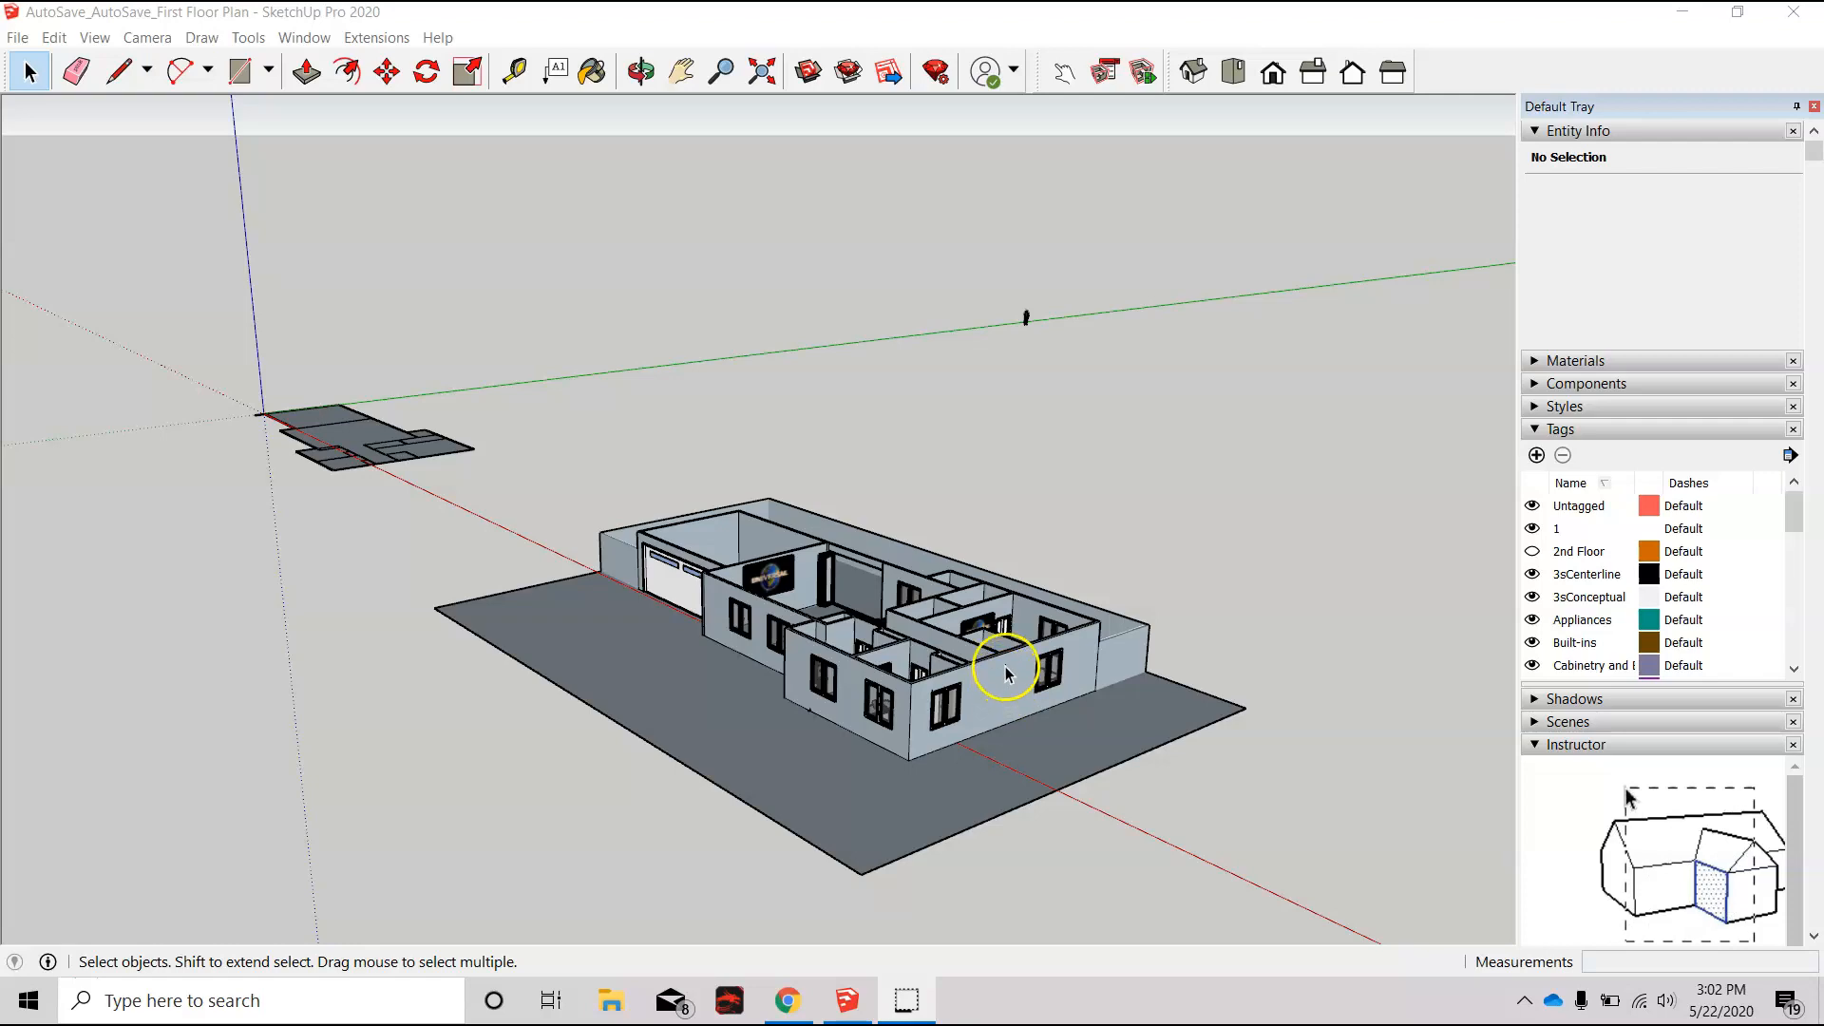
Step: Measure the width of the wall at the far end of the hallway with the Tape Measure tool
{"action": "scroll", "coordinate": [1005, 686], "scroll_direction": "up", "scroll_amount": 5}
{"action": "middle_click_drag", "start_coordinate": [953, 678], "coordinate": [893, 376]}
{"action": "scroll", "coordinate": [720, 530], "scroll_direction": "down", "scroll_amount": 3}
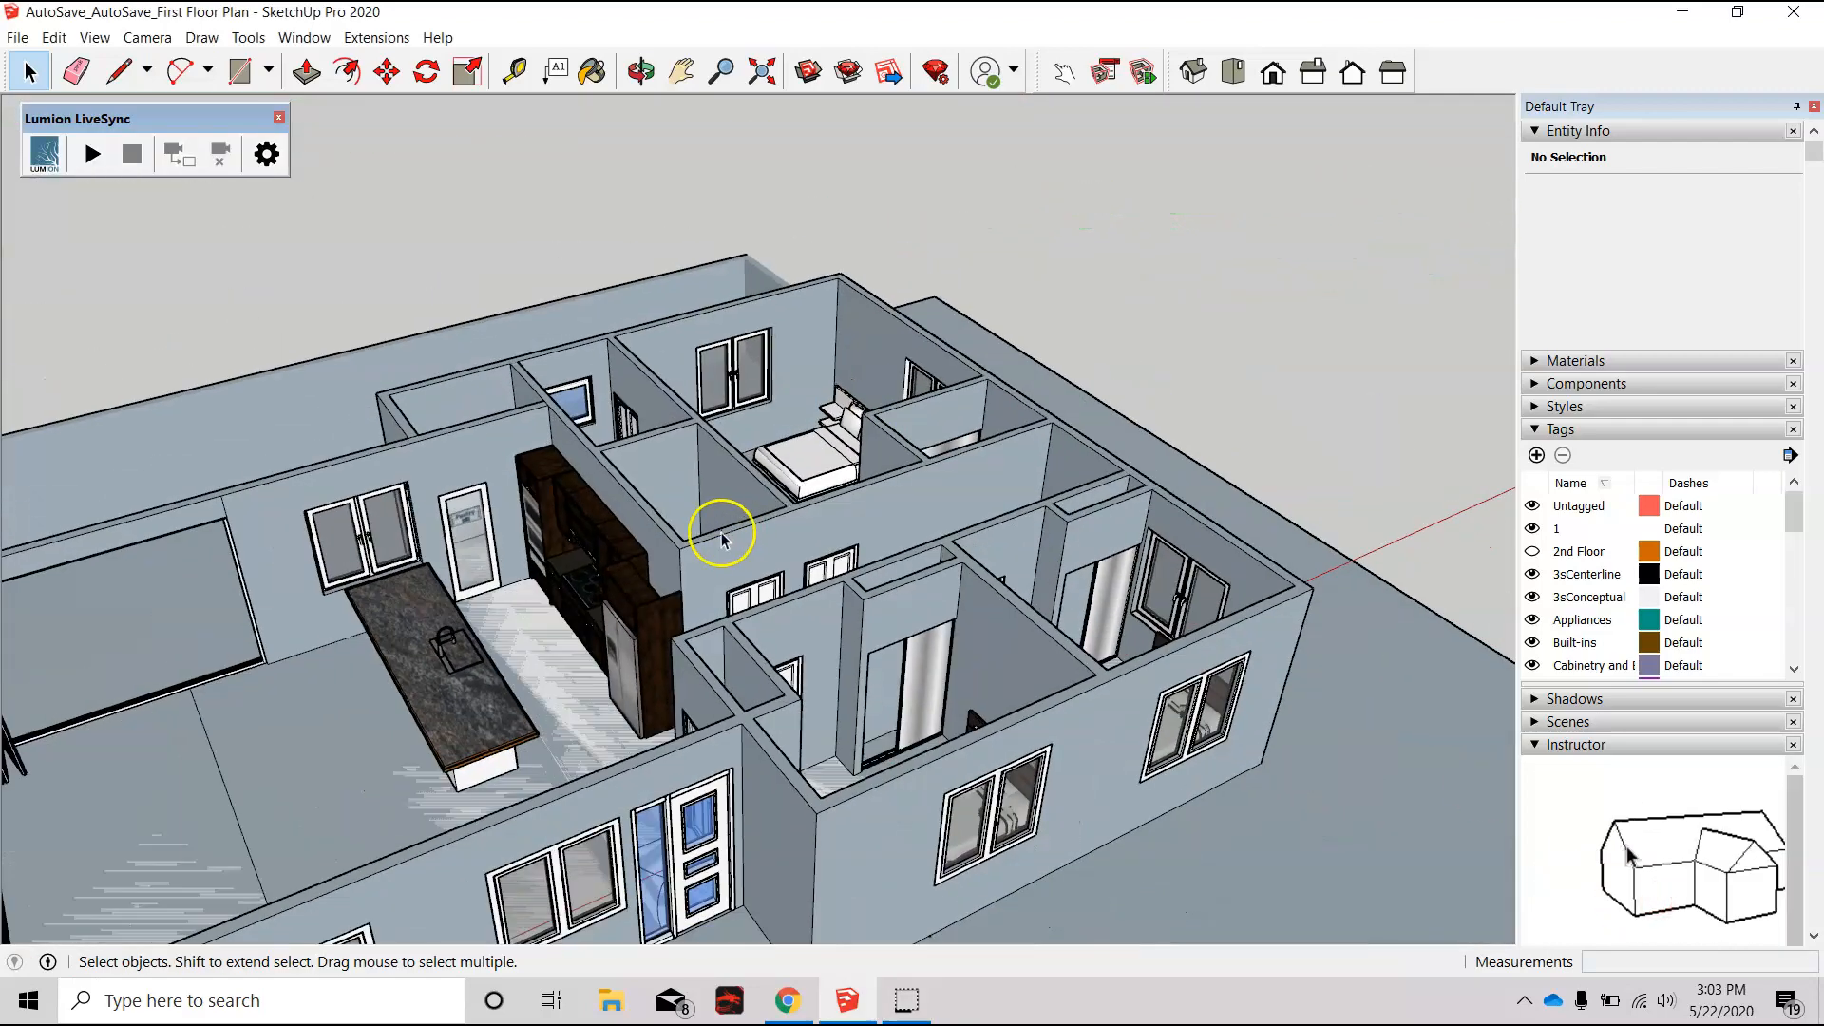
{"action": "middle_click_drag", "start_coordinate": [652, 611], "coordinate": [1176, 622]}
{"action": "scroll", "coordinate": [883, 358], "scroll_direction": "up", "scroll_amount": 8}
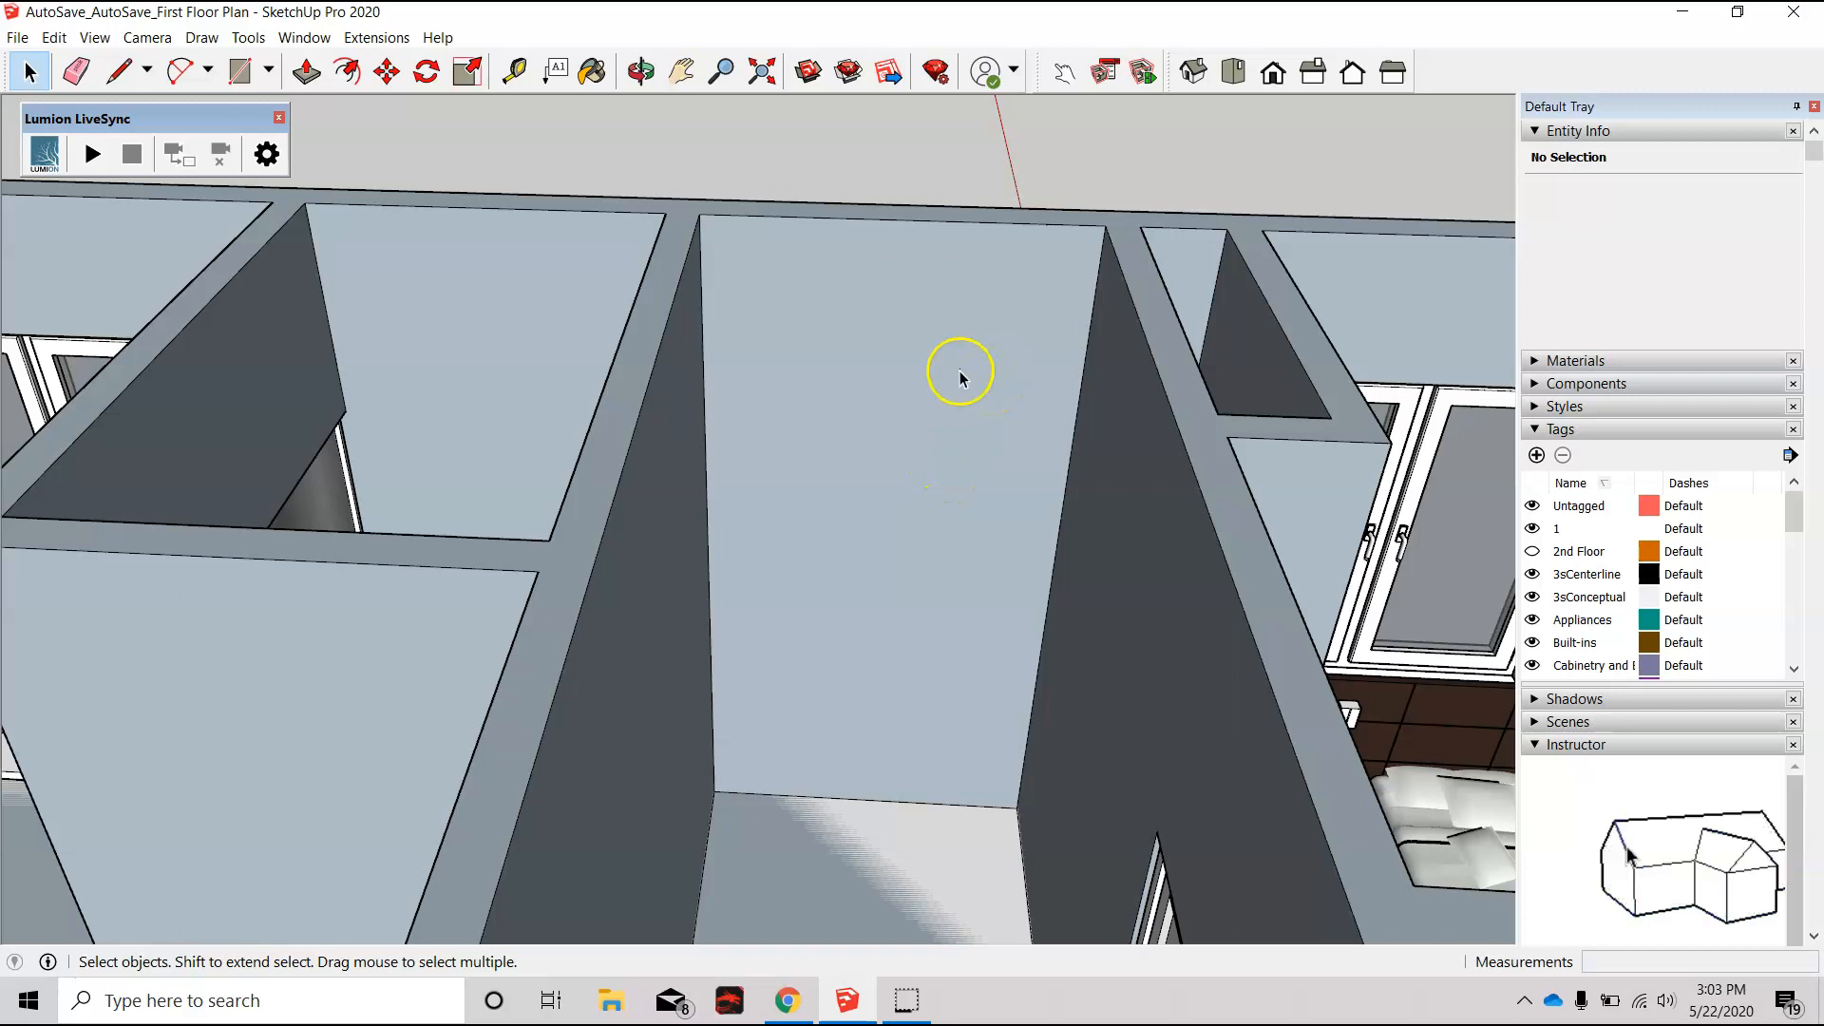
{"action": "left_click", "coordinate": [514, 71]}
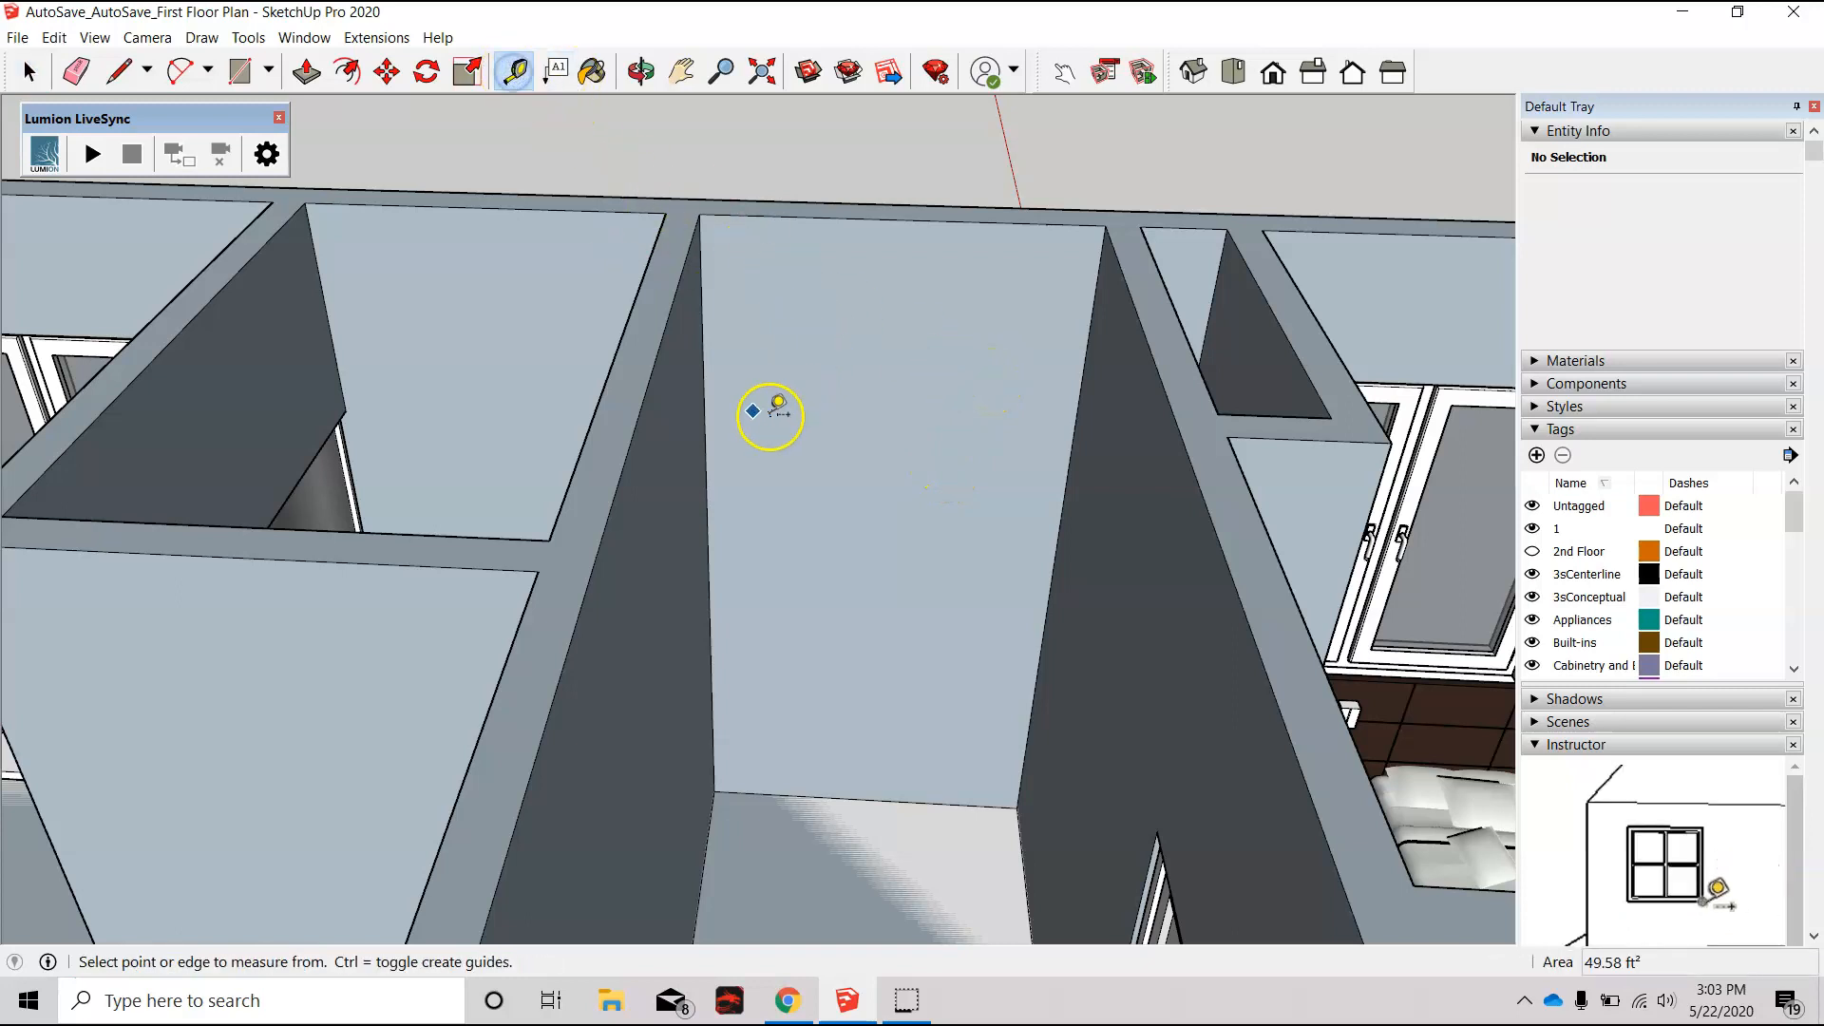
{"action": "left_click", "coordinate": [704, 396]}
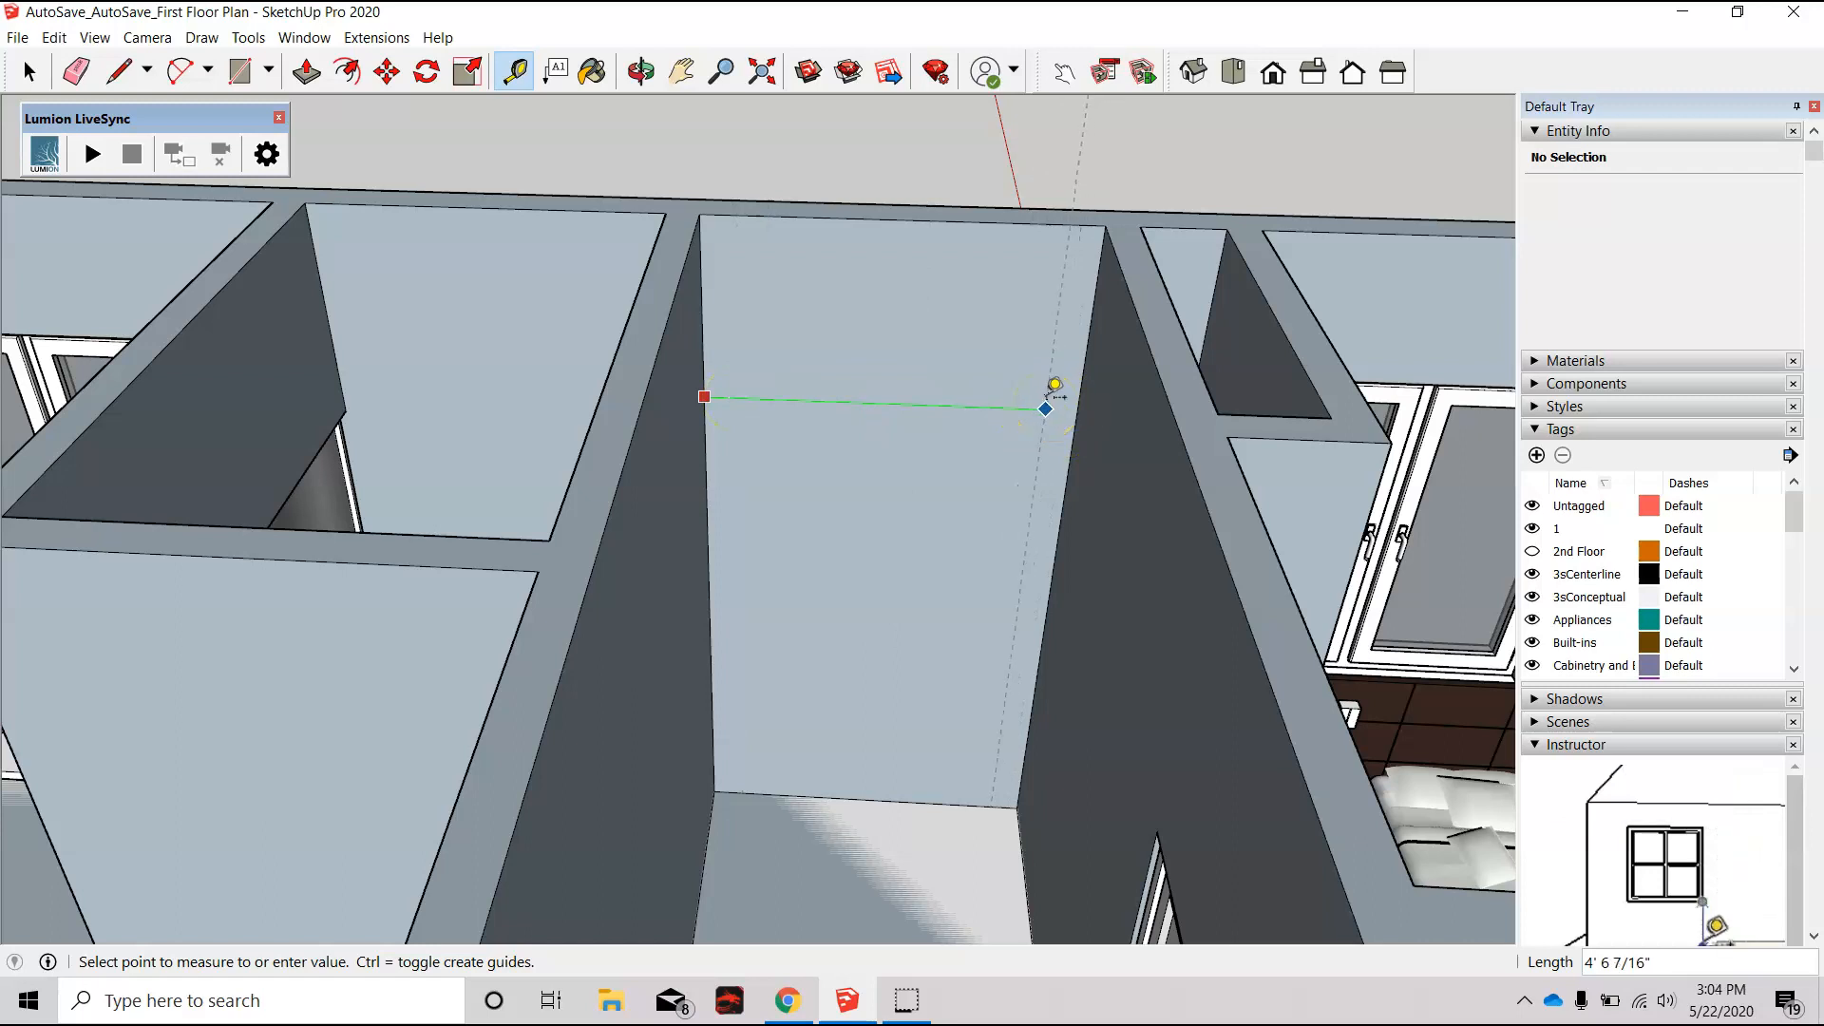
Step: Draw a 4-inch horizontal line inward from each side edge of the hallway's end wall, both at the same height
{"action": "key", "text": "l"}
{"action": "left_click", "coordinate": [706, 389]}
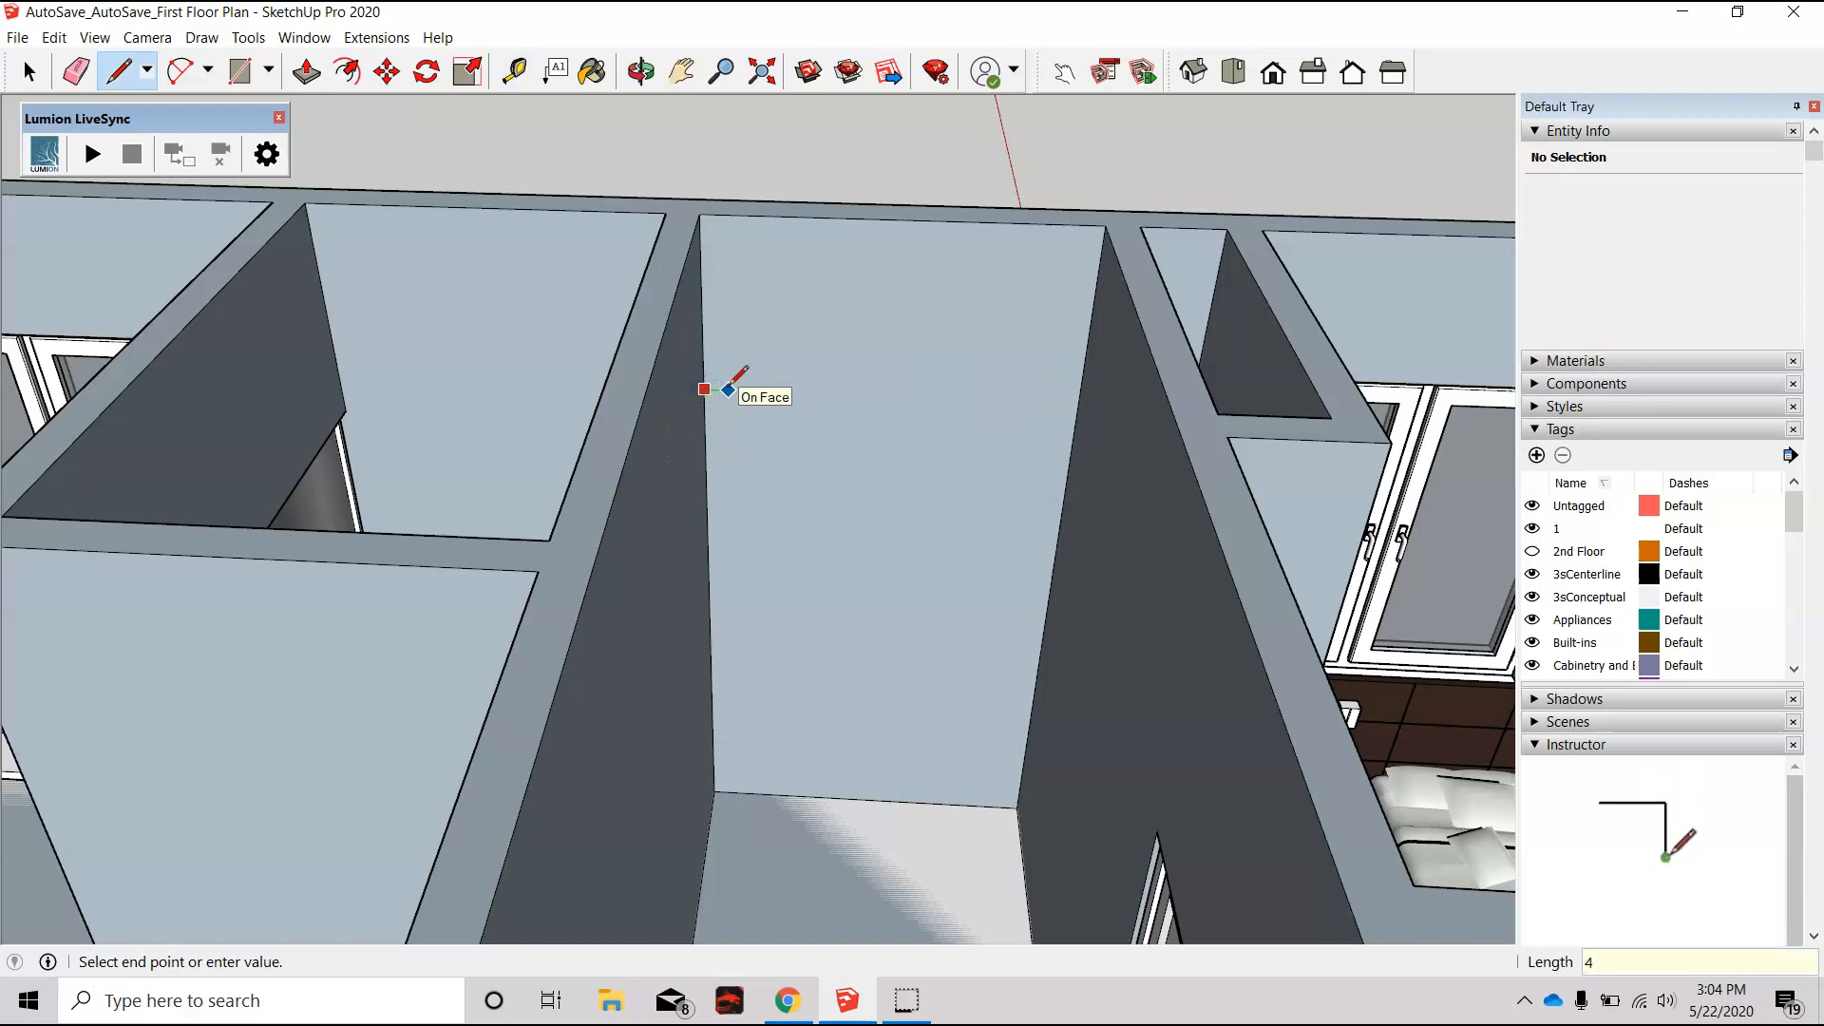
{"action": "left_click", "coordinate": [840, 419]}
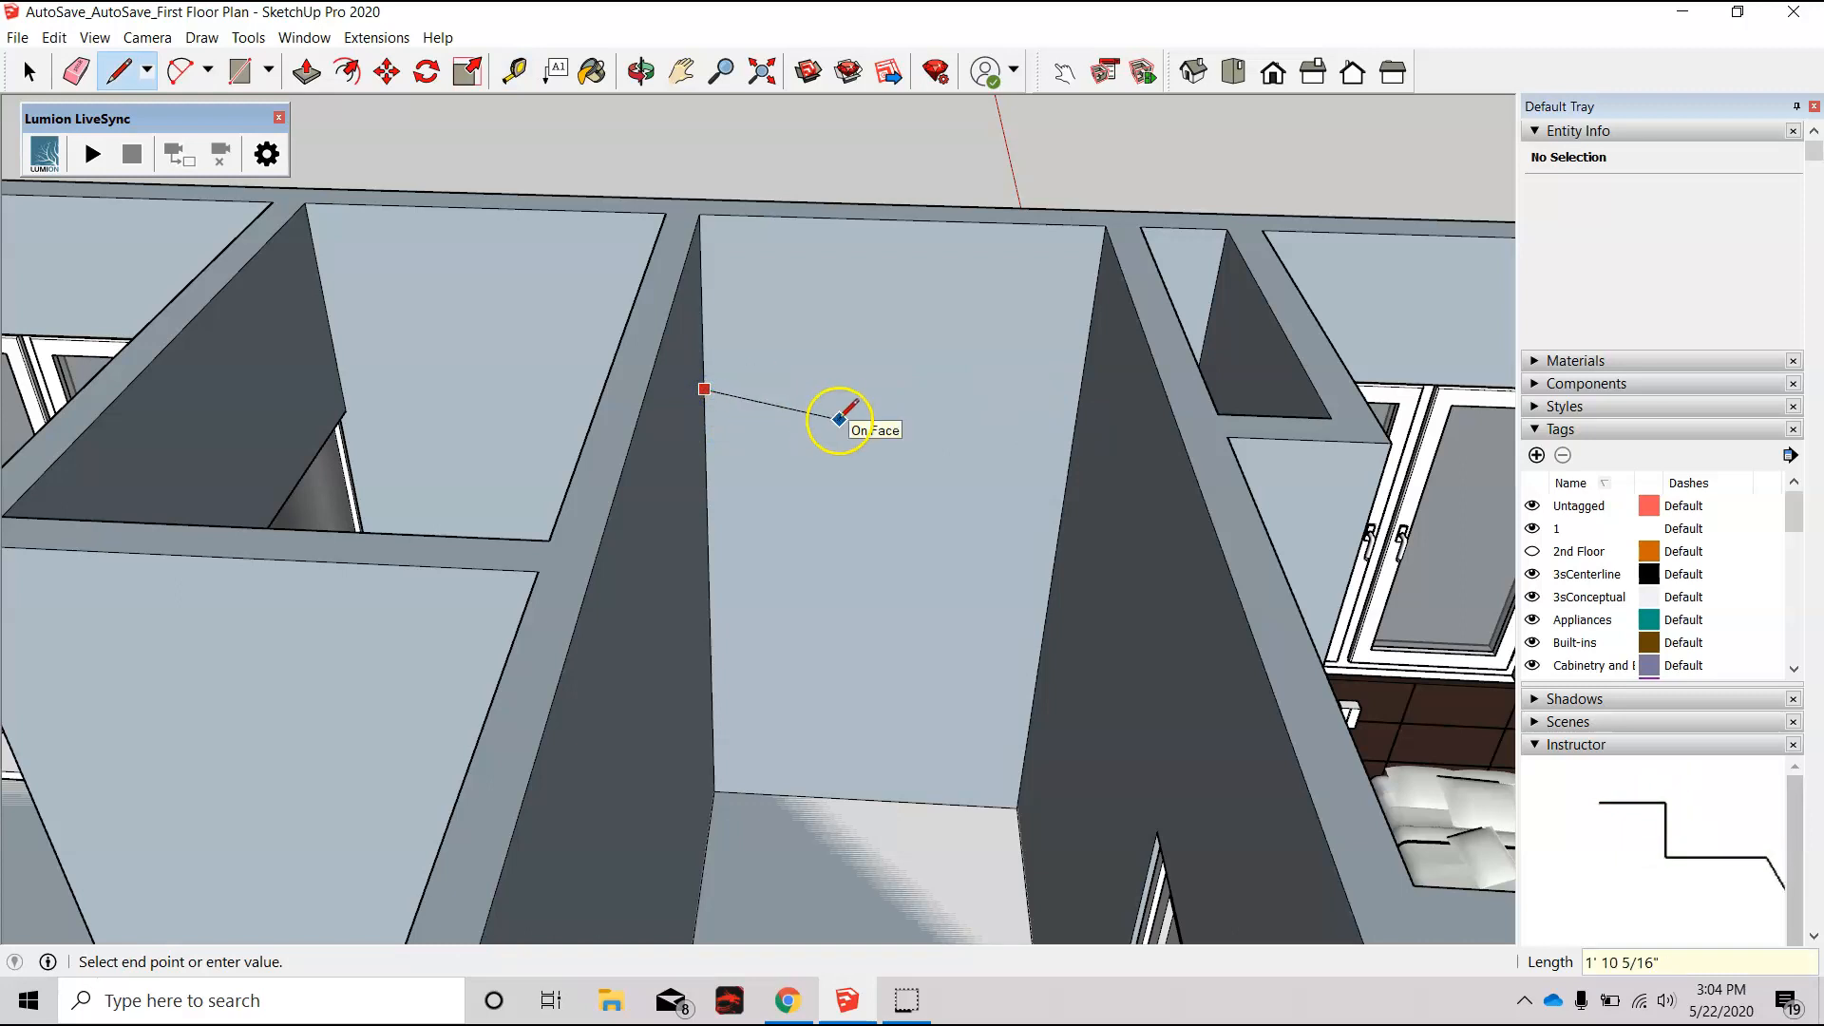
{"action": "left_click", "coordinate": [728, 390]}
{"action": "left_click", "coordinate": [729, 390]}
{"action": "left_click", "coordinate": [729, 389]}
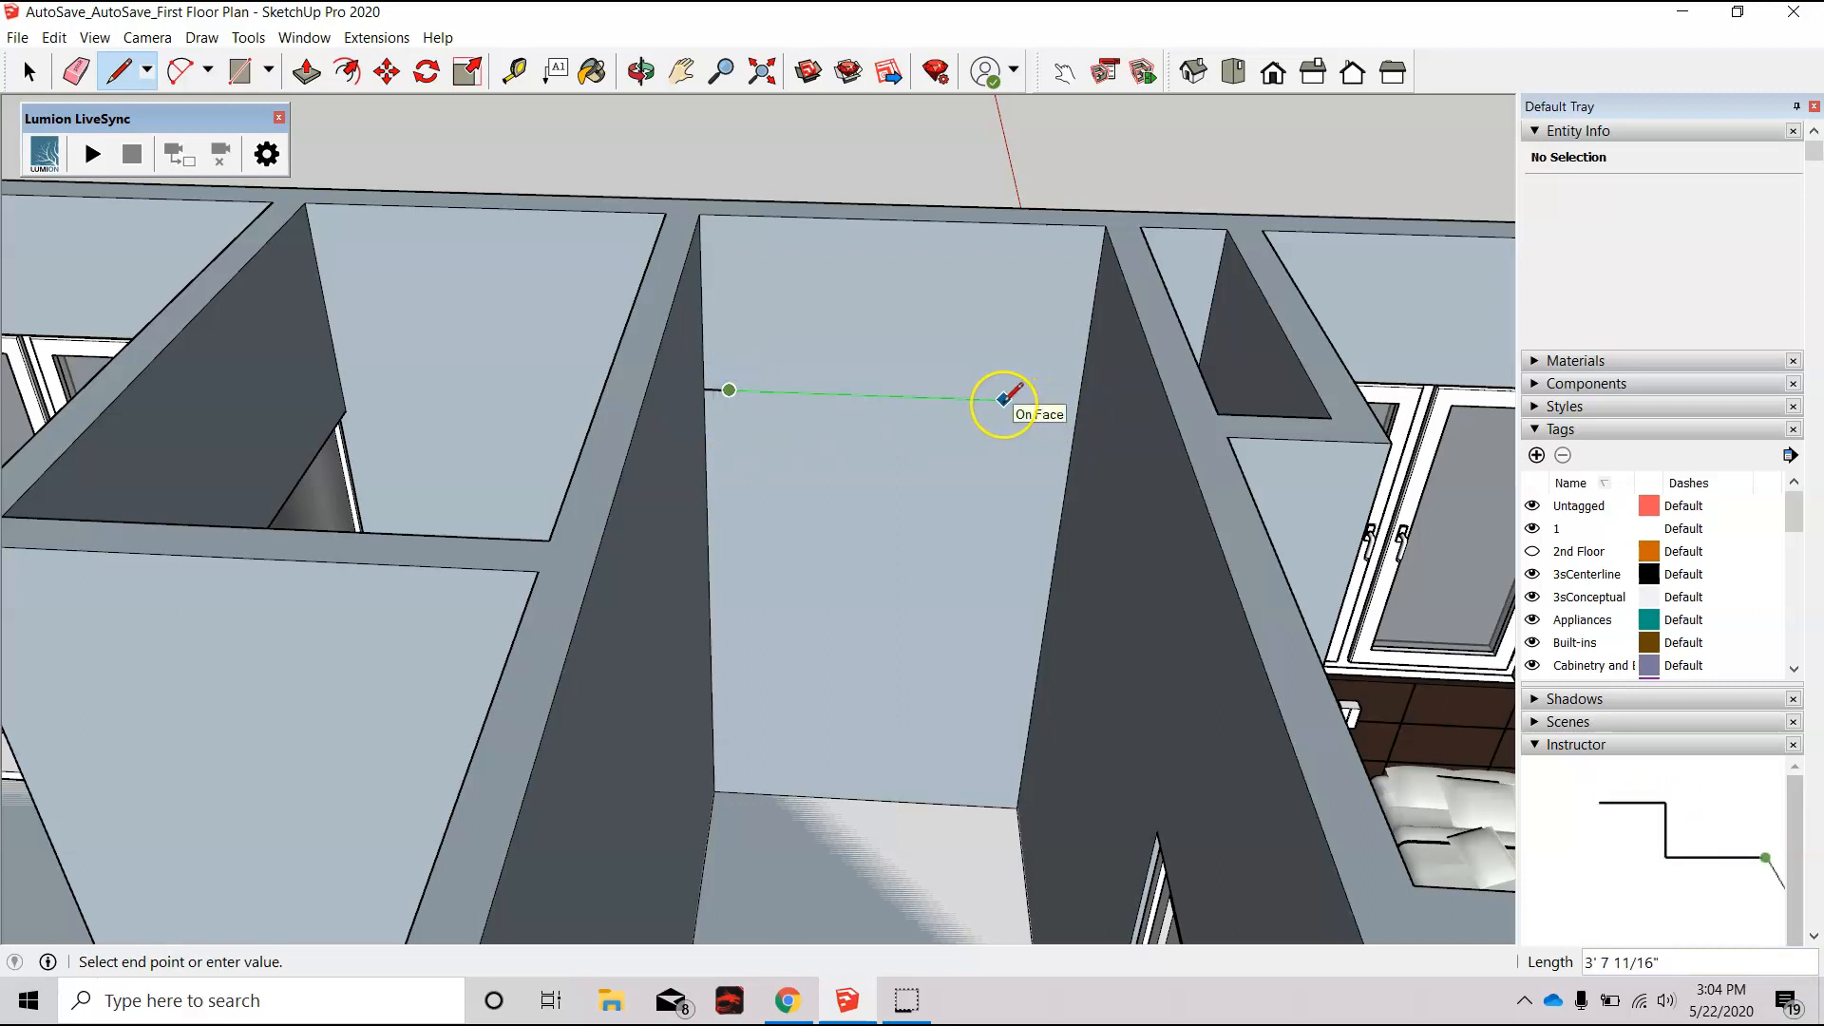
{"action": "key", "text": "Escape"}
{"action": "left_click", "coordinate": [1079, 402]}
{"action": "left_click", "coordinate": [1051, 401]}
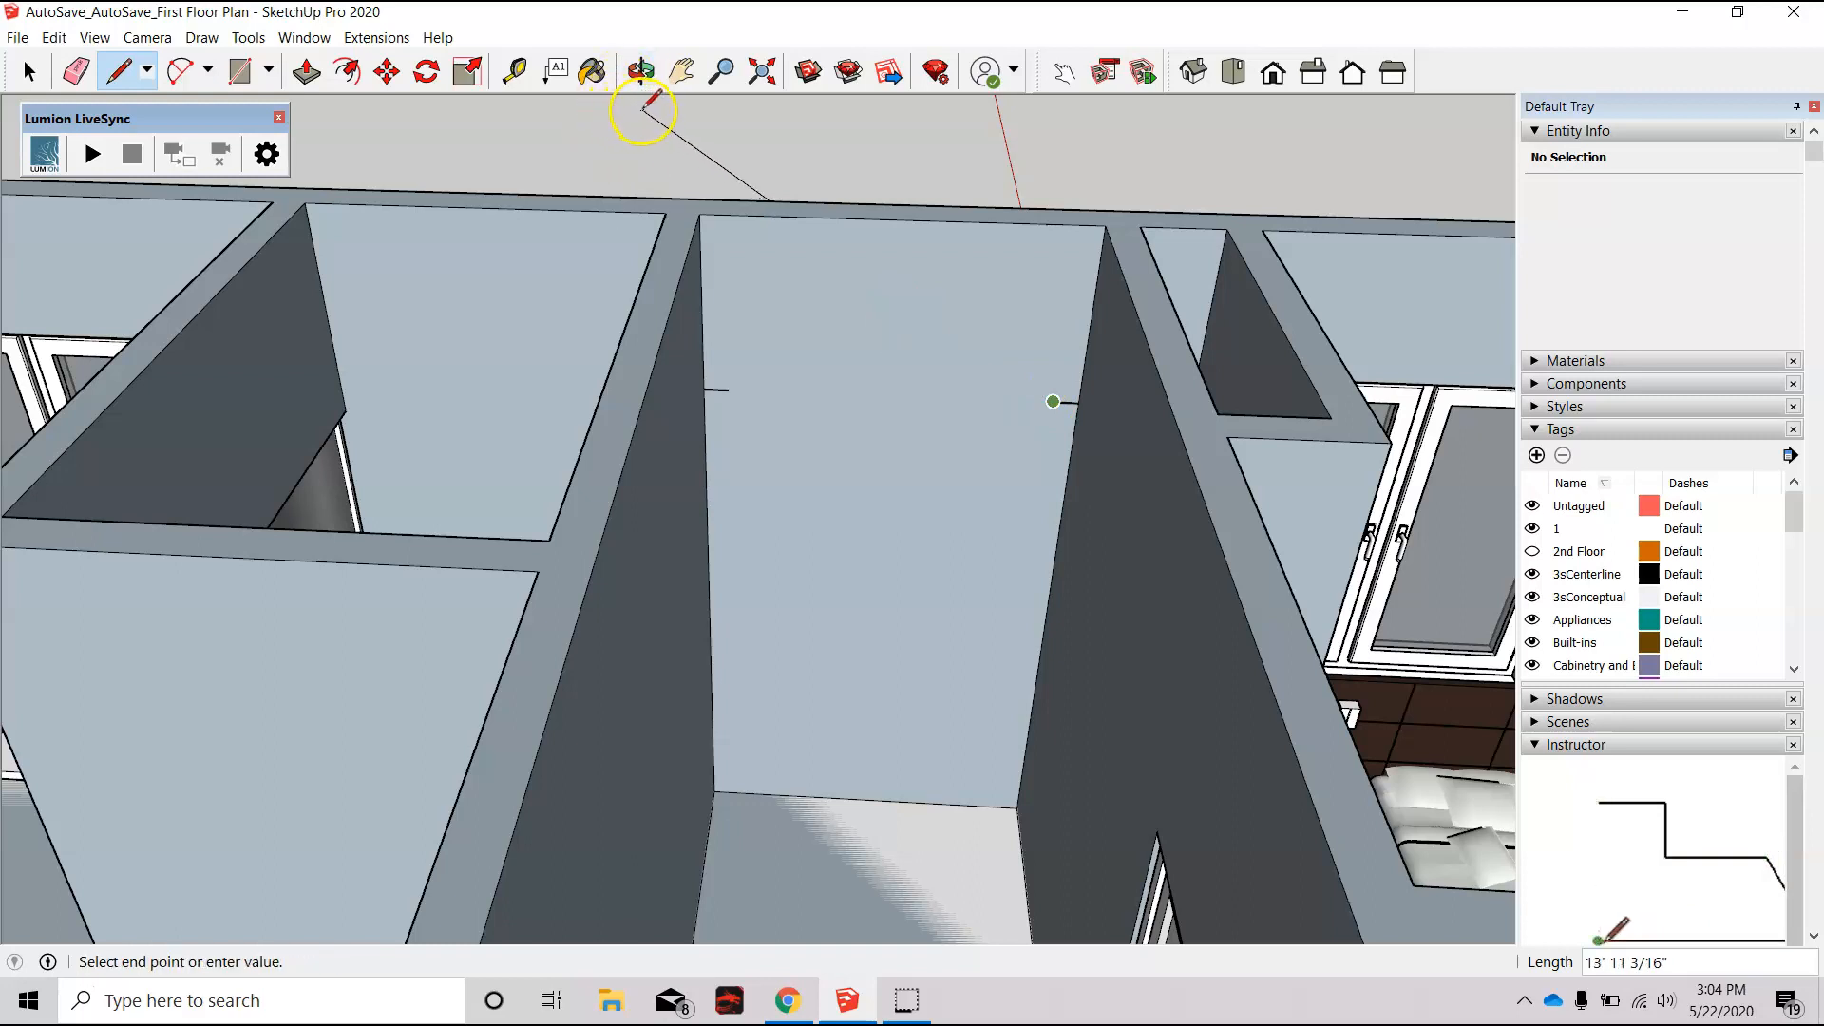
{"action": "key", "text": "space"}
Step: Measure from the inner end of one 4-inch line on the hallway's end wall towards the opposite line
{"action": "left_click", "coordinate": [514, 71]}
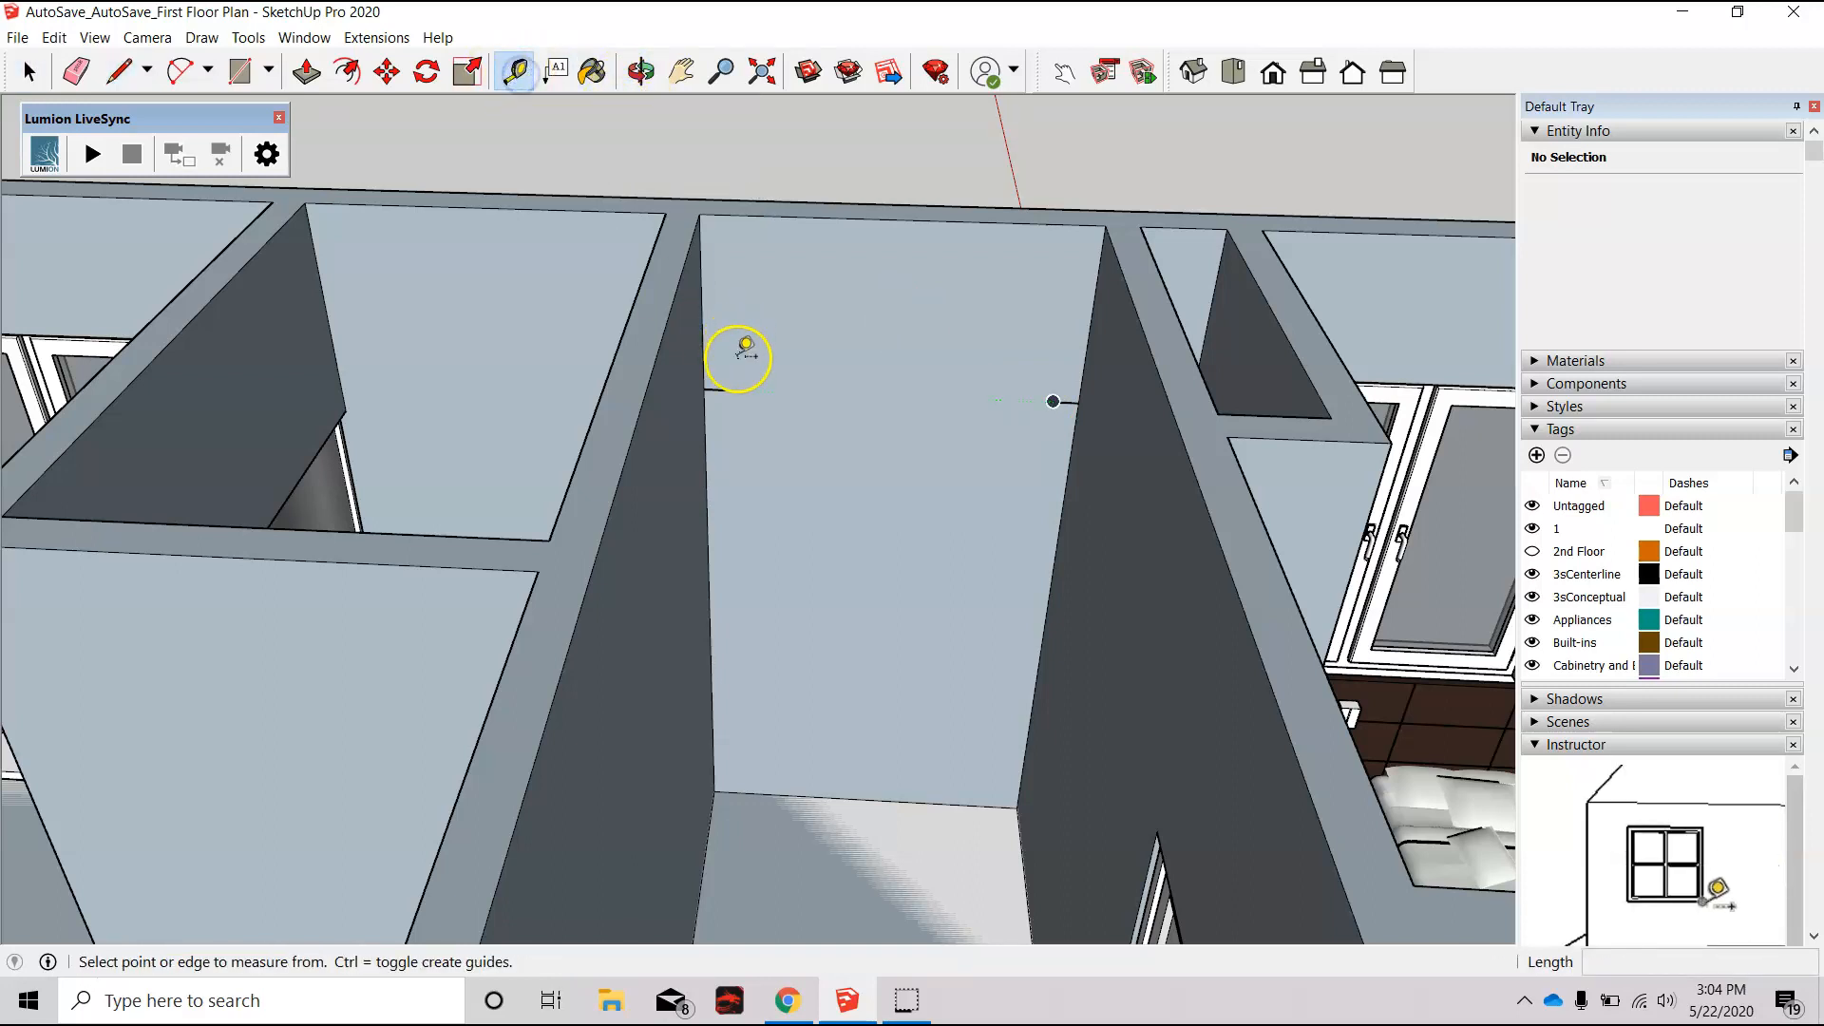
{"action": "left_click", "coordinate": [728, 389]}
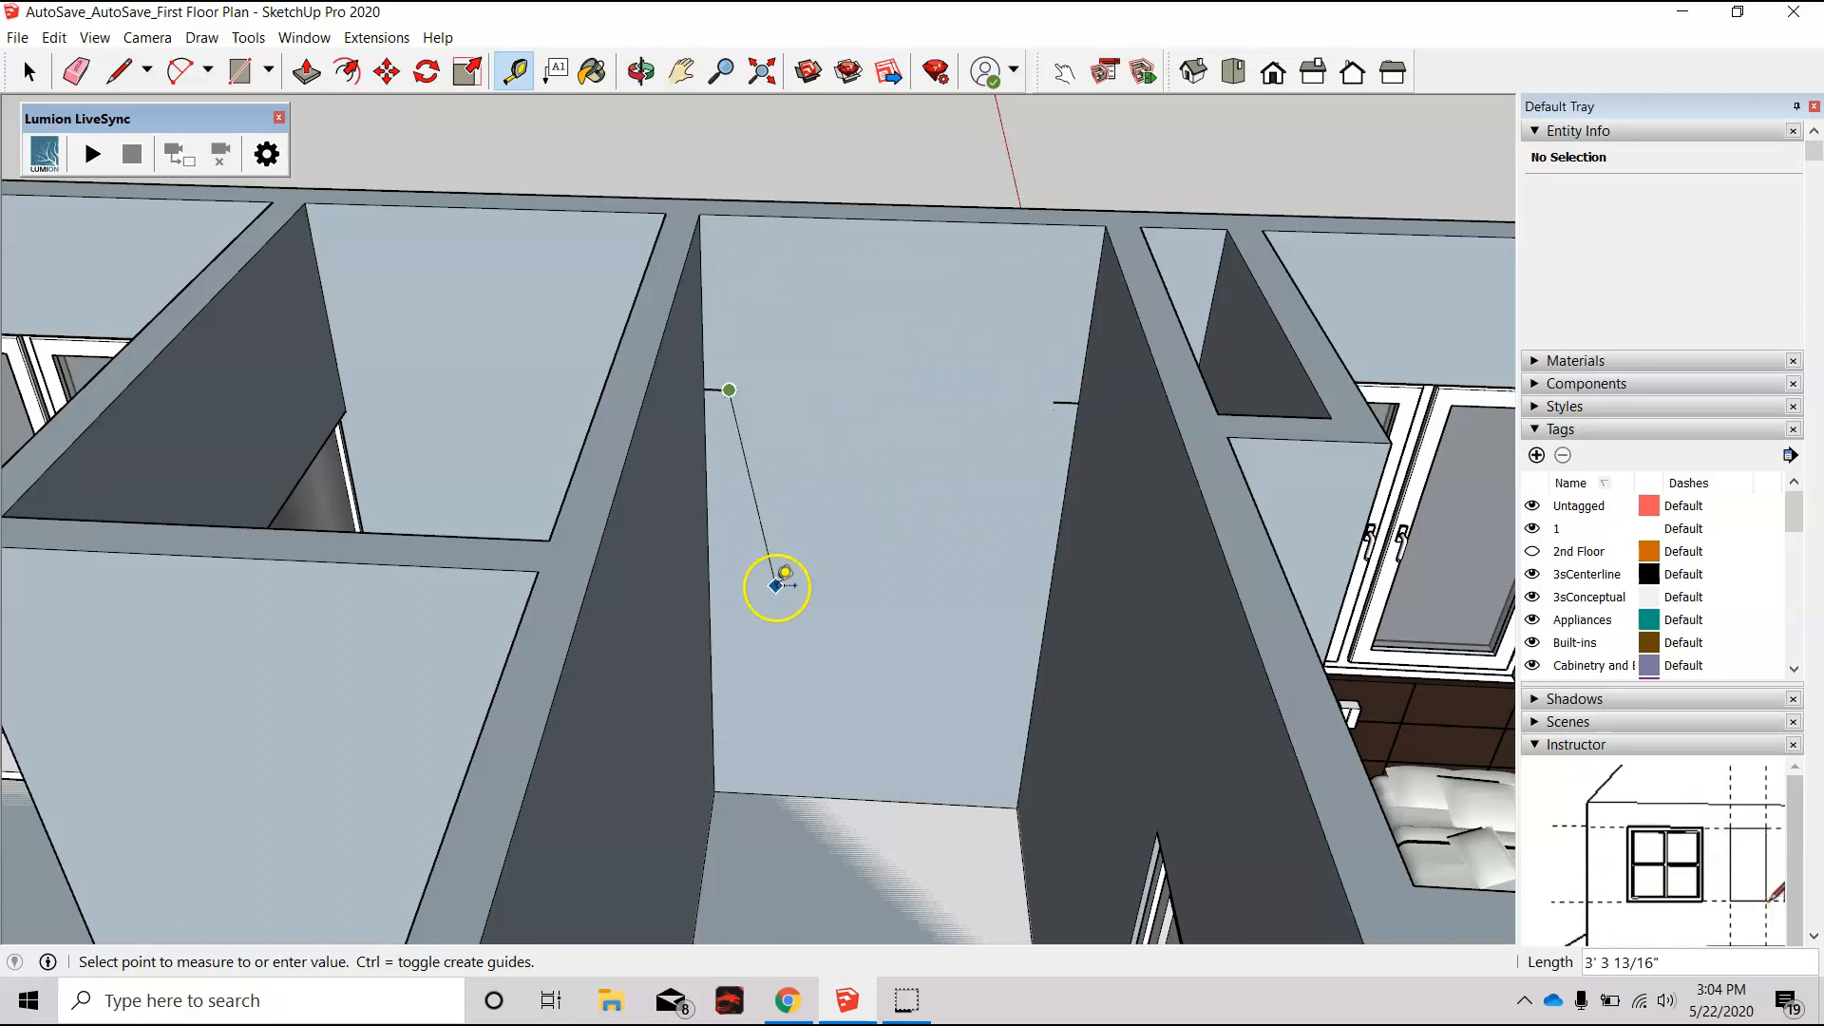
Step: Draw a line across the exterior wall's top from the hallway corner nearest the closet and 10' down the outside face to the ground
{"action": "scroll", "coordinate": [899, 488], "scroll_direction": "down", "scroll_amount": 10}
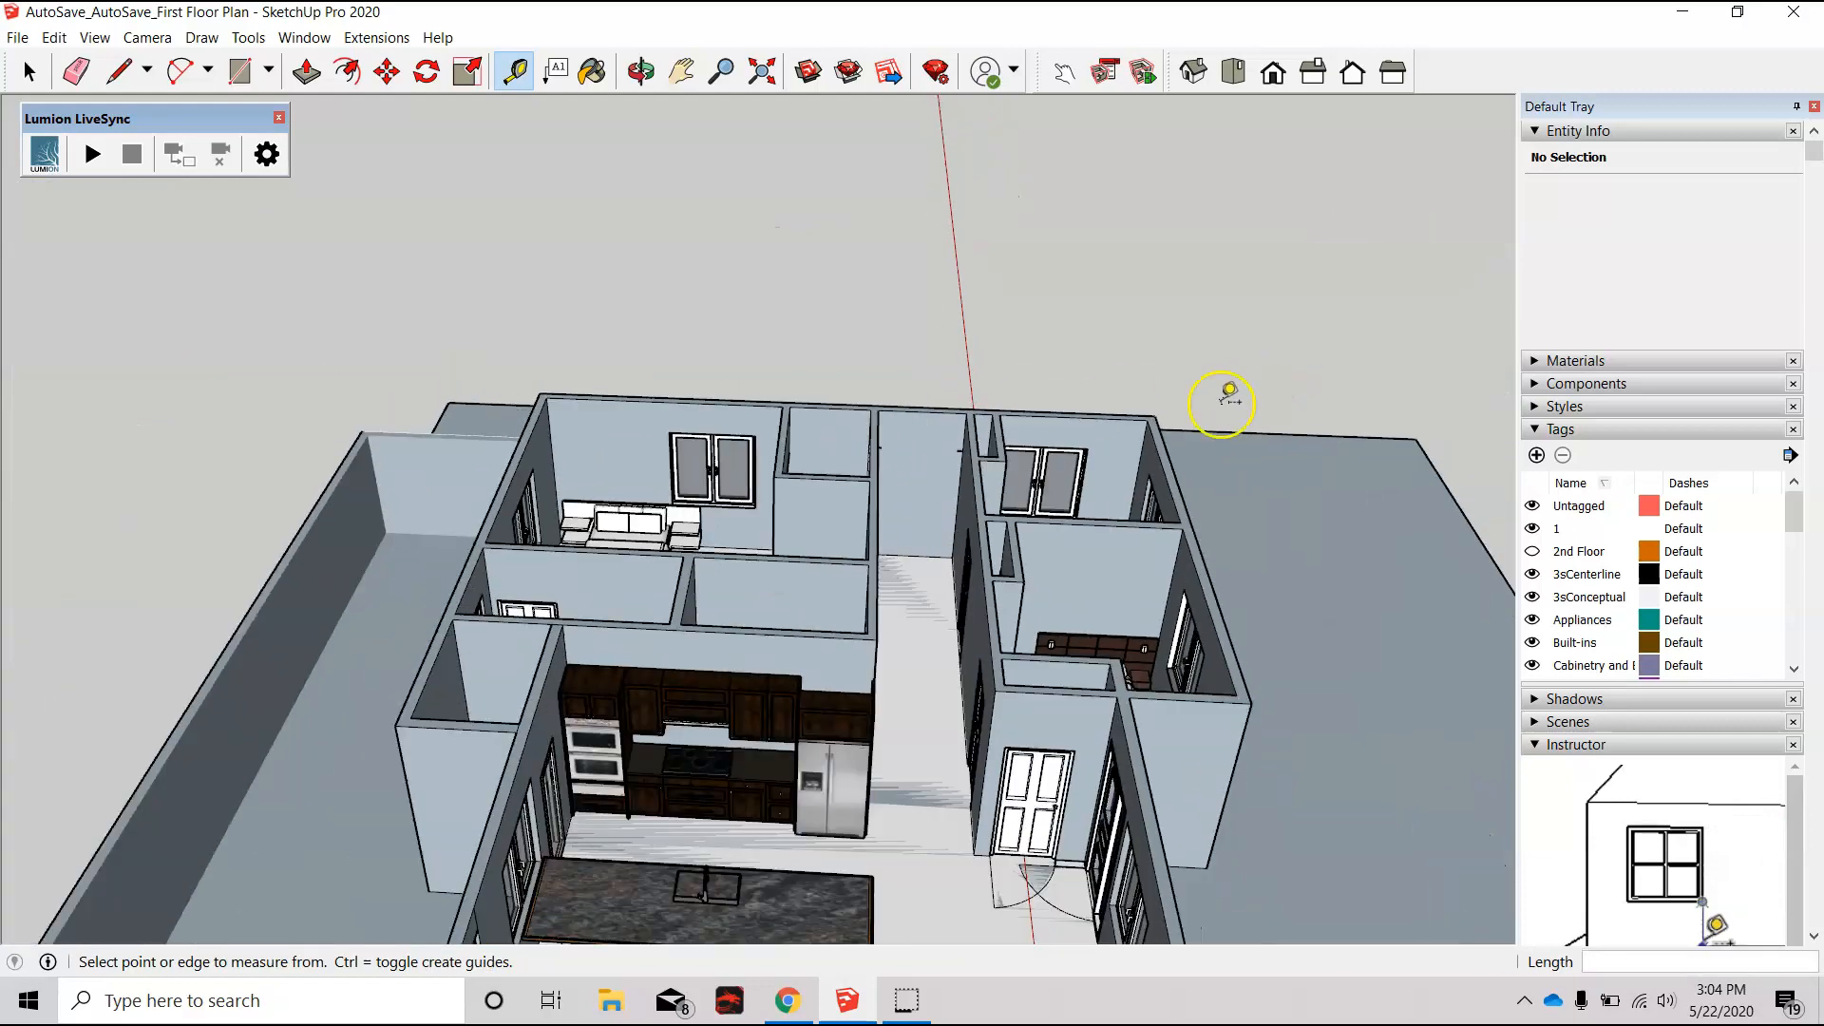
{"action": "middle_click_drag", "start_coordinate": [1225, 399], "coordinate": [322, 526]}
{"action": "scroll", "coordinate": [259, 465], "scroll_direction": "down", "scroll_amount": 4}
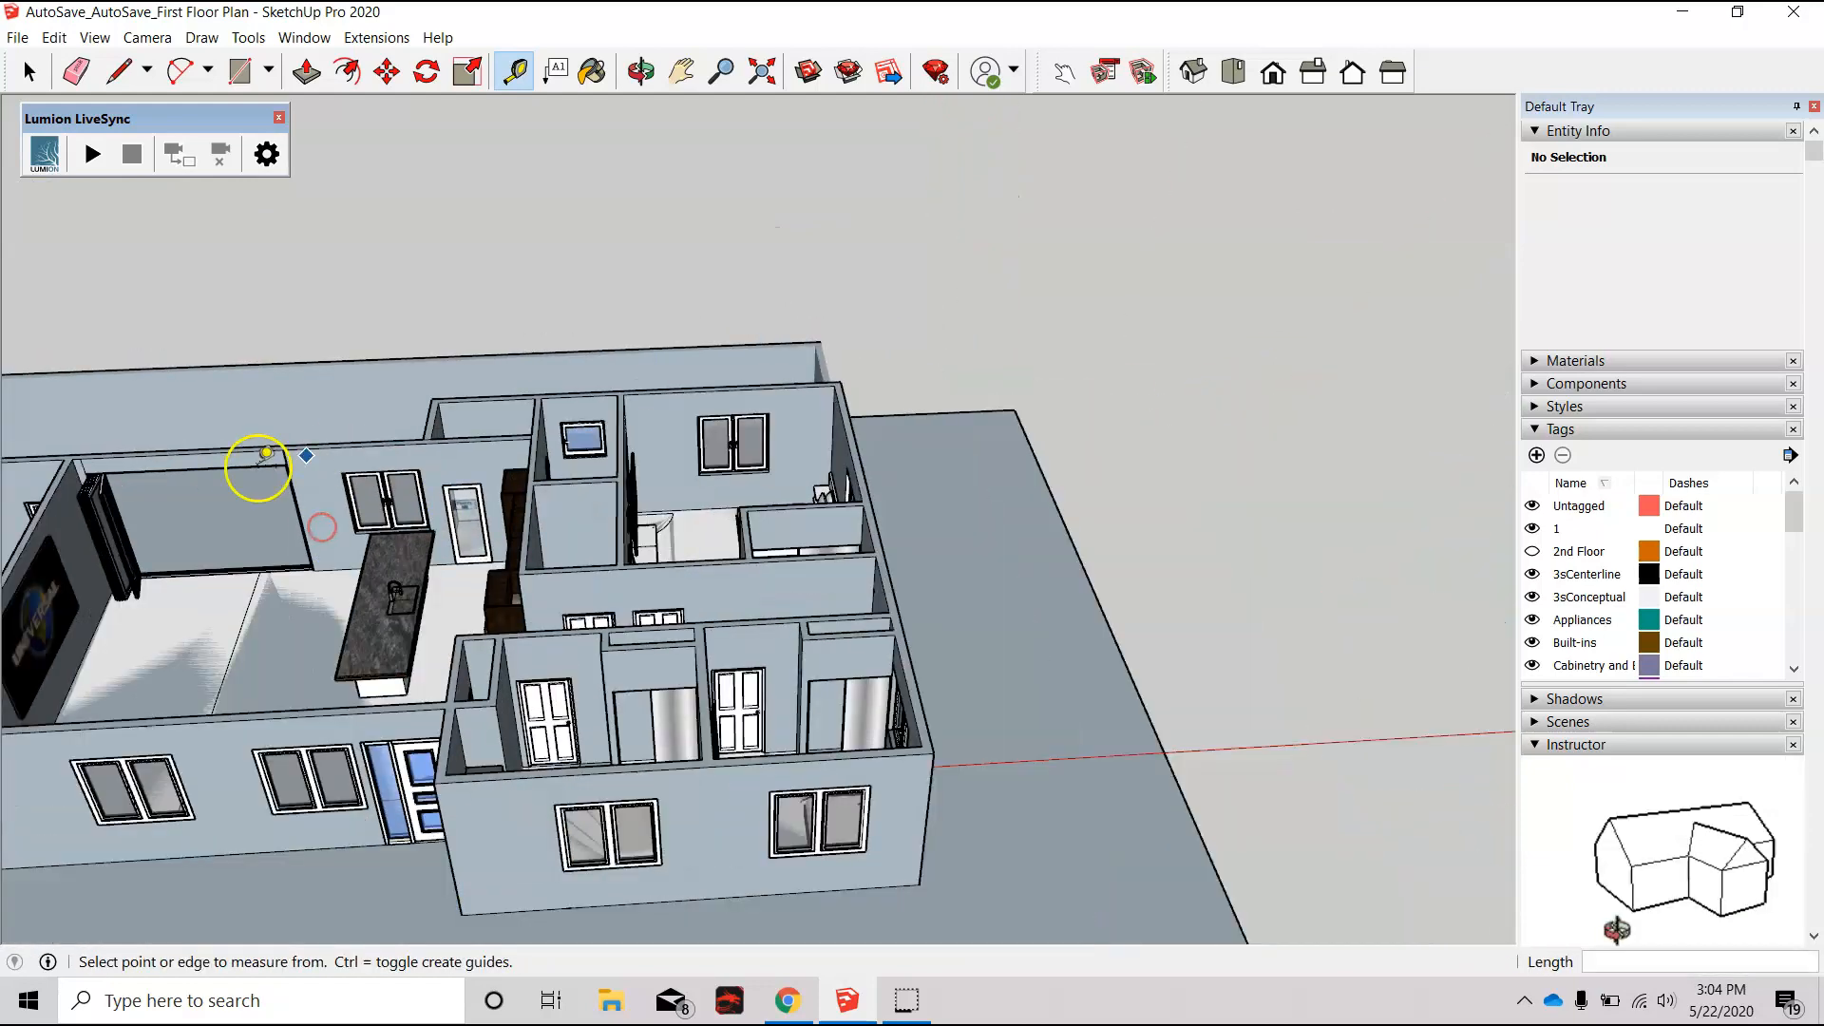
{"action": "scroll", "coordinate": [1126, 637], "scroll_direction": "up", "scroll_amount": 5}
{"action": "scroll", "coordinate": [1064, 608], "scroll_direction": "down", "scroll_amount": 3}
{"action": "middle_click_drag", "start_coordinate": [1026, 582], "coordinate": [816, 595]}
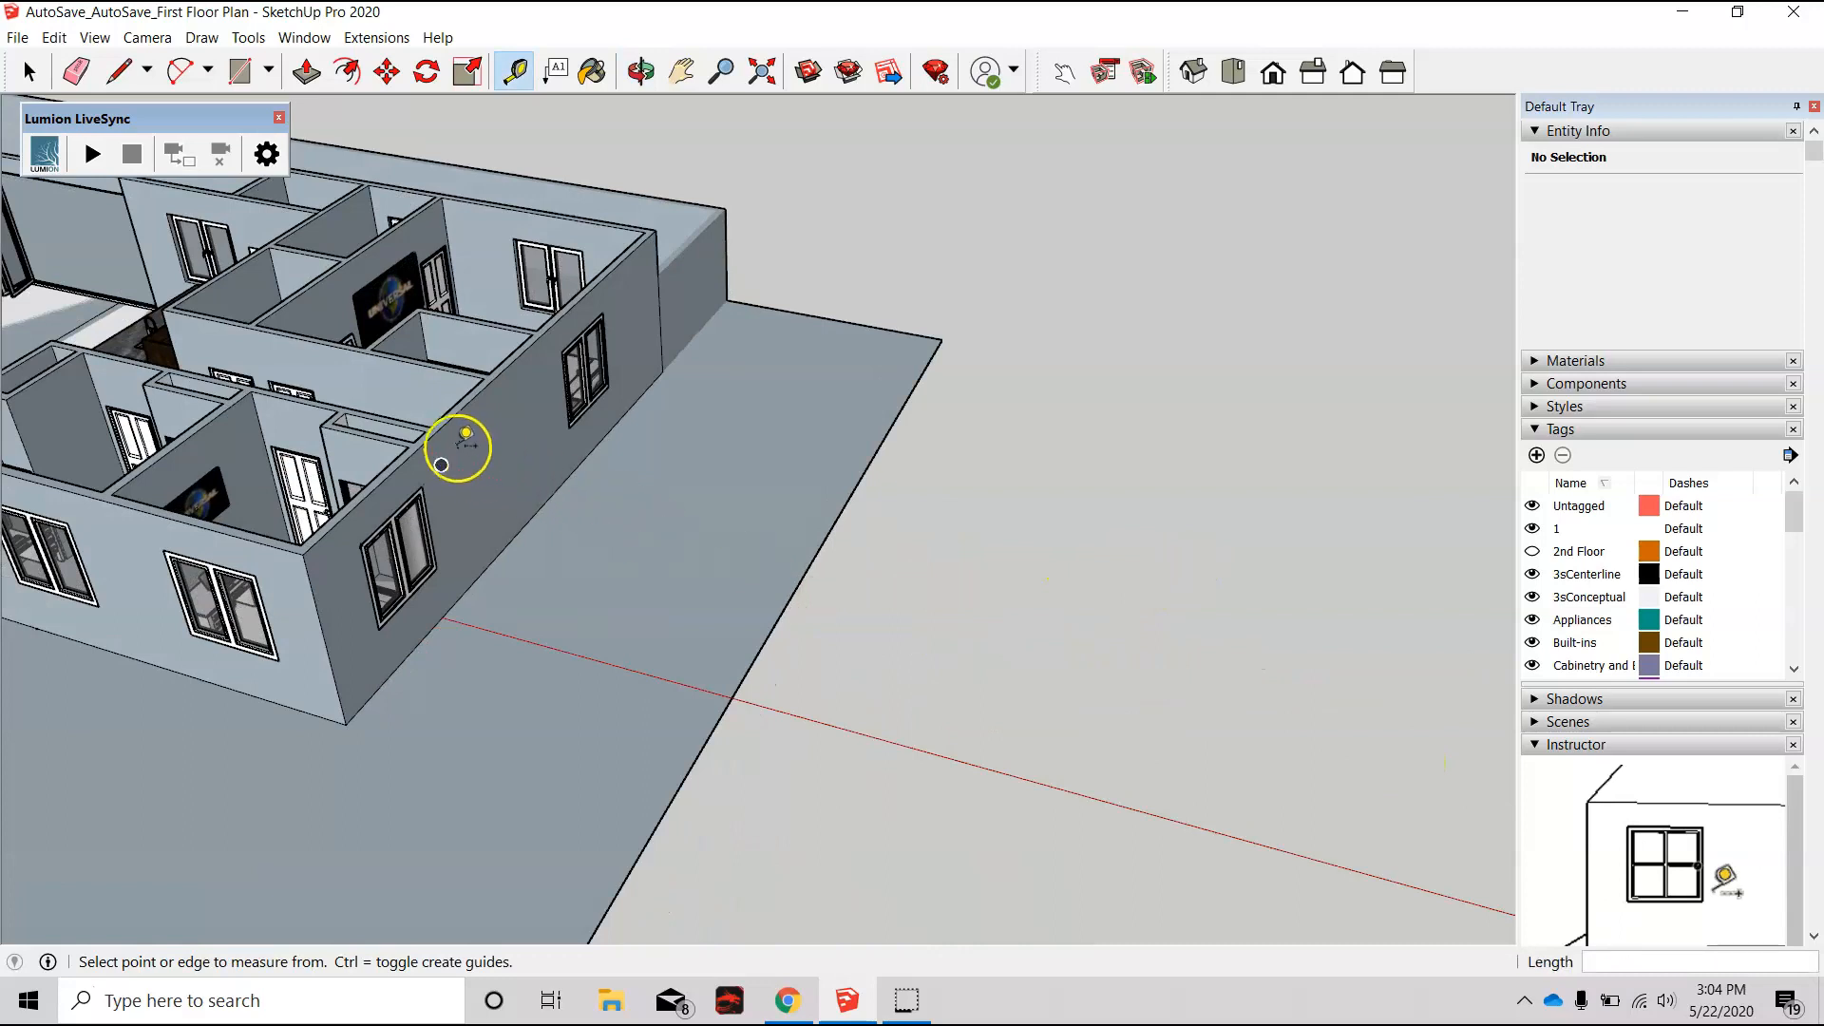
{"action": "scroll", "coordinate": [446, 437], "scroll_direction": "up", "scroll_amount": 3}
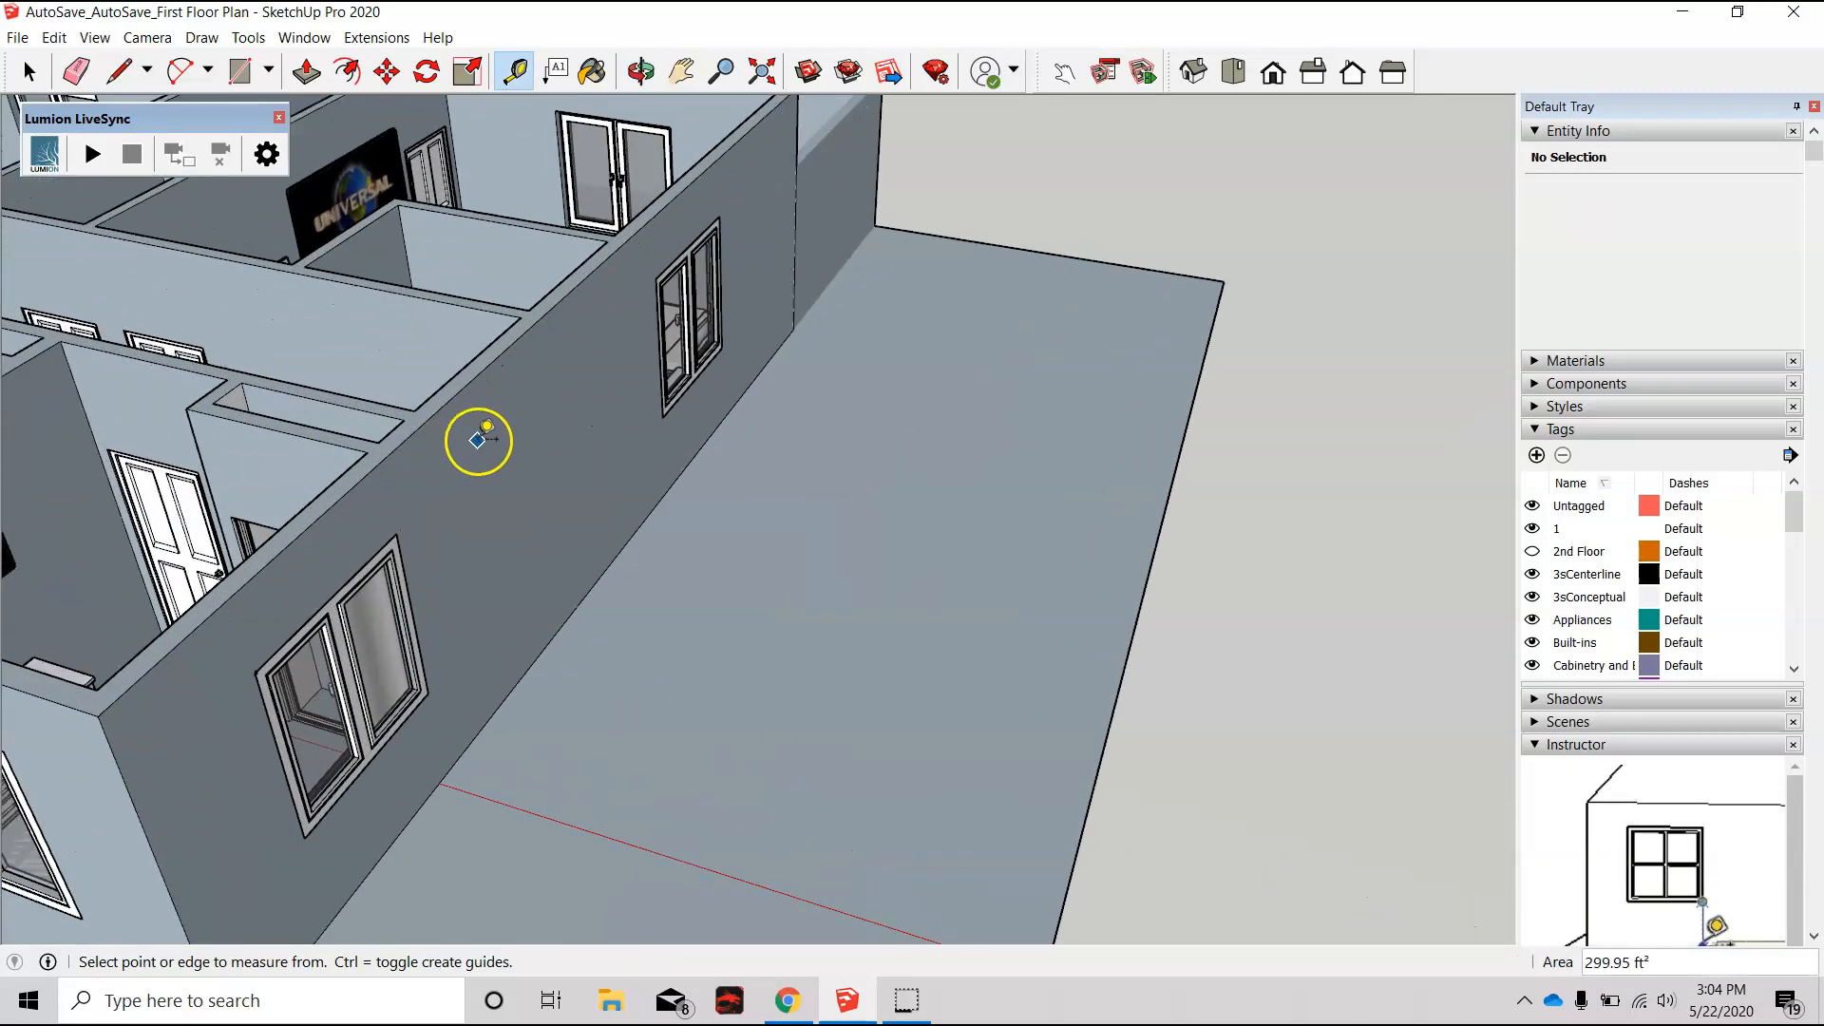
{"action": "key", "text": "l"}
{"action": "left_click", "coordinate": [414, 411]}
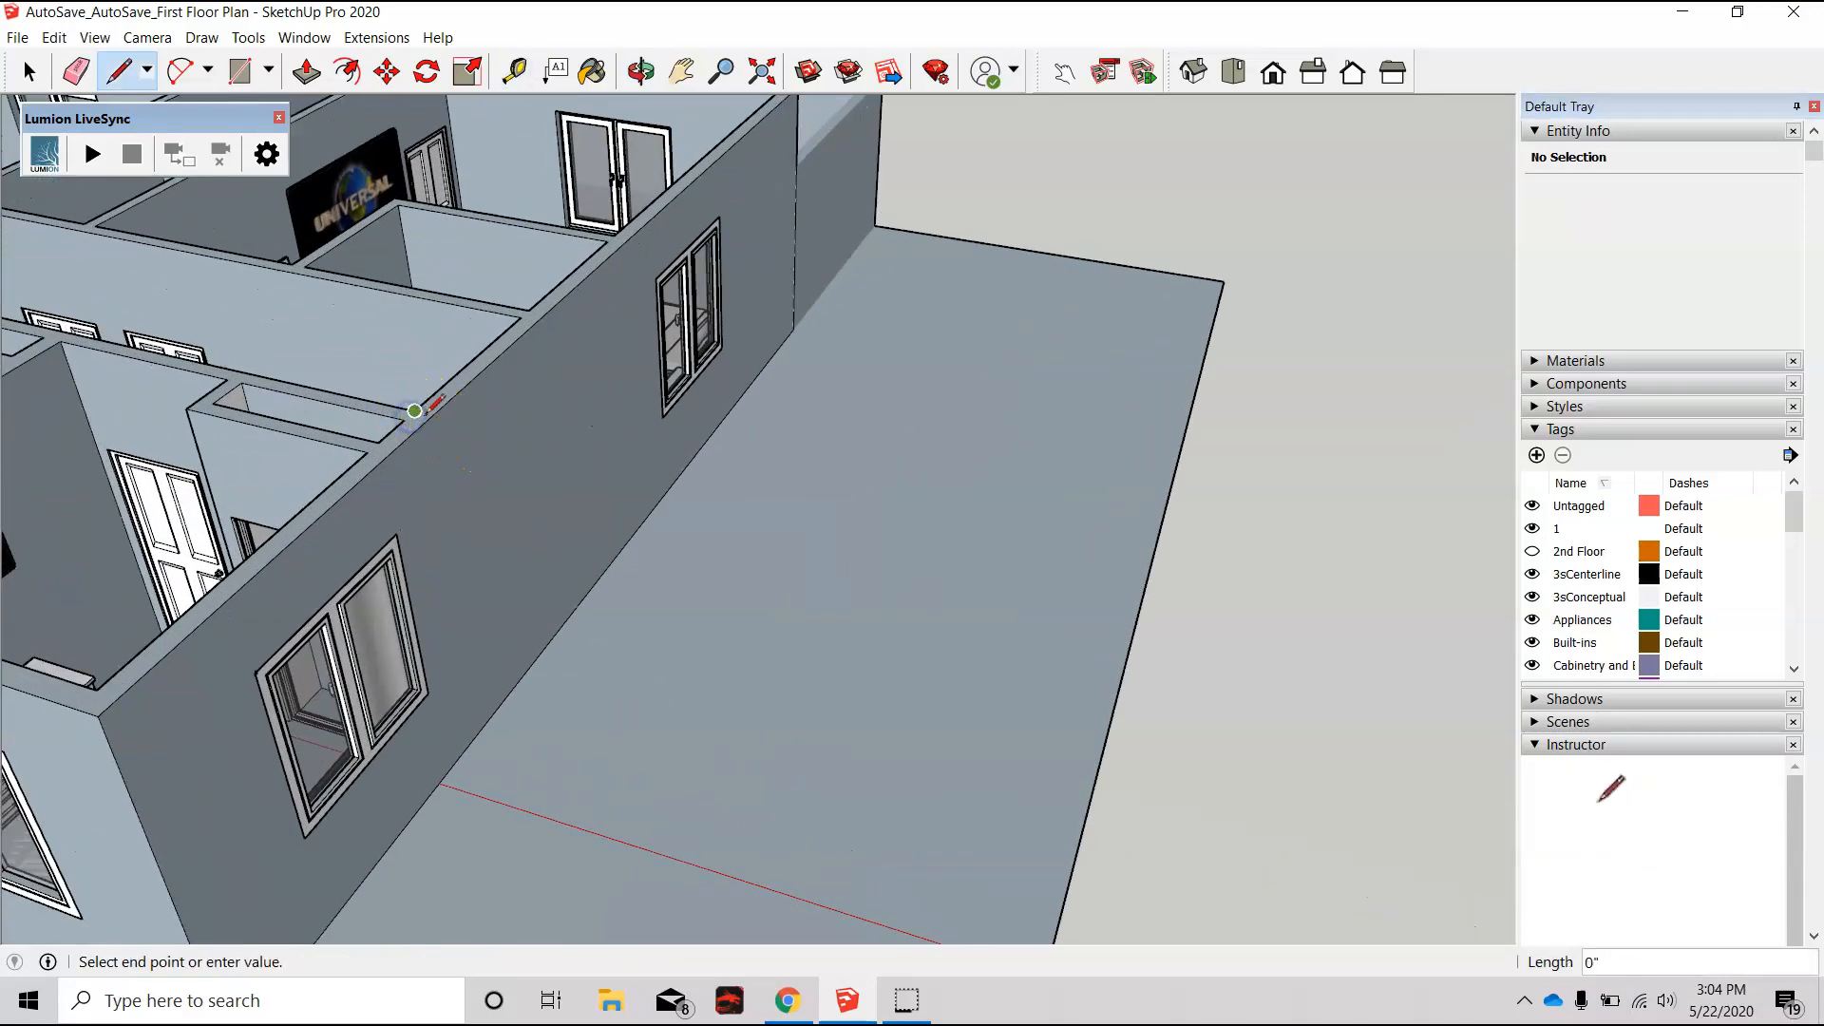
{"action": "key", "text": "Escape"}
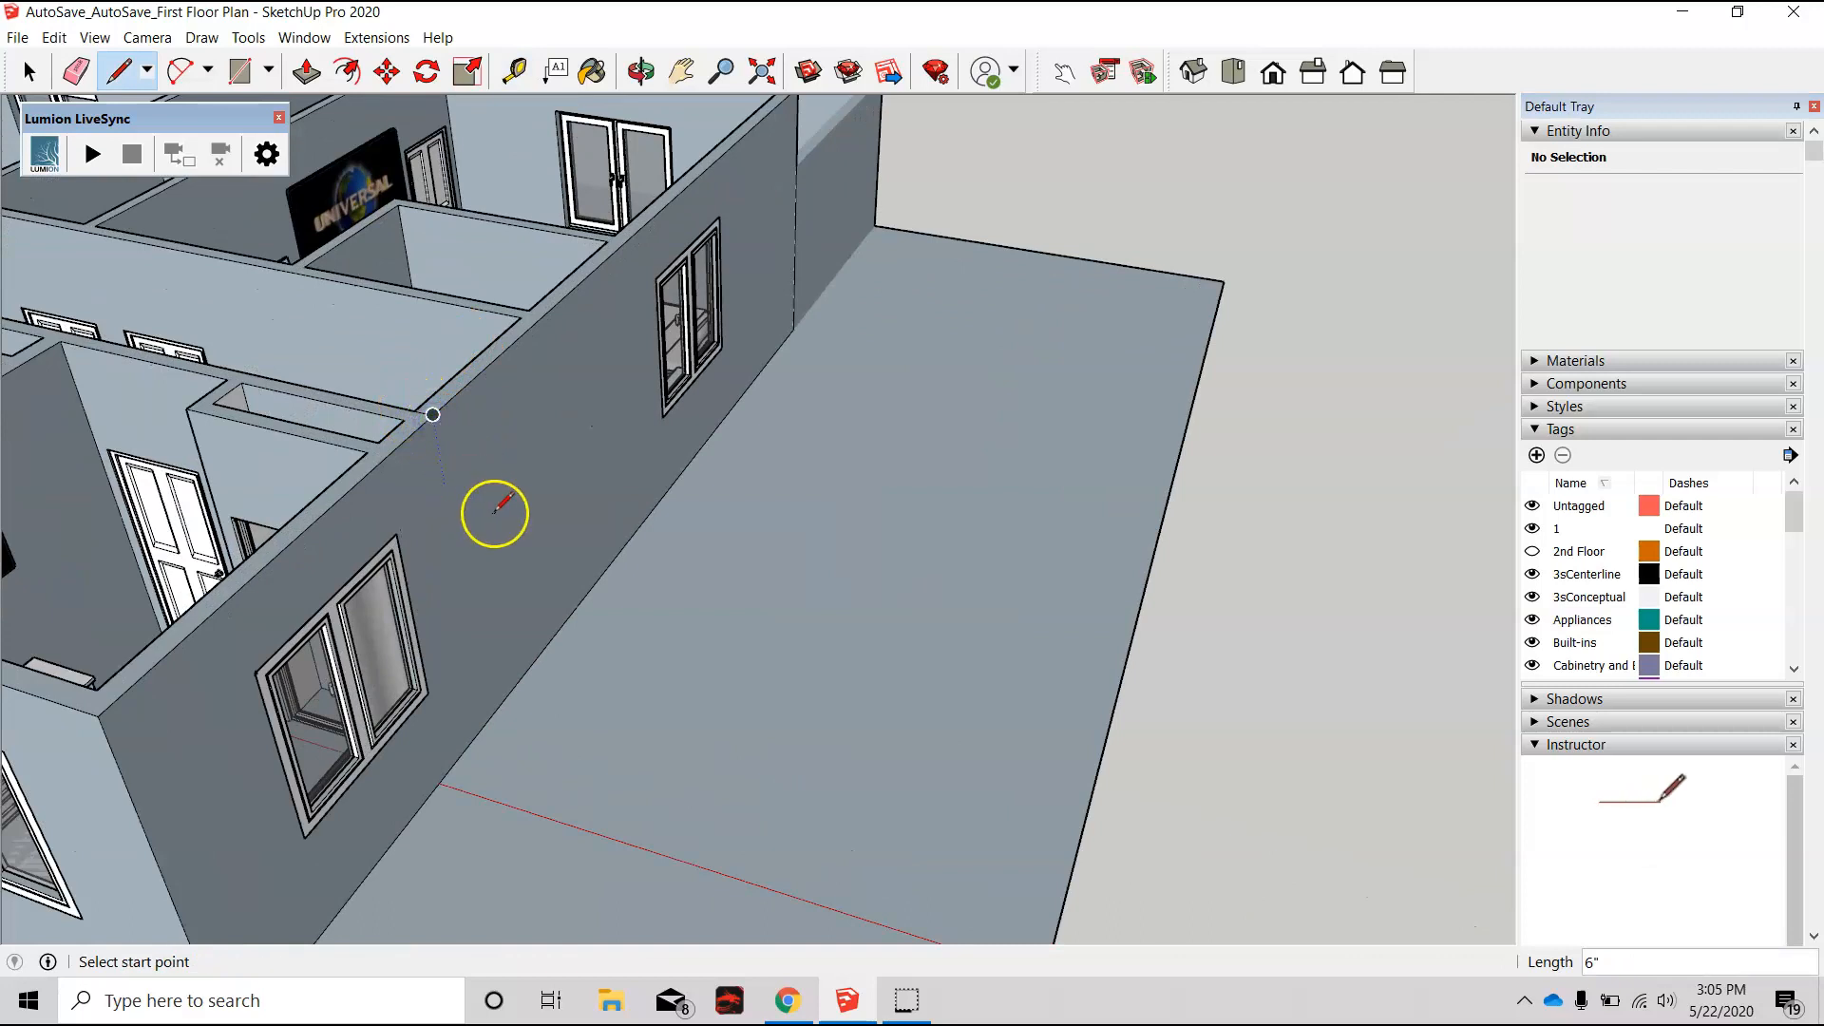
{"action": "left_click", "coordinate": [432, 415]}
{"action": "left_click", "coordinate": [486, 720]}
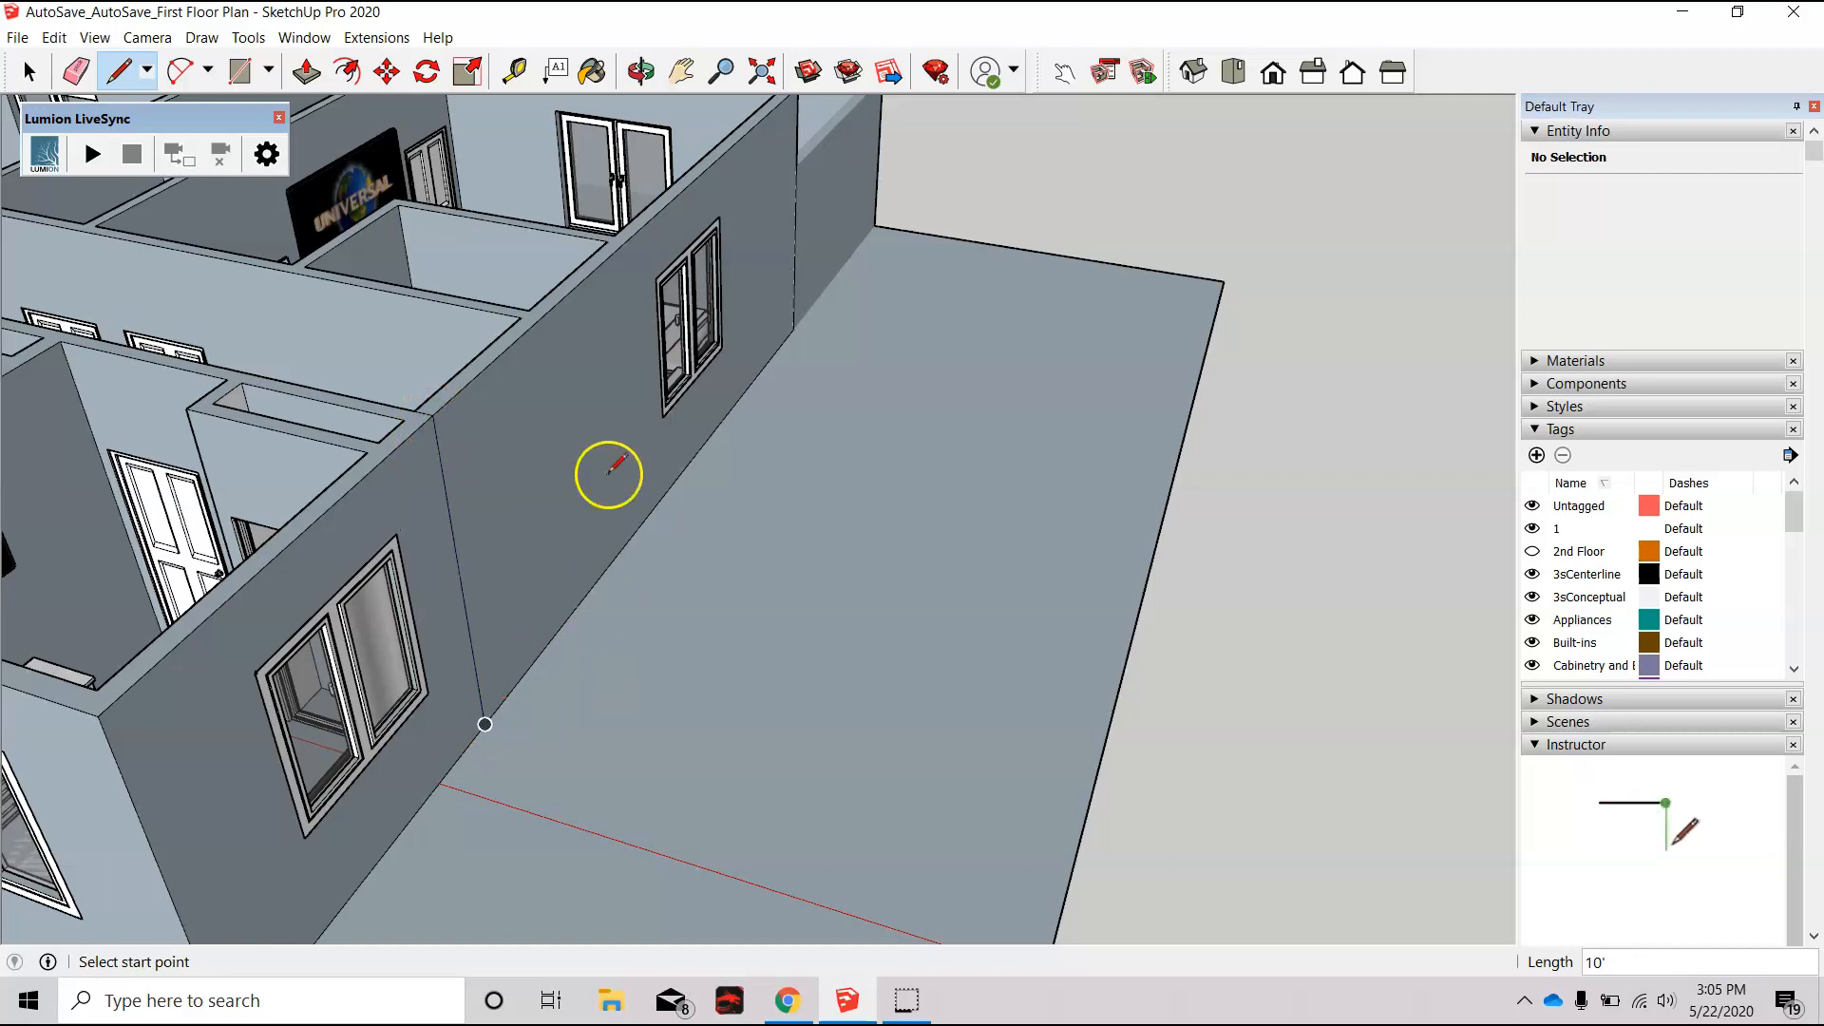
Step: Draw a line across the wall top from the hallway's opposite corner and 10' down the outside face to the ground
{"action": "left_click", "coordinate": [518, 318]}
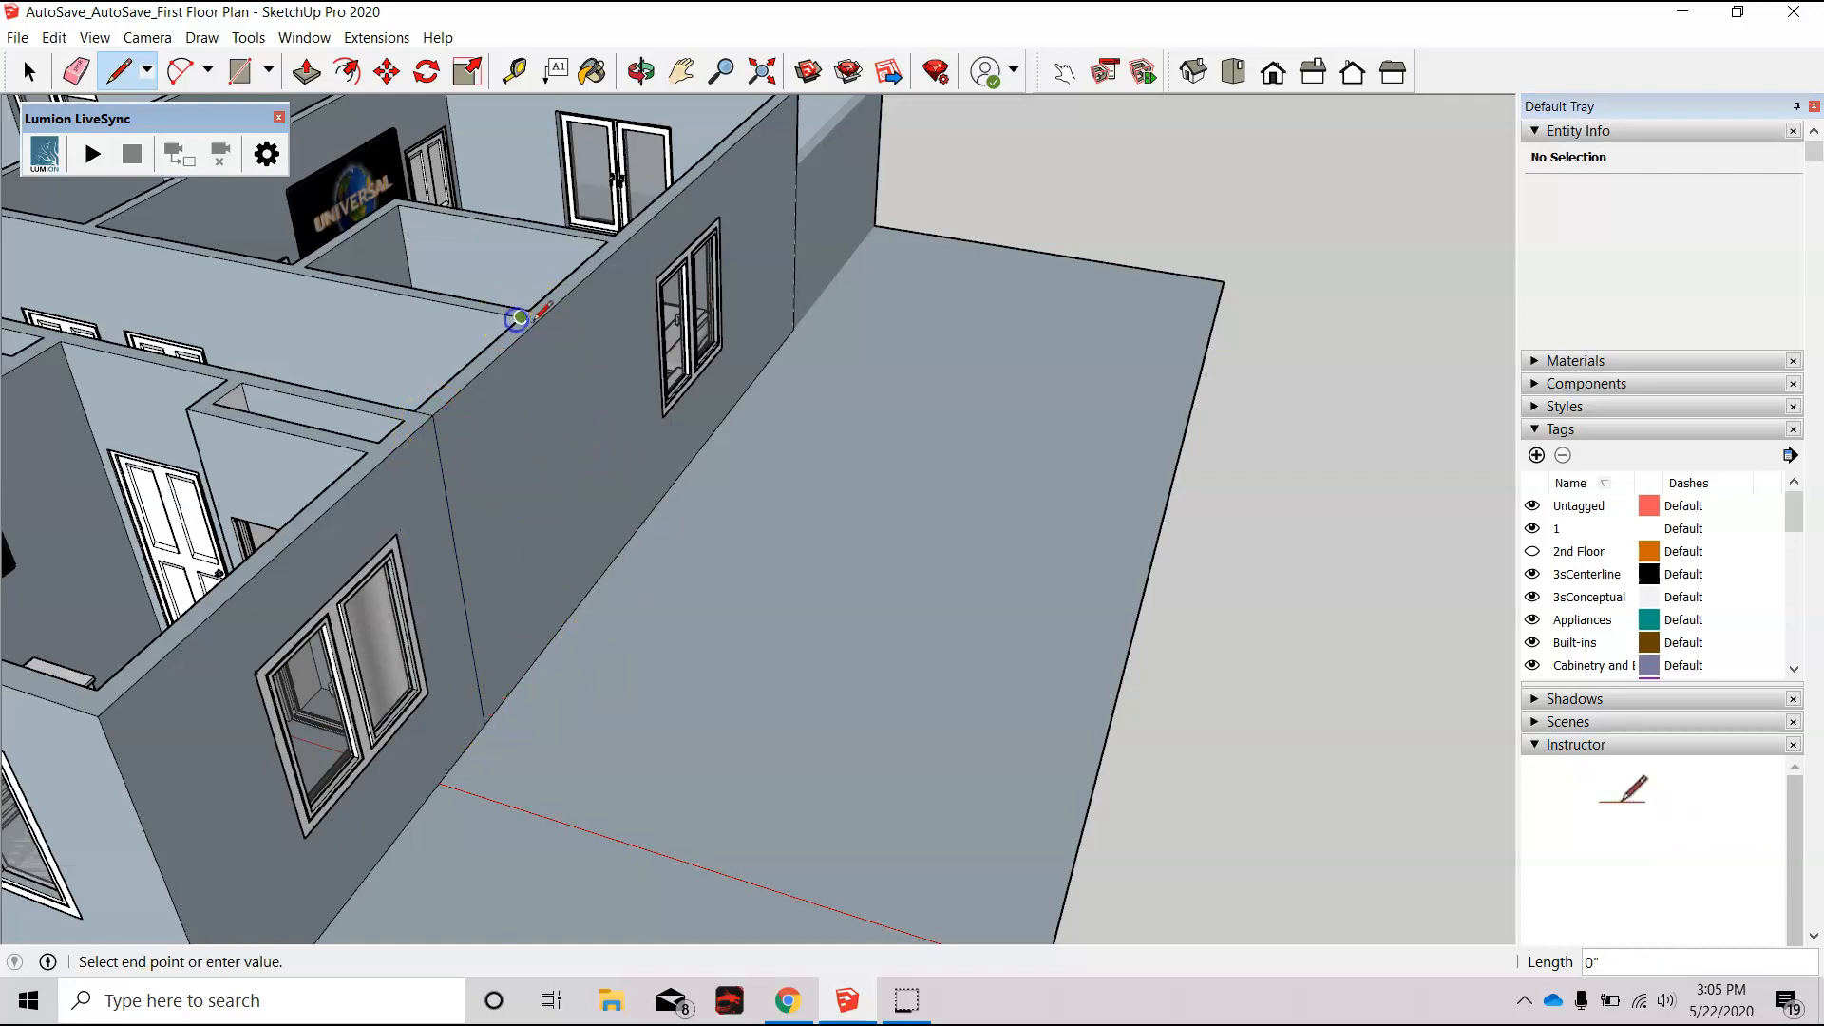
{"action": "left_click", "coordinate": [539, 320]}
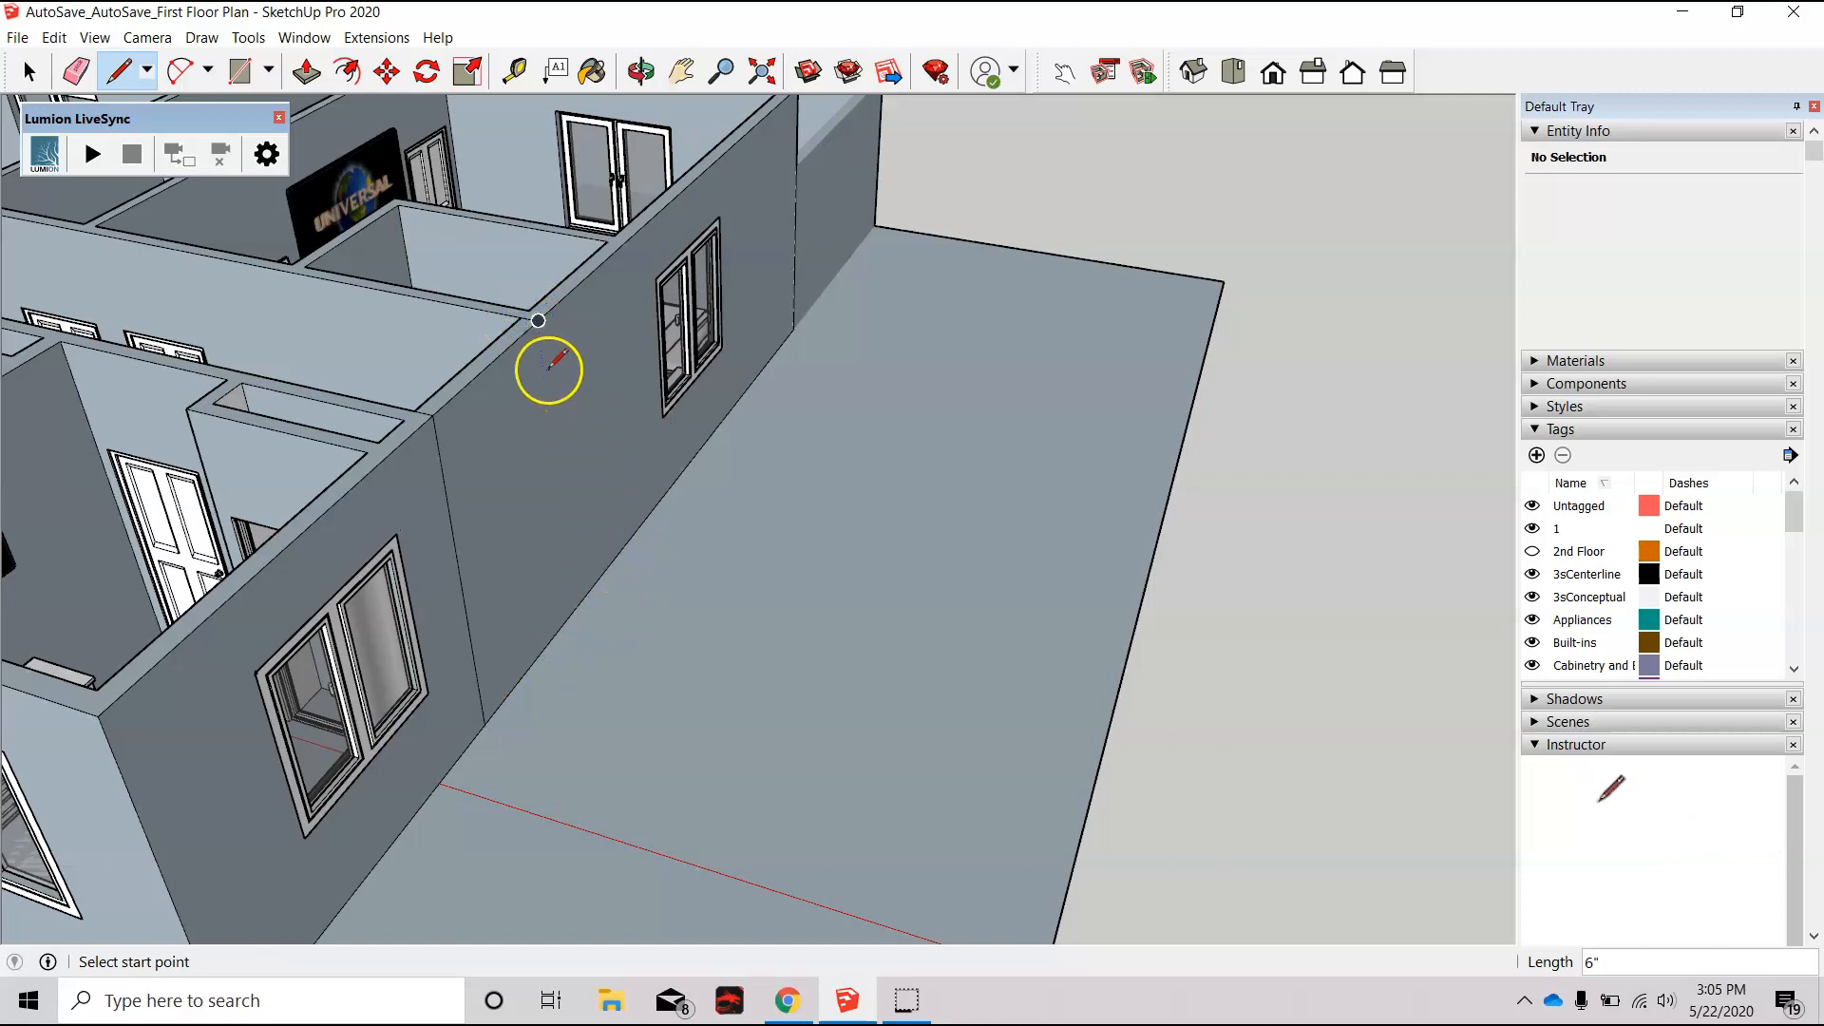
{"action": "left_click", "coordinate": [539, 320]}
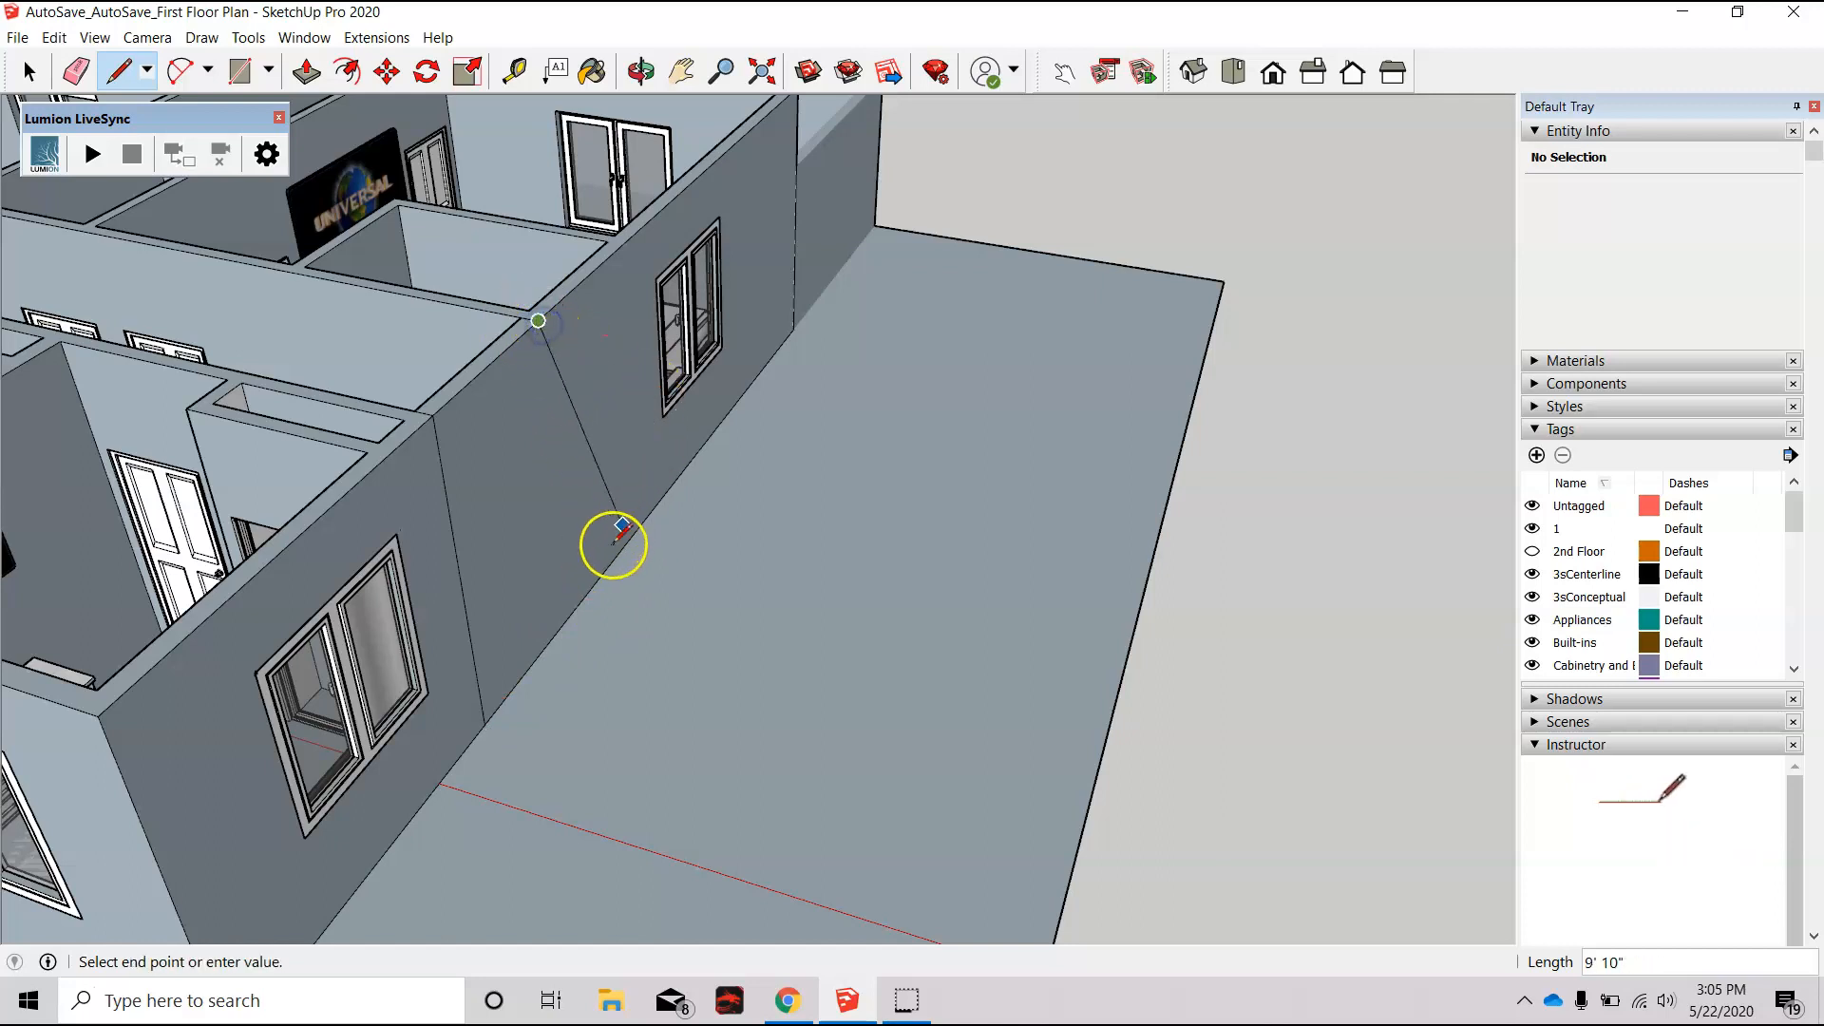
{"action": "left_click", "coordinate": [570, 615]}
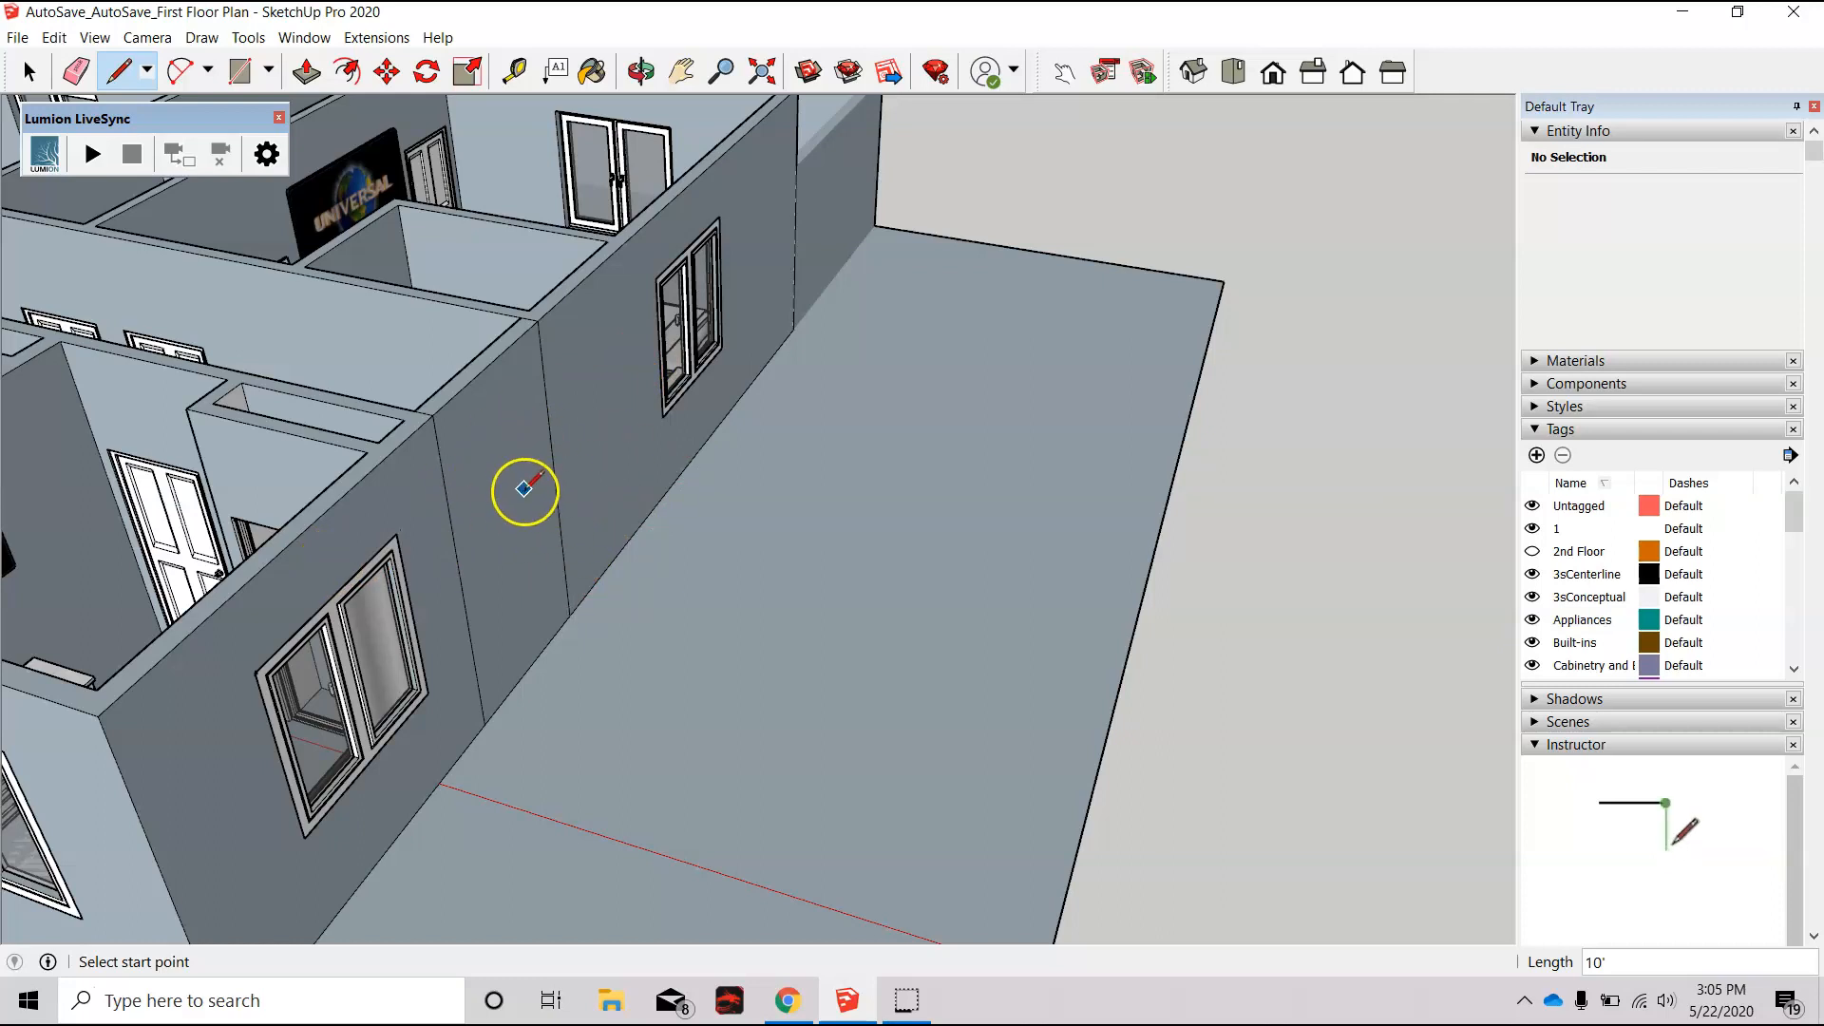
Step: Connect the facing top corners of the two exterior windows with a line, and draw a 36-inch vertical line down from the midpoint between the hallway lines
{"action": "left_click", "coordinate": [396, 533]}
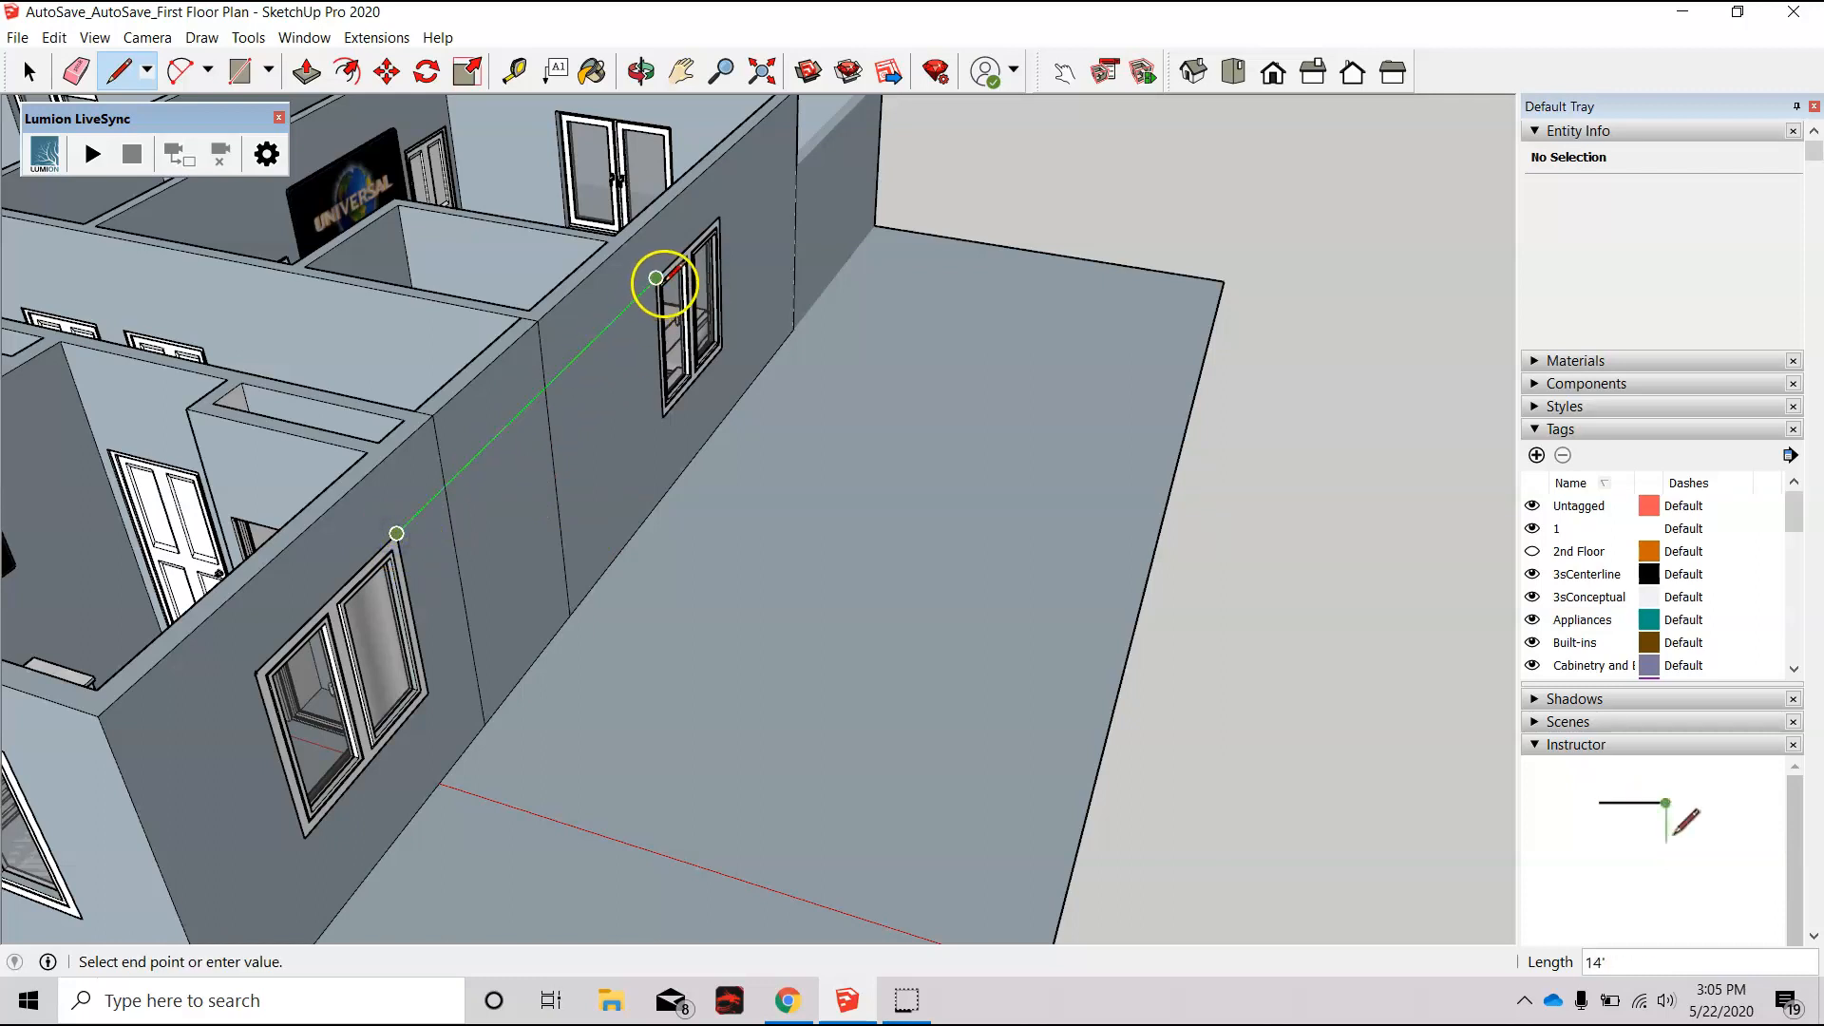
{"action": "left_click", "coordinate": [658, 282]}
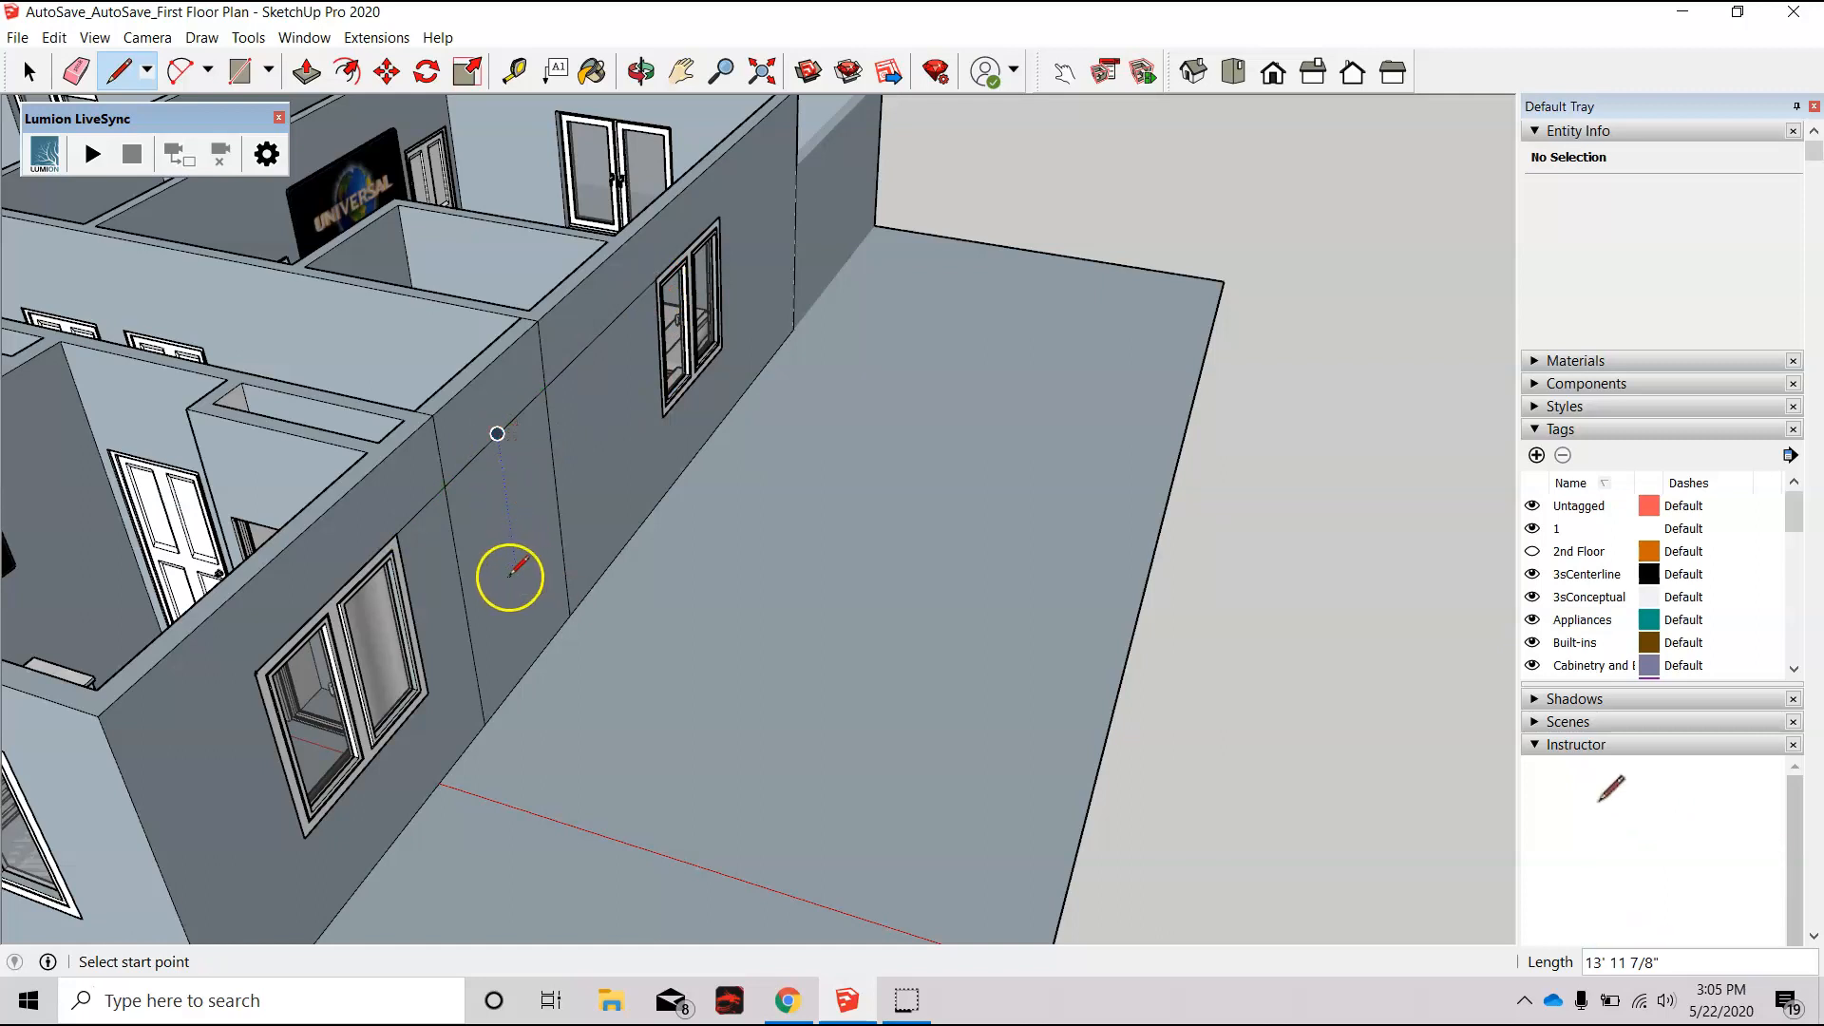
{"action": "left_click", "coordinate": [497, 434]}
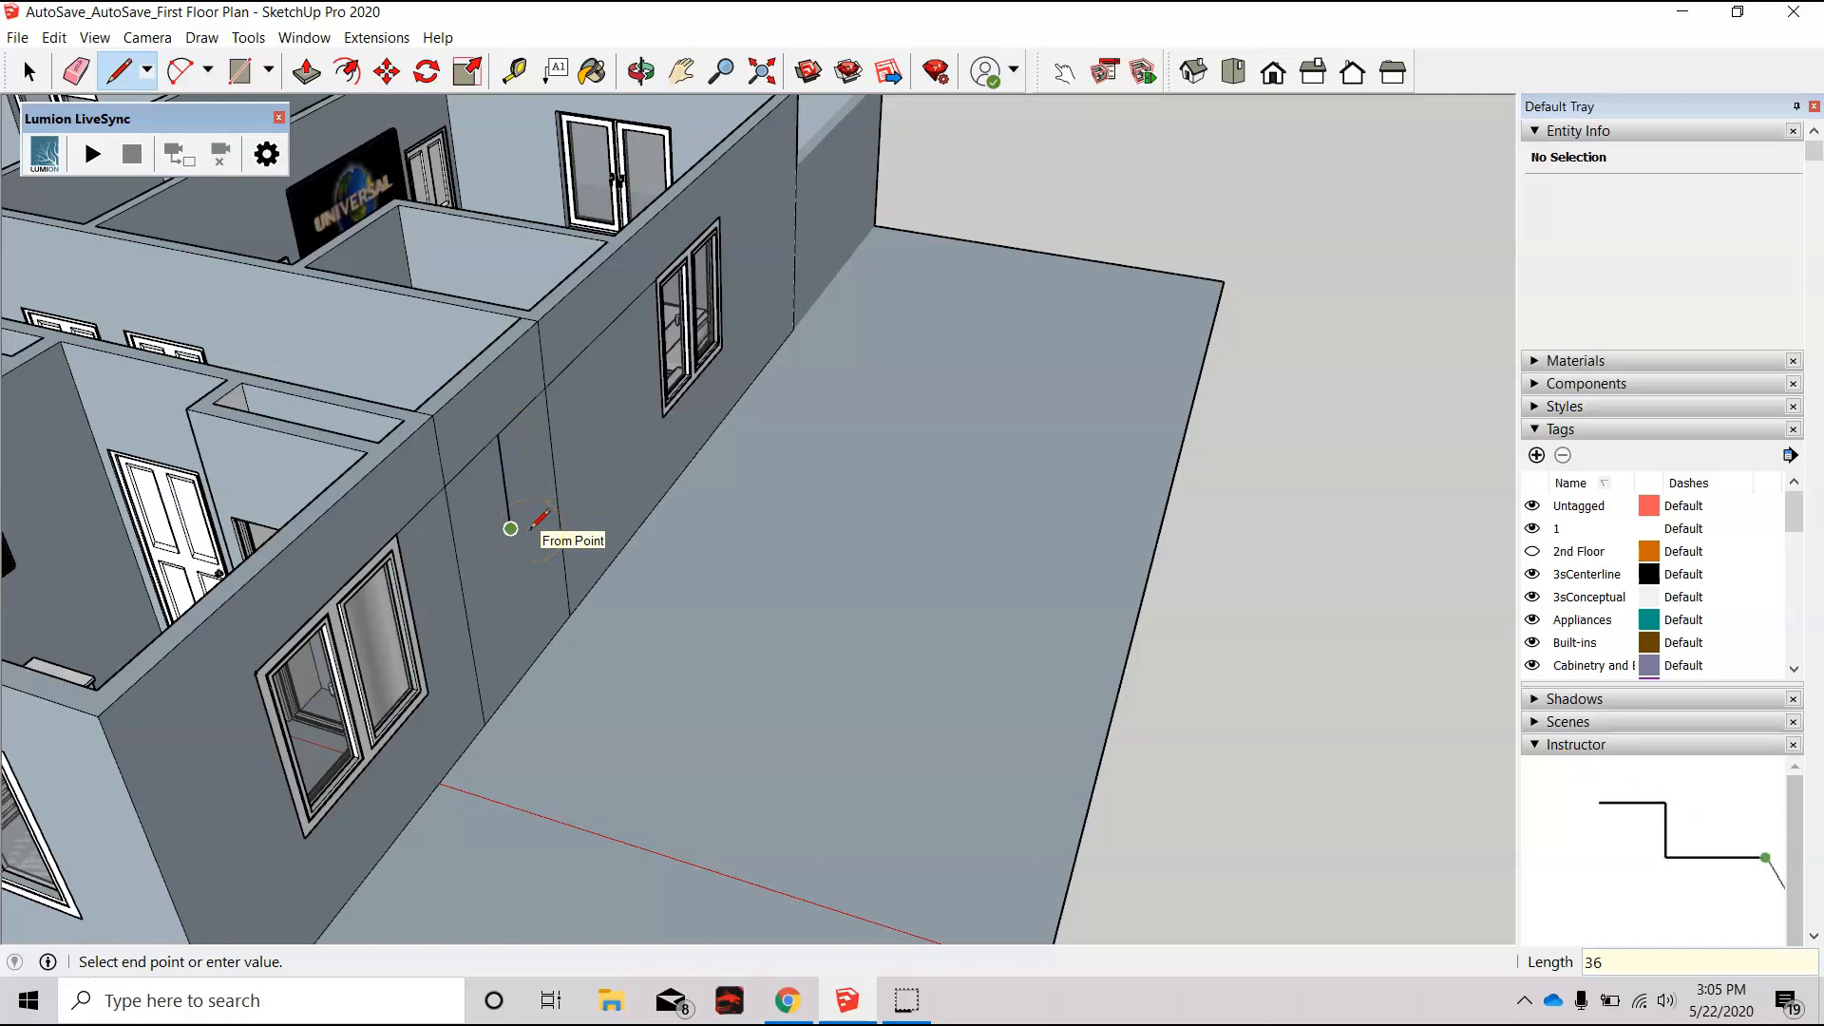
{"action": "mouse_move", "coordinate": [539, 522]}
{"action": "middle_mouse_down"}
{"action": "mouse_move", "coordinate": [506, 521]}
{"action": "mouse_move", "coordinate": [534, 542]}
{"action": "mouse_move", "coordinate": [436, 497]}
{"action": "mouse_move", "coordinate": [244, 361]}
{"action": "middle_mouse_up"}
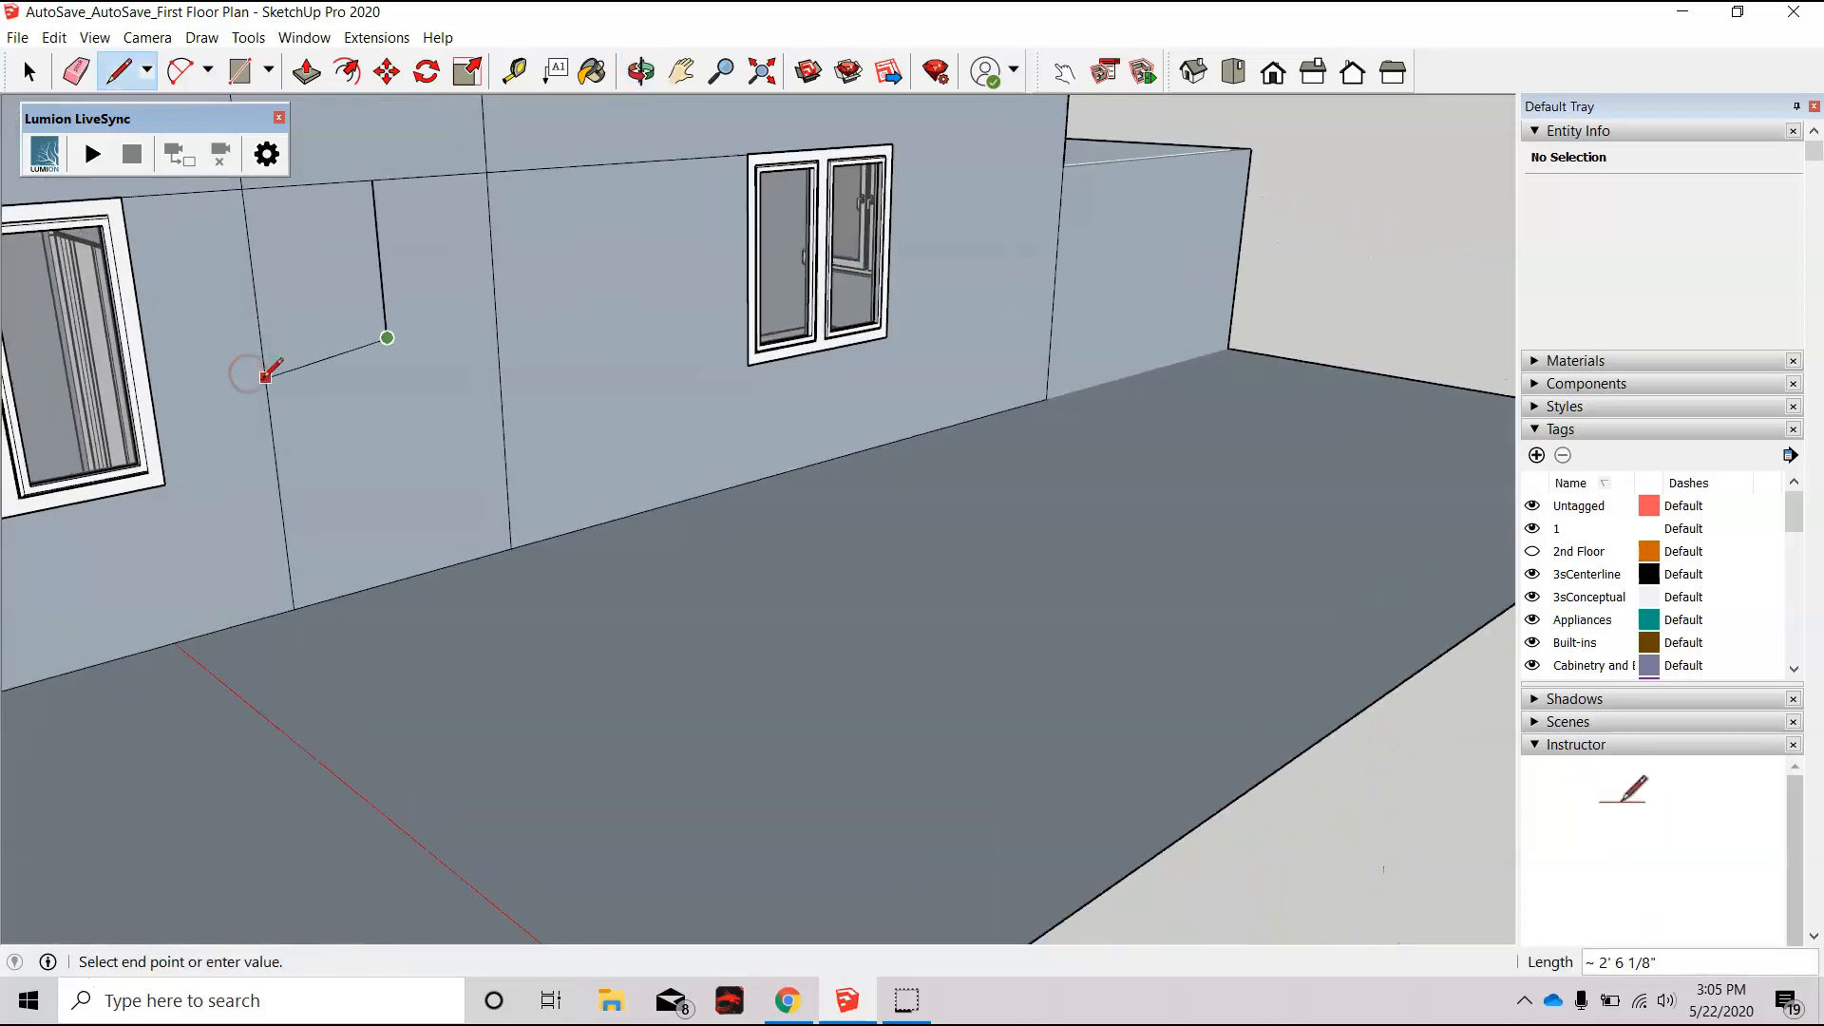
{"action": "key", "text": "space"}
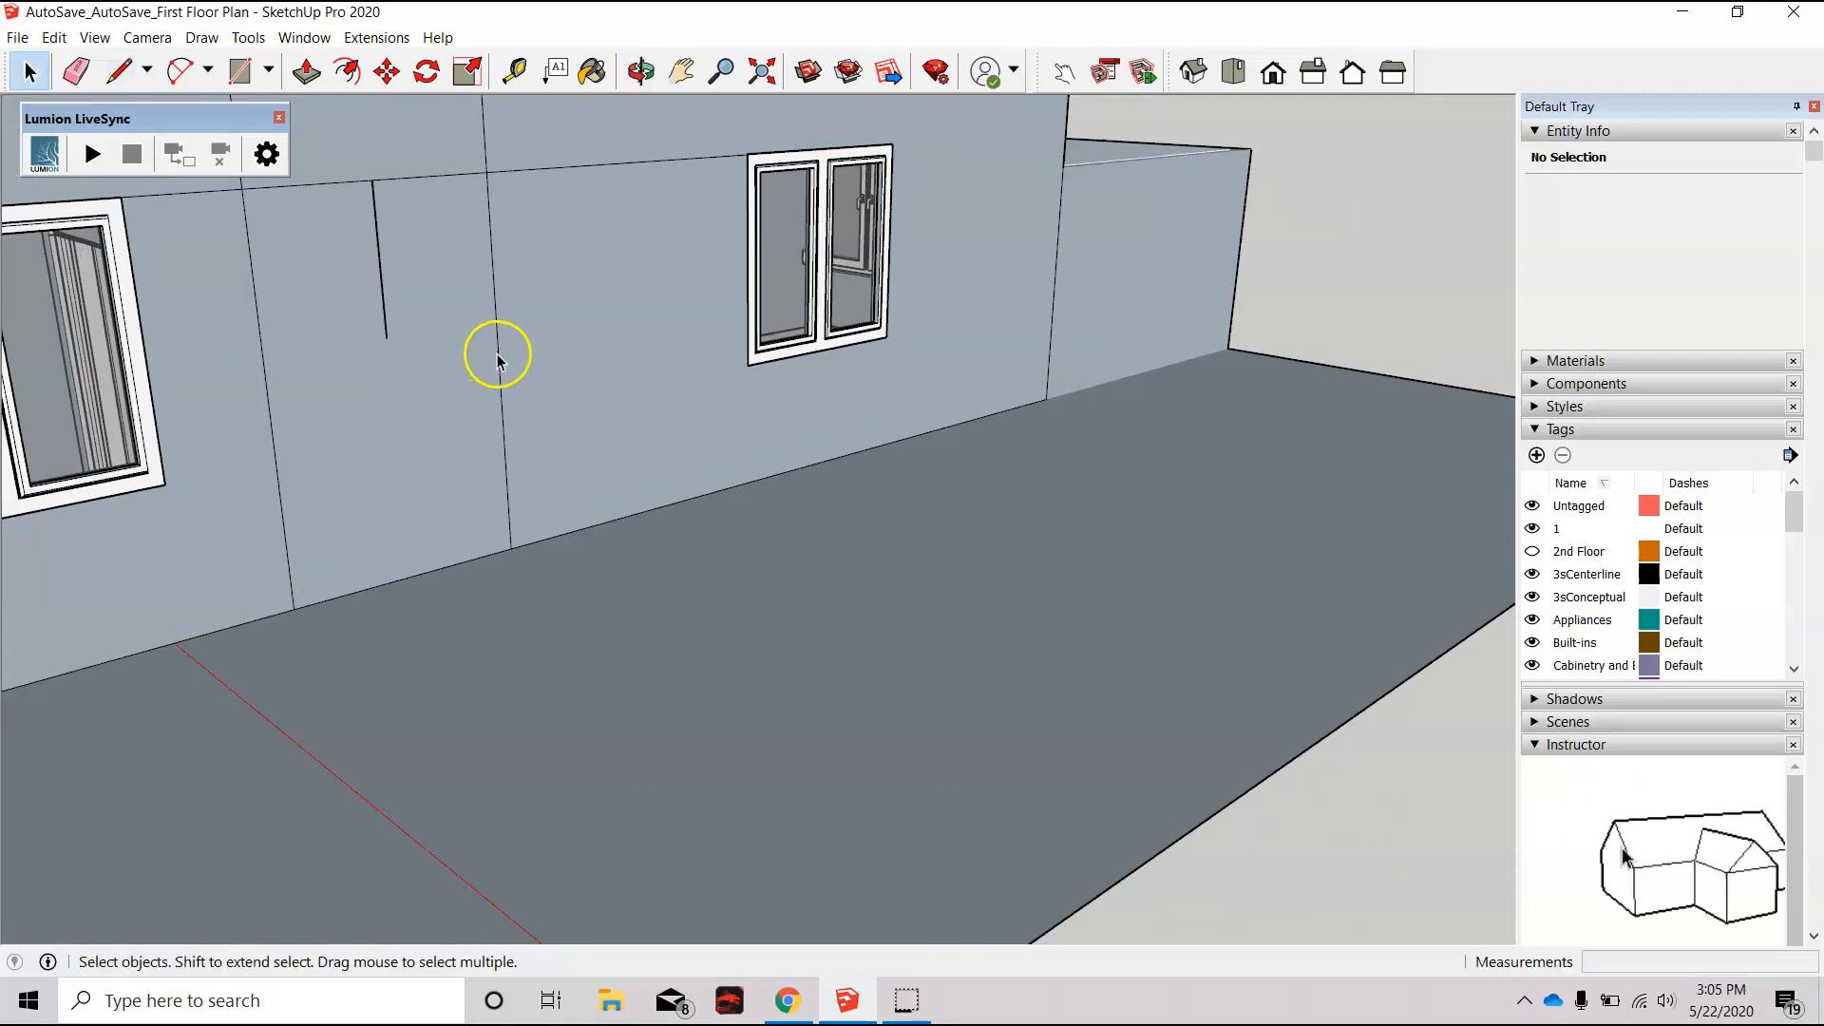
Step: Draw a circle on the exterior wall centred on the vertical line's midpoint, with its radius reaching the line's lower end
{"action": "key", "text": "c"}
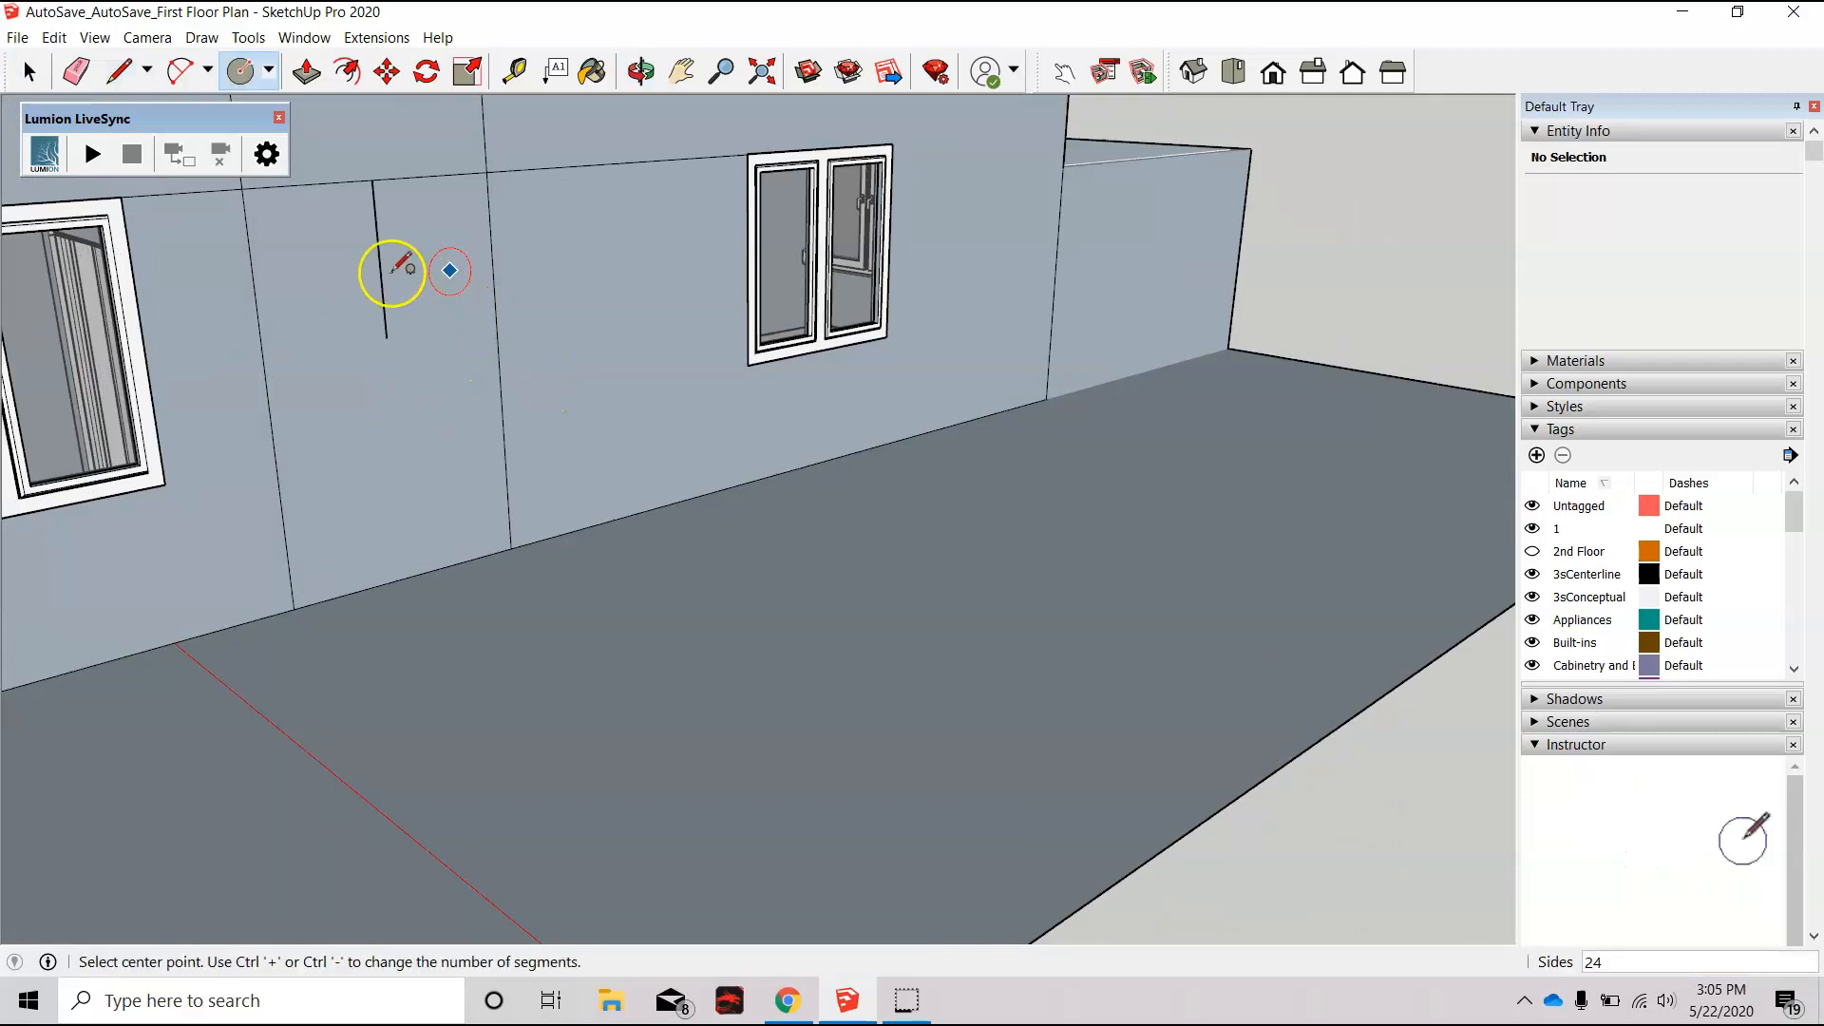
{"action": "left_click", "coordinate": [380, 263]}
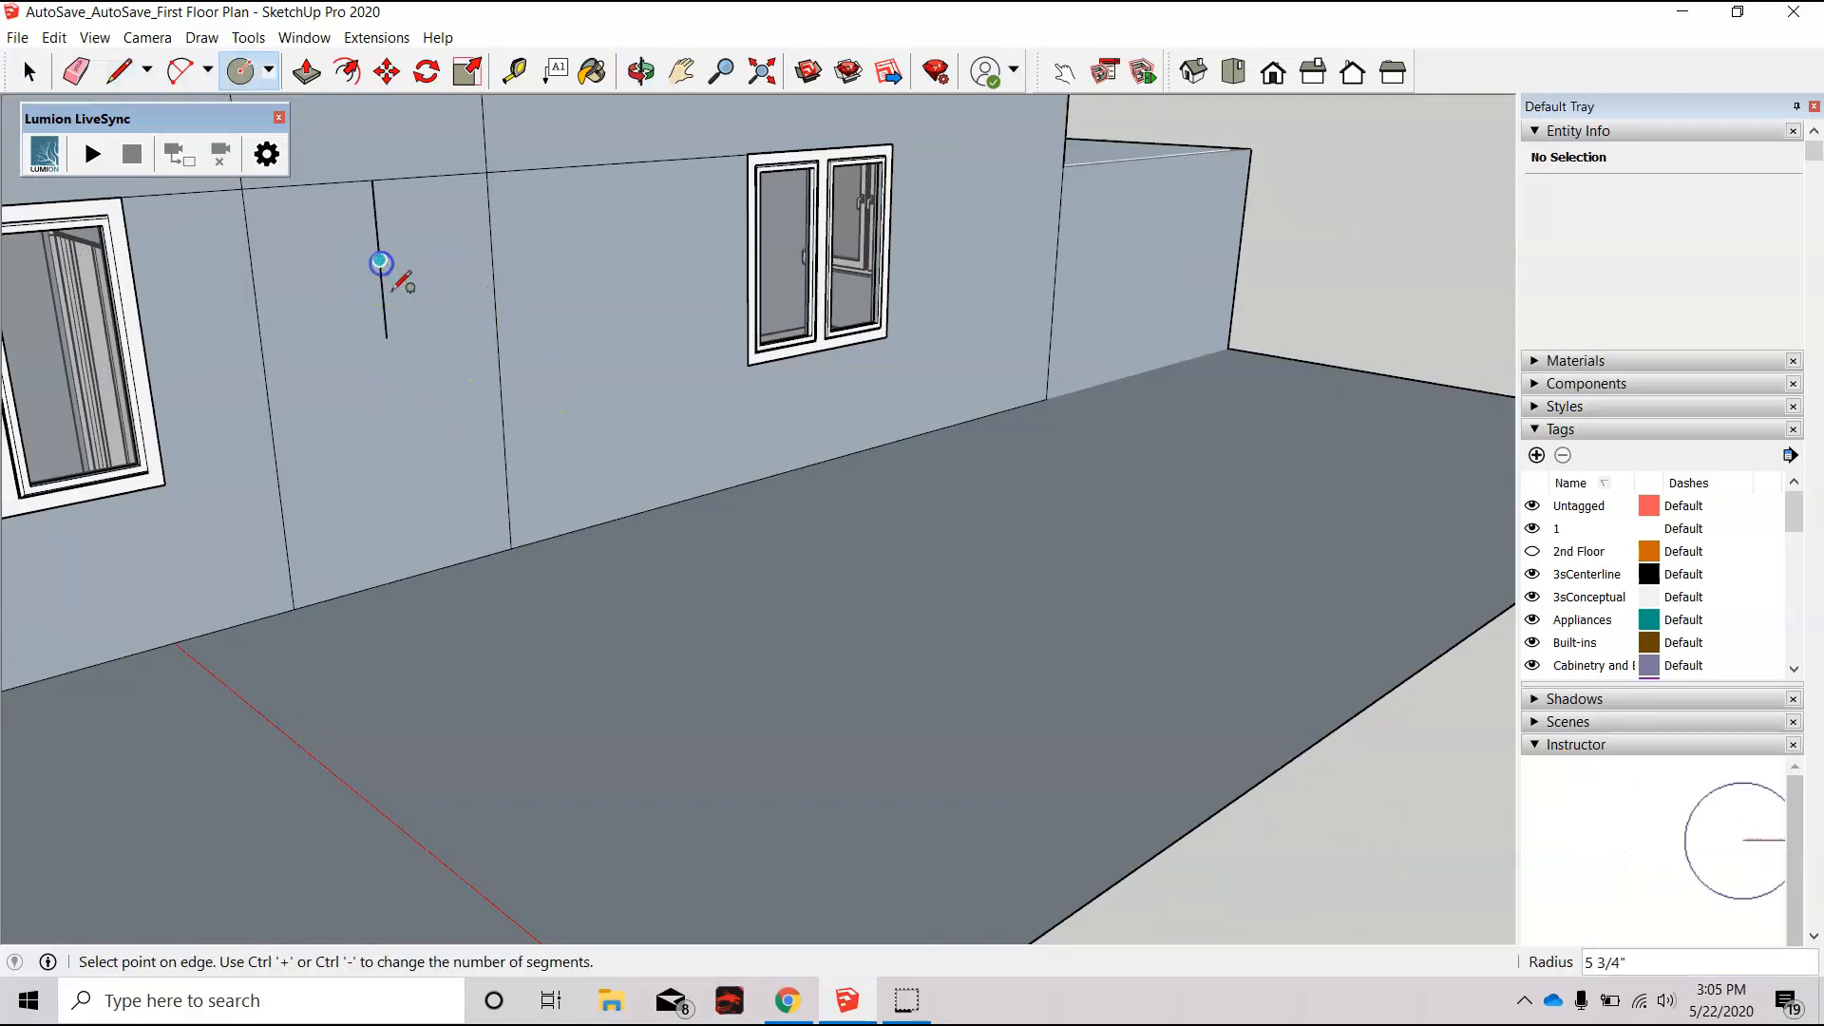
{"action": "left_click", "coordinate": [390, 339]}
{"action": "mouse_move", "coordinate": [374, 374]}
{"action": "middle_mouse_down"}
{"action": "mouse_move", "coordinate": [555, 433]}
{"action": "mouse_move", "coordinate": [390, 399]}
{"action": "middle_mouse_up"}
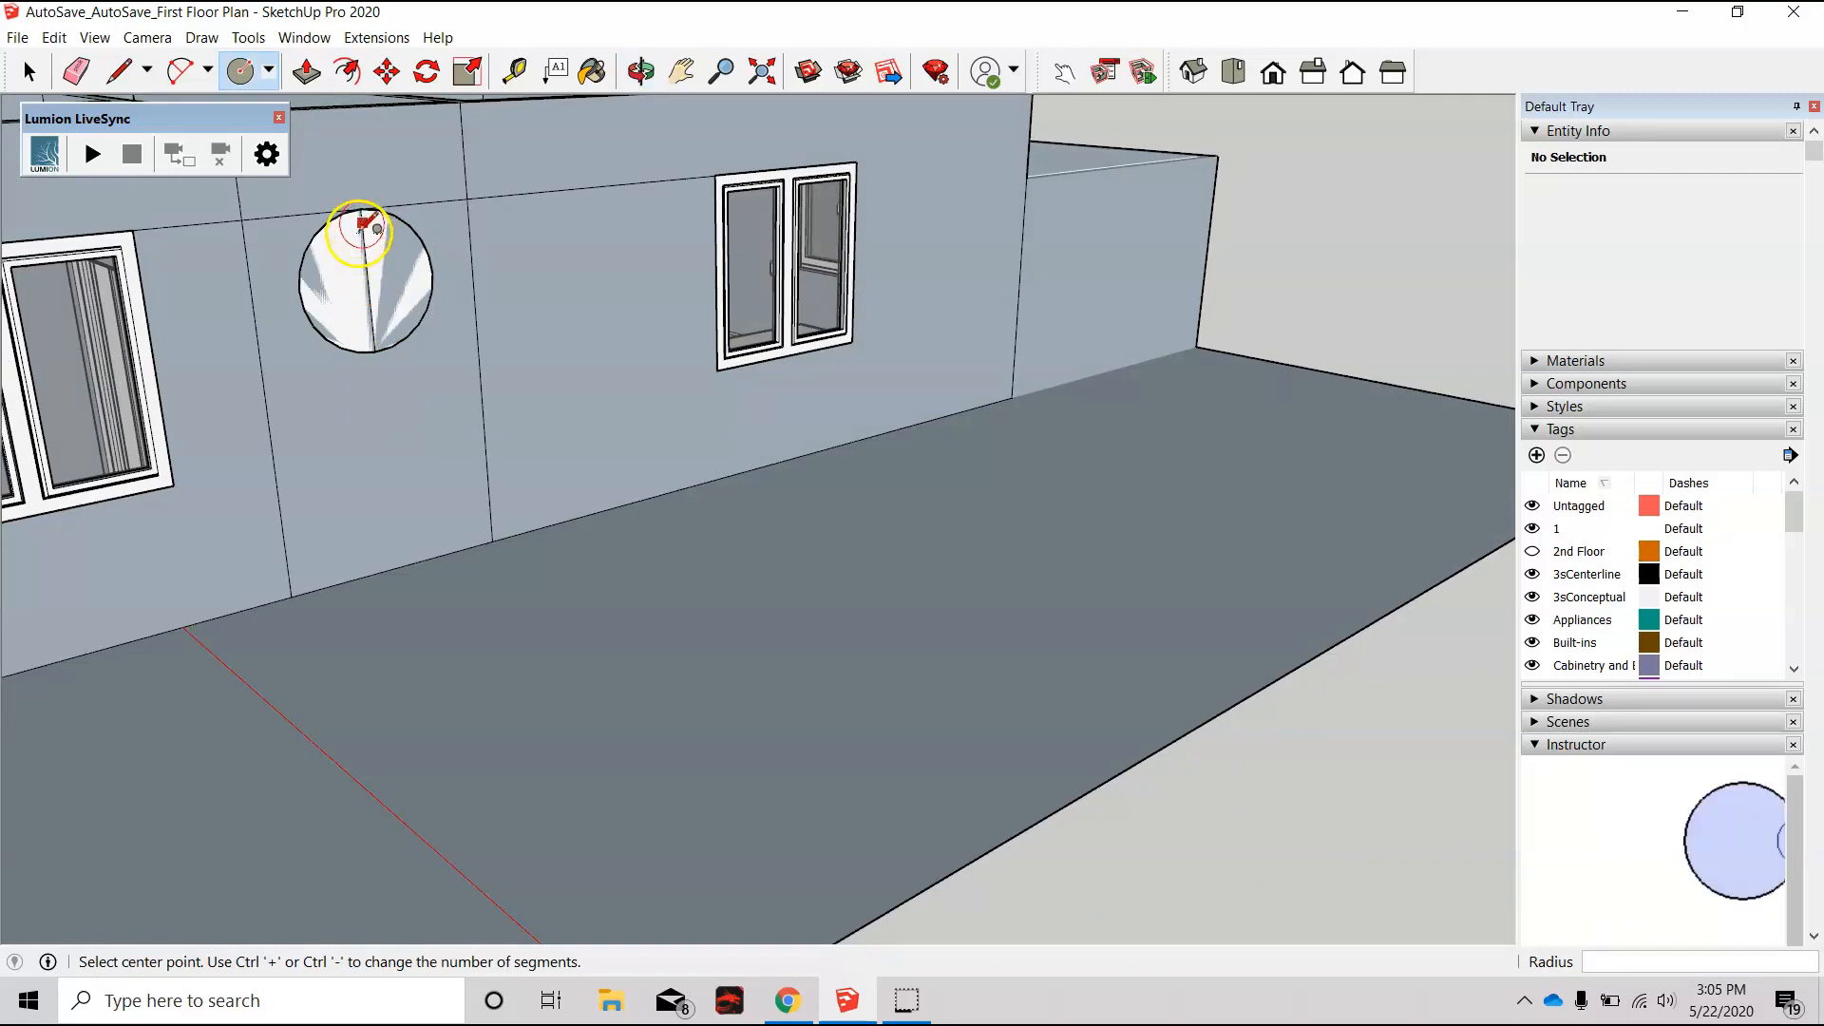
{"action": "scroll", "coordinate": [561, 376], "scroll_direction": "down", "scroll_amount": 2}
{"action": "scroll", "coordinate": [447, 395], "scroll_direction": "up", "scroll_amount": 3}
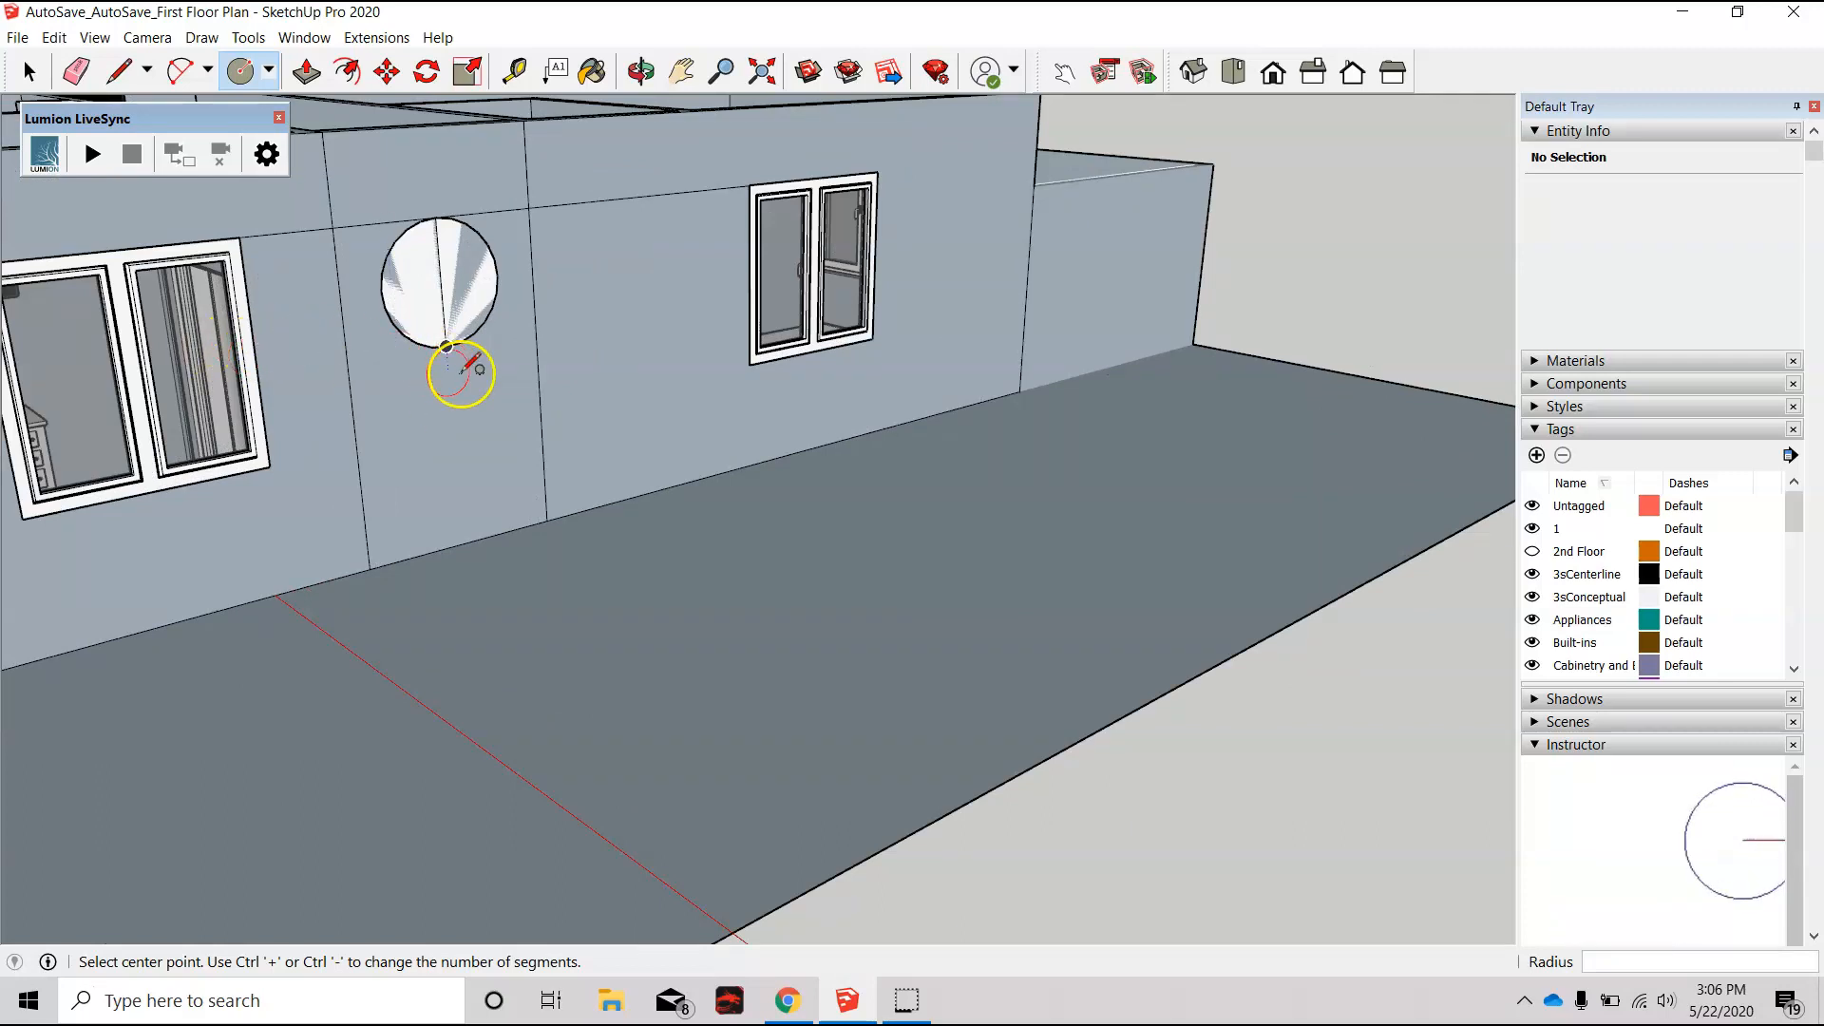
Step: Draw a separate horizontal circle with an 18-inch radius in the open area beyond the house's ground slab
{"action": "scroll", "coordinate": [461, 373], "scroll_direction": "down", "scroll_amount": 4}
{"action": "mouse_move", "coordinate": [487, 393]}
{"action": "left_mouse_down"}
{"action": "mouse_move", "coordinate": [237, 354]}
{"action": "mouse_move", "coordinate": [500, 373]}
{"action": "left_mouse_up"}
{"action": "scroll", "coordinate": [501, 373], "scroll_direction": "down", "scroll_amount": 3}
{"action": "key", "text": "c"}
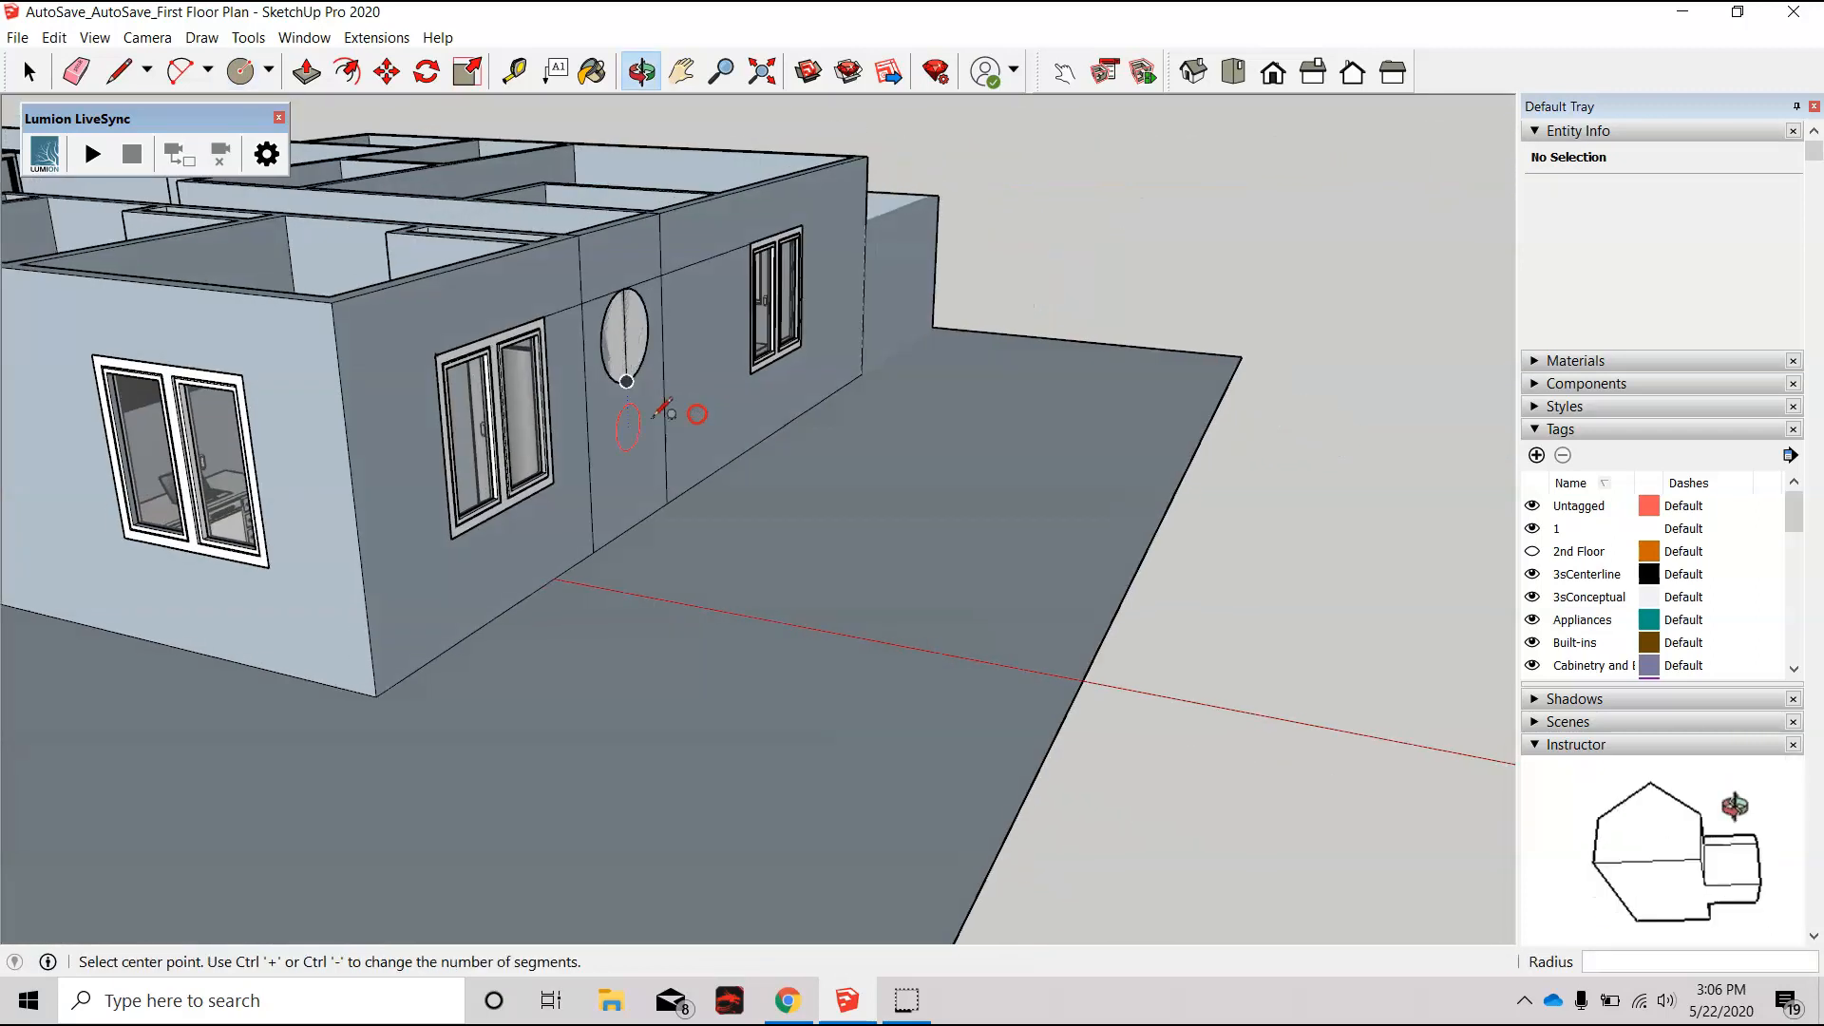
{"action": "scroll", "coordinate": [497, 407], "scroll_direction": "down", "scroll_amount": 5}
{"action": "left_click", "coordinate": [1041, 540]}
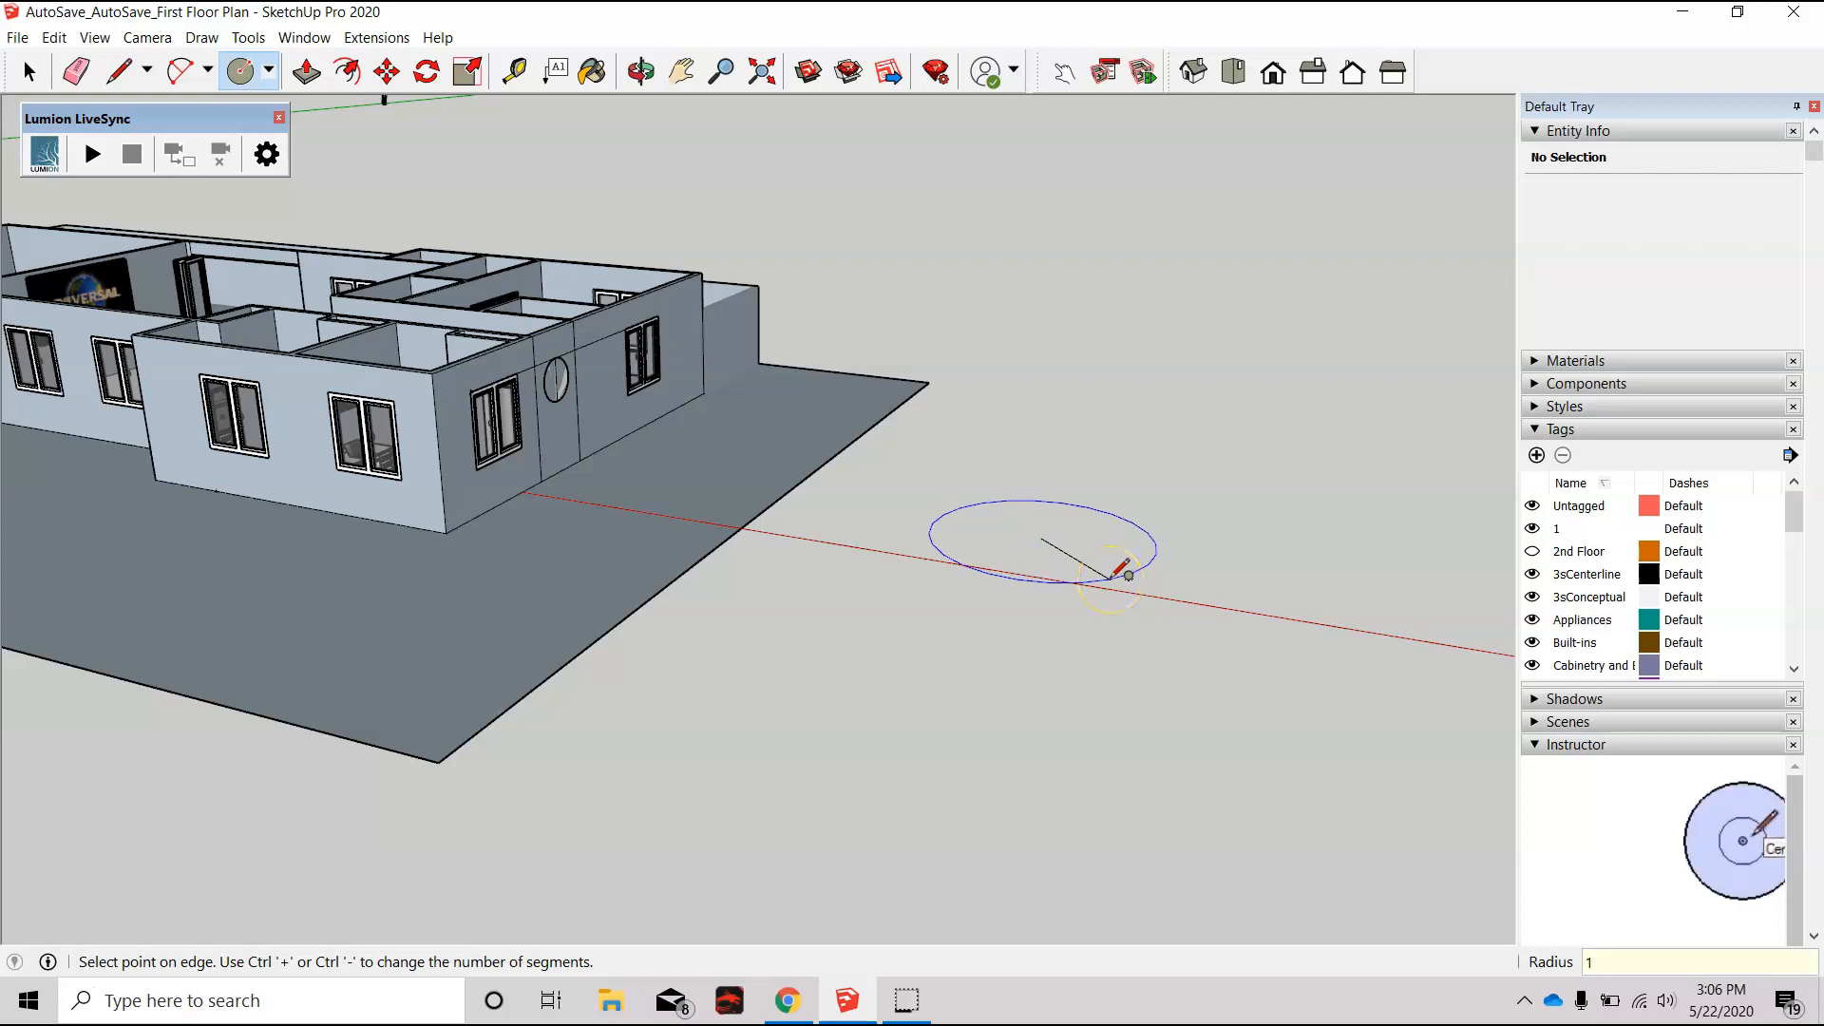
{"action": "key", "text": "Return"}
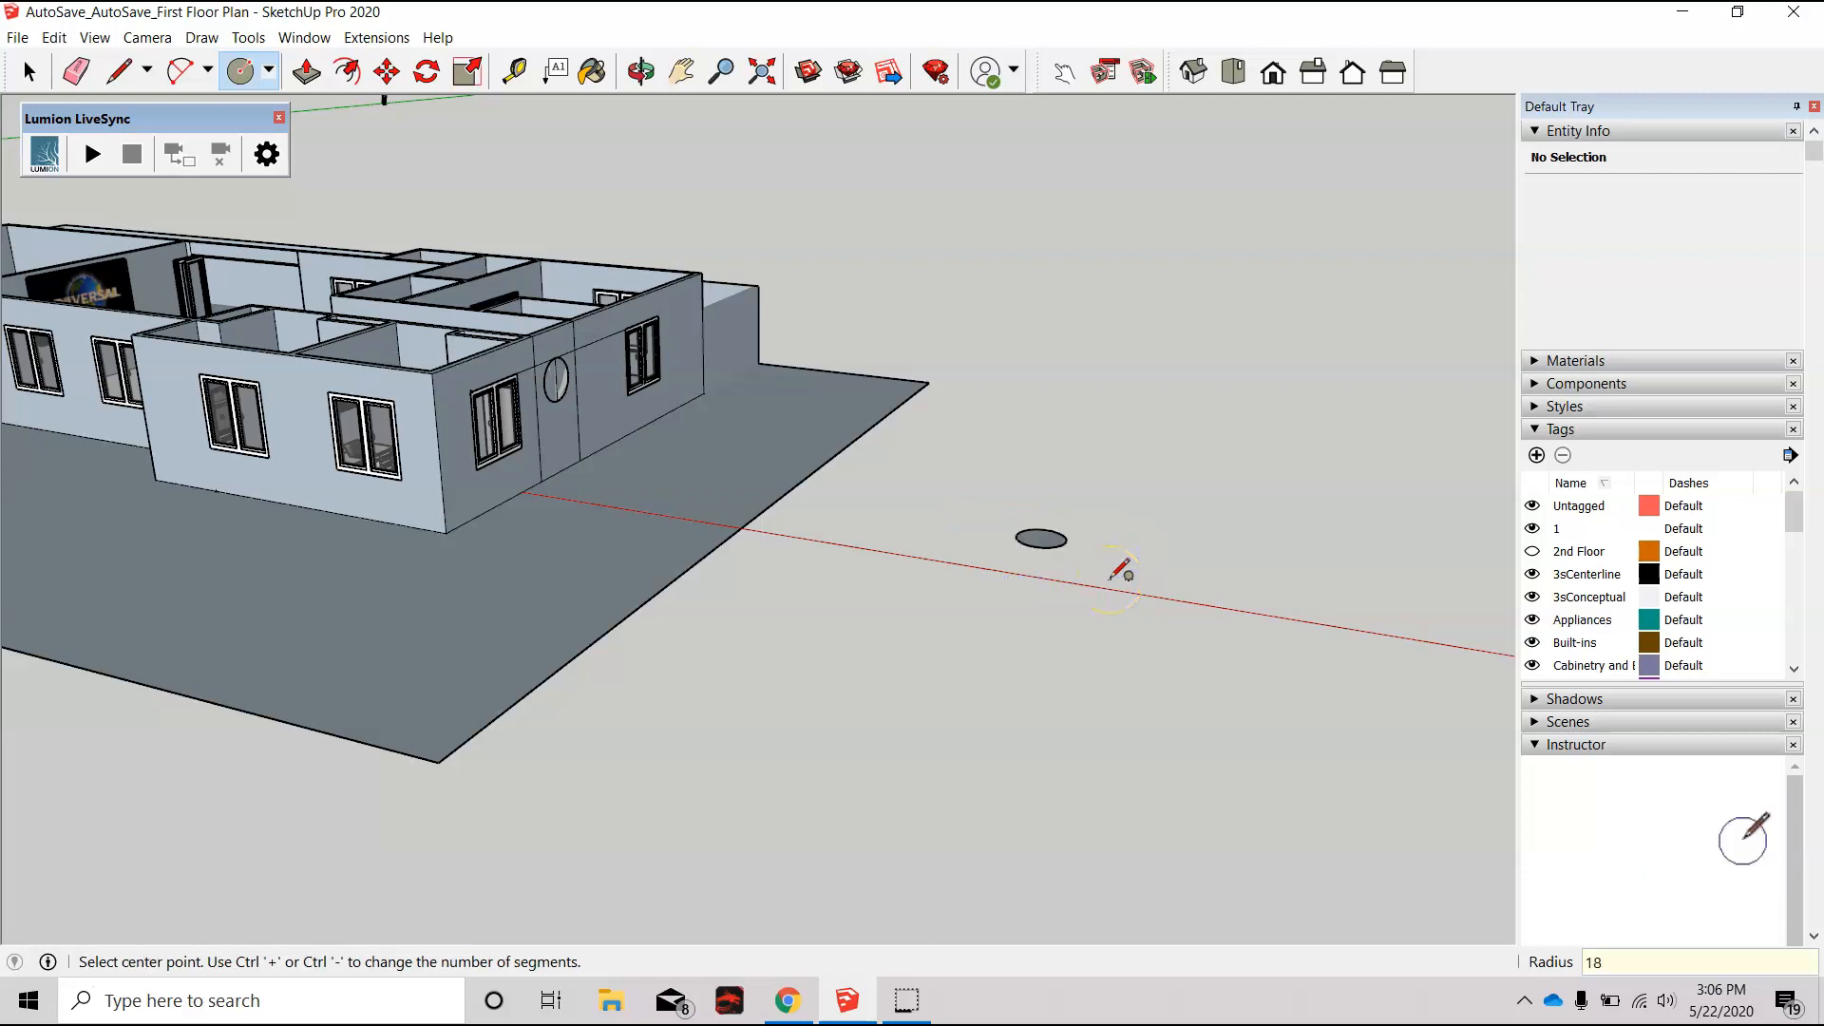
{"action": "scroll", "coordinate": [1037, 542], "scroll_direction": "up", "scroll_amount": 3}
{"action": "middle_click_drag", "start_coordinate": [1027, 548], "coordinate": [1062, 726]}
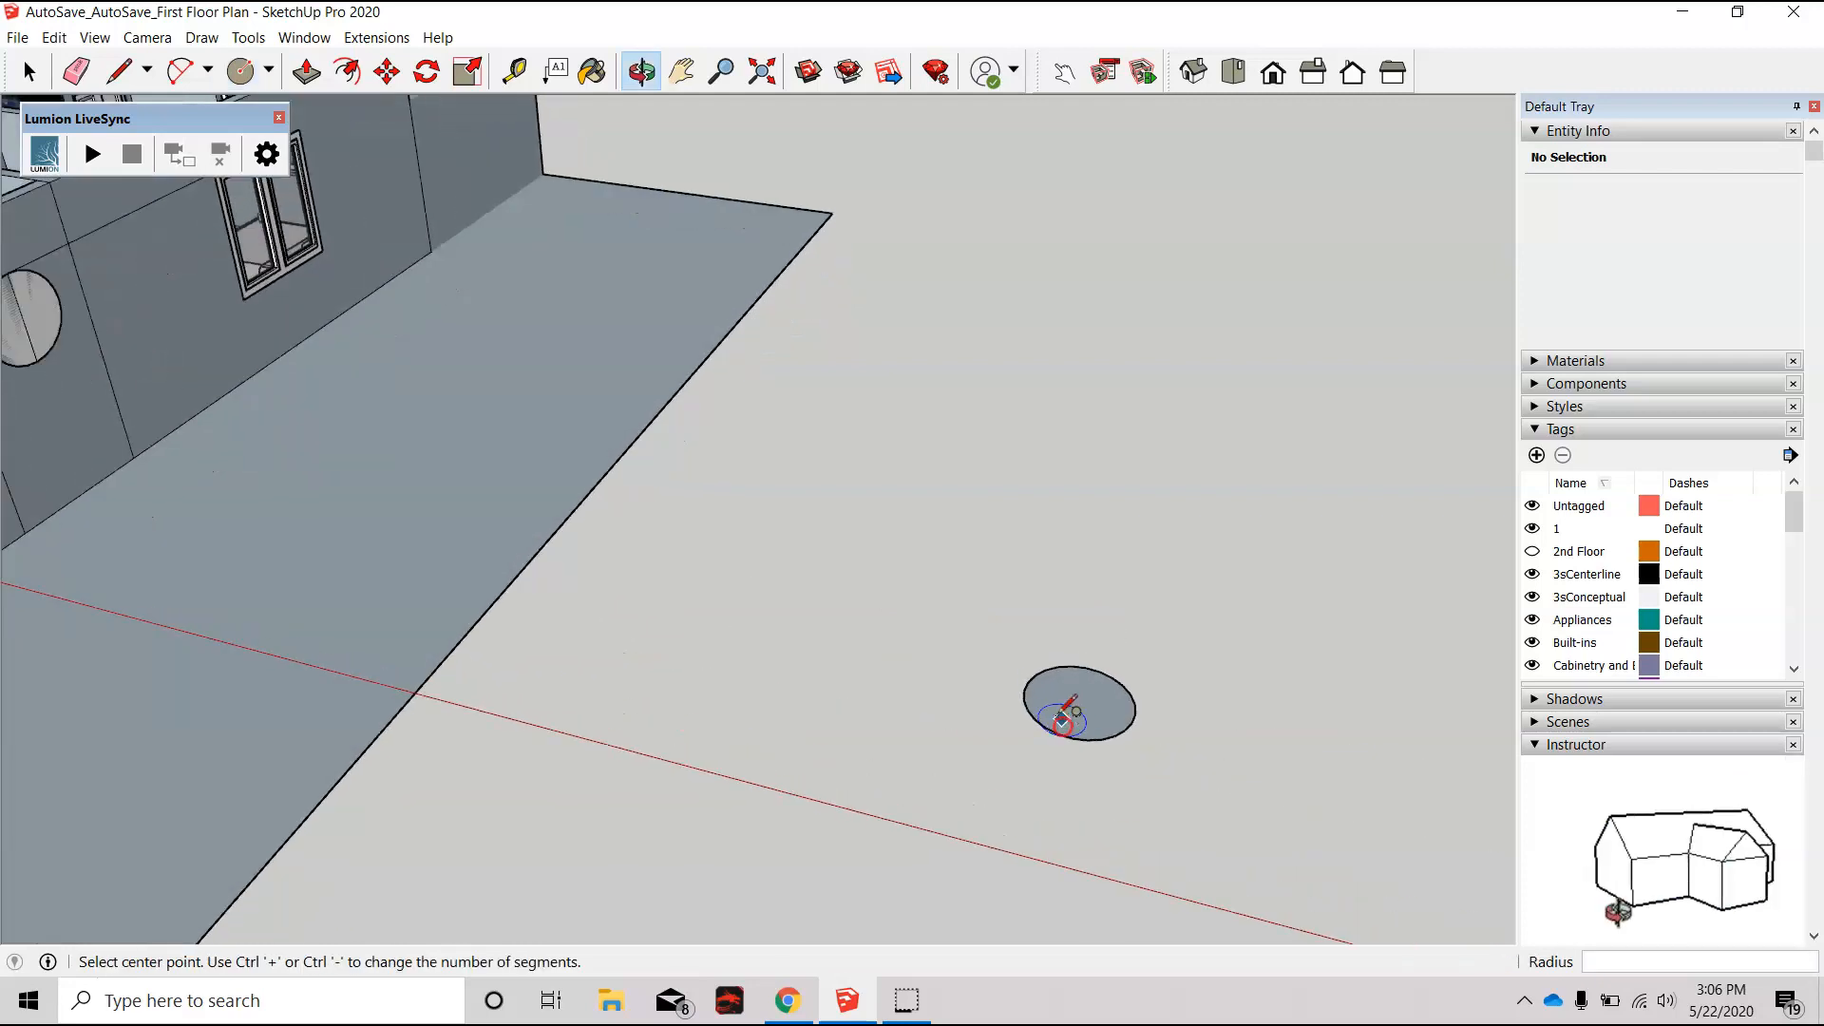
{"action": "scroll", "coordinate": [985, 662], "scroll_direction": "down", "scroll_amount": 3}
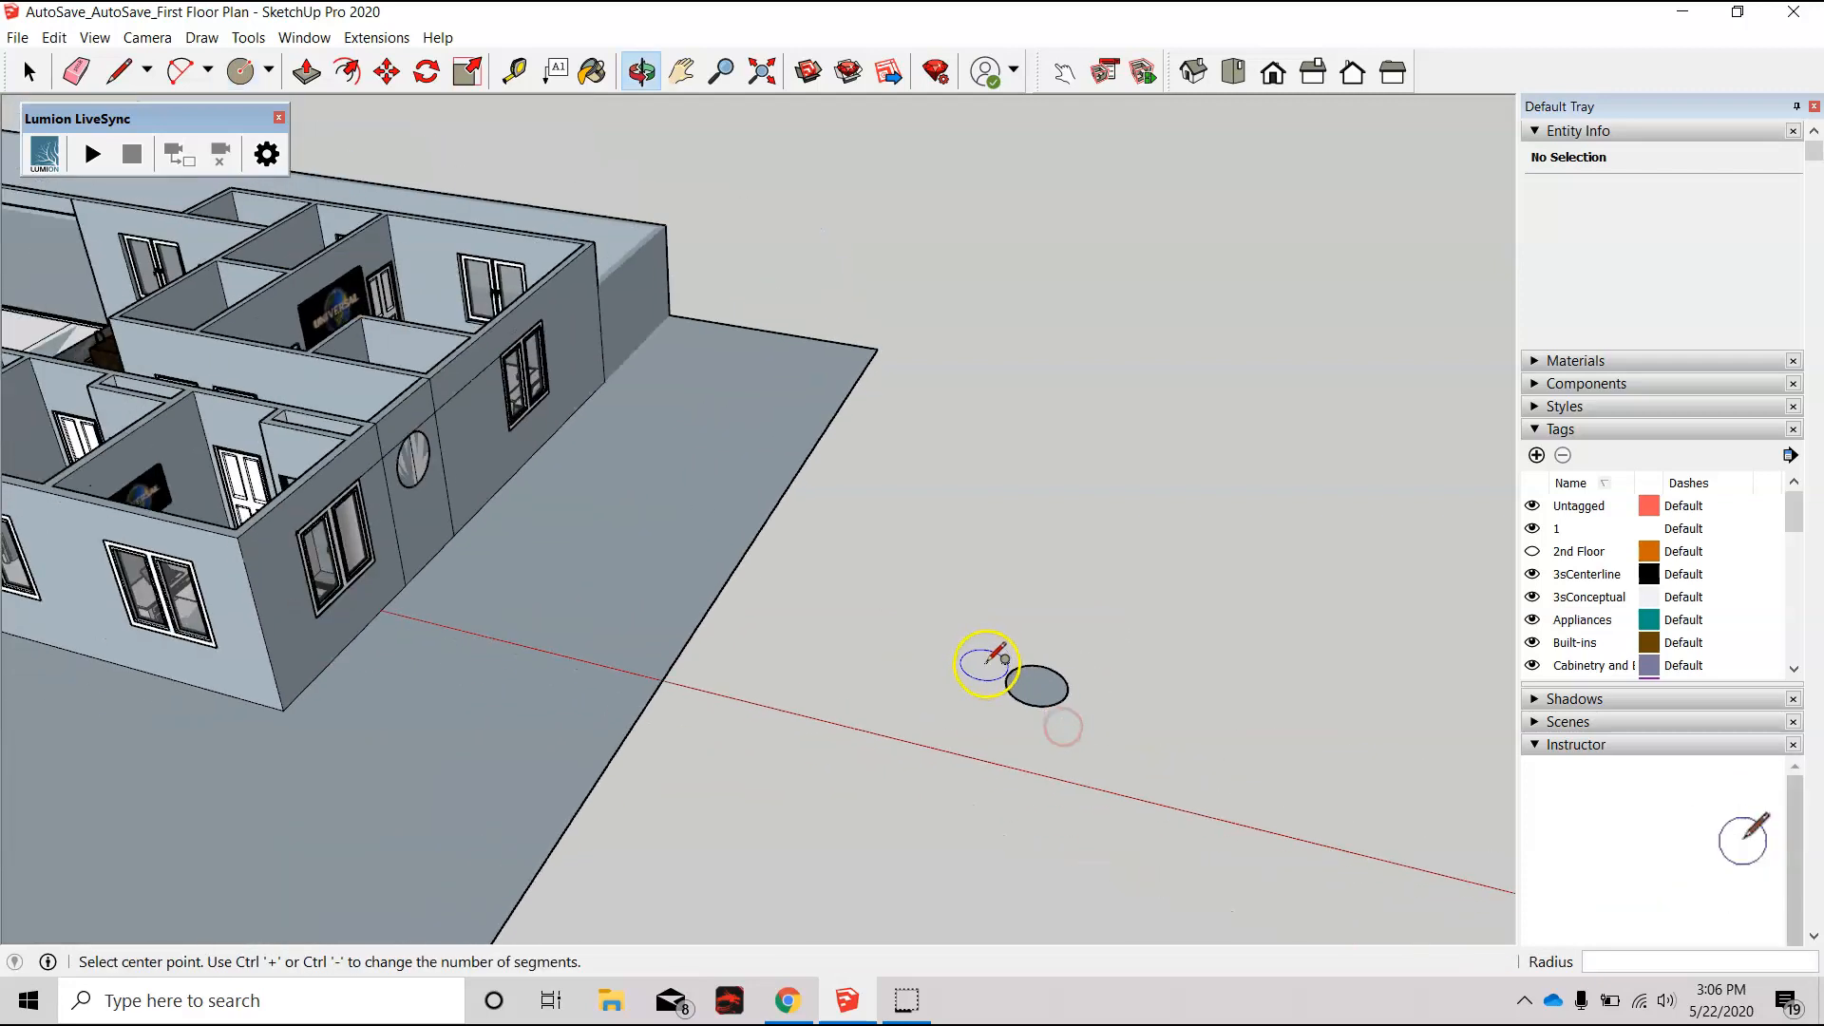
Step: In the top view, draw a straight line outward from the separate circle's edge along the red axis
{"action": "left_click", "coordinate": [1238, 80]}
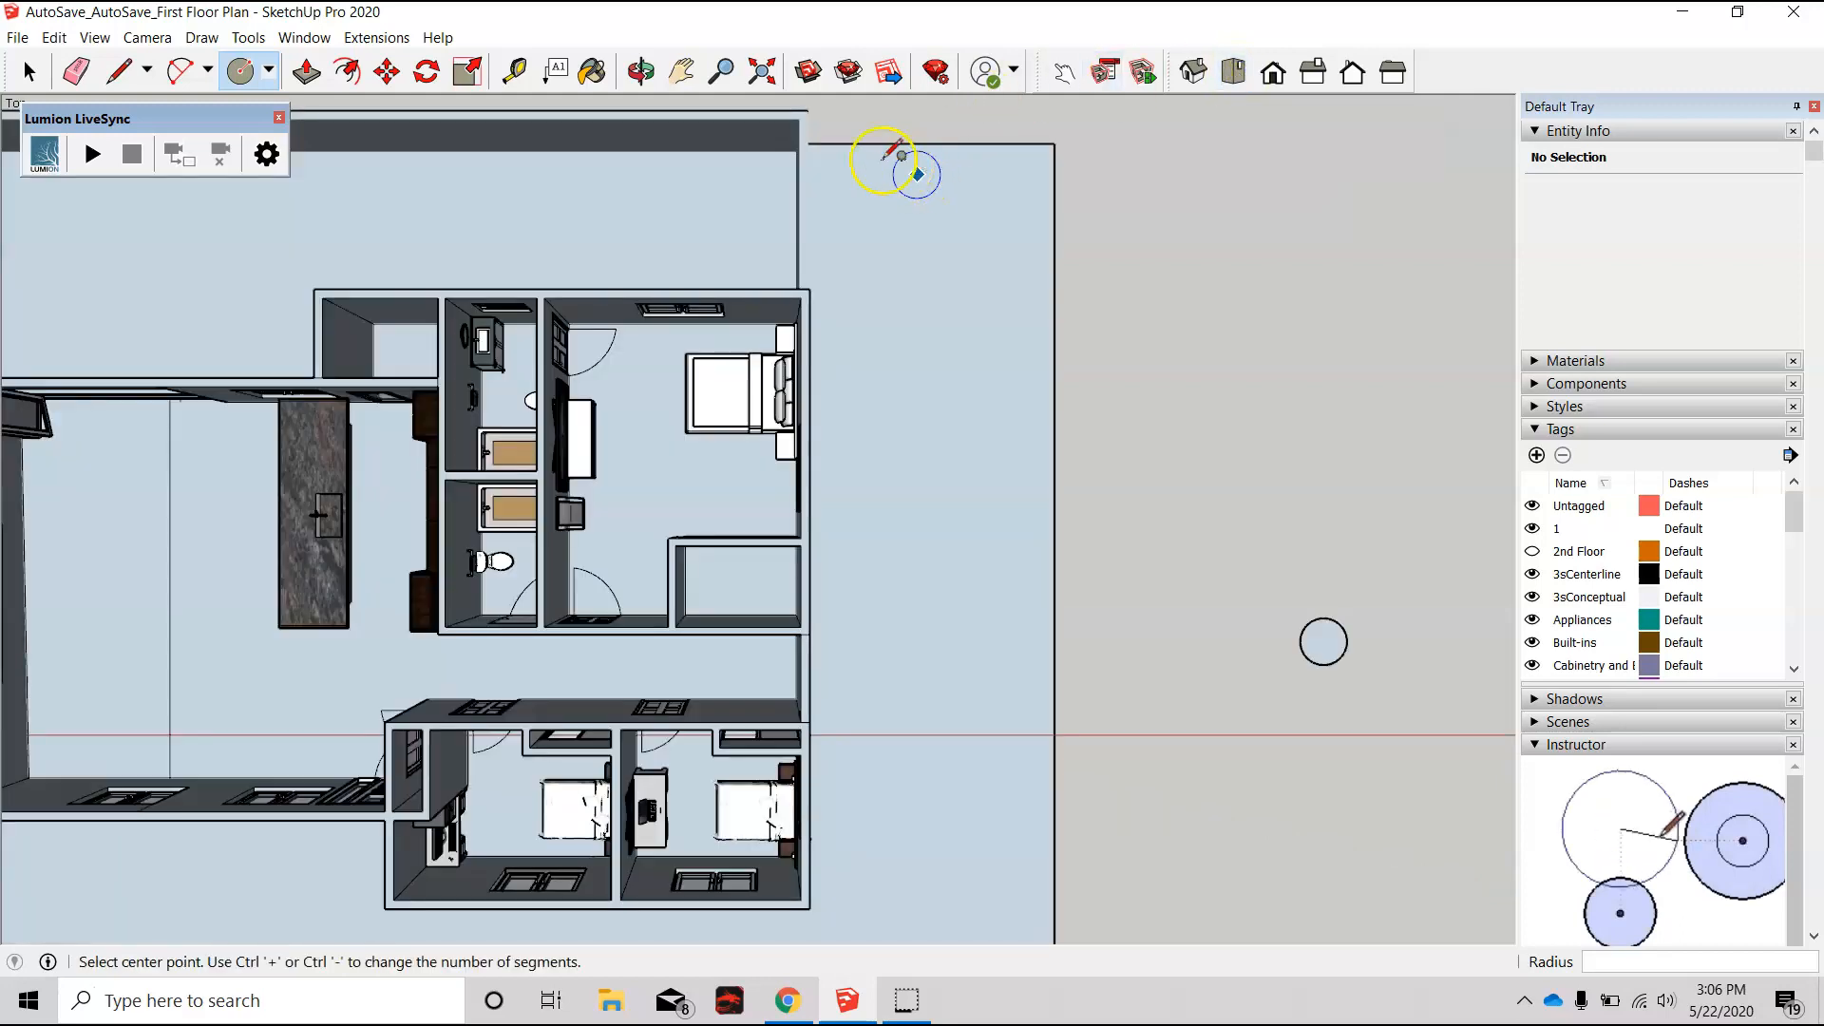
{"action": "scroll", "coordinate": [903, 164], "scroll_direction": "down", "scroll_amount": 4}
{"action": "scroll", "coordinate": [1233, 511], "scroll_direction": "up", "scroll_amount": 10}
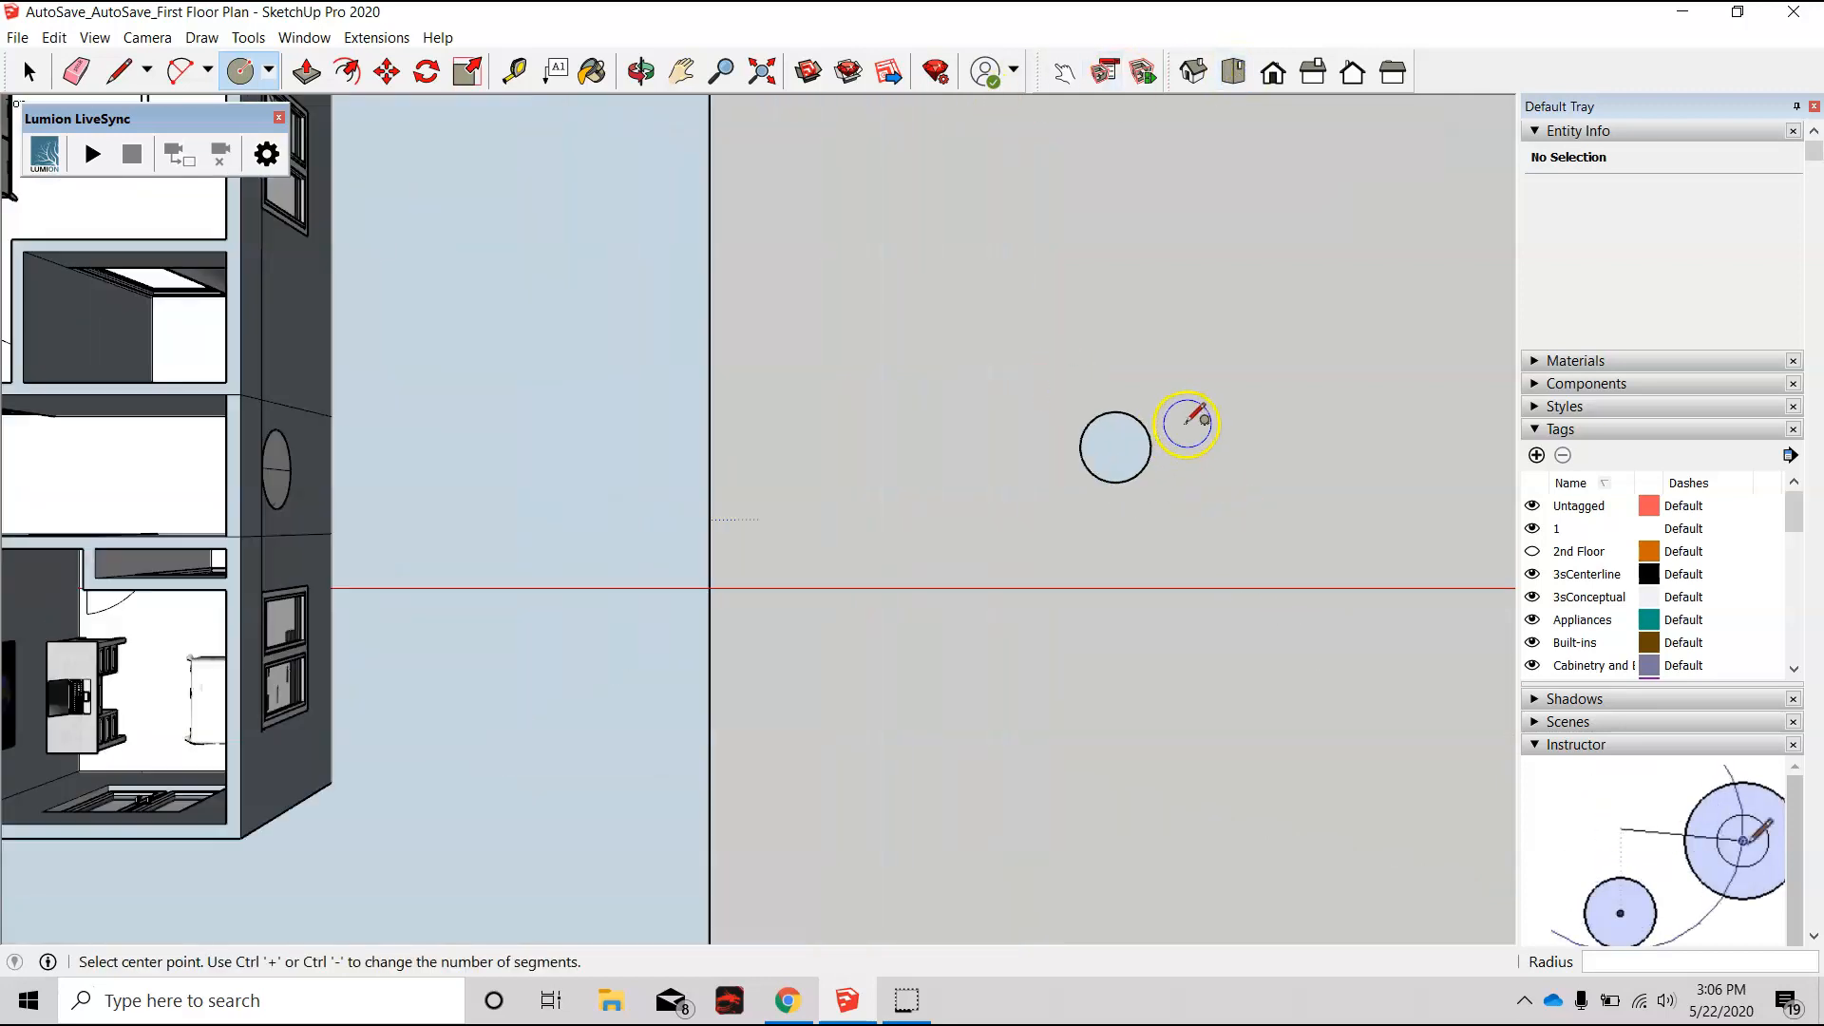
{"action": "scroll", "coordinate": [1031, 431], "scroll_direction": "down", "scroll_amount": 1}
{"action": "scroll", "coordinate": [1036, 428], "scroll_direction": "up", "scroll_amount": 2}
{"action": "scroll", "coordinate": [1084, 460], "scroll_direction": "down", "scroll_amount": 3}
{"action": "scroll", "coordinate": [1084, 324], "scroll_direction": "up", "scroll_amount": 3}
{"action": "scroll", "coordinate": [1213, 602], "scroll_direction": "up", "scroll_amount": 1}
{"action": "middle_click_drag", "start_coordinate": [1214, 599], "coordinate": [1059, 480]}
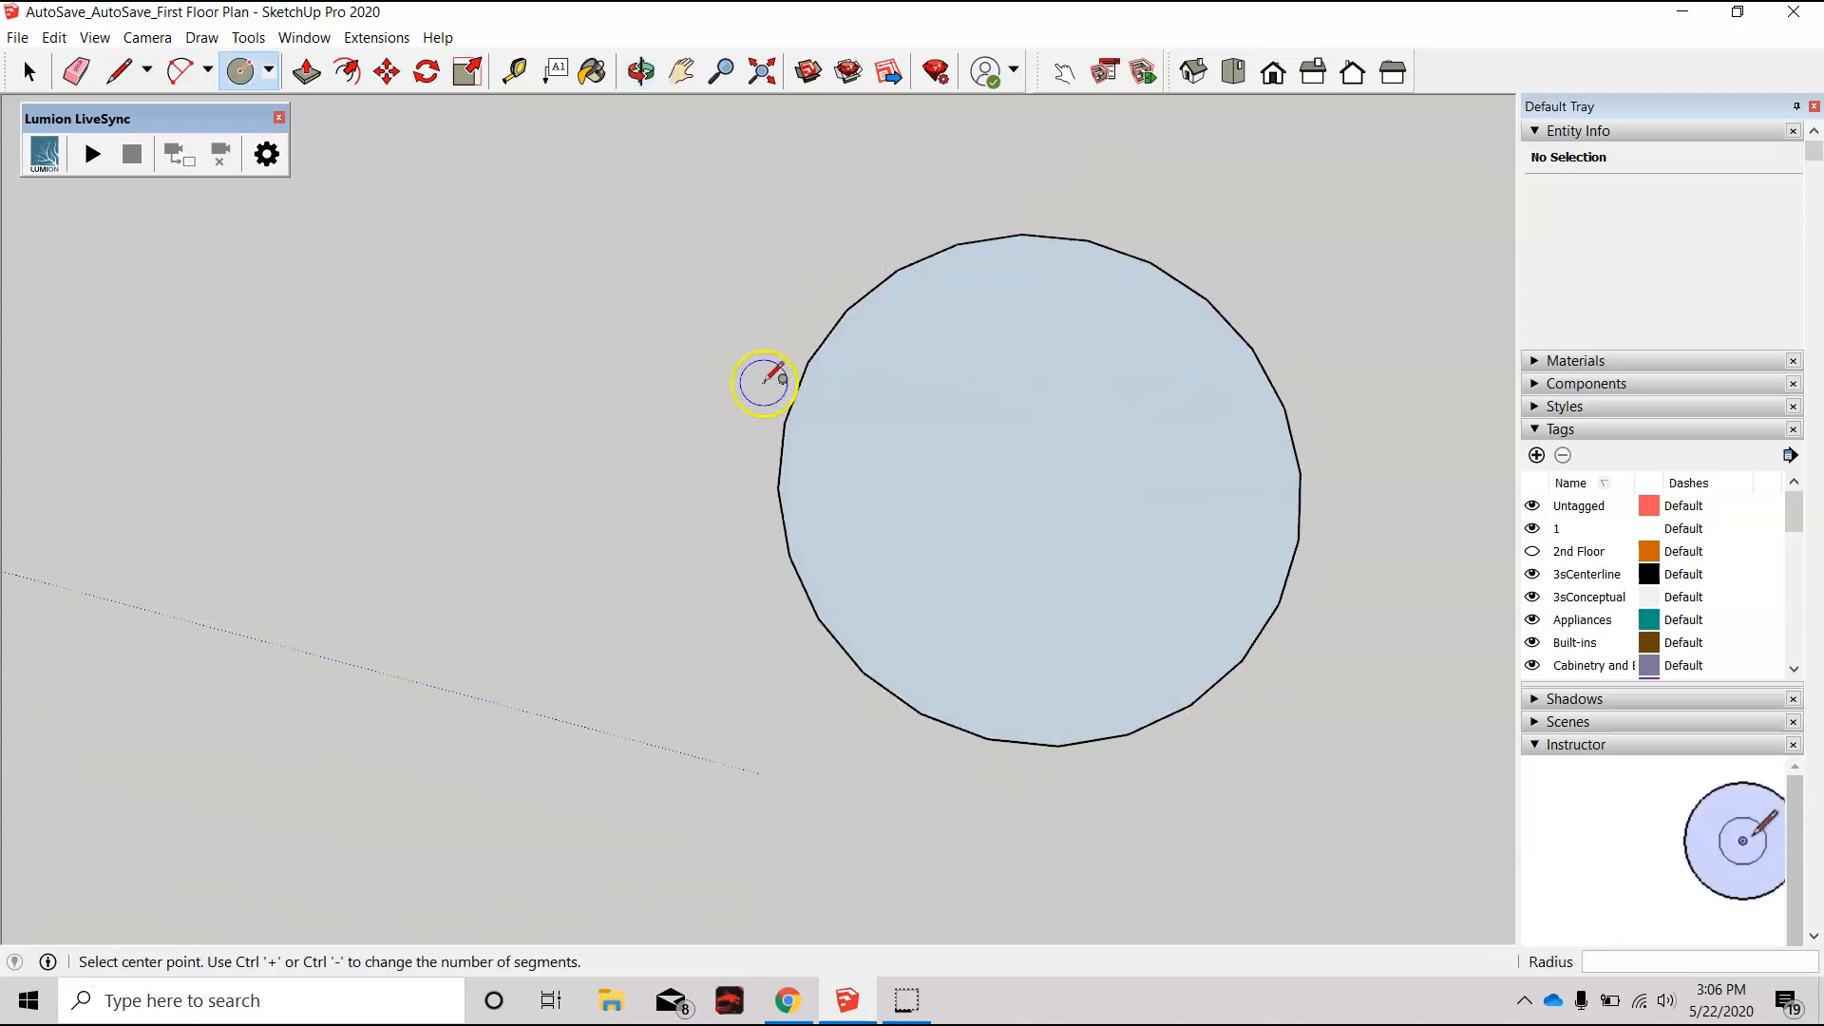
{"action": "scroll", "coordinate": [611, 419], "scroll_direction": "down", "scroll_amount": 4}
{"action": "scroll", "coordinate": [855, 488], "scroll_direction": "down", "scroll_amount": 5}
{"action": "scroll", "coordinate": [925, 554], "scroll_direction": "down", "scroll_amount": 2}
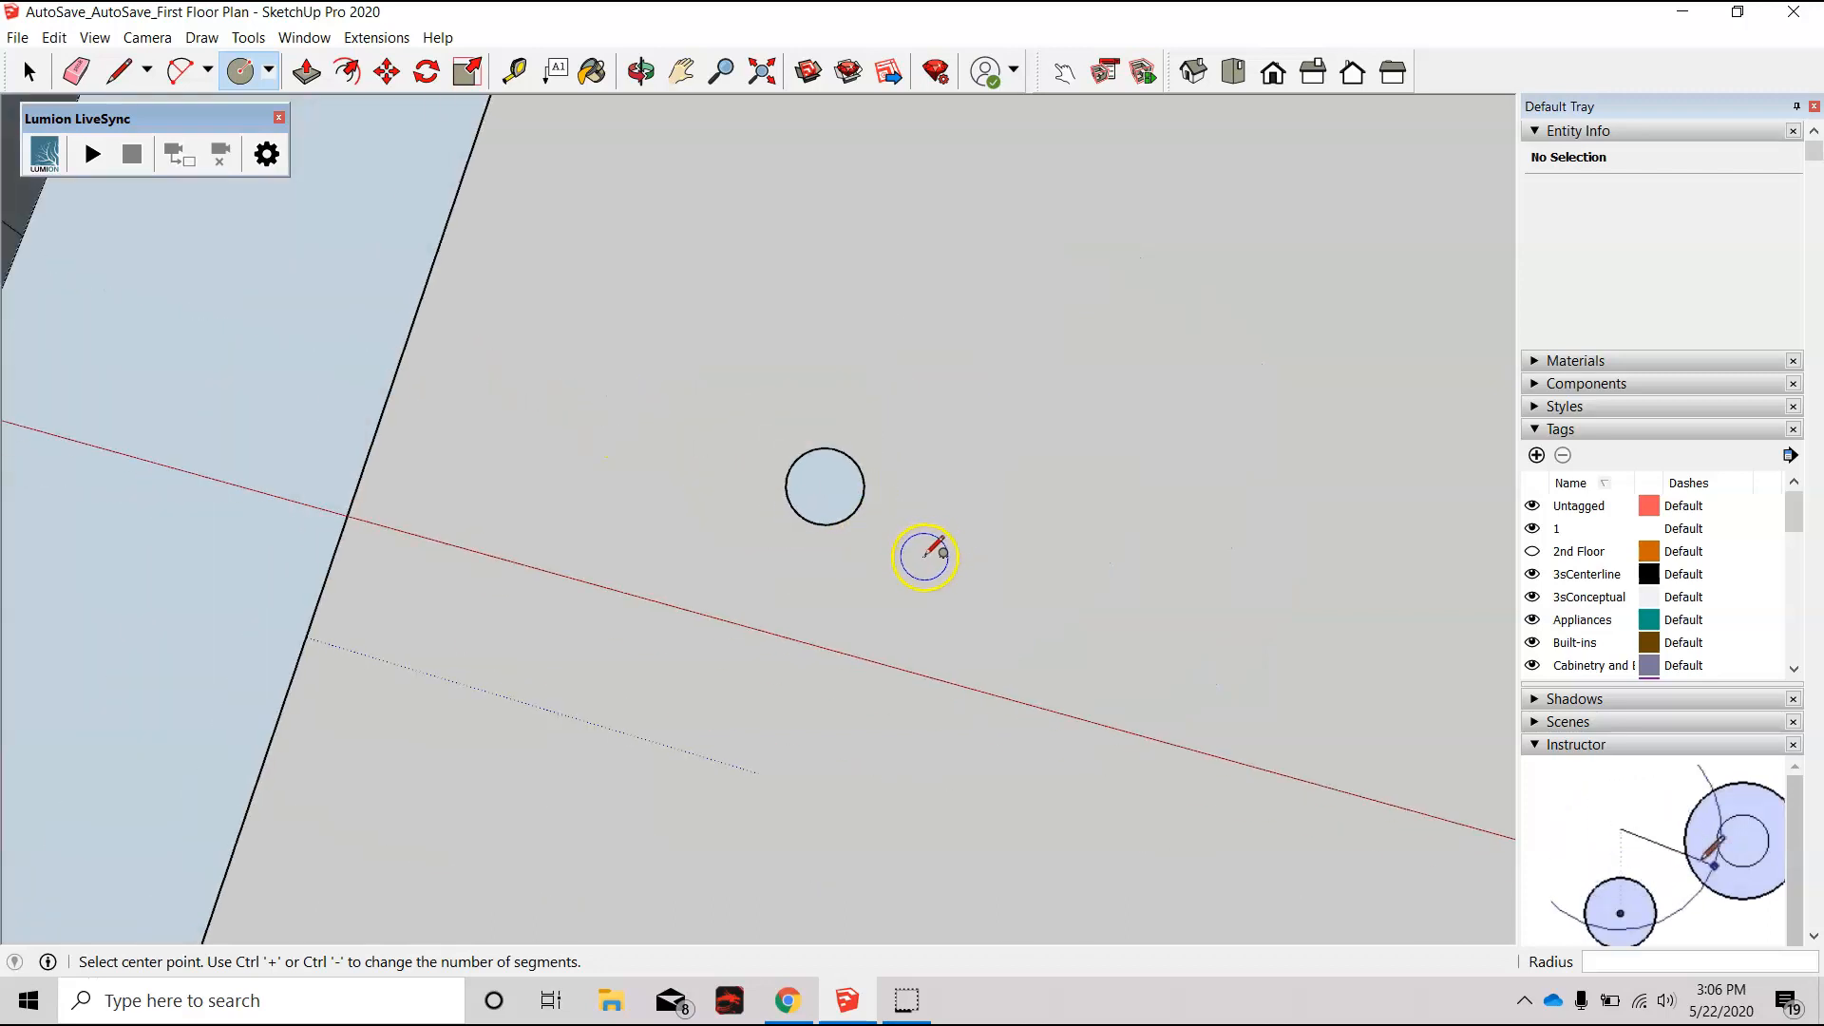
{"action": "scroll", "coordinate": [922, 551], "scroll_direction": "up", "scroll_amount": 4}
{"action": "scroll", "coordinate": [777, 399], "scroll_direction": "up", "scroll_amount": 3}
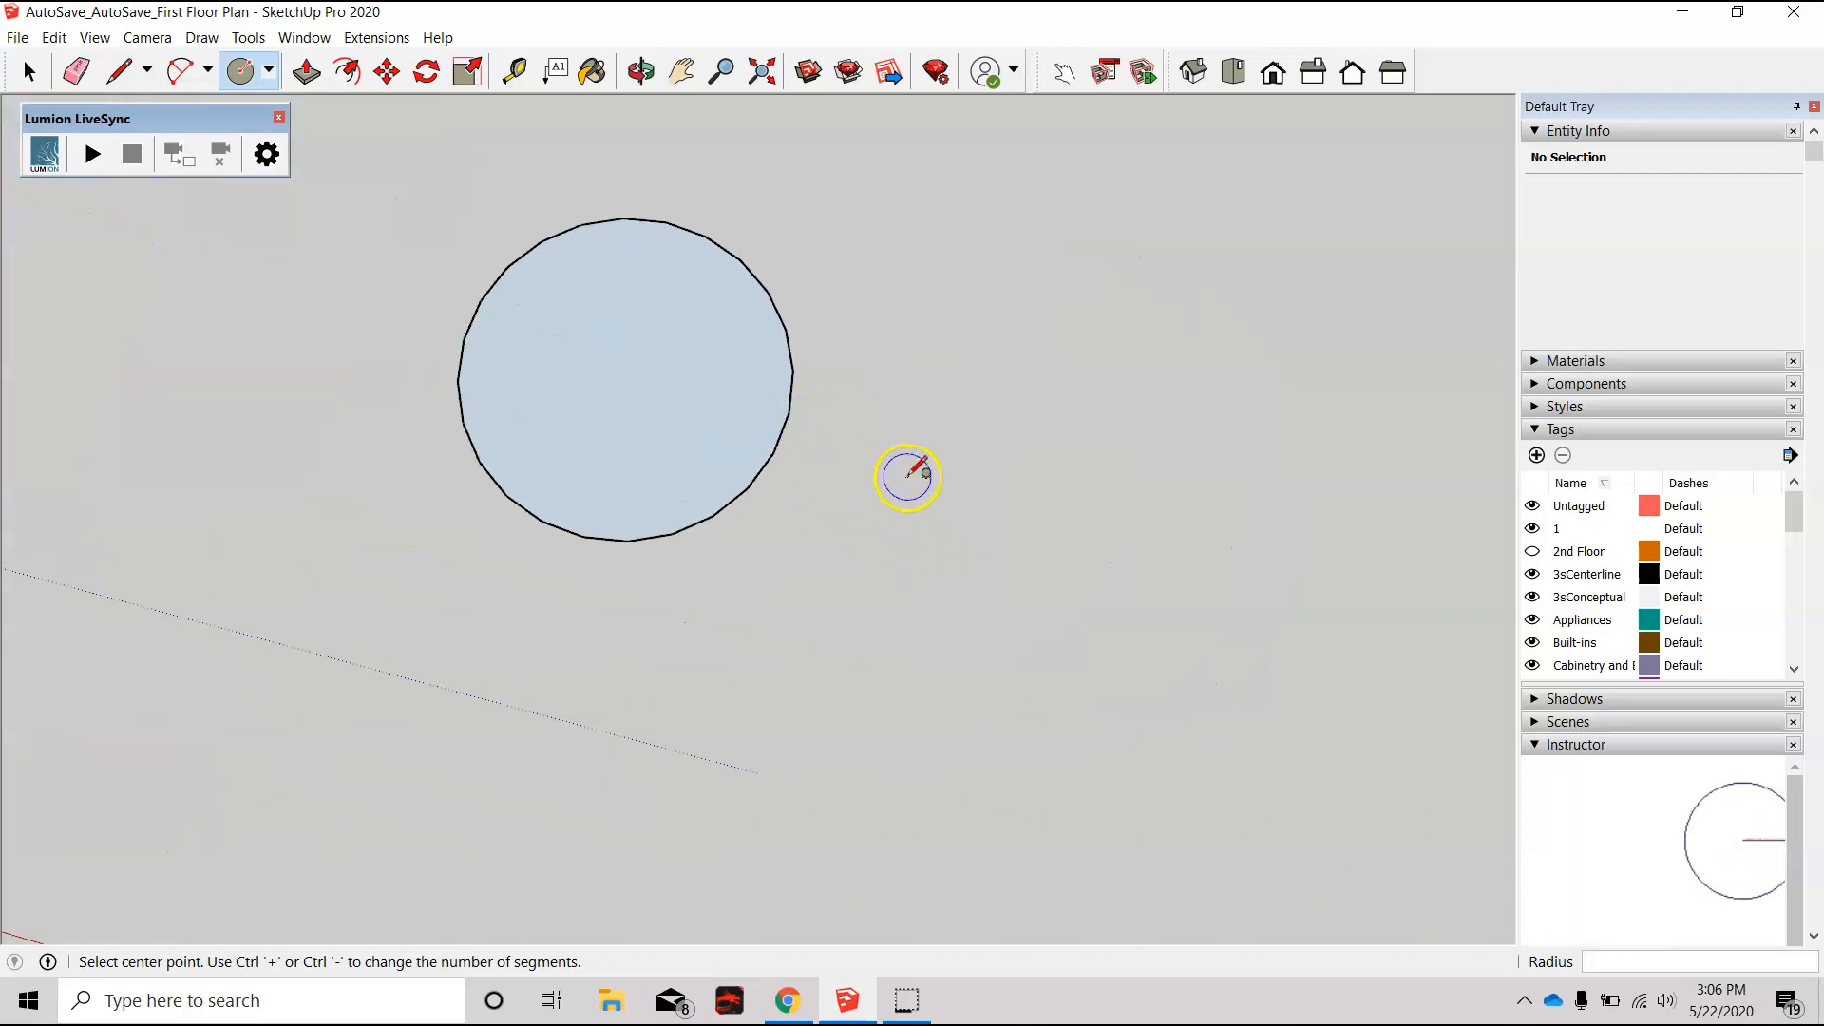
{"action": "key", "text": "l"}
{"action": "scroll", "coordinate": [875, 488], "scroll_direction": "up", "scroll_amount": 2}
{"action": "scroll", "coordinate": [940, 530], "scroll_direction": "down", "scroll_amount": 1}
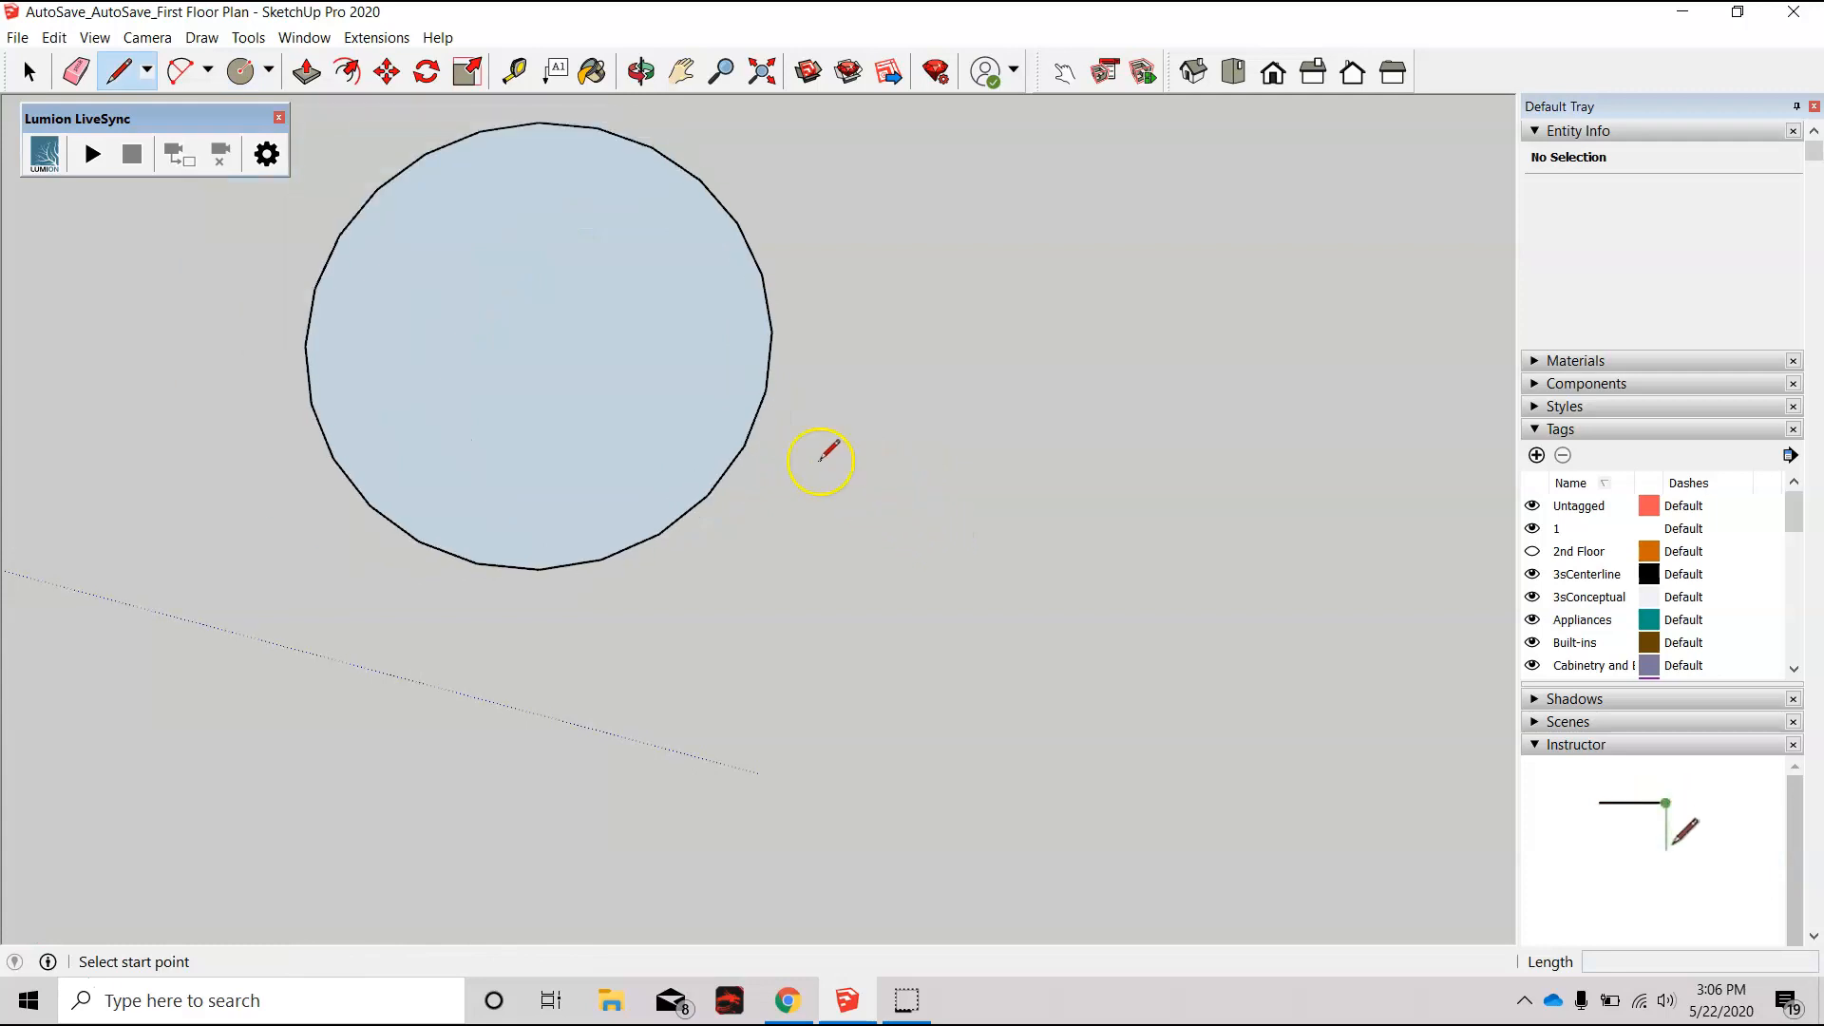
{"action": "left_click", "coordinate": [754, 418]}
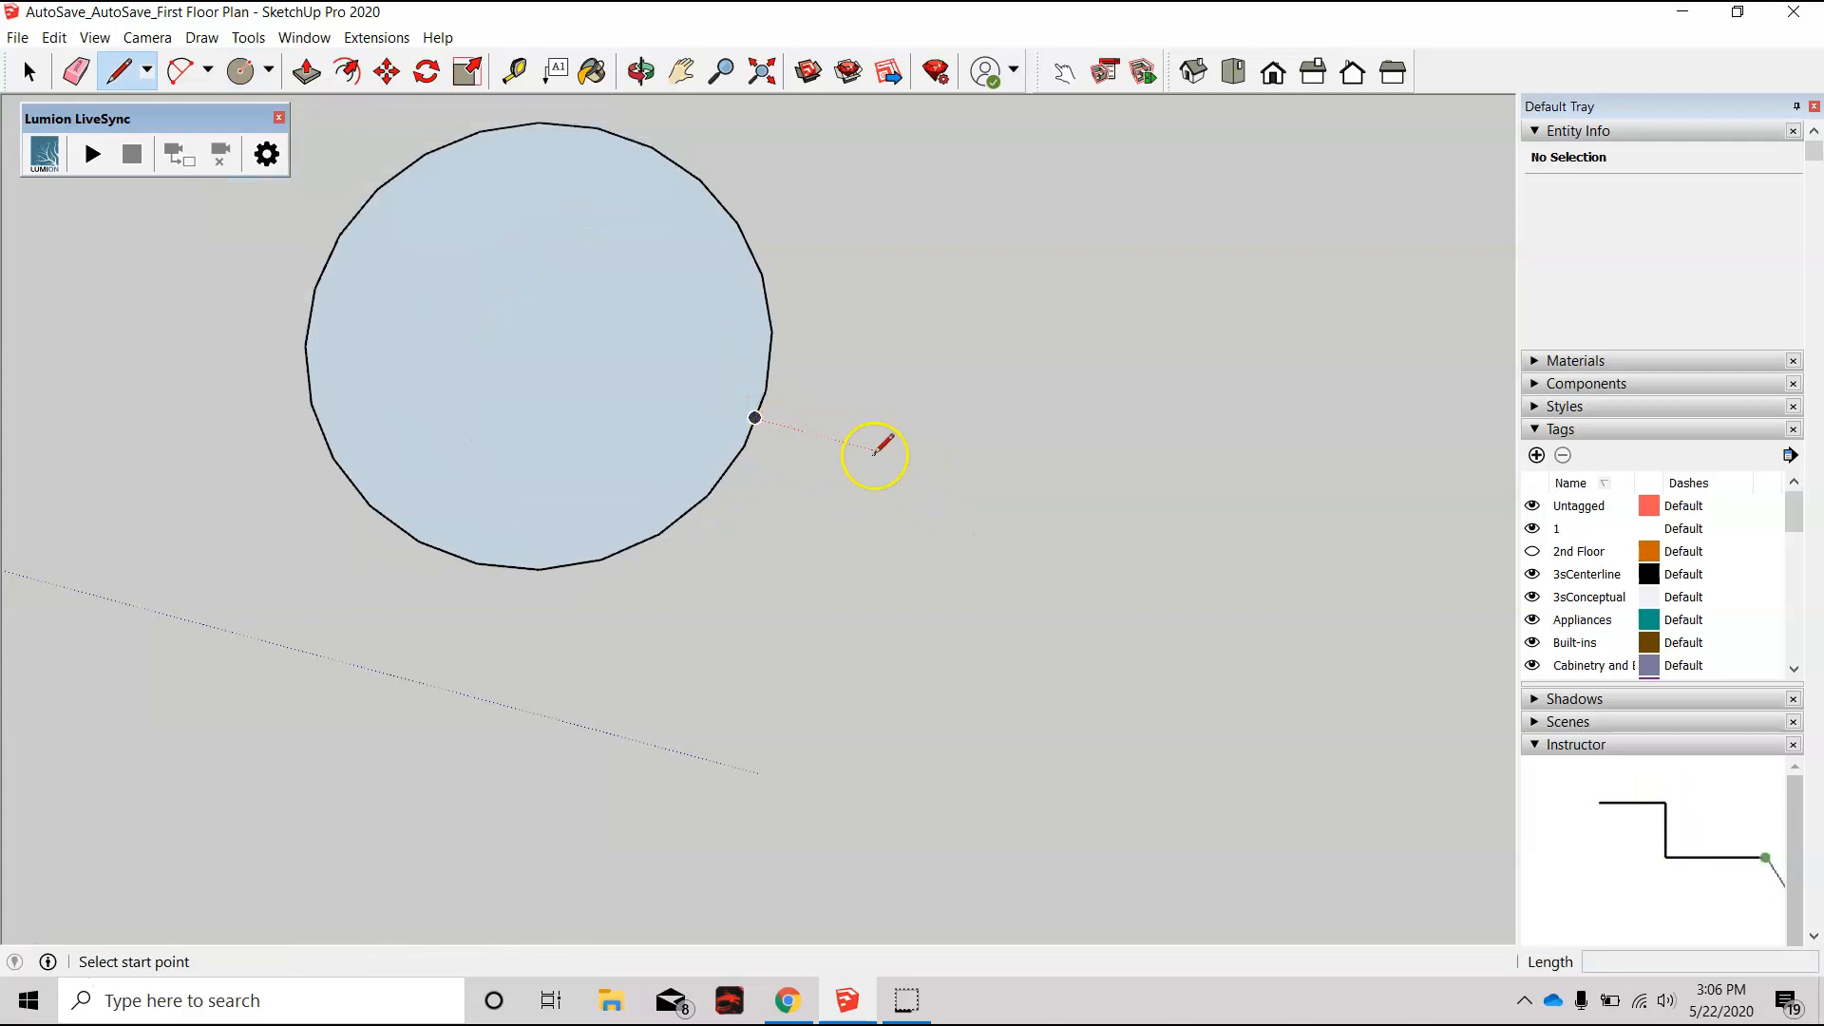
{"action": "left_click", "coordinate": [755, 418]}
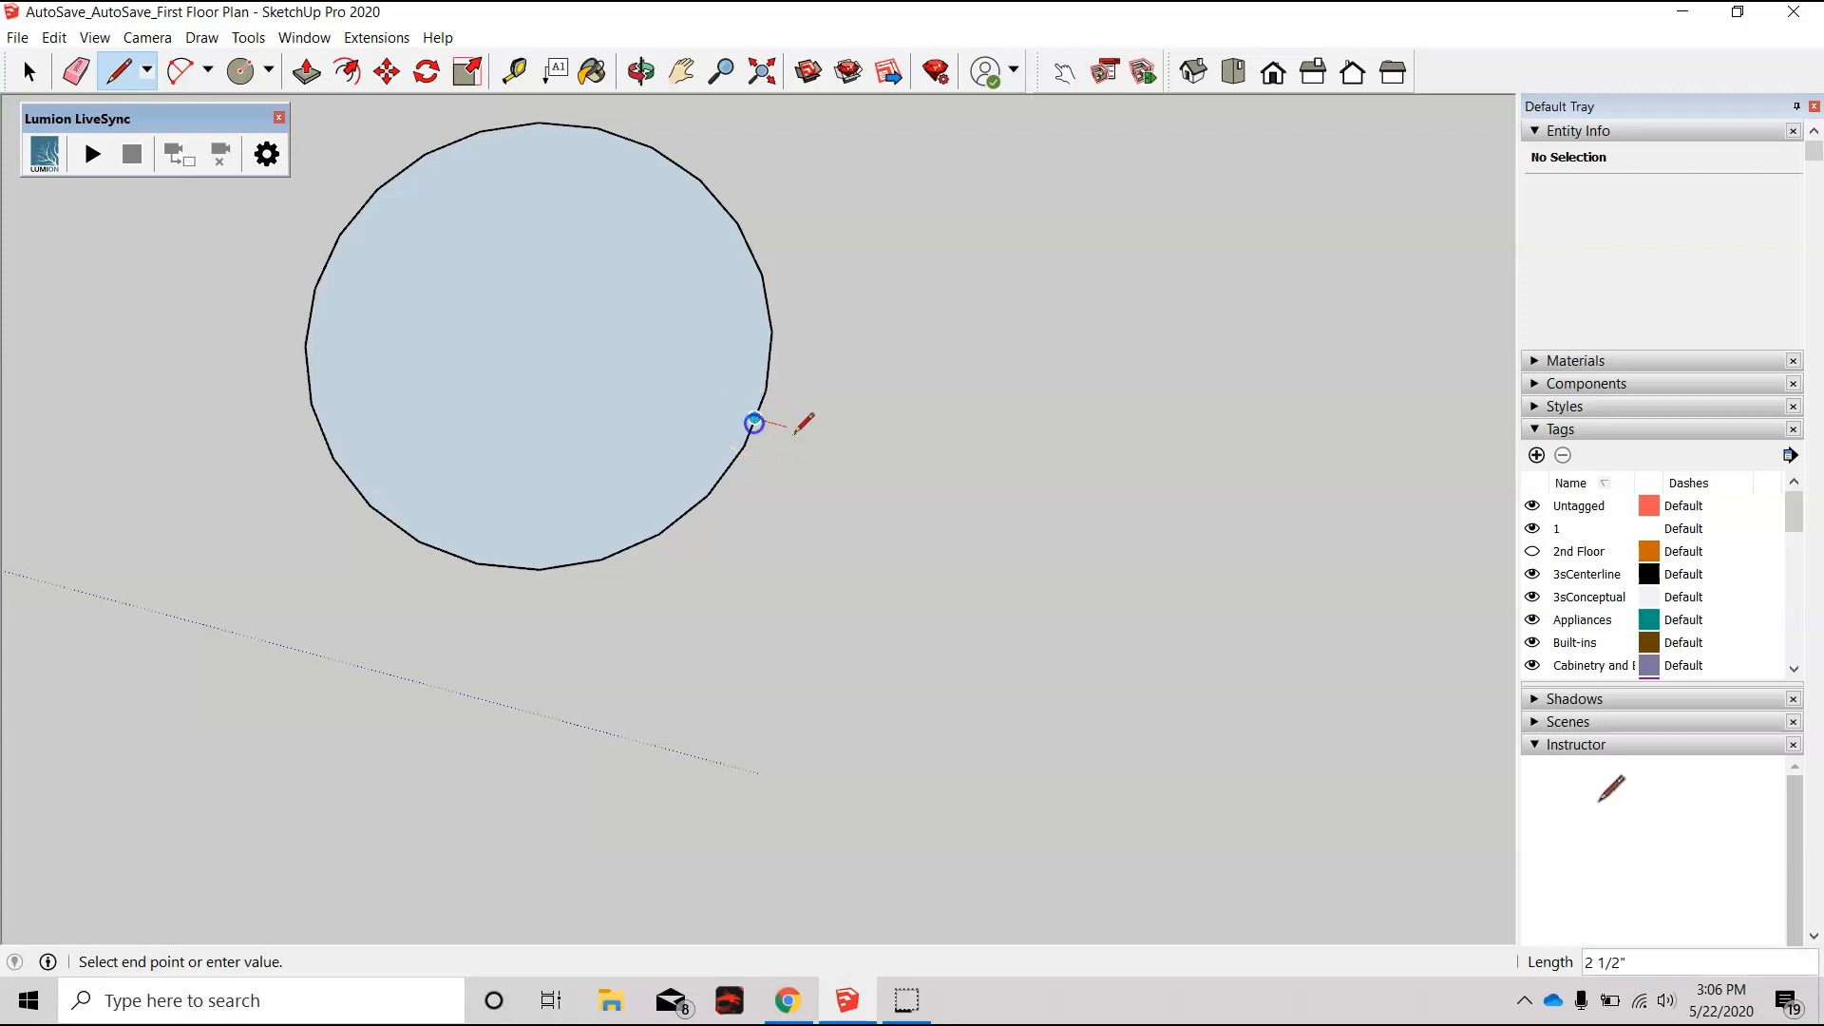
{"action": "left_click", "coordinate": [1023, 488]}
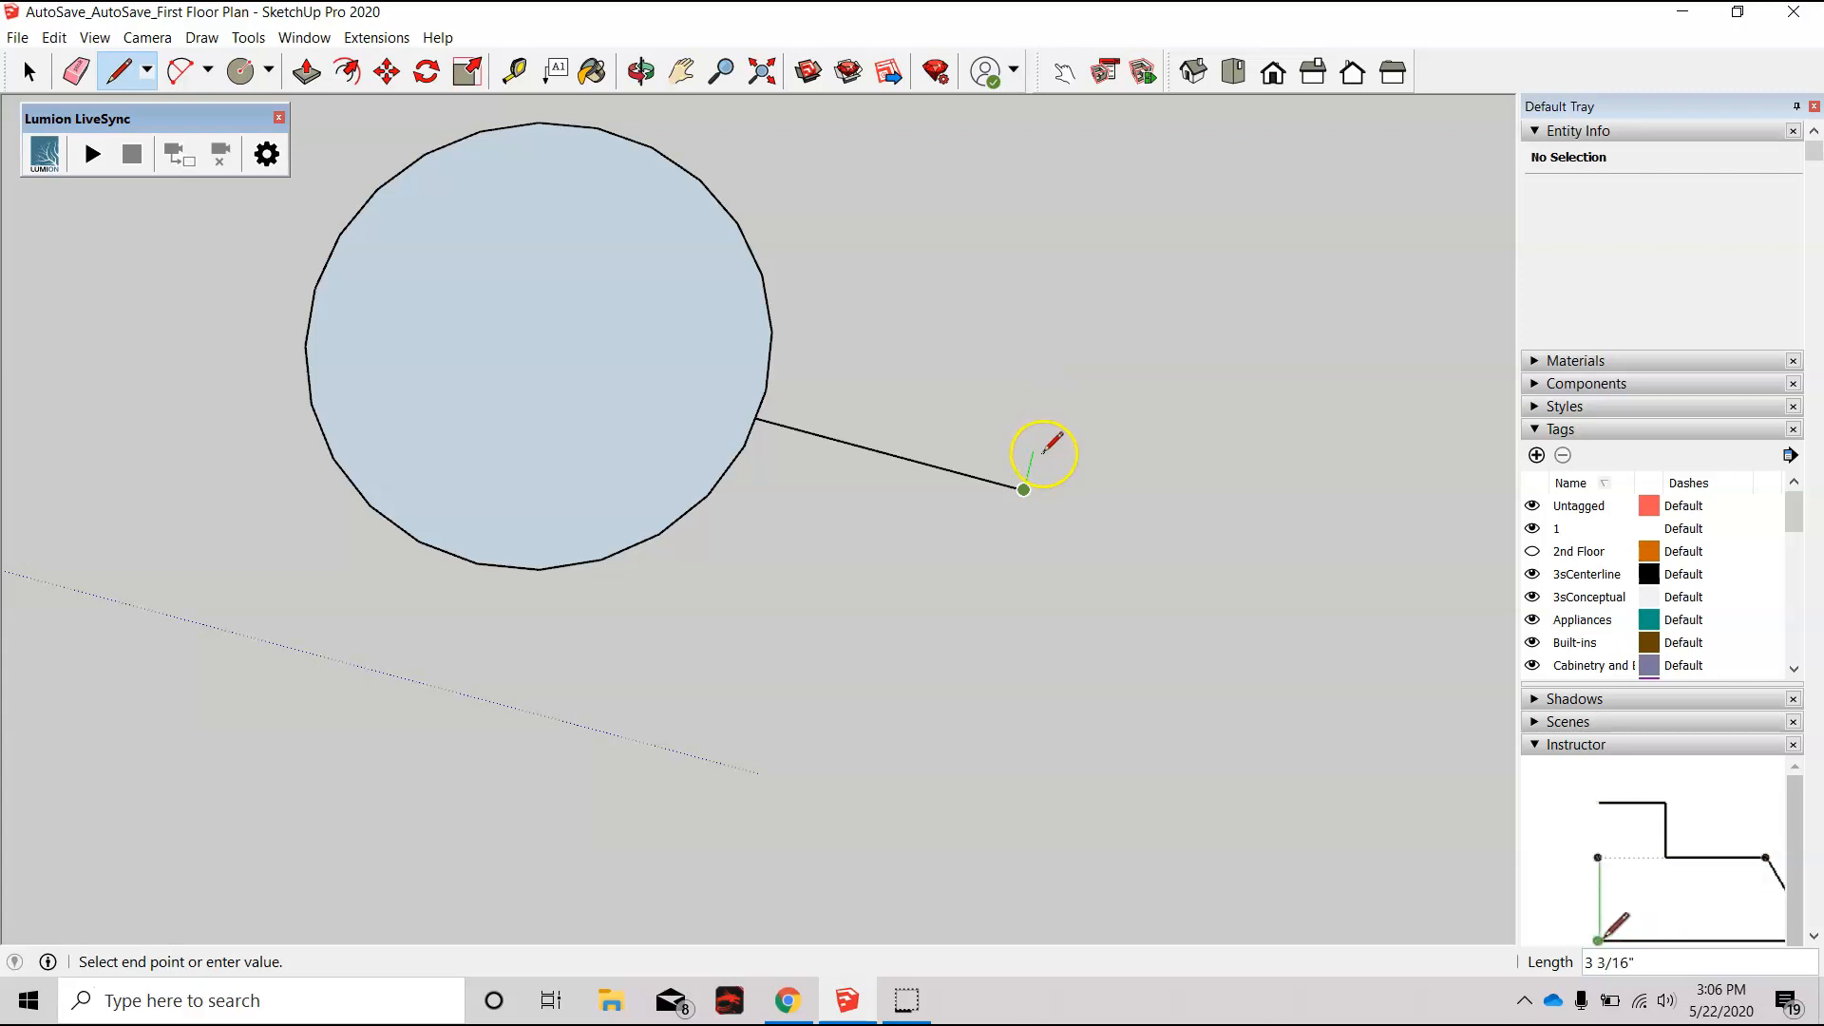
{"action": "left_click", "coordinate": [1033, 449]}
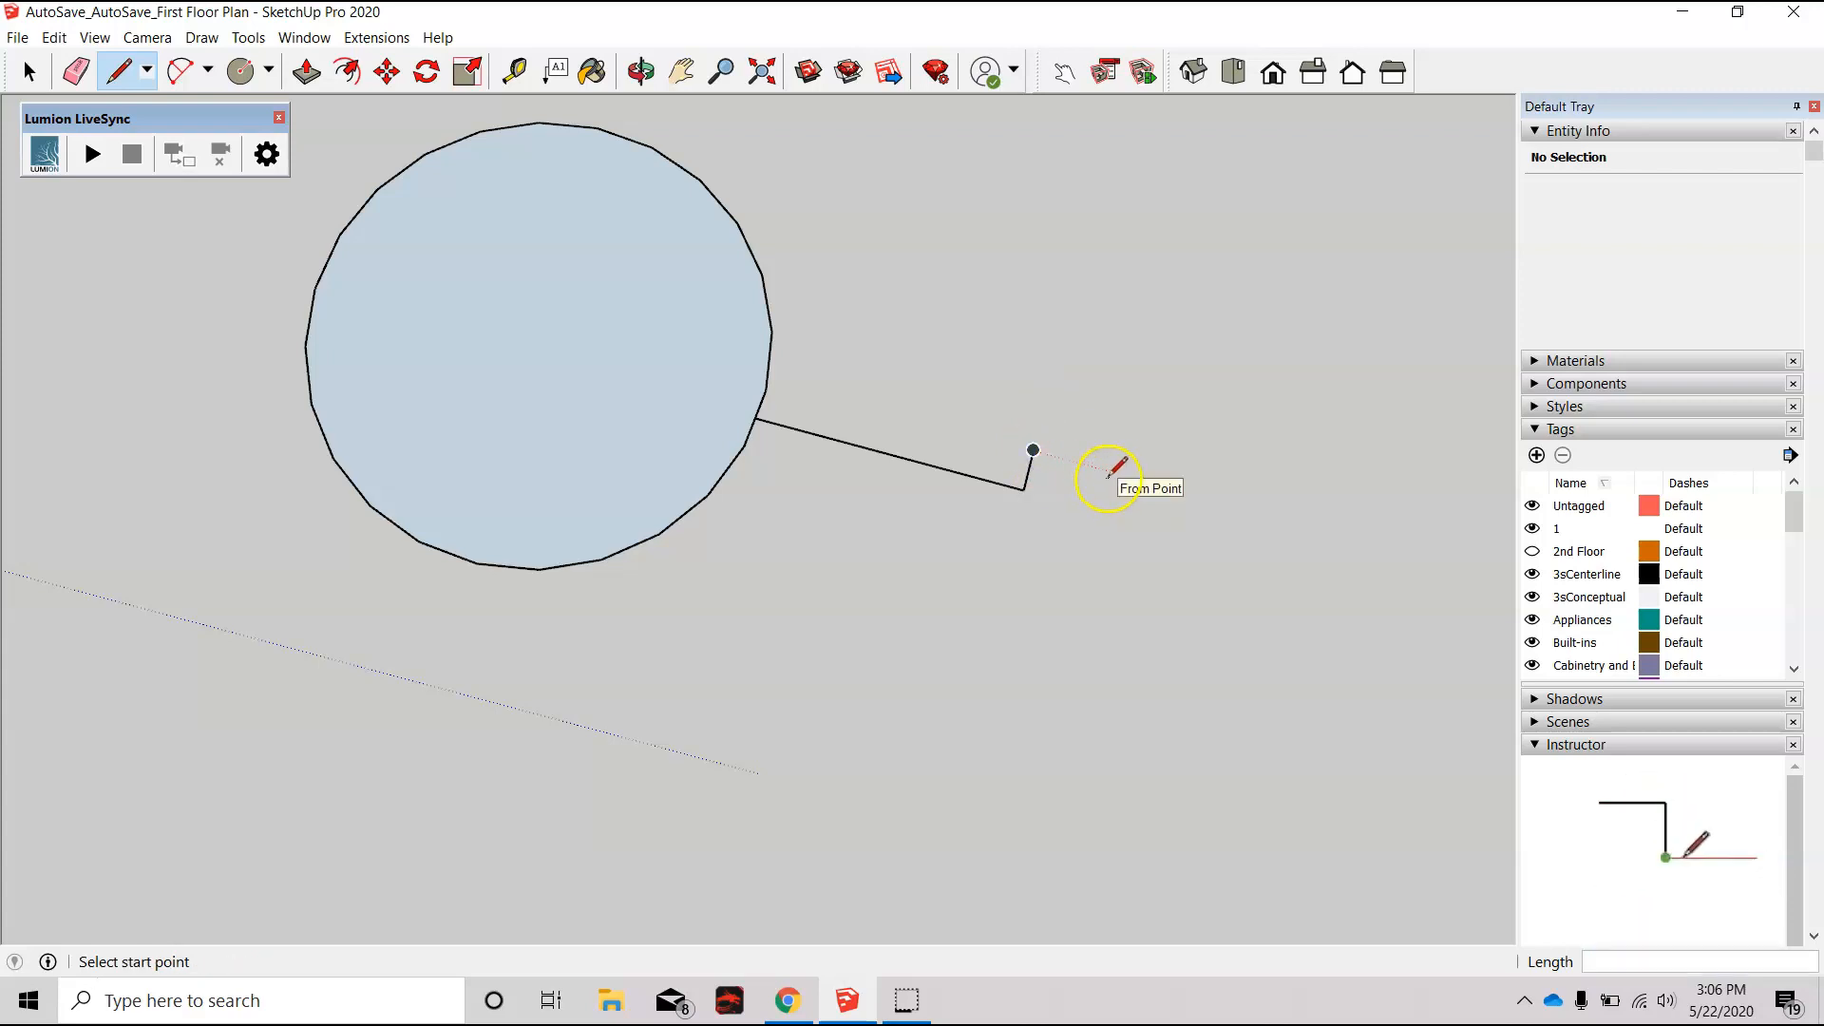
{"action": "key", "text": "ctrl+z"}
{"action": "left_click", "coordinate": [1023, 490]}
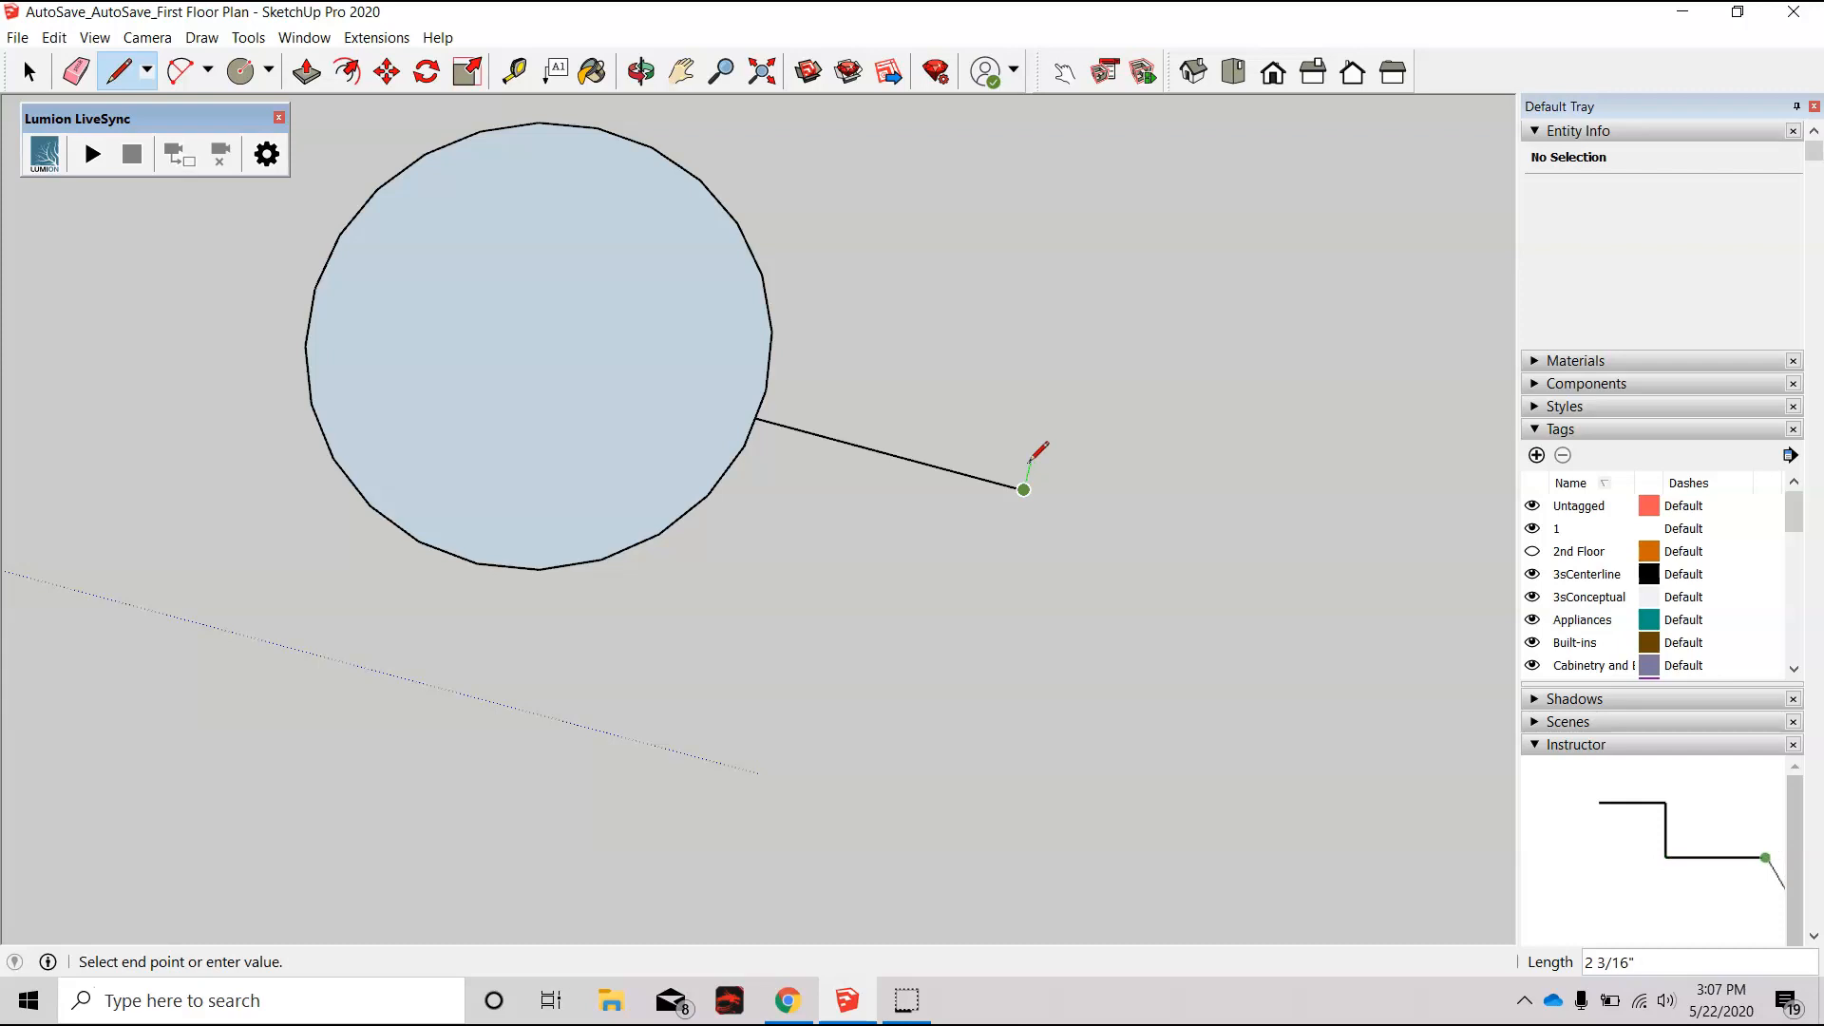
{"action": "key", "text": "Escape"}
Step: Measure the thickness of the exterior wall from its inner to its outer top edge beside the bedroom closet
{"action": "scroll", "coordinate": [1201, 565], "scroll_direction": "down", "scroll_amount": 10}
{"action": "scroll", "coordinate": [1202, 566], "scroll_direction": "down", "scroll_amount": 3}
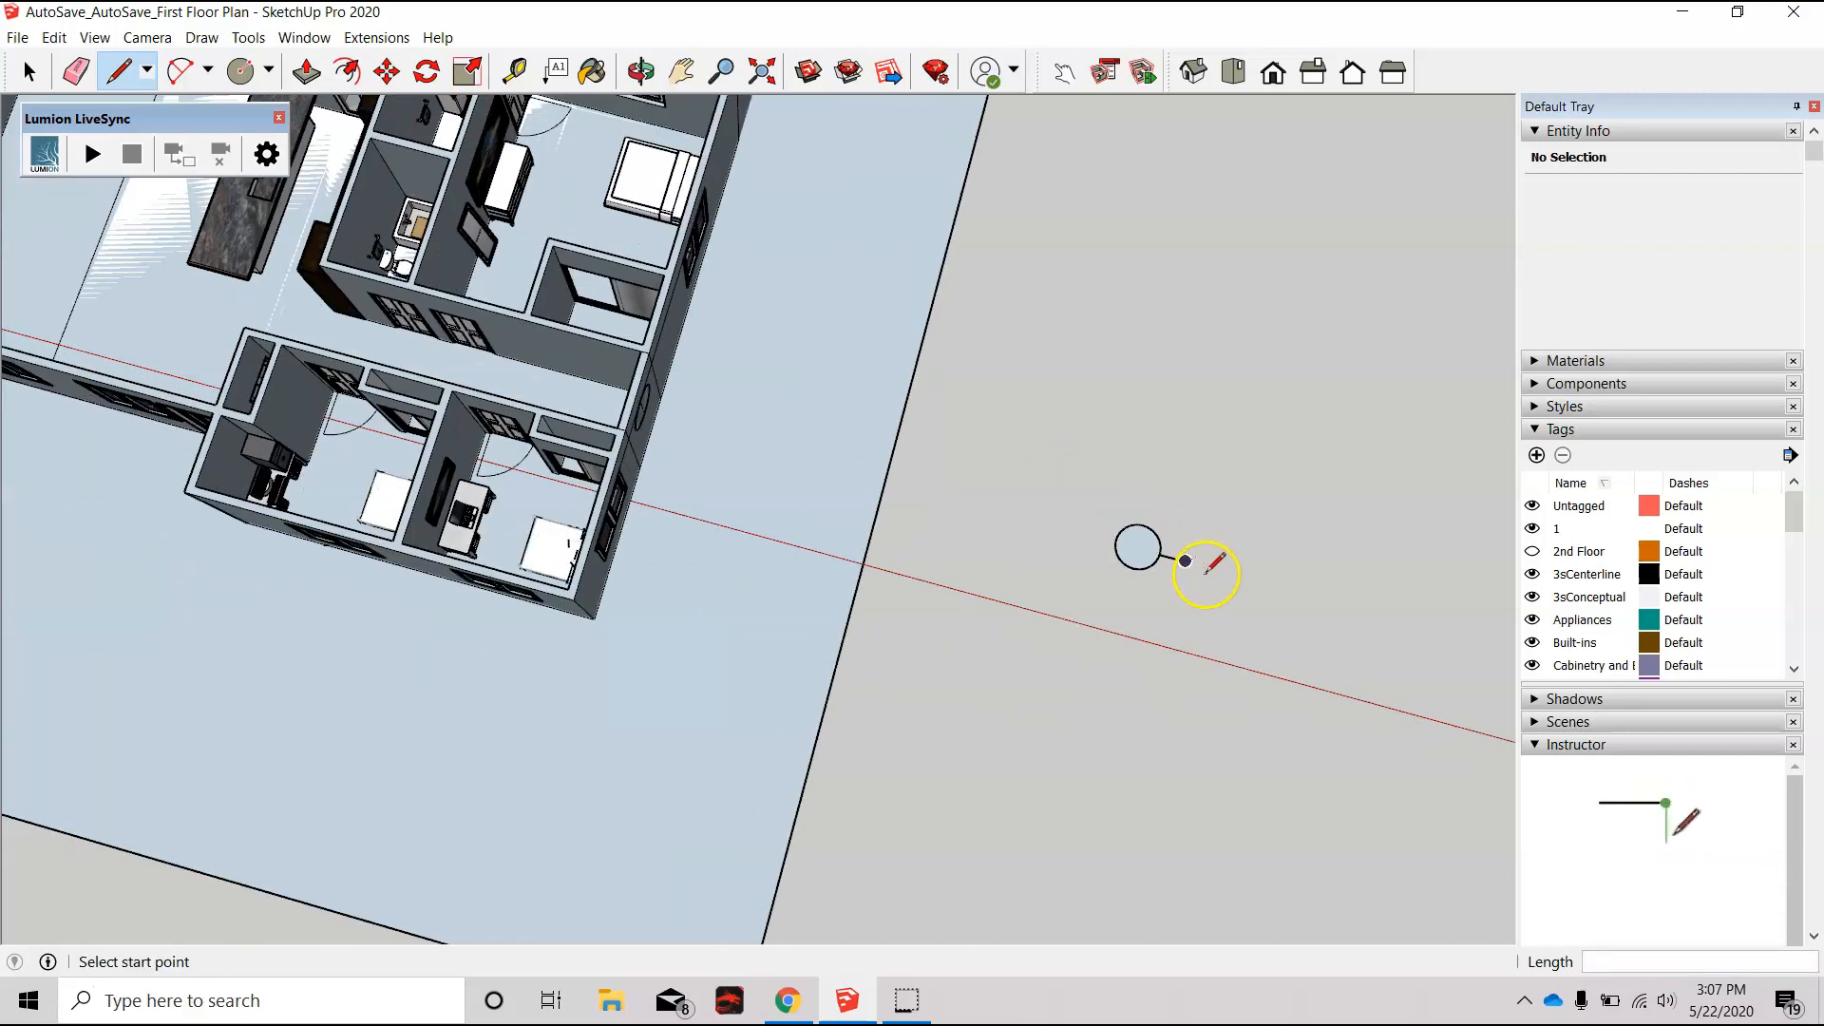
{"action": "left_click", "coordinate": [593, 71]}
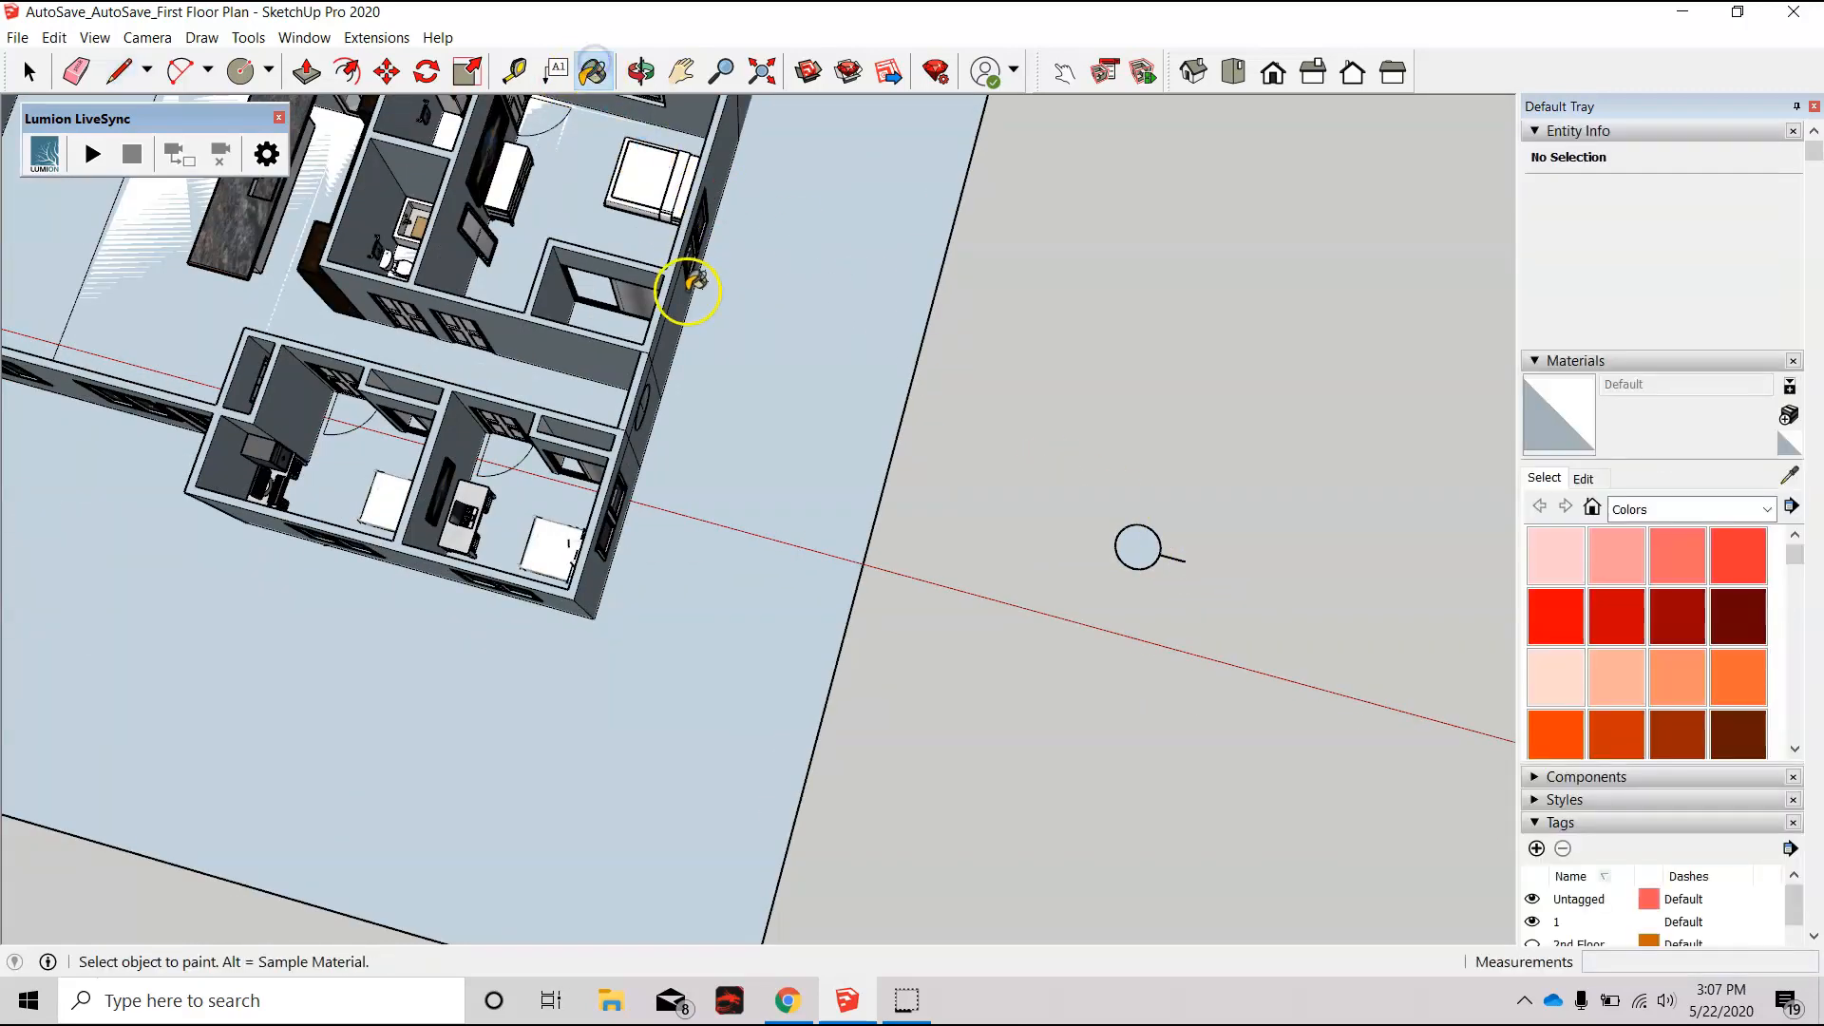
{"action": "scroll", "coordinate": [684, 280], "scroll_direction": "up", "scroll_amount": 6}
{"action": "scroll", "coordinate": [727, 292], "scroll_direction": "down", "scroll_amount": 5}
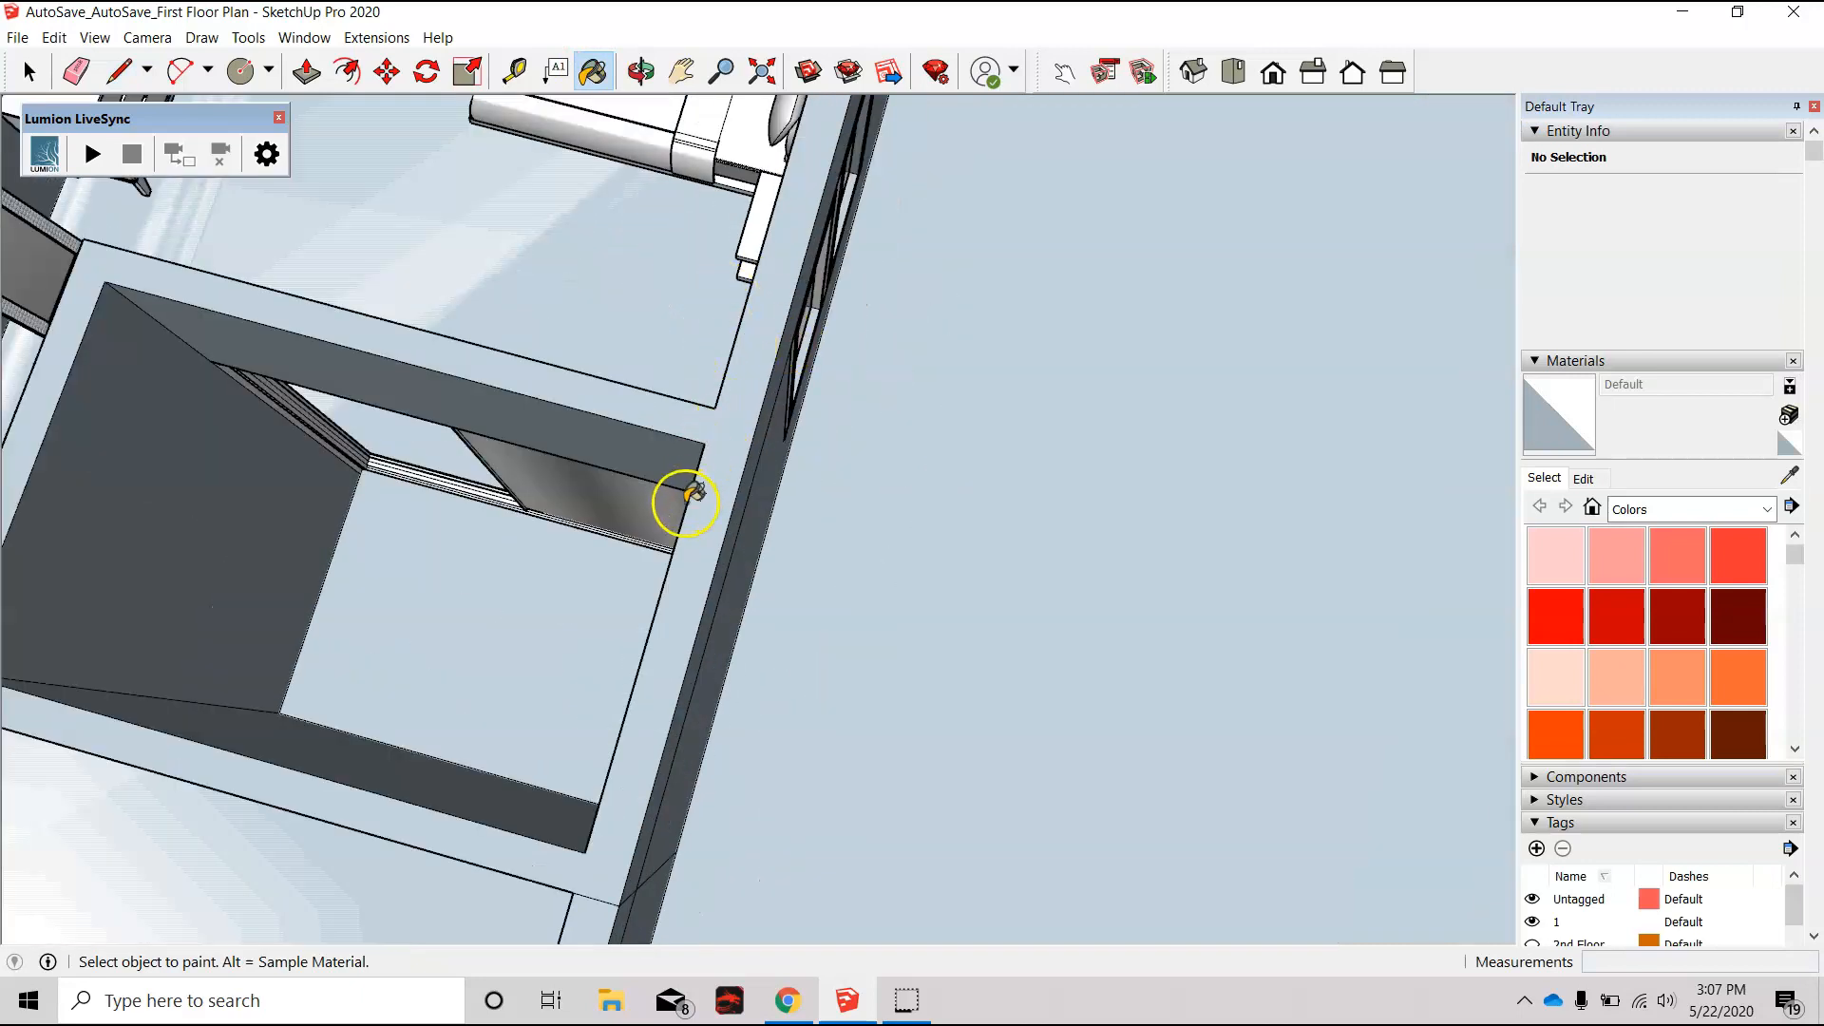
{"action": "left_click", "coordinate": [514, 74]}
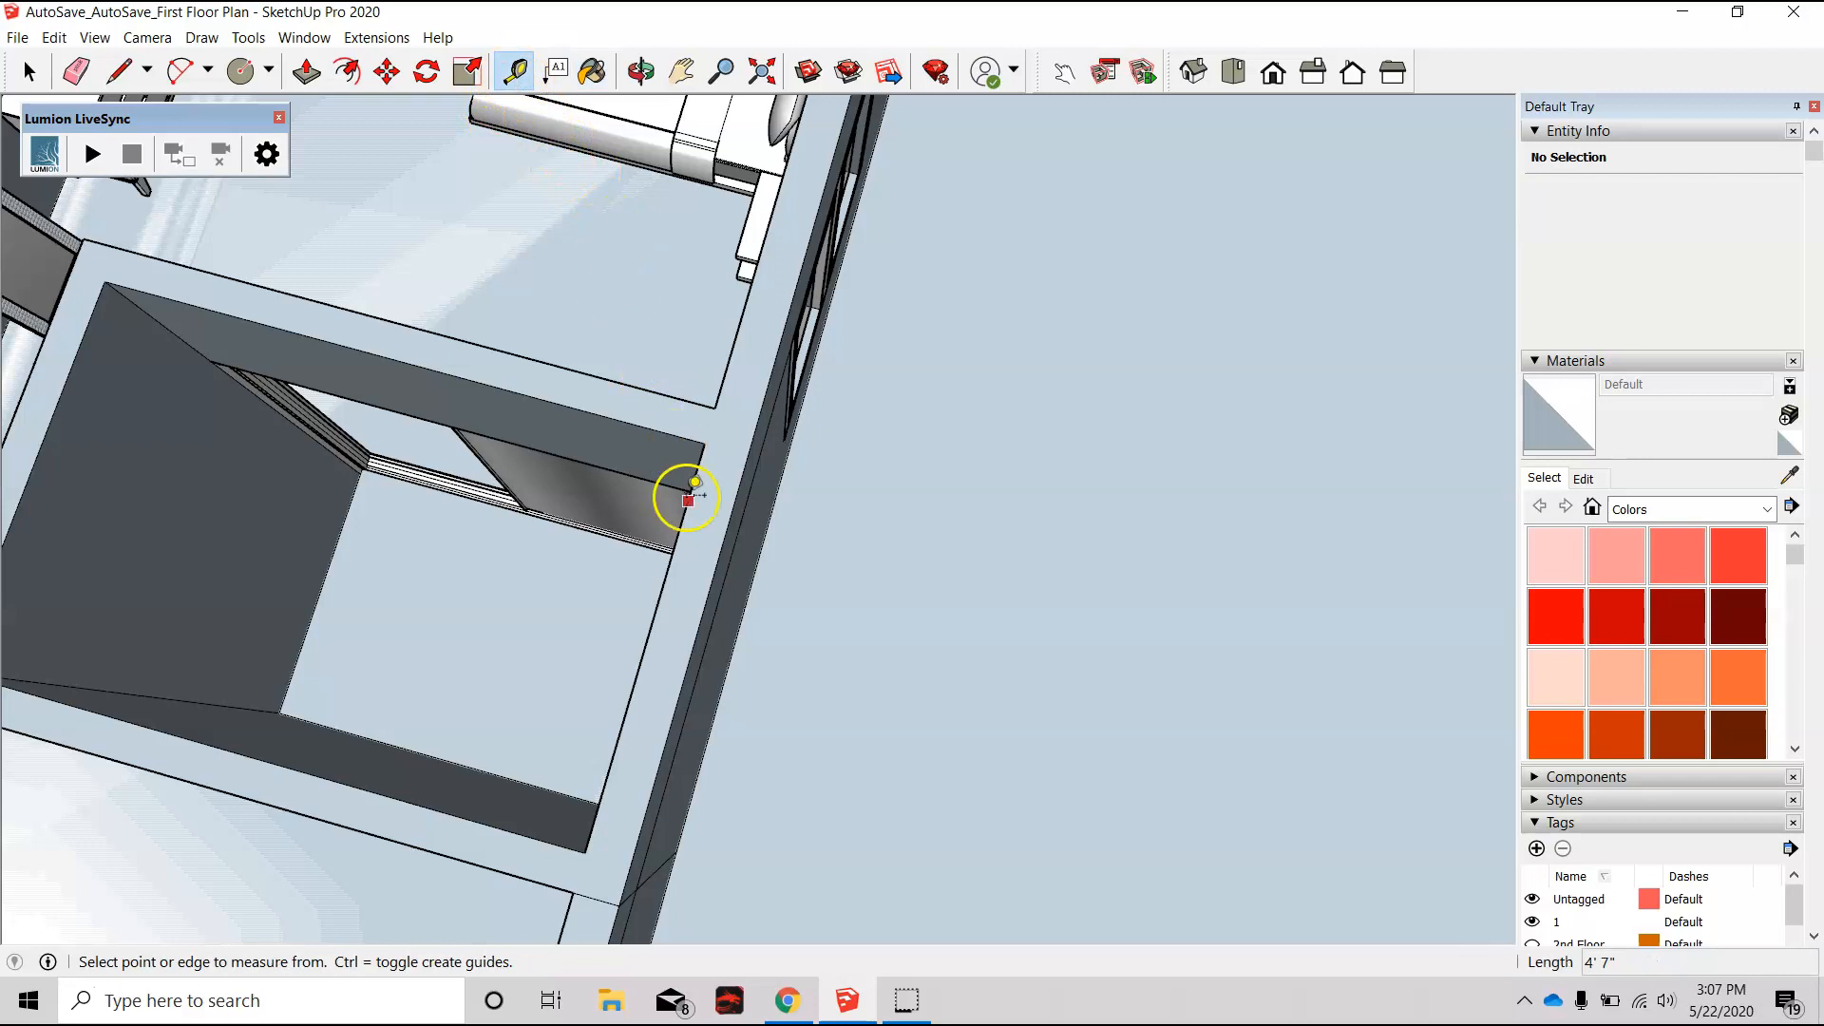
{"action": "left_click", "coordinate": [669, 567]}
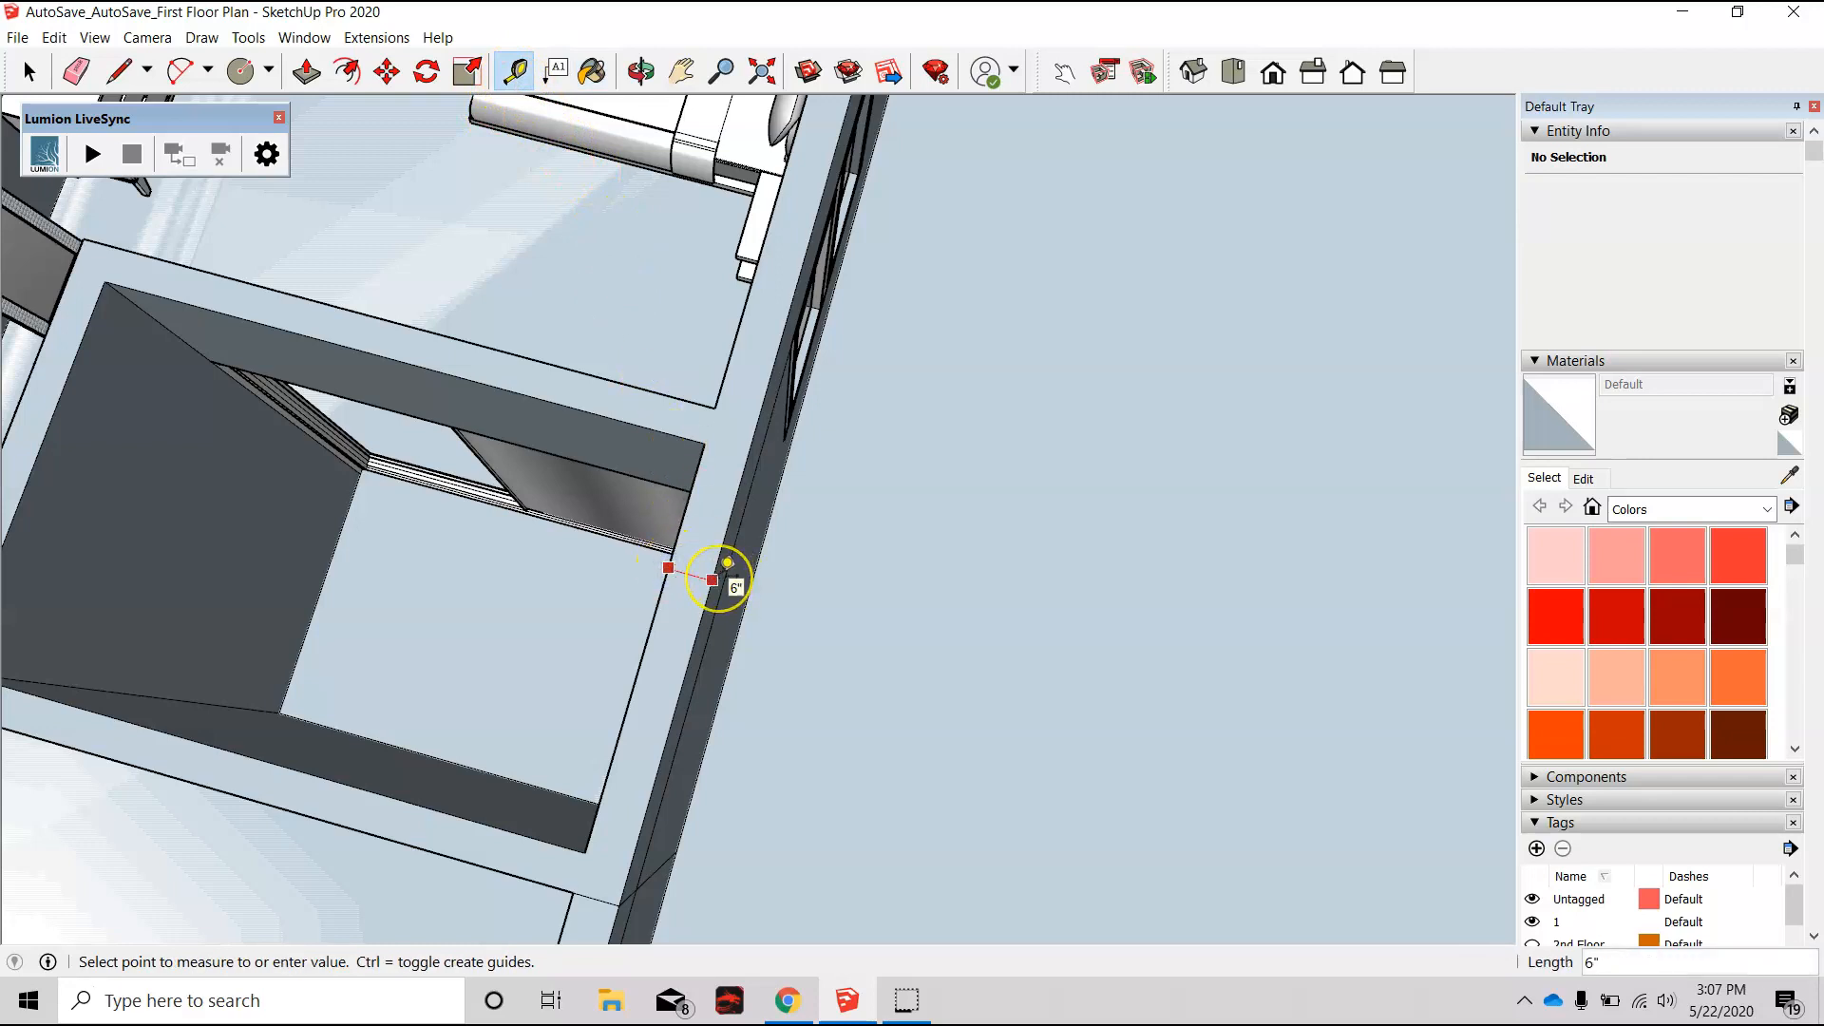
{"action": "left_click", "coordinate": [715, 576]}
Step: Draw a 4-inch line along the green axis in each direction from the outer end of the circle's straight line
{"action": "scroll", "coordinate": [722, 570], "scroll_direction": "down", "scroll_amount": 6}
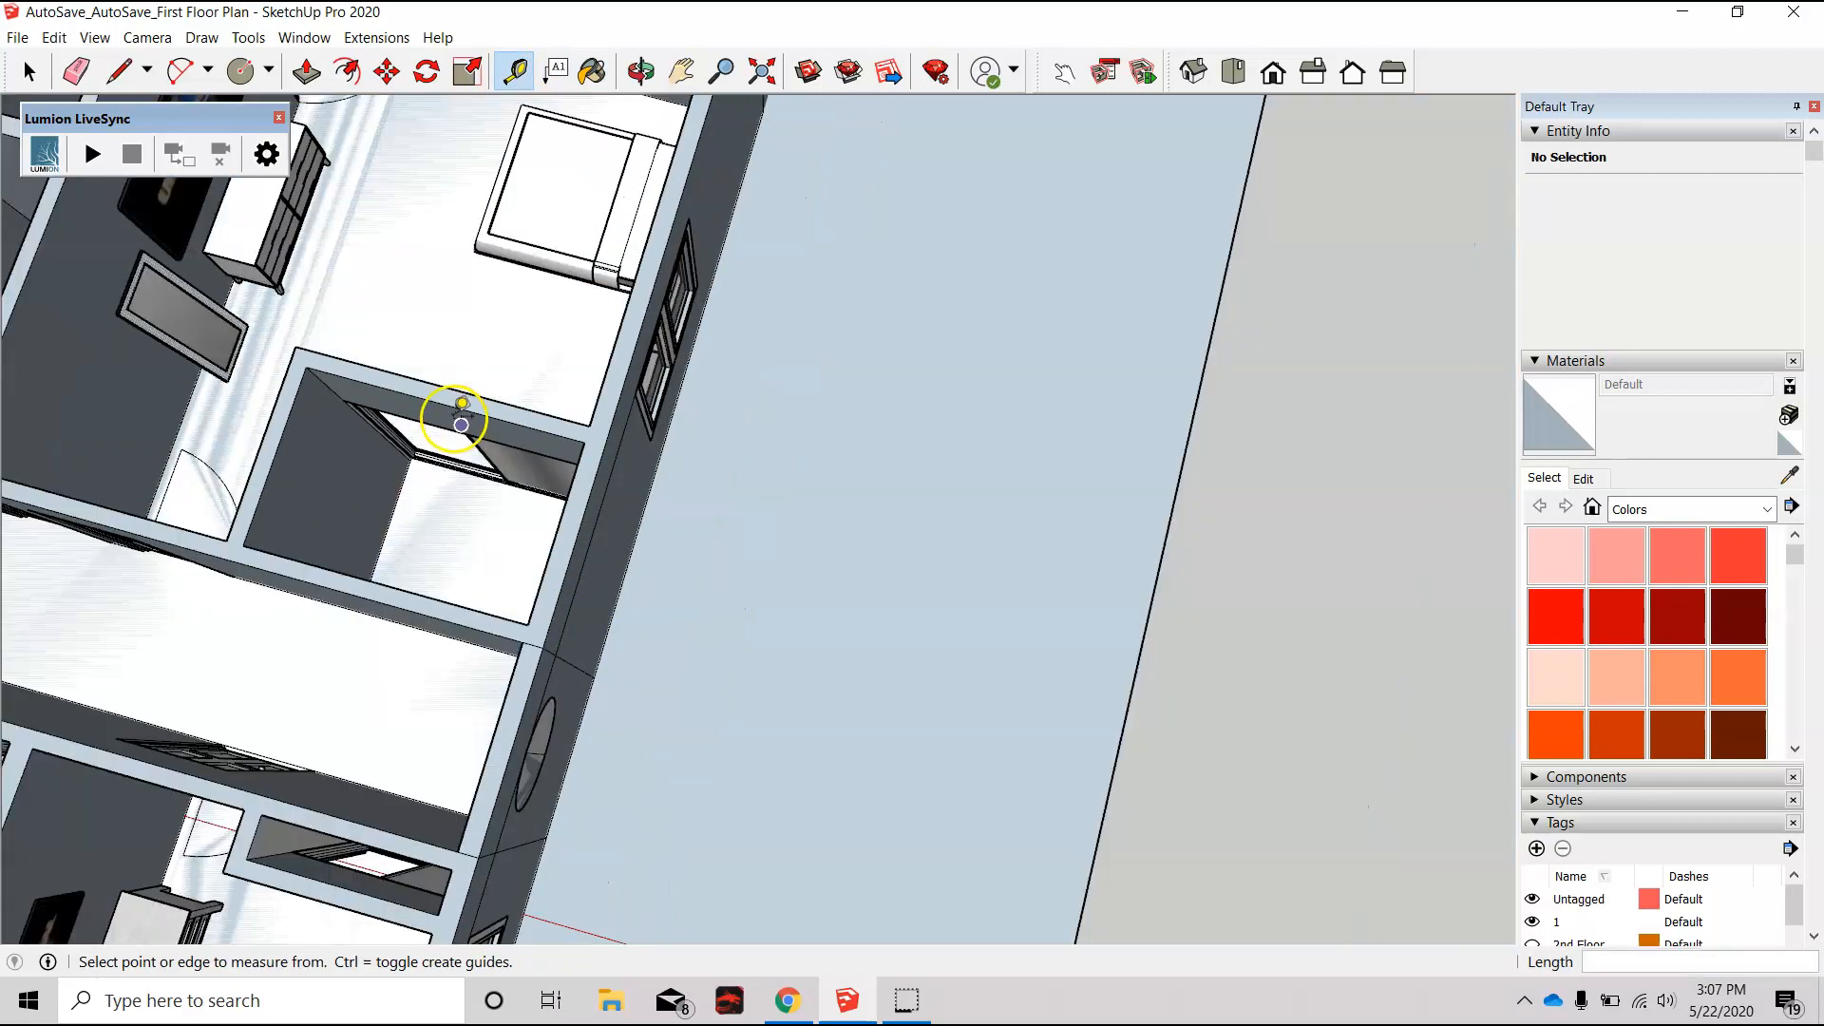
{"action": "scroll", "coordinate": [928, 635], "scroll_direction": "up", "scroll_amount": 5}
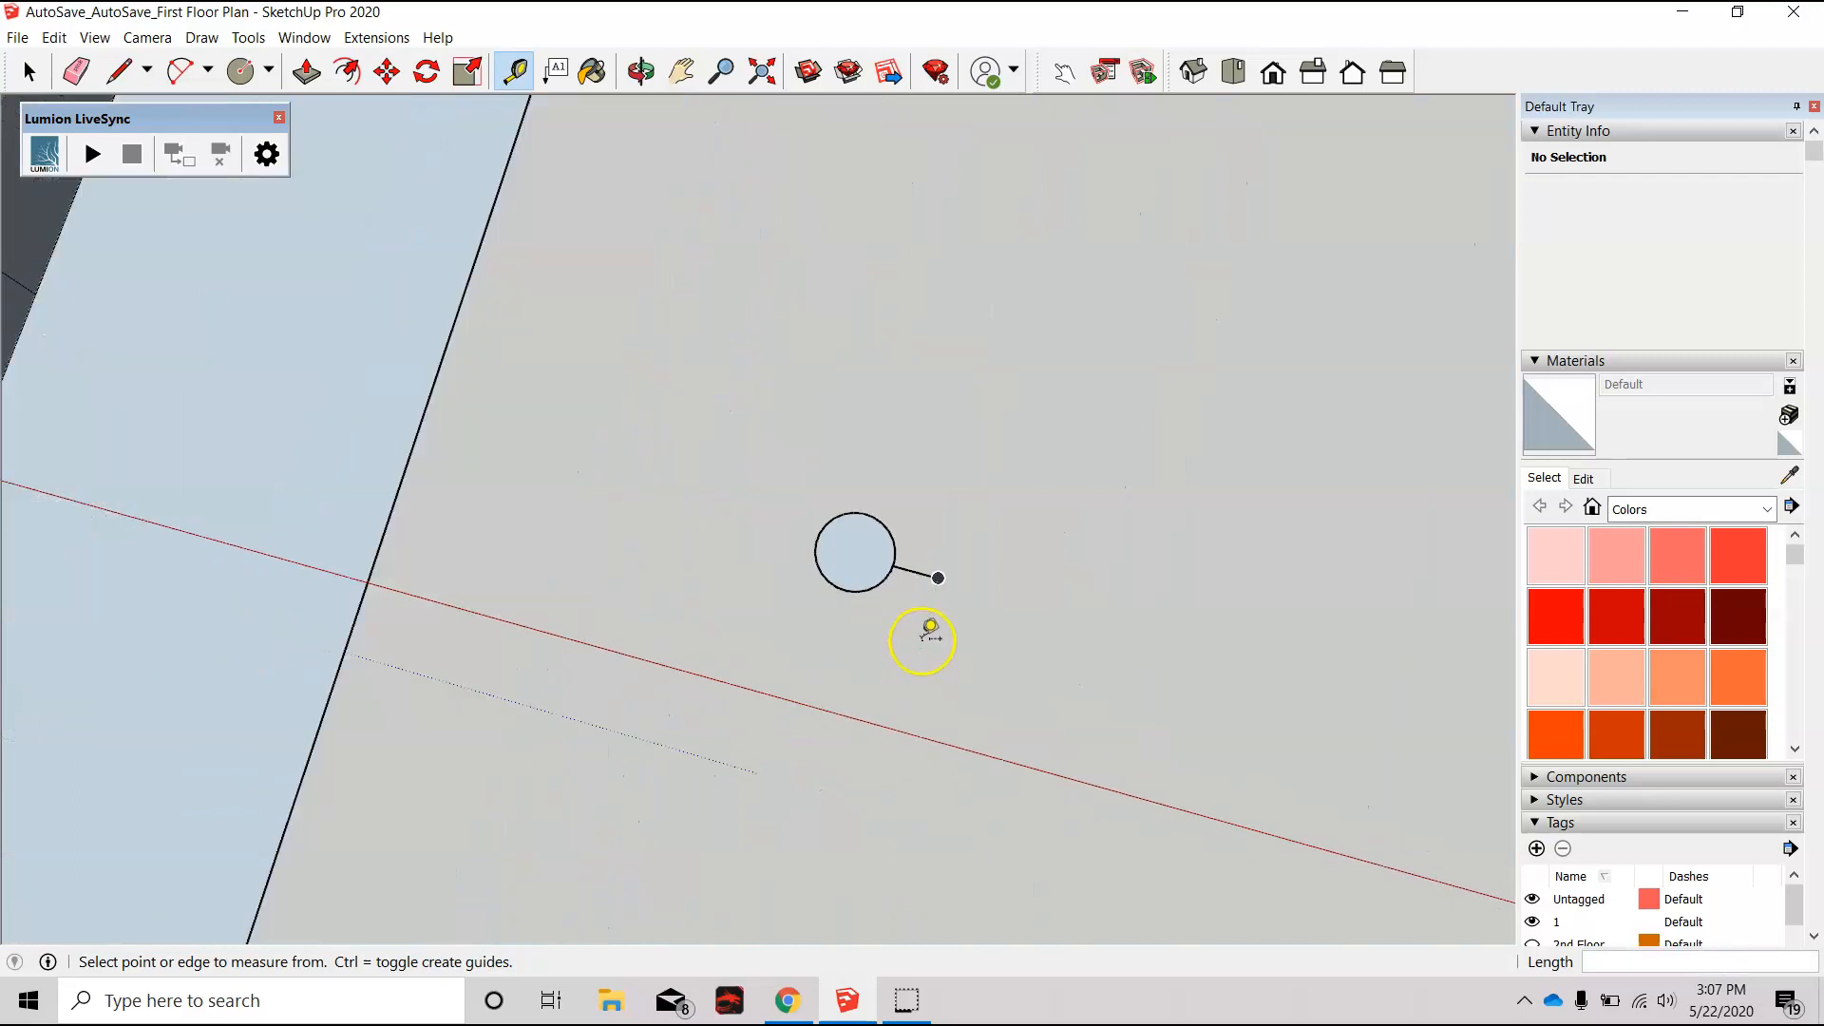
{"action": "scroll", "coordinate": [945, 484], "scroll_direction": "up", "scroll_amount": 5}
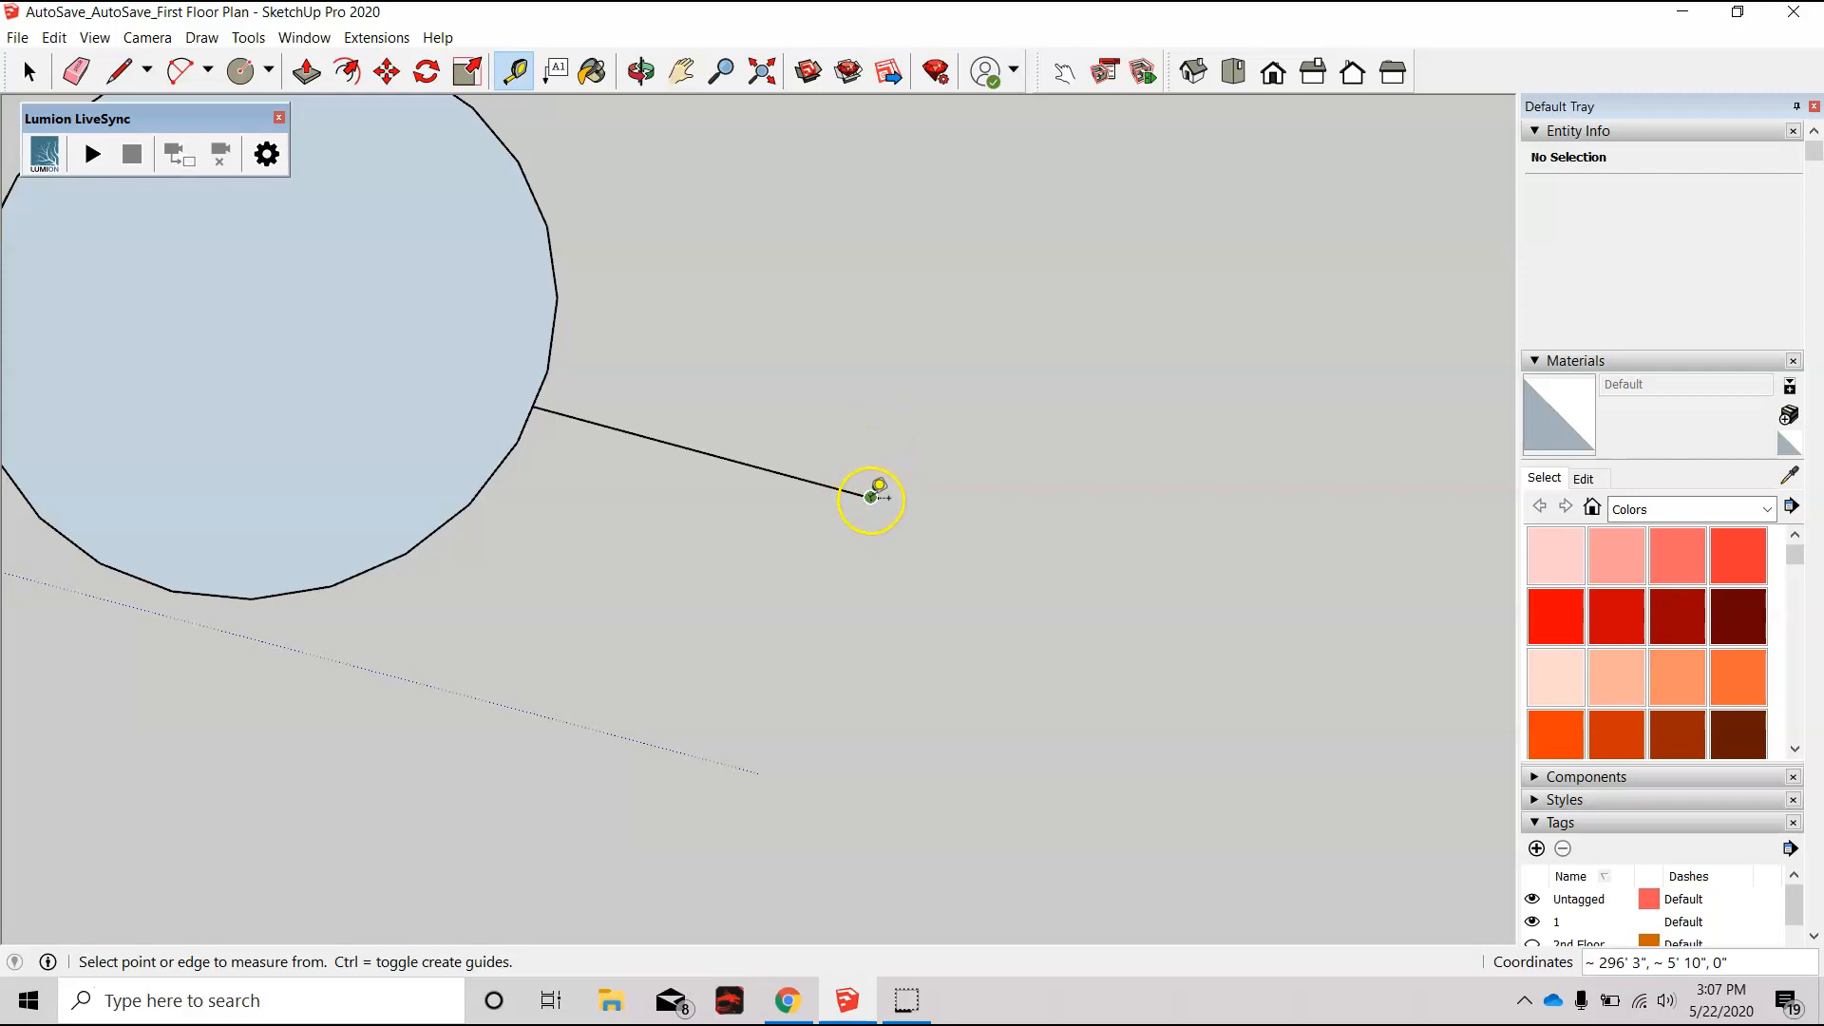
{"action": "key", "text": "l"}
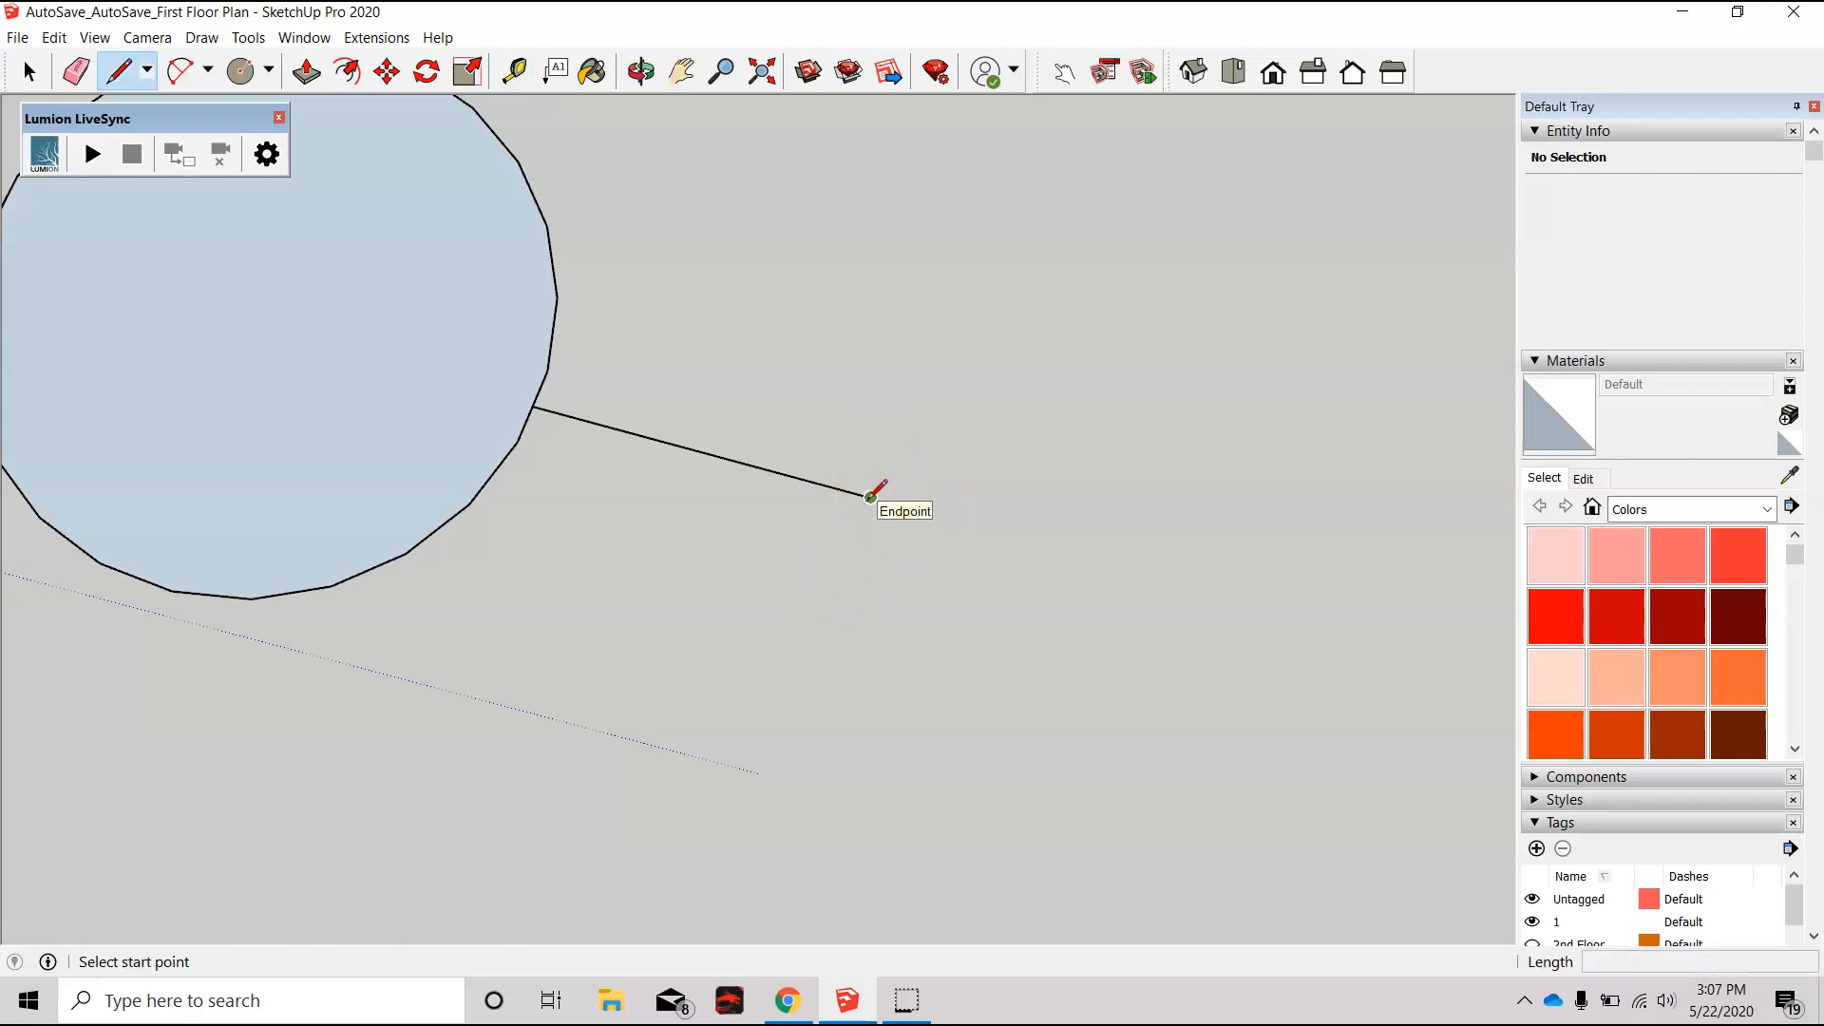
{"action": "left_click", "coordinate": [870, 496]}
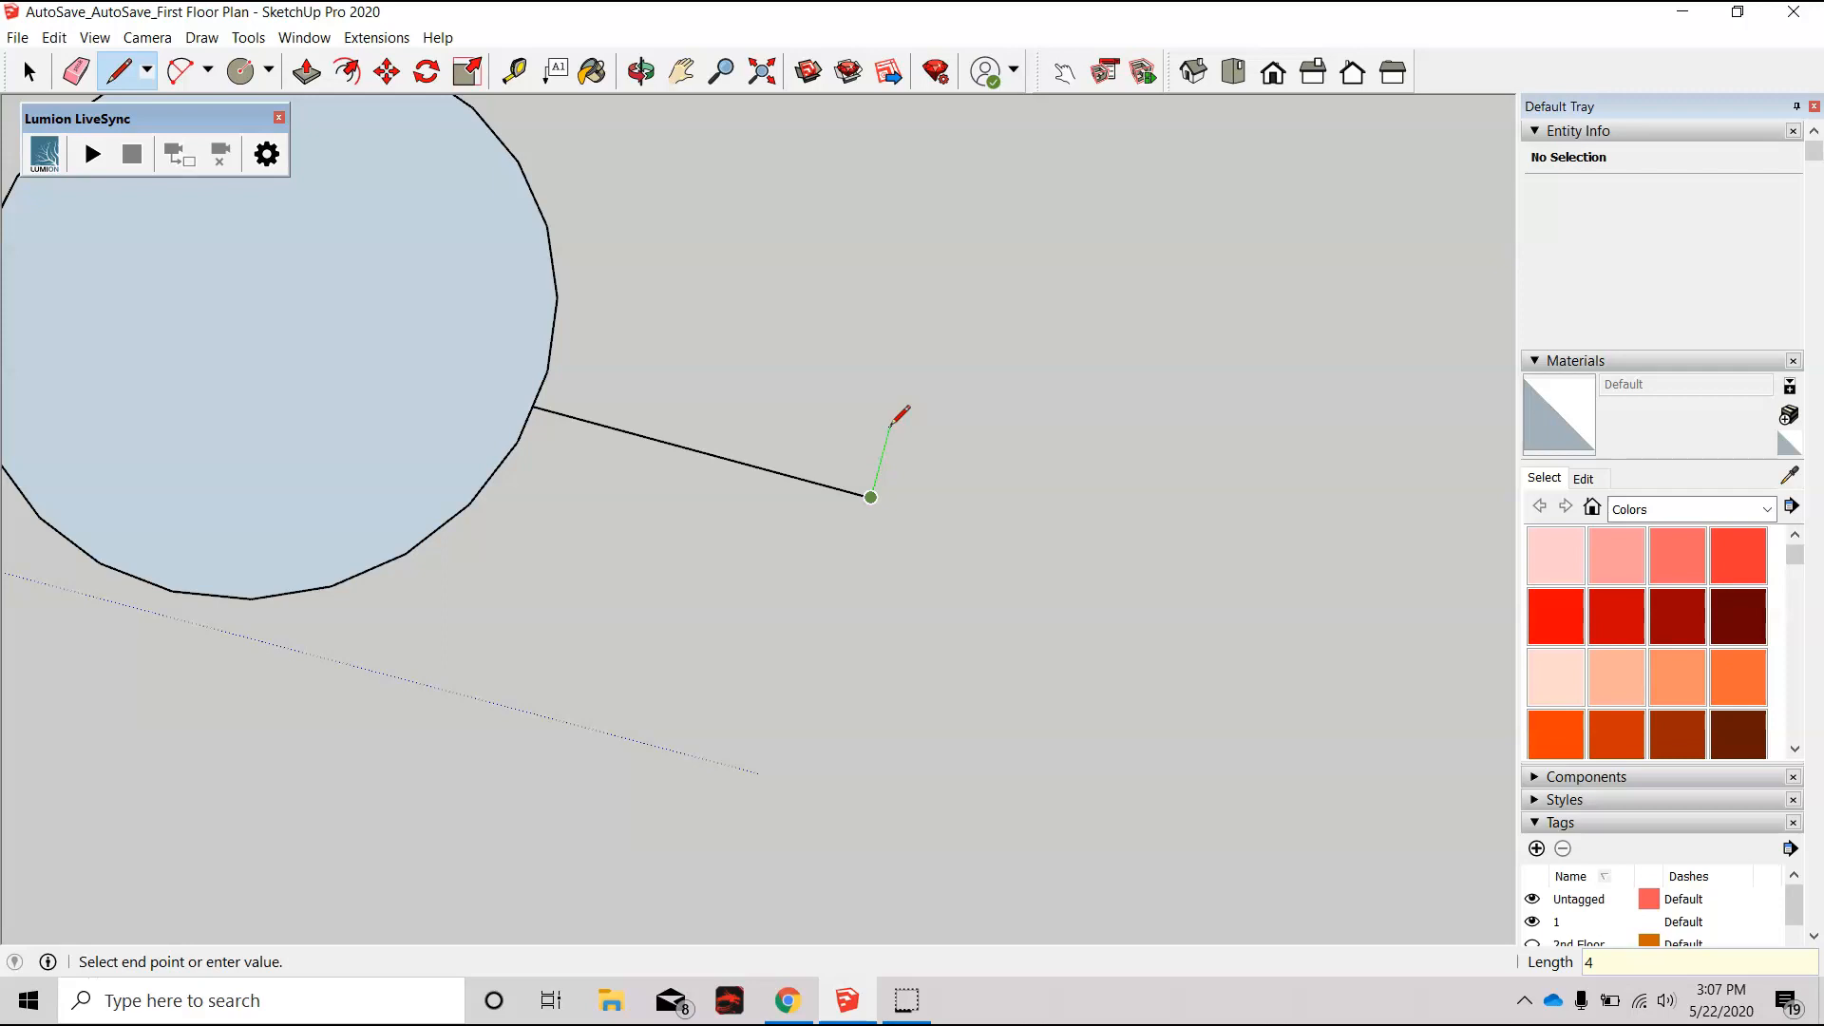
{"action": "left_click", "coordinate": [920, 398]}
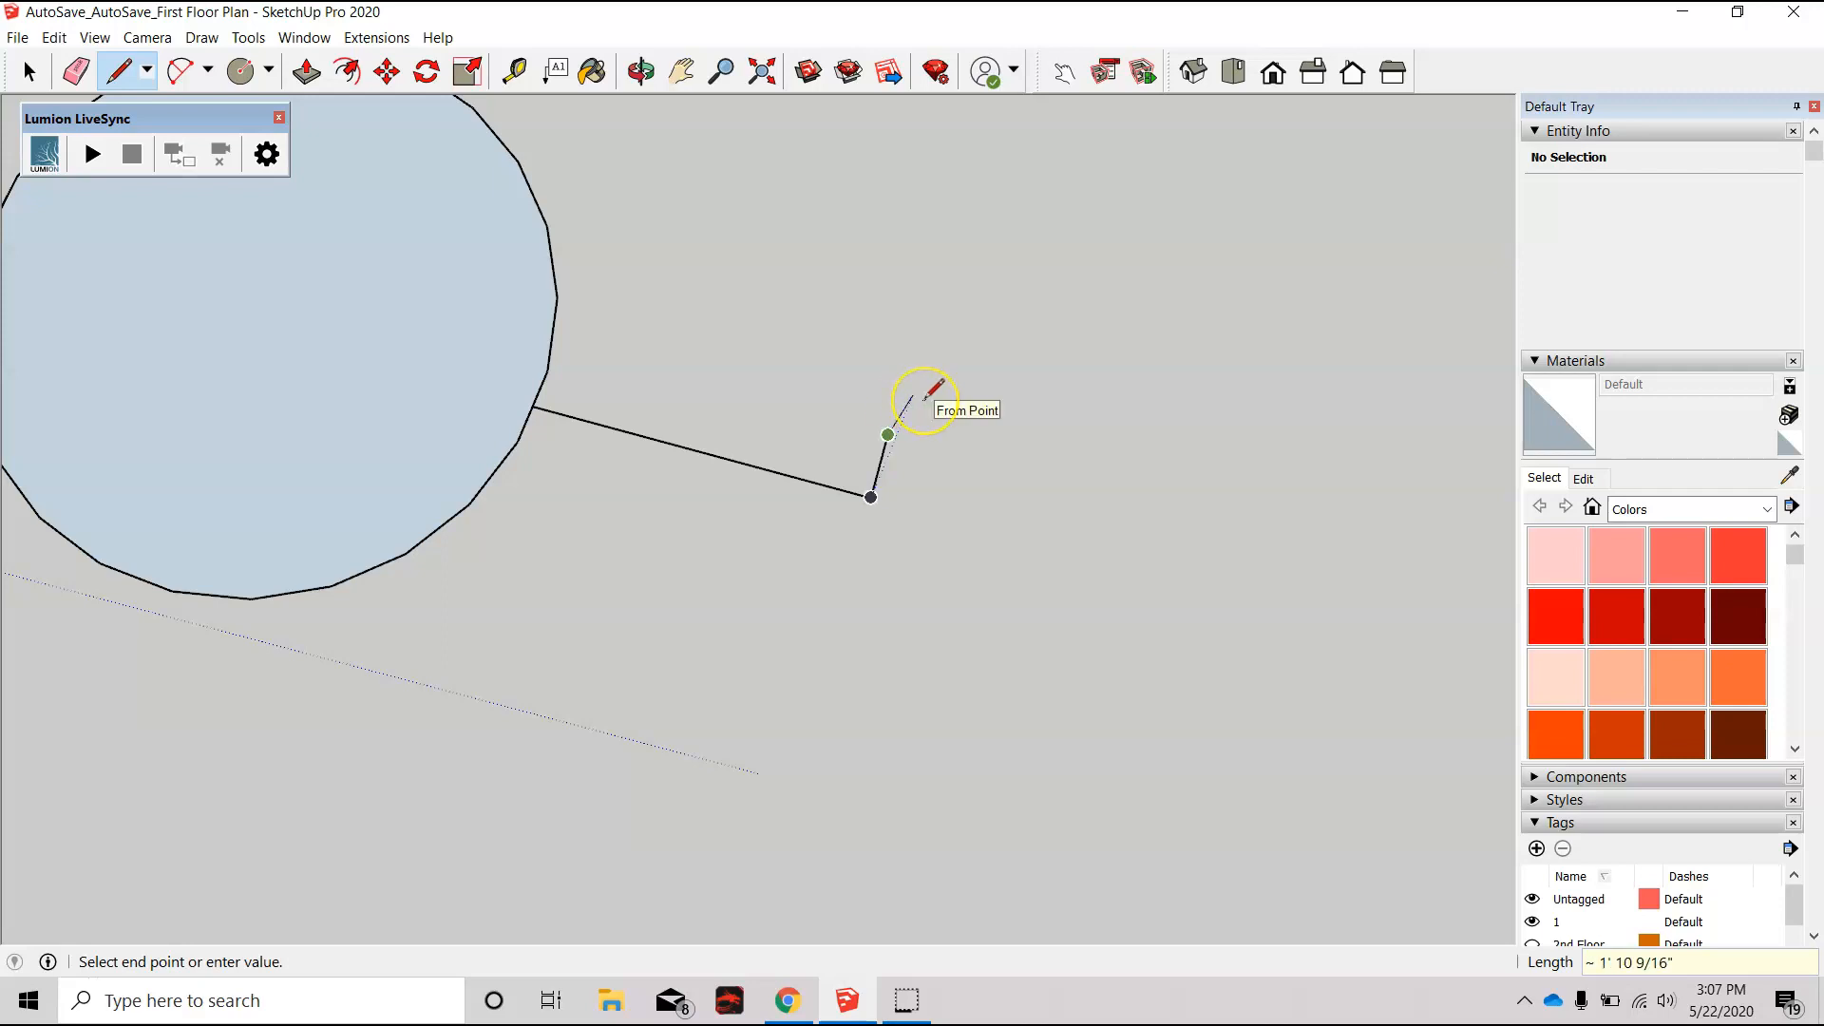
{"action": "left_click", "coordinate": [871, 496]}
{"action": "left_click", "coordinate": [870, 496]}
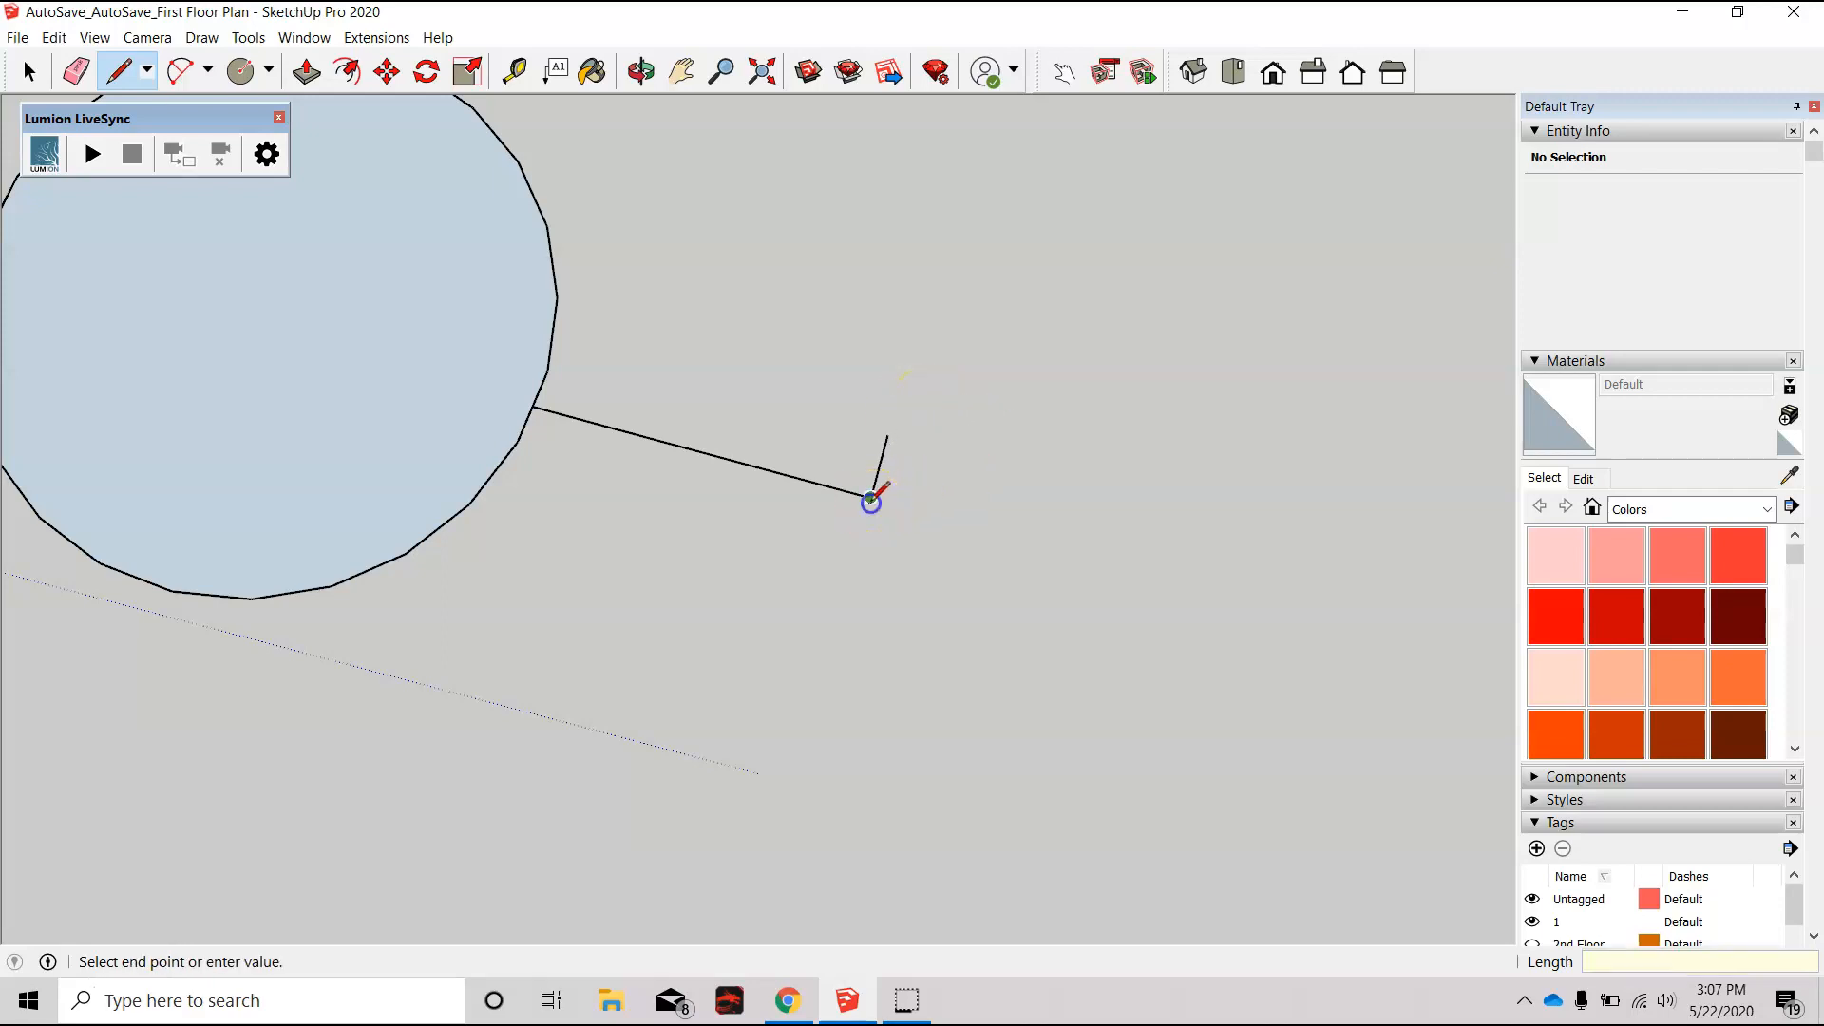
{"action": "left_click", "coordinate": [855, 560]}
{"action": "scroll", "coordinate": [858, 652], "scroll_direction": "down", "scroll_amount": 3}
{"action": "scroll", "coordinate": [857, 648], "scroll_direction": "up", "scroll_amount": 4}
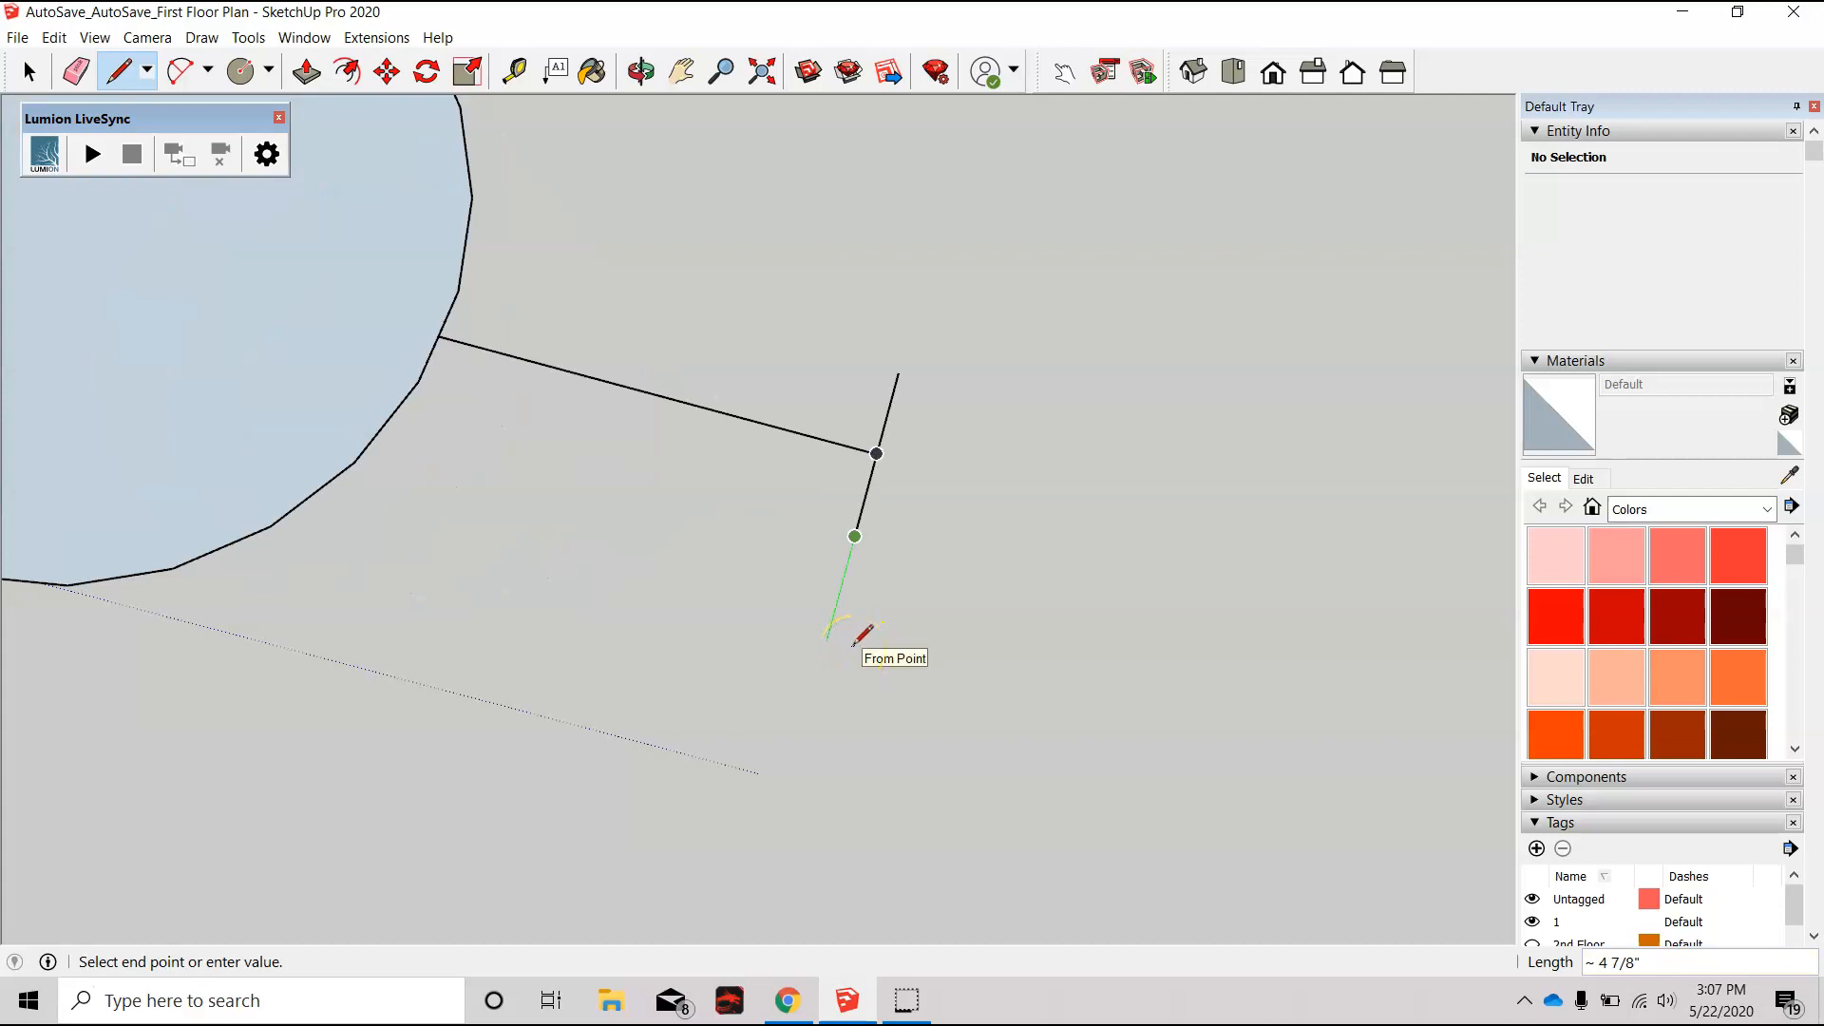
{"action": "key", "text": "Escape"}
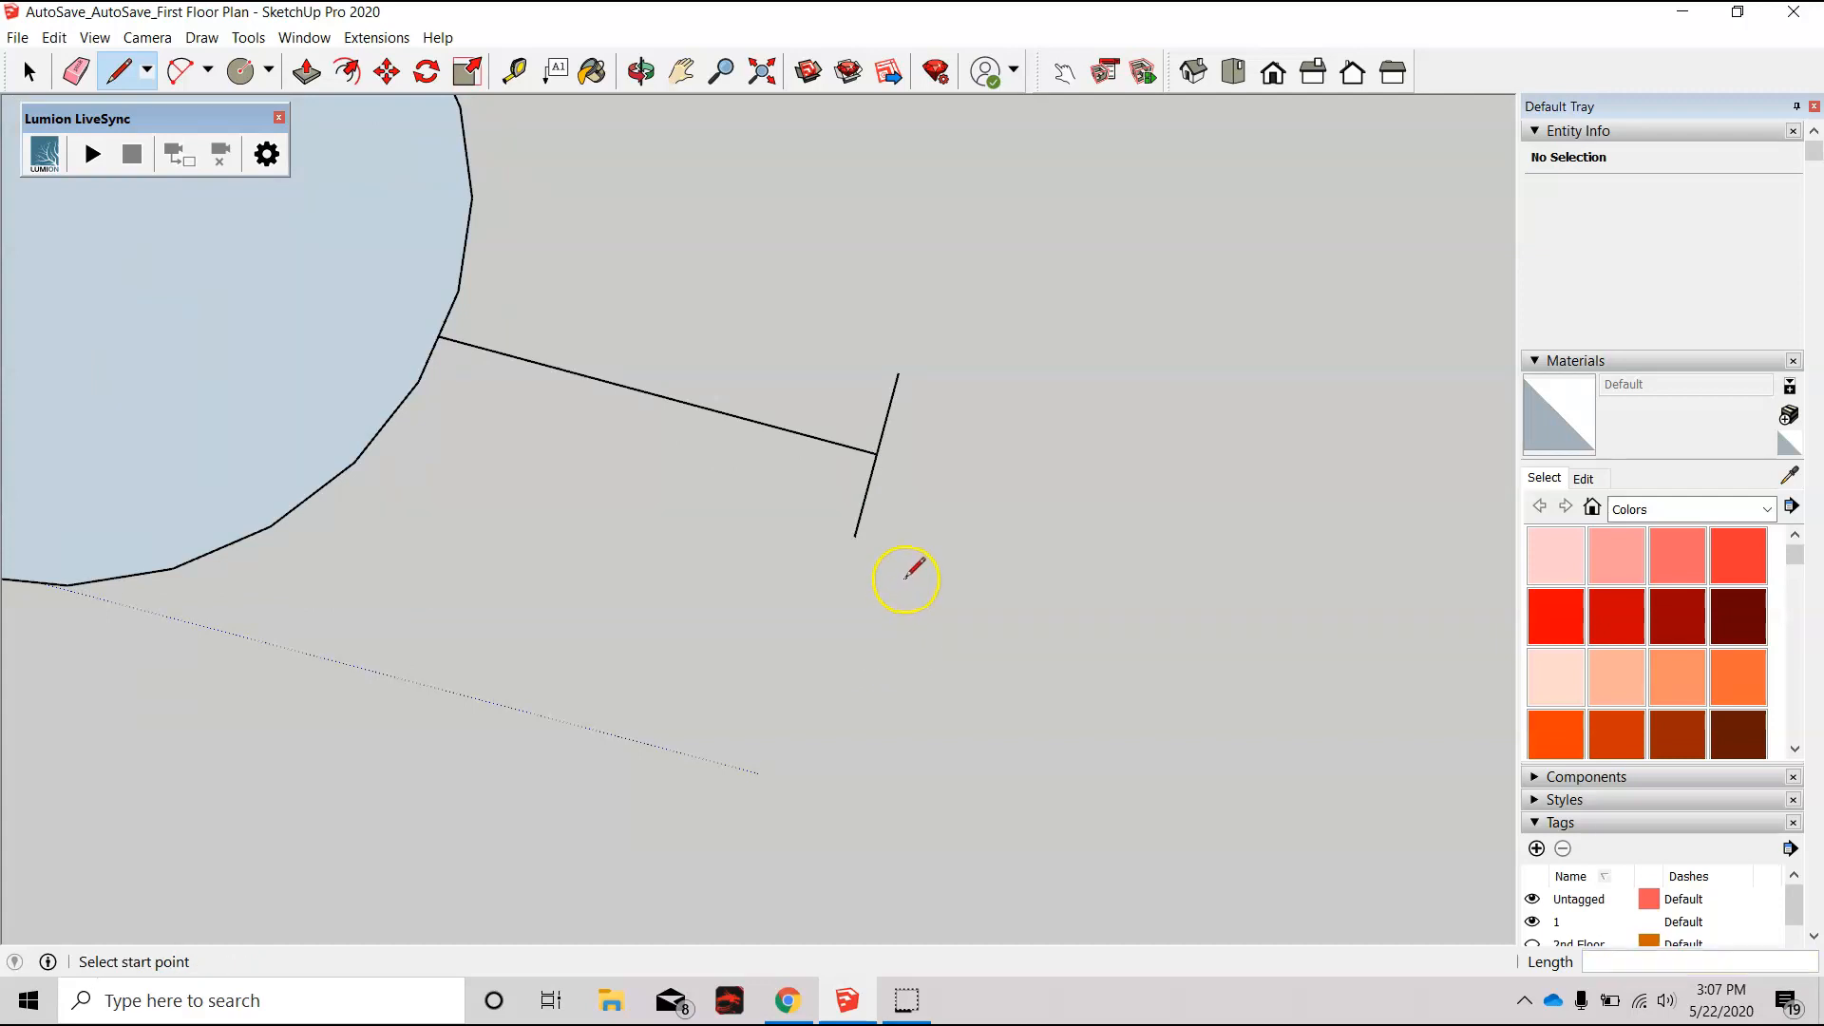
Step: Delete both 4-inch perpendicular lines at the end of the straight line
{"action": "key", "text": "space"}
{"action": "left_click_drag", "start_coordinate": [946, 433], "coordinate": [864, 433]}
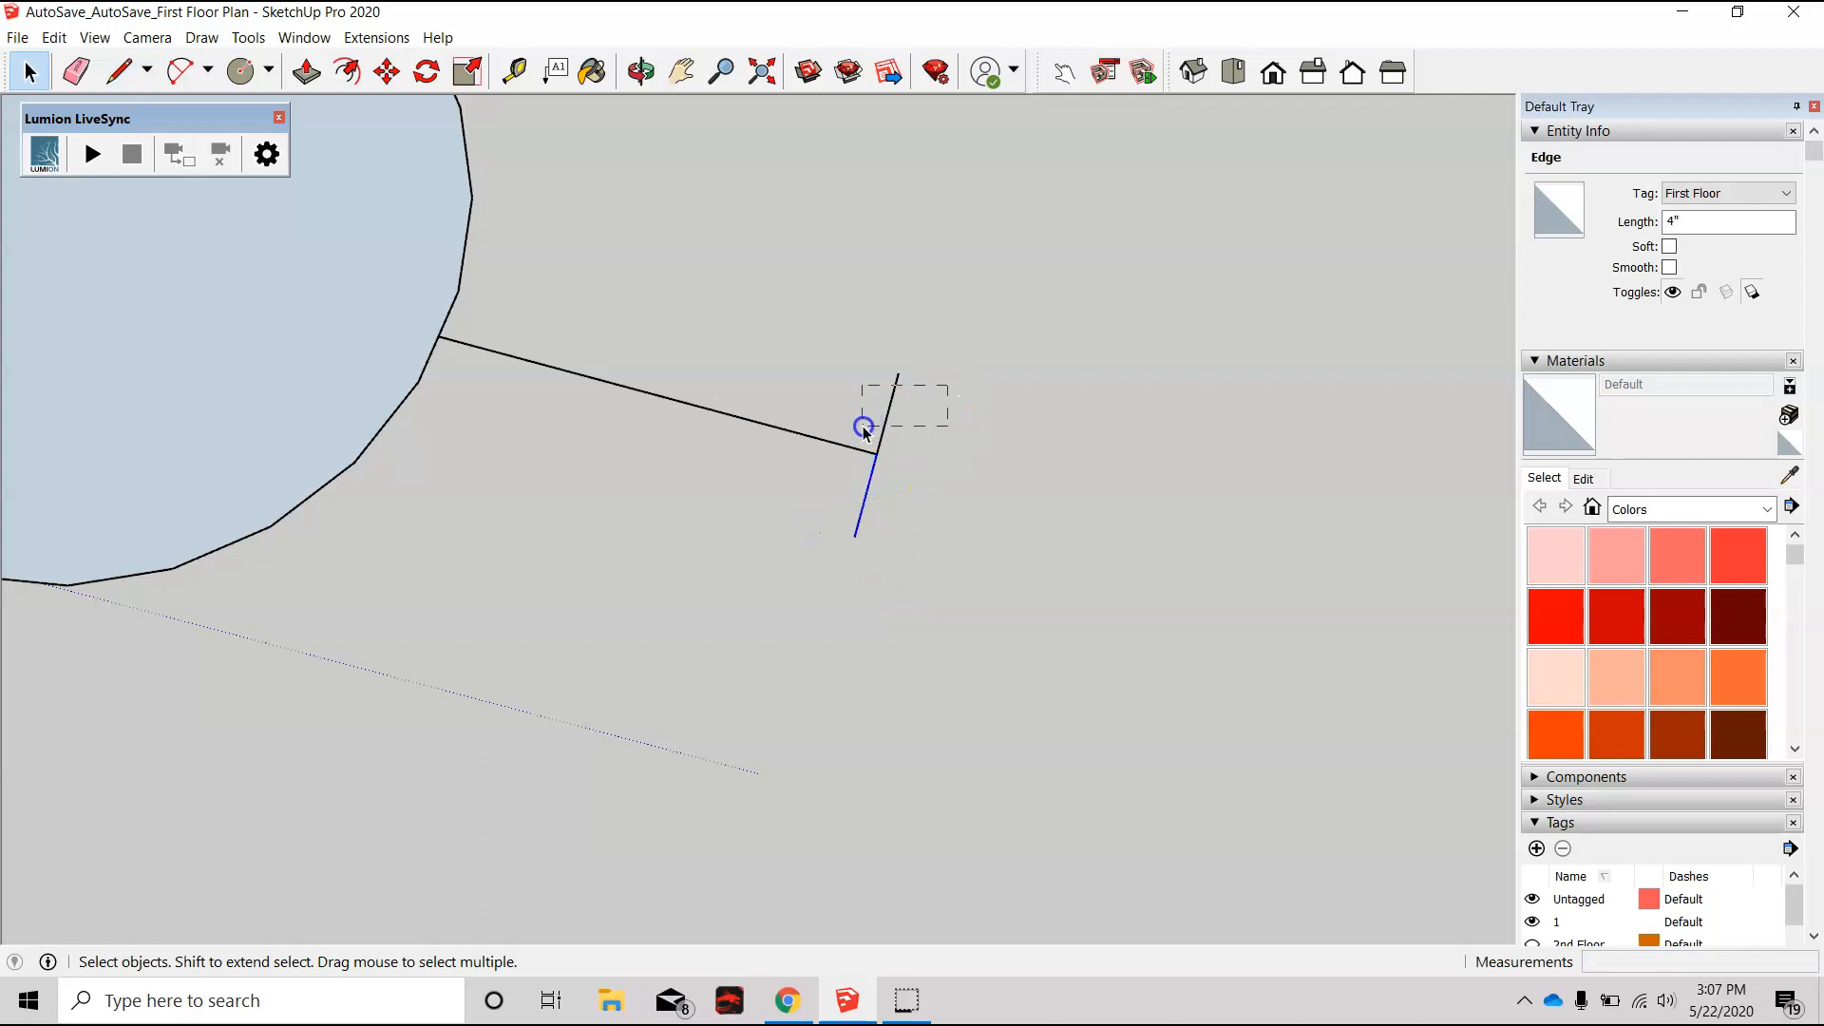
{"action": "left_click", "coordinate": [901, 495]}
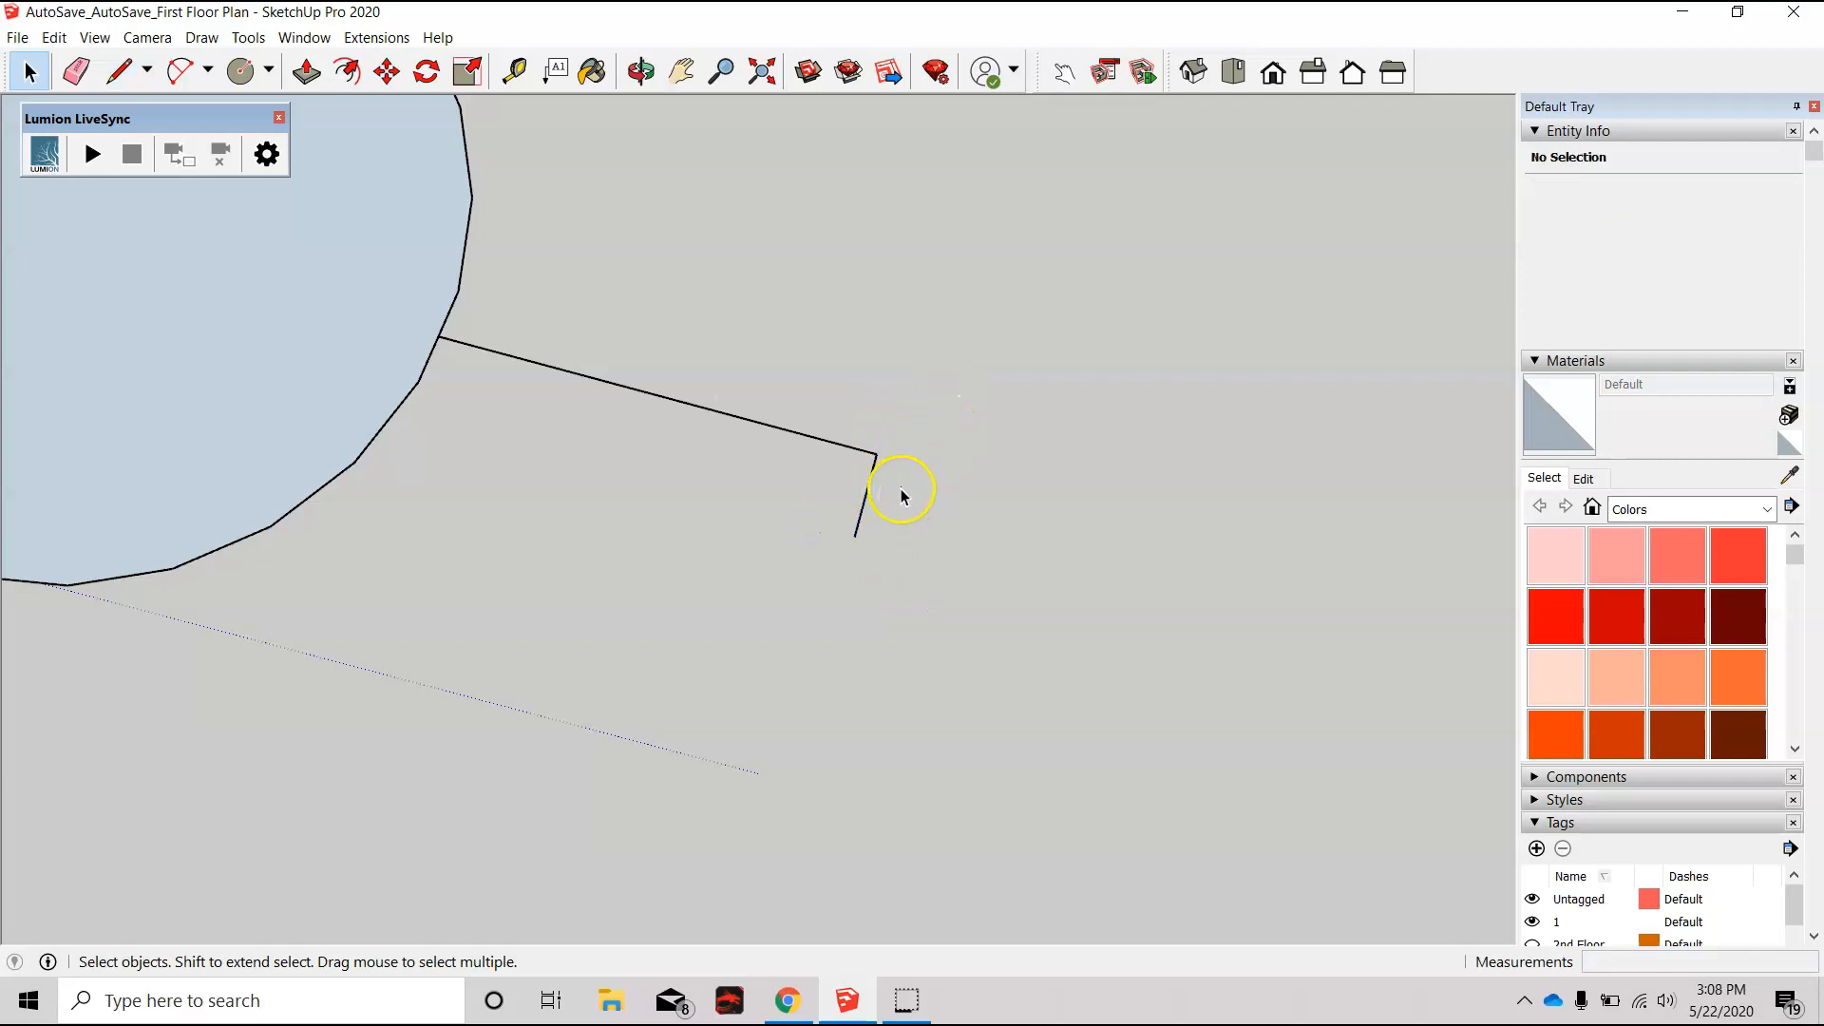
Step: Draw a 5-inch line along the green axis in each direction from the straight line's outer end
{"action": "key", "text": "l"}
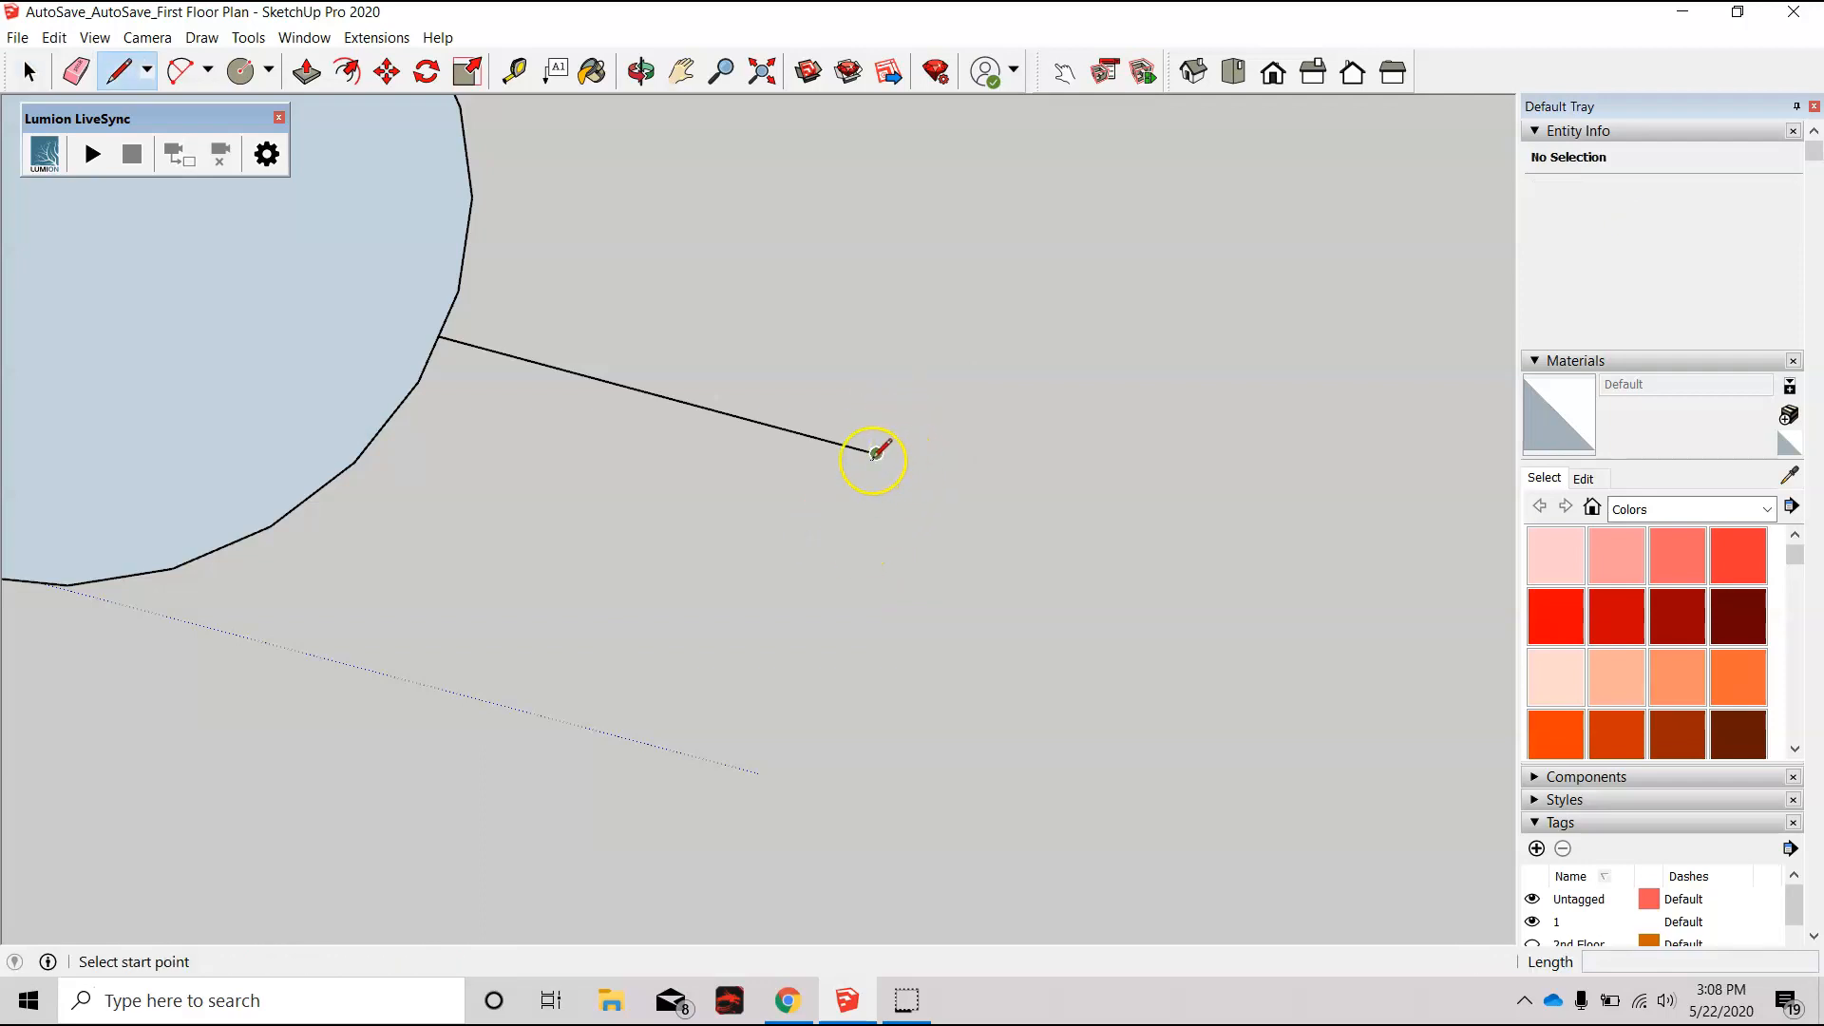
{"action": "left_click", "coordinate": [876, 454]}
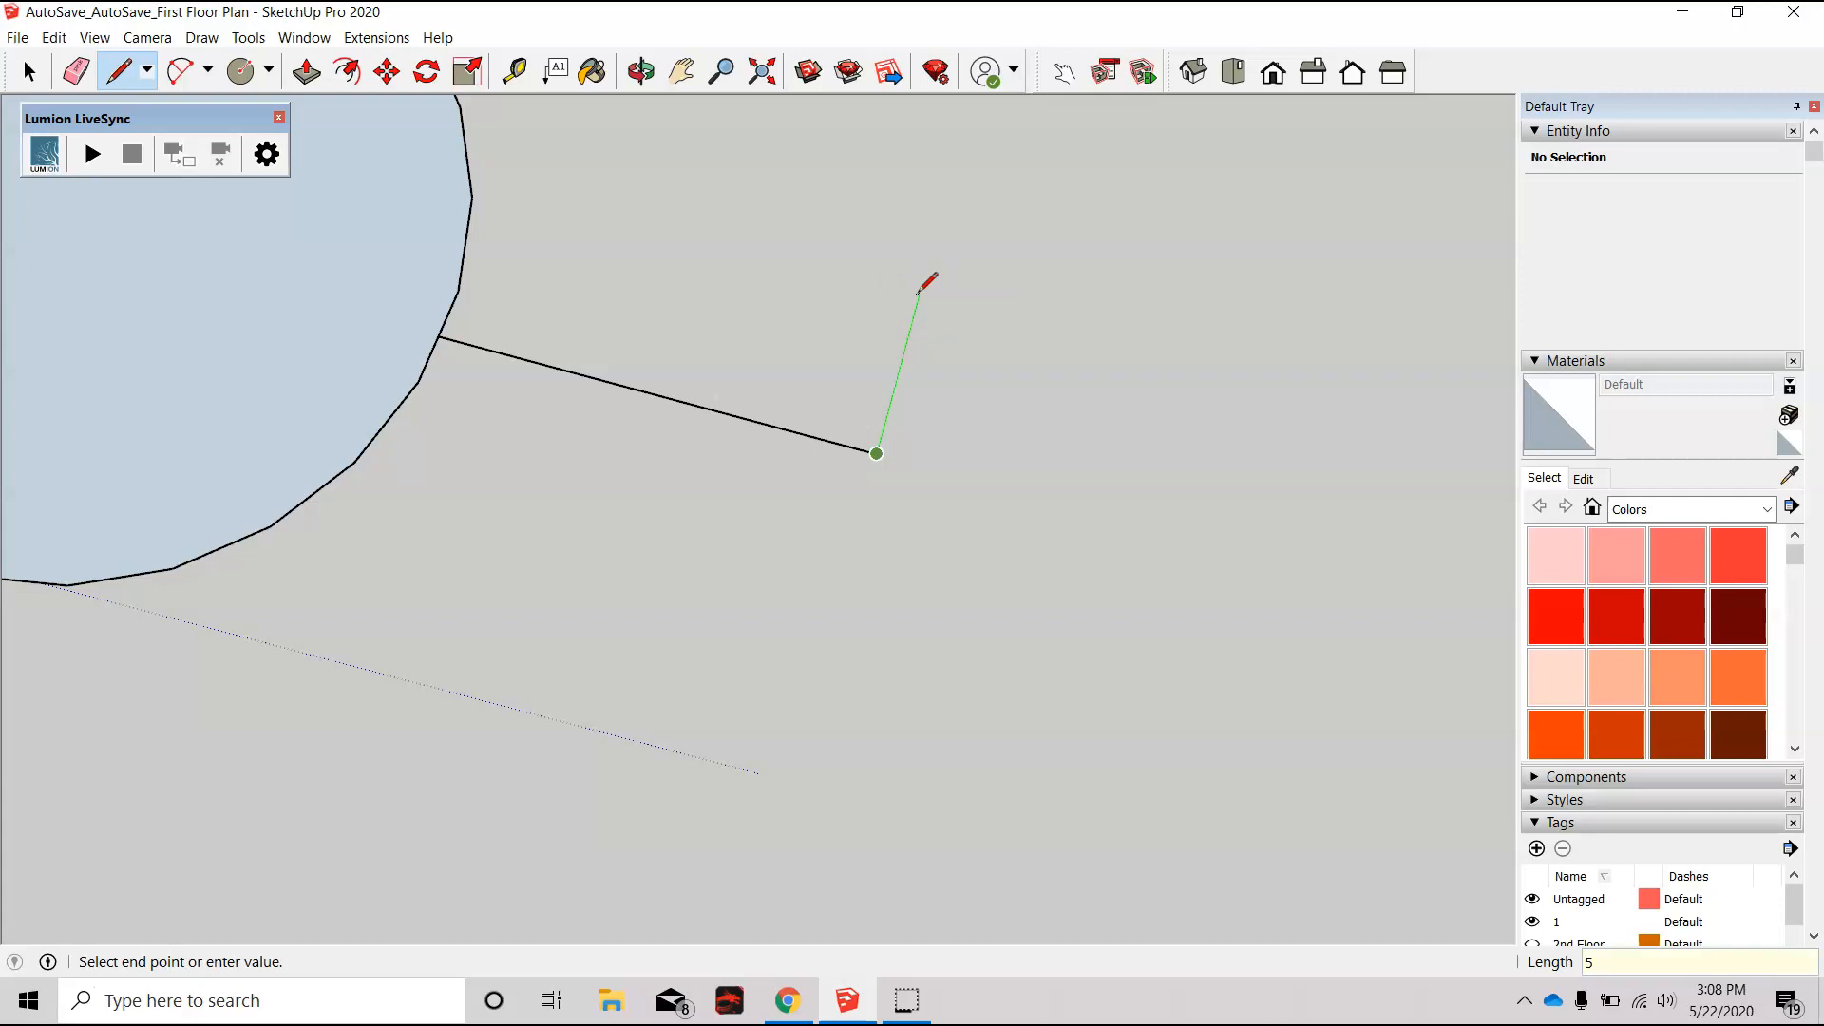
{"action": "key", "text": "Return"}
{"action": "left_click", "coordinate": [876, 450]}
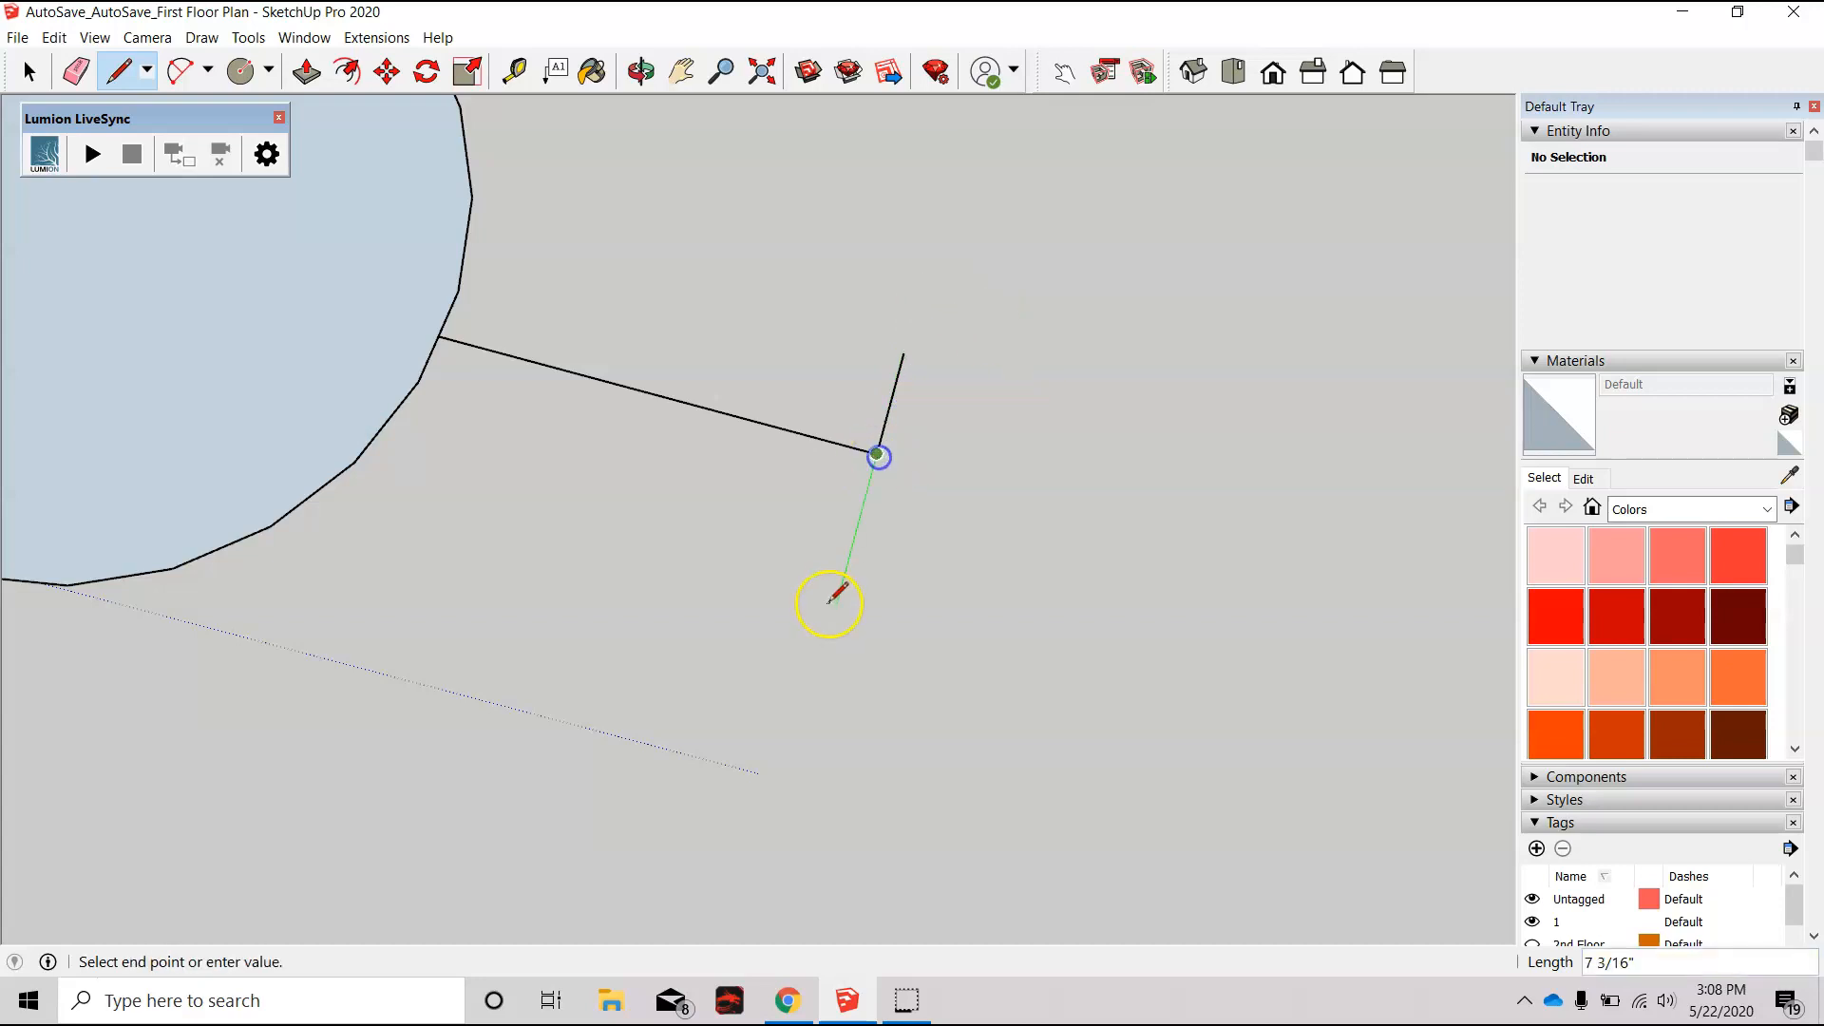
{"action": "left_click", "coordinate": [849, 557]}
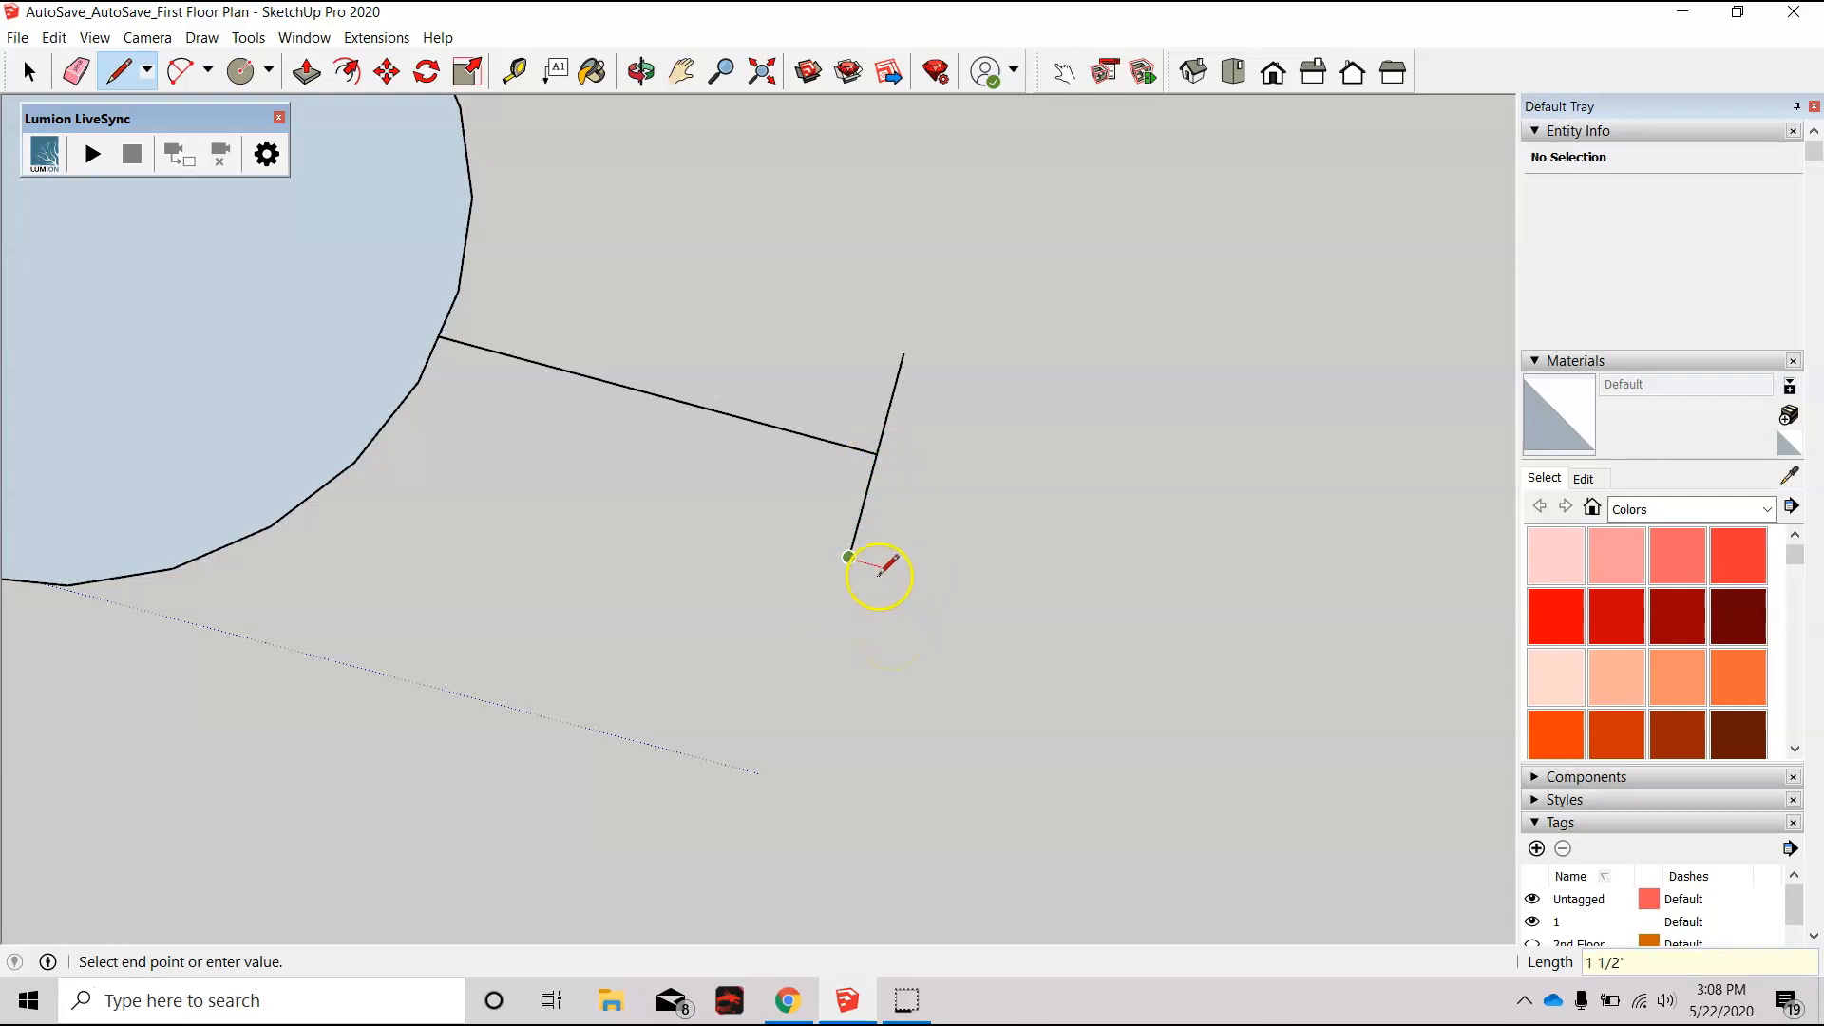
{"action": "left_click", "coordinate": [892, 402]}
{"action": "key", "text": "Escape"}
Step: Extend the straight line outward past the 5-inch cross lines and draw a 3-inch perpendicular line on each side of its new end
{"action": "left_click", "coordinate": [876, 454]}
{"action": "left_click", "coordinate": [931, 467]}
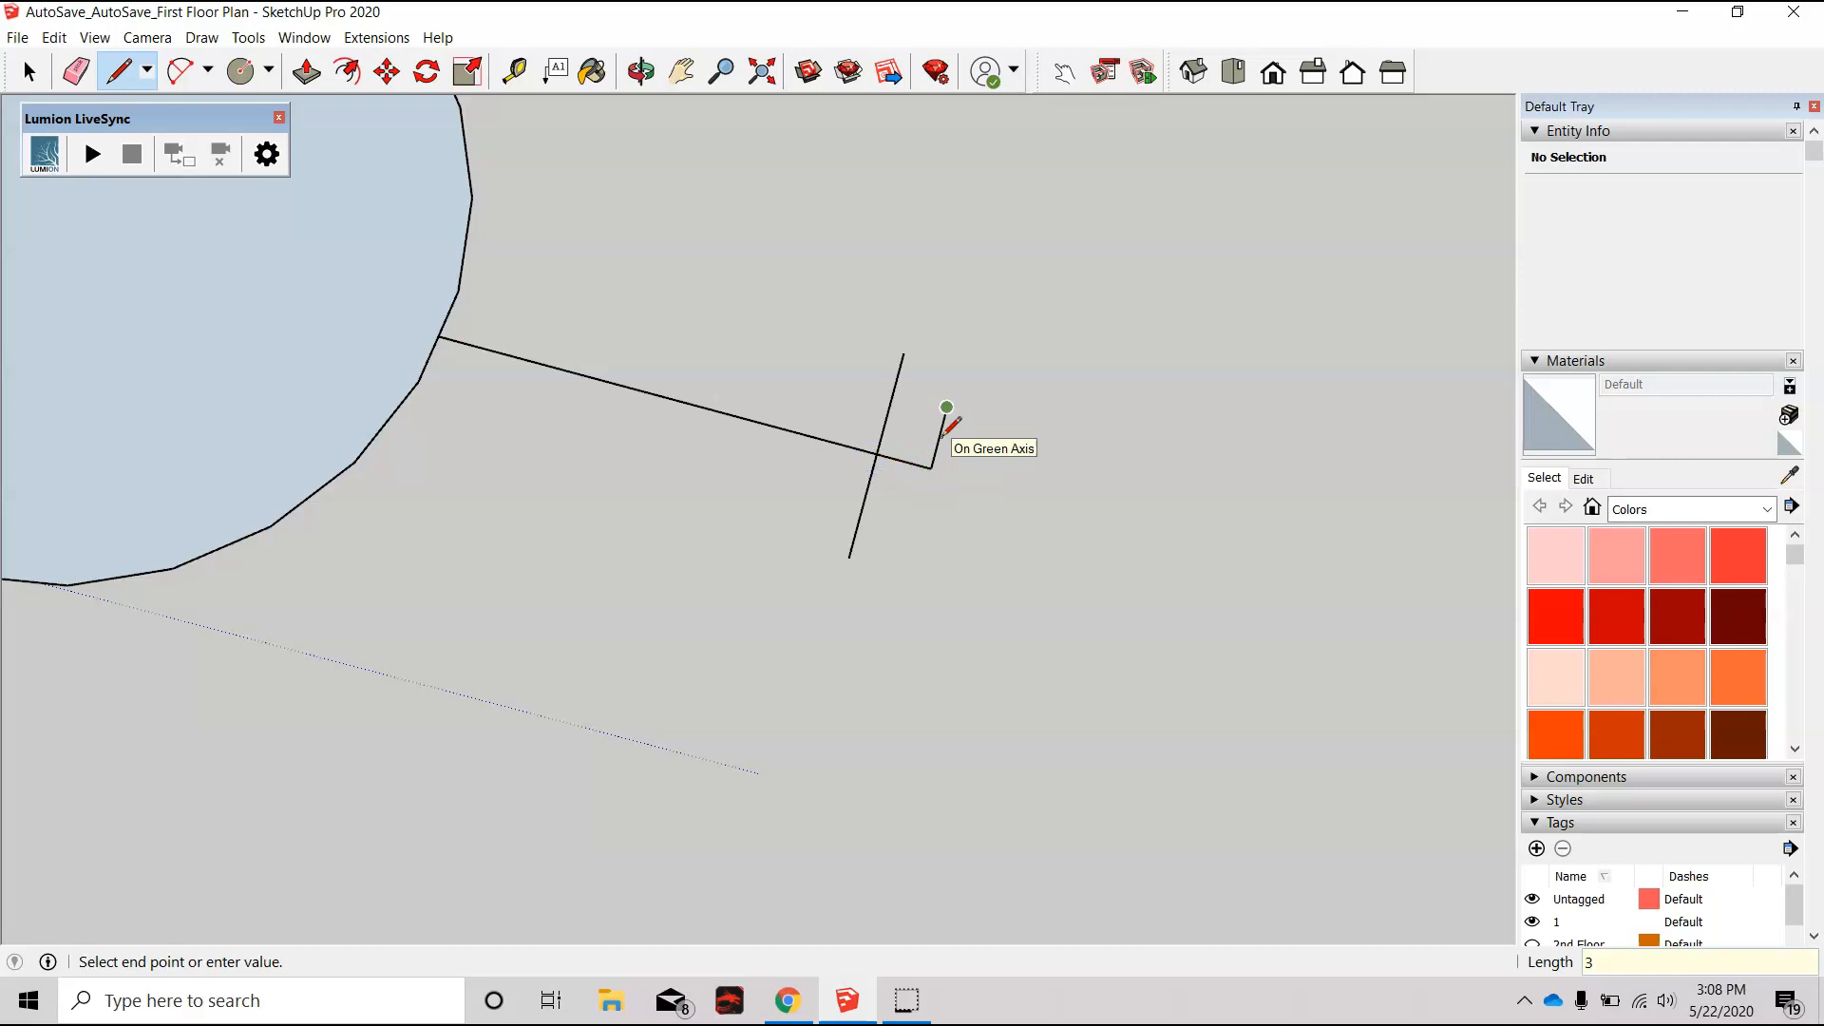
{"action": "key", "text": "Return"}
{"action": "key", "text": "space"}
{"action": "key", "text": "l"}
{"action": "key", "text": "space"}
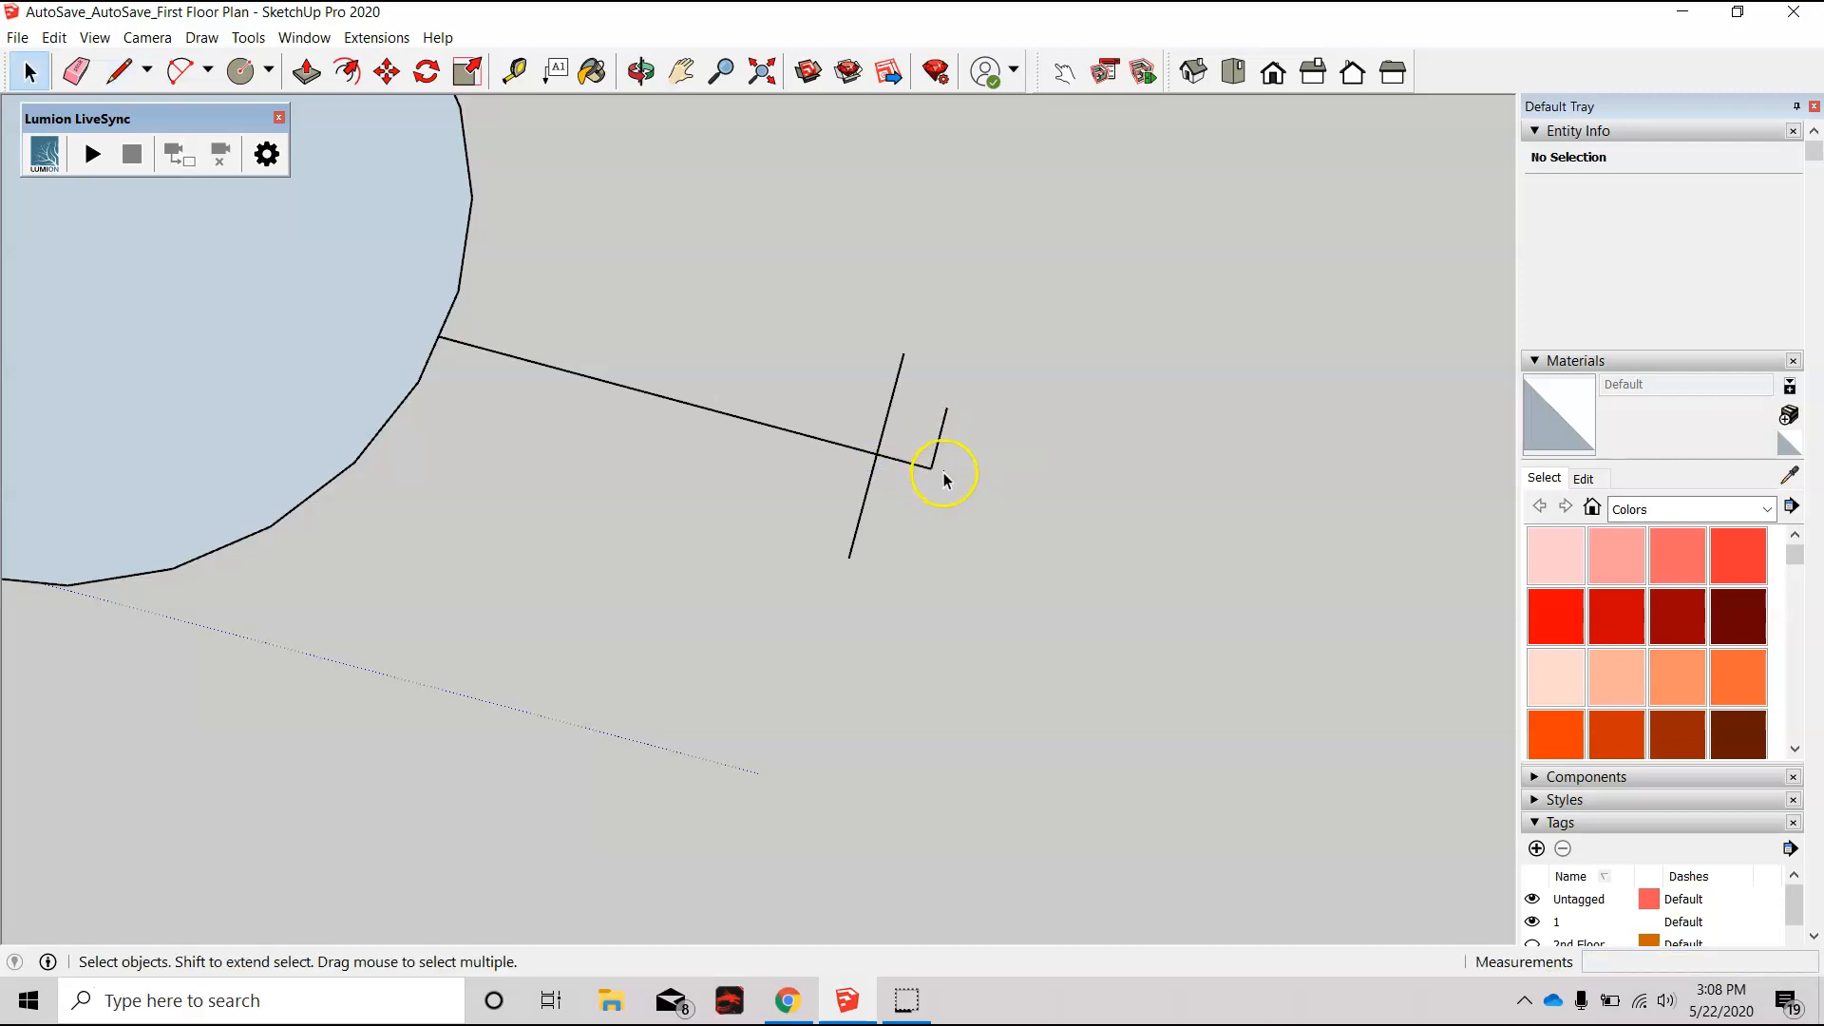
{"action": "key", "text": "l"}
{"action": "left_click", "coordinate": [931, 468]}
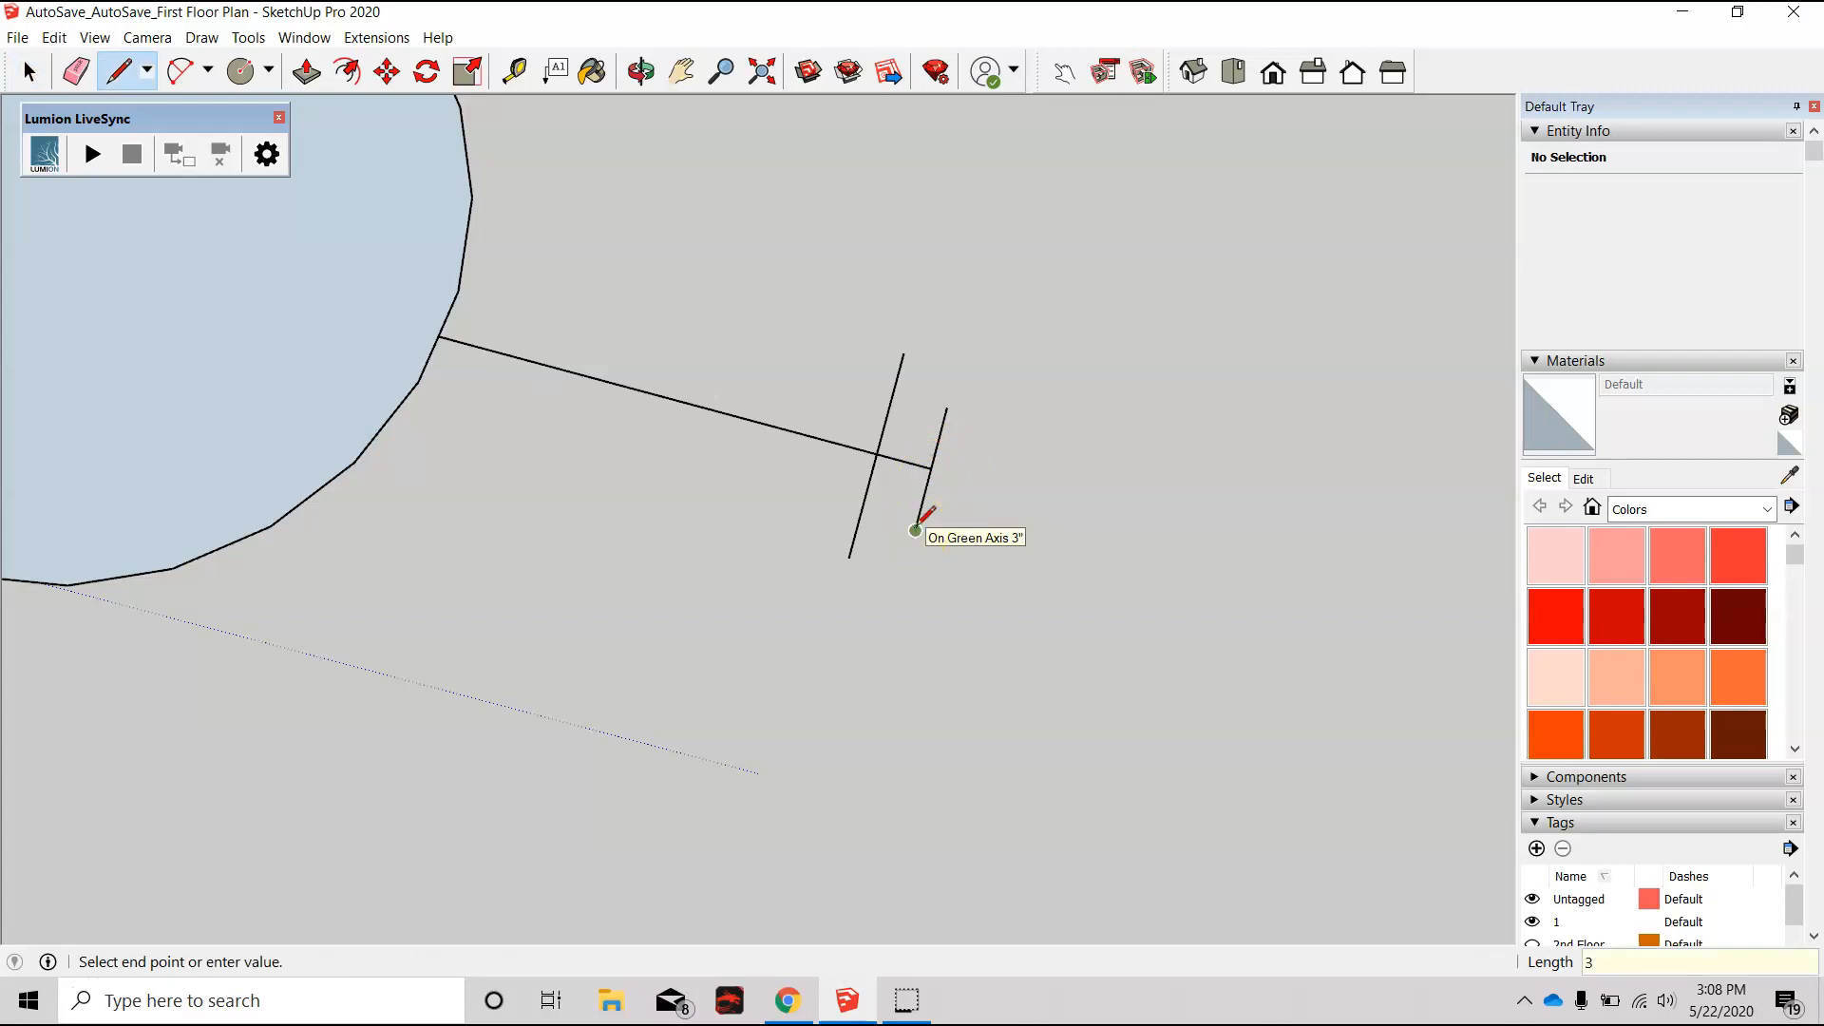
{"action": "left_click", "coordinate": [915, 530]}
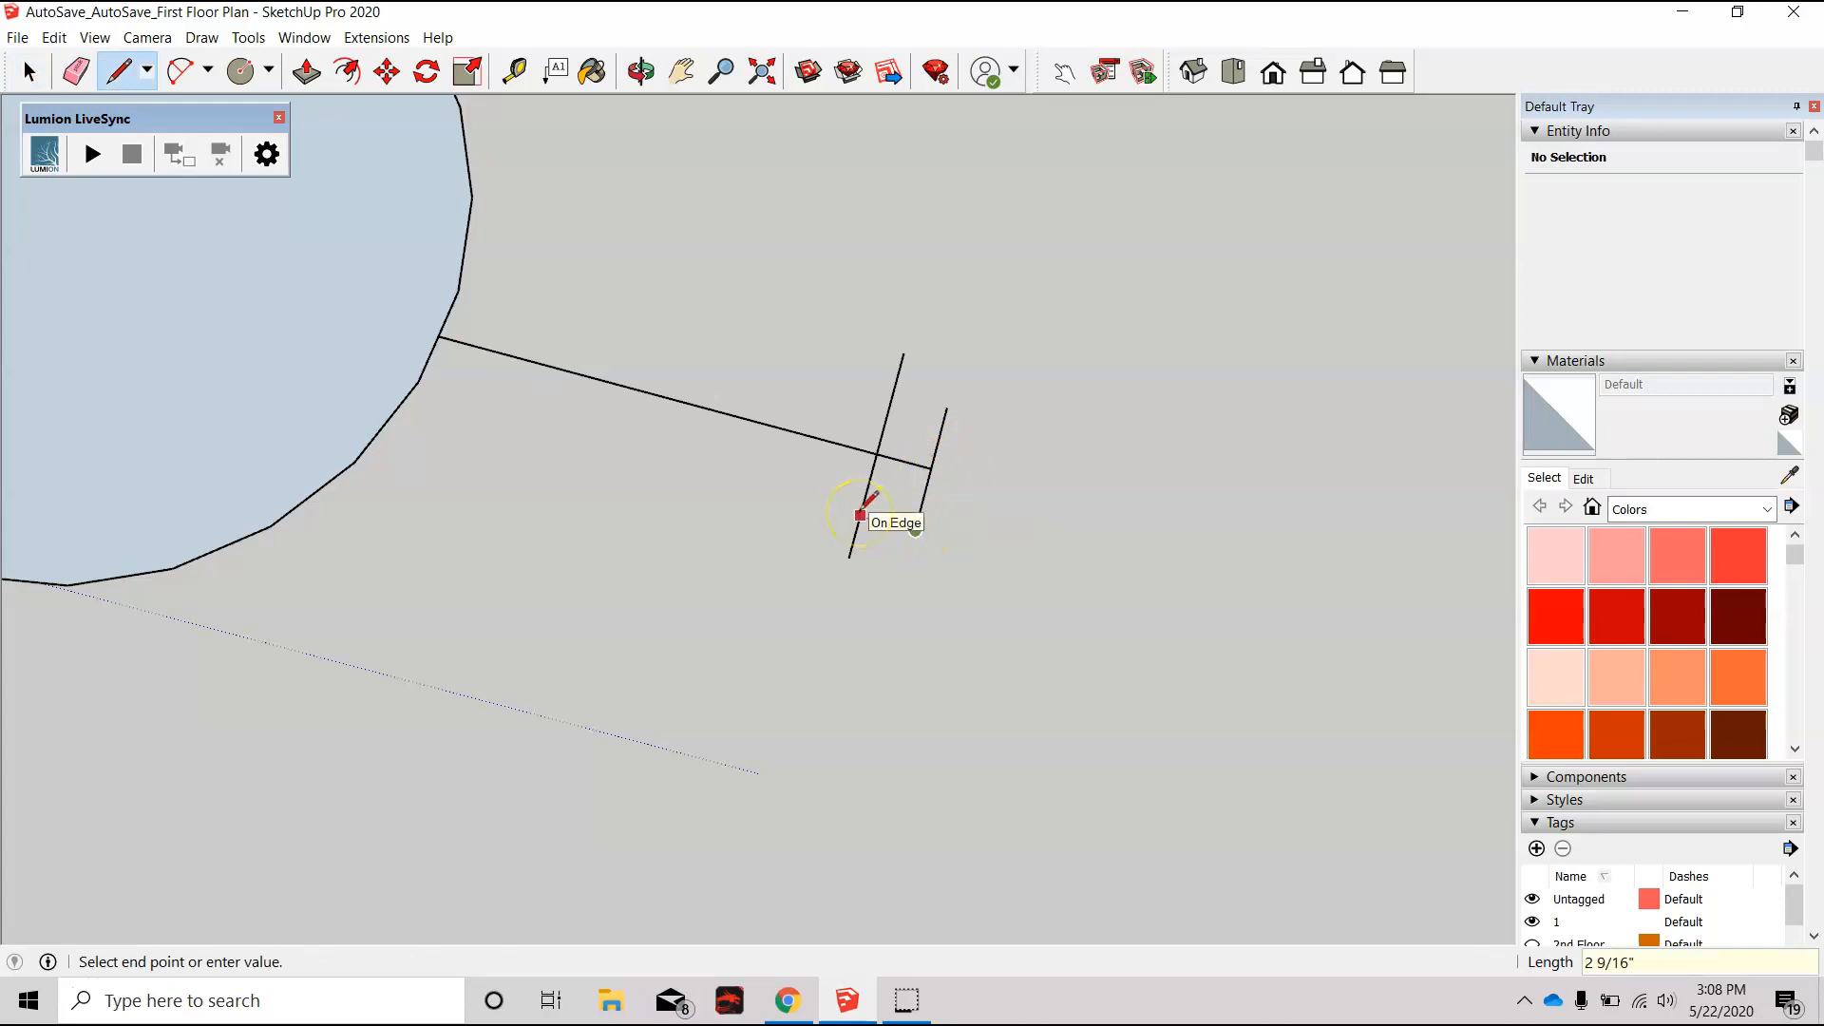
Step: Close a rectangle across the straight line by joining both ends of the outer perpendicular line to the 5-inch cross line
{"action": "left_click", "coordinate": [859, 514]}
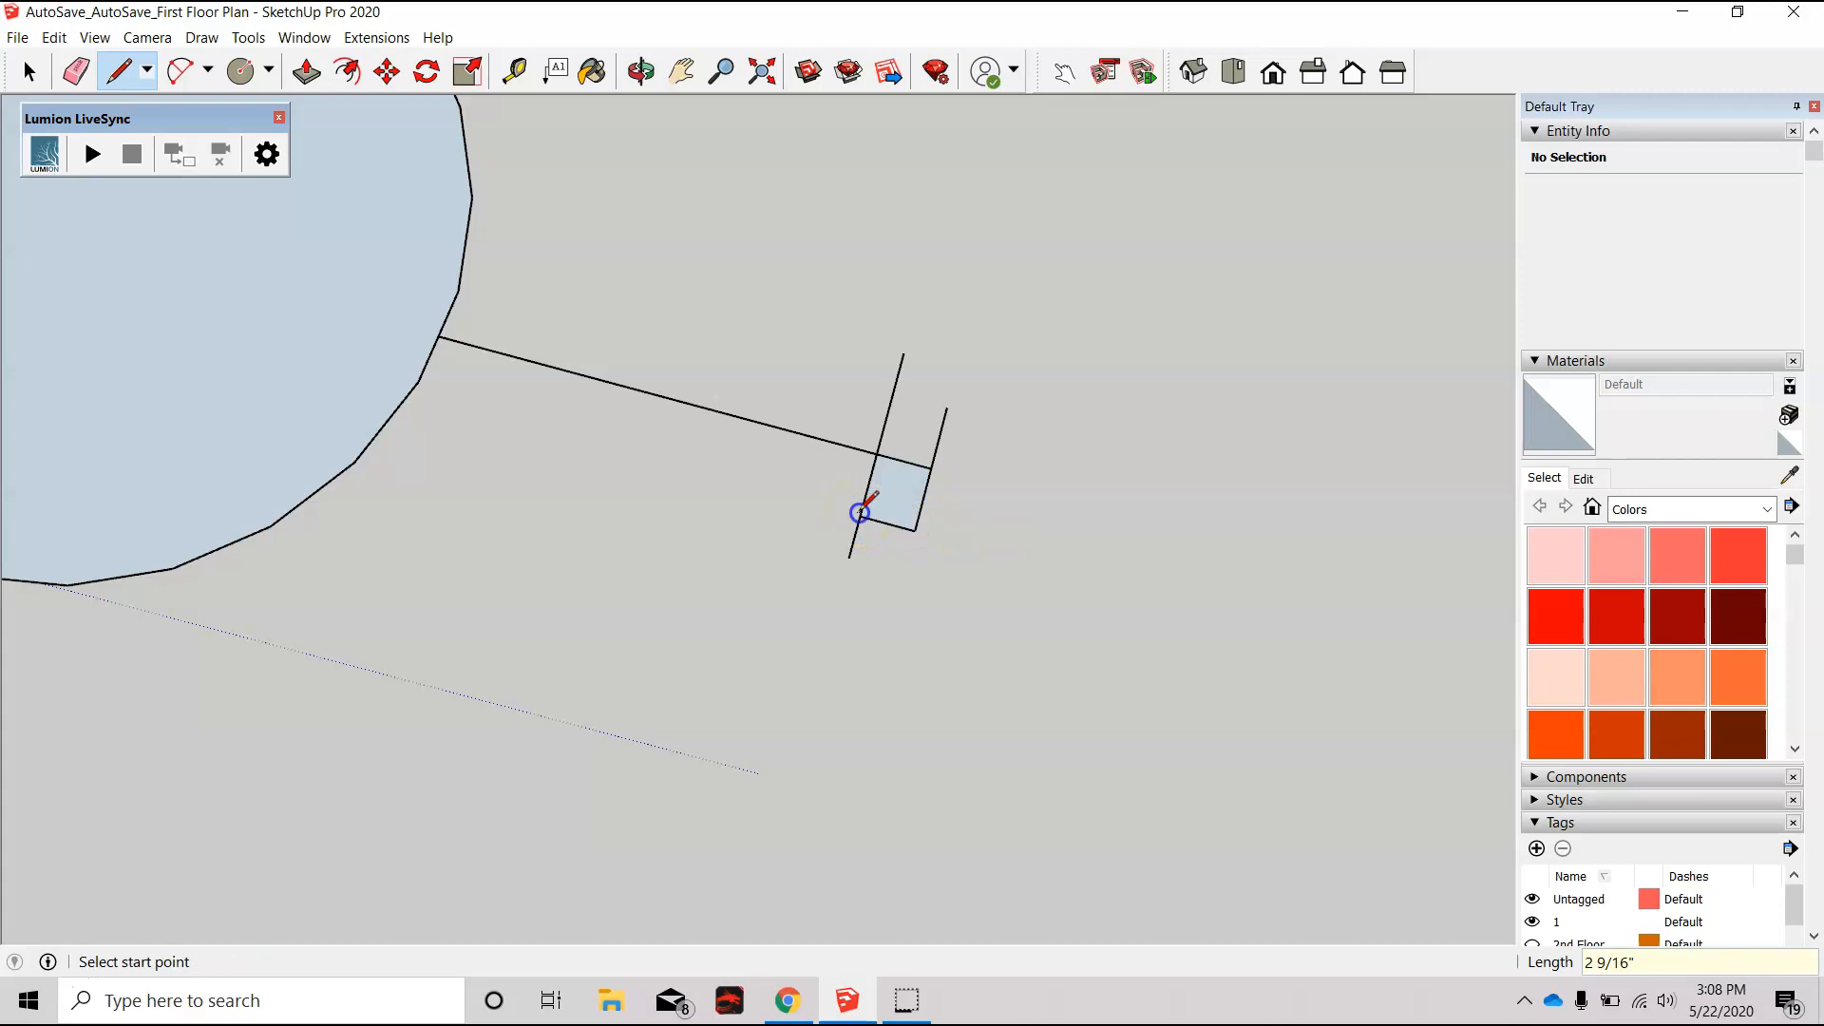
{"action": "left_click", "coordinate": [944, 410]}
{"action": "left_click", "coordinate": [890, 397]}
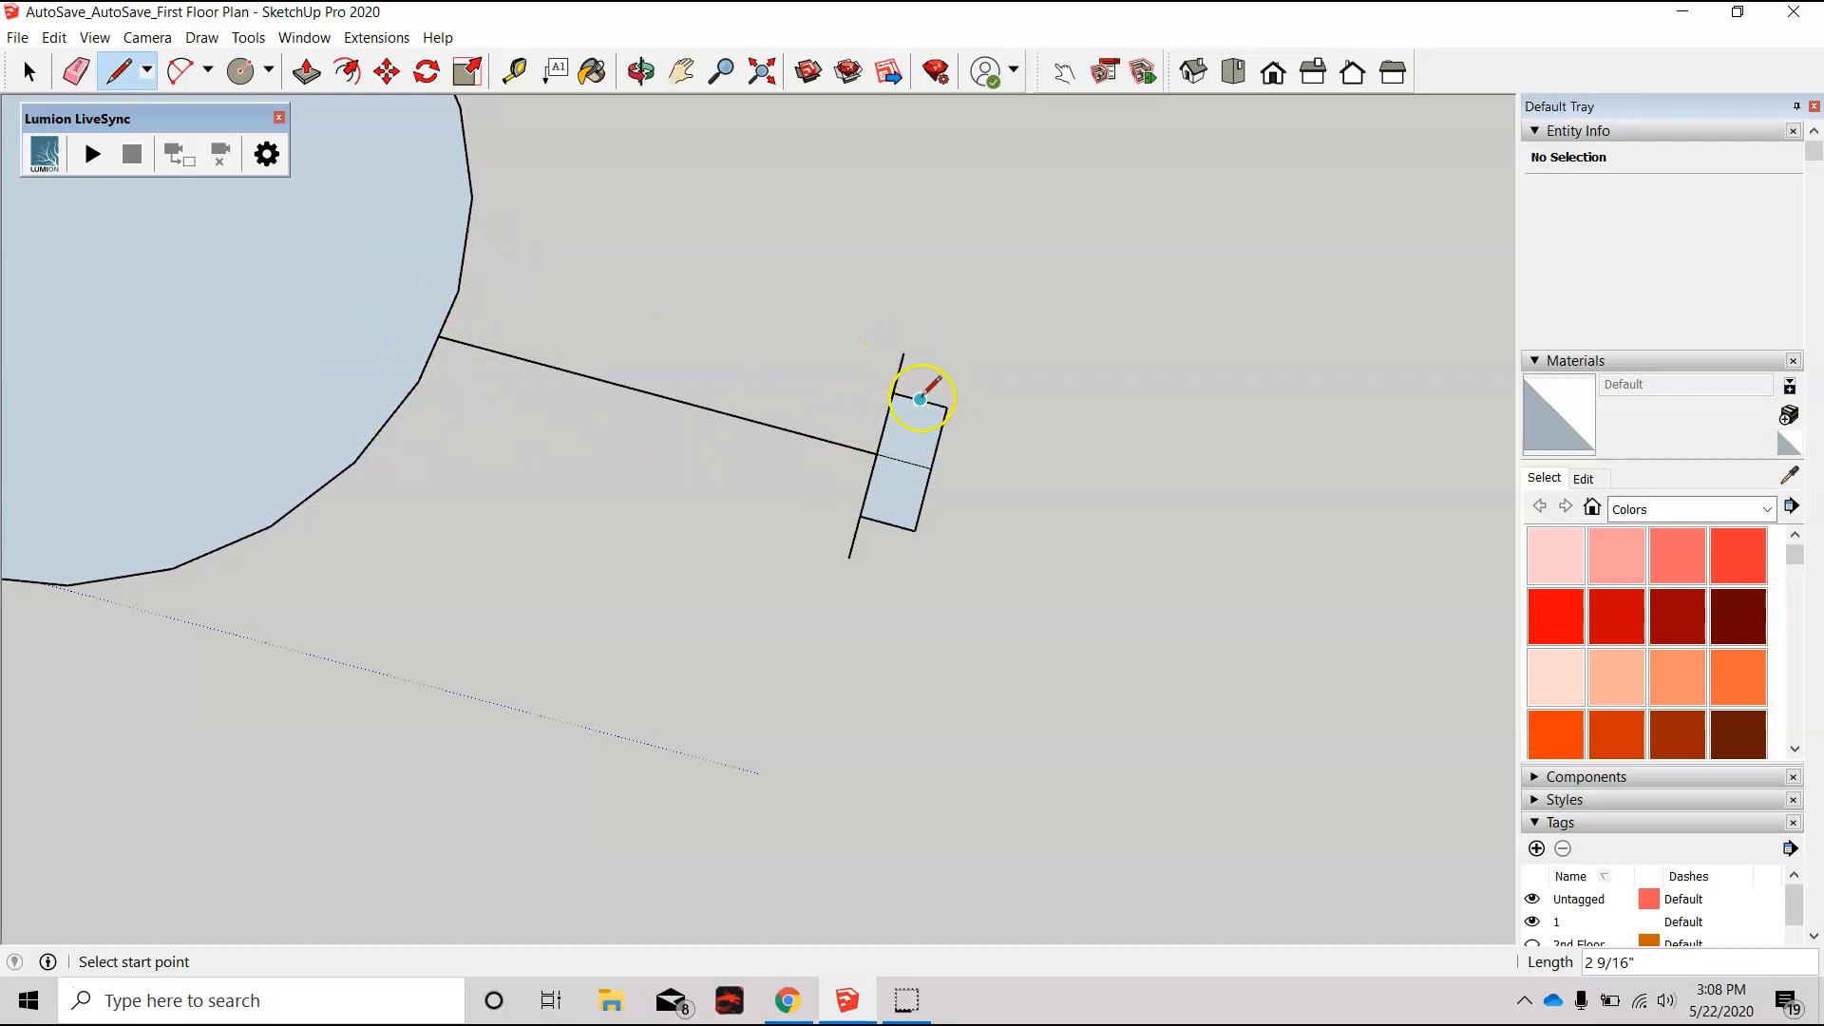
Step: Switch to the top view and draw a convex arc starting at the cross line's free end beyond the rectangle
{"action": "scroll", "coordinate": [908, 358], "scroll_direction": "up", "scroll_amount": 3}
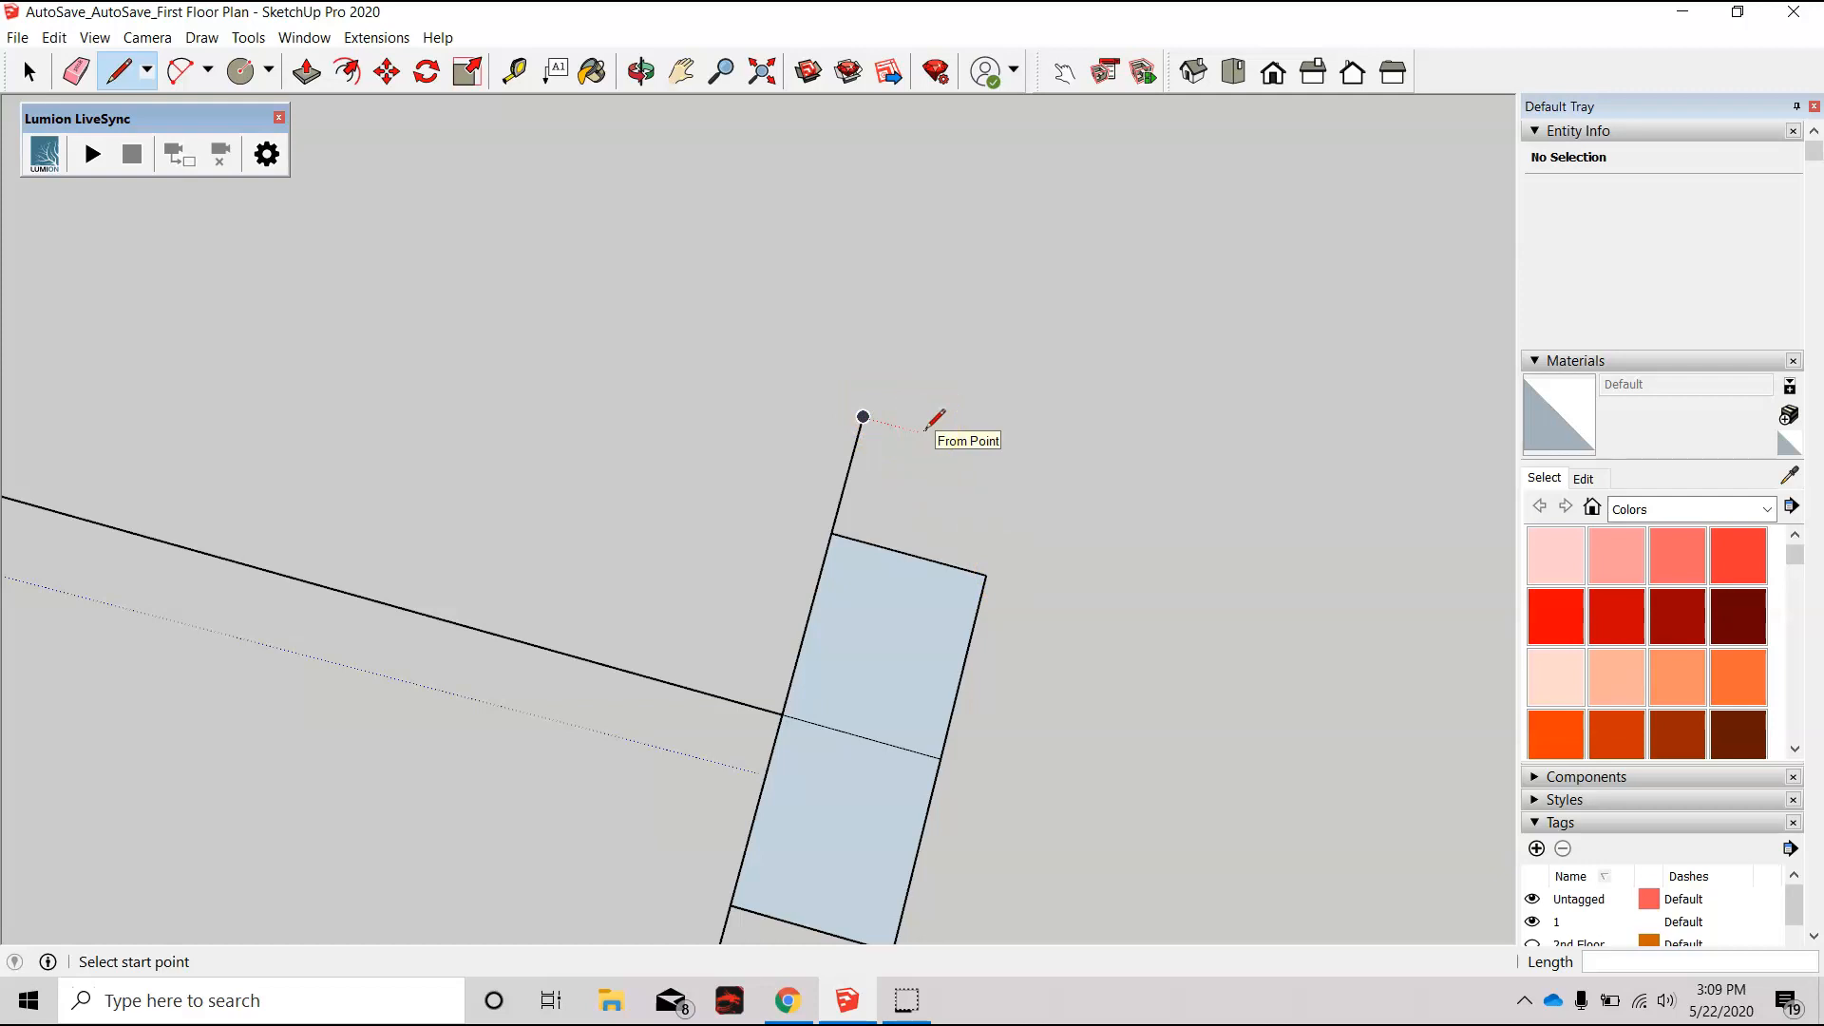
{"action": "scroll", "coordinate": [905, 433], "scroll_direction": "up", "scroll_amount": 4}
{"action": "scroll", "coordinate": [358, 293], "scroll_direction": "down", "scroll_amount": 3}
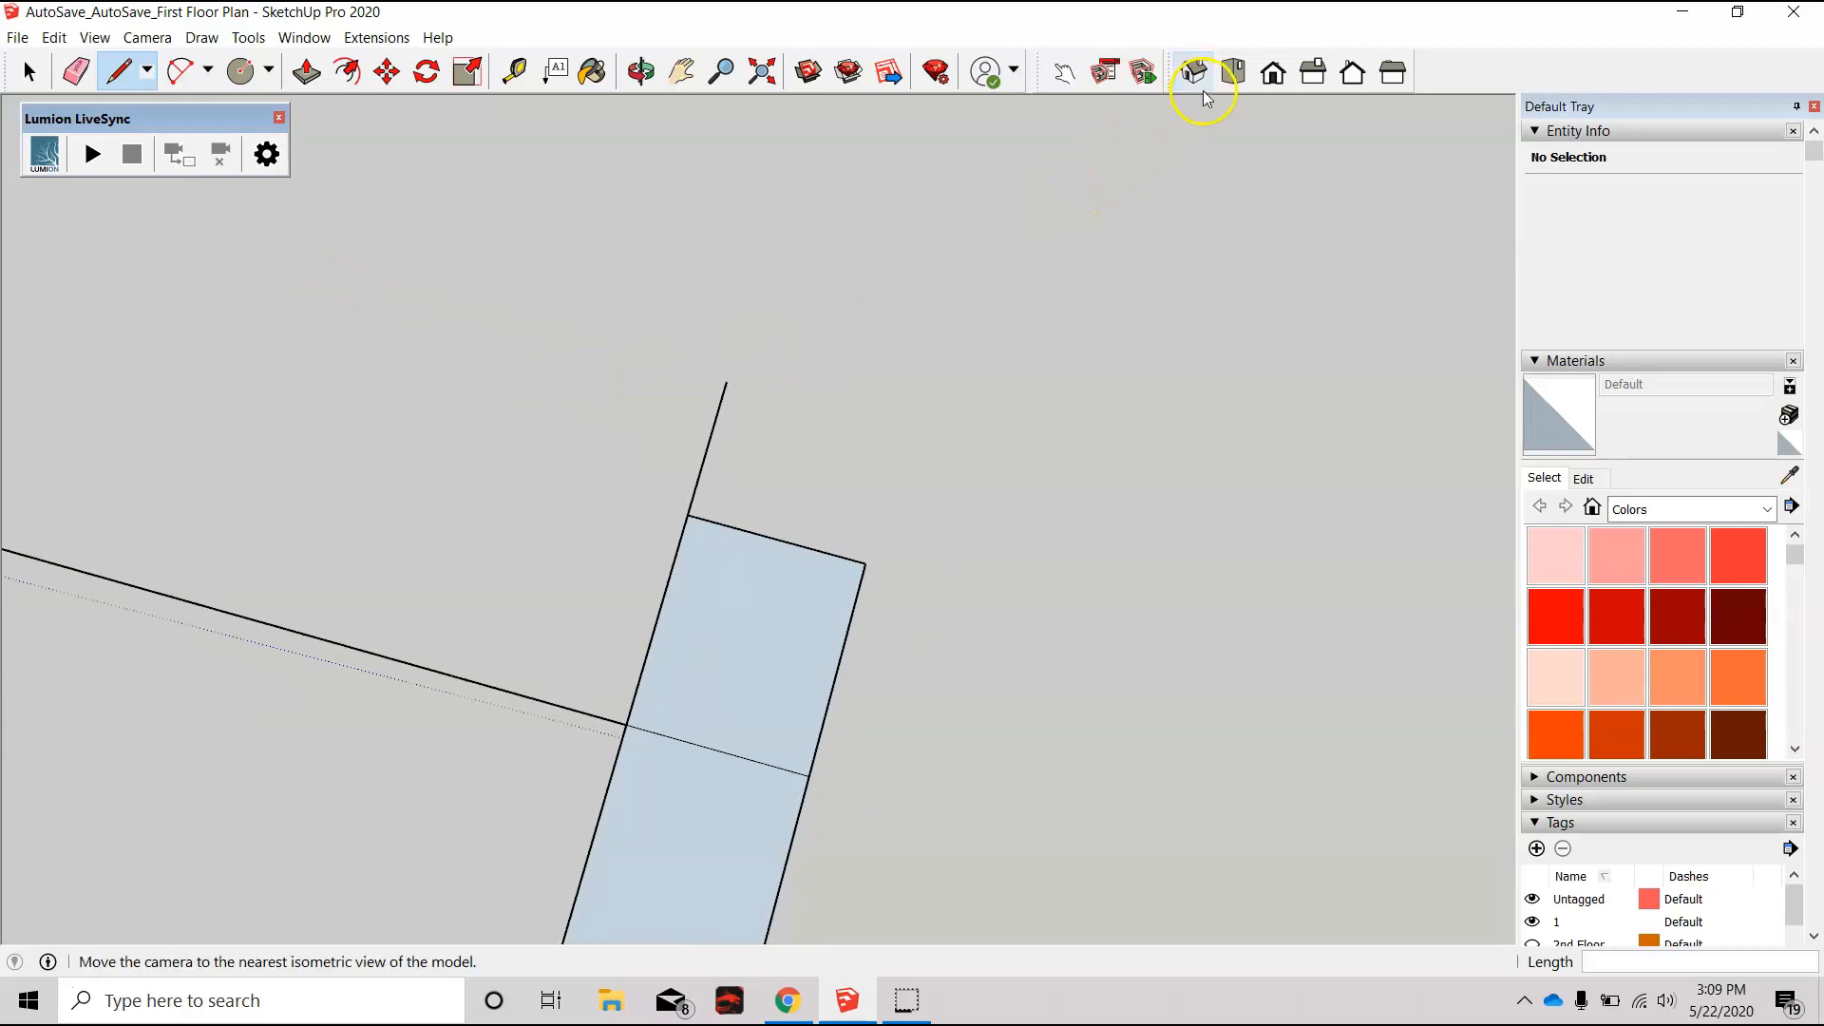
{"action": "left_click", "coordinate": [1233, 71]}
{"action": "key", "text": "a"}
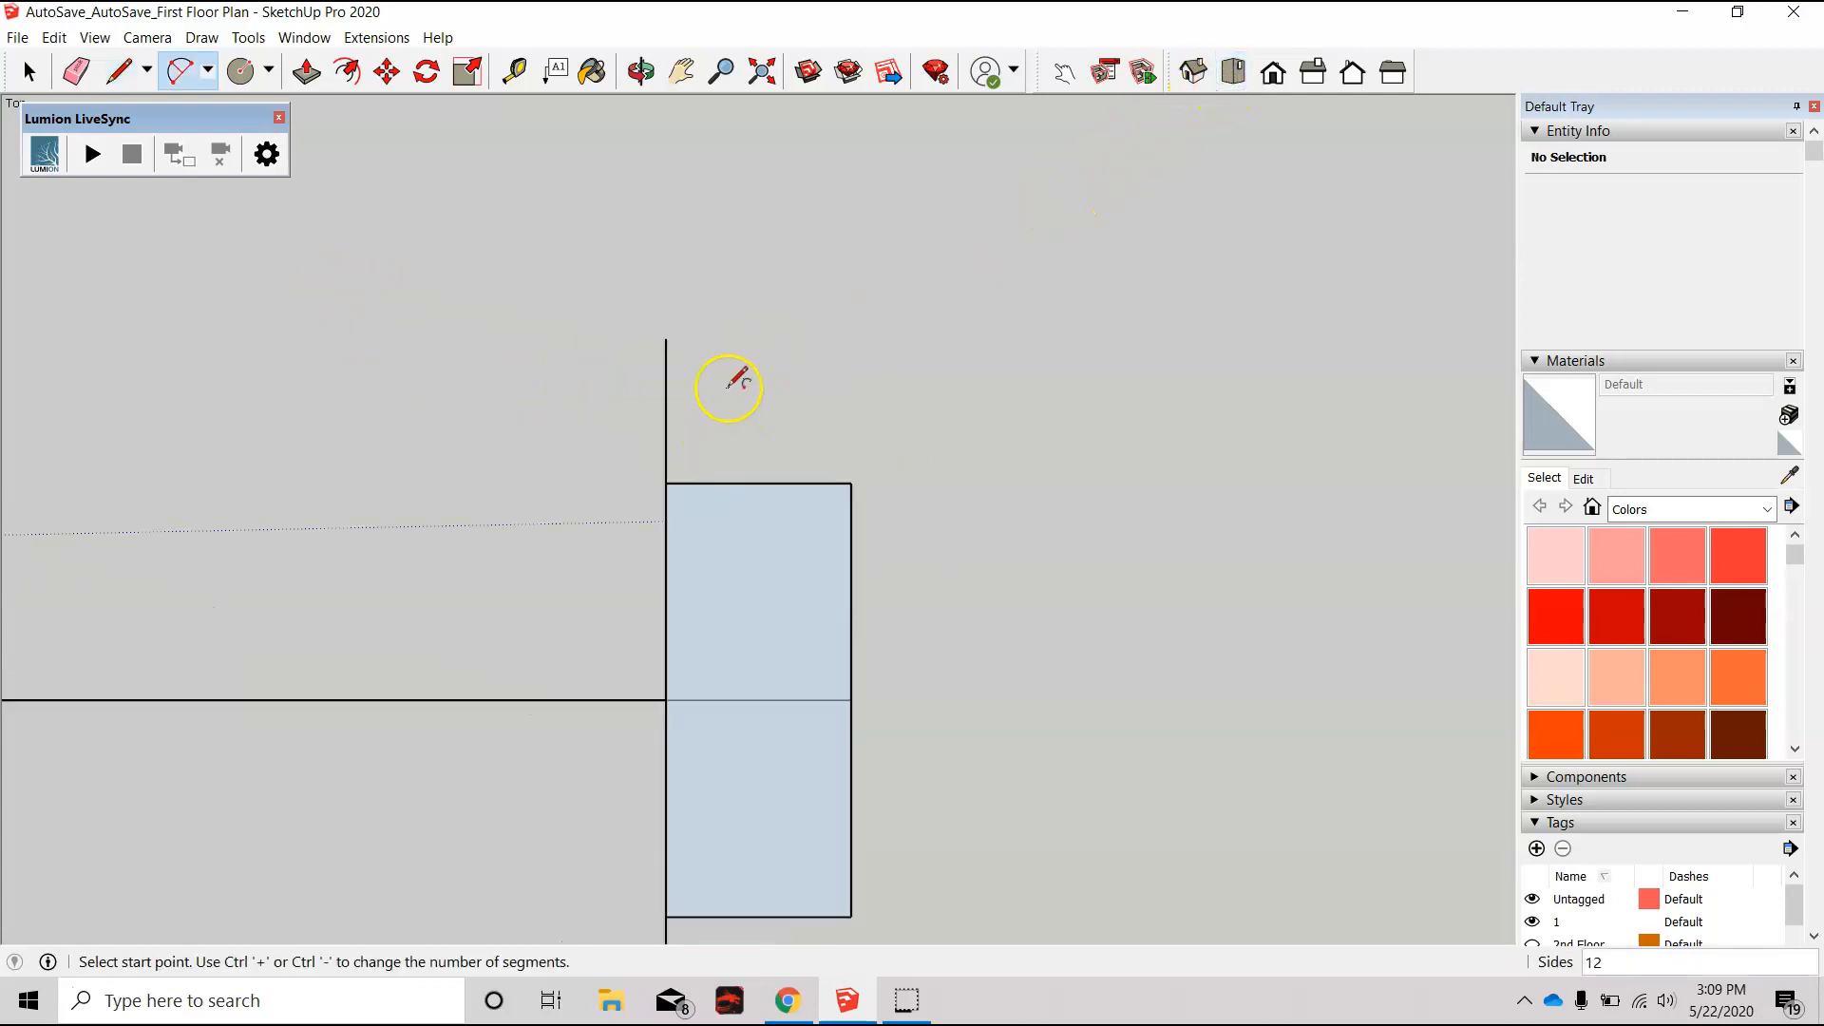
{"action": "scroll", "coordinate": [671, 376], "scroll_direction": "up", "scroll_amount": 2}
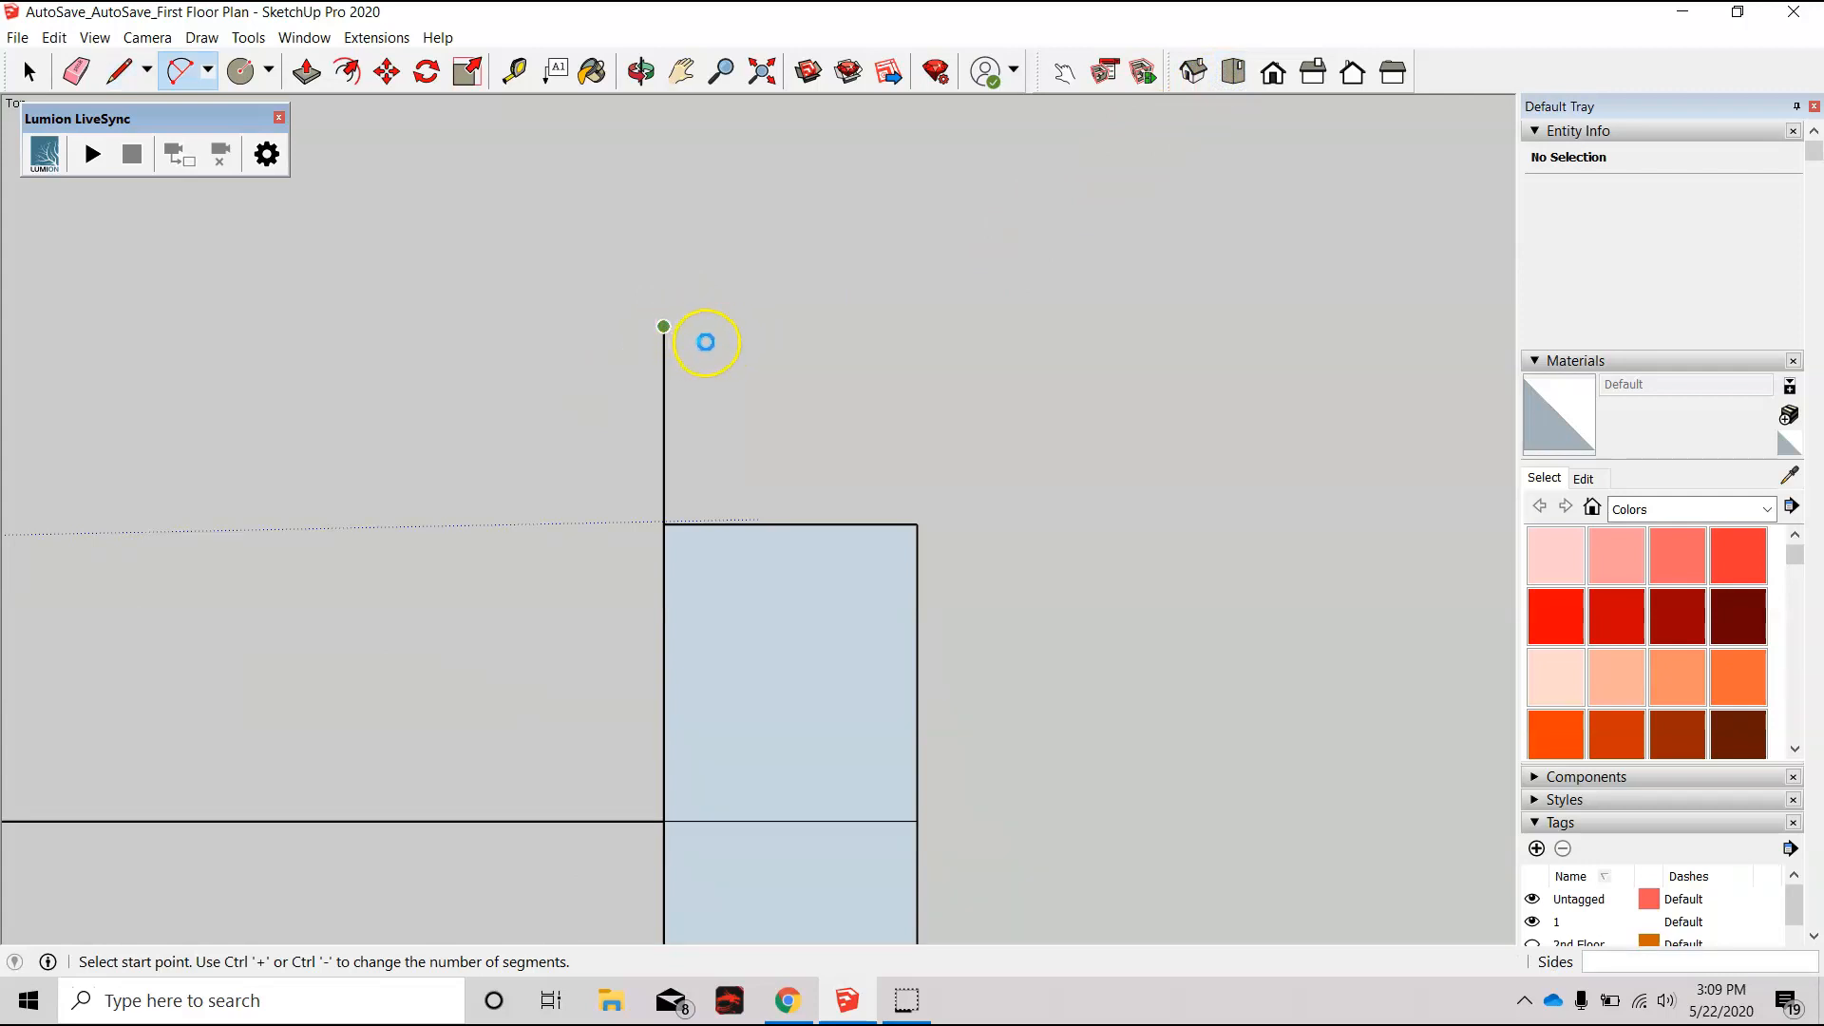
{"action": "left_click", "coordinate": [664, 326]}
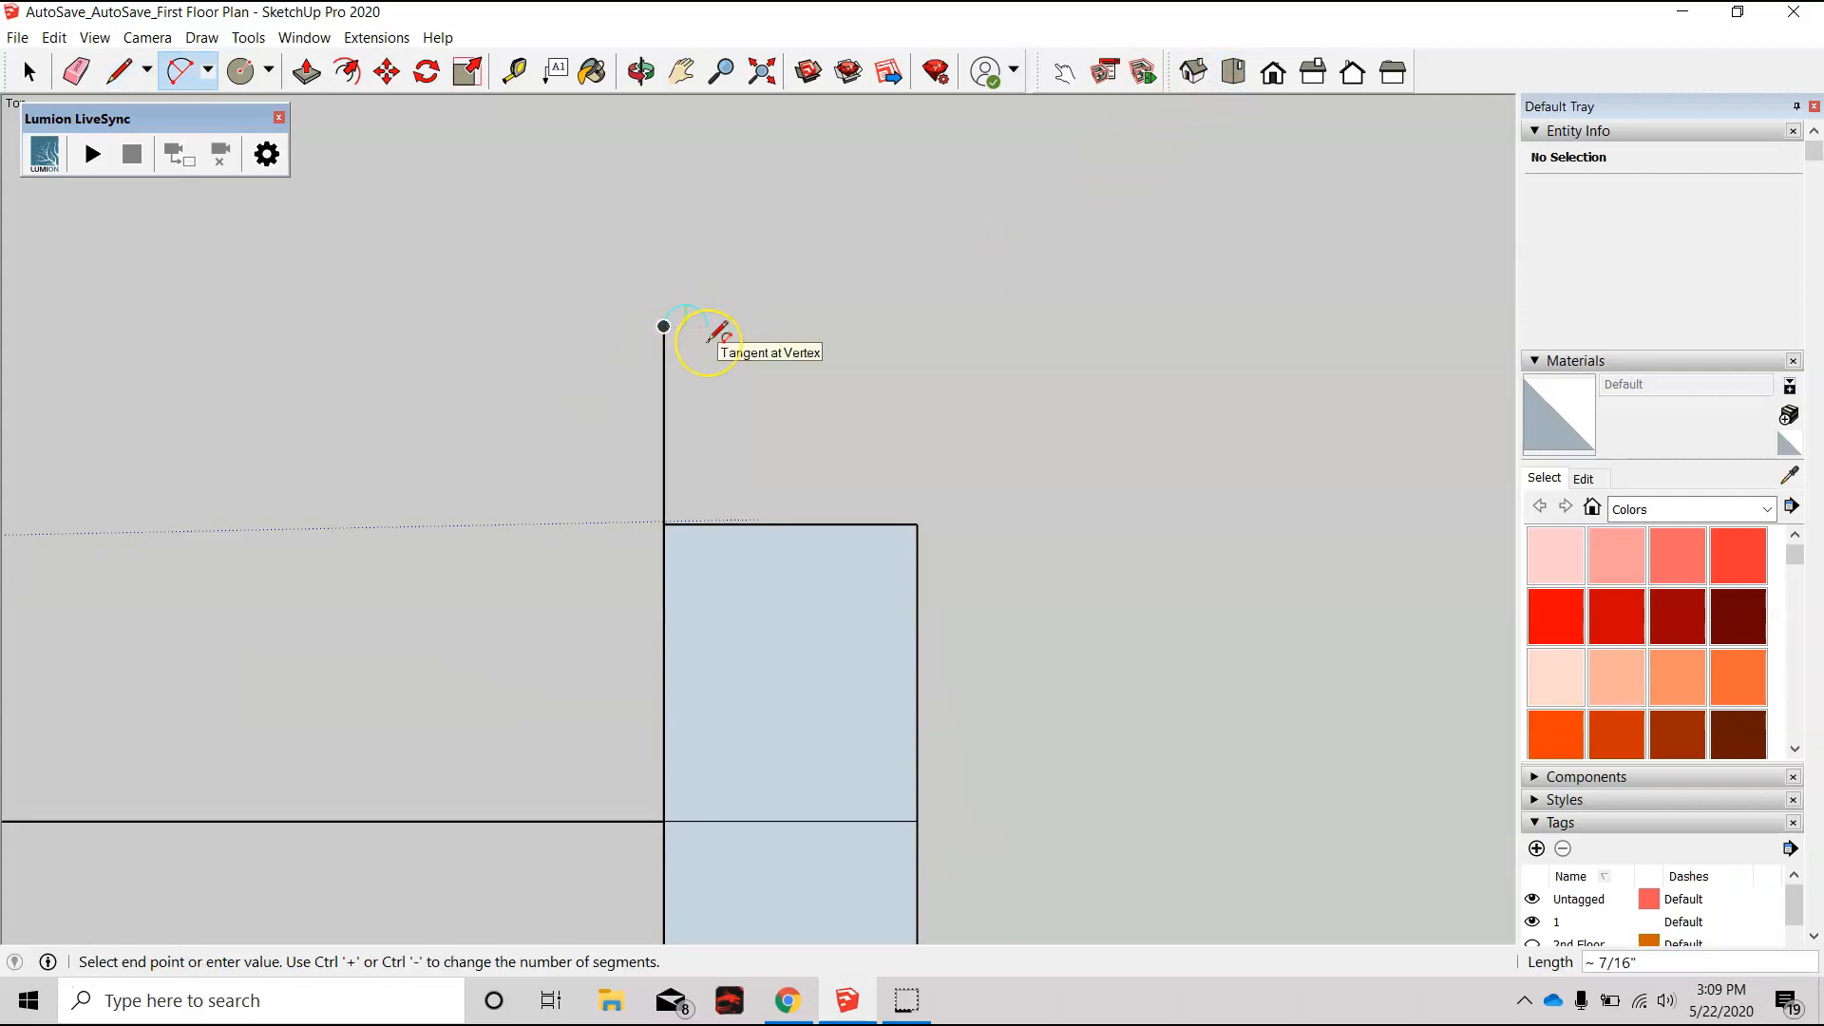
{"action": "scroll", "coordinate": [727, 368], "scroll_direction": "up", "scroll_amount": 2}
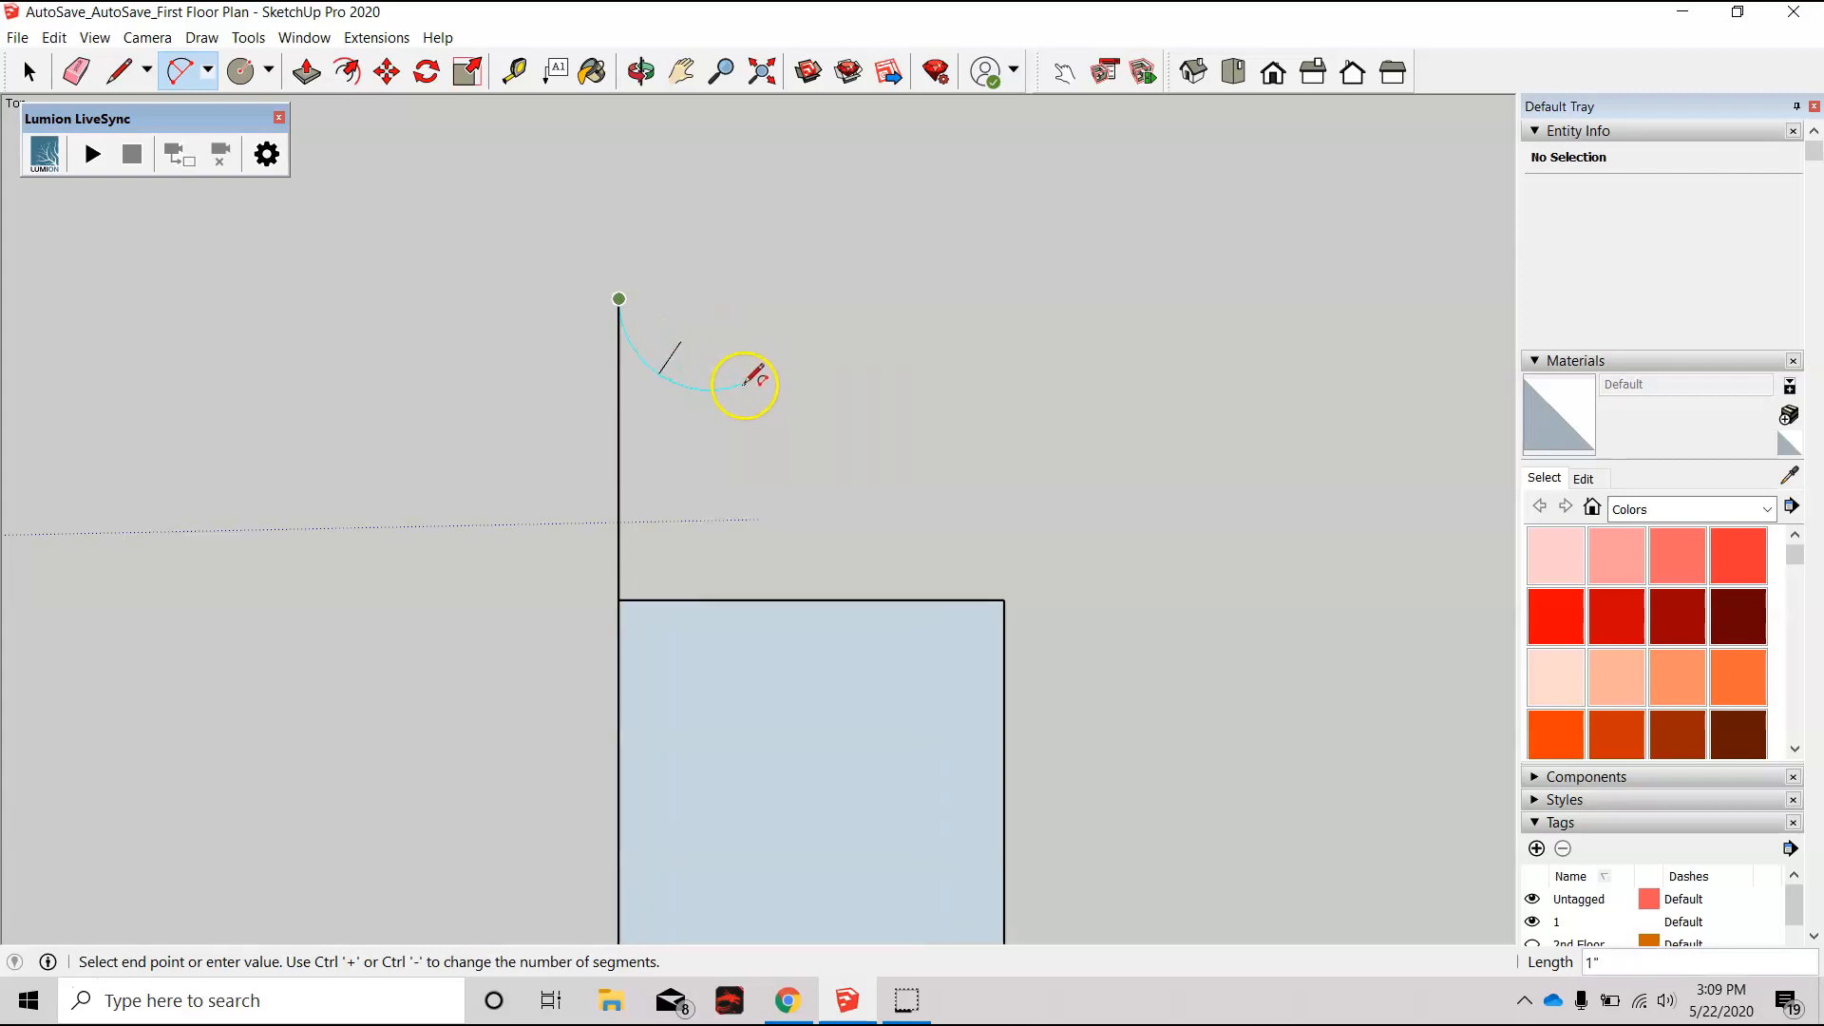
{"action": "left_click", "coordinate": [719, 365]}
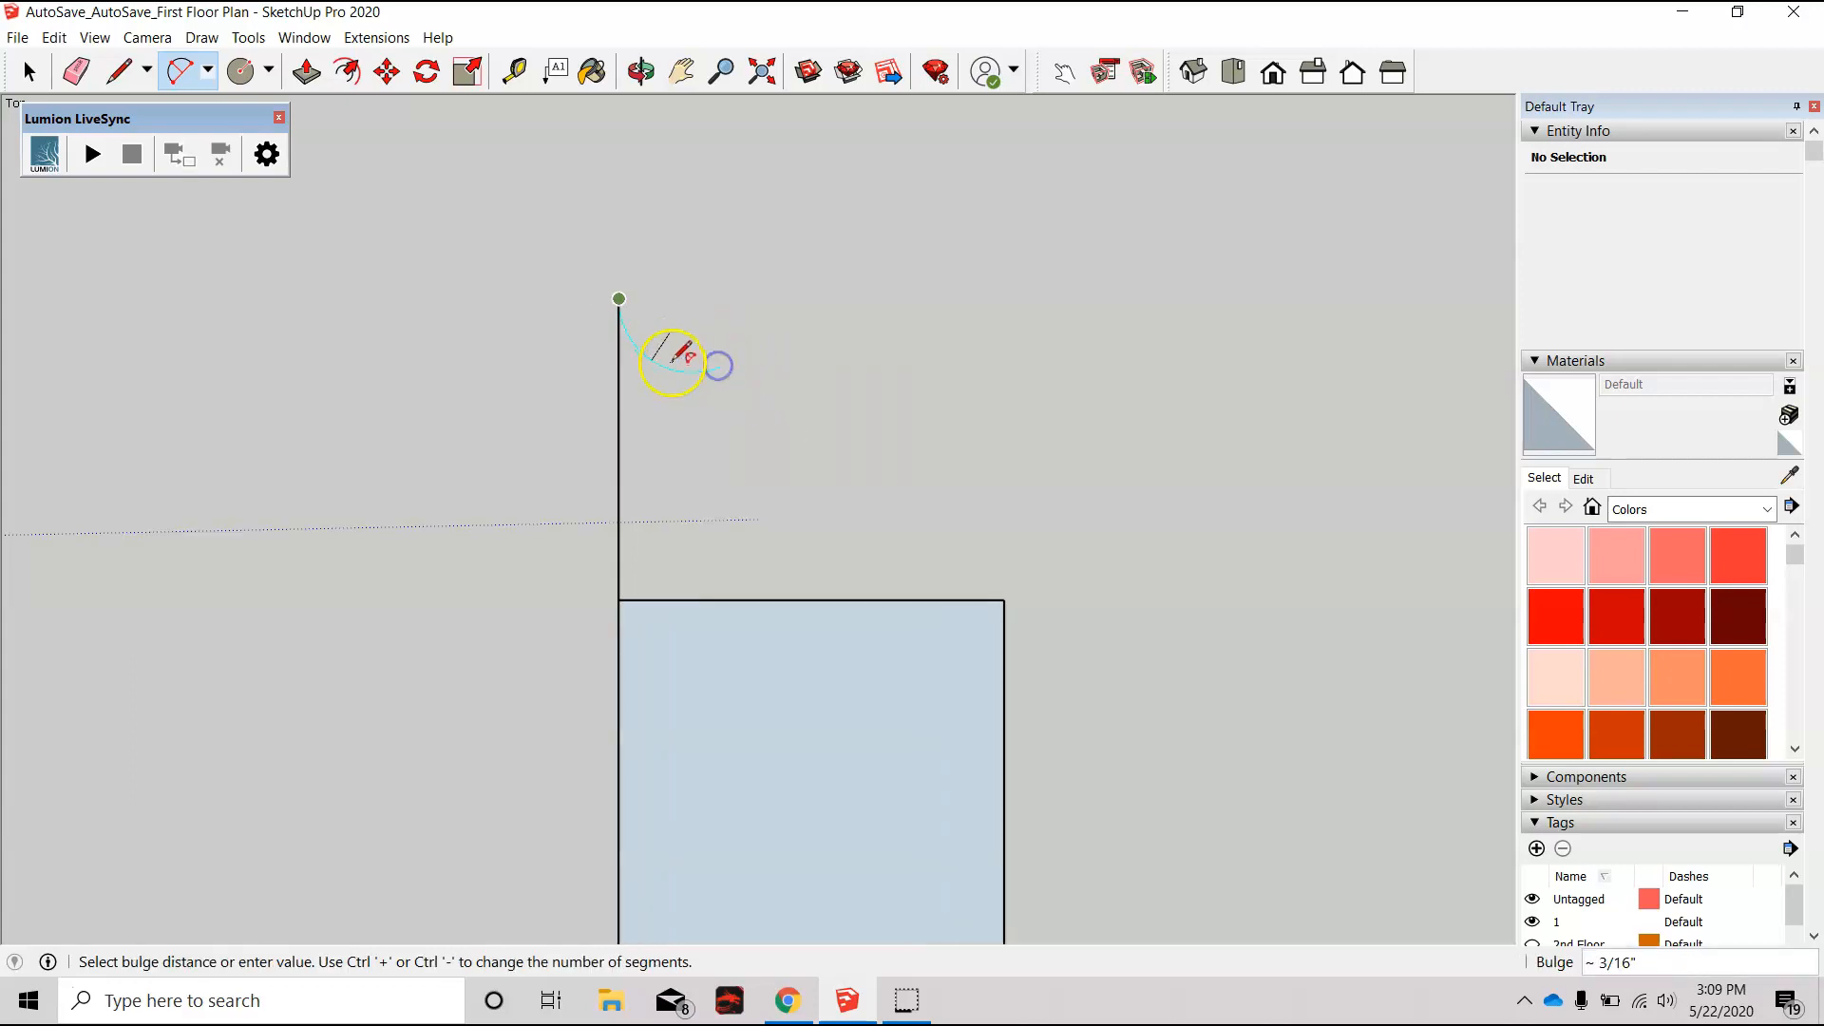
{"action": "left_click", "coordinate": [697, 319]}
Step: Continue the moulding profile with a small concave arc off the first curve, followed by a convex arc about 7/8 inch long
{"action": "left_click", "coordinate": [722, 339]}
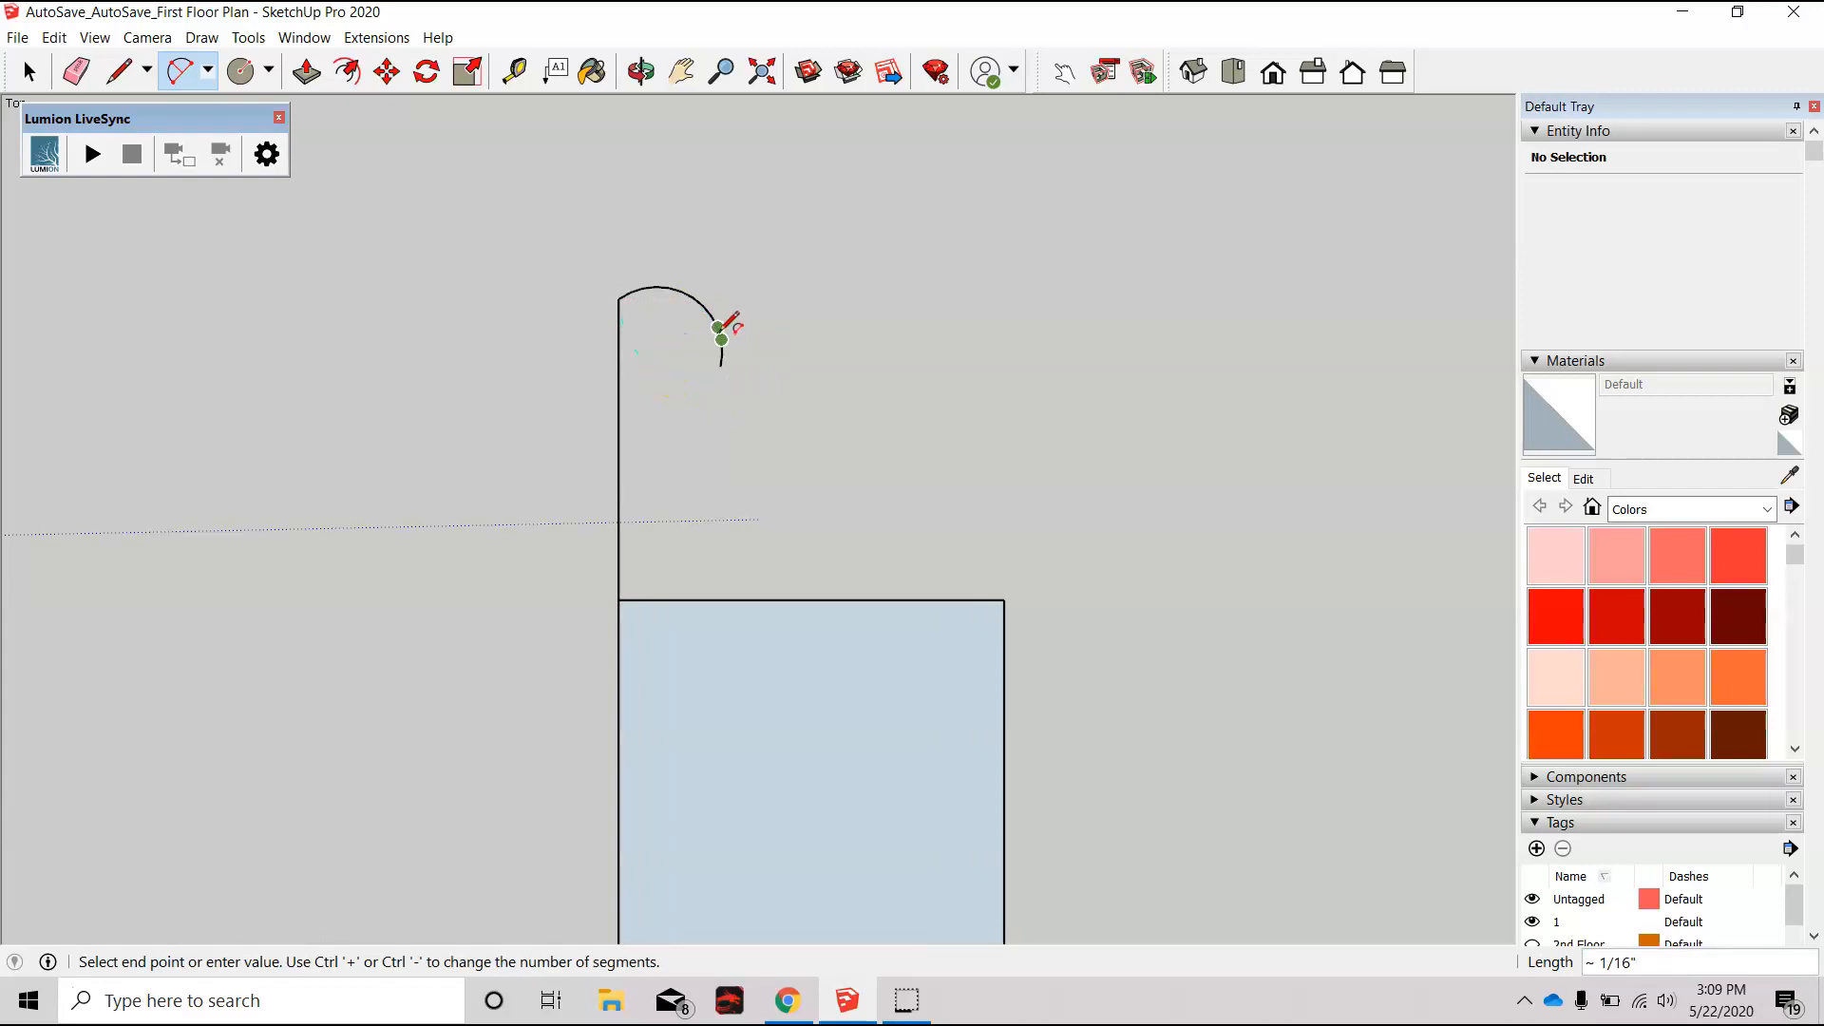
{"action": "left_click", "coordinate": [780, 369]}
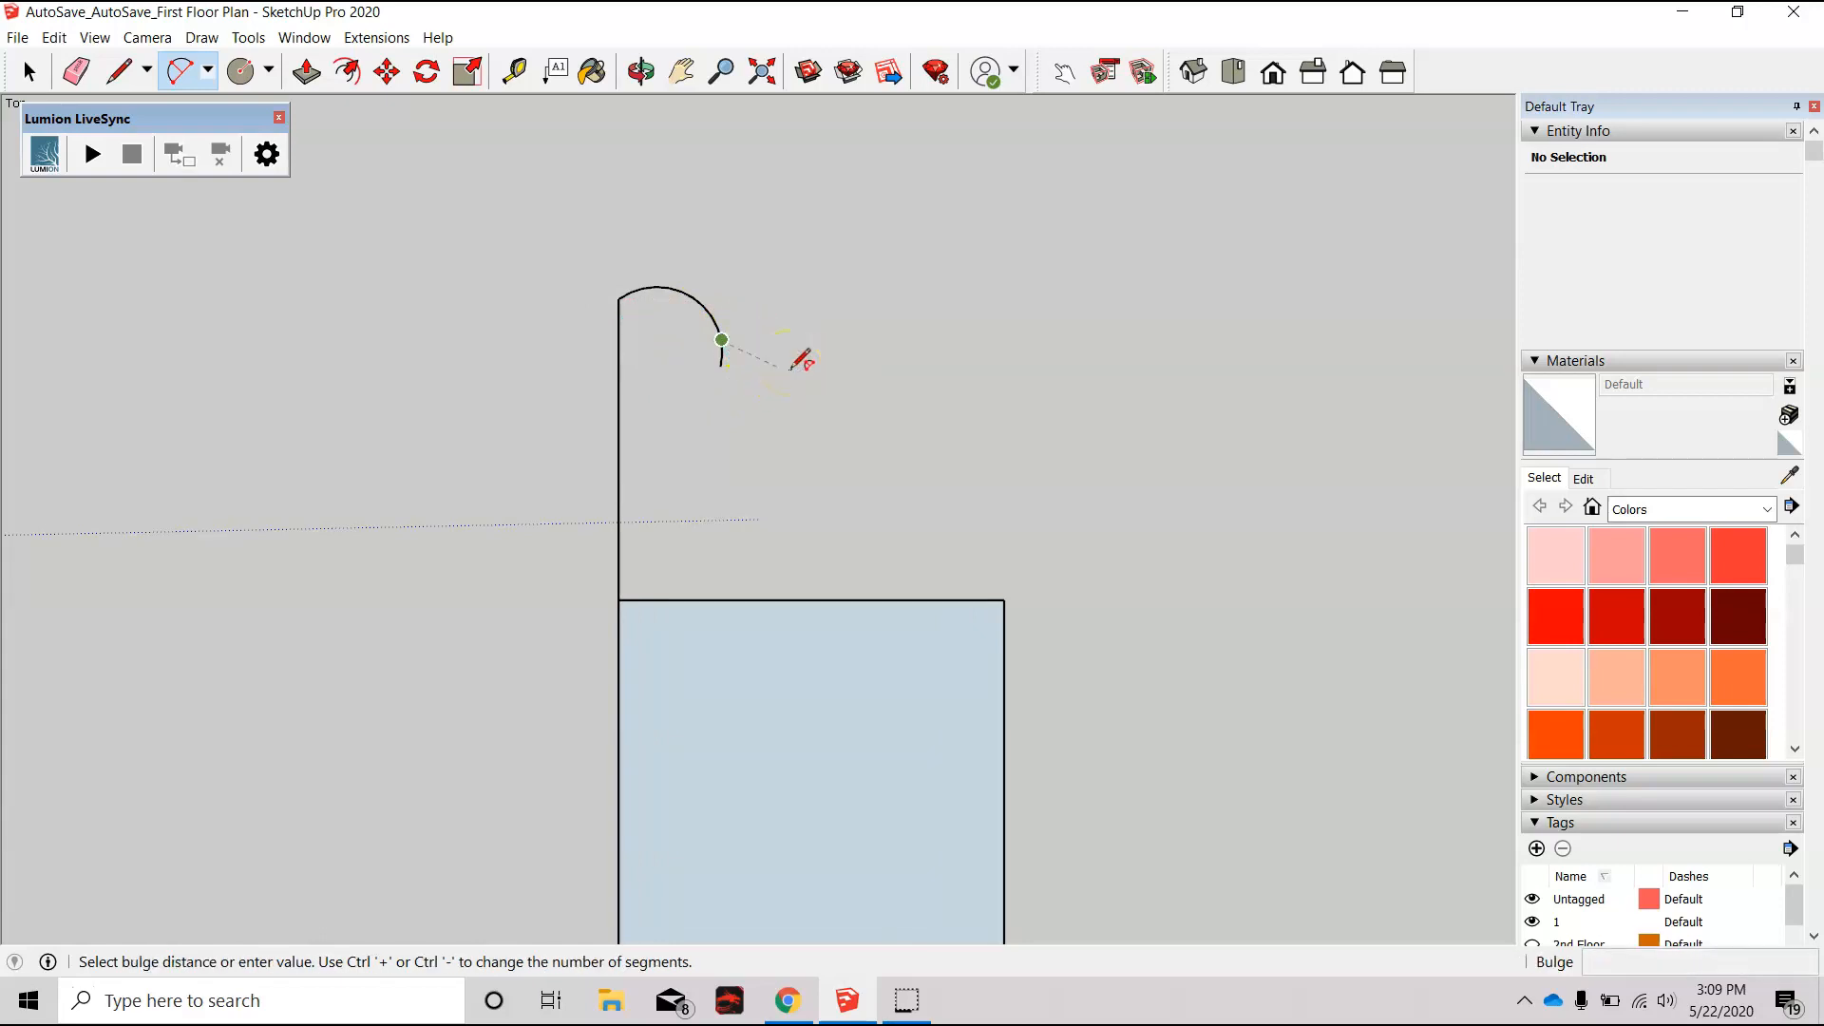
{"action": "left_click_drag", "start_coordinate": [780, 367], "coordinate": [880, 427]}
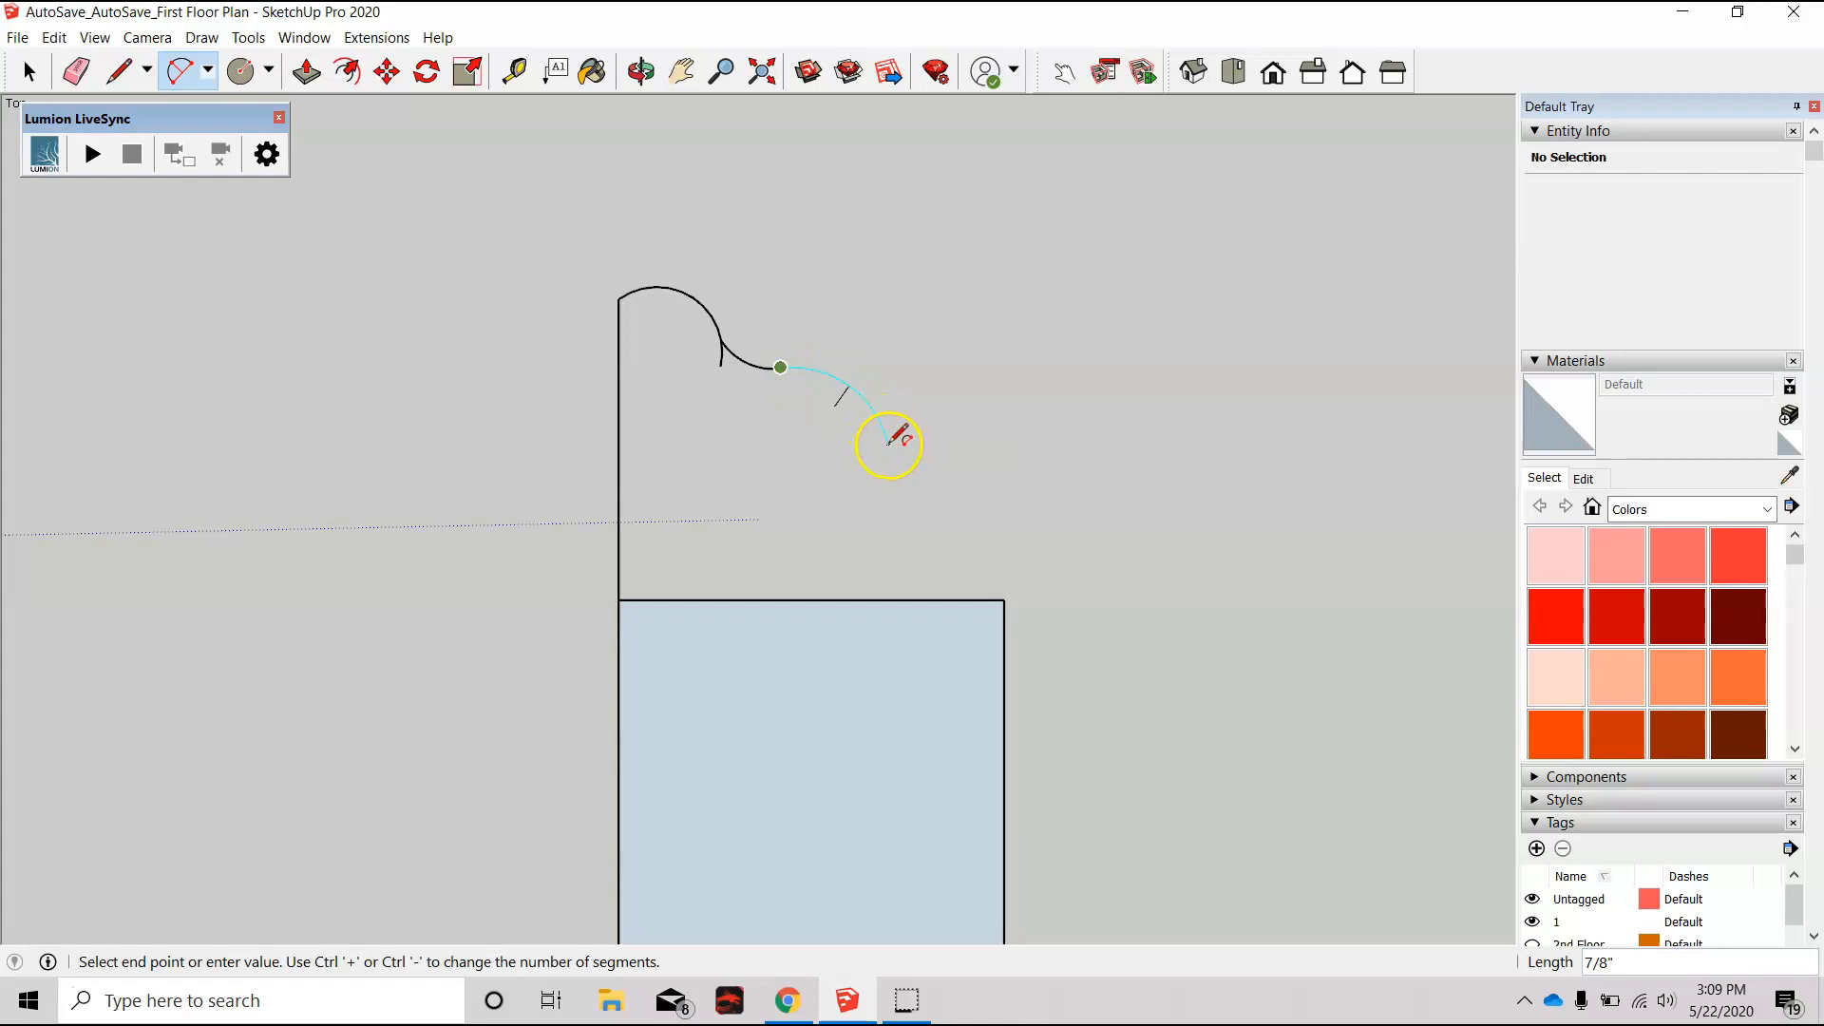
{"action": "left_click_drag", "start_coordinate": [888, 451], "coordinate": [888, 452]}
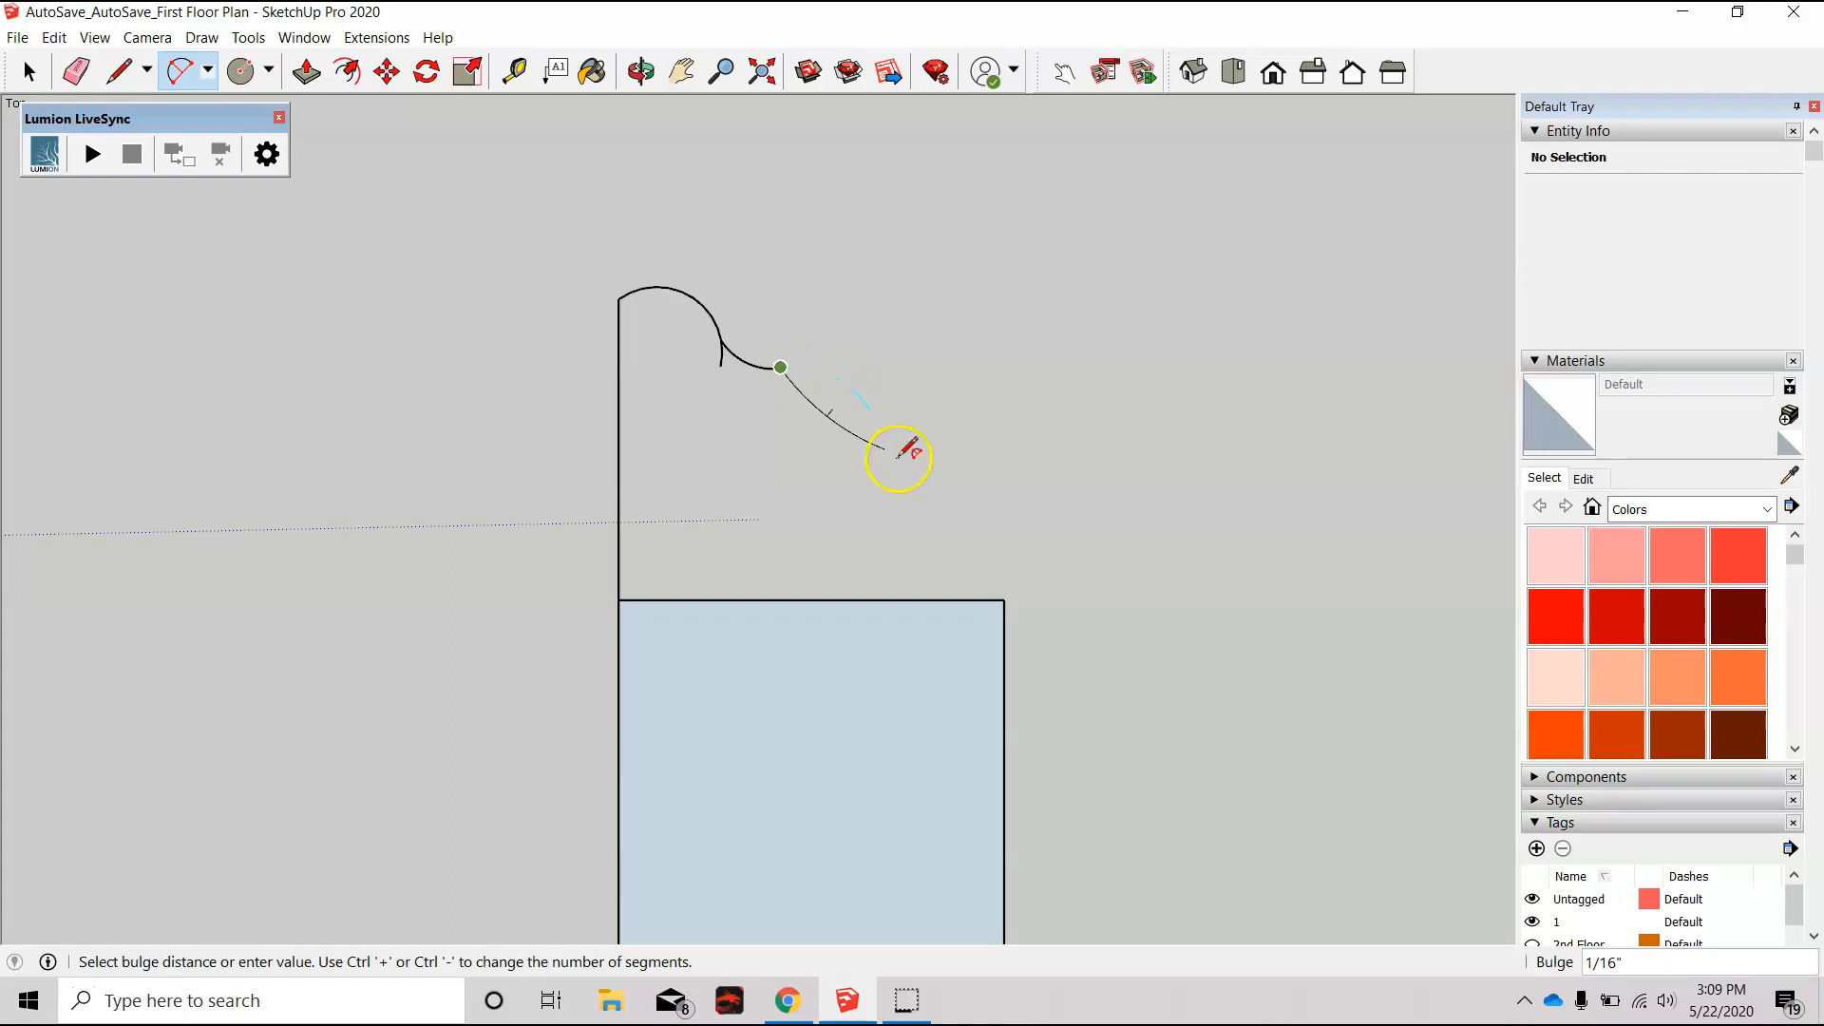
{"action": "left_click", "coordinate": [897, 424]}
Step: Extend the moulding profile with a small concave arc and a convex arc bulging about 1/8 inch towards the rectangle's outer corner
{"action": "left_click_drag", "start_coordinate": [886, 448], "coordinate": [944, 481]}
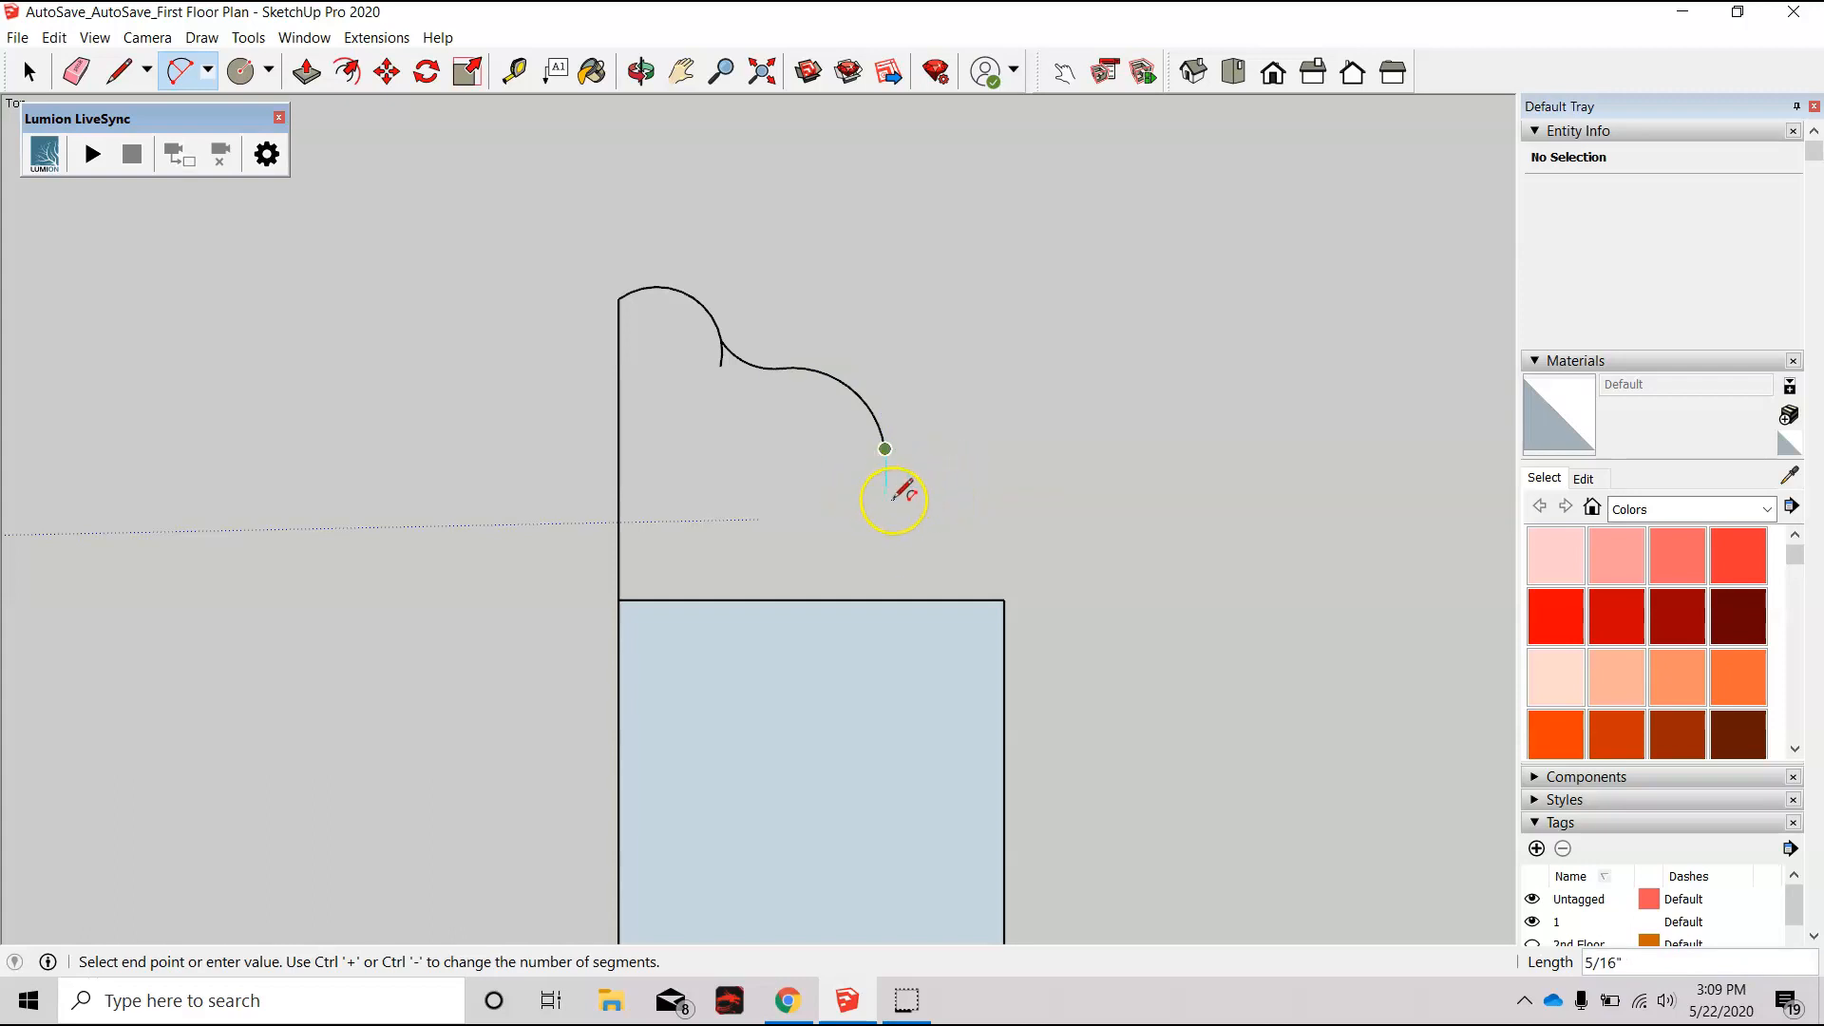
{"action": "left_click_drag", "start_coordinate": [920, 488], "coordinate": [903, 486]}
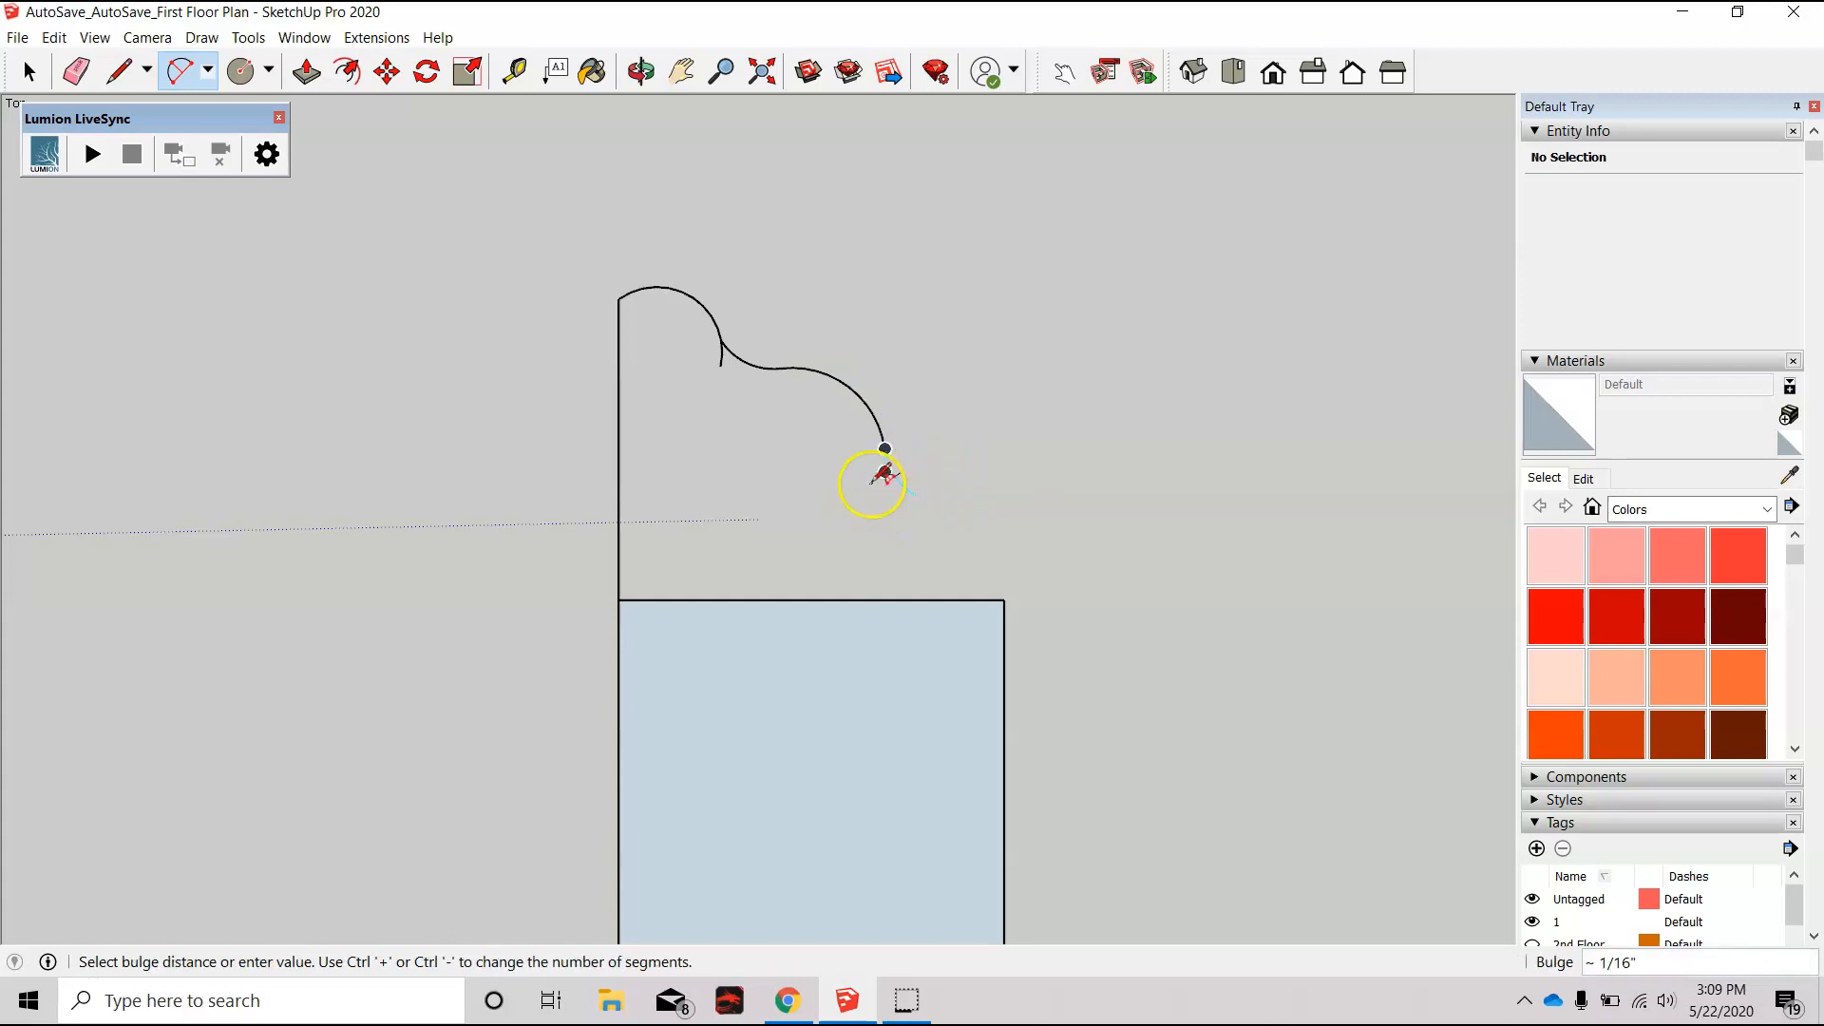
{"action": "scroll", "coordinate": [874, 487], "scroll_direction": "up", "scroll_amount": 4}
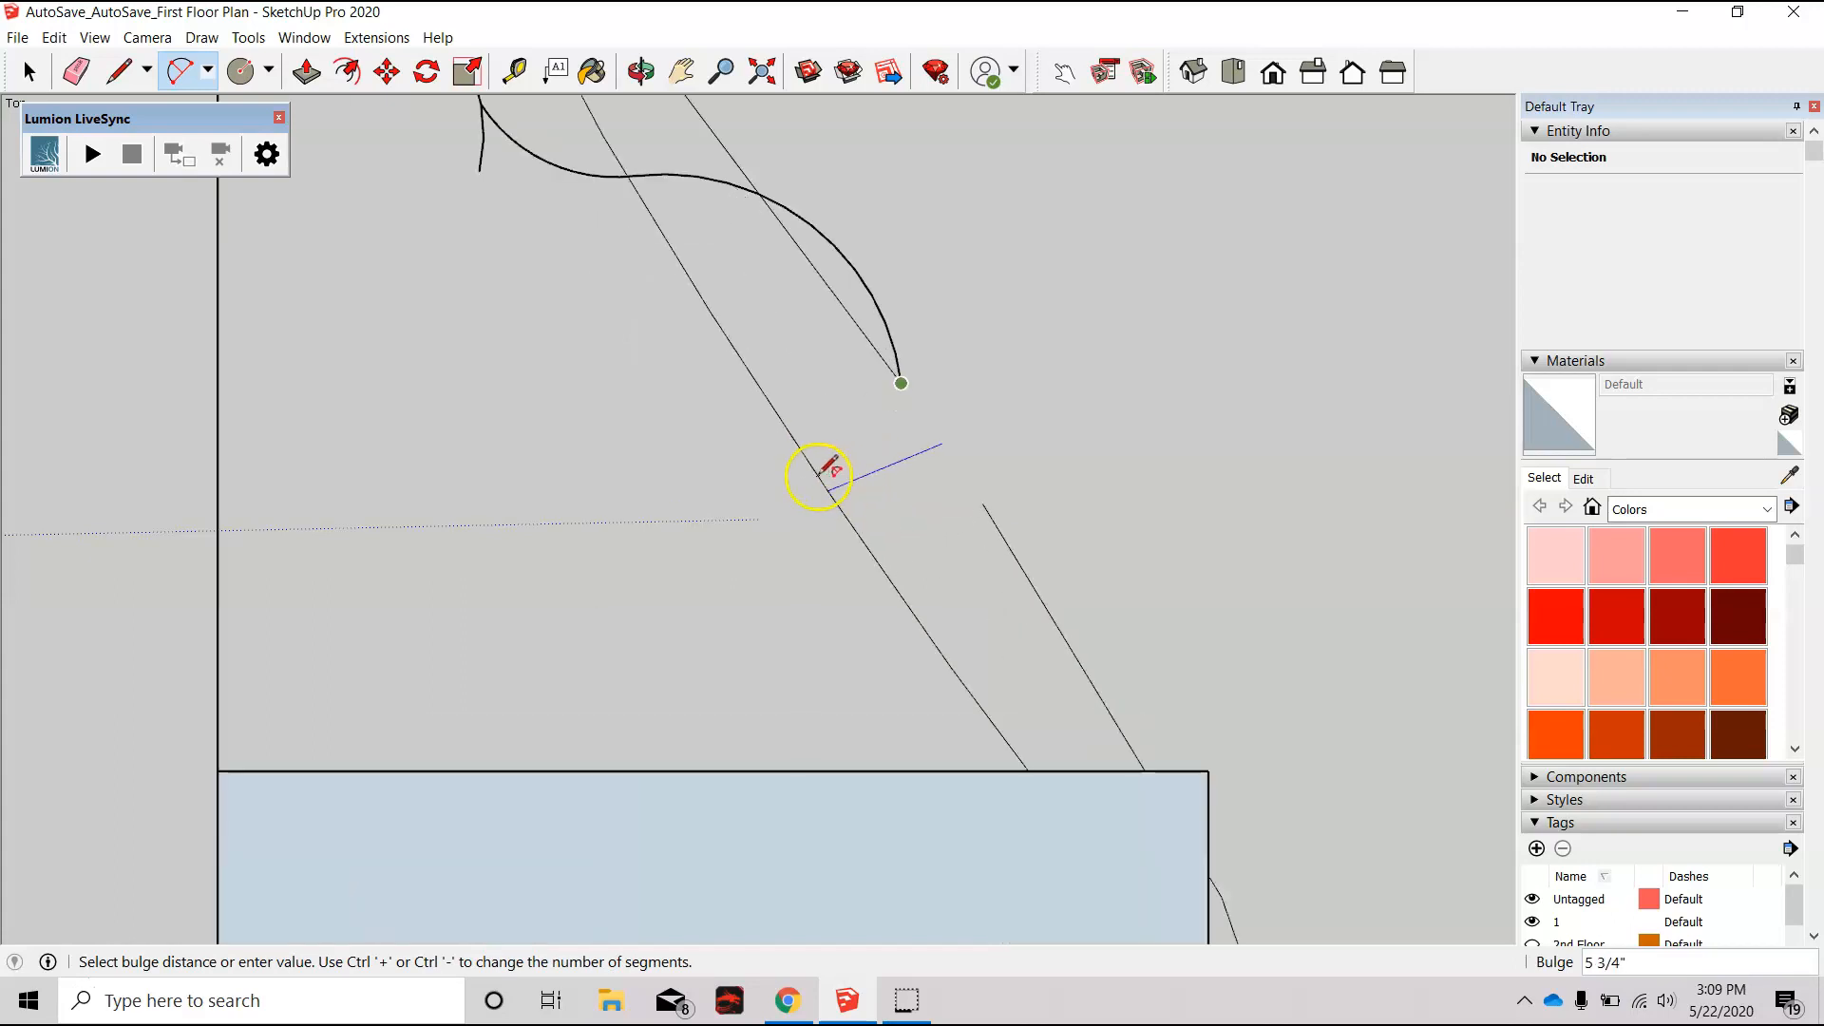
{"action": "left_click", "coordinate": [907, 477]}
{"action": "scroll", "coordinate": [765, 476], "scroll_direction": "down", "scroll_amount": 3}
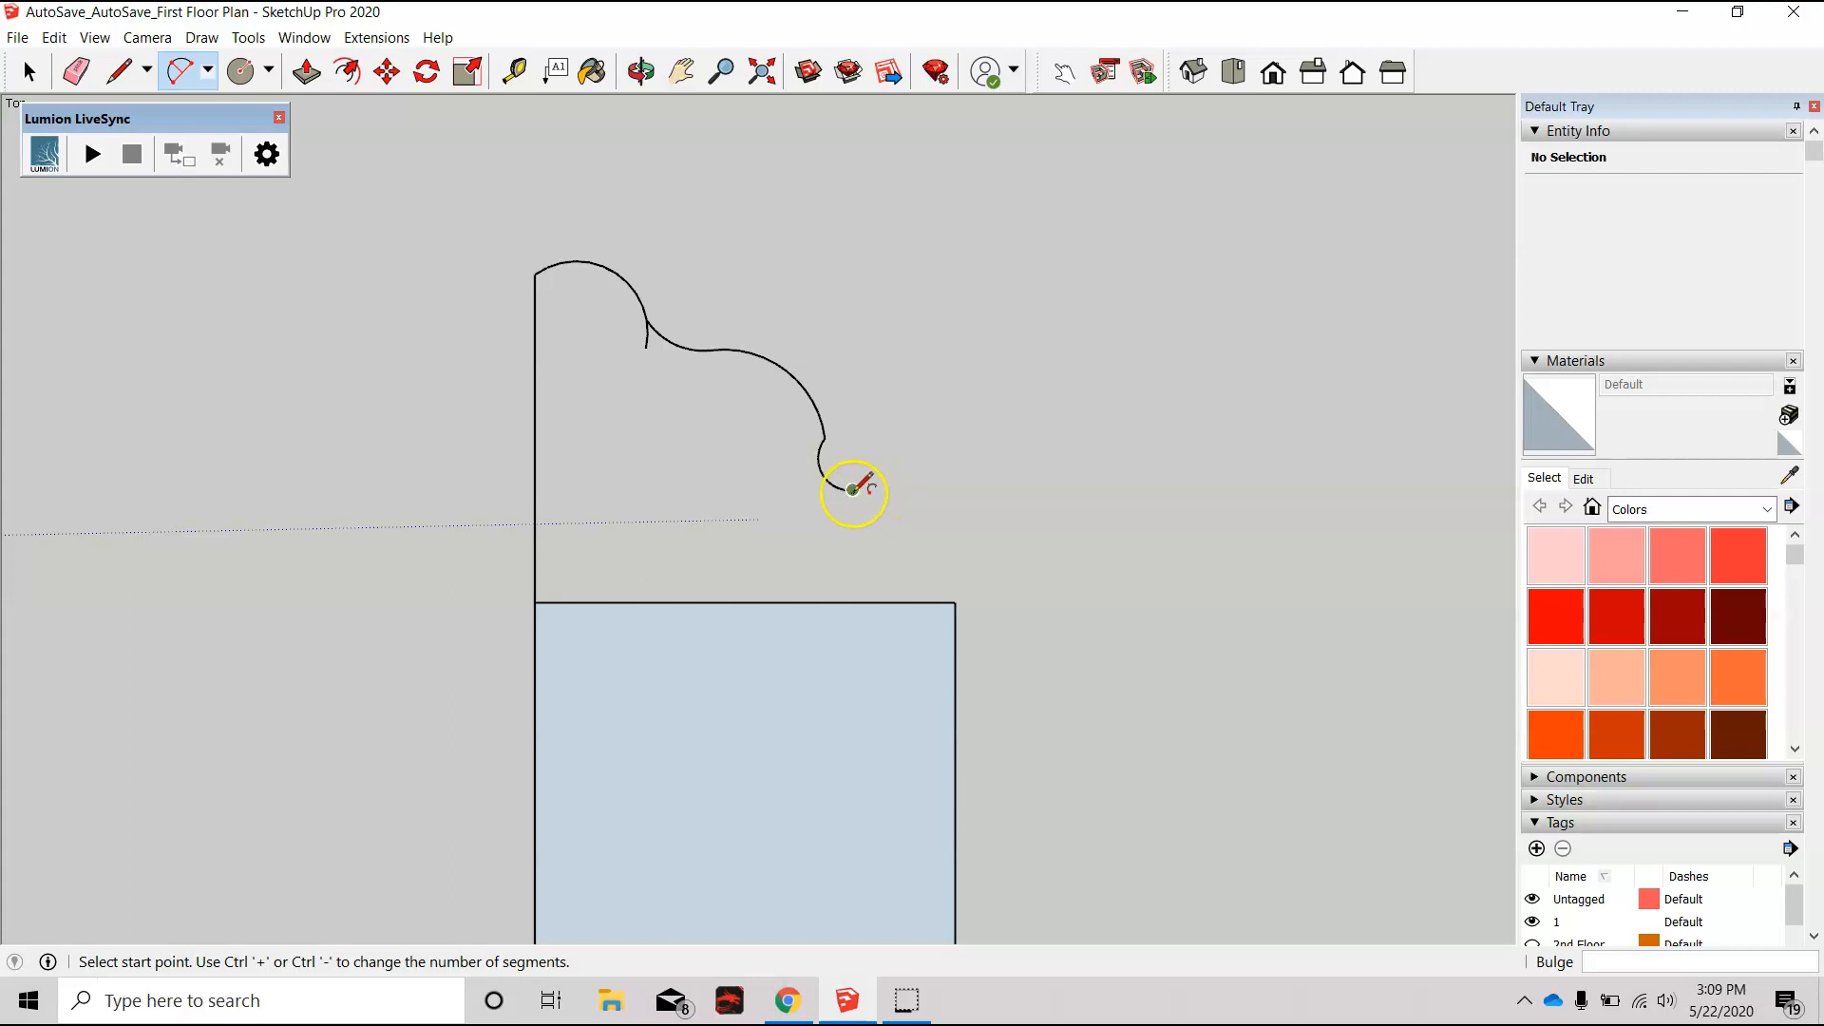
{"action": "left_click", "coordinate": [854, 490]}
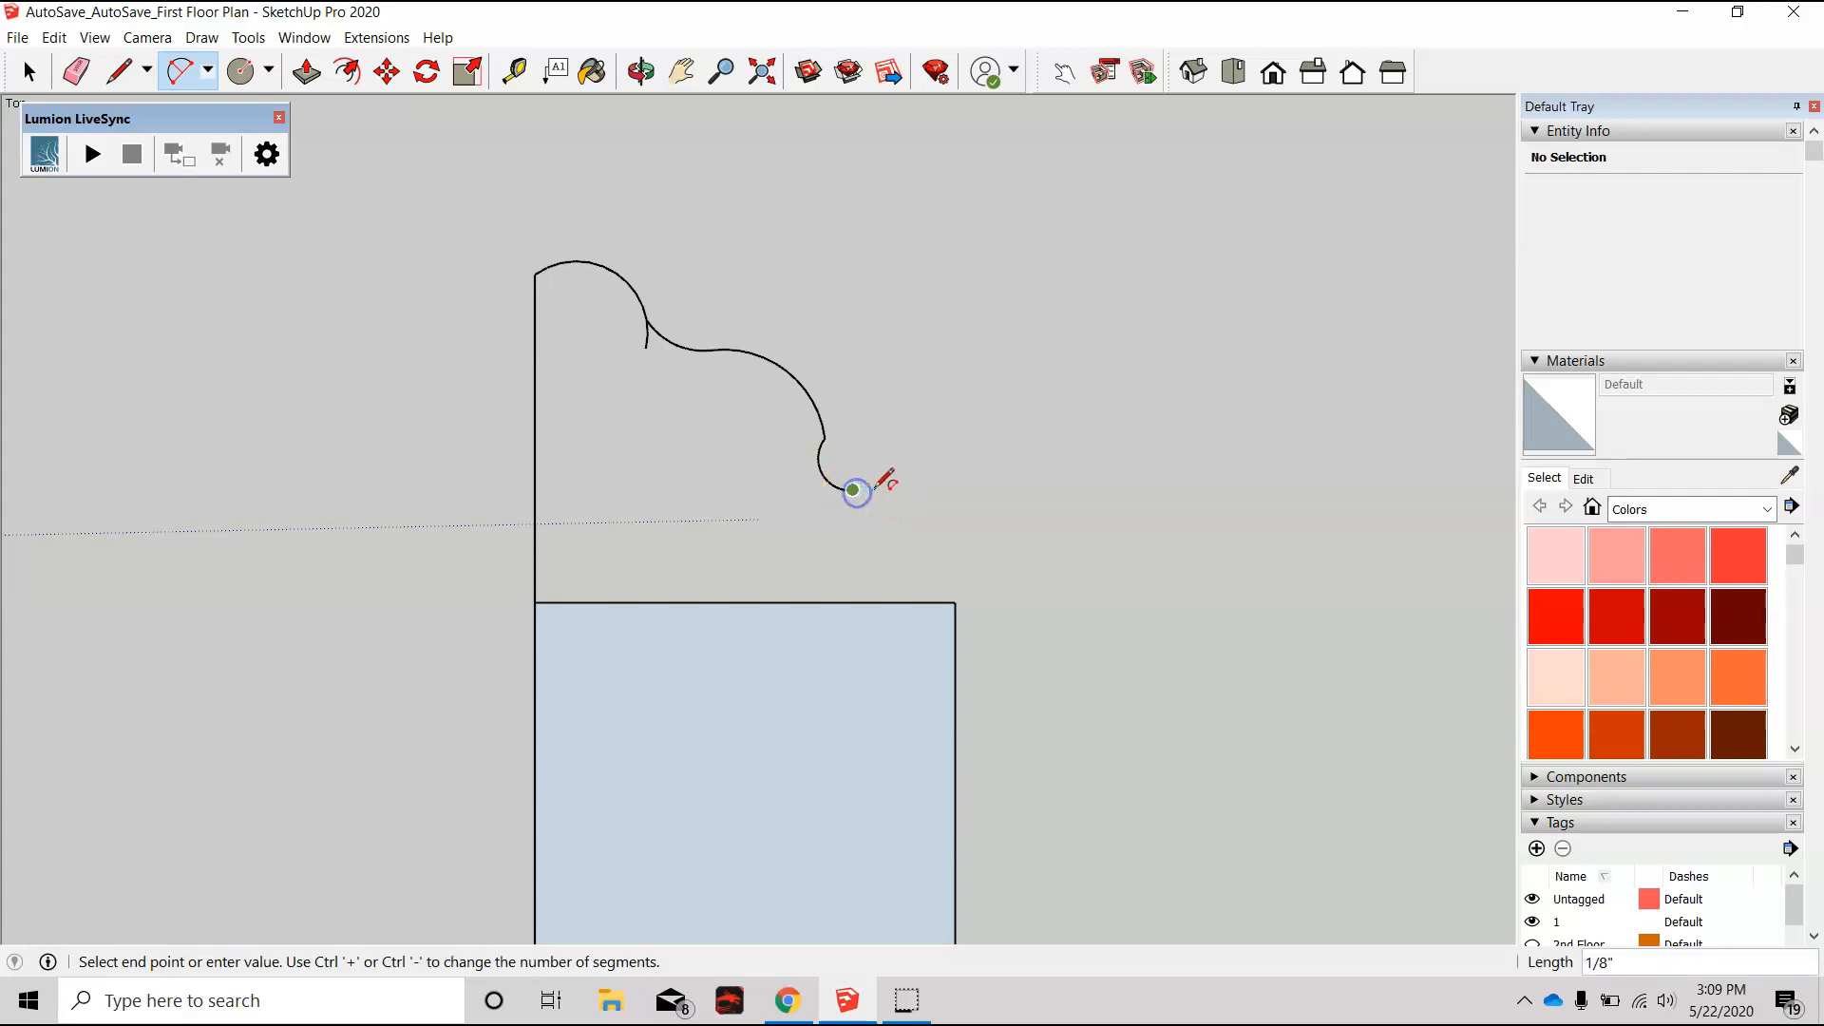
{"action": "left_click", "coordinate": [891, 548]}
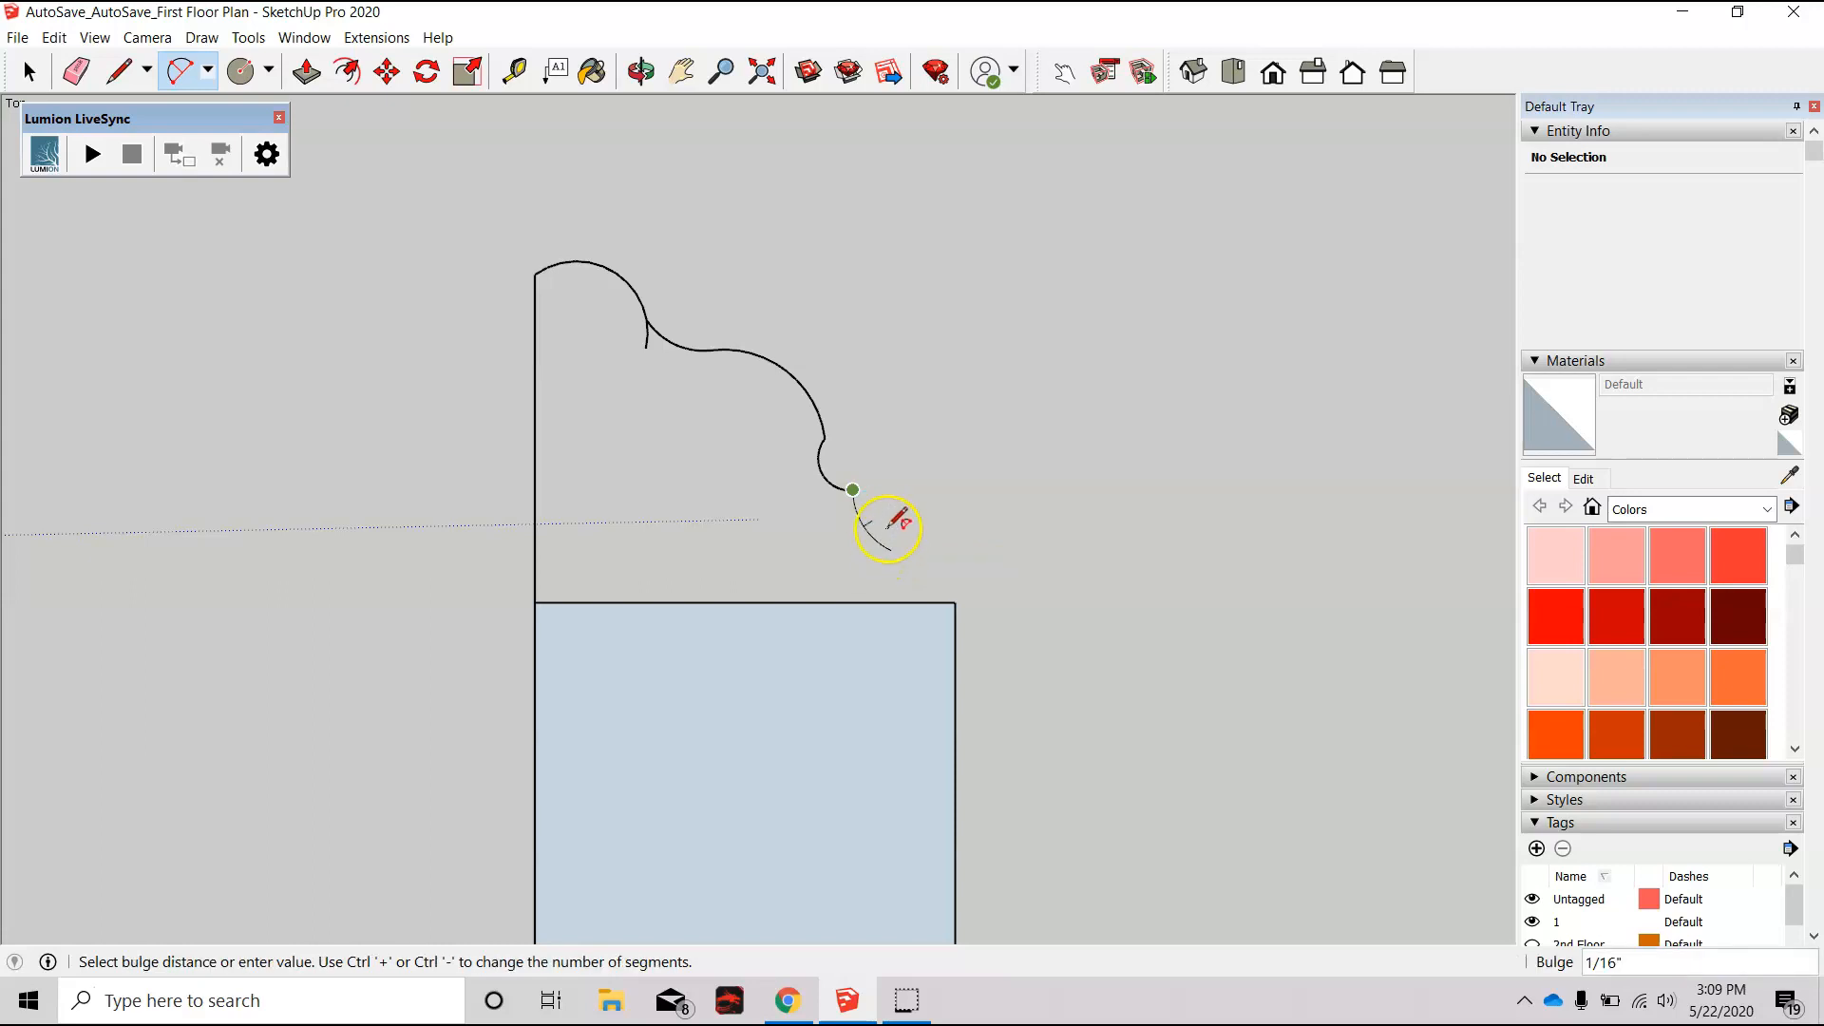
{"action": "left_click", "coordinate": [903, 521]}
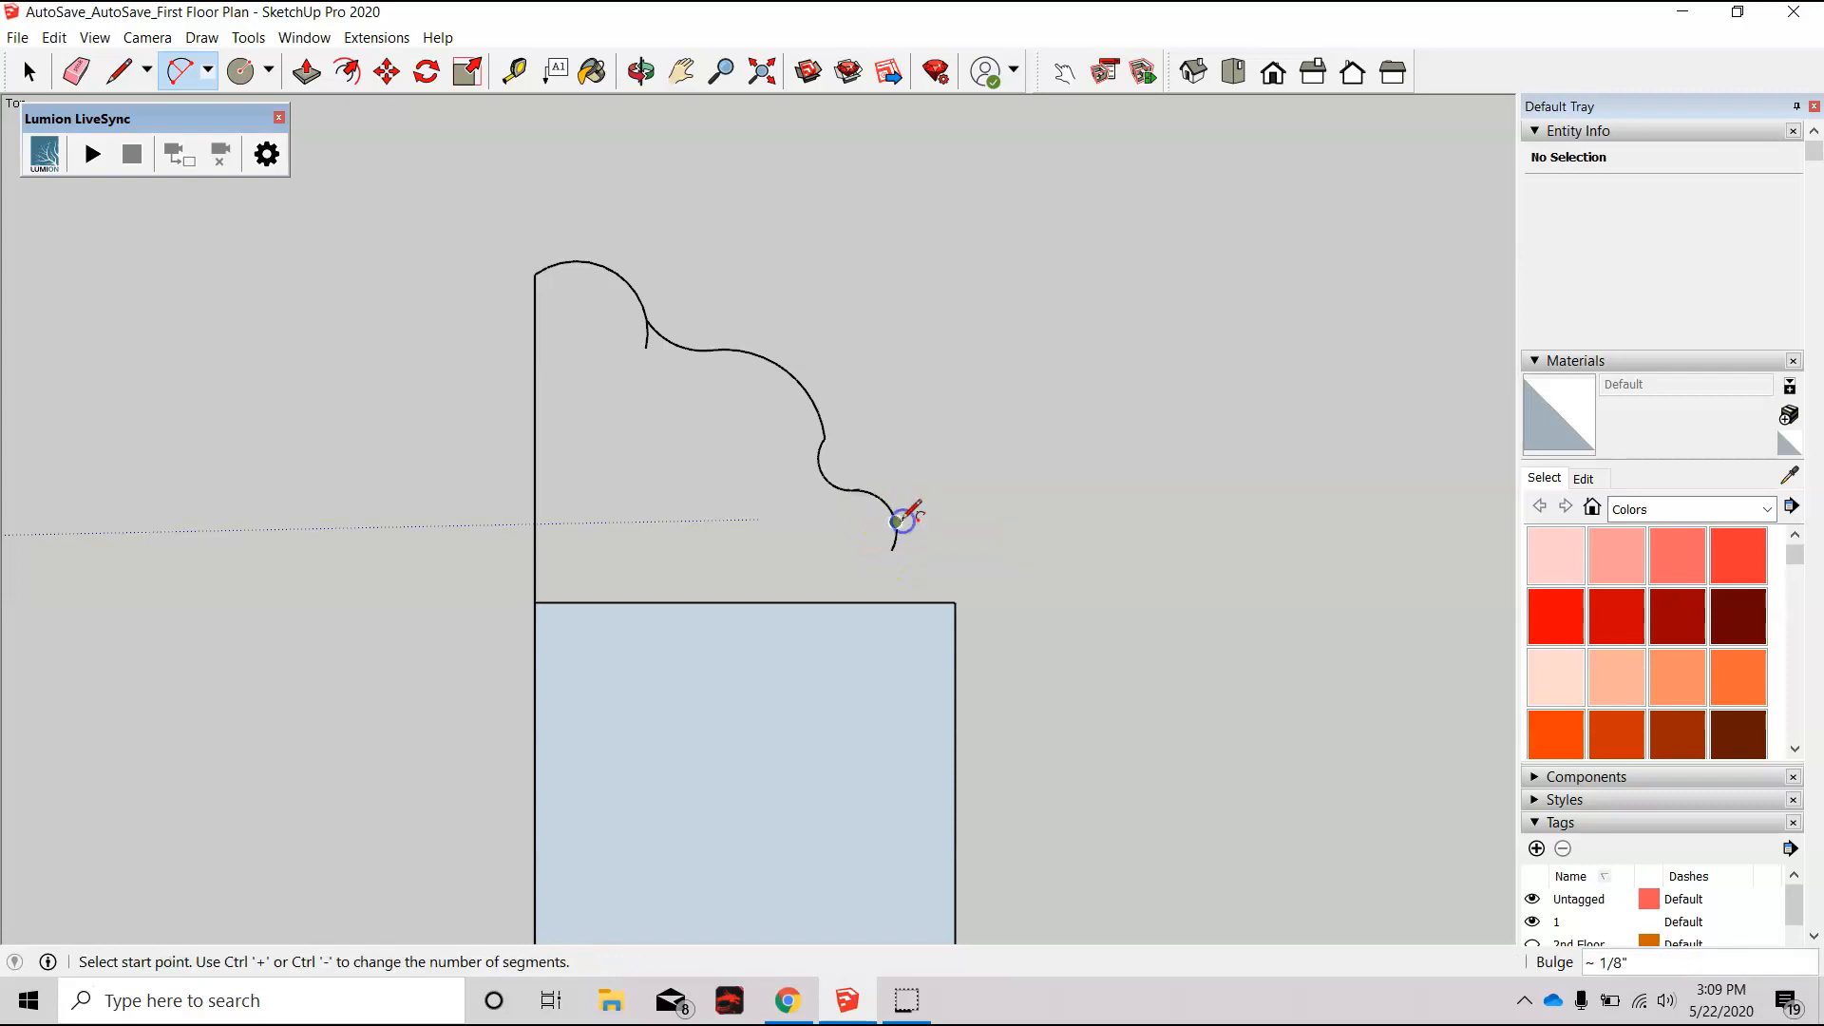
{"action": "left_click", "coordinate": [893, 550]}
{"action": "left_click", "coordinate": [958, 602]}
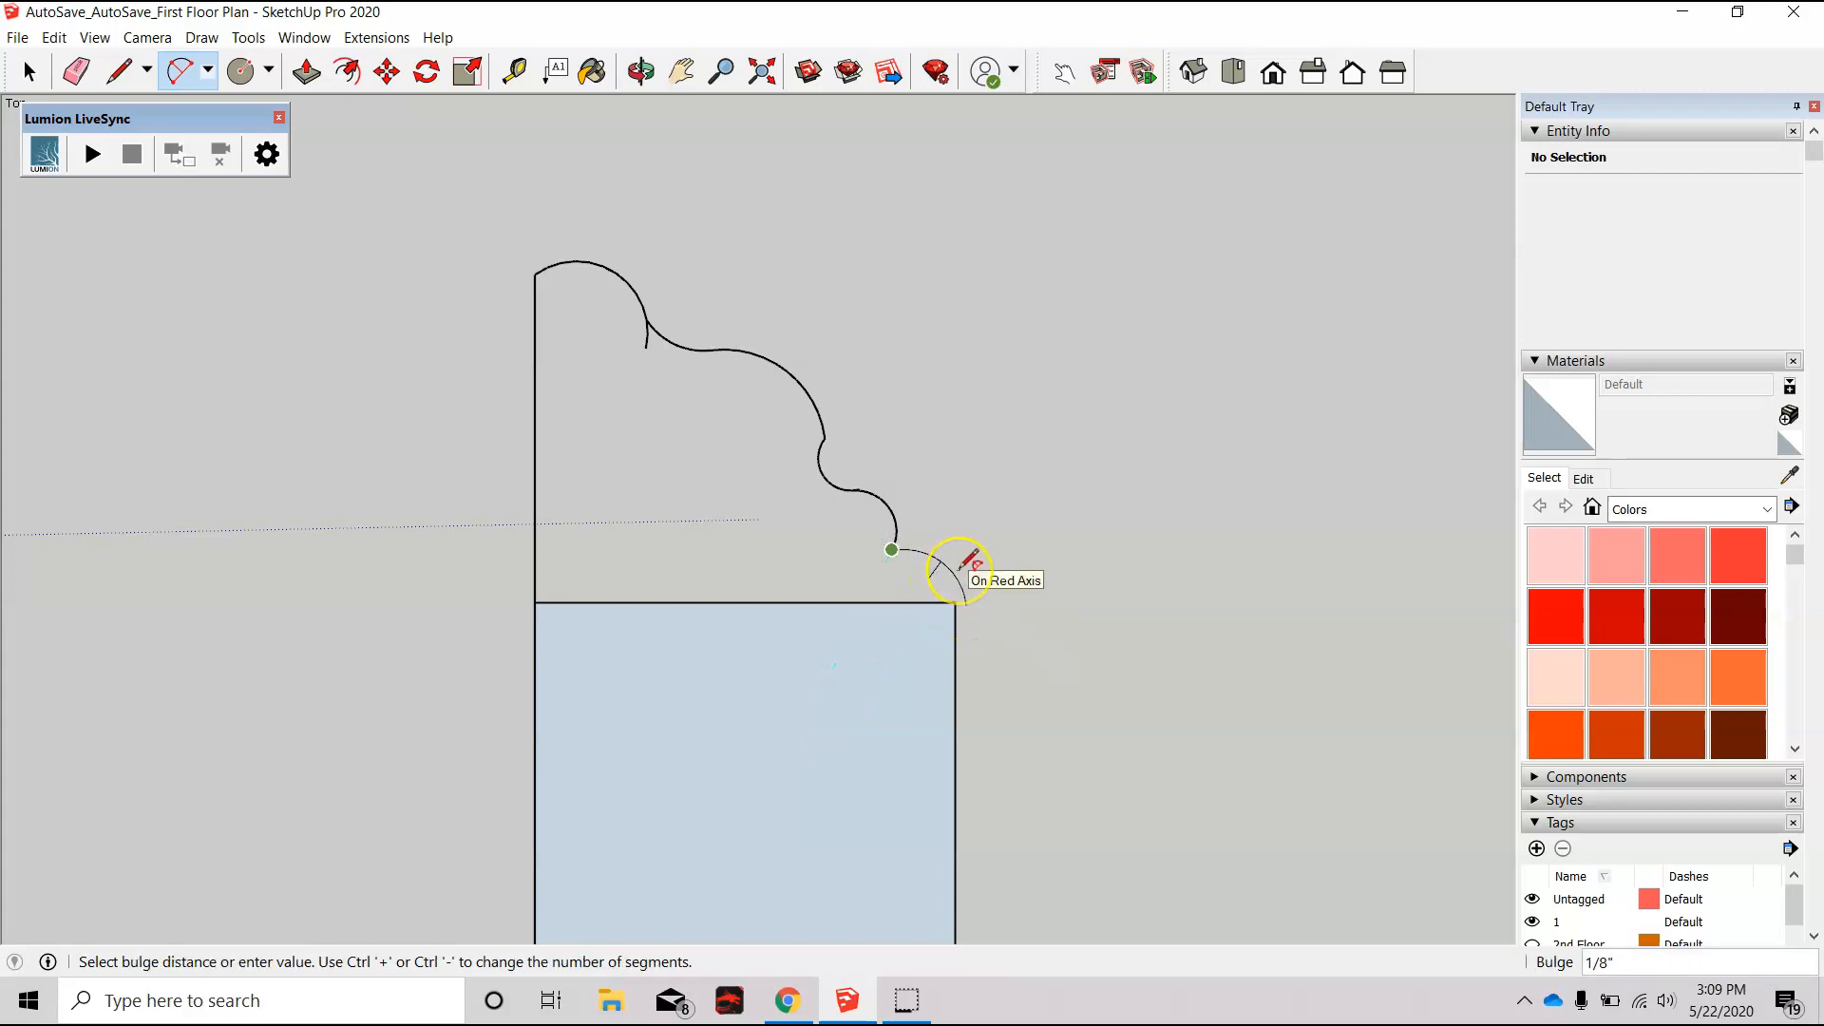
{"action": "key", "text": "Escape"}
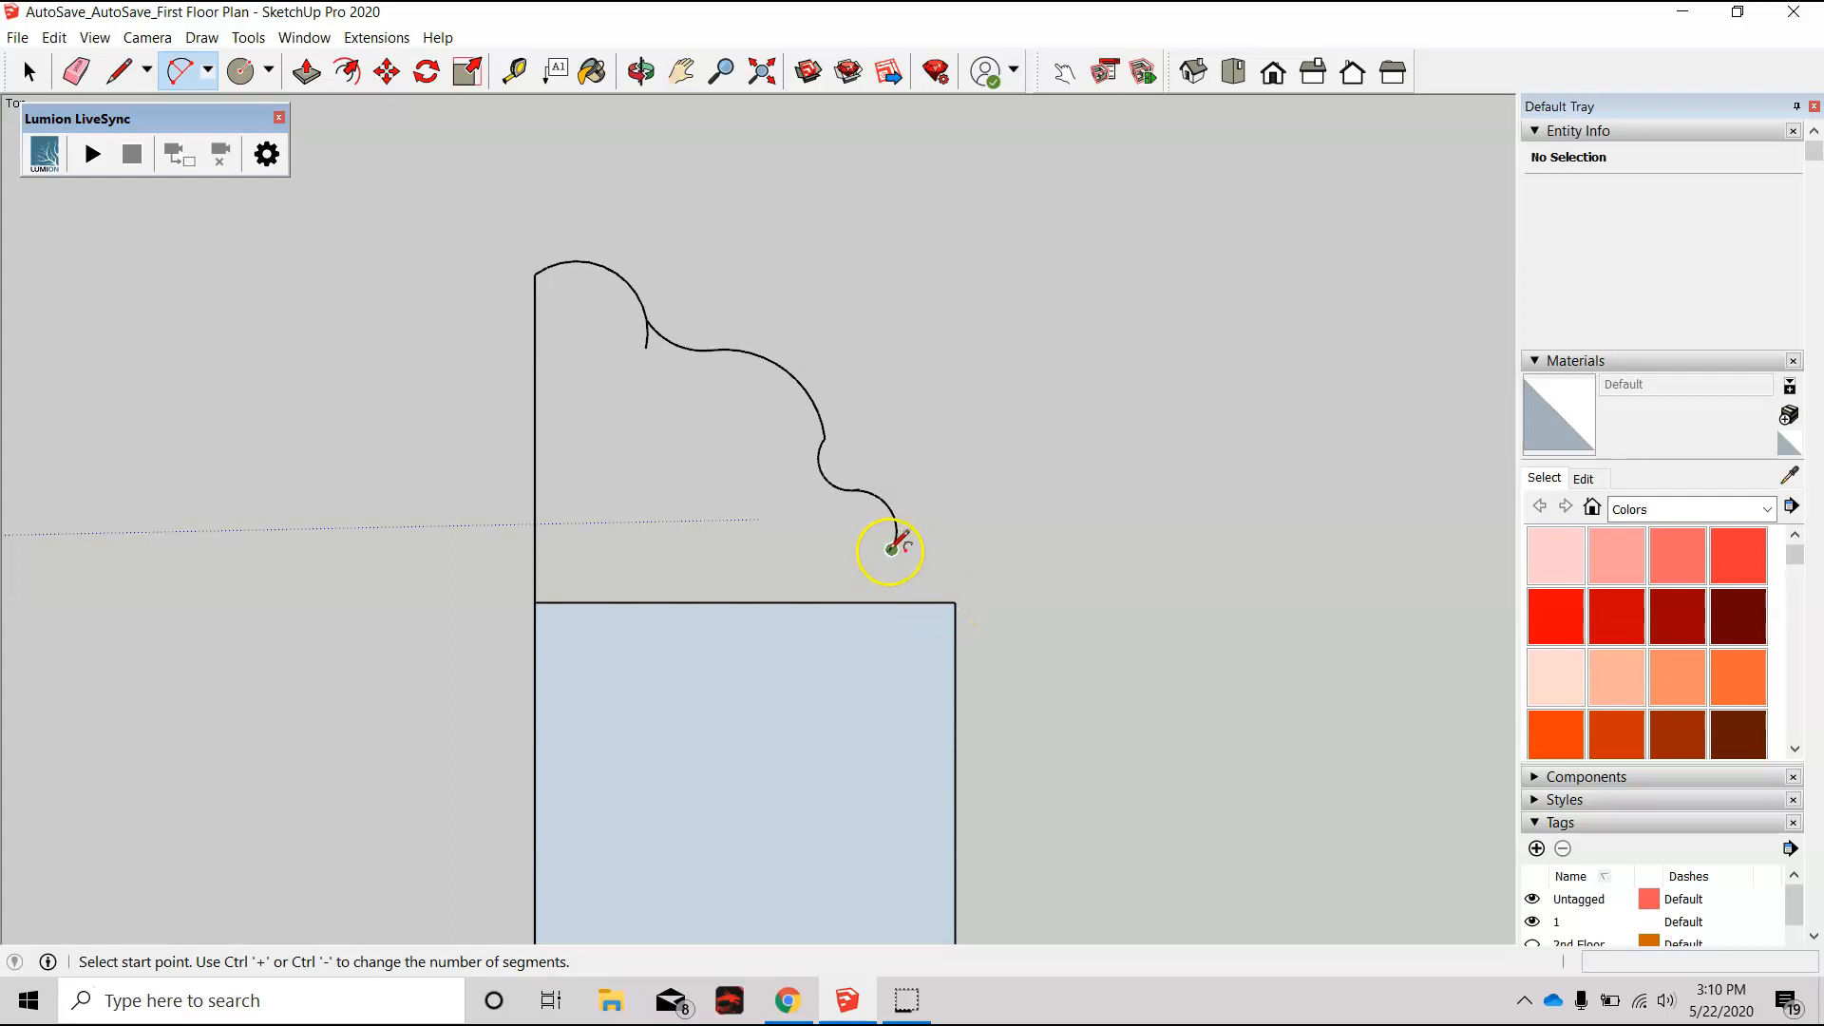
Step: Draw a final convex arc with a 1/8-inch bulge from the profile's last endpoint to the rectangle's outer corner
{"action": "left_click", "coordinate": [892, 549]}
{"action": "left_click", "coordinate": [956, 601]}
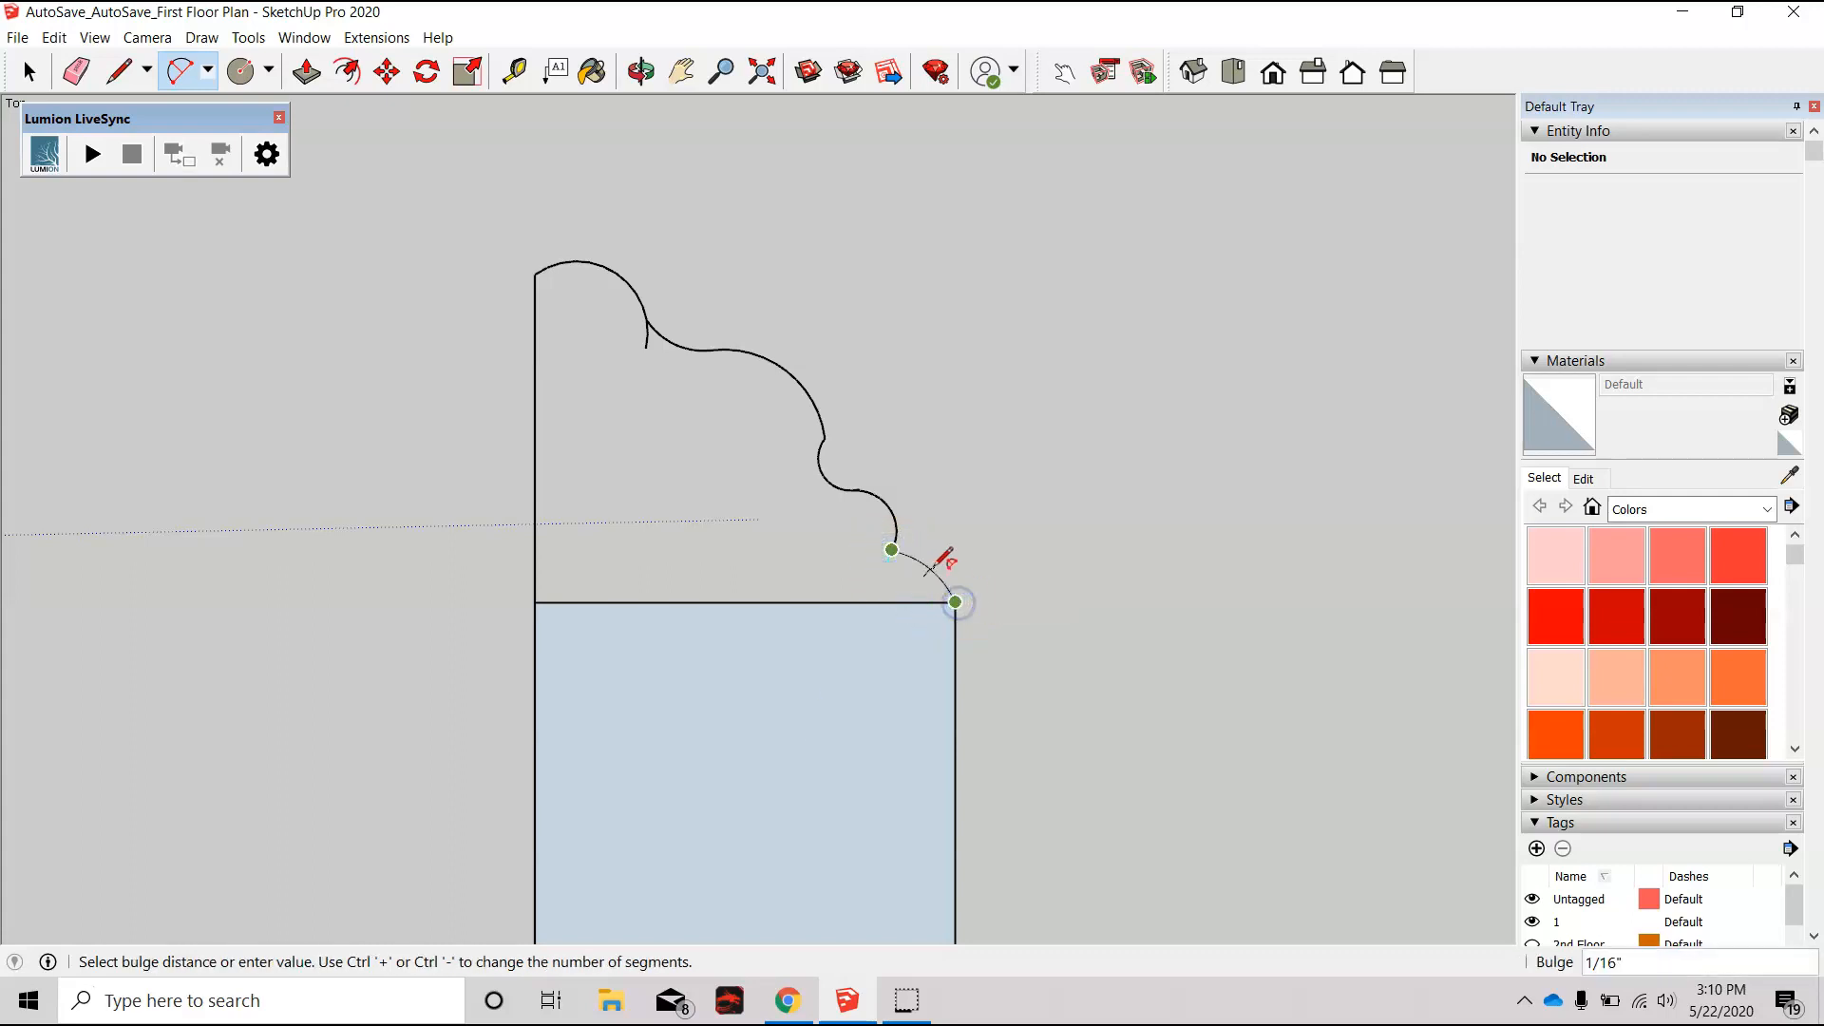
{"action": "scroll", "coordinate": [954, 551], "scroll_direction": "up", "scroll_amount": 5}
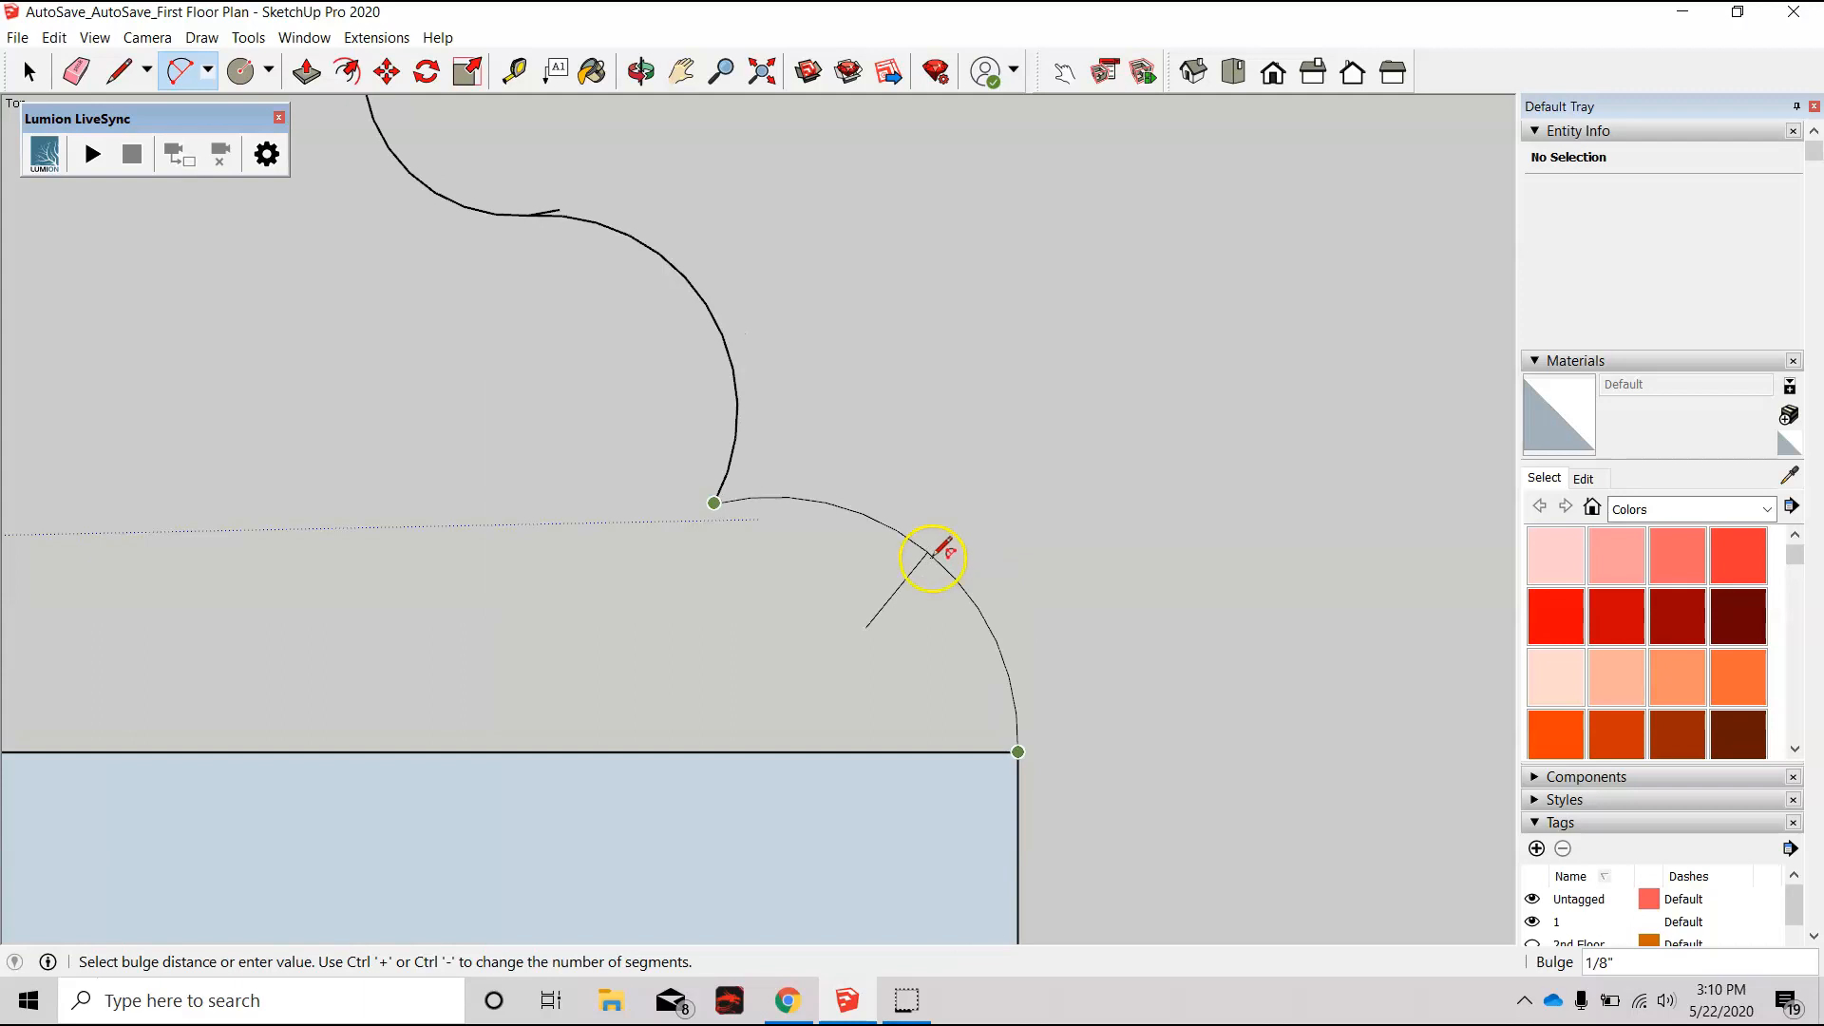
{"action": "left_click", "coordinate": [887, 543]}
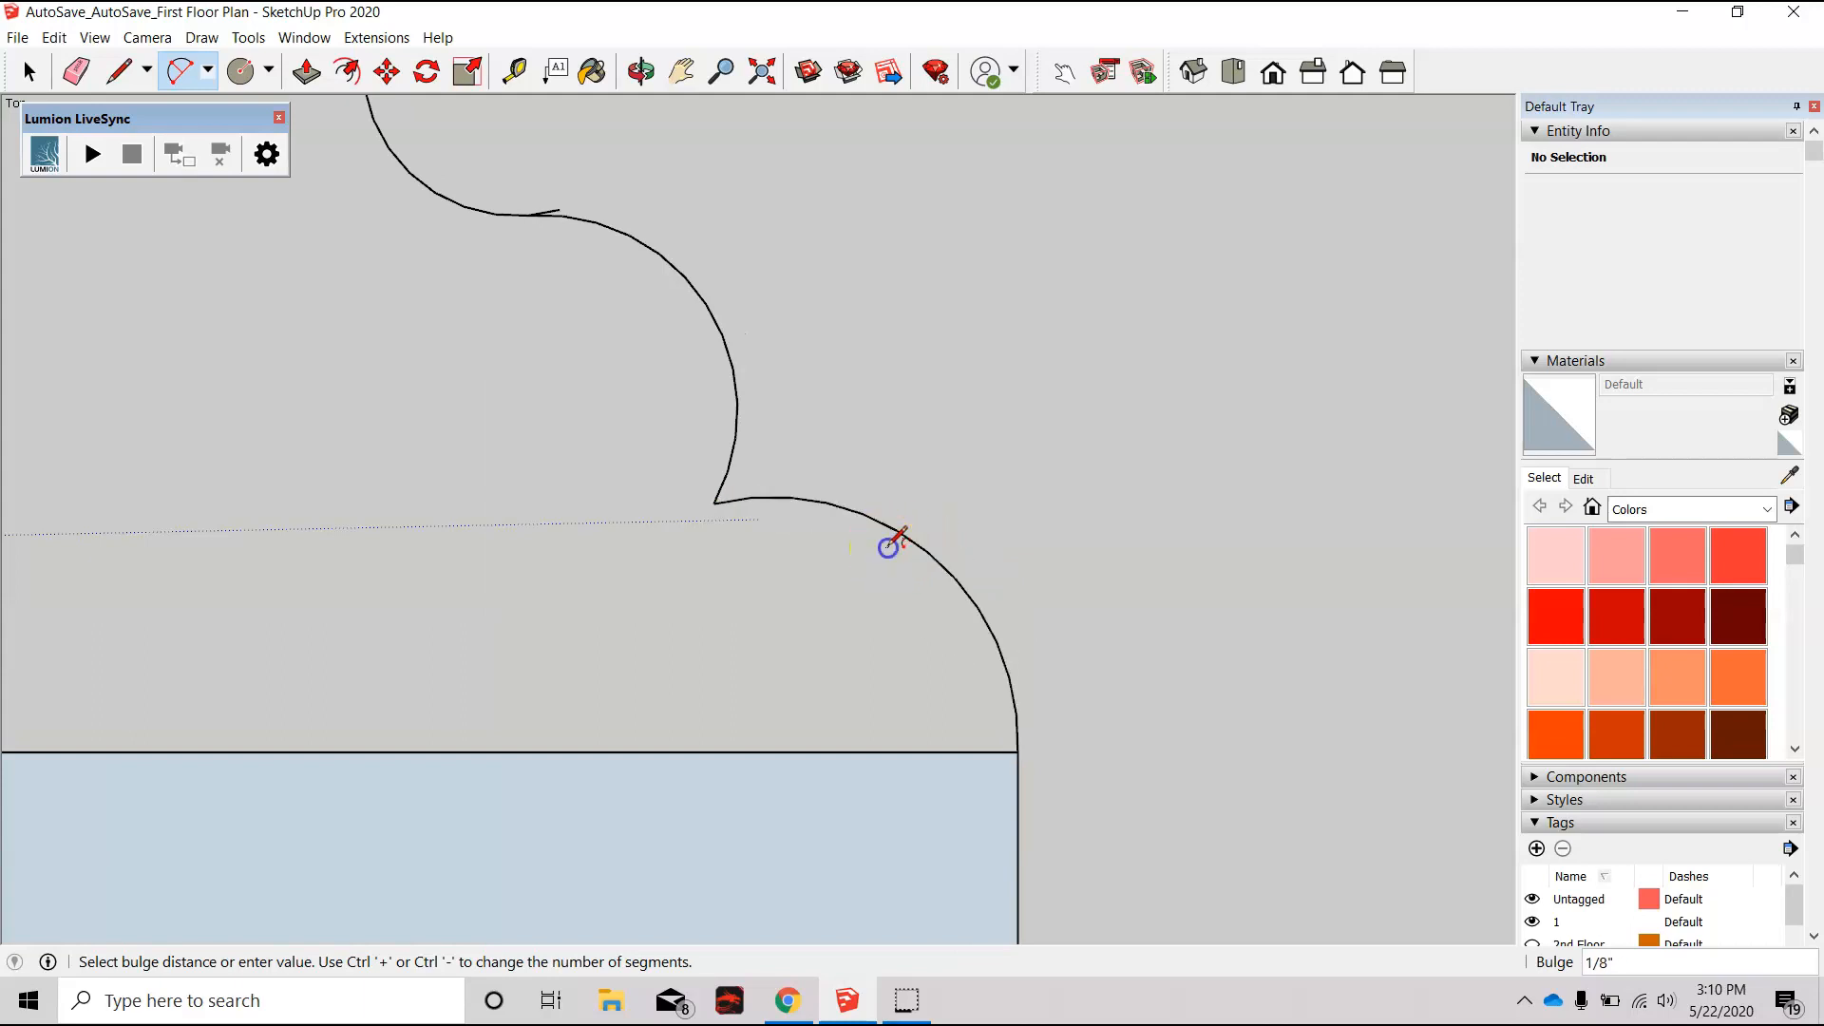
Step: Trace lines over the rectangle's end edge and the cross line up to the first arc to try closing the profile
{"action": "scroll", "coordinate": [898, 551], "scroll_direction": "down", "scroll_amount": 5}
{"action": "scroll", "coordinate": [905, 556], "scroll_direction": "down", "scroll_amount": 2}
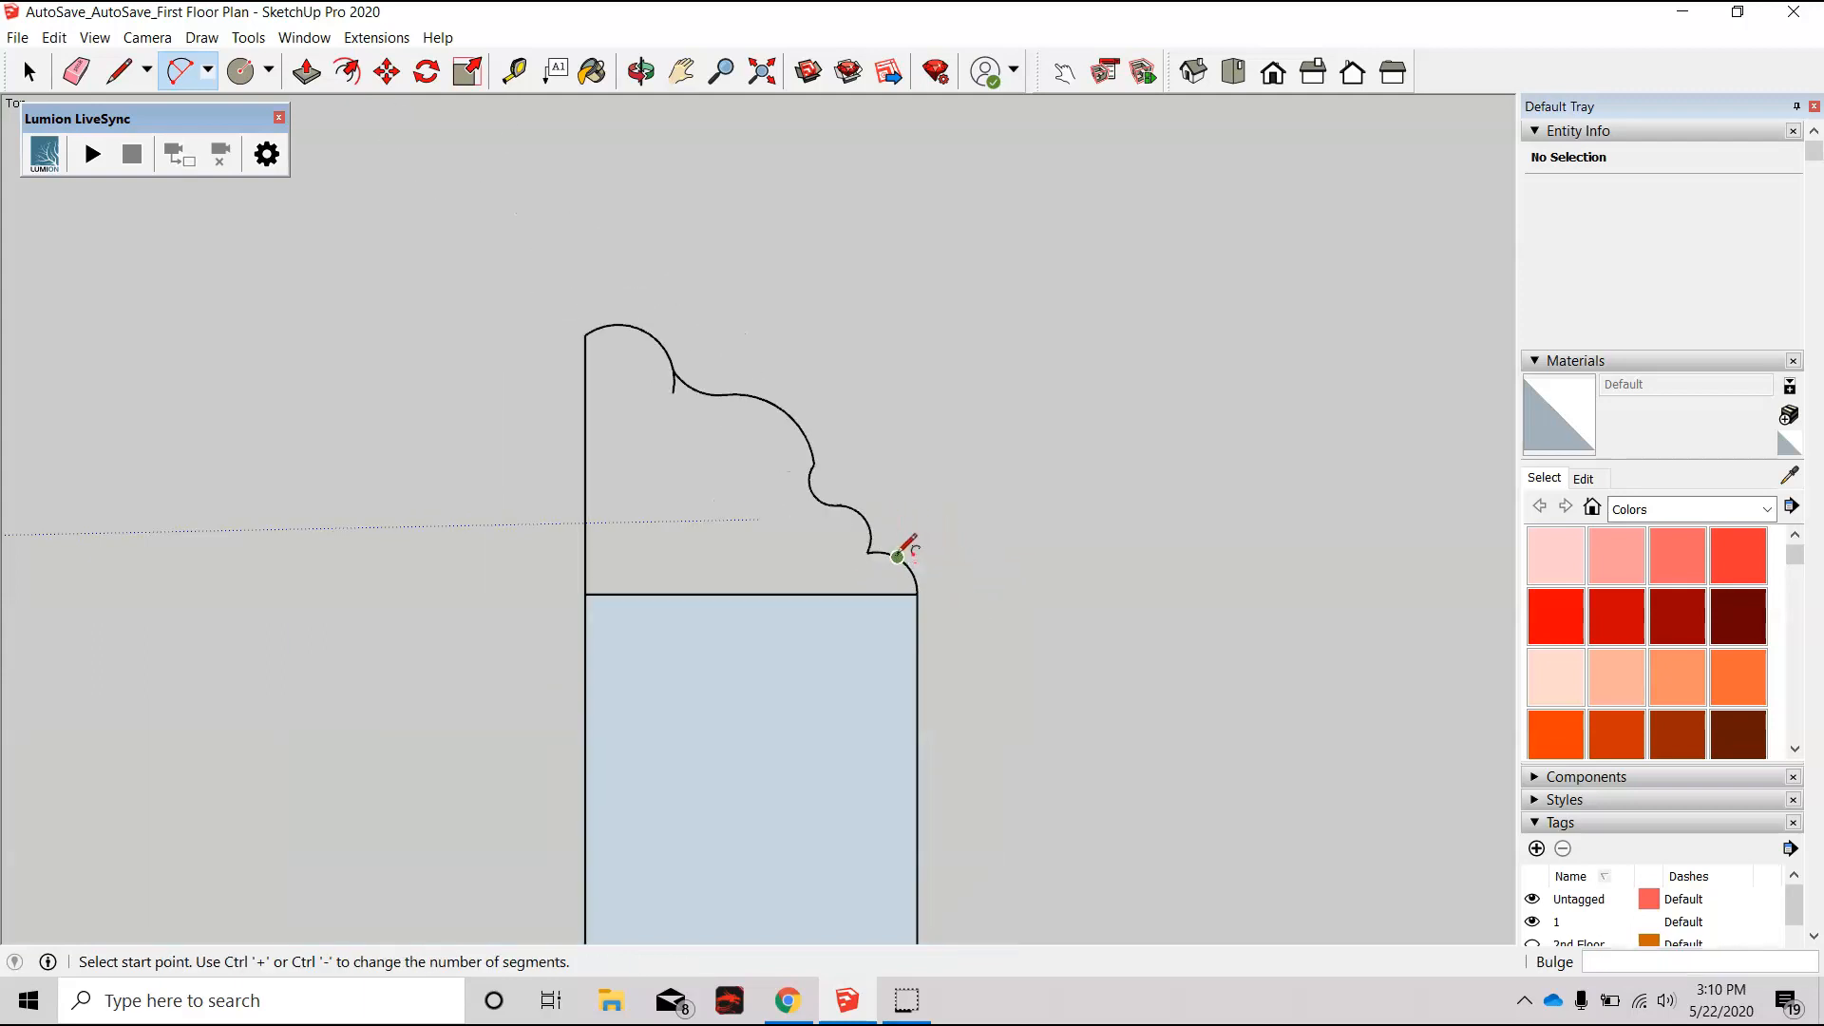
{"action": "key", "text": "l"}
{"action": "left_click", "coordinate": [917, 593]}
{"action": "left_click", "coordinate": [583, 595]}
{"action": "left_click", "coordinate": [588, 337]}
{"action": "key", "text": "Escape"}
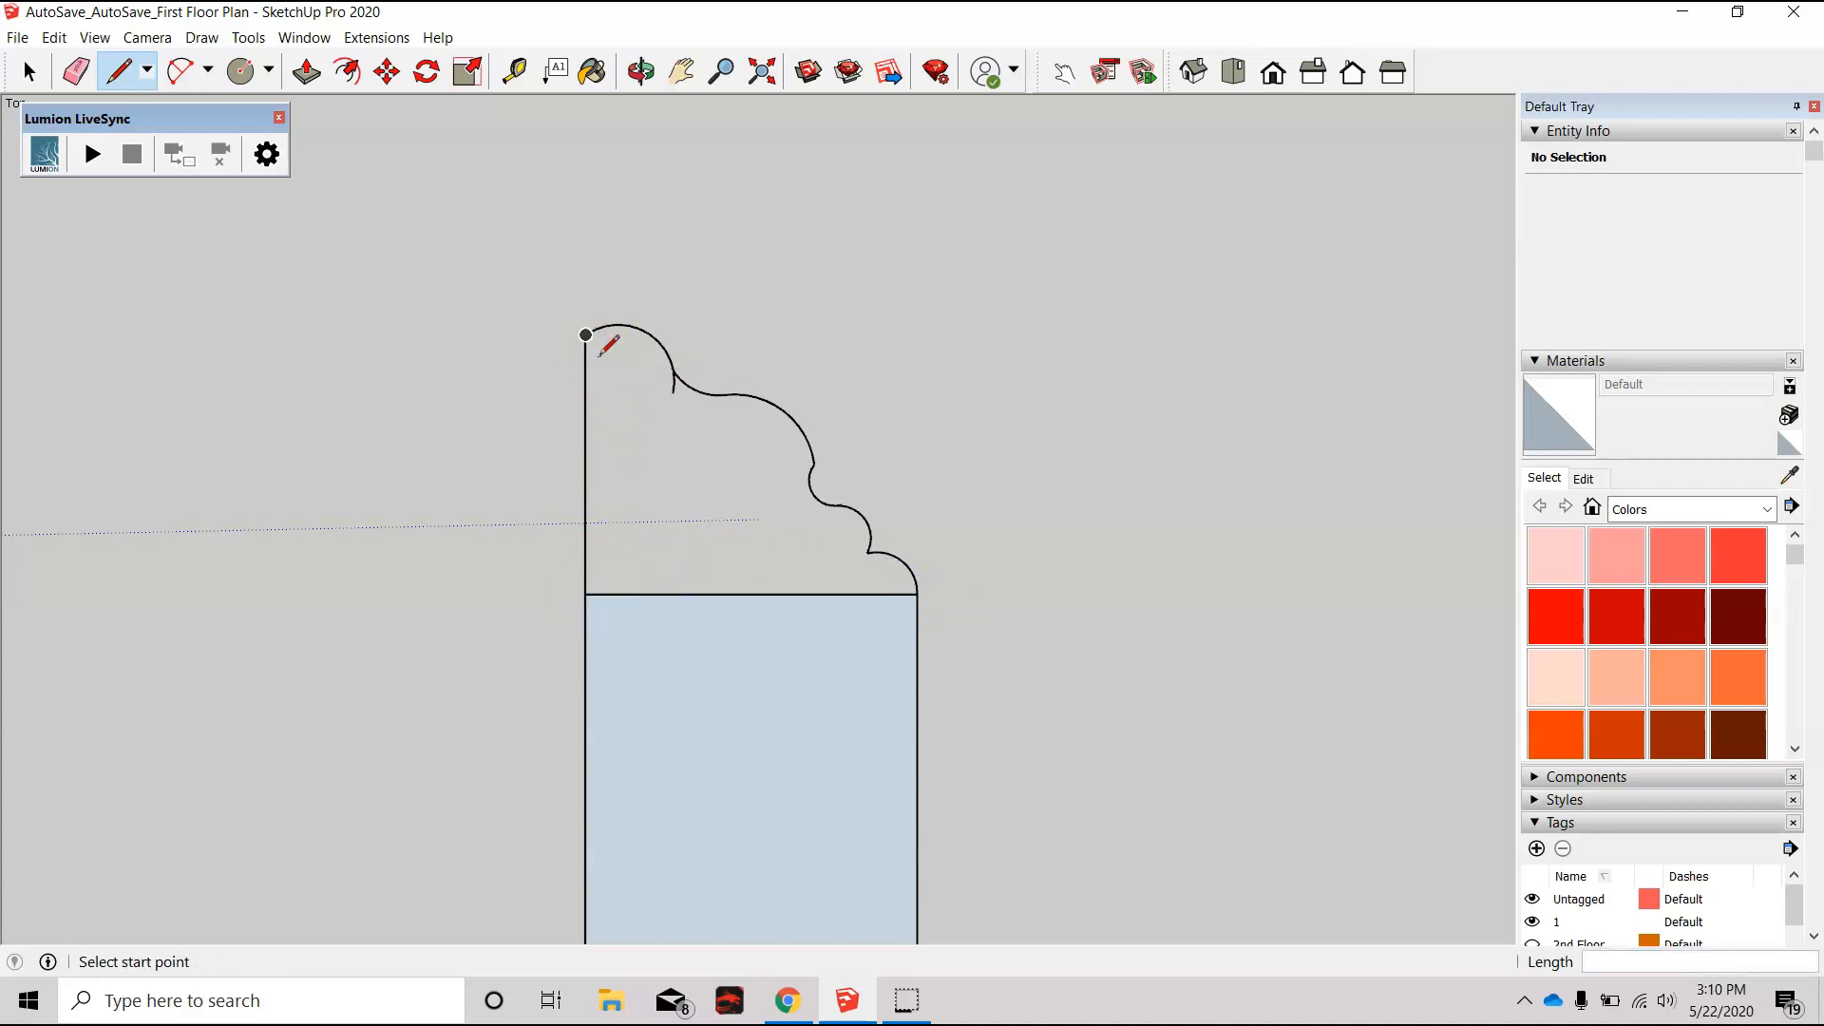
Step: Erase the leftover tail of the first arc hanging inside the moulding profile
{"action": "key", "text": "e"}
{"action": "left_click", "coordinate": [684, 408]}
{"action": "scroll", "coordinate": [680, 387], "scroll_direction": "up", "scroll_amount": 4}
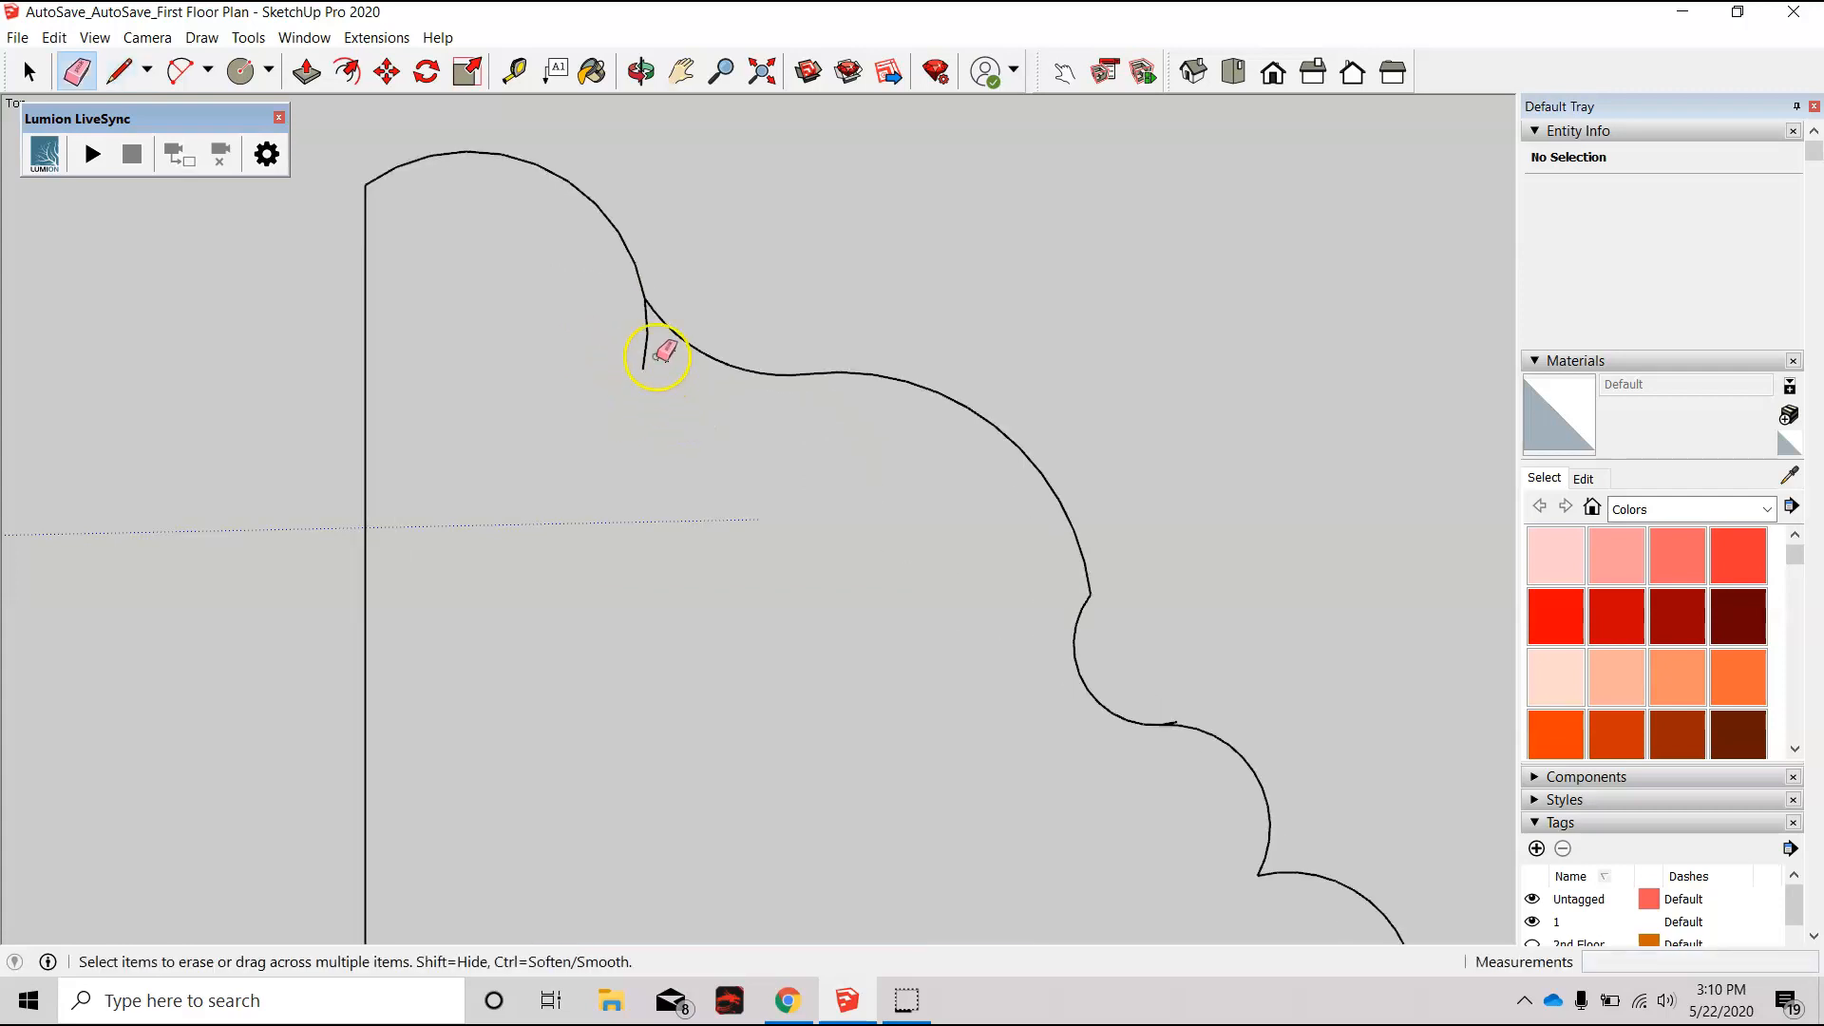
{"action": "scroll", "coordinate": [650, 355], "scroll_direction": "down", "scroll_amount": 5}
{"action": "left_click", "coordinate": [699, 419]}
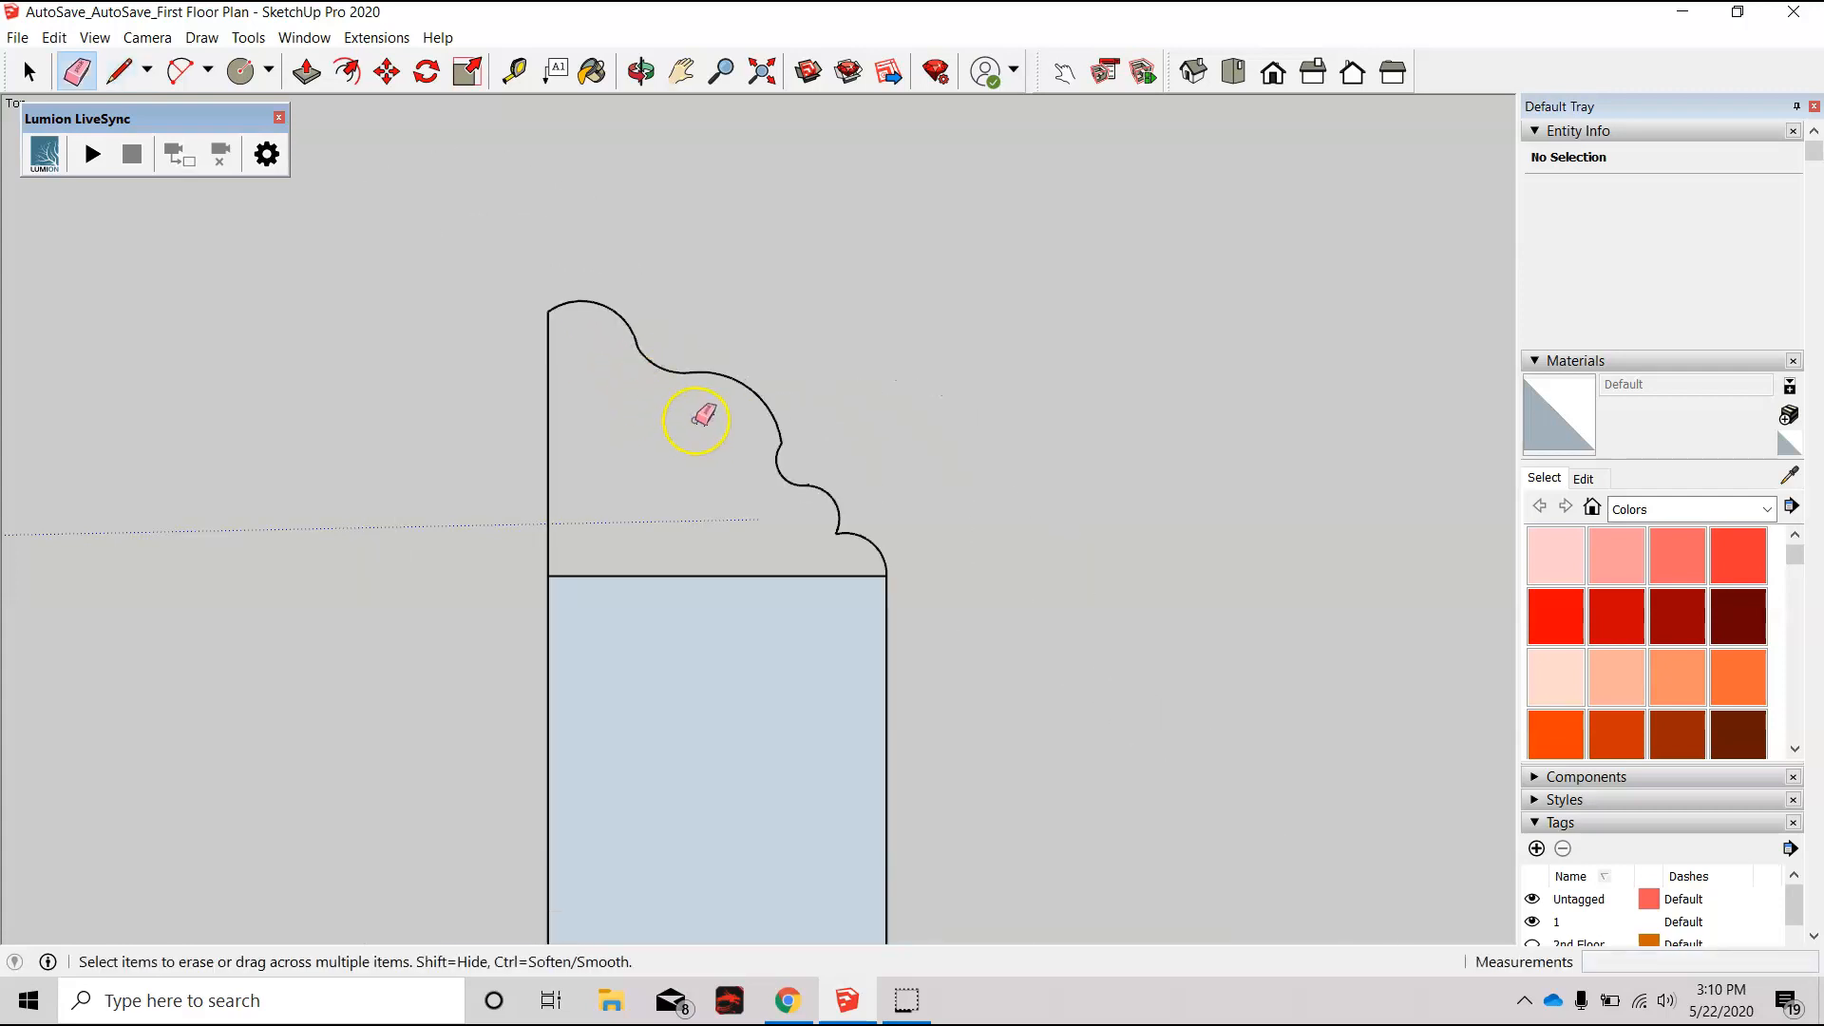
Step: Examine the arc junctions and edges of the moulding profile for gaps or stray segments
{"action": "middle_click_drag", "start_coordinate": [967, 732], "coordinate": [579, 221]}
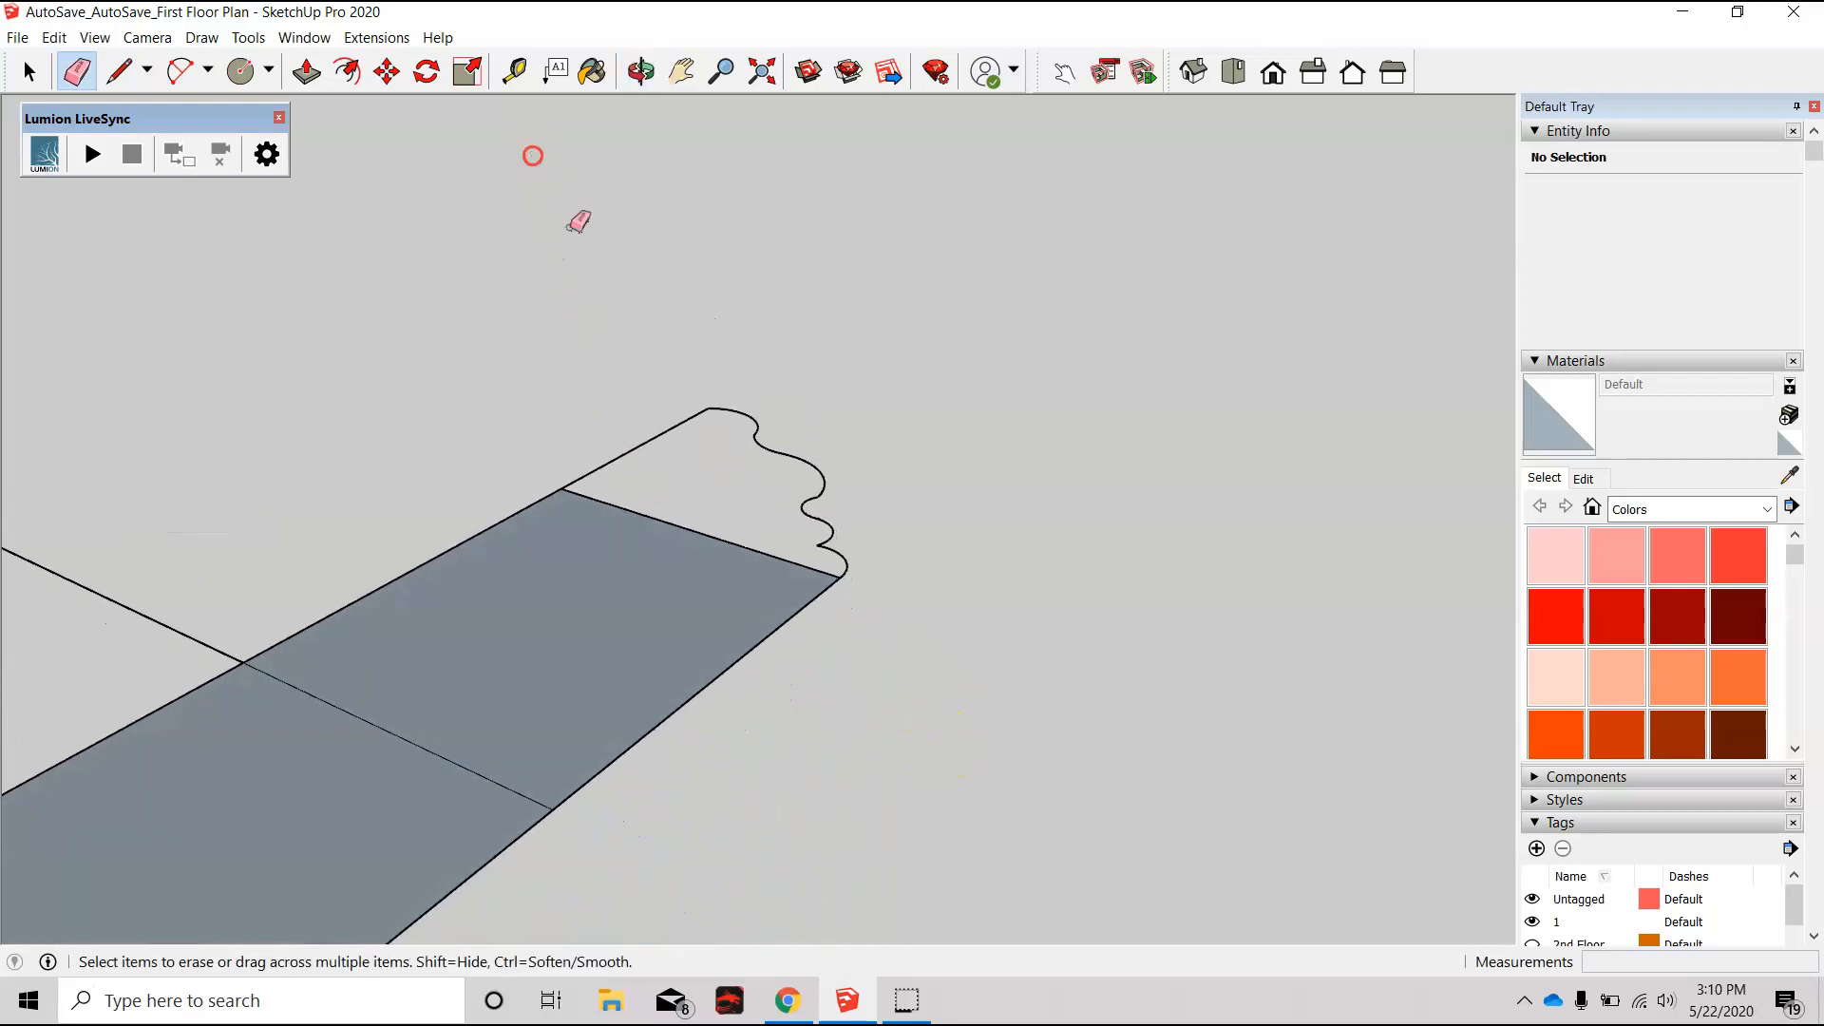
{"action": "mouse_move", "coordinate": [802, 672]}
{"action": "middle_mouse_down"}
{"action": "mouse_move", "coordinate": [467, 371]}
{"action": "mouse_move", "coordinate": [655, 412]}
{"action": "mouse_move", "coordinate": [880, 659]}
{"action": "mouse_move", "coordinate": [988, 871]}
{"action": "middle_mouse_up"}
{"action": "key", "text": "e"}
{"action": "left_click", "coordinate": [791, 684]}
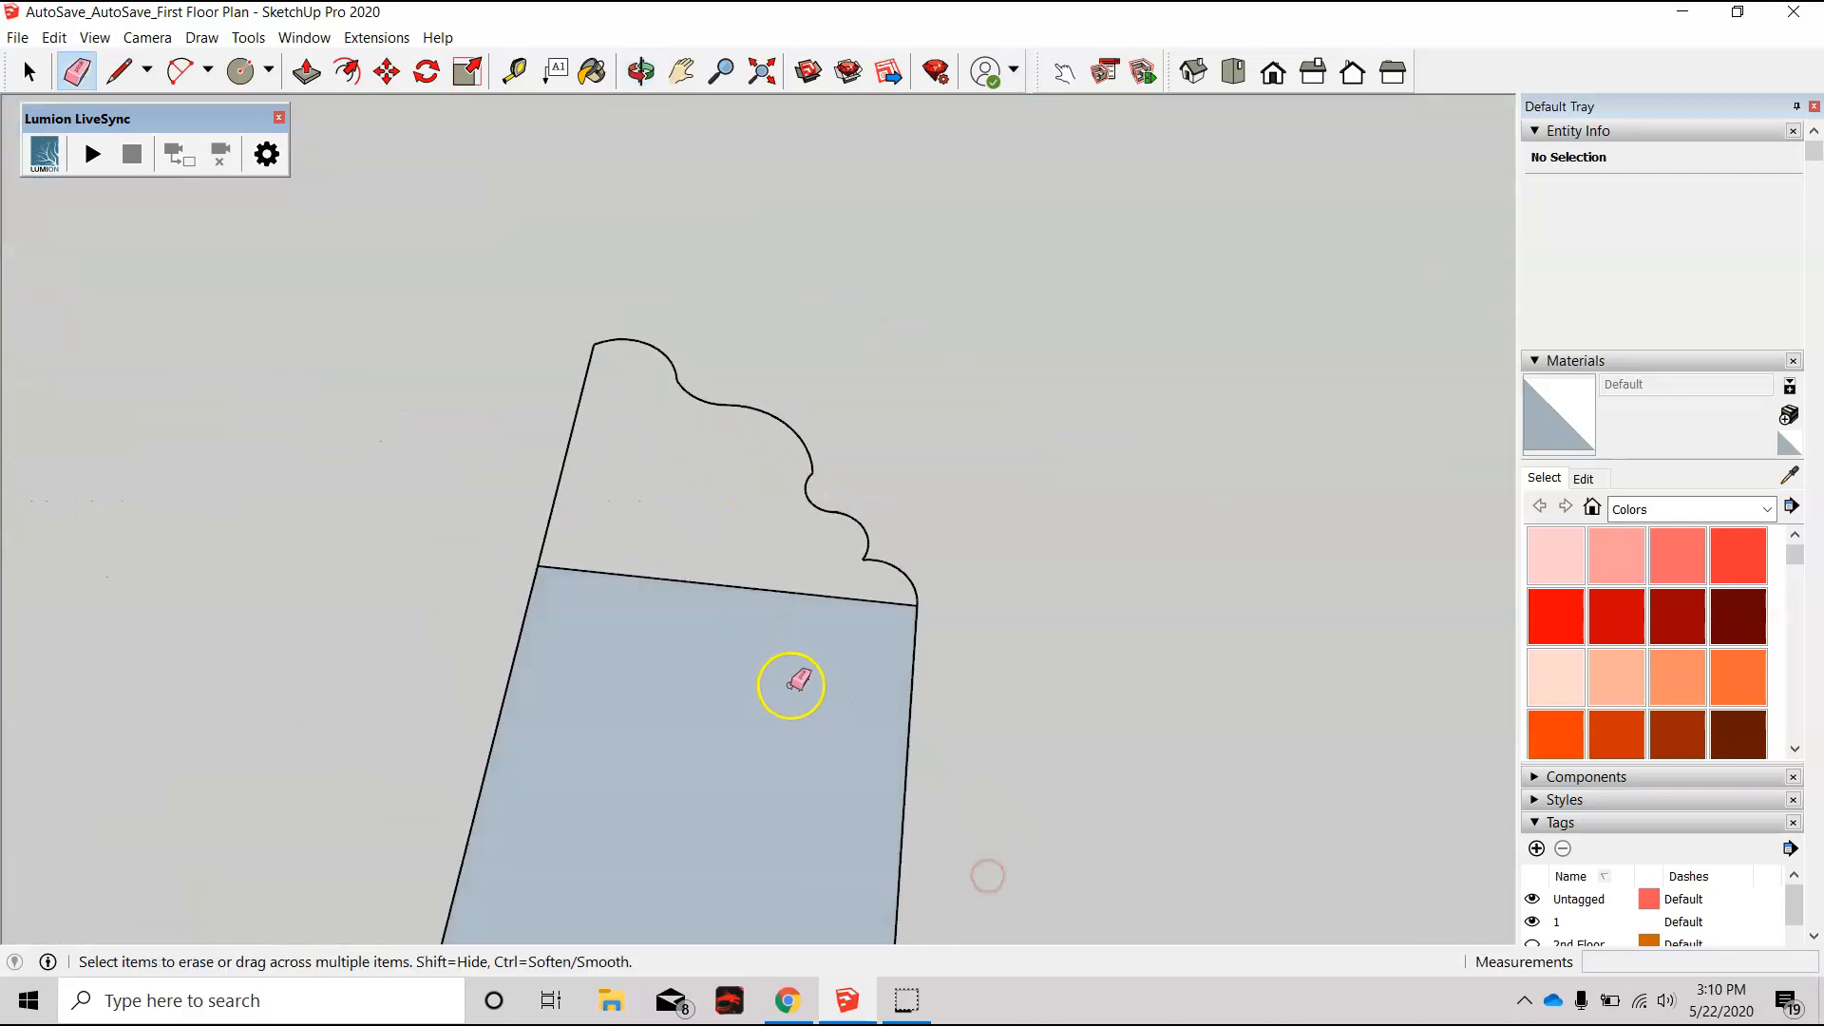
{"action": "middle_click_drag", "start_coordinate": [791, 685], "coordinate": [885, 775]}
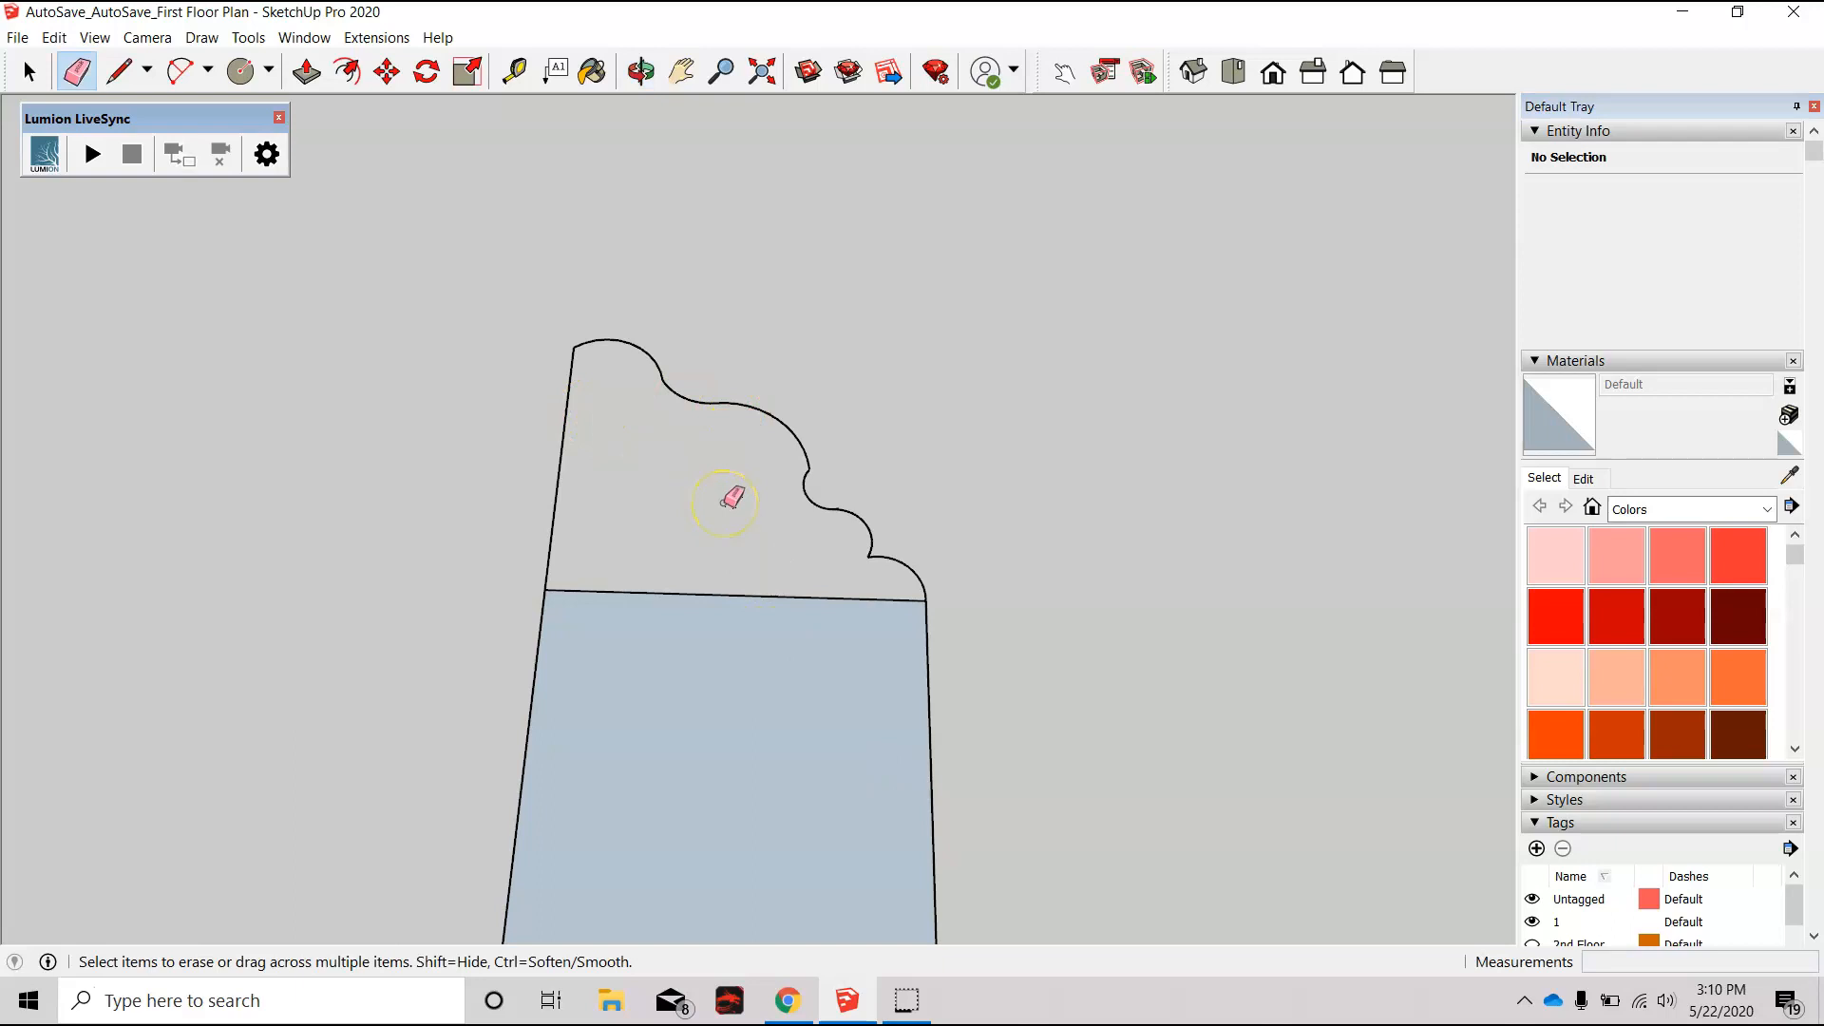
{"action": "left_click", "coordinate": [819, 630]}
{"action": "scroll", "coordinate": [799, 456], "scroll_direction": "up", "scroll_amount": 4}
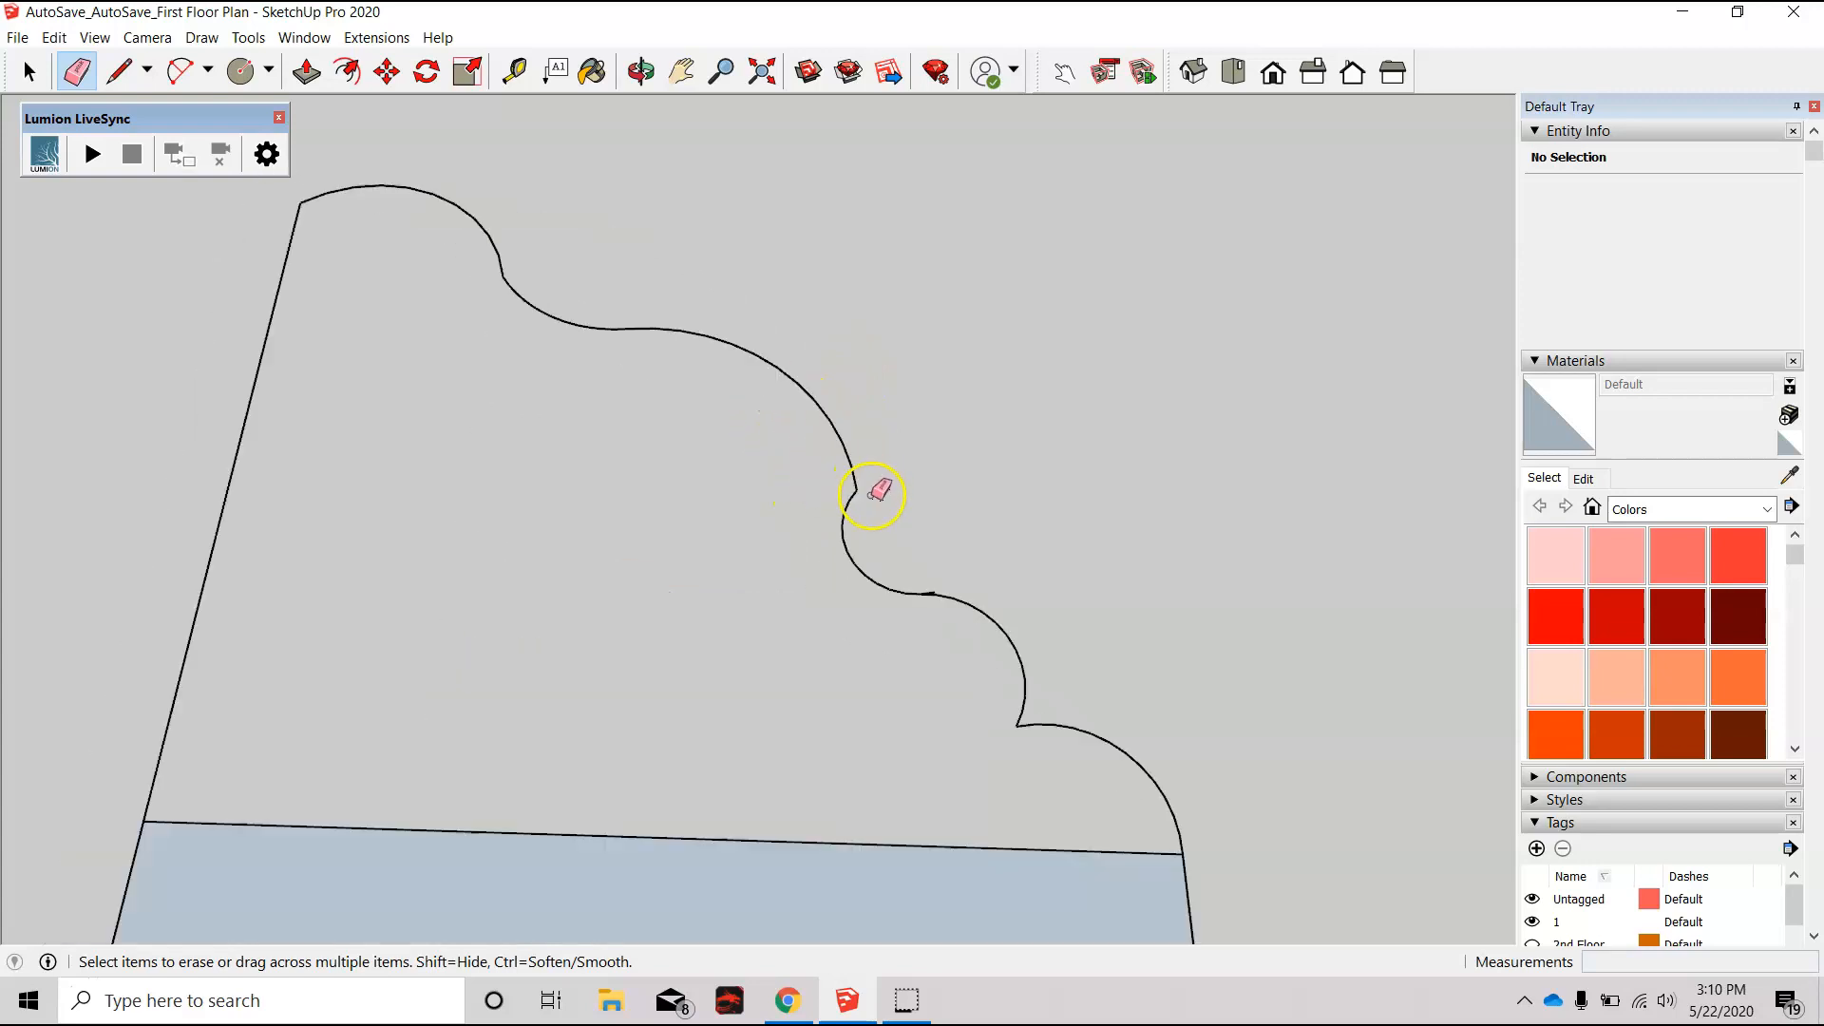
{"action": "scroll", "coordinate": [950, 605], "scroll_direction": "up", "scroll_amount": 2}
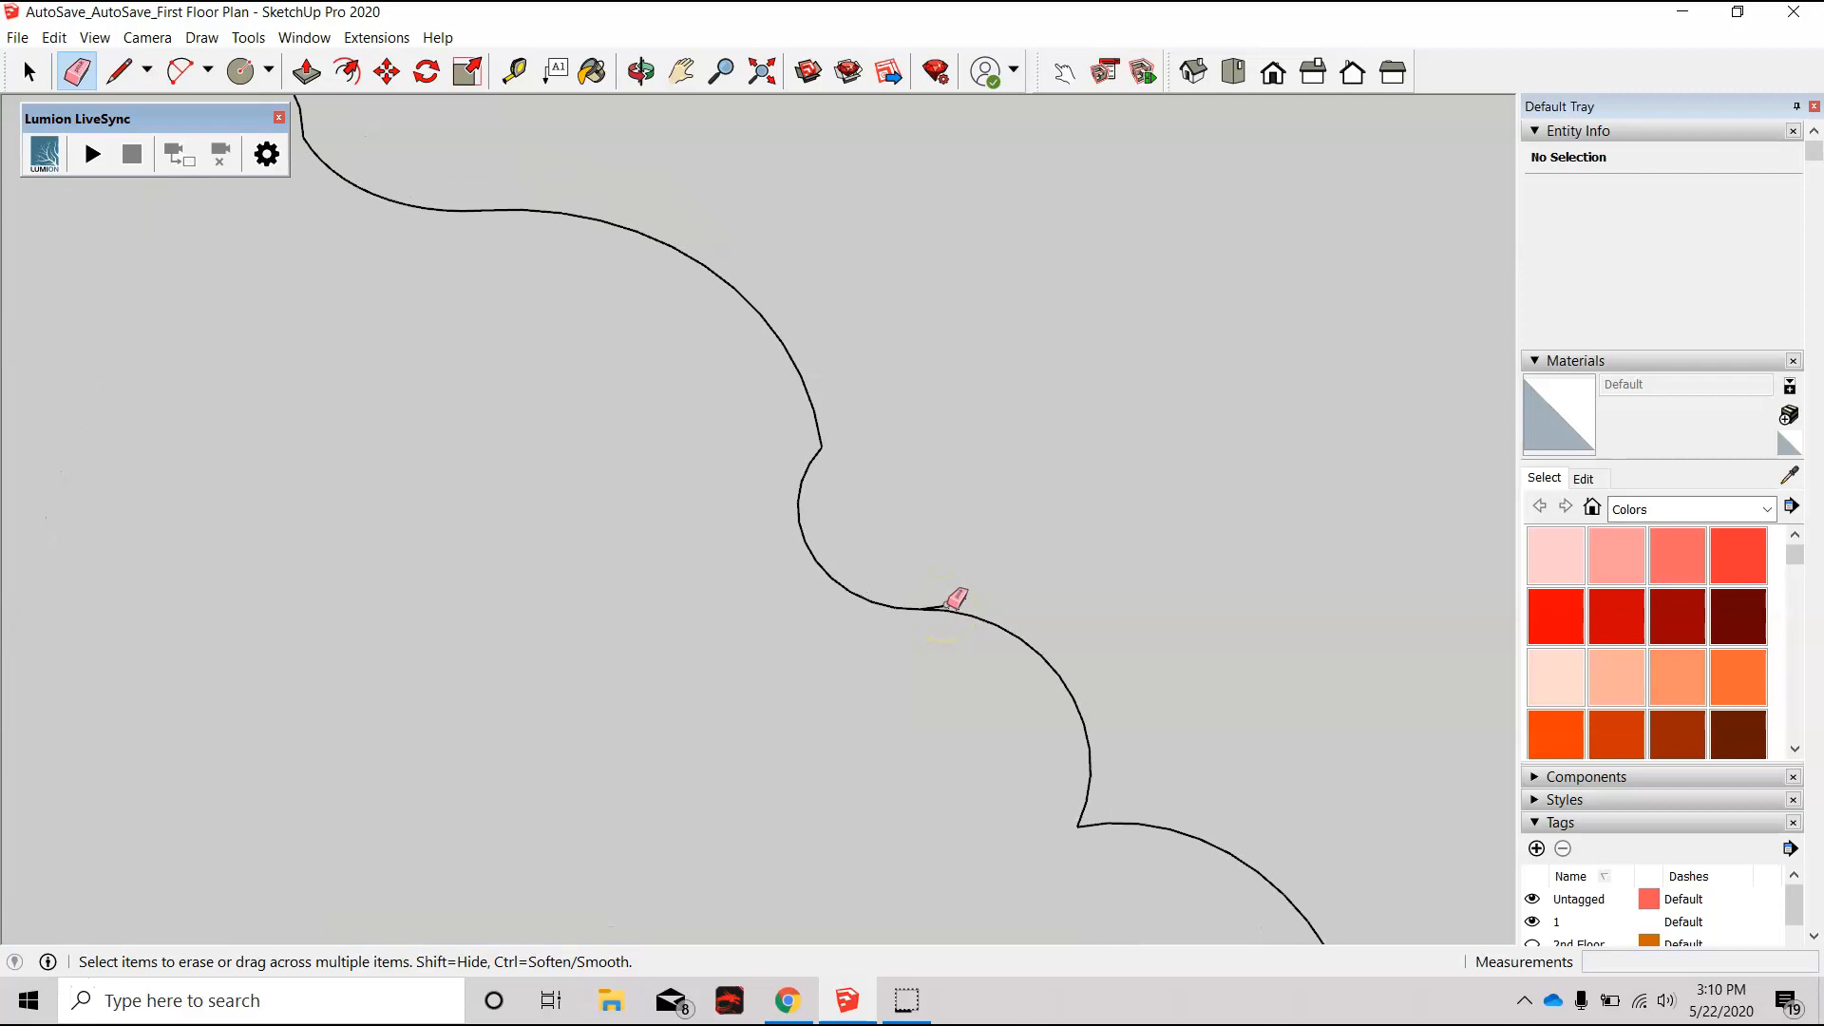
{"action": "scroll", "coordinate": [940, 604], "scroll_direction": "down", "scroll_amount": 4}
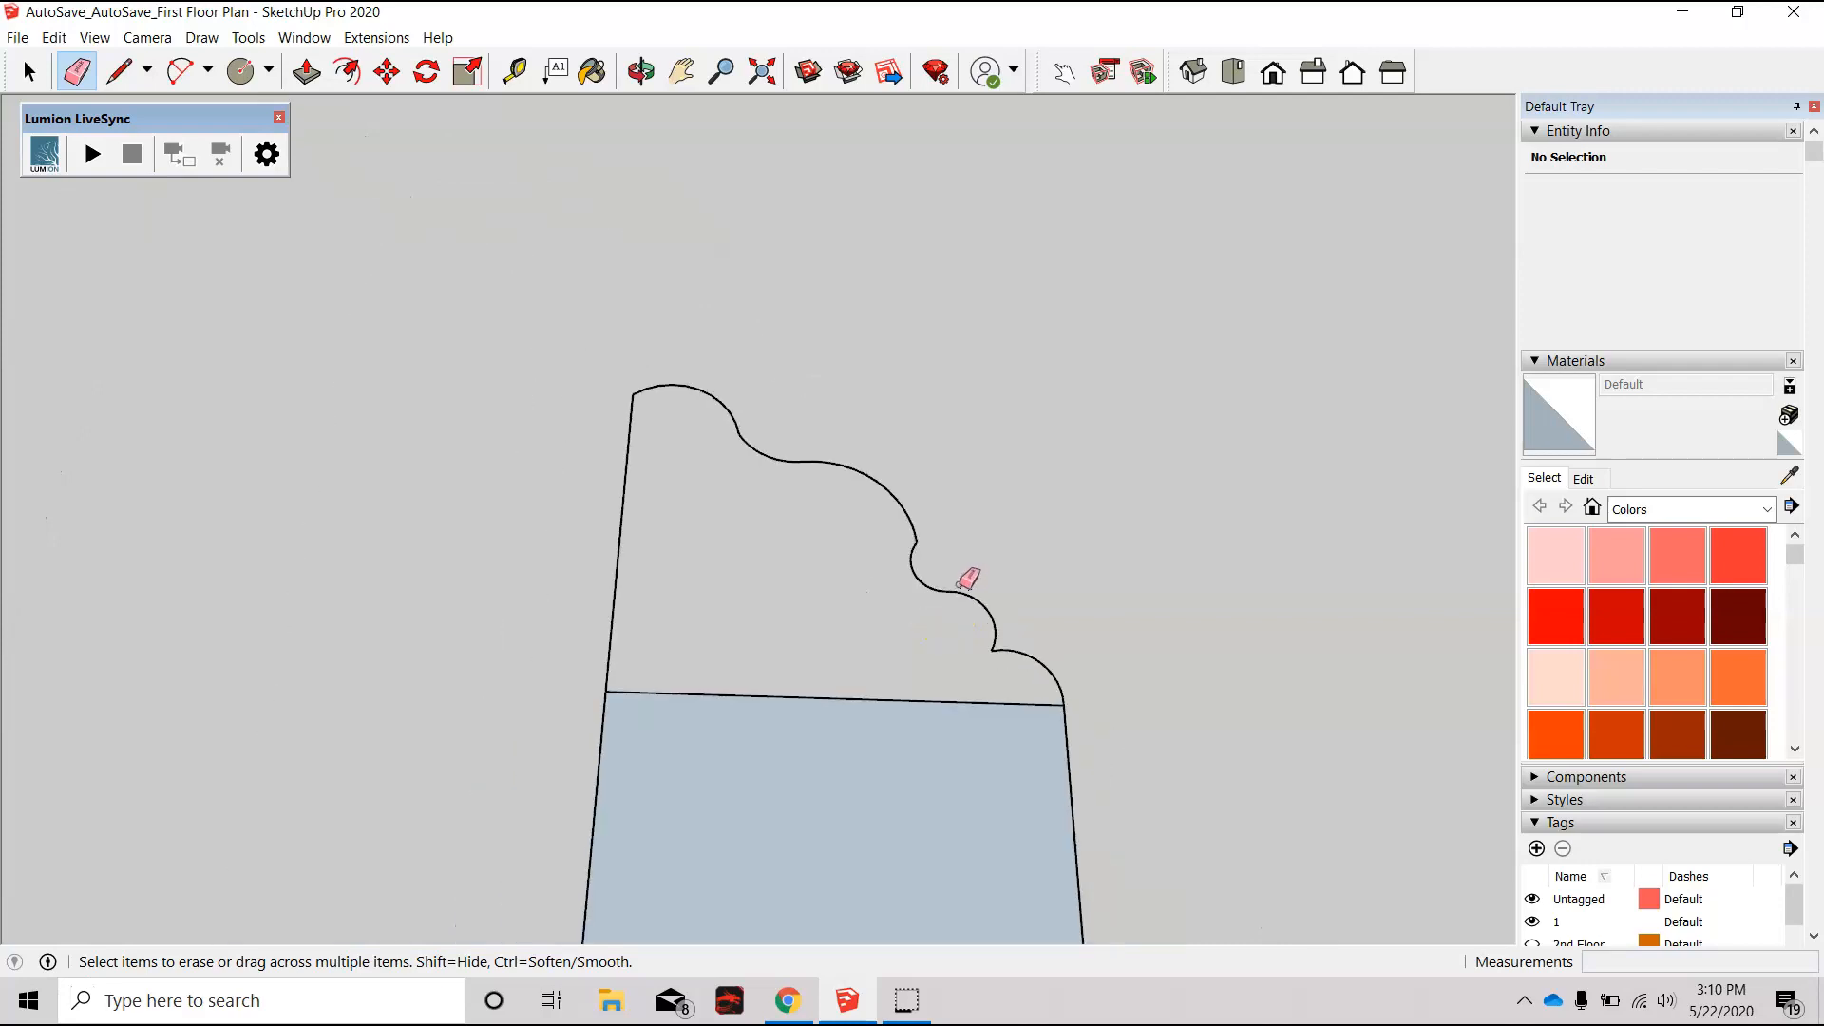
Step: Draw a 2-inch line over the moulding profile's straight side, from the first arc's endpoint to the rectangle's cross line, to form its face
{"action": "key", "text": "l"}
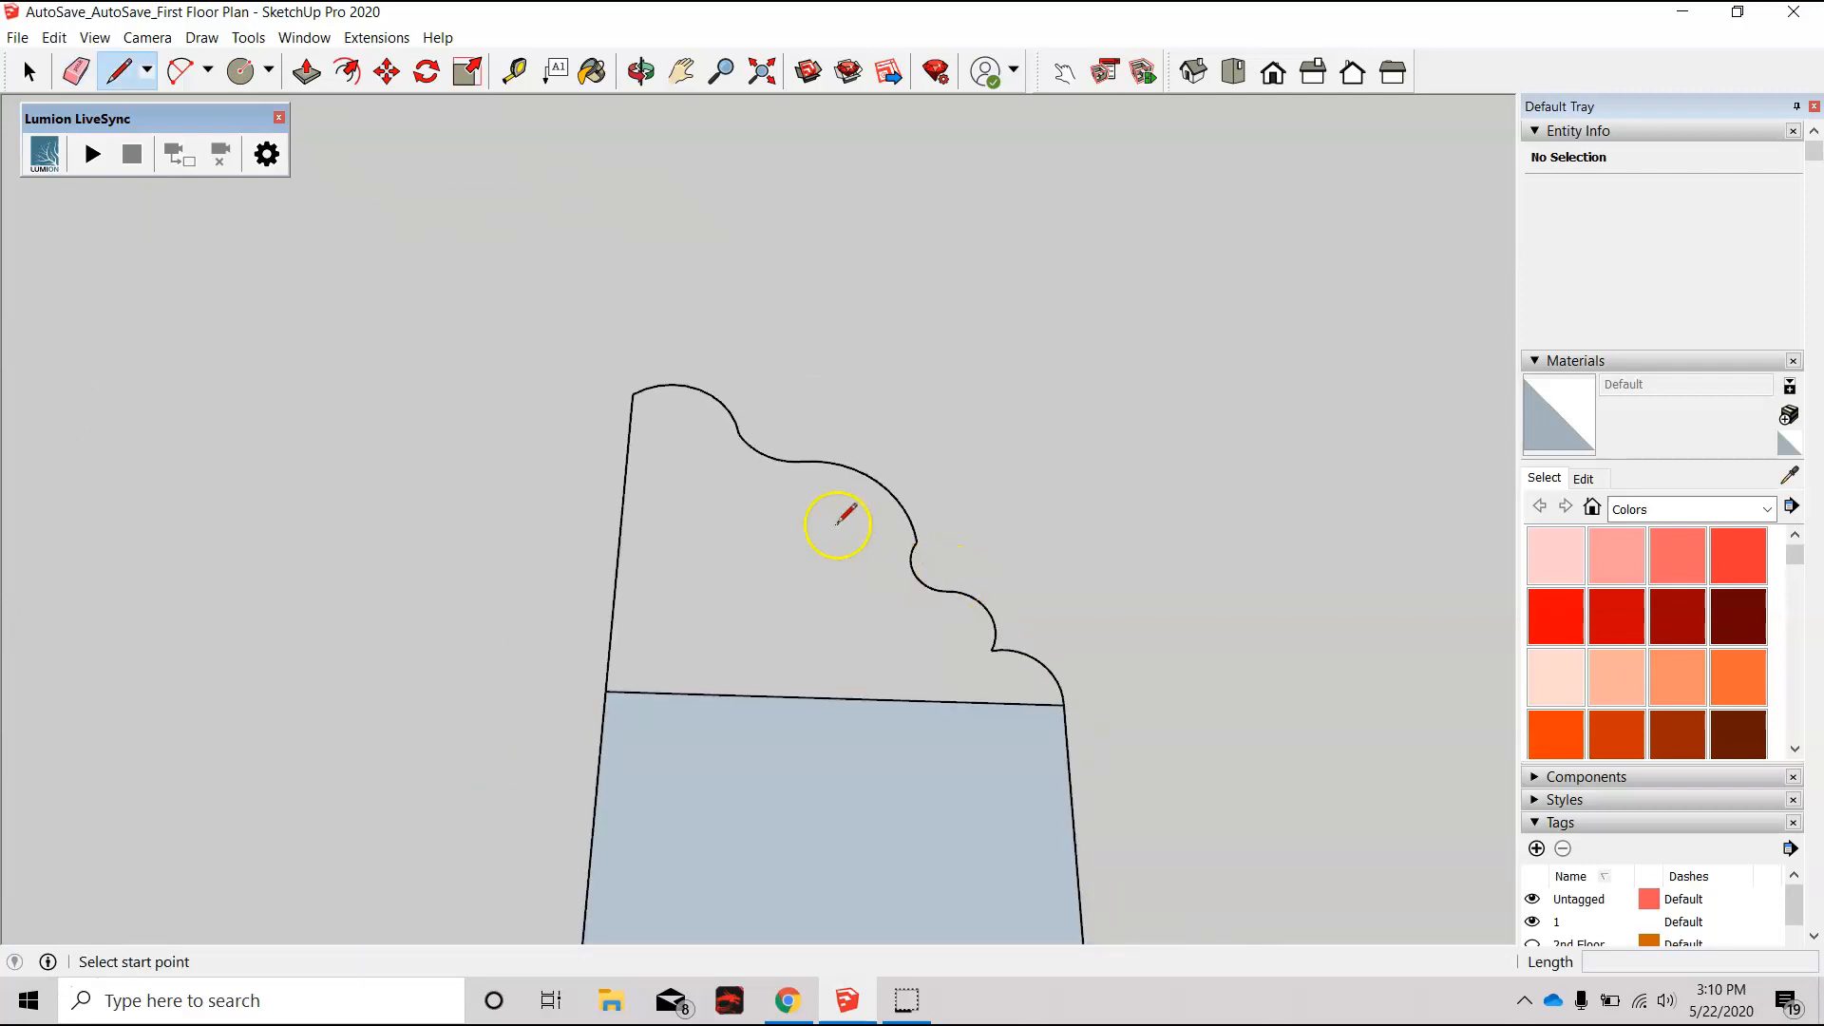
{"action": "left_click", "coordinate": [634, 392]}
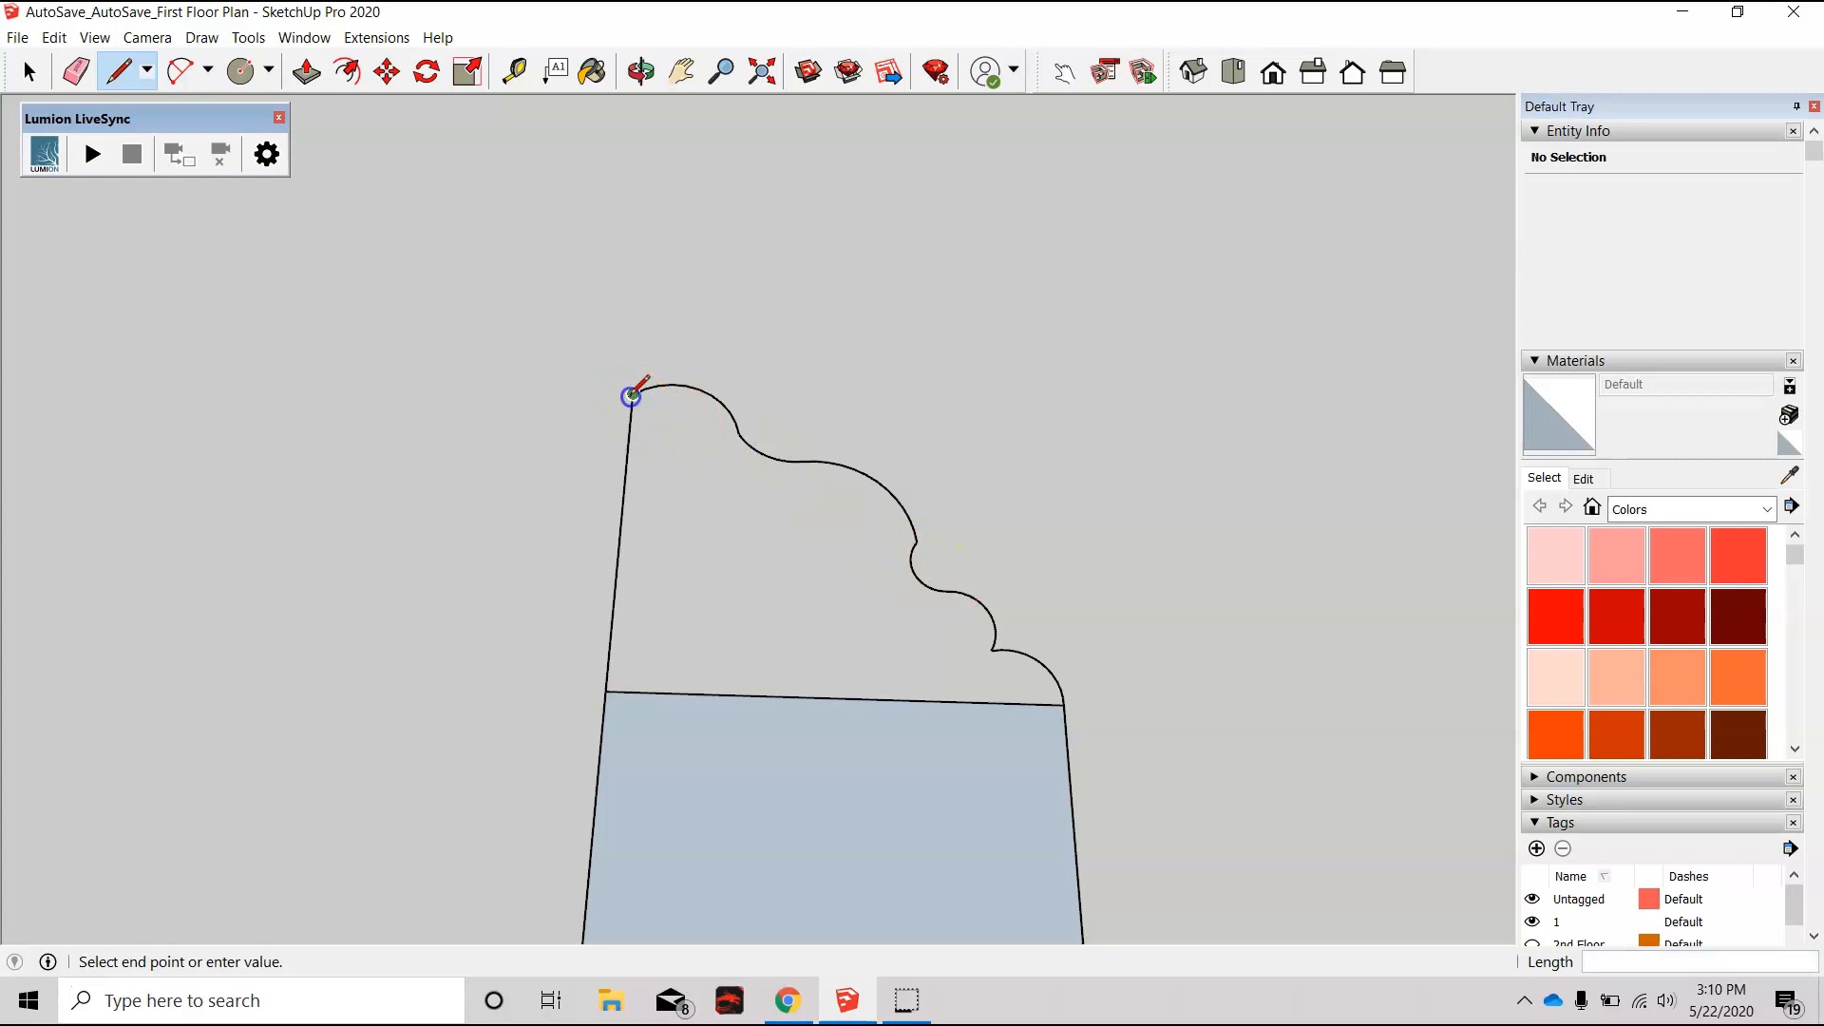
{"action": "left_click", "coordinate": [604, 691]}
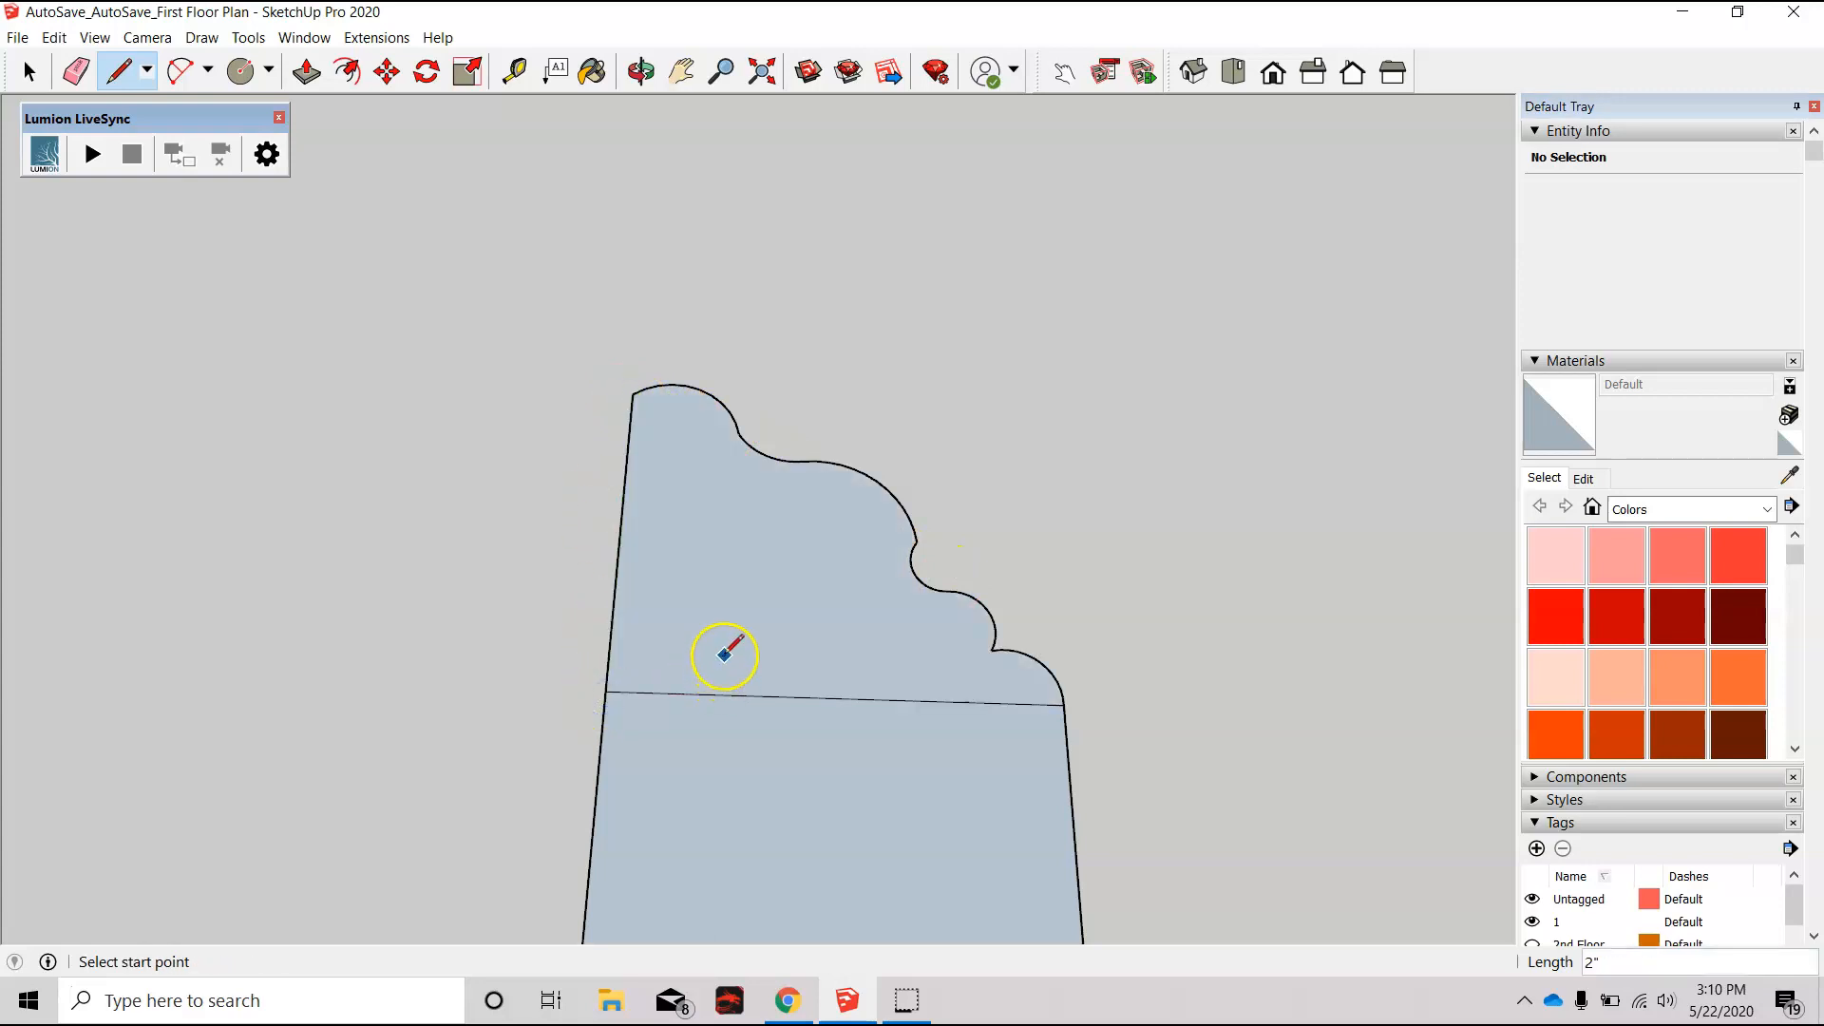
Step: Copy the moulding face from its inner base corner to the empty area beside the rectangle
{"action": "key", "text": "space"}
{"action": "scroll", "coordinate": [739, 570], "scroll_direction": "down", "scroll_amount": 2}
{"action": "left_click", "coordinate": [785, 584]}
{"action": "scroll", "coordinate": [785, 582], "scroll_direction": "down", "scroll_amount": 4}
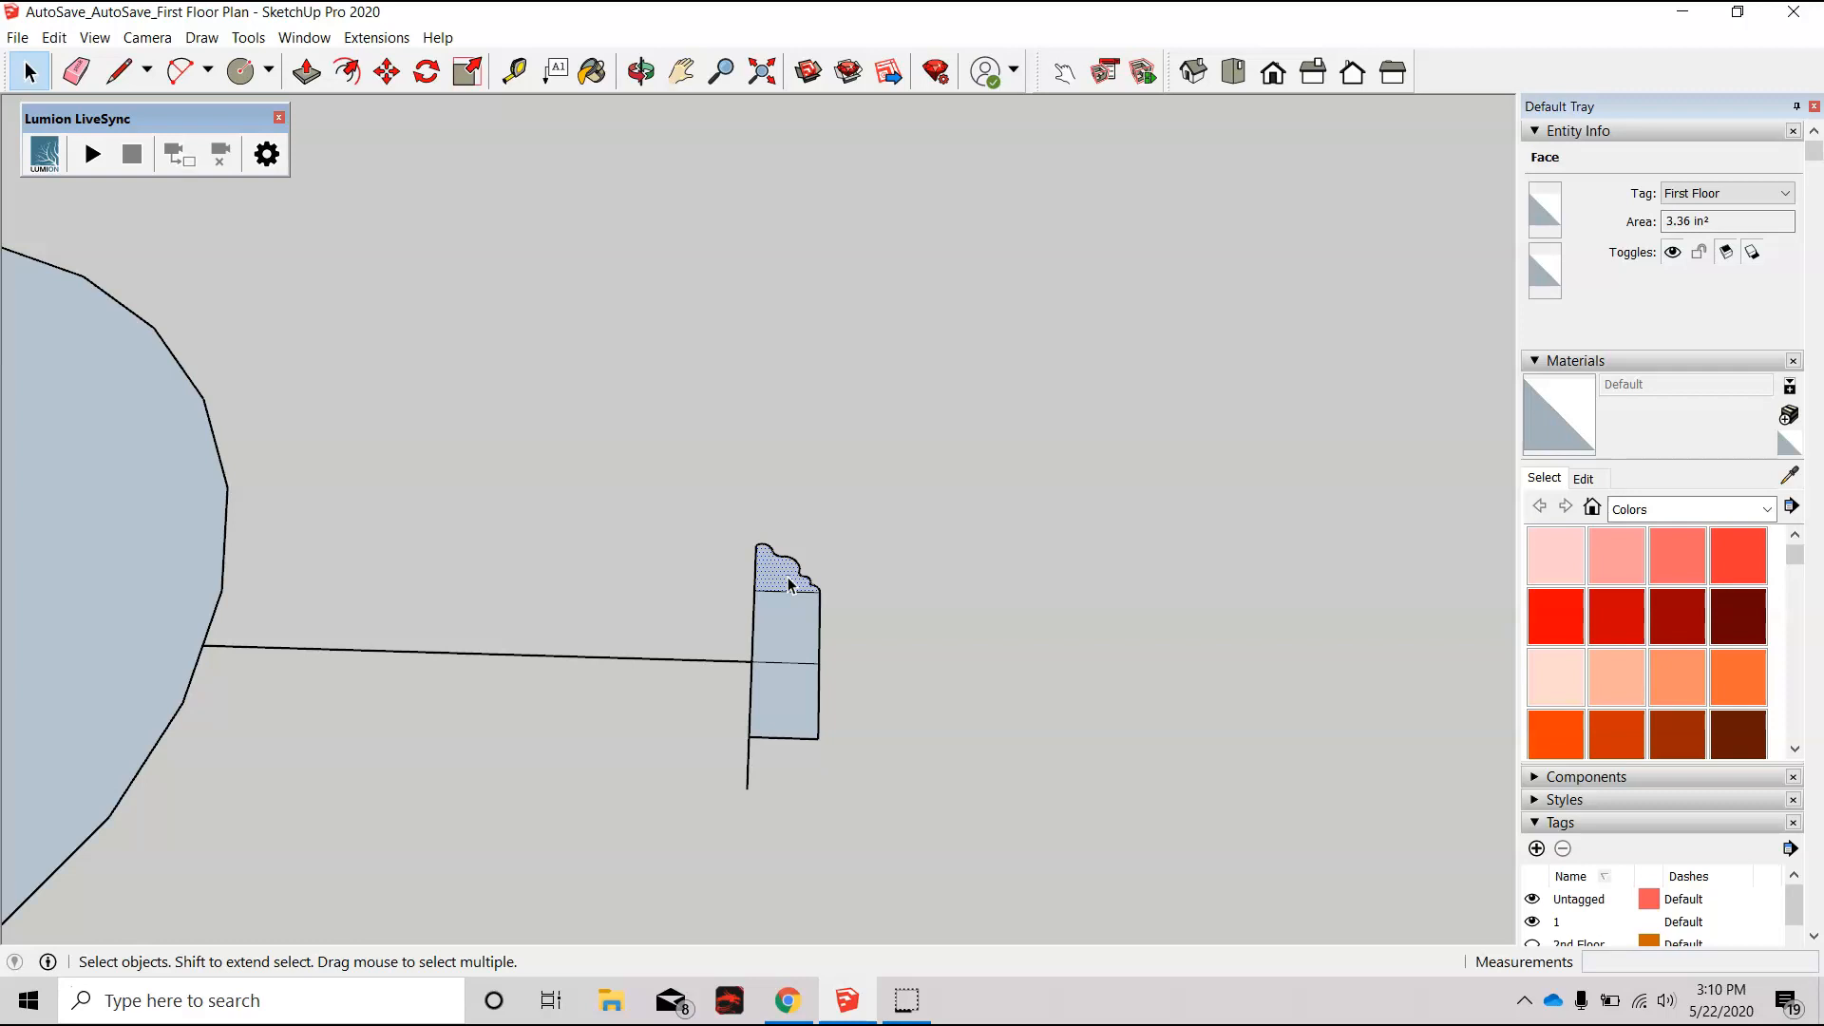
{"action": "key", "text": "m"}
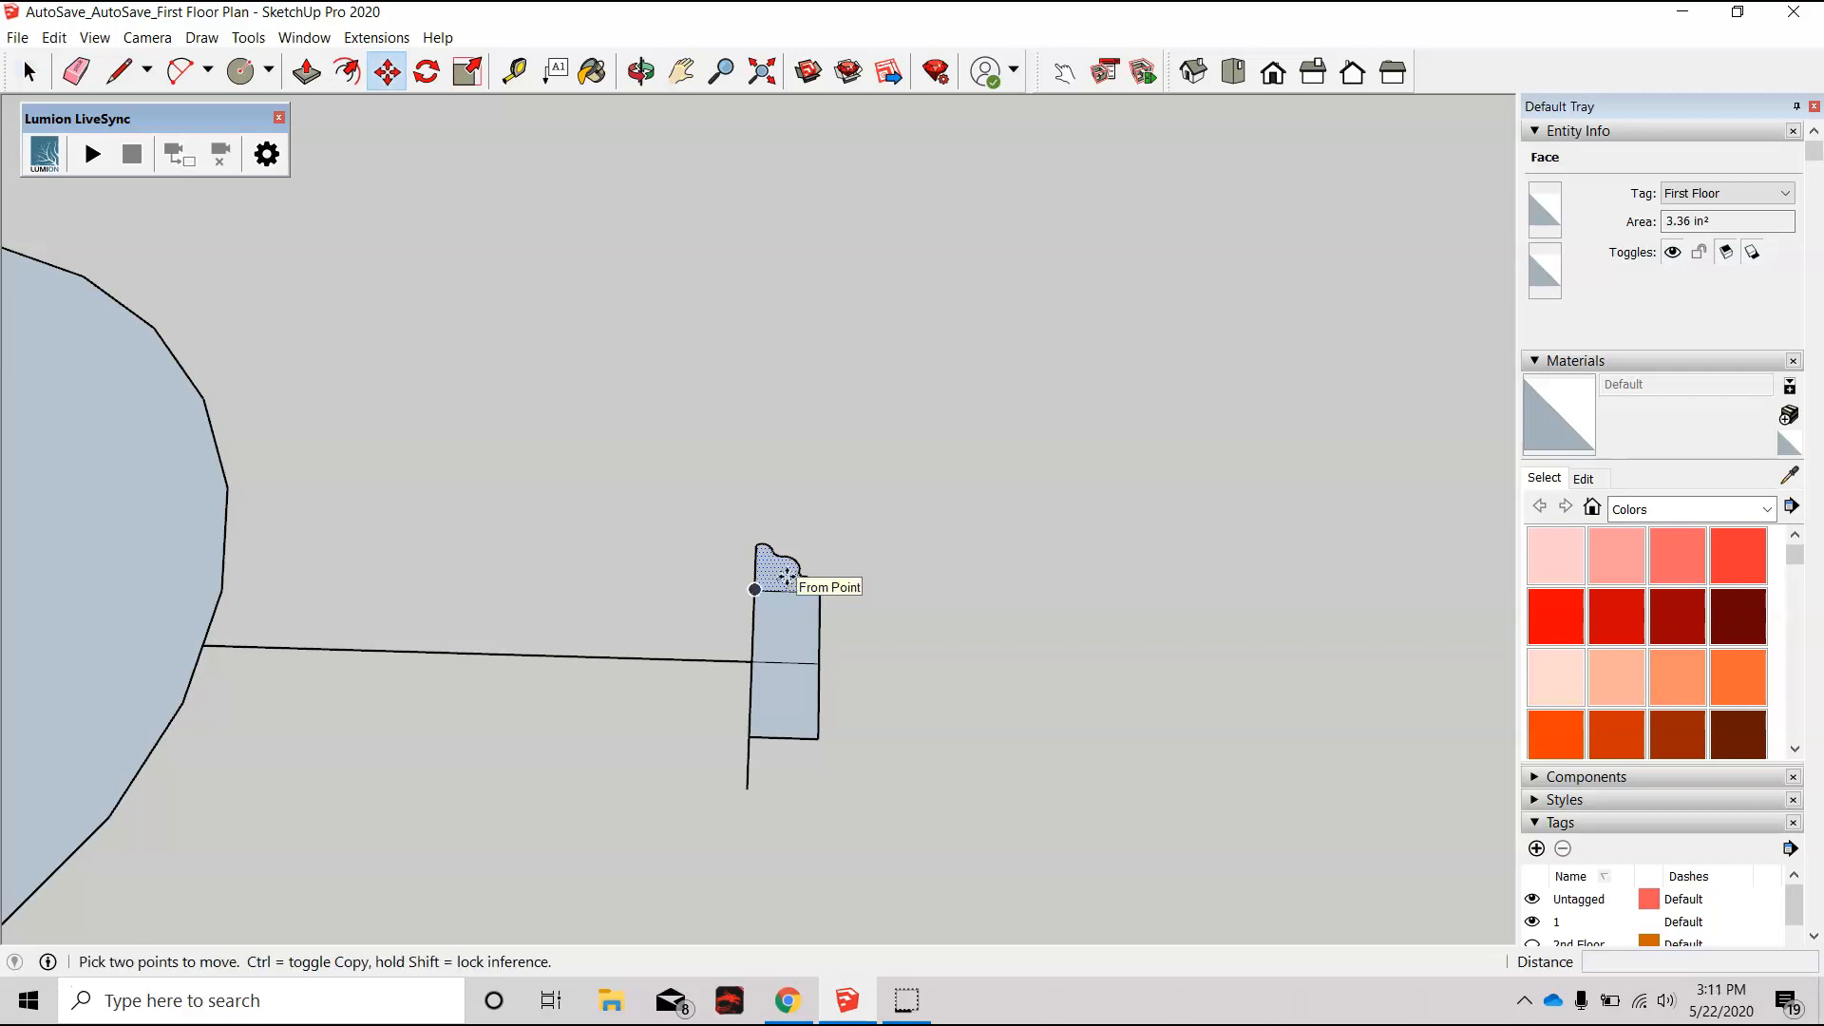
{"action": "left_click", "coordinate": [754, 589]}
{"action": "key", "text": "ctrl"}
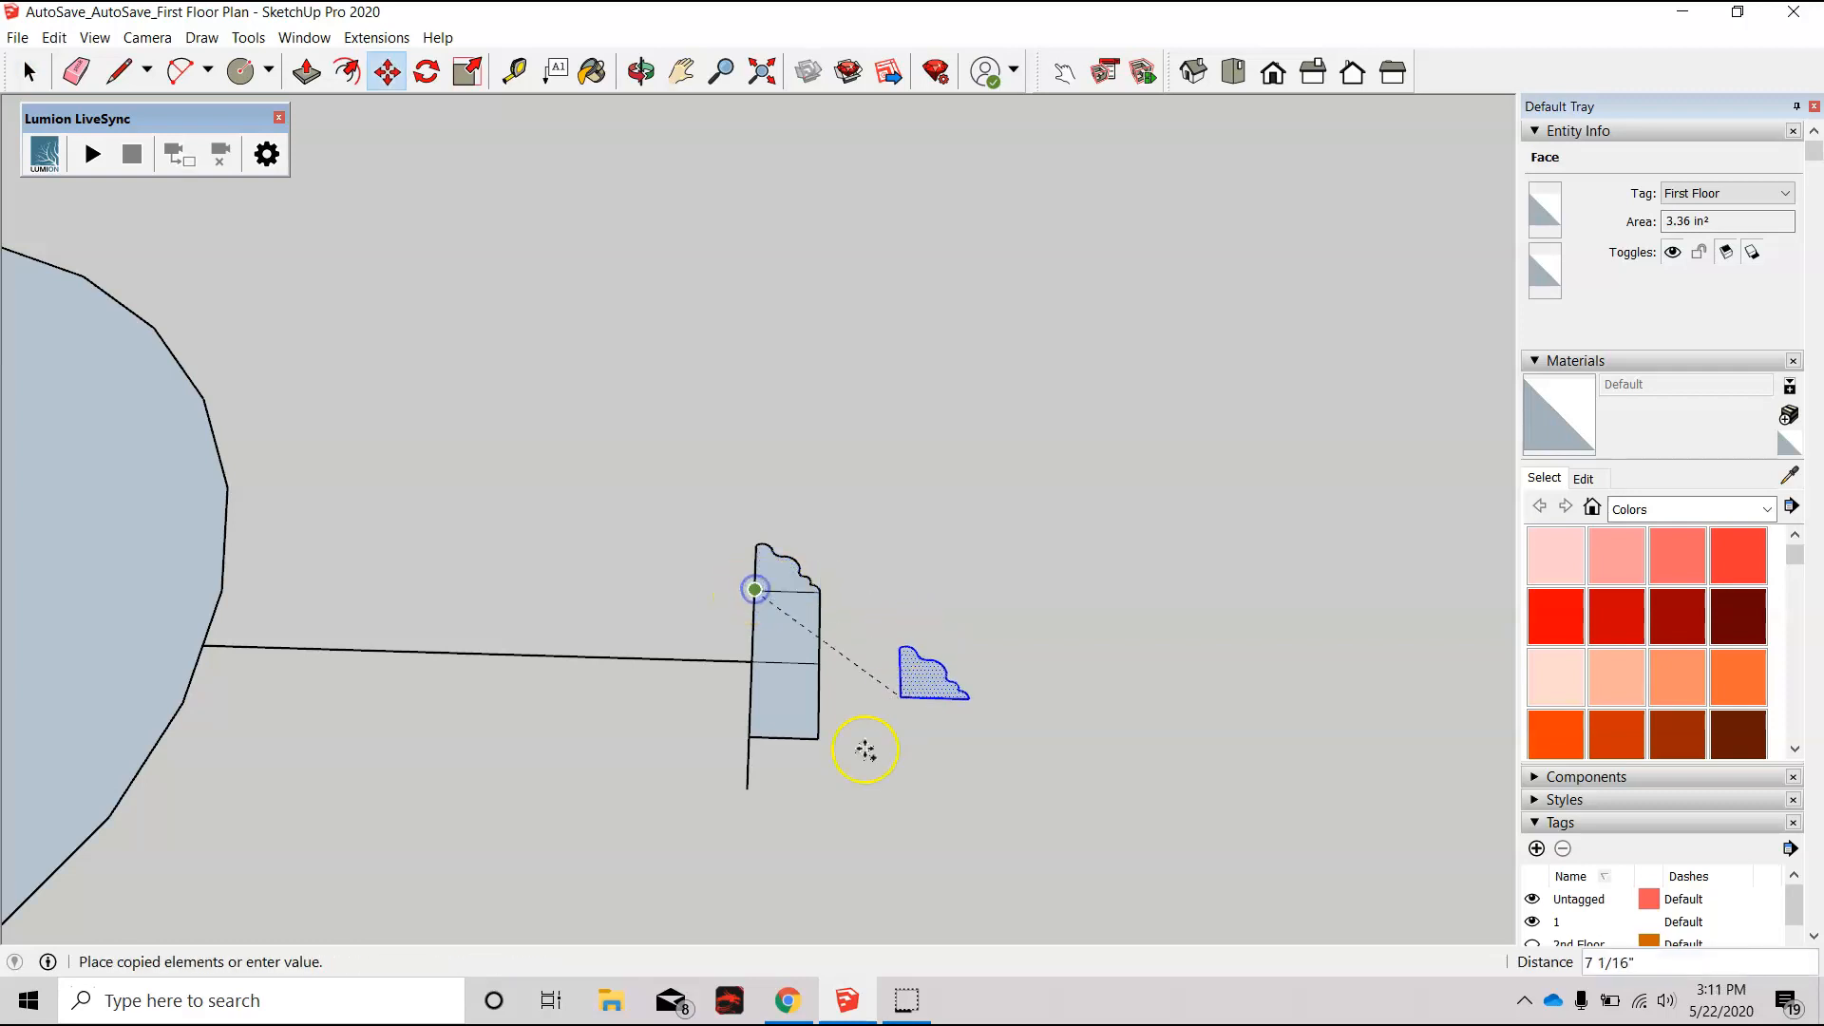
{"action": "left_click", "coordinate": [926, 739]}
Step: Mirror the copied moulding face by scaling it by -1 along the green axis
{"action": "key", "text": "s"}
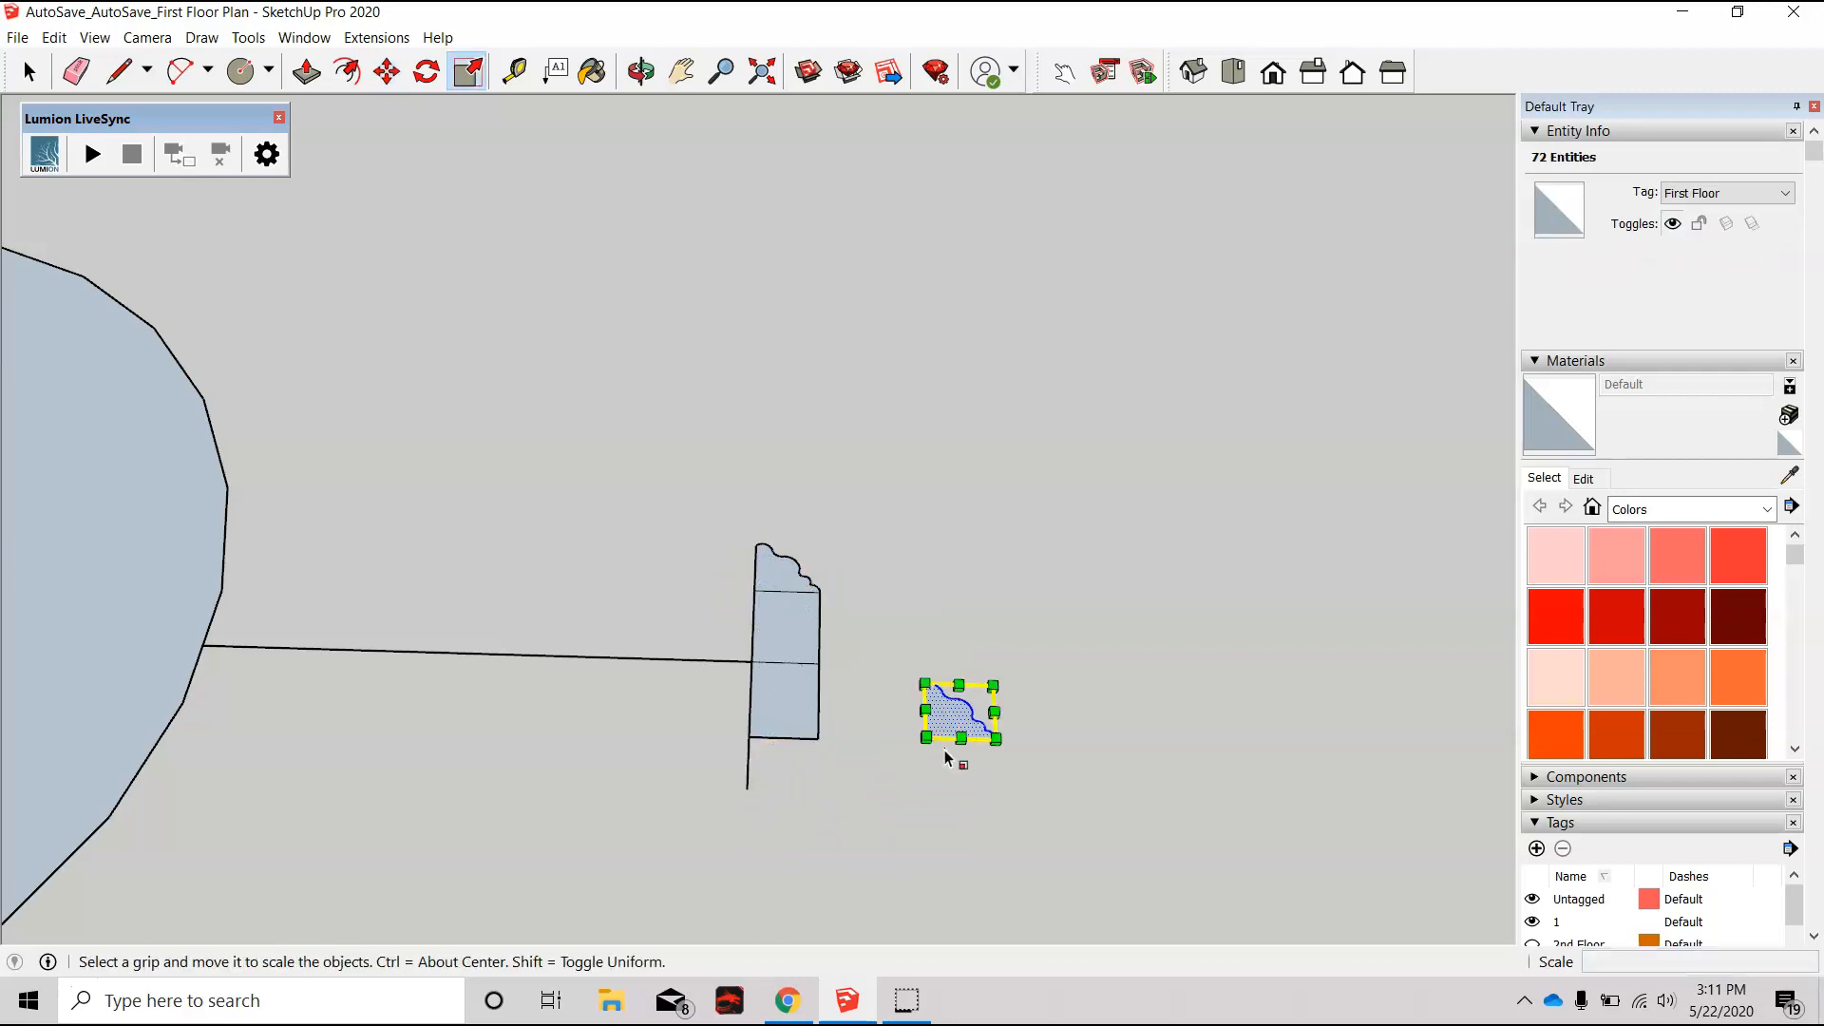
{"action": "scroll", "coordinate": [943, 692], "scroll_direction": "up", "scroll_amount": 10}
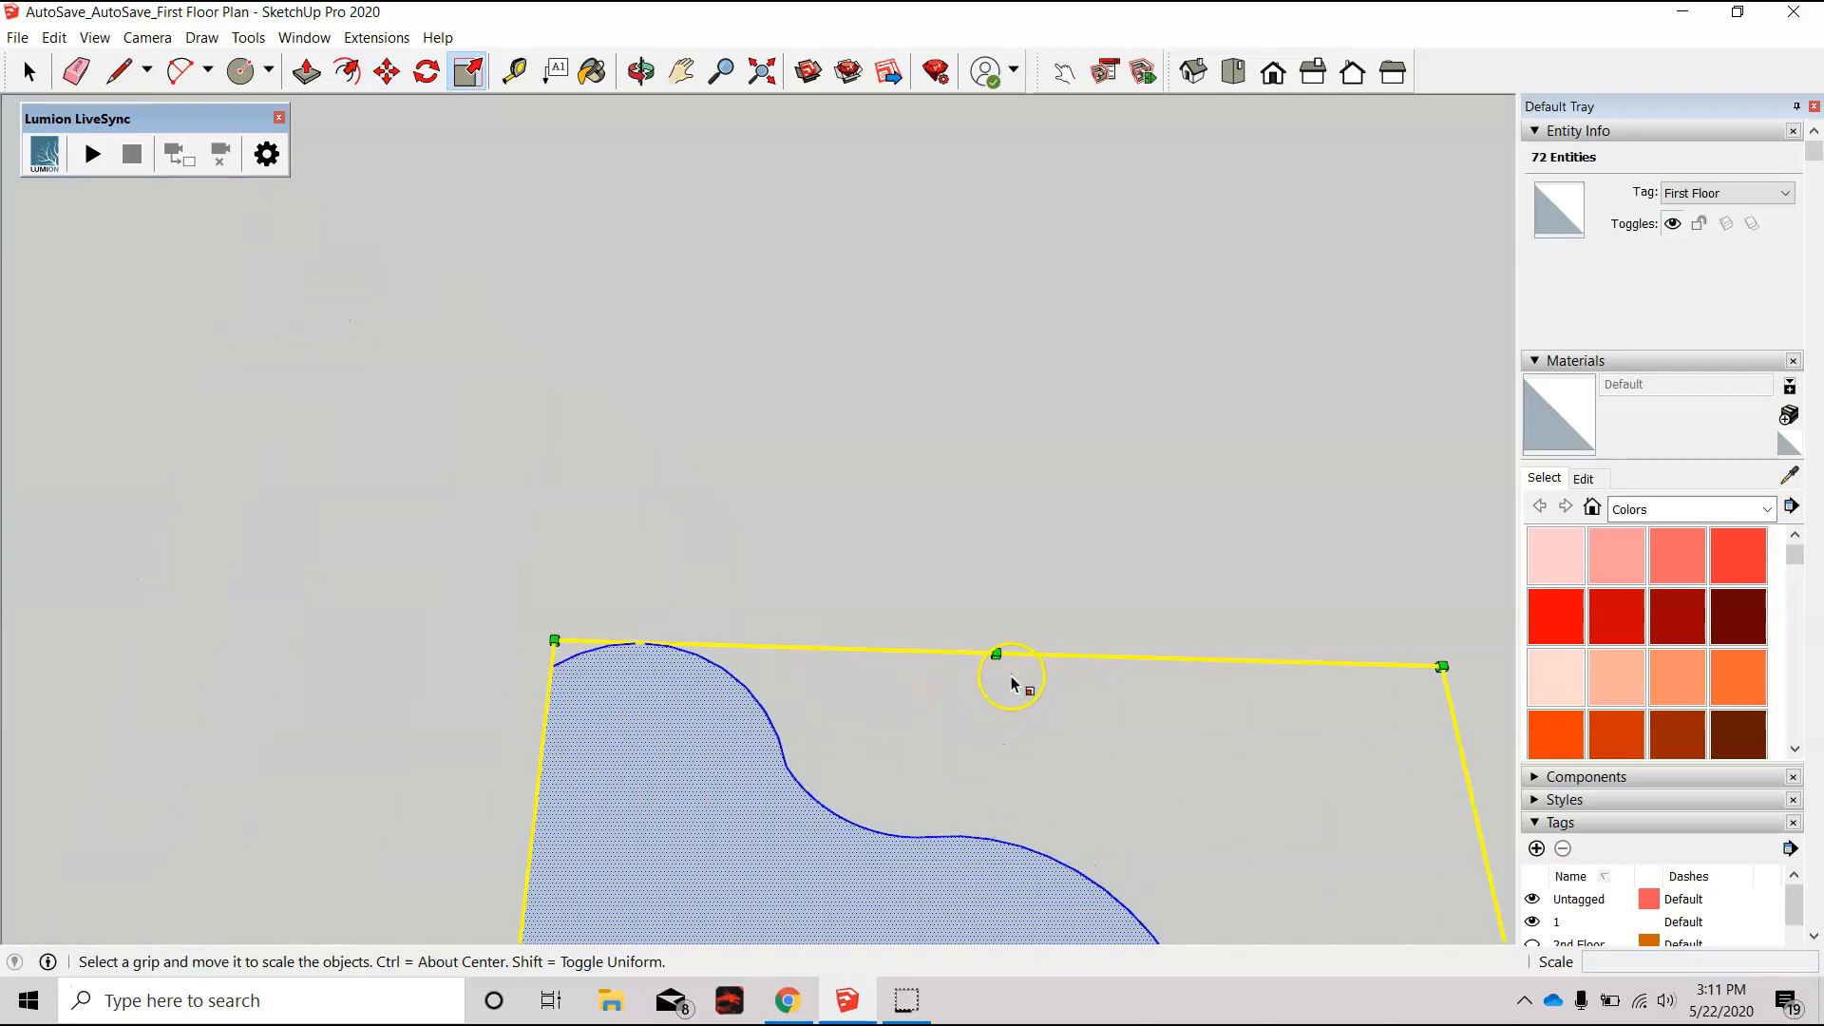
{"action": "scroll", "coordinate": [992, 646], "scroll_direction": "down", "scroll_amount": 6}
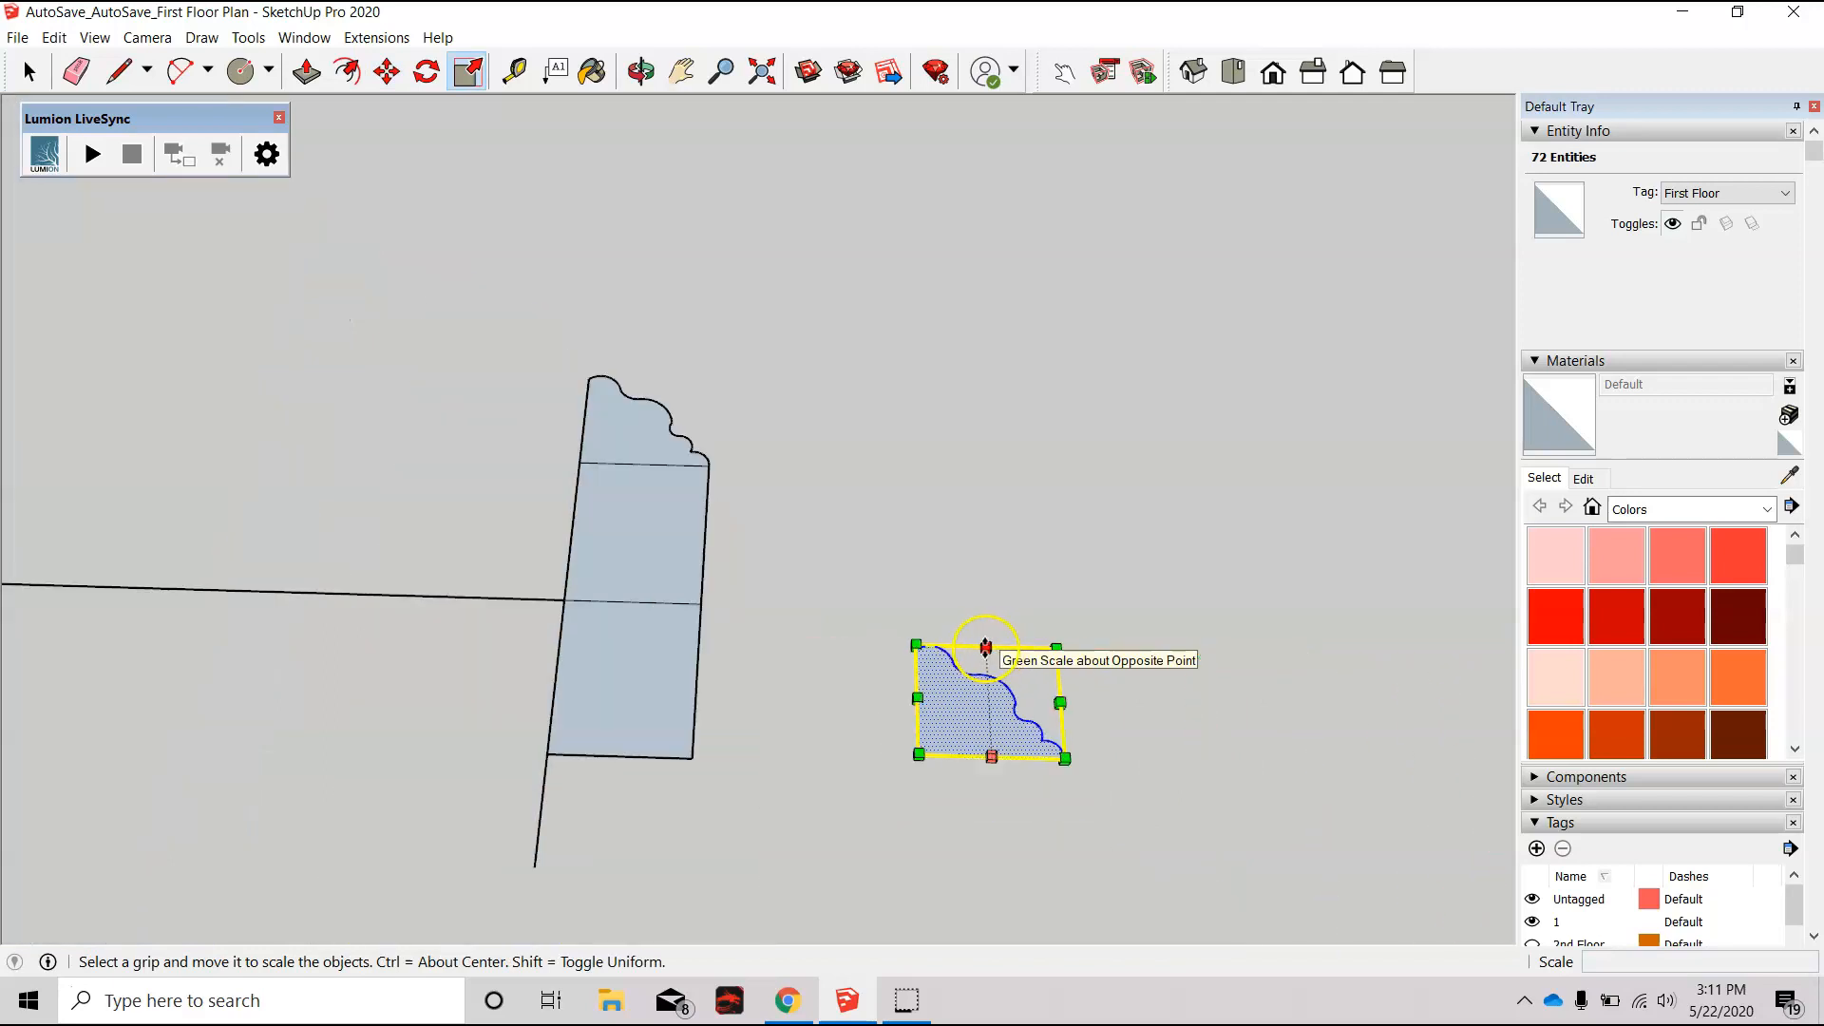
{"action": "left_click_drag", "start_coordinate": [985, 647], "coordinate": [995, 860]}
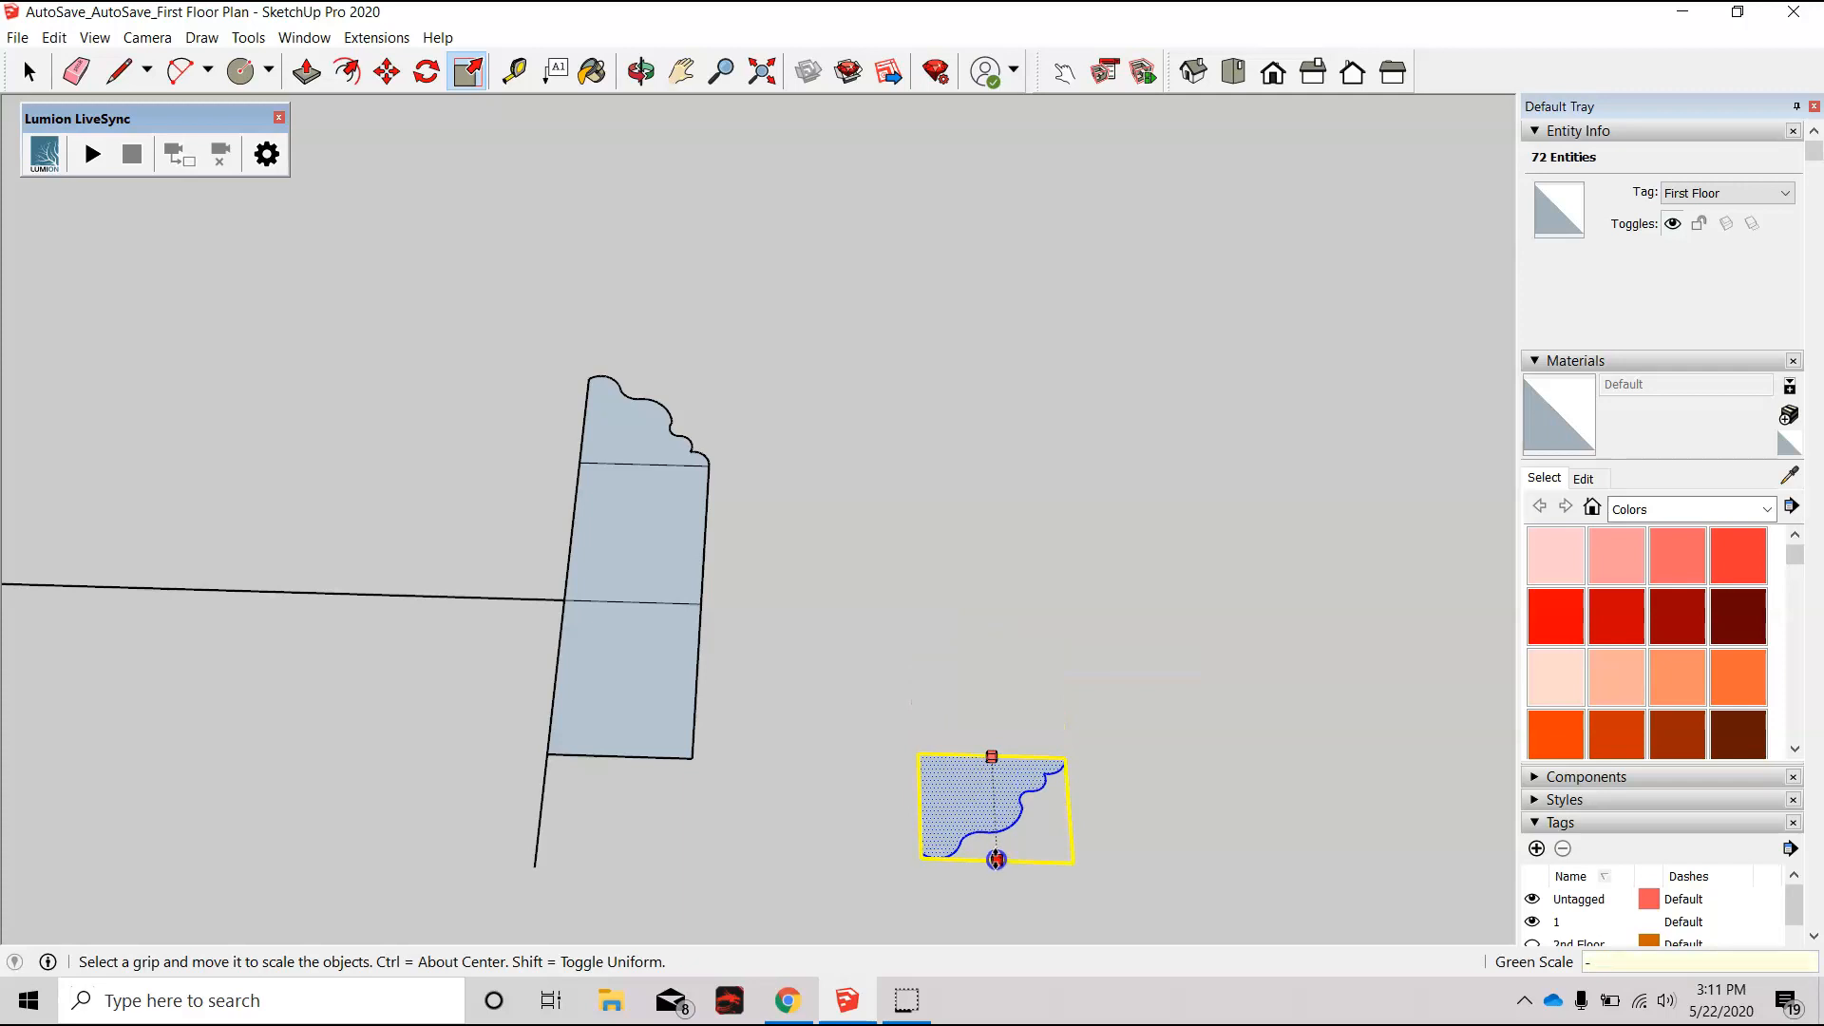
{"action": "key", "text": "Return"}
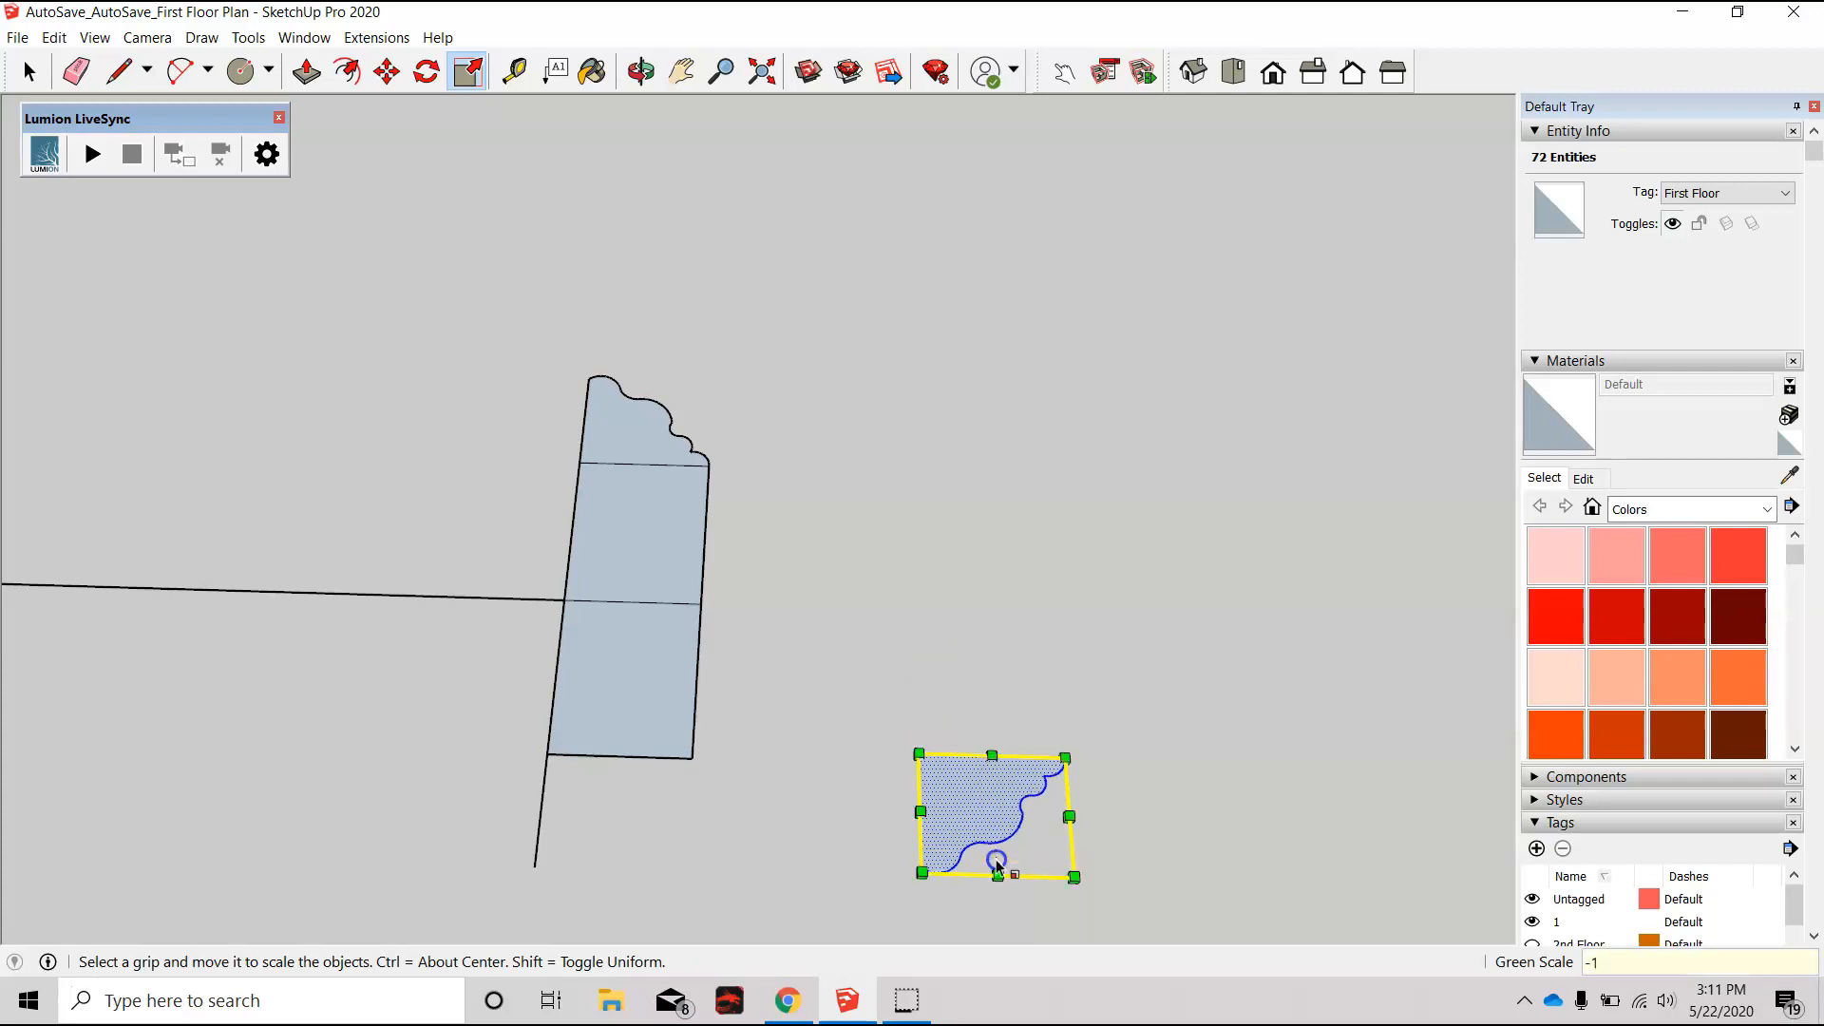
Step: Move the mirrored moulding by its base corner onto the matching corner at the rectangle's plain end
{"action": "scroll", "coordinate": [996, 863], "scroll_direction": "down", "scroll_amount": 4}
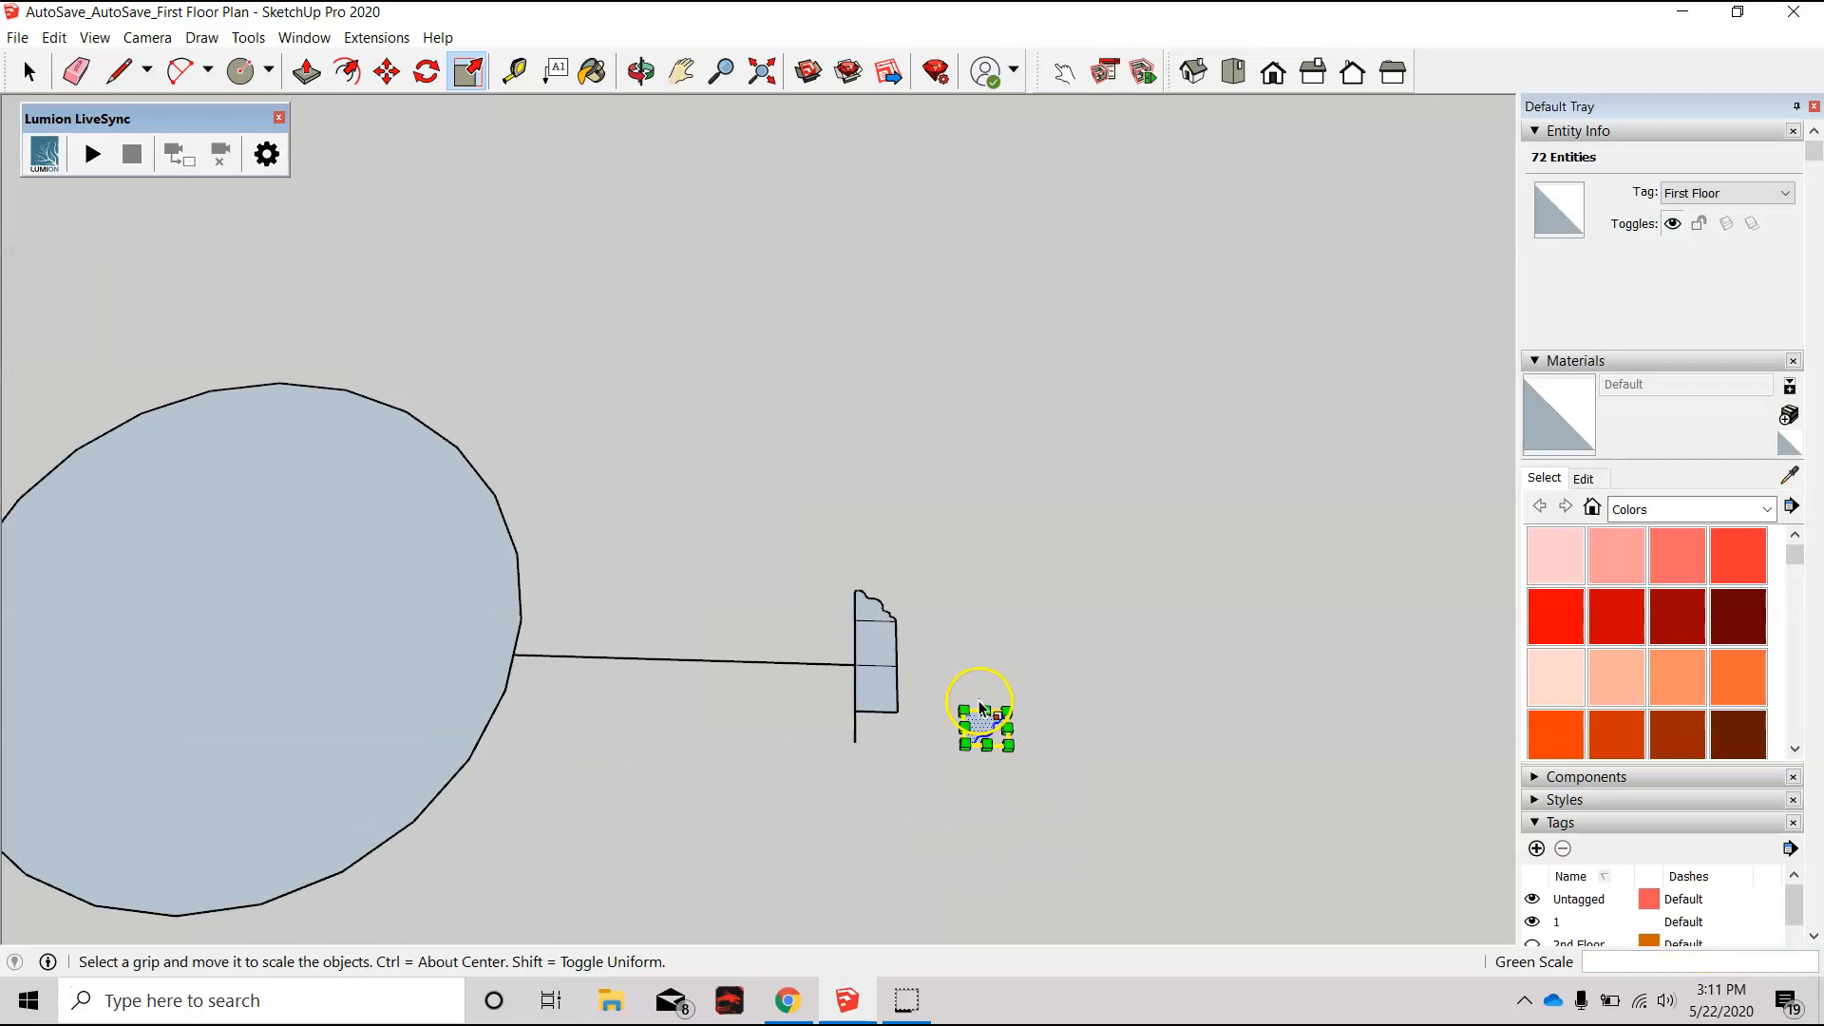
{"action": "key", "text": "m"}
{"action": "scroll", "coordinate": [967, 720], "scroll_direction": "up", "scroll_amount": 4}
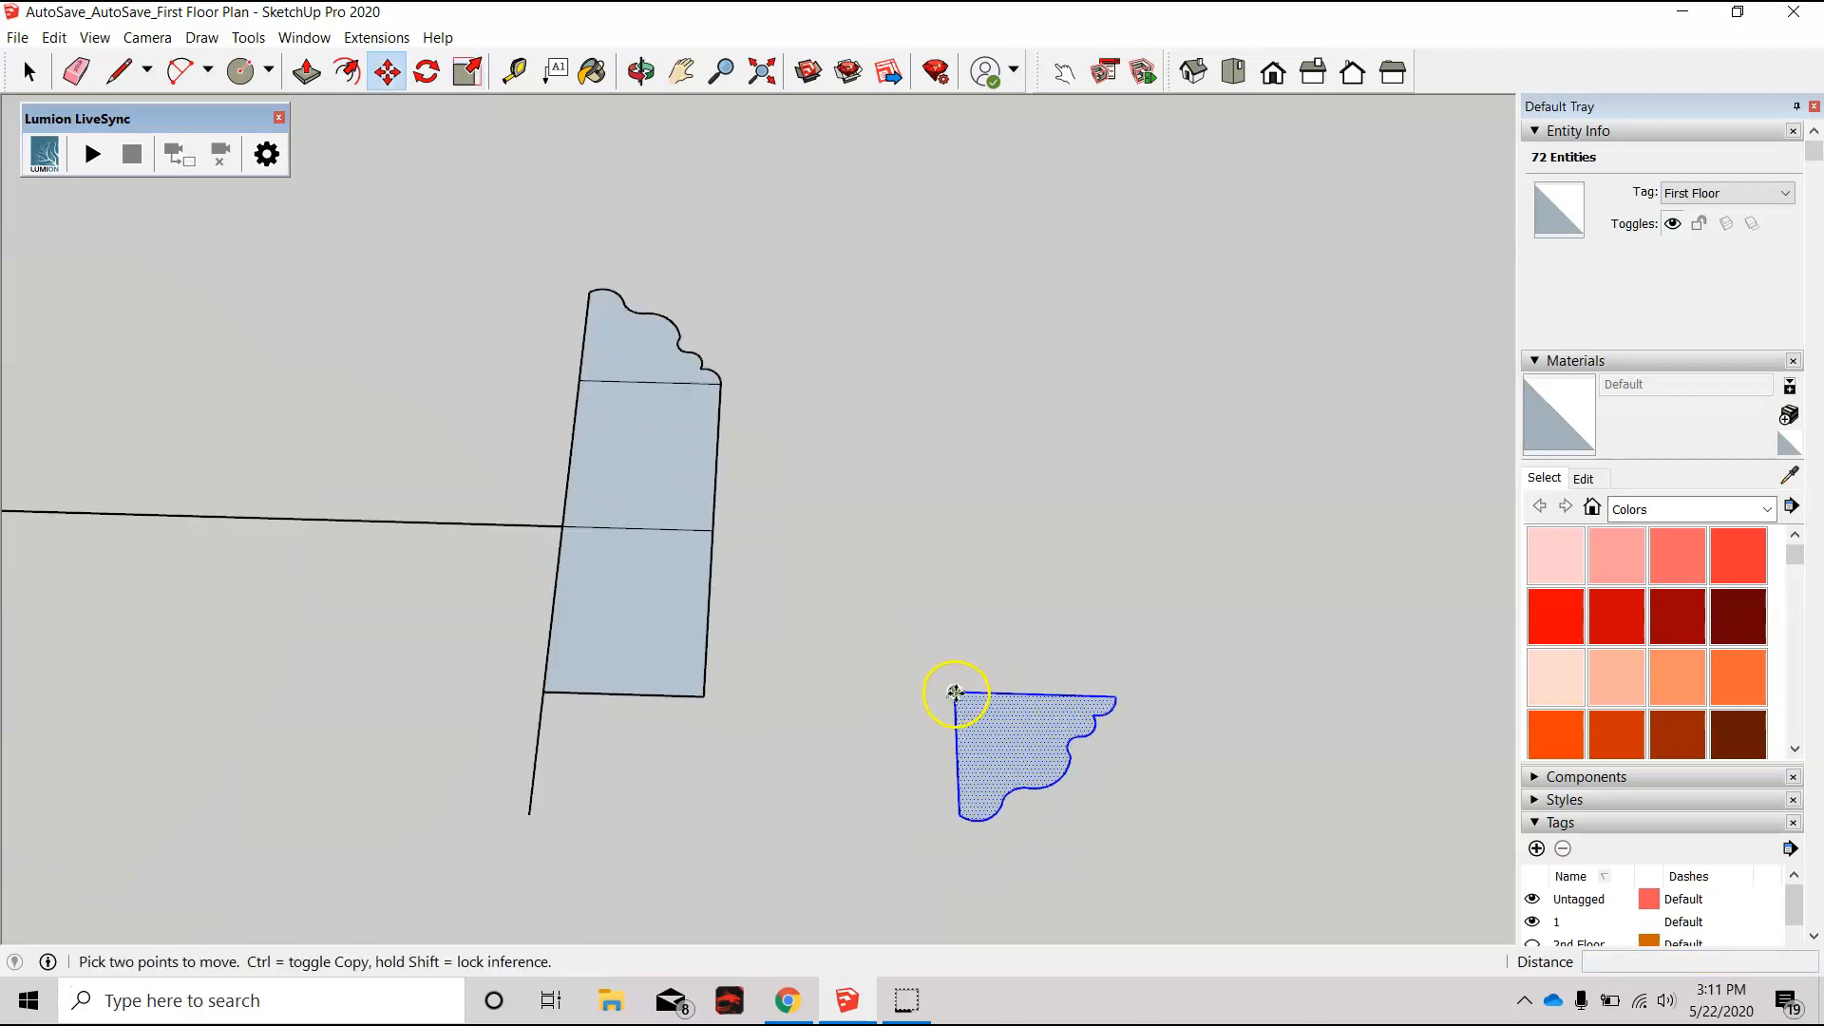
{"action": "left_click", "coordinate": [955, 692]}
{"action": "left_click", "coordinate": [553, 690]}
{"action": "scroll", "coordinate": [867, 685], "scroll_direction": "down", "scroll_amount": 2}
{"action": "scroll", "coordinate": [786, 692], "scroll_direction": "down", "scroll_amount": 2}
{"action": "scroll", "coordinate": [794, 700], "scroll_direction": "up", "scroll_amount": 2}
Step: Erase the three cross lines inside the frame cross-section to merge it into one face
{"action": "key", "text": "e"}
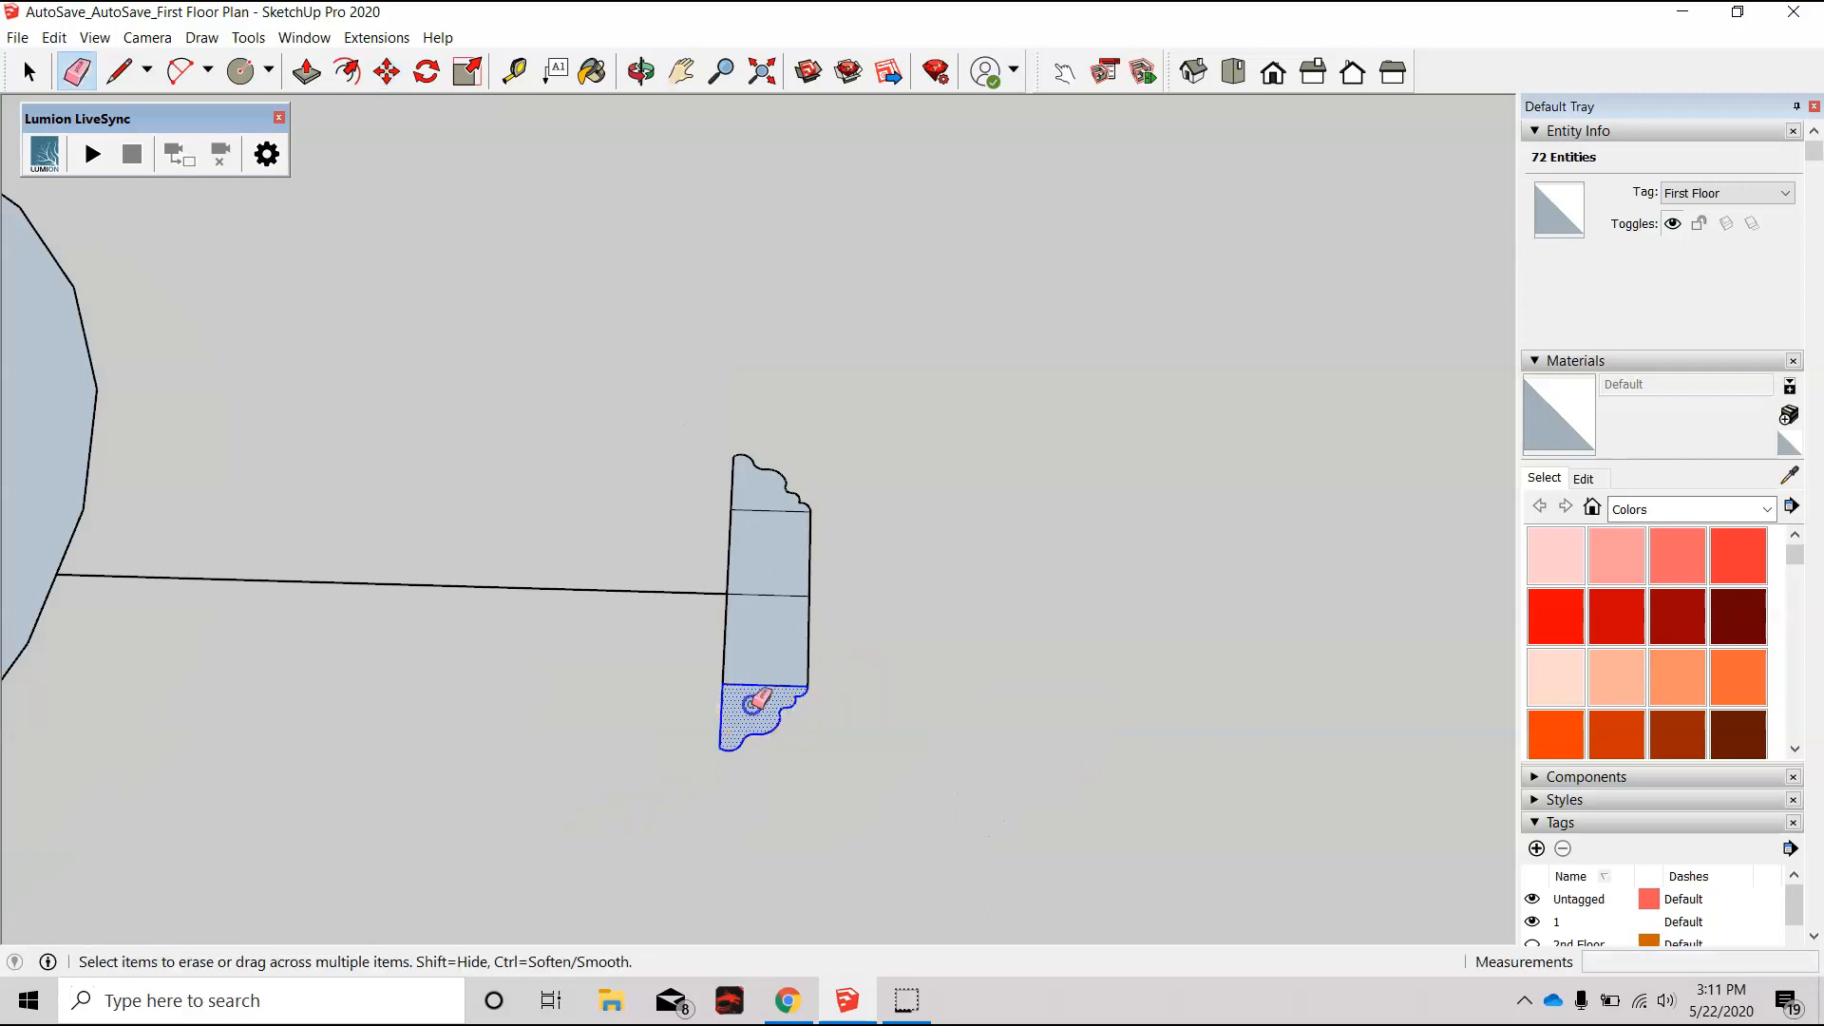
{"action": "left_click_drag", "start_coordinate": [760, 698], "coordinate": [766, 504]}
{"action": "scroll", "coordinate": [848, 599], "scroll_direction": "down", "scroll_amount": 2}
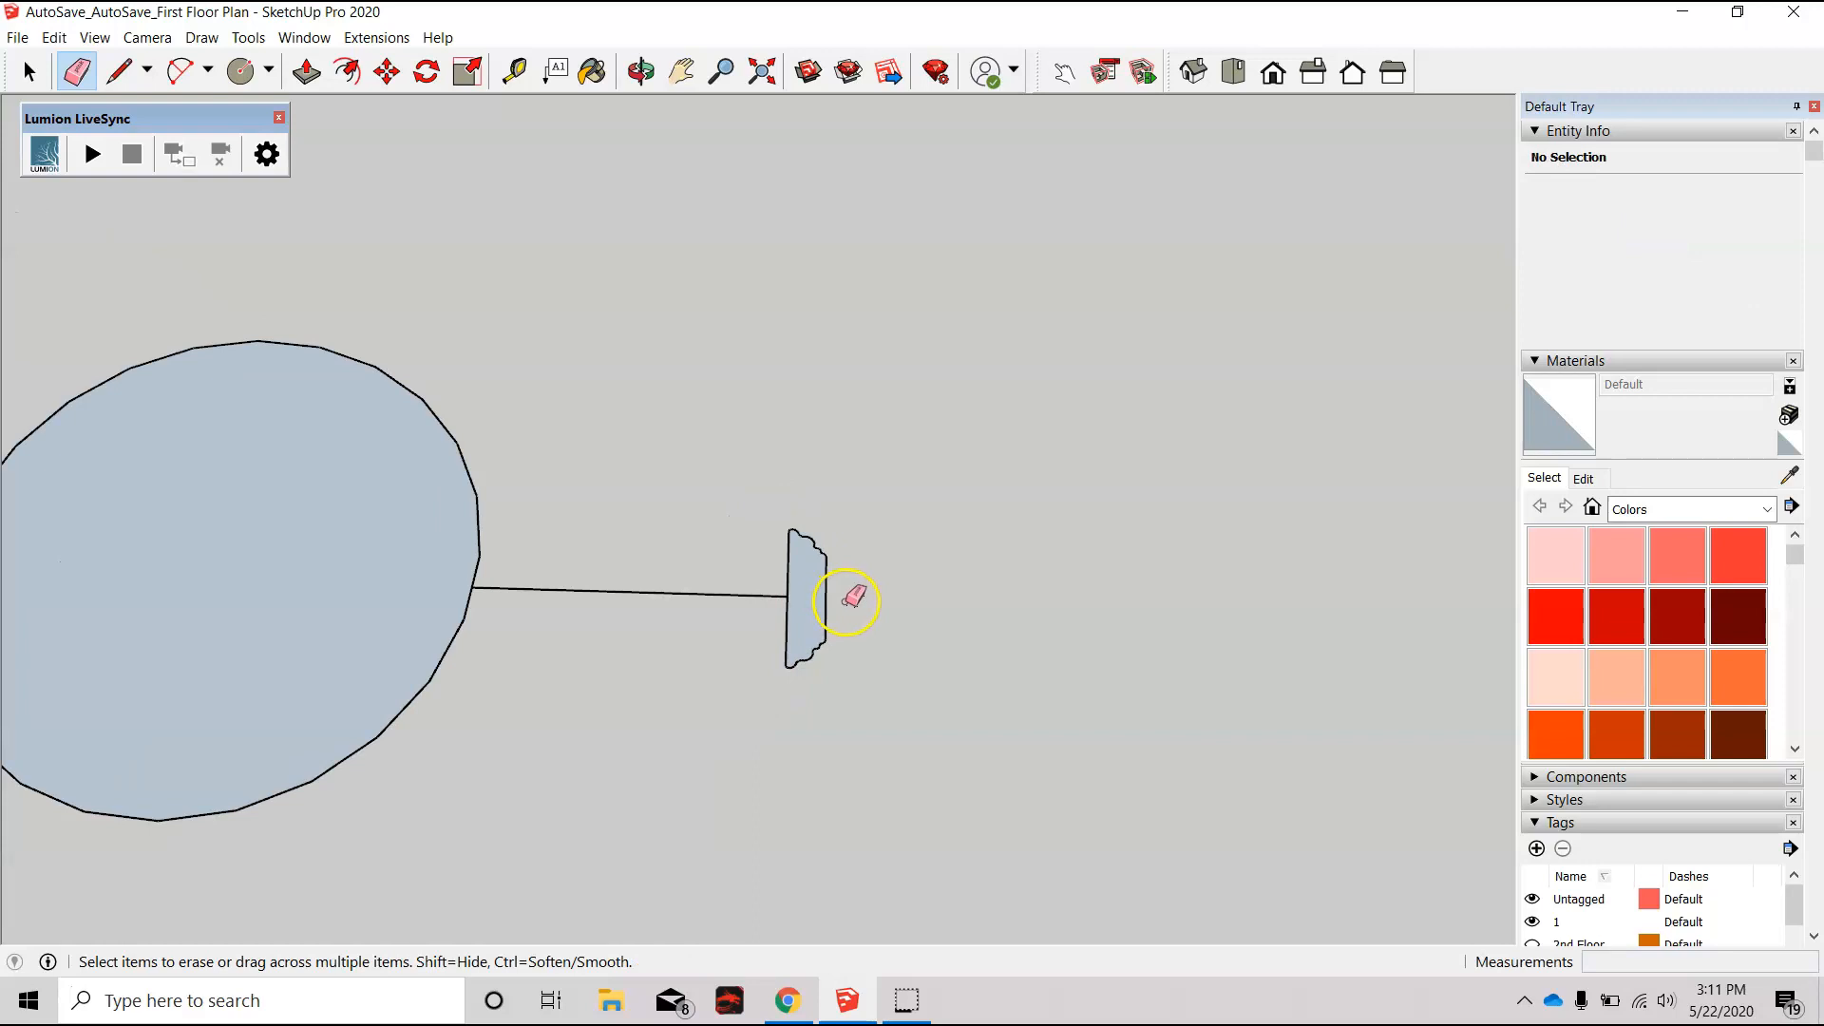
Step: Copy the merged frame profile about 1' 1 1/8" along the red axis, away from the circle
{"action": "scroll", "coordinate": [827, 627], "scroll_direction": "up", "scroll_amount": 2}
{"action": "key", "text": "space"}
{"action": "left_click", "coordinate": [830, 616]}
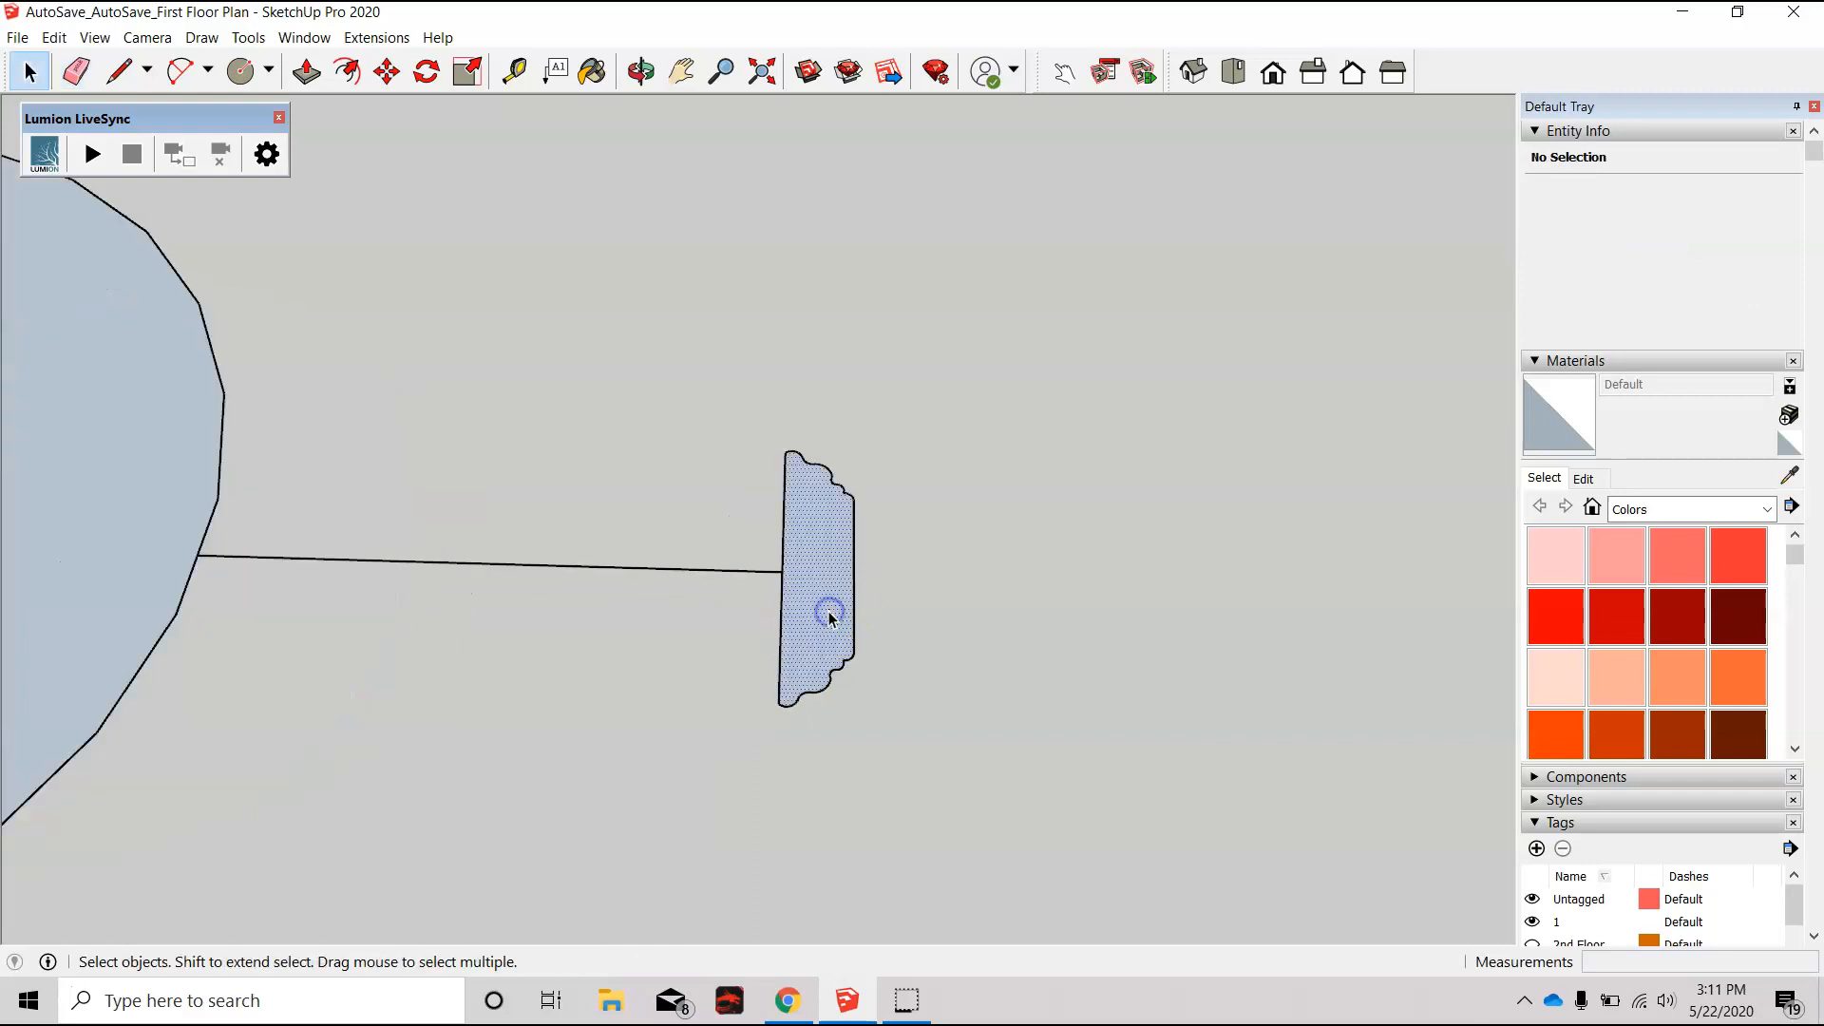
{"action": "key", "text": "m"}
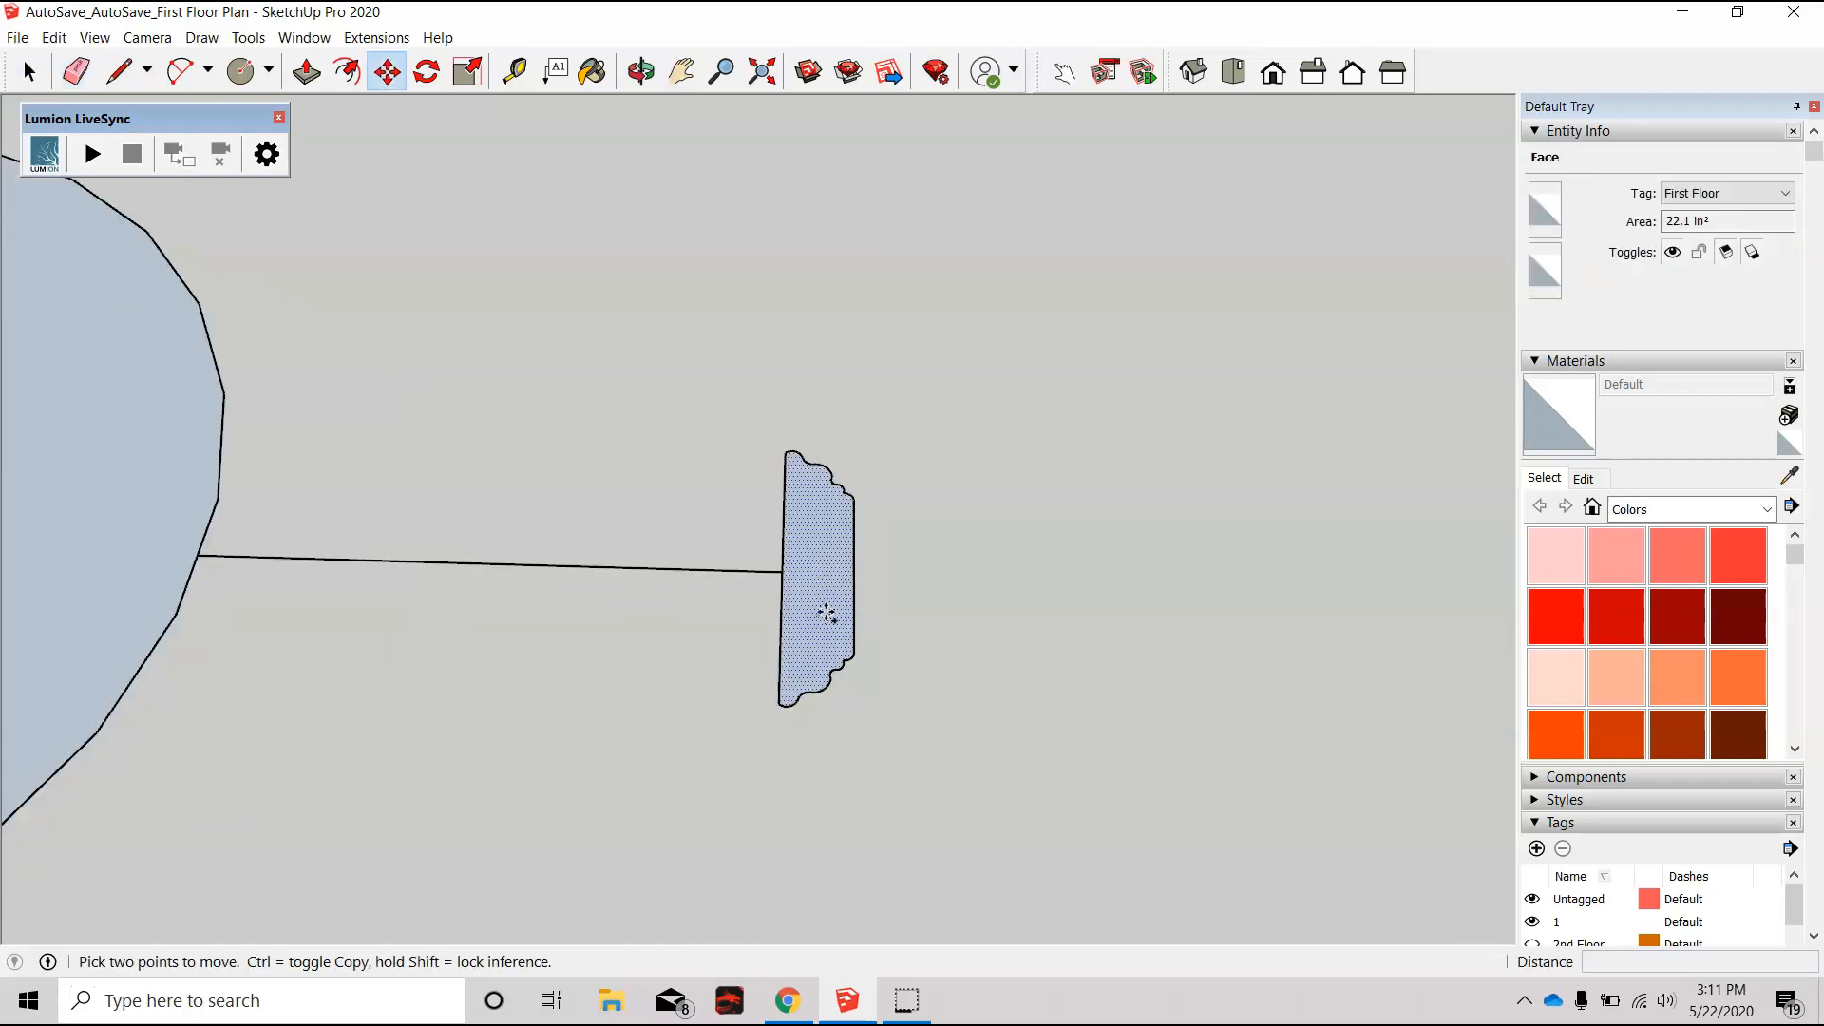
{"action": "left_click", "coordinate": [782, 575]}
{"action": "key", "text": "ctrl"}
{"action": "scroll", "coordinate": [782, 576], "scroll_direction": "down", "scroll_amount": 4}
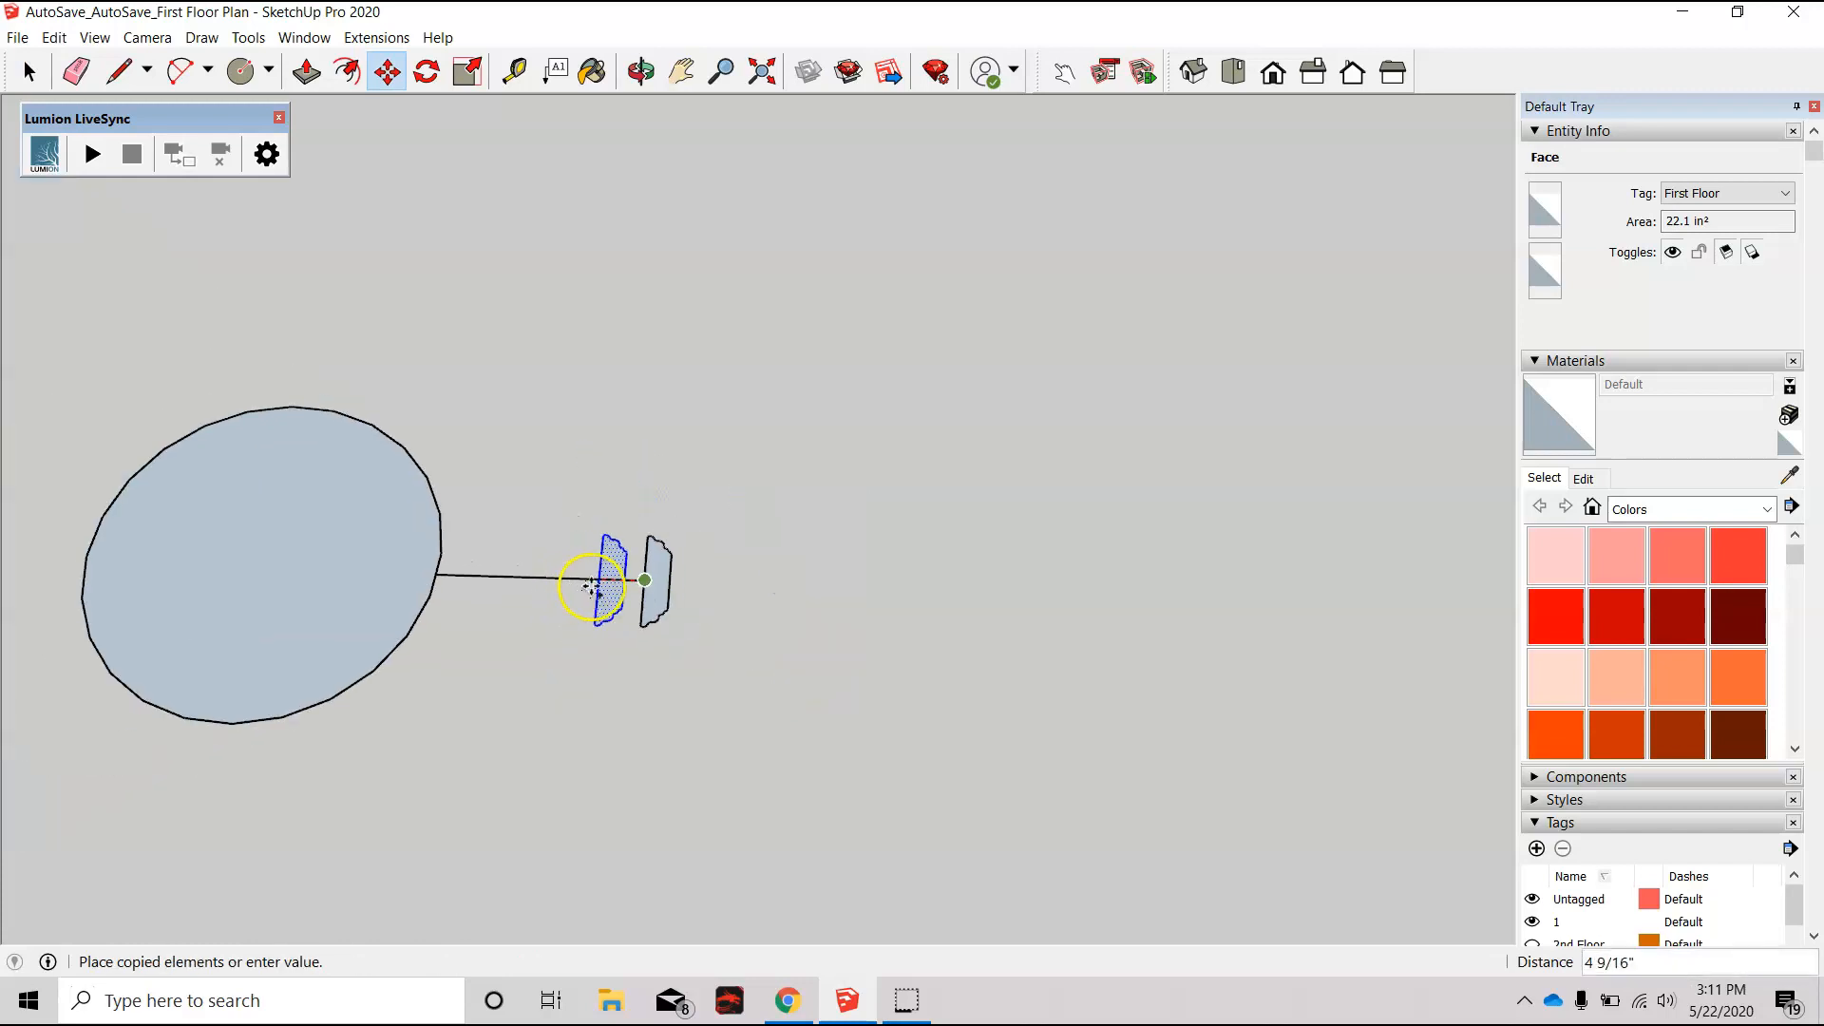
{"action": "left_click", "coordinate": [774, 596]}
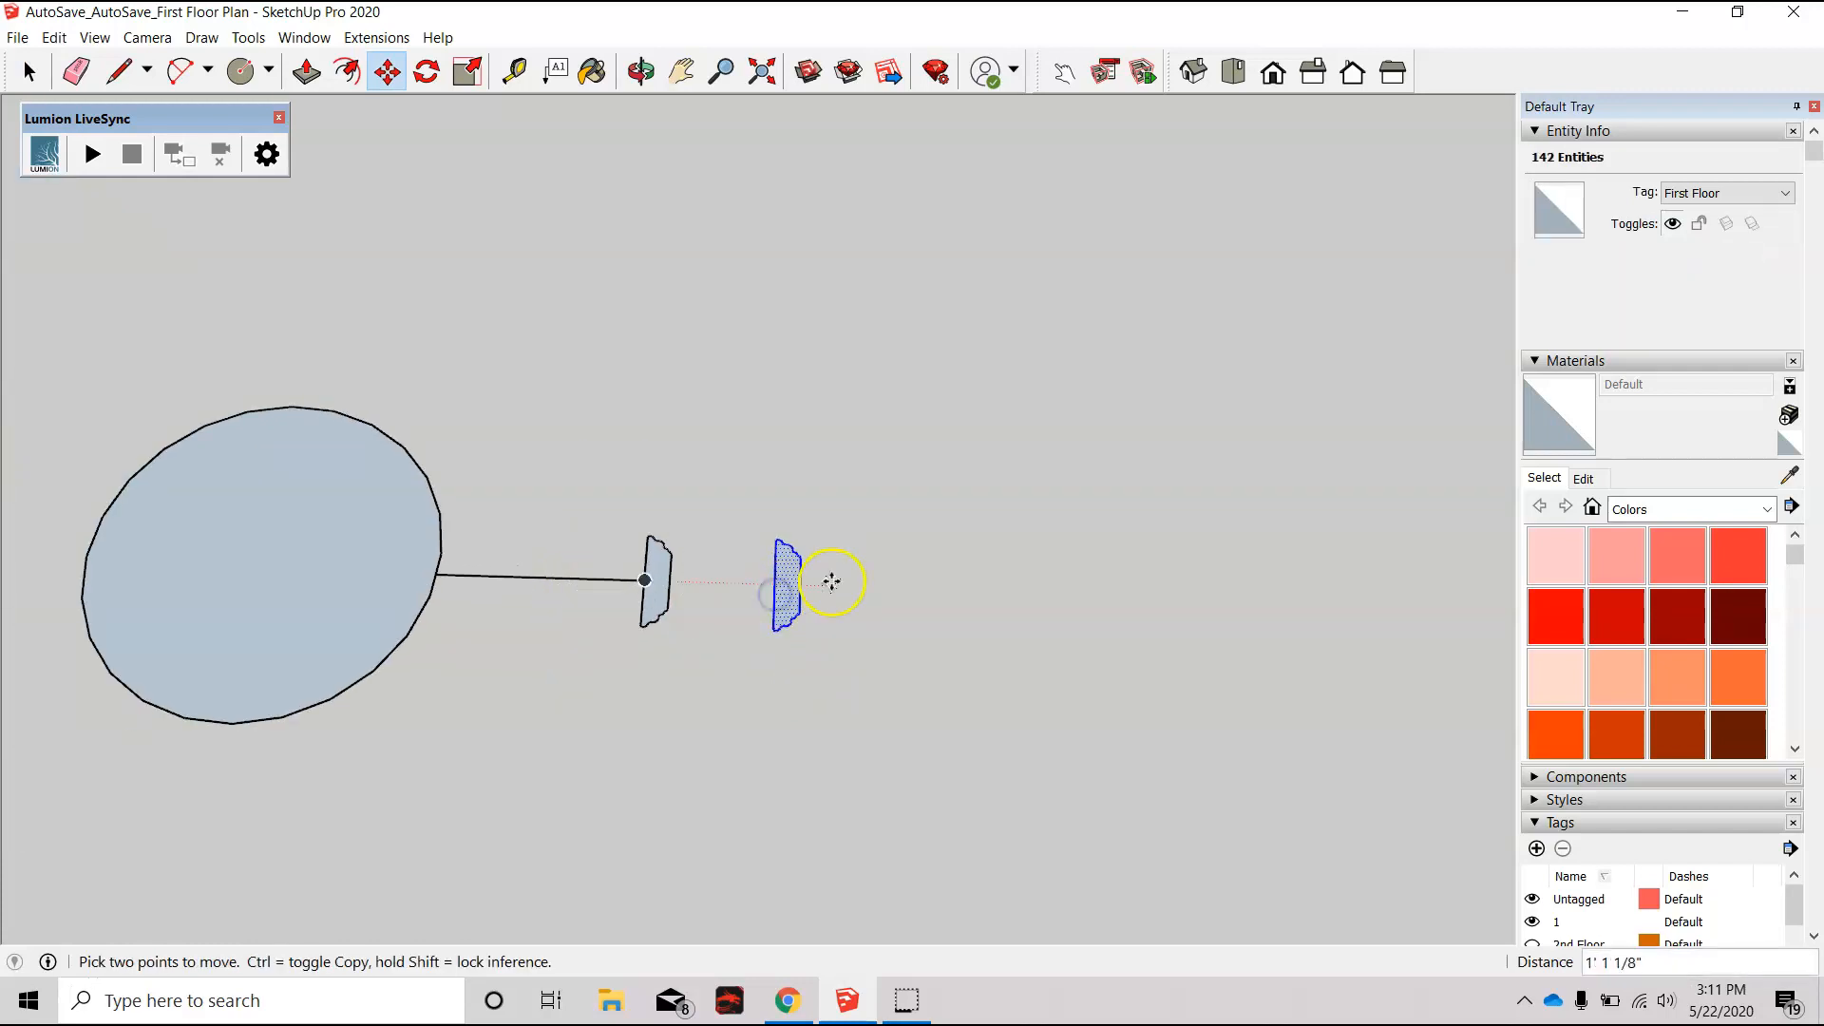
Step: Rotate the copied frame profile 90 degrees about the red axis through its straight edge's midpoint to stand it upright
{"action": "scroll", "coordinate": [830, 608], "scroll_direction": "up", "scroll_amount": 3}
{"action": "middle_click_drag", "start_coordinate": [835, 629], "coordinate": [405, 289]}
{"action": "scroll", "coordinate": [679, 488], "scroll_direction": "up", "scroll_amount": 2}
{"action": "middle_click_drag", "start_coordinate": [758, 626], "coordinate": [693, 513]}
{"action": "key", "text": "q"}
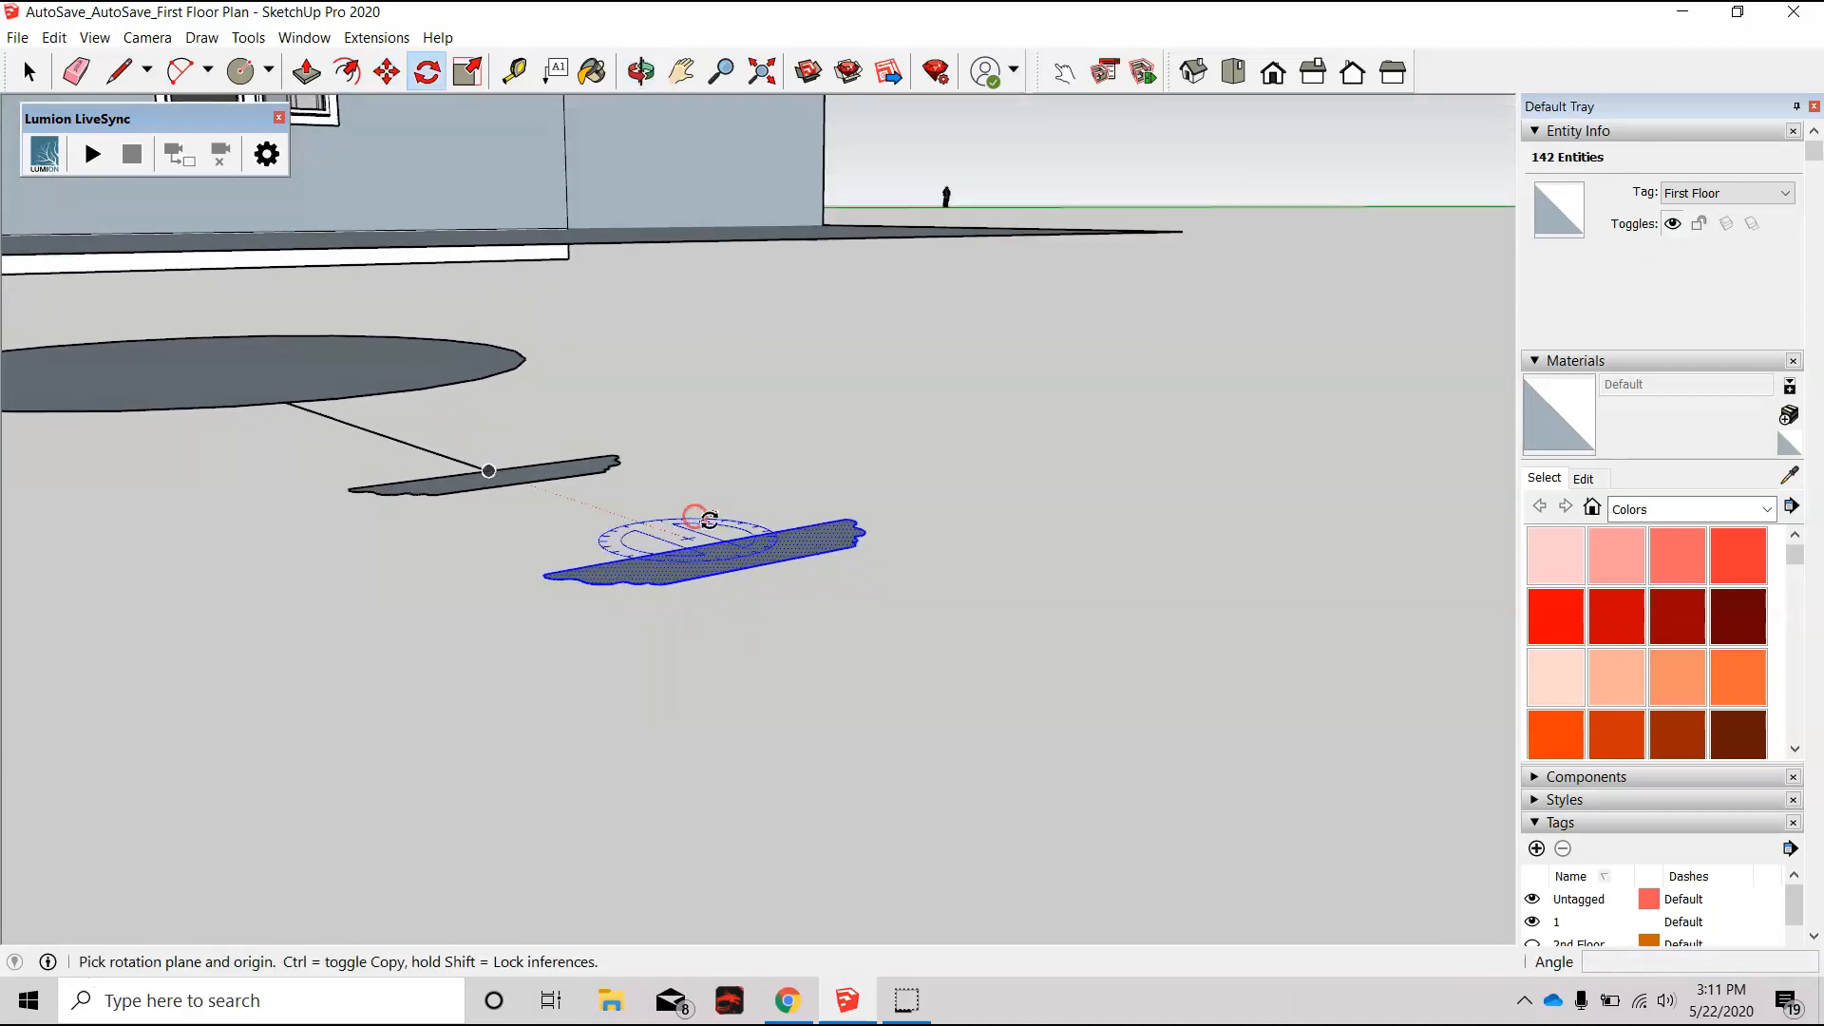
{"action": "scroll", "coordinate": [769, 579], "scroll_direction": "up", "scroll_amount": 3}
{"action": "middle_click_drag", "start_coordinate": [766, 603], "coordinate": [664, 486]}
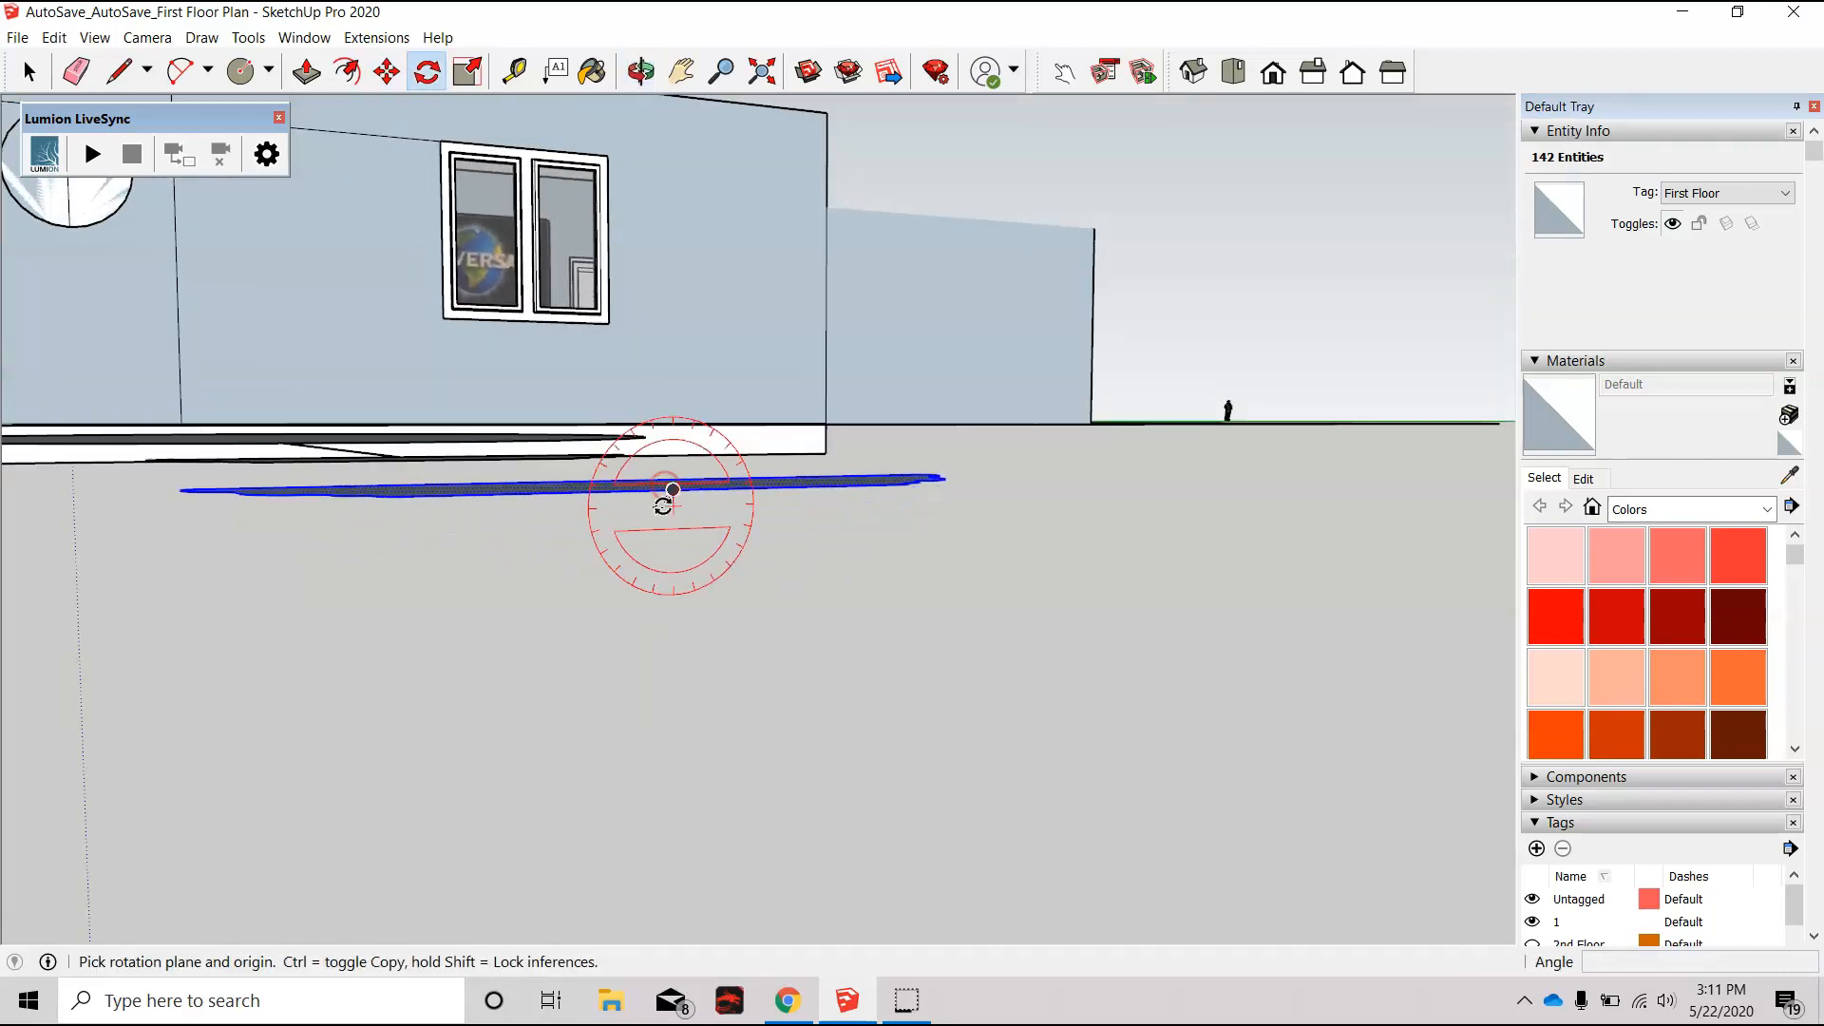
{"action": "left_click", "coordinate": [673, 489]}
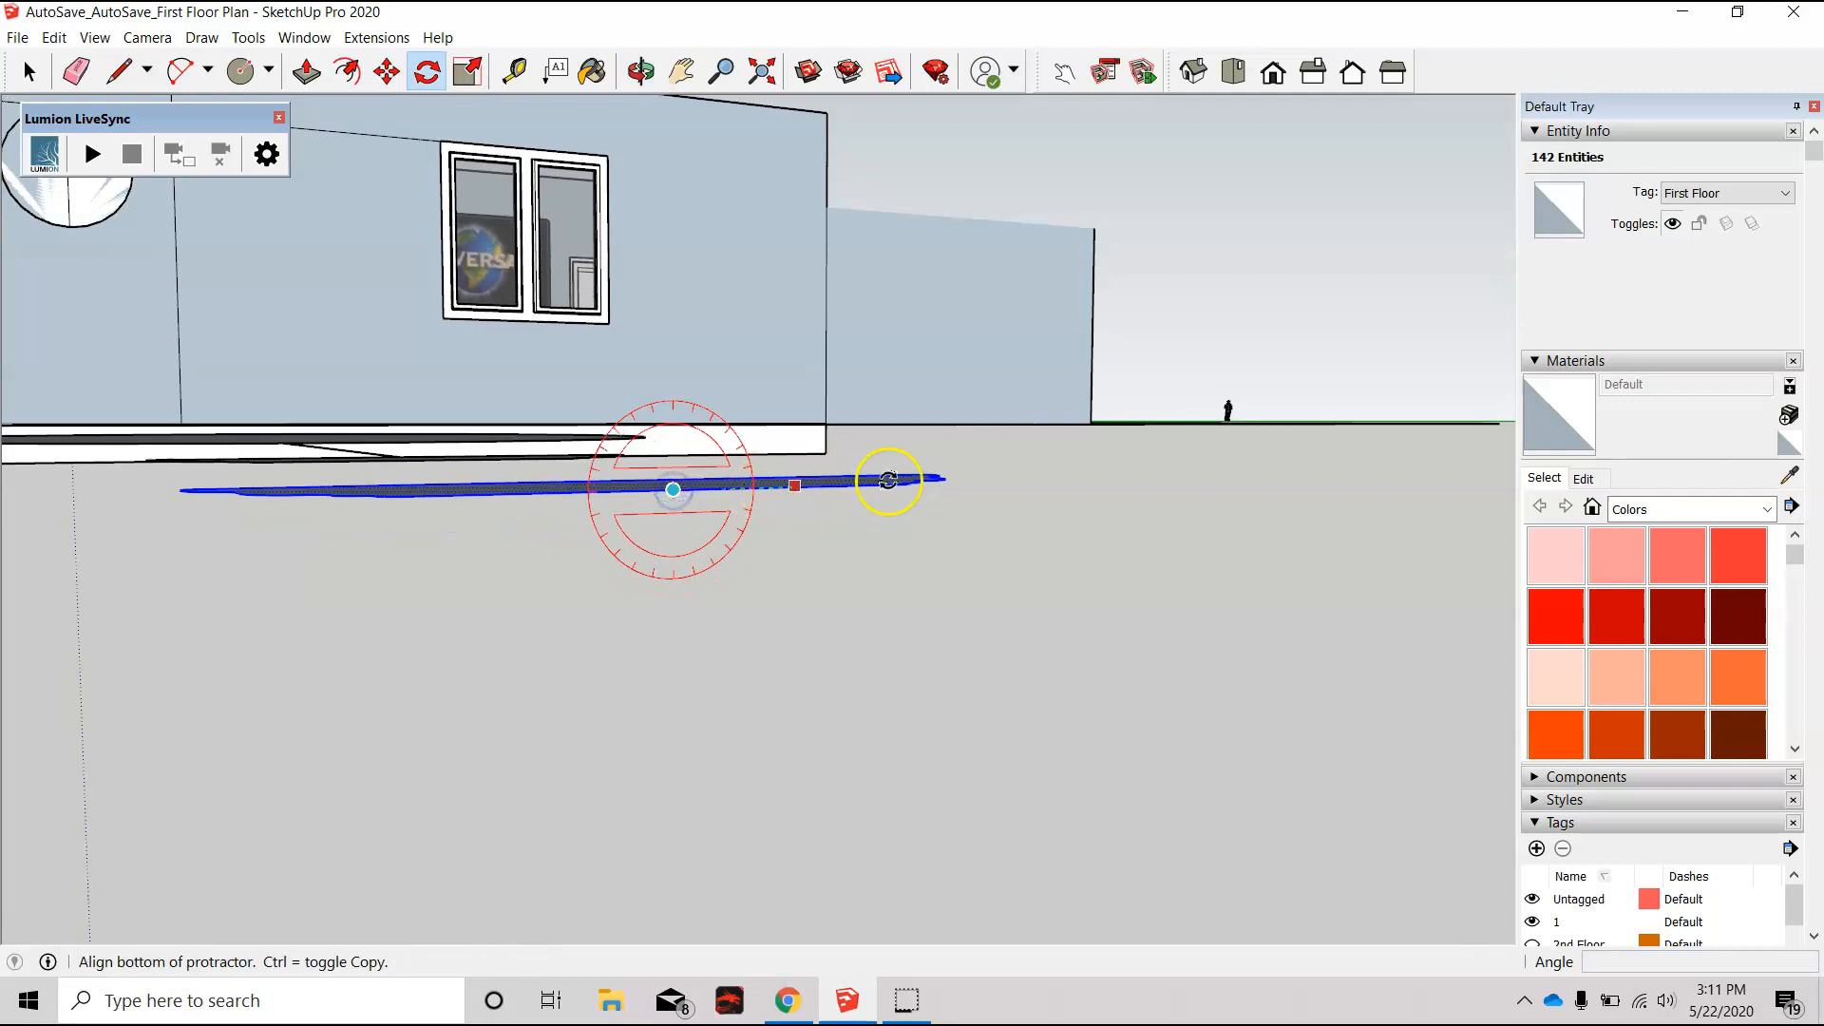
{"action": "left_click", "coordinate": [1179, 462]}
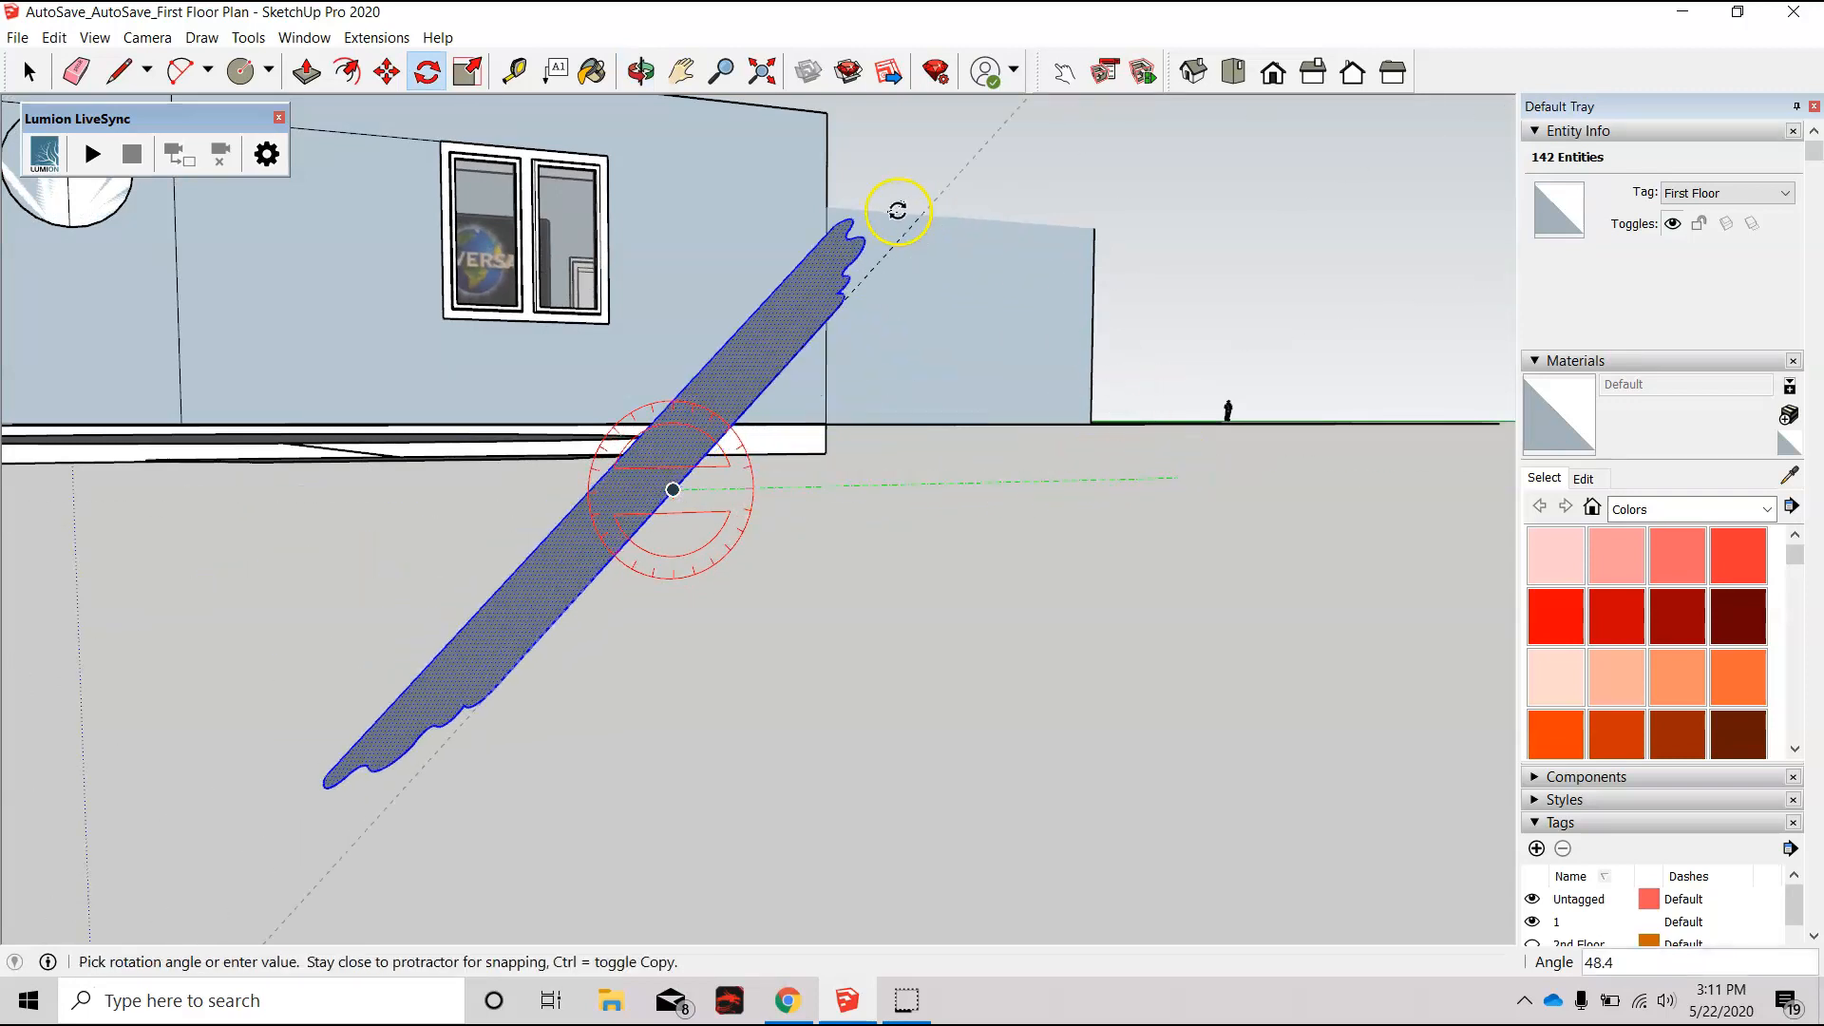
{"action": "scroll", "coordinate": [703, 356], "scroll_direction": "down", "scroll_amount": 2}
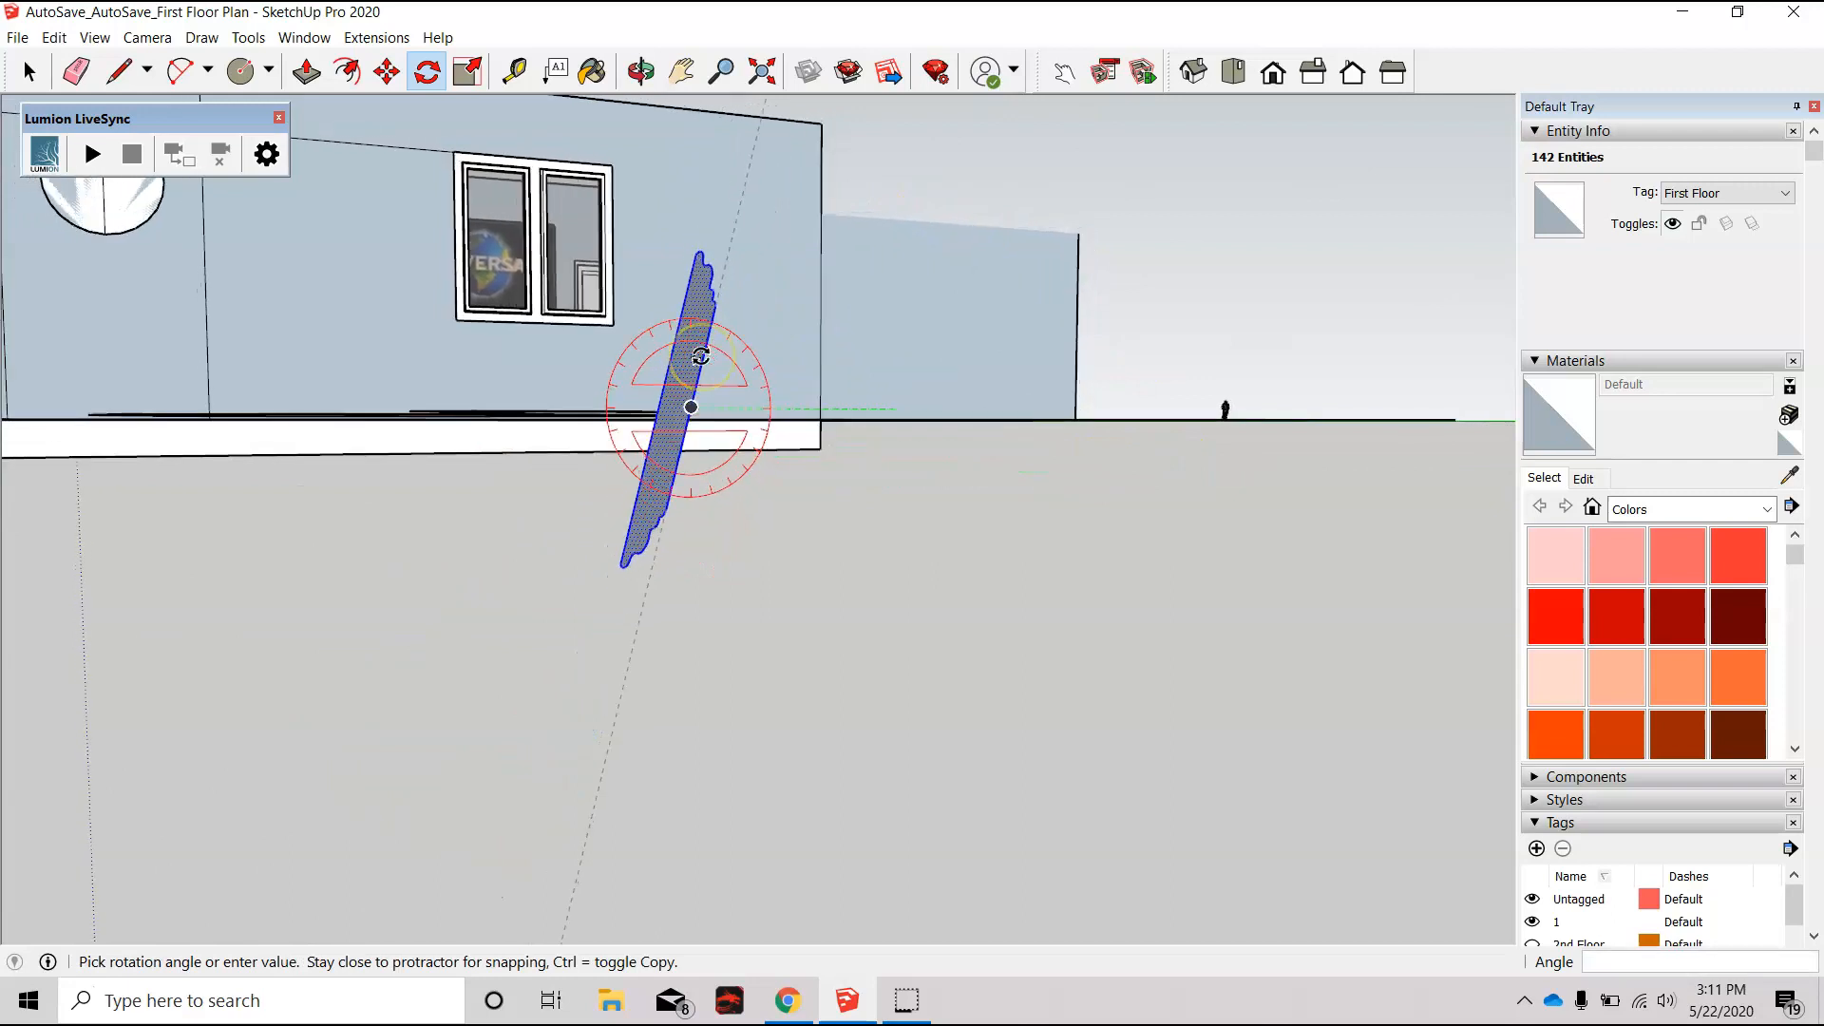
{"action": "left_click", "coordinate": [694, 217]}
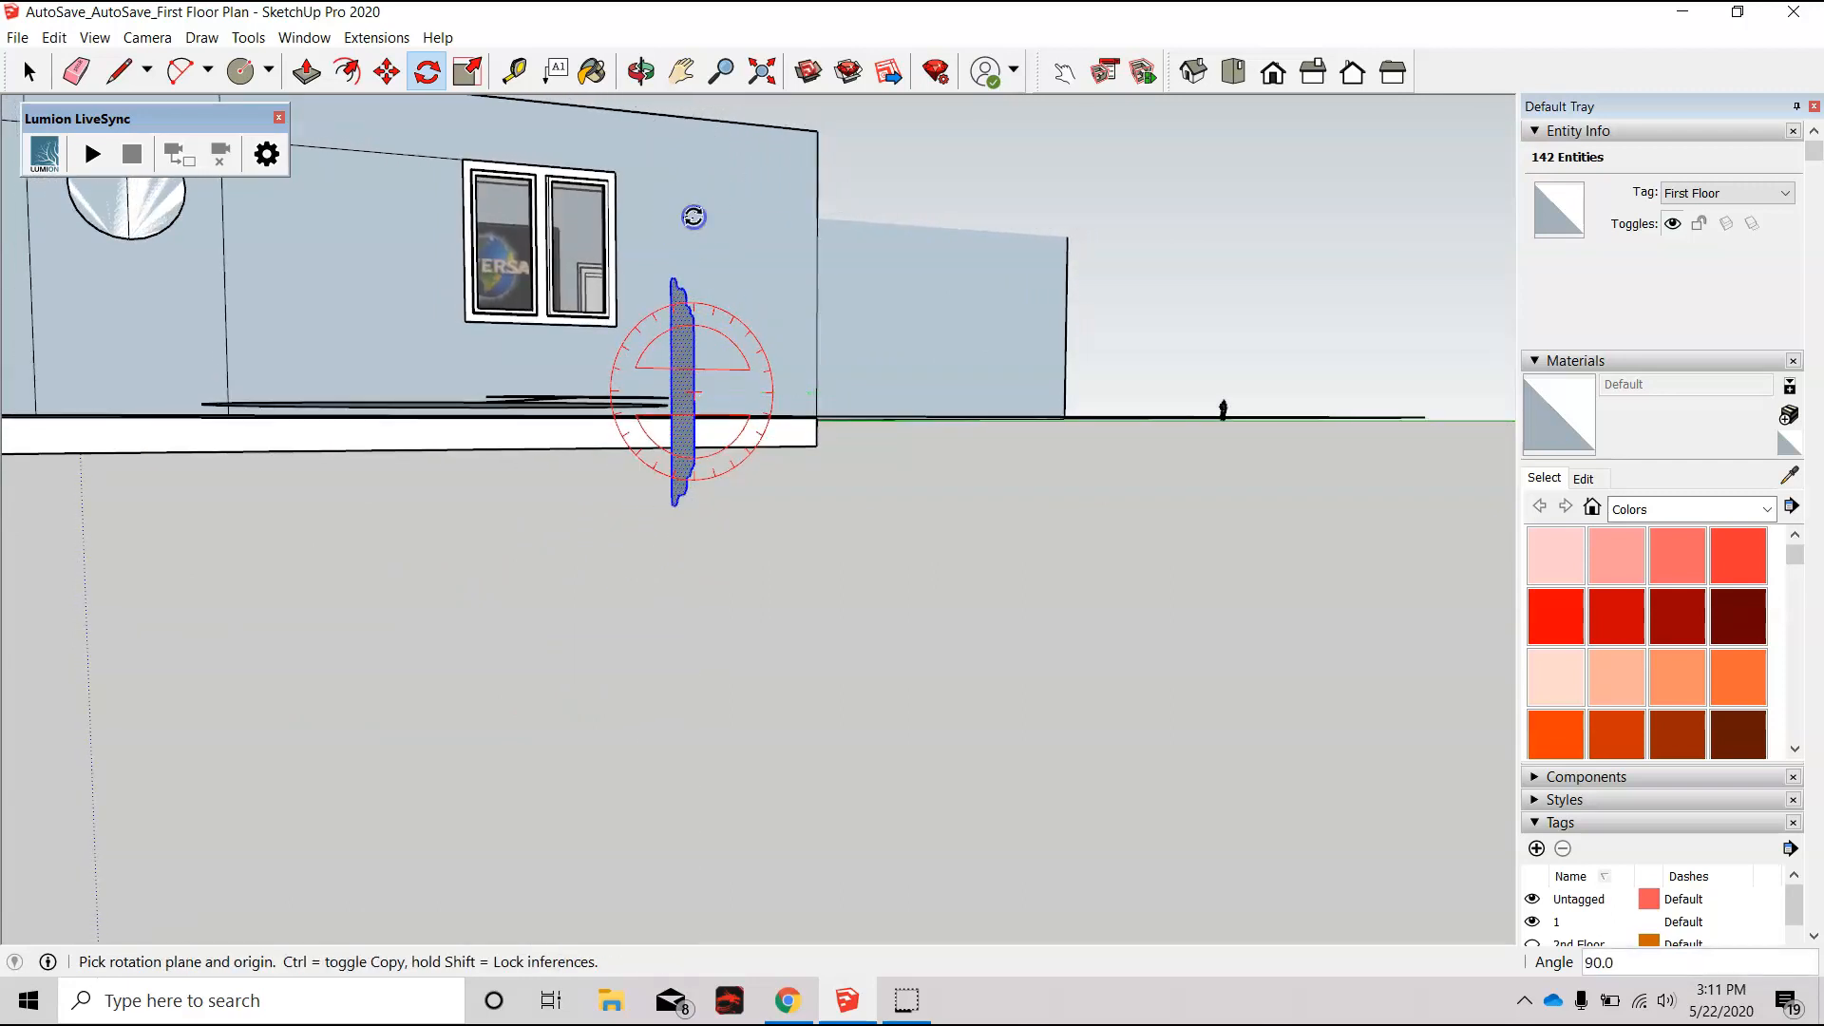
Step: Erase the guide line connecting the circle to the flat frame profile
{"action": "mouse_move", "coordinate": [590, 419]}
{"action": "middle_mouse_down"}
{"action": "mouse_move", "coordinate": [680, 500]}
{"action": "mouse_move", "coordinate": [895, 631]}
{"action": "mouse_move", "coordinate": [1164, 746]}
{"action": "middle_mouse_up"}
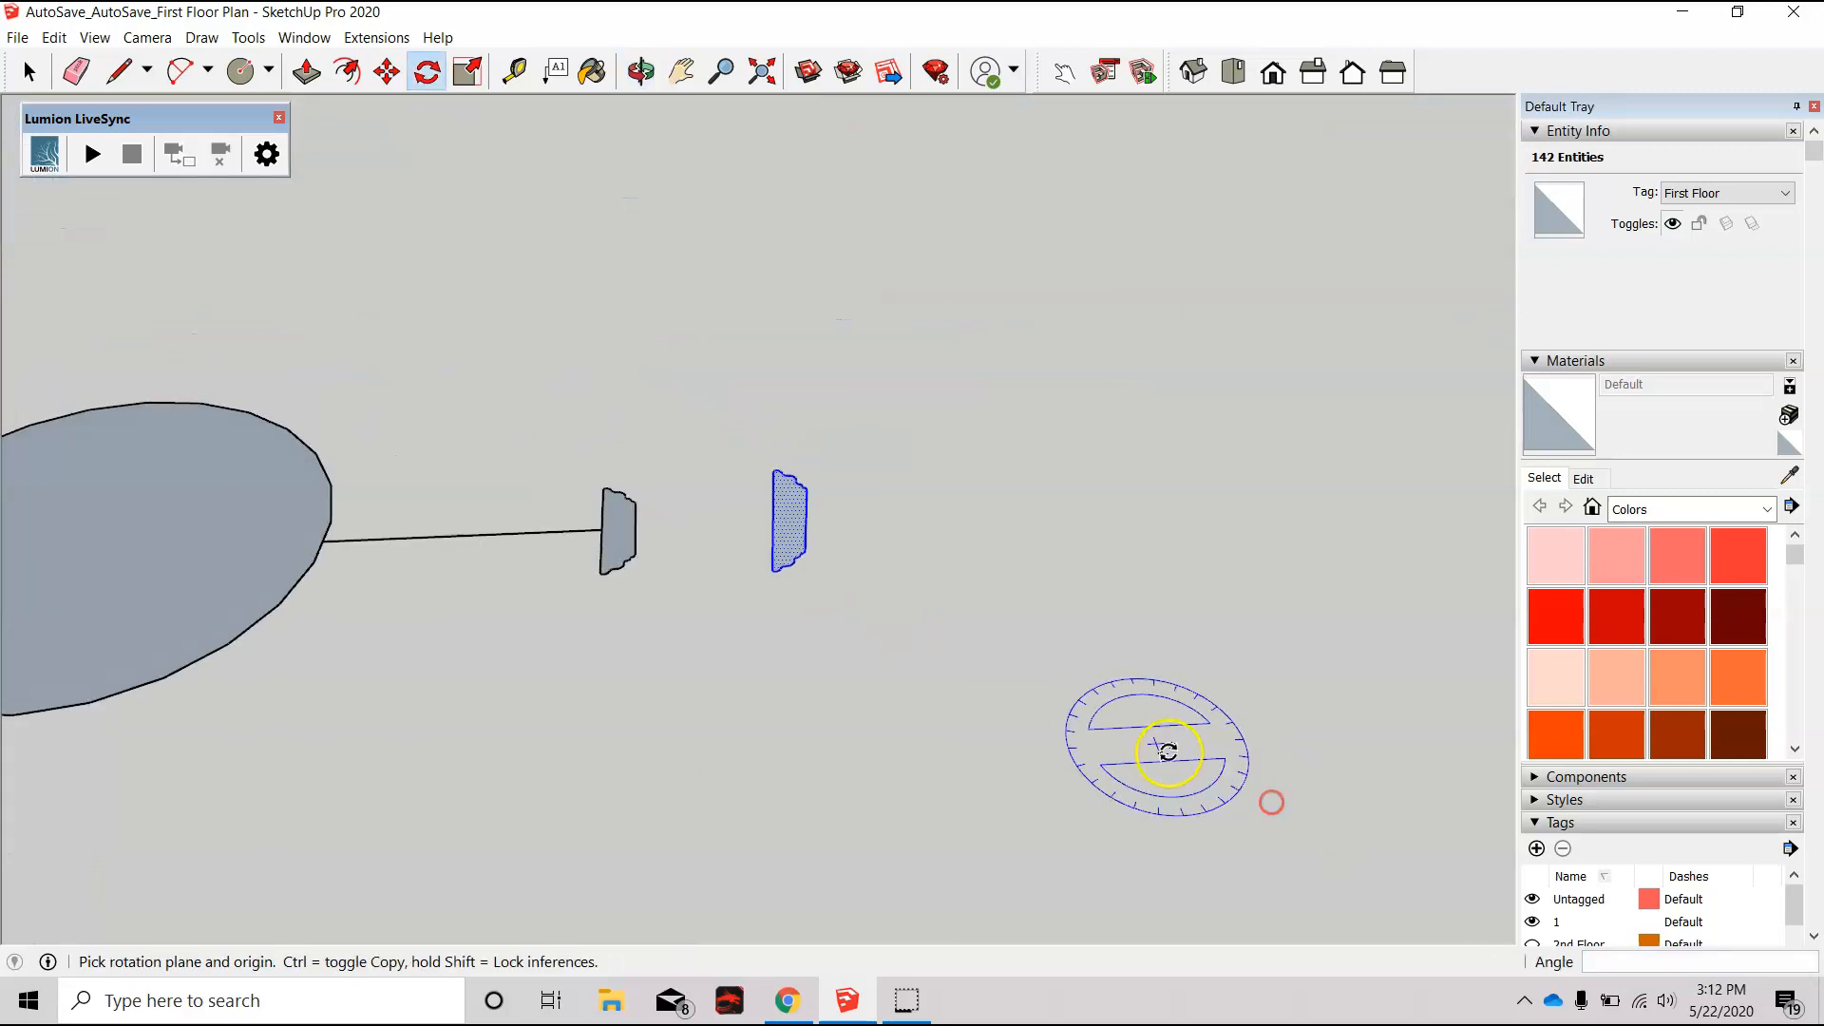
{"action": "key", "text": "e"}
{"action": "left_click_drag", "start_coordinate": [498, 507], "coordinate": [493, 559]}
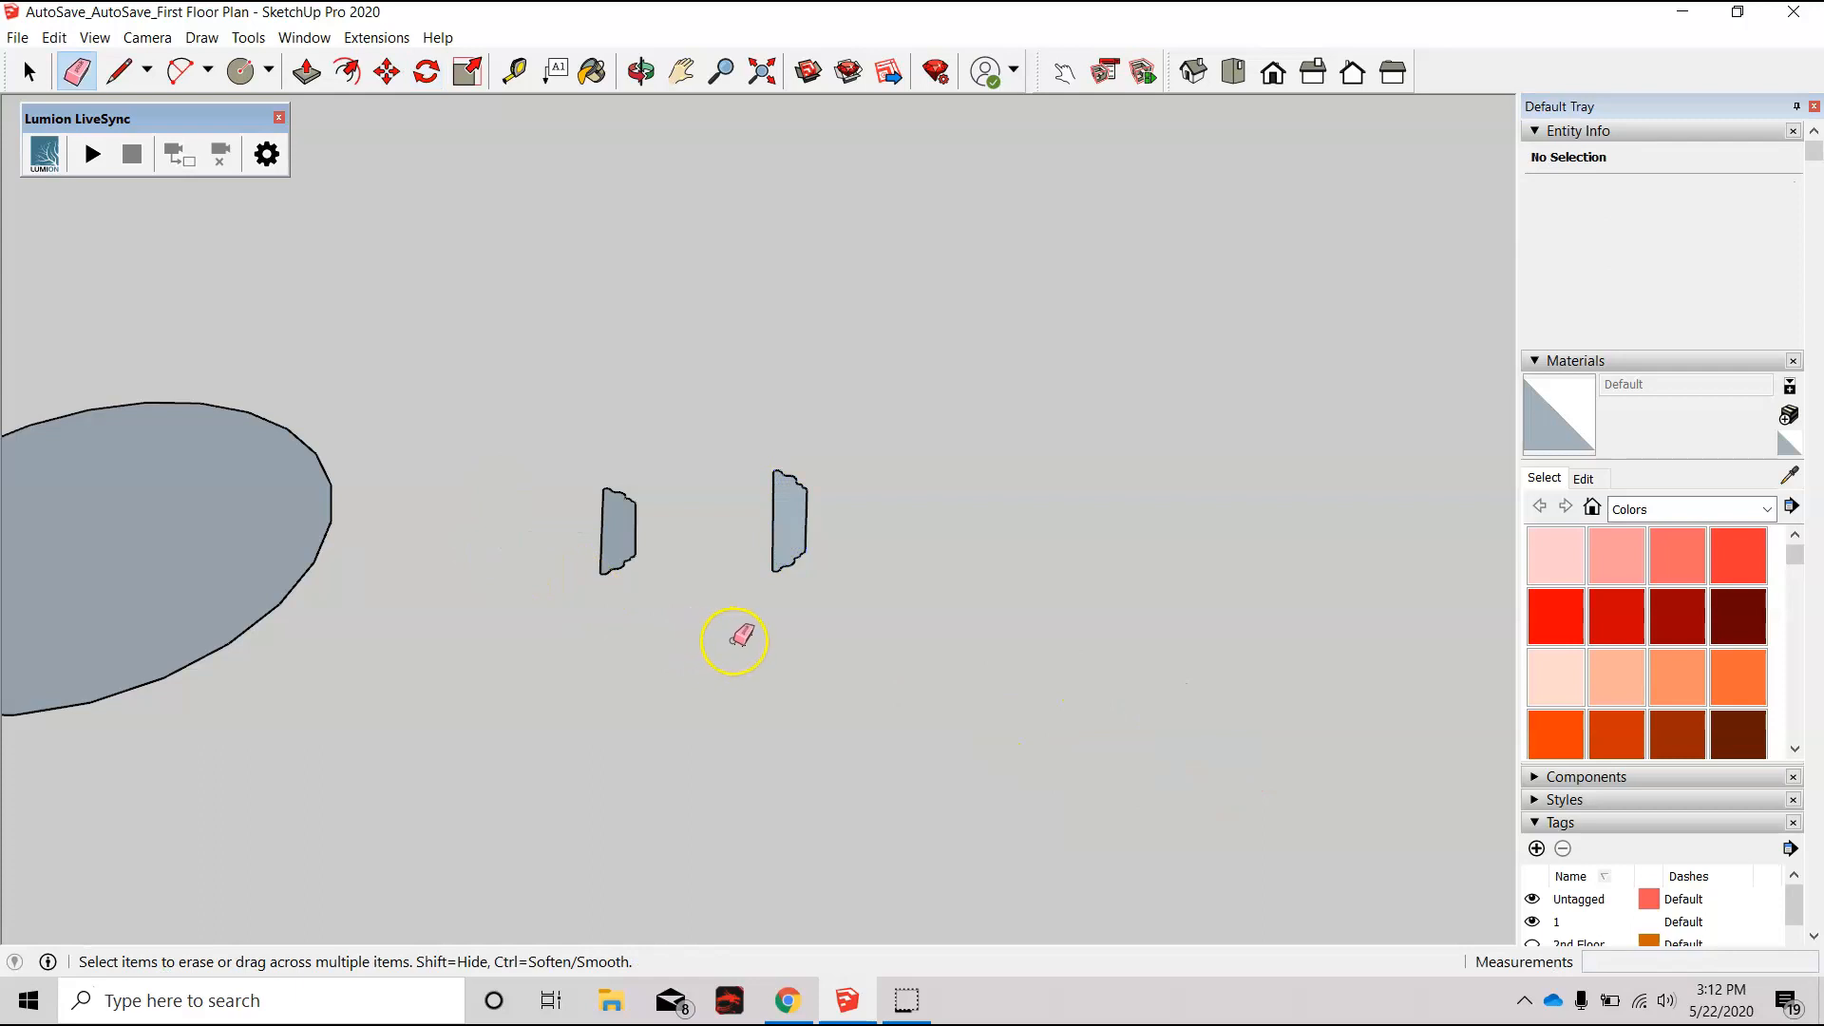
Step: Copy the upright frame profile from its straight edge's midpoint to the nearest endpoint on the circle's edge
{"action": "key", "text": "space"}
{"action": "left_click", "coordinate": [789, 521]}
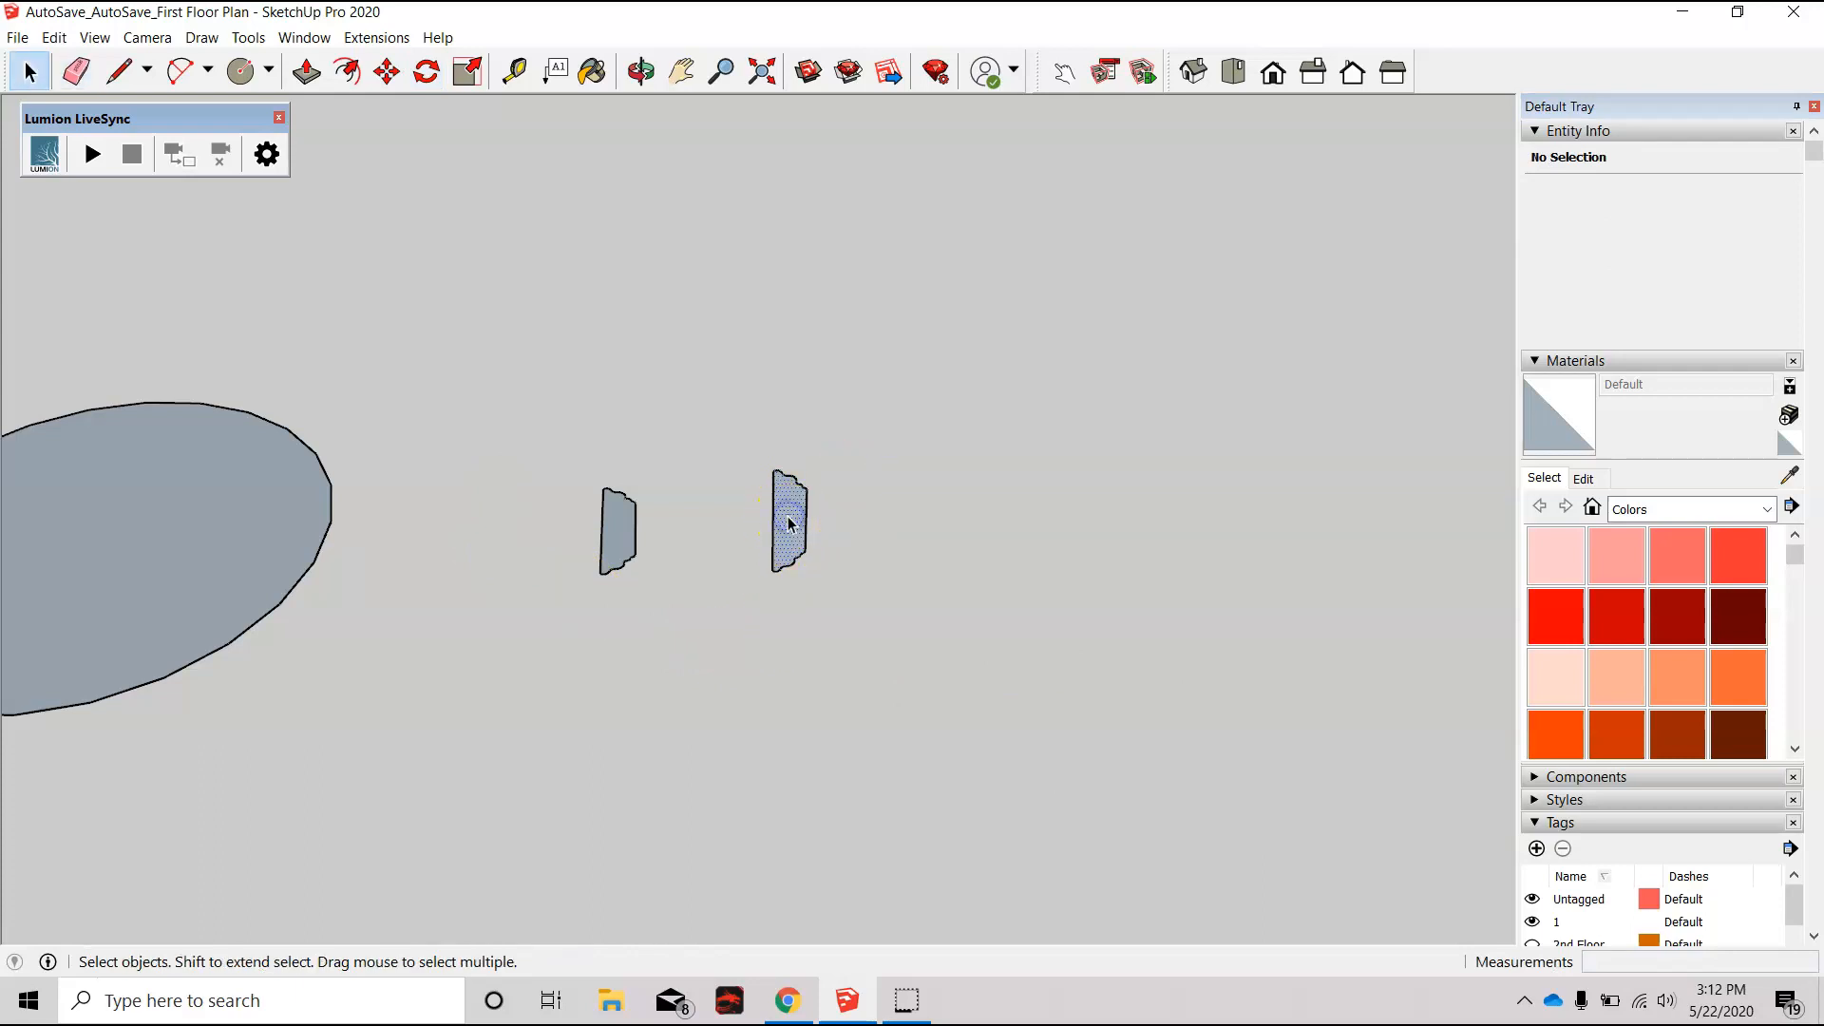
{"action": "key", "text": "m"}
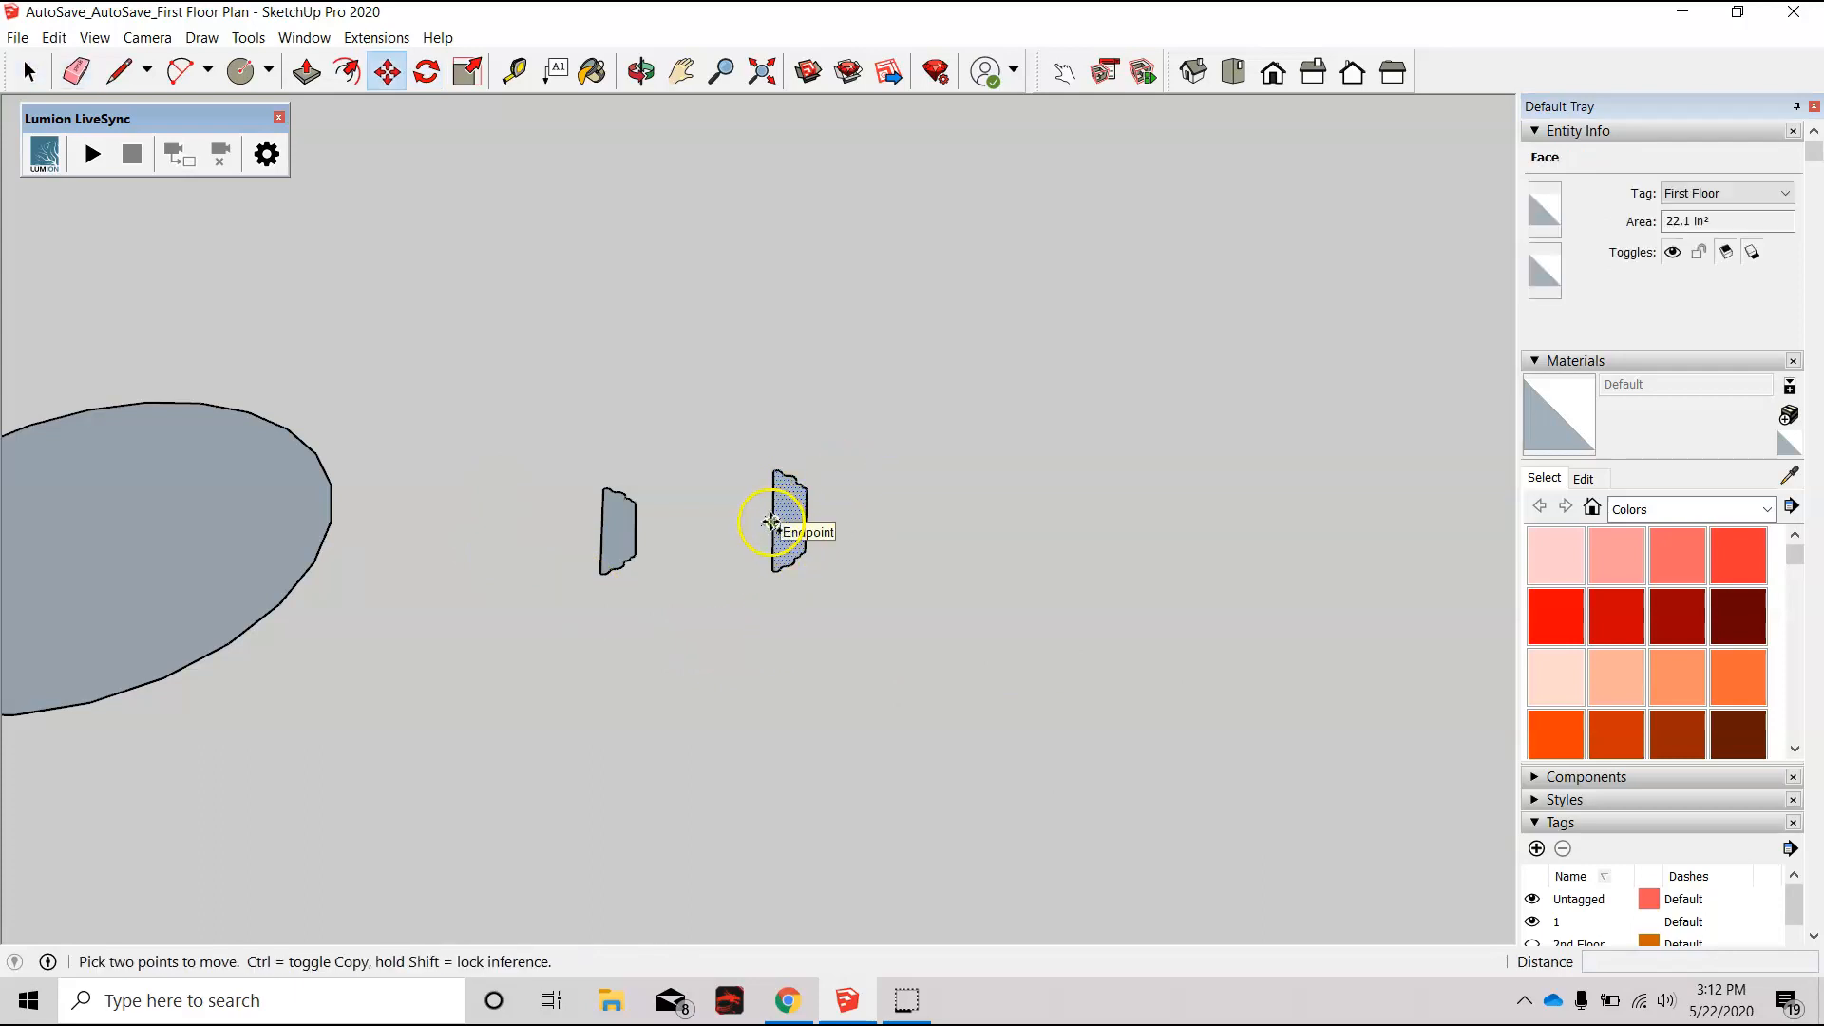
{"action": "left_click", "coordinate": [772, 521]}
{"action": "key", "text": "ctrl"}
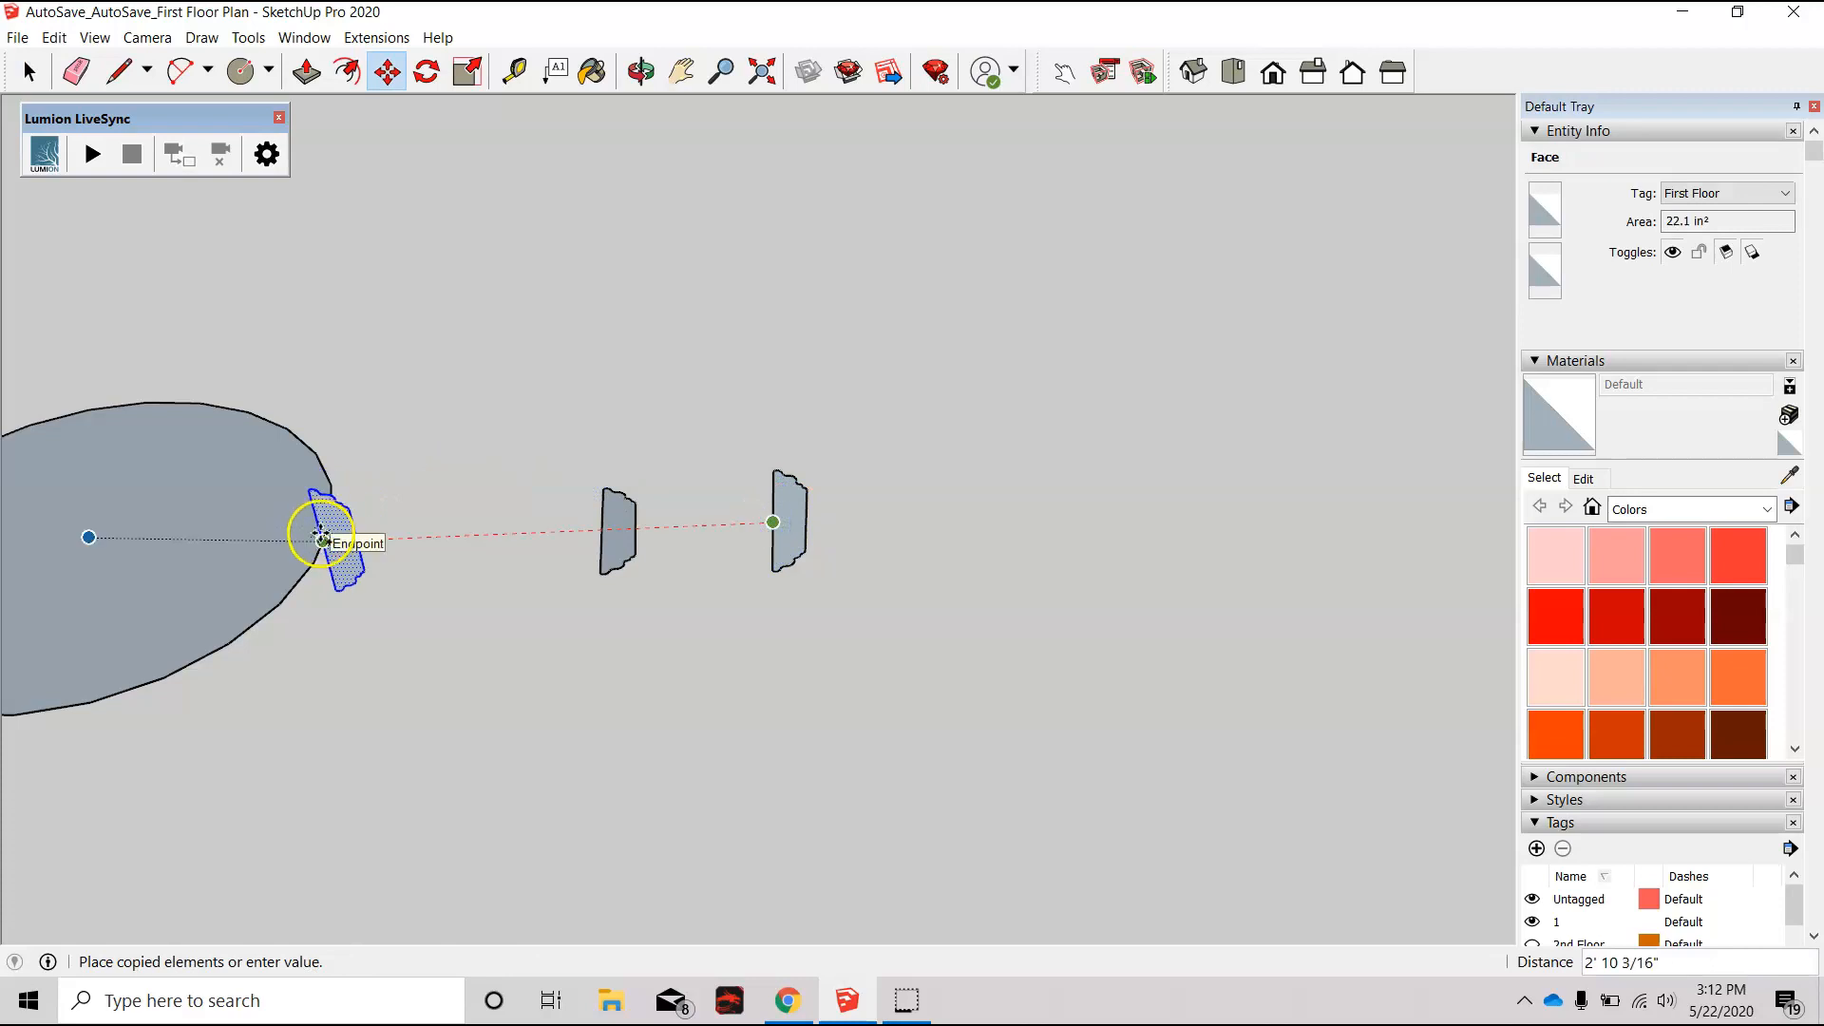
{"action": "left_click", "coordinate": [323, 539]}
Step: Sweep the upright frame profile all the way around the circle's edge with Follow Me
{"action": "middle_click_drag", "start_coordinate": [399, 638], "coordinate": [468, 630]}
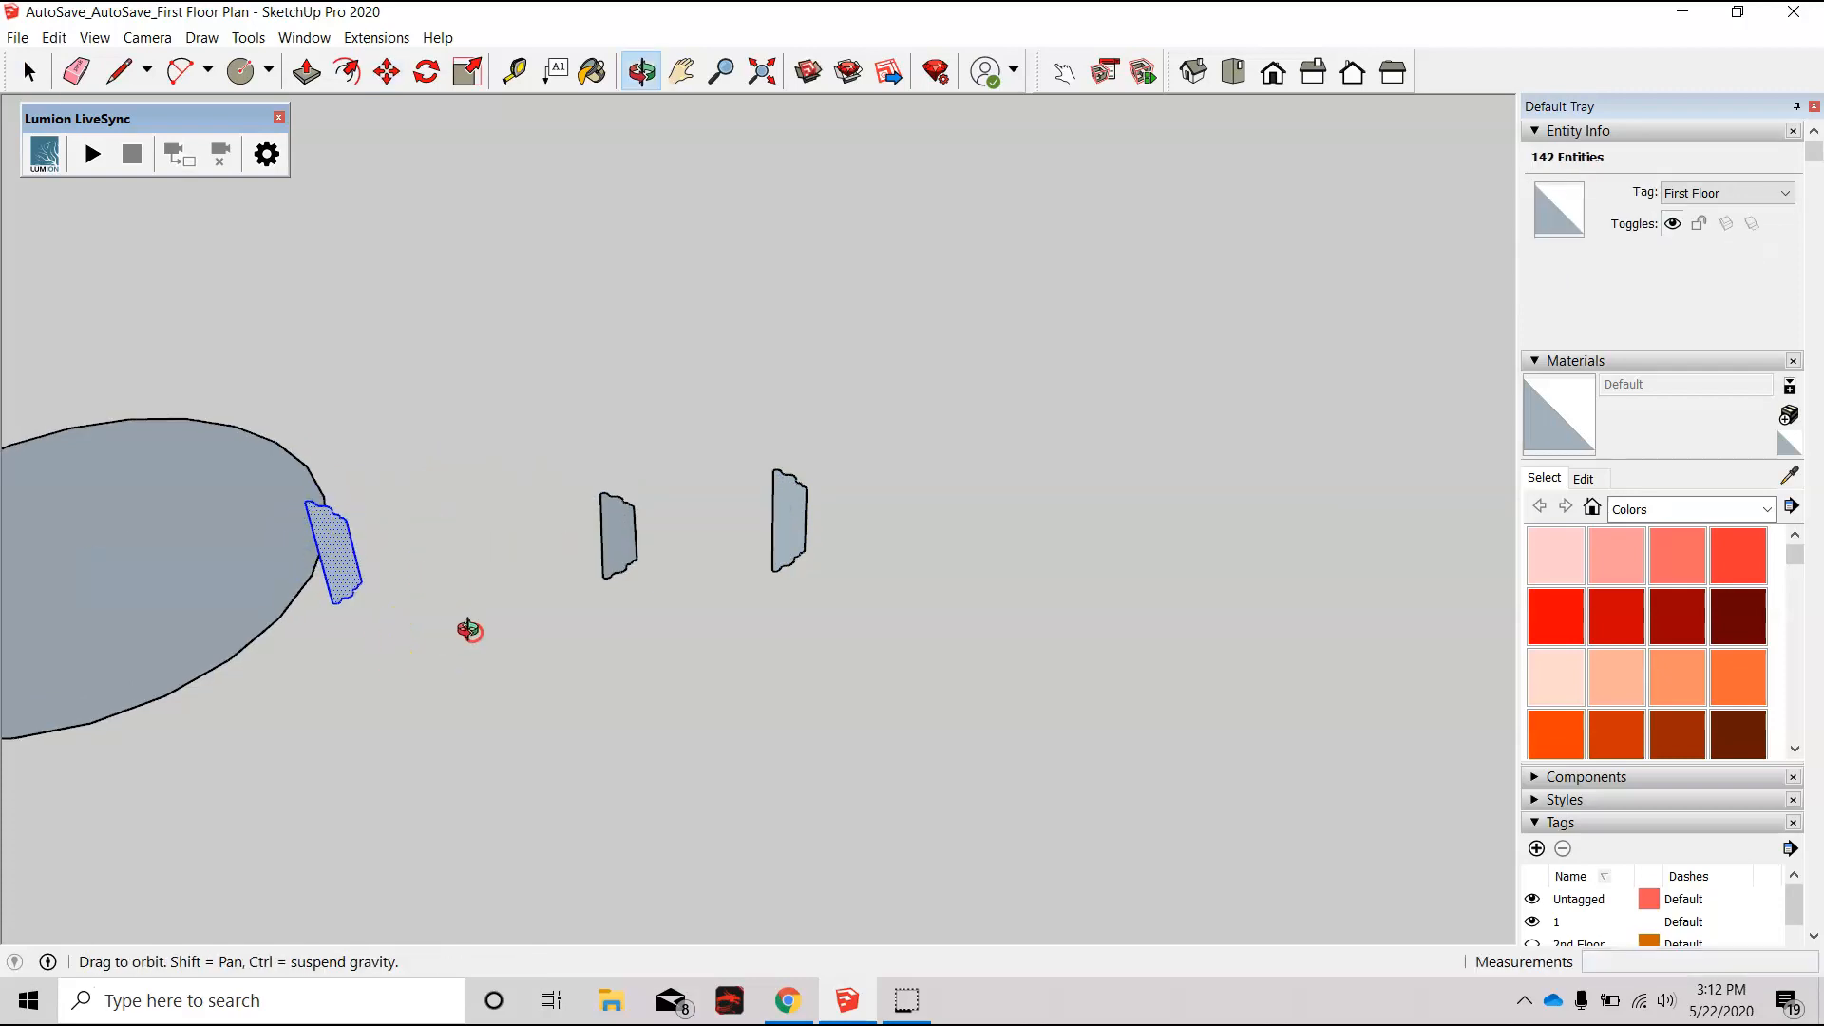
{"action": "key", "text": "m"}
{"action": "scroll", "coordinate": [1023, 518], "scroll_direction": "down", "scroll_amount": 5}
{"action": "scroll", "coordinate": [851, 558], "scroll_direction": "up", "scroll_amount": 3}
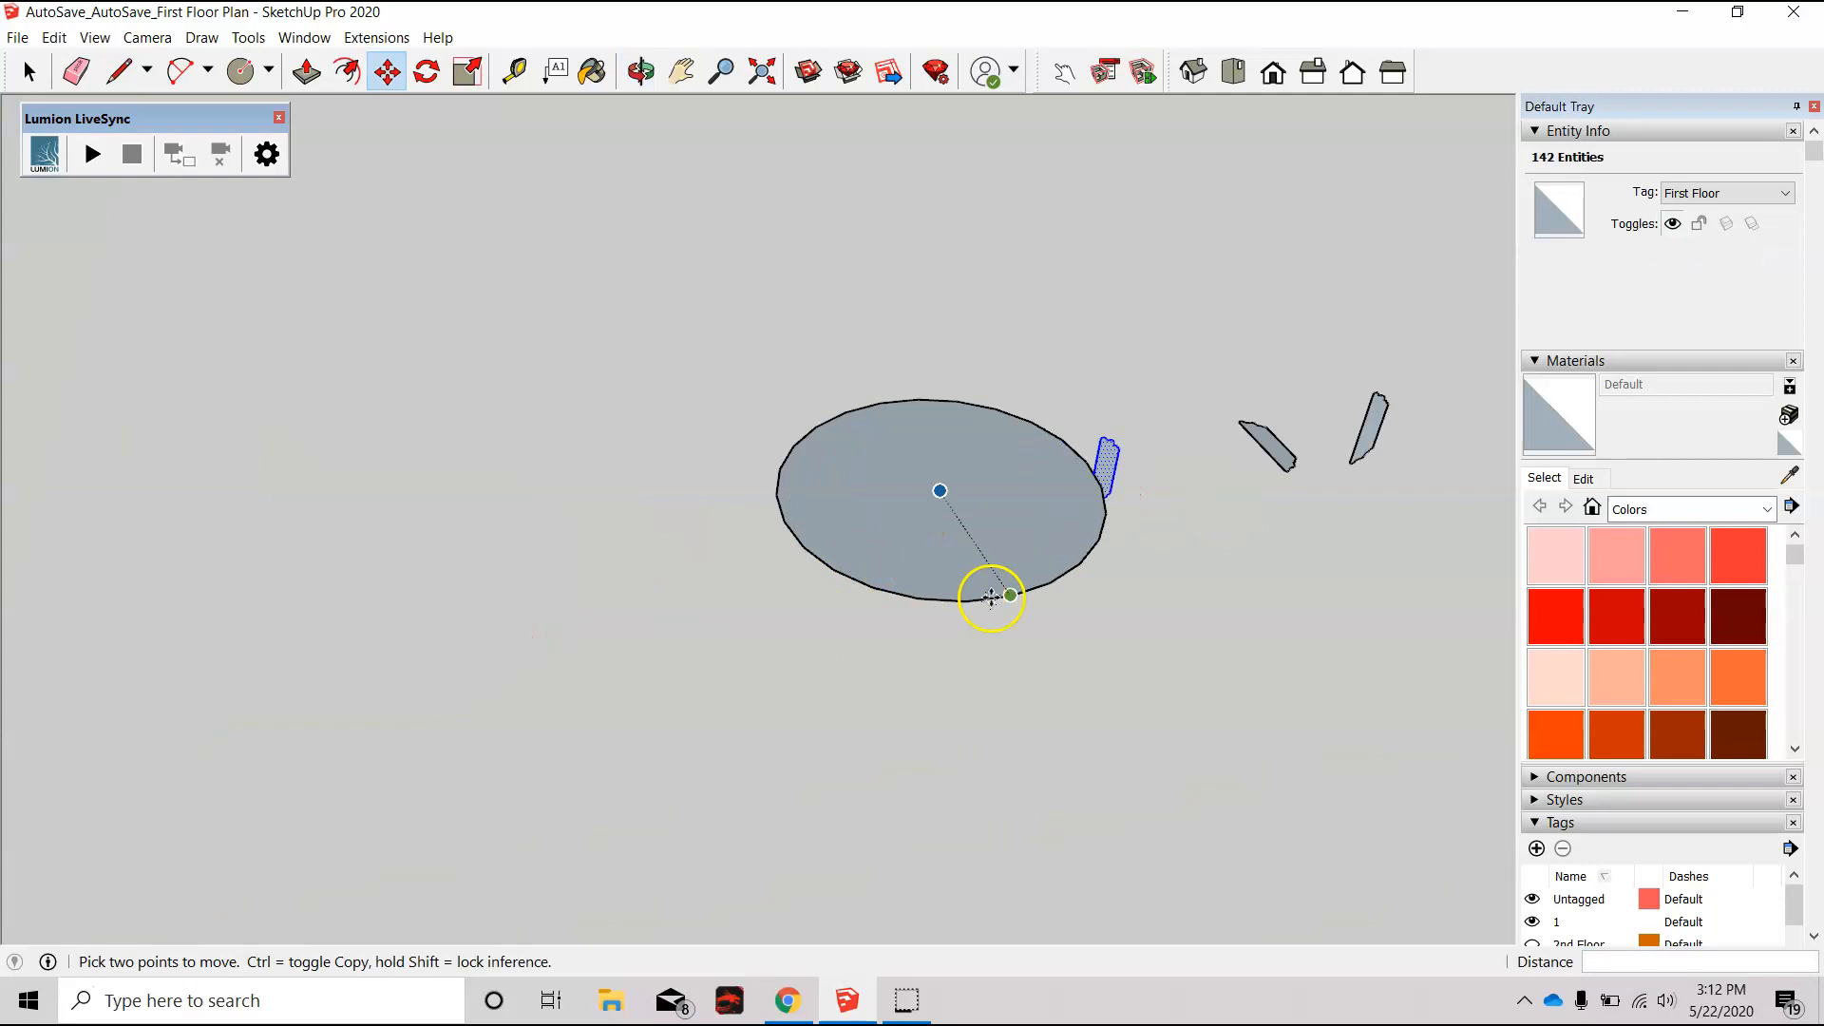
{"action": "scroll", "coordinate": [1102, 460], "scroll_direction": "up", "scroll_amount": 5}
{"action": "scroll", "coordinate": [1189, 568], "scroll_direction": "down", "scroll_amount": 2}
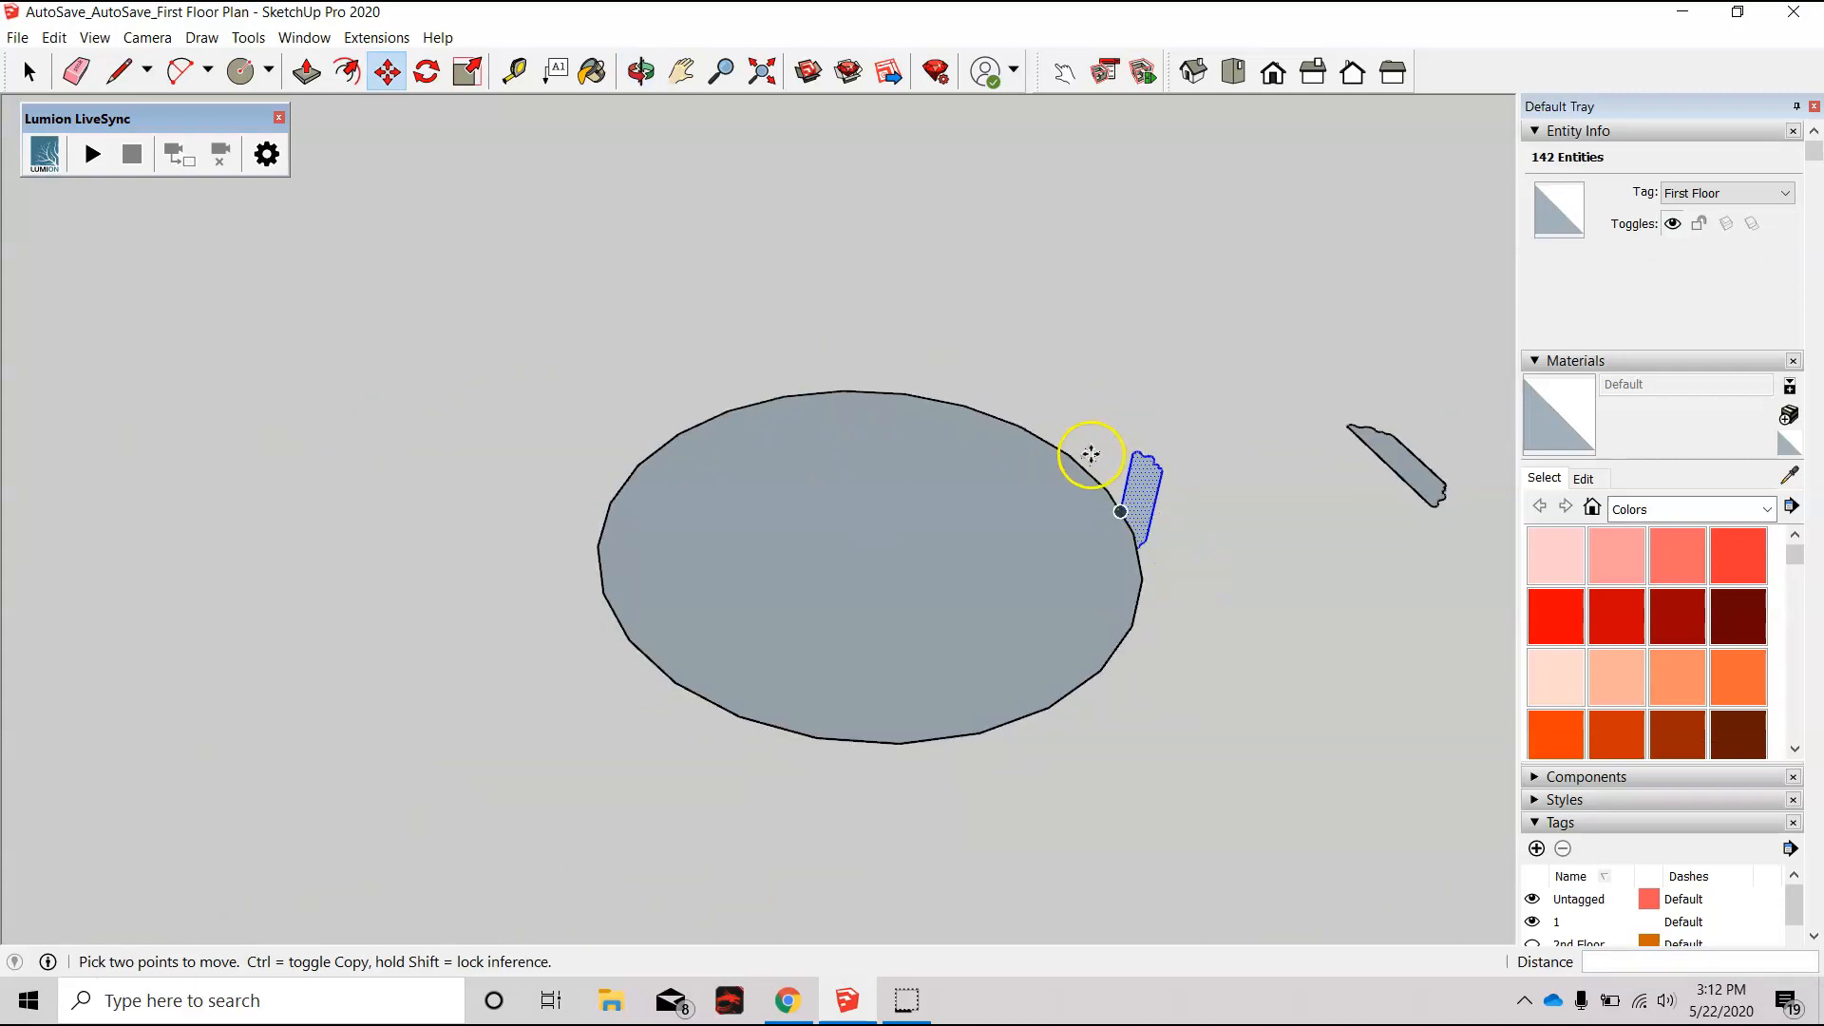
{"action": "key", "text": "space"}
{"action": "left_click", "coordinate": [248, 37]}
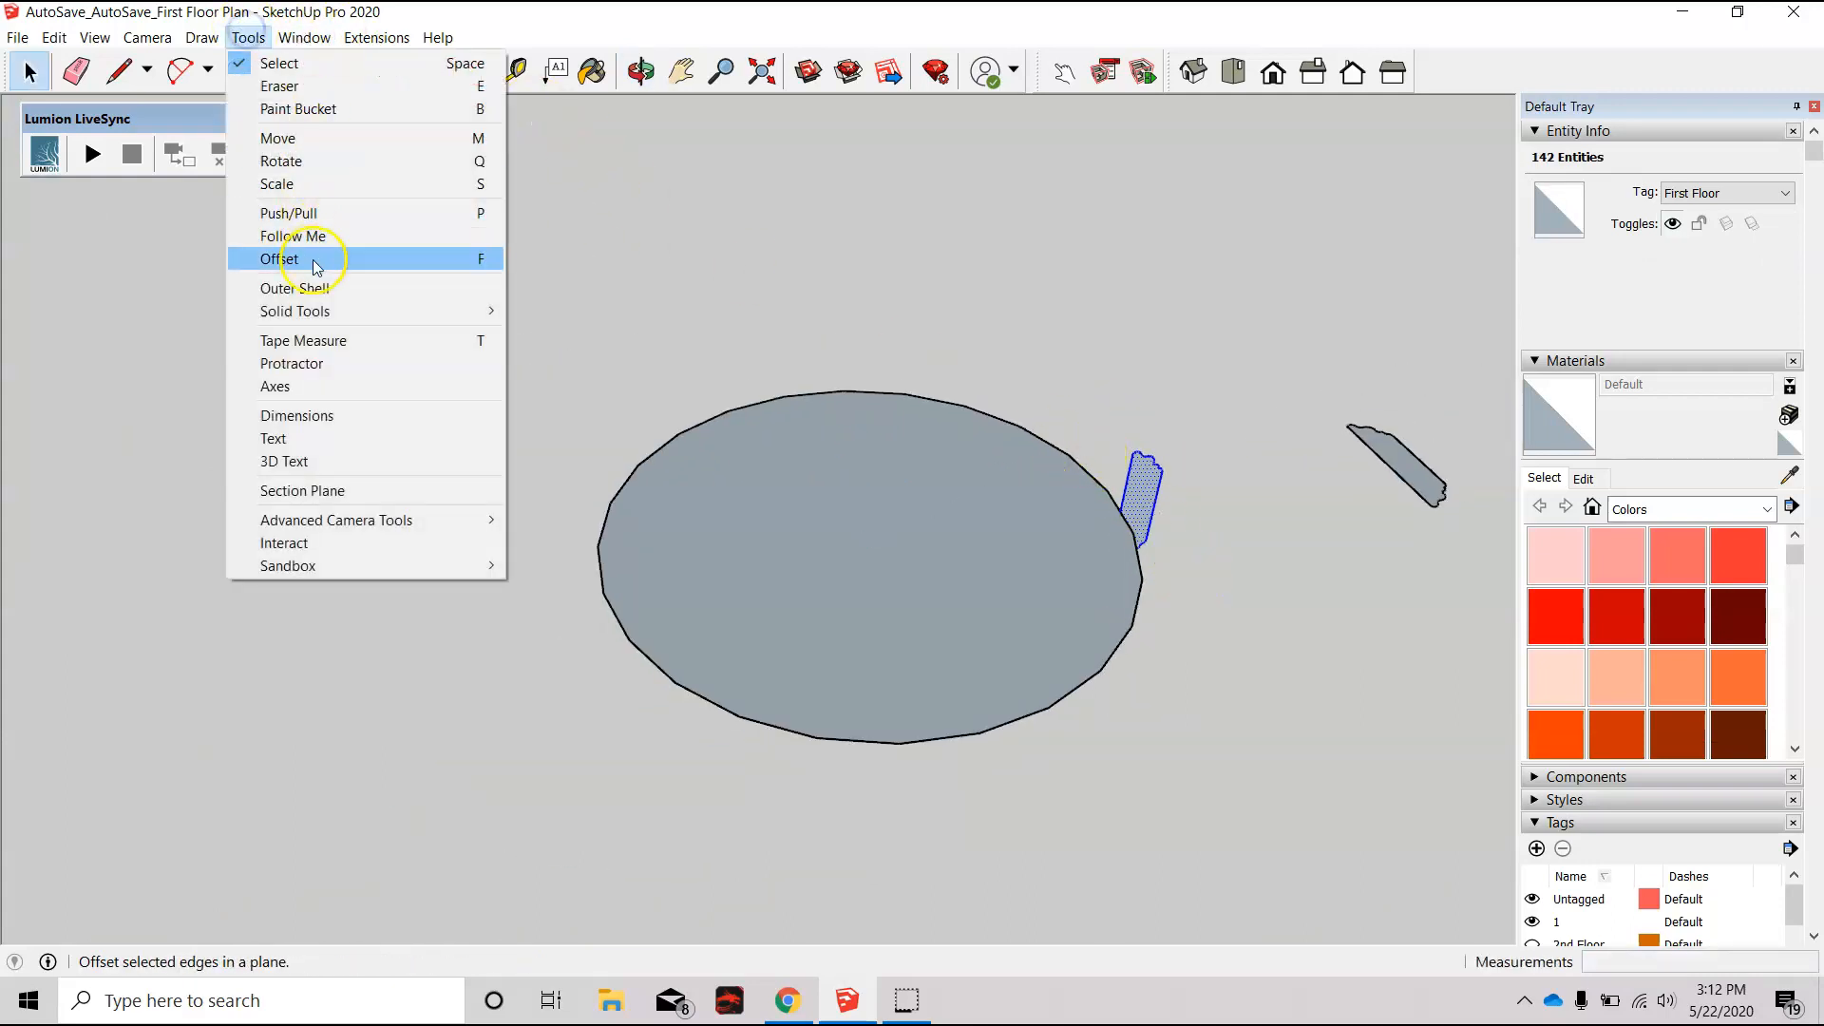
{"action": "left_click", "coordinate": [318, 215]}
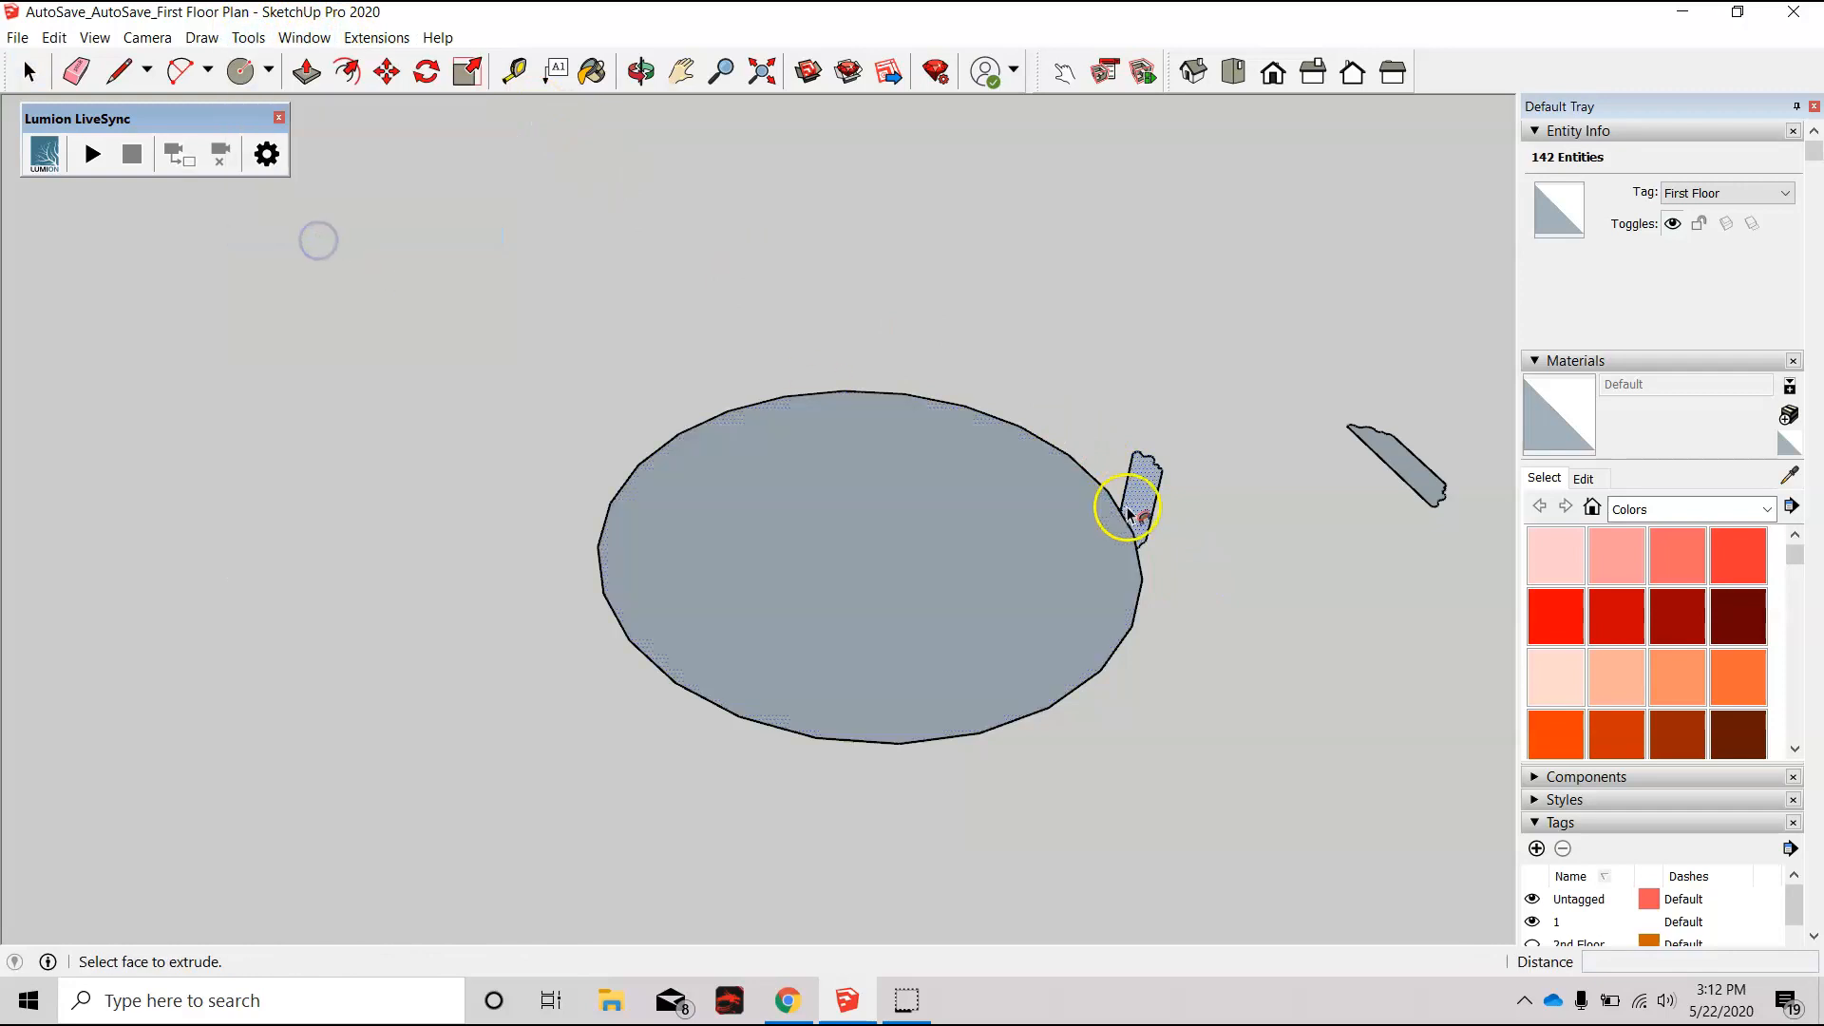
{"action": "left_click", "coordinate": [1131, 511]}
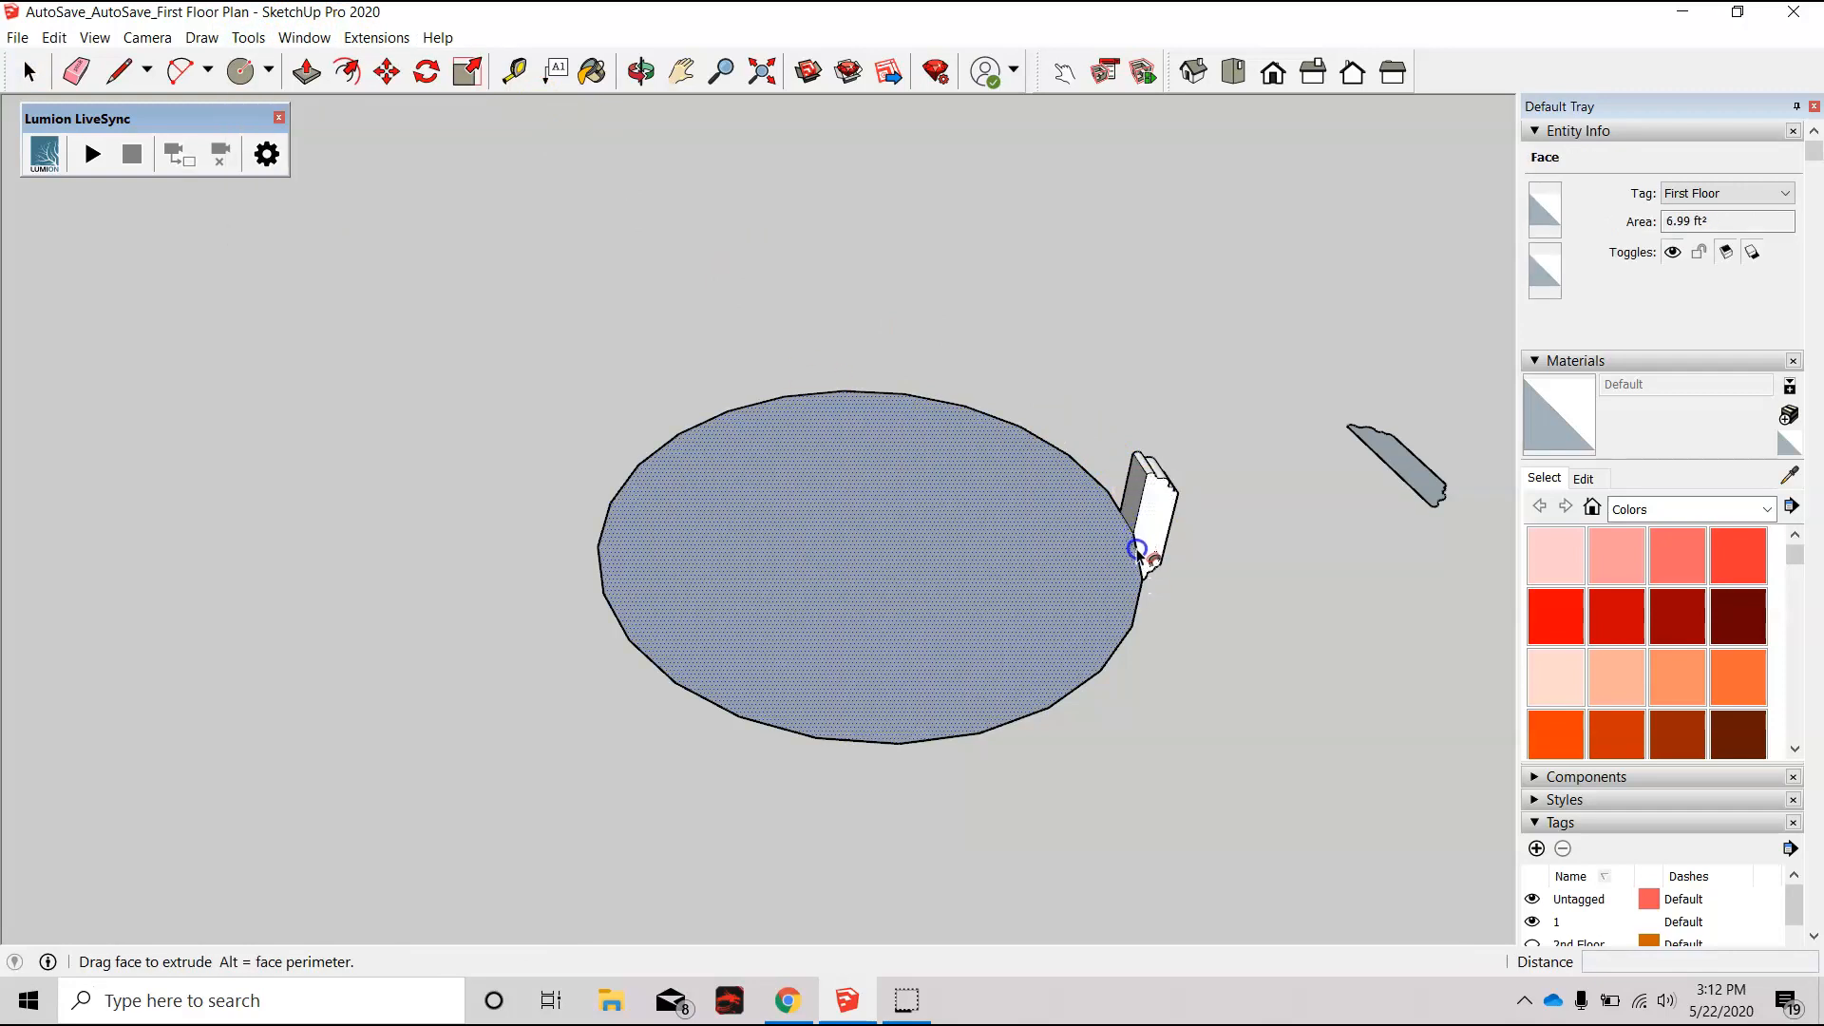
{"action": "key", "text": "ctrl+z"}
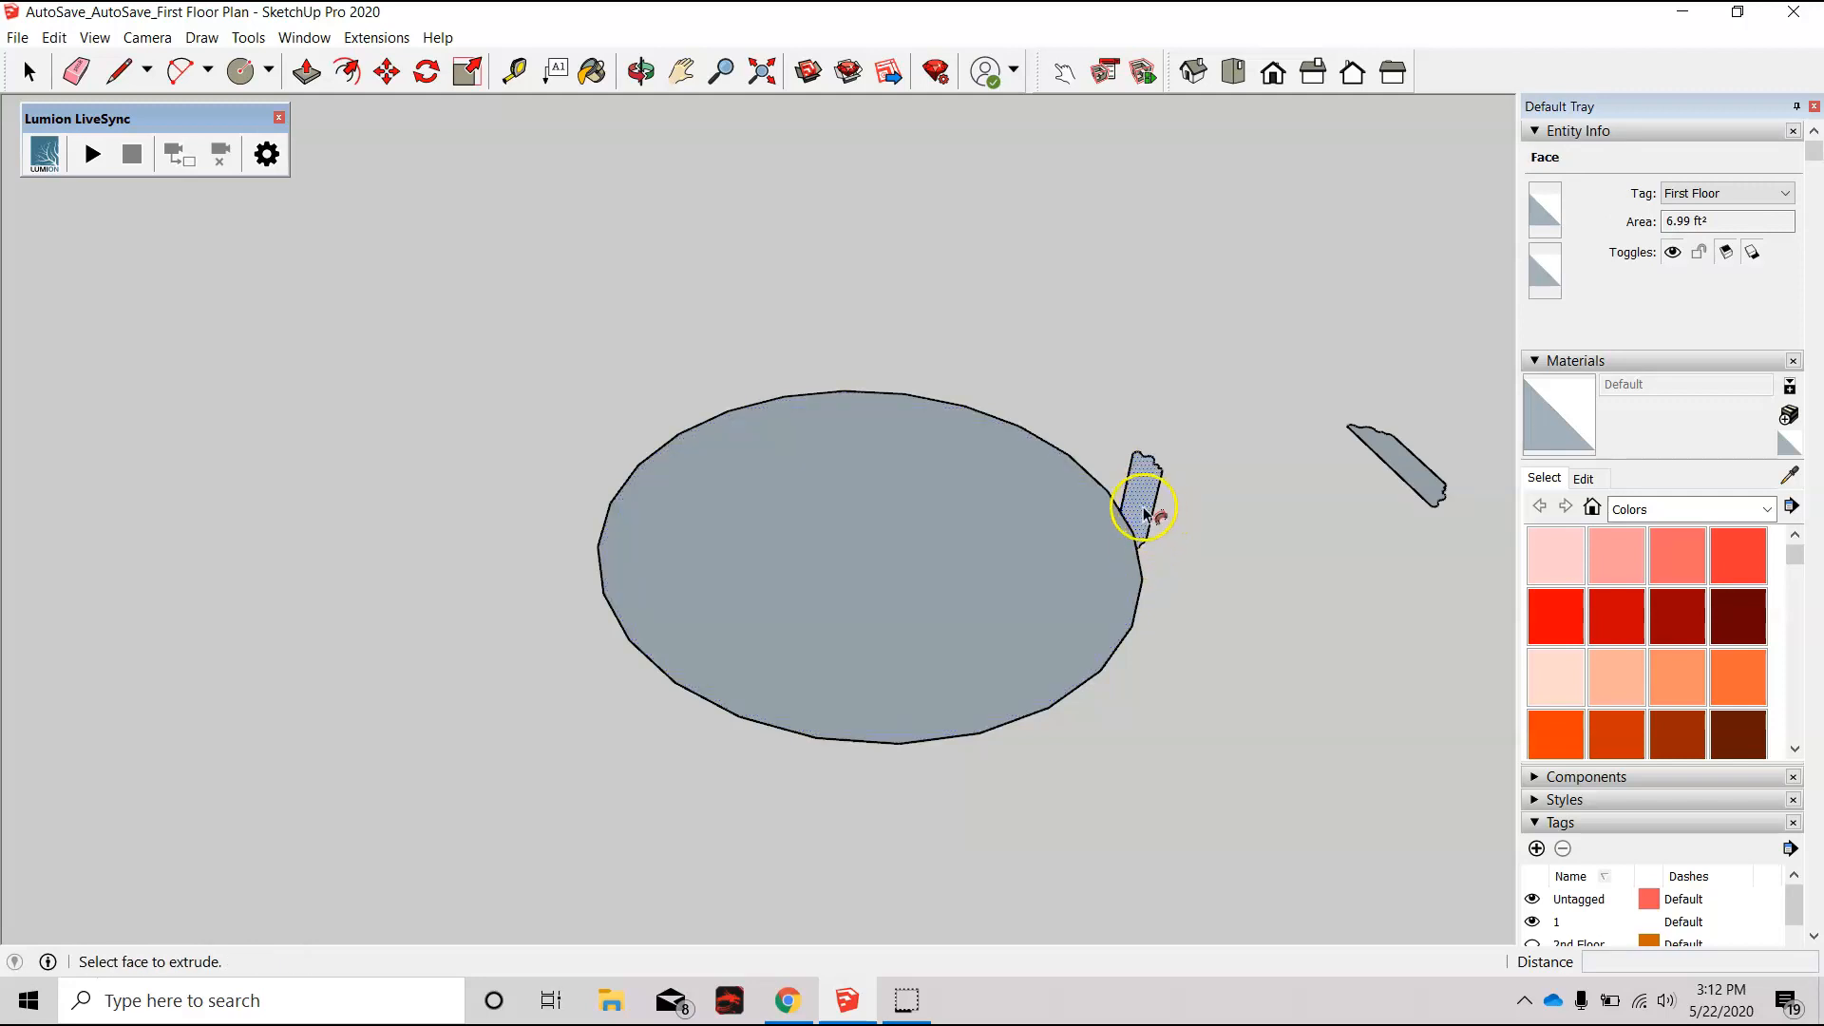
{"action": "left_click", "coordinate": [1140, 513]}
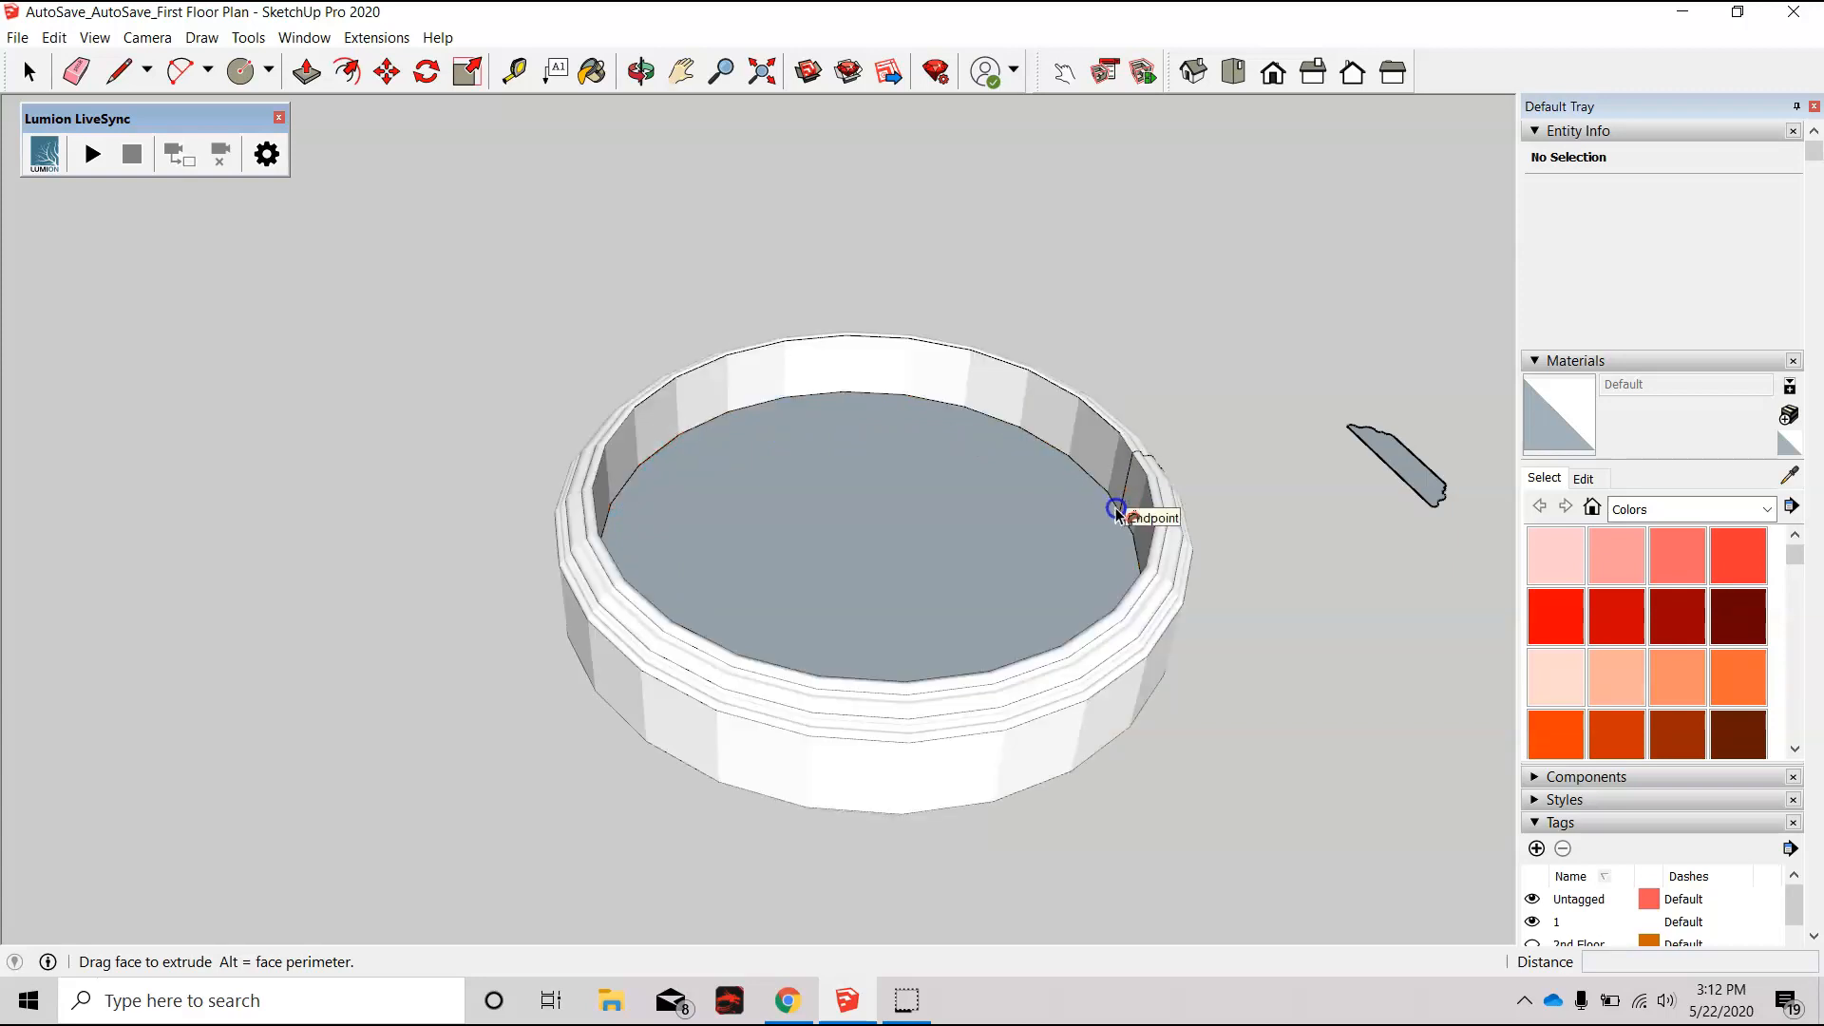
{"action": "left_click", "coordinate": [1174, 541]}
Step: Examine the swept round frame from the side and from above
{"action": "scroll", "coordinate": [998, 493], "scroll_direction": "down", "scroll_amount": 5}
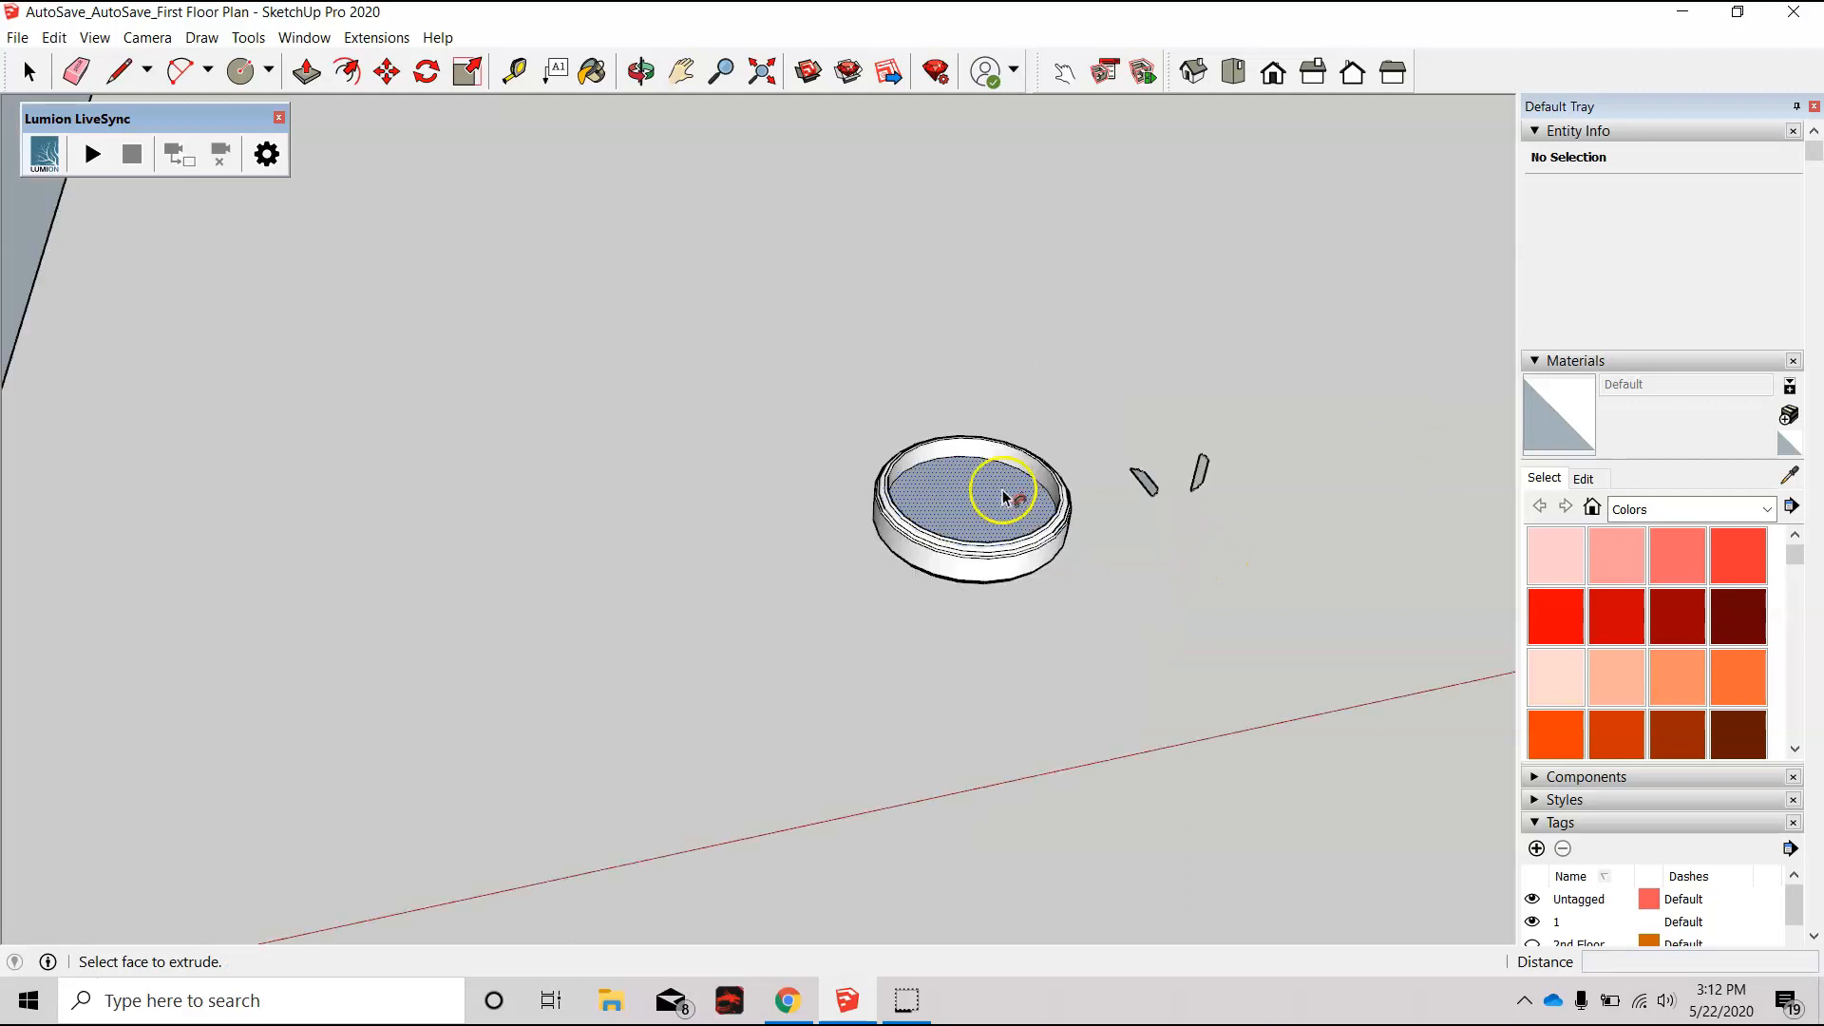
{"action": "scroll", "coordinate": [994, 505], "scroll_direction": "up", "scroll_amount": 5}
{"action": "scroll", "coordinate": [998, 515], "scroll_direction": "down", "scroll_amount": 4}
{"action": "middle_click_drag", "start_coordinate": [1029, 524], "coordinate": [1024, 771]}
{"action": "scroll", "coordinate": [1004, 610], "scroll_direction": "down", "scroll_amount": 2}
{"action": "scroll", "coordinate": [1005, 611], "scroll_direction": "up", "scroll_amount": 3}
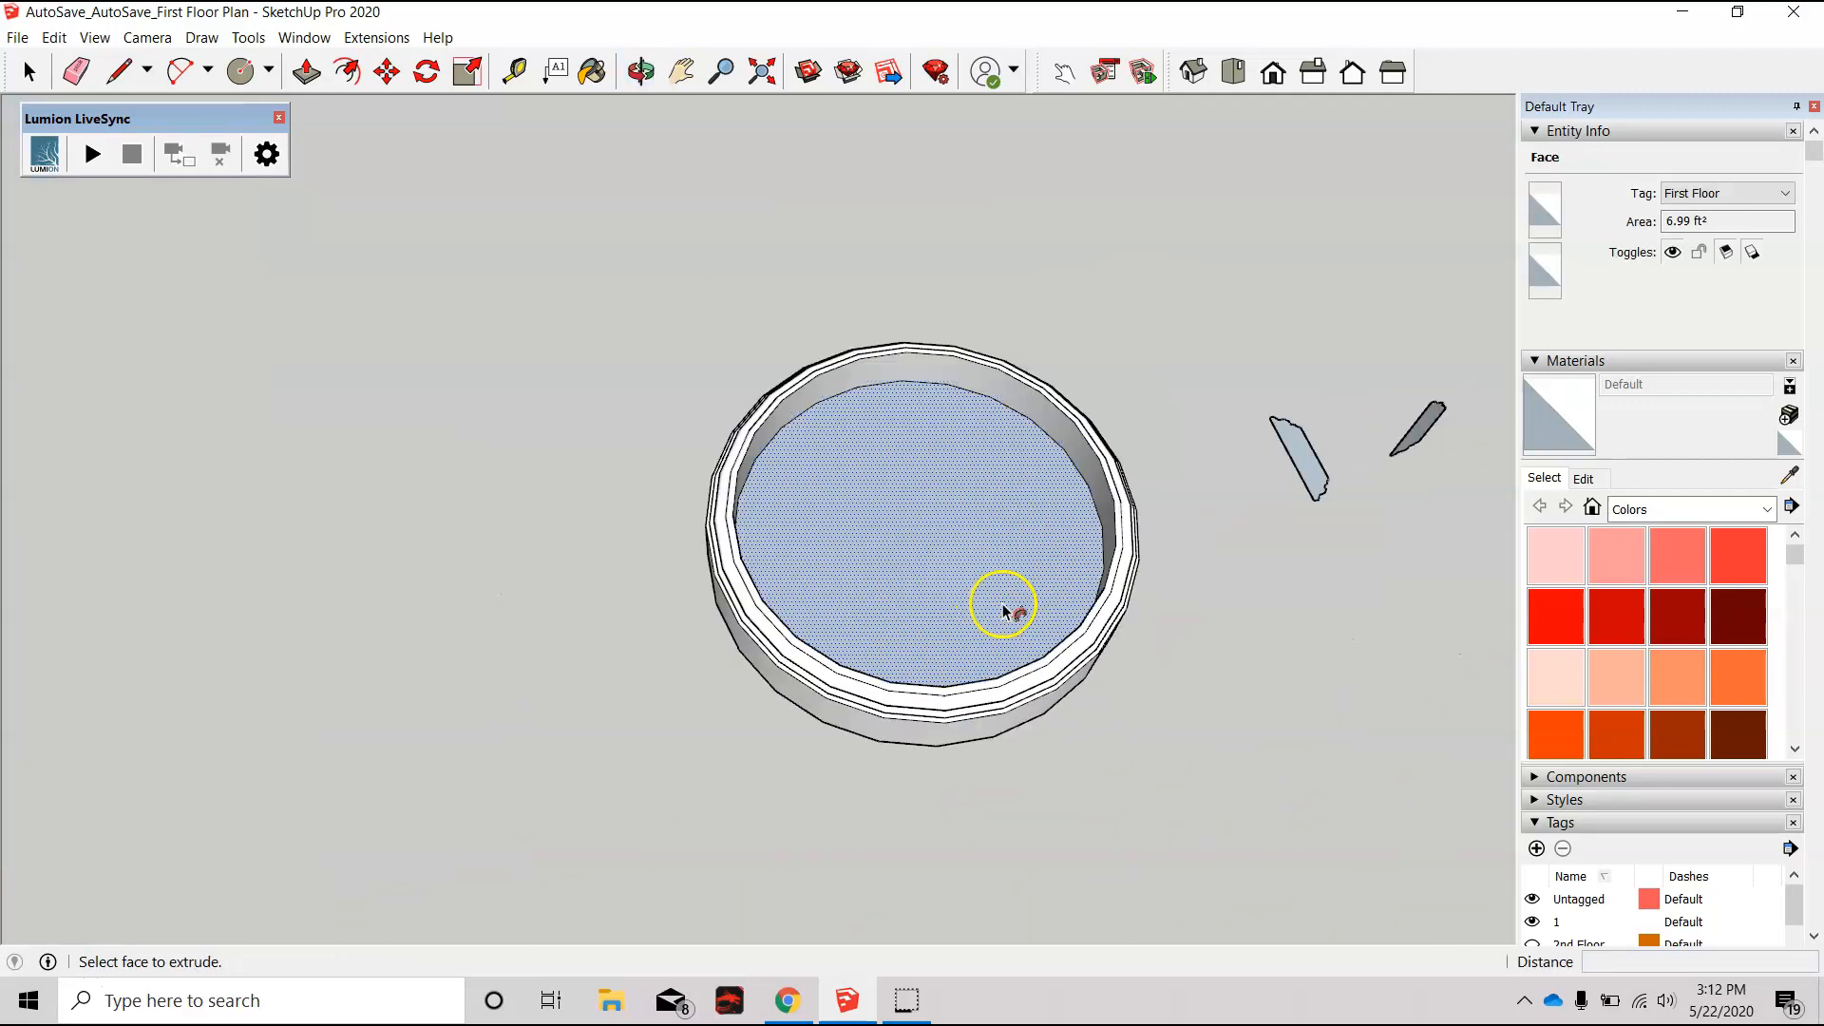
{"action": "scroll", "coordinate": [1102, 635], "scroll_direction": "up", "scroll_amount": 2}
{"action": "middle_click_drag", "start_coordinate": [1114, 632], "coordinate": [986, 466]}
{"action": "middle_click_drag", "start_coordinate": [1042, 550], "coordinate": [943, 835]}
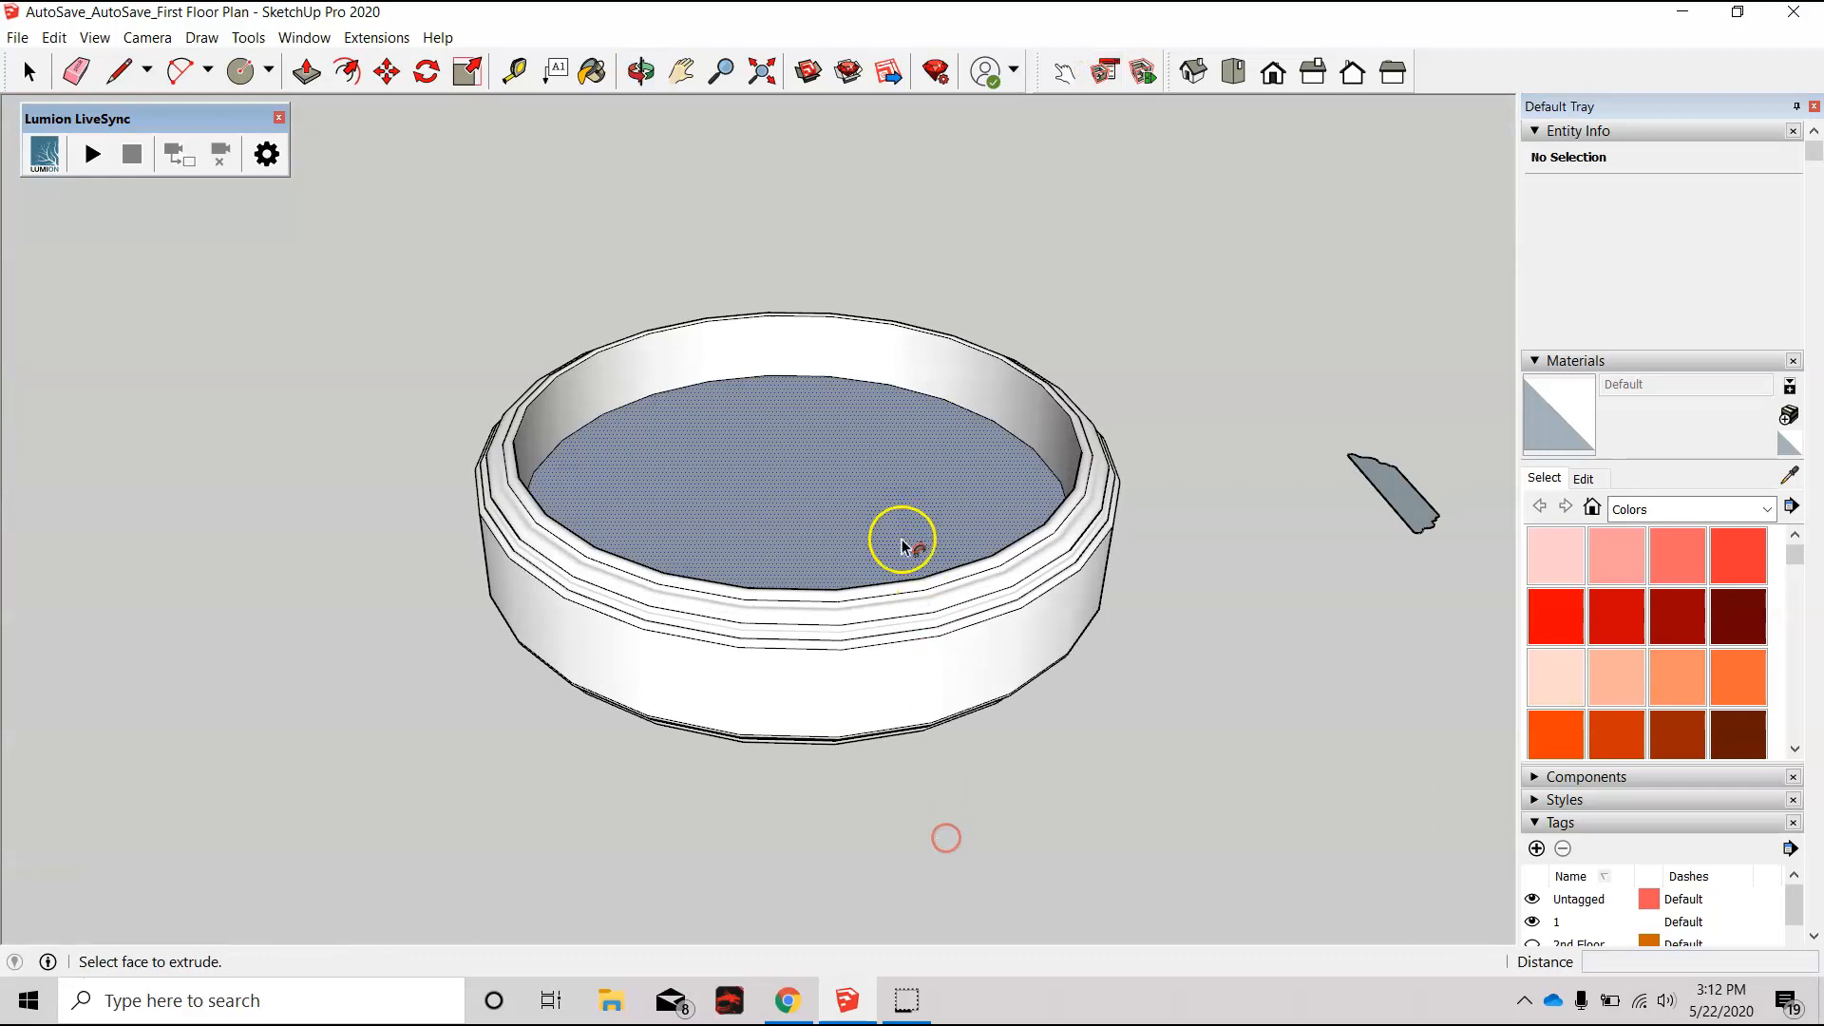
{"action": "middle_click_drag", "start_coordinate": [903, 532], "coordinate": [967, 904]}
{"action": "left_click", "coordinate": [924, 476]}
{"action": "middle_click_drag", "start_coordinate": [1050, 480], "coordinate": [1178, 789]}
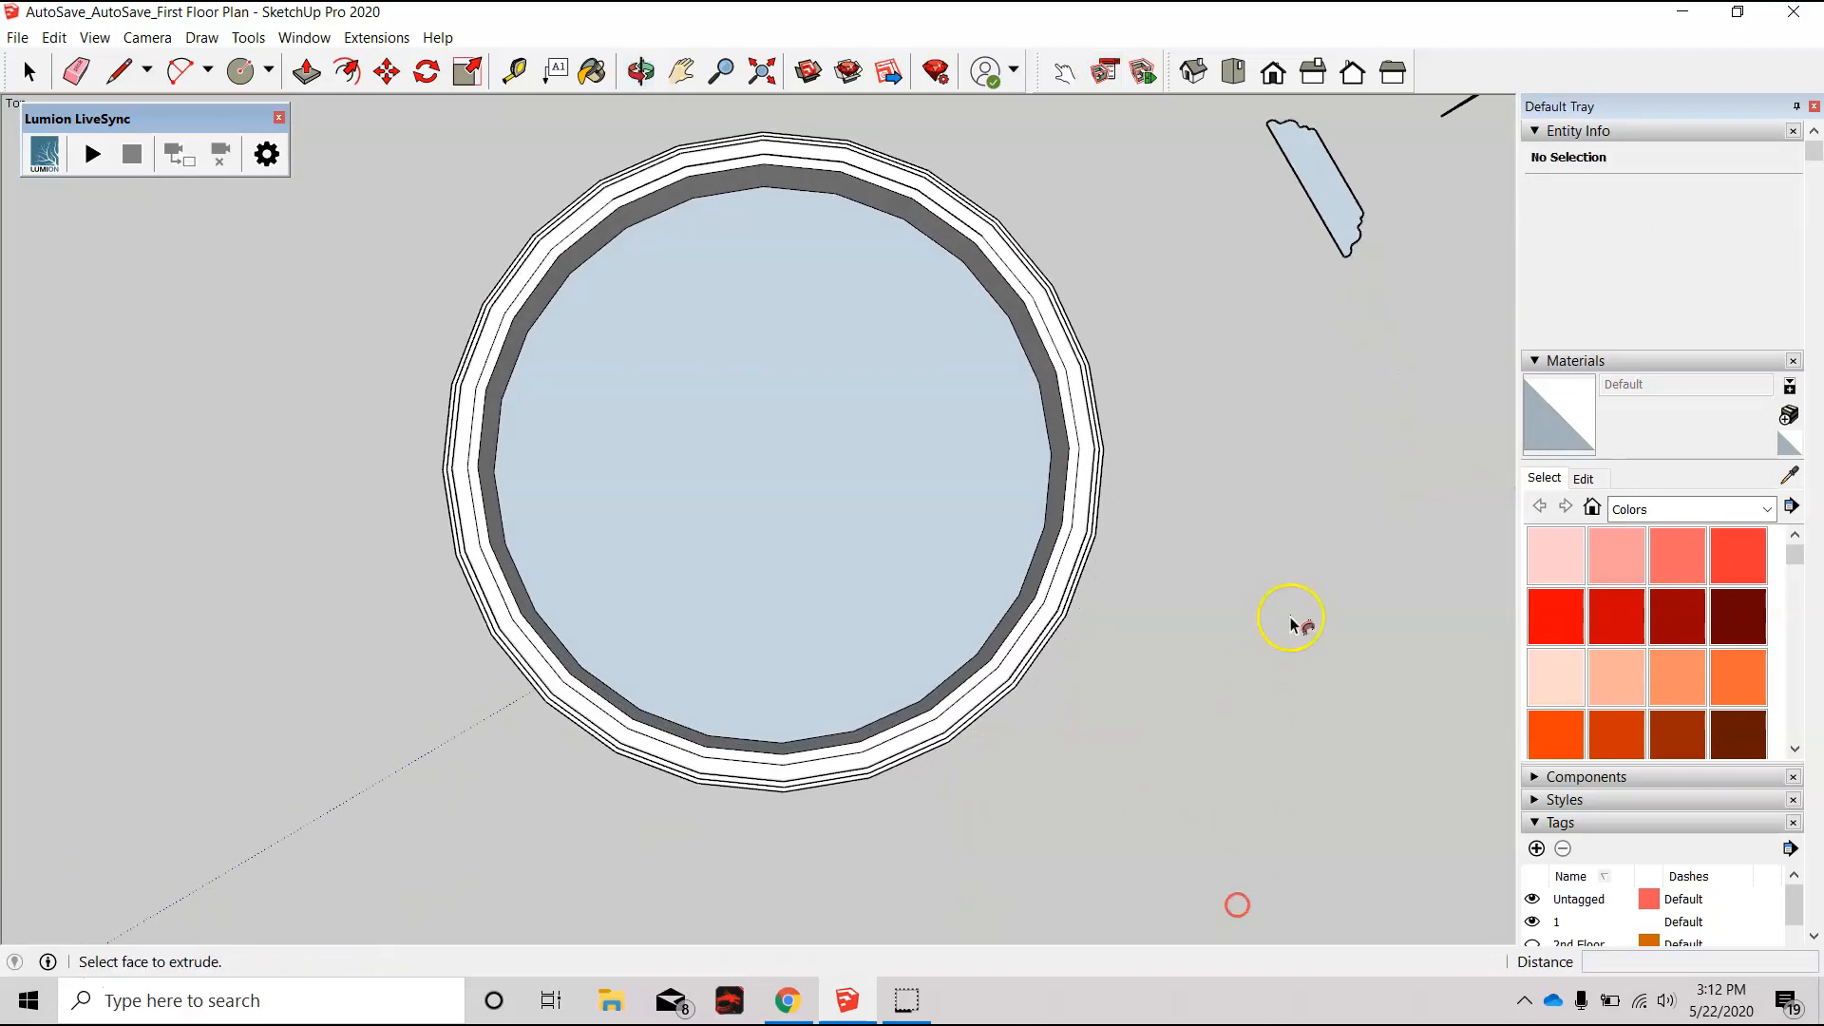
{"action": "scroll", "coordinate": [1221, 595], "scroll_direction": "down", "scroll_amount": 2}
{"action": "scroll", "coordinate": [1226, 595], "scroll_direction": "up", "scroll_amount": 2}
{"action": "scroll", "coordinate": [704, 472], "scroll_direction": "down", "scroll_amount": 4}
{"action": "scroll", "coordinate": [949, 570], "scroll_direction": "up", "scroll_amount": 4}
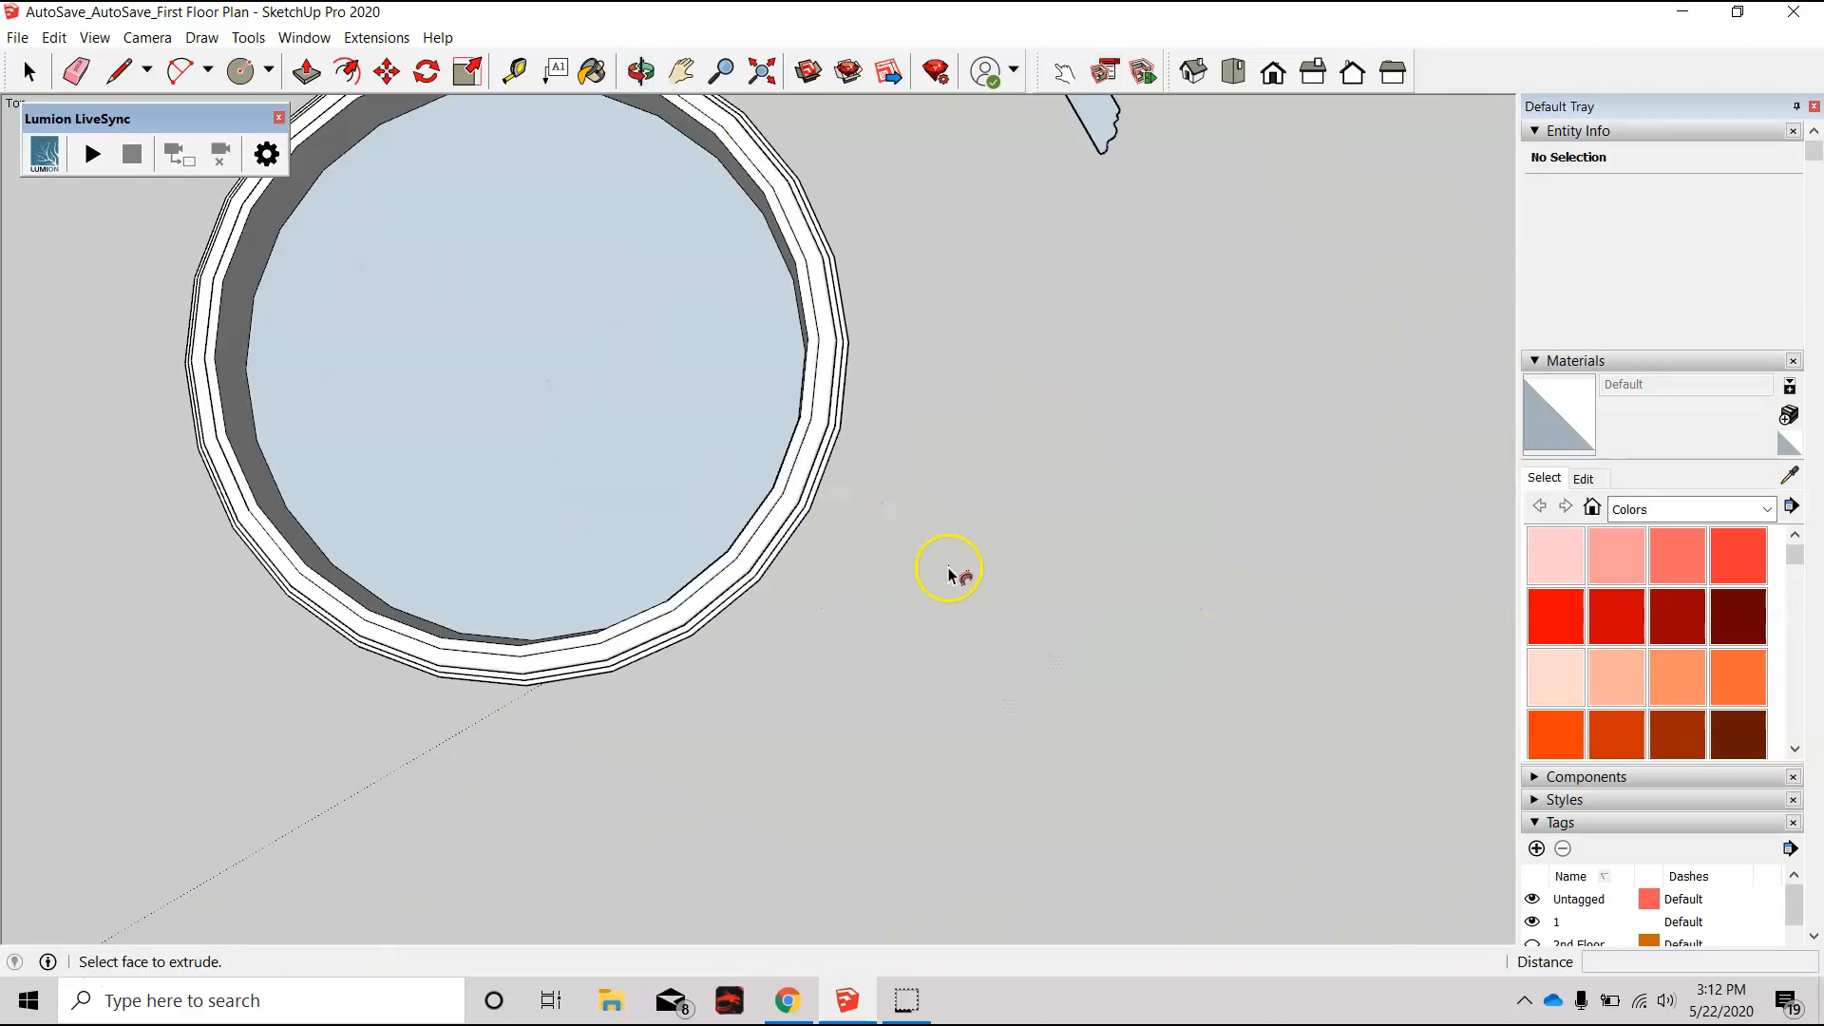
{"action": "scroll", "coordinate": [940, 582], "scroll_direction": "down", "scroll_amount": 2}
{"action": "scroll", "coordinate": [566, 276], "scroll_direction": "up", "scroll_amount": 2}
Step: Draw a line about 2' 11 13/16" long across the circle's face, joining two opposite endpoints on its edge
{"action": "left_click", "coordinate": [588, 325]}
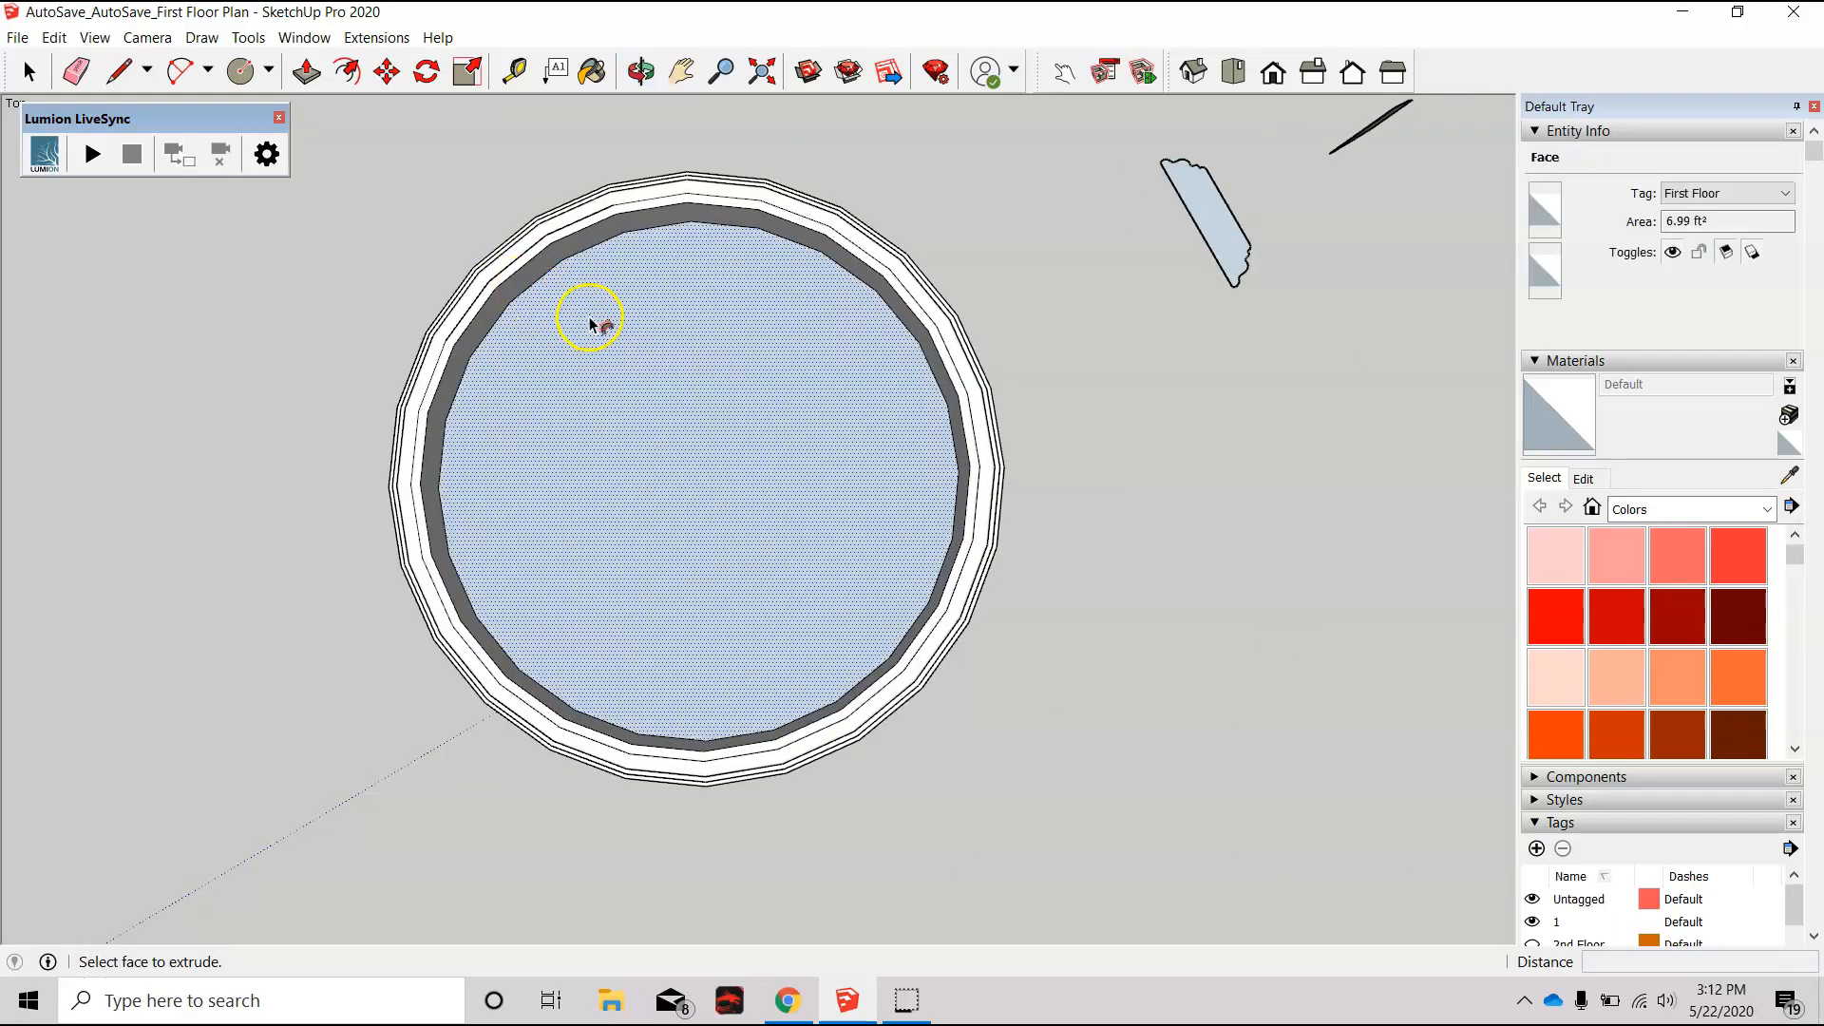
{"action": "key", "text": "l"}
{"action": "scroll", "coordinate": [580, 303], "scroll_direction": "up", "scroll_amount": 2}
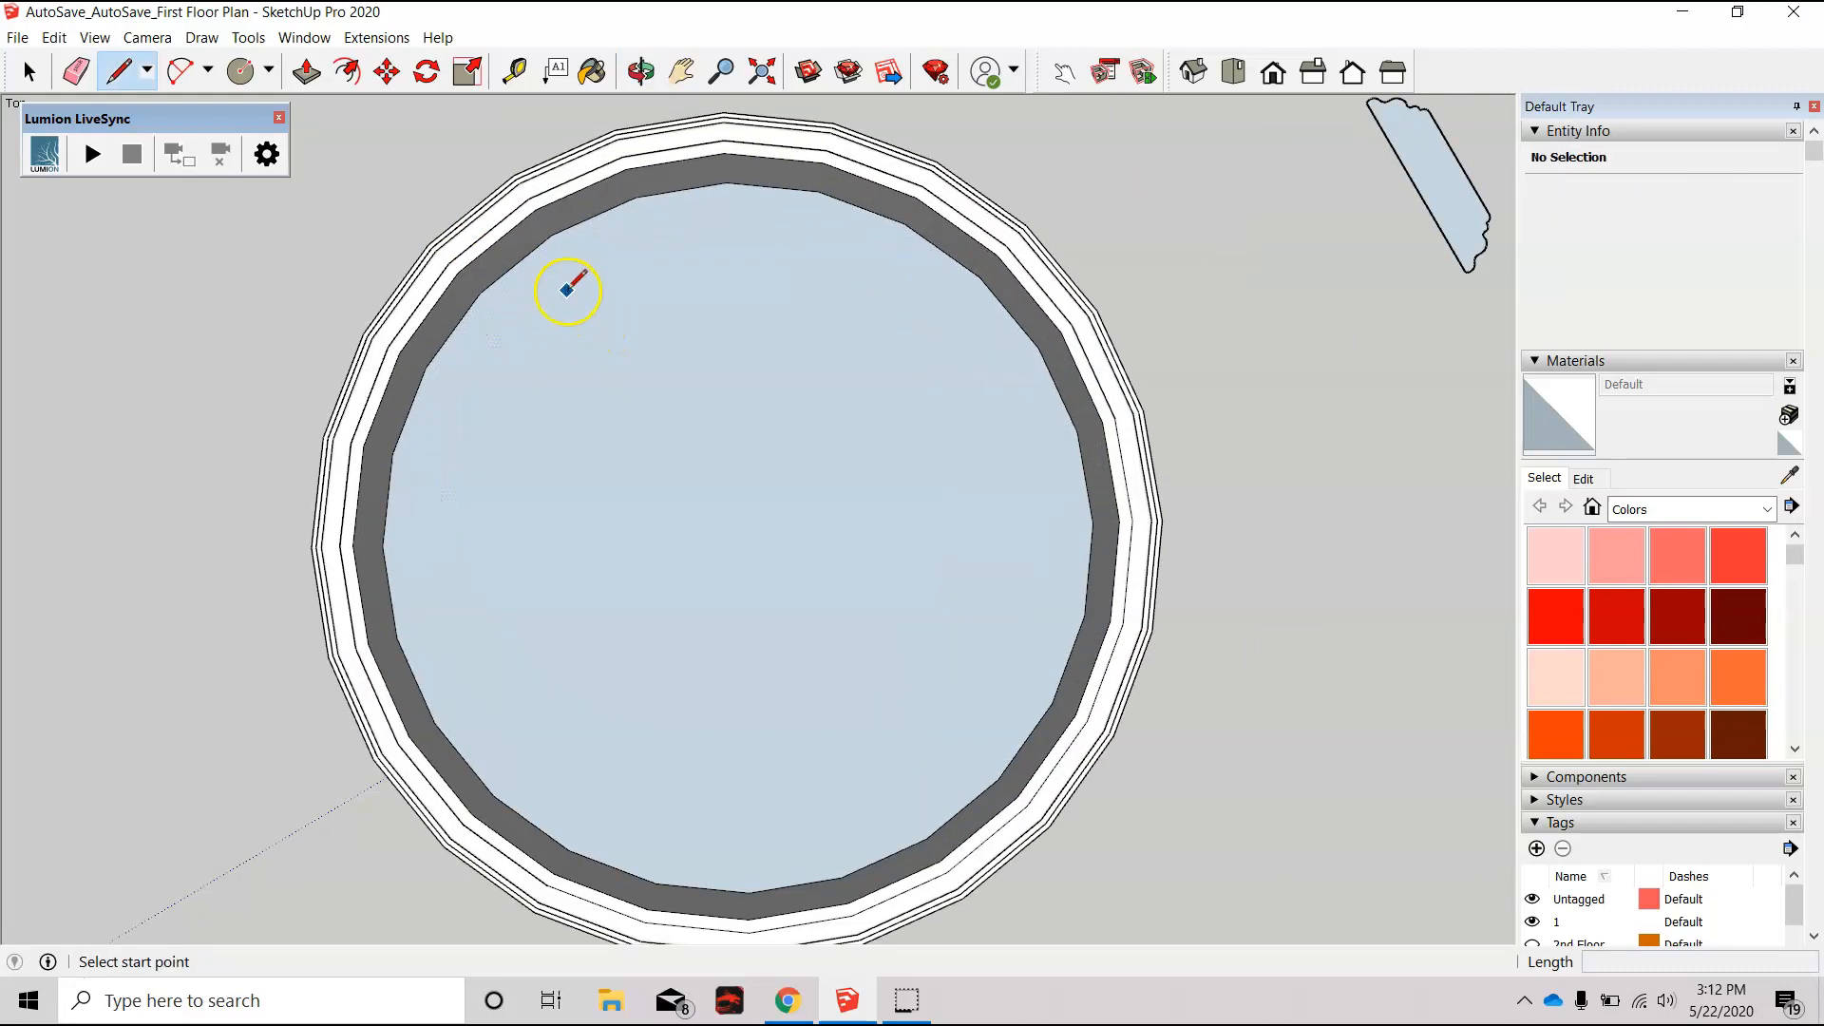
{"action": "left_click", "coordinate": [551, 234]}
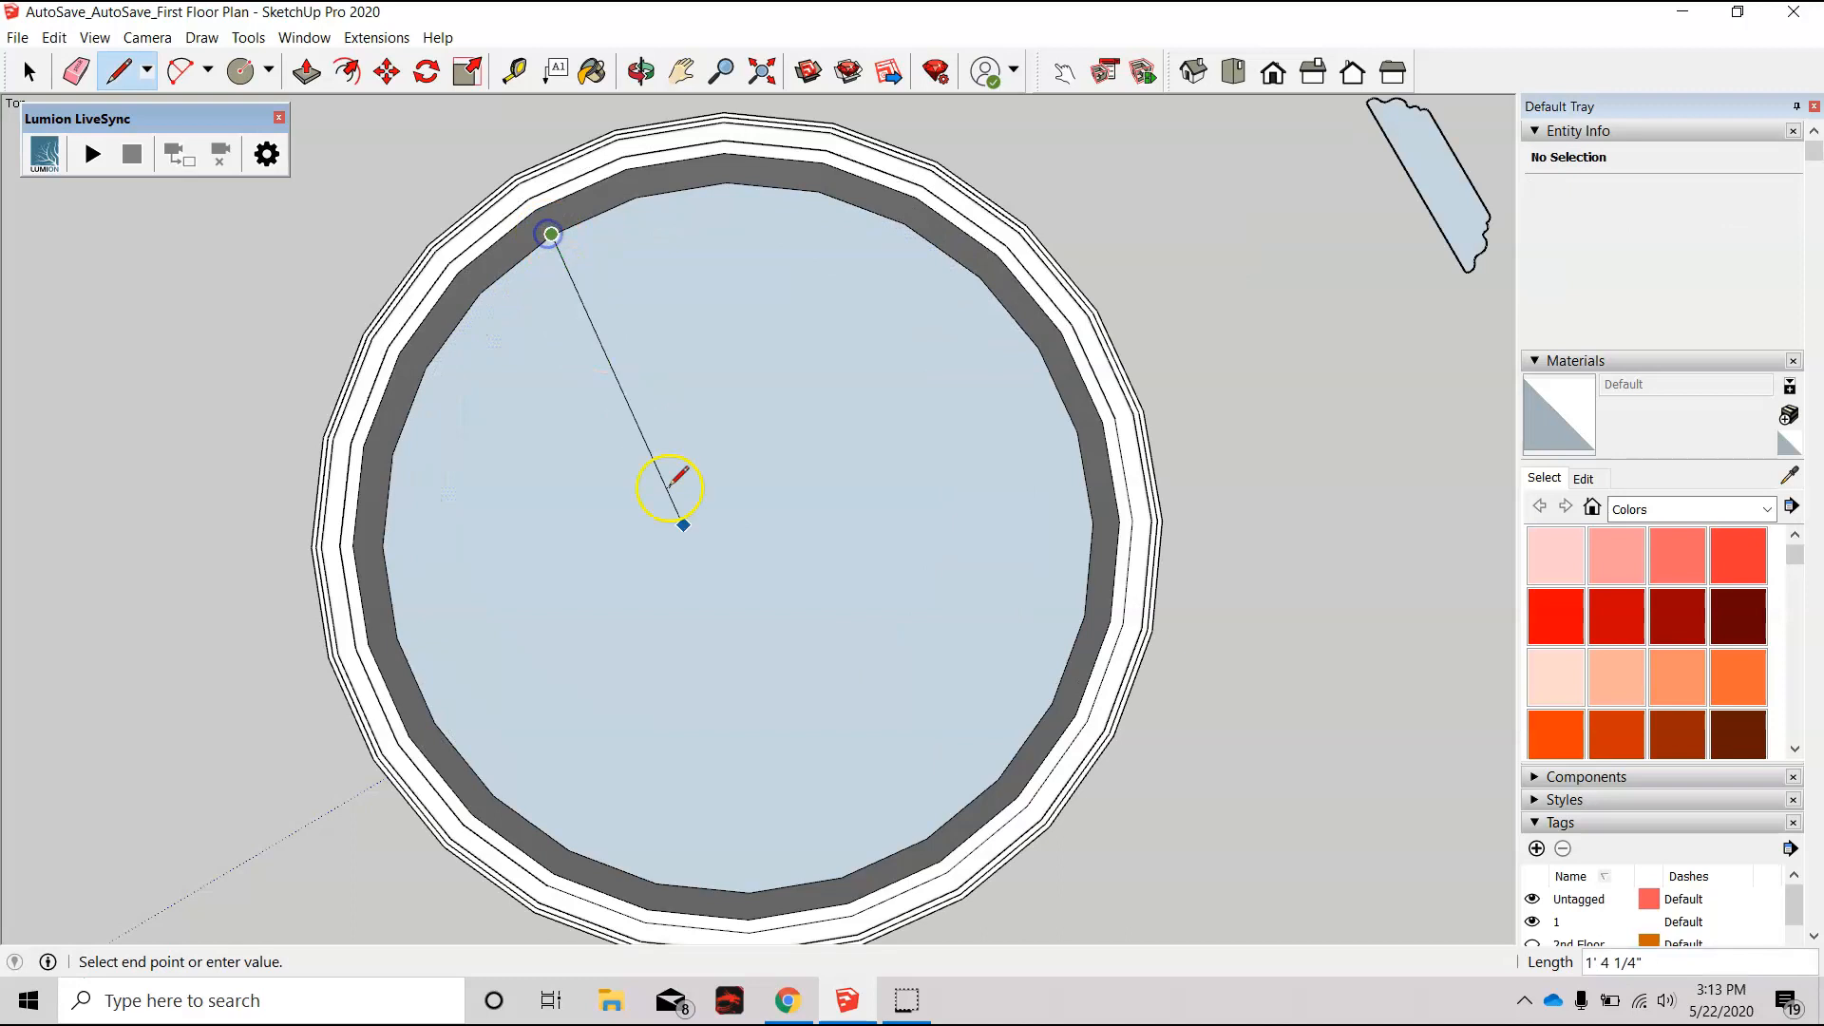
{"action": "left_click", "coordinate": [901, 853]}
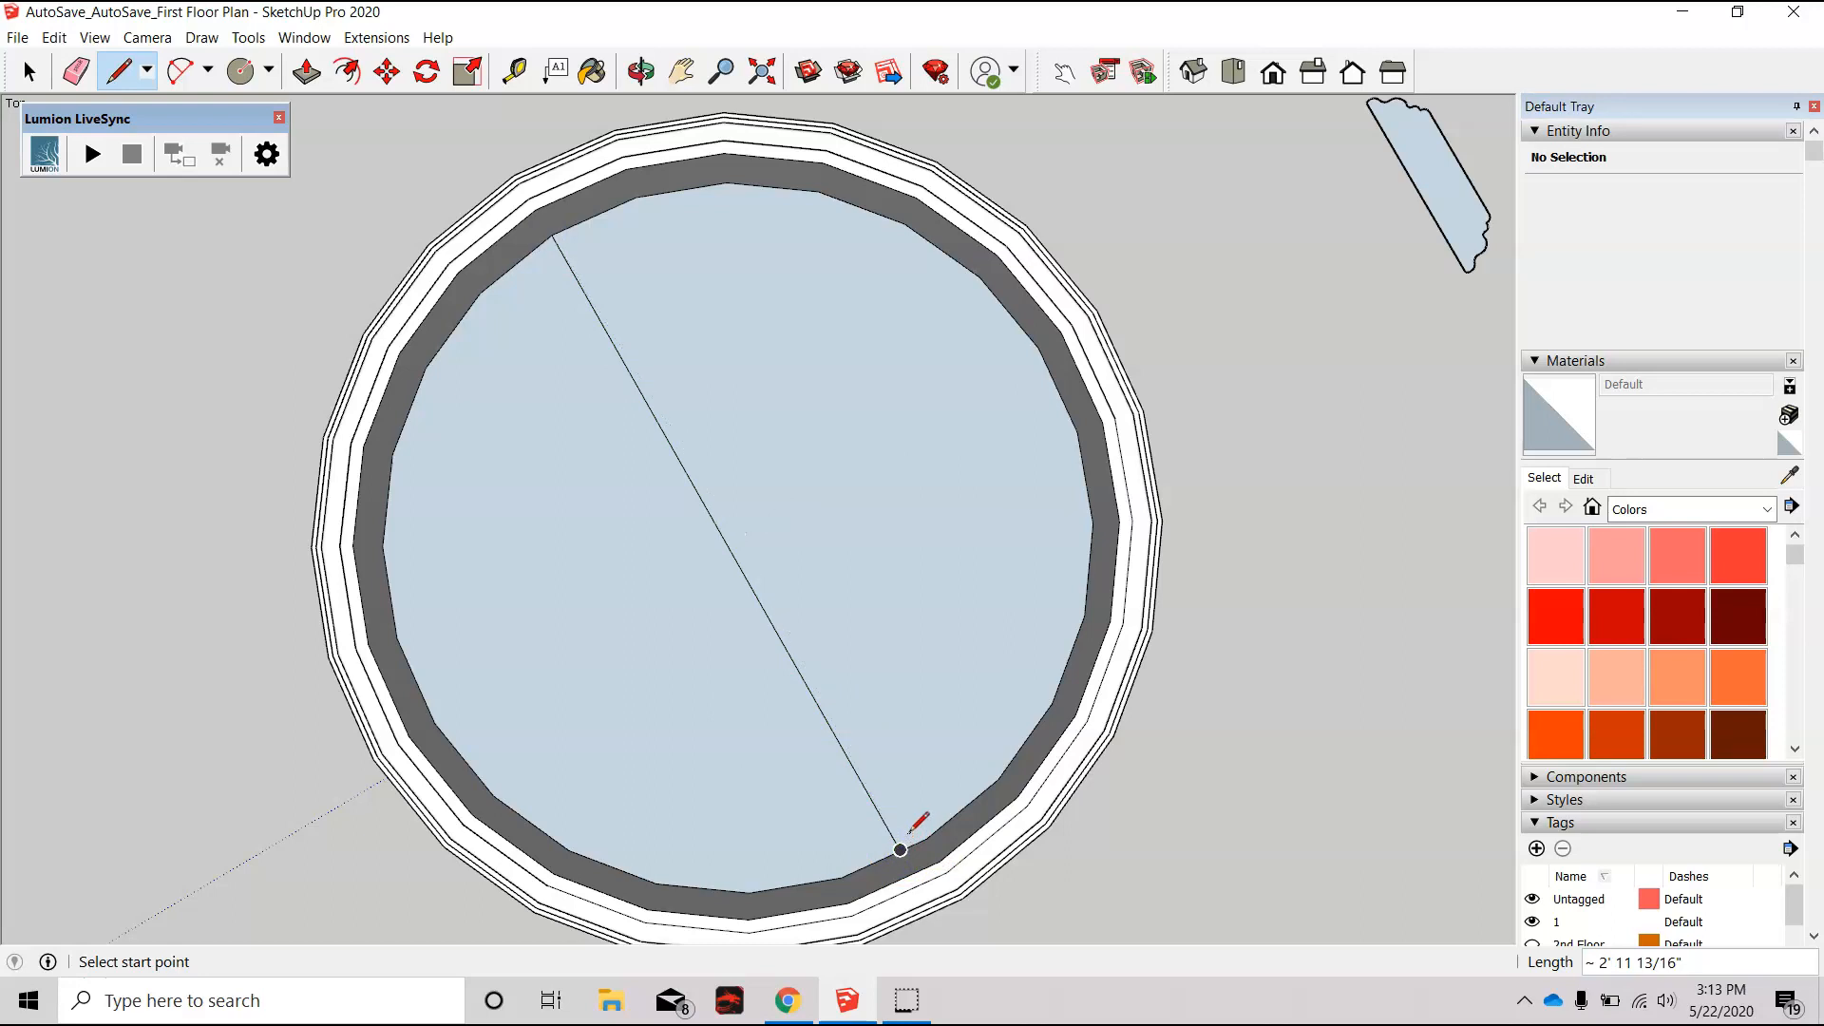
Step: Offset the half-circle face nearest the spare profiles inward and erase the offset's curved edge, keeping only its straight line
{"action": "key", "text": "f"}
{"action": "left_click", "coordinate": [765, 508]}
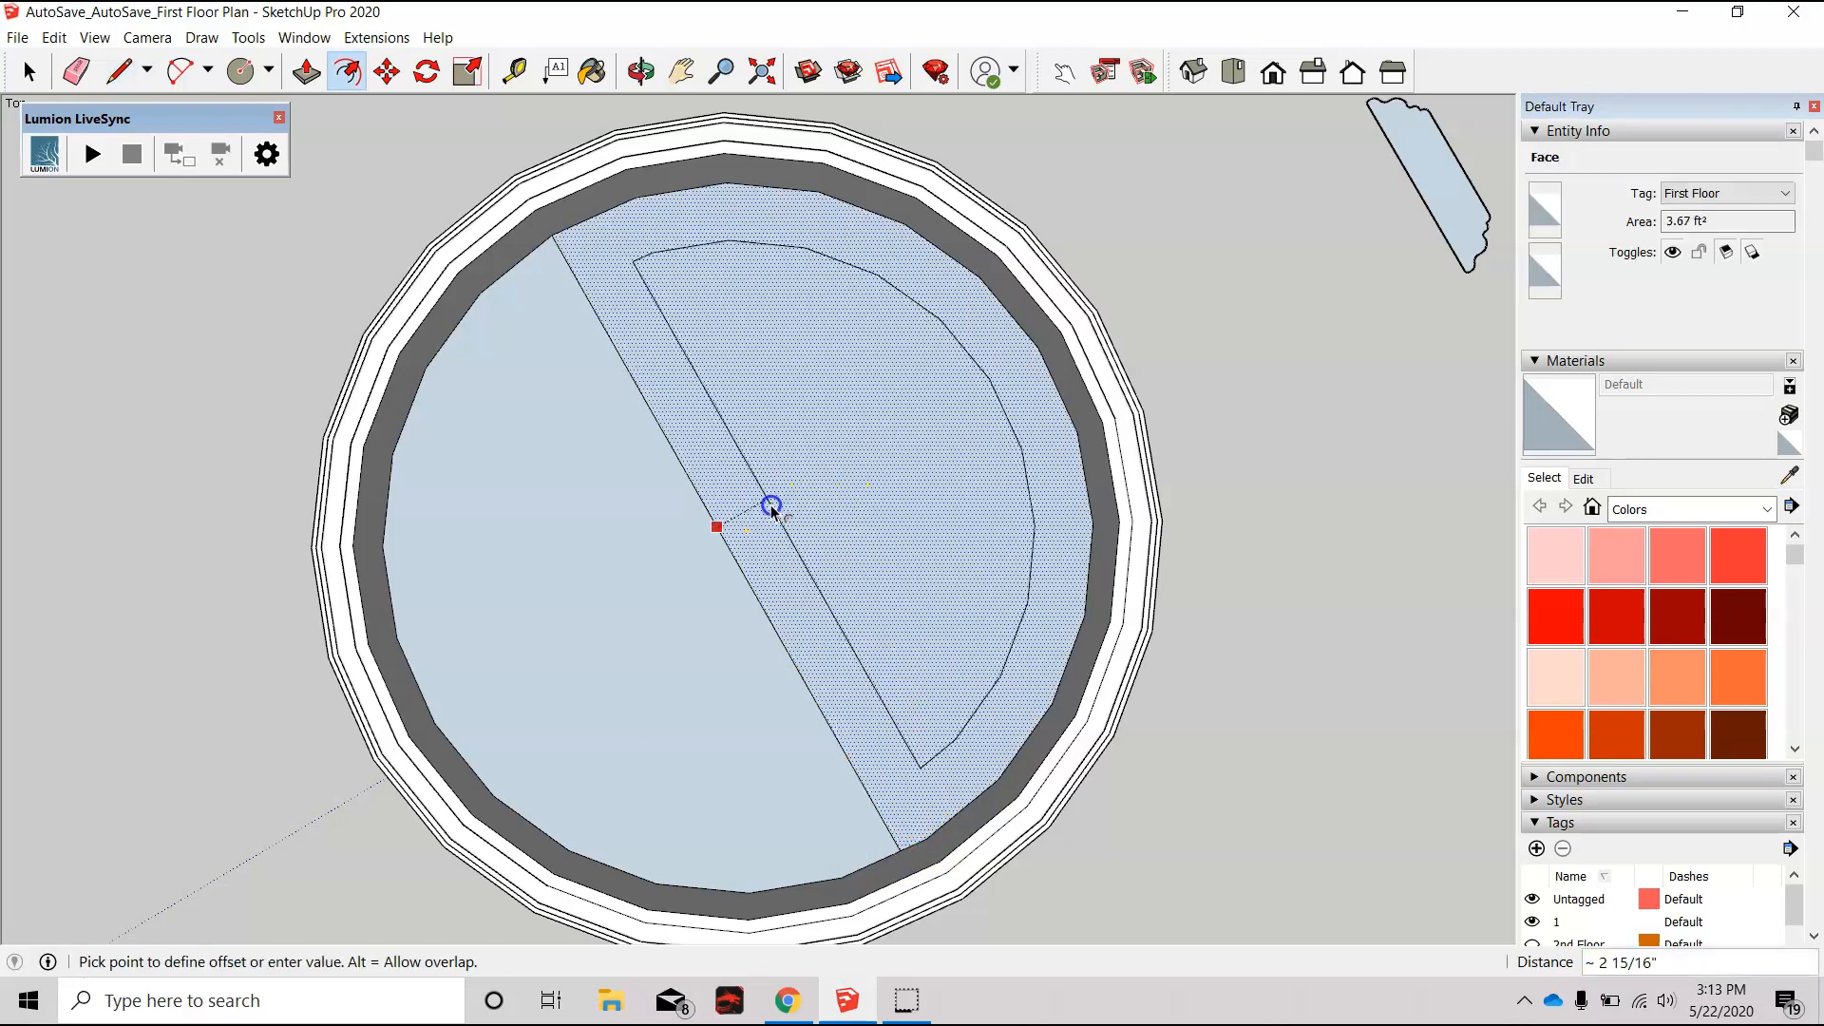
{"action": "key", "text": "Return"}
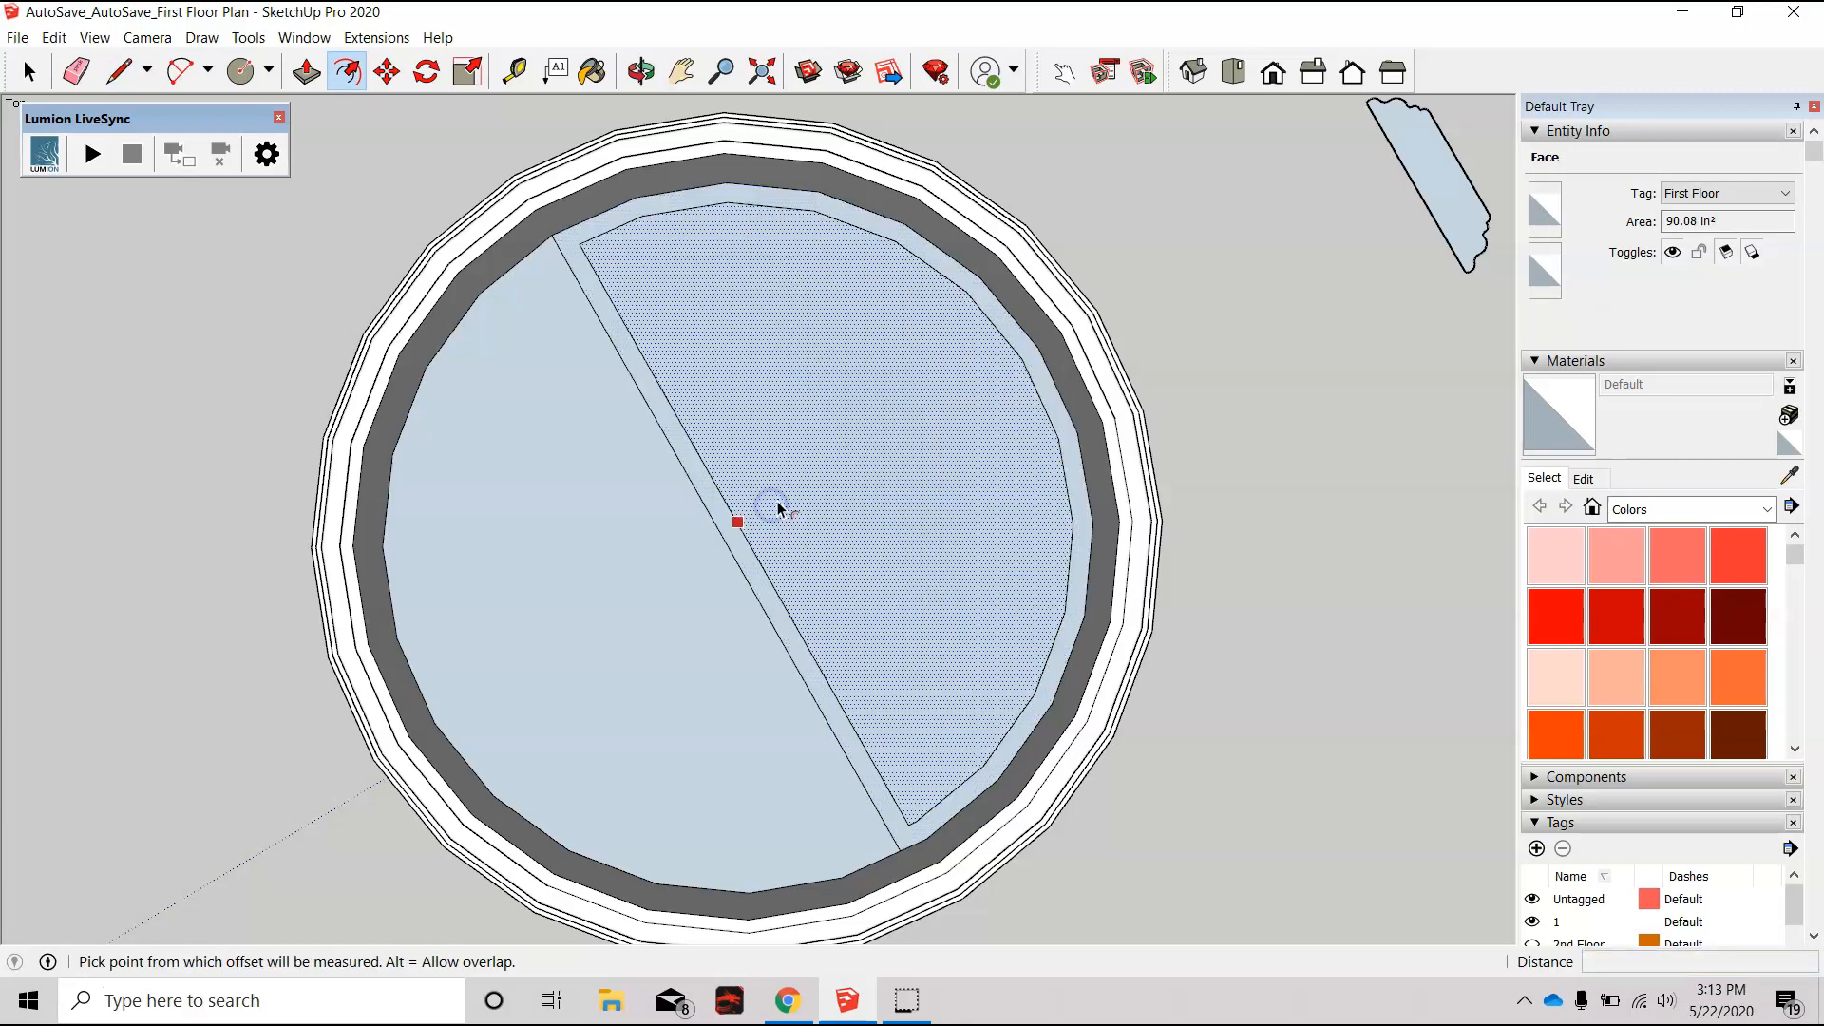
{"action": "key", "text": "e"}
{"action": "left_click", "coordinate": [626, 228]}
{"action": "left_click", "coordinate": [1063, 641]}
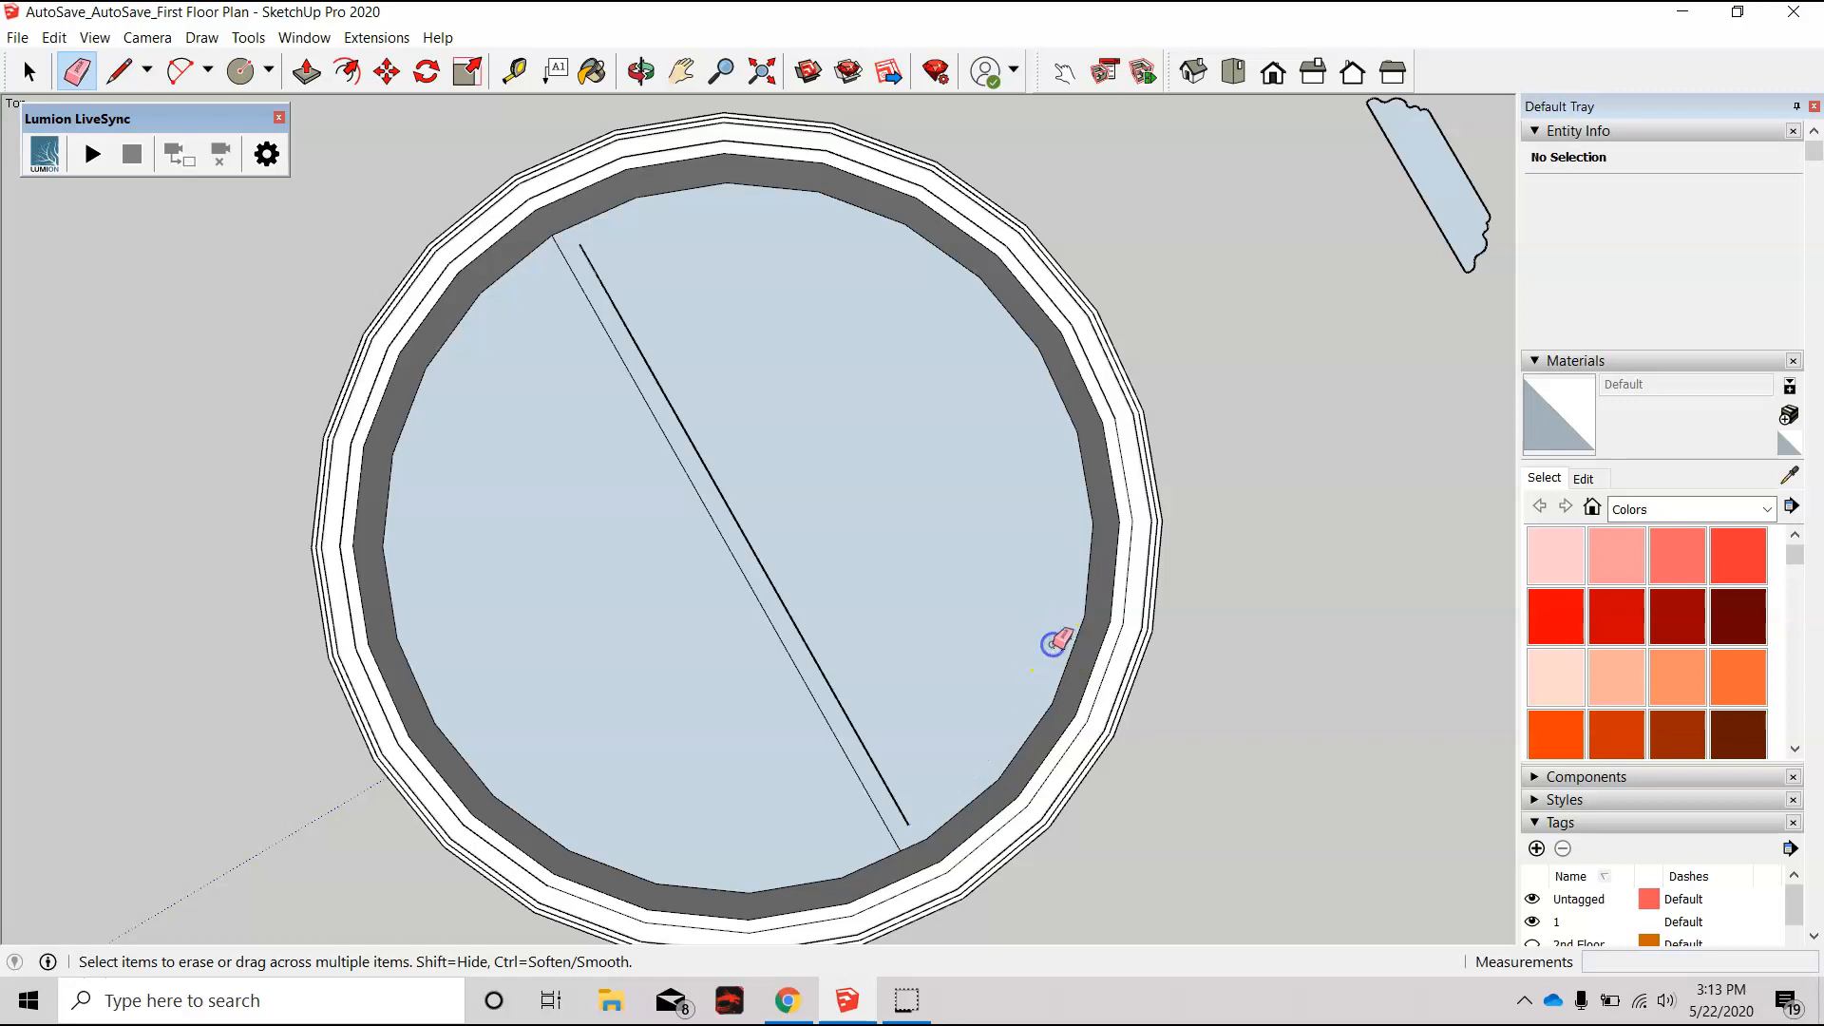
Step: Extend both ends of the straight offset line by about 1" to meet the circle's edge
{"action": "key", "text": "l"}
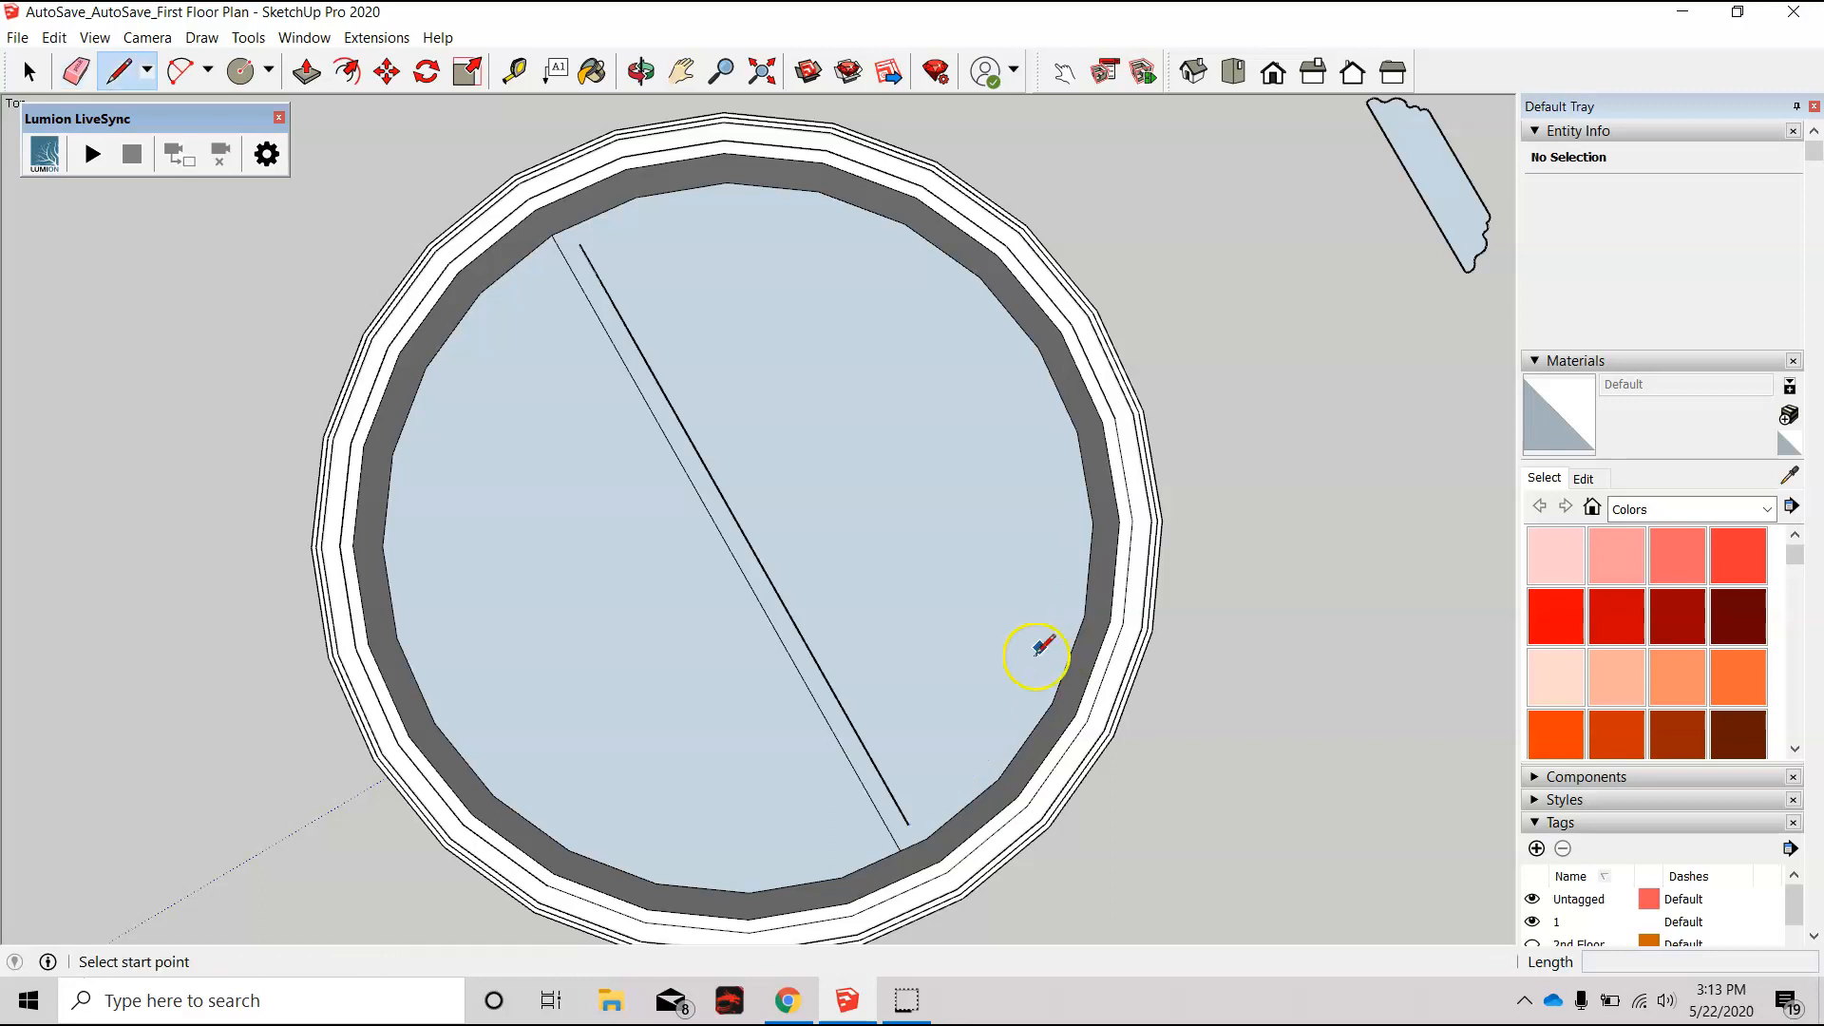
{"action": "left_click", "coordinate": [909, 823]}
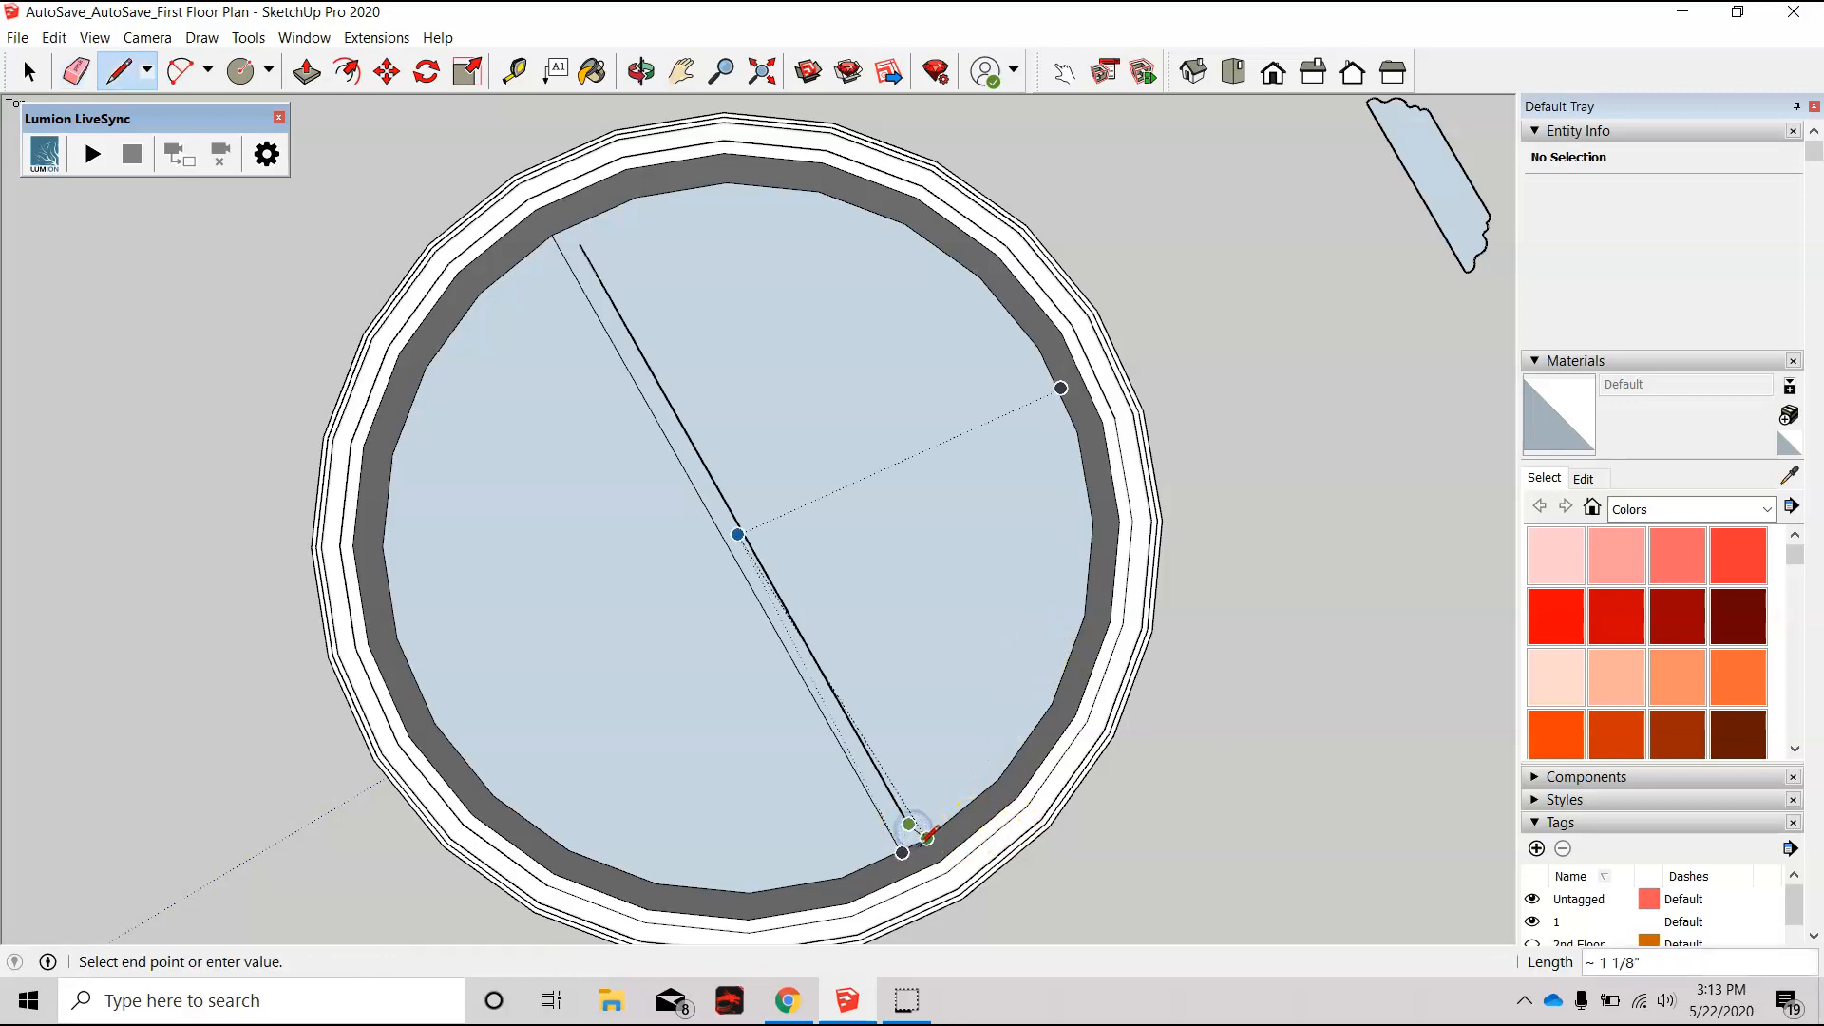
{"action": "scroll", "coordinate": [927, 838], "scroll_direction": "up", "scroll_amount": 5}
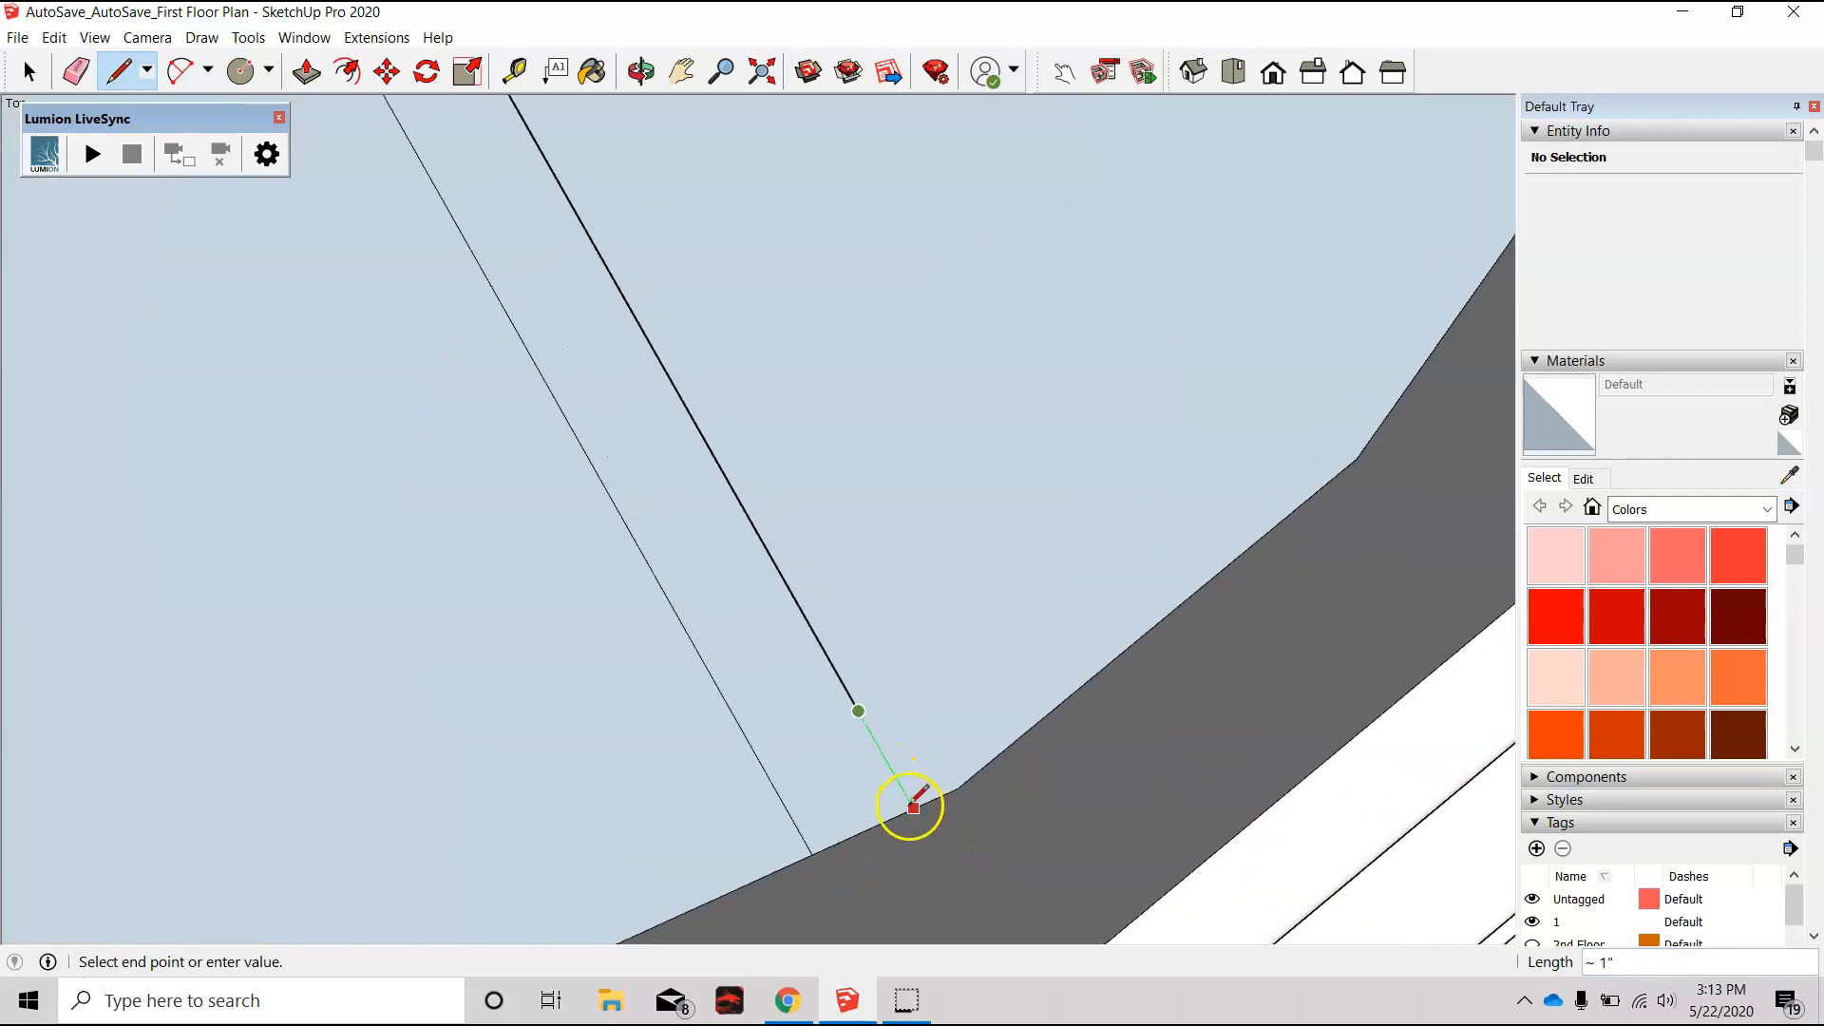
{"action": "left_click", "coordinate": [914, 808]}
{"action": "scroll", "coordinate": [978, 884], "scroll_direction": "down", "scroll_amount": 5}
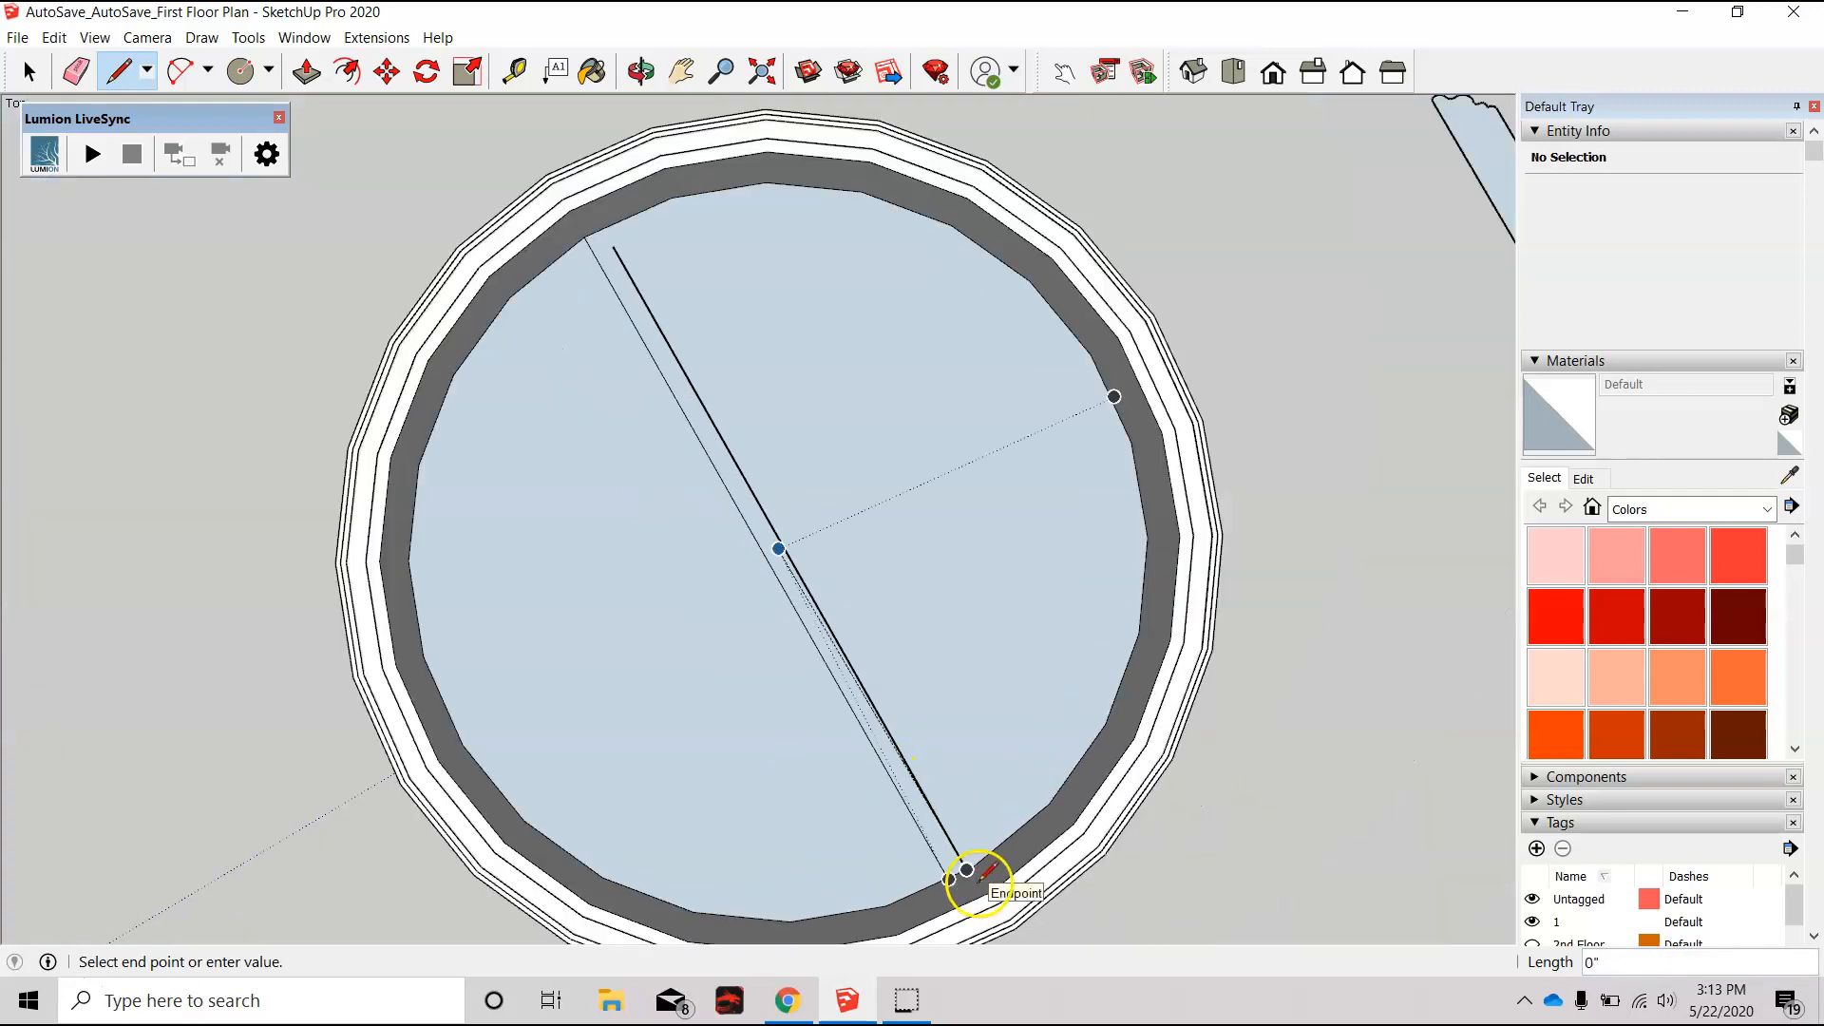
{"action": "scroll", "coordinate": [629, 217], "scroll_direction": "up", "scroll_amount": 5}
{"action": "left_click", "coordinate": [551, 320]}
{"action": "left_click", "coordinate": [514, 251]}
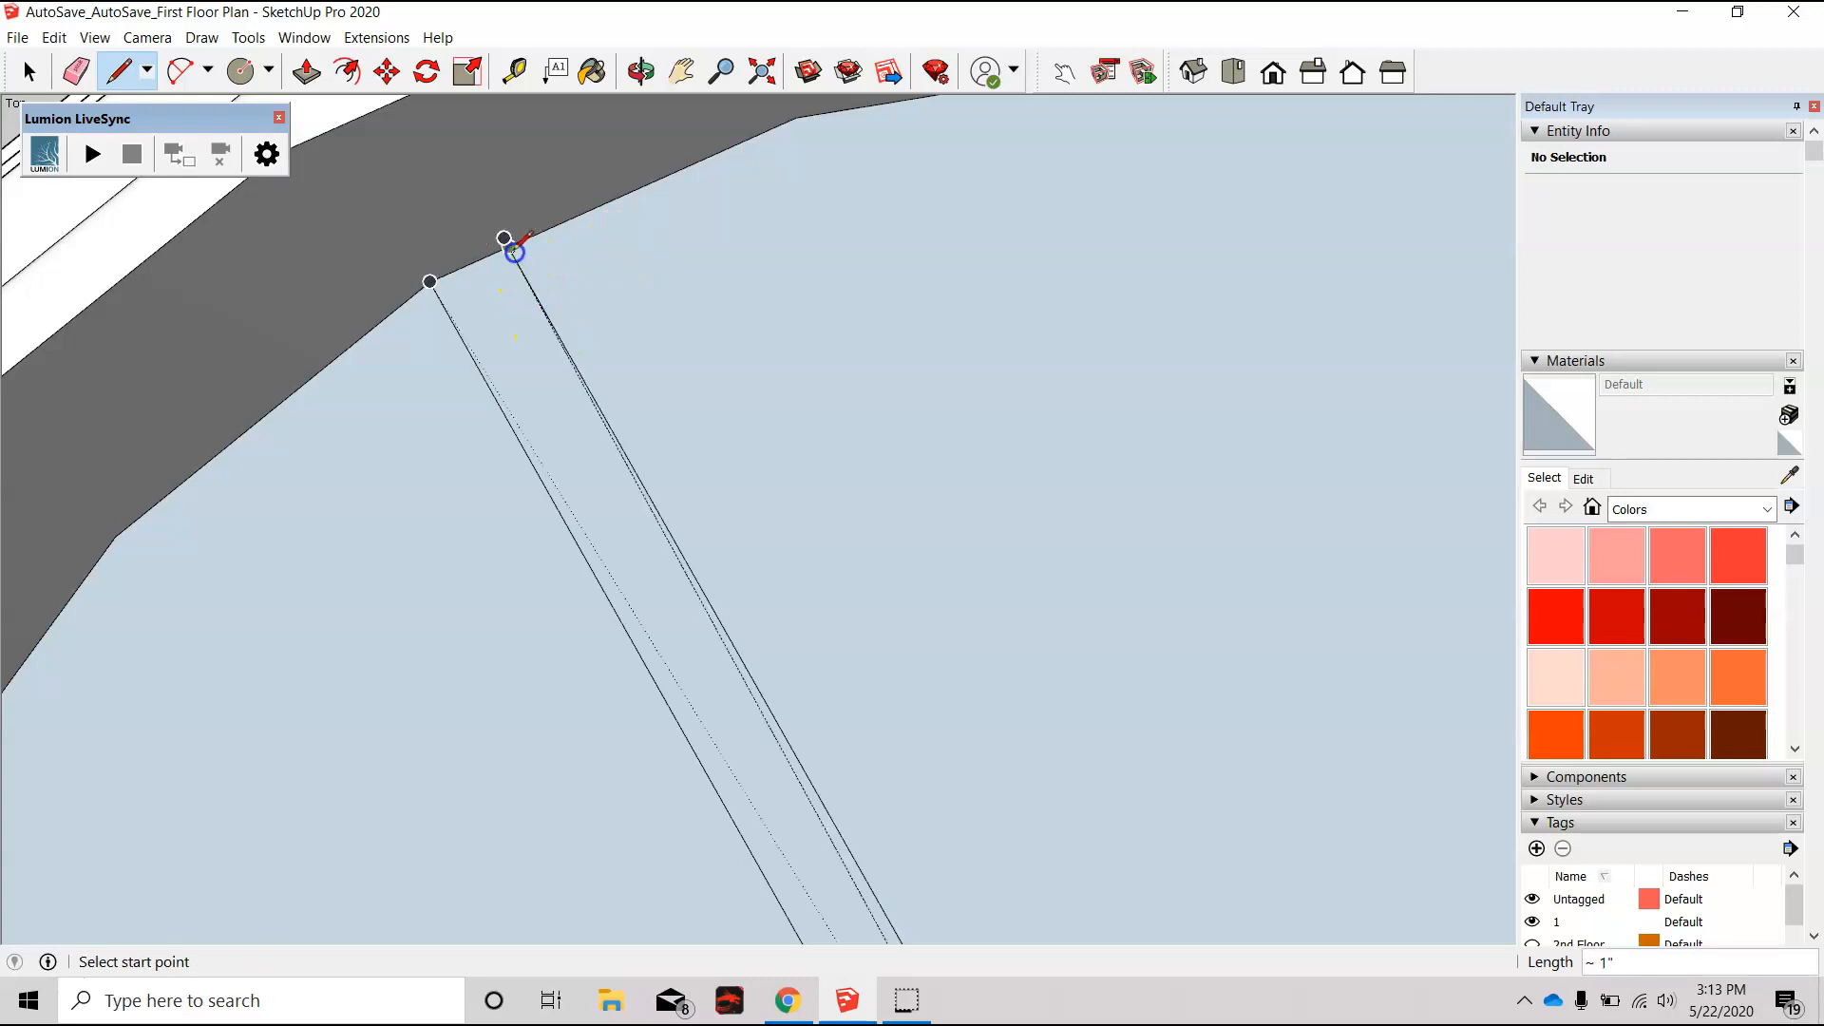
{"action": "scroll", "coordinate": [514, 251], "scroll_direction": "down", "scroll_amount": 5}
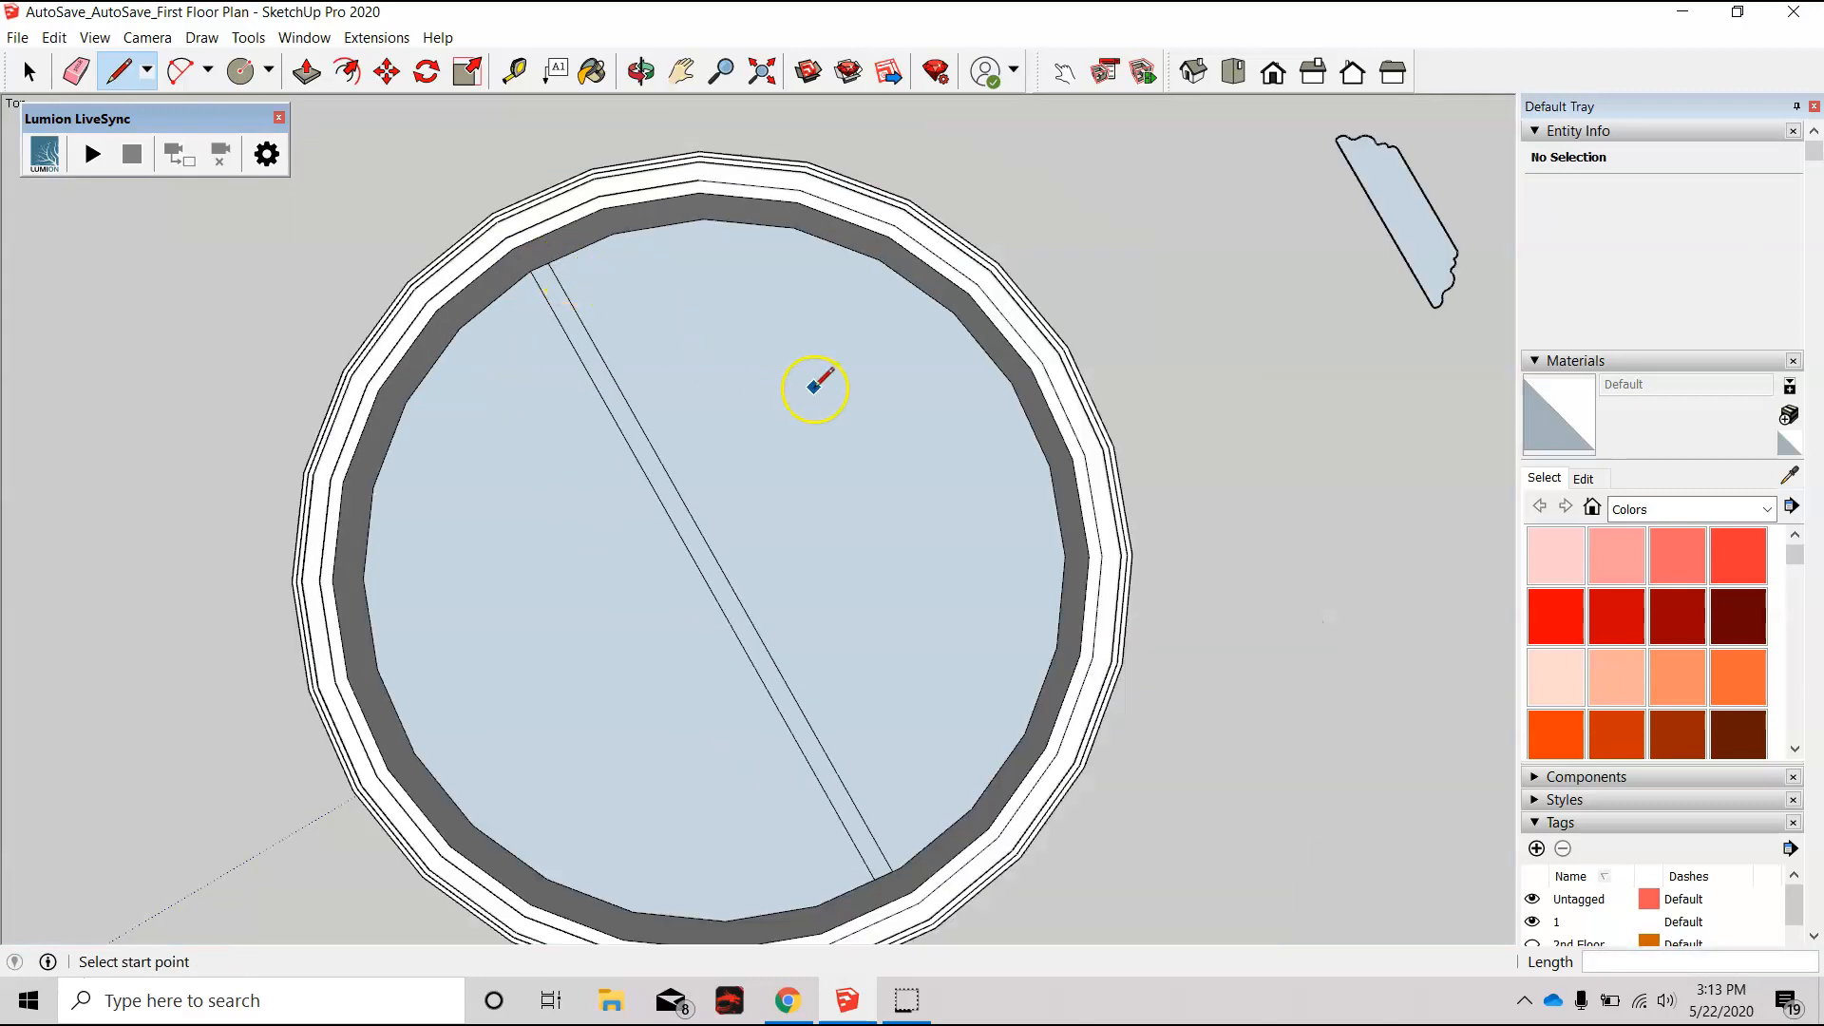
Step: Offset the opposite half-circle face inward by 1"
{"action": "key", "text": "f"}
{"action": "left_click", "coordinate": [673, 521]}
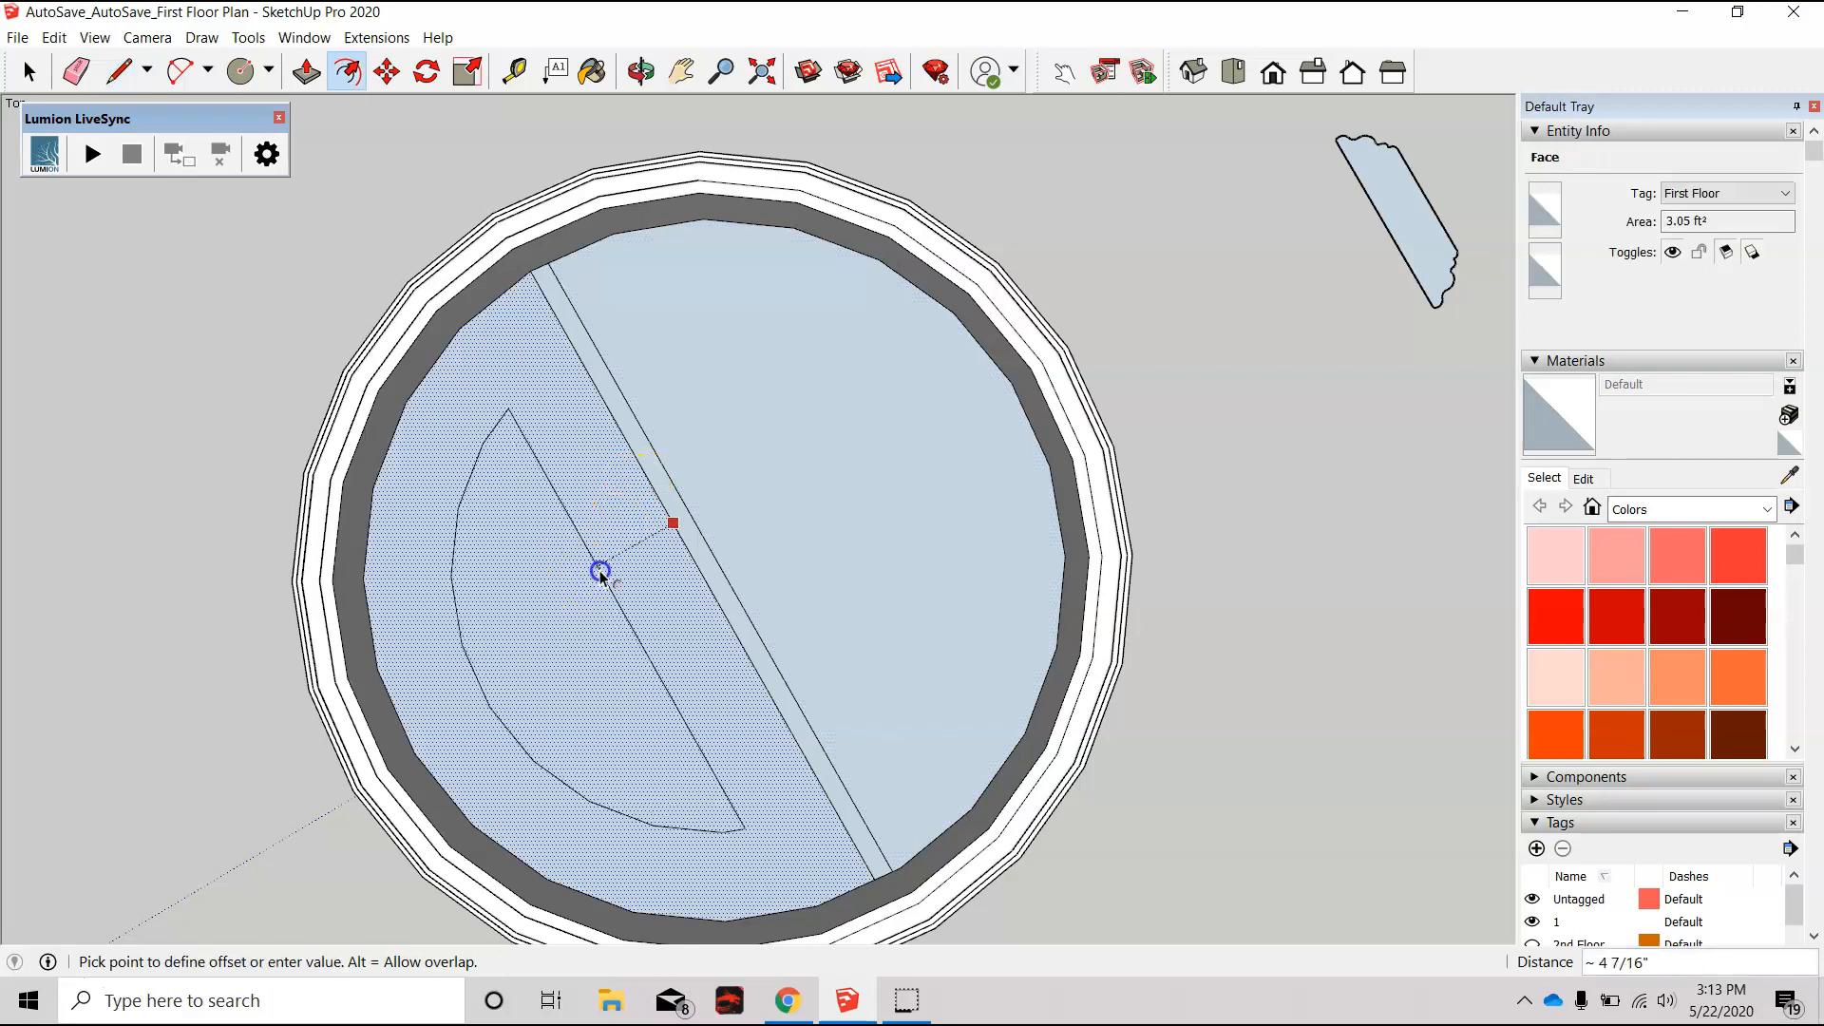
{"action": "type", "text": "1"}
{"action": "key", "text": "Return"}
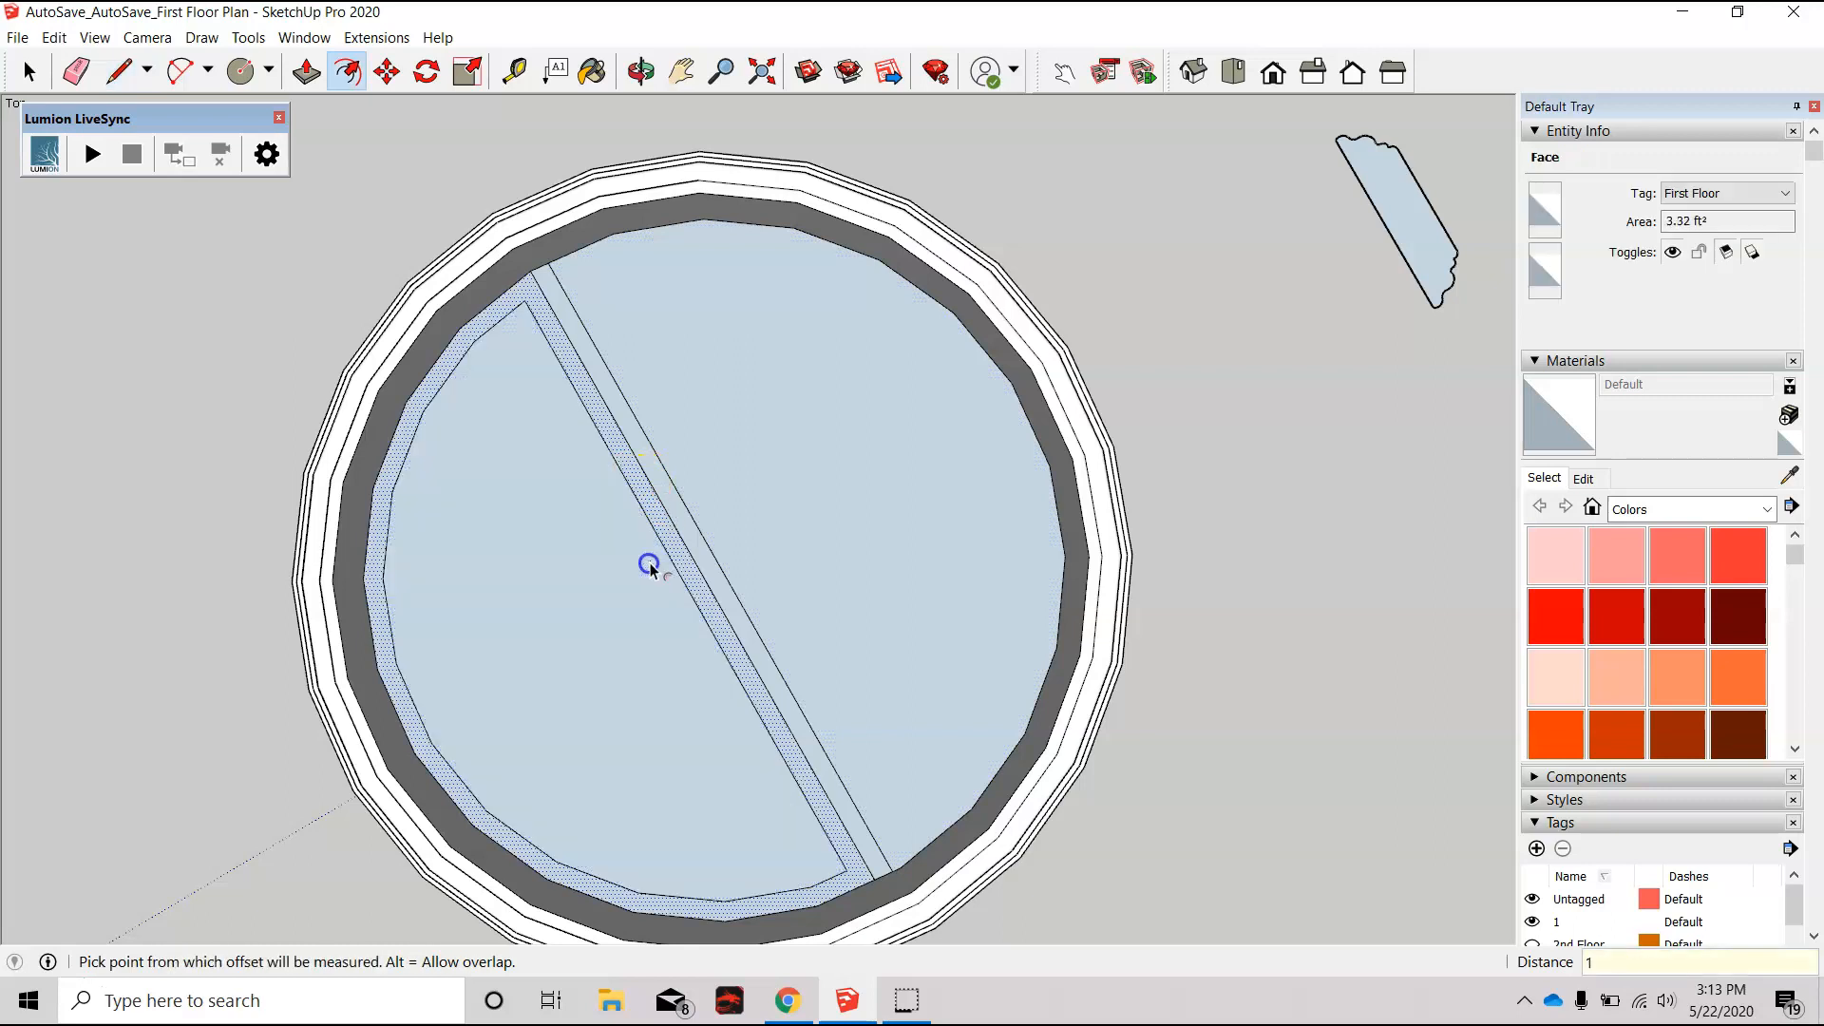
Step: Erase the original centre line and the second offset's curved edge, keeping the offset's straight line
{"action": "left_click", "coordinate": [665, 493]}
{"action": "key", "text": "e"}
{"action": "left_click", "coordinate": [633, 471]}
{"action": "left_click", "coordinate": [497, 323]}
Step: Extend both ends of the second straight offset line to the circle's edge to complete the dividing bar
{"action": "key", "text": "l"}
{"action": "scroll", "coordinate": [532, 302], "scroll_direction": "up", "scroll_amount": 4}
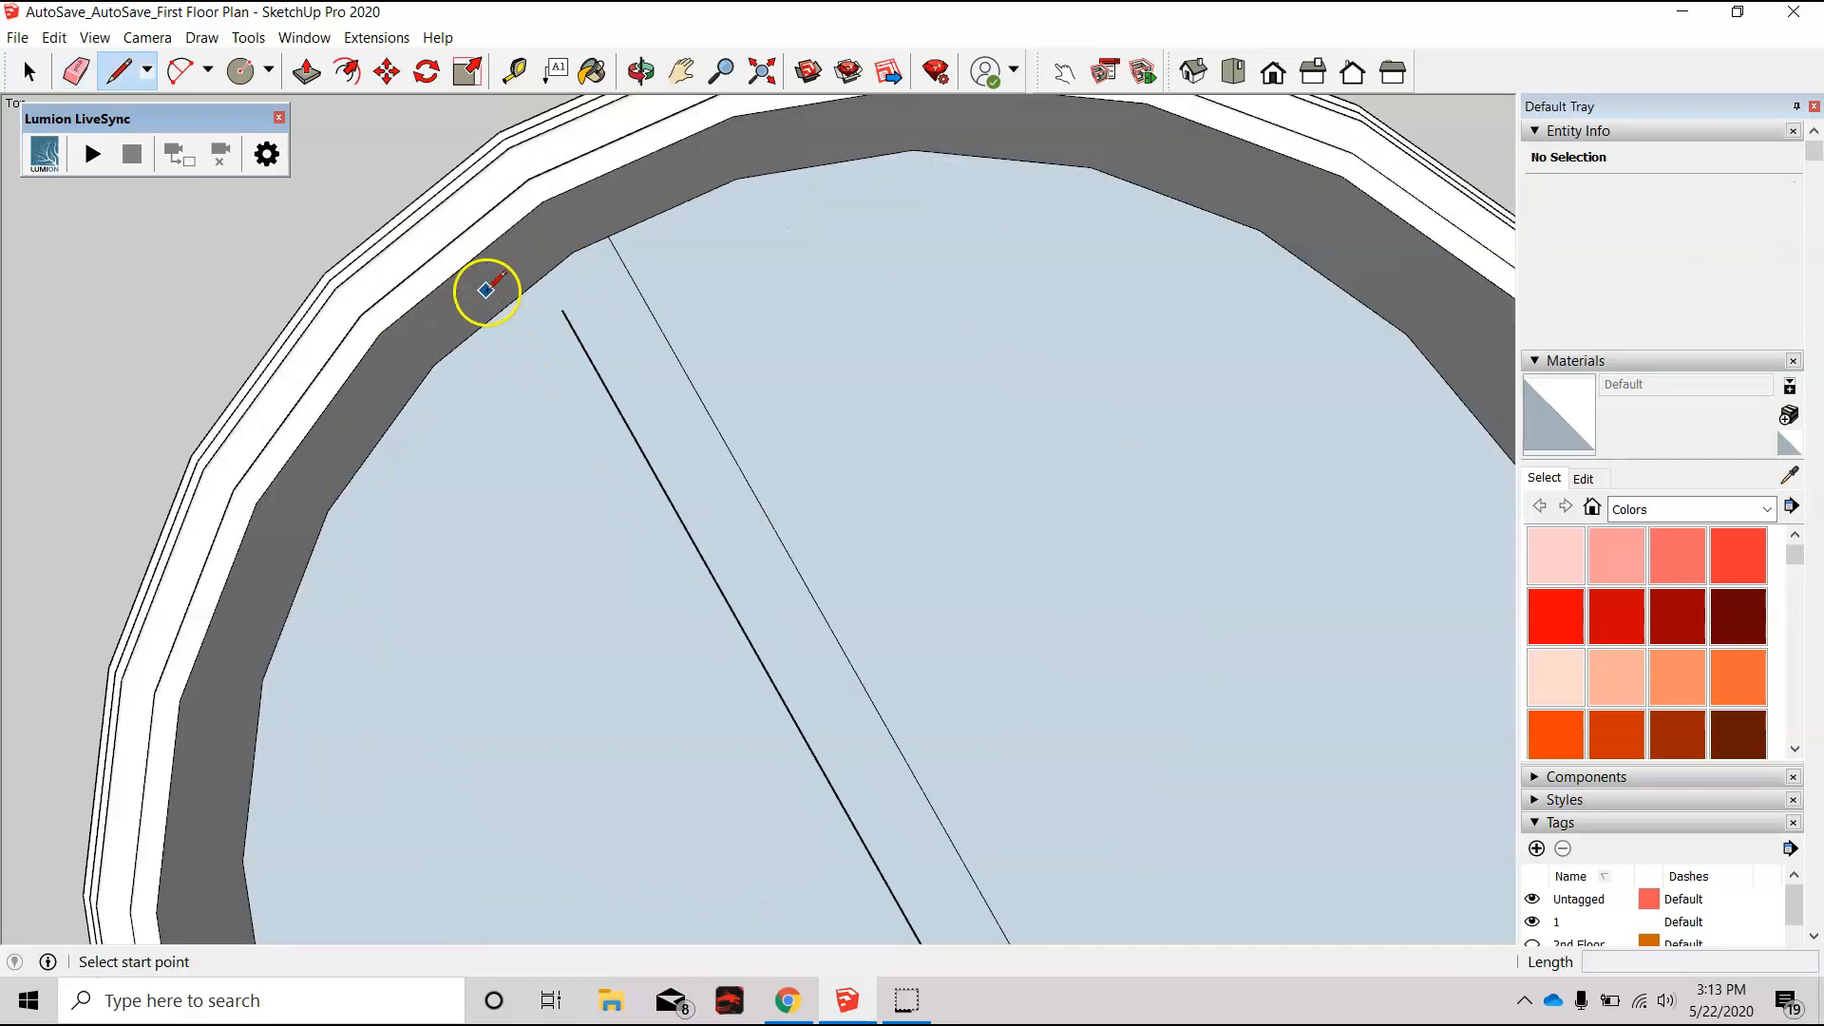
{"action": "left_click", "coordinate": [587, 316]}
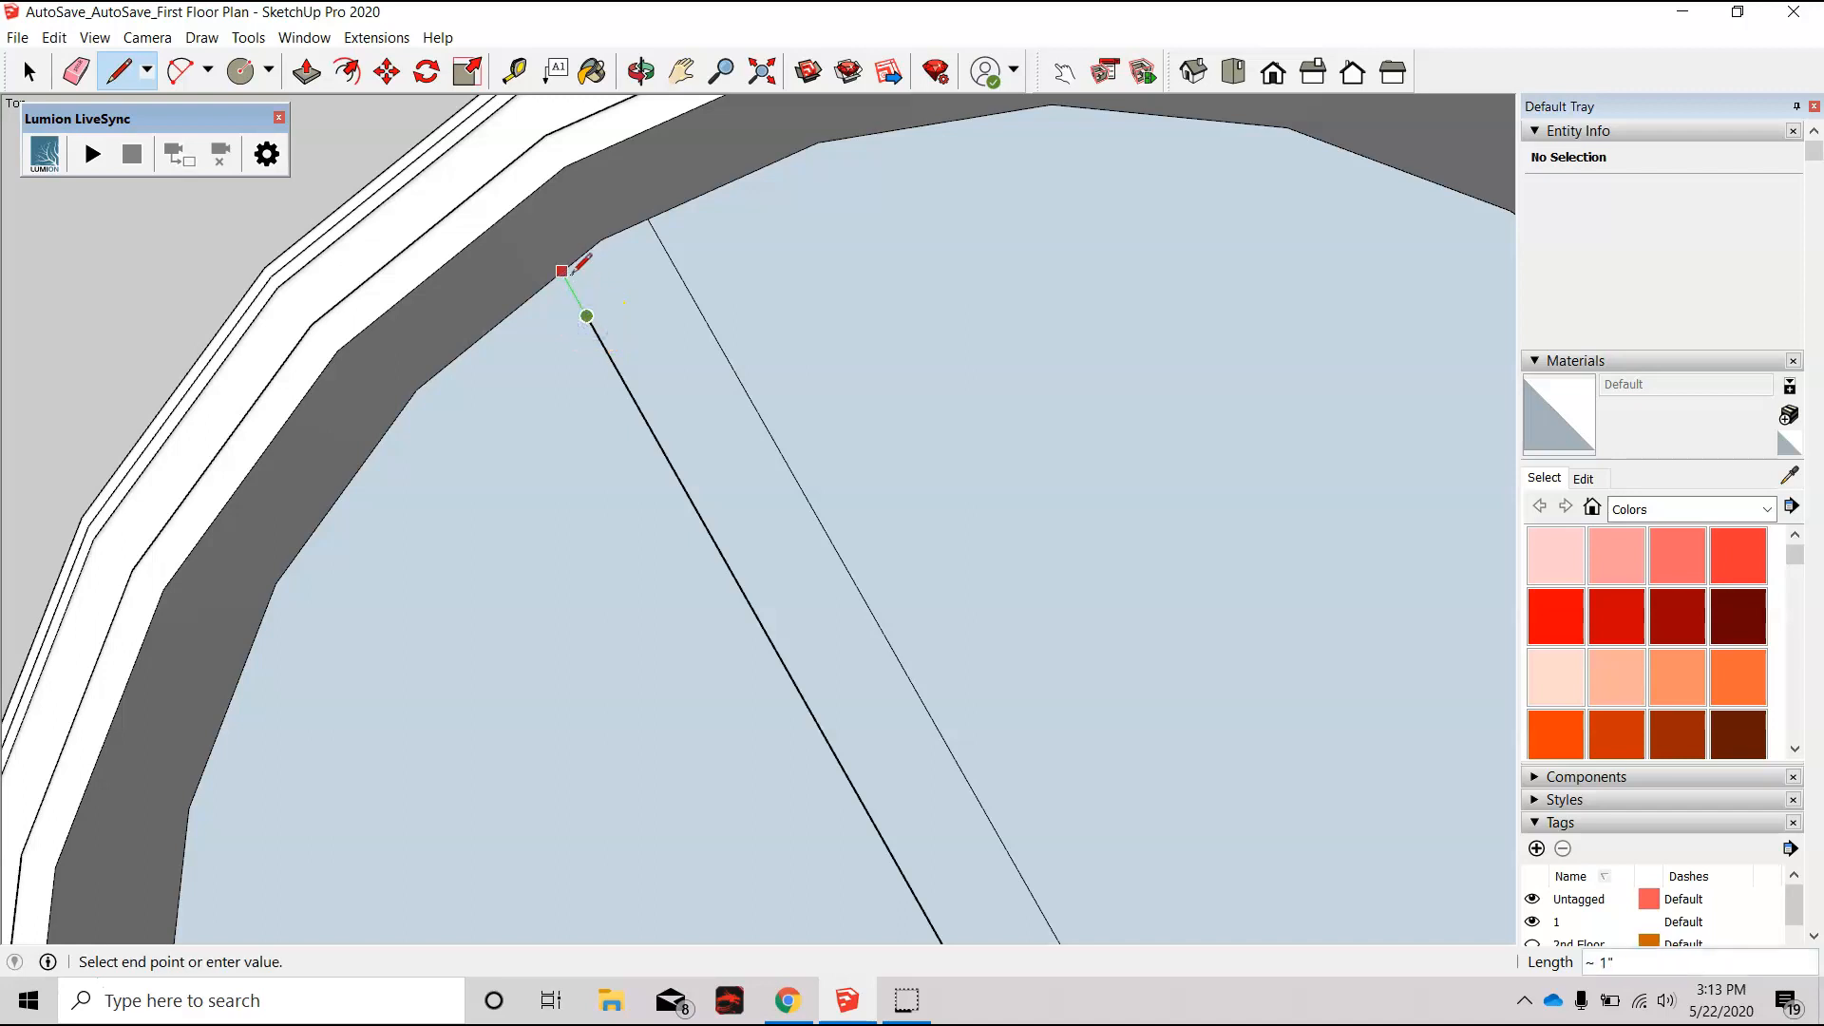
{"action": "scroll", "coordinate": [572, 269], "scroll_direction": "down", "scroll_amount": 4}
{"action": "scroll", "coordinate": [570, 274], "scroll_direction": "down", "scroll_amount": 2}
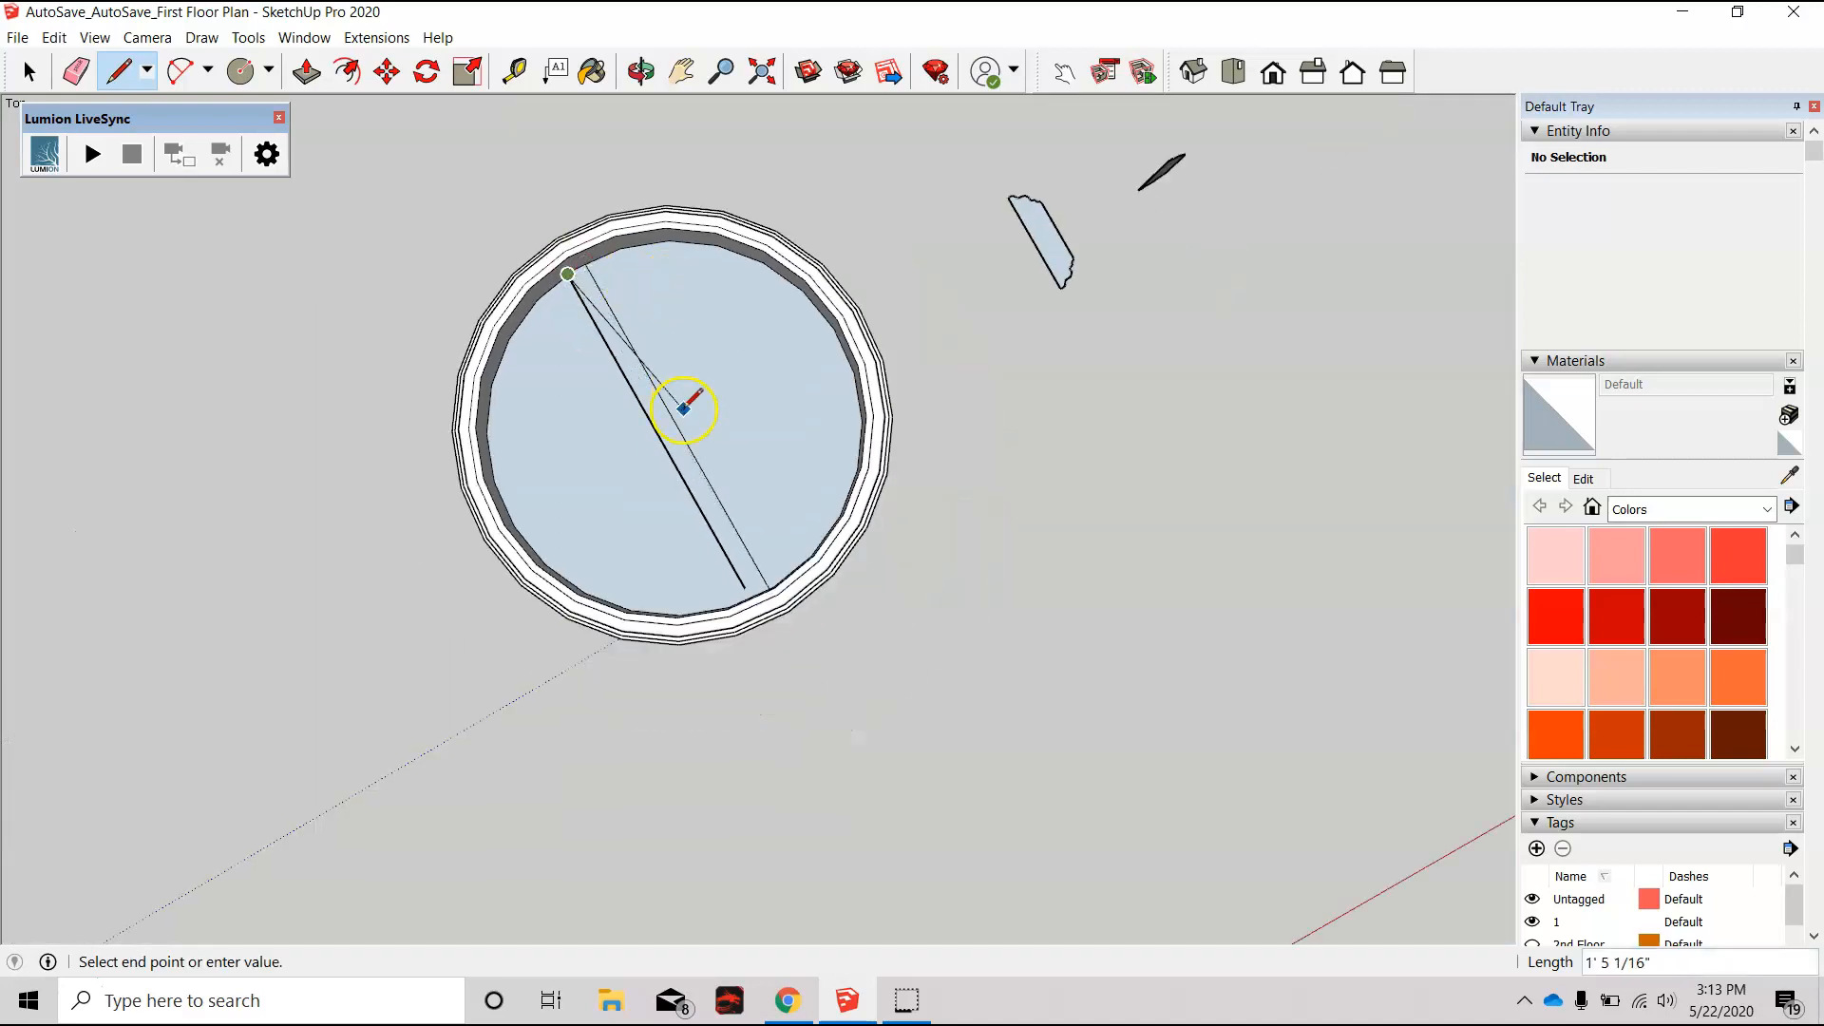
{"action": "left_click", "coordinate": [744, 587]}
{"action": "scroll", "coordinate": [745, 589], "scroll_direction": "up", "scroll_amount": 4}
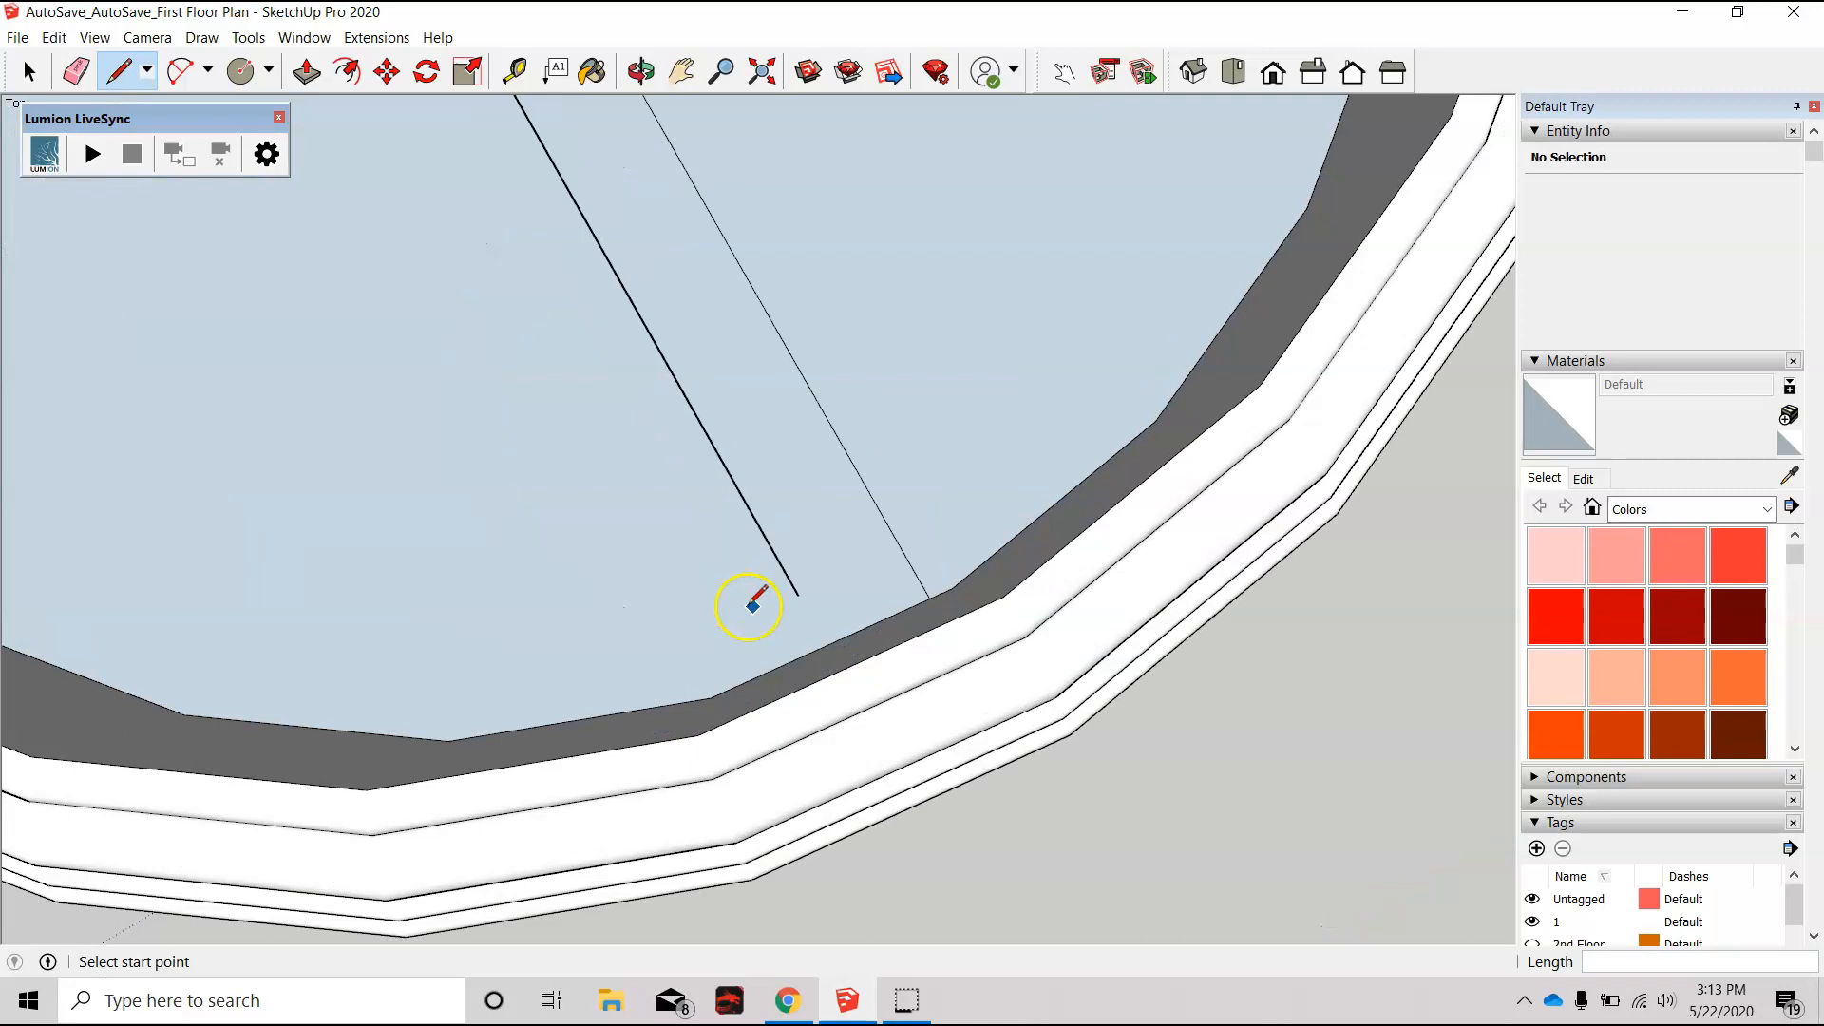
{"action": "left_click", "coordinate": [799, 595]}
{"action": "left_click", "coordinate": [823, 650]}
Step: Draw a 3' line across the circle between opposite edge endpoints, crossing the dividing bar at its middle
{"action": "scroll", "coordinate": [851, 665], "scroll_direction": "down", "scroll_amount": 5}
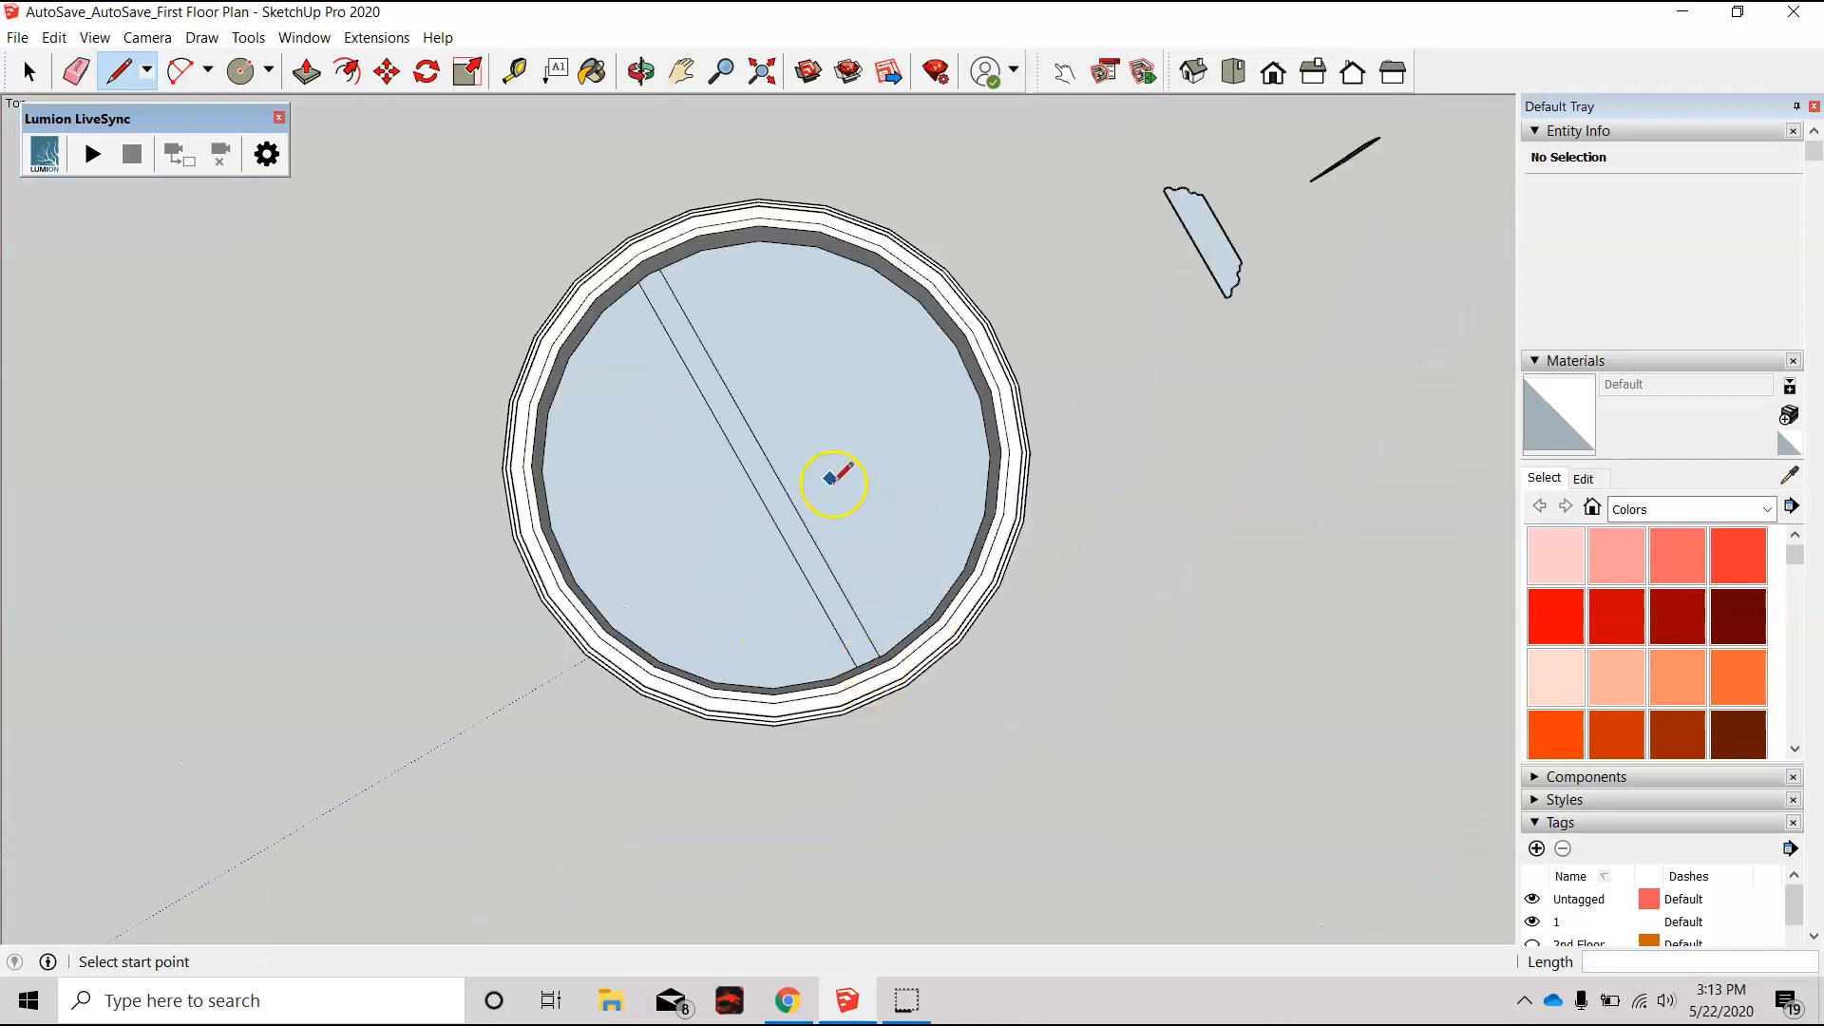
{"action": "left_click", "coordinate": [575, 581]}
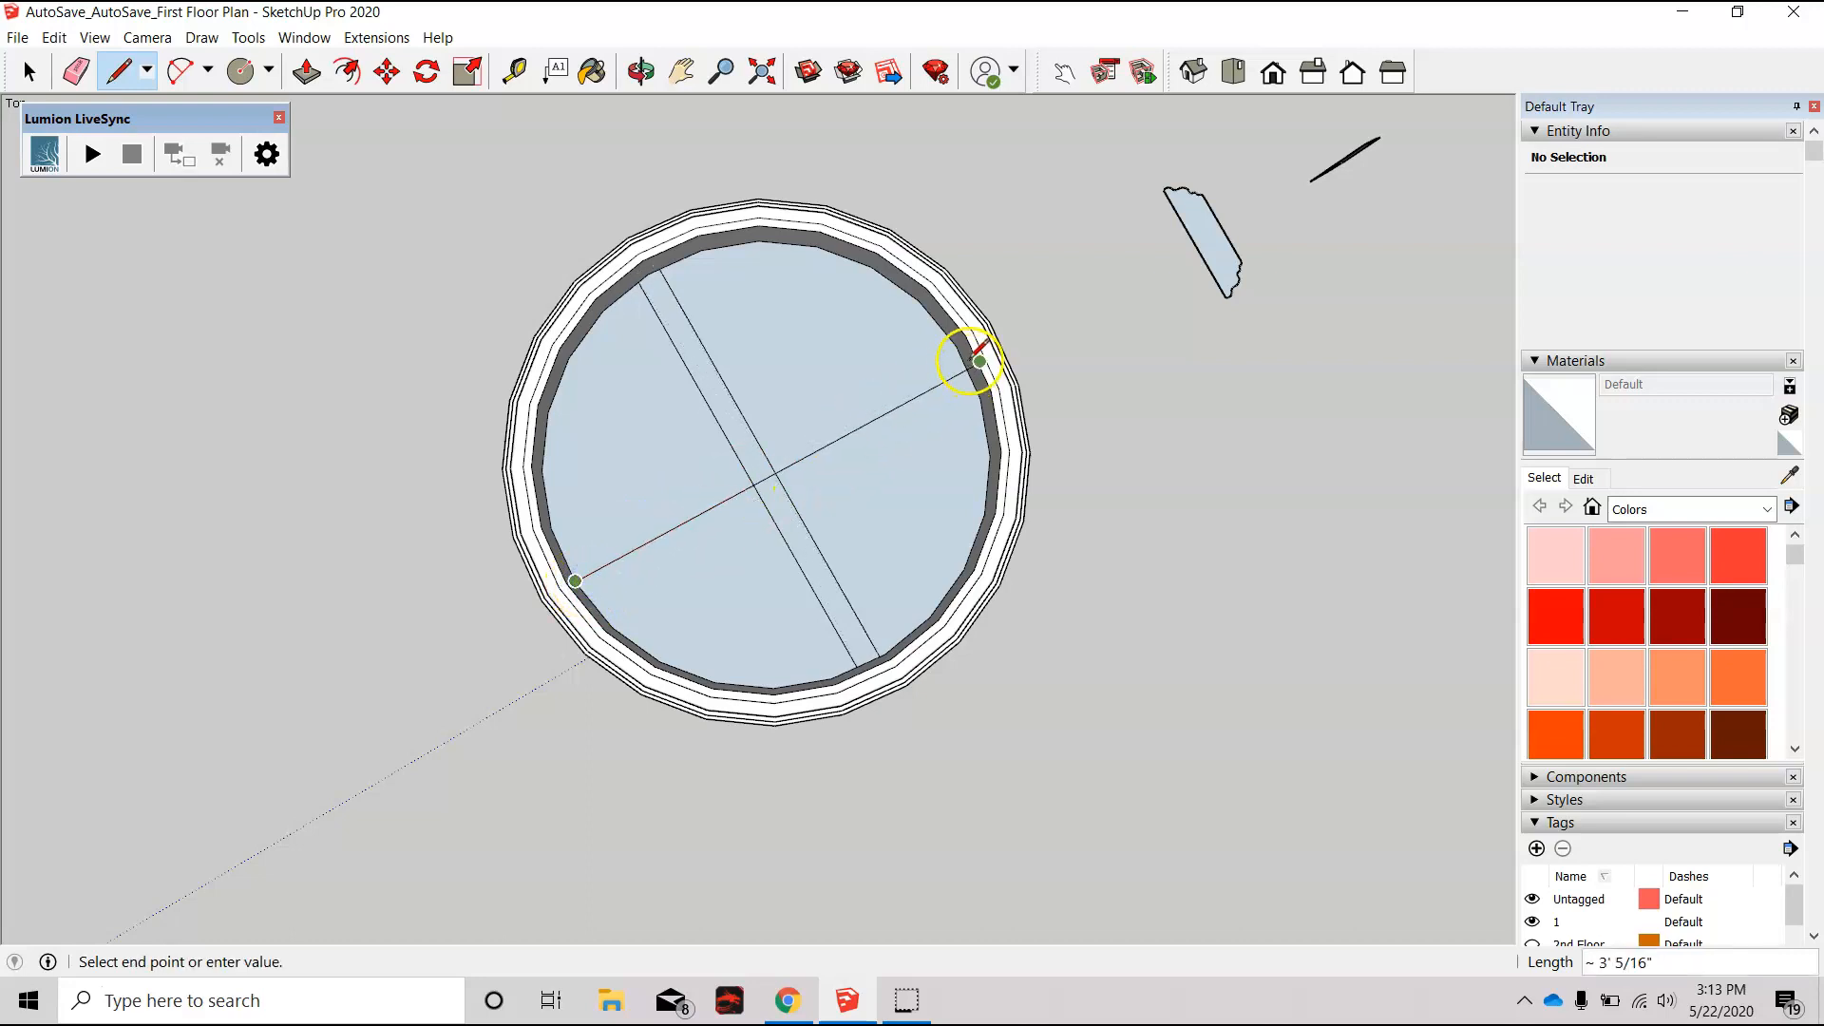
{"action": "left_click", "coordinate": [956, 346]}
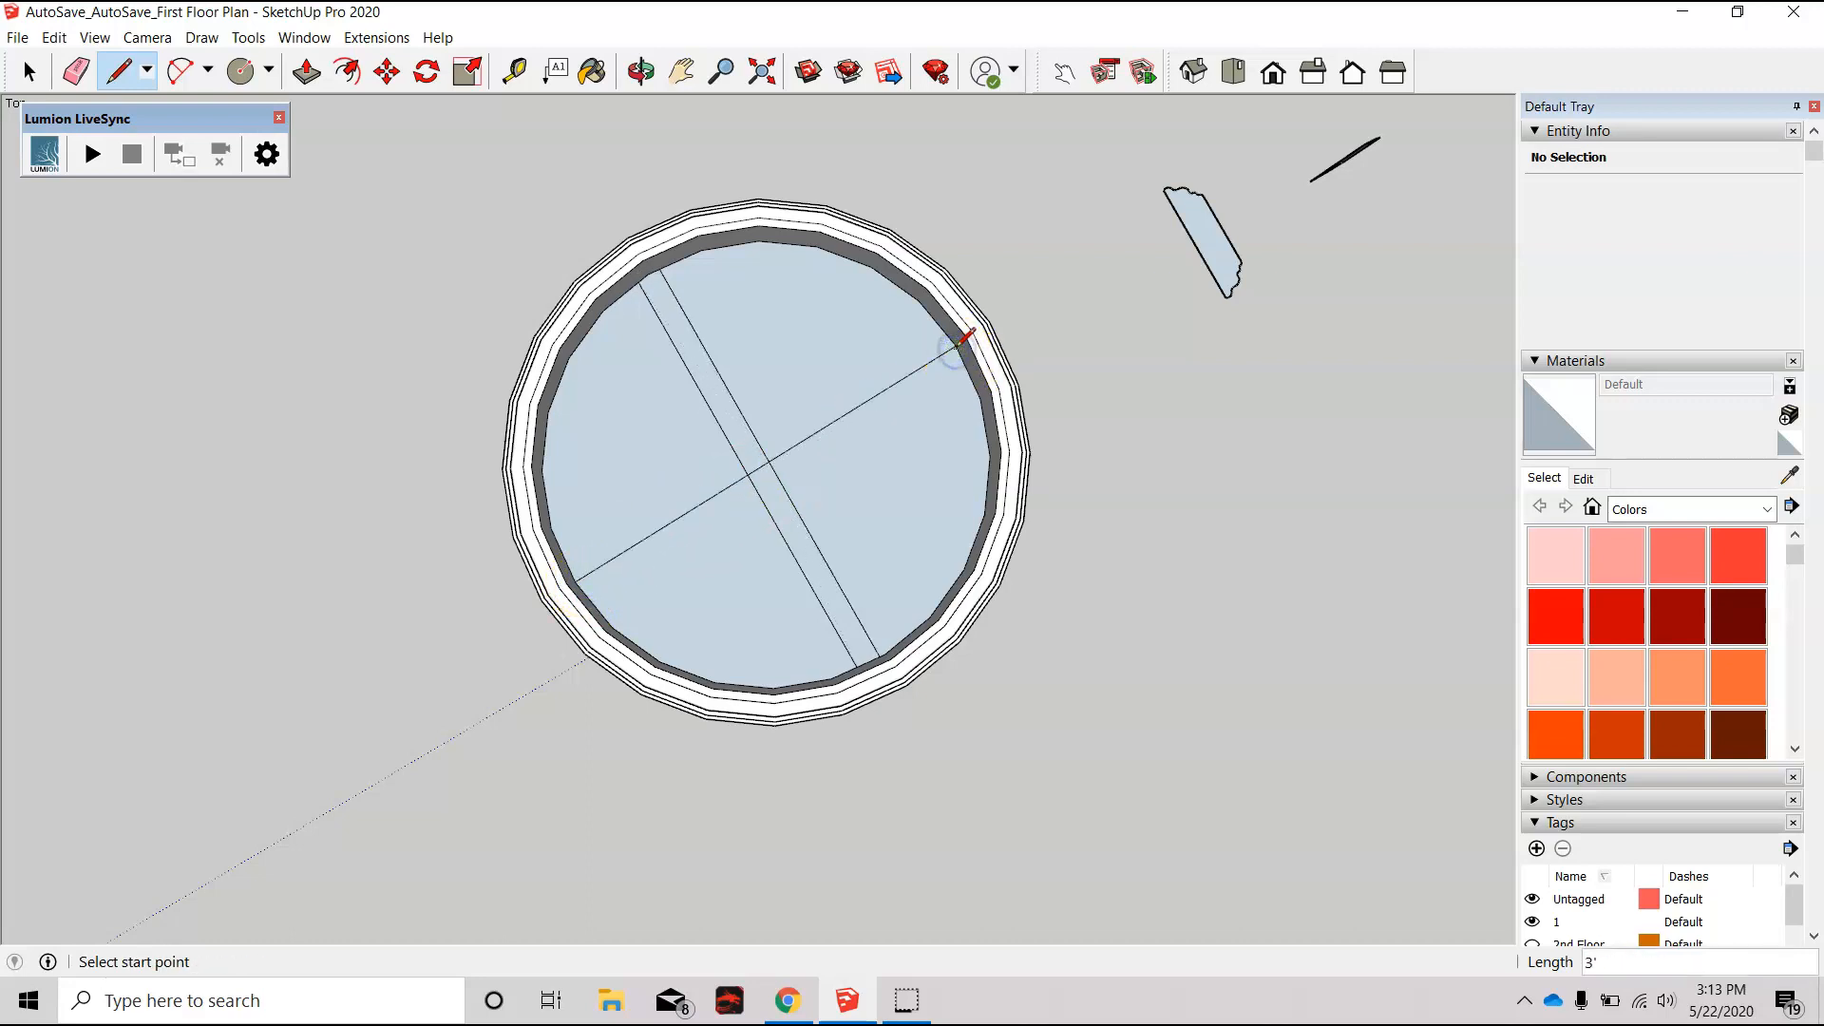
Step: Erase the crossing line on both sides of the dividing bar
{"action": "scroll", "coordinate": [913, 413], "scroll_direction": "down", "scroll_amount": 3}
{"action": "scroll", "coordinate": [879, 437], "scroll_direction": "up", "scroll_amount": 8}
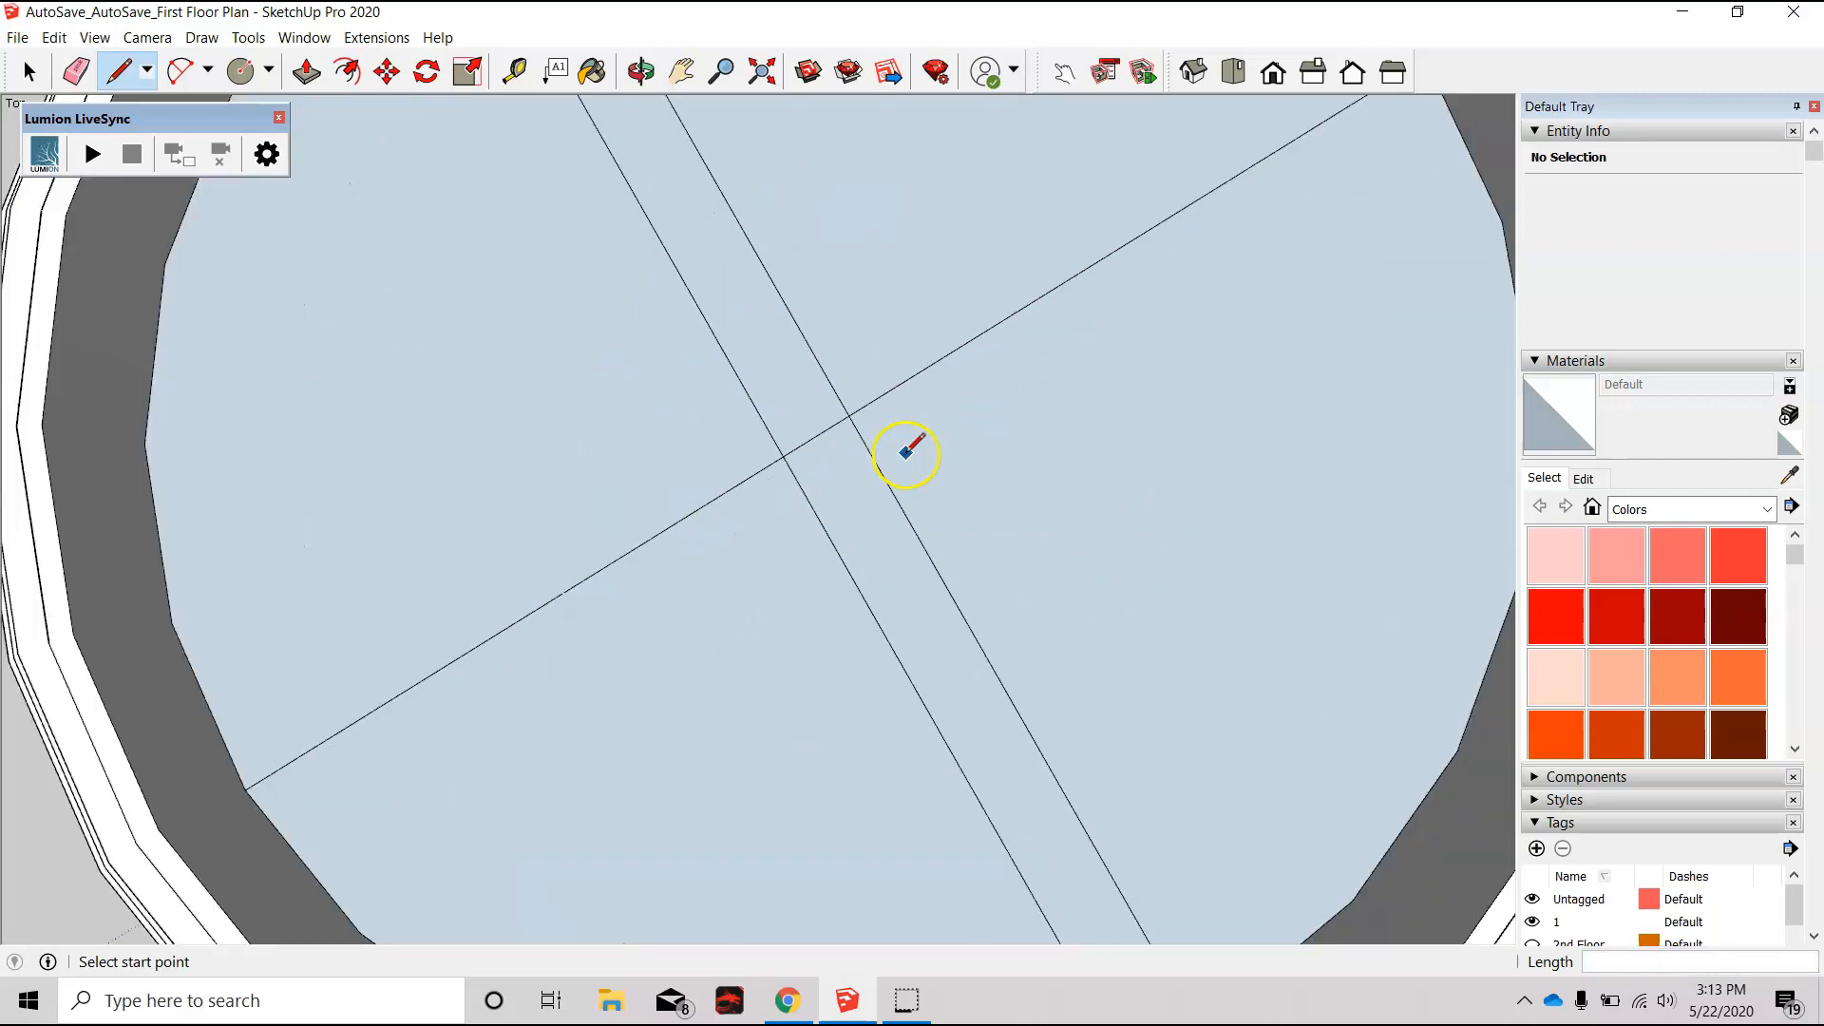
{"action": "scroll", "coordinate": [948, 471], "scroll_direction": "down", "scroll_amount": 1}
{"action": "middle_click_drag", "start_coordinate": [1007, 487], "coordinate": [846, 490]}
{"action": "key", "text": "e"}
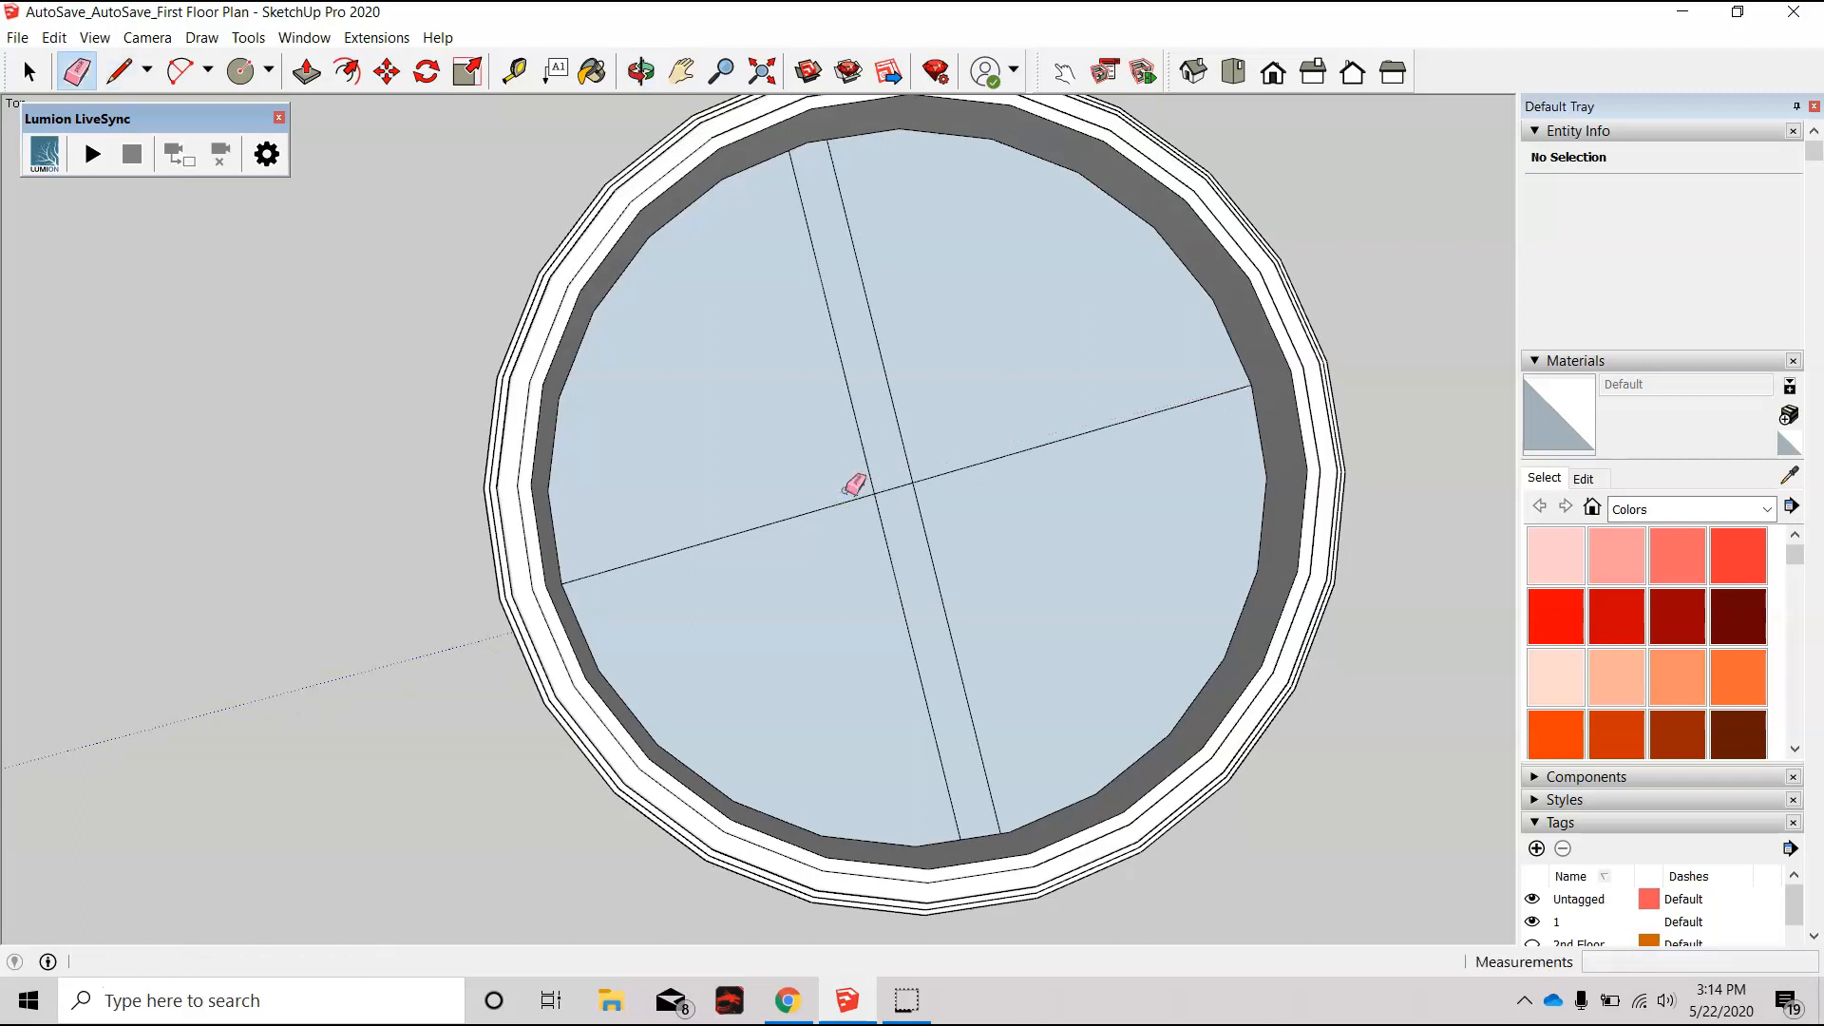
{"action": "left_click", "coordinate": [977, 475]}
{"action": "left_click", "coordinate": [842, 506]}
Step: Draw new crossing lines from the middle of the dividing bar's right edge to the circle, about 1' 5 5/8" and 1' 6 3/16" long
{"action": "key", "text": "l"}
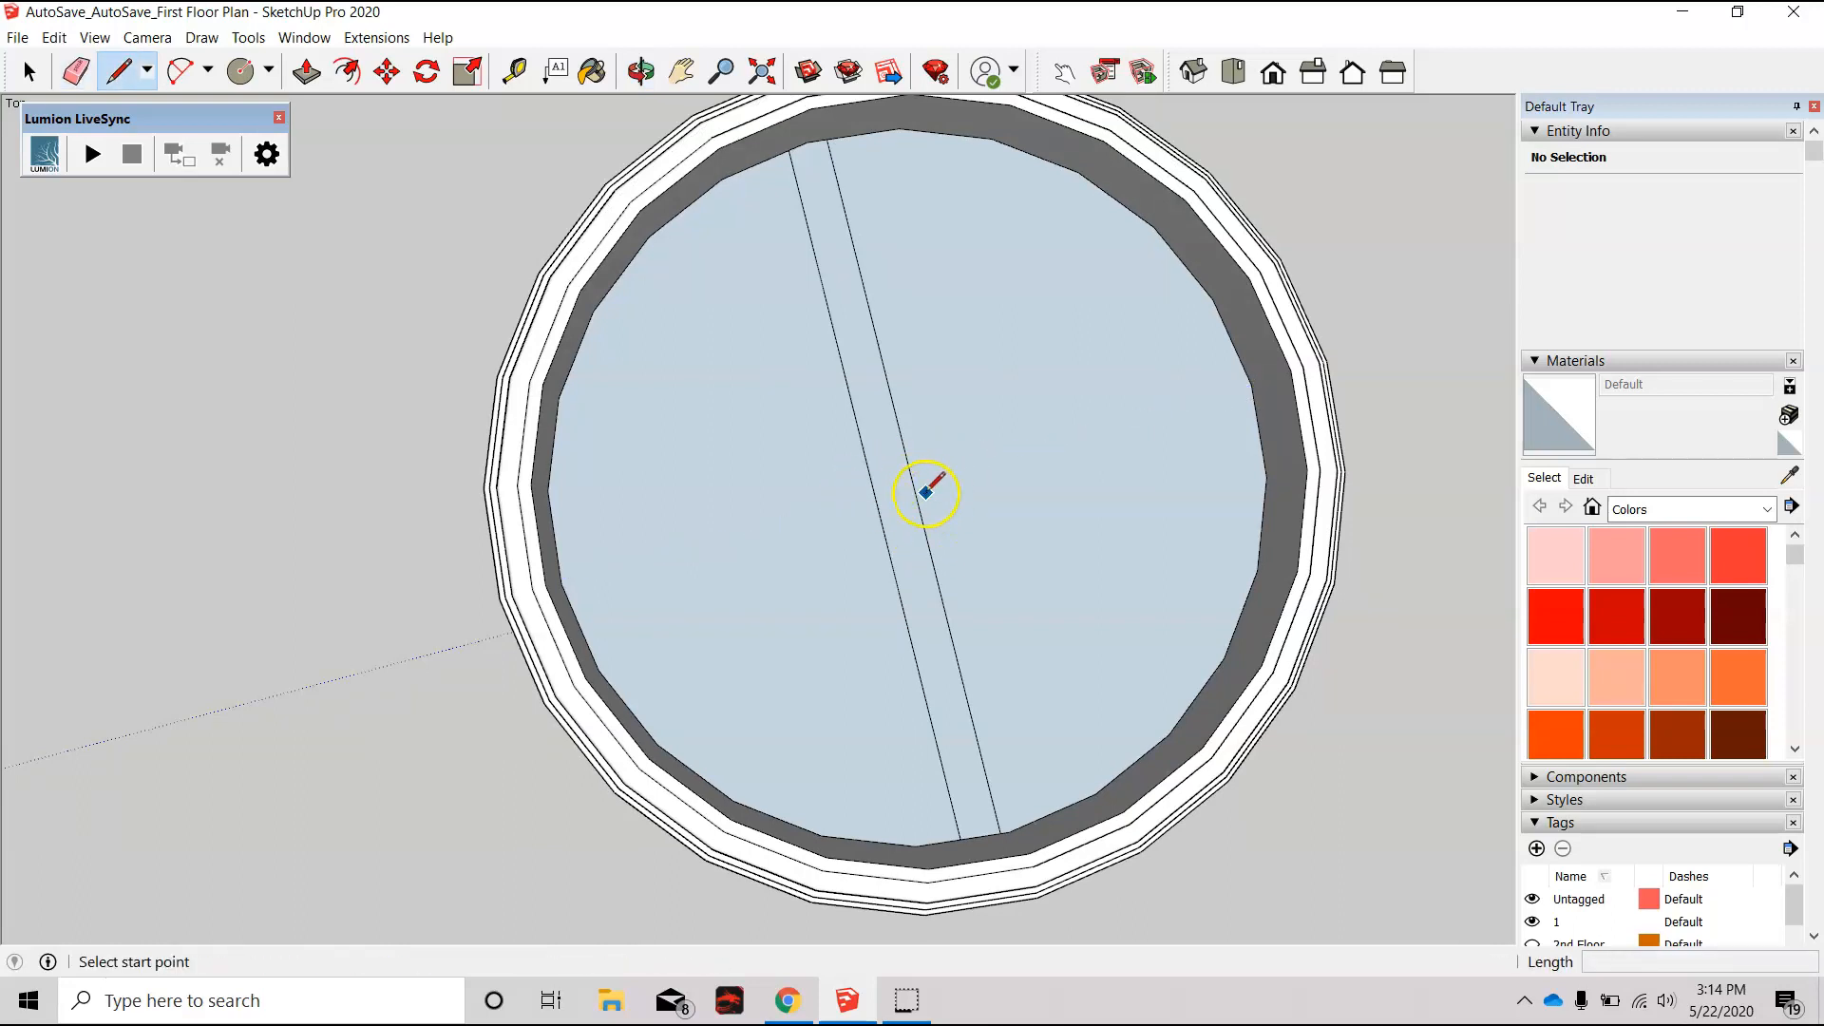
{"action": "left_click", "coordinate": [913, 483]}
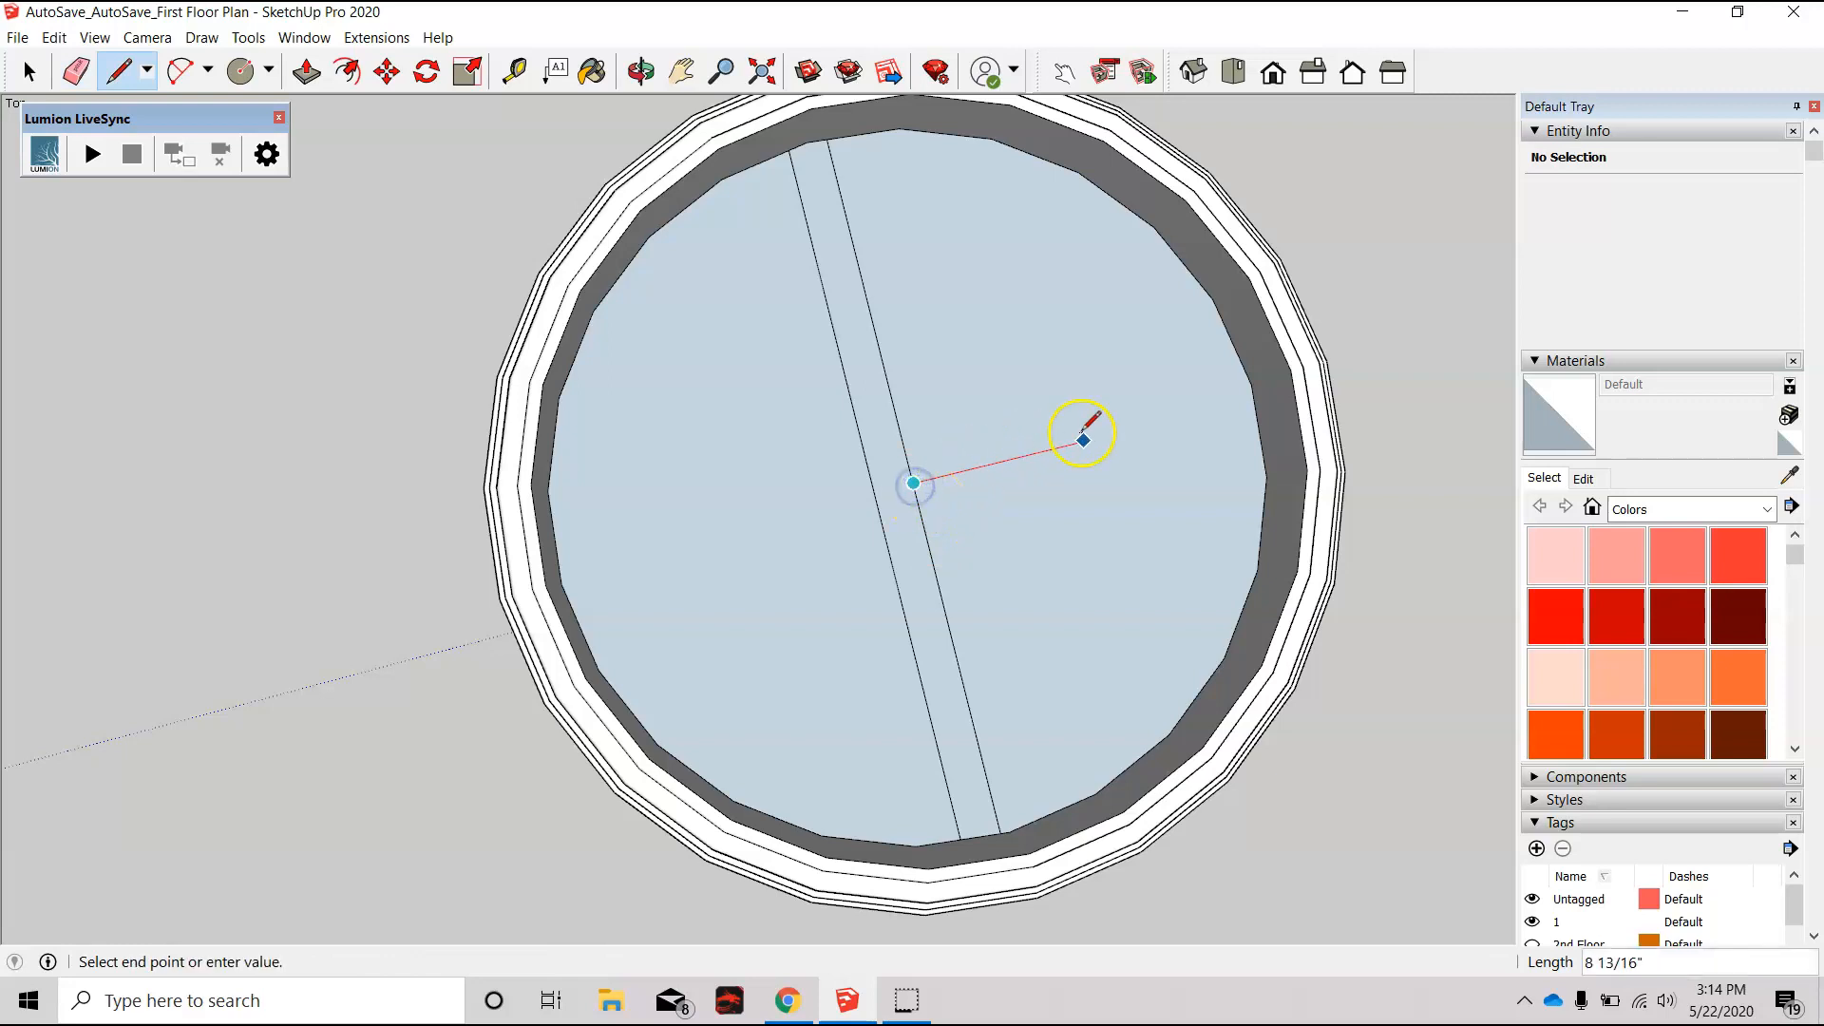
{"action": "left_click", "coordinate": [1253, 398]}
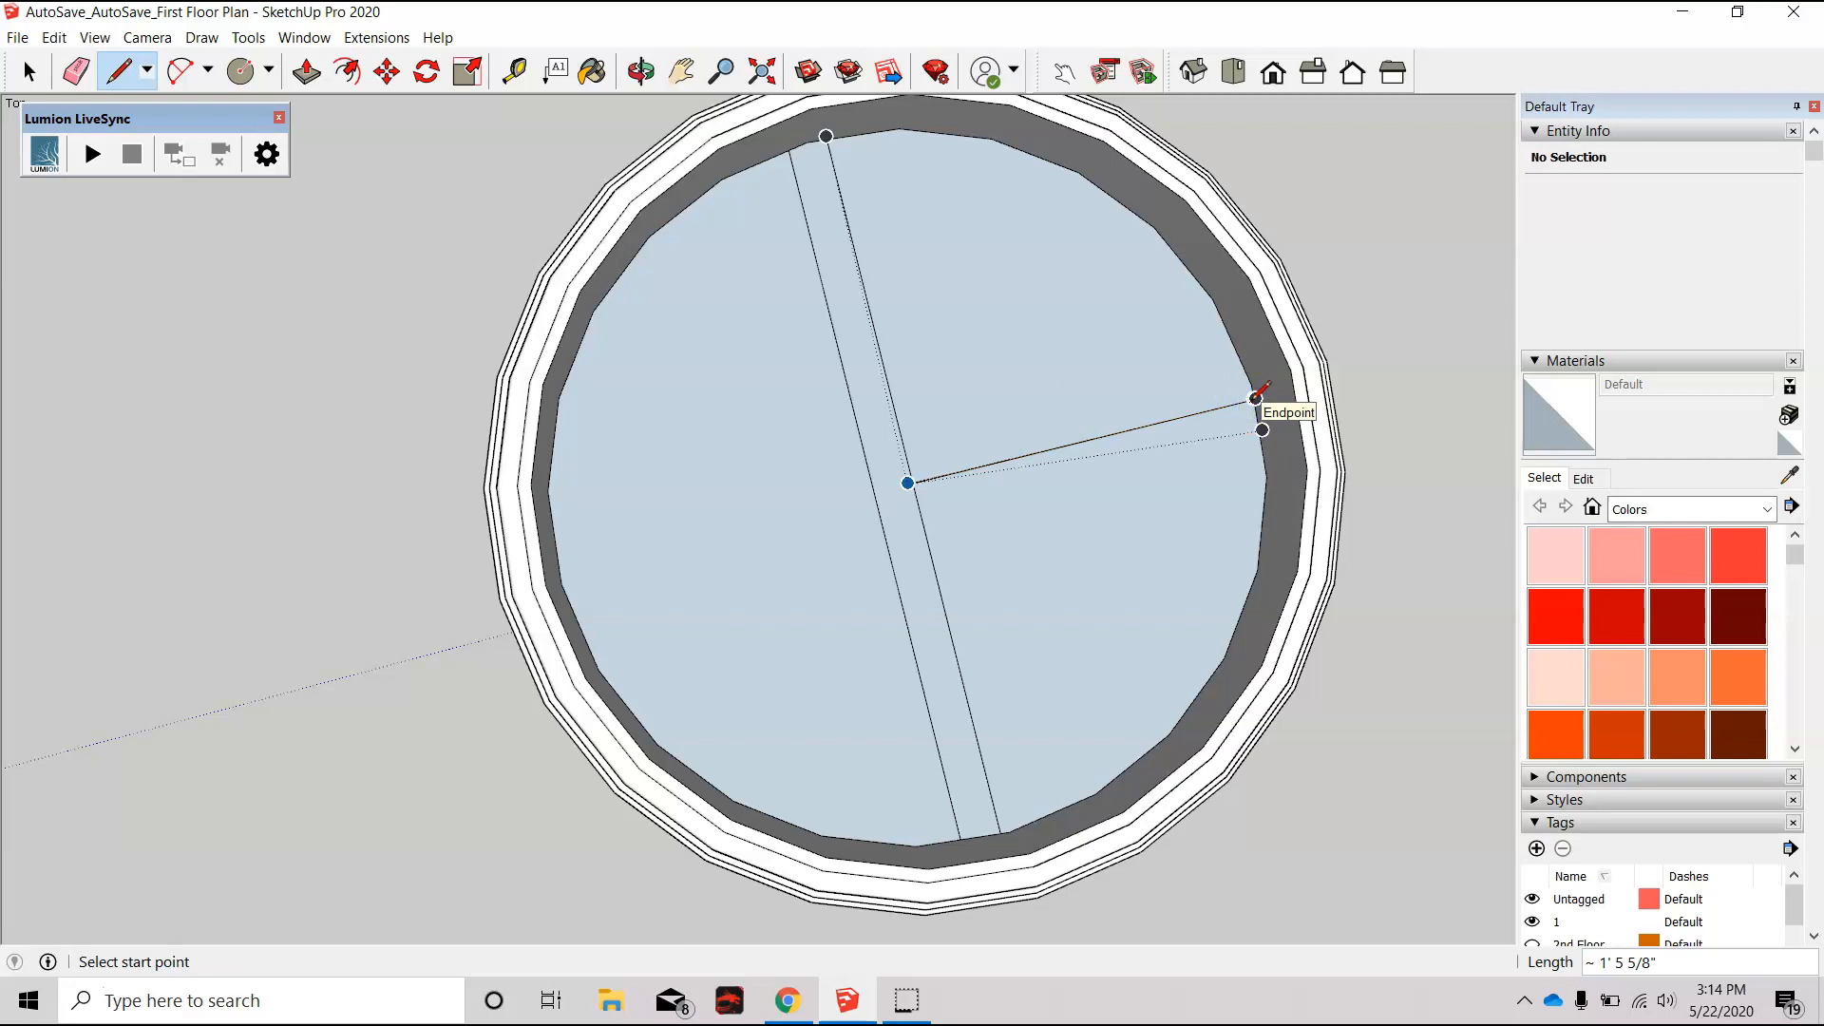
{"action": "left_click", "coordinate": [875, 490]}
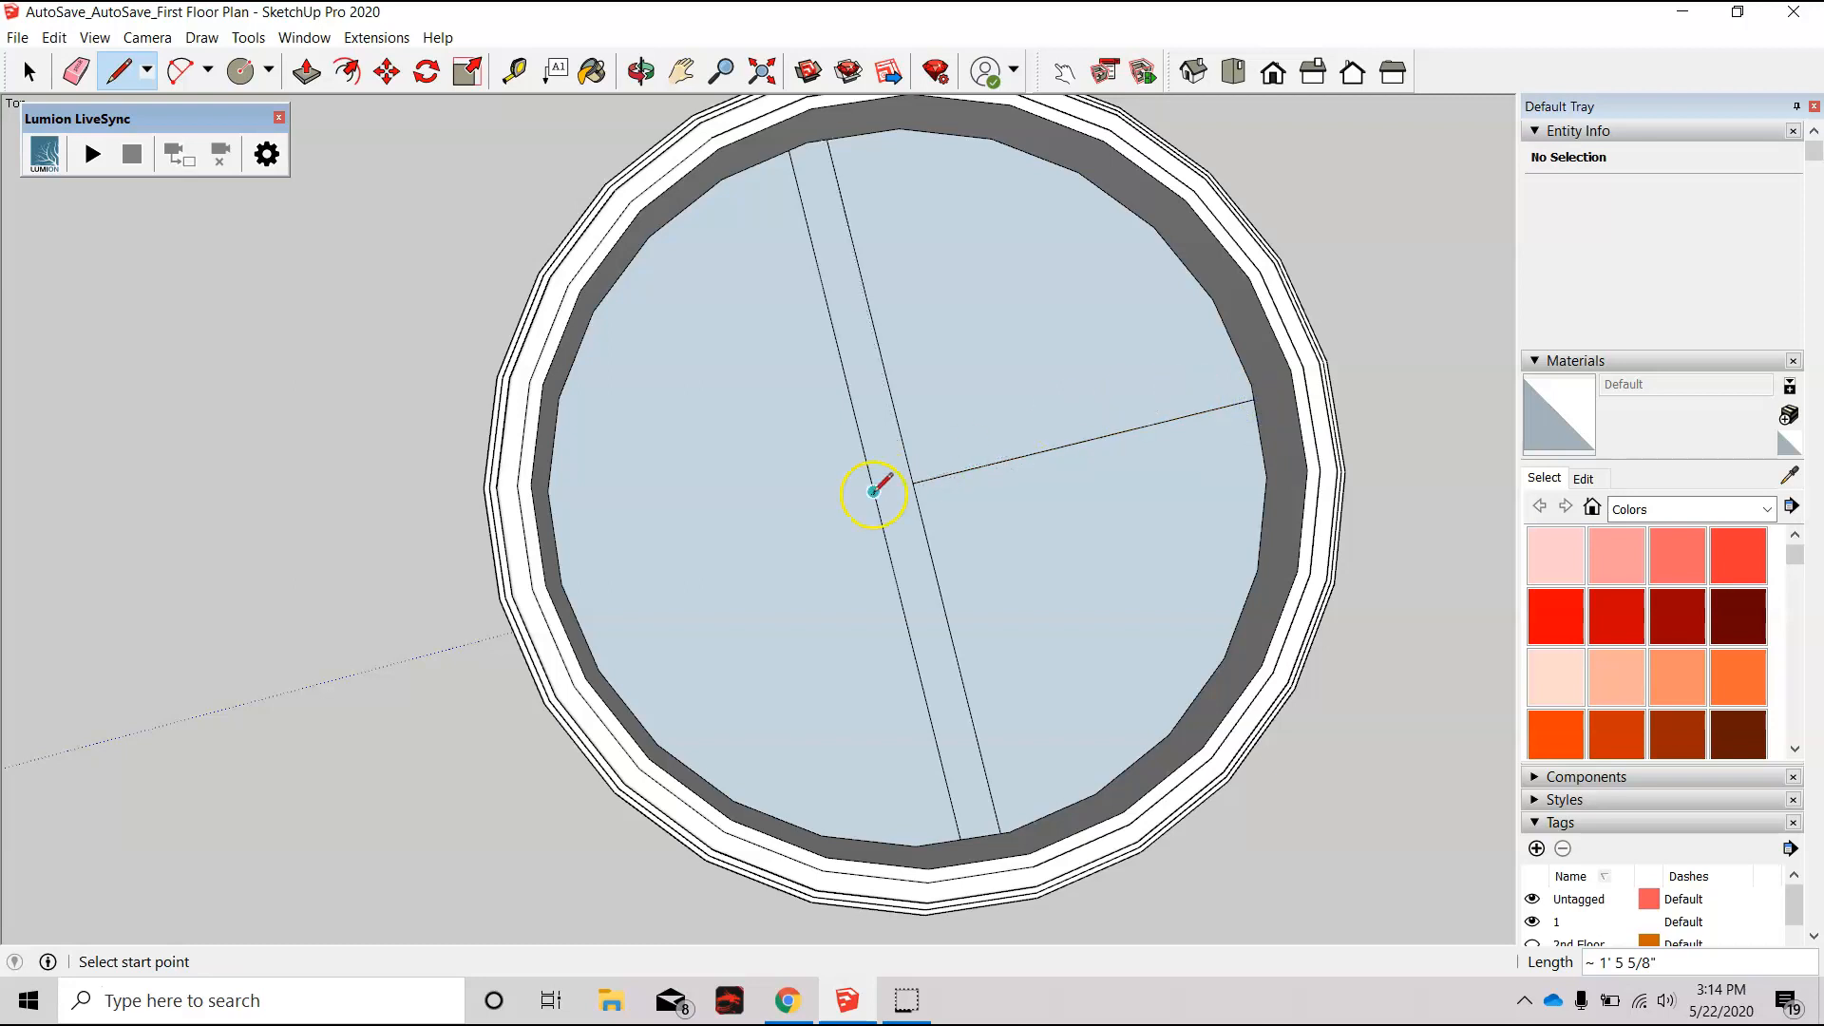
{"action": "left_click", "coordinate": [914, 485]}
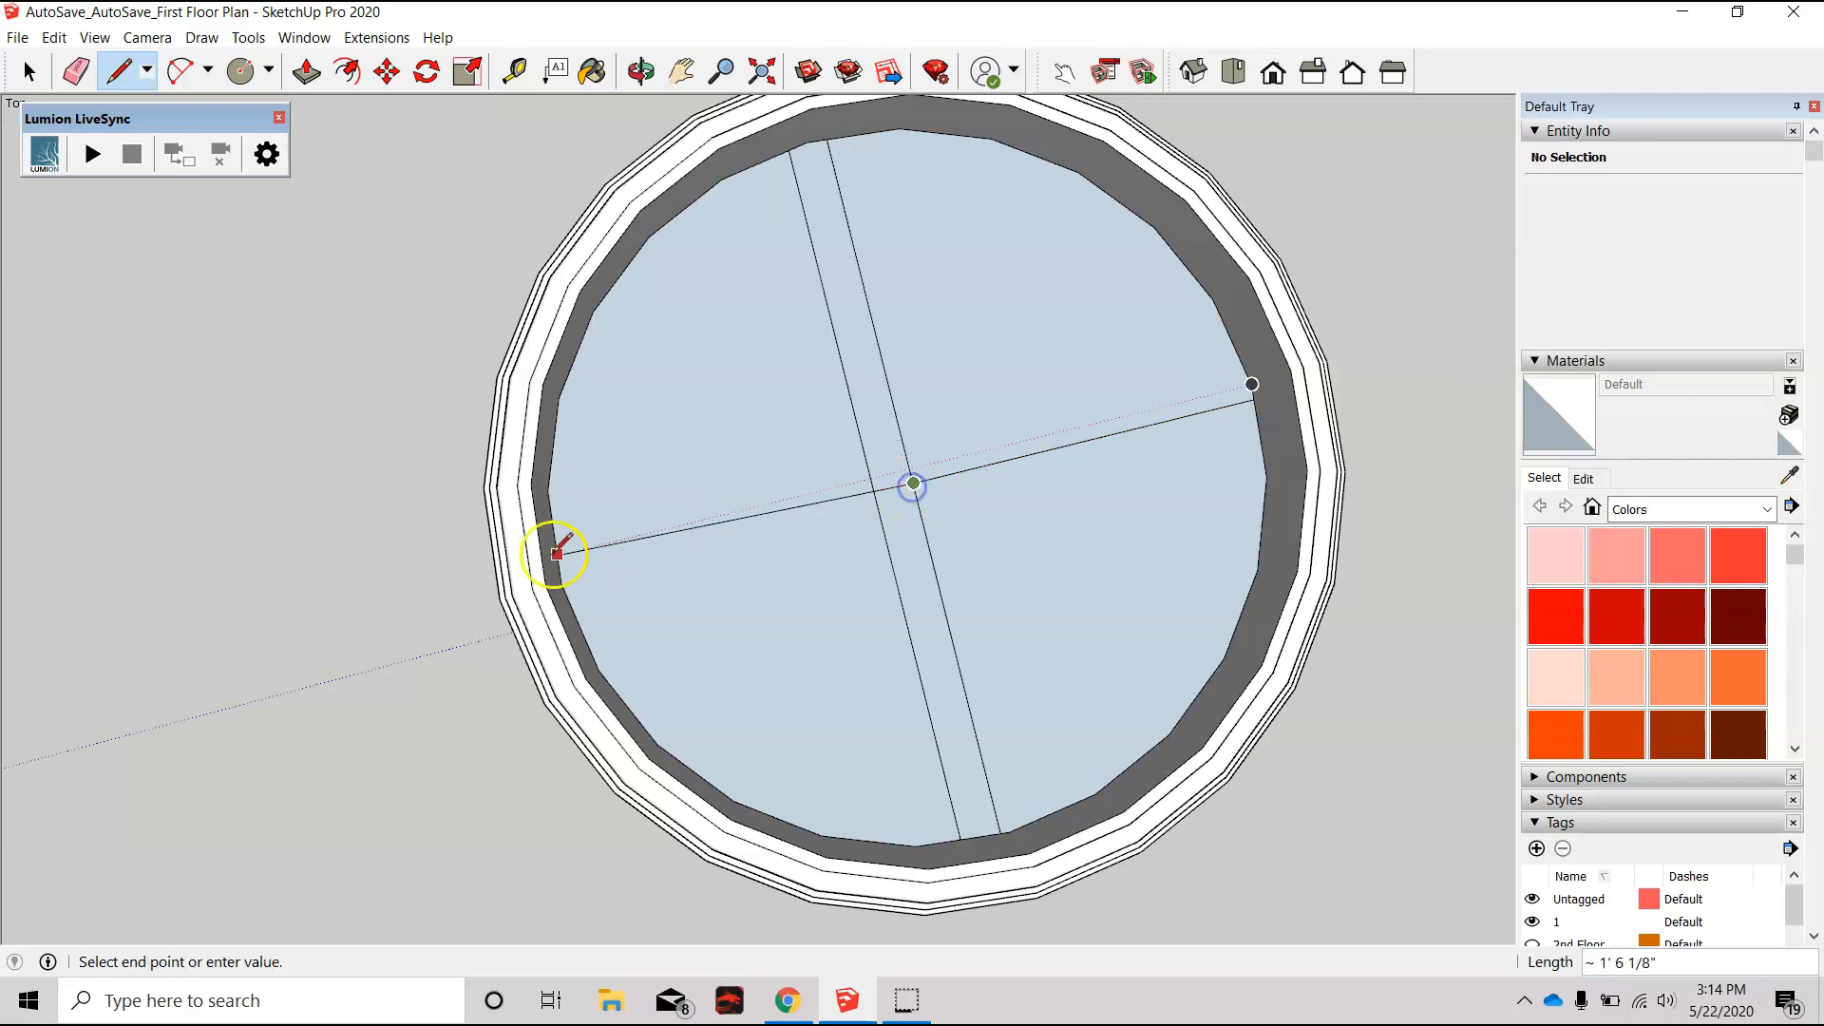
{"action": "left_click", "coordinate": [559, 568]}
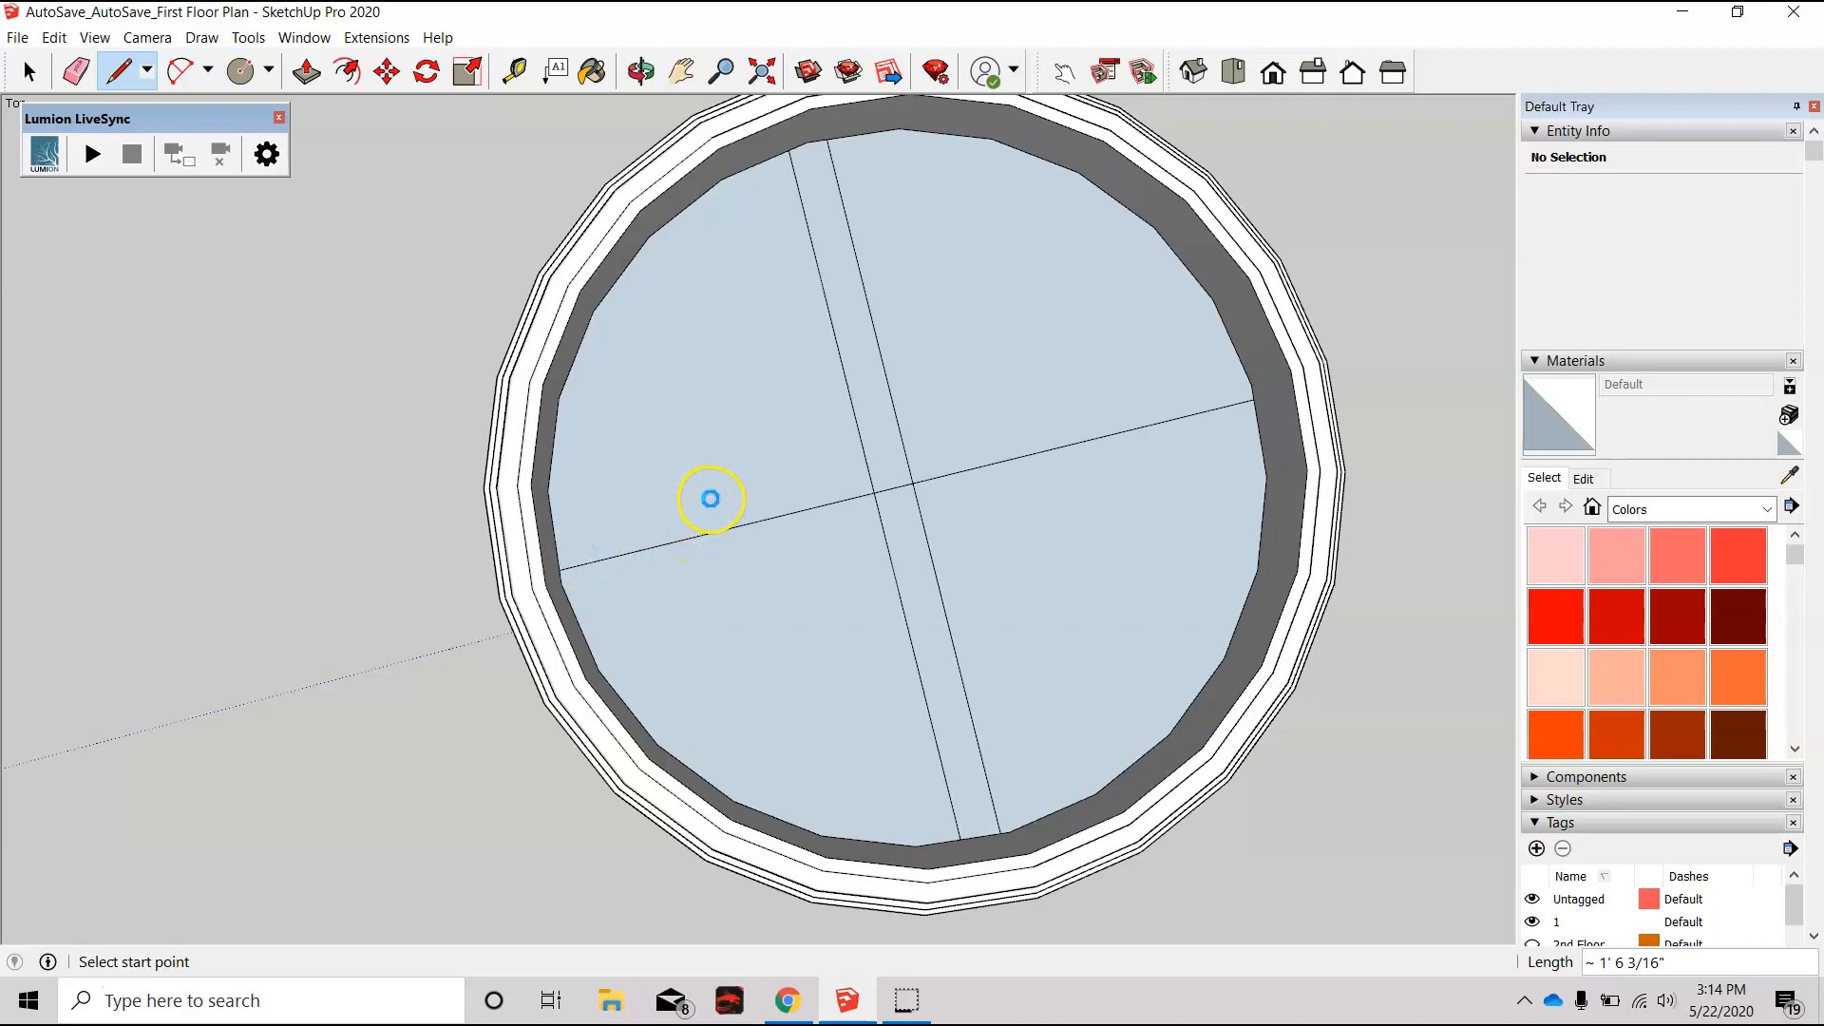
{"action": "key", "text": "f"}
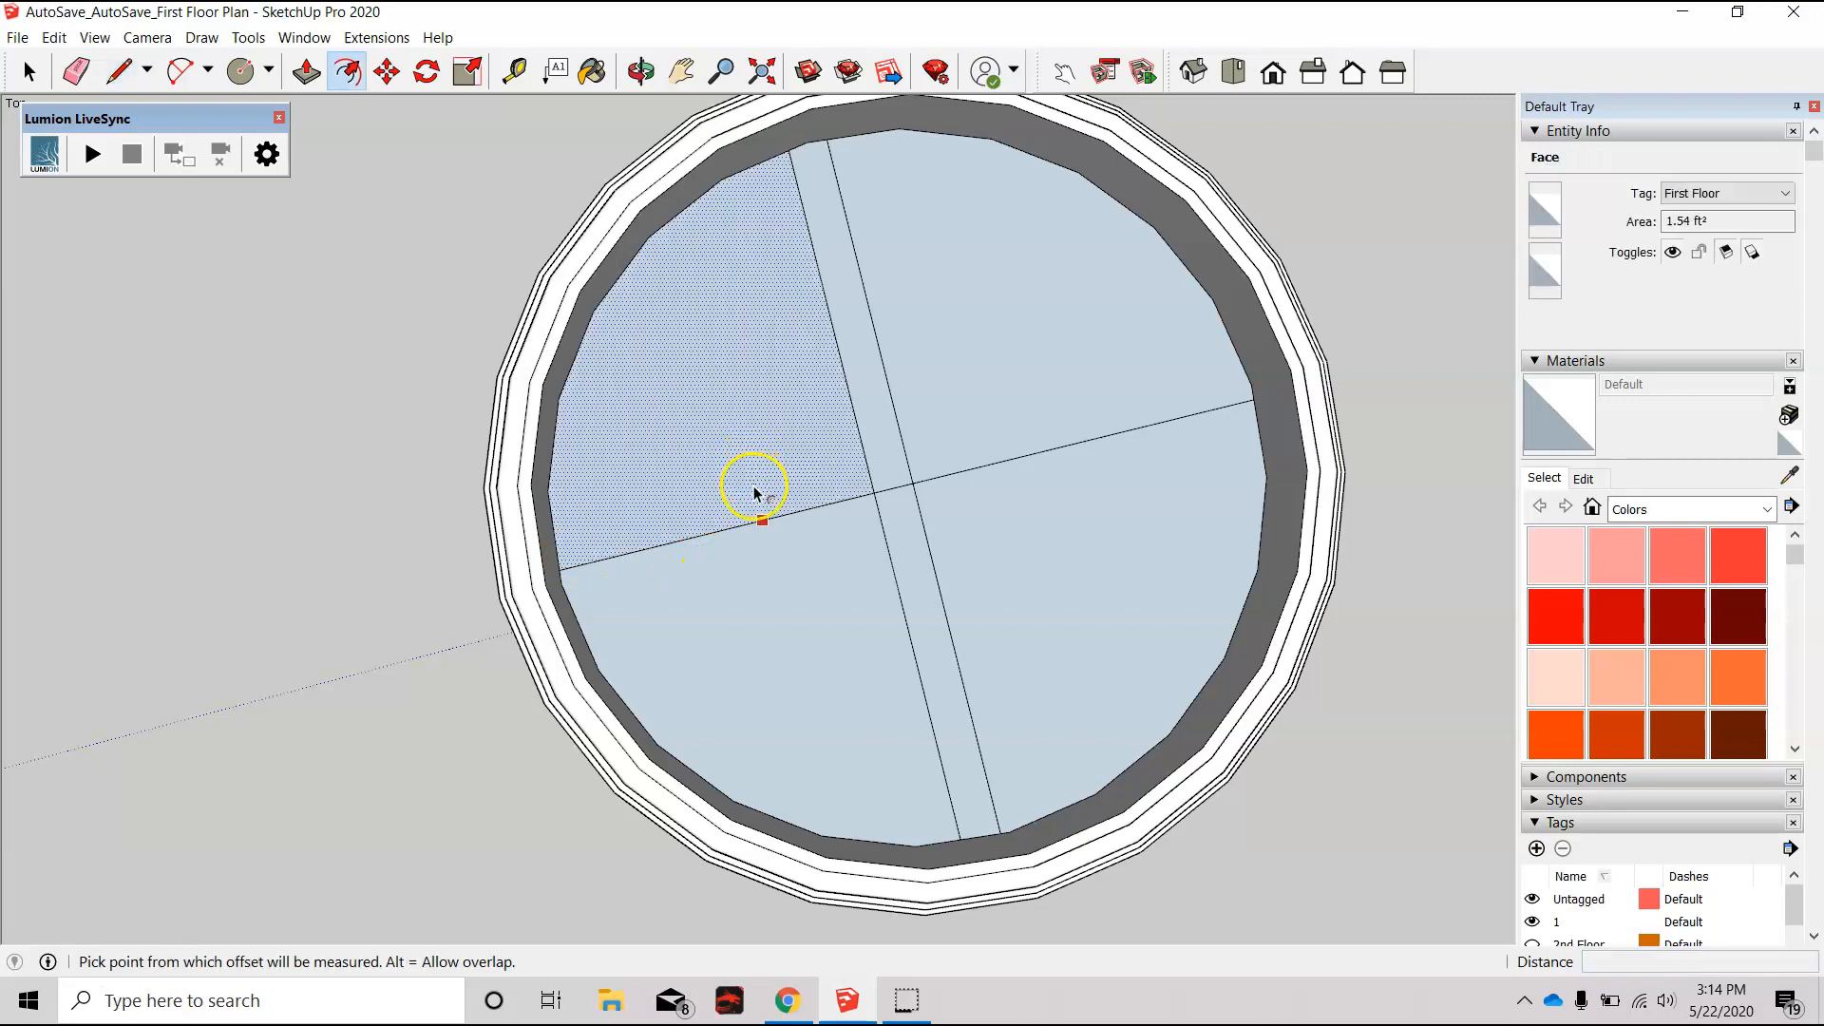
{"action": "left_click", "coordinate": [751, 486]}
{"action": "left_click", "coordinate": [754, 485]}
{"action": "left_click", "coordinate": [769, 518]}
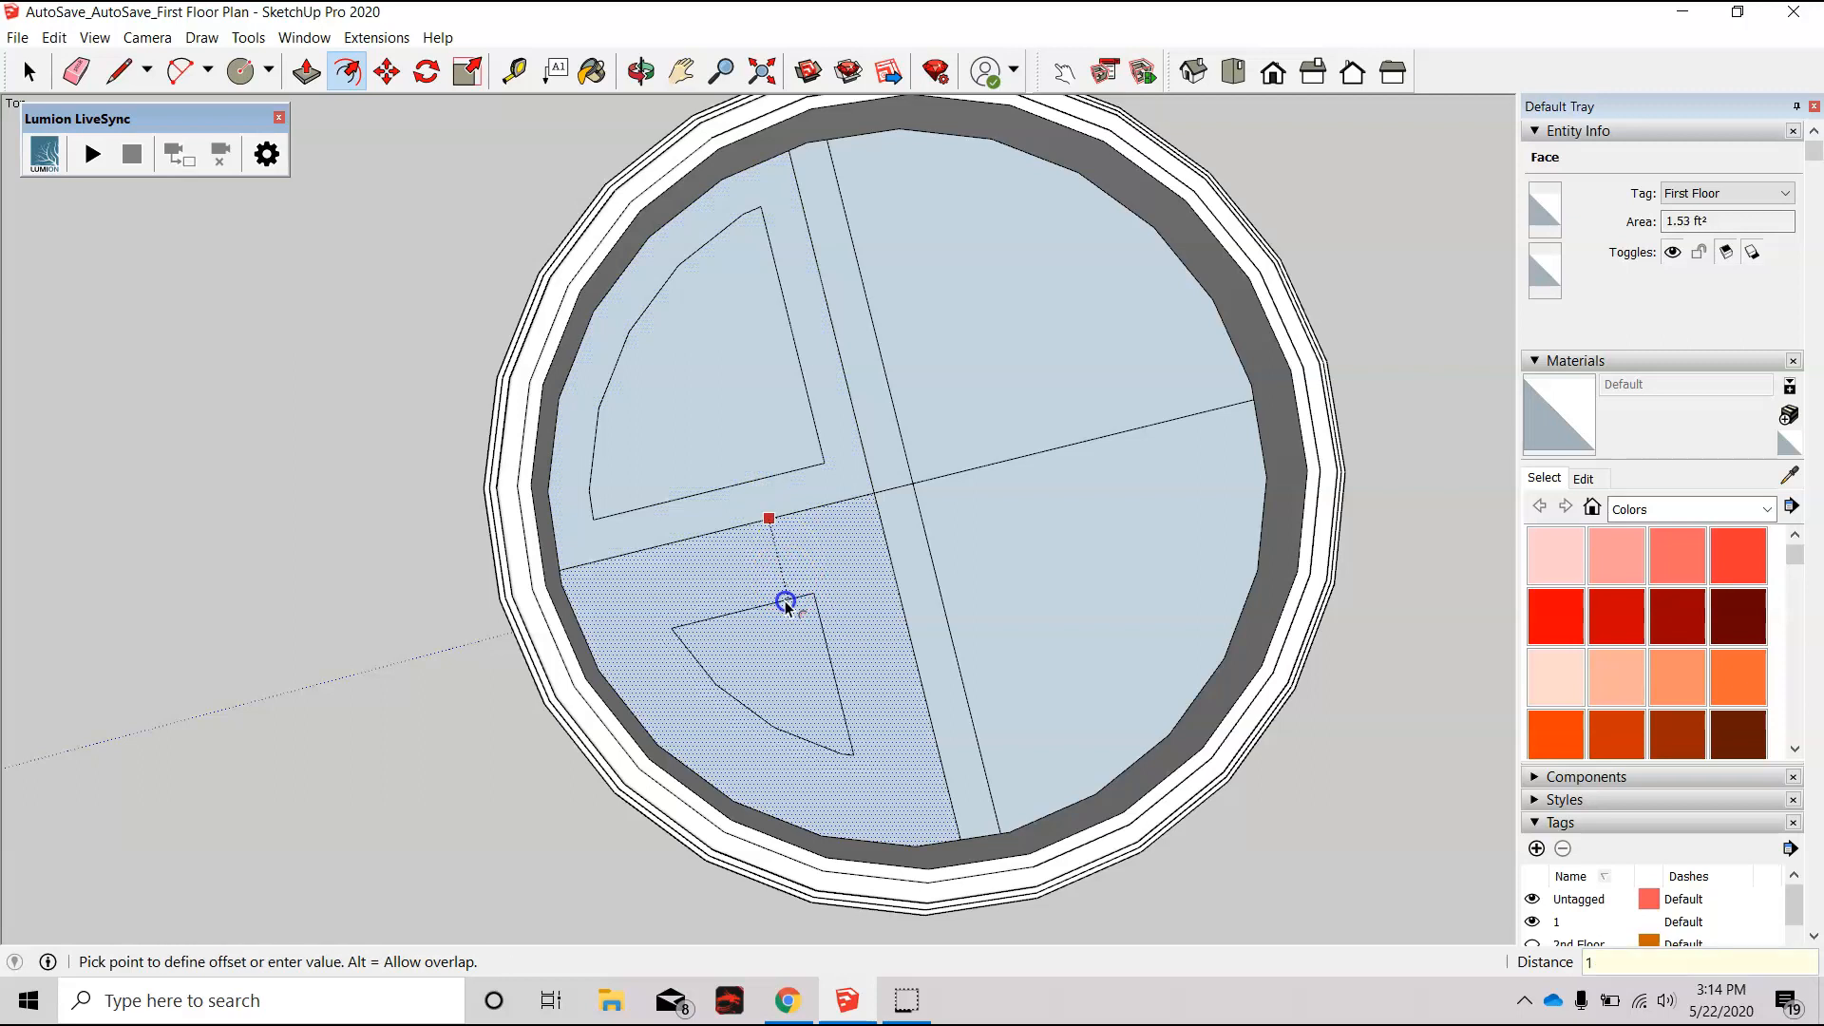
{"action": "type", "text": "1"}
{"action": "key", "text": "Return"}
Step: Offset each of the four quarter faces inside the circle inward by 1"
{"action": "left_click", "coordinate": [751, 522]}
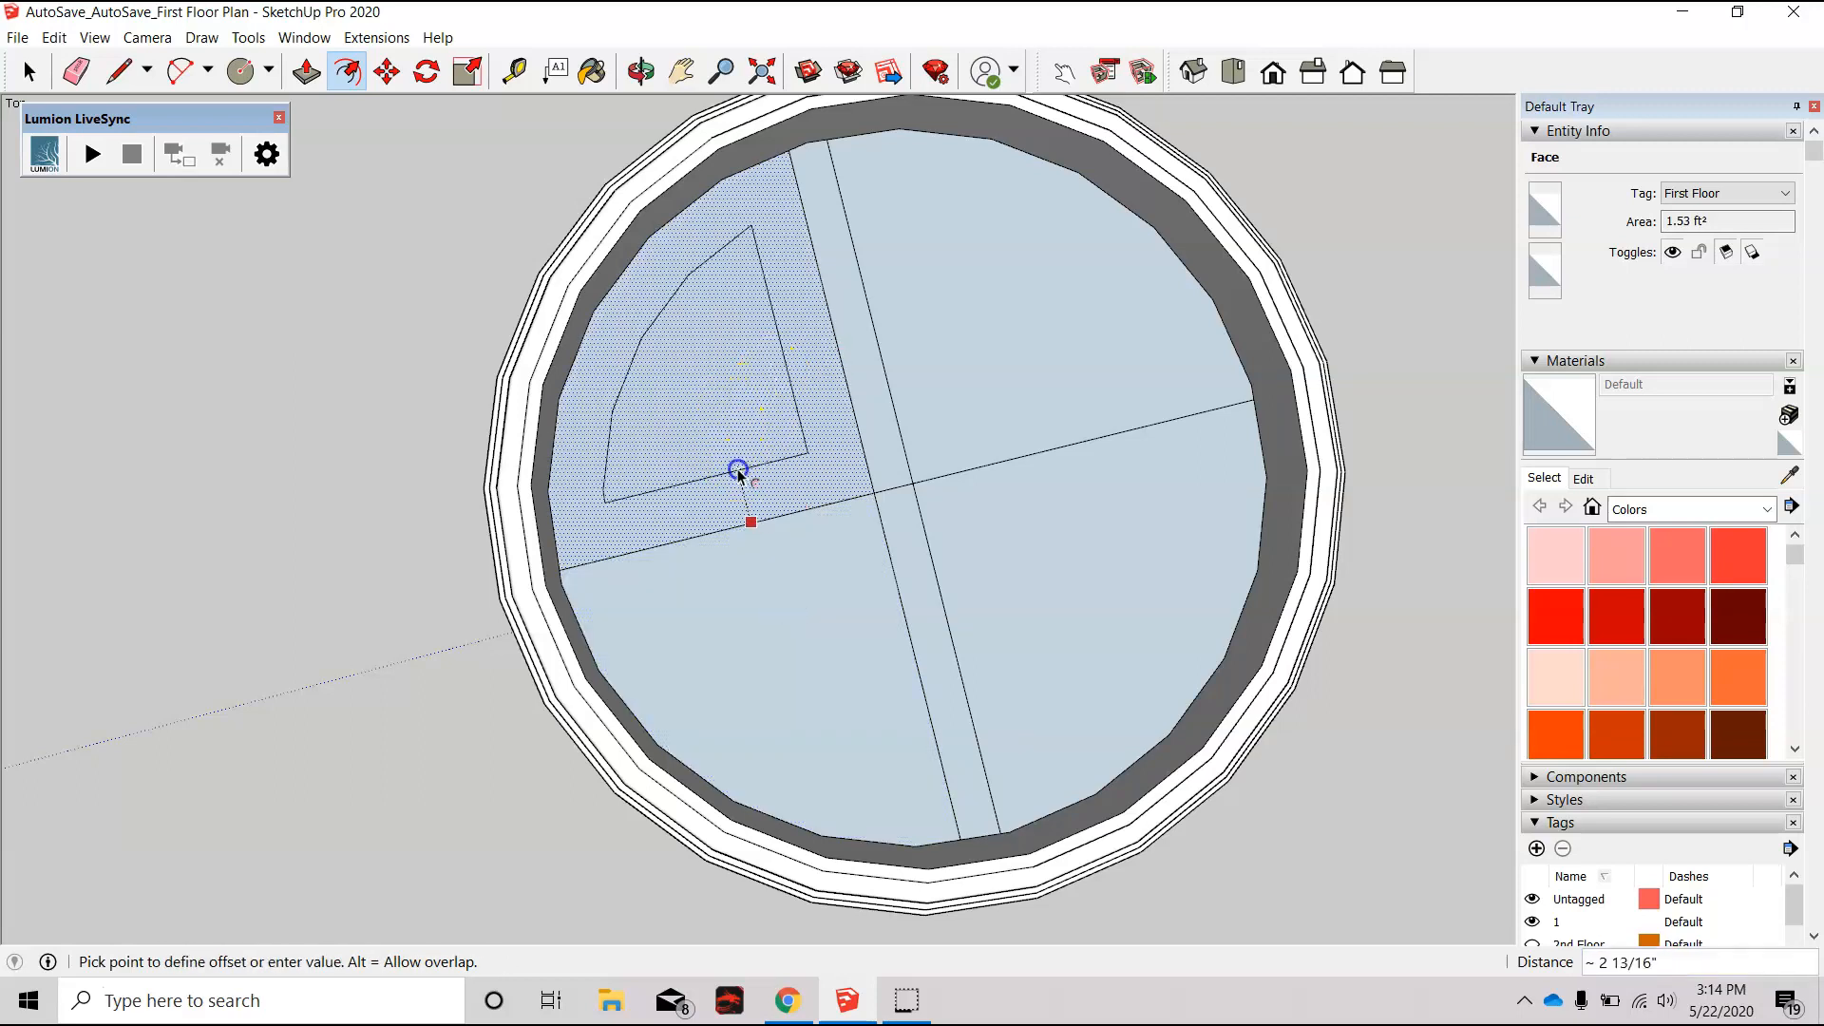
{"action": "key", "text": "Return"}
{"action": "left_click", "coordinate": [905, 620]}
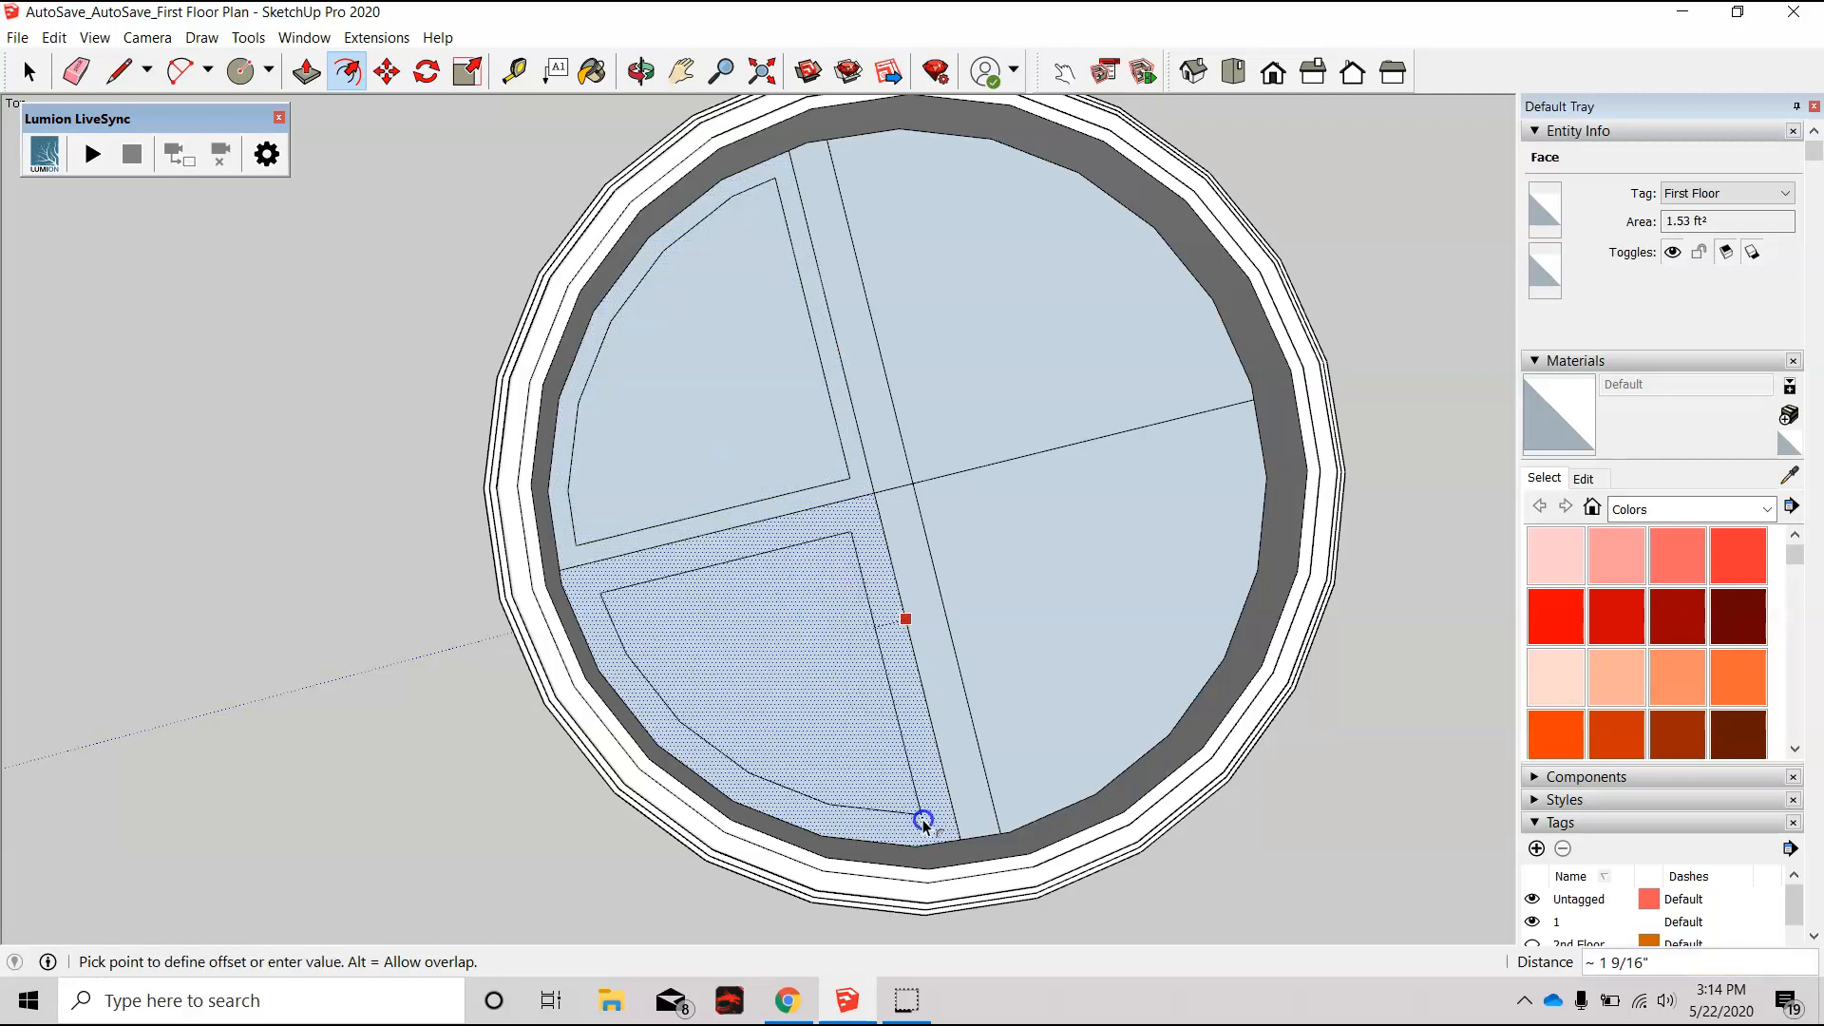
{"action": "type", "text": "1"}
{"action": "key", "text": "Return"}
{"action": "left_click", "coordinate": [997, 462]}
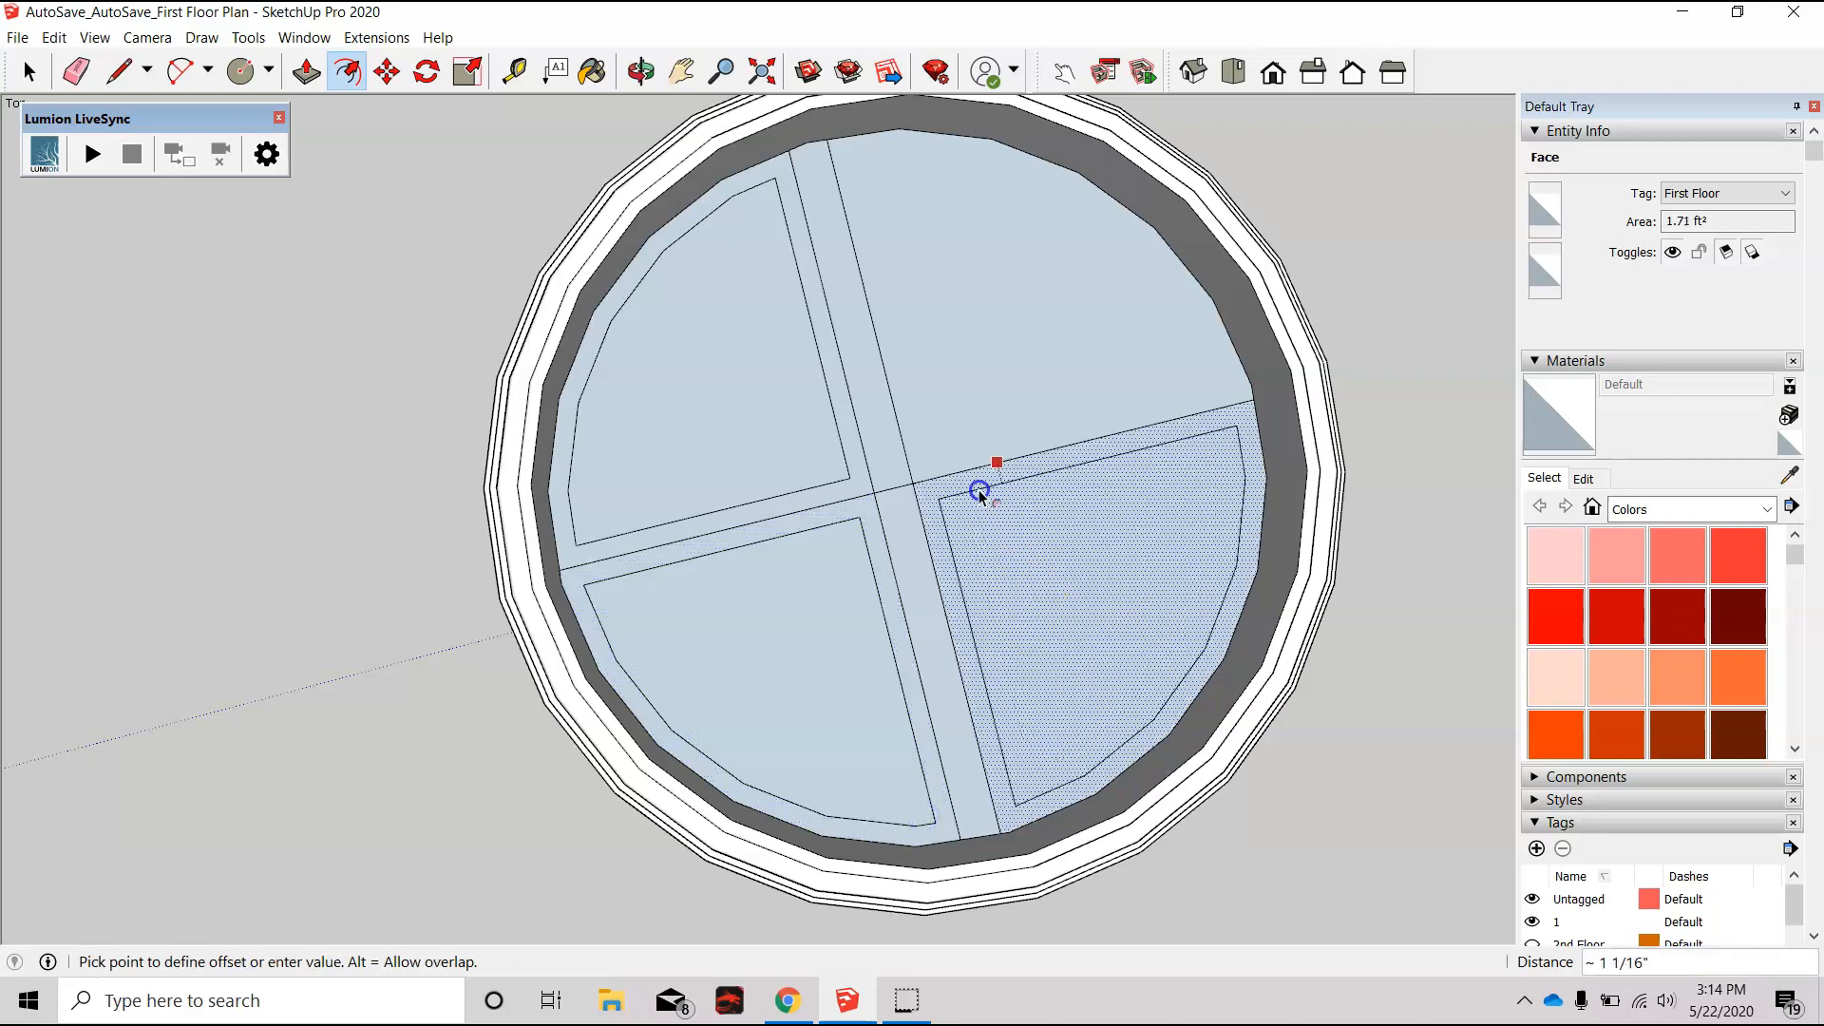
{"action": "key", "text": "Return"}
{"action": "left_click", "coordinate": [965, 293]}
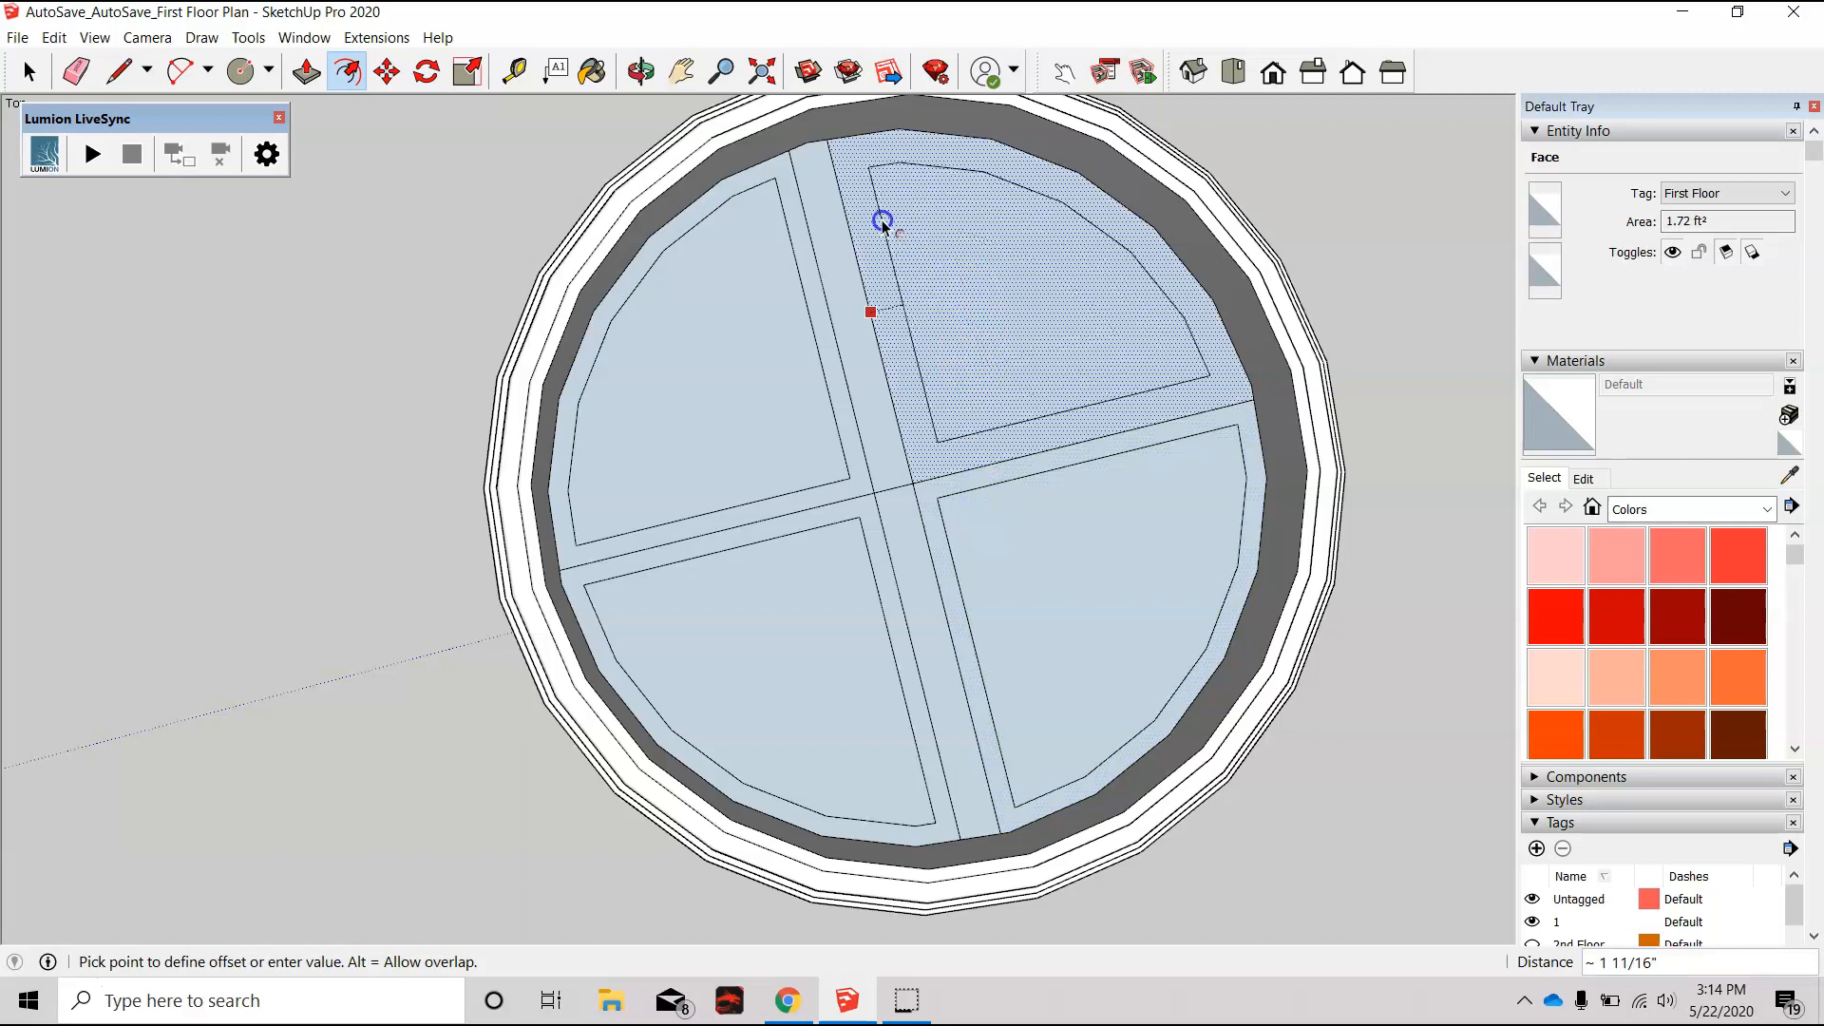
{"action": "key", "text": "Return"}
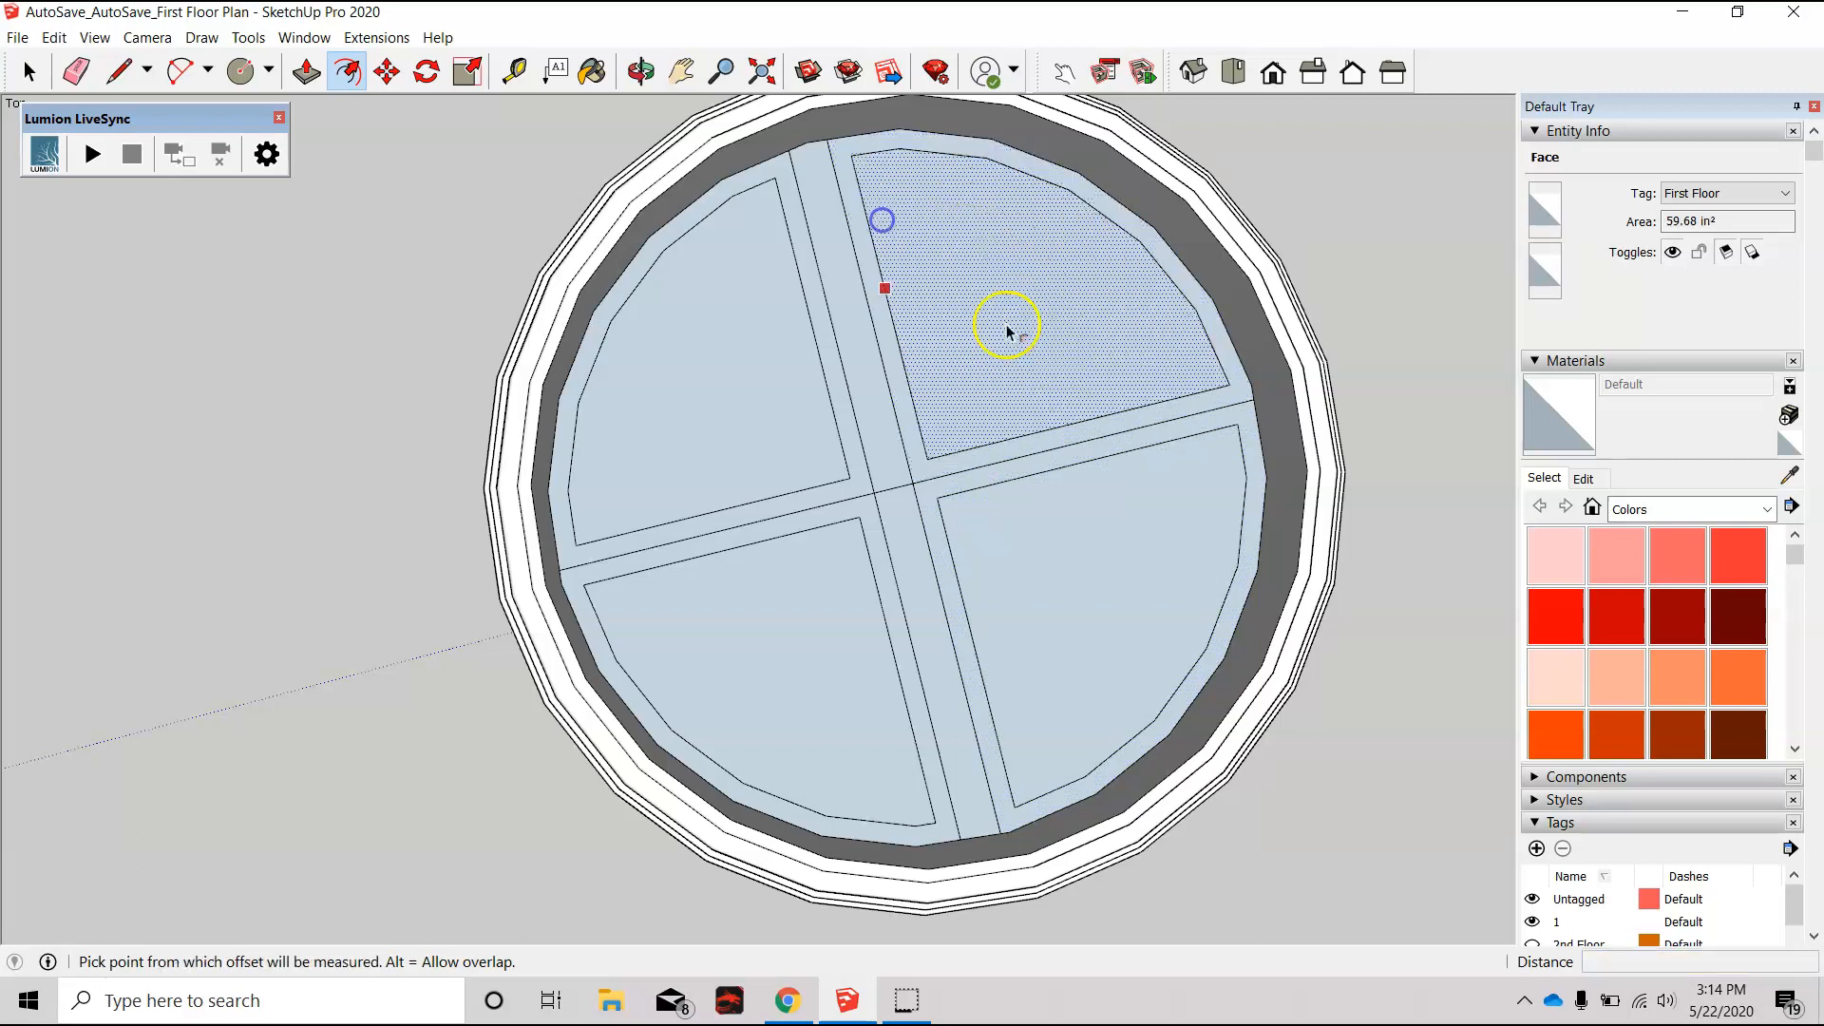
Step: Erase the offsets' curved edges and those parallel to the existing bar, keeping the four lines alongside the crossing line
{"action": "key", "text": "e"}
{"action": "left_click", "coordinate": [914, 397]}
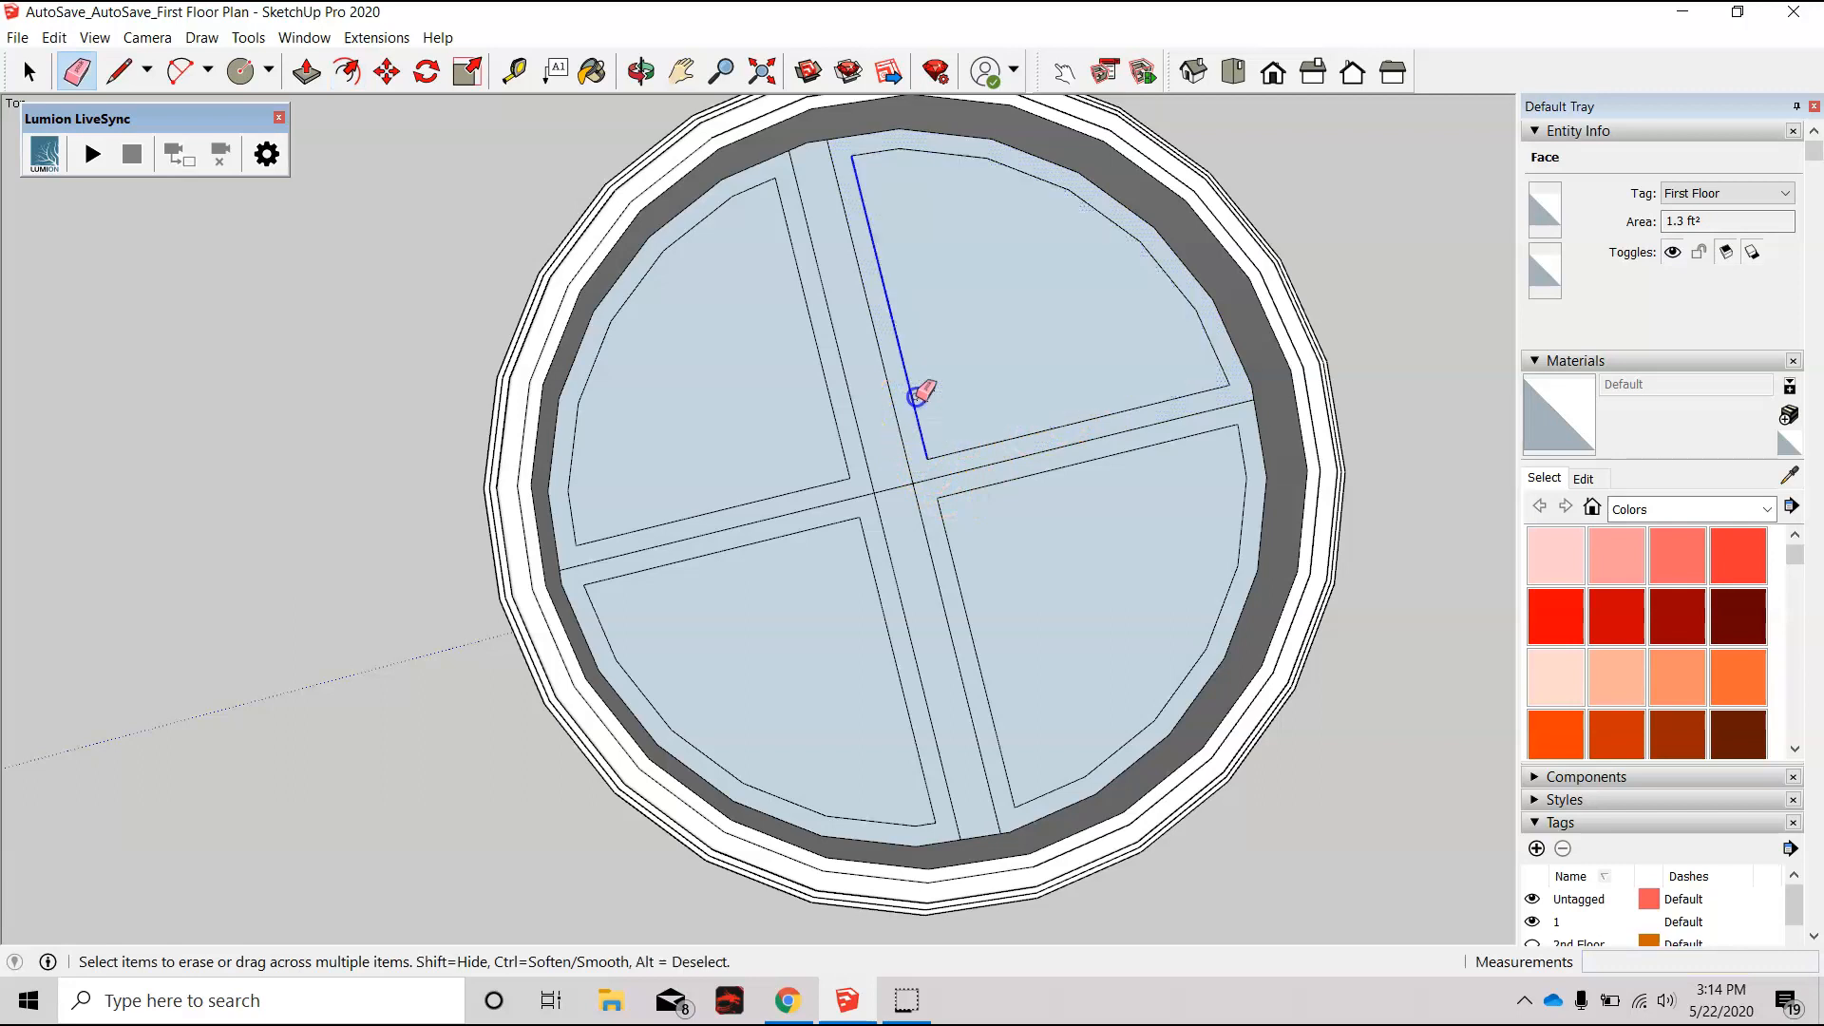
{"action": "left_click", "coordinate": [1134, 246]}
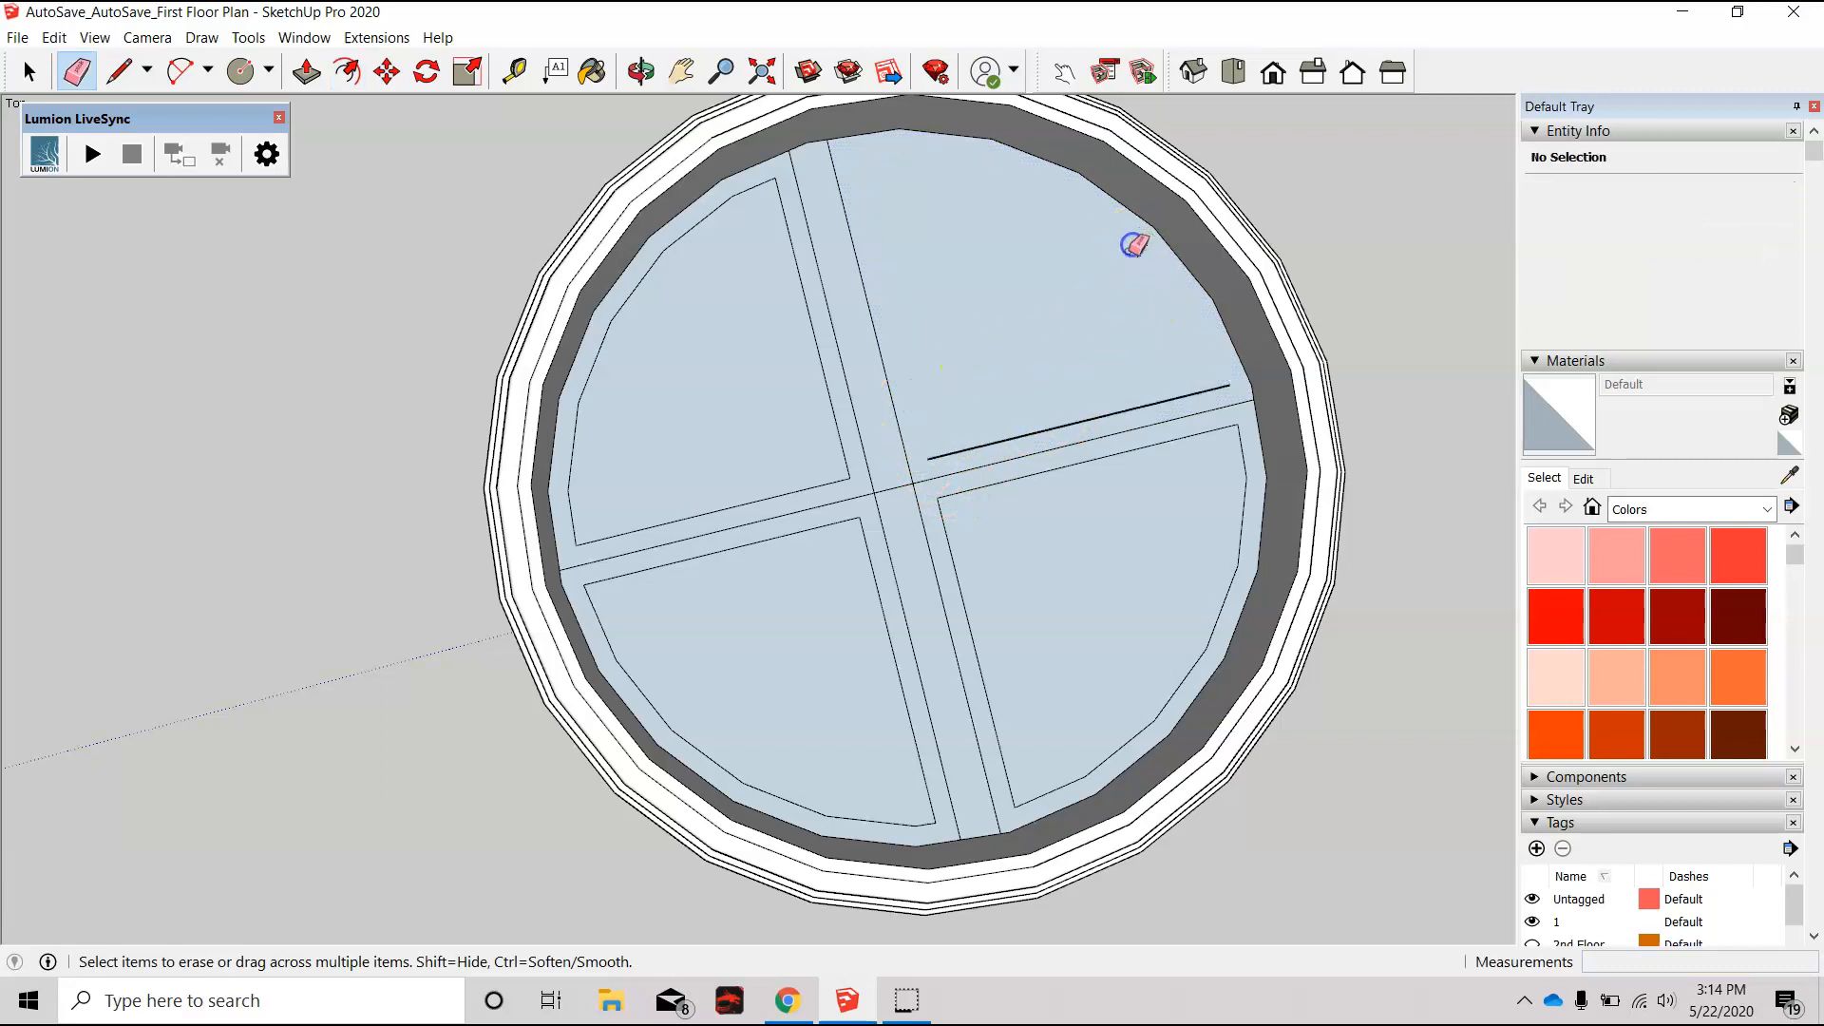
{"action": "left_click", "coordinate": [809, 316]}
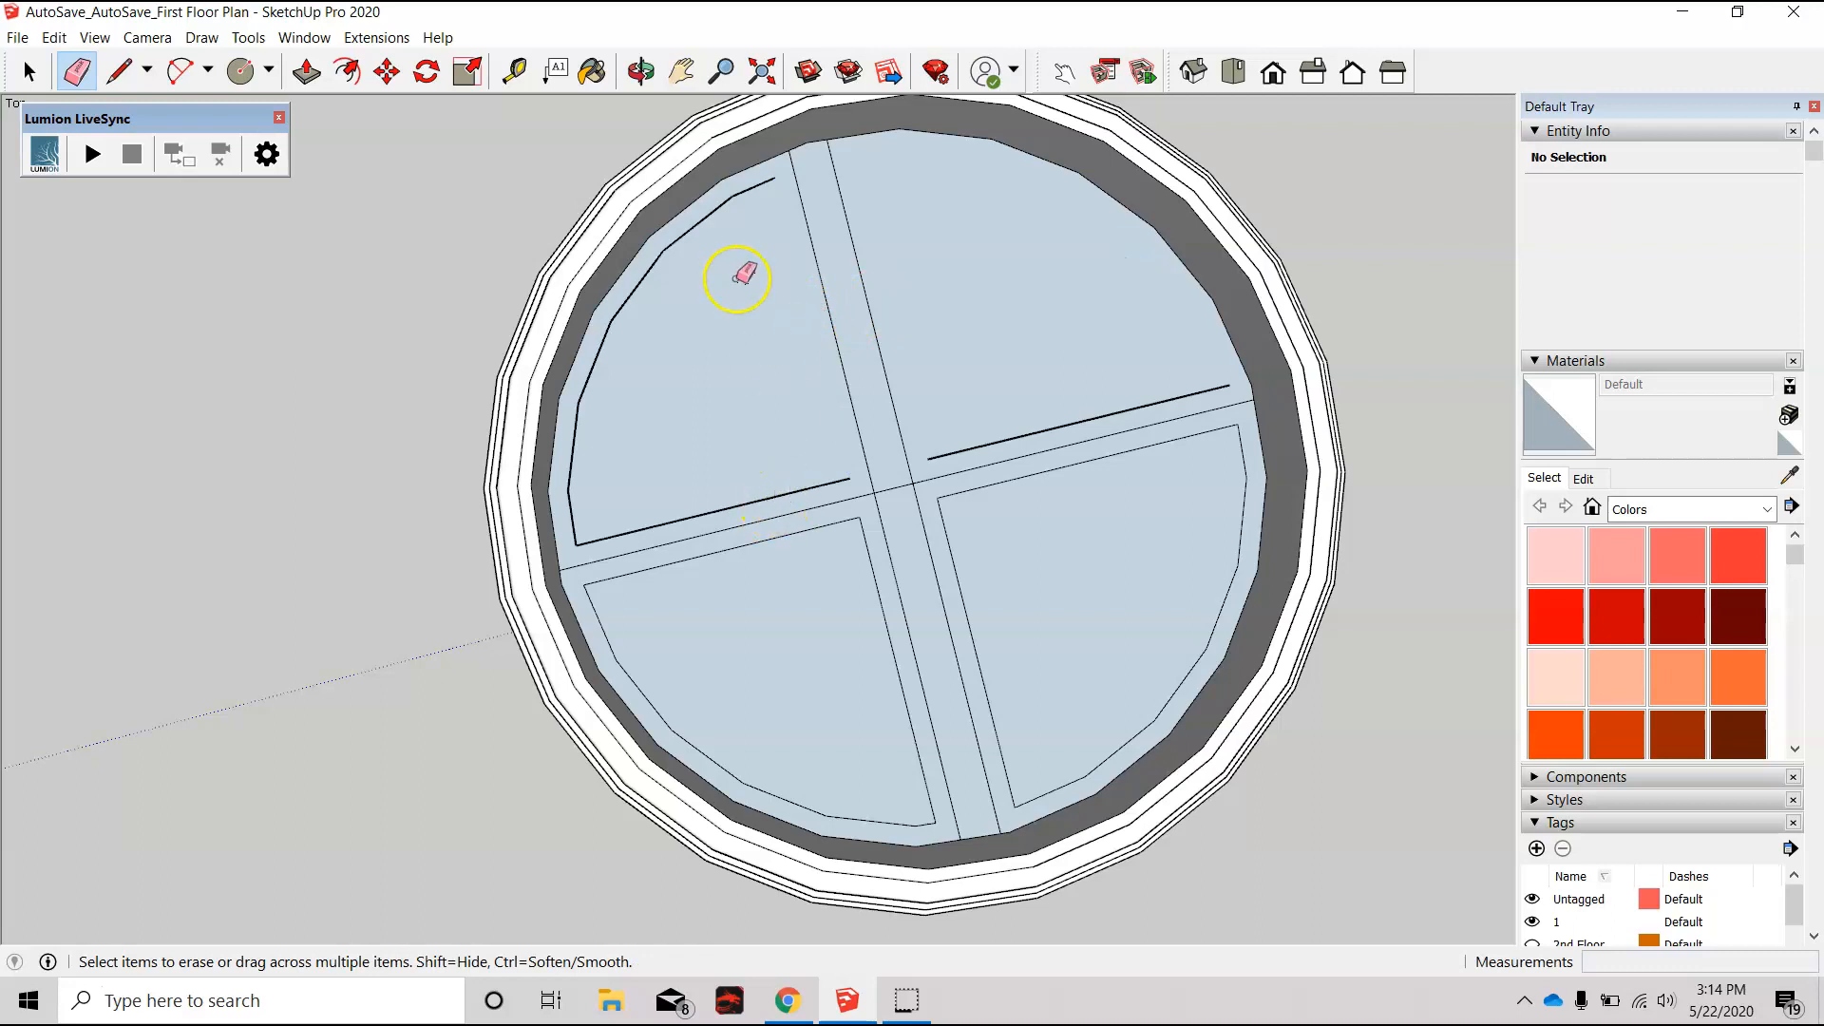
{"action": "left_click", "coordinate": [673, 250]}
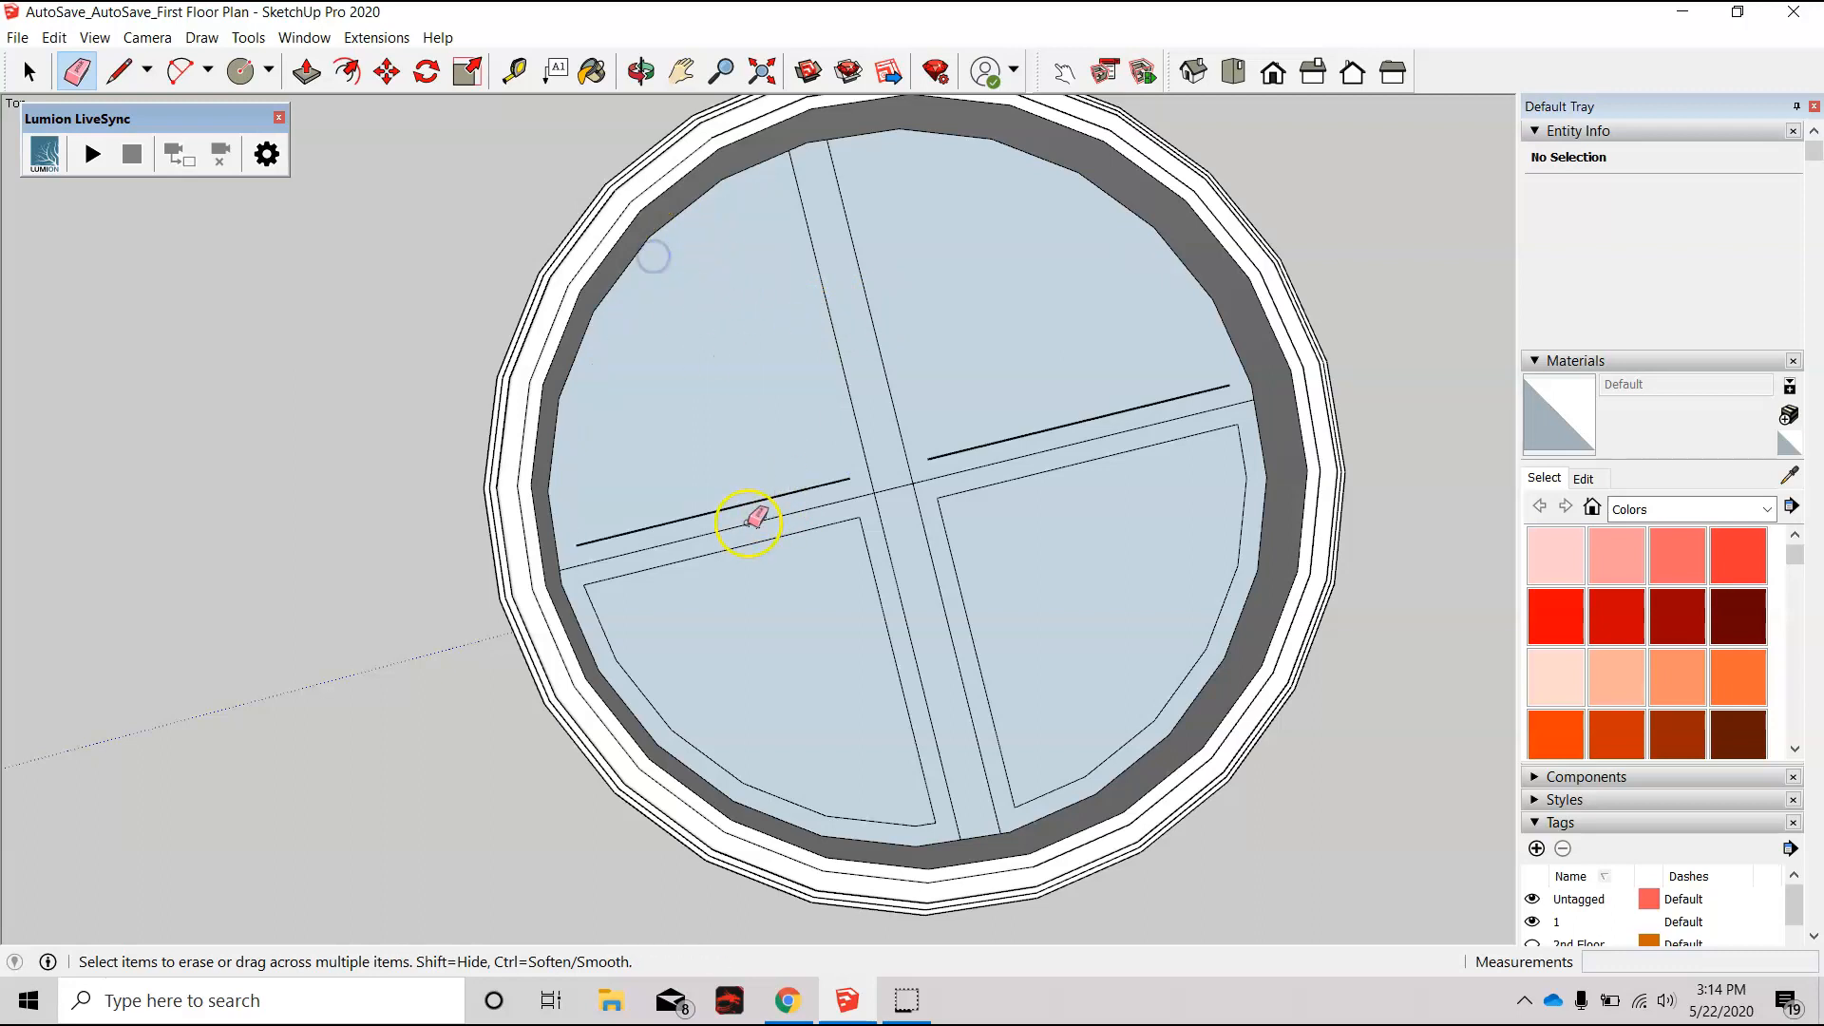
{"action": "left_click", "coordinate": [639, 690]}
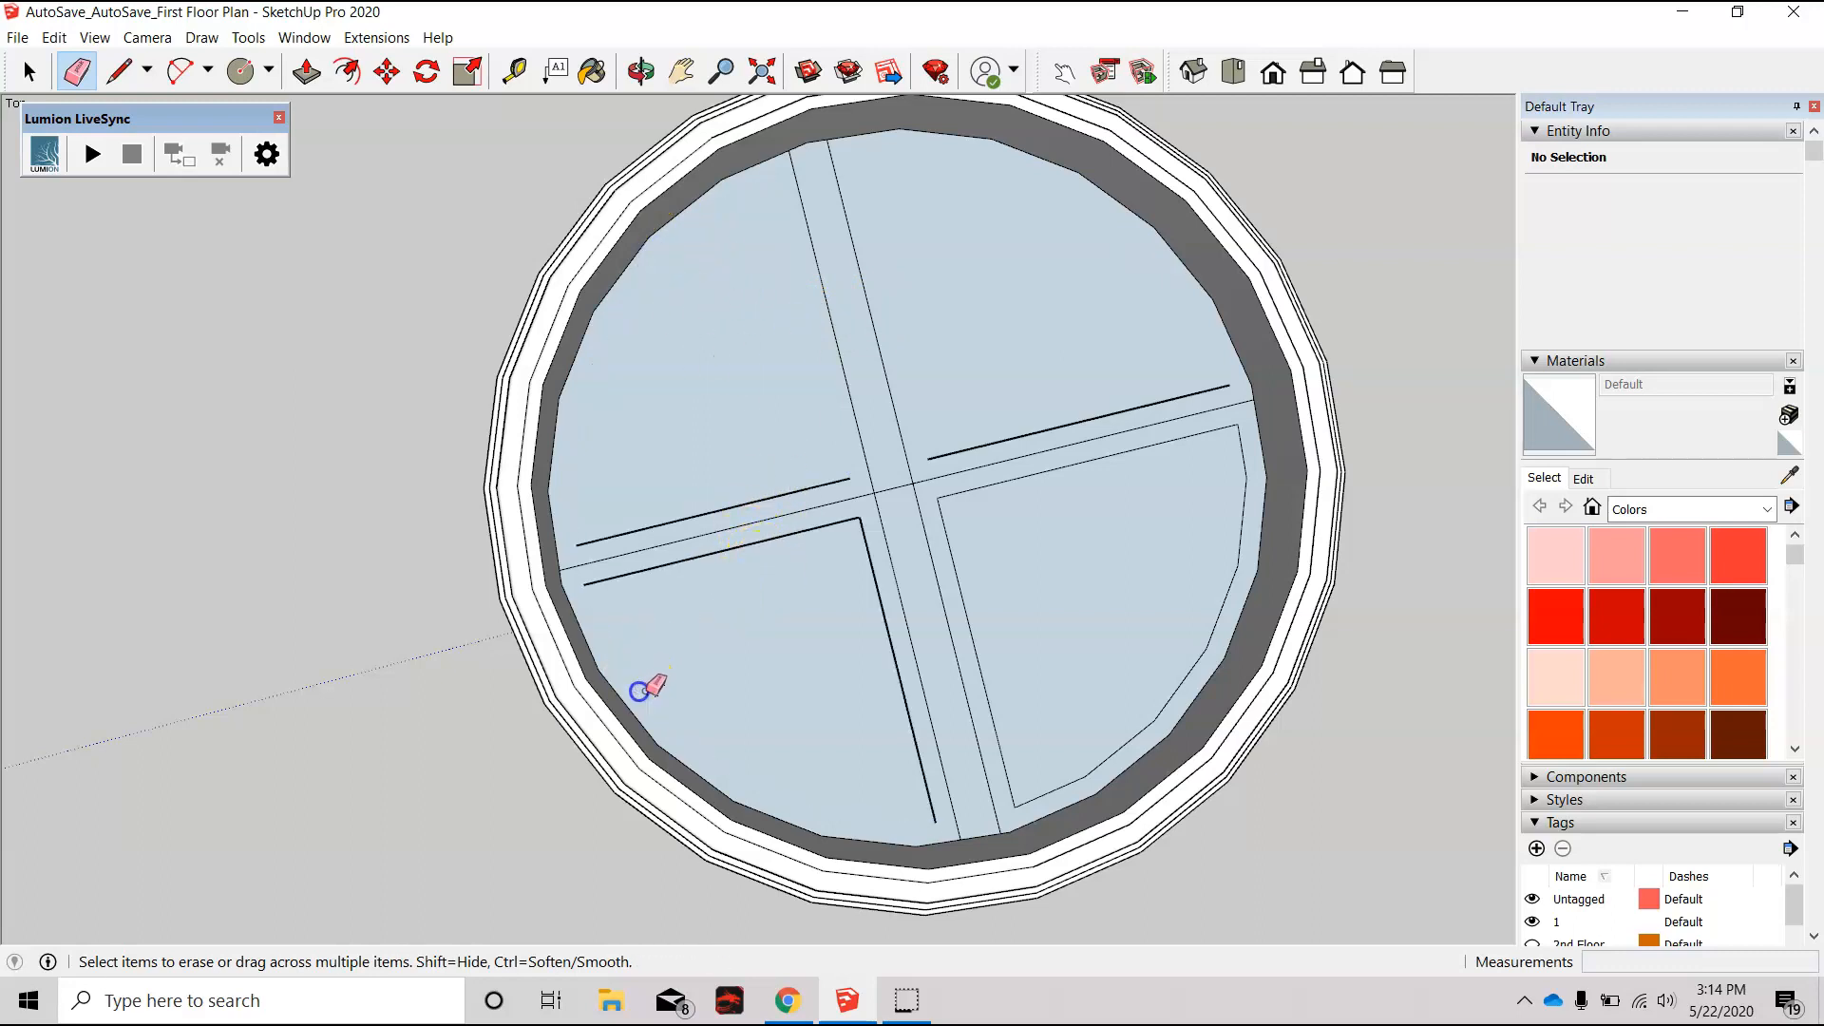
{"action": "left_click", "coordinate": [883, 596]}
{"action": "left_click_drag", "start_coordinate": [968, 549], "coordinate": [954, 575]}
{"action": "left_click", "coordinate": [1178, 685]}
{"action": "scroll", "coordinate": [1251, 419], "scroll_direction": "up", "scroll_amount": 5}
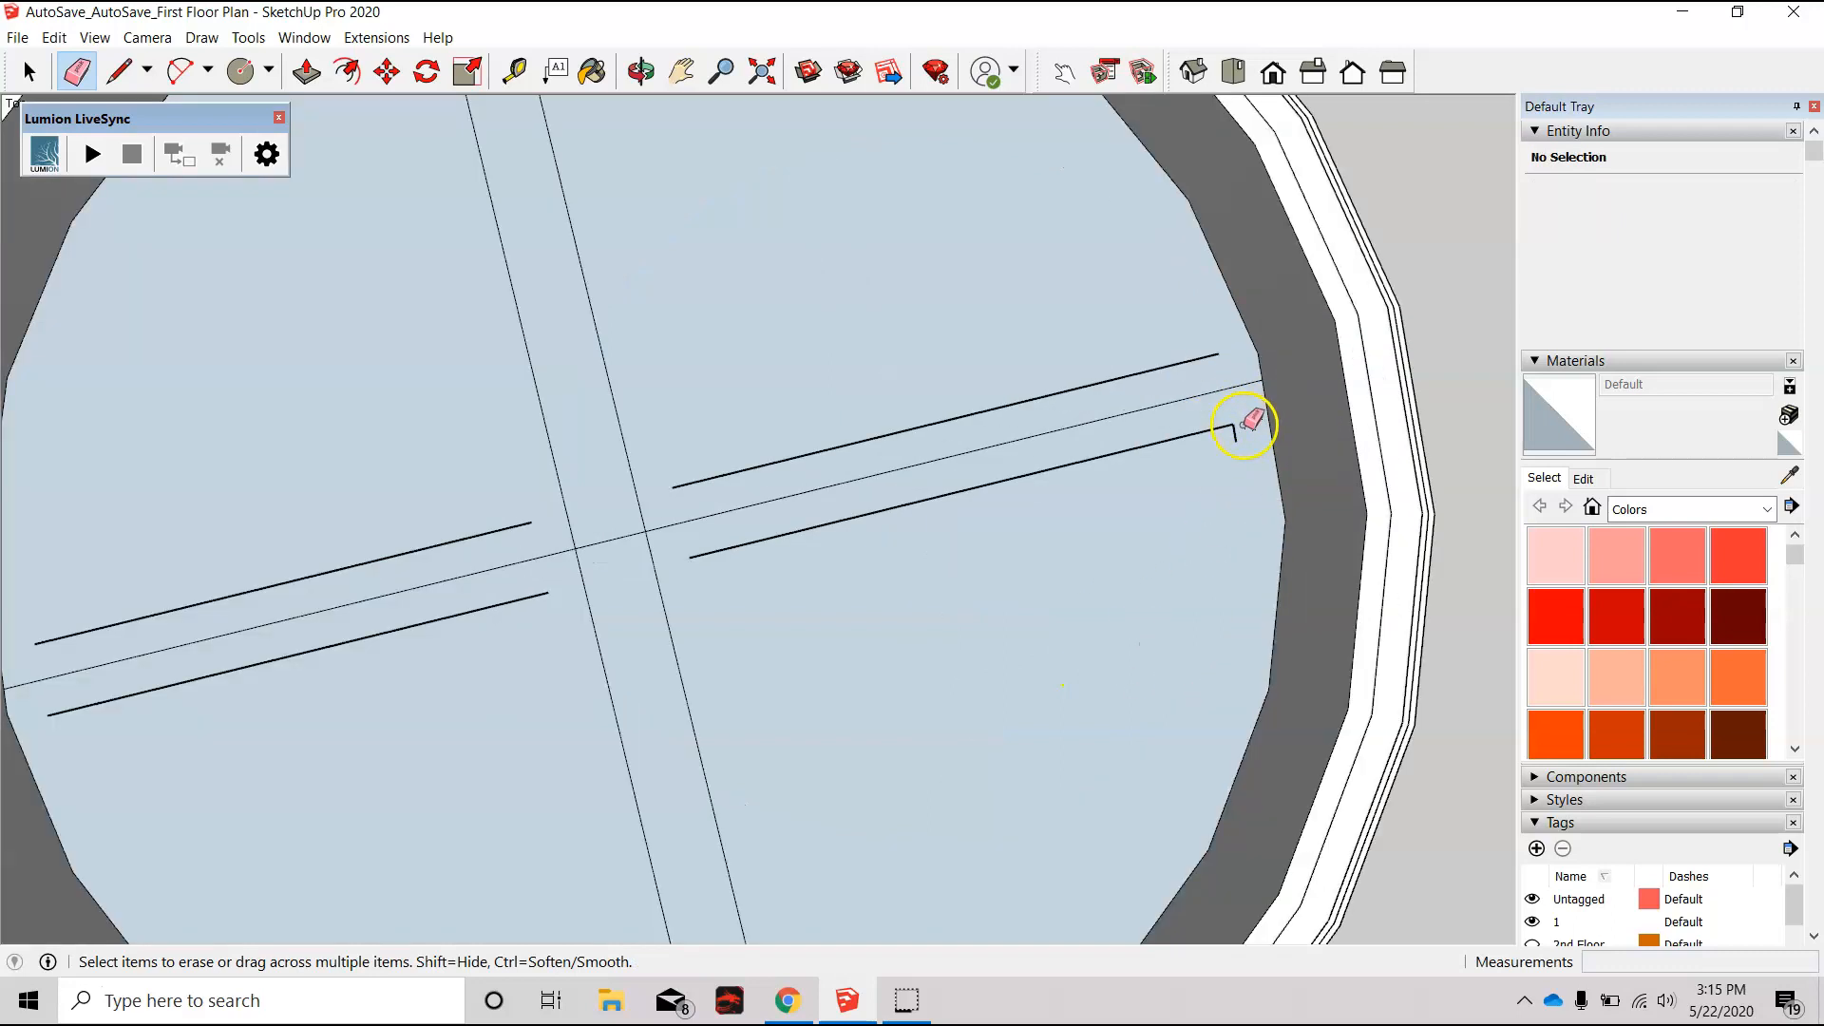
{"action": "scroll", "coordinate": [1264, 465], "scroll_direction": "down", "scroll_amount": 5}
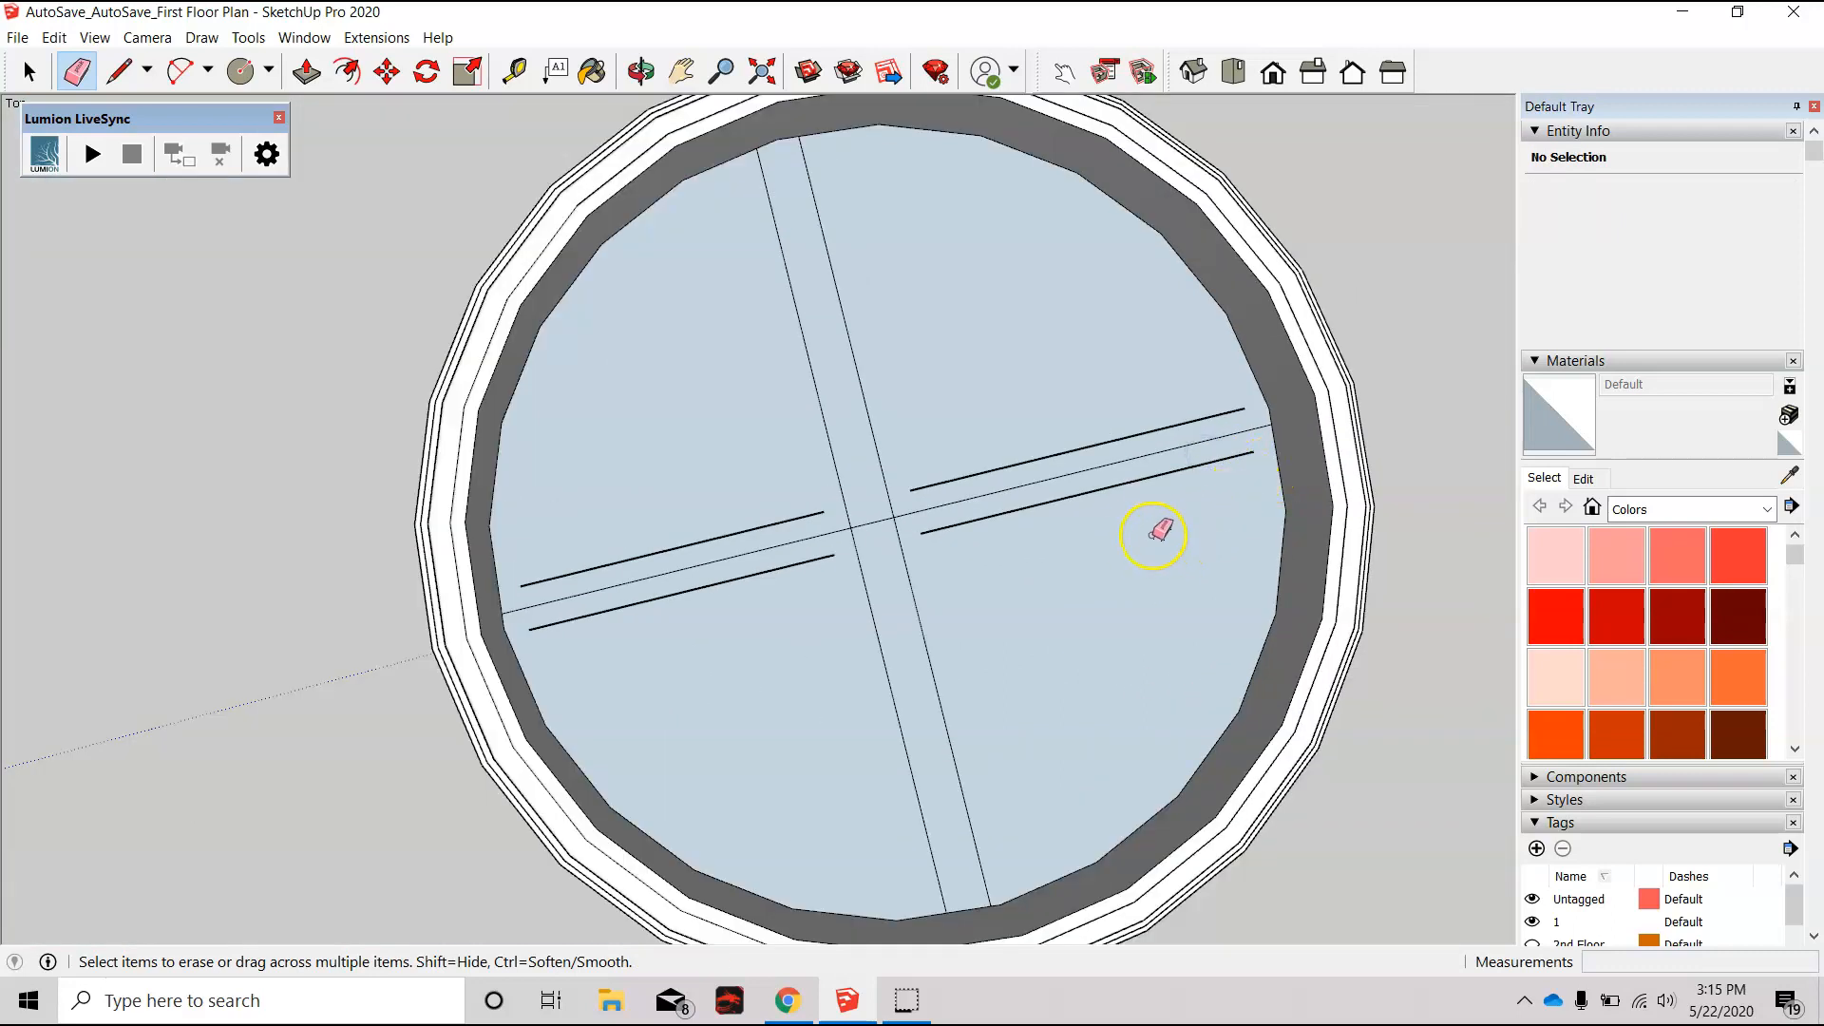
Step: Draw two lines across the dividing bar to join the inner ends of the offset lines on either side
{"action": "key", "text": "l"}
{"action": "left_click", "coordinate": [834, 554]}
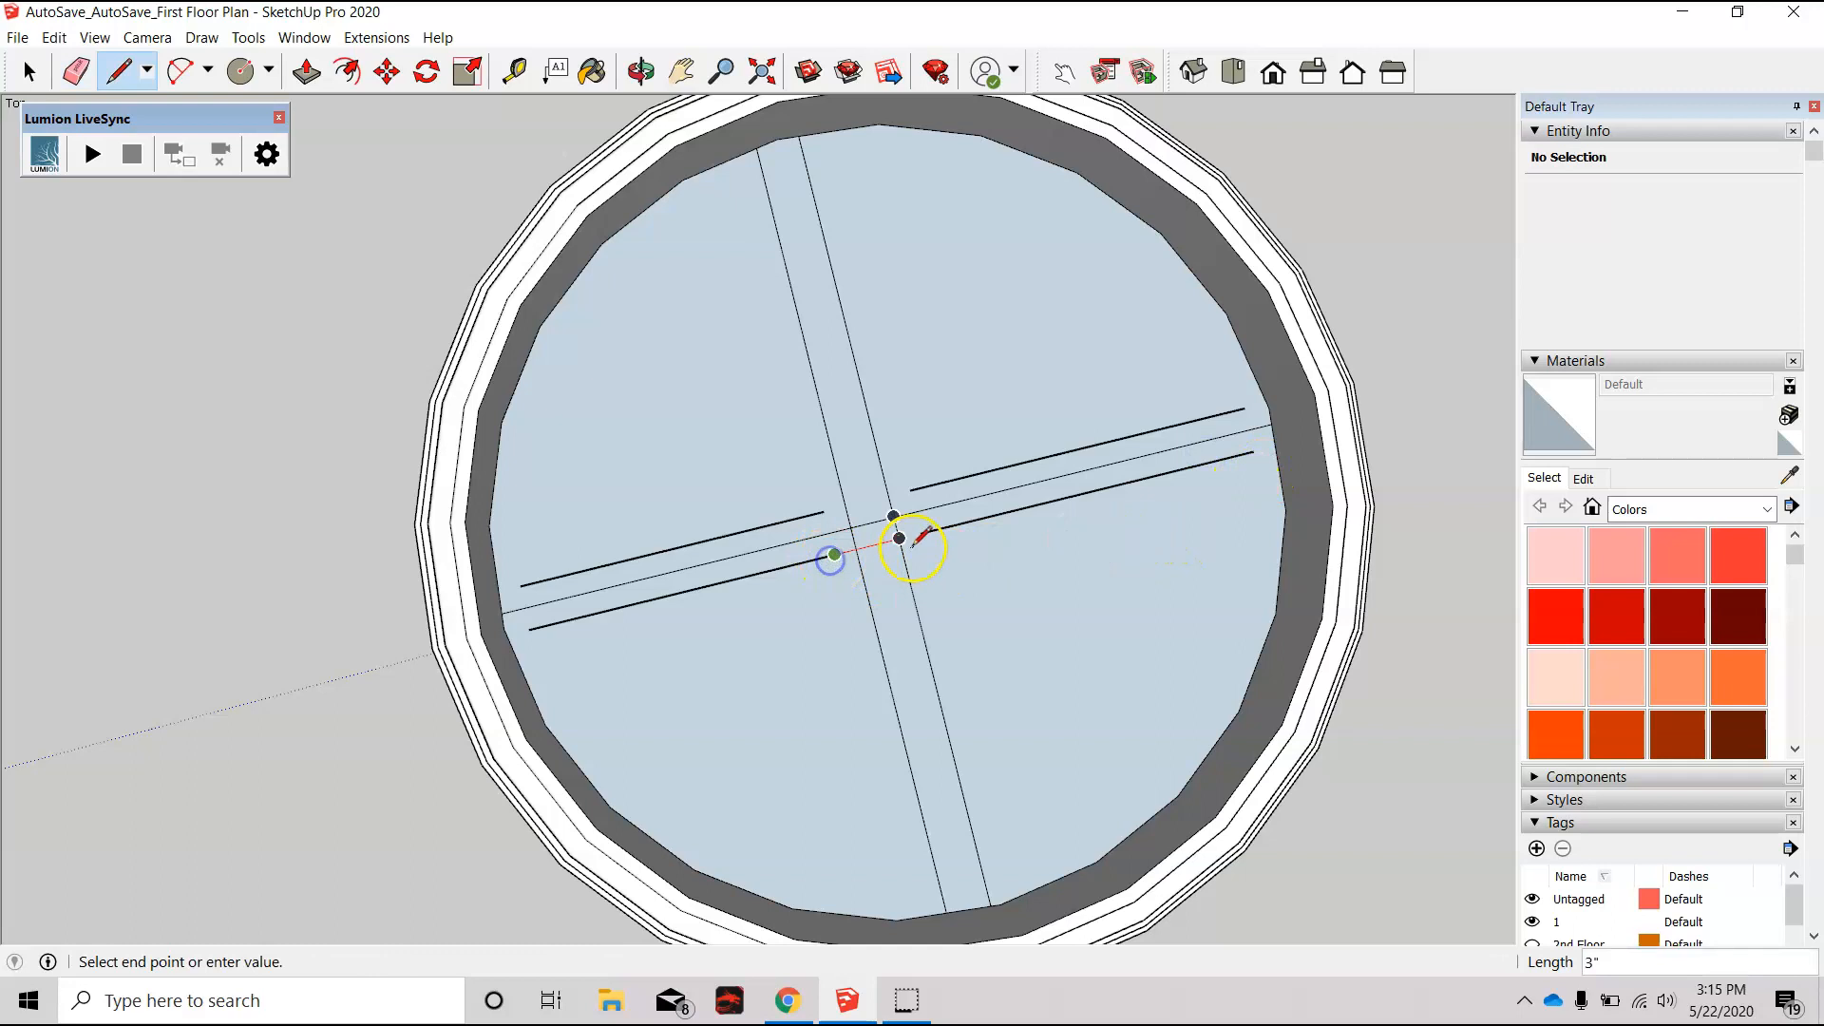
{"action": "left_click", "coordinate": [922, 535]}
{"action": "key", "text": "Escape"}
{"action": "left_click", "coordinate": [825, 510]}
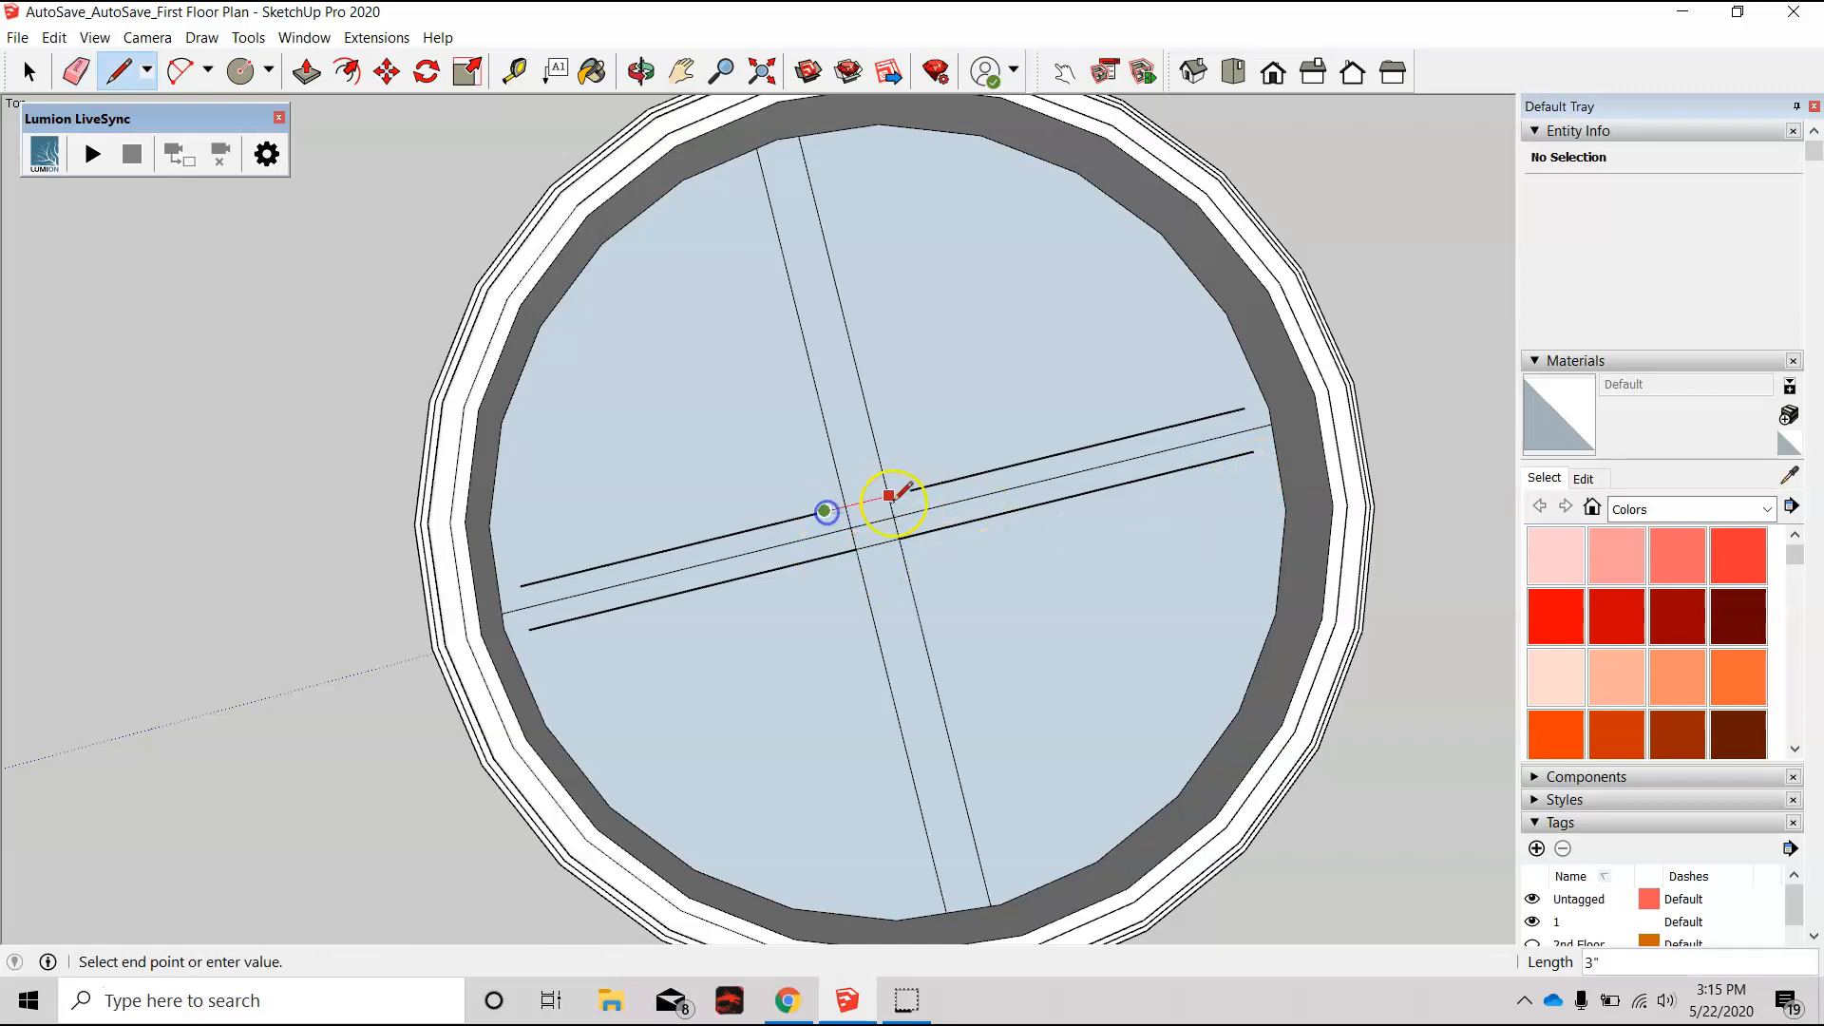
{"action": "key", "text": "Escape"}
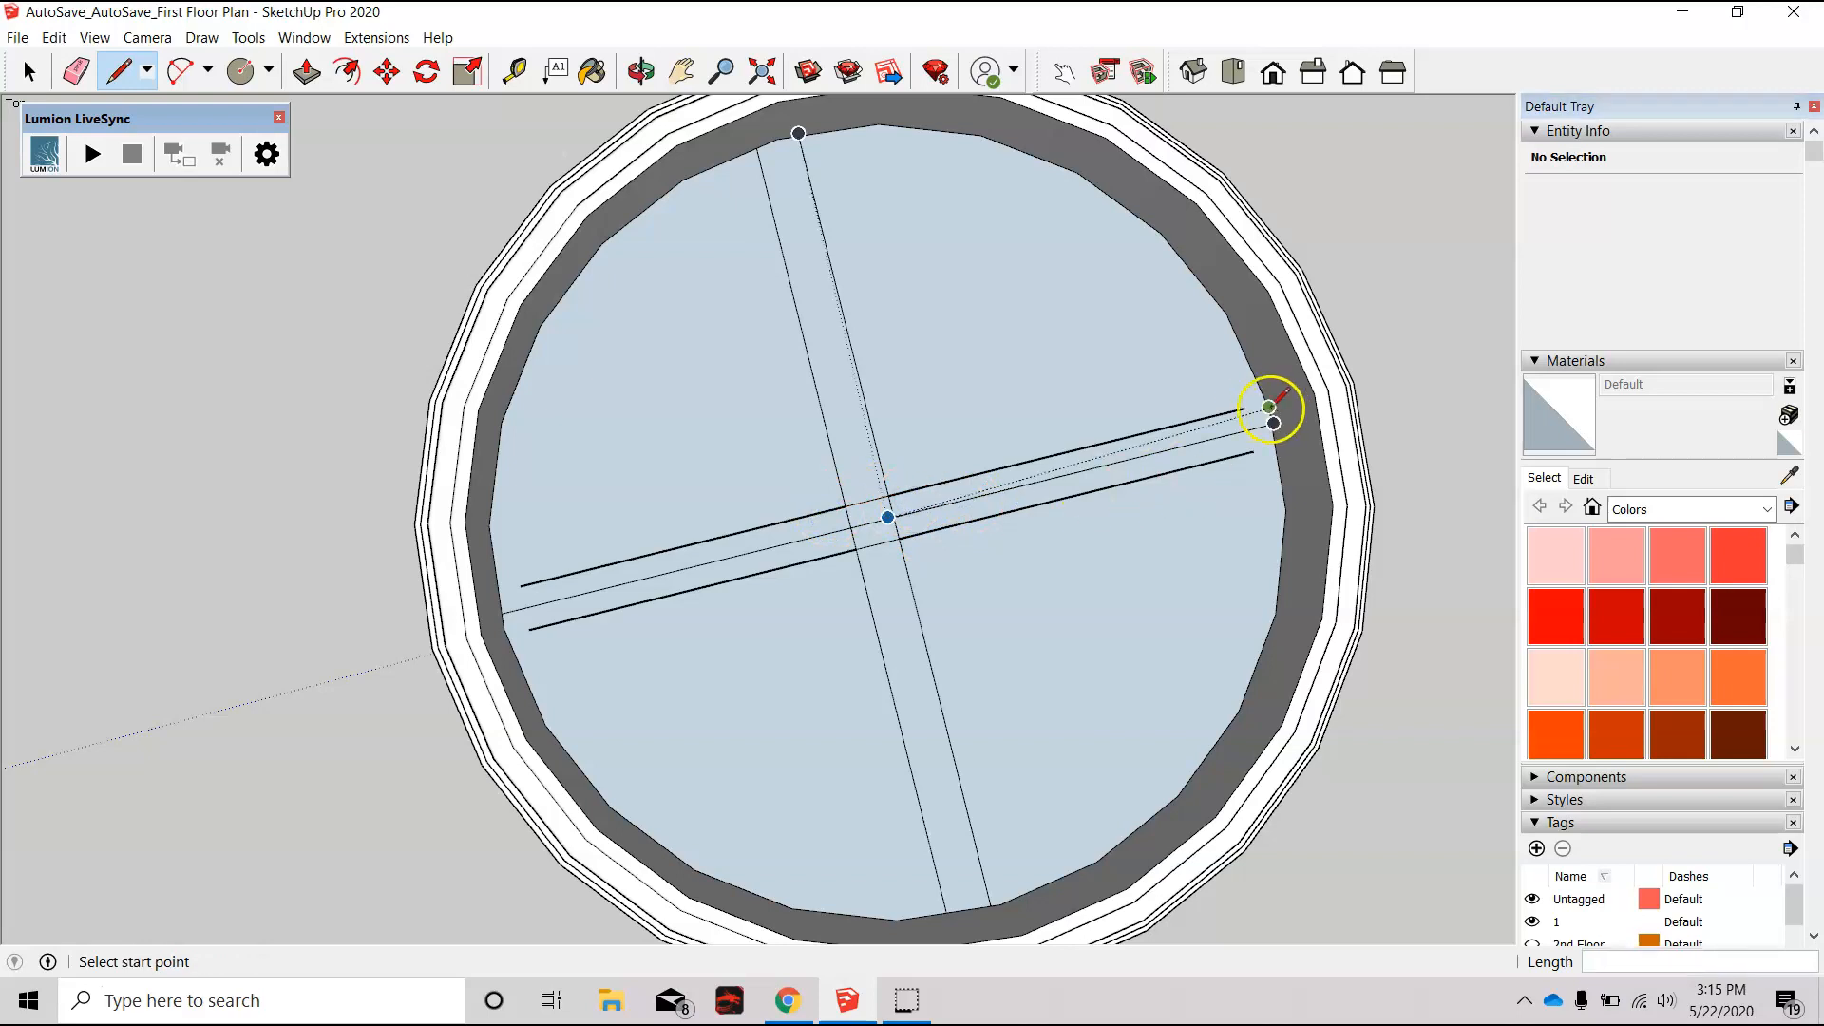
Step: Extend the right ends of both crossing-bar edge lines to the circle's edge
{"action": "left_click", "coordinate": [1243, 409]}
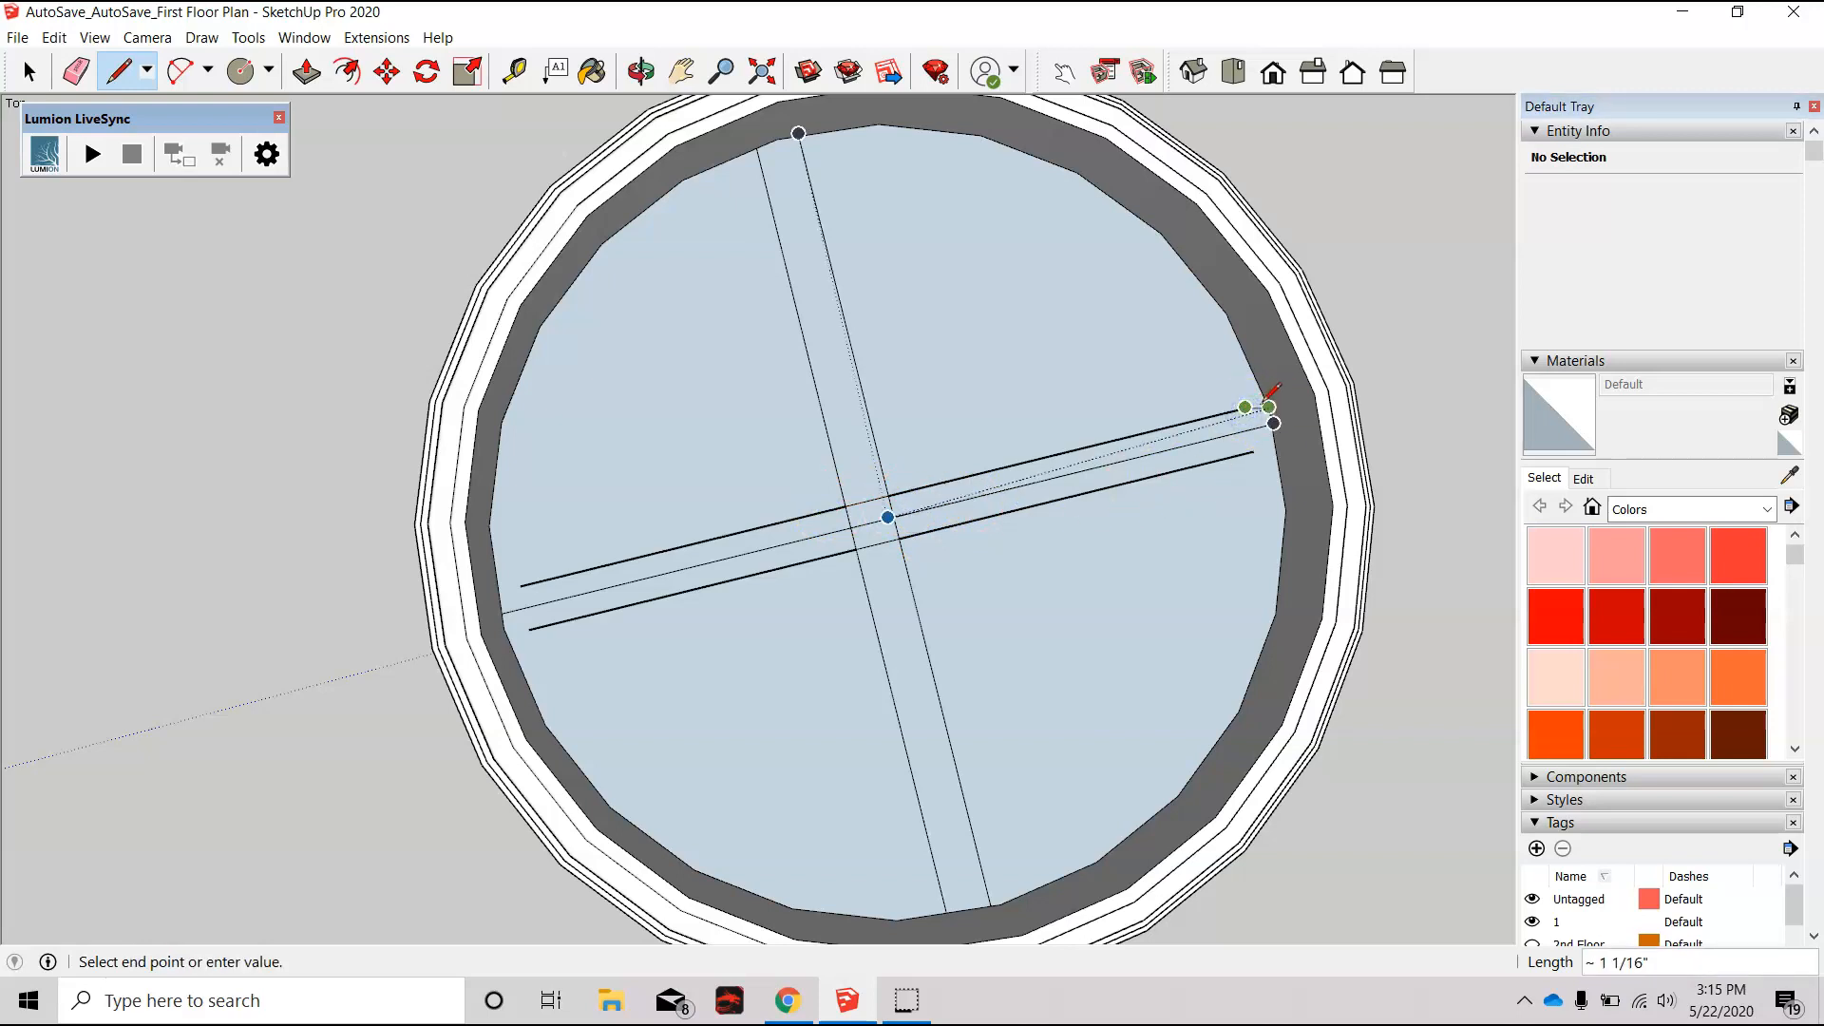
{"action": "scroll", "coordinate": [1269, 397], "scroll_direction": "up", "scroll_amount": 5}
{"action": "left_click", "coordinate": [1275, 403]}
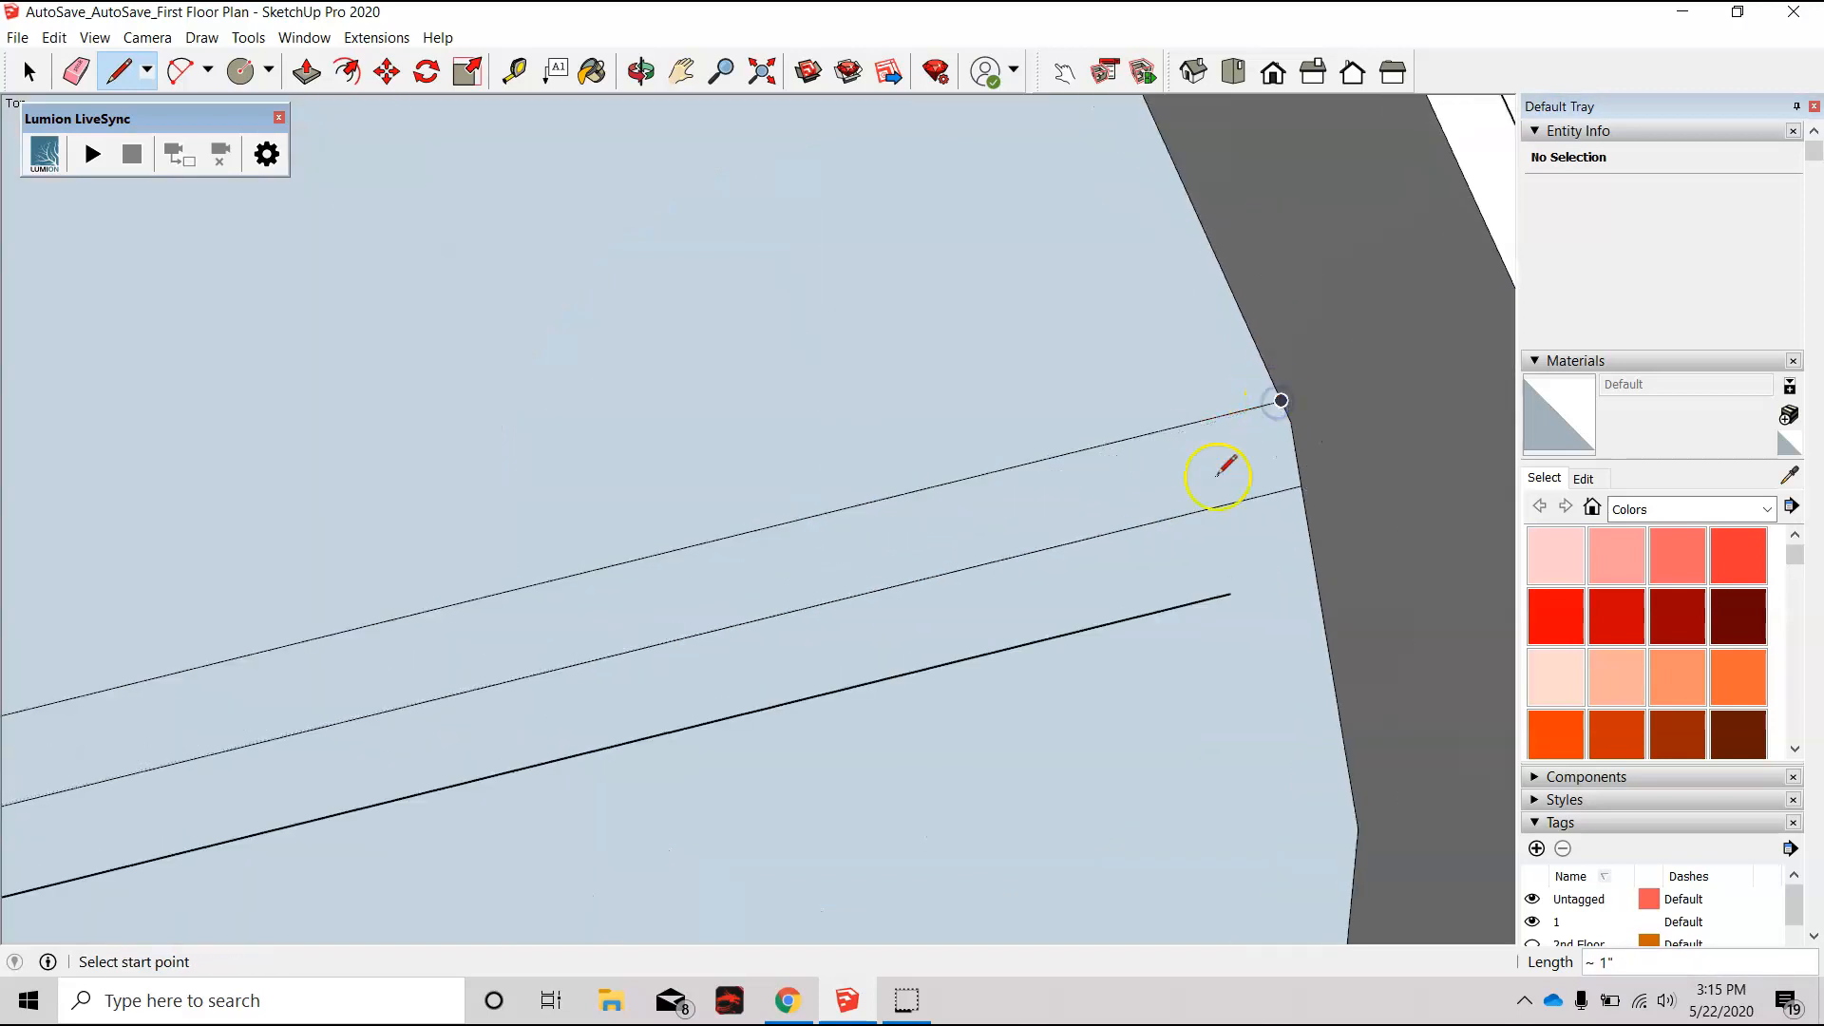
{"action": "left_click", "coordinate": [1225, 594]}
{"action": "left_click", "coordinate": [1315, 569]}
Step: Extend the left ends of both crossing-bar edge lines to the circle's edge
{"action": "scroll", "coordinate": [1315, 569], "scroll_direction": "down", "scroll_amount": 6}
{"action": "scroll", "coordinate": [1143, 611], "scroll_direction": "up", "scroll_amount": 7}
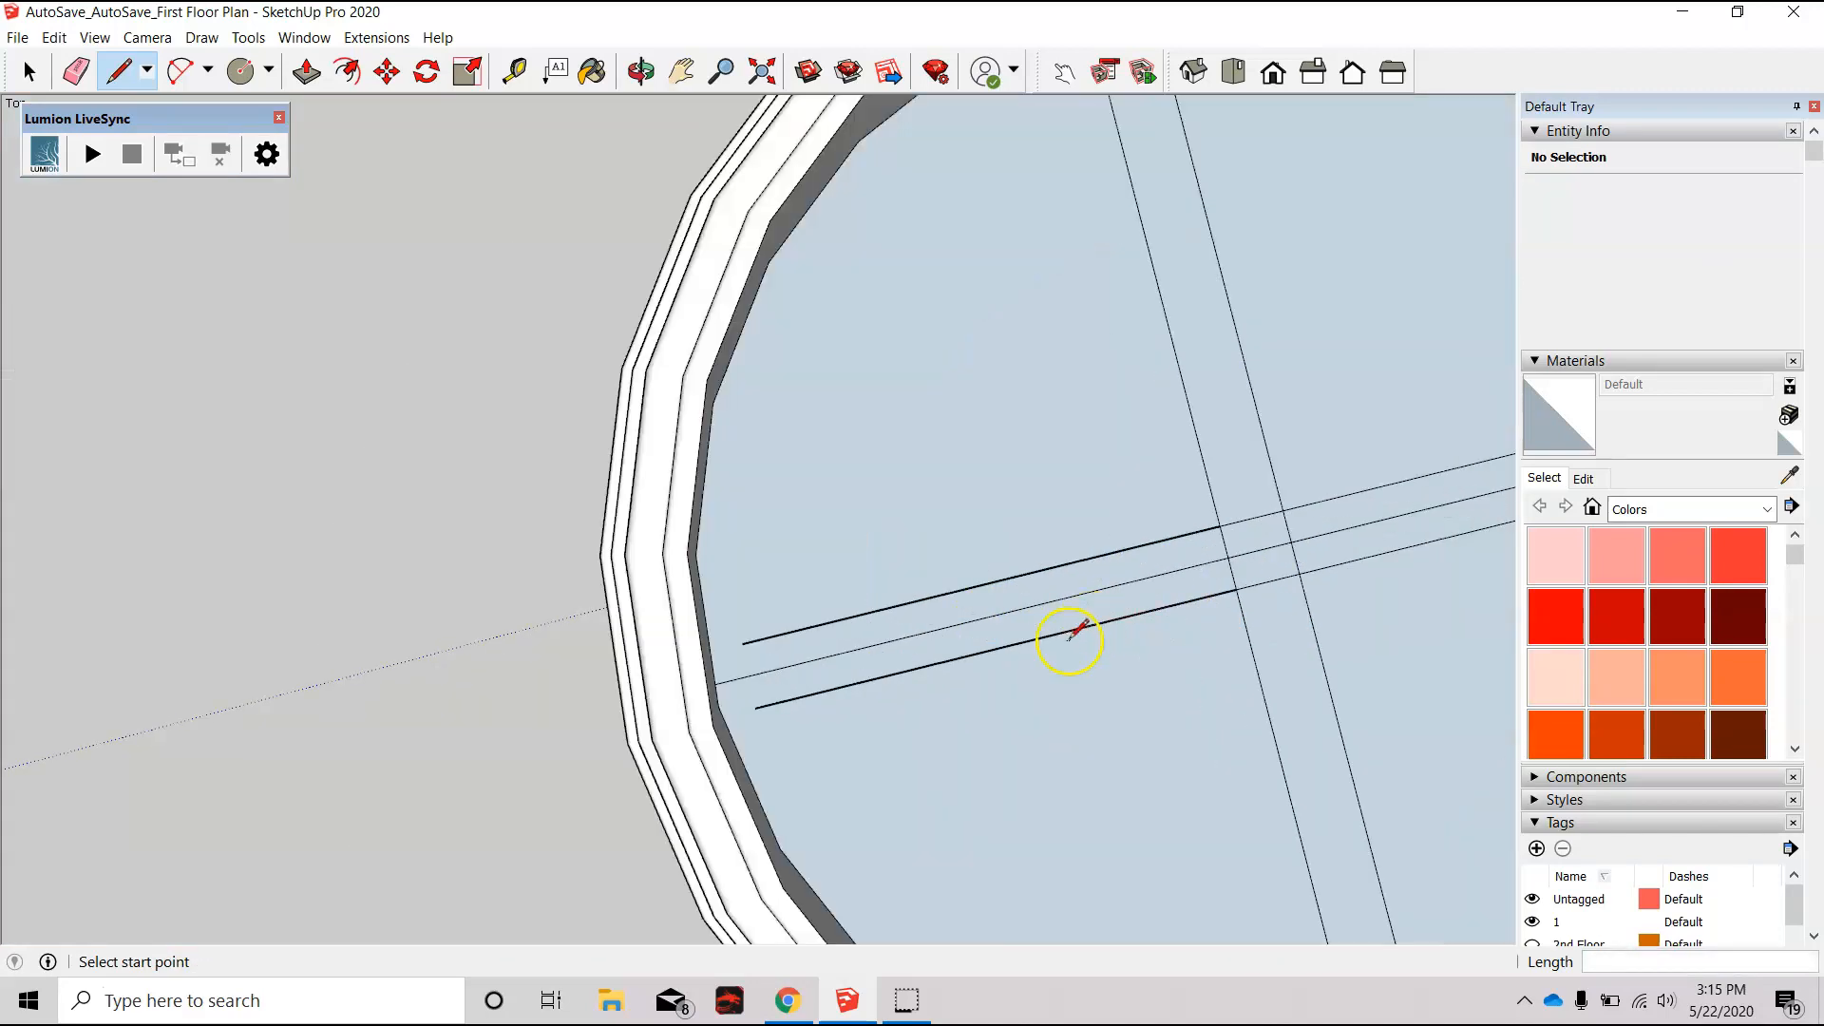
{"action": "left_click", "coordinate": [581, 729]}
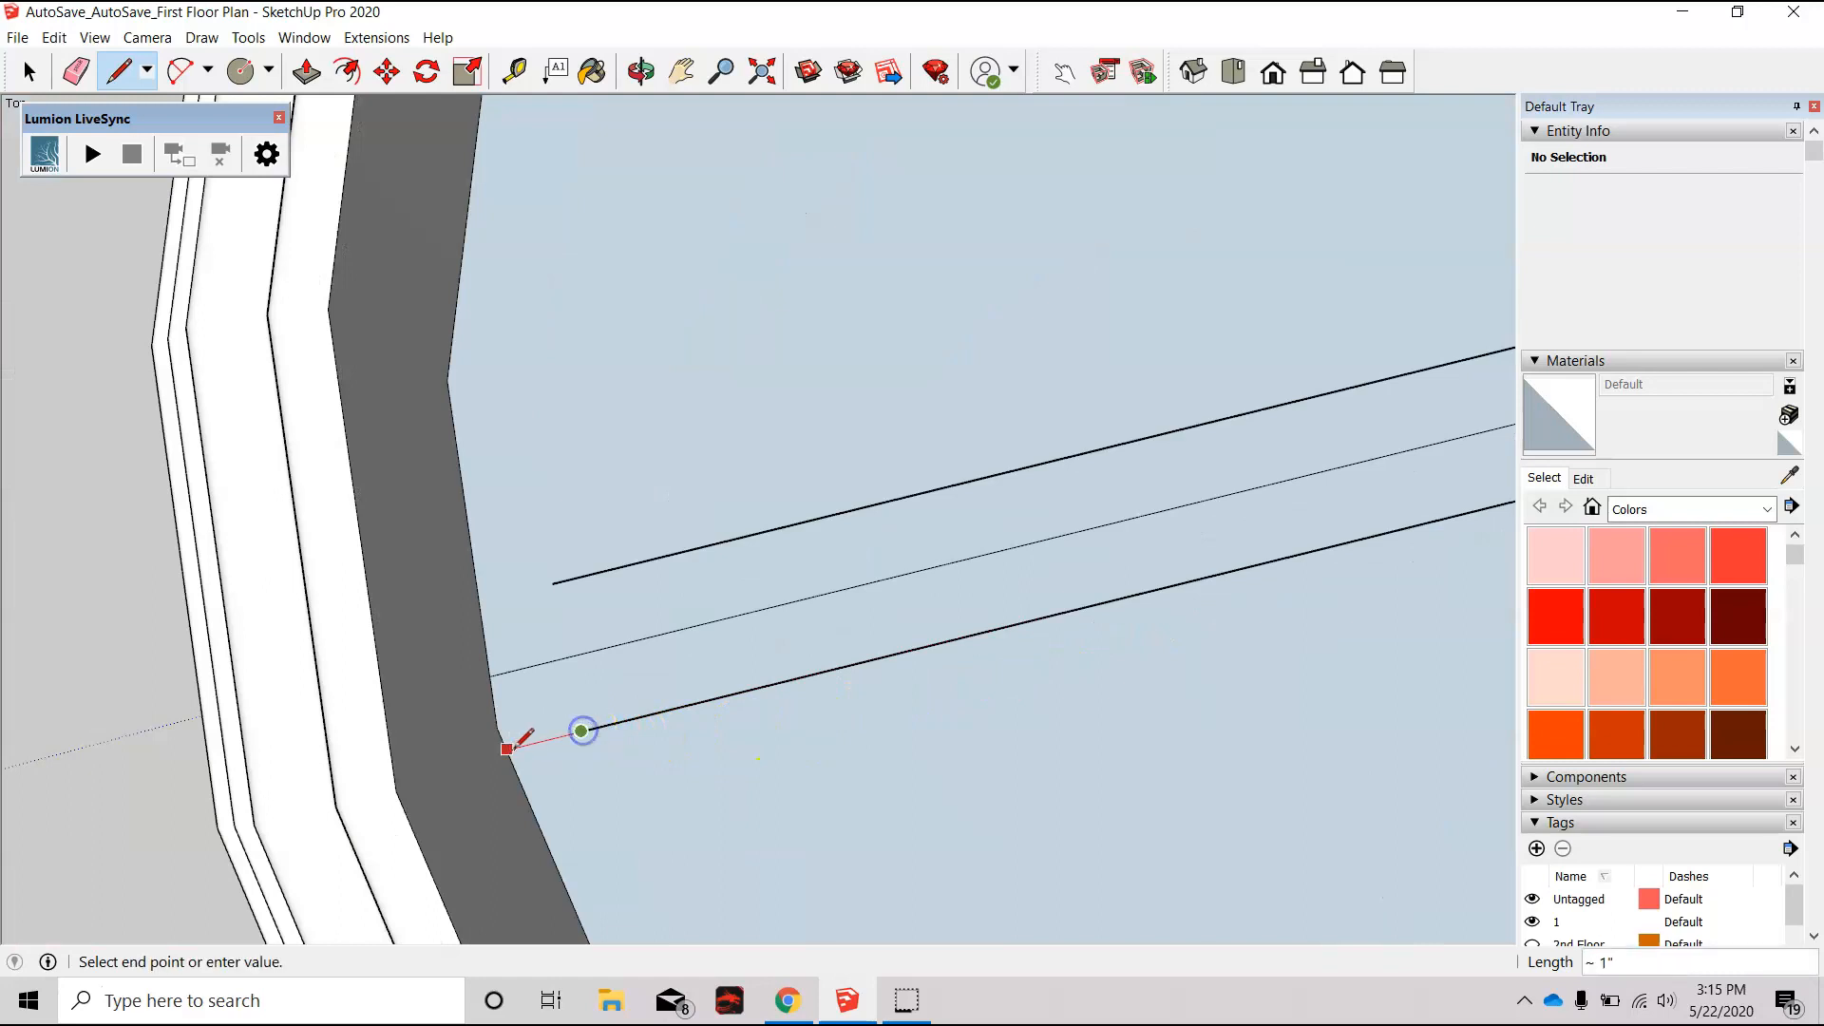
{"action": "left_click", "coordinate": [507, 748]}
{"action": "left_click", "coordinate": [553, 583]}
{"action": "left_click", "coordinate": [481, 602]}
Step: Erase the crossing bar's centre line and the lines inside the intersection to merge the bars into one cross-shaped face
{"action": "scroll", "coordinate": [349, 637], "scroll_direction": "down", "scroll_amount": 5}
{"action": "scroll", "coordinate": [546, 618], "scroll_direction": "up", "scroll_amount": 5}
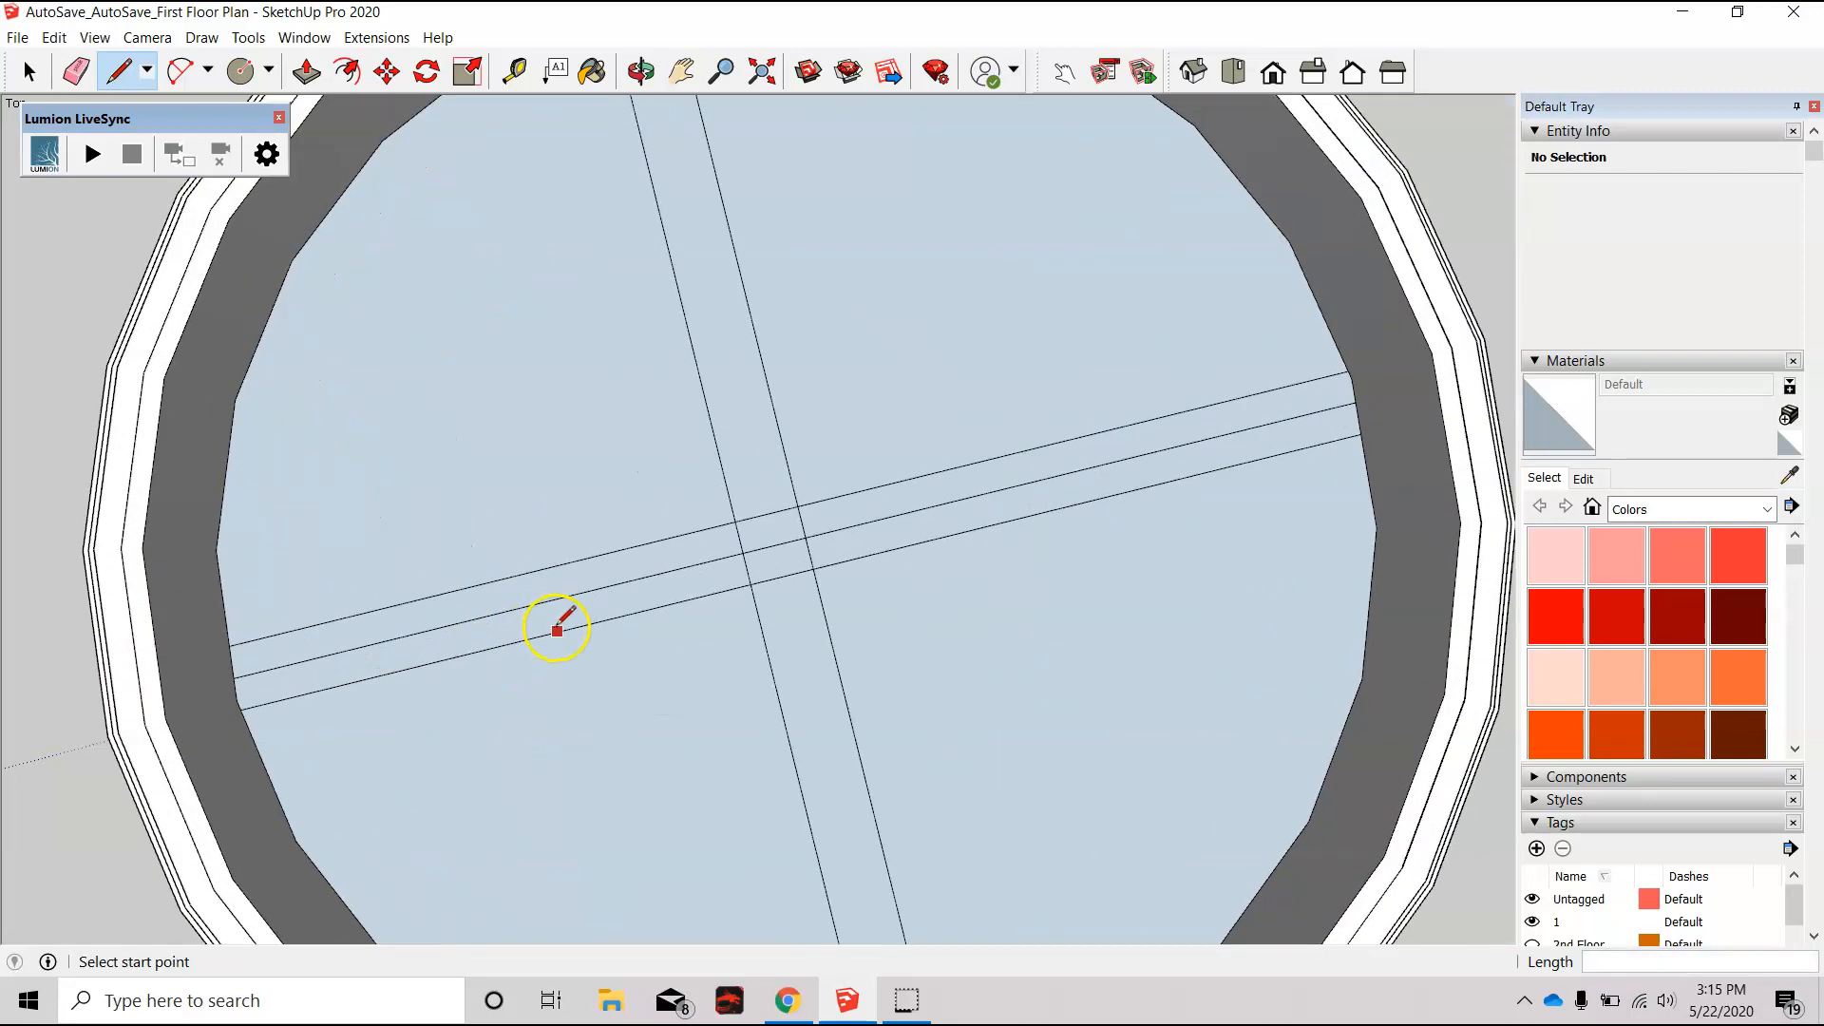
{"action": "key", "text": "e"}
{"action": "mouse_move", "coordinate": [766, 504]}
{"action": "left_mouse_down"}
{"action": "mouse_move", "coordinate": [766, 535]}
{"action": "mouse_move", "coordinate": [731, 562]}
{"action": "mouse_move", "coordinate": [774, 583]}
{"action": "mouse_move", "coordinate": [836, 529]}
{"action": "mouse_move", "coordinate": [794, 525]}
{"action": "left_mouse_up"}
{"action": "scroll", "coordinate": [818, 582], "scroll_direction": "down", "scroll_amount": 5}
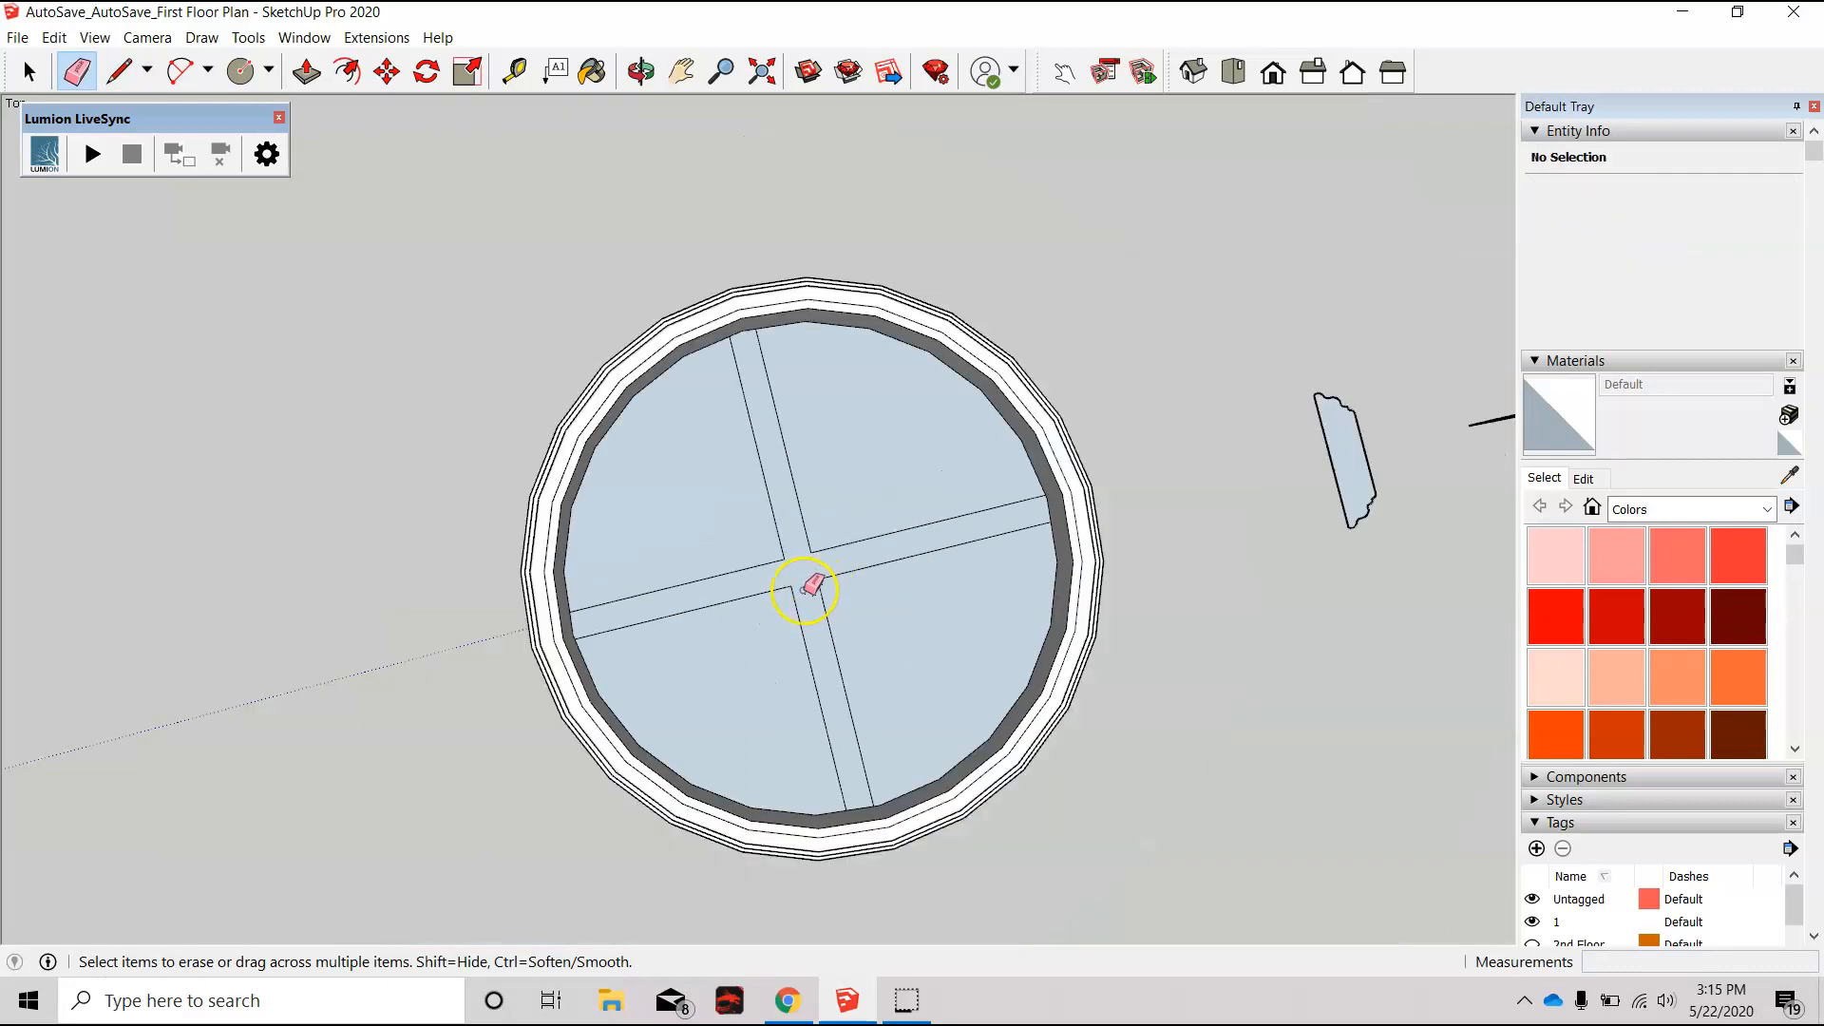
Step: Reverse the cross-shaped divider face so its front side faces outward
{"action": "scroll", "coordinate": [810, 582], "scroll_direction": "up", "scroll_amount": 3}
{"action": "mouse_move", "coordinate": [798, 629]}
{"action": "middle_mouse_down"}
{"action": "mouse_move", "coordinate": [835, 550]}
{"action": "mouse_move", "coordinate": [1001, 400]}
{"action": "middle_mouse_up"}
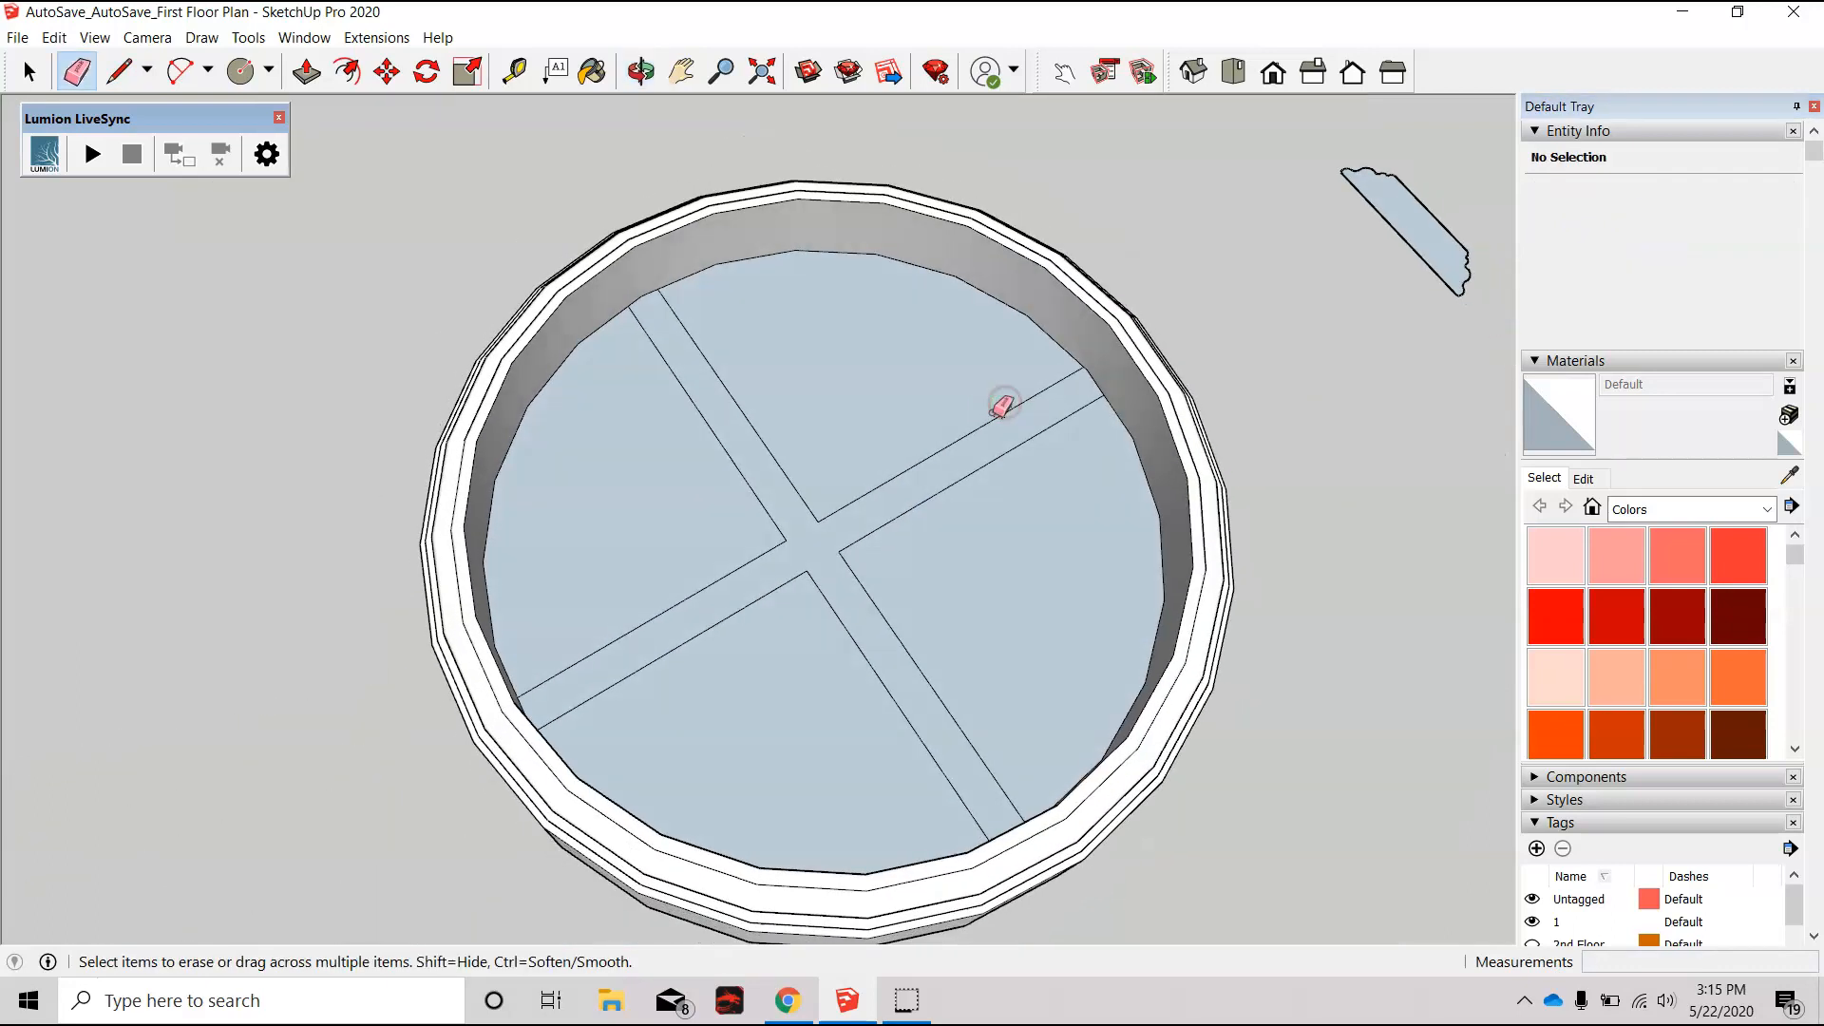
{"action": "key", "text": "space"}
{"action": "right_click", "coordinate": [823, 549]}
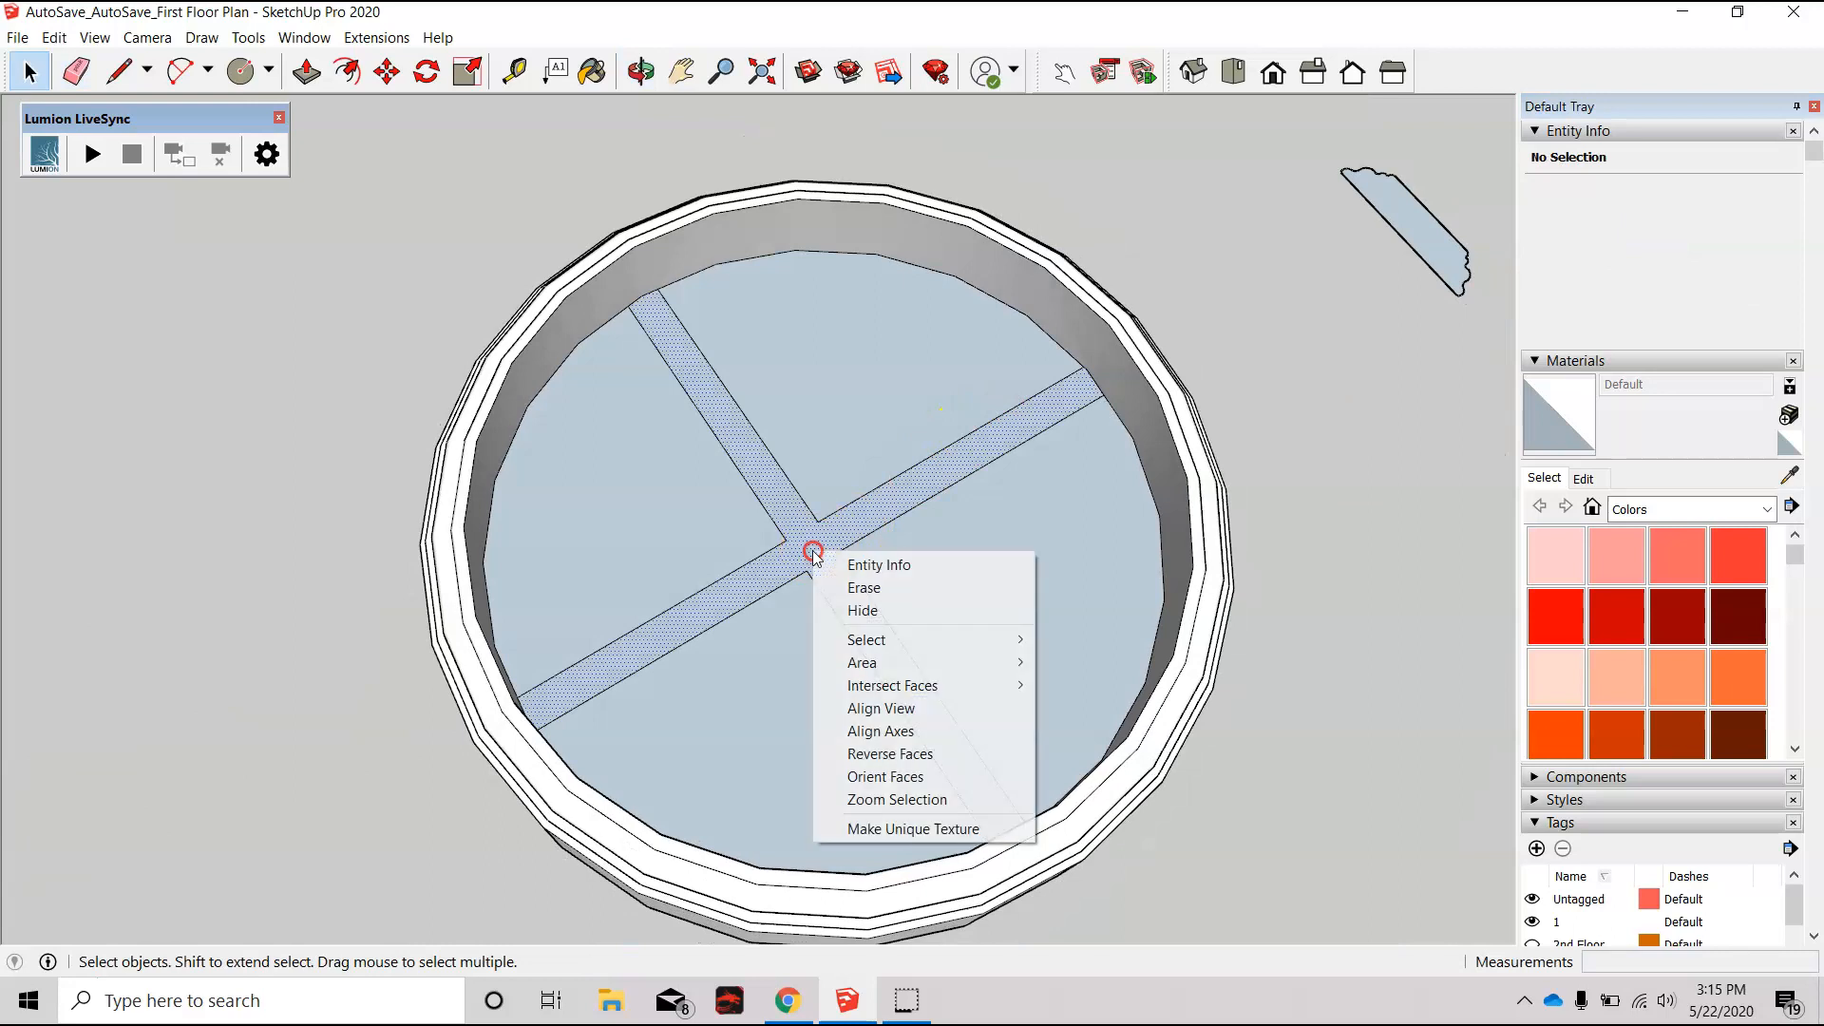
{"action": "left_click", "coordinate": [915, 753]}
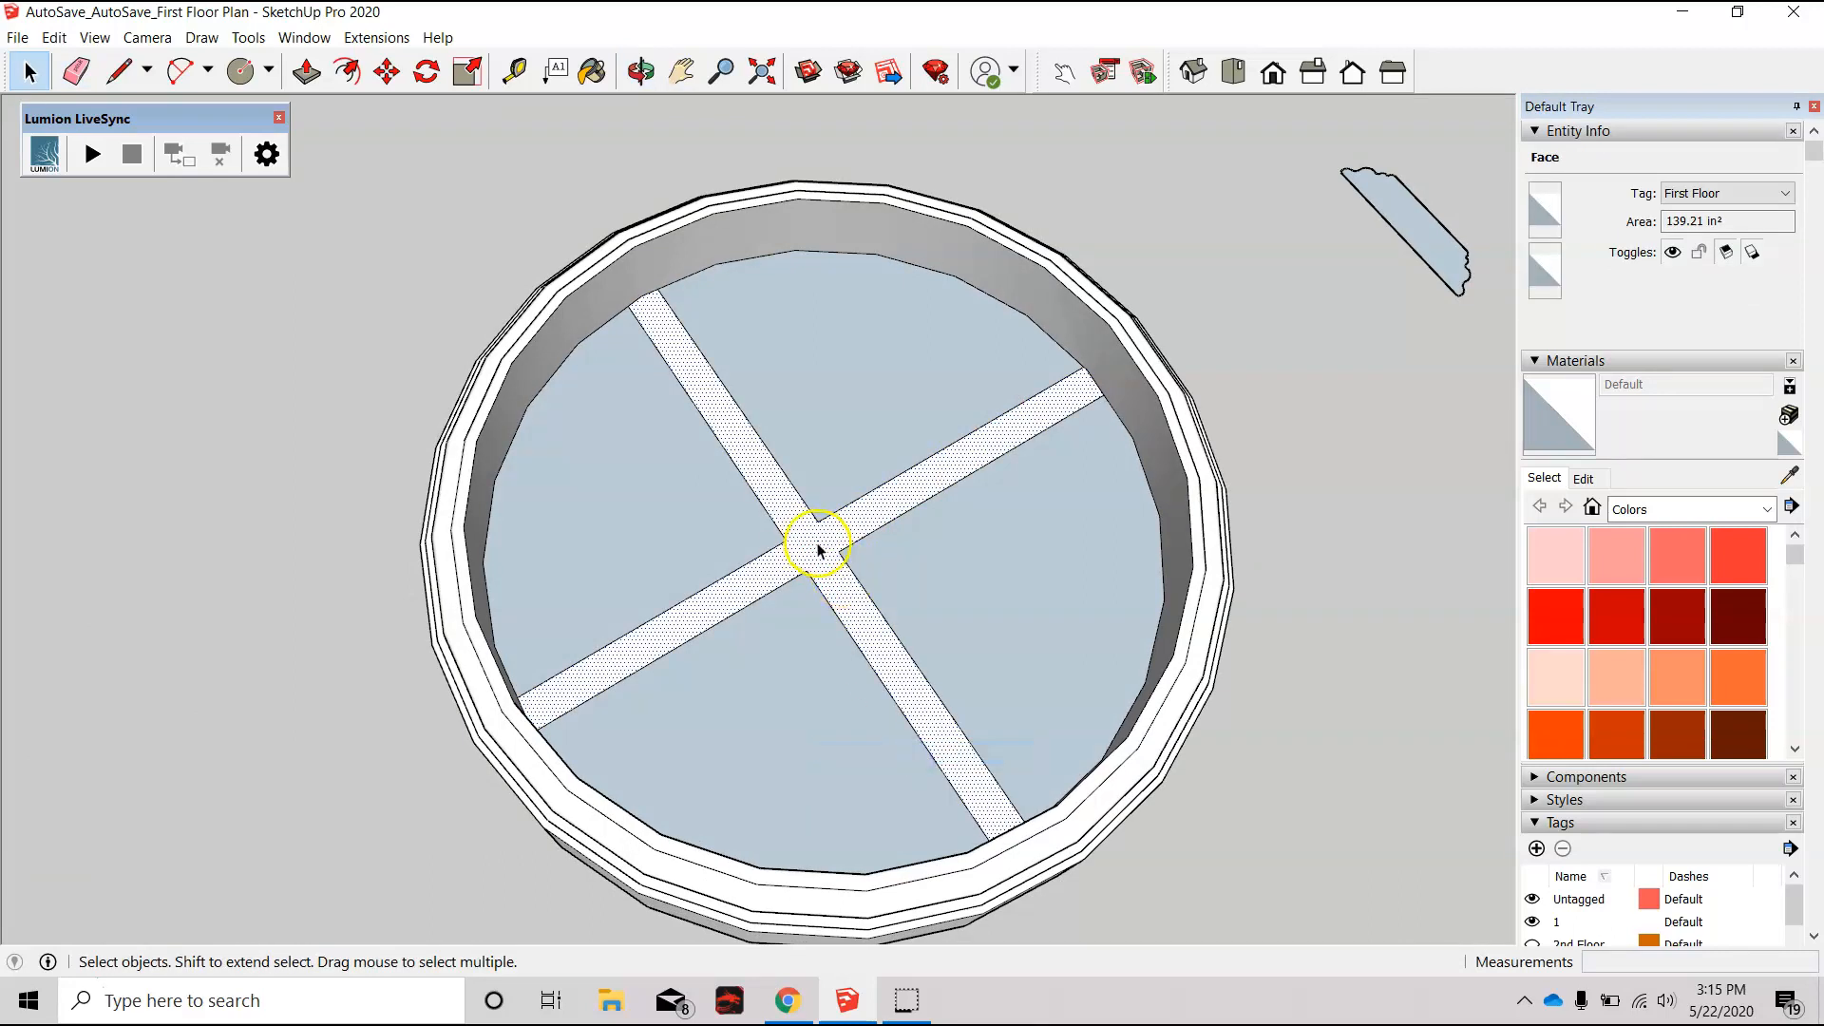
{"action": "key", "text": "Escape"}
{"action": "scroll", "coordinate": [817, 532], "scroll_direction": "up", "scroll_amount": 4}
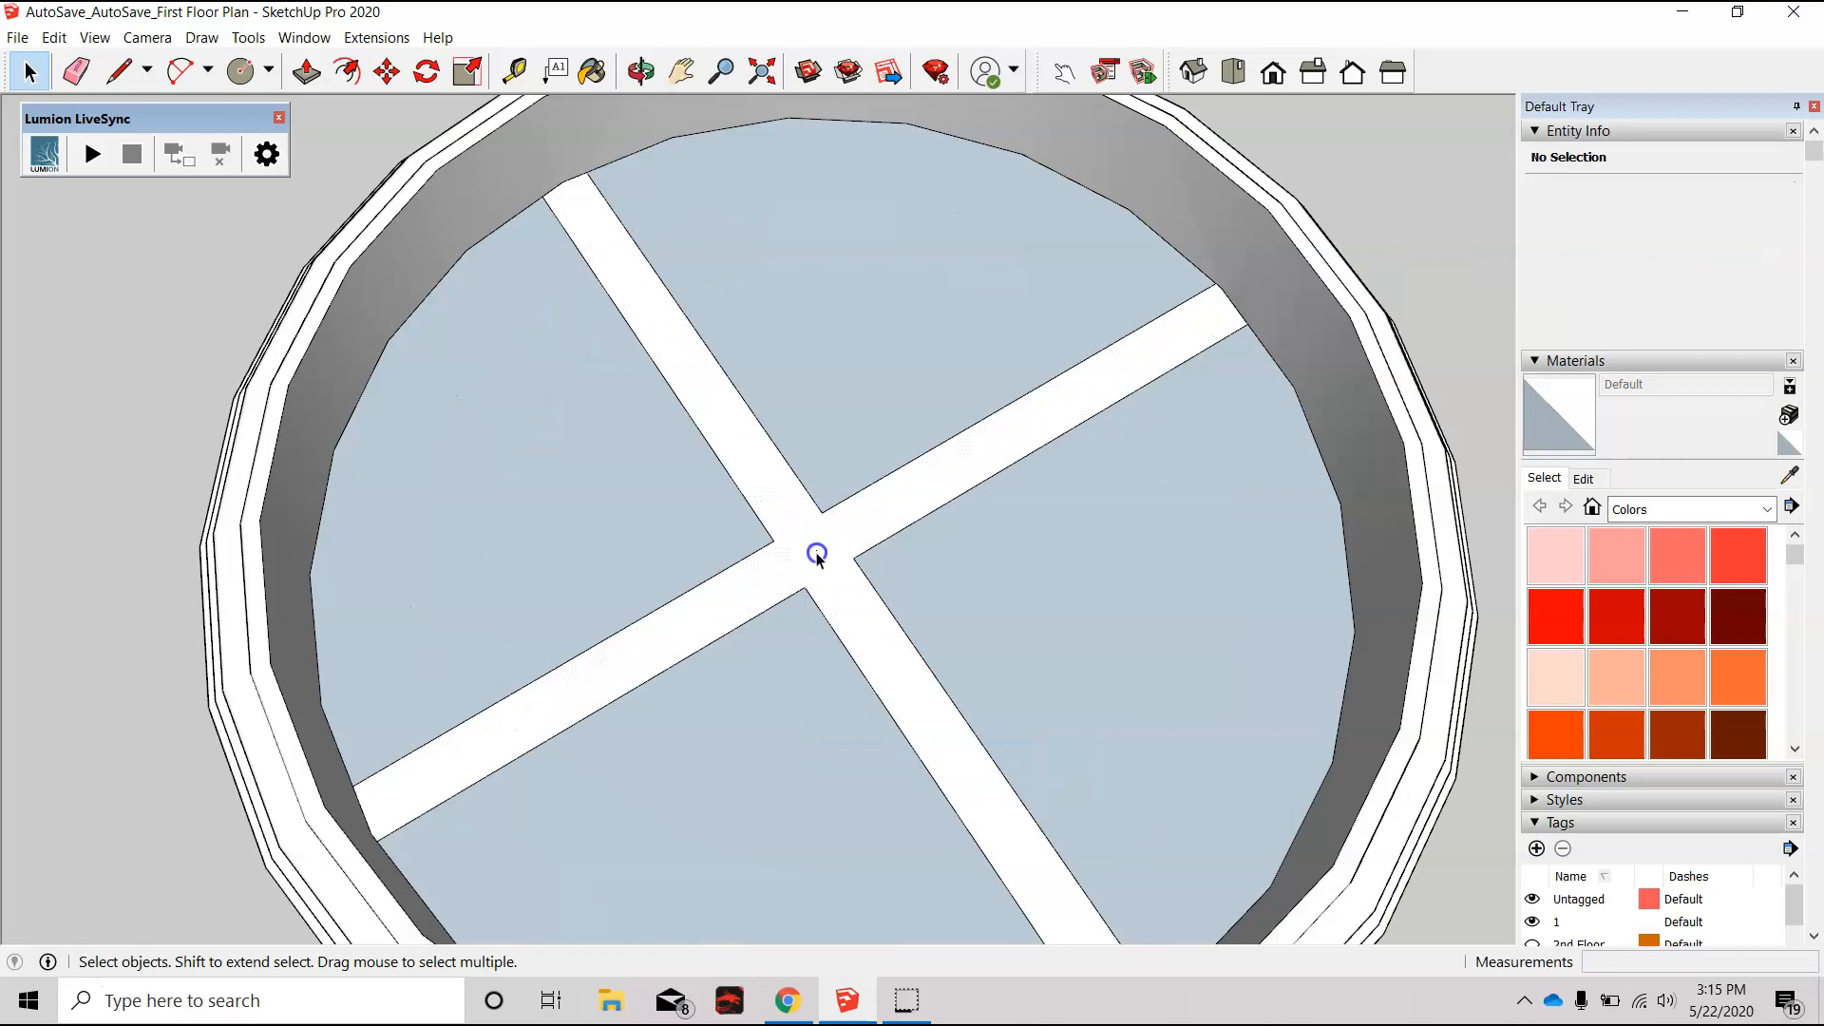
Step: Extrude the cross-shaped divider face outward 1" with Push/Pull
{"action": "key", "text": "p"}
{"action": "left_click", "coordinate": [814, 558]}
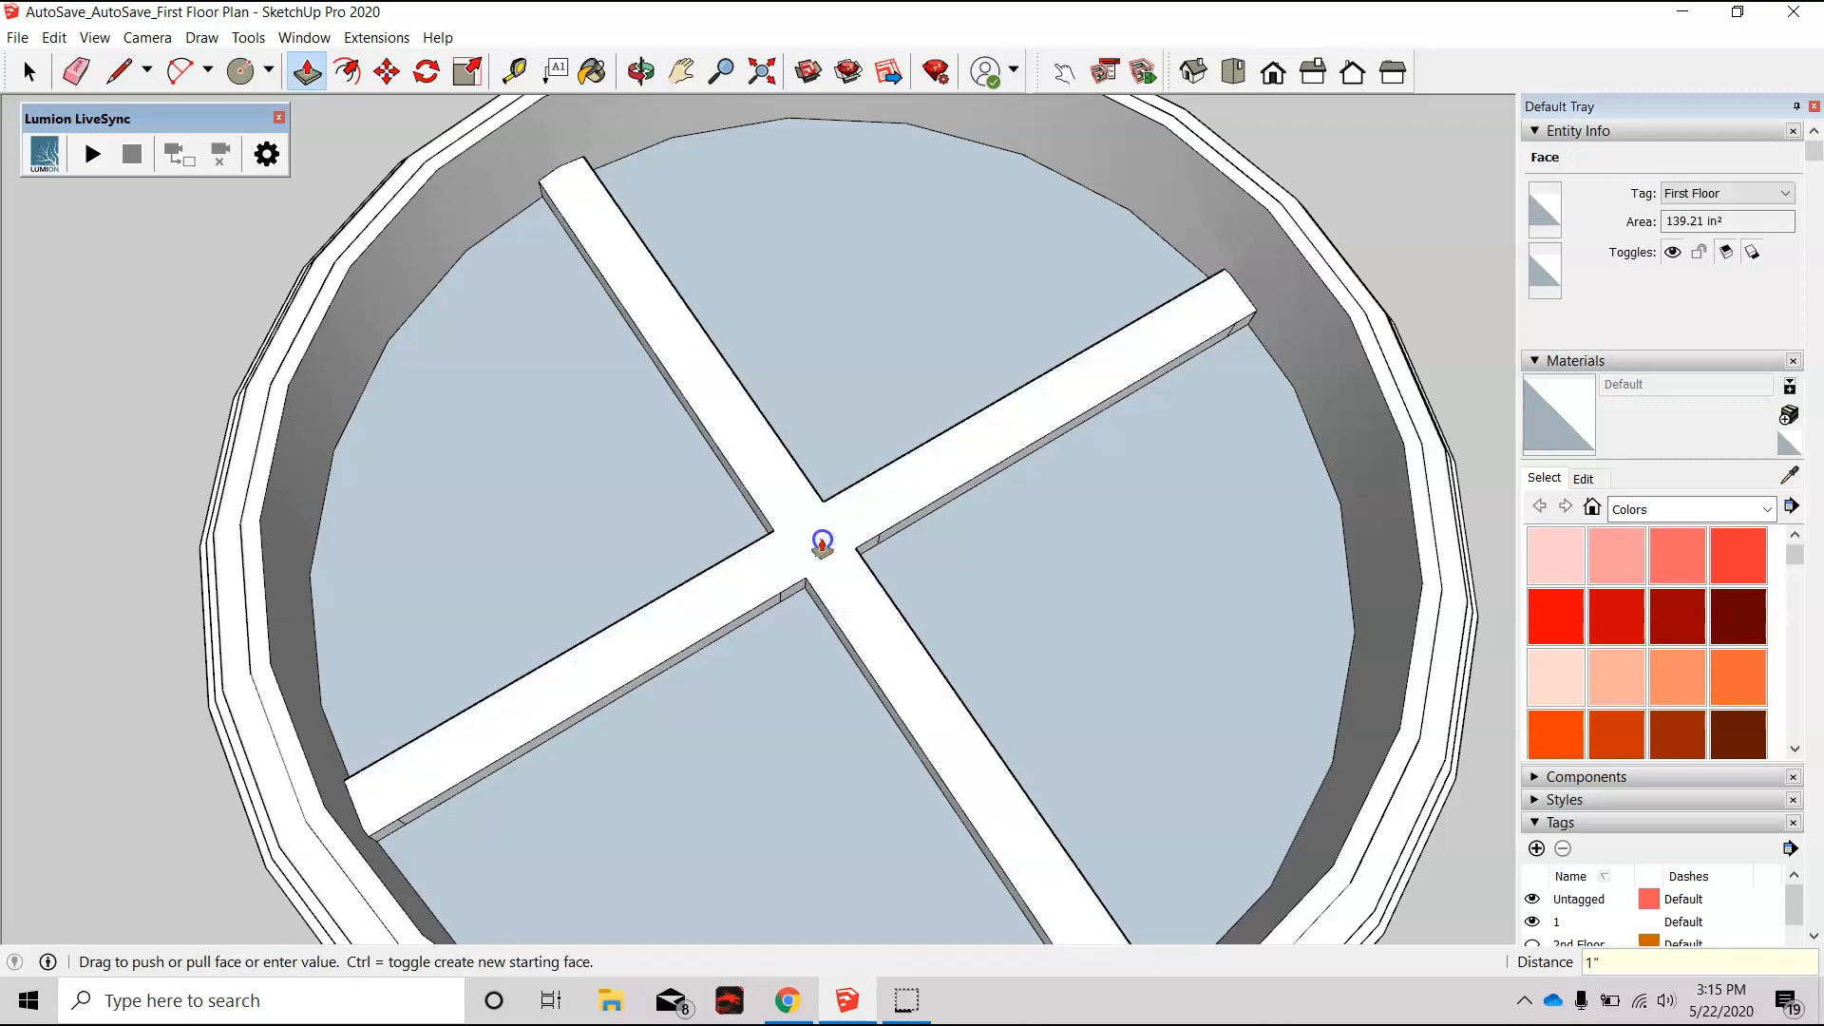
{"action": "key", "text": "Return"}
Step: On the back of the dividers, draw a diagonal across the open intersection and close one triangular half with edges along the bars
{"action": "scroll", "coordinate": [869, 551], "scroll_direction": "down", "scroll_amount": 4}
{"action": "middle_click_drag", "start_coordinate": [868, 551], "coordinate": [884, 346]}
{"action": "middle_click_drag", "start_coordinate": [781, 652], "coordinate": [863, 387]}
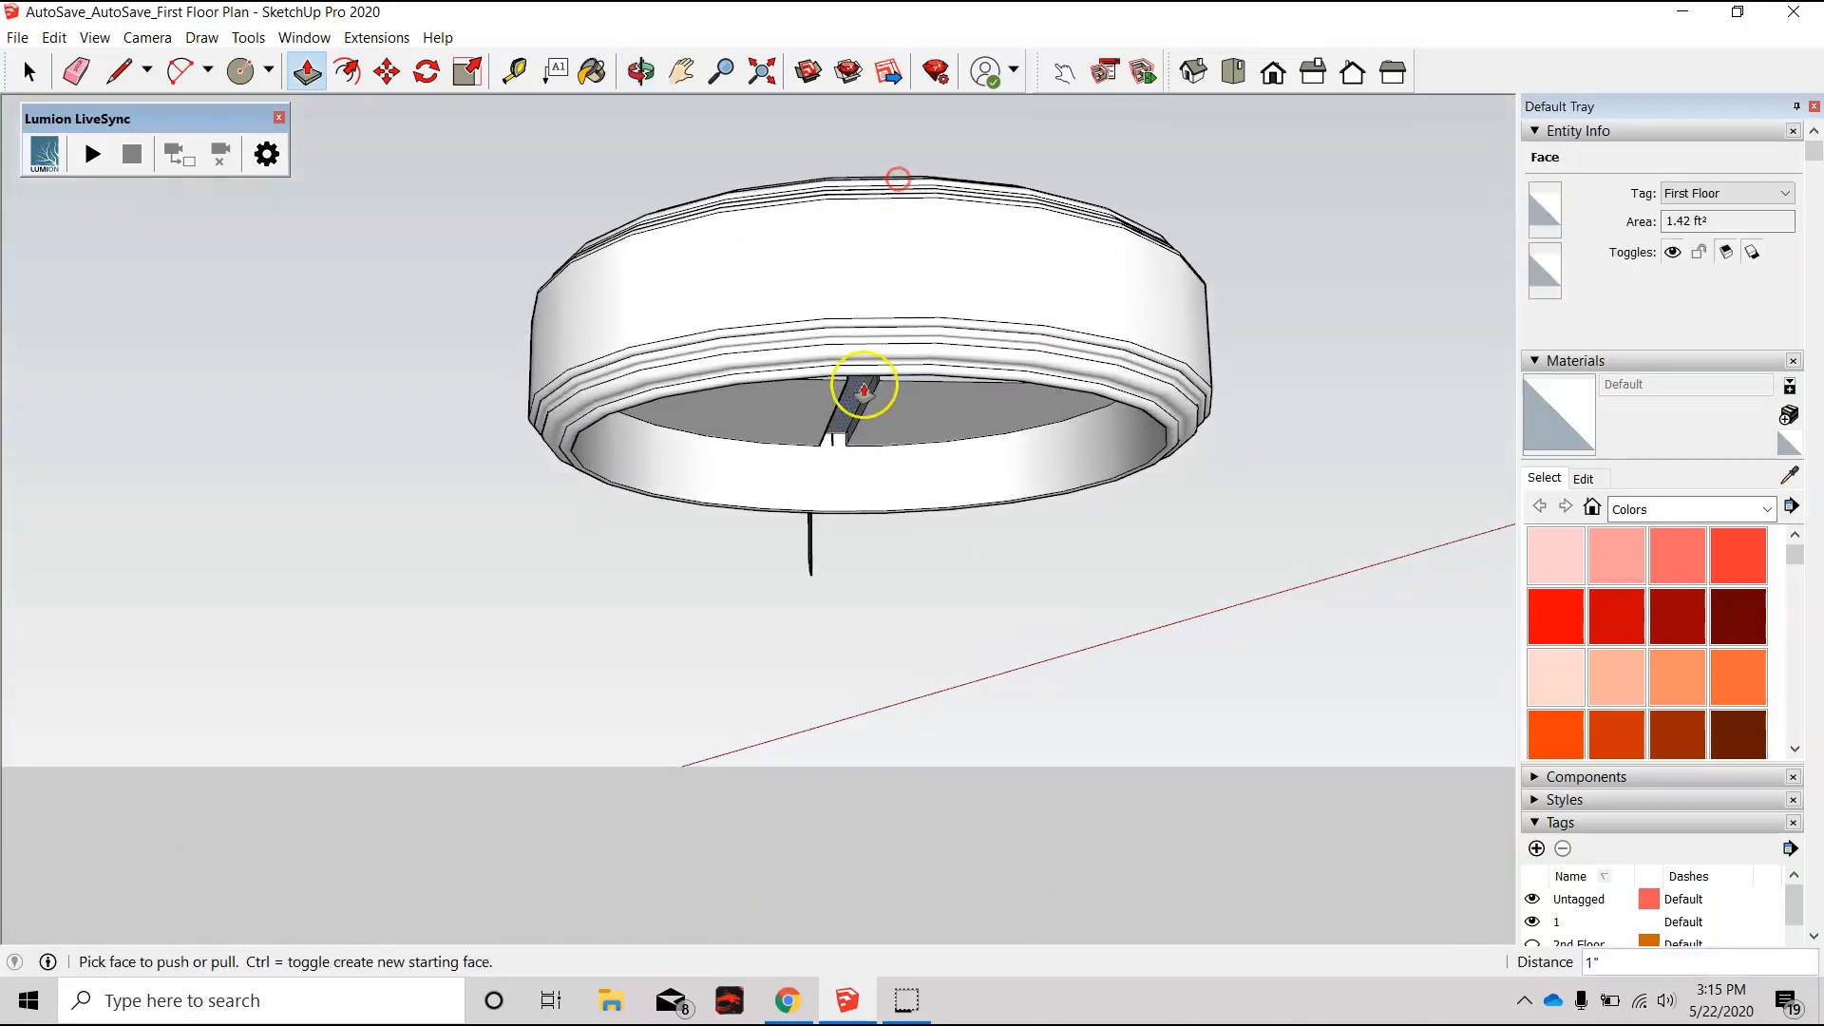
{"action": "middle_click_drag", "start_coordinate": [867, 323], "coordinate": [878, 11]}
{"action": "scroll", "coordinate": [867, 306], "scroll_direction": "up", "scroll_amount": 4}
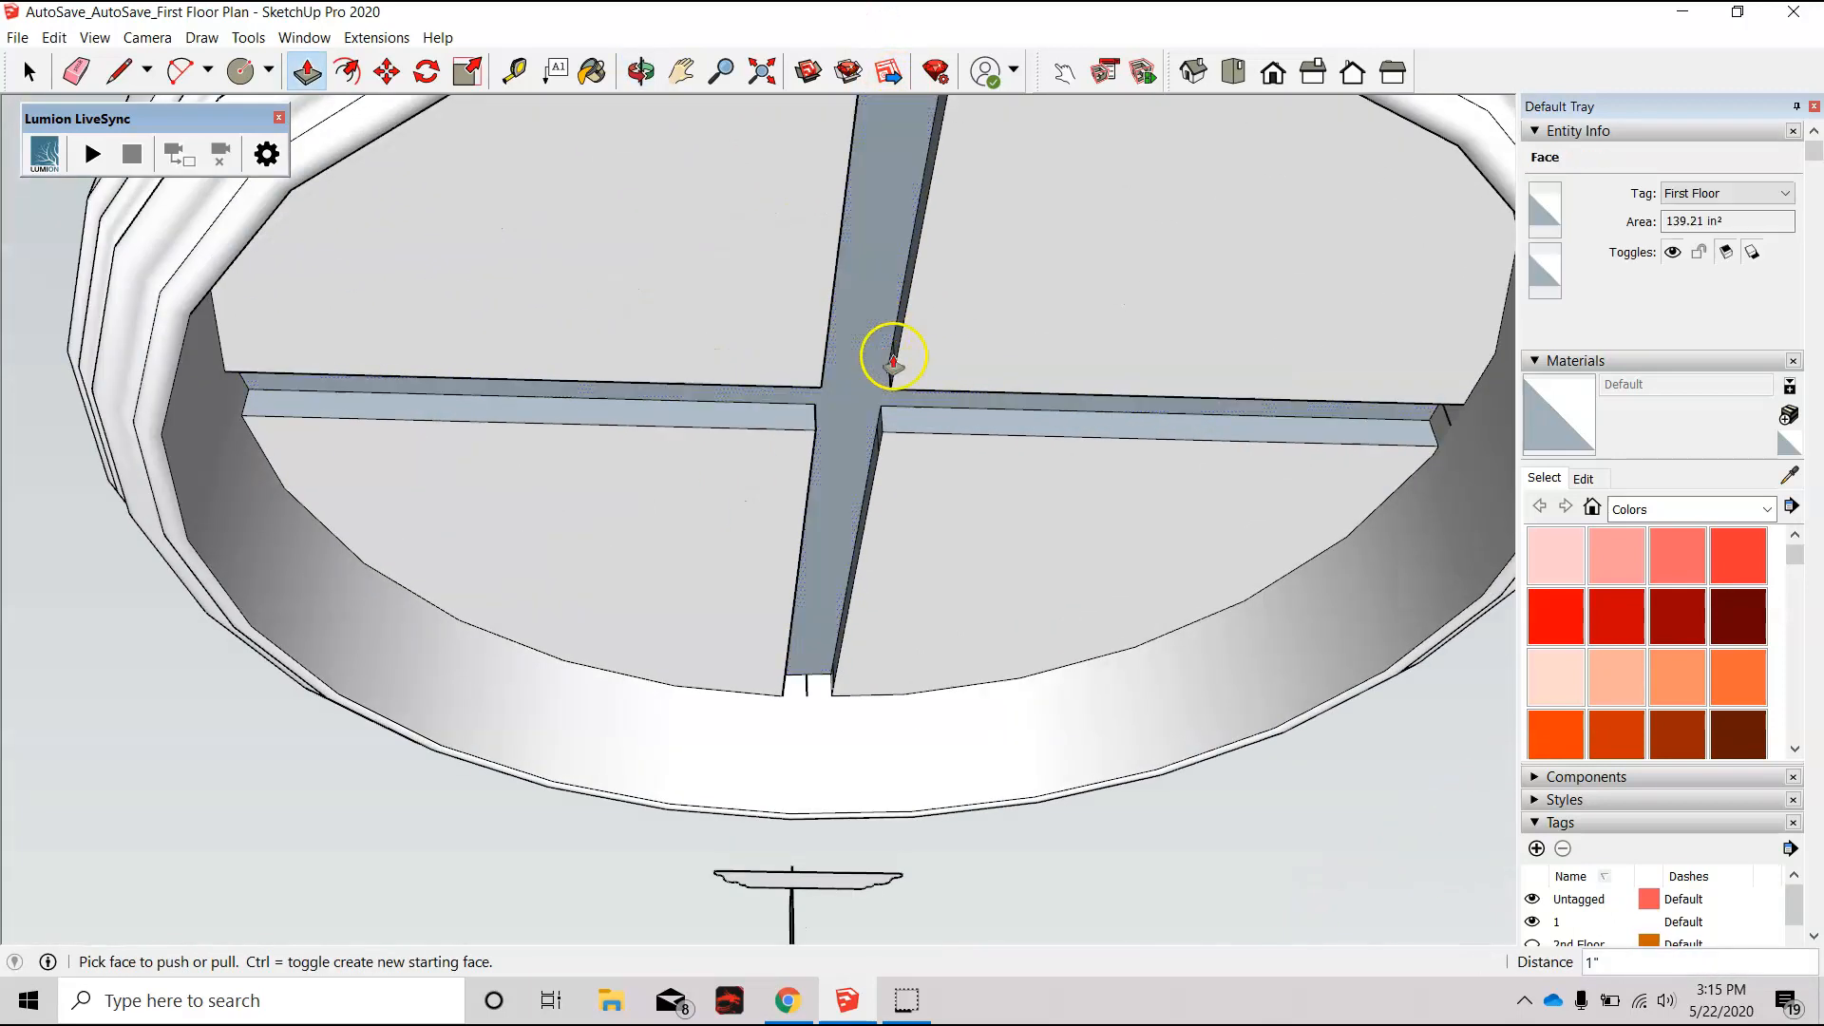
{"action": "middle_click_drag", "start_coordinate": [982, 523], "coordinate": [922, 419]}
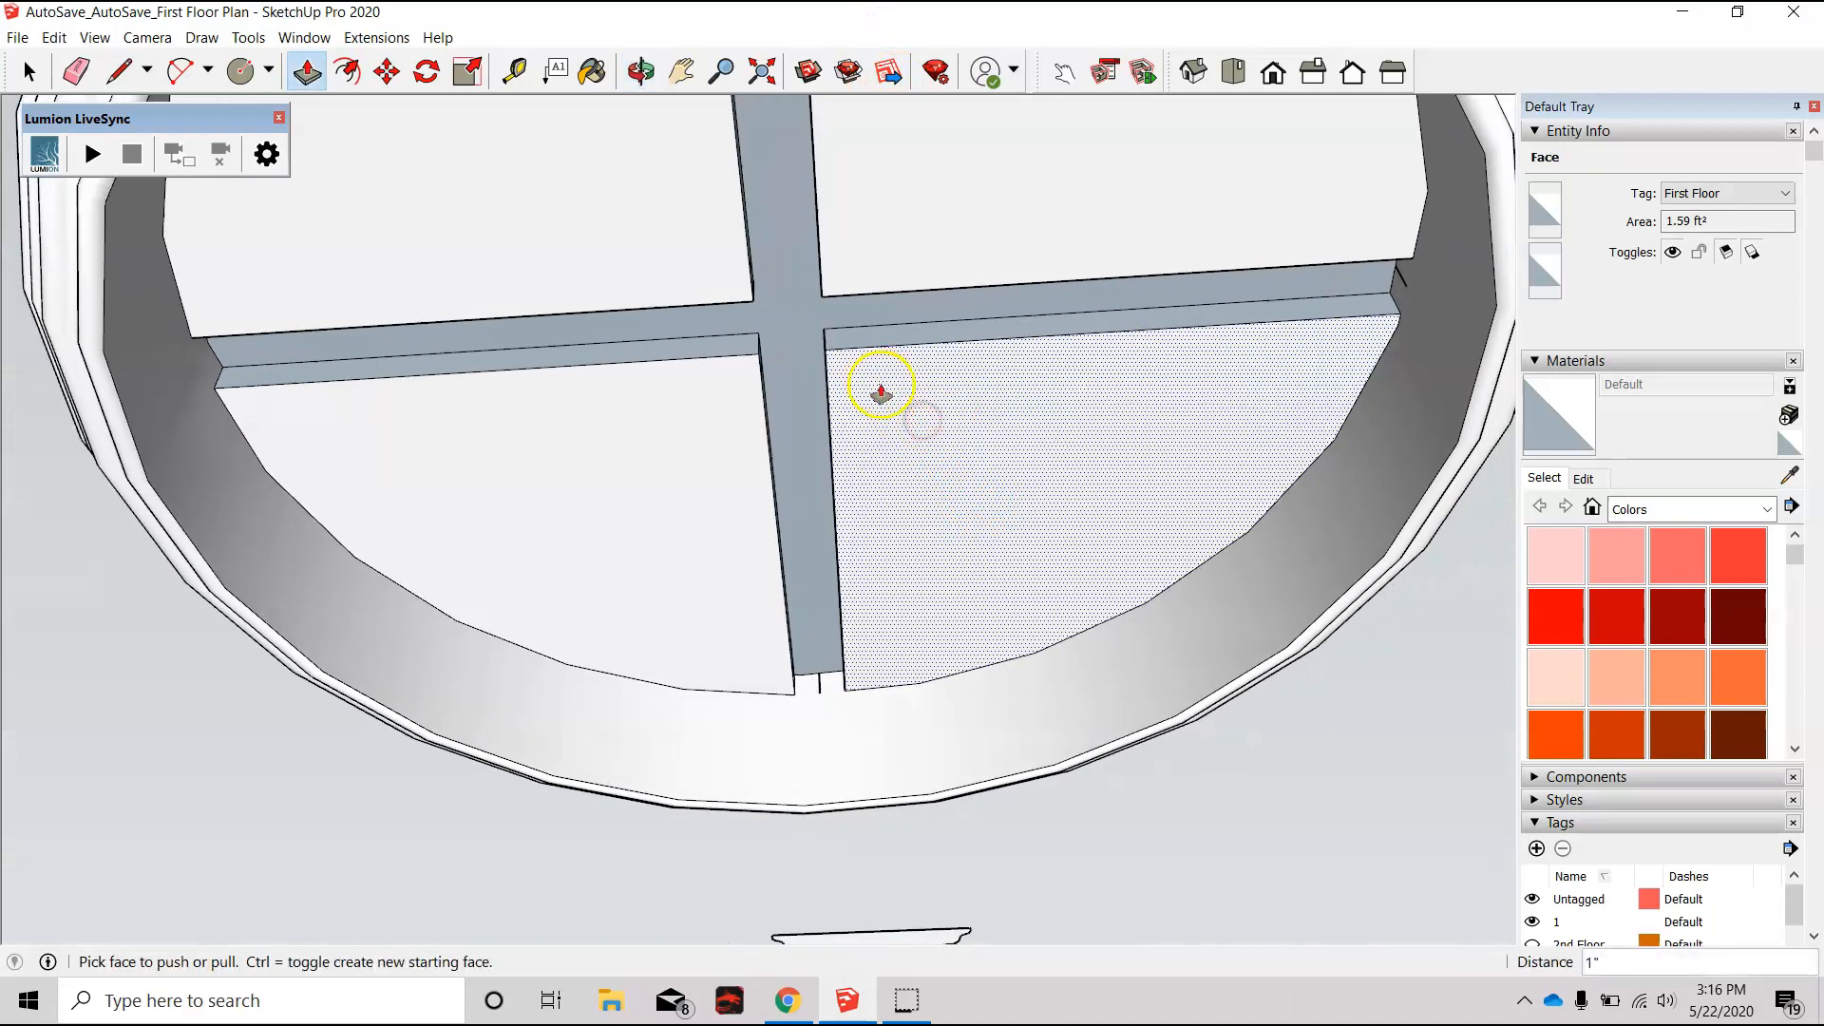
{"action": "key", "text": "l"}
{"action": "left_click", "coordinate": [822, 296]}
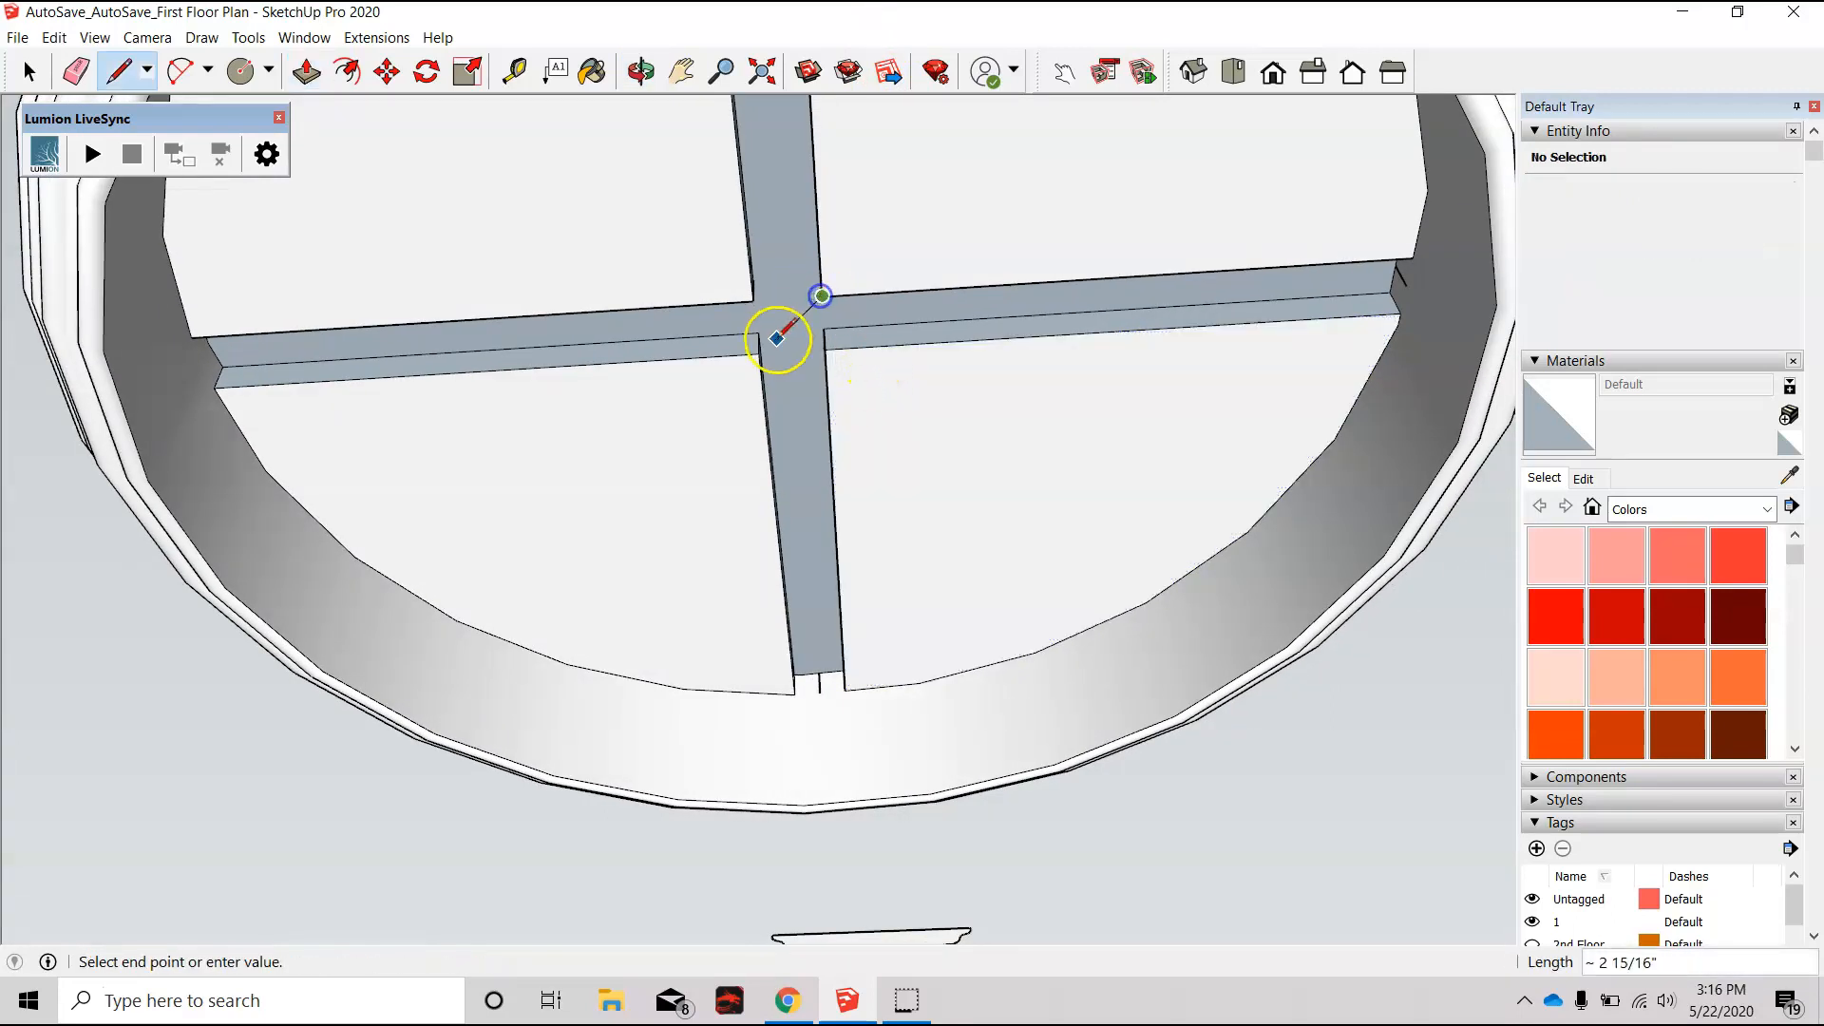
{"action": "left_click", "coordinate": [758, 352]}
{"action": "left_click", "coordinate": [752, 304]}
{"action": "left_click", "coordinate": [823, 296]}
Step: Draw the two remaining edges around the intersection's open back and erase the diagonal to leave one square face
{"action": "left_click", "coordinate": [827, 347]}
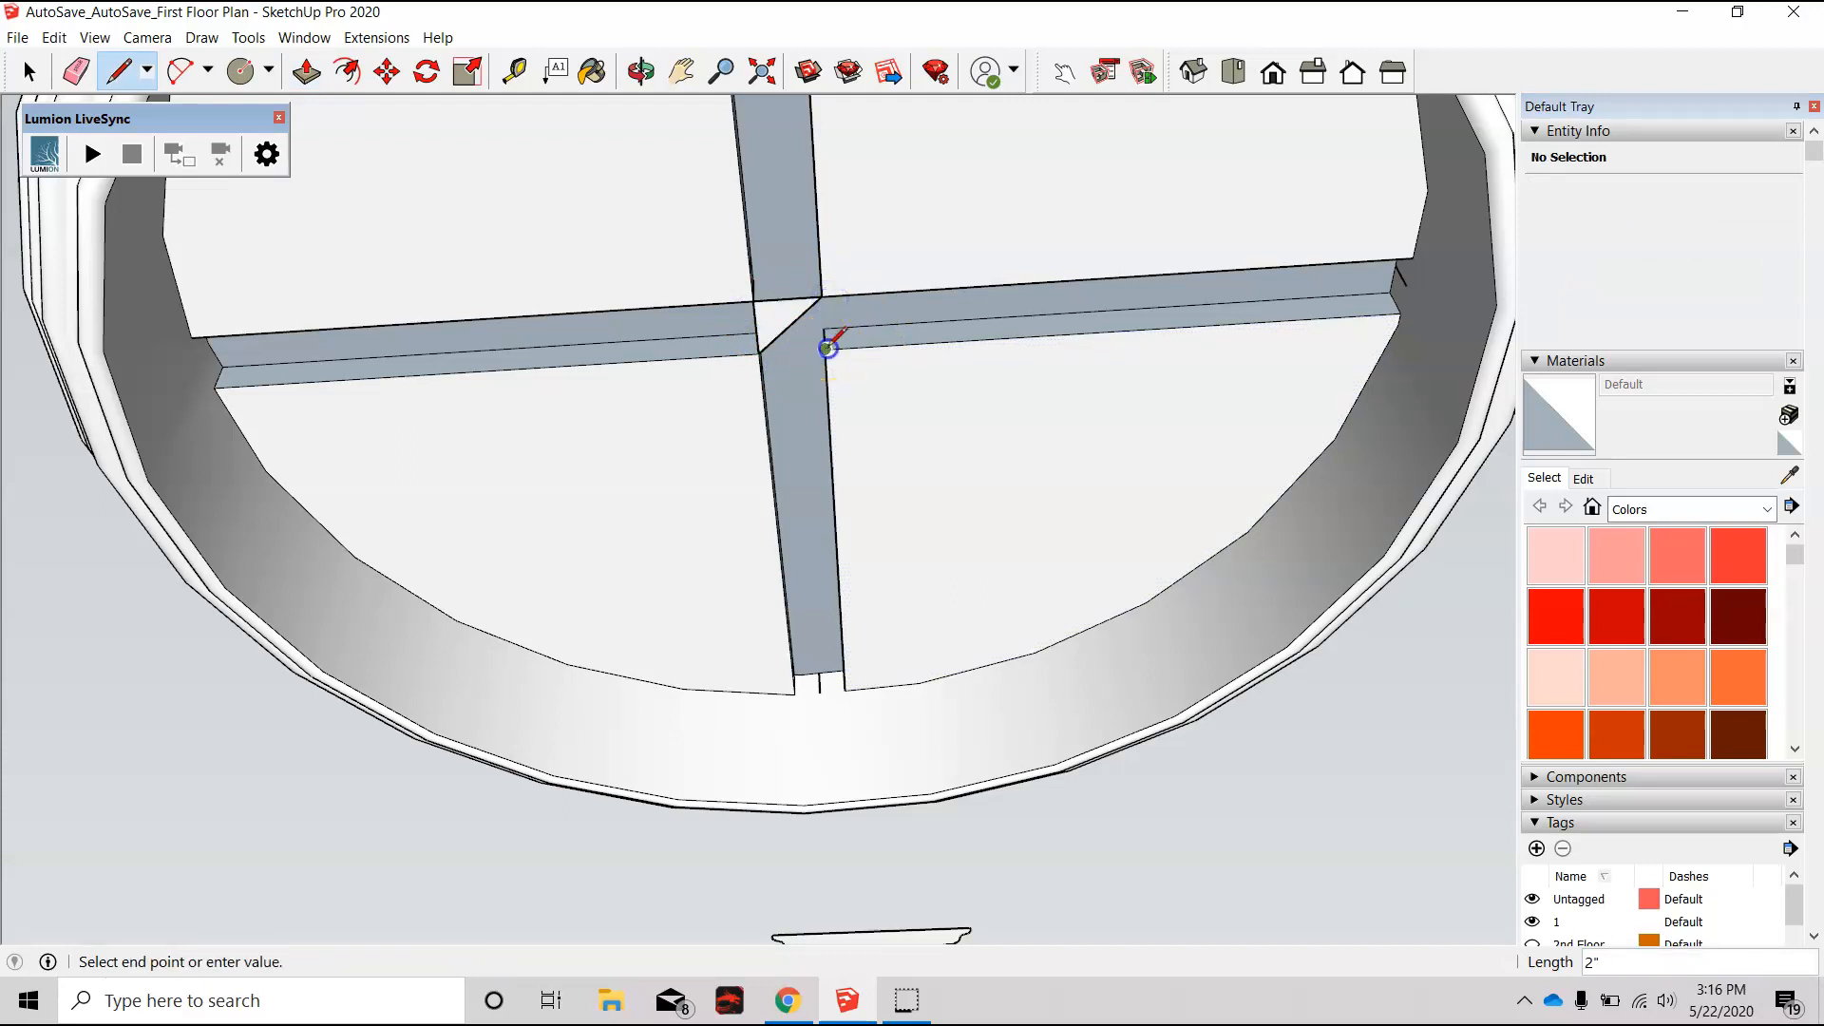
{"action": "left_click", "coordinate": [826, 297]}
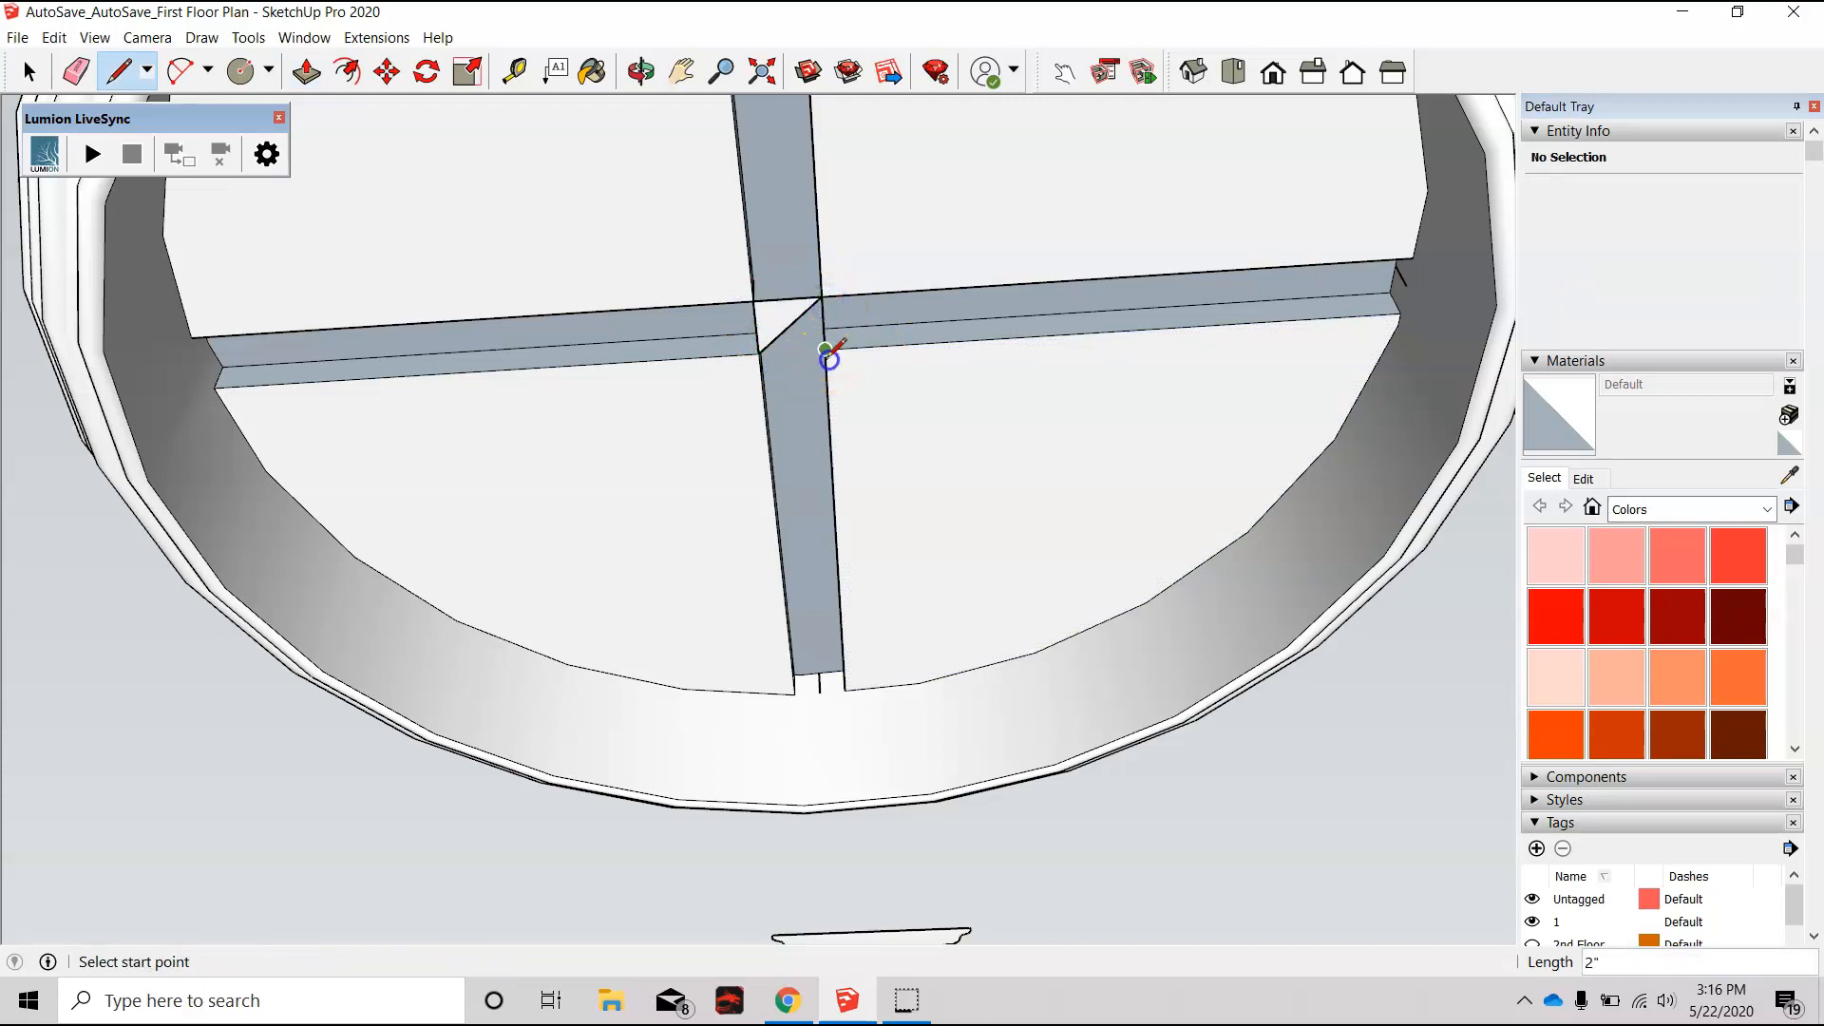
{"action": "left_click", "coordinate": [766, 358]}
{"action": "left_click", "coordinate": [833, 353]}
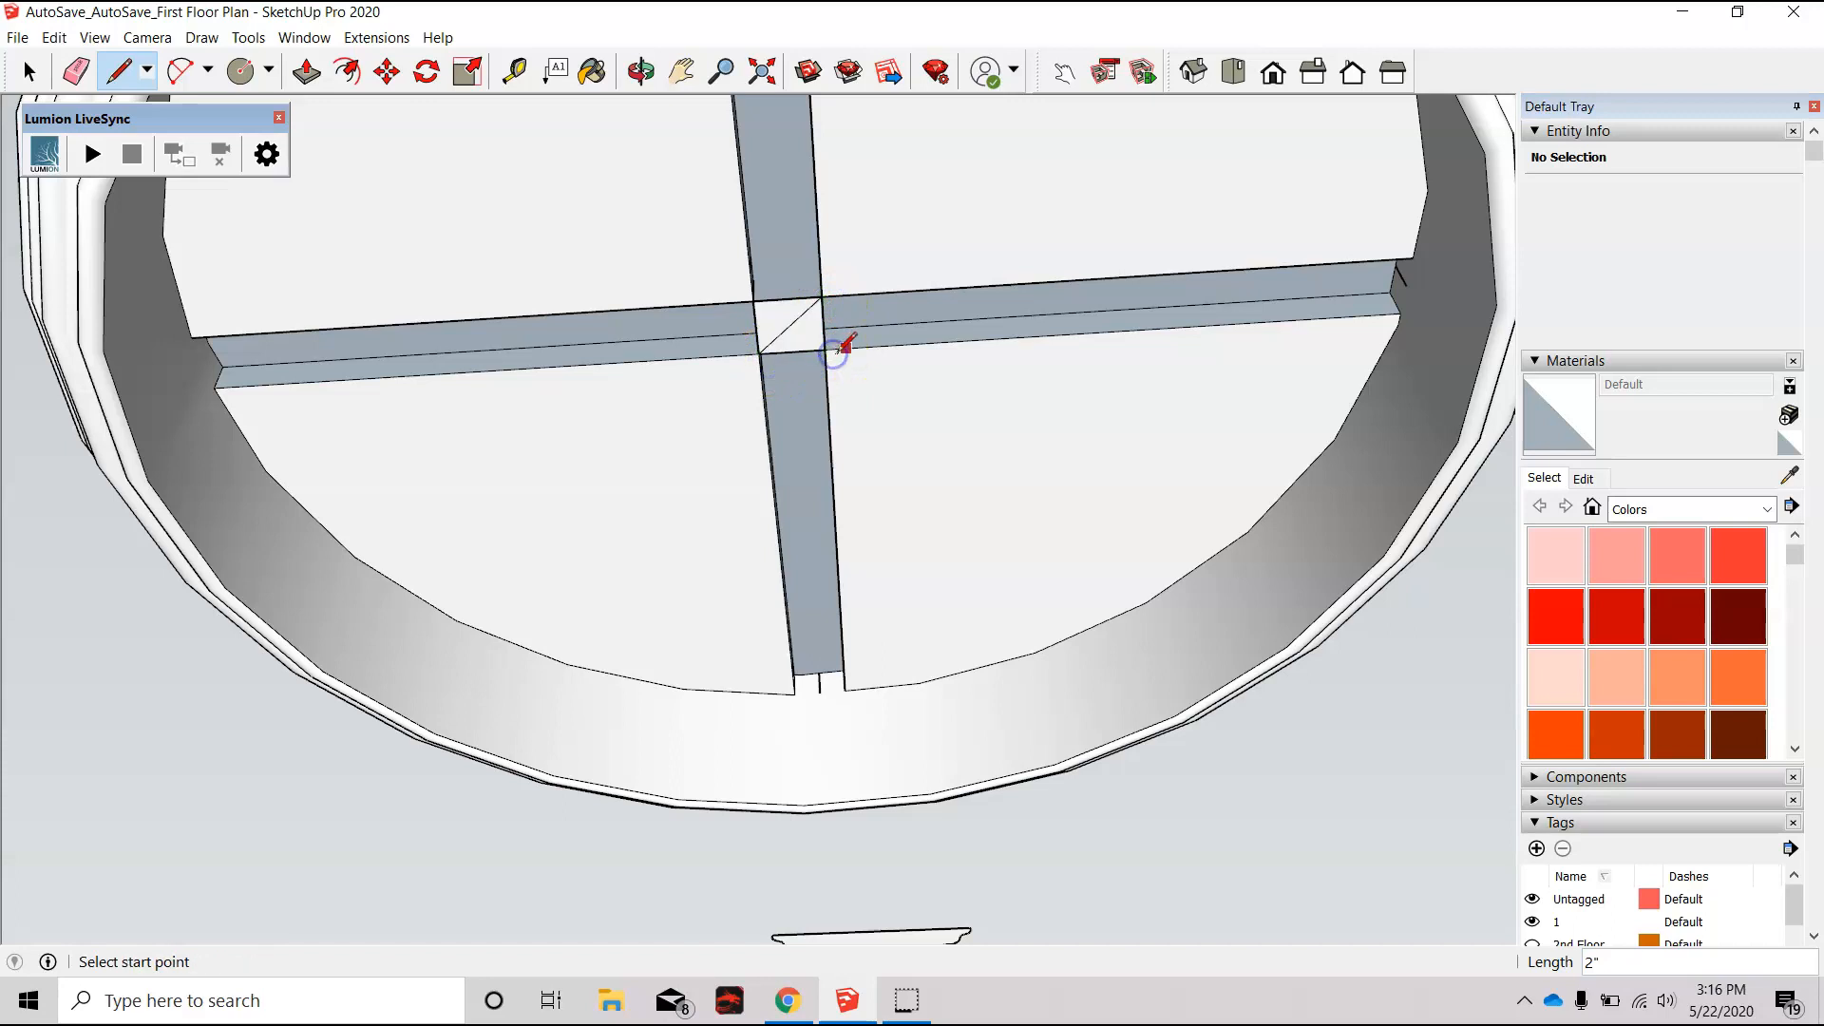
{"action": "key", "text": "e"}
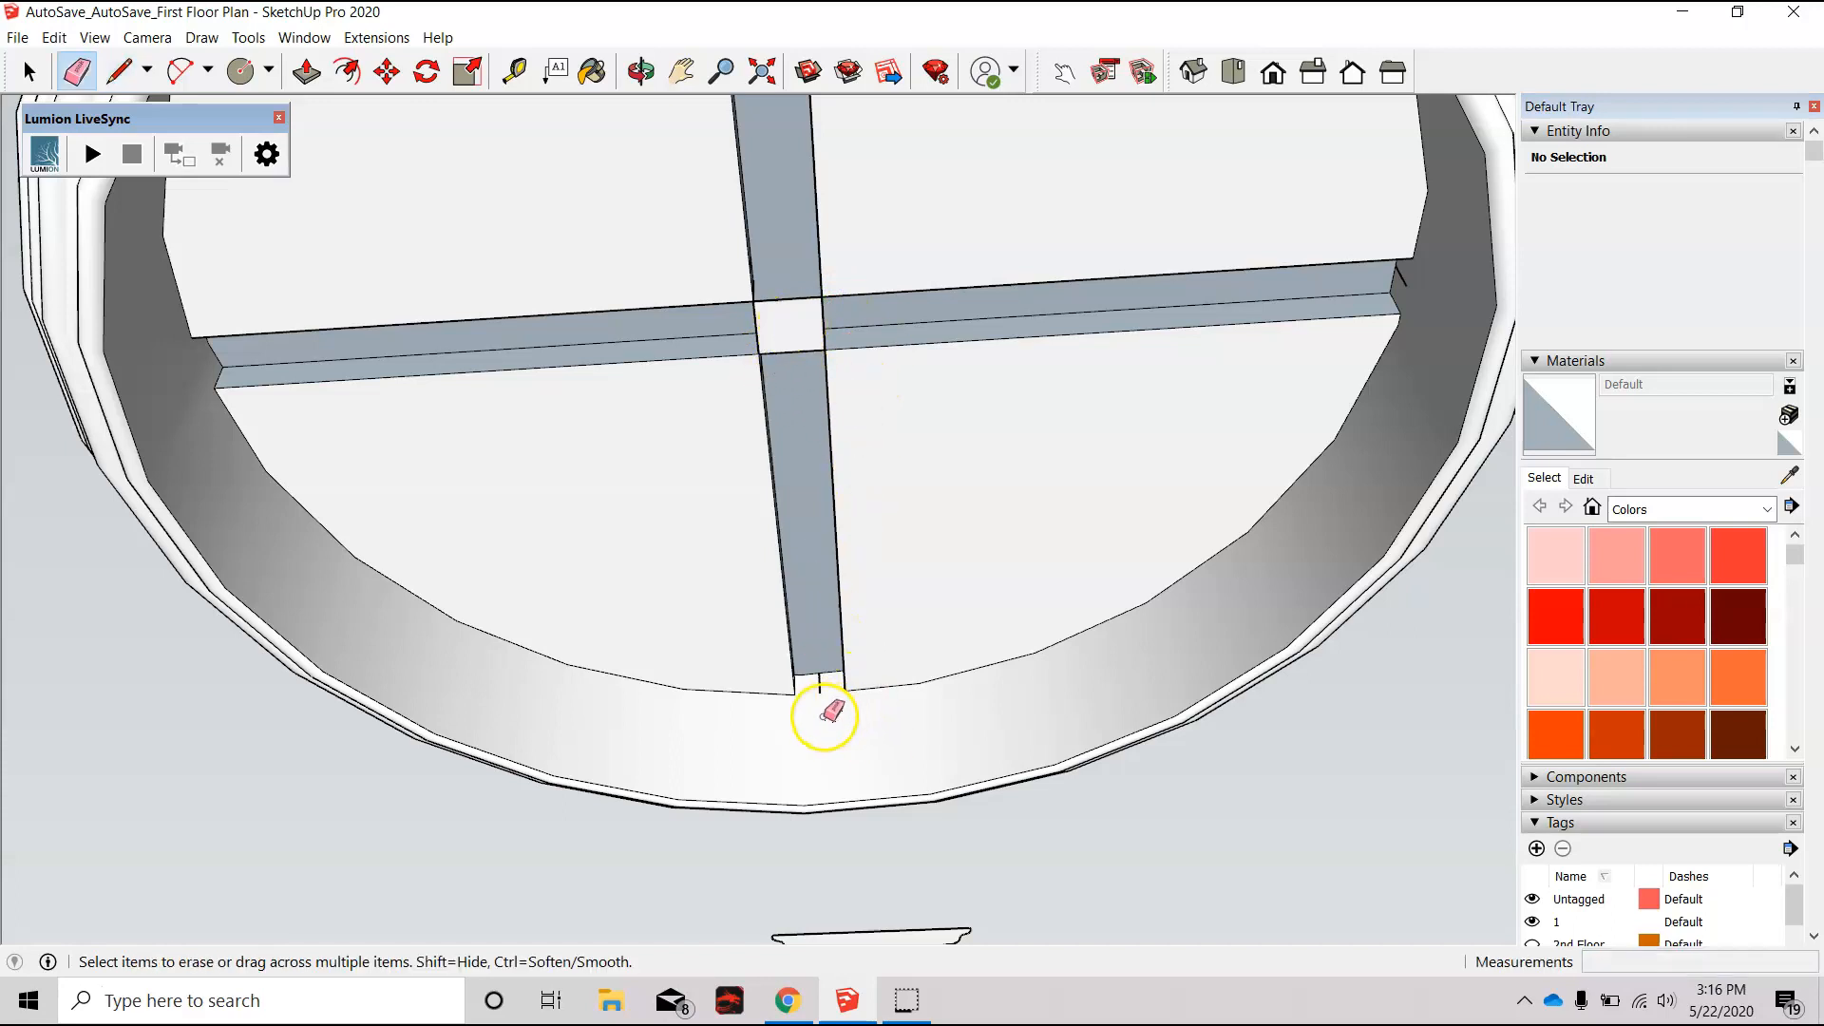
{"action": "scroll", "coordinate": [825, 710], "scroll_direction": "up", "scroll_amount": 5}
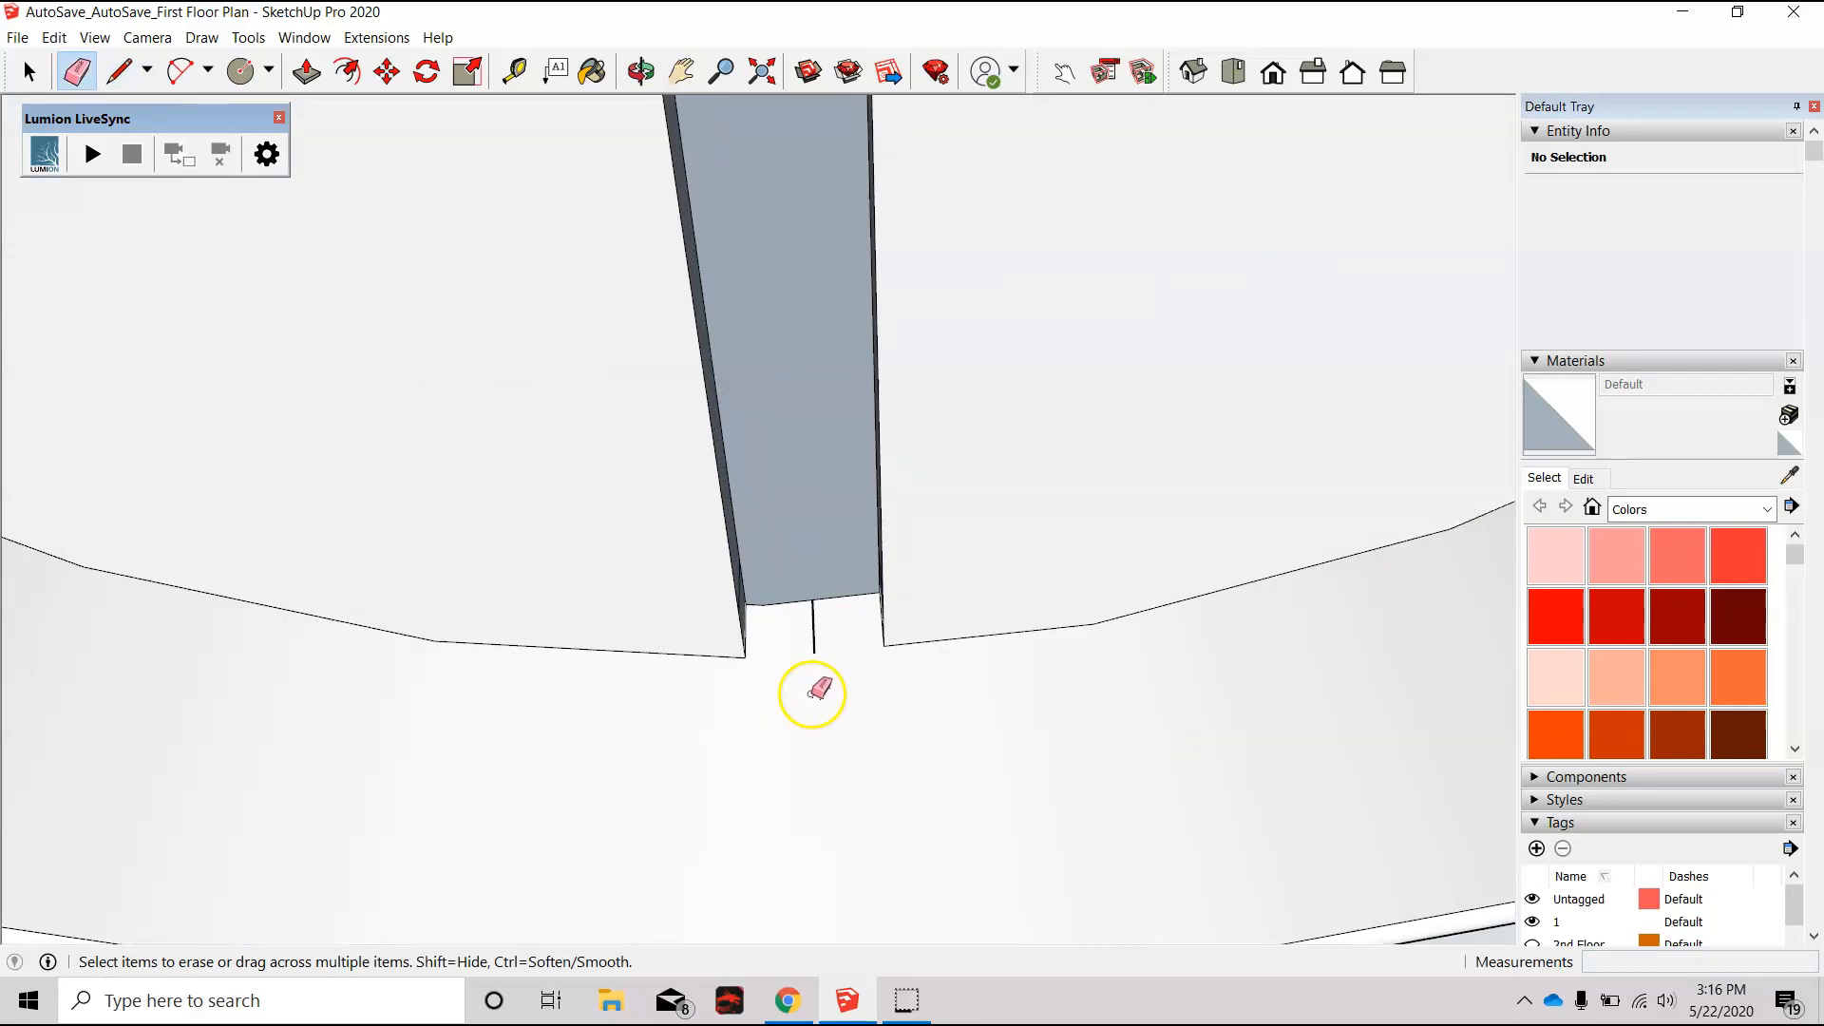
{"action": "key", "text": "l"}
{"action": "left_click", "coordinate": [744, 657]}
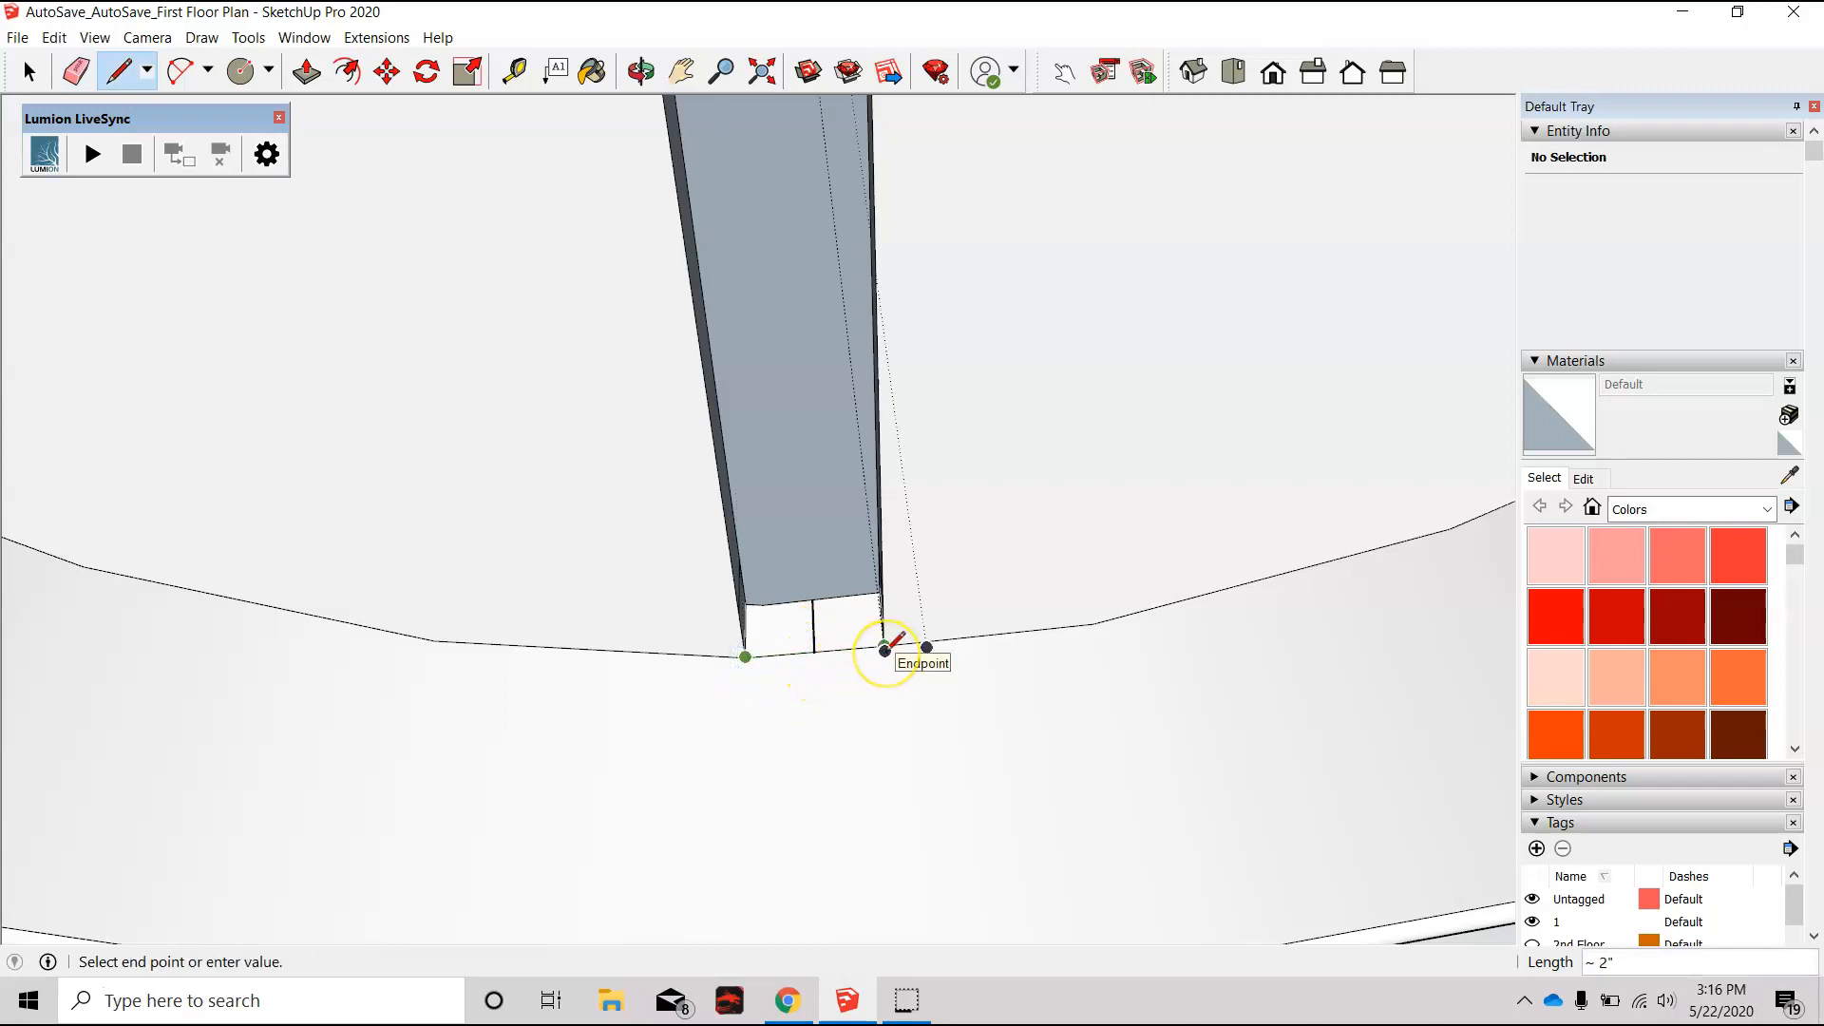
{"action": "key", "text": "Escape"}
Step: Try to draw an arc between the two back corners of the lower bar's end, bulging to the short centre line's endpoint
{"action": "key", "text": "a"}
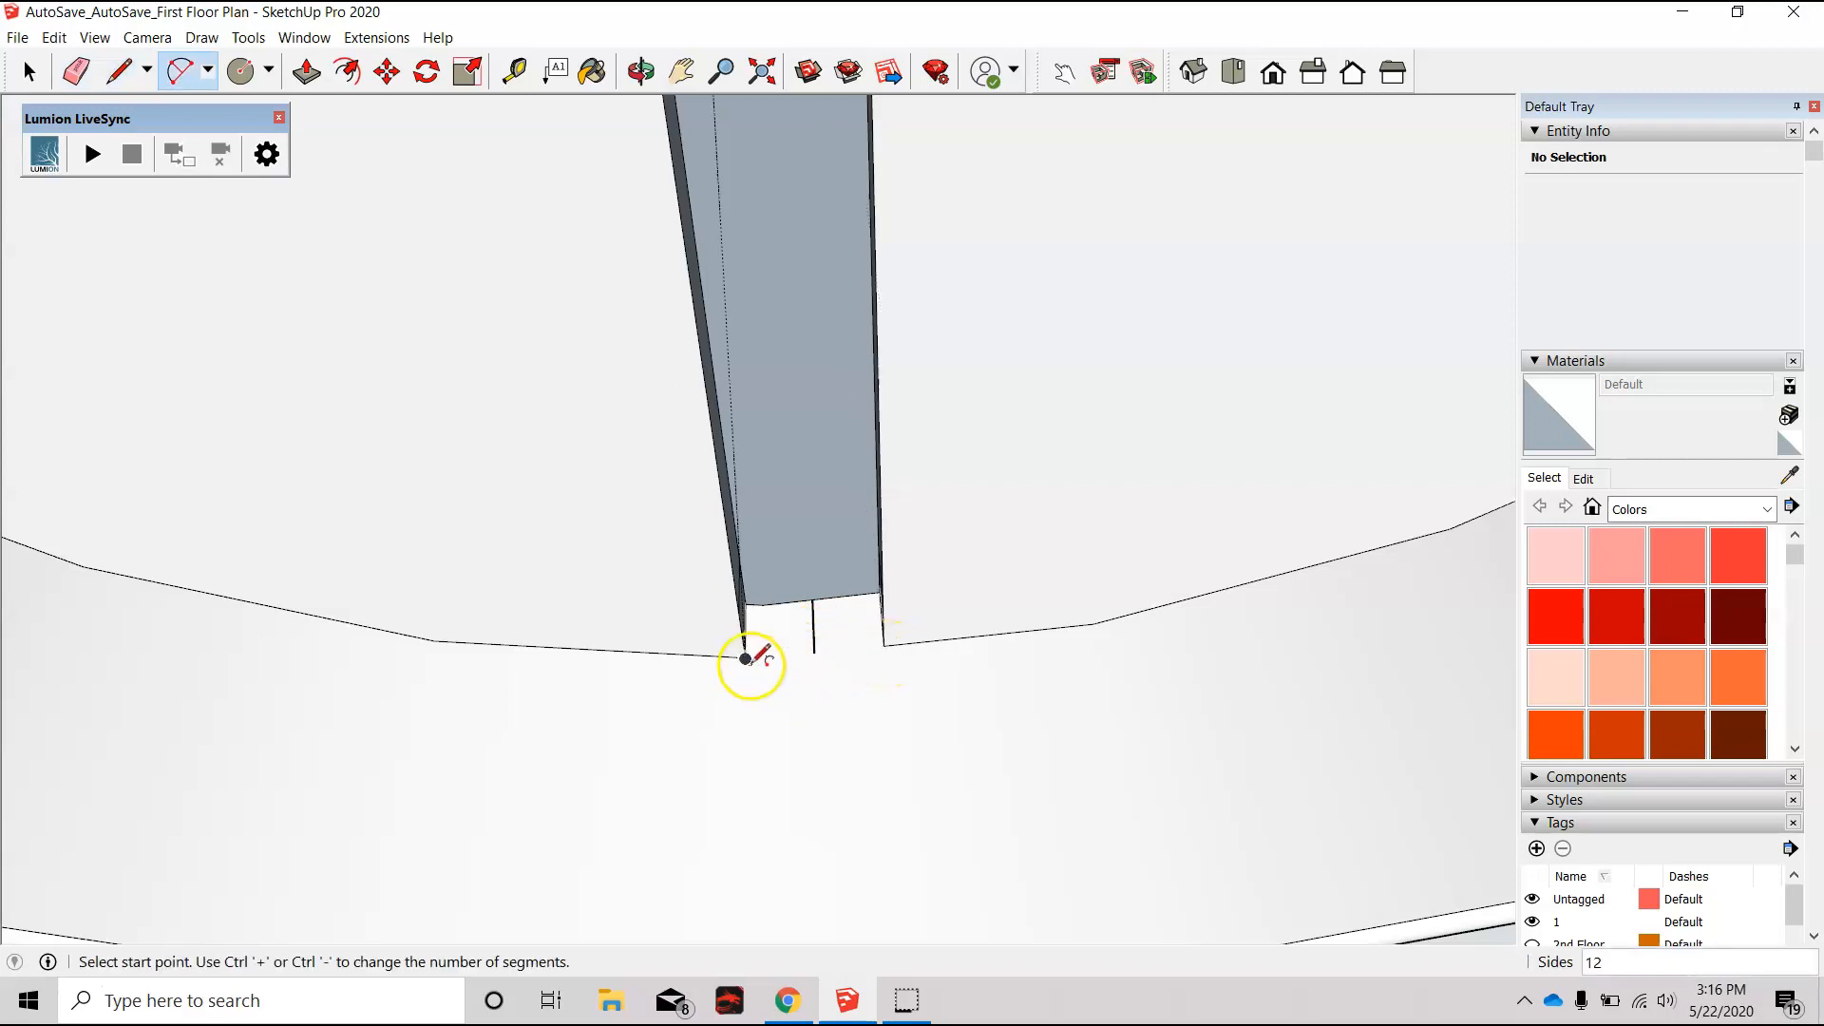
{"action": "left_click", "coordinate": [744, 657]}
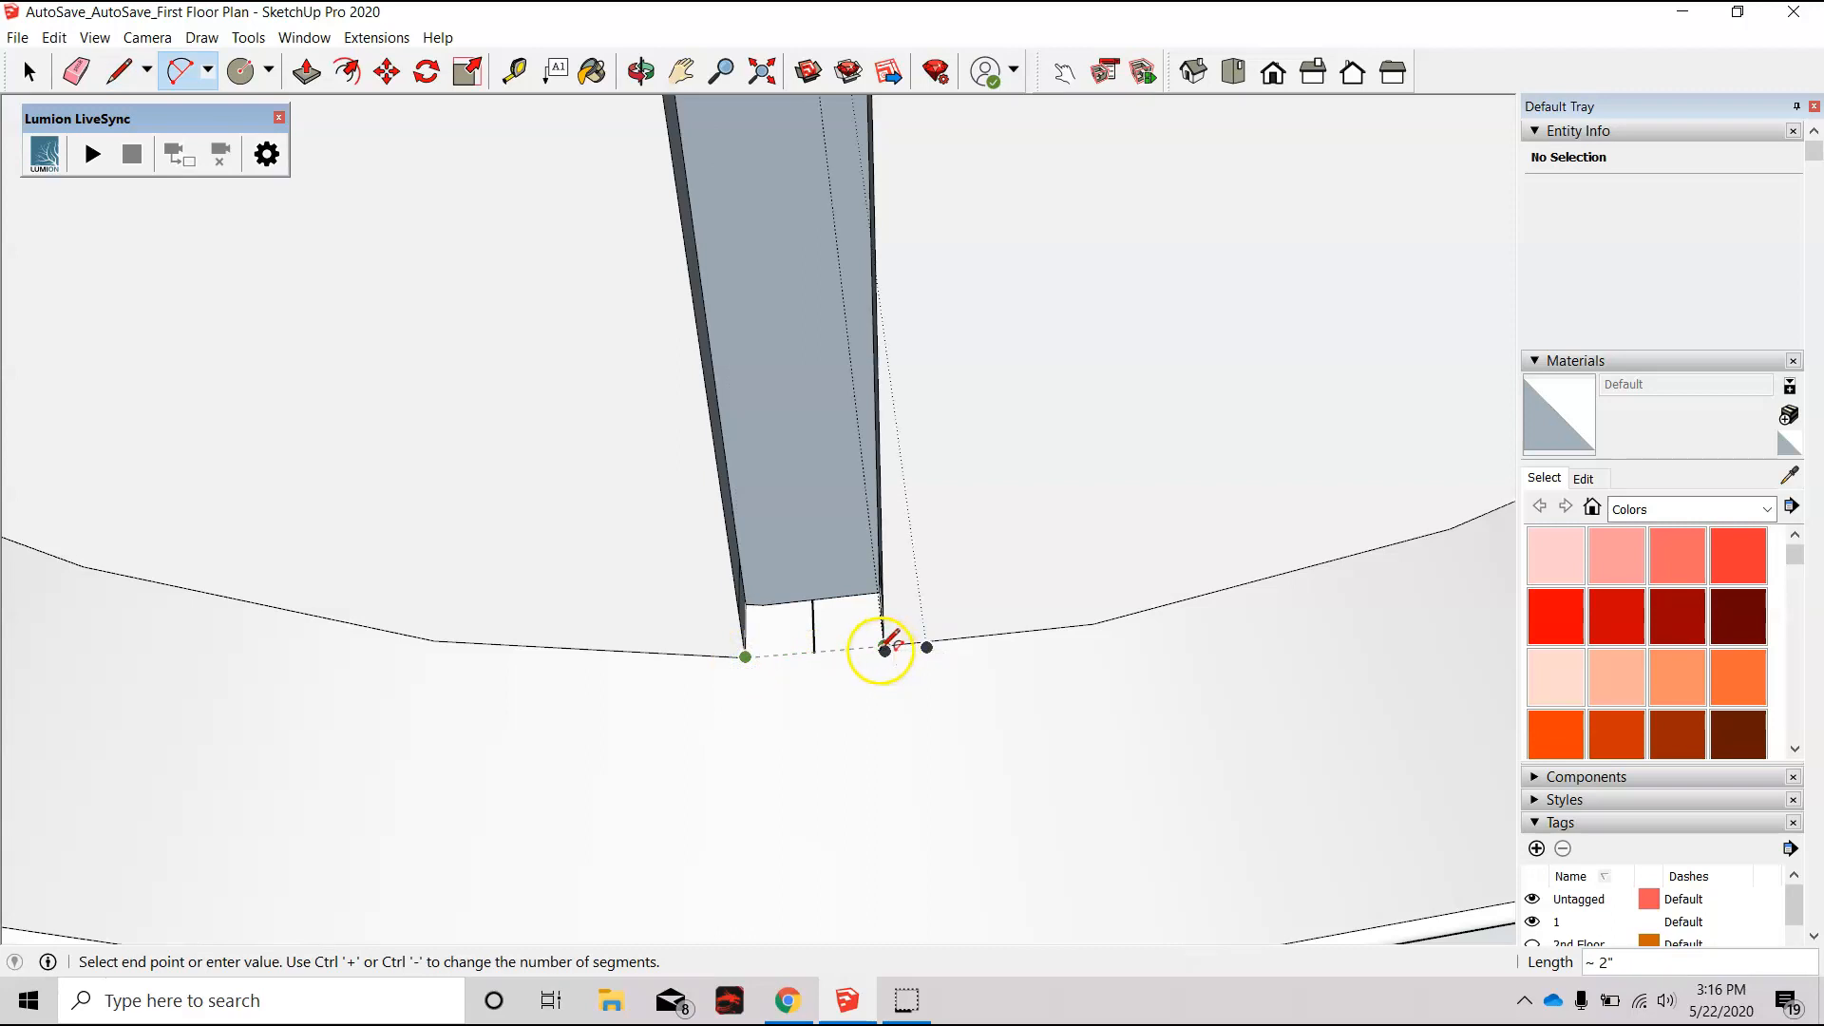
{"action": "scroll", "coordinate": [889, 644], "scroll_direction": "up", "scroll_amount": 3}
{"action": "left_click", "coordinate": [901, 631]}
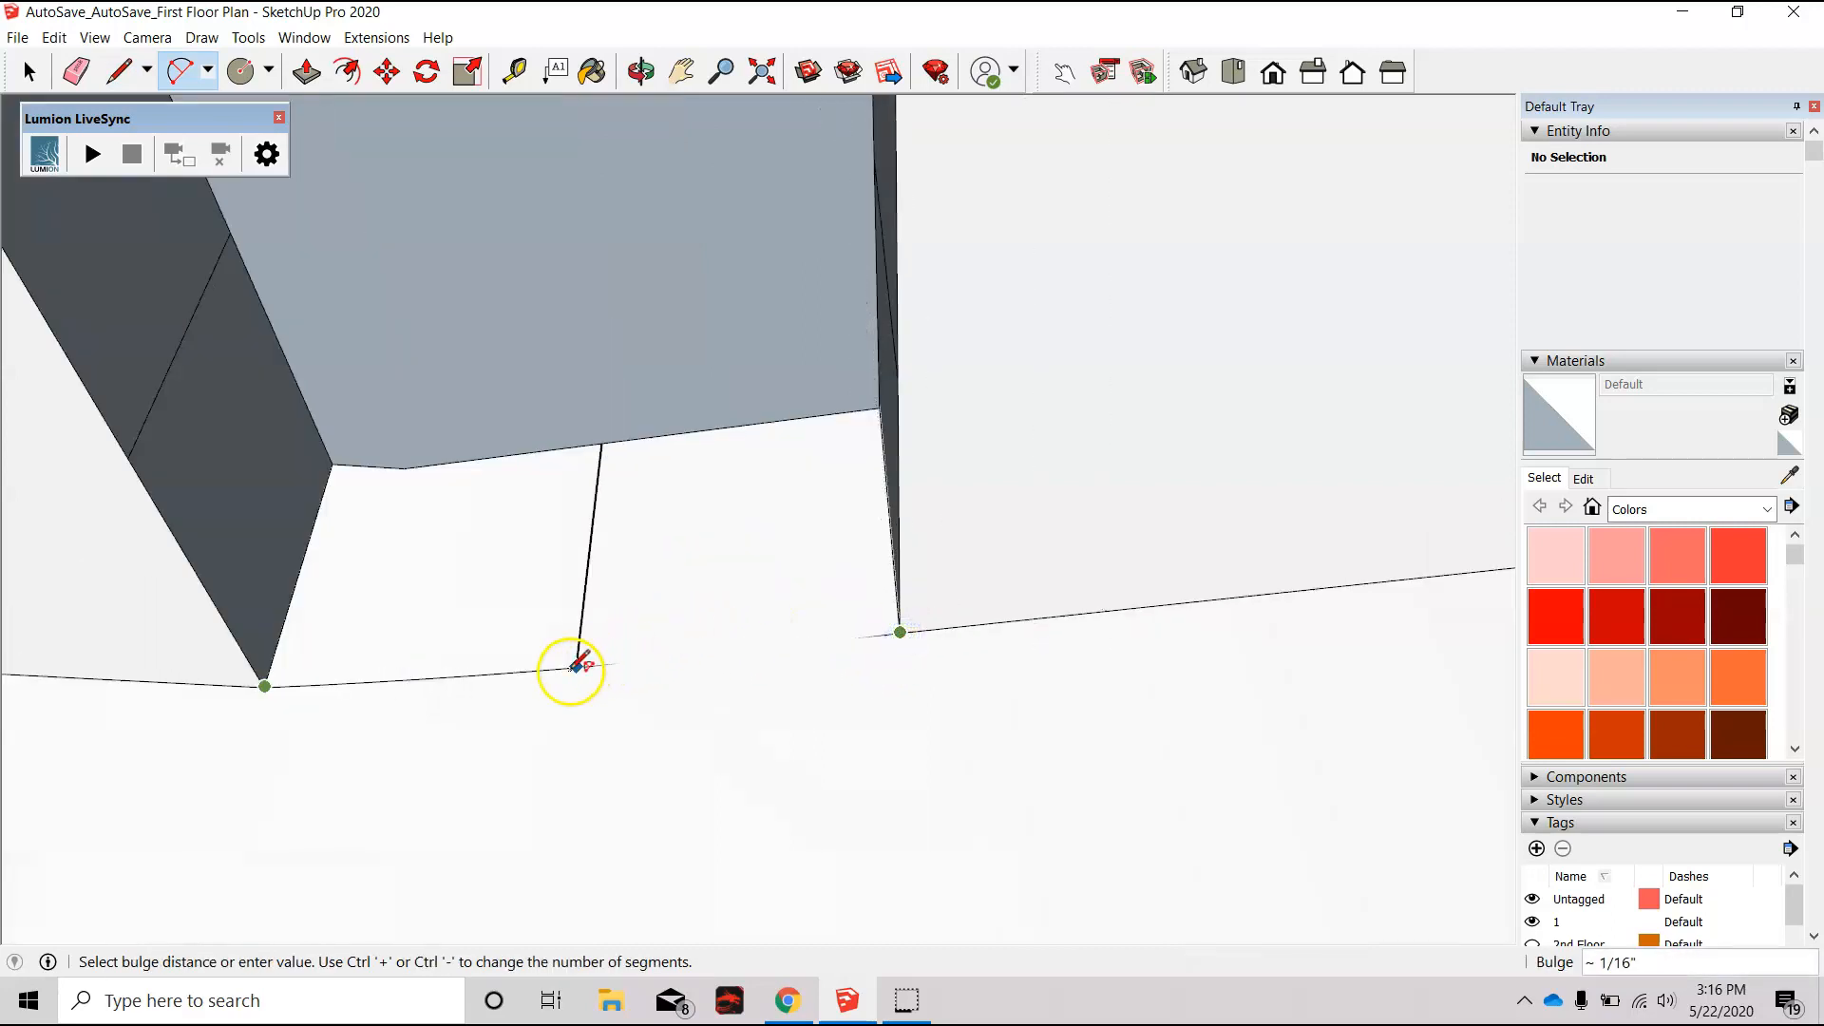
{"action": "left_click", "coordinate": [576, 665]}
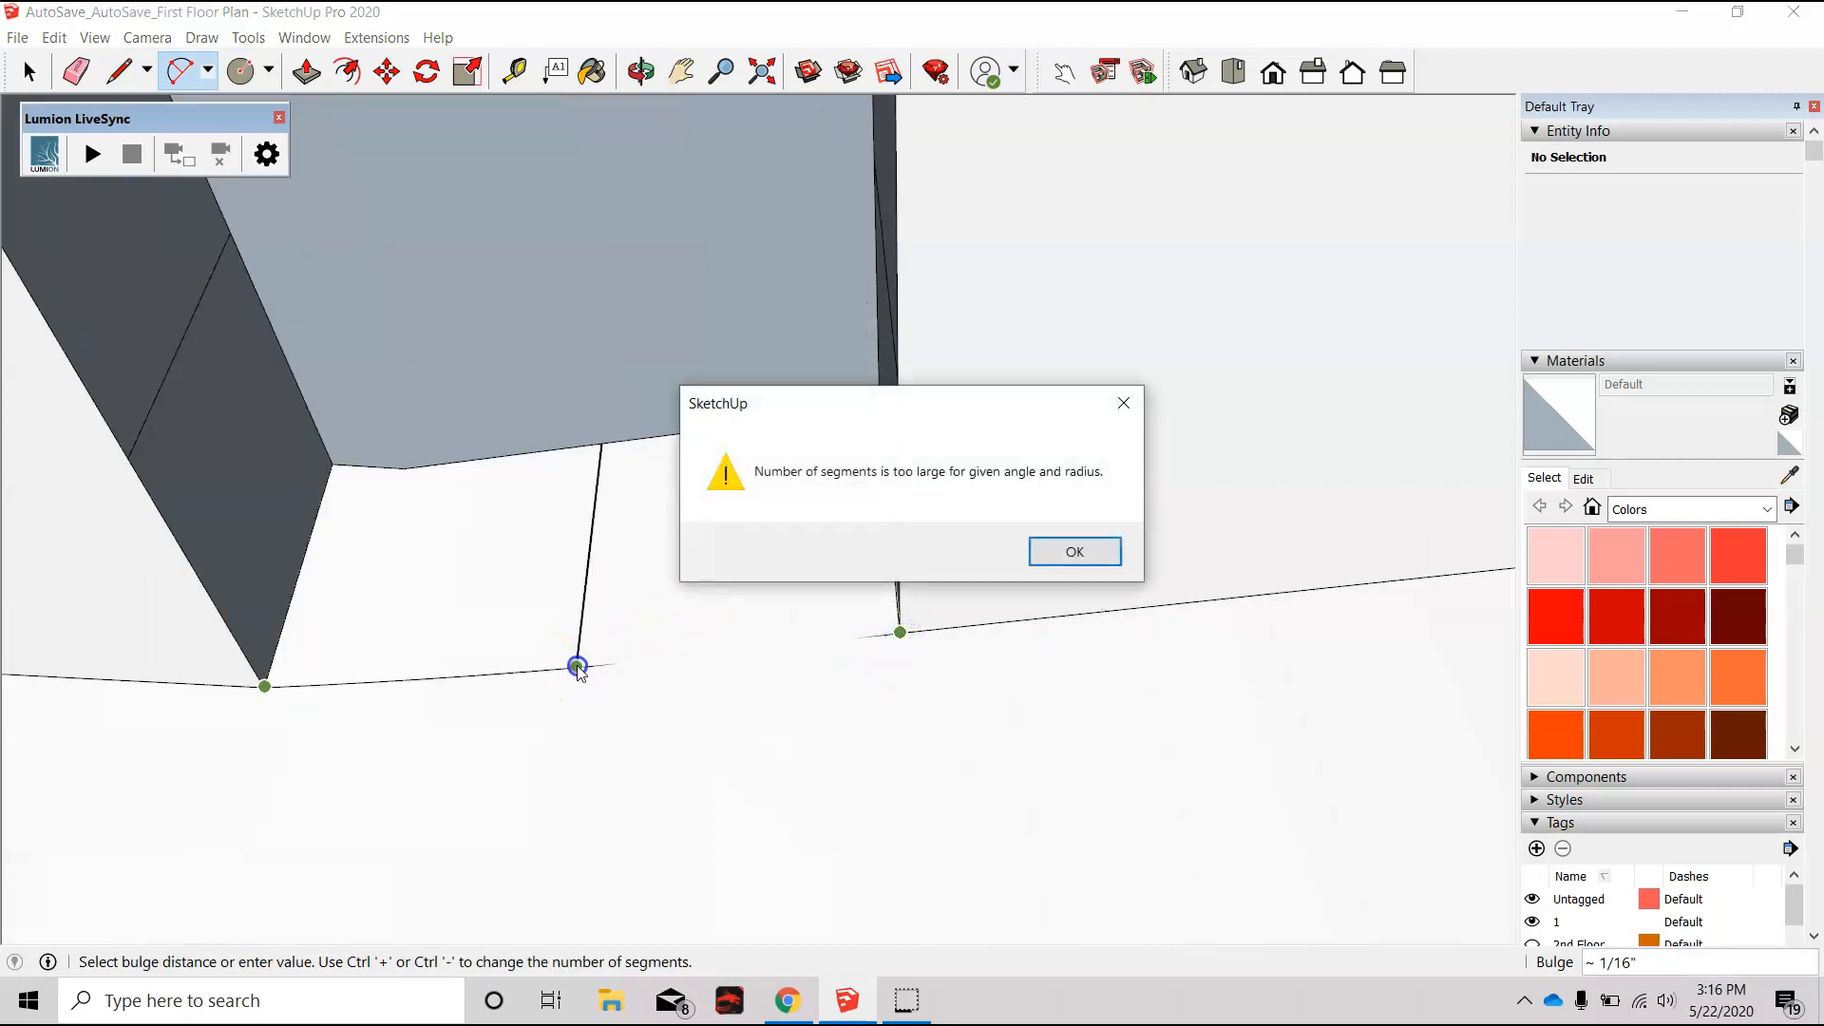
{"action": "left_click", "coordinate": [1067, 551]}
{"action": "scroll", "coordinate": [845, 599], "scroll_direction": "down", "scroll_amount": 6}
{"action": "middle_click_drag", "start_coordinate": [868, 469], "coordinate": [855, 428]}
{"action": "scroll", "coordinate": [822, 392], "scroll_direction": "up", "scroll_amount": 5}
{"action": "scroll", "coordinate": [826, 390], "scroll_direction": "up", "scroll_amount": 1}
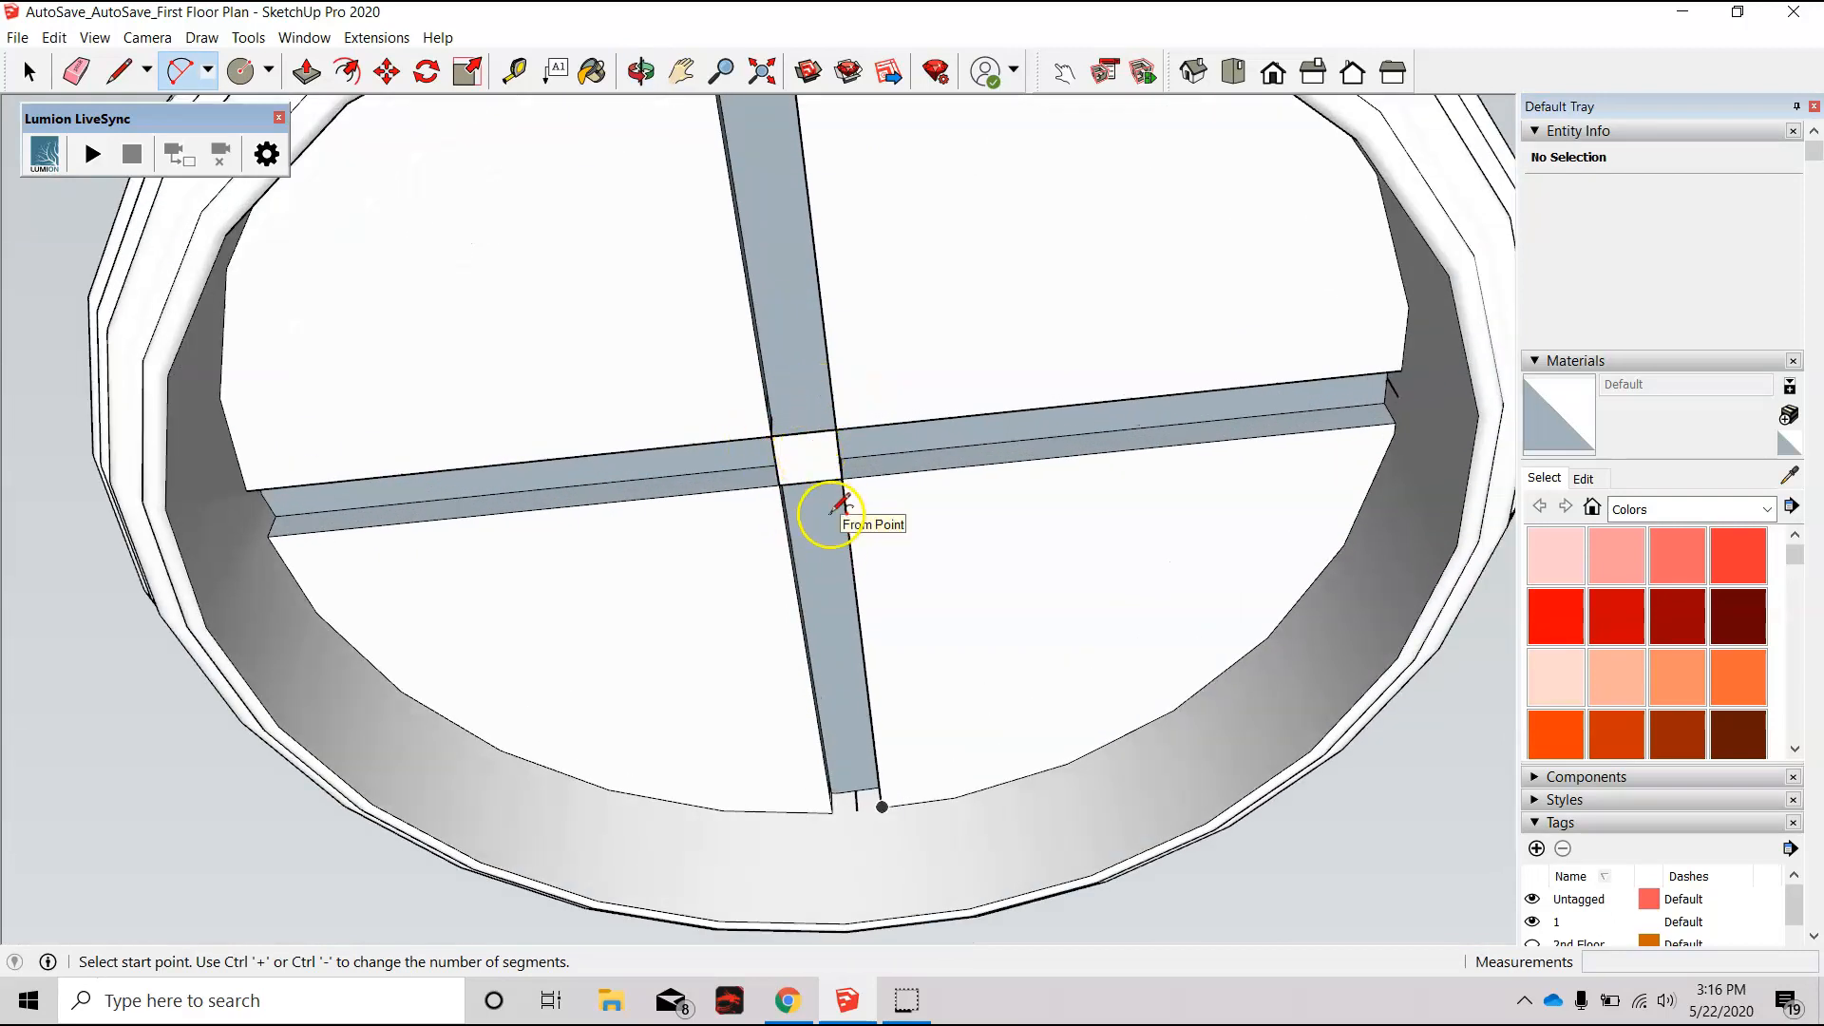
{"action": "scroll", "coordinate": [839, 506], "scroll_direction": "down", "scroll_amount": 4}
{"action": "key", "text": "p"}
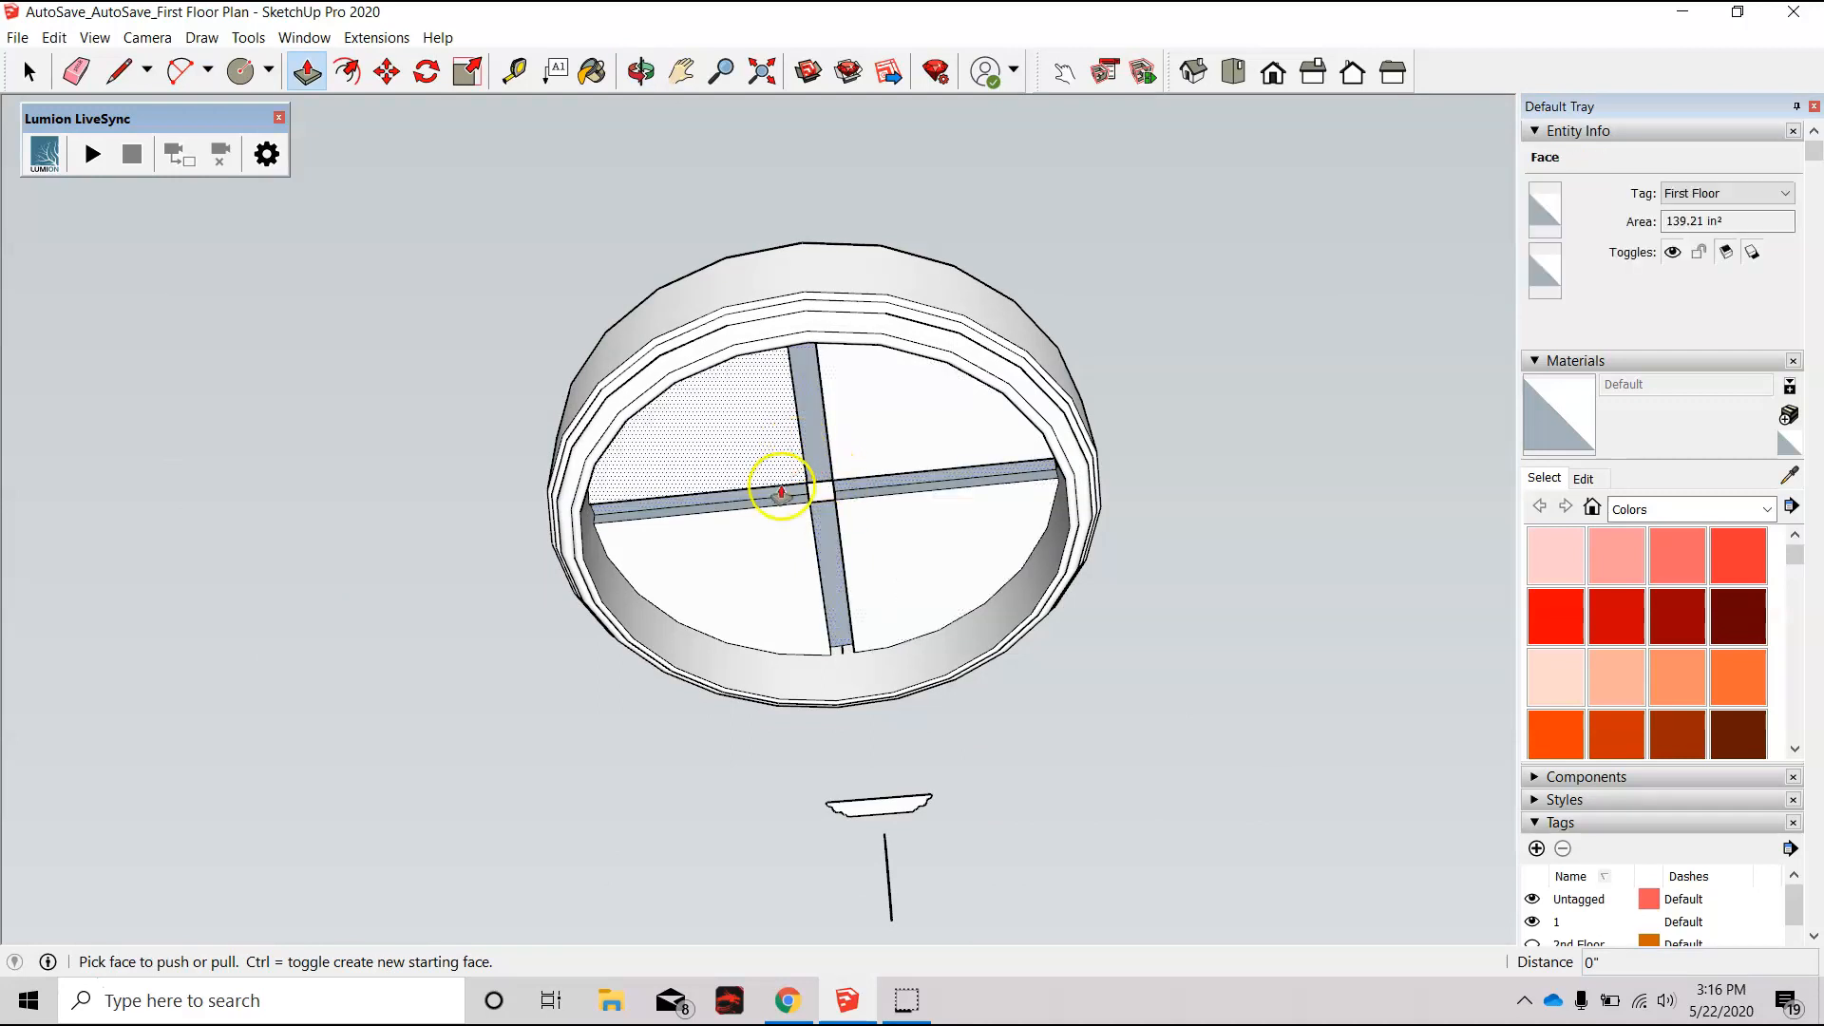
{"action": "scroll", "coordinate": [817, 498], "scroll_direction": "up", "scroll_amount": 2}
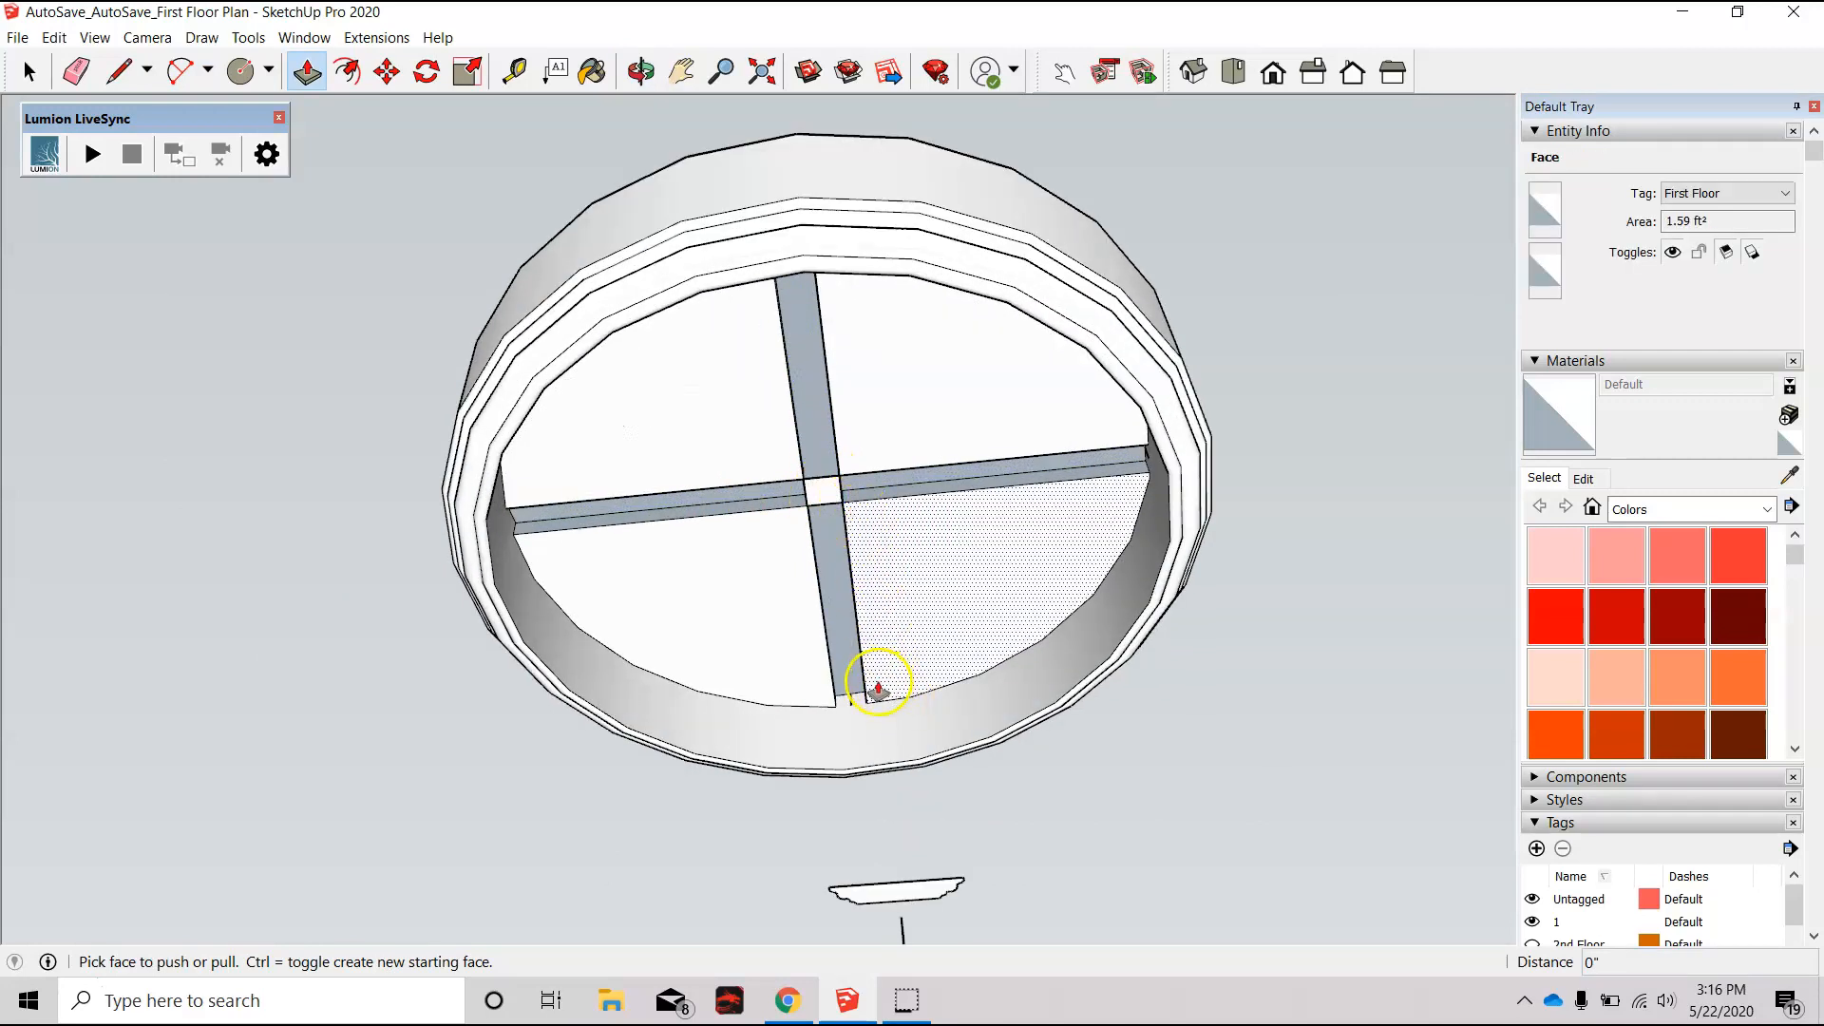
Step: Draw a rectangle about 1' 5 11/16" by 2" over the open lower arm of the window's cross
{"action": "key", "text": "r"}
{"action": "left_click", "coordinate": [836, 706]}
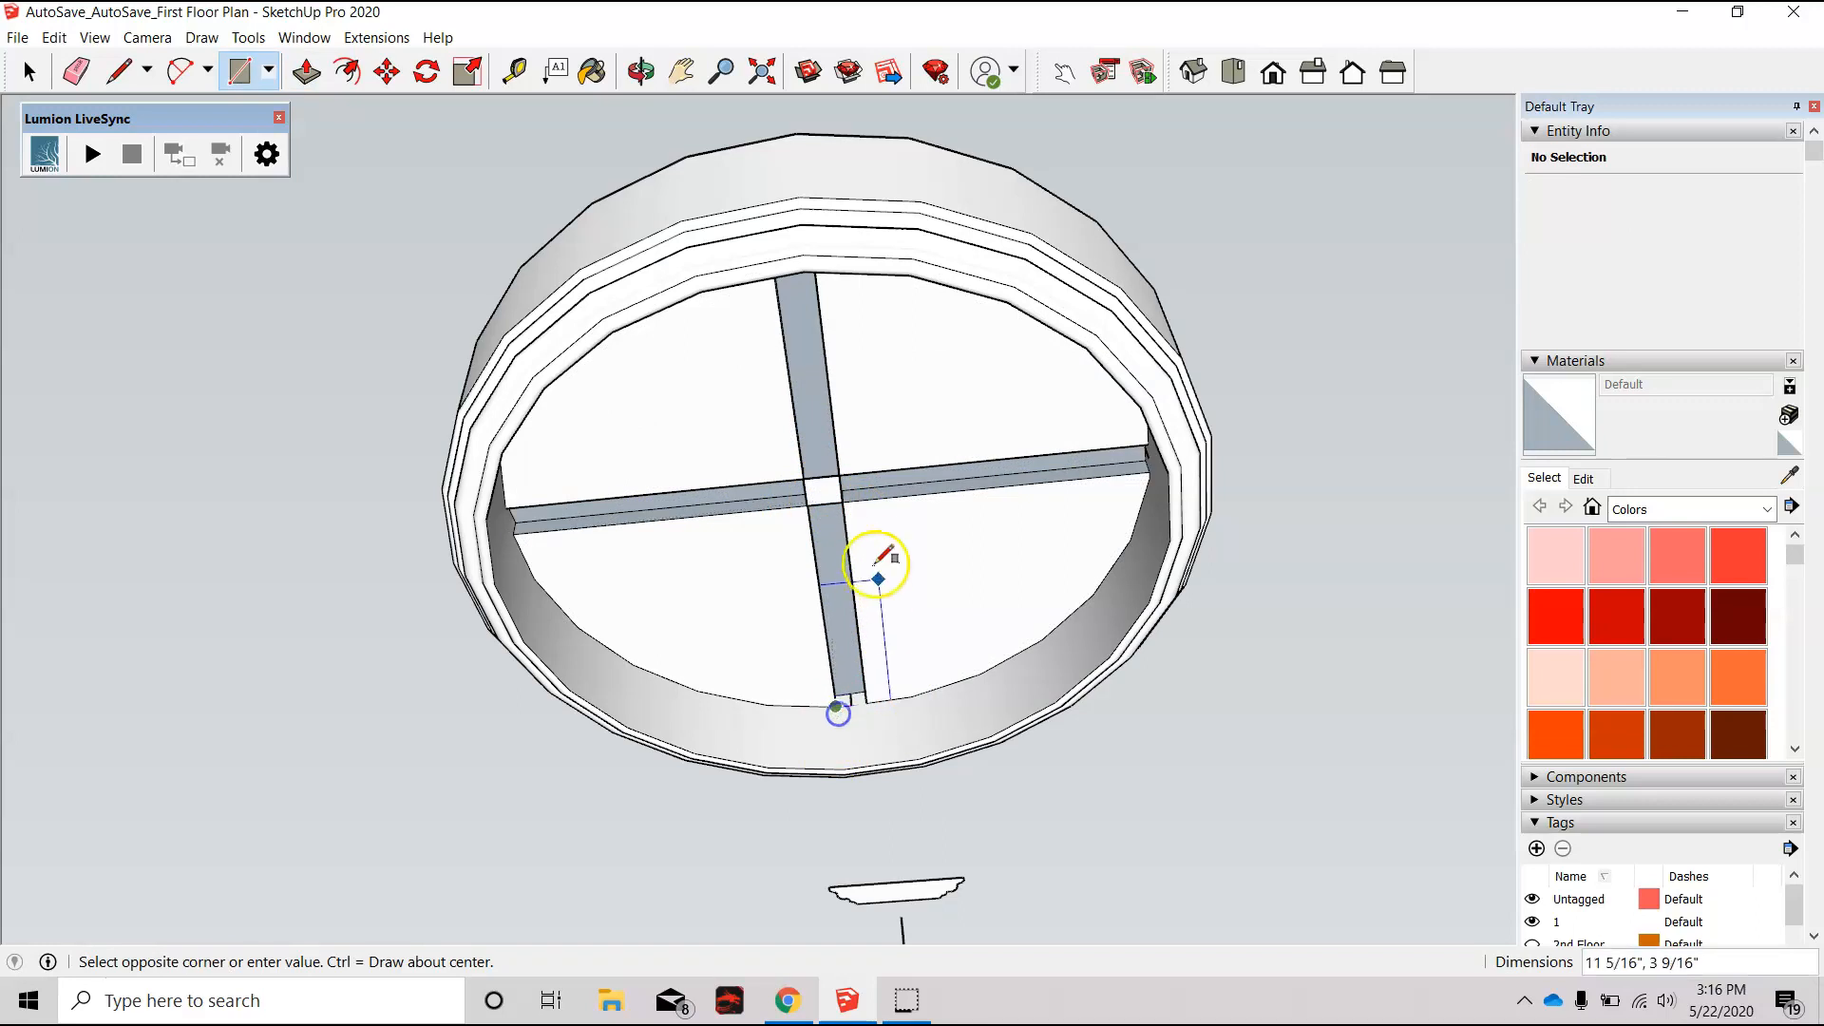
{"action": "left_click", "coordinate": [843, 501]}
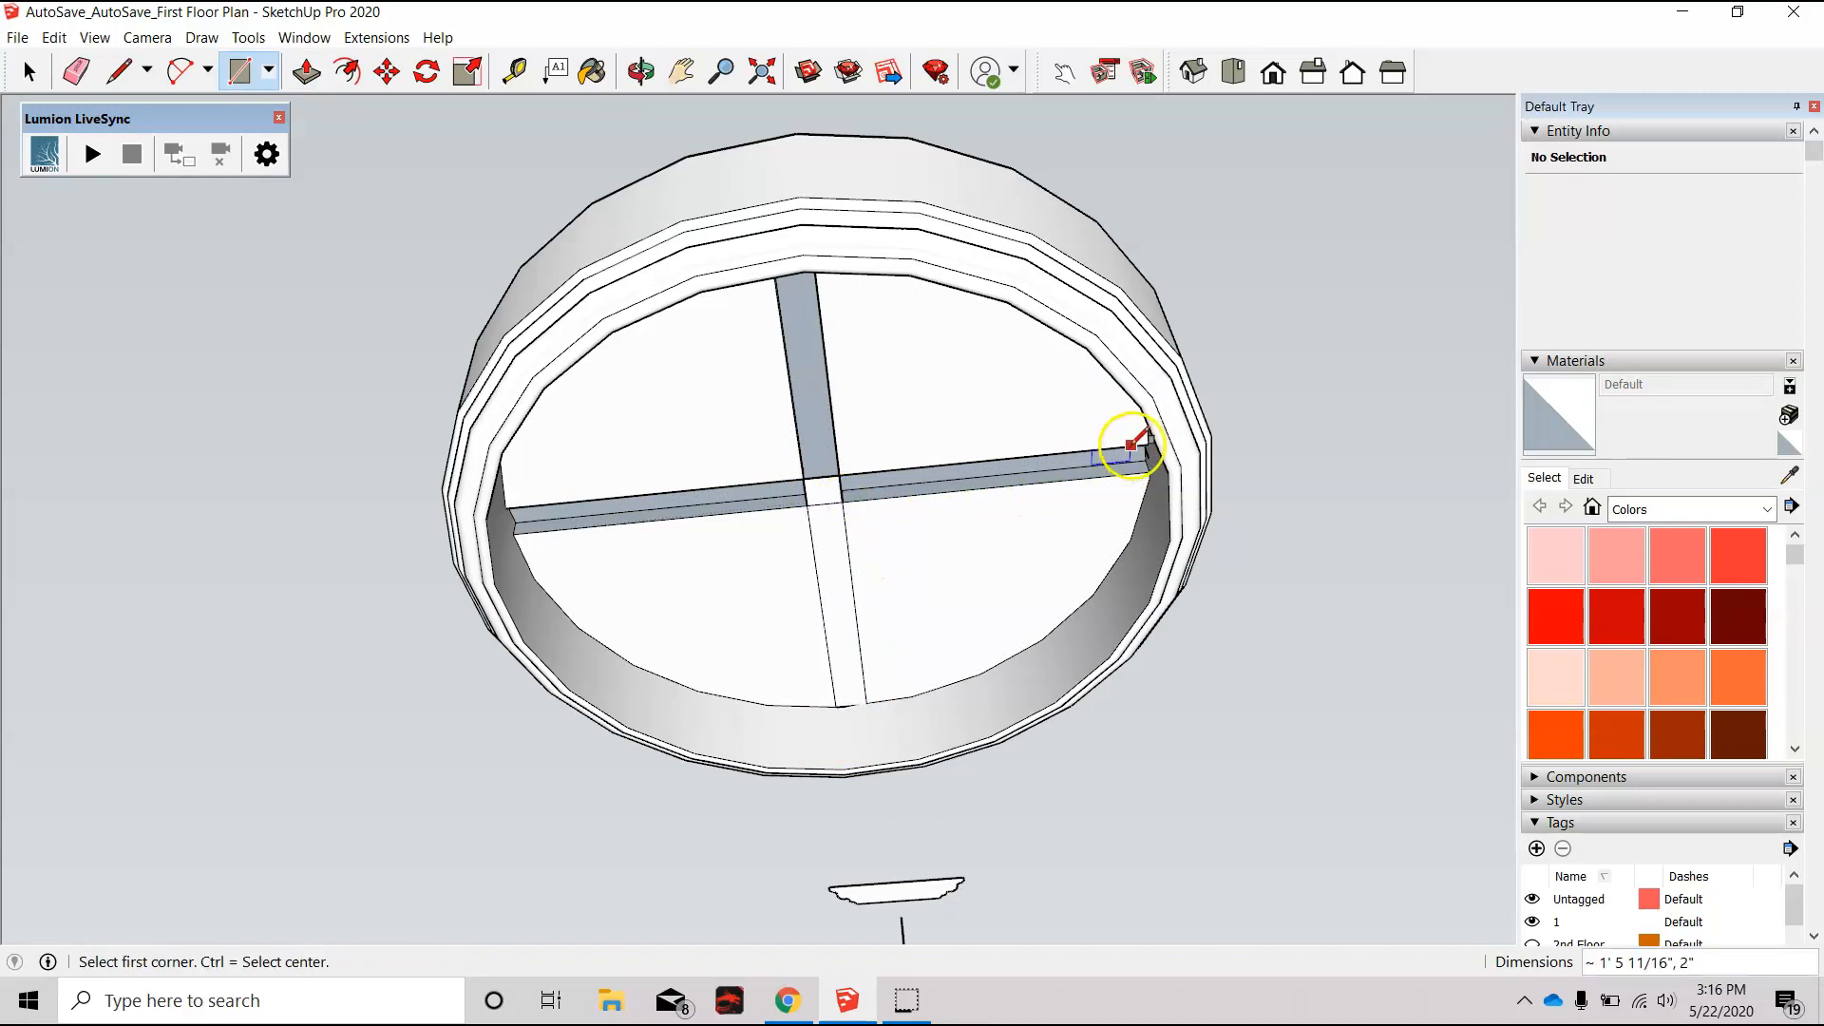
Step: Draw a rectangle about 1' 4 3/4" by 2" over the right arm of the cross, from rim to centre
{"action": "scroll", "coordinate": [1157, 439], "scroll_direction": "up", "scroll_amount": 5}
{"action": "left_click", "coordinate": [1189, 415]}
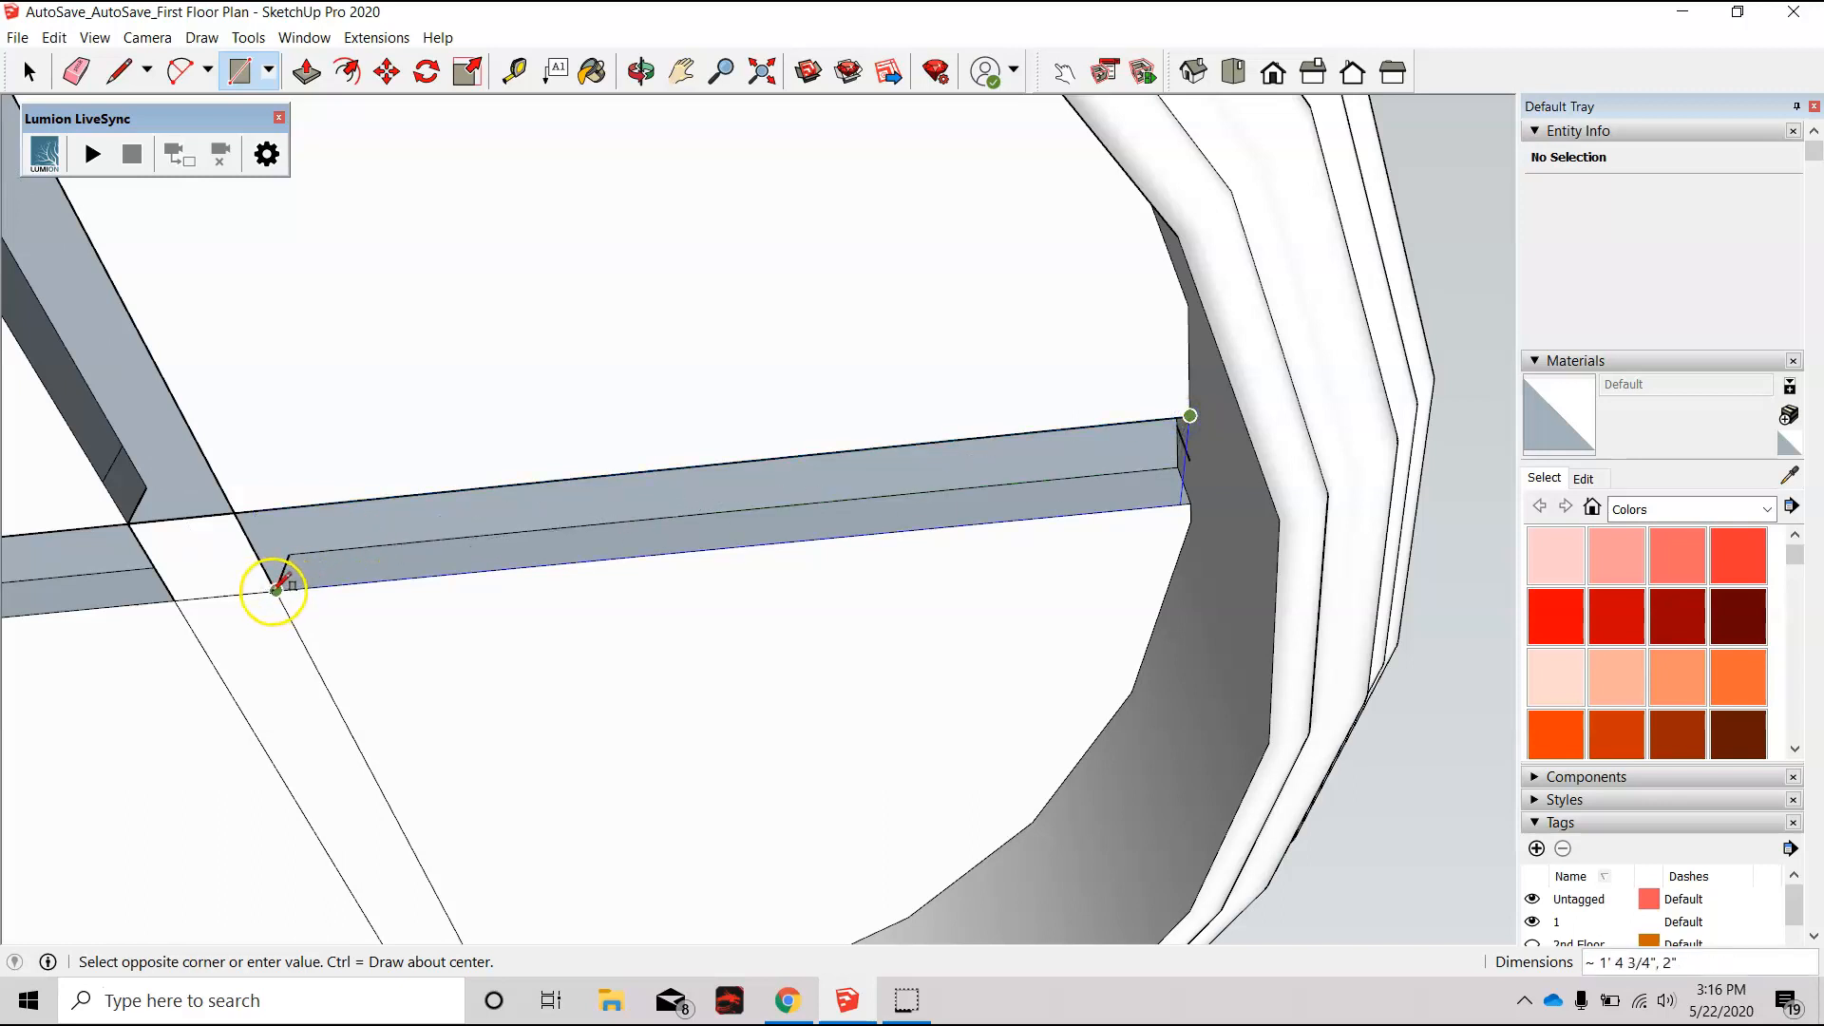
{"action": "left_click", "coordinate": [276, 590]}
{"action": "scroll", "coordinate": [937, 550], "scroll_direction": "down", "scroll_amount": 5}
{"action": "scroll", "coordinate": [598, 580], "scroll_direction": "up", "scroll_amount": 5}
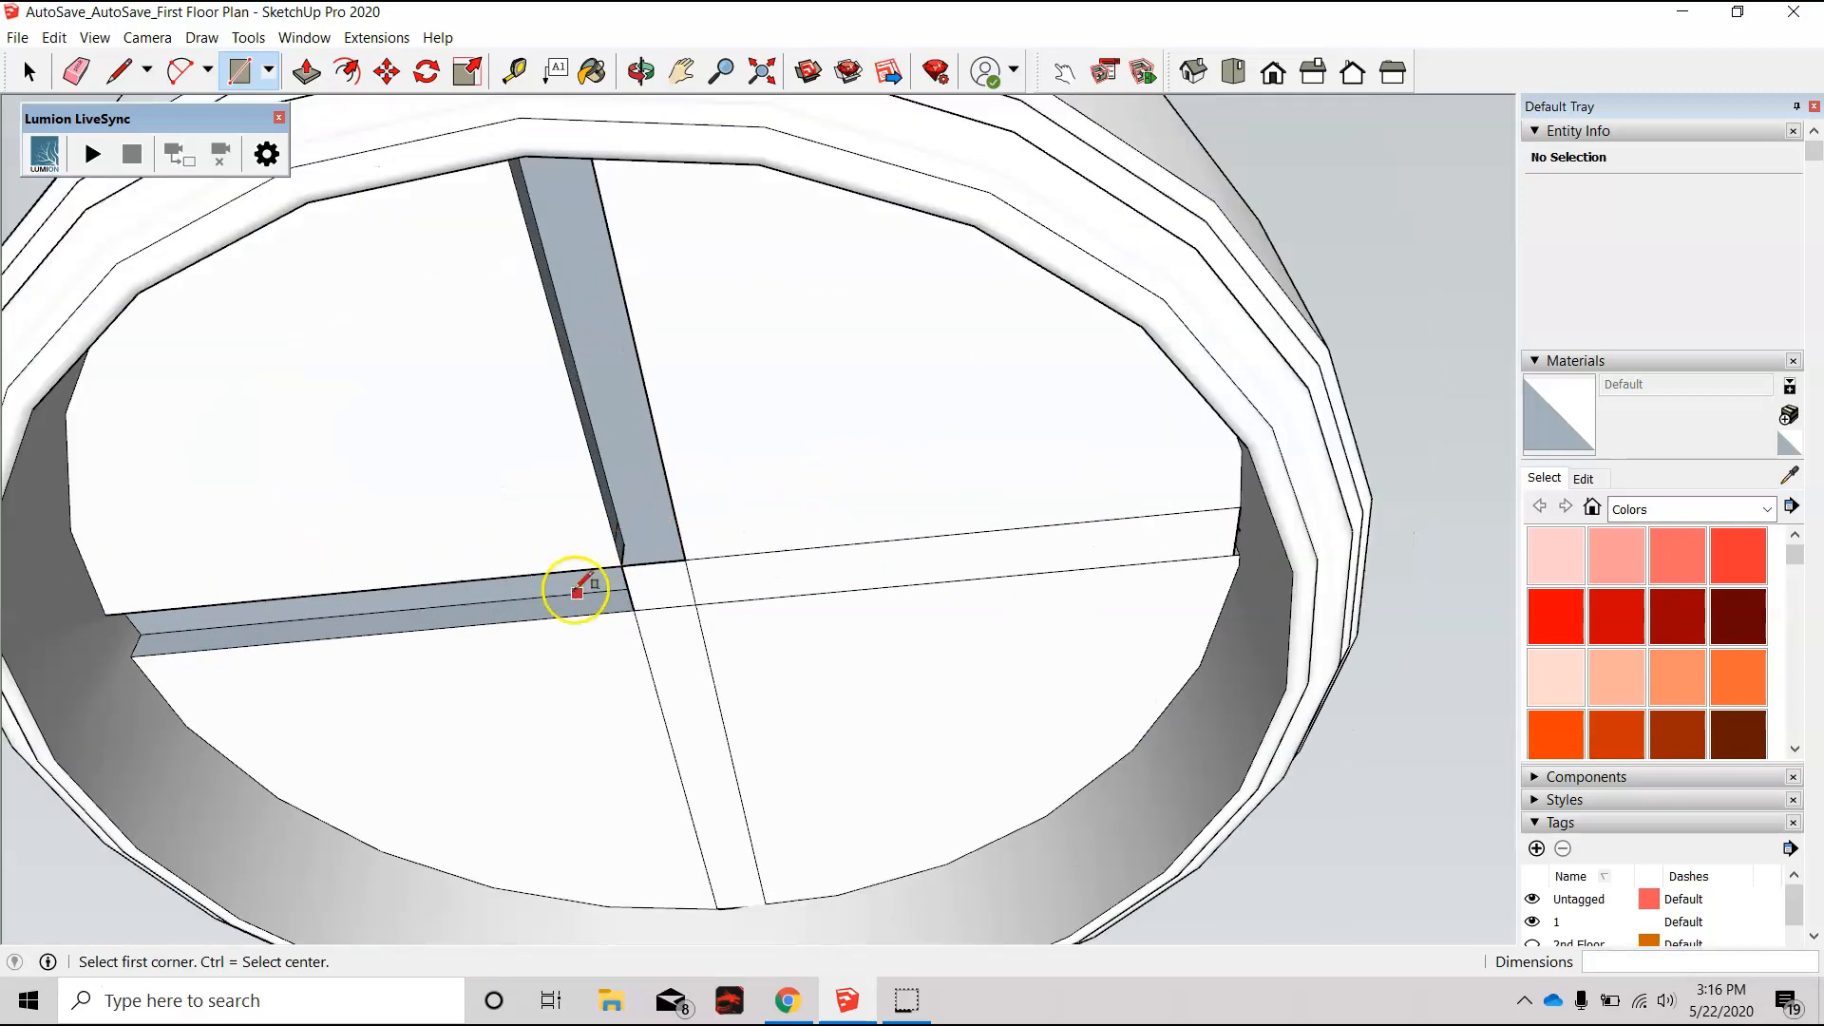
Step: Cover the upper arm of the cross with a rectangle about 1' 4 3/16" by 2", from the centre square to the rim
{"action": "left_click", "coordinate": [623, 566]}
{"action": "middle_click_drag", "start_coordinate": [745, 643], "coordinate": [729, 288]}
{"action": "scroll", "coordinate": [811, 619], "scroll_direction": "down", "scroll_amount": 5}
{"action": "scroll", "coordinate": [725, 395], "scroll_direction": "up", "scroll_amount": 7}
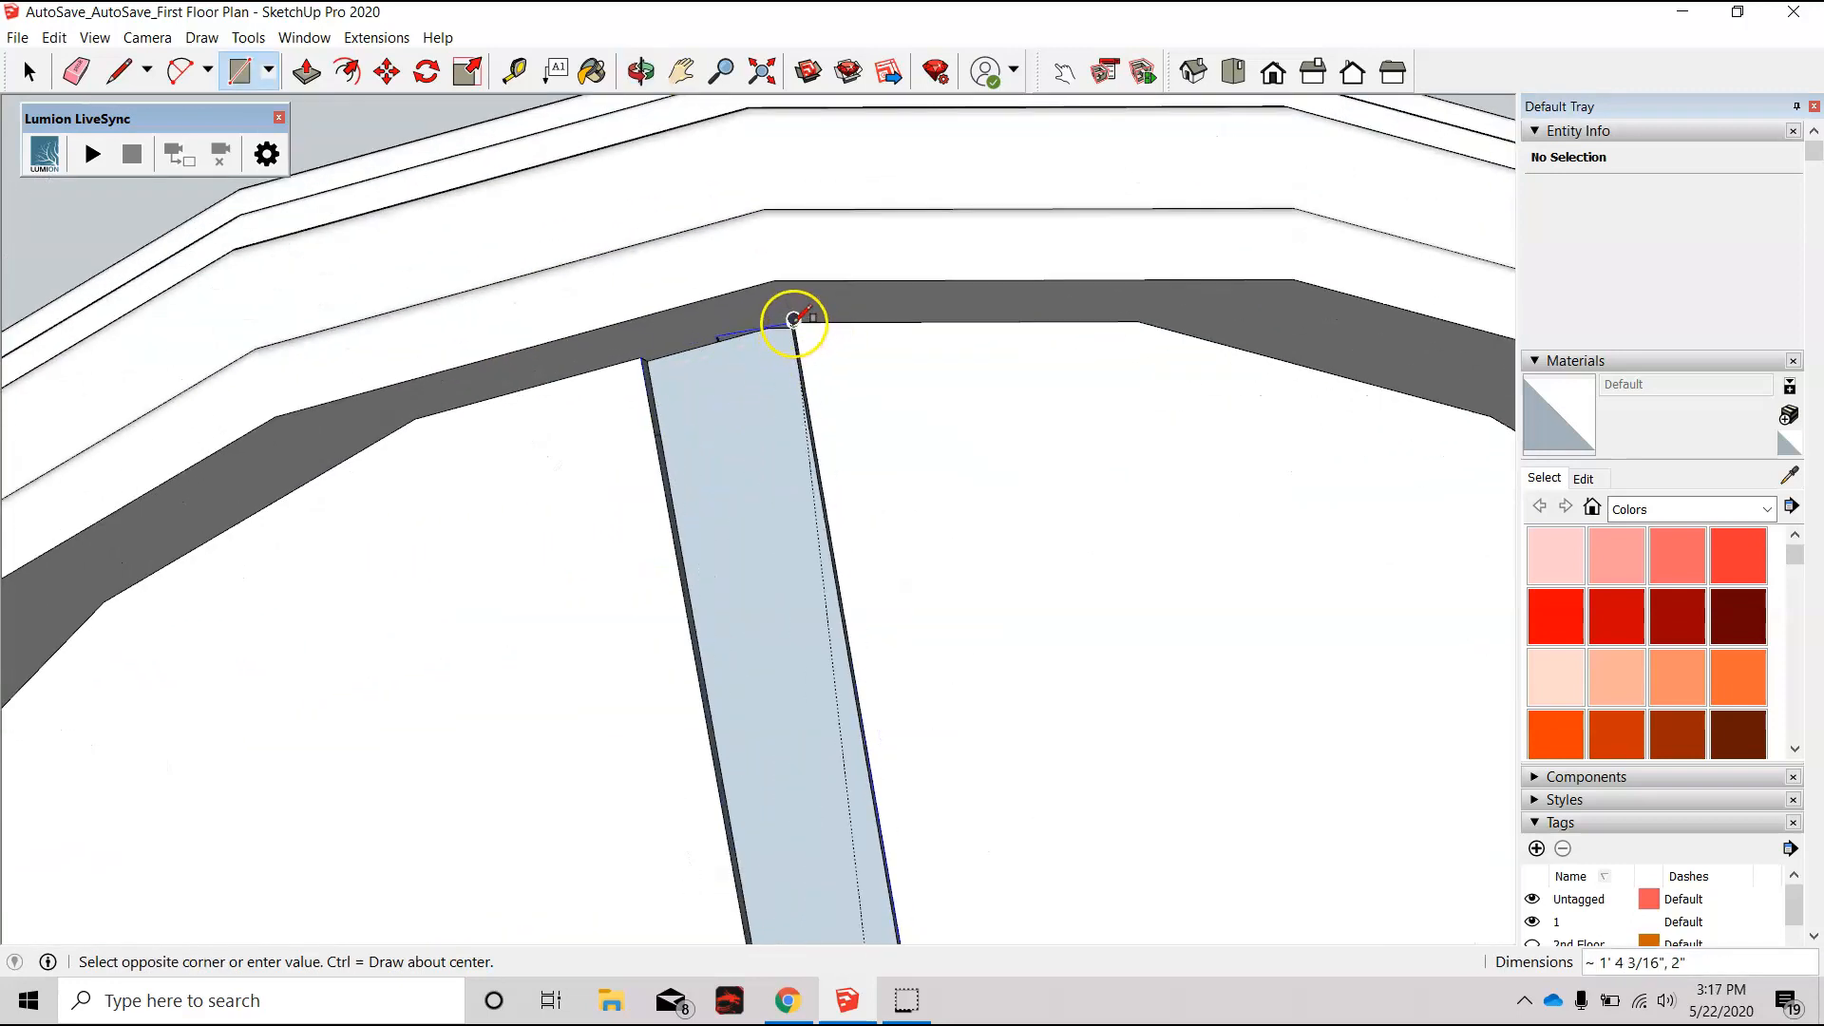
{"action": "scroll", "coordinate": [799, 322], "scroll_direction": "up", "scroll_amount": 3}
{"action": "scroll", "coordinate": [784, 325], "scroll_direction": "up", "scroll_amount": 1}
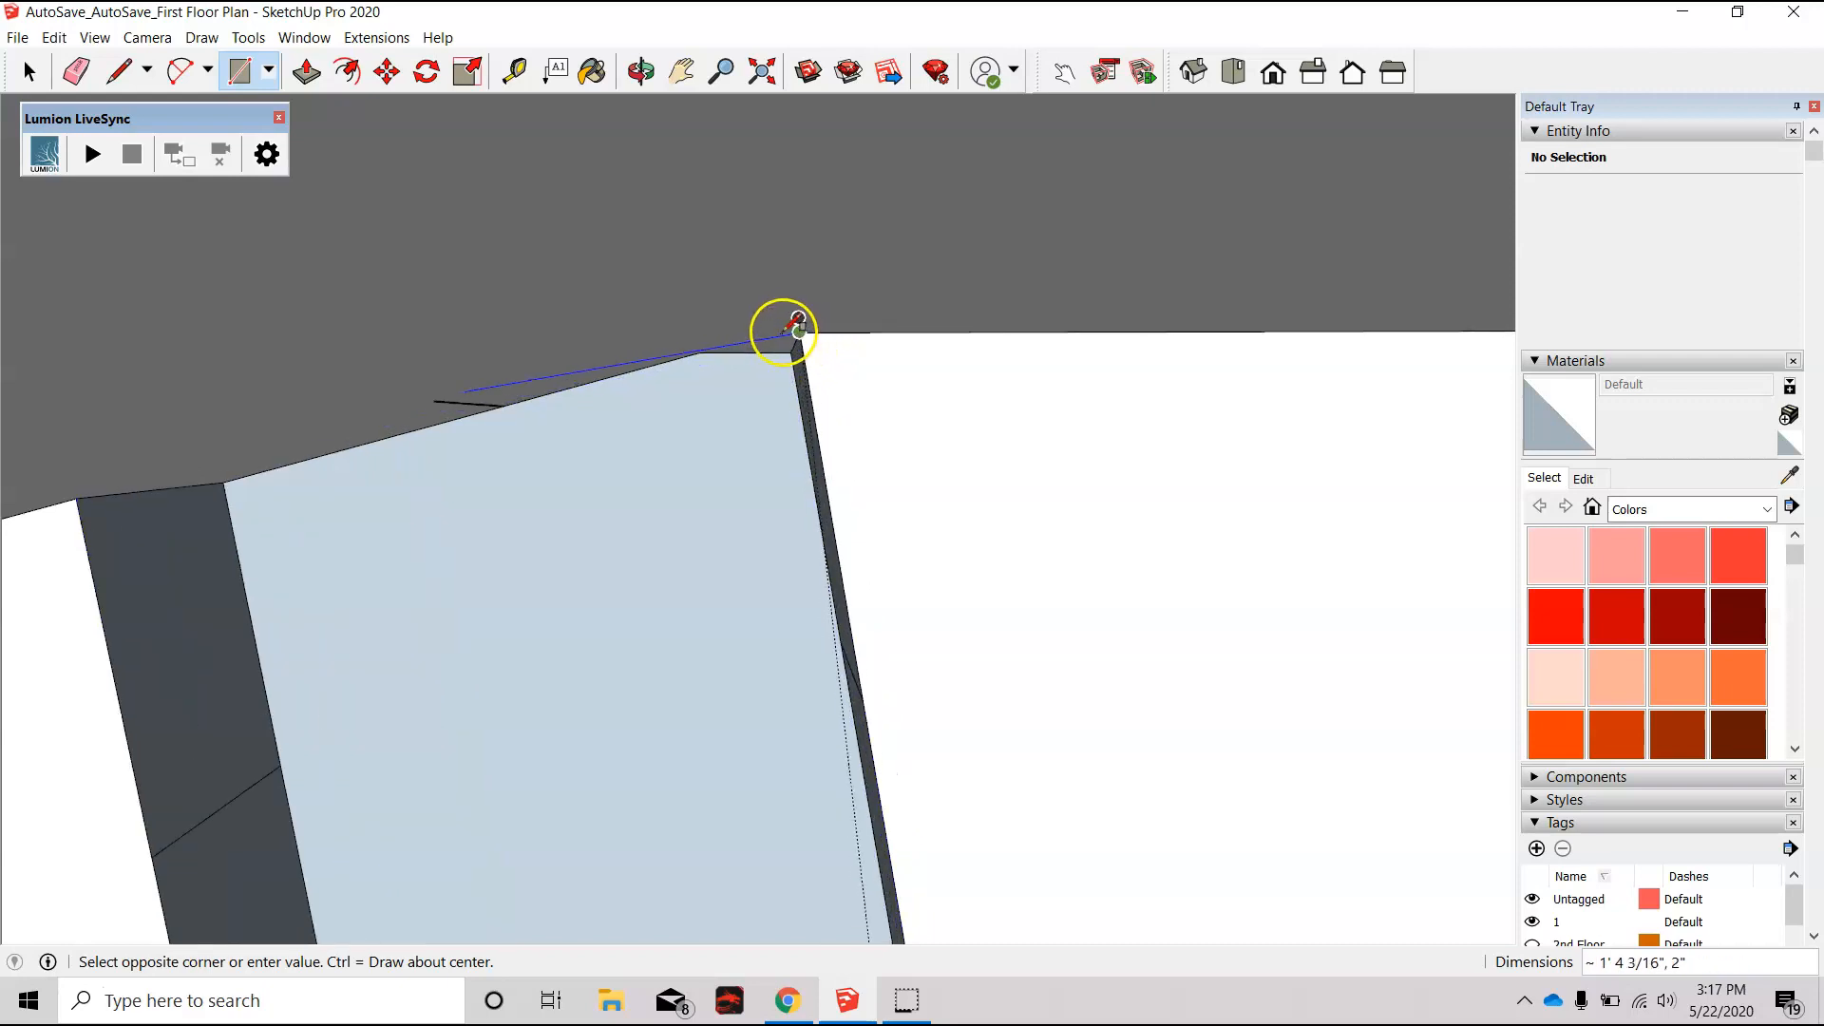
{"action": "scroll", "coordinate": [813, 346], "scroll_direction": "down", "scroll_amount": 4}
{"action": "scroll", "coordinate": [812, 343], "scroll_direction": "down", "scroll_amount": 4}
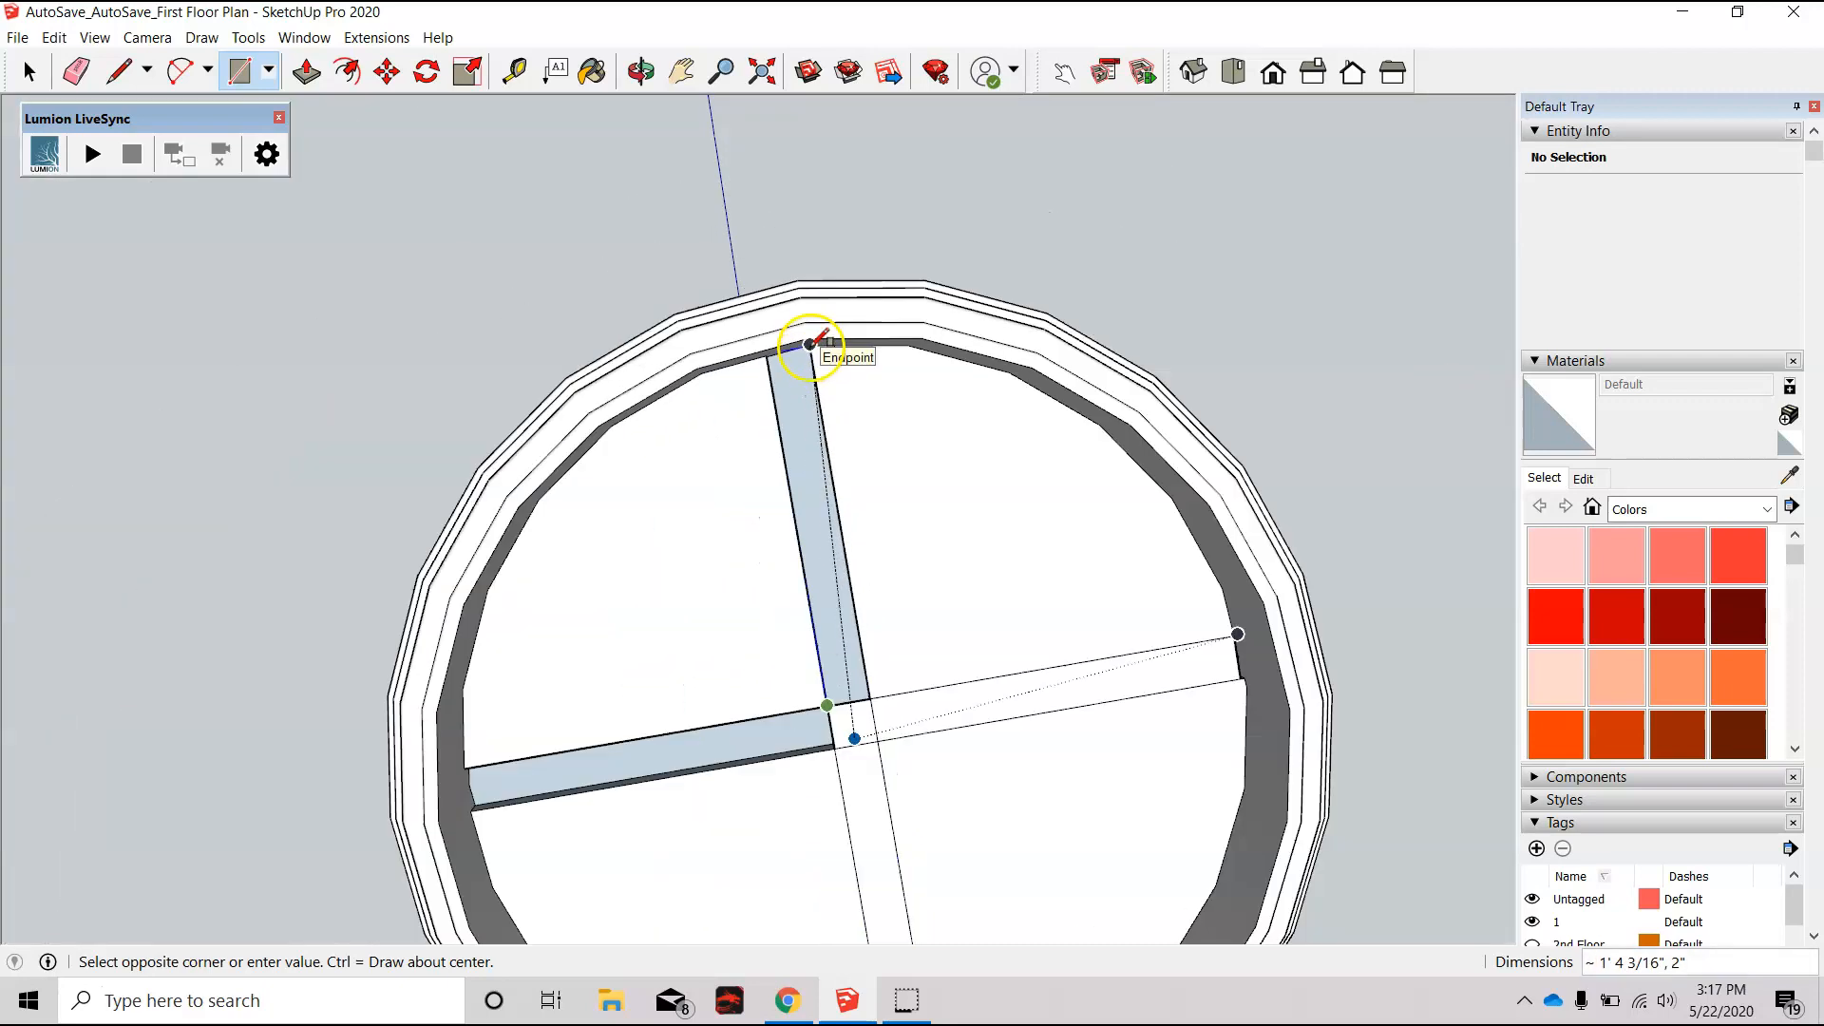
{"action": "mouse_move", "coordinate": [993, 787]}
{"action": "middle_mouse_down"}
{"action": "mouse_move", "coordinate": [944, 798]}
{"action": "mouse_move", "coordinate": [896, 737]}
{"action": "mouse_move", "coordinate": [953, 554]}
{"action": "mouse_move", "coordinate": [828, 523]}
{"action": "mouse_move", "coordinate": [753, 406]}
{"action": "middle_mouse_up"}
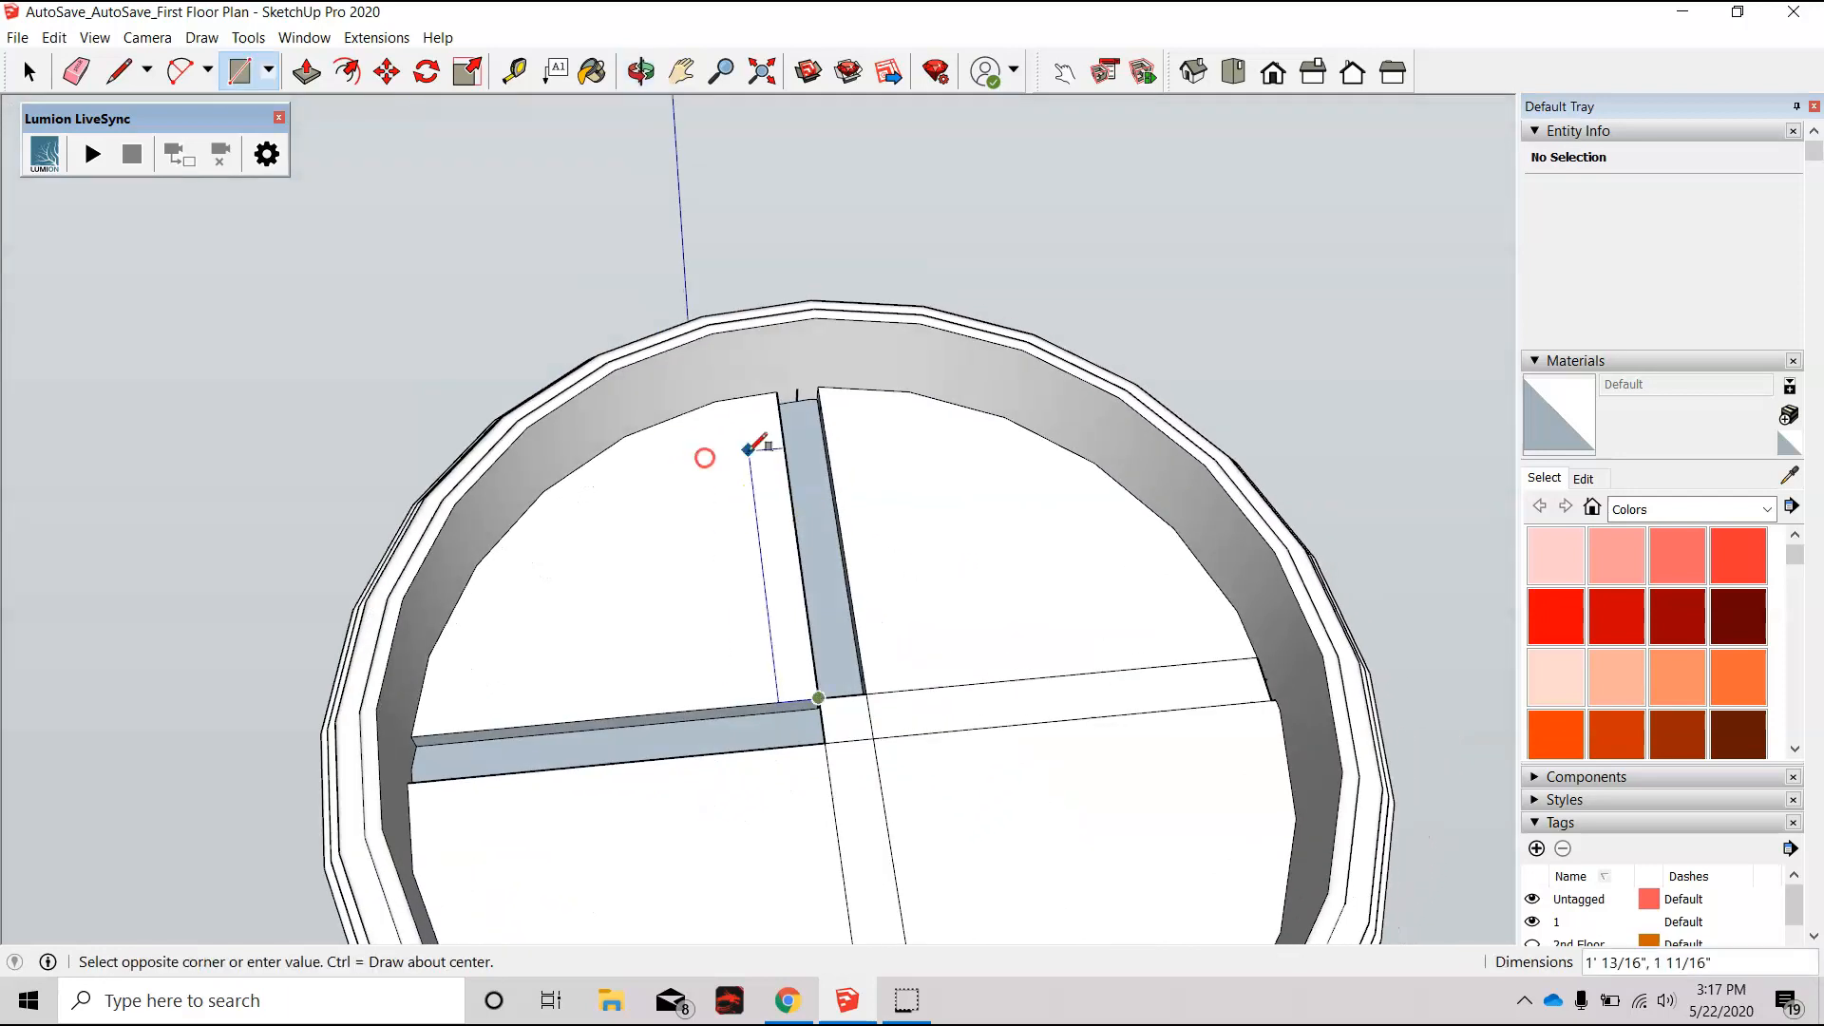
{"action": "scroll", "coordinate": [818, 379], "scroll_direction": "up", "scroll_amount": 4}
{"action": "left_click", "coordinate": [816, 385]}
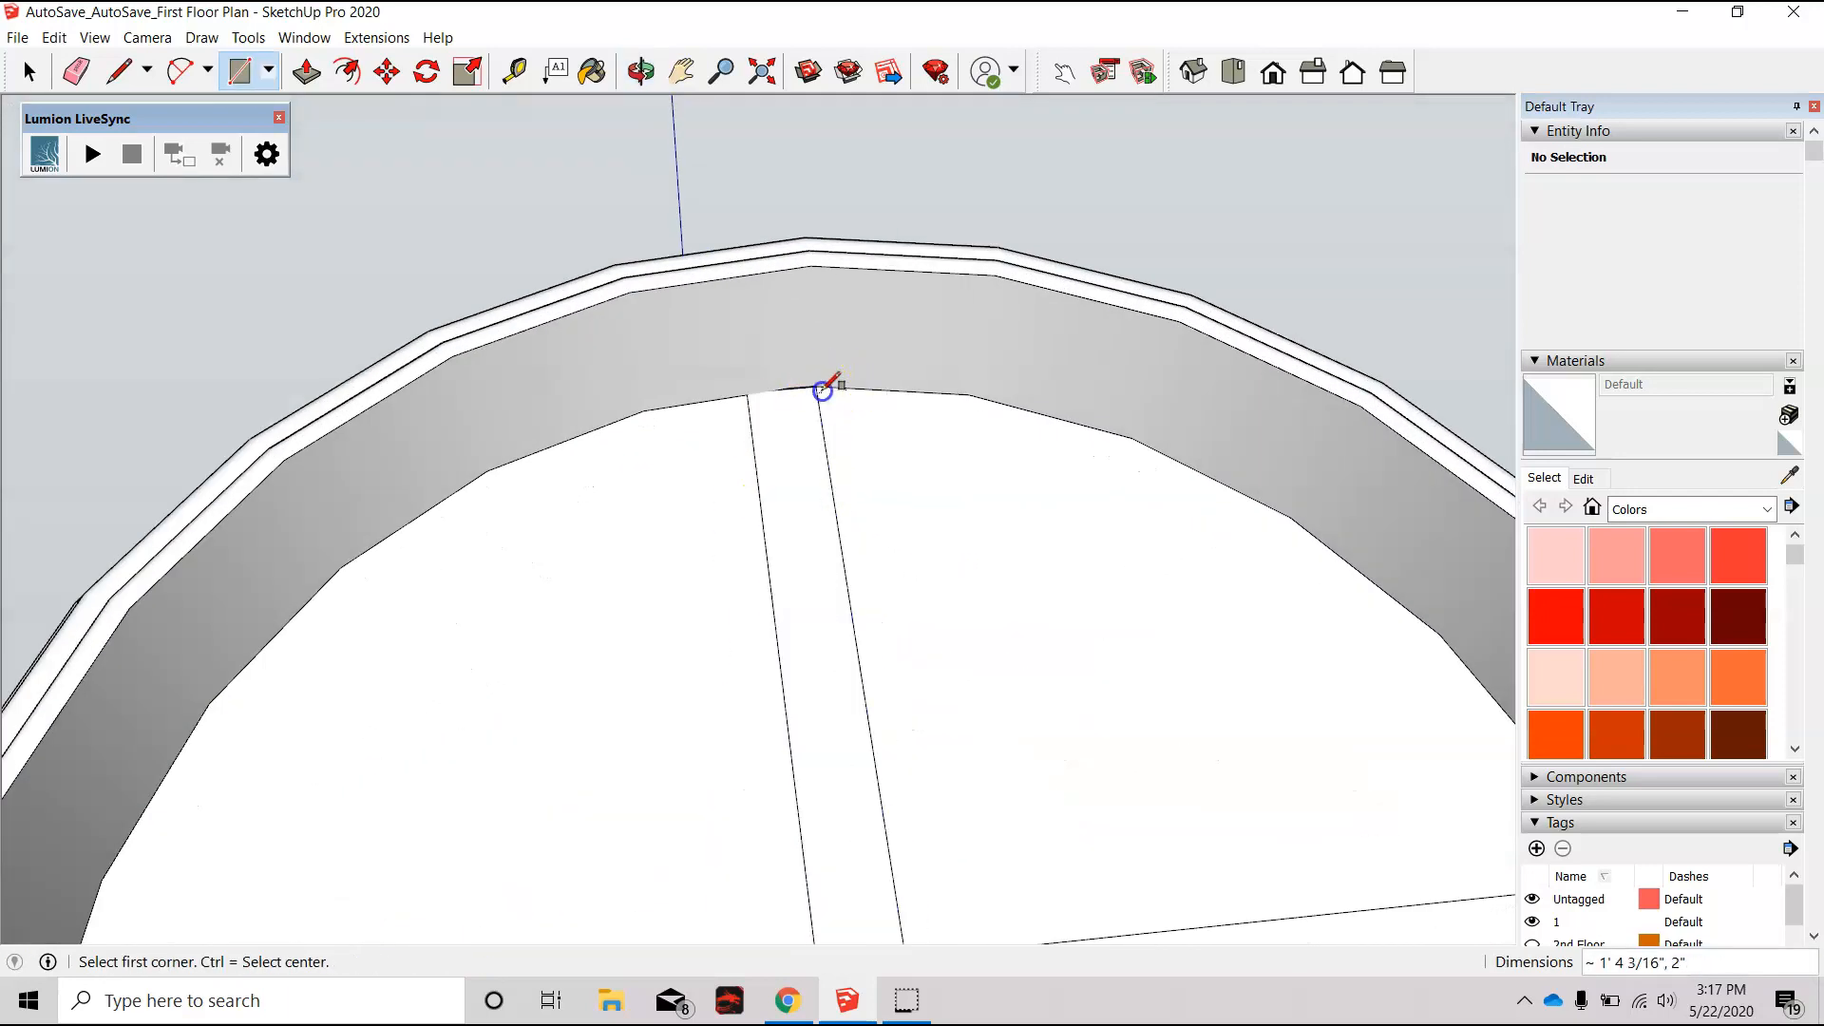
Step: Close the left arm of the cross with a rectangle about 1' 4 15/16" by 2"
{"action": "scroll", "coordinate": [1007, 503], "scroll_direction": "down", "scroll_amount": 5}
{"action": "scroll", "coordinate": [993, 589], "scroll_direction": "up", "scroll_amount": 5}
{"action": "left_click", "coordinate": [995, 633]}
{"action": "left_click", "coordinate": [302, 773]}
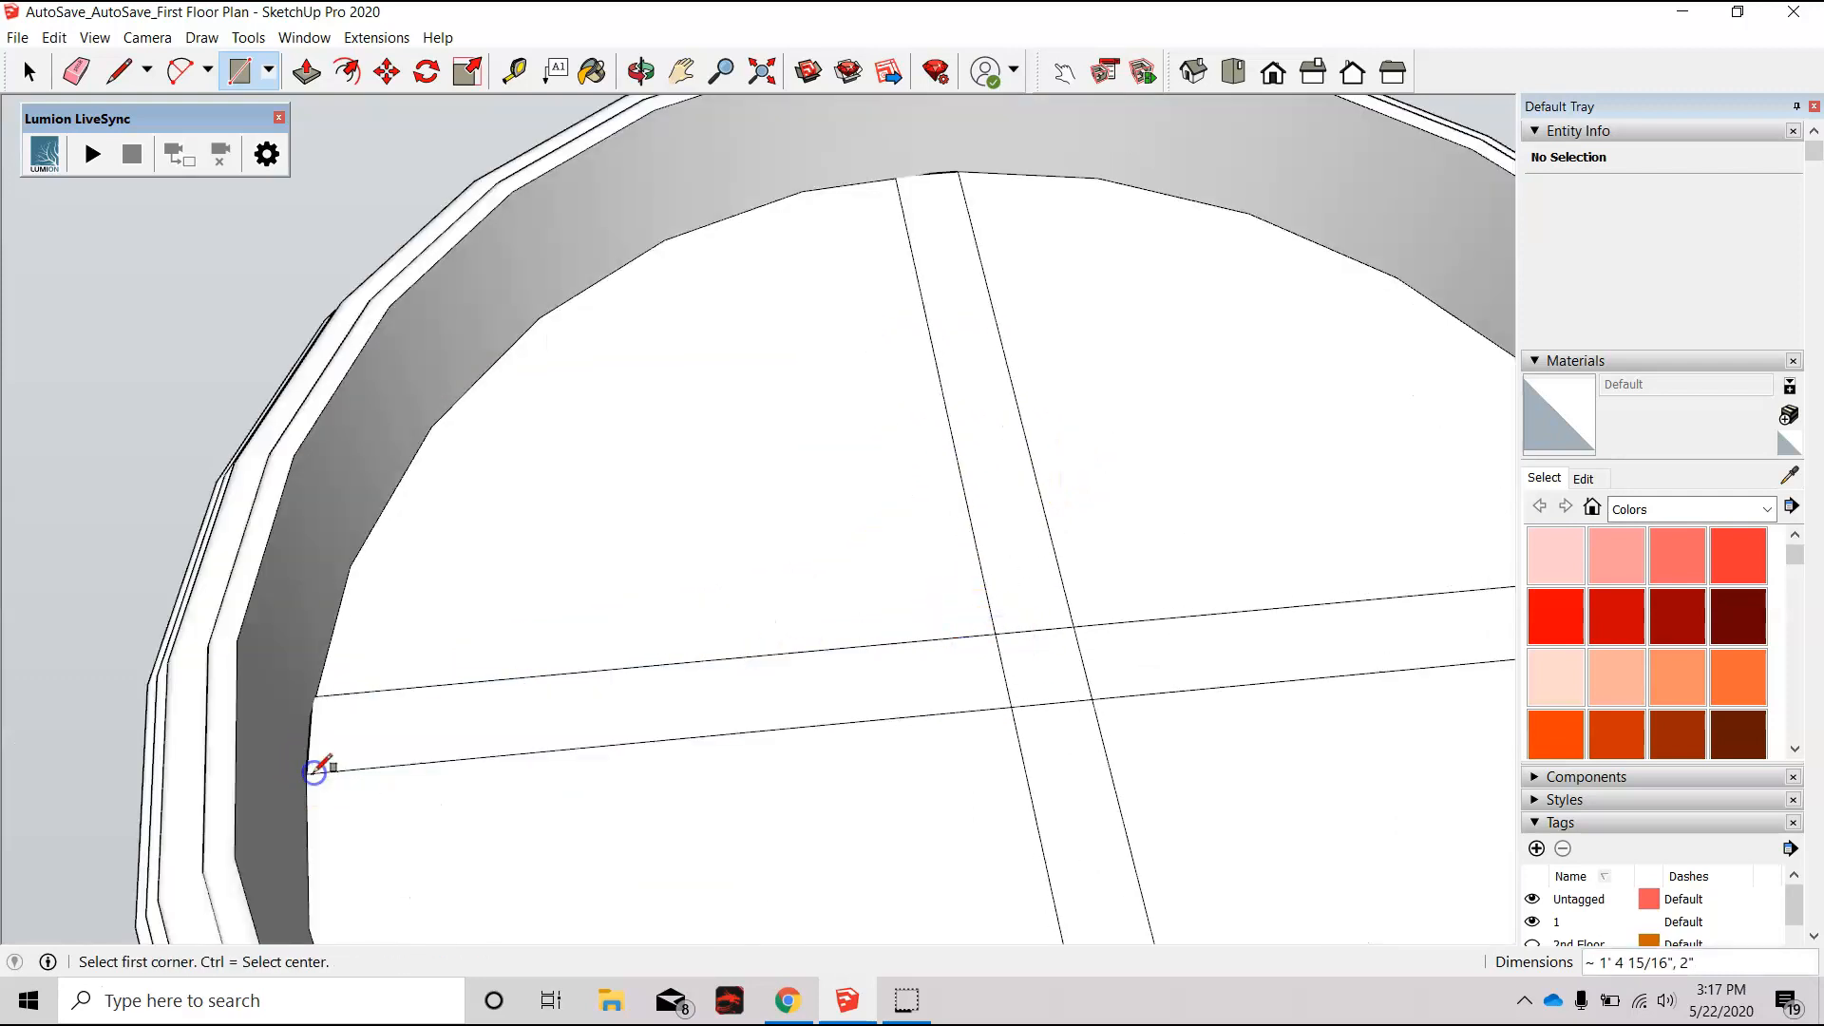
Step: Erase the edges around the central square to merge the cross into one face, and extrude that face 1"
{"action": "scroll", "coordinate": [627, 722], "scroll_direction": "down", "scroll_amount": 5}
{"action": "middle_click_drag", "start_coordinate": [672, 684], "coordinate": [639, 728]}
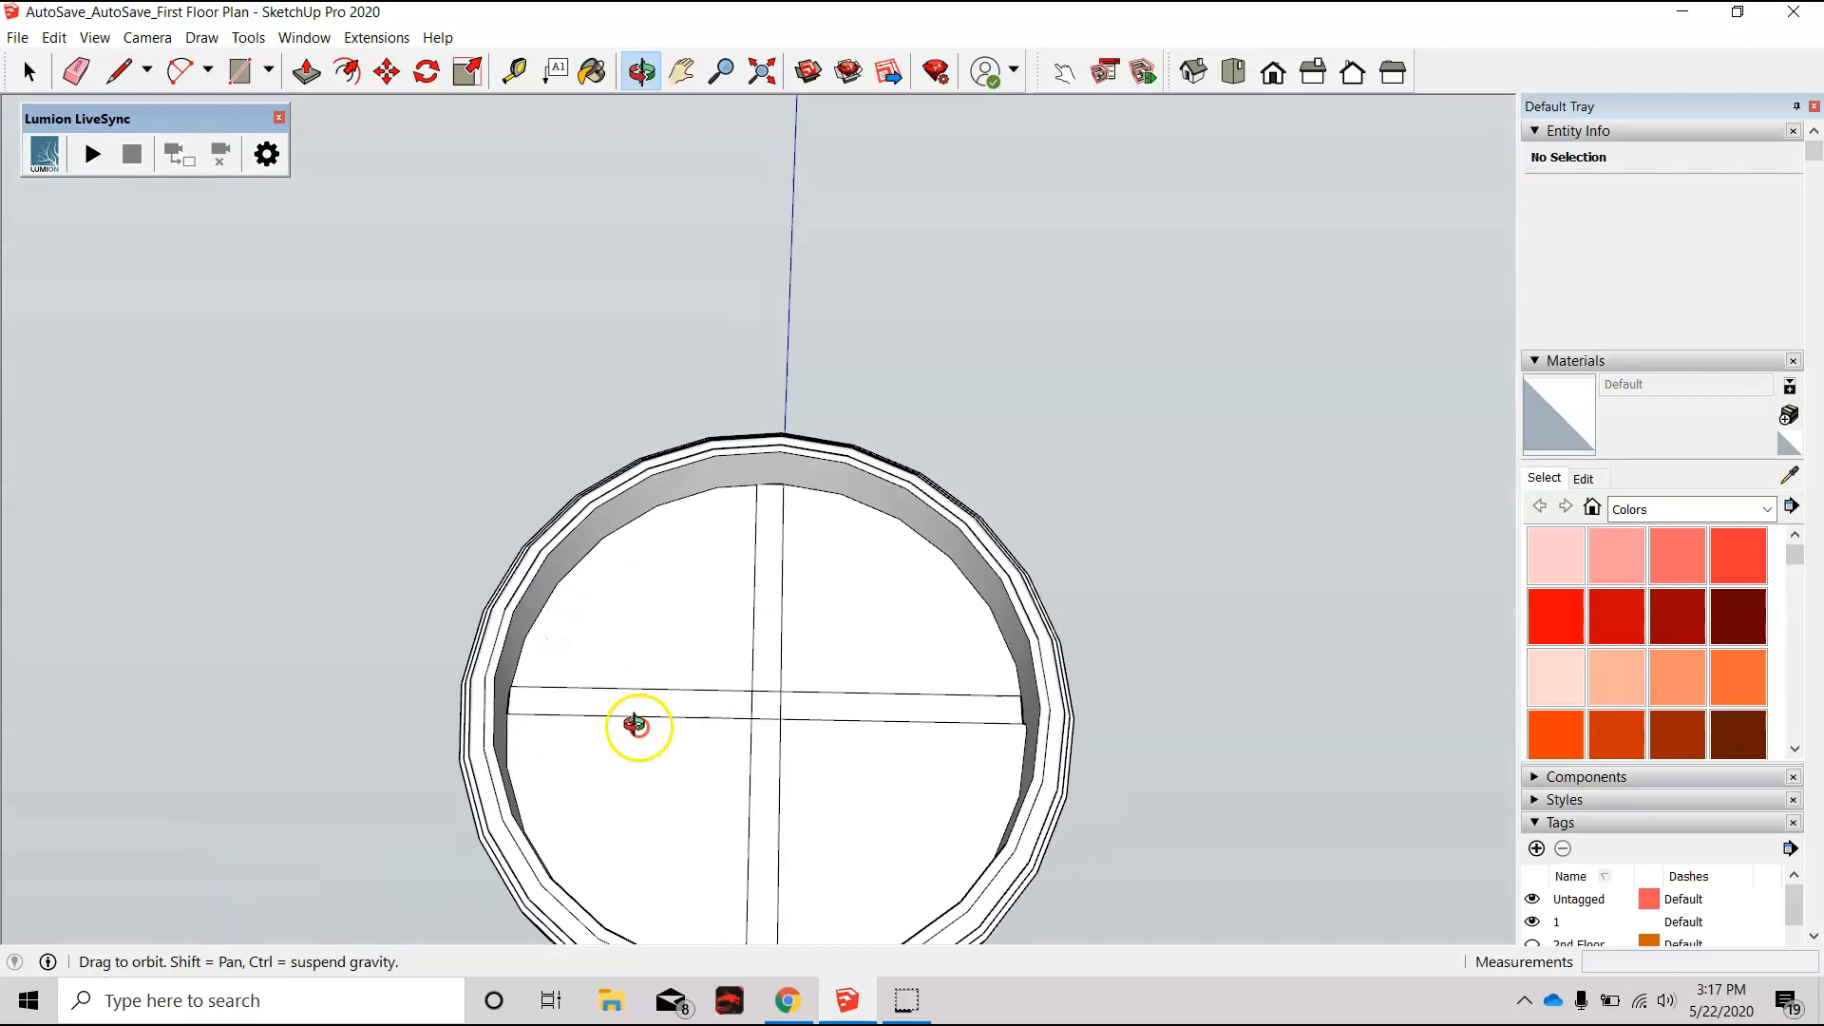
{"action": "scroll", "coordinate": [722, 741], "scroll_direction": "up", "scroll_amount": 4}
{"action": "key", "text": "e"}
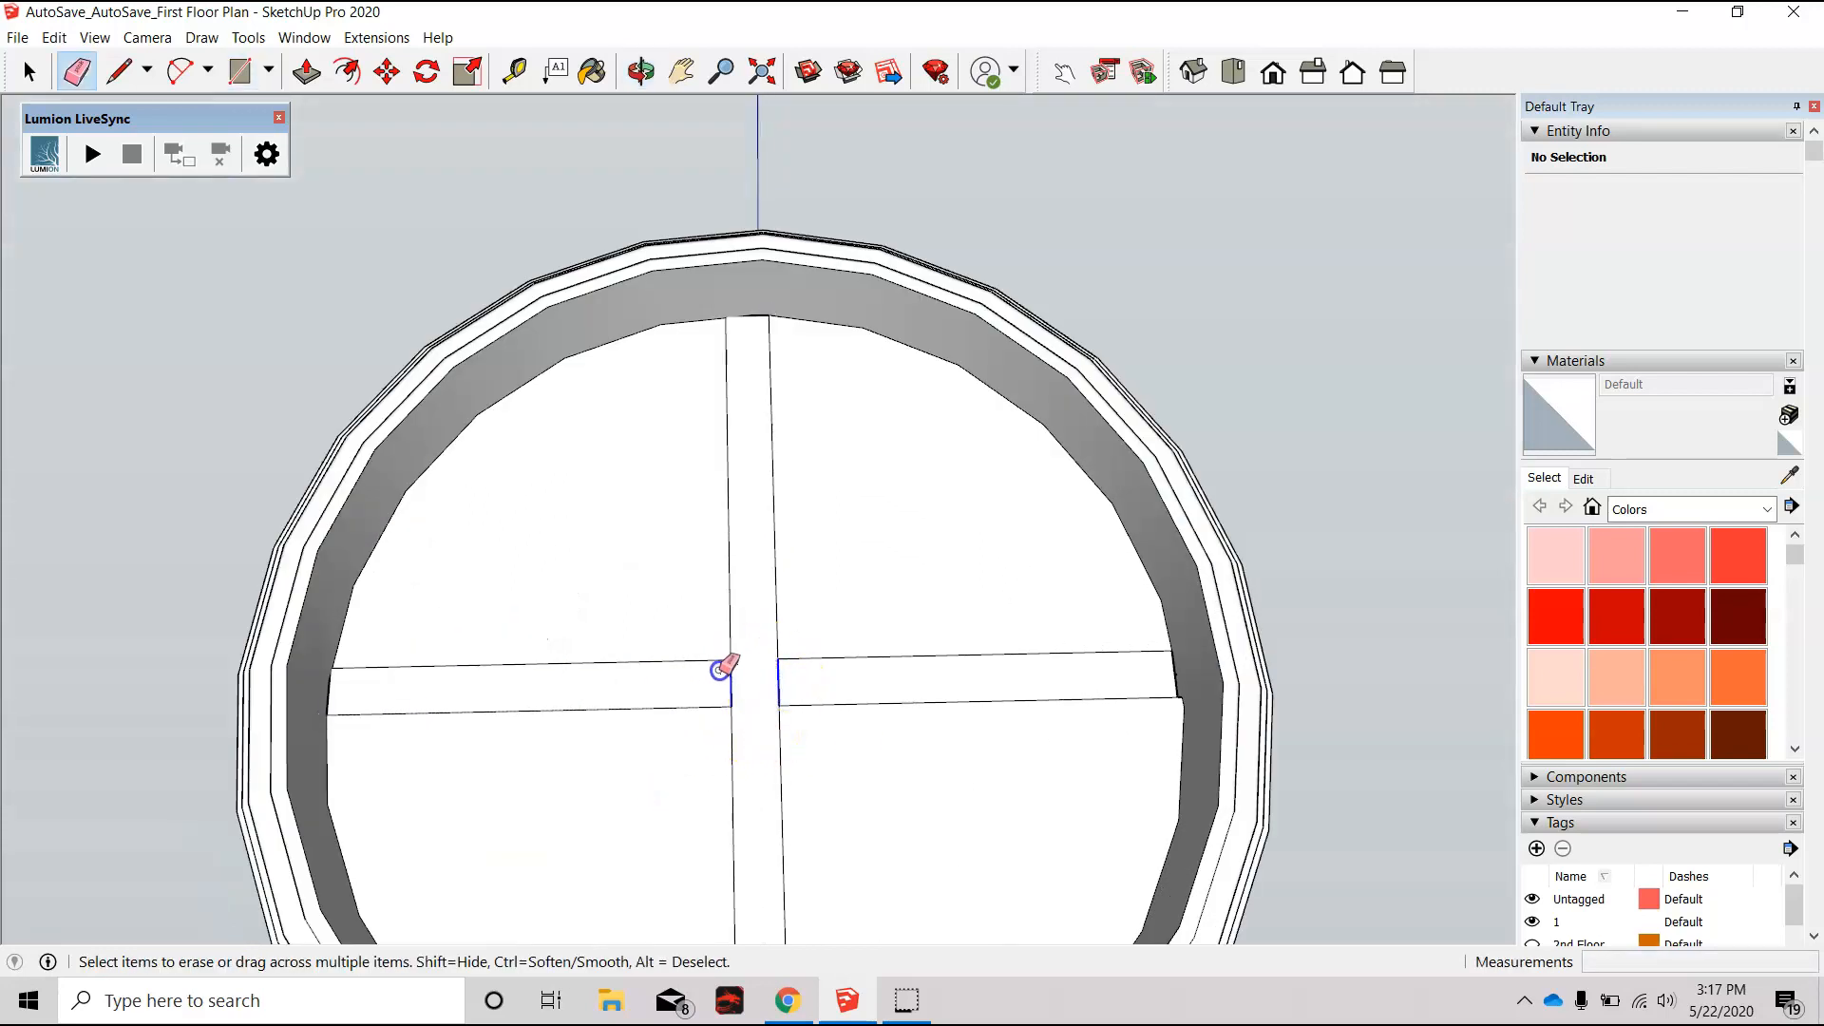
{"action": "key", "text": "p"}
{"action": "left_click", "coordinate": [754, 693]}
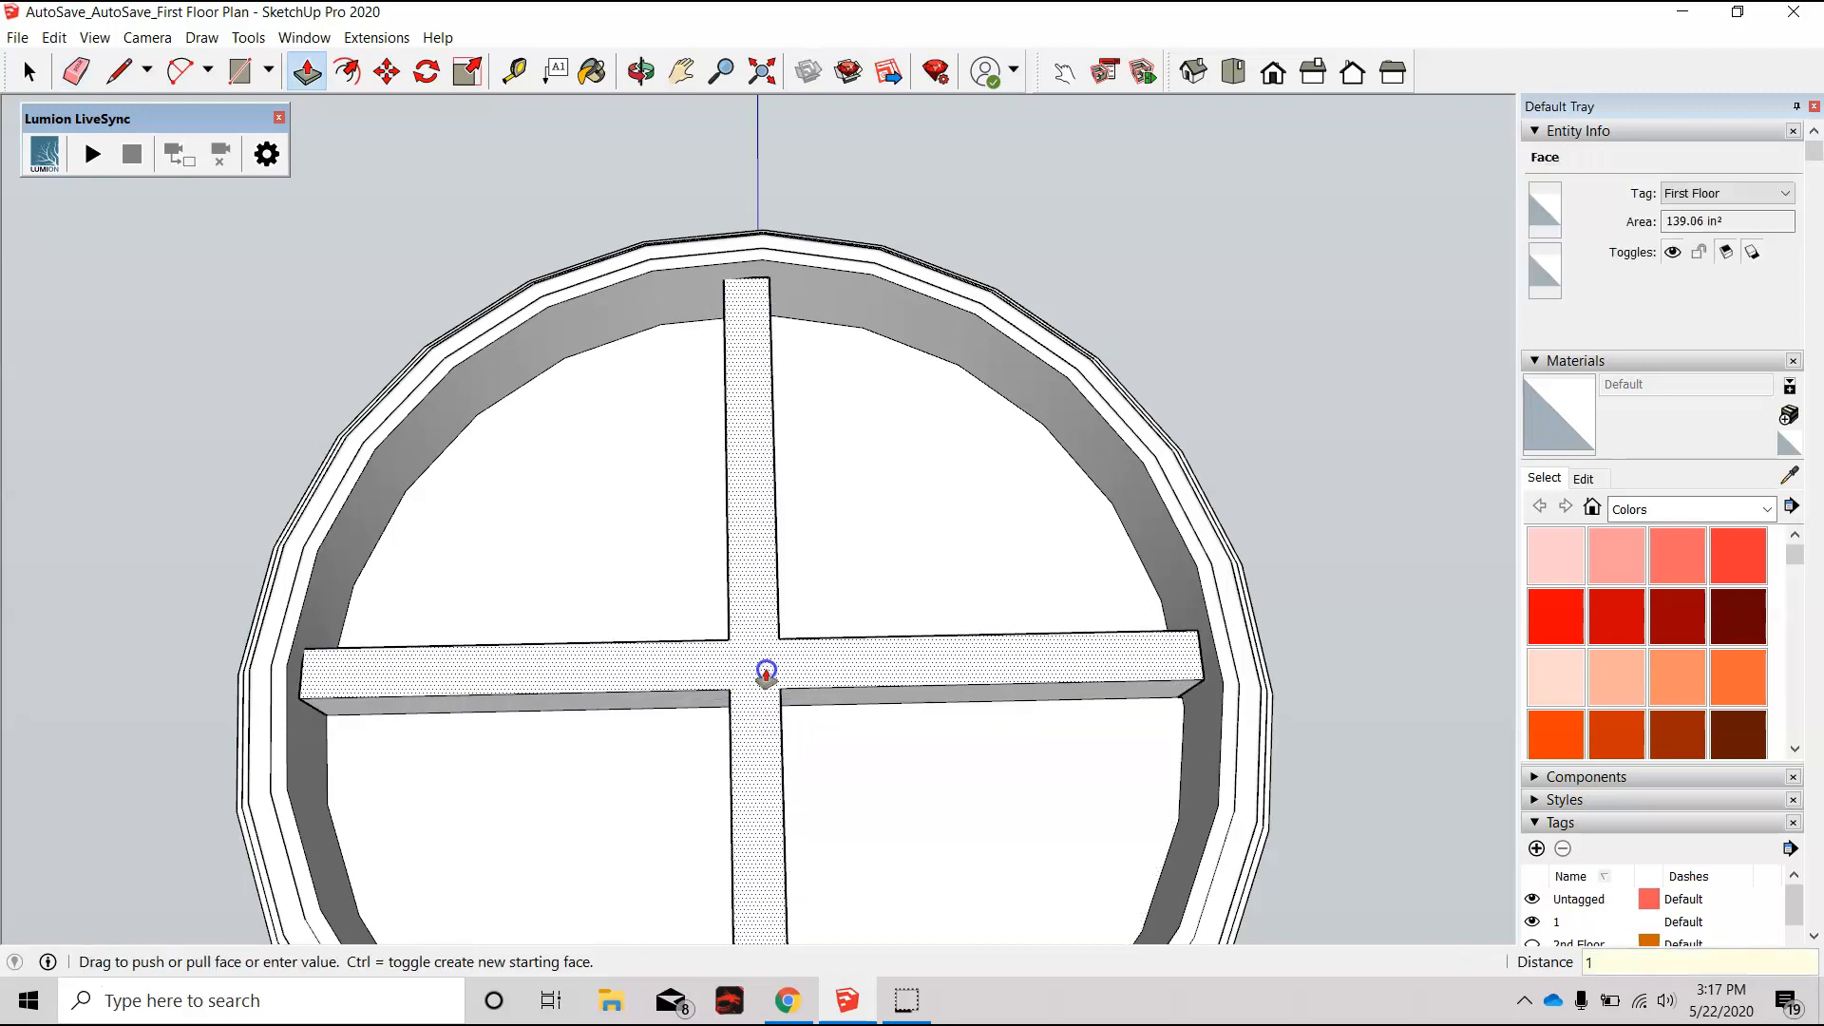
{"action": "key", "text": "Return"}
Step: Examine the round window and its extruded cross bars from several angles
{"action": "scroll", "coordinate": [766, 672], "scroll_direction": "down", "scroll_amount": 5}
{"action": "middle_click_drag", "start_coordinate": [836, 746], "coordinate": [802, 460]}
{"action": "middle_click_drag", "start_coordinate": [802, 611], "coordinate": [745, 220]}
{"action": "middle_click_drag", "start_coordinate": [977, 659], "coordinate": [627, 228]}
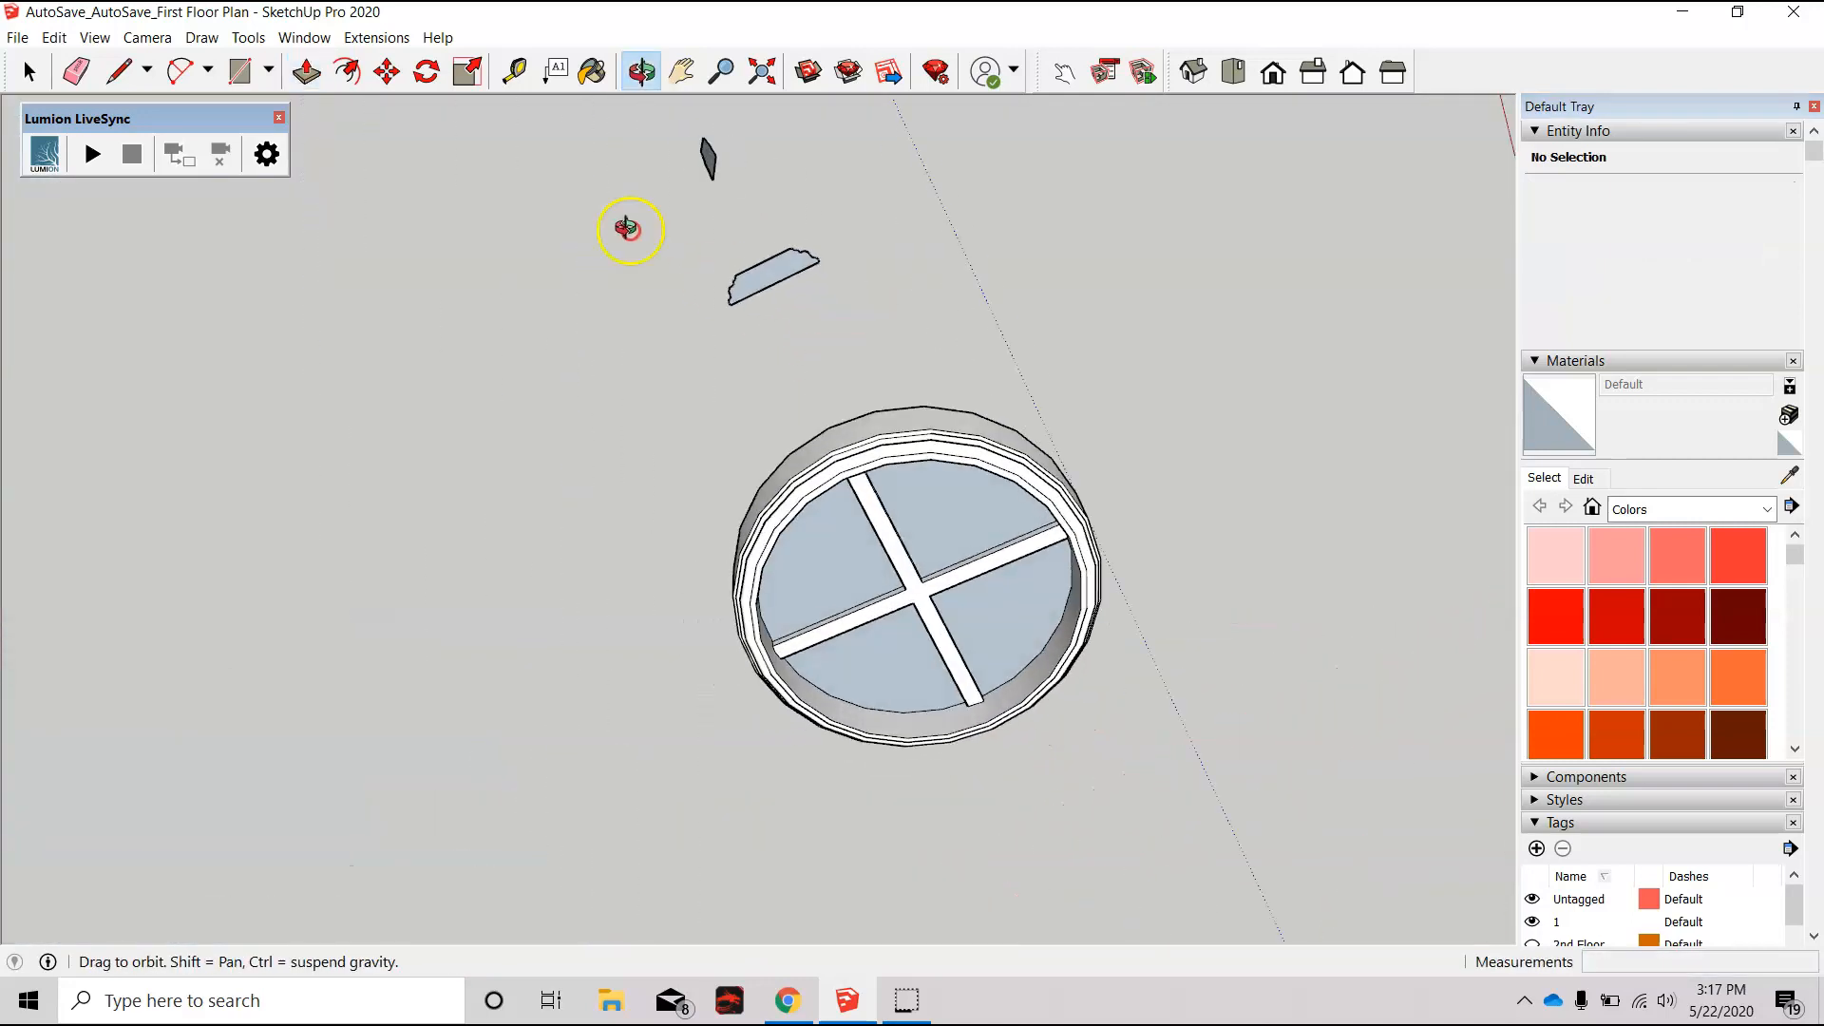
{"action": "left_click", "coordinate": [1030, 489]}
{"action": "middle_click_drag", "start_coordinate": [1030, 489], "coordinate": [473, 143]}
{"action": "middle_click_drag", "start_coordinate": [977, 676], "coordinate": [1072, 352]}
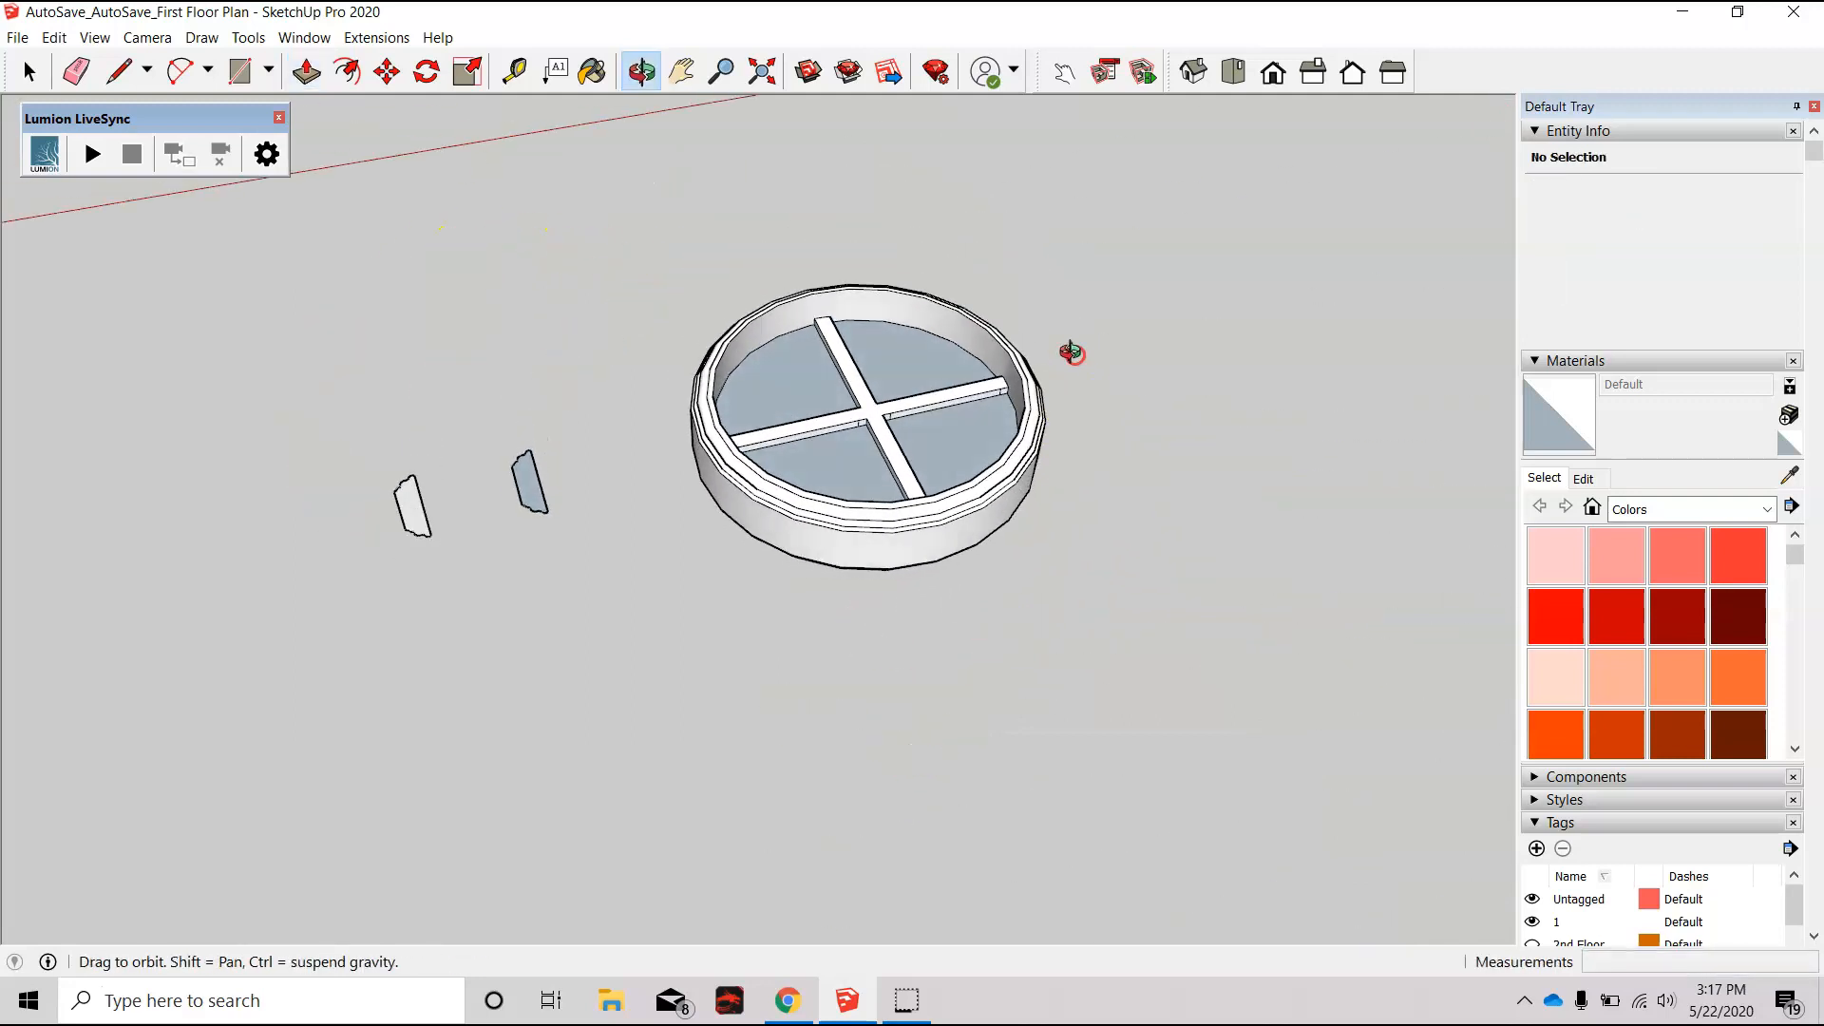
{"action": "scroll", "coordinate": [957, 375], "scroll_direction": "up", "scroll_amount": 4}
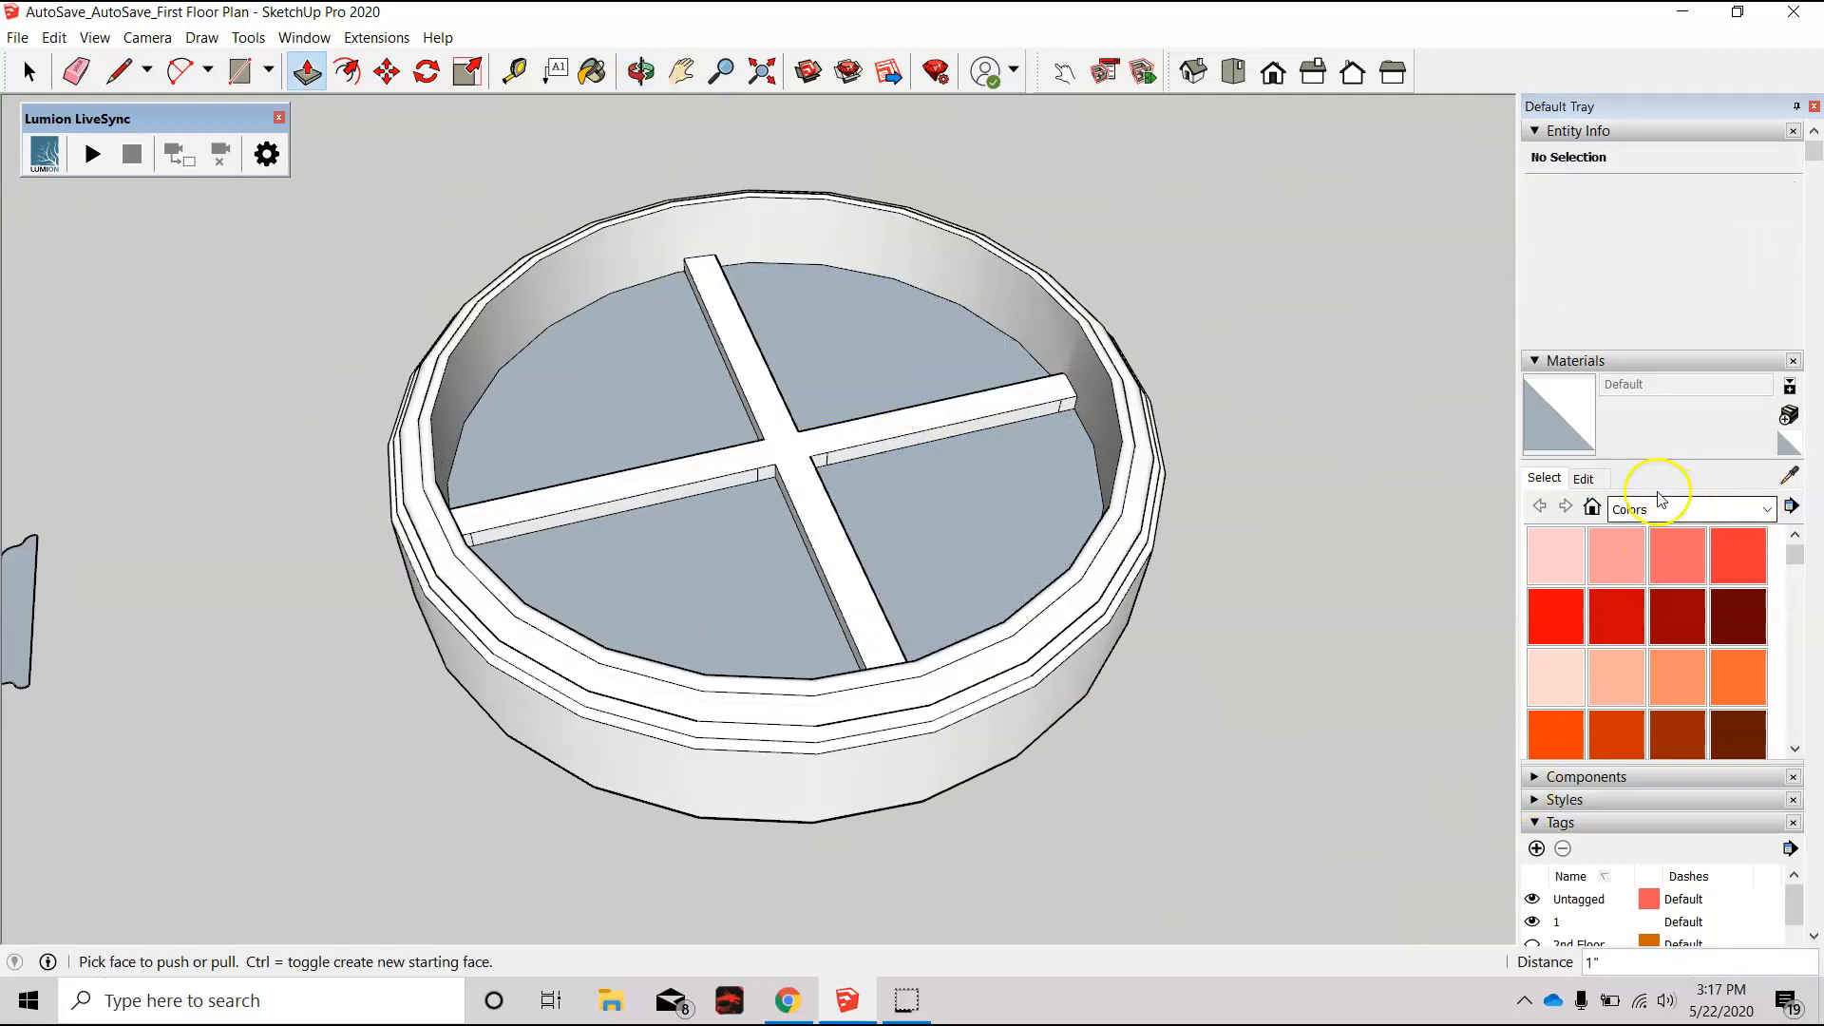
Step: Paint the four panes between the bars with Translucent Glass Gray from the Glass and Mirrors materials
{"action": "left_click", "coordinate": [1768, 508]}
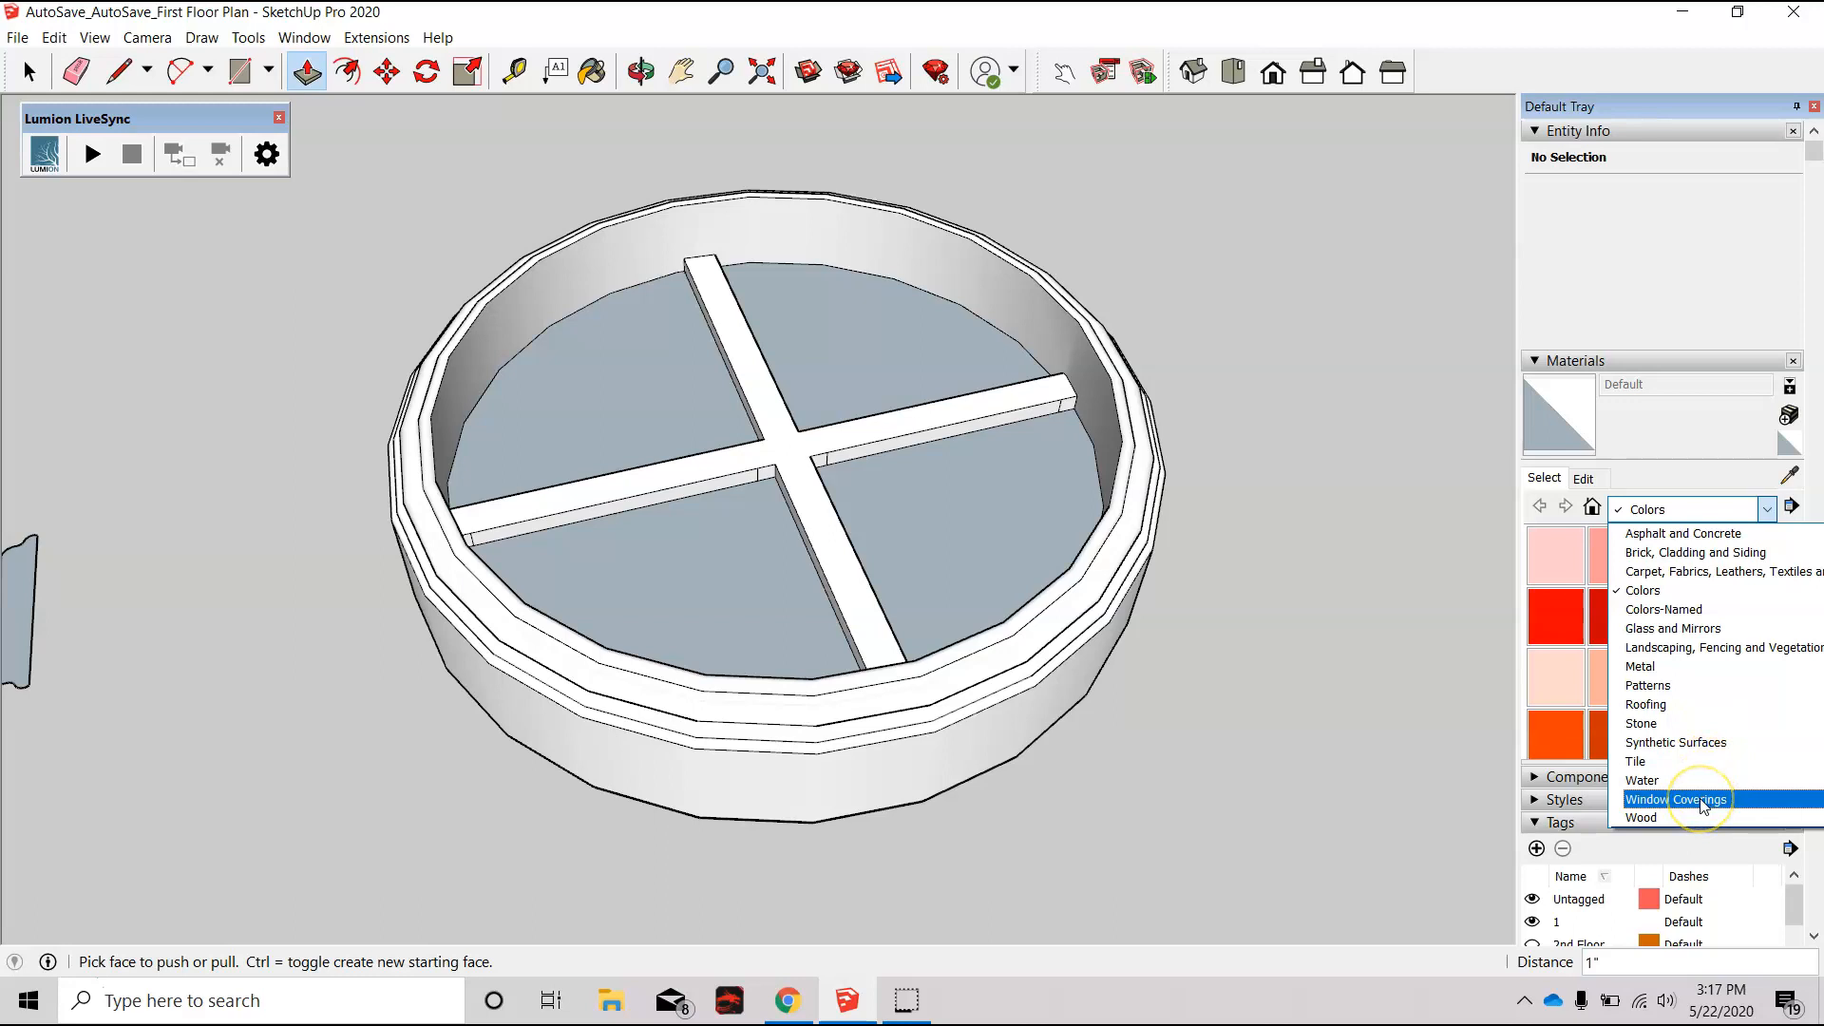
{"action": "left_click", "coordinate": [1680, 629]}
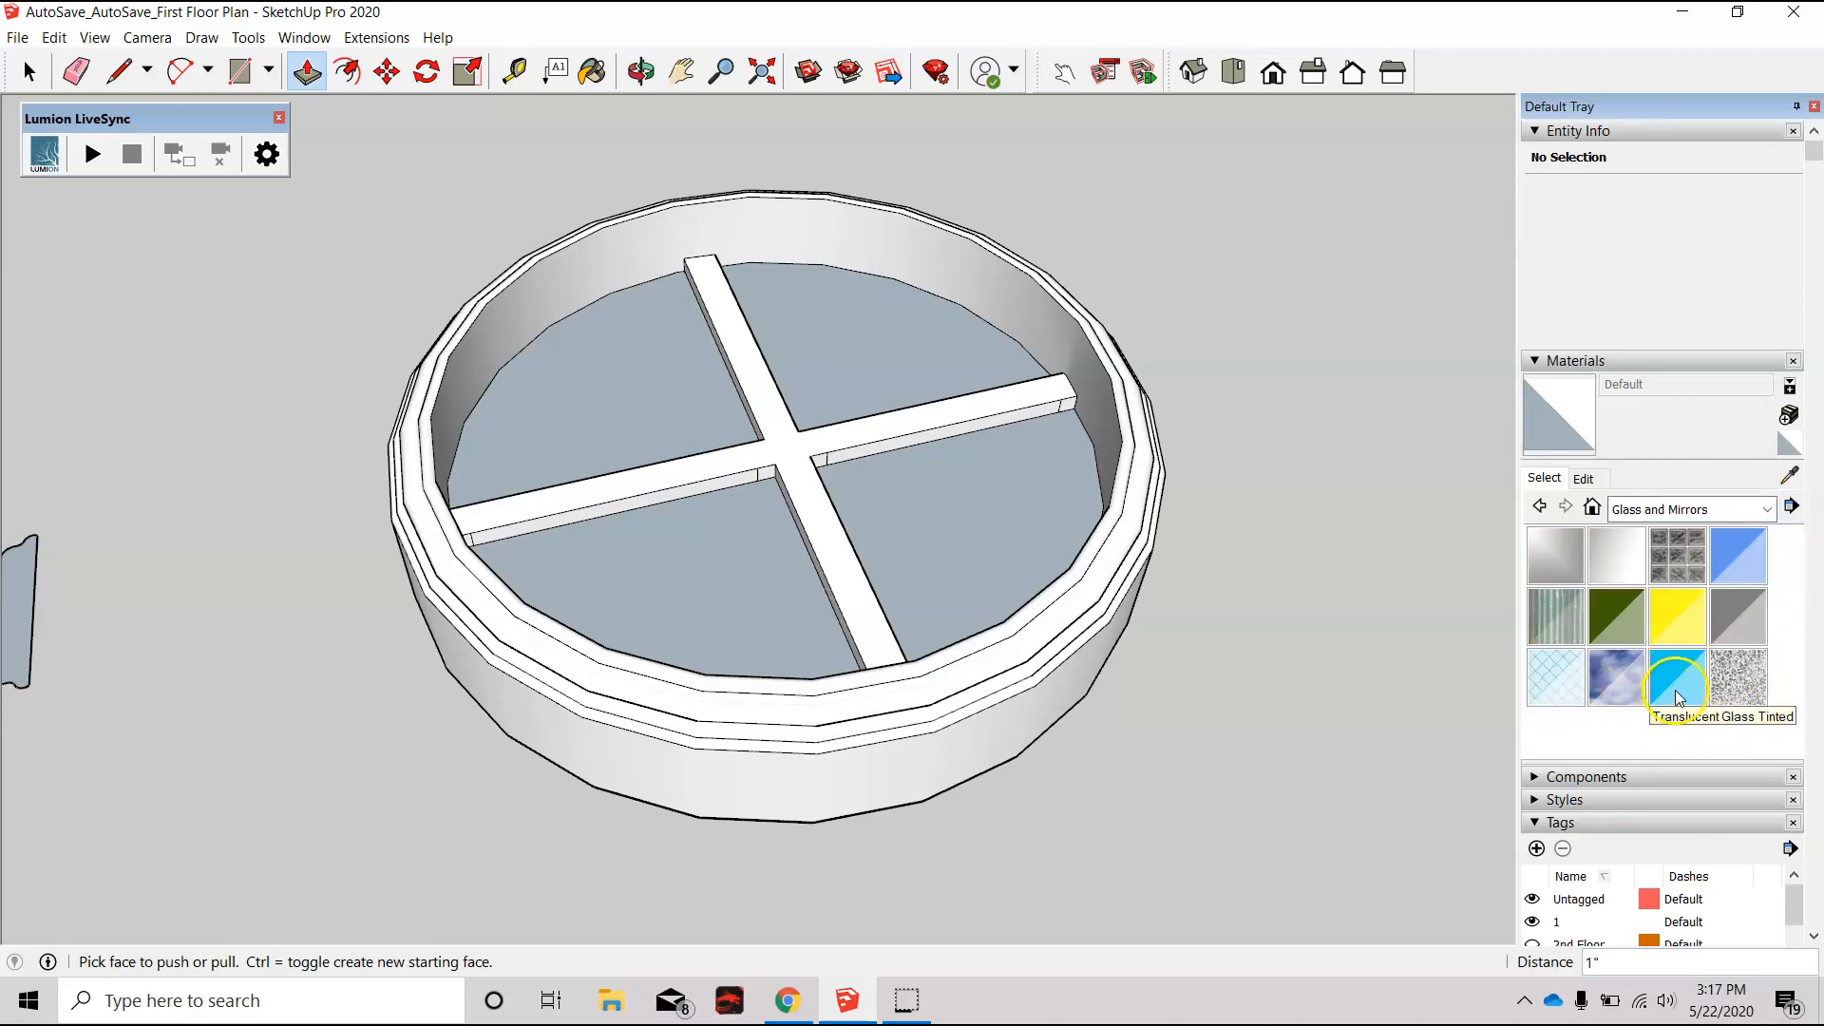
{"action": "left_click", "coordinate": [1752, 616]}
{"action": "left_click", "coordinate": [1017, 489]}
{"action": "left_click", "coordinate": [757, 599]}
{"action": "left_click", "coordinate": [684, 387]}
{"action": "left_click", "coordinate": [843, 346]}
Step: Erase the short seam edges on the side of the right bar beside the cross centre
{"action": "scroll", "coordinate": [998, 513], "scroll_direction": "down", "scroll_amount": 3}
{"action": "scroll", "coordinate": [934, 508], "scroll_direction": "up", "scroll_amount": 5}
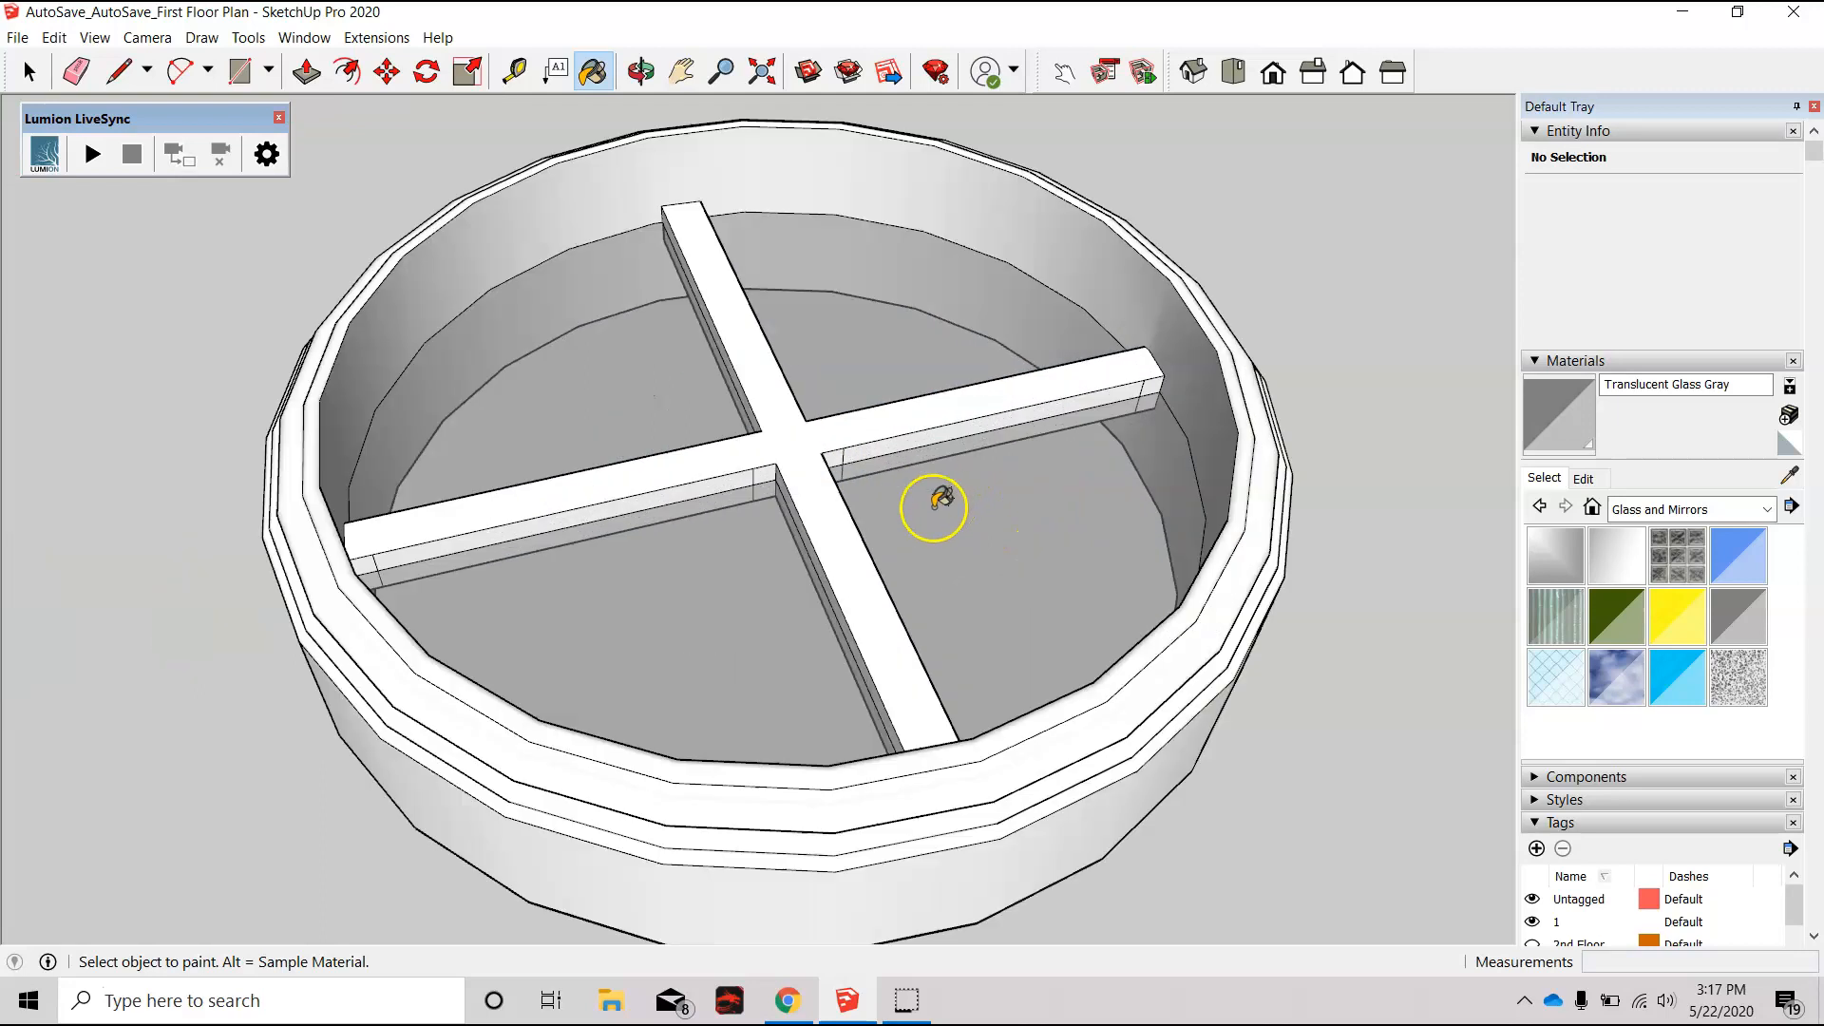
{"action": "scroll", "coordinate": [936, 501], "scroll_direction": "up", "scroll_amount": 5}
{"action": "scroll", "coordinate": [836, 489], "scroll_direction": "down", "scroll_amount": 2}
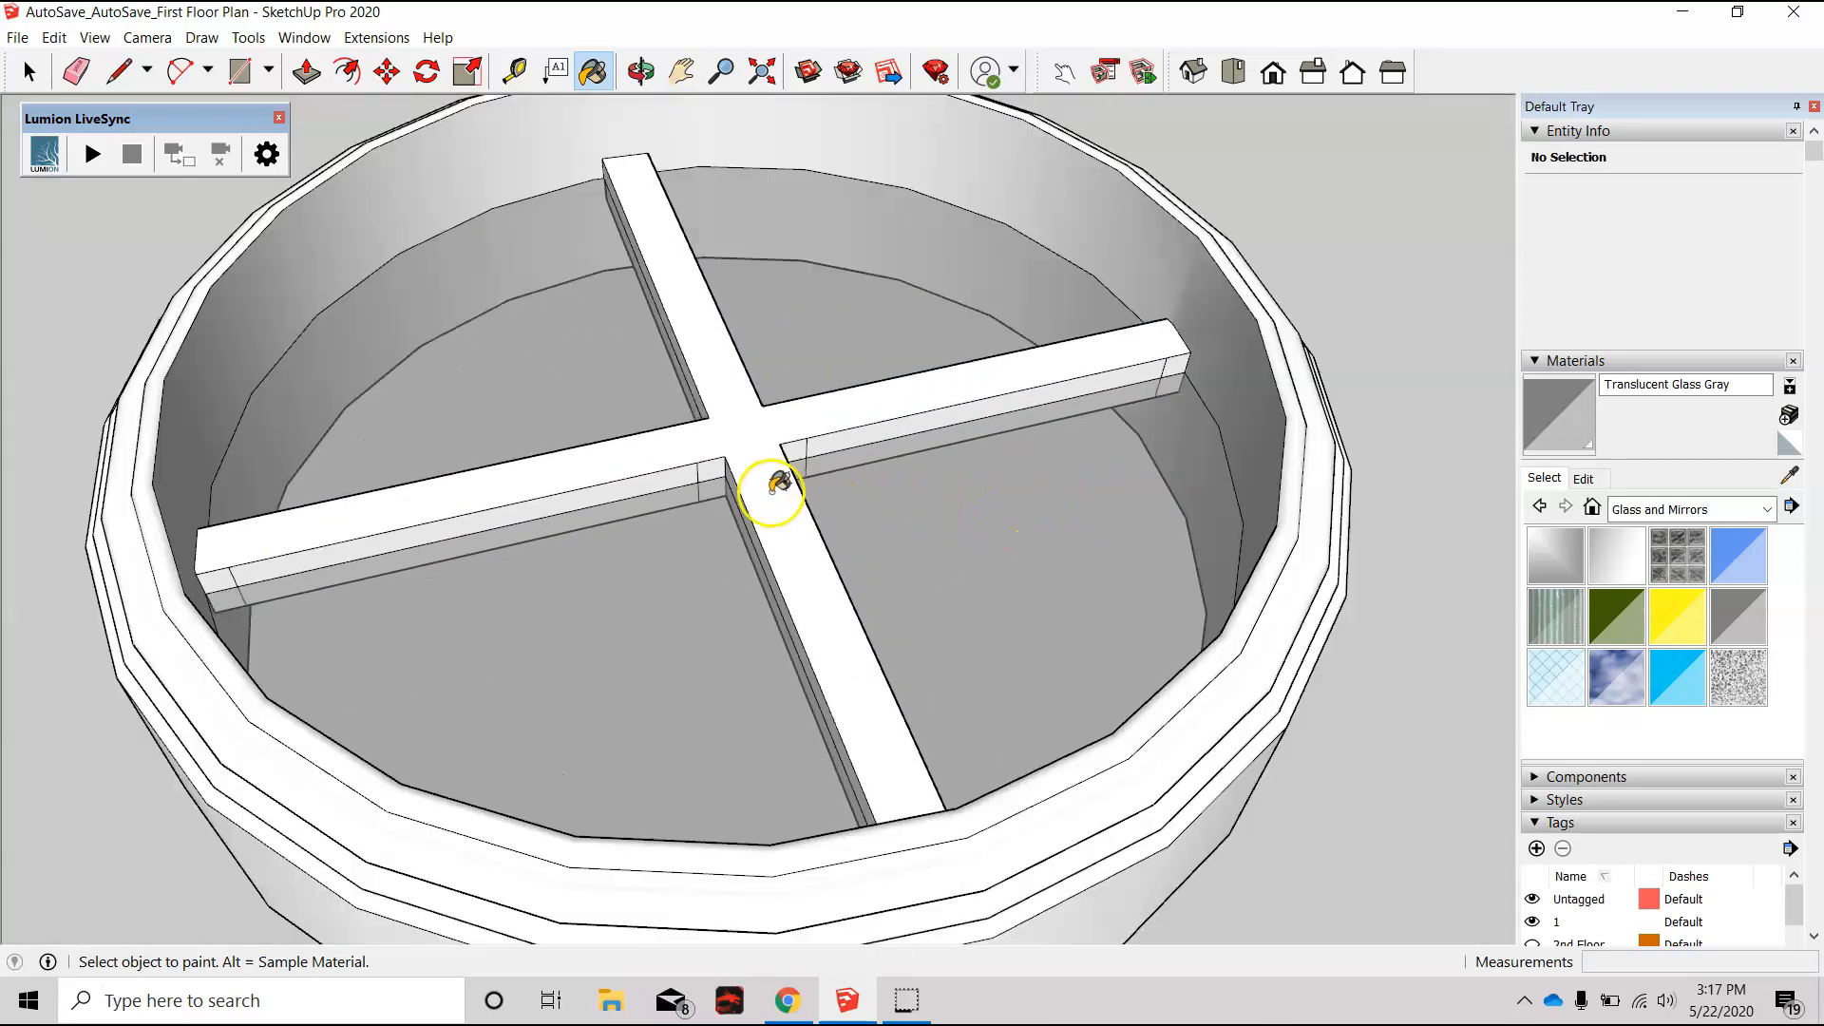
{"action": "mouse_move", "coordinate": [1006, 541]}
{"action": "middle_mouse_down"}
{"action": "mouse_move", "coordinate": [880, 530]}
{"action": "mouse_move", "coordinate": [647, 424]}
{"action": "middle_mouse_up"}
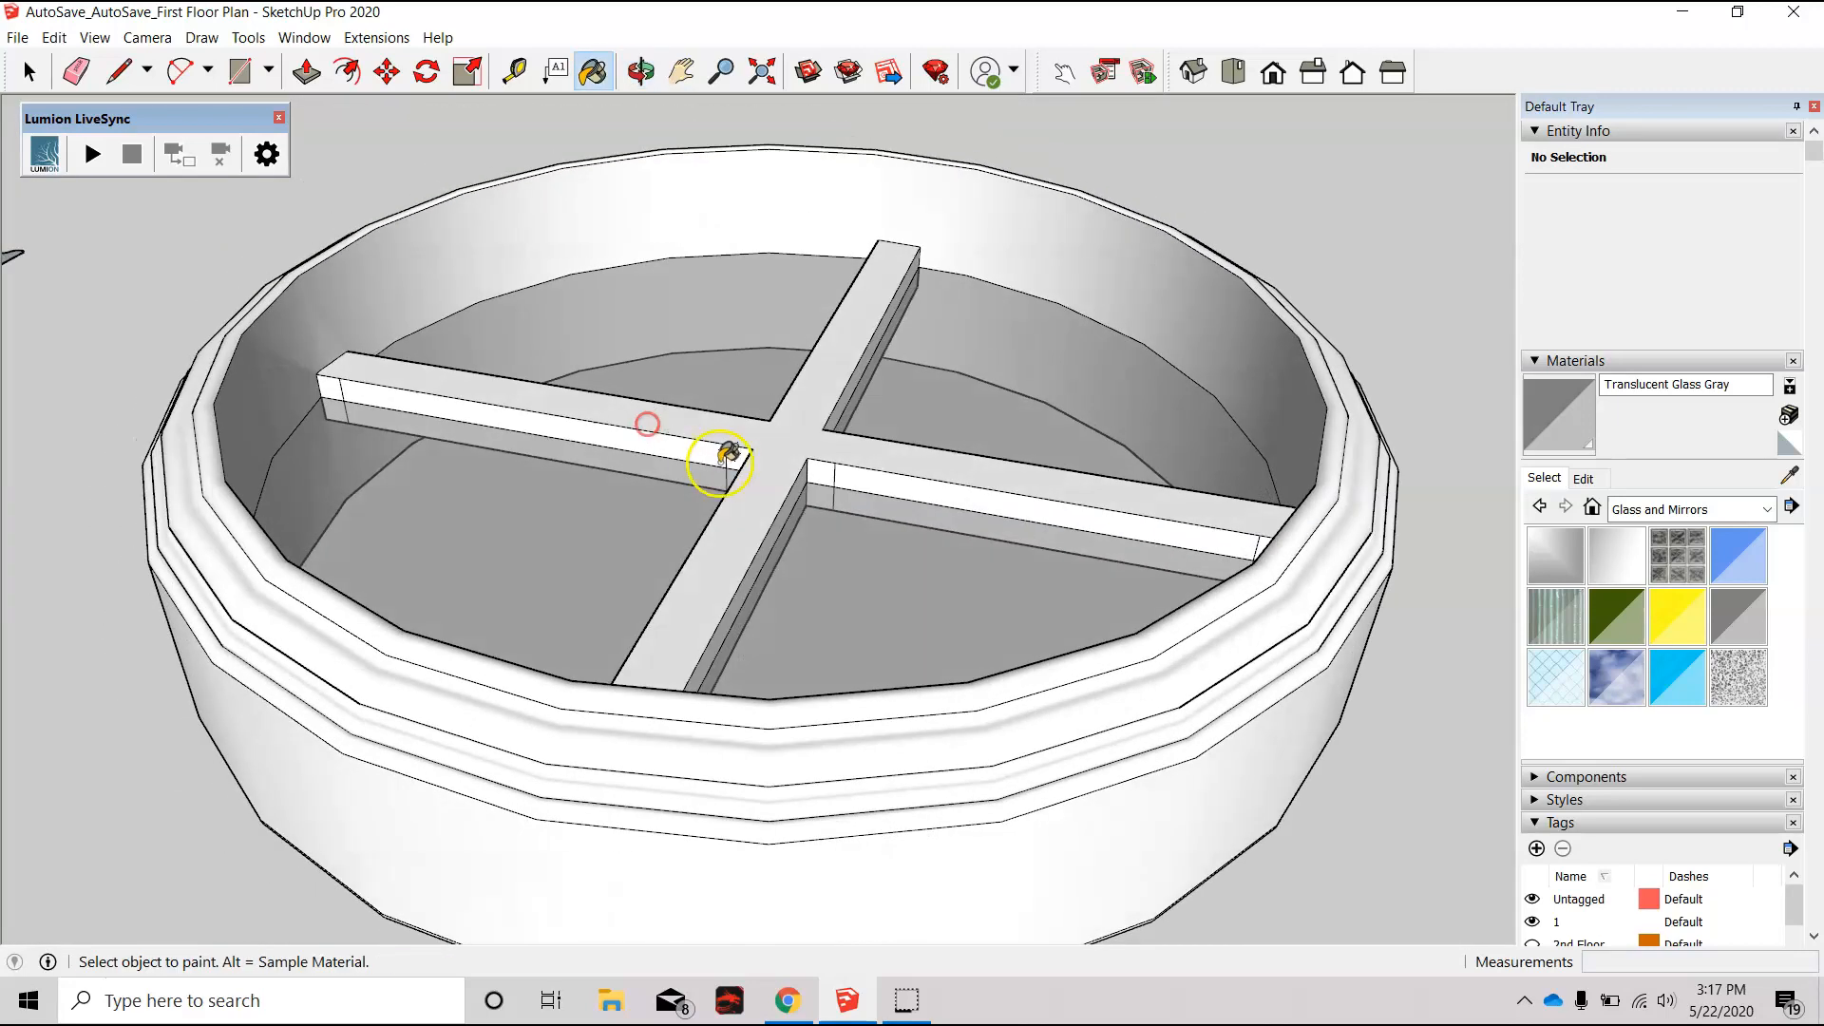
{"action": "scroll", "coordinate": [900, 476], "scroll_direction": "up", "scroll_amount": 2}
{"action": "scroll", "coordinate": [835, 497], "scroll_direction": "up", "scroll_amount": 2}
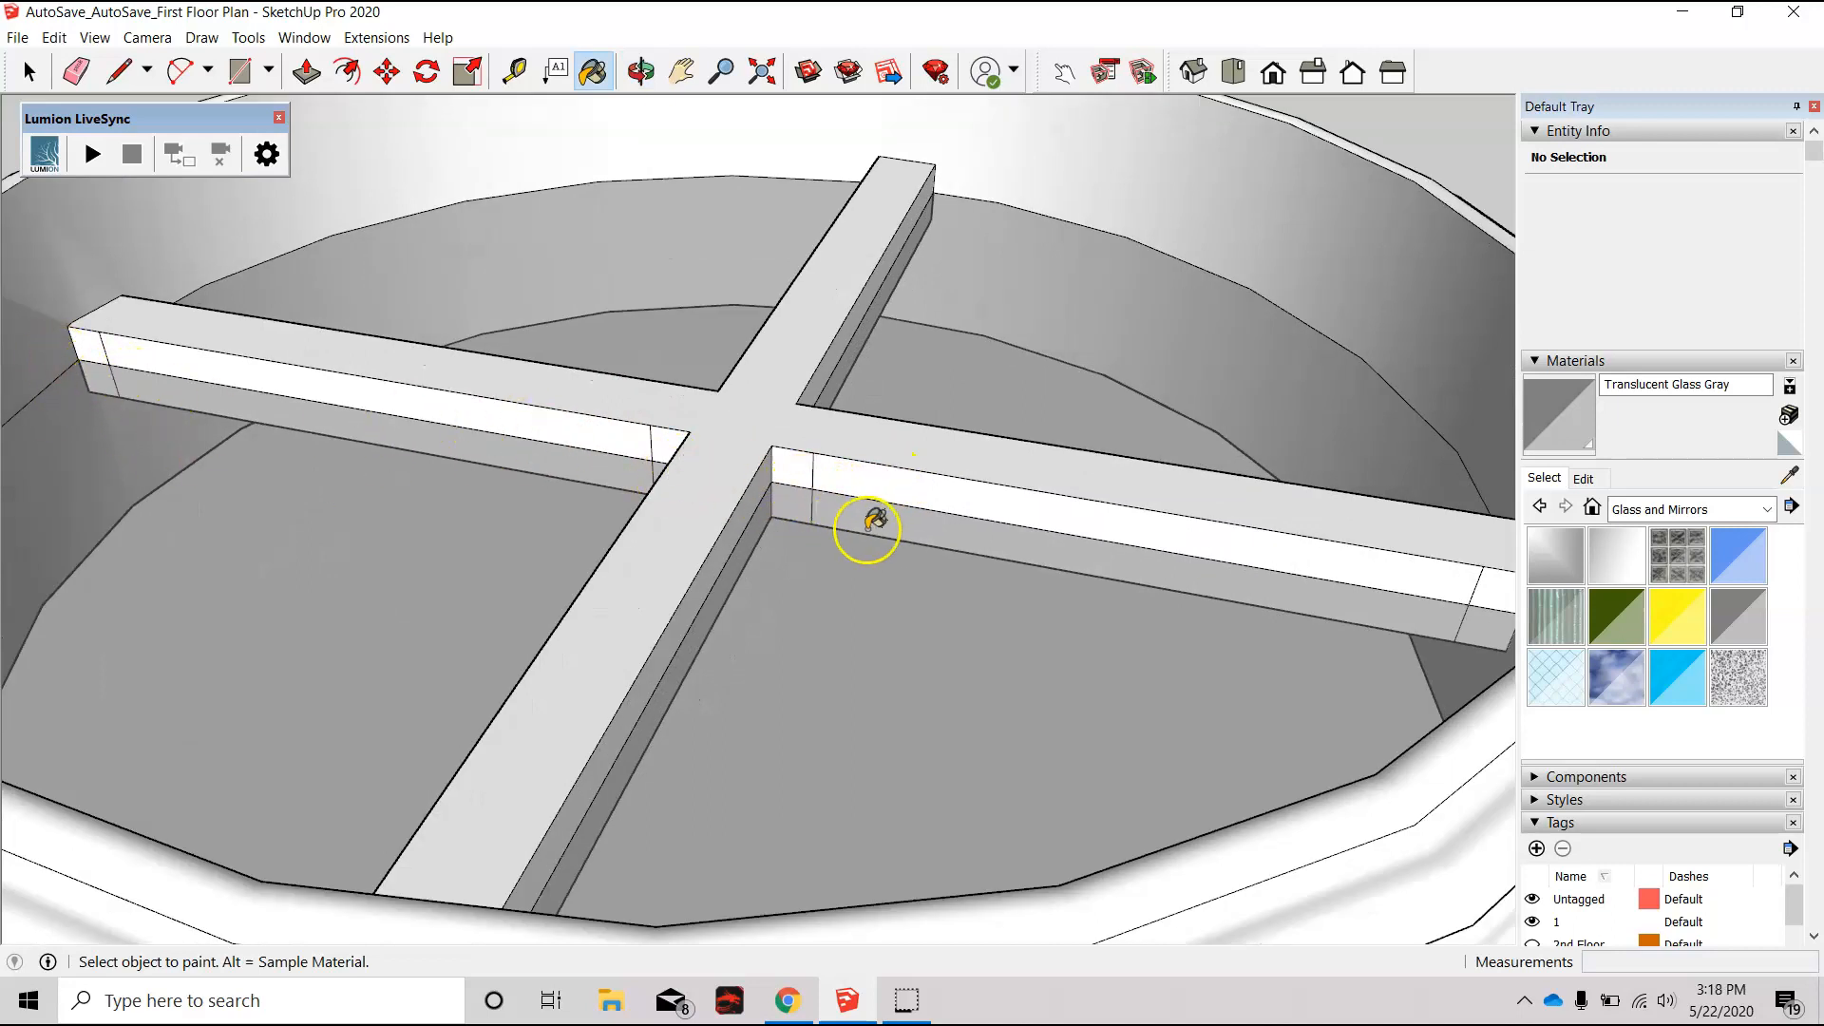
{"action": "key", "text": "e"}
{"action": "scroll", "coordinate": [814, 489], "scroll_direction": "up", "scroll_amount": 2}
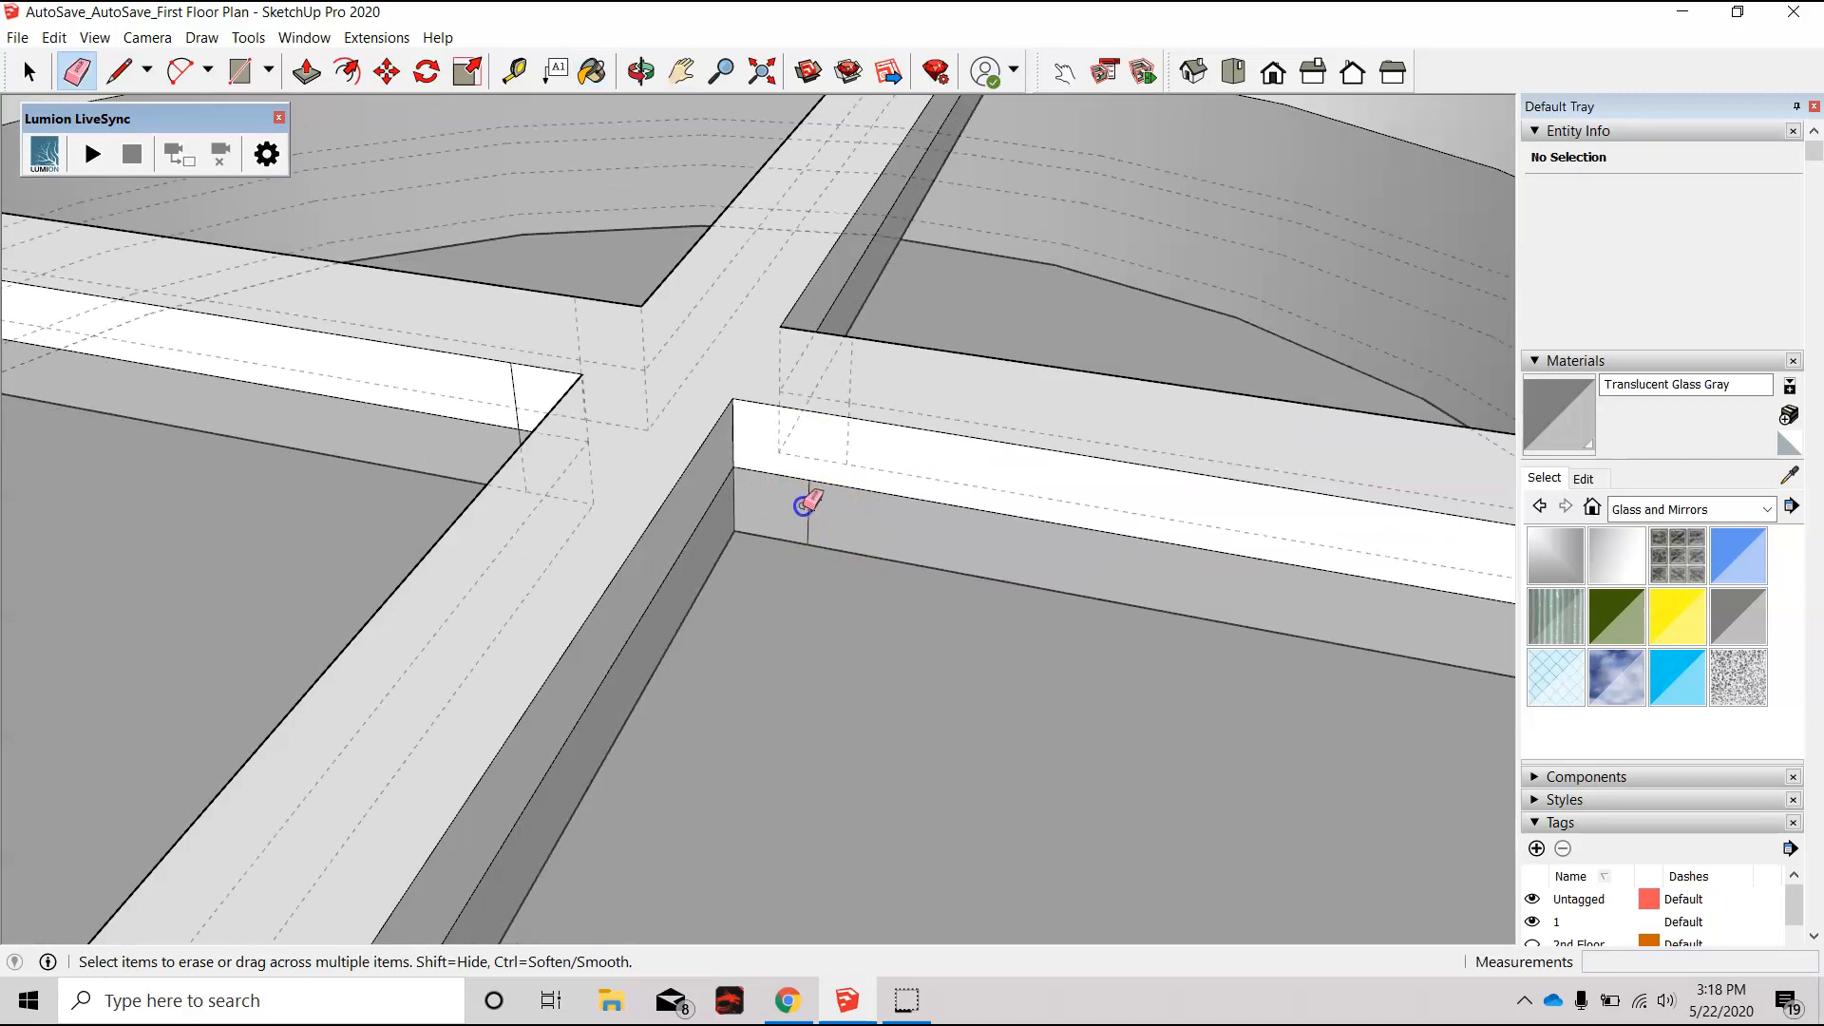
{"action": "scroll", "coordinate": [806, 504], "scroll_direction": "up", "scroll_amount": 2}
{"action": "left_click", "coordinate": [814, 501]}
{"action": "scroll", "coordinate": [725, 509], "scroll_direction": "down", "scroll_amount": 5}
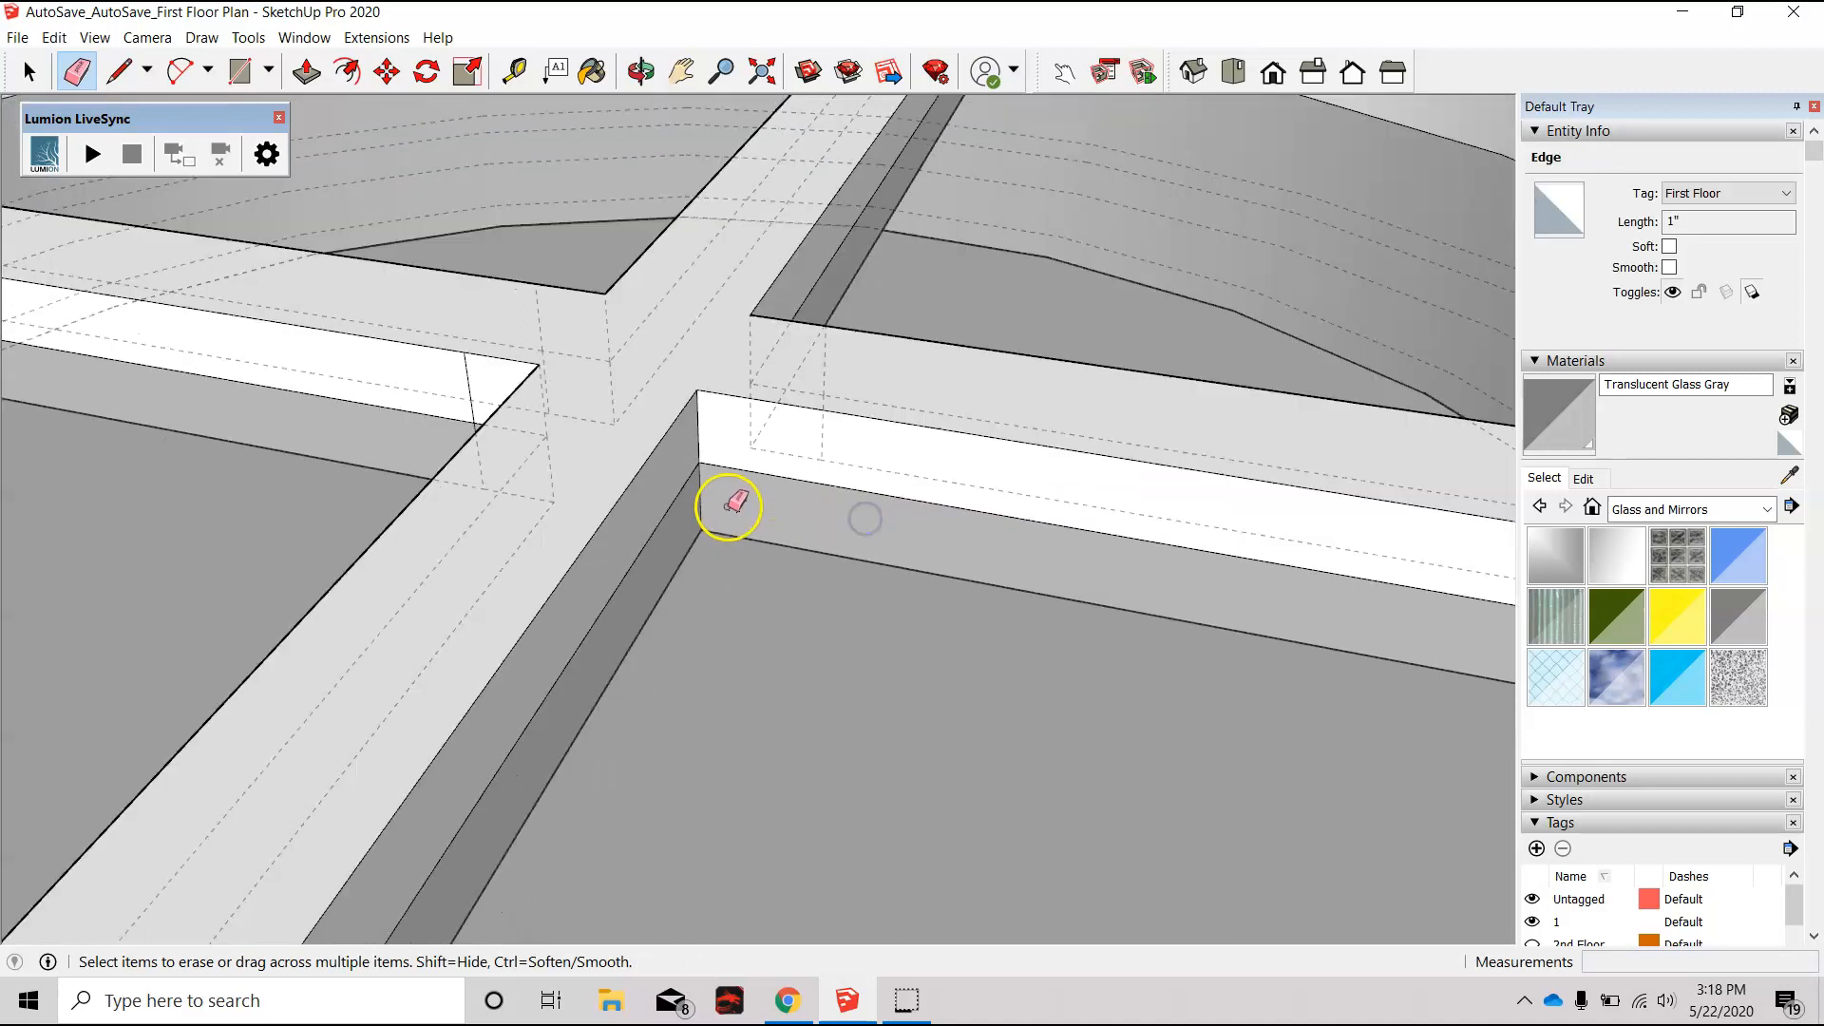
Step: Erase the short seam edges on the right bar's side near the window rim
{"action": "scroll", "coordinate": [1379, 615], "scroll_direction": "up", "scroll_amount": 3}
{"action": "scroll", "coordinate": [1379, 616], "scroll_direction": "up", "scroll_amount": 3}
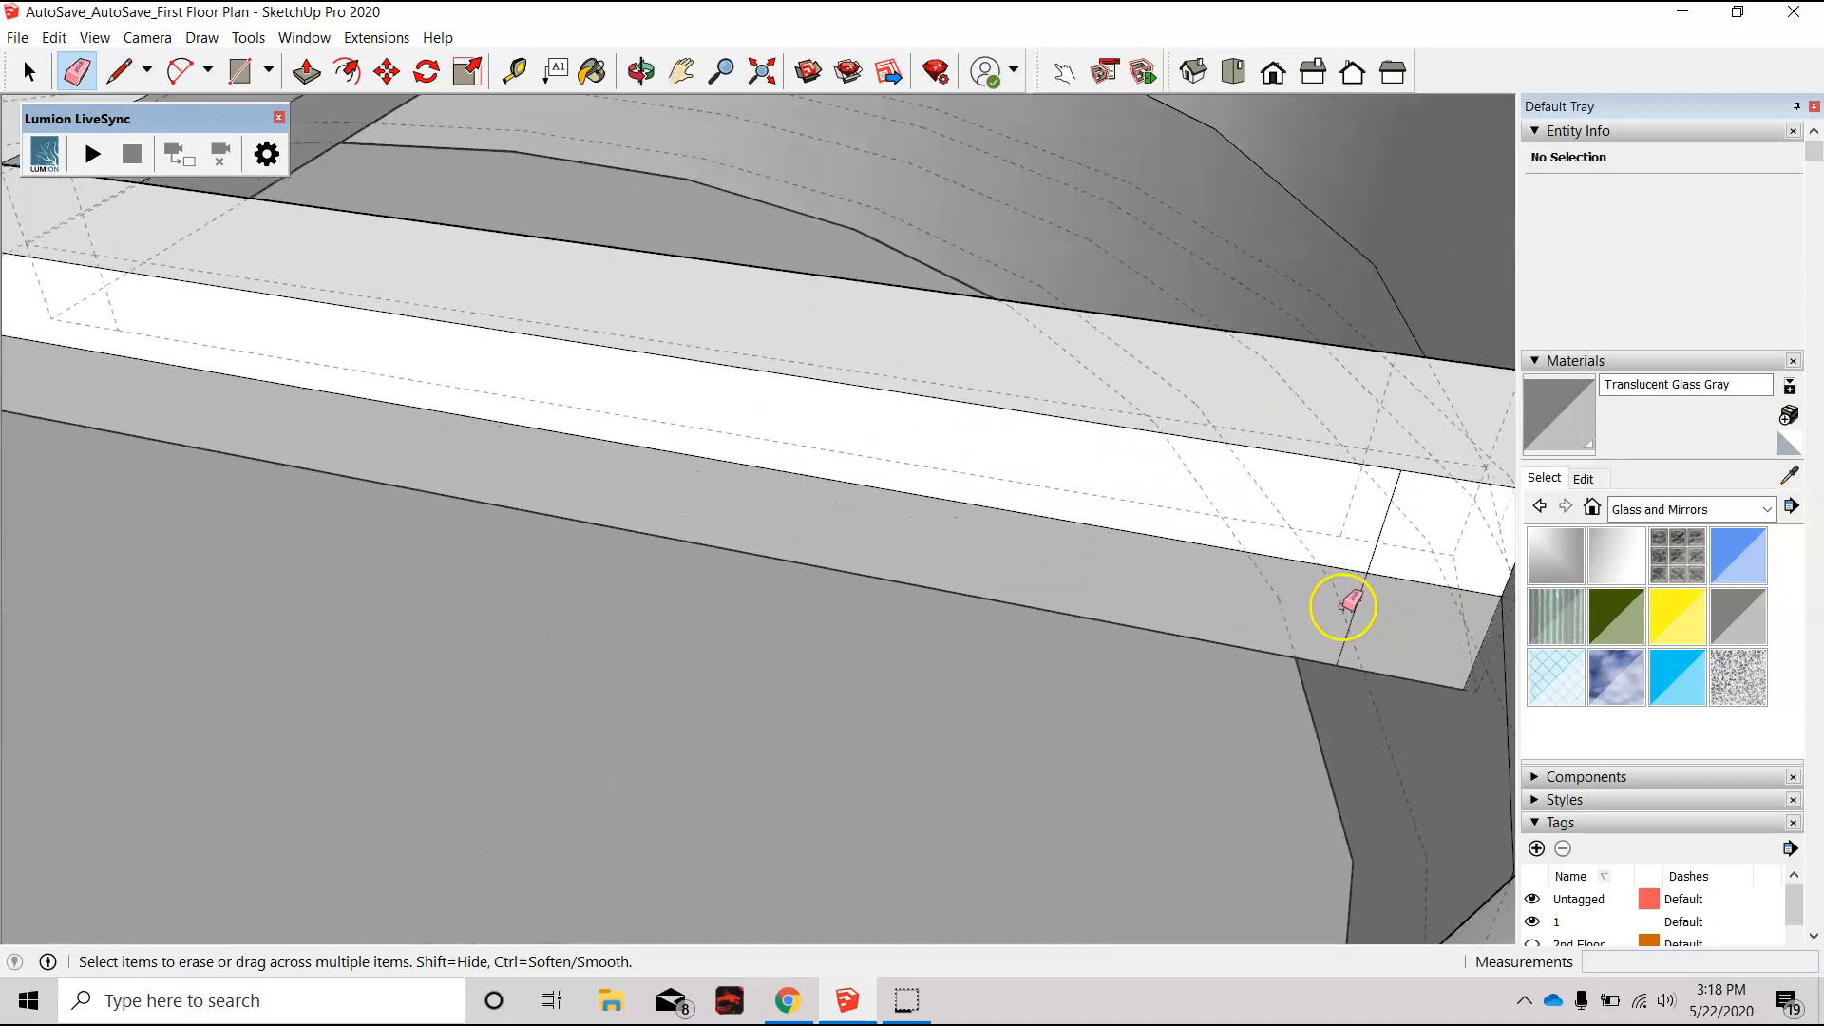
{"action": "left_click", "coordinate": [1389, 528]}
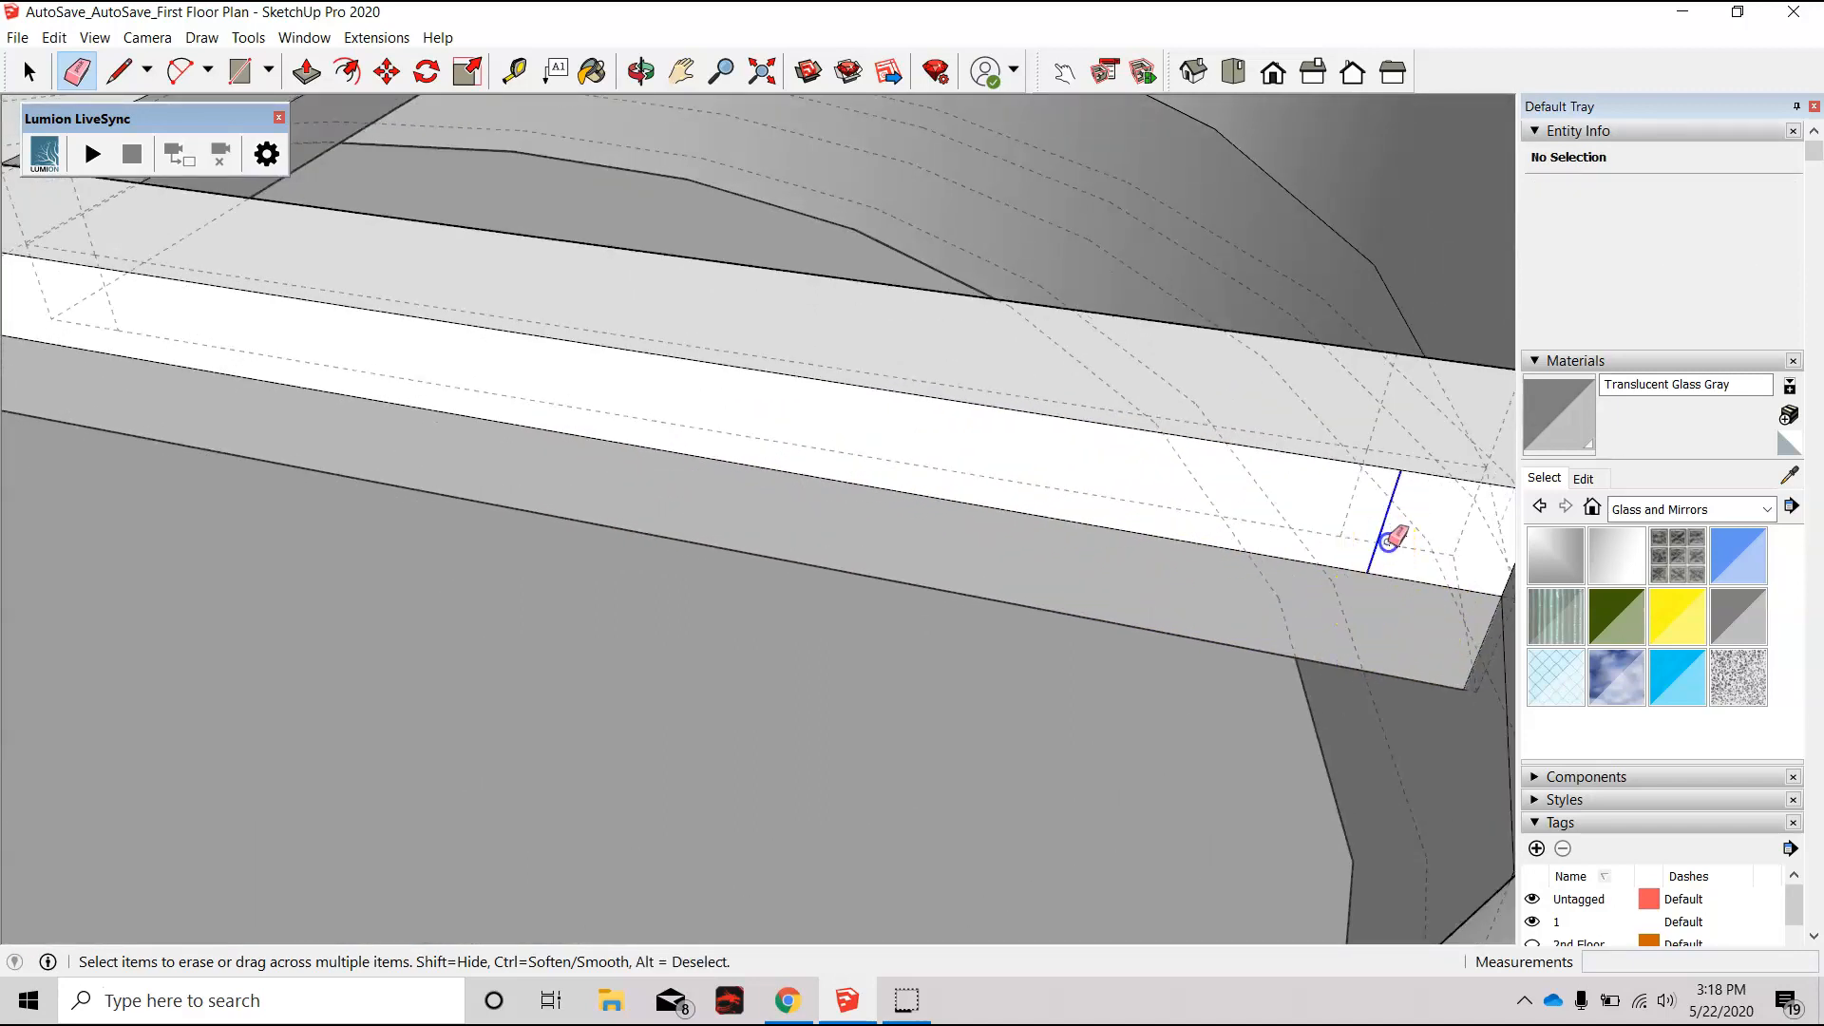
Step: Erase the short seam edges on the left bar's side next to the cross centre
{"action": "scroll", "coordinate": [1468, 646], "scroll_direction": "down", "scroll_amount": 5}
{"action": "scroll", "coordinate": [751, 523], "scroll_direction": "up", "scroll_amount": 3}
{"action": "scroll", "coordinate": [751, 522], "scroll_direction": "up", "scroll_amount": 3}
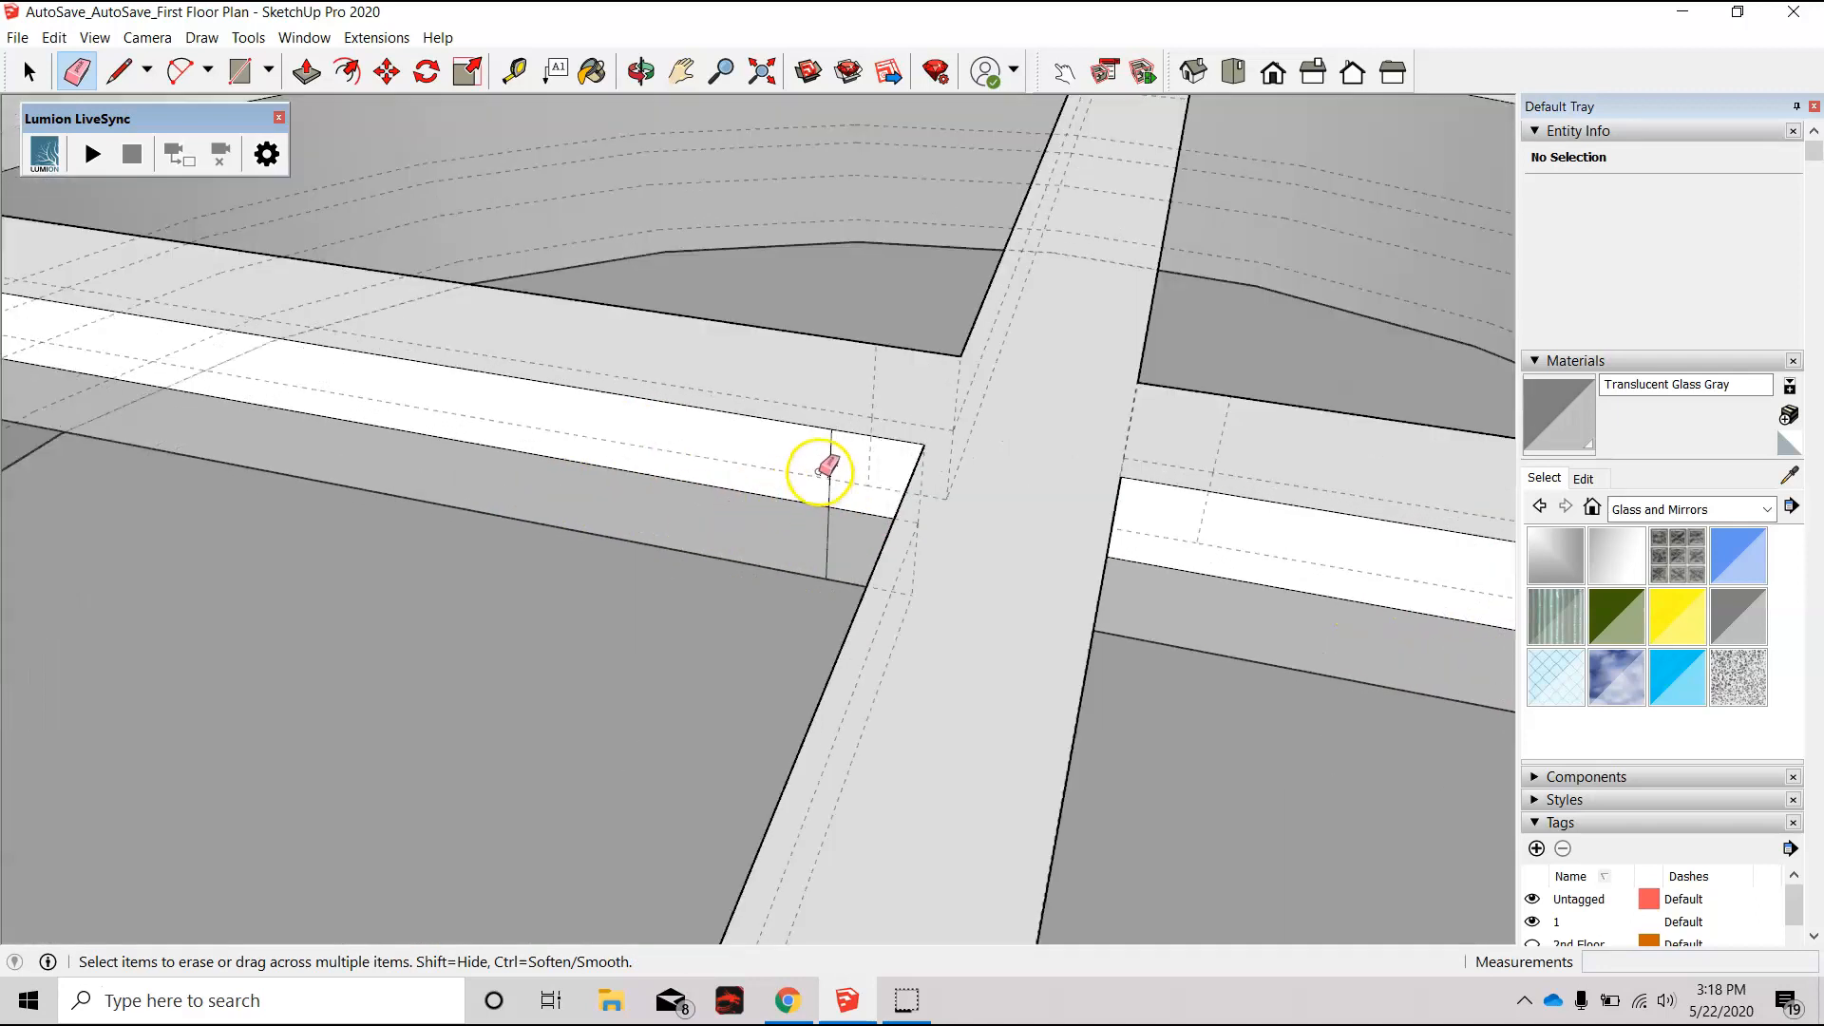
{"action": "left_click_drag", "start_coordinate": [824, 532], "coordinate": [844, 532]}
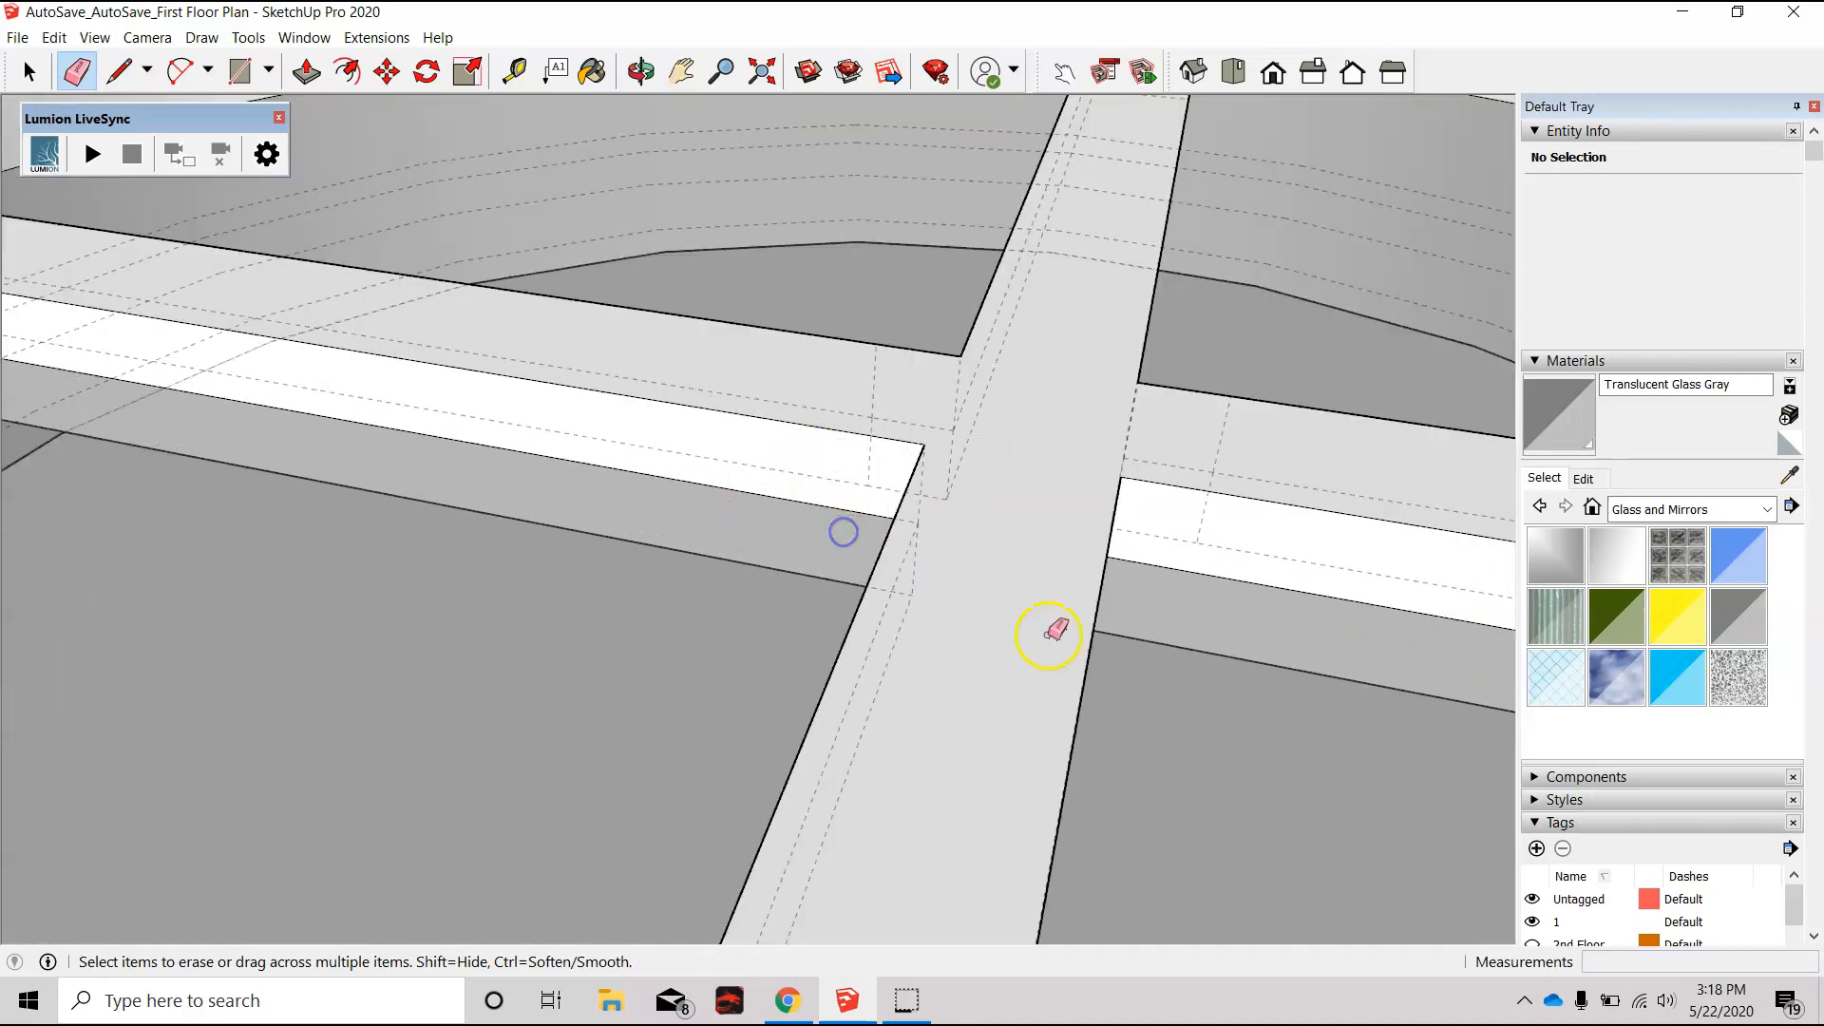
Step: Erase the short seam edges at the left bar's outer end near the rim
{"action": "scroll", "coordinate": [480, 488], "scroll_direction": "down", "scroll_amount": 5}
{"action": "scroll", "coordinate": [460, 505], "scroll_direction": "up", "scroll_amount": 6}
{"action": "left_click", "coordinate": [700, 466]}
{"action": "left_click_drag", "start_coordinate": [700, 467], "coordinate": [721, 466]}
{"action": "left_click_drag", "start_coordinate": [700, 575], "coordinate": [721, 579]}
{"action": "scroll", "coordinate": [488, 524], "scroll_direction": "down", "scroll_amount": 5}
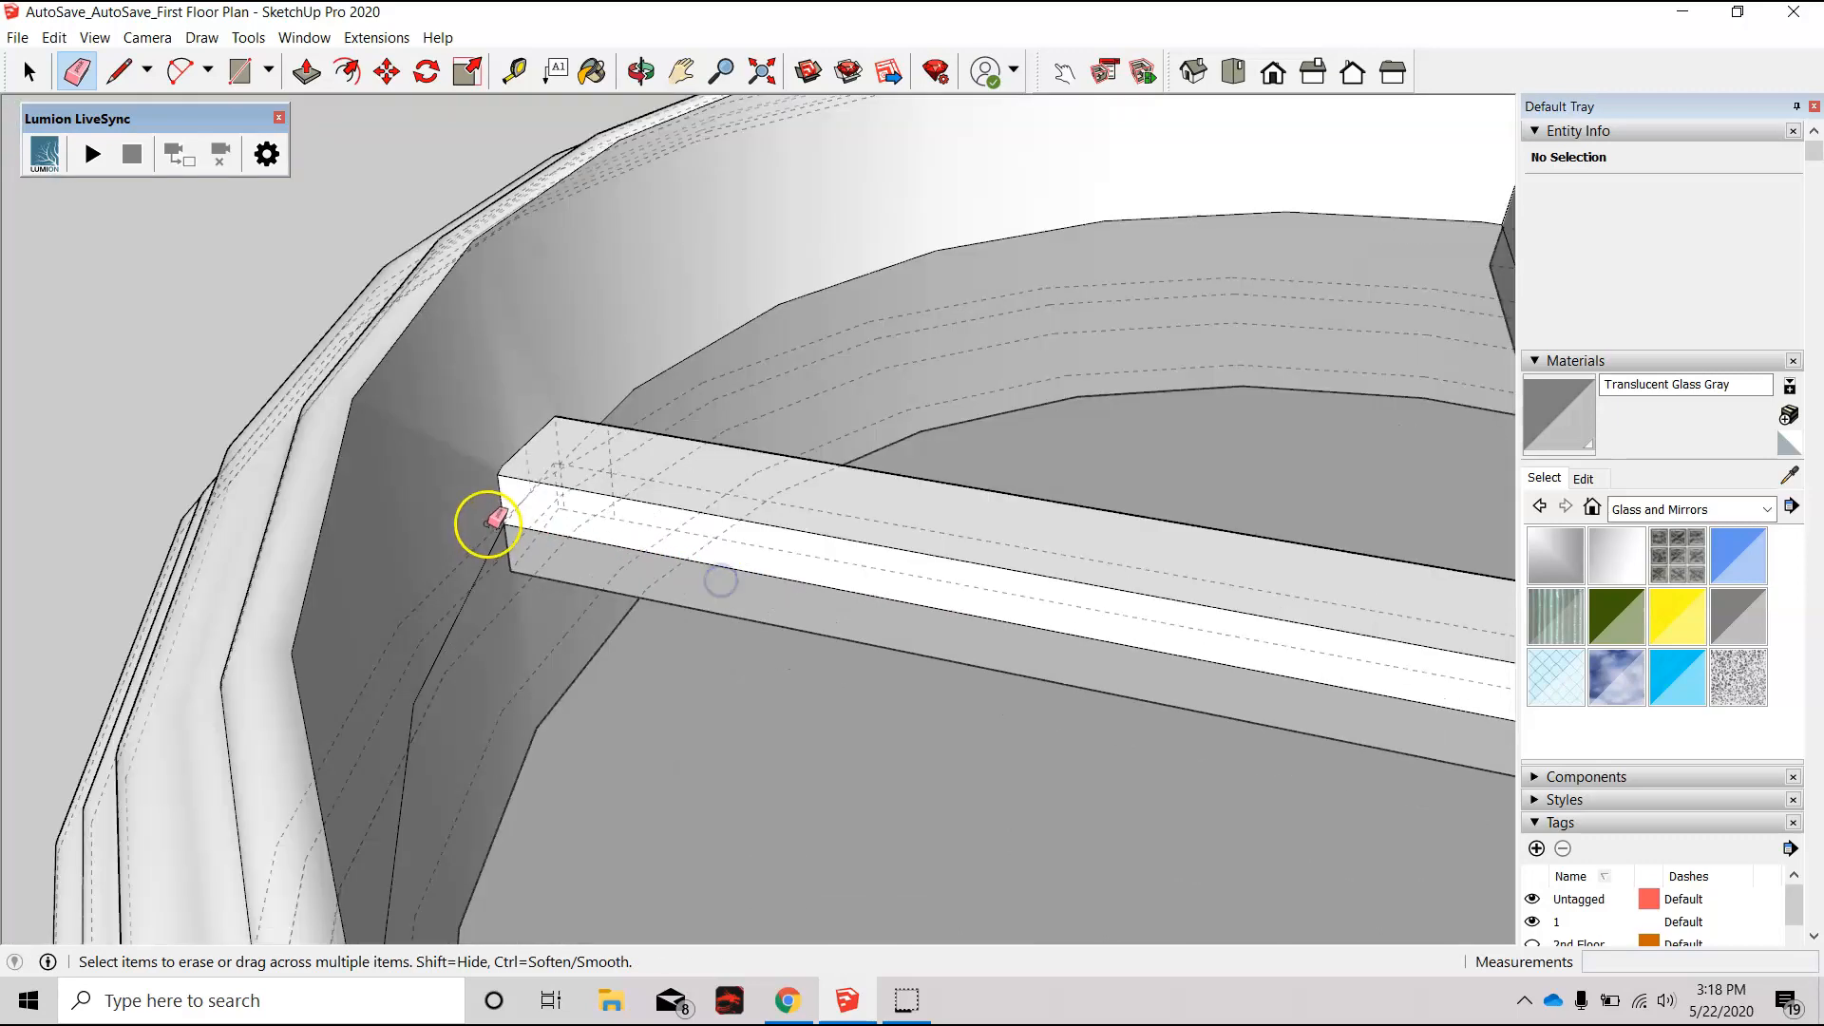
Step: Turn to another side of the cross and erase the short seam edges on that bar near the centre
{"action": "scroll", "coordinate": [501, 517], "scroll_direction": "down", "scroll_amount": 3}
{"action": "scroll", "coordinate": [835, 611], "scroll_direction": "up", "scroll_amount": 6}
{"action": "mouse_move", "coordinate": [941, 610]}
{"action": "middle_mouse_down"}
{"action": "mouse_move", "coordinate": [568, 627]}
{"action": "mouse_move", "coordinate": [271, 490]}
{"action": "mouse_move", "coordinate": [288, 476]}
{"action": "middle_mouse_up"}
{"action": "mouse_move", "coordinate": [809, 427]}
{"action": "middle_mouse_down"}
{"action": "mouse_move", "coordinate": [688, 476]}
{"action": "mouse_move", "coordinate": [337, 557]}
{"action": "middle_mouse_up"}
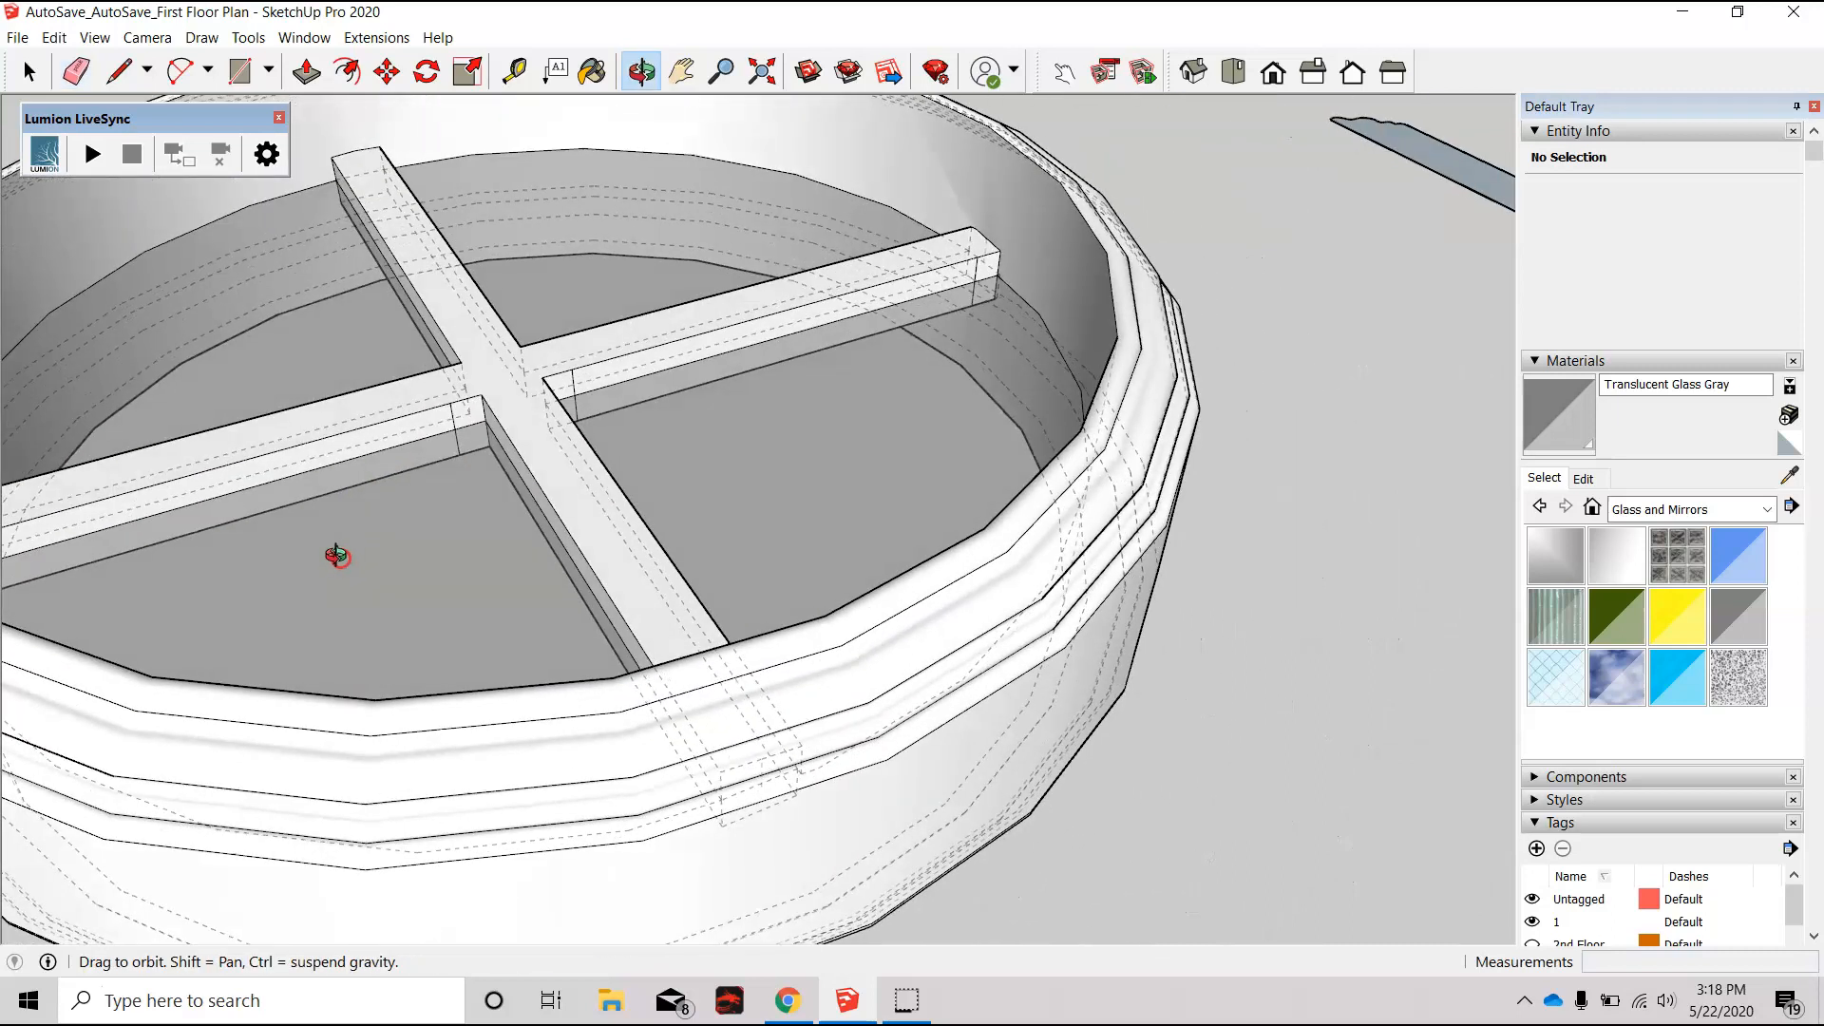
{"action": "scroll", "coordinate": [484, 395], "scroll_direction": "up", "scroll_amount": 3}
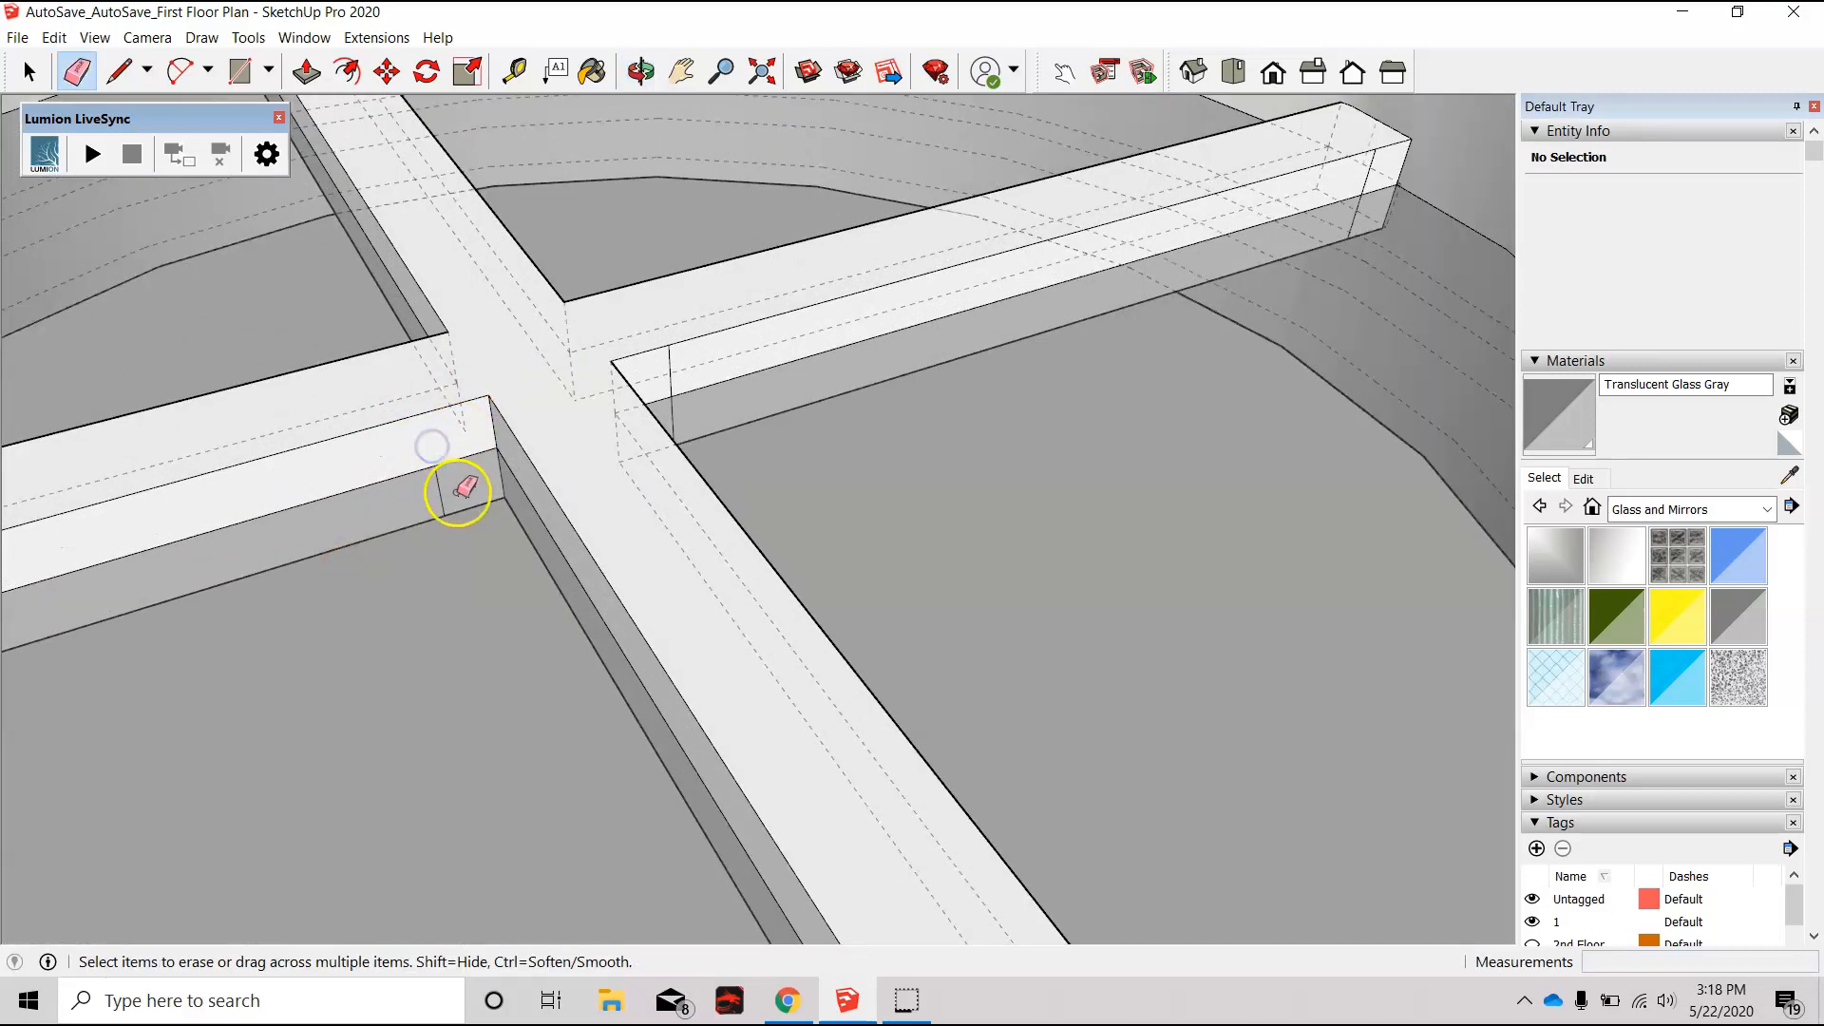
{"action": "scroll", "coordinate": [446, 487], "scroll_direction": "up", "scroll_amount": 3}
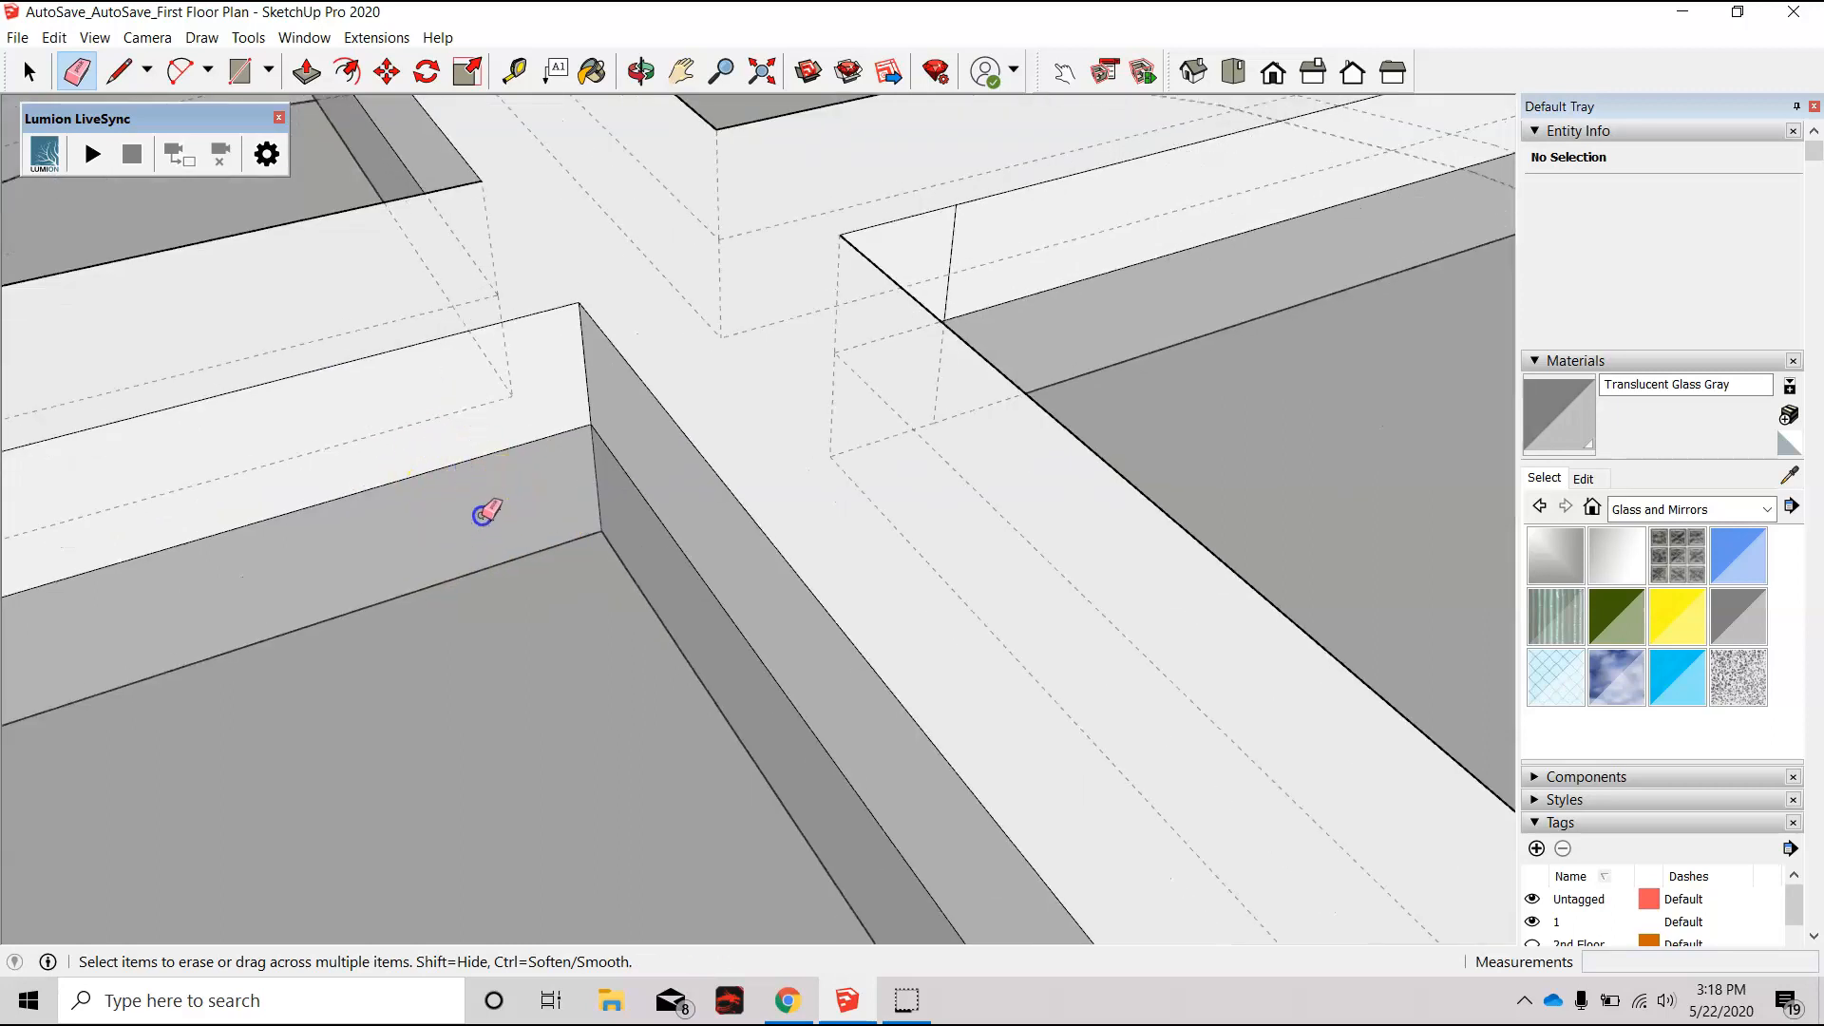
Step: Erase the short seam edges beside the centre on the next bar, and undo the erasure of its long middle edge
{"action": "mouse_move", "coordinate": [1128, 528]}
{"action": "middle_mouse_down"}
{"action": "mouse_move", "coordinate": [867, 557]}
{"action": "mouse_move", "coordinate": [643, 538]}
{"action": "mouse_move", "coordinate": [609, 514]}
{"action": "middle_mouse_up"}
{"action": "left_click", "coordinate": [990, 479]}
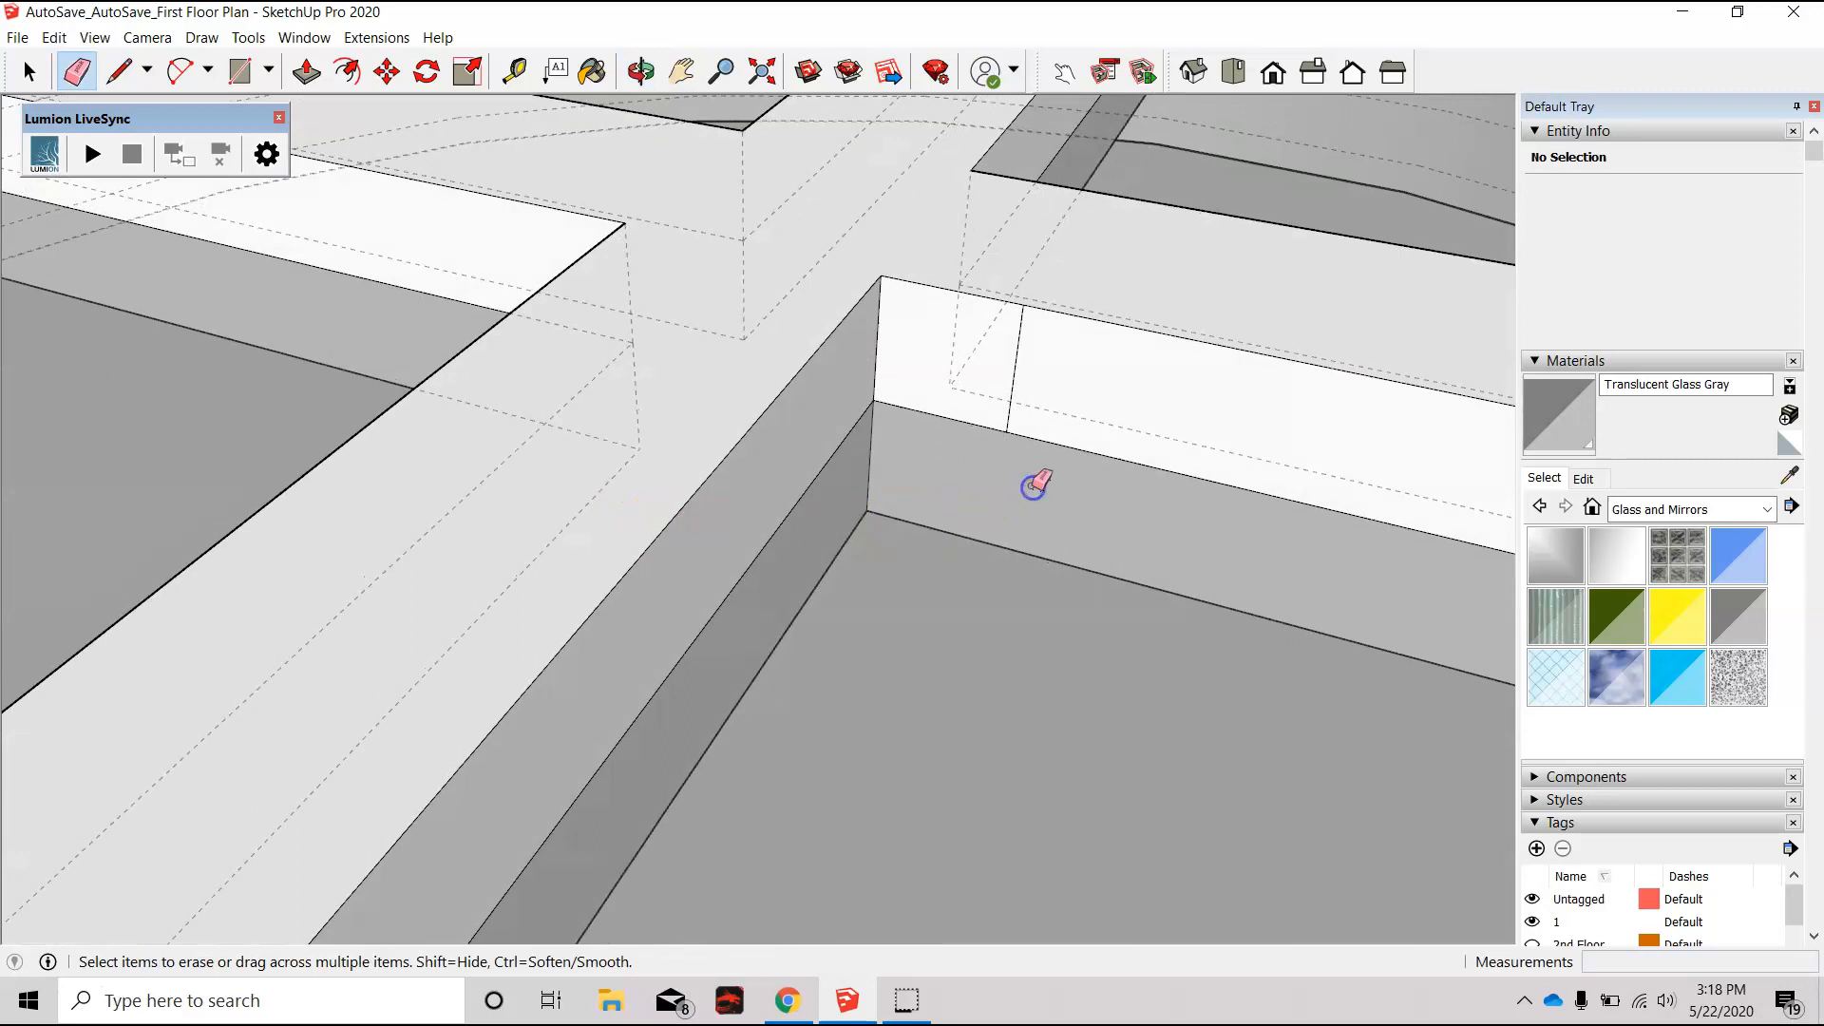
{"action": "left_click", "coordinate": [986, 427]}
{"action": "scroll", "coordinate": [798, 410], "scroll_direction": "down", "scroll_amount": 2}
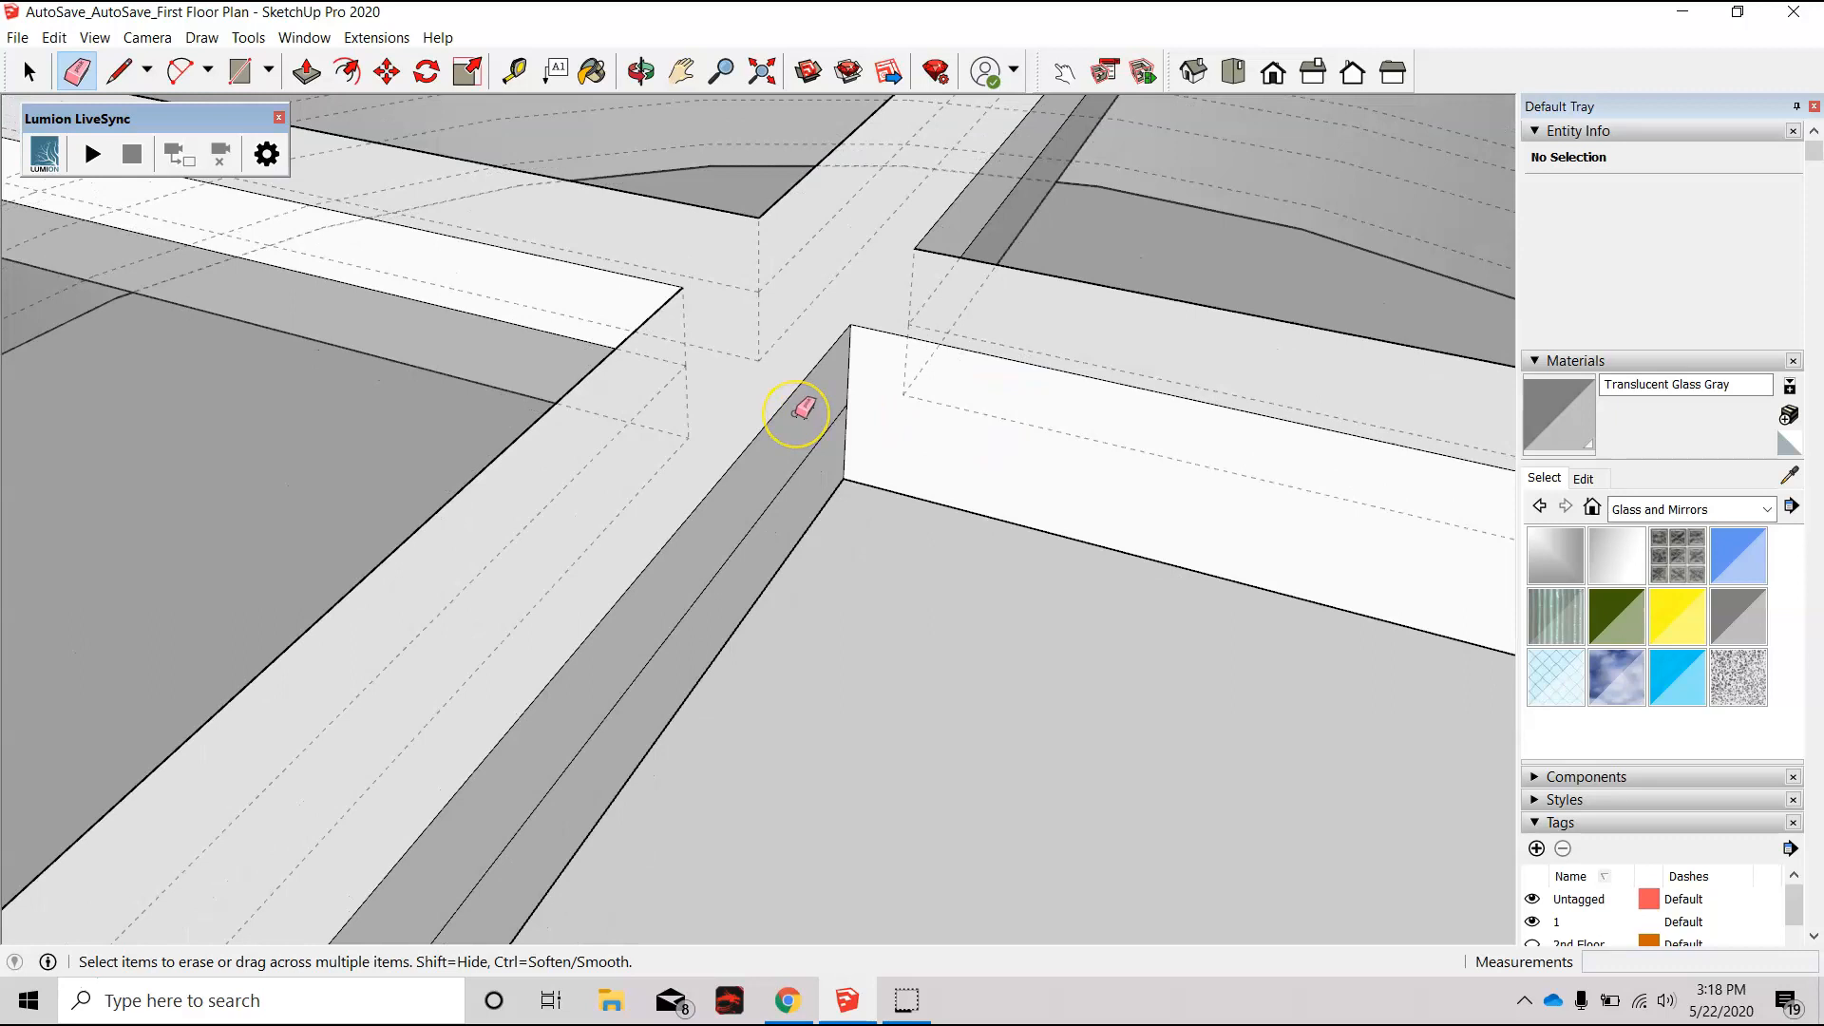
{"action": "key", "text": "ctrl+z"}
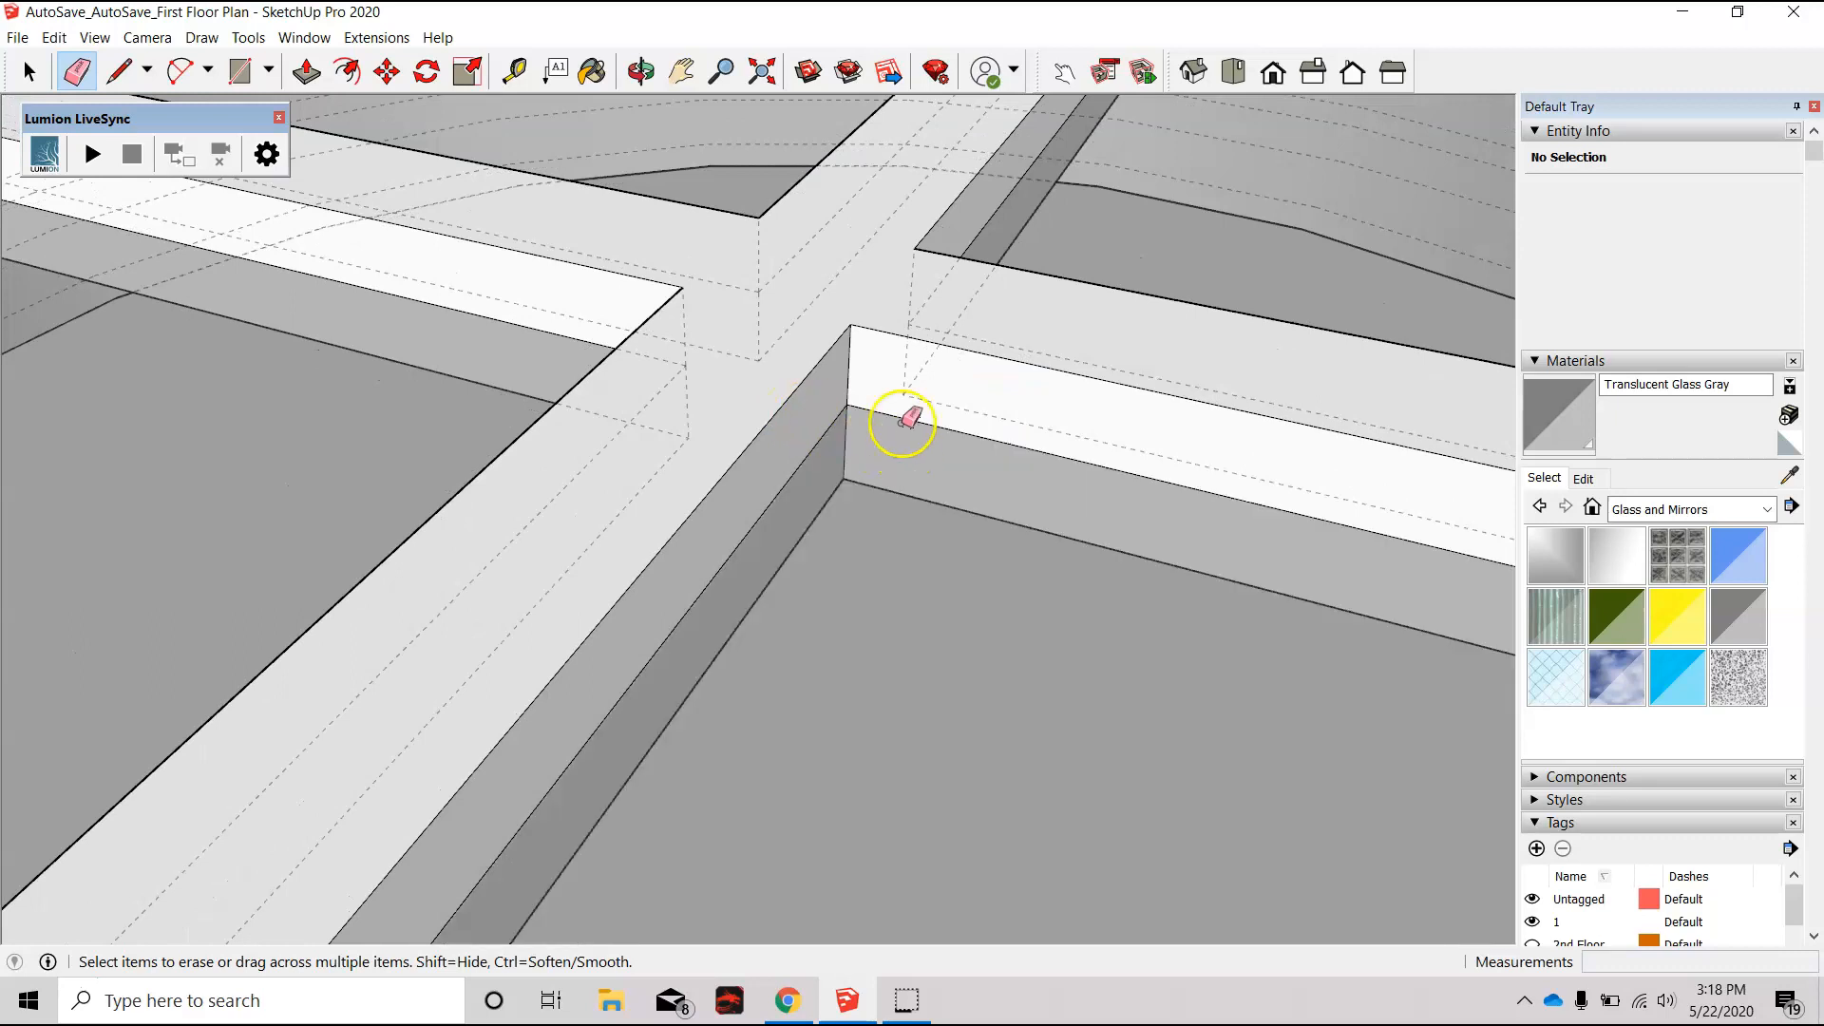
Step: Draw the missing lower edge at the left bar's outer end, between its two bottom corners, to close the bar's open side face
{"action": "scroll", "coordinate": [934, 509], "scroll_direction": "down", "scroll_amount": 5}
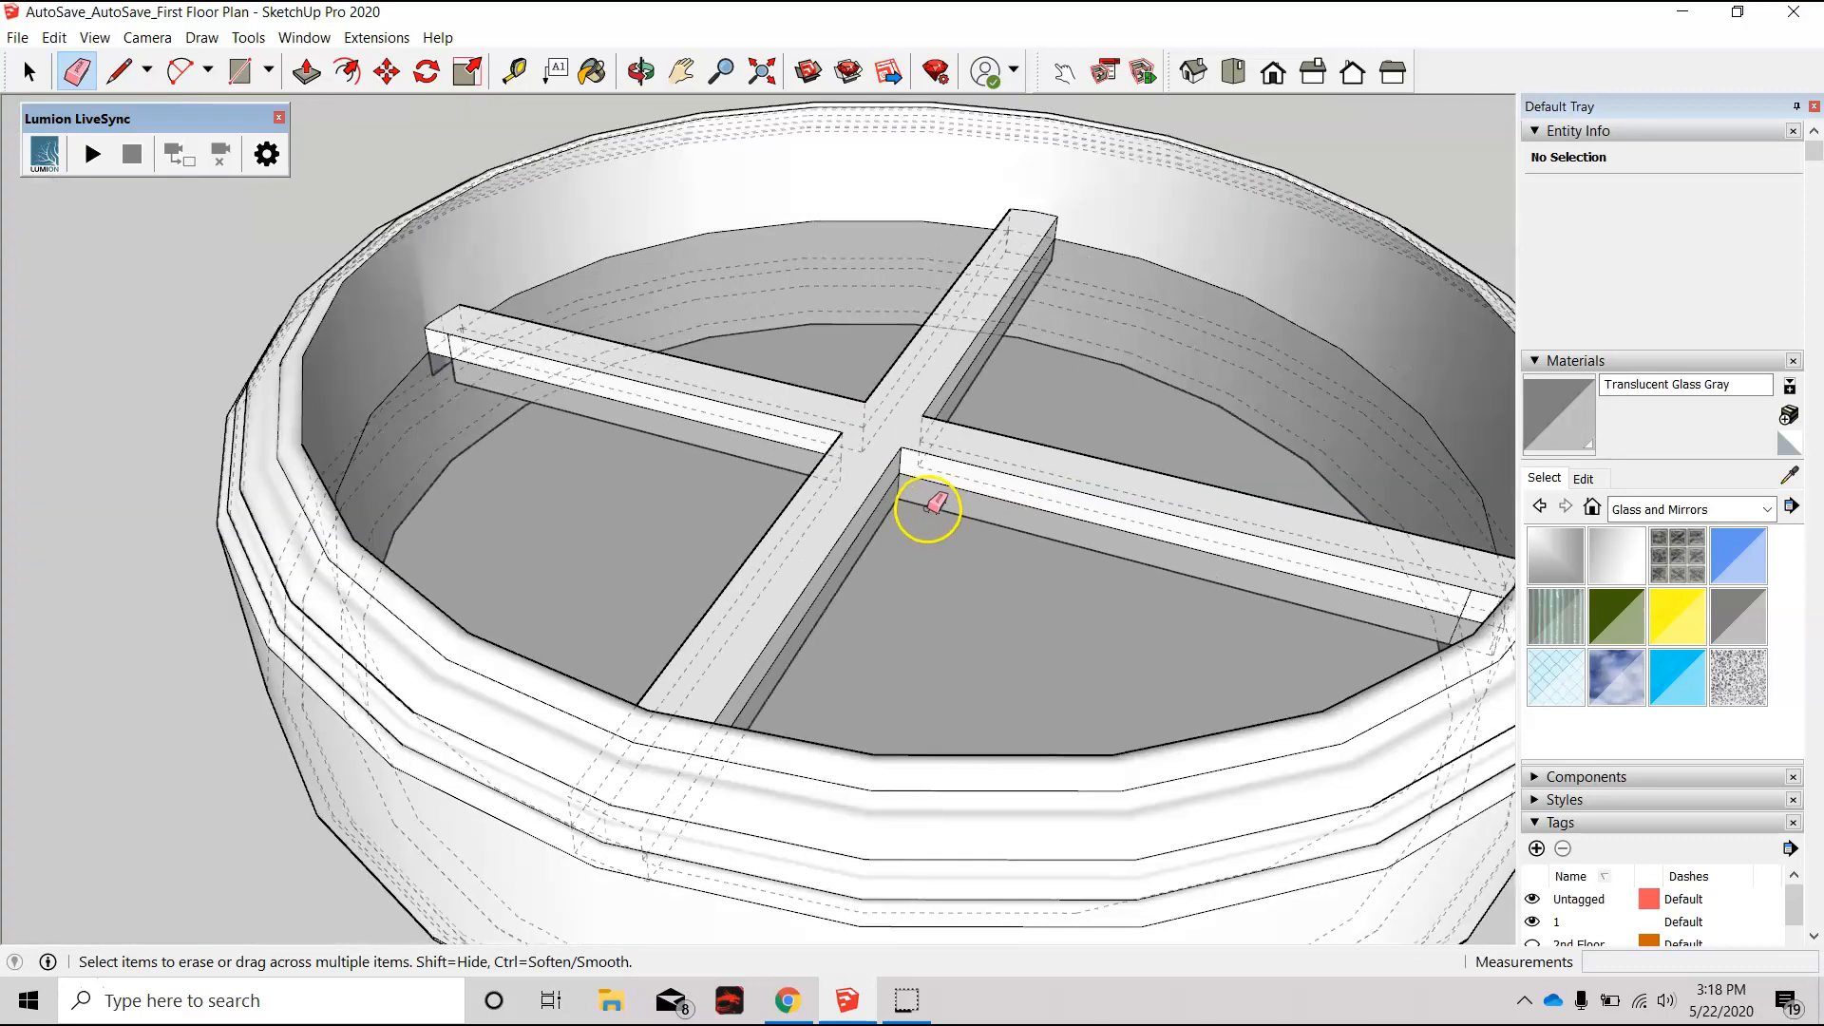
{"action": "key", "text": "k"}
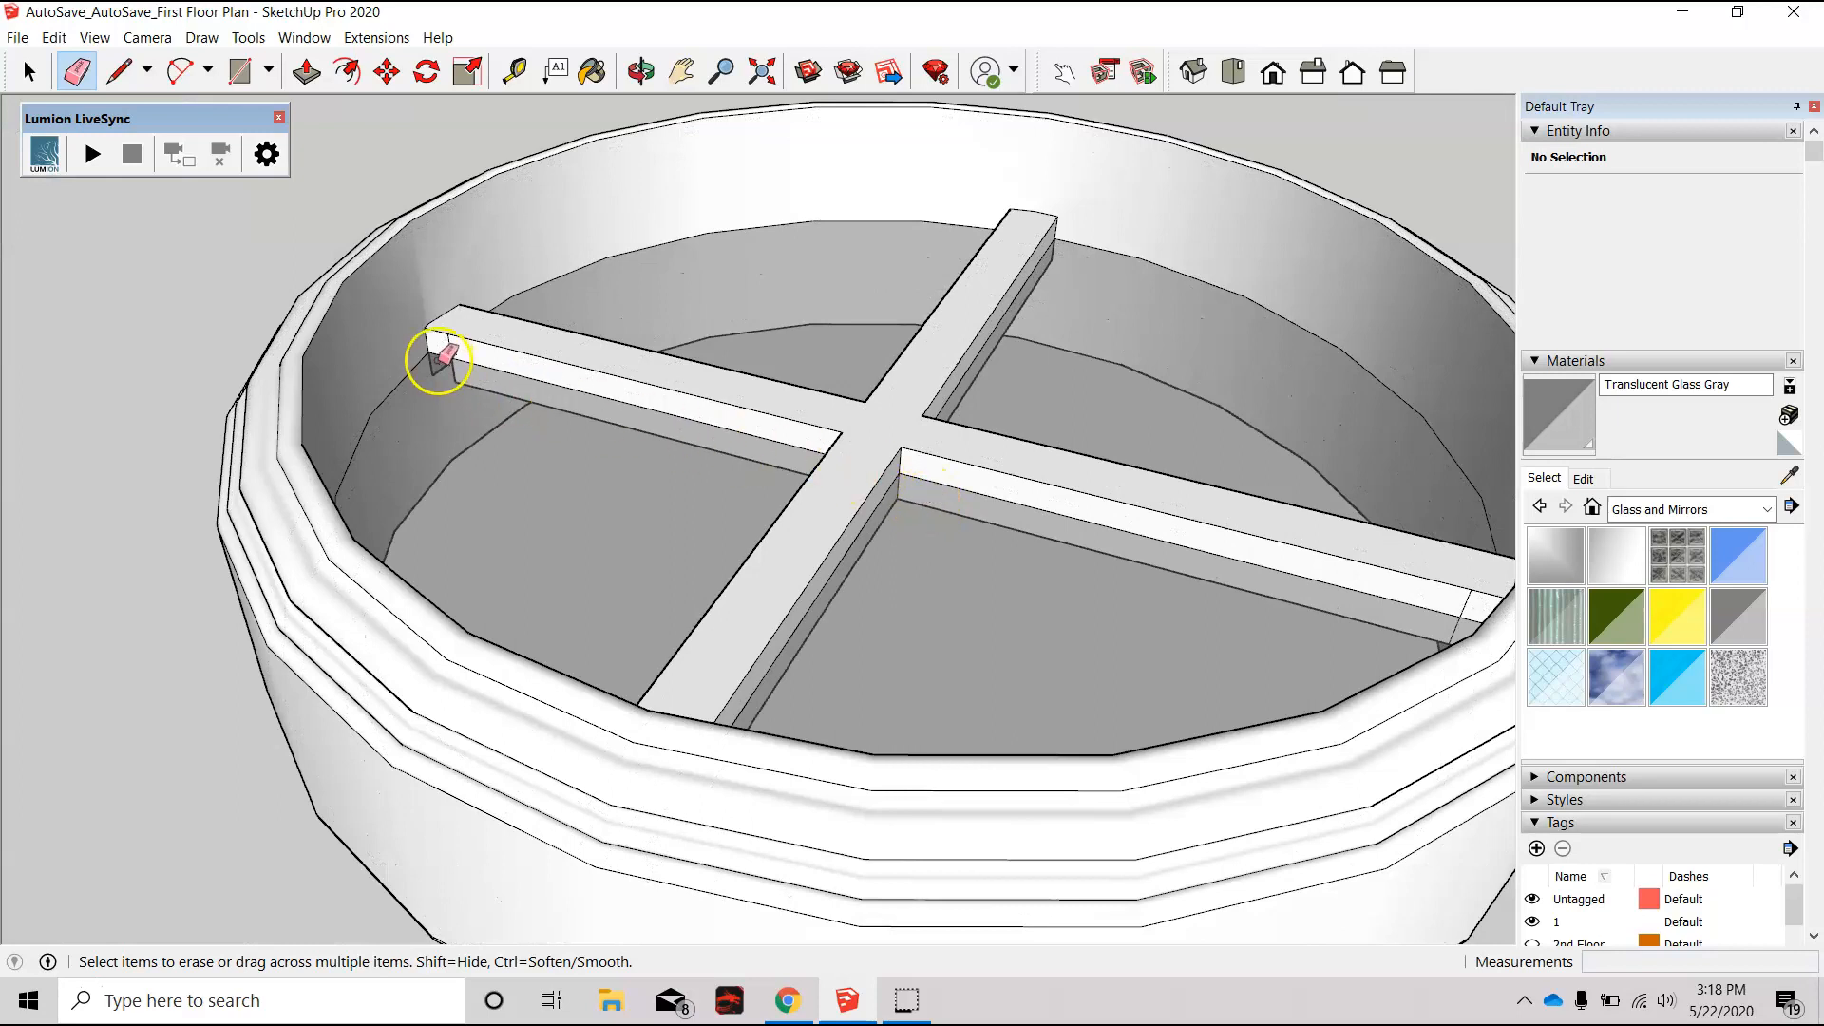
{"action": "scroll", "coordinate": [431, 358], "scroll_direction": "up", "scroll_amount": 5}
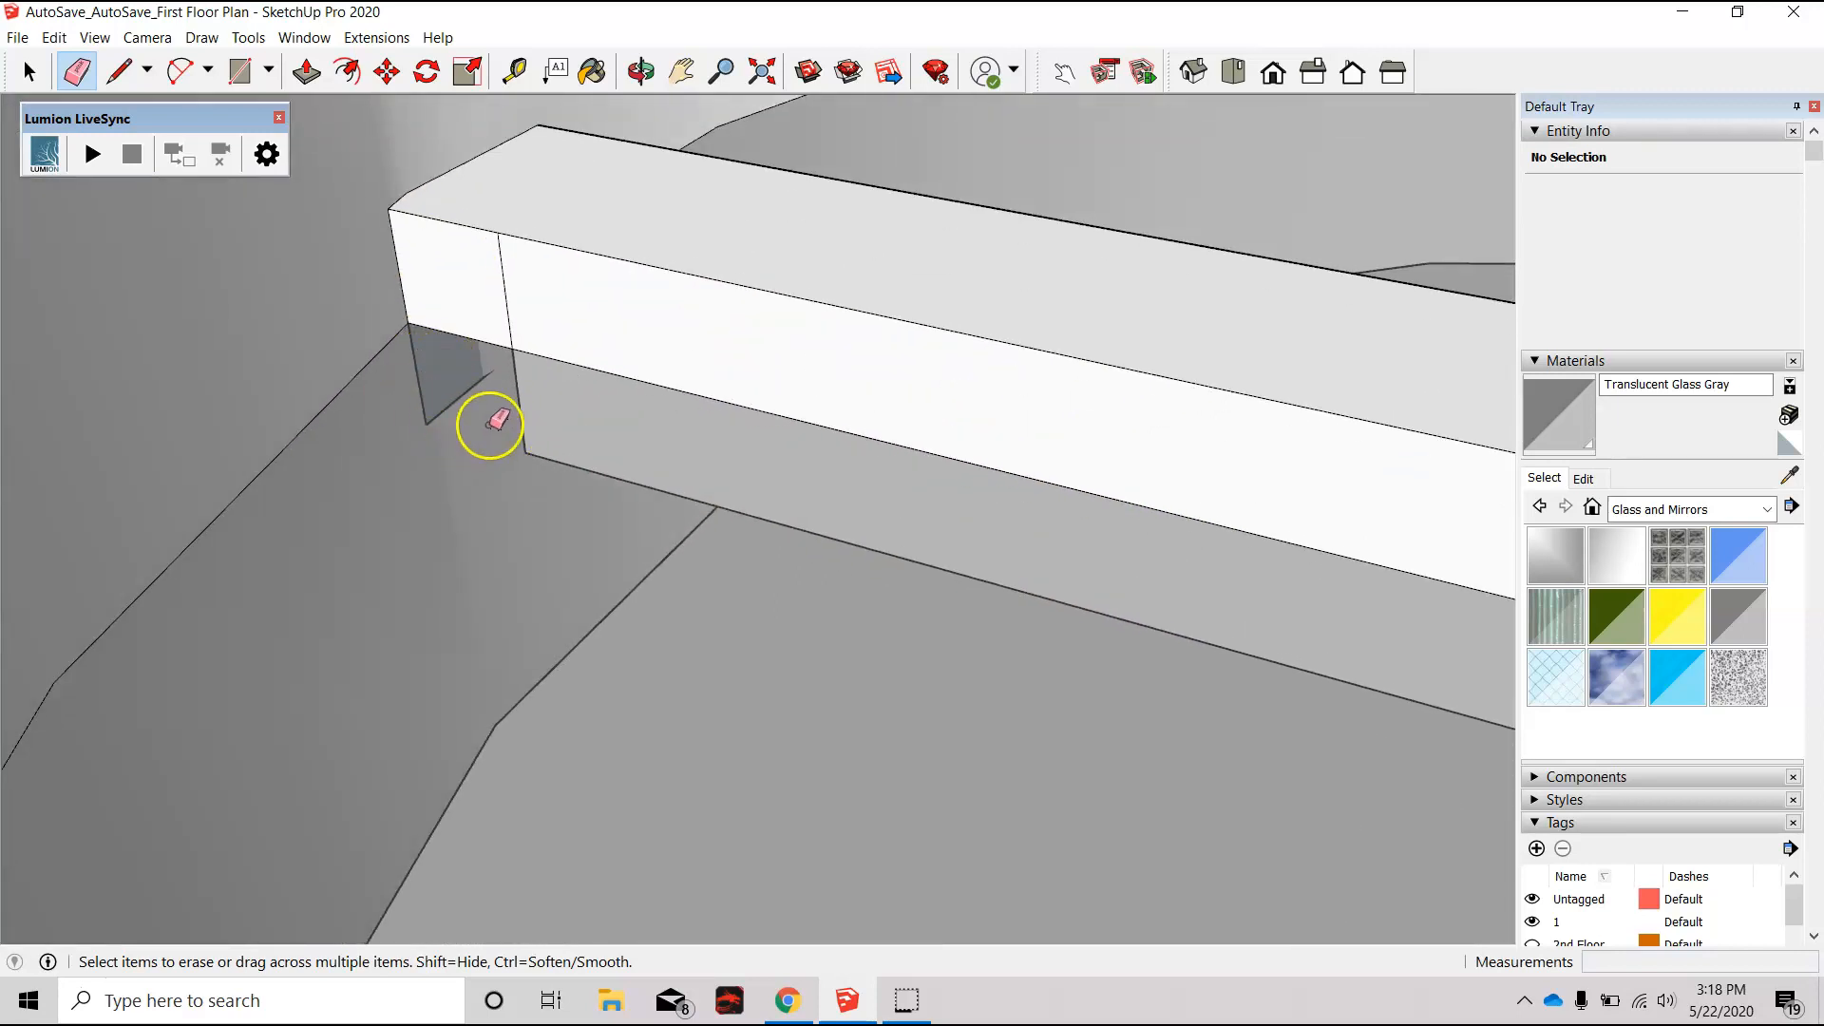
{"action": "key", "text": "l"}
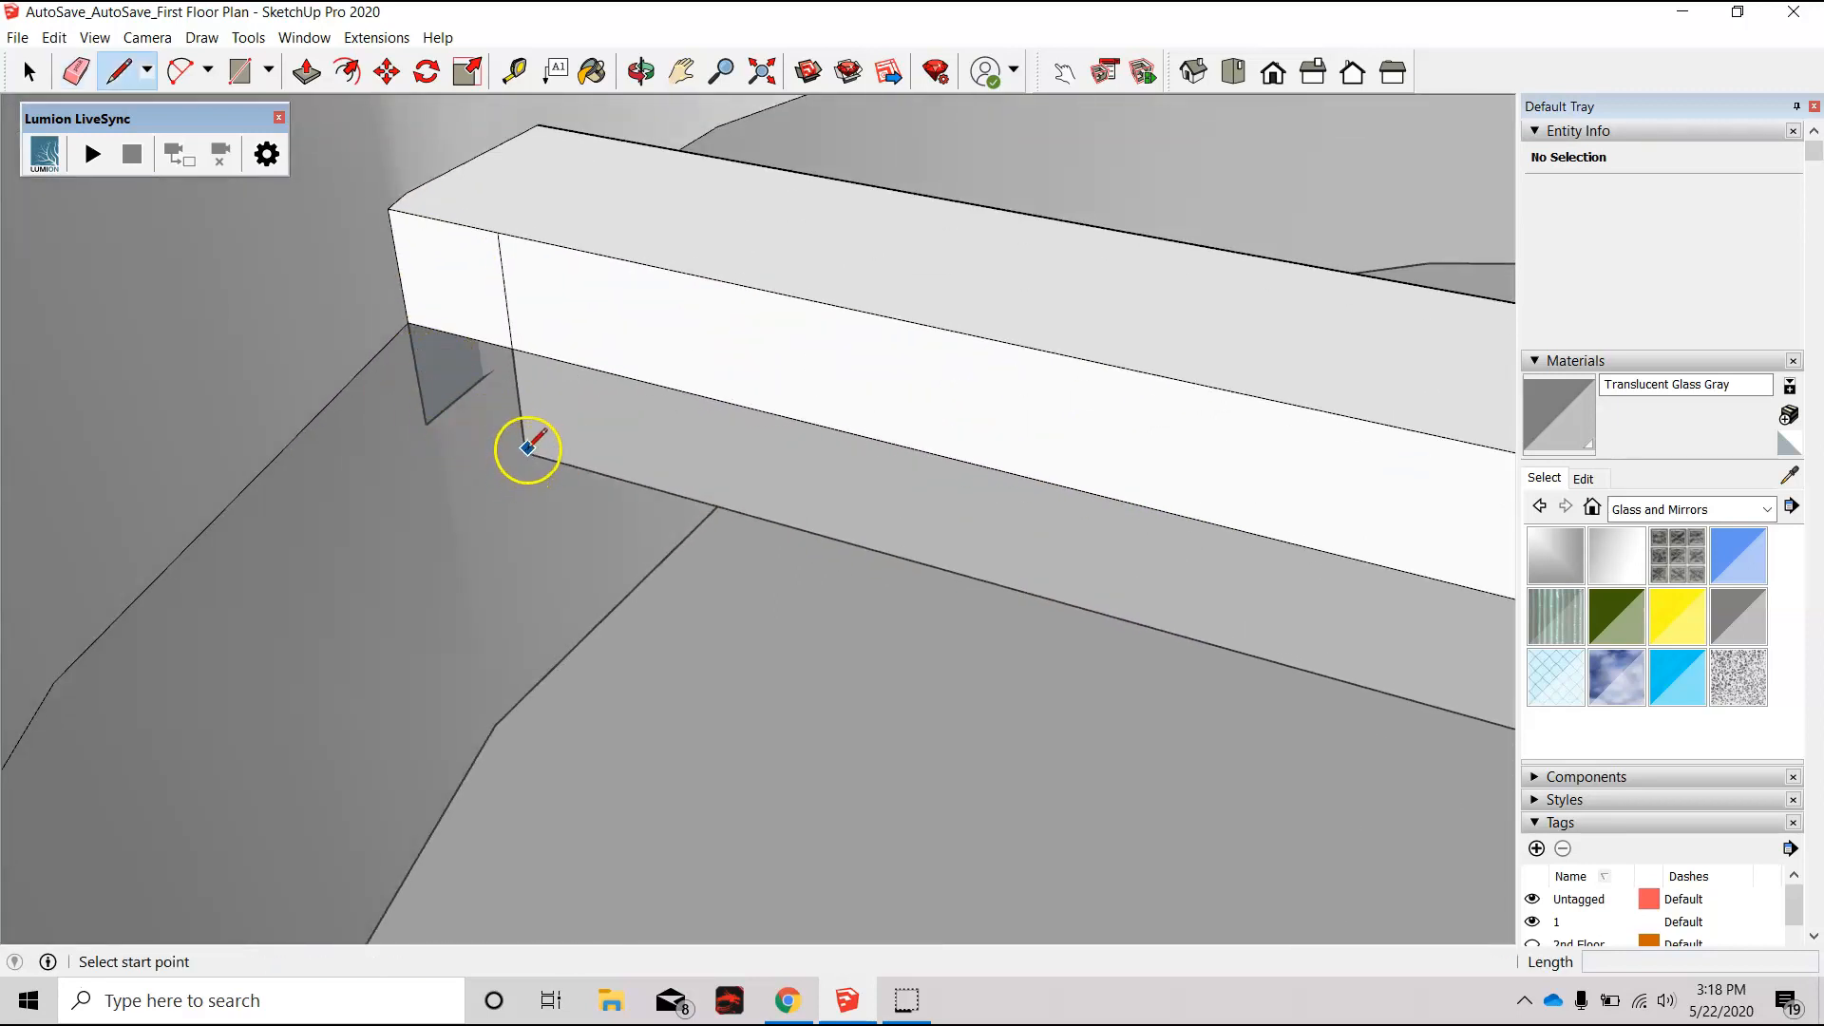
{"action": "scroll", "coordinate": [512, 453], "scroll_direction": "up", "scroll_amount": 3}
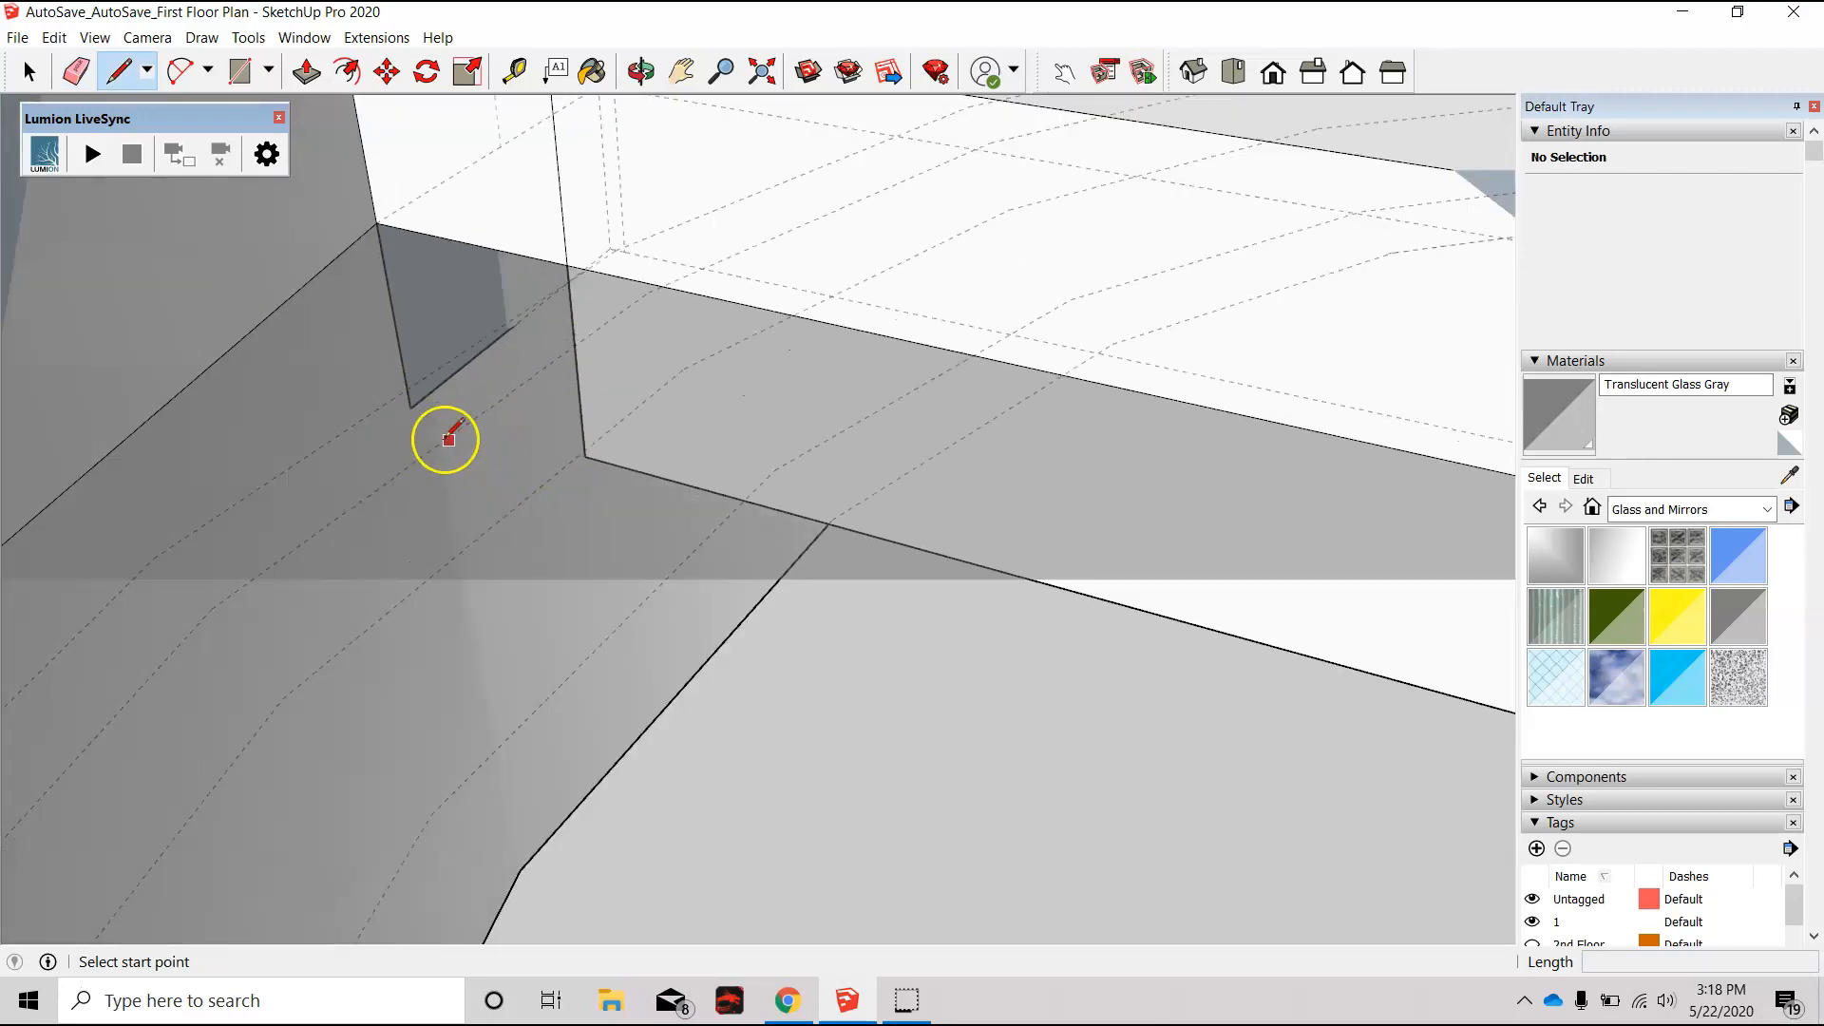
{"action": "left_click", "coordinate": [411, 407]}
{"action": "left_click", "coordinate": [585, 456]}
{"action": "scroll", "coordinate": [627, 480], "scroll_direction": "down", "scroll_amount": 4}
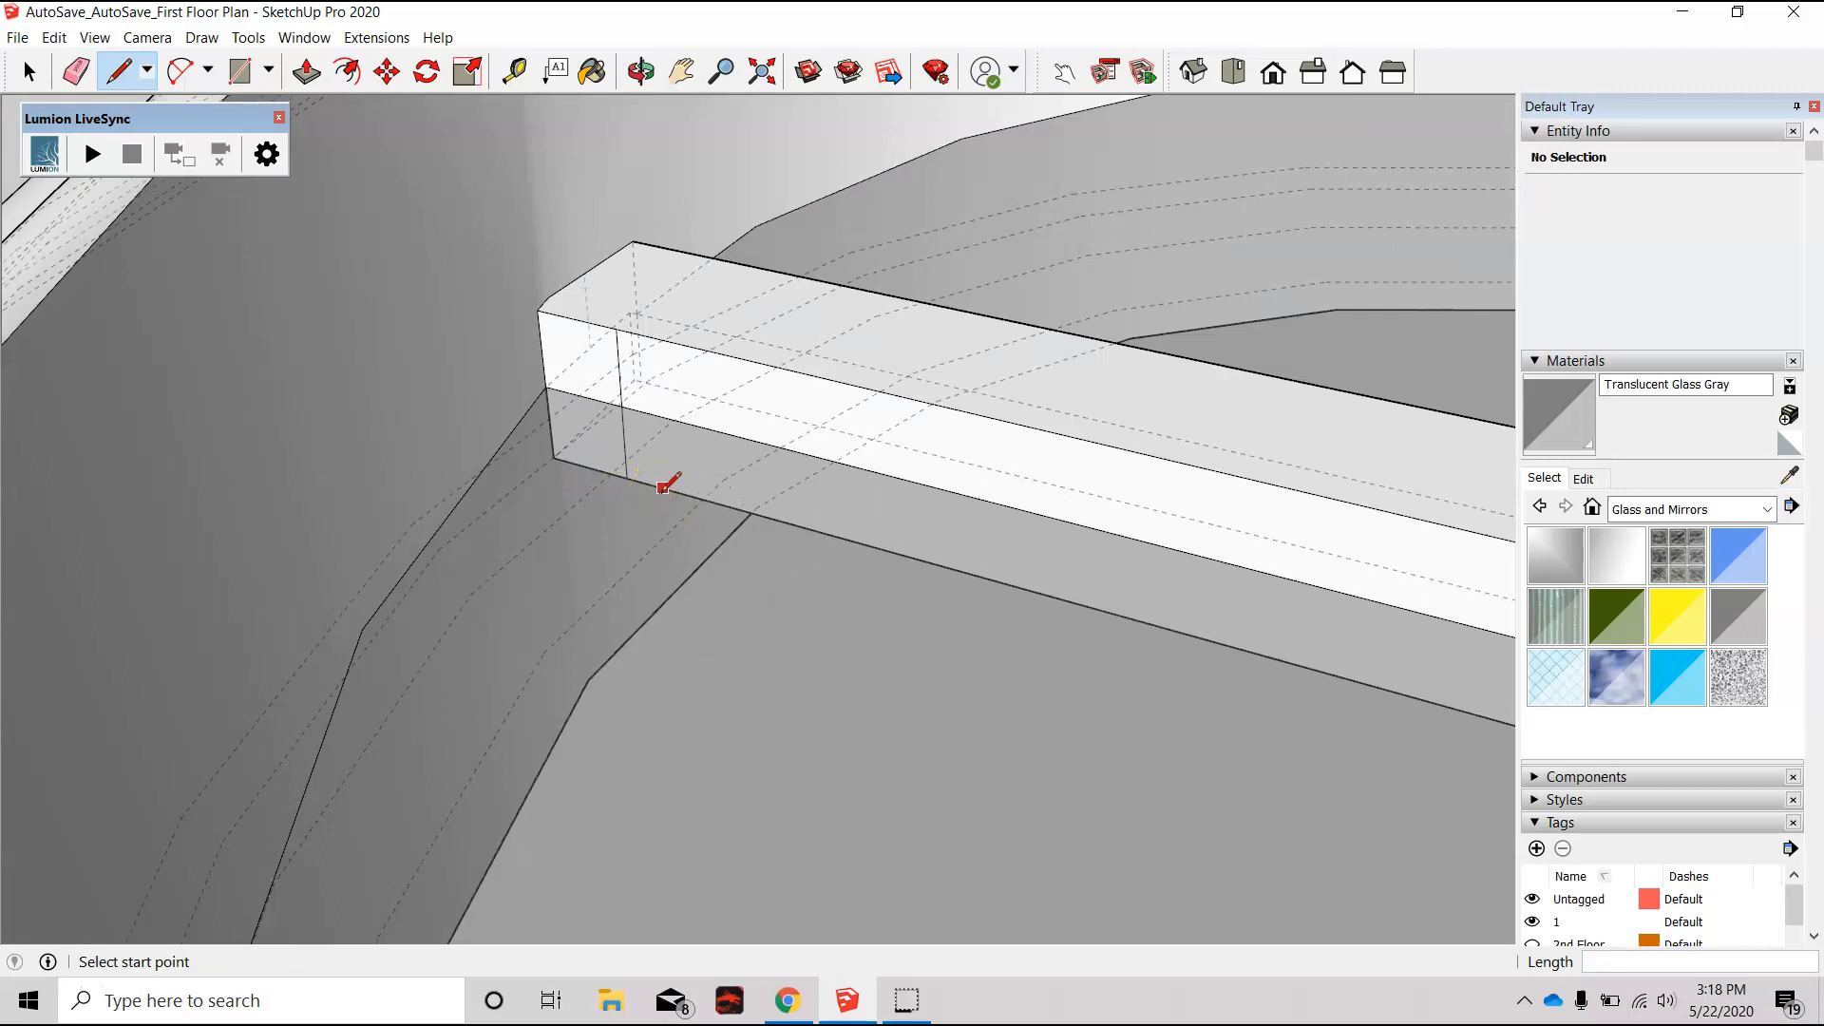
{"action": "scroll", "coordinate": [757, 528], "scroll_direction": "down", "scroll_amount": 5}
{"action": "scroll", "coordinate": [800, 551], "scroll_direction": "up", "scroll_amount": 5}
{"action": "scroll", "coordinate": [688, 693], "scroll_direction": "down", "scroll_amount": 1}
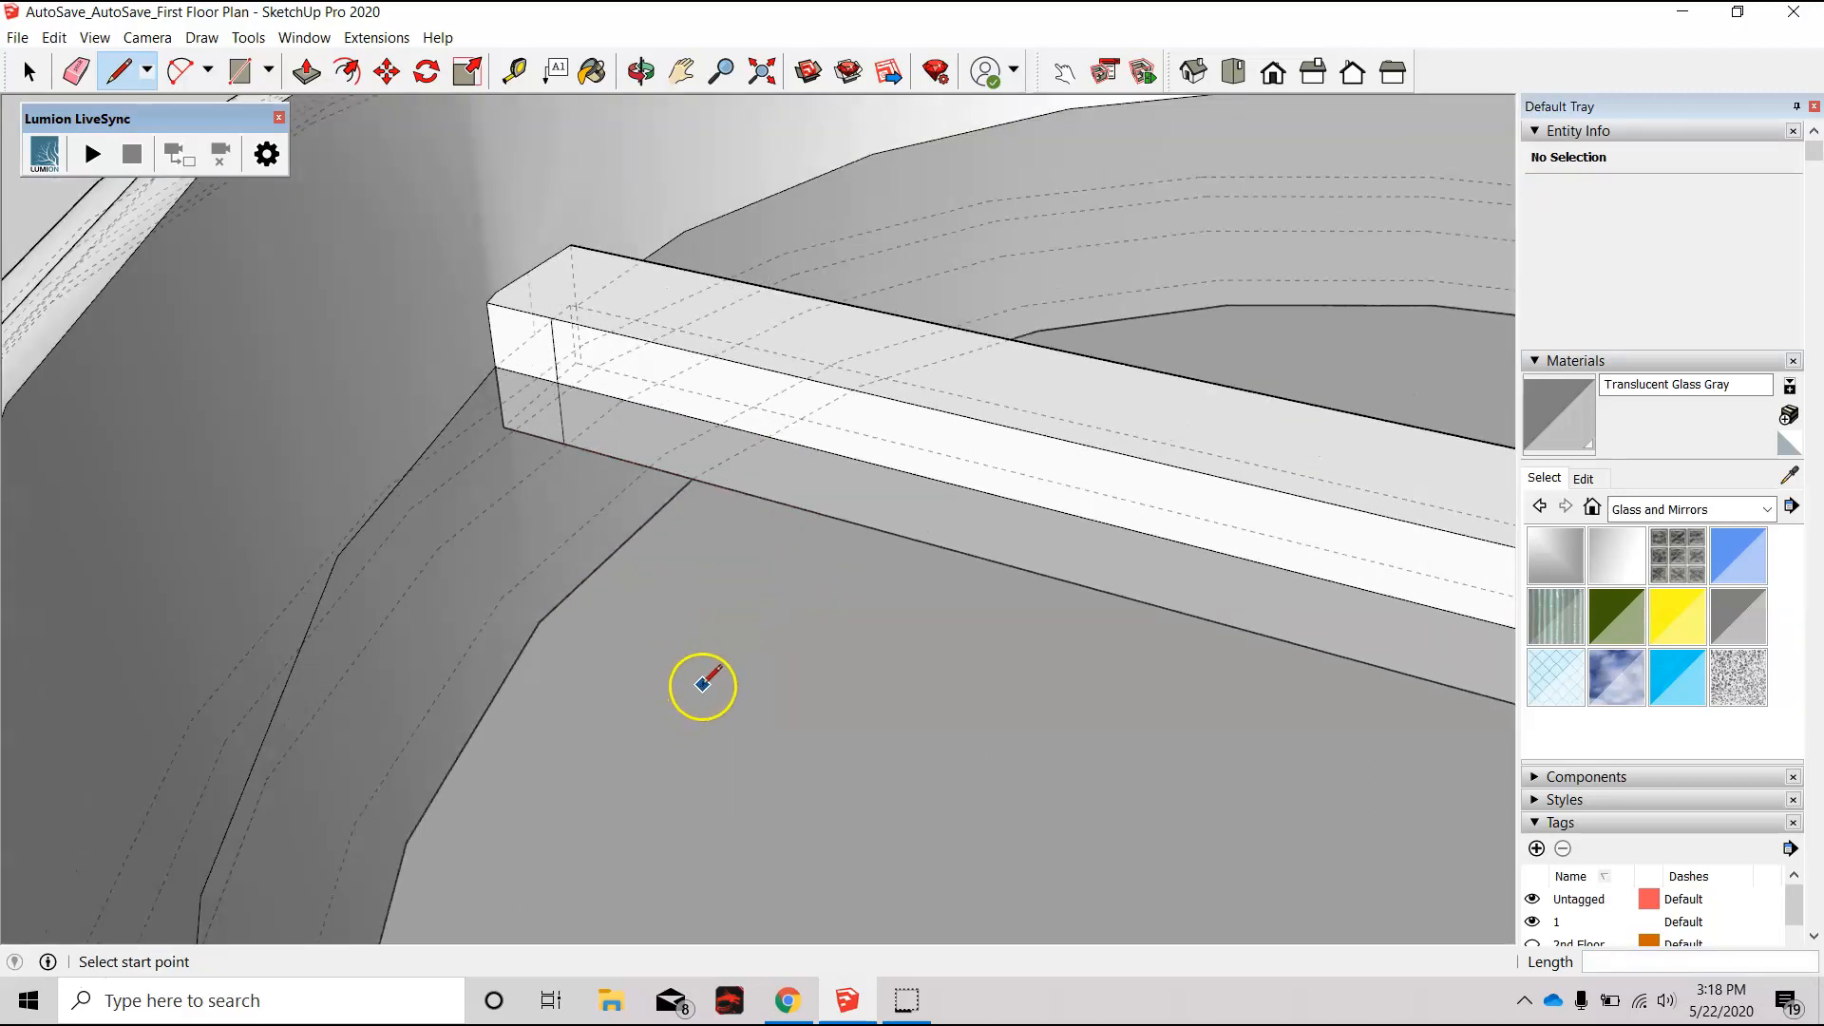
Step: Select the whole round window and make it a component named "3' D/ Window", replacing the selection with the component
{"action": "scroll", "coordinate": [712, 674], "scroll_direction": "down", "scroll_amount": 5}
{"action": "middle_click_drag", "start_coordinate": [663, 883], "coordinate": [732, 714]}
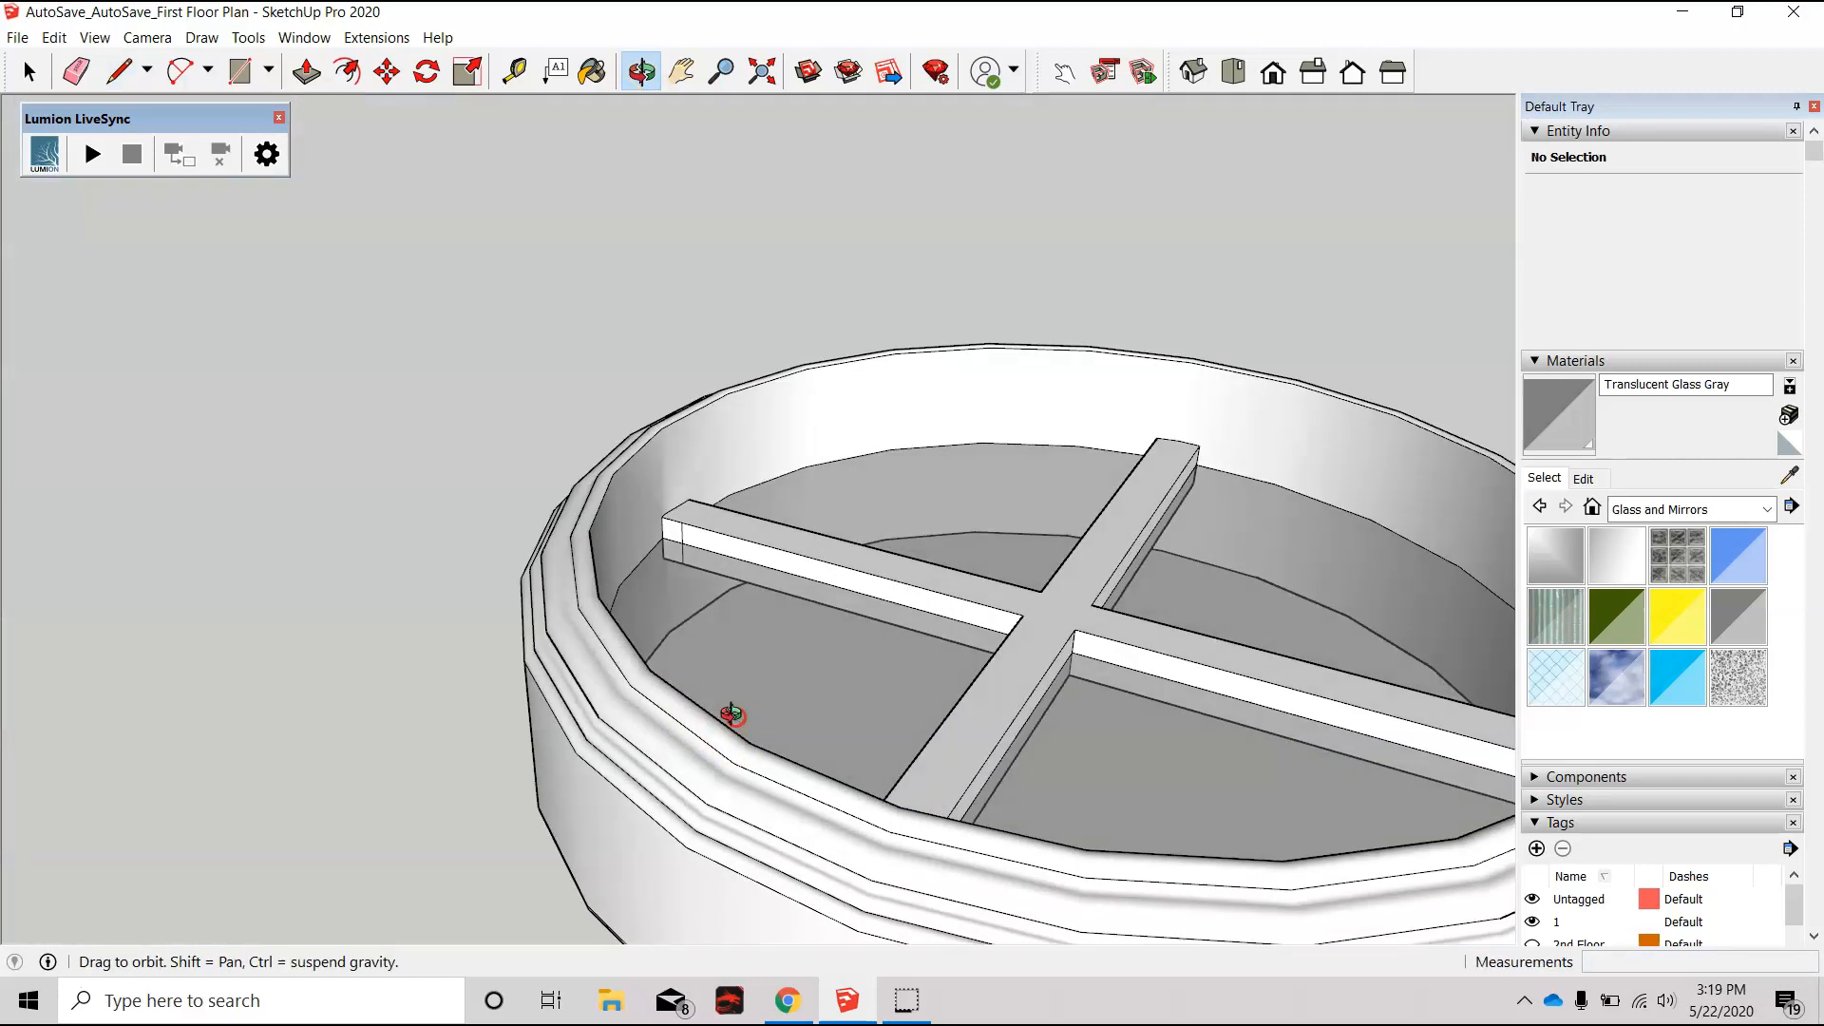
{"action": "scroll", "coordinate": [731, 715], "scroll_direction": "down", "scroll_amount": 10}
{"action": "middle_click_drag", "start_coordinate": [693, 447], "coordinate": [1221, 541]}
{"action": "scroll", "coordinate": [703, 481], "scroll_direction": "up", "scroll_amount": 8}
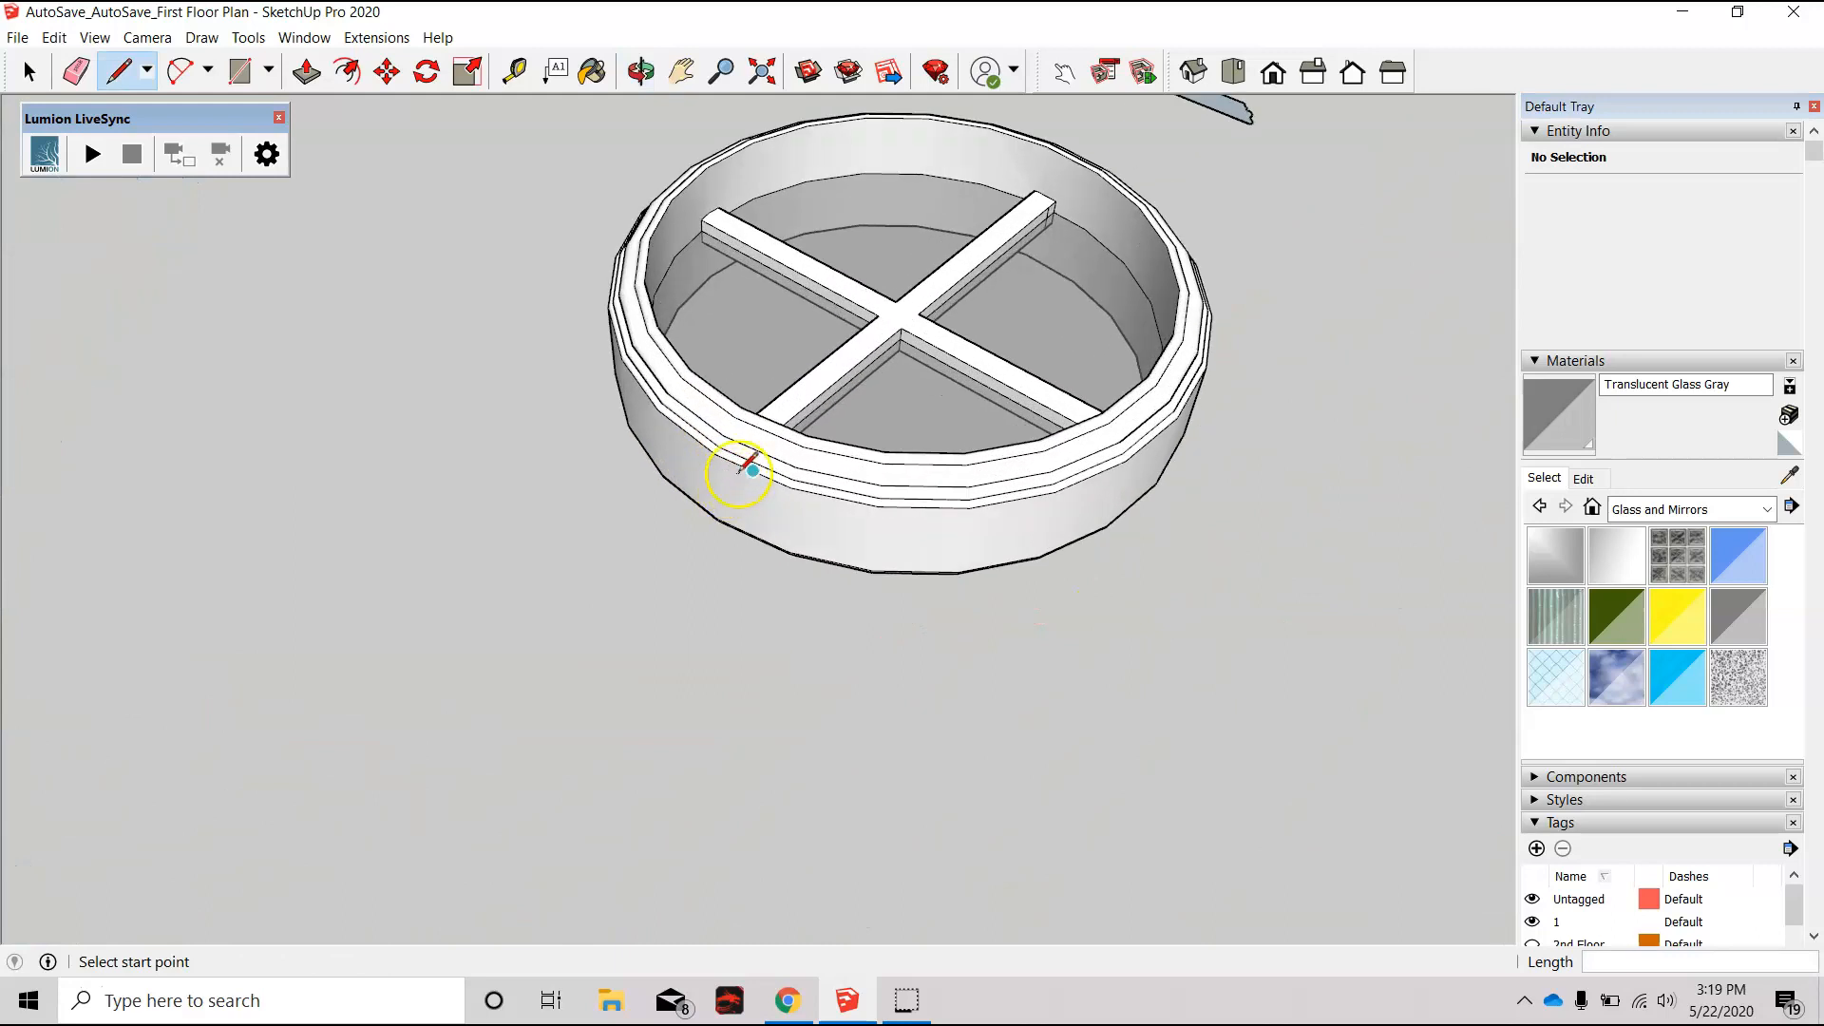
{"action": "scroll", "coordinate": [742, 471], "scroll_direction": "up", "scroll_amount": 2}
{"action": "scroll", "coordinate": [780, 457], "scroll_direction": "down", "scroll_amount": 6}
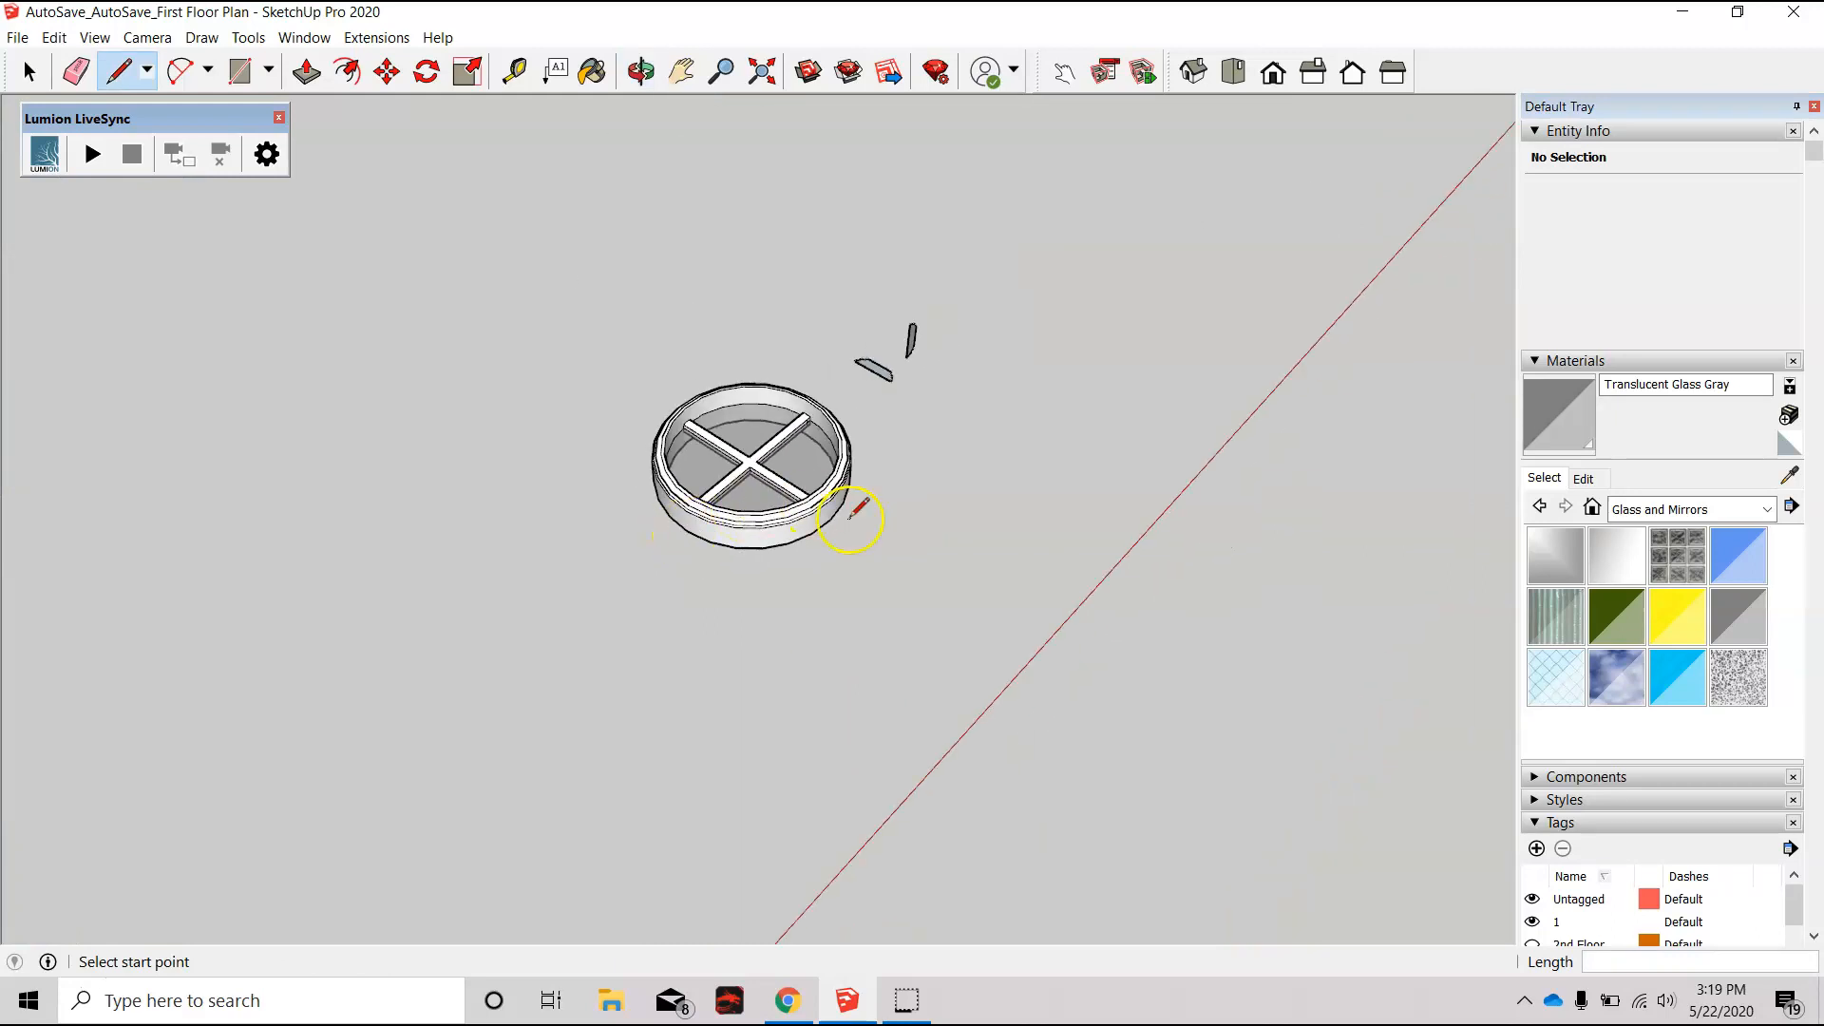
{"action": "middle_click_drag", "start_coordinate": [863, 587], "coordinate": [488, 704]}
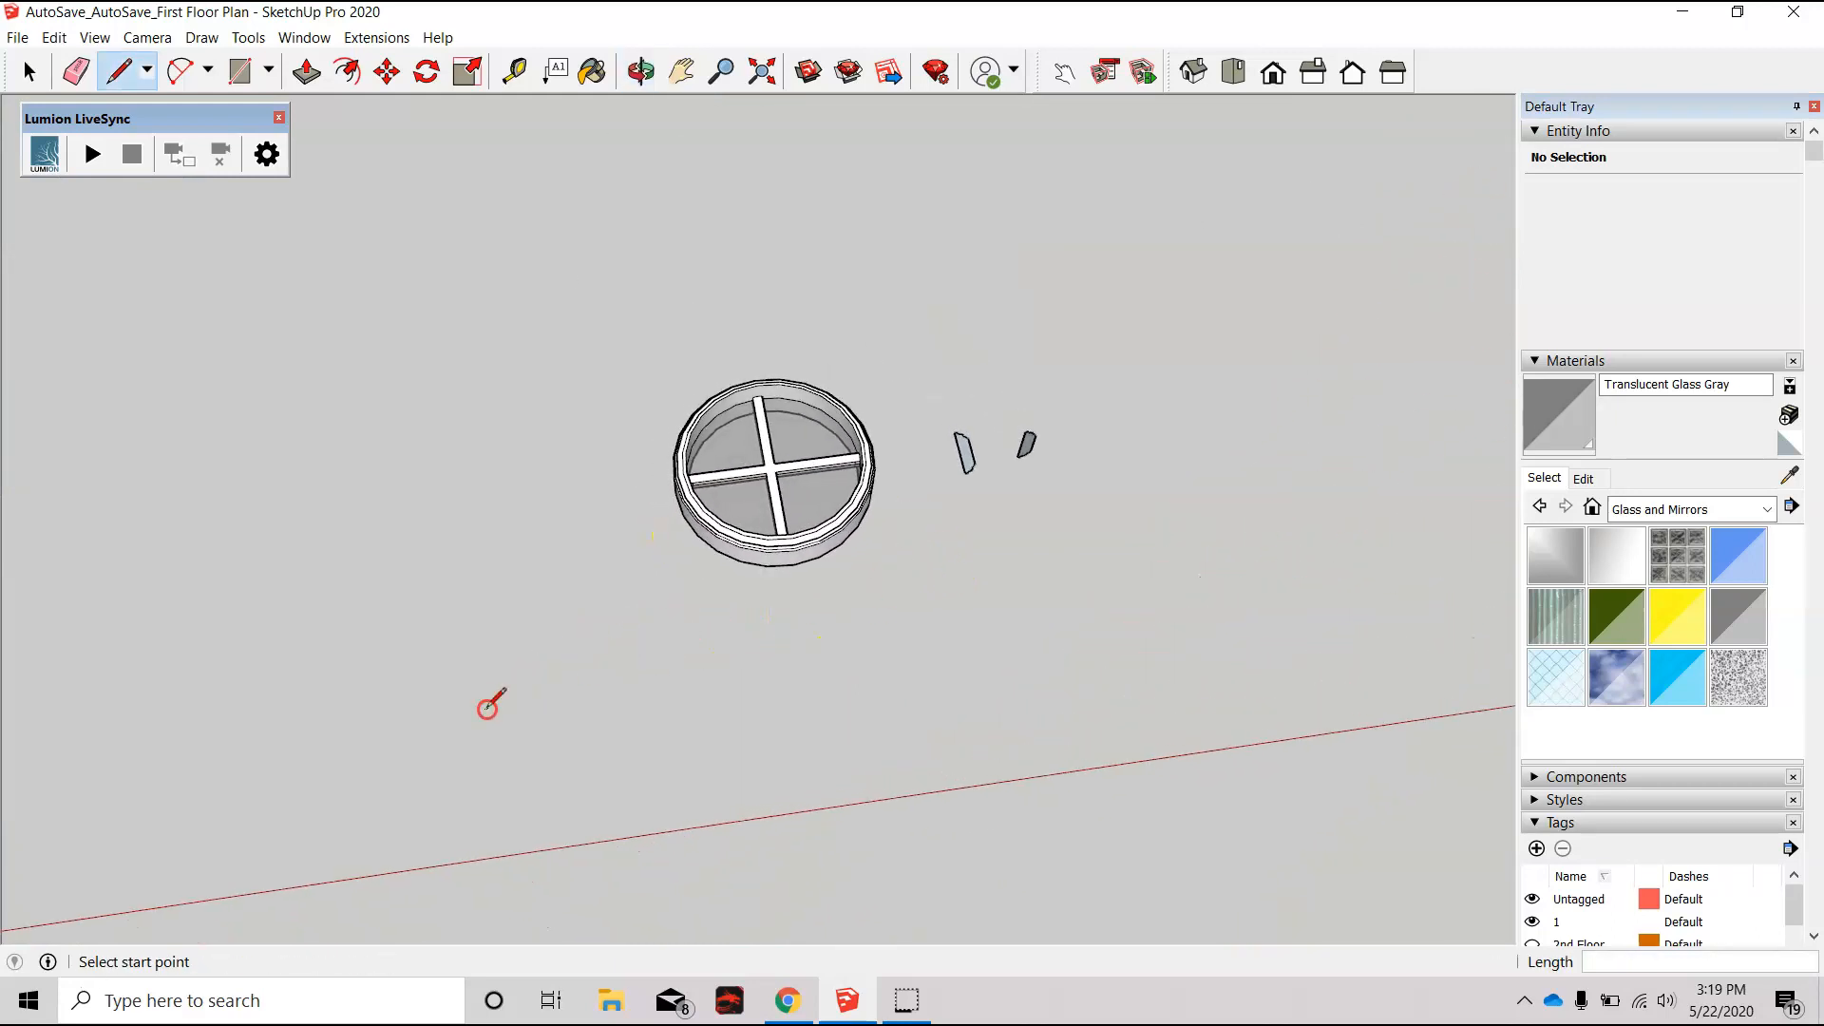
{"action": "key", "text": "space"}
{"action": "left_click", "coordinate": [958, 393]}
{"action": "left_click_drag", "start_coordinate": [599, 623], "coordinate": [599, 623]}
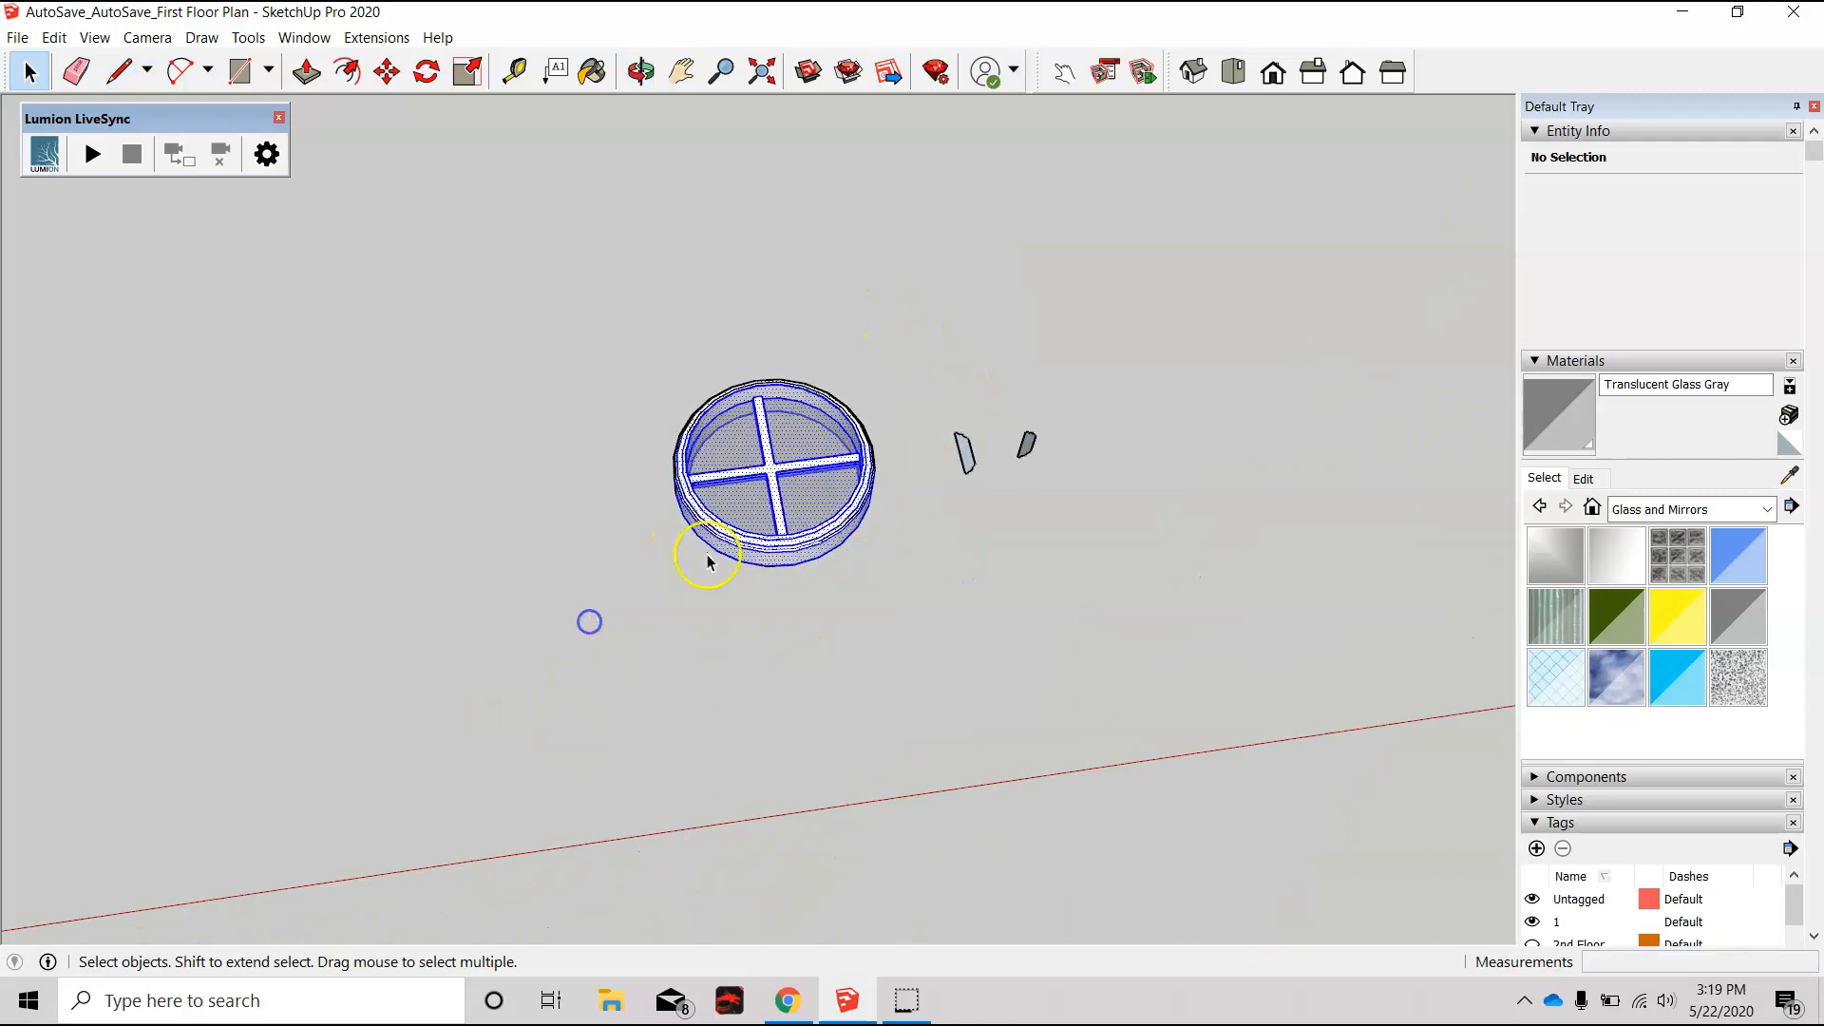
{"action": "right_click", "coordinate": [734, 551]}
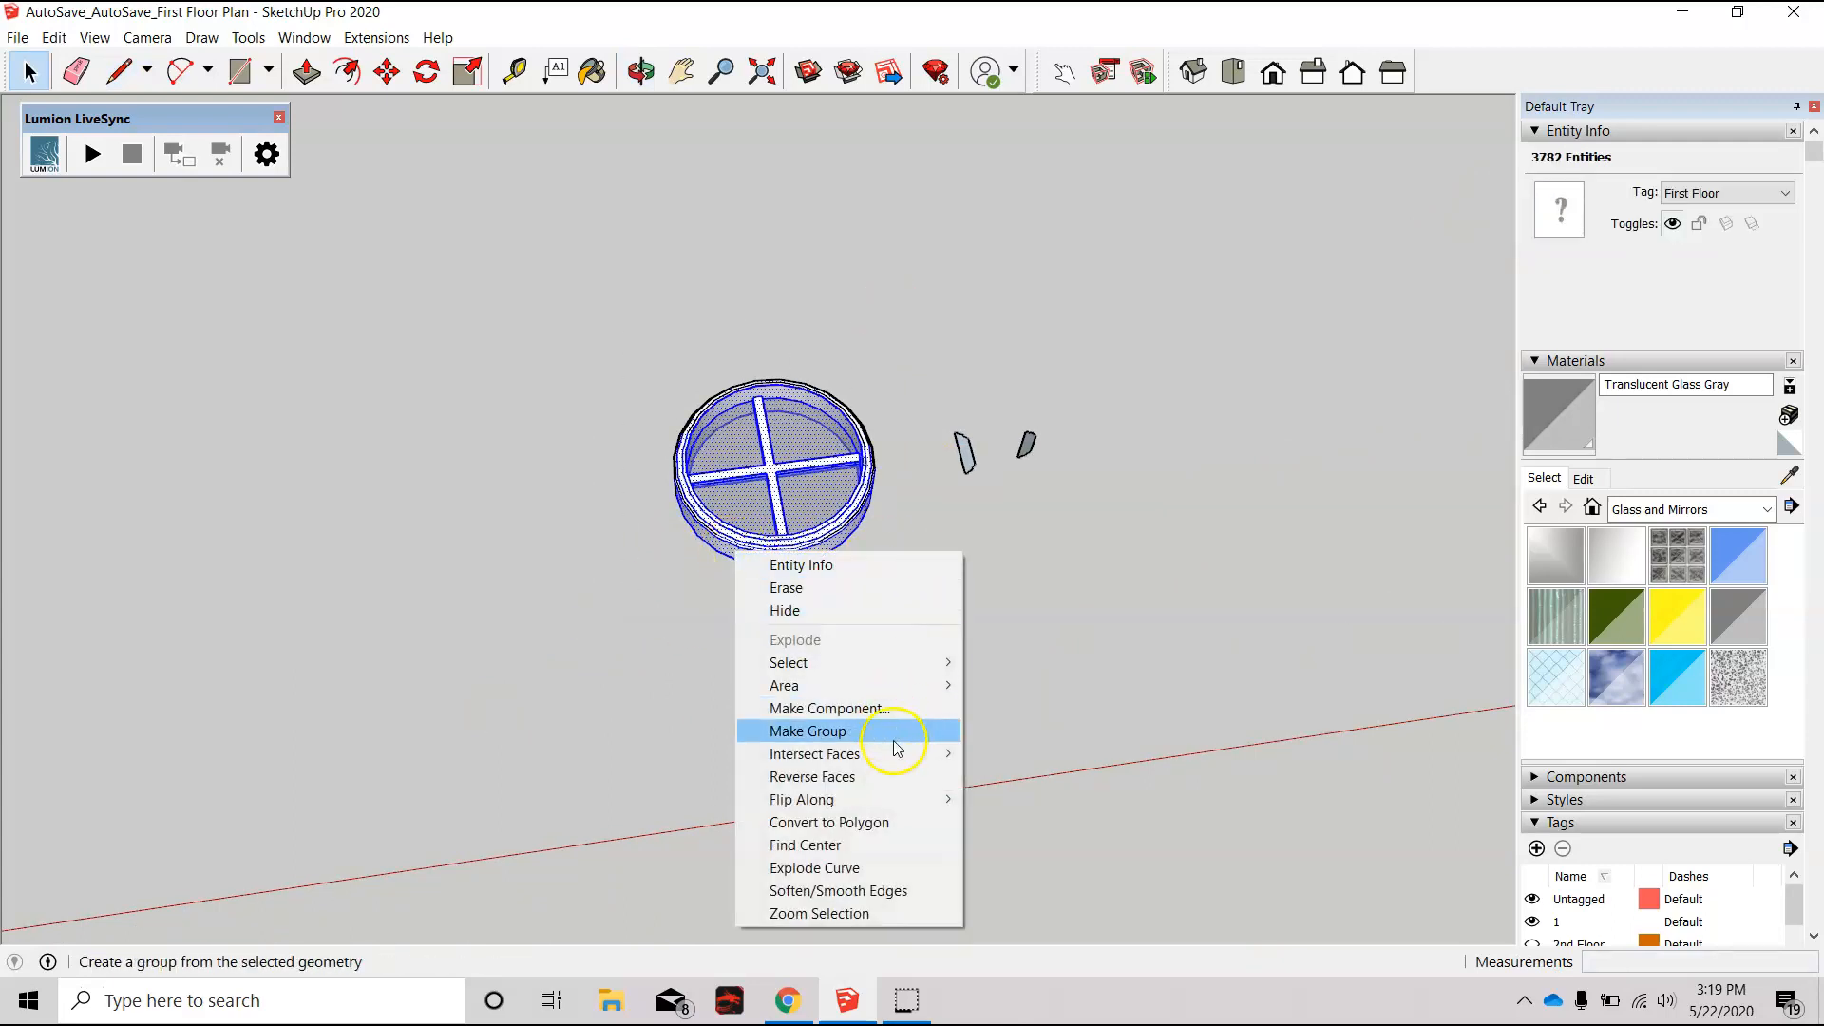
{"action": "mouse_move", "coordinate": [860, 759]}
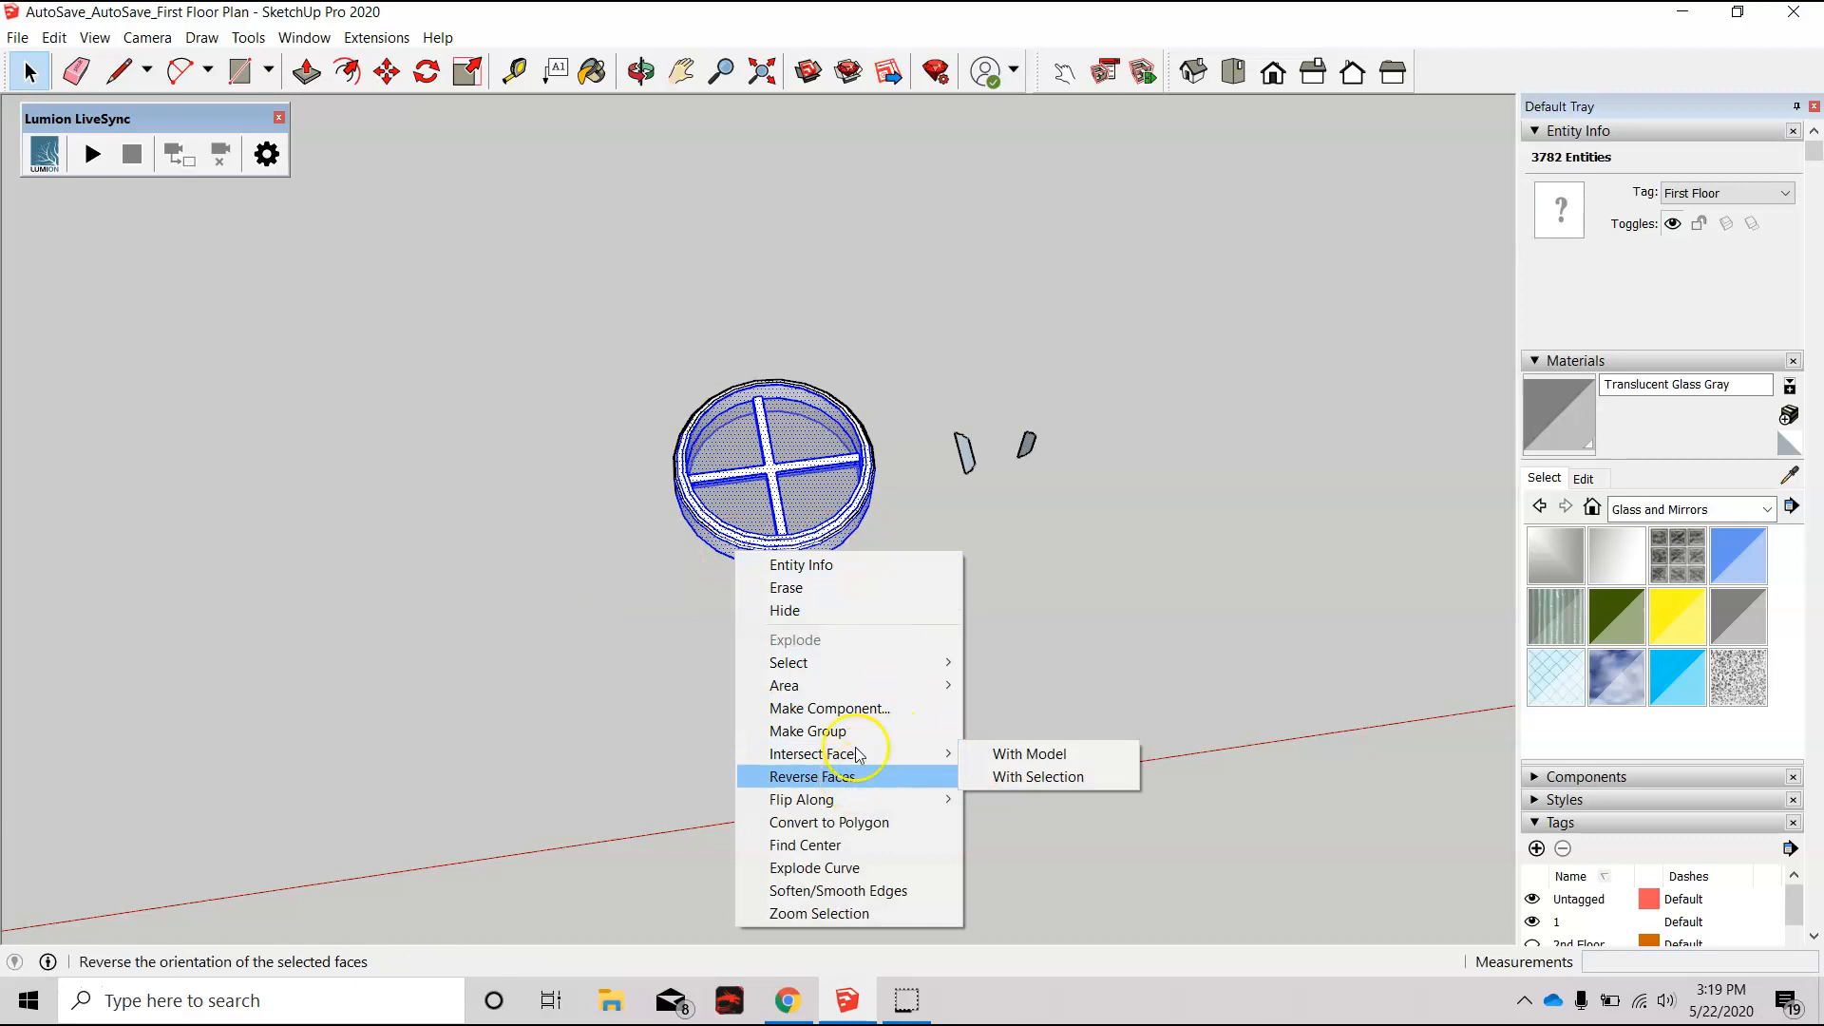
{"action": "left_click", "coordinate": [856, 708]}
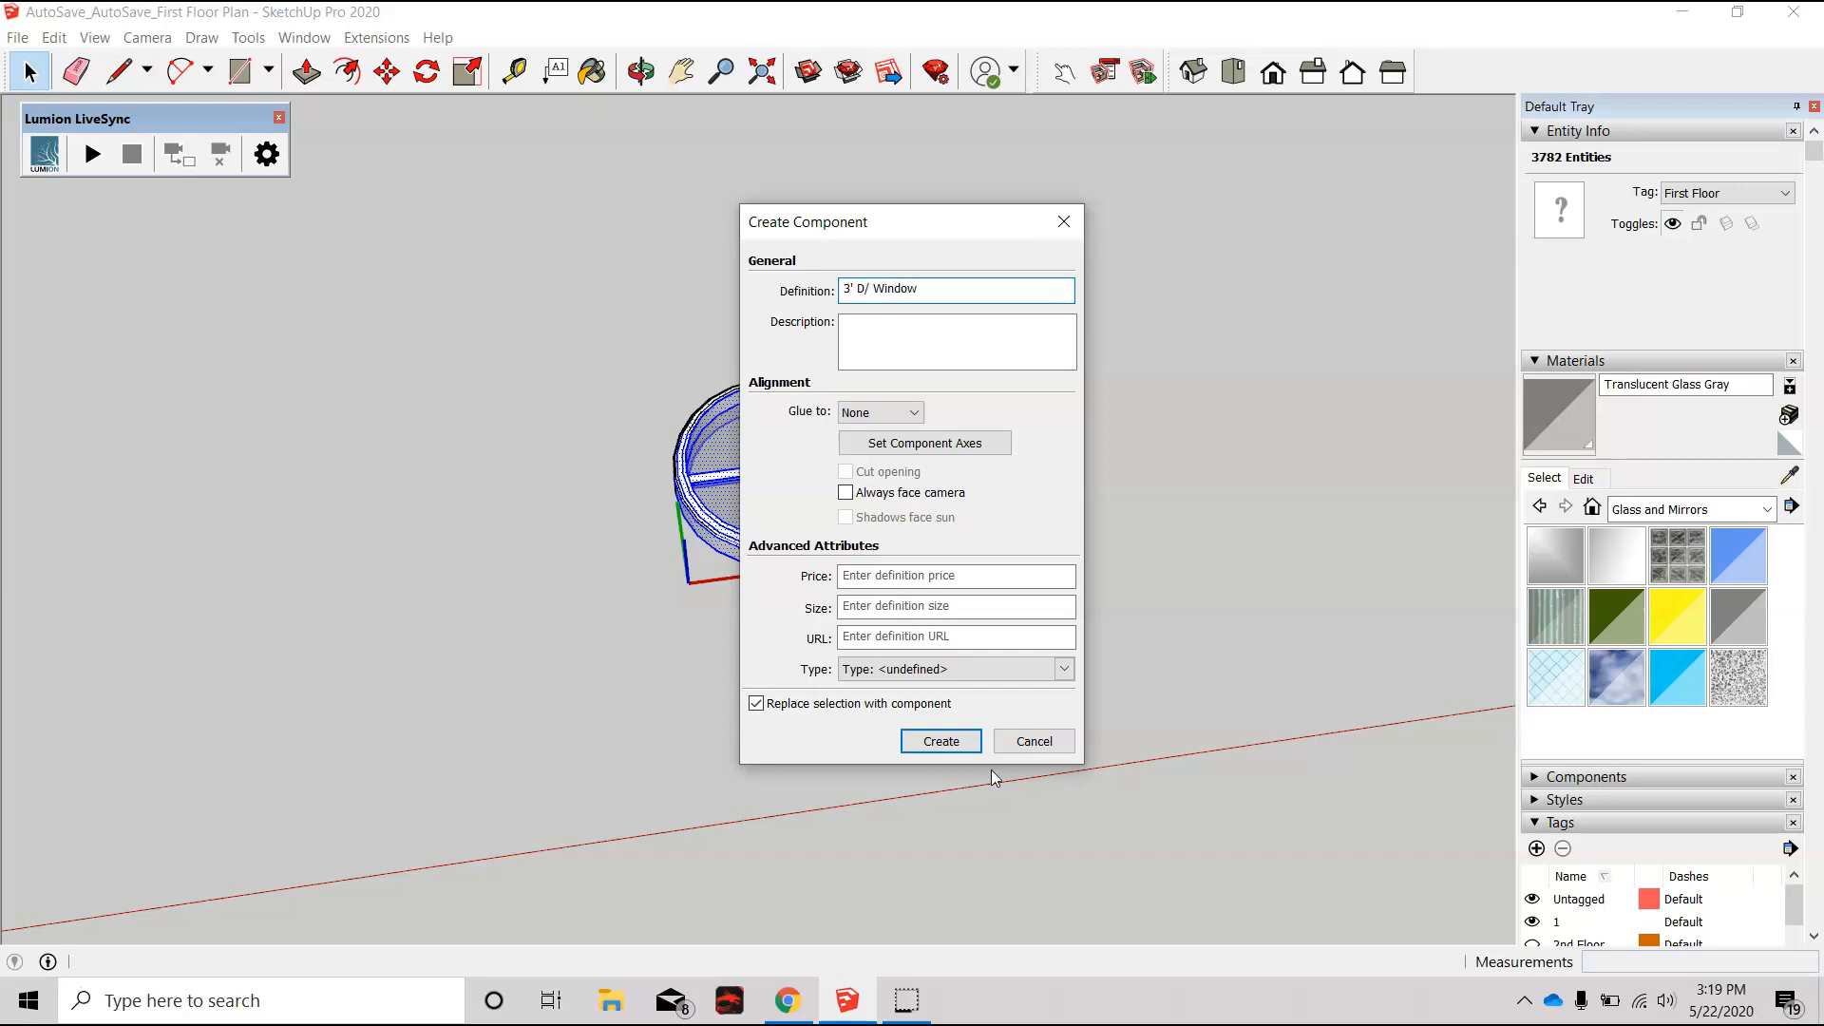
{"action": "left_click", "coordinate": [939, 743]}
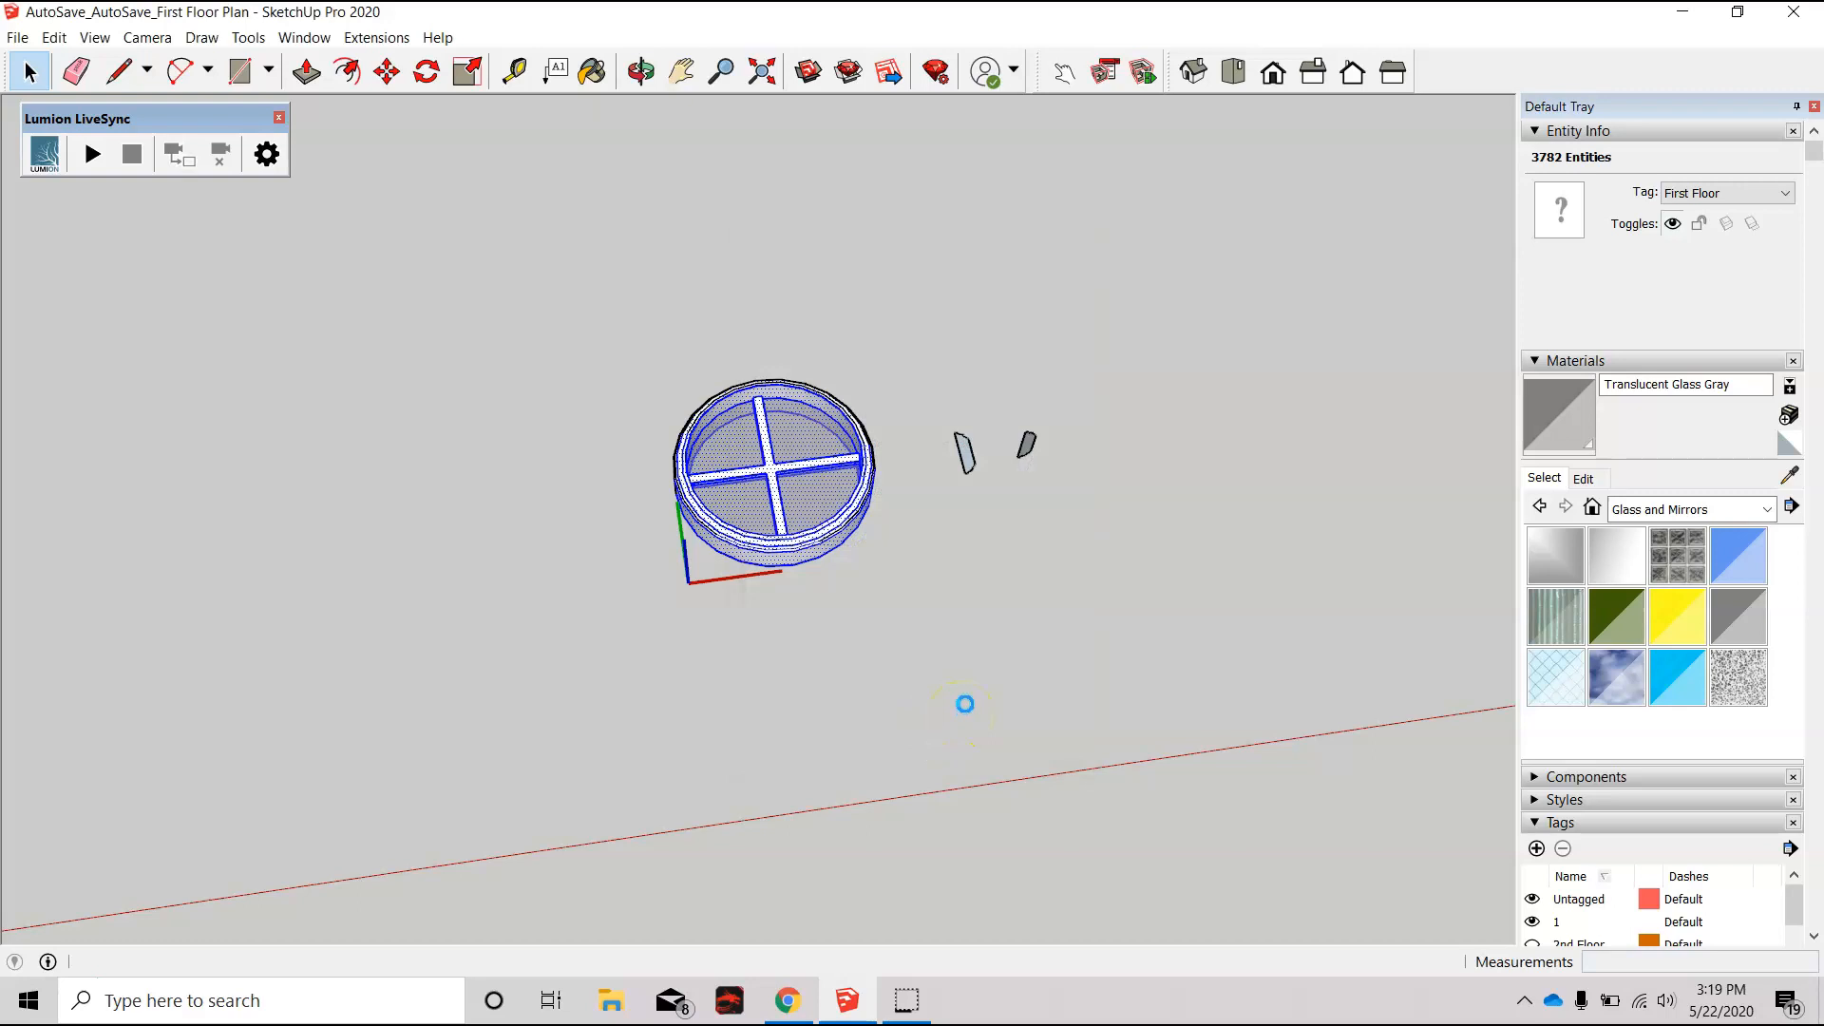
{"action": "scroll", "coordinate": [798, 487], "scroll_direction": "up", "scroll_amount": 4}
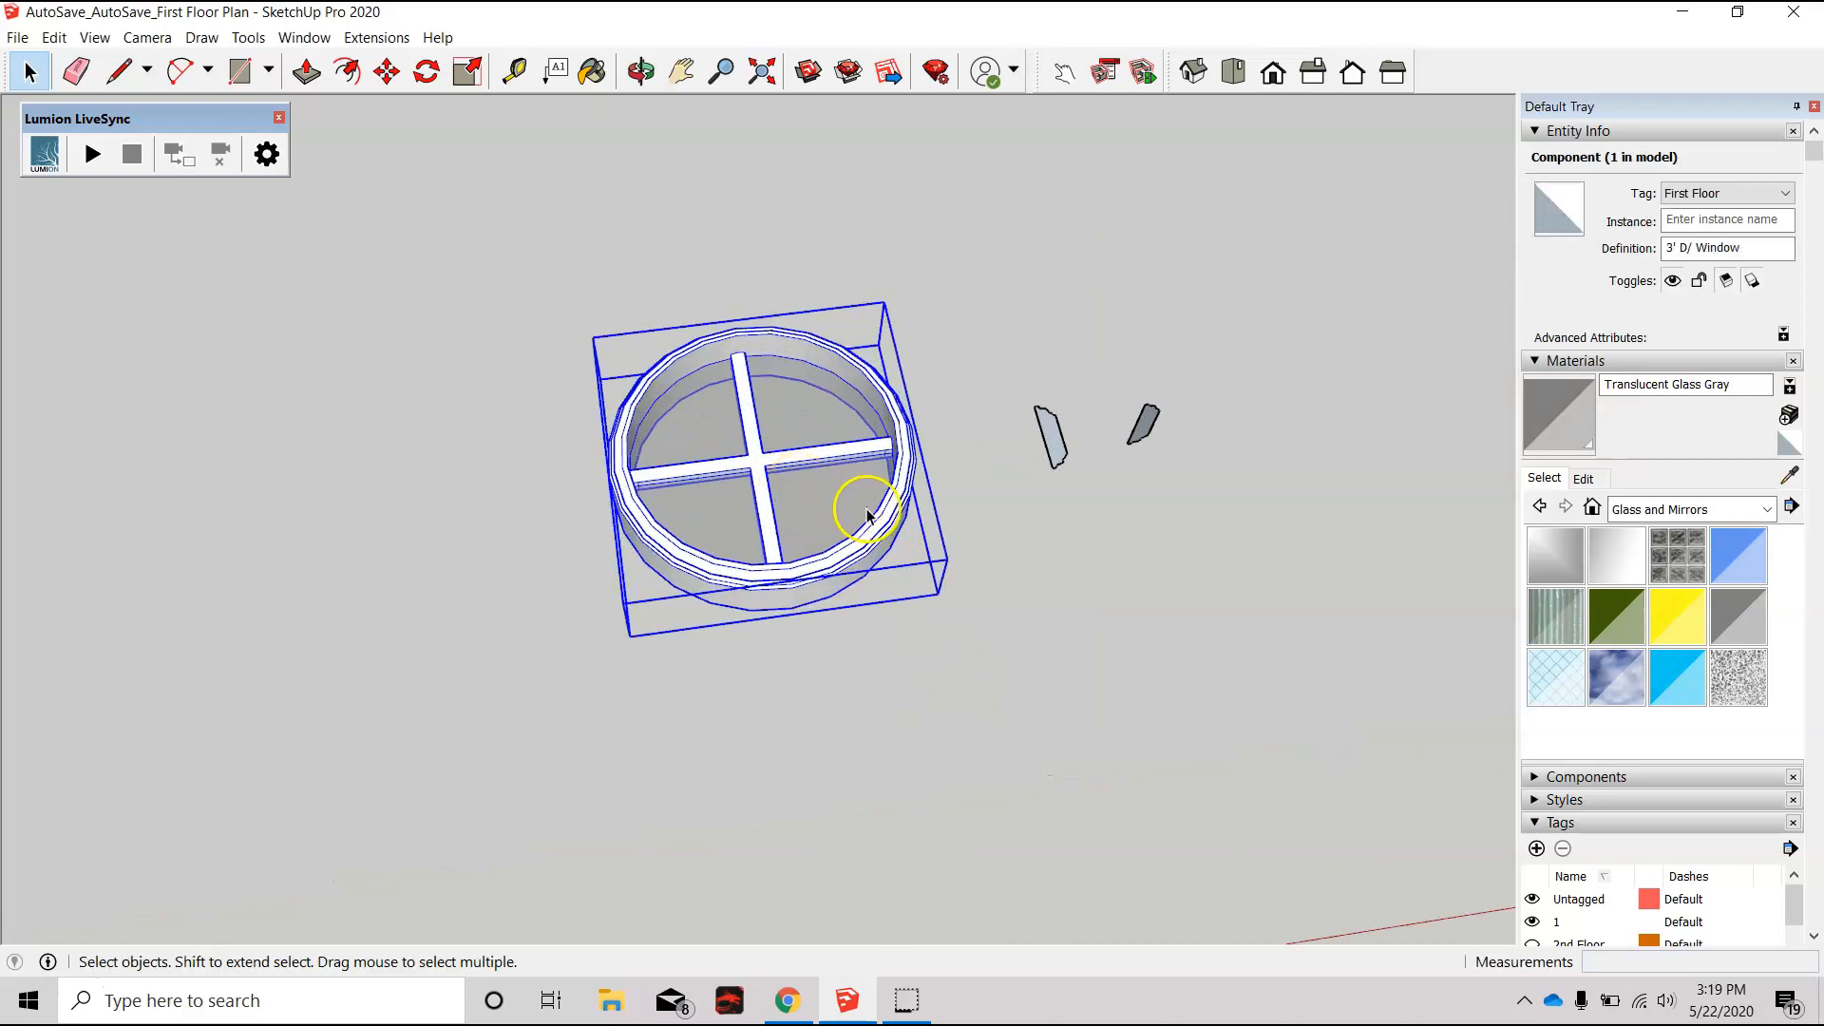
{"action": "scroll", "coordinate": [867, 516], "scroll_direction": "down", "scroll_amount": 6}
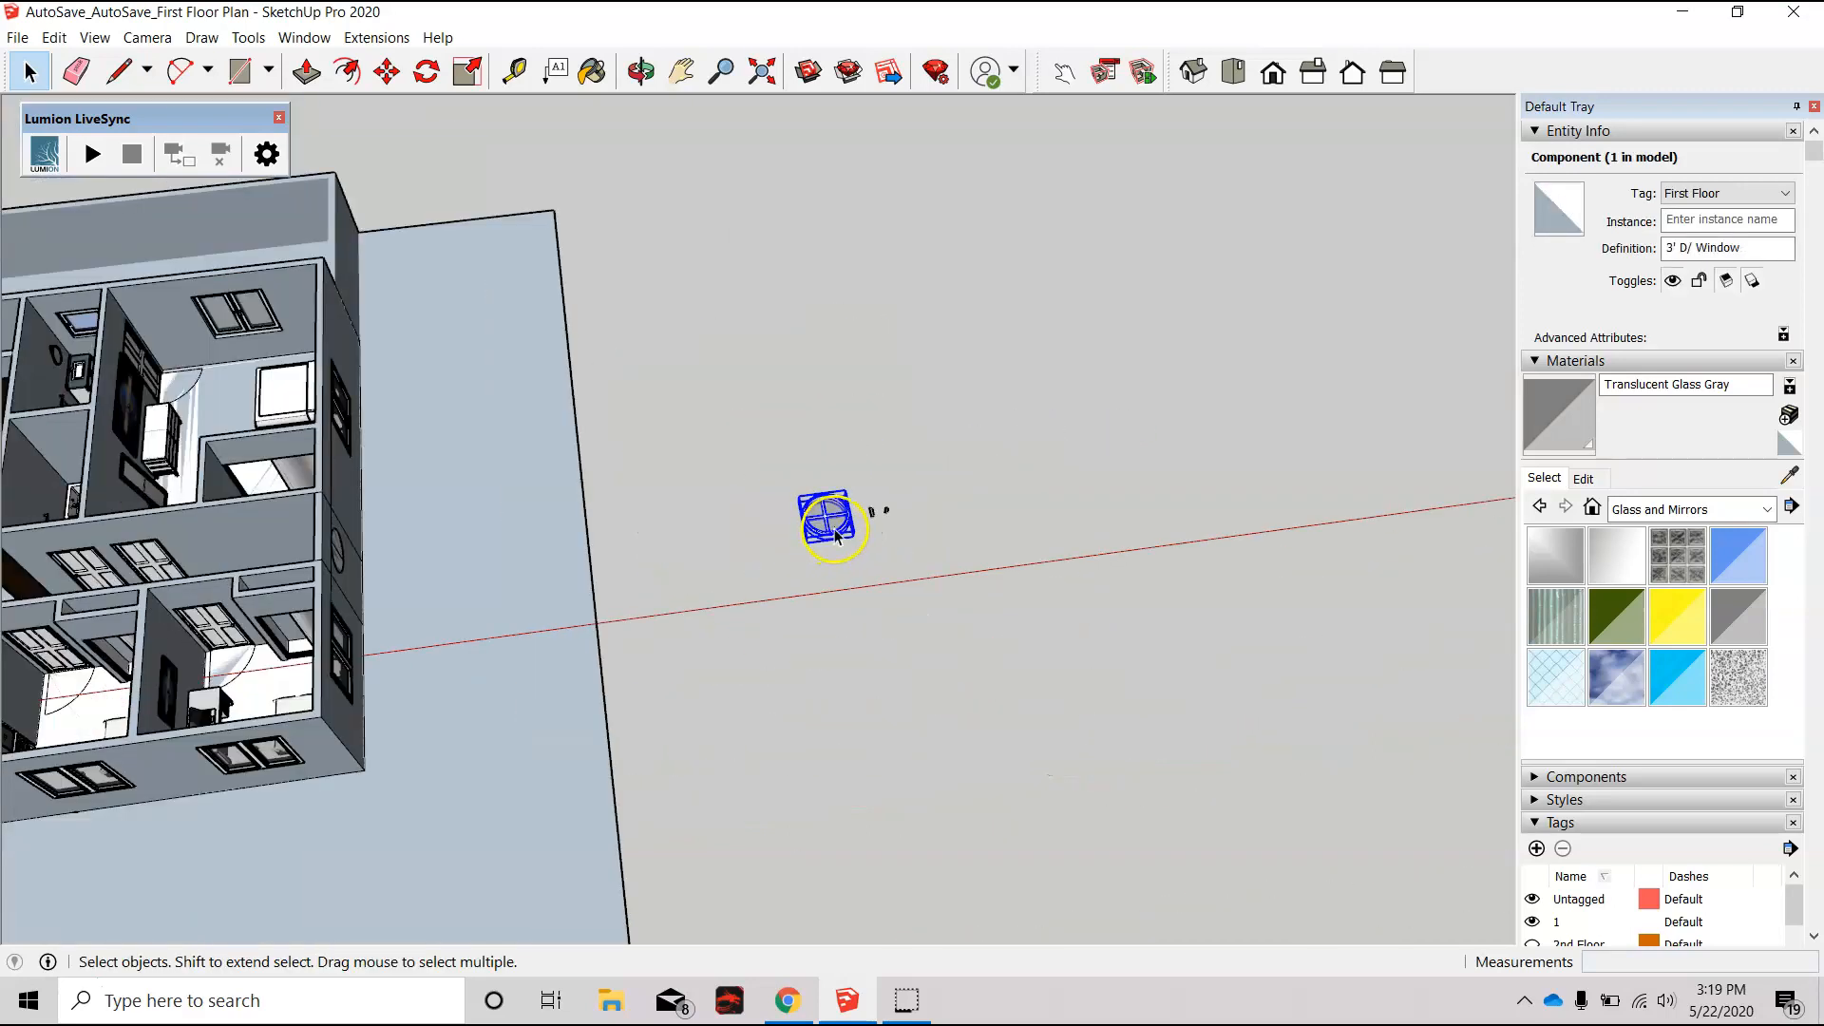
{"action": "scroll", "coordinate": [860, 533], "scroll_direction": "up", "scroll_amount": 6}
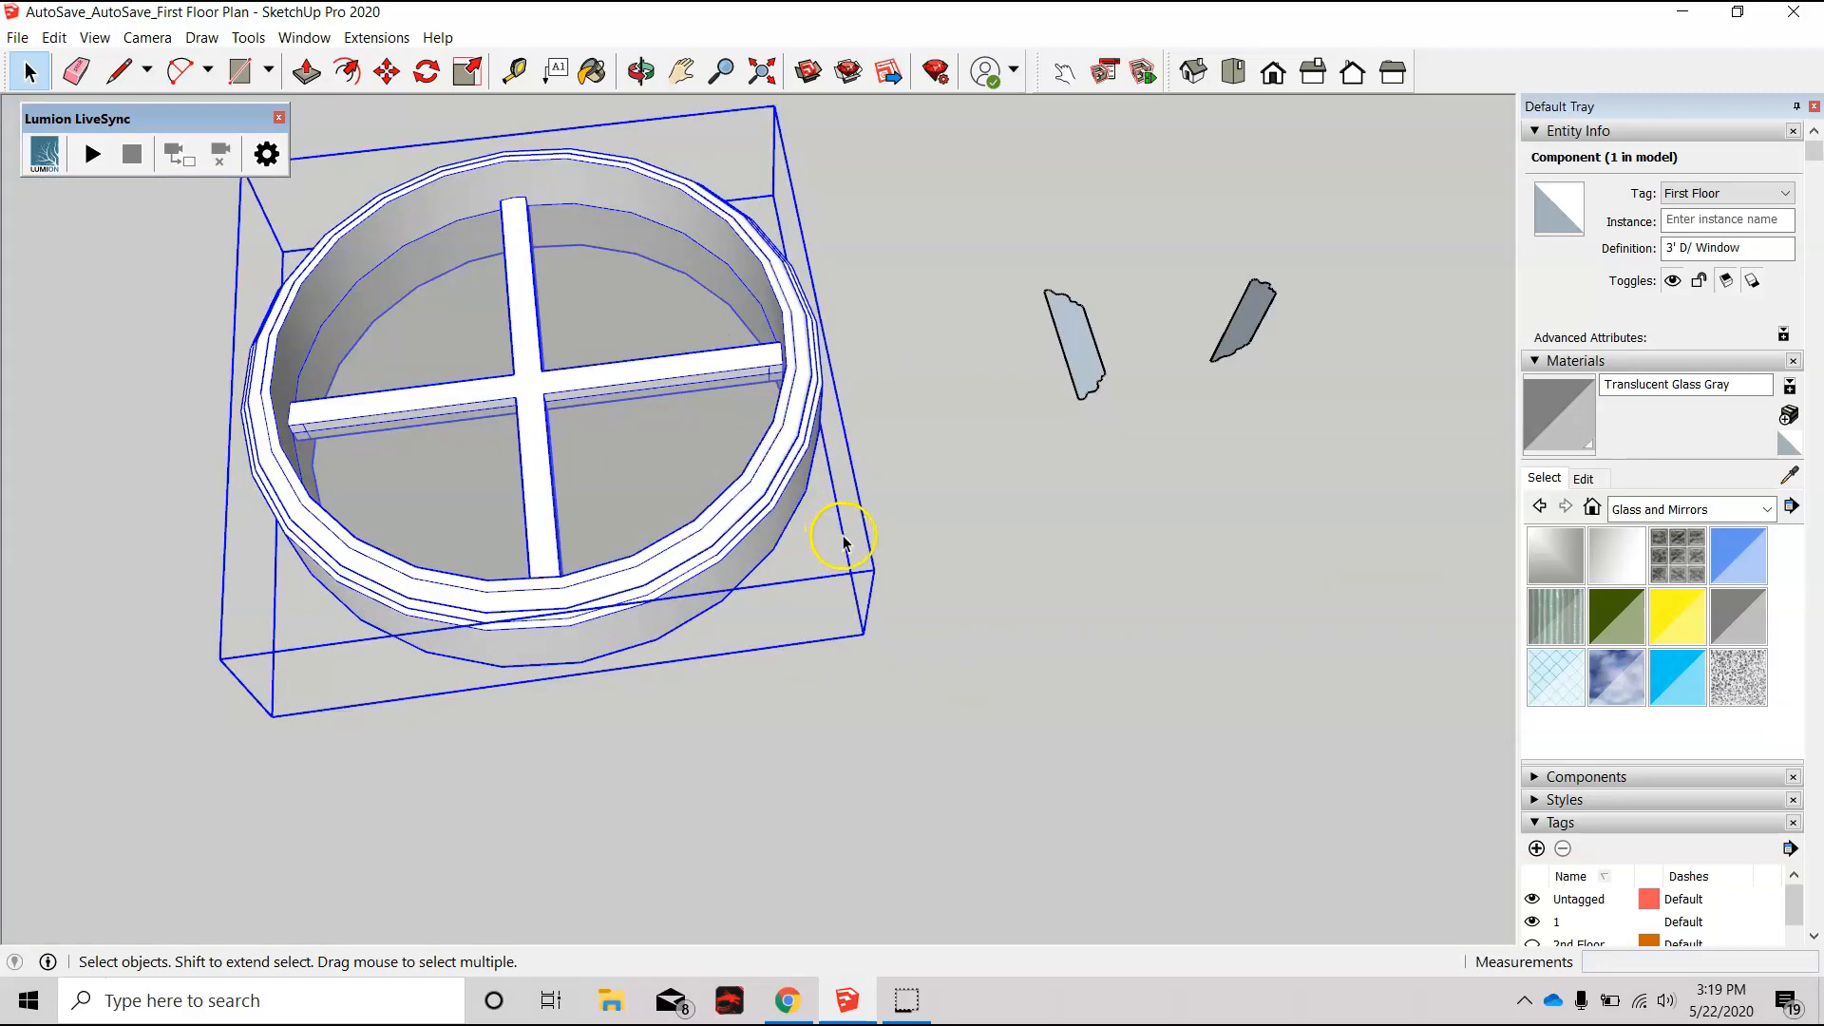
{"action": "key", "text": "q"}
{"action": "key", "text": "o"}
{"action": "left_click_drag", "start_coordinate": [761, 798], "coordinate": [722, 246]}
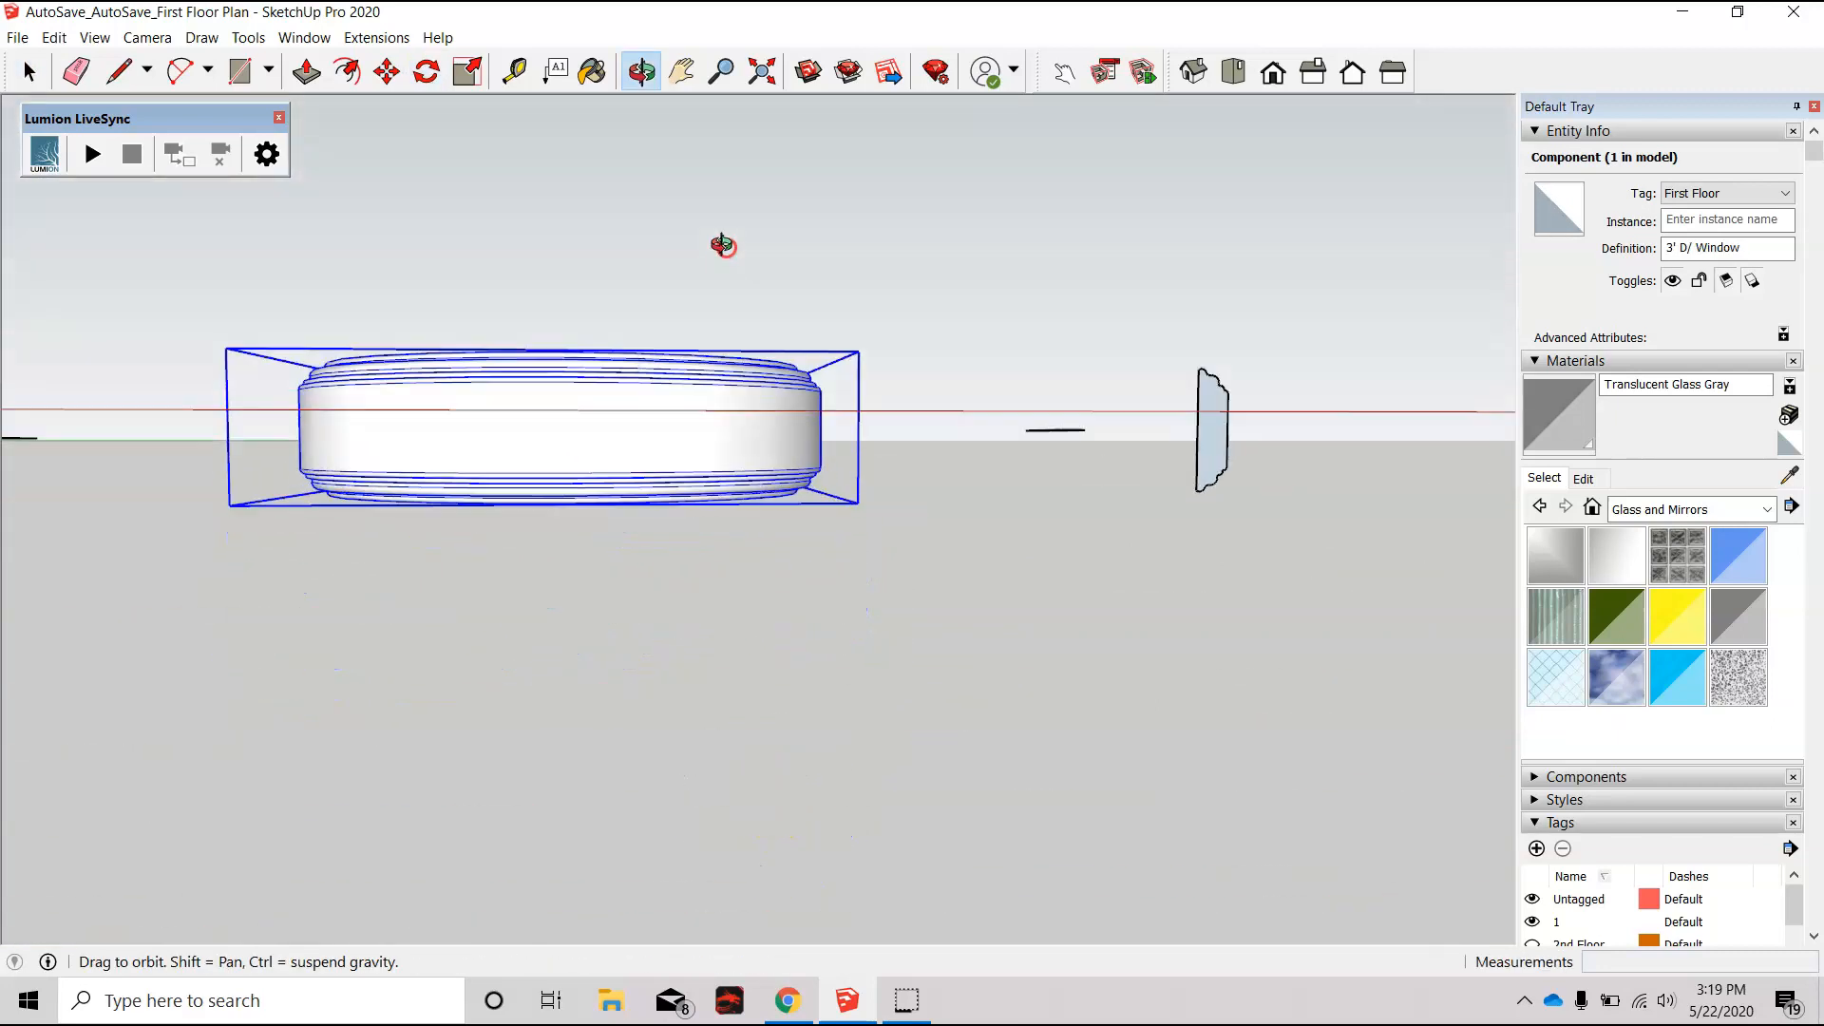
{"action": "key", "text": "q"}
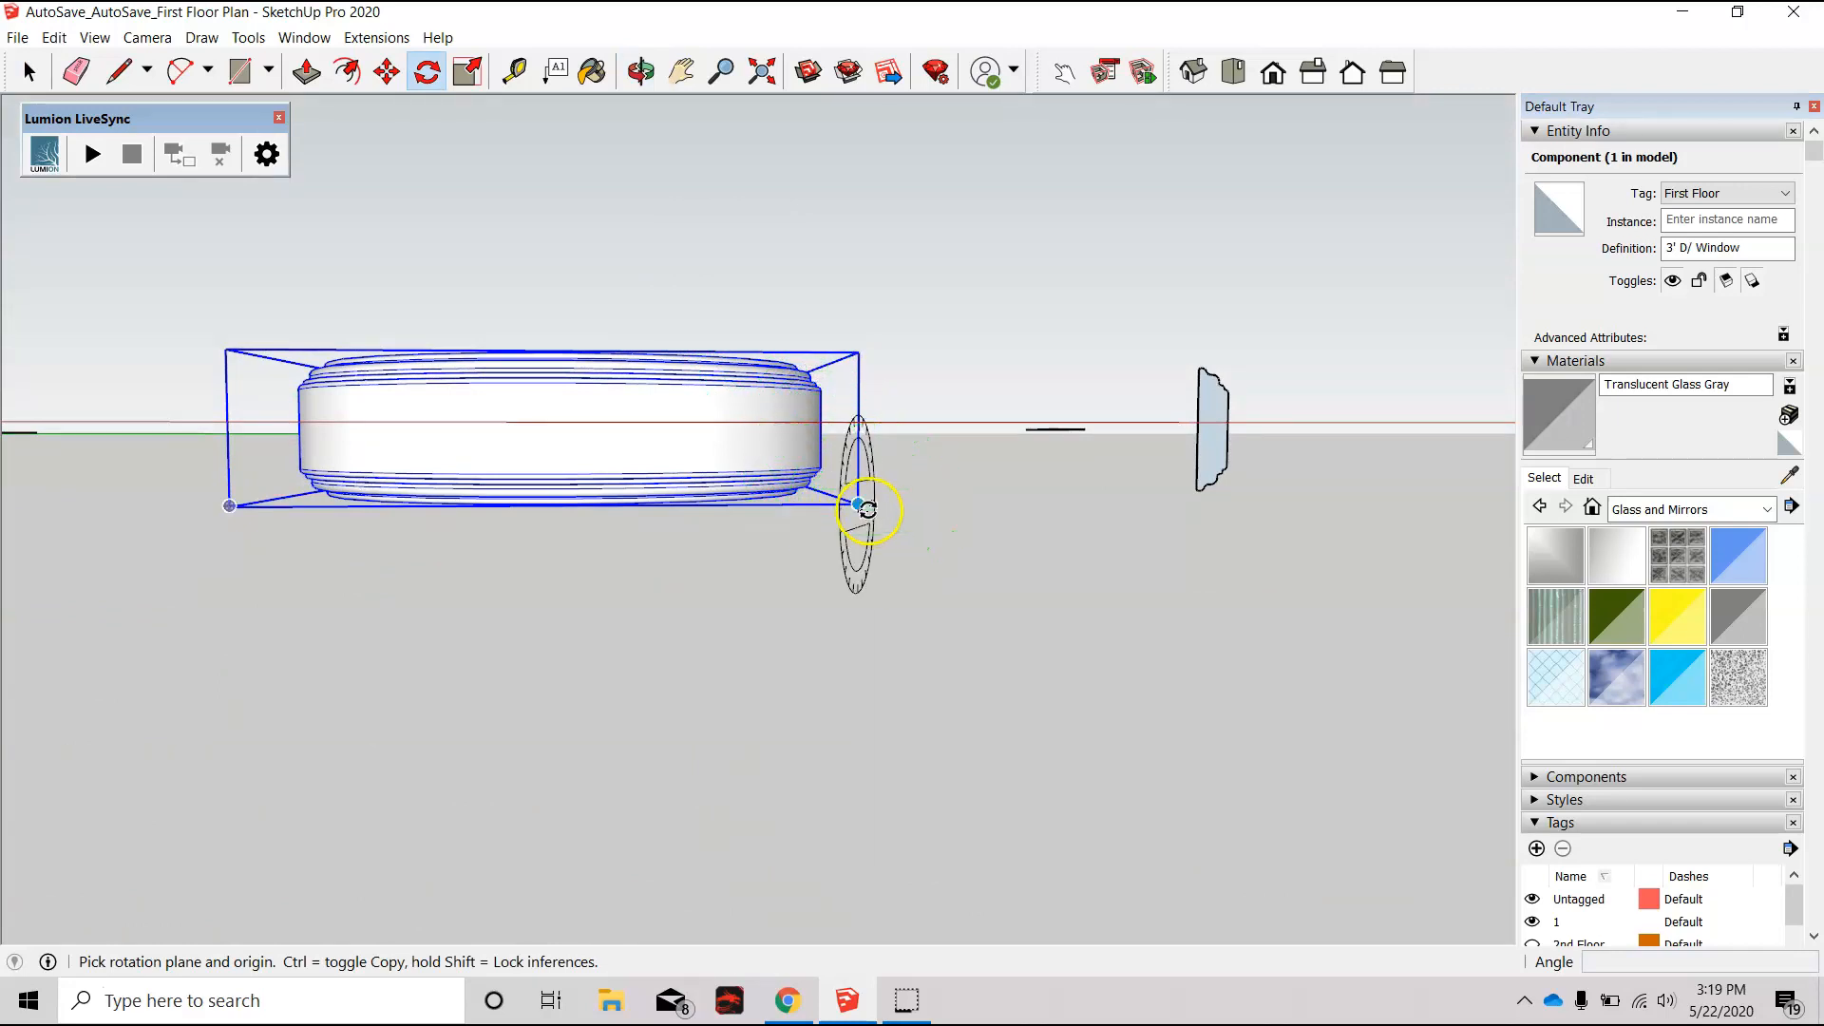
{"action": "left_click", "coordinate": [879, 505]}
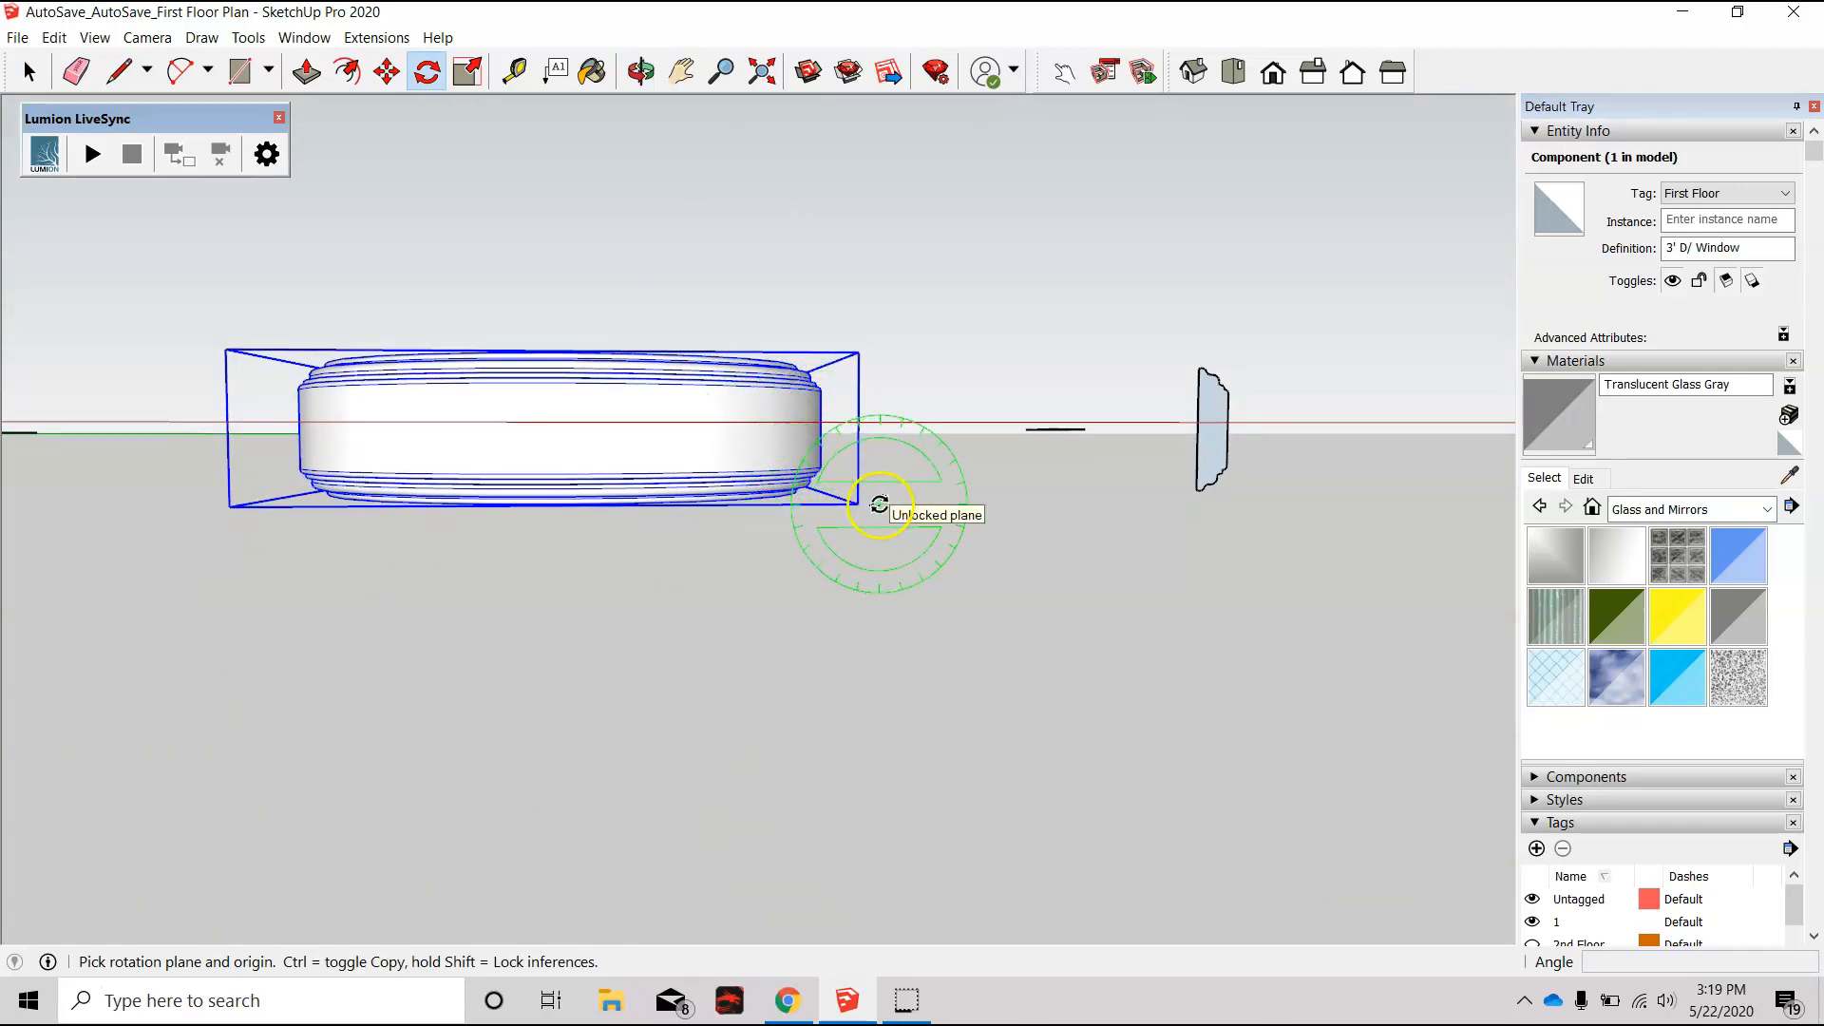
{"action": "left_click", "coordinate": [879, 505]}
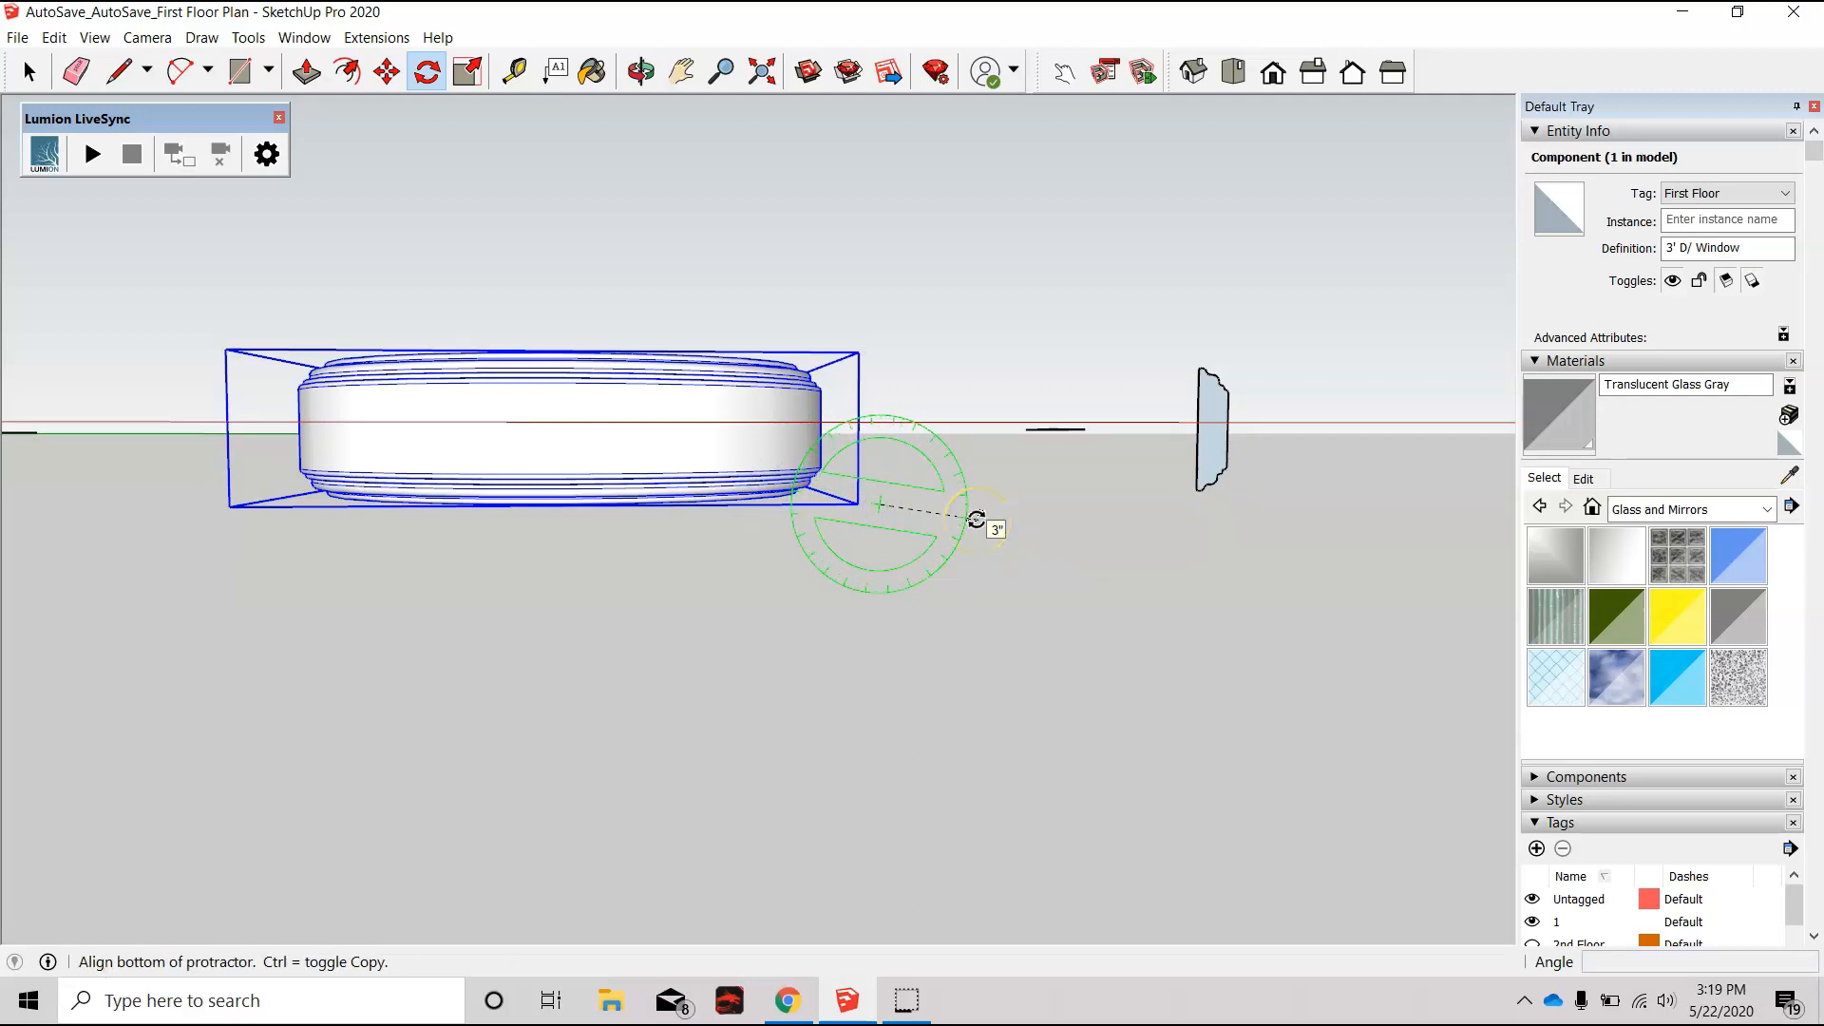
{"action": "key", "text": "Escape"}
{"action": "scroll", "coordinate": [817, 603], "scroll_direction": "down", "scroll_amount": 5}
{"action": "key", "text": "space"}
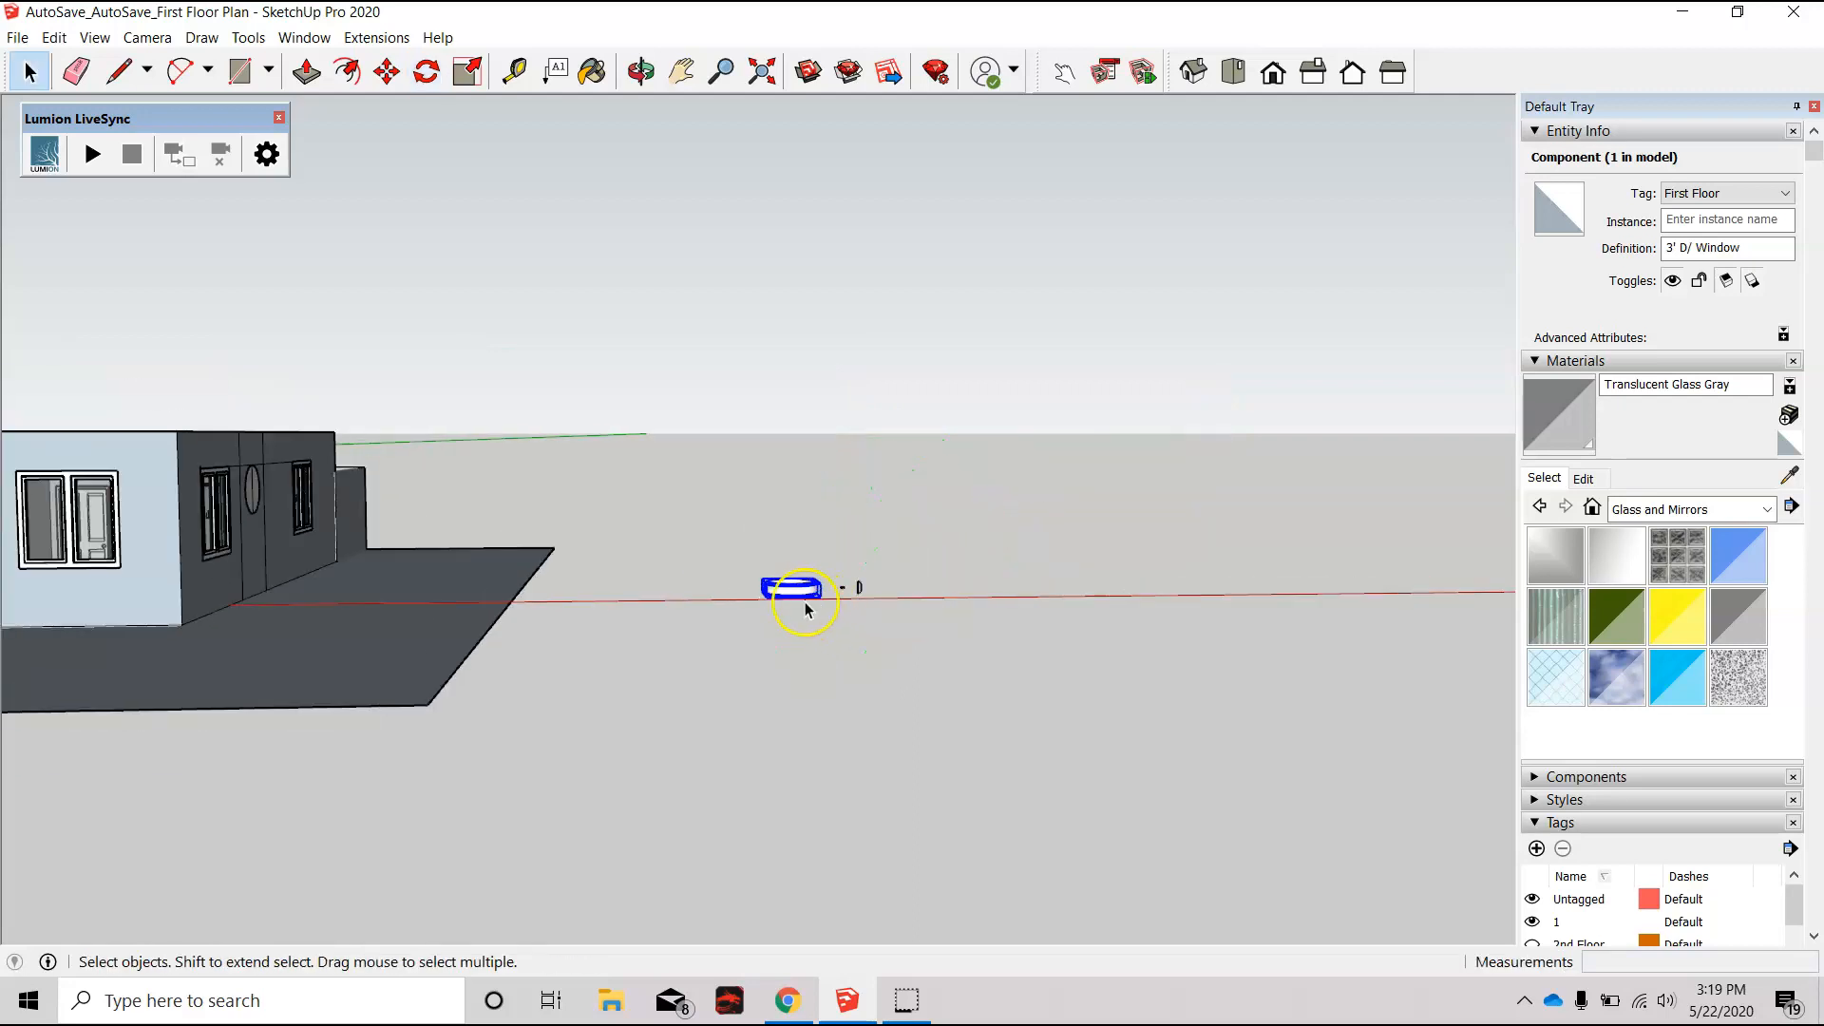
Step: Copy the round window component about 5' 7" along the red axis toward the house
{"action": "scroll", "coordinate": [795, 606], "scroll_direction": "up", "scroll_amount": 4}
{"action": "key", "text": "m"}
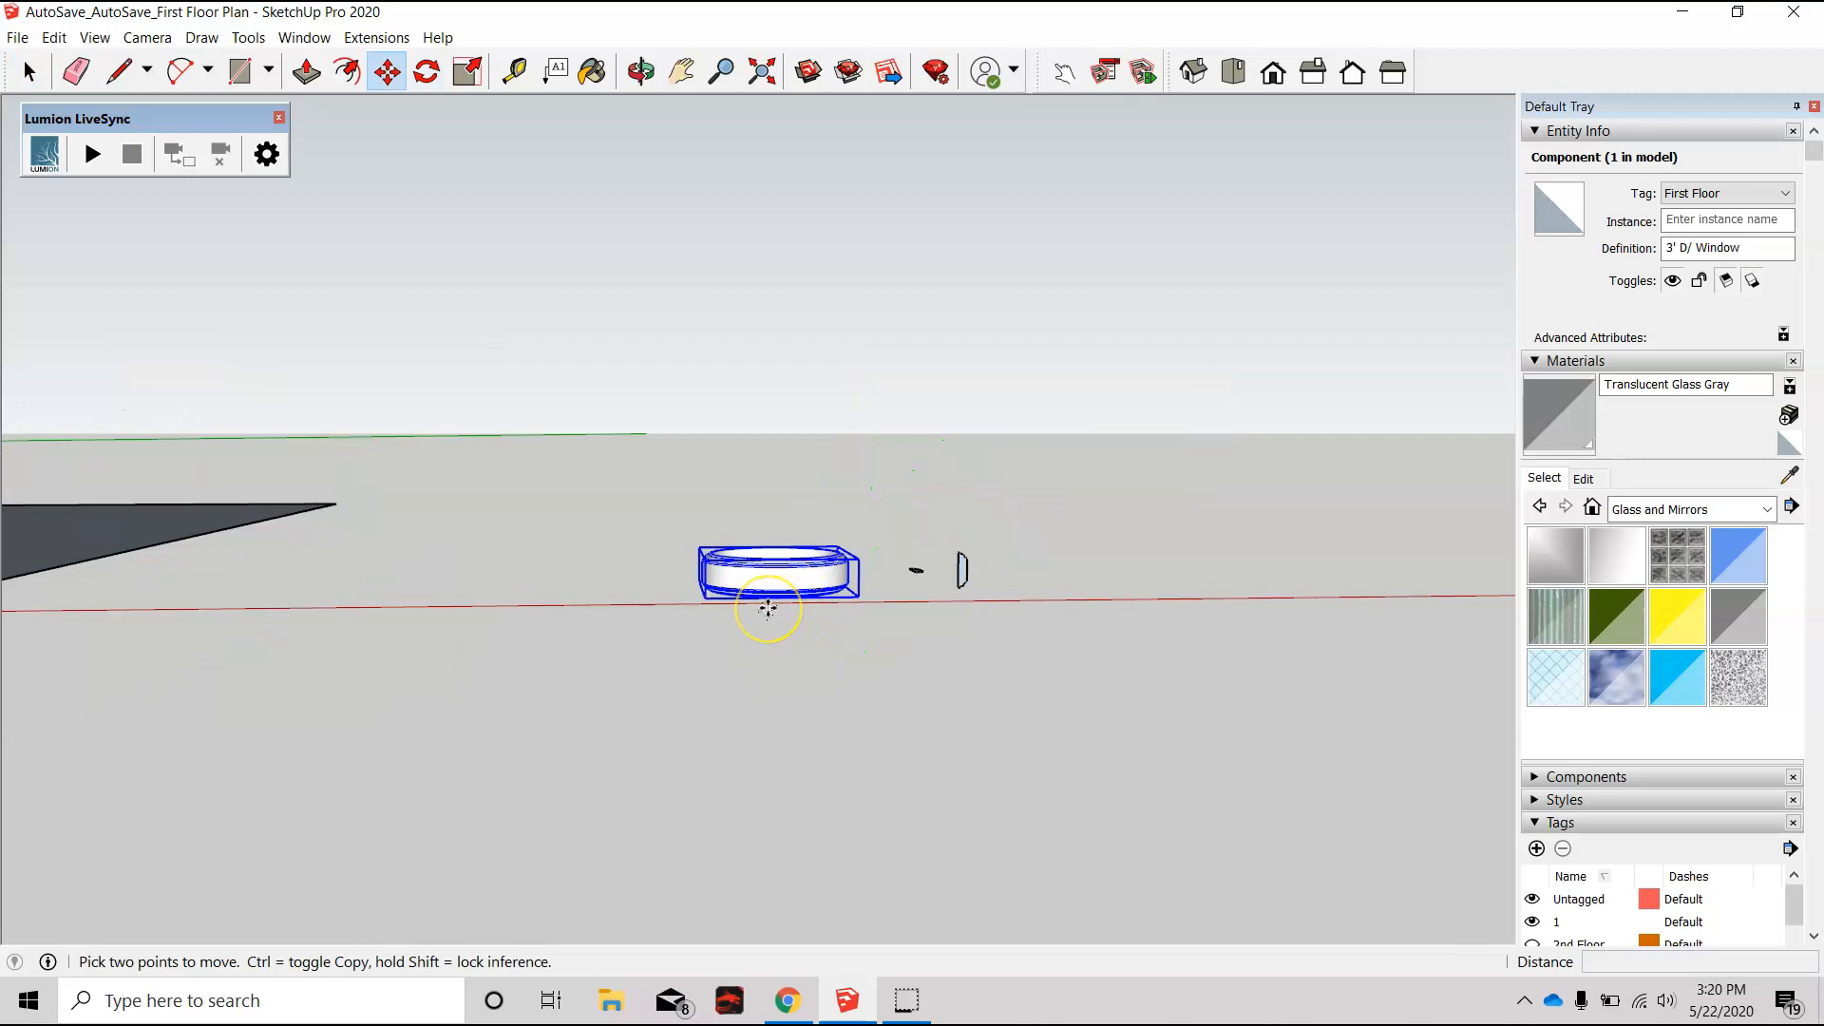
{"action": "key", "text": "ctrl"}
{"action": "left_click", "coordinate": [859, 600]}
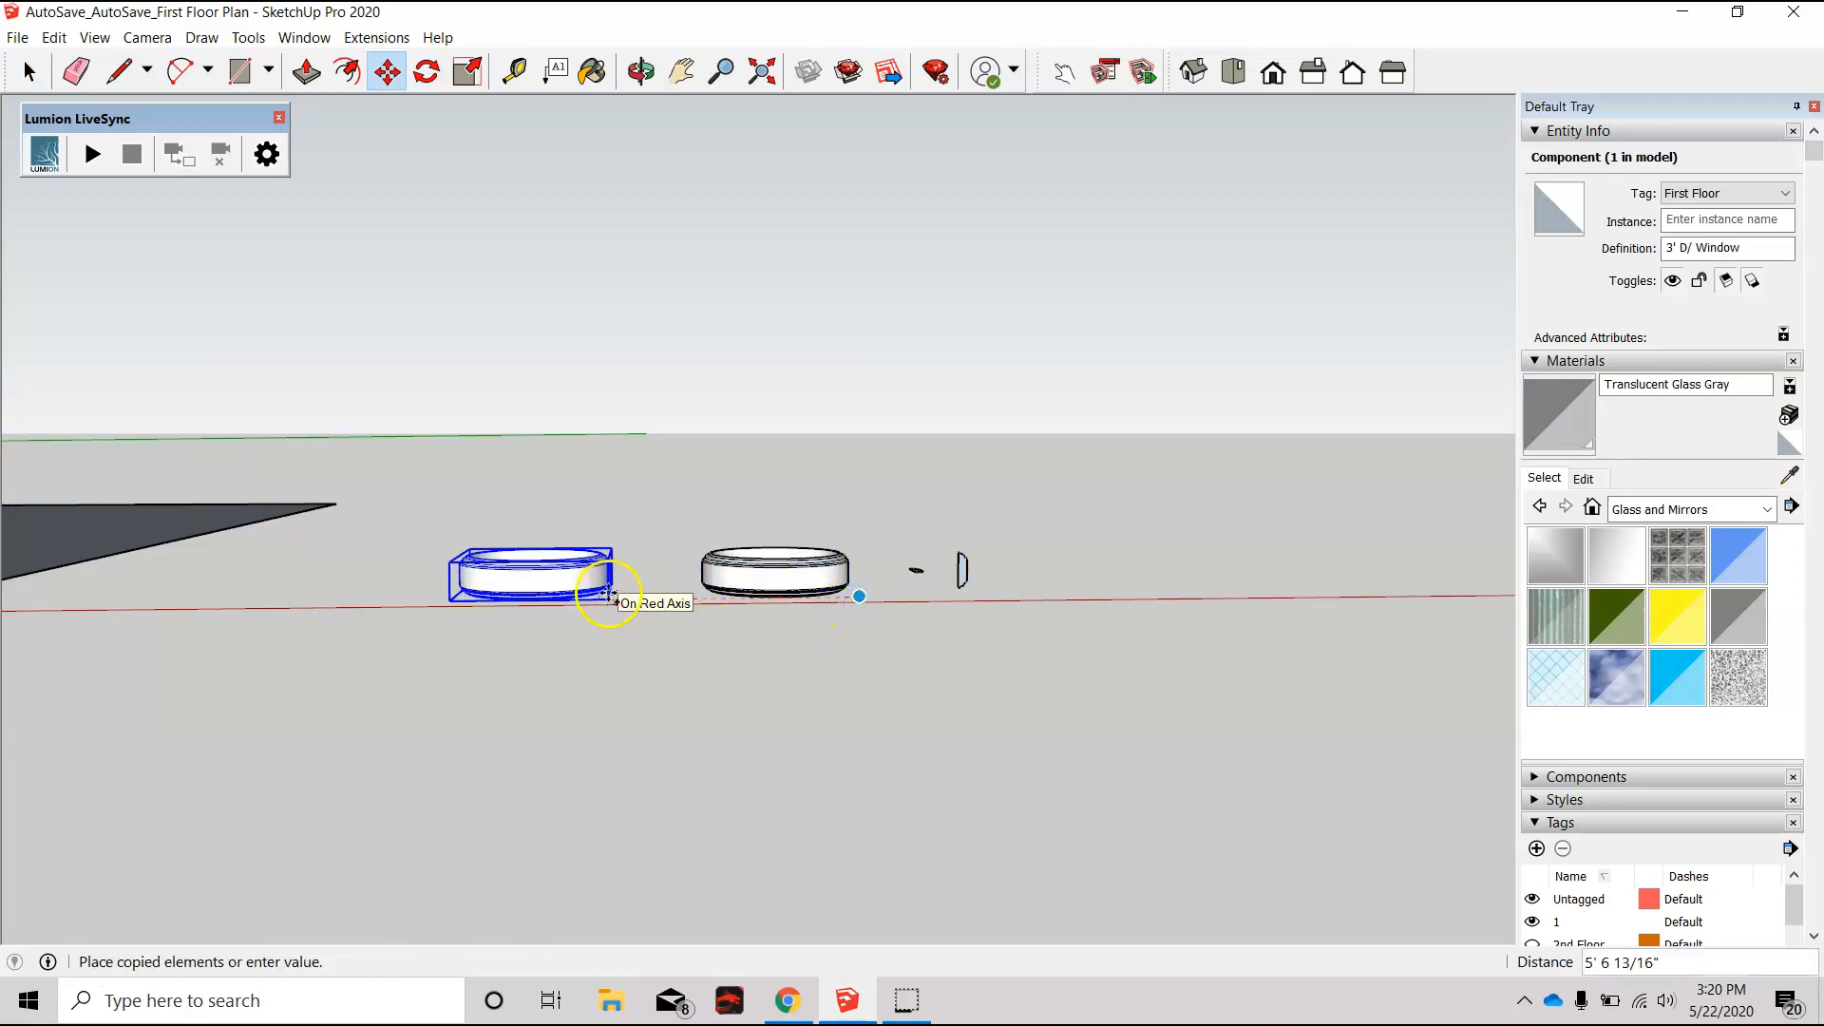
{"action": "left_click", "coordinate": [609, 597]}
Step: Rotate the copied round window 90 degrees in the green-axis plane so that it stands upright
{"action": "key", "text": "q"}
{"action": "scroll", "coordinate": [571, 608], "scroll_direction": "up", "scroll_amount": 2}
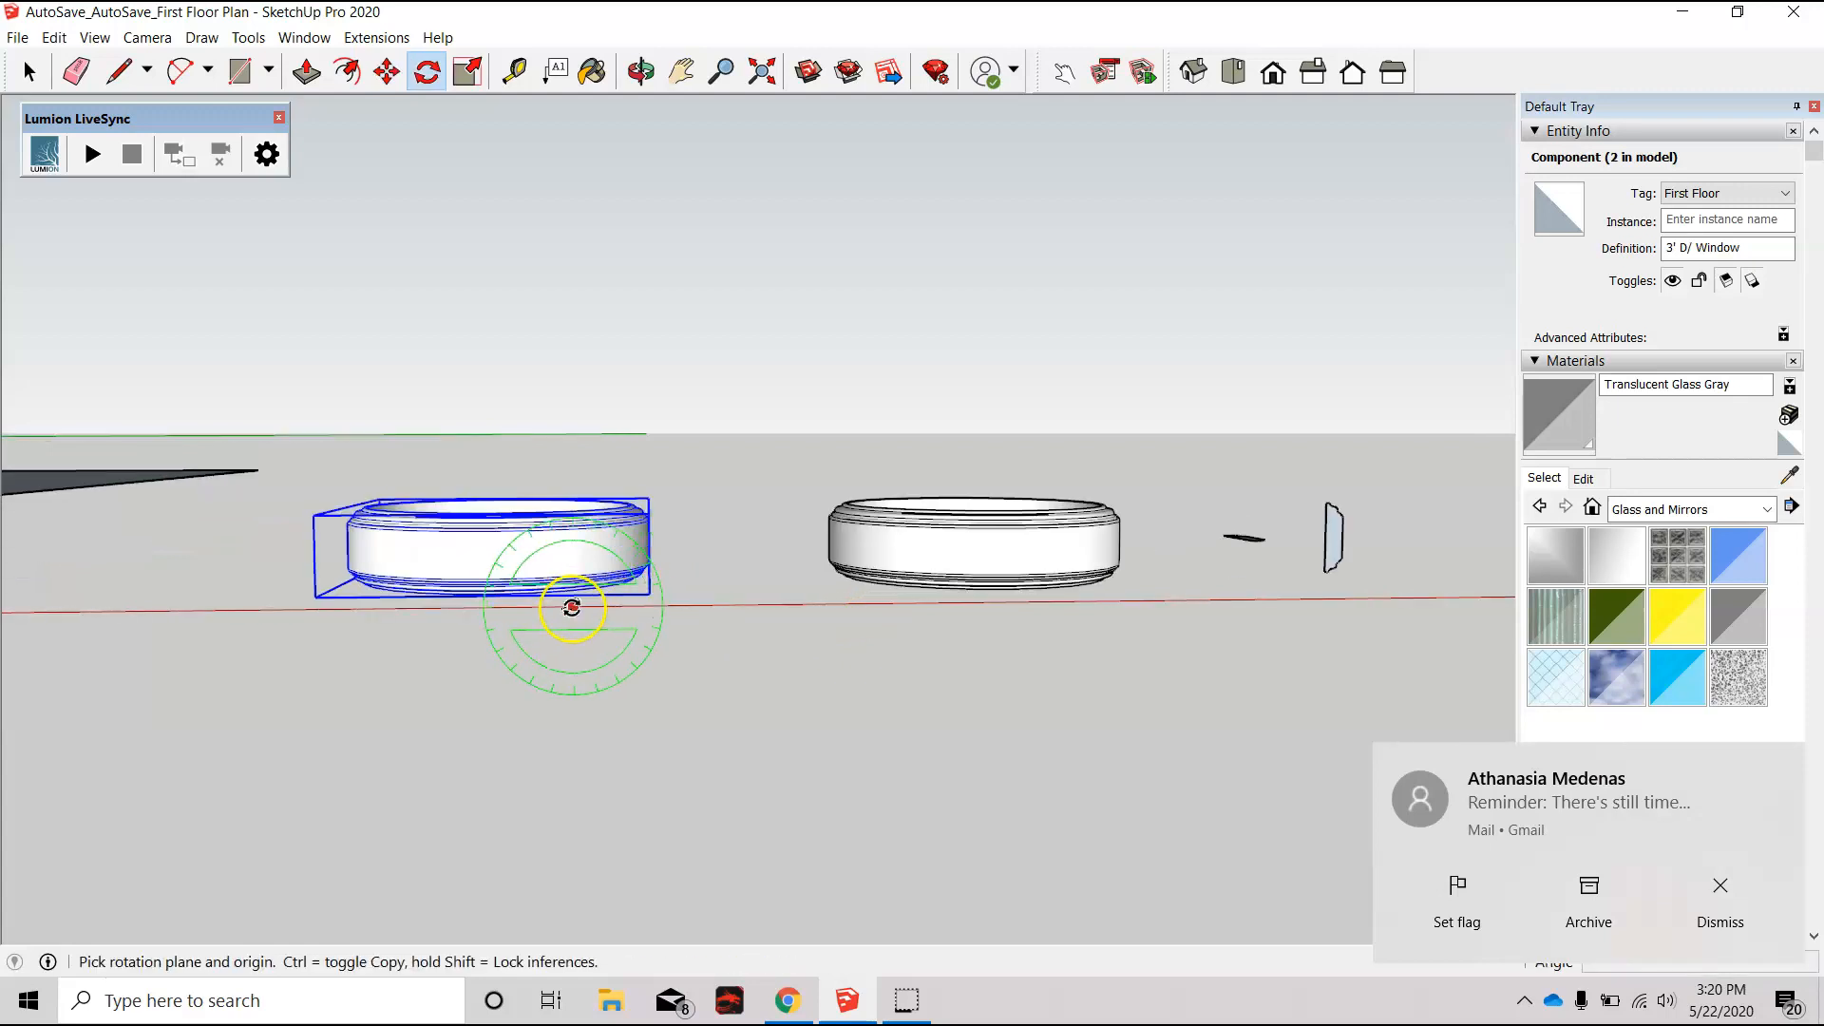
{"action": "scroll", "coordinate": [647, 607], "scroll_direction": "up", "scroll_amount": 3}
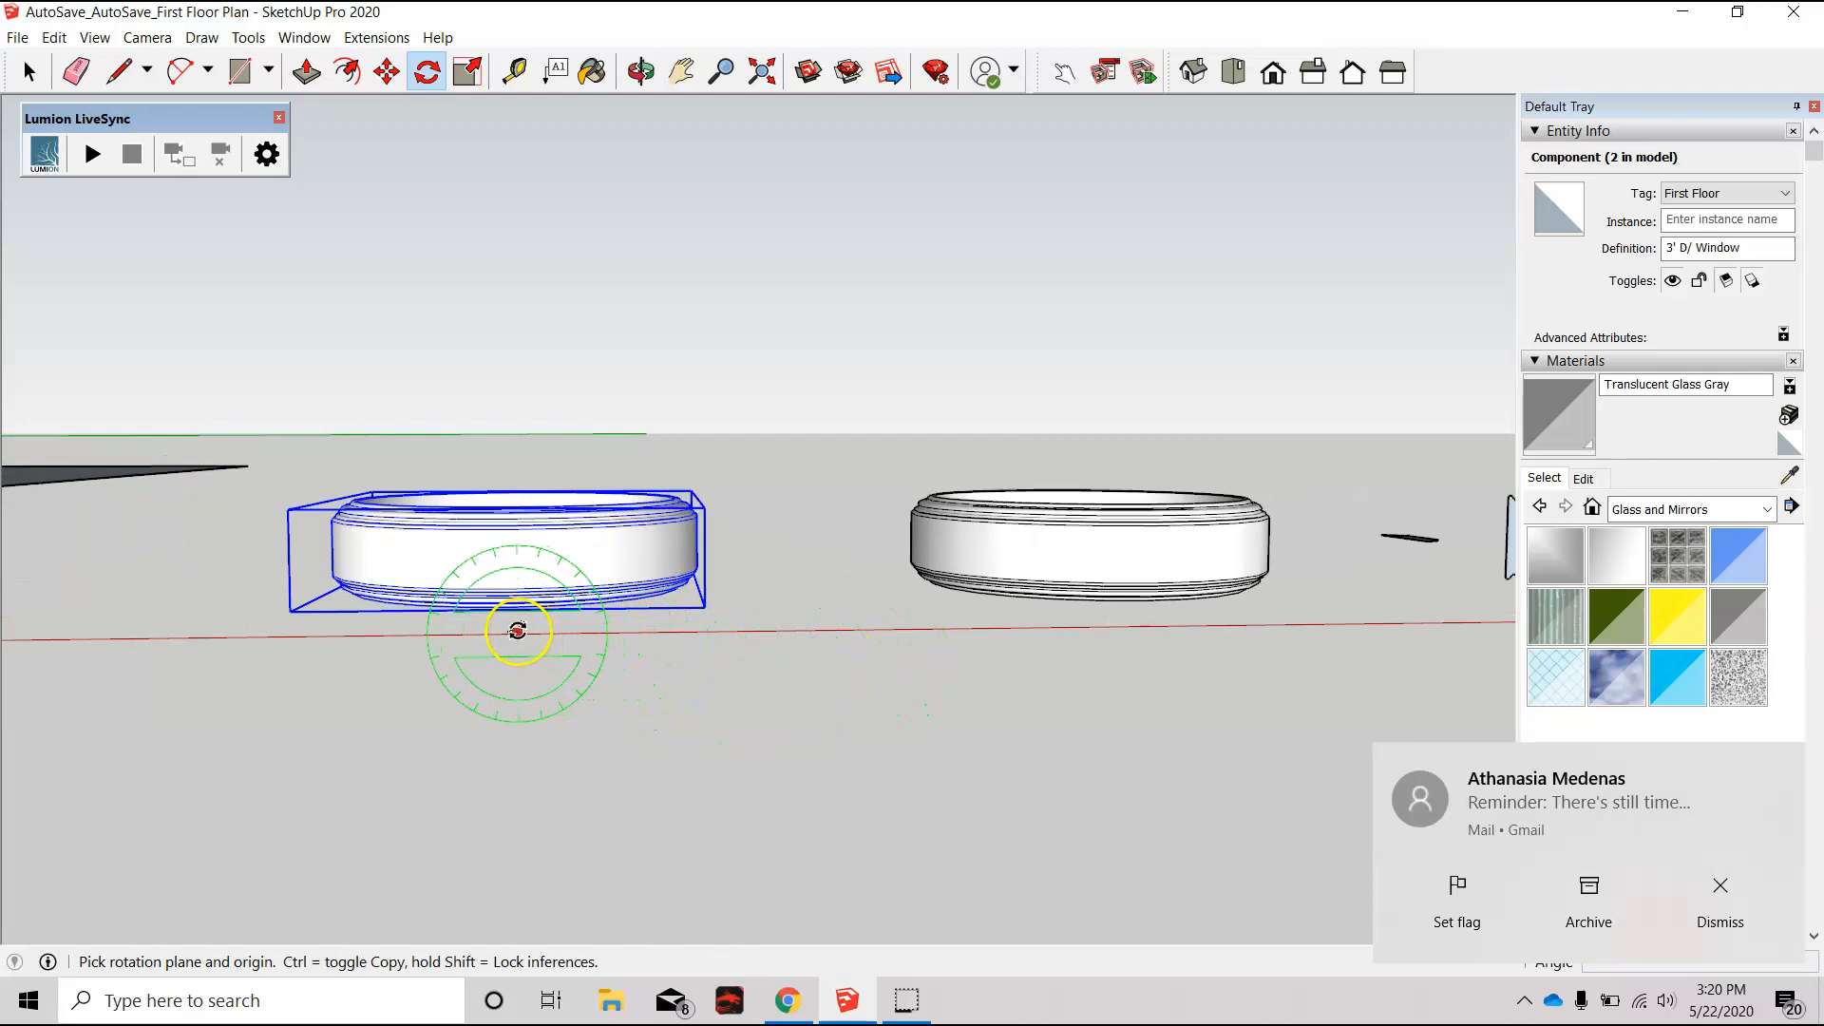
{"action": "left_click", "coordinate": [506, 620]}
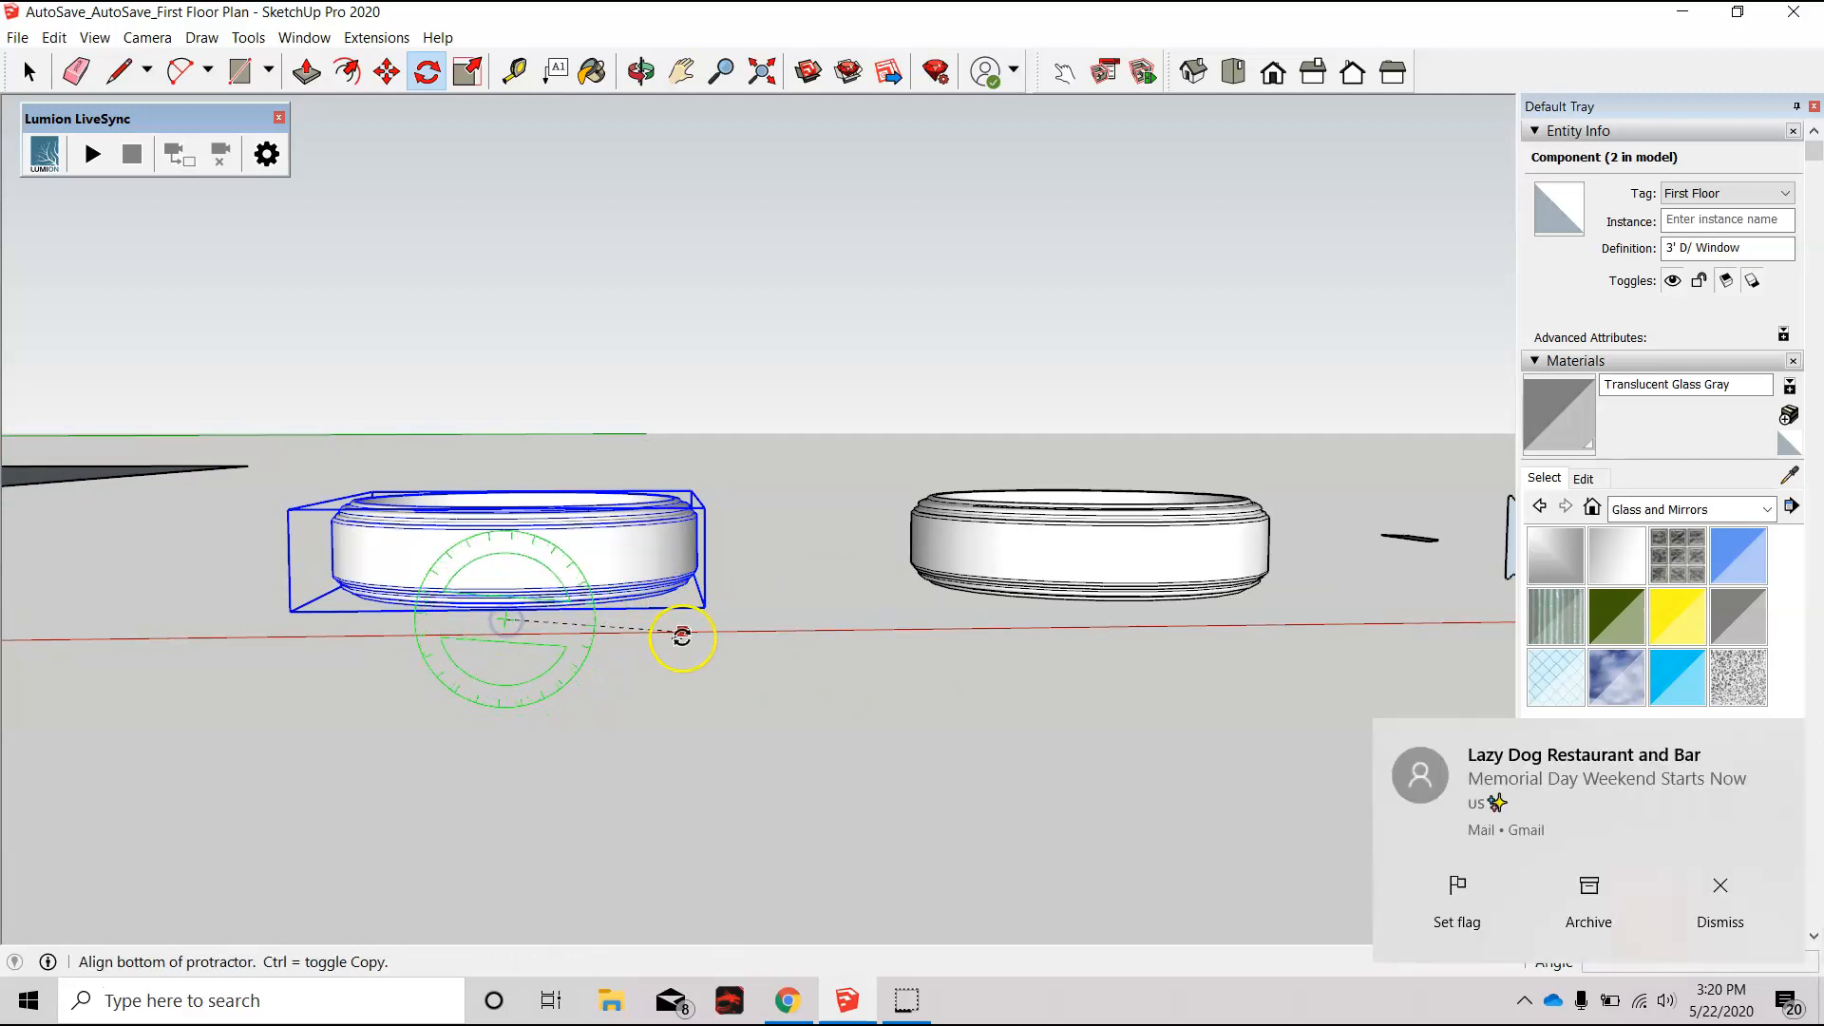
{"action": "left_click", "coordinate": [761, 605]}
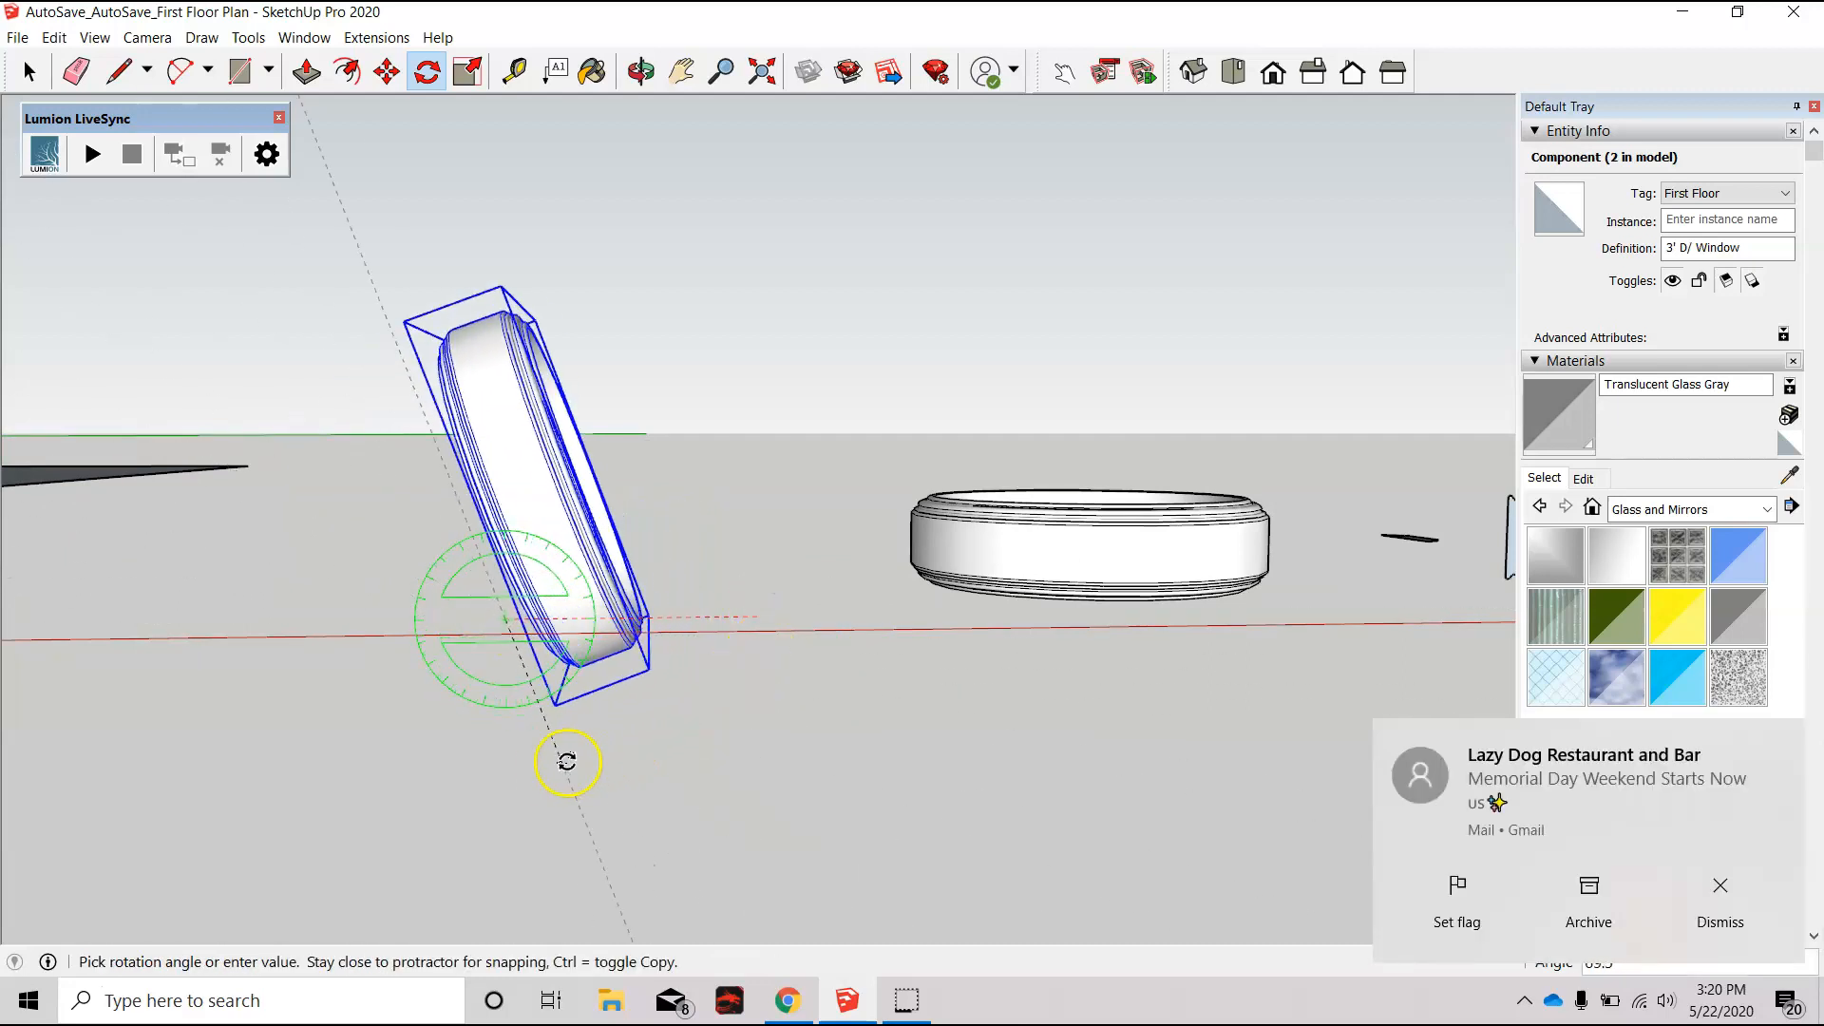
{"action": "left_click", "coordinate": [513, 765]}
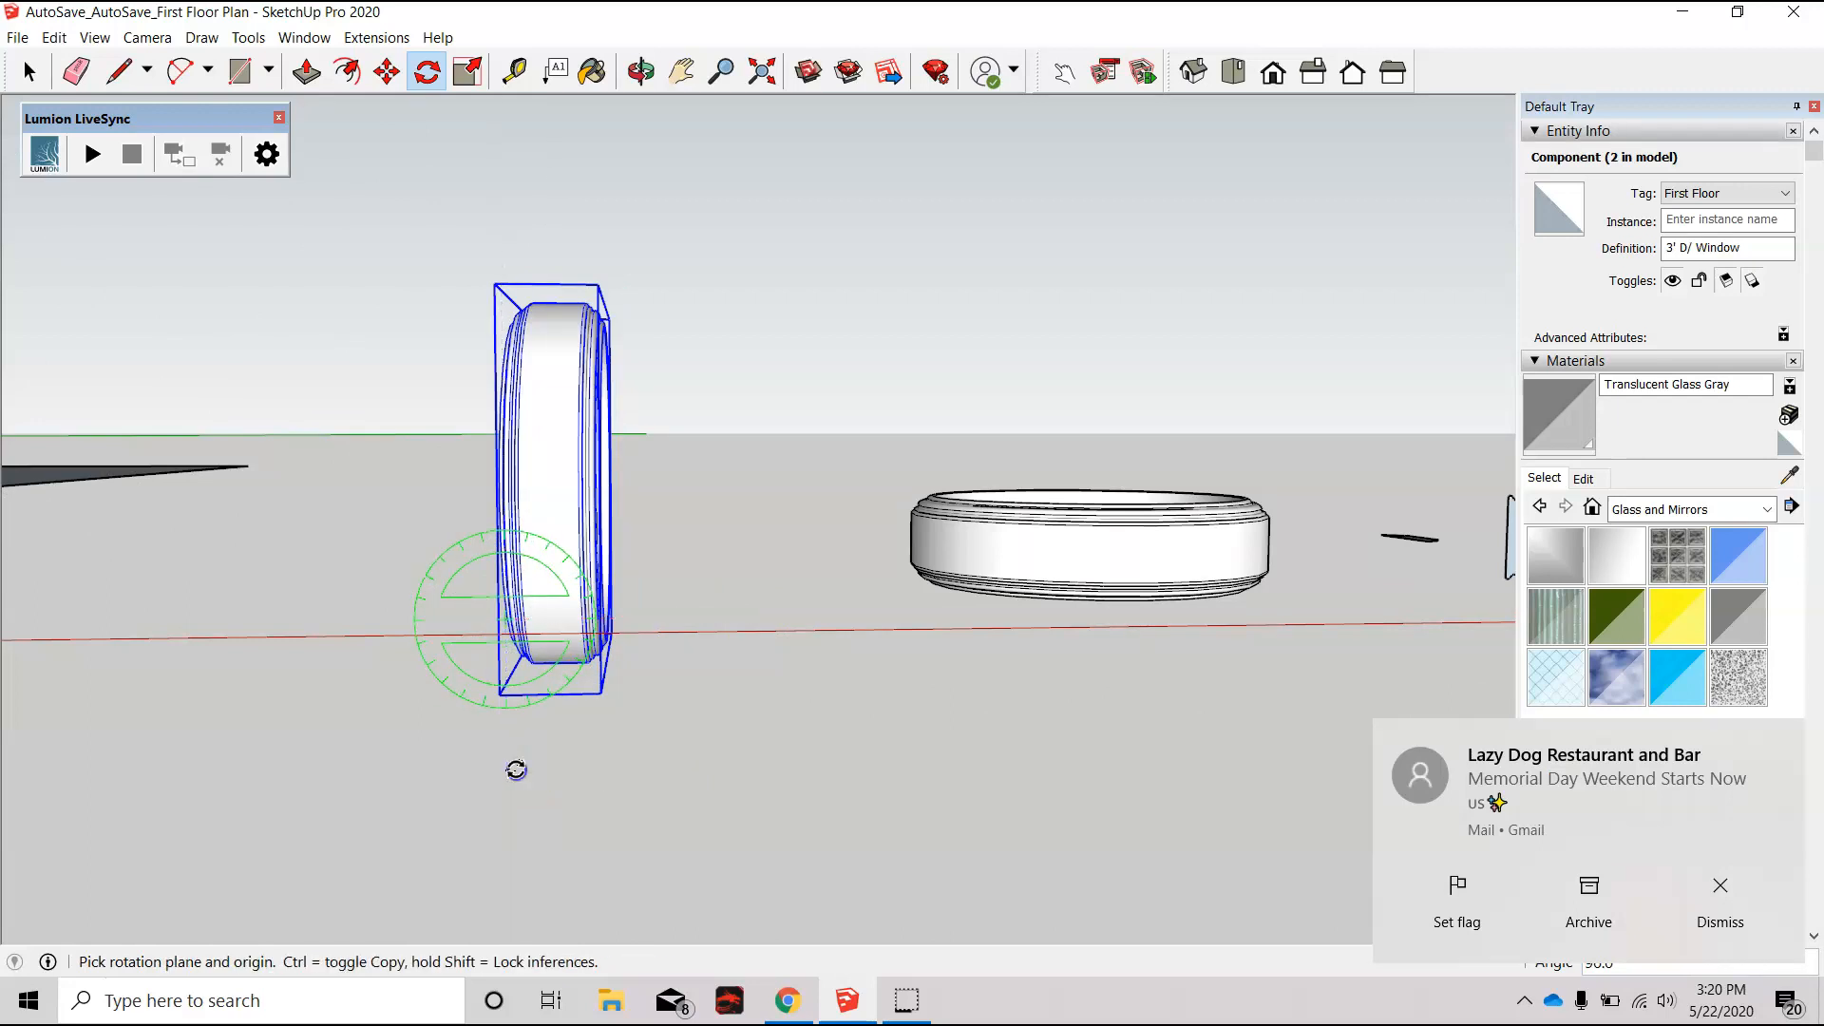
{"action": "scroll", "coordinate": [622, 771], "scroll_direction": "down", "scroll_amount": 2}
{"action": "scroll", "coordinate": [627, 765], "scroll_direction": "down", "scroll_amount": 3}
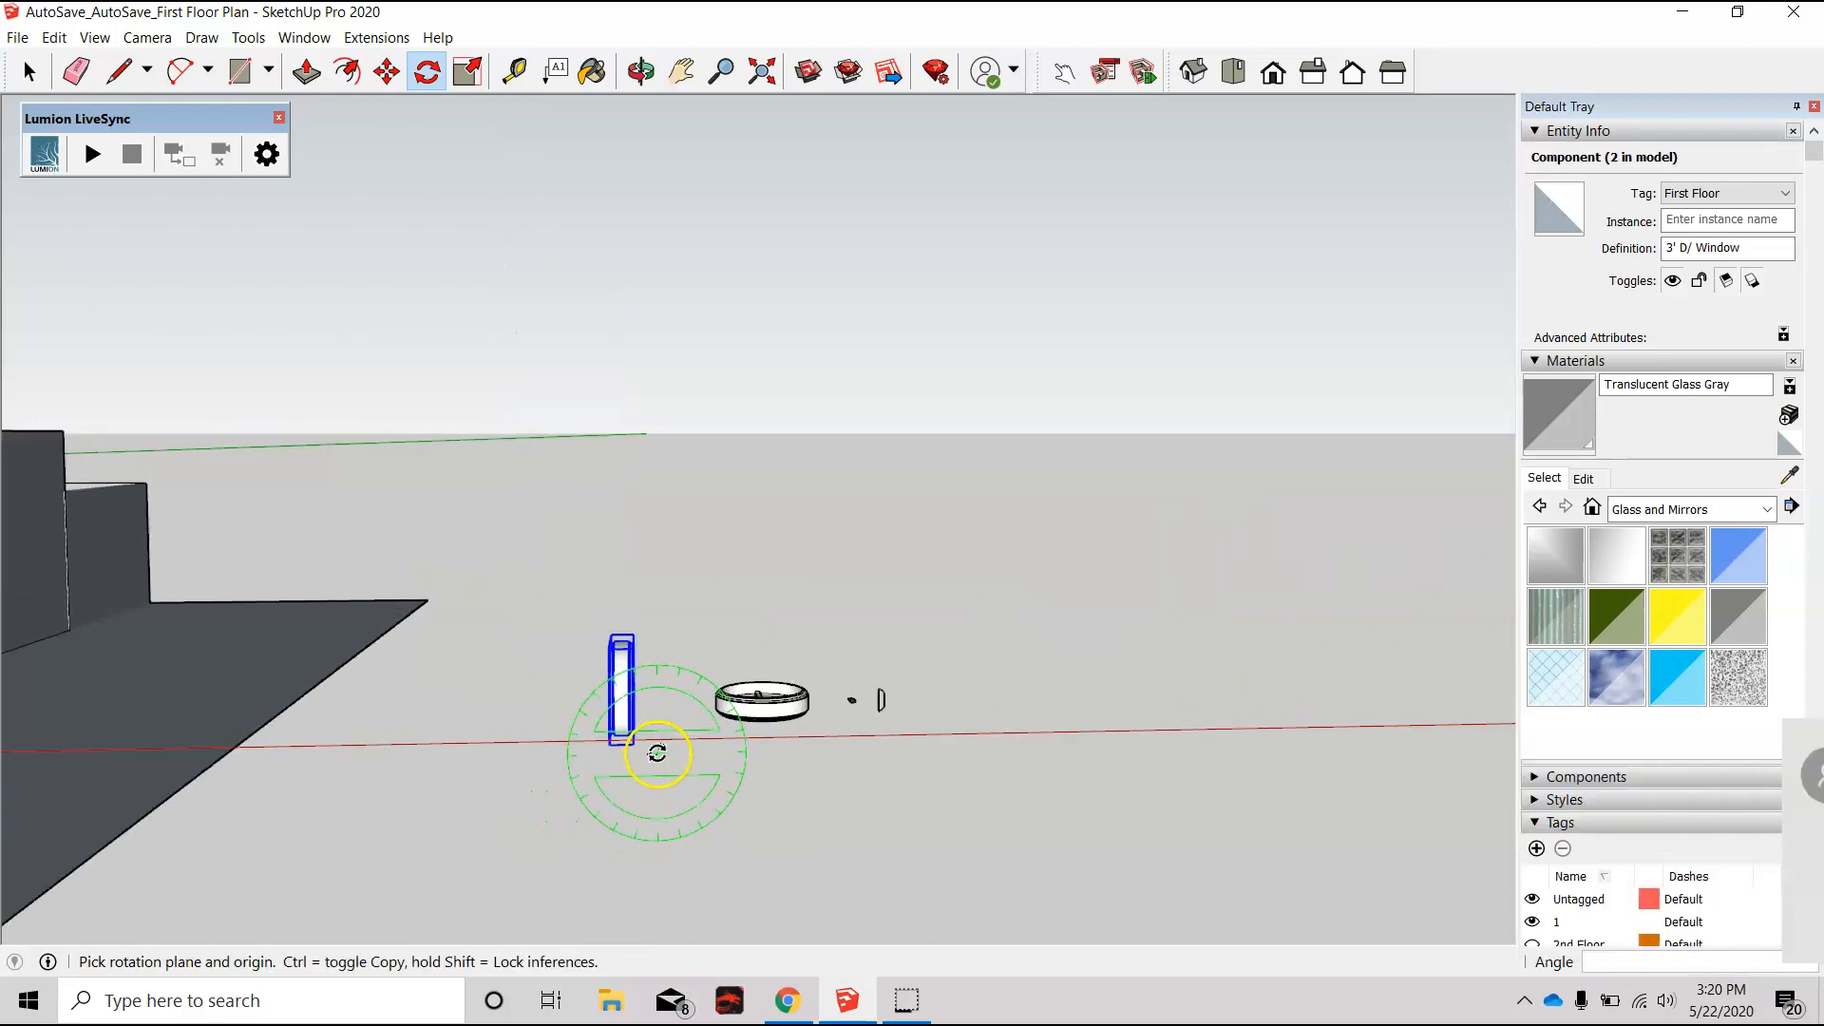
{"action": "key", "text": "space"}
Step: Bring the house and the upright window copy into one view and dismiss the mail notification
{"action": "scroll", "coordinate": [634, 747], "scroll_direction": "down", "scroll_amount": 3}
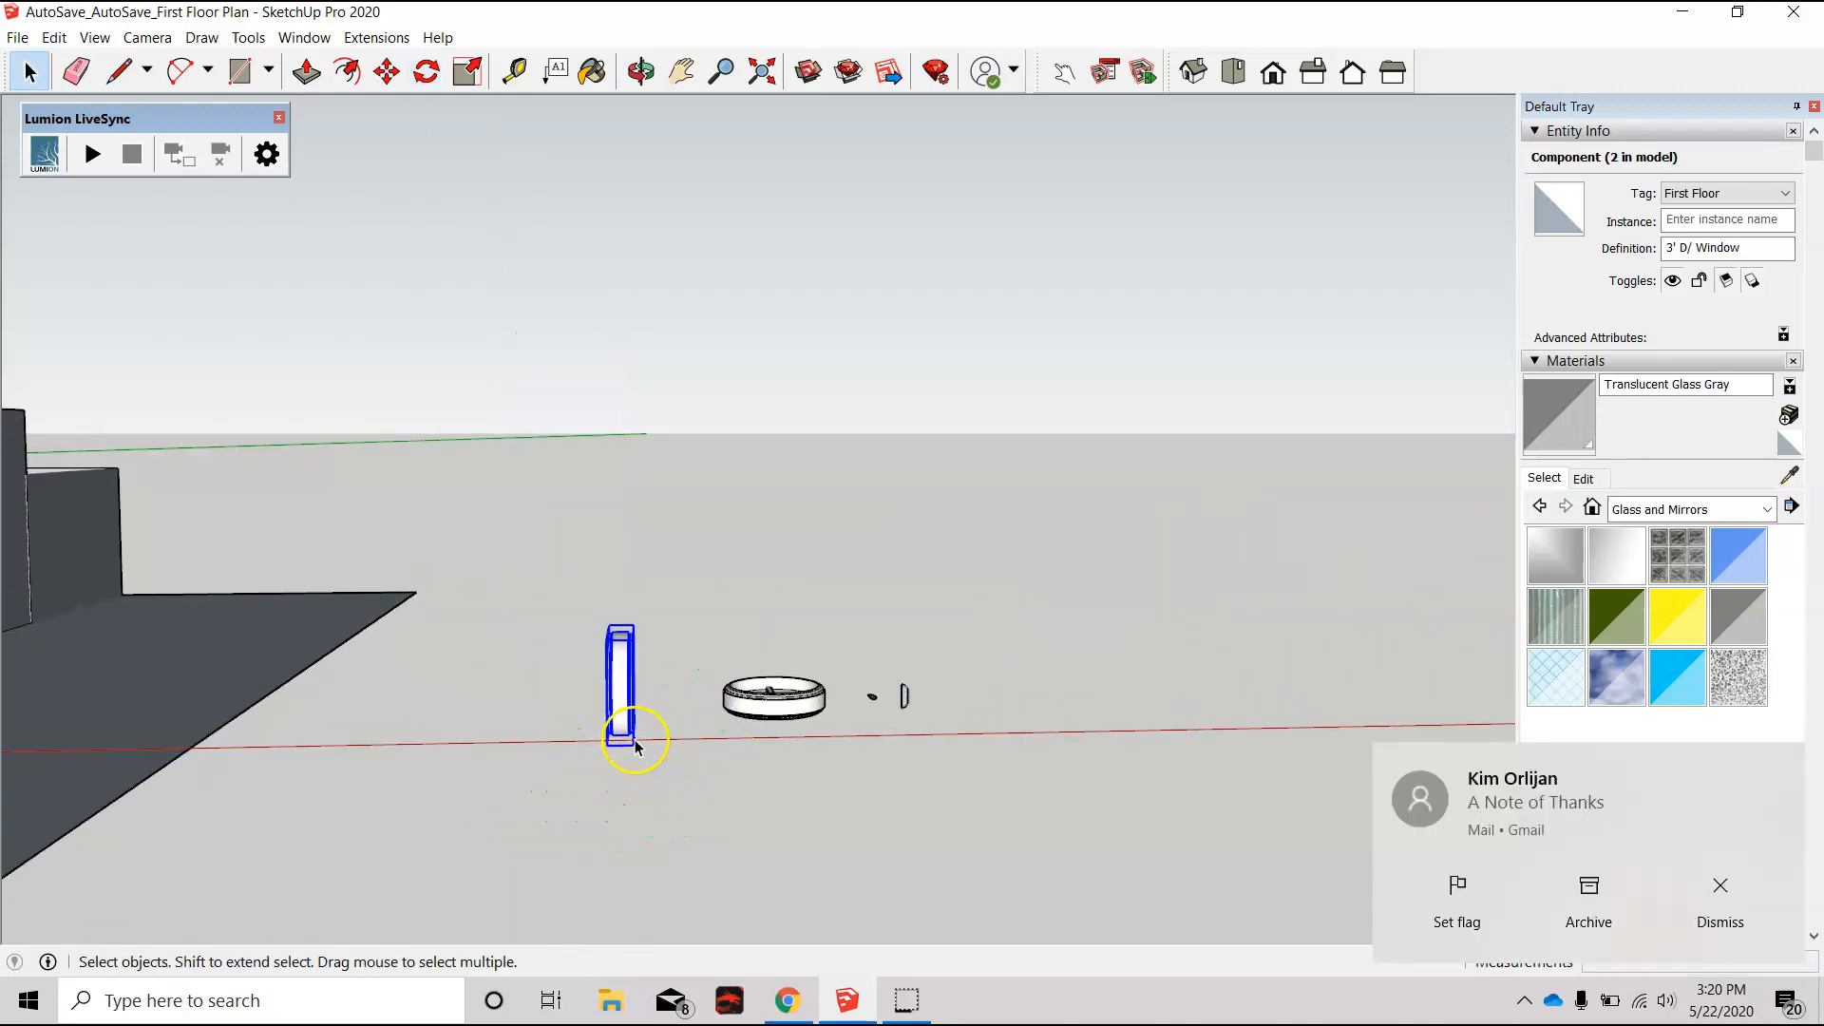
{"action": "middle_click_drag", "start_coordinate": [716, 736], "coordinate": [489, 720]}
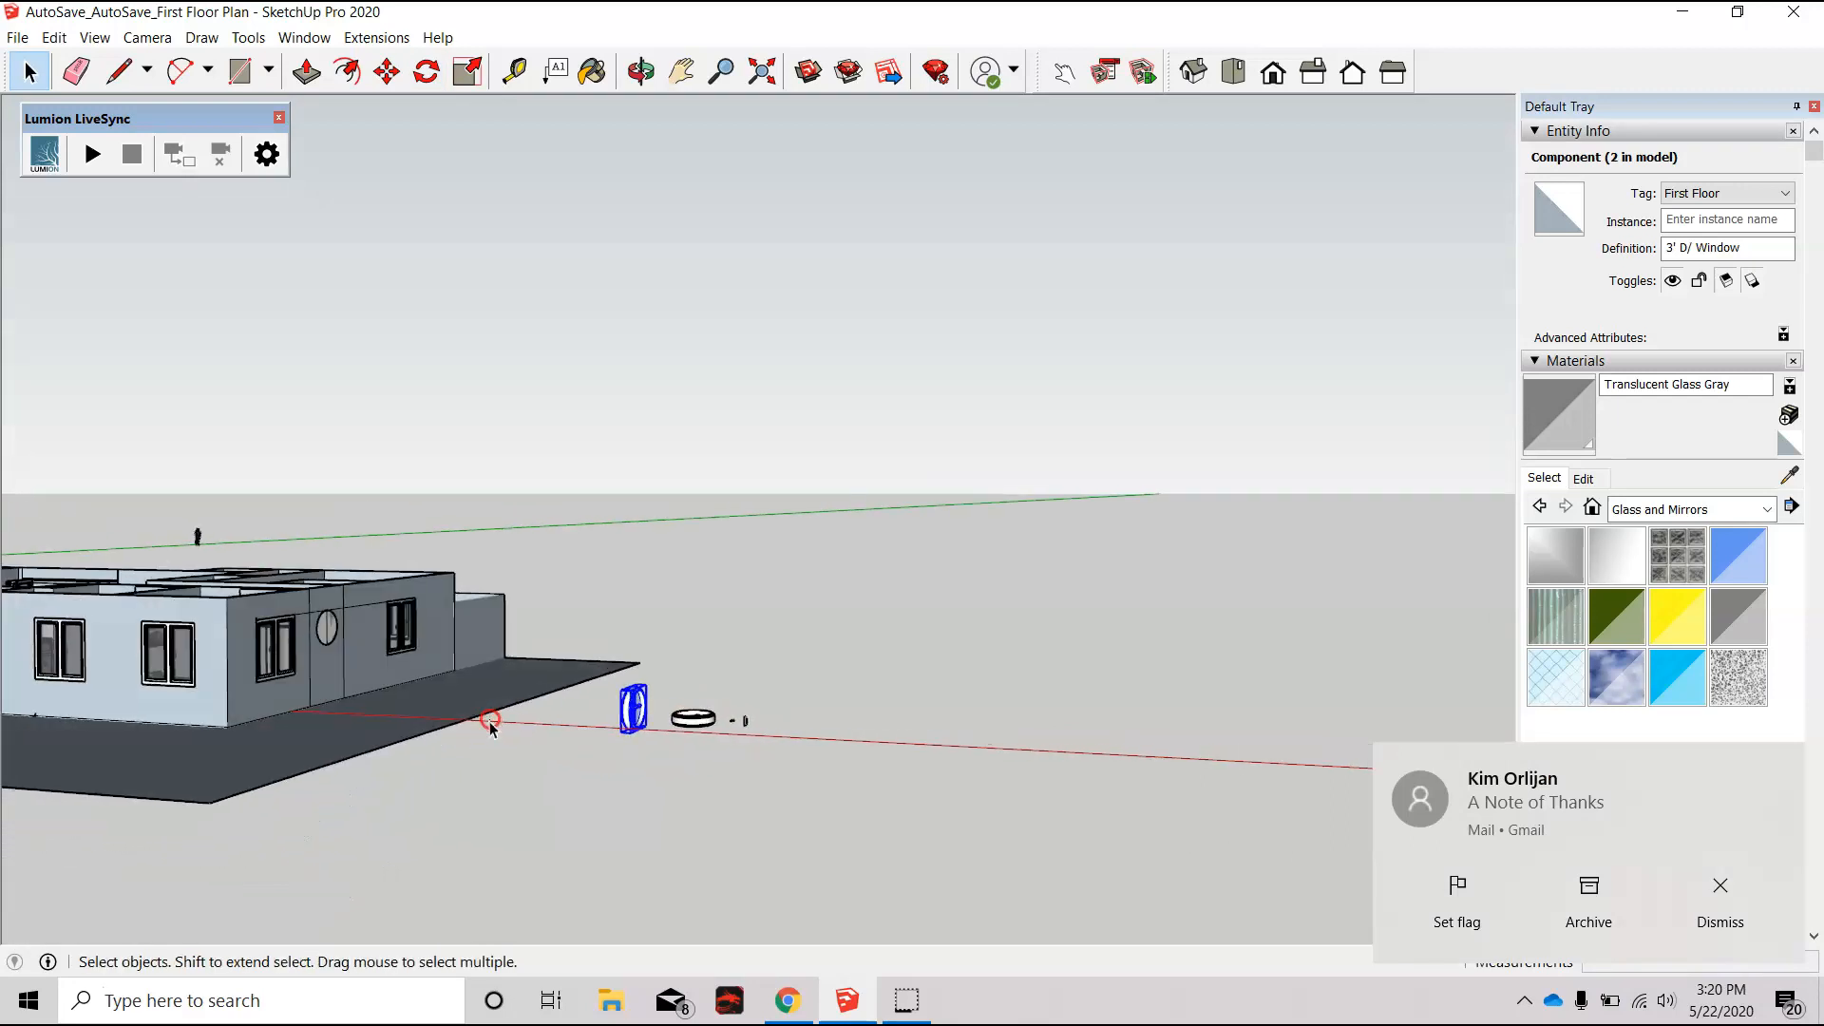
{"action": "left_click", "coordinate": [1779, 763]}
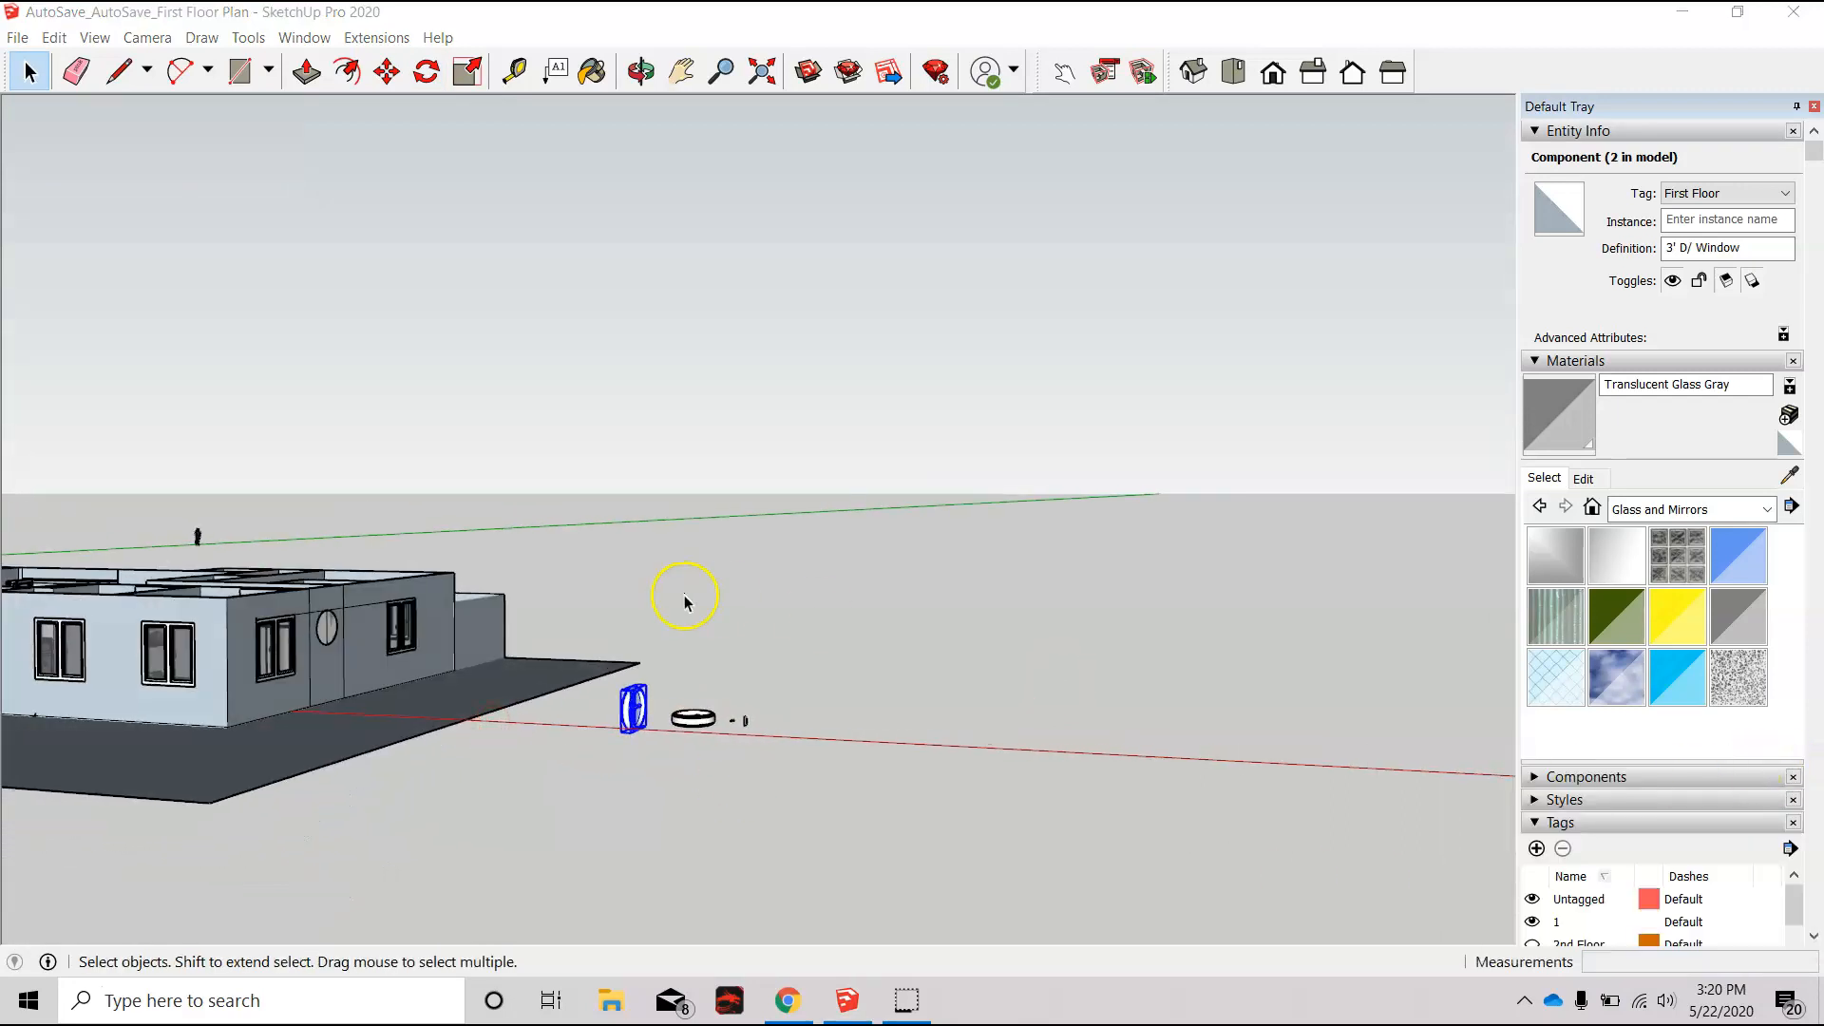
Step: Clear the selection and erase the vertical line running through the round outline on the house's side wall
{"action": "scroll", "coordinate": [380, 627], "scroll_direction": "up", "scroll_amount": 3}
{"action": "scroll", "coordinate": [133, 636], "scroll_direction": "up", "scroll_amount": 4}
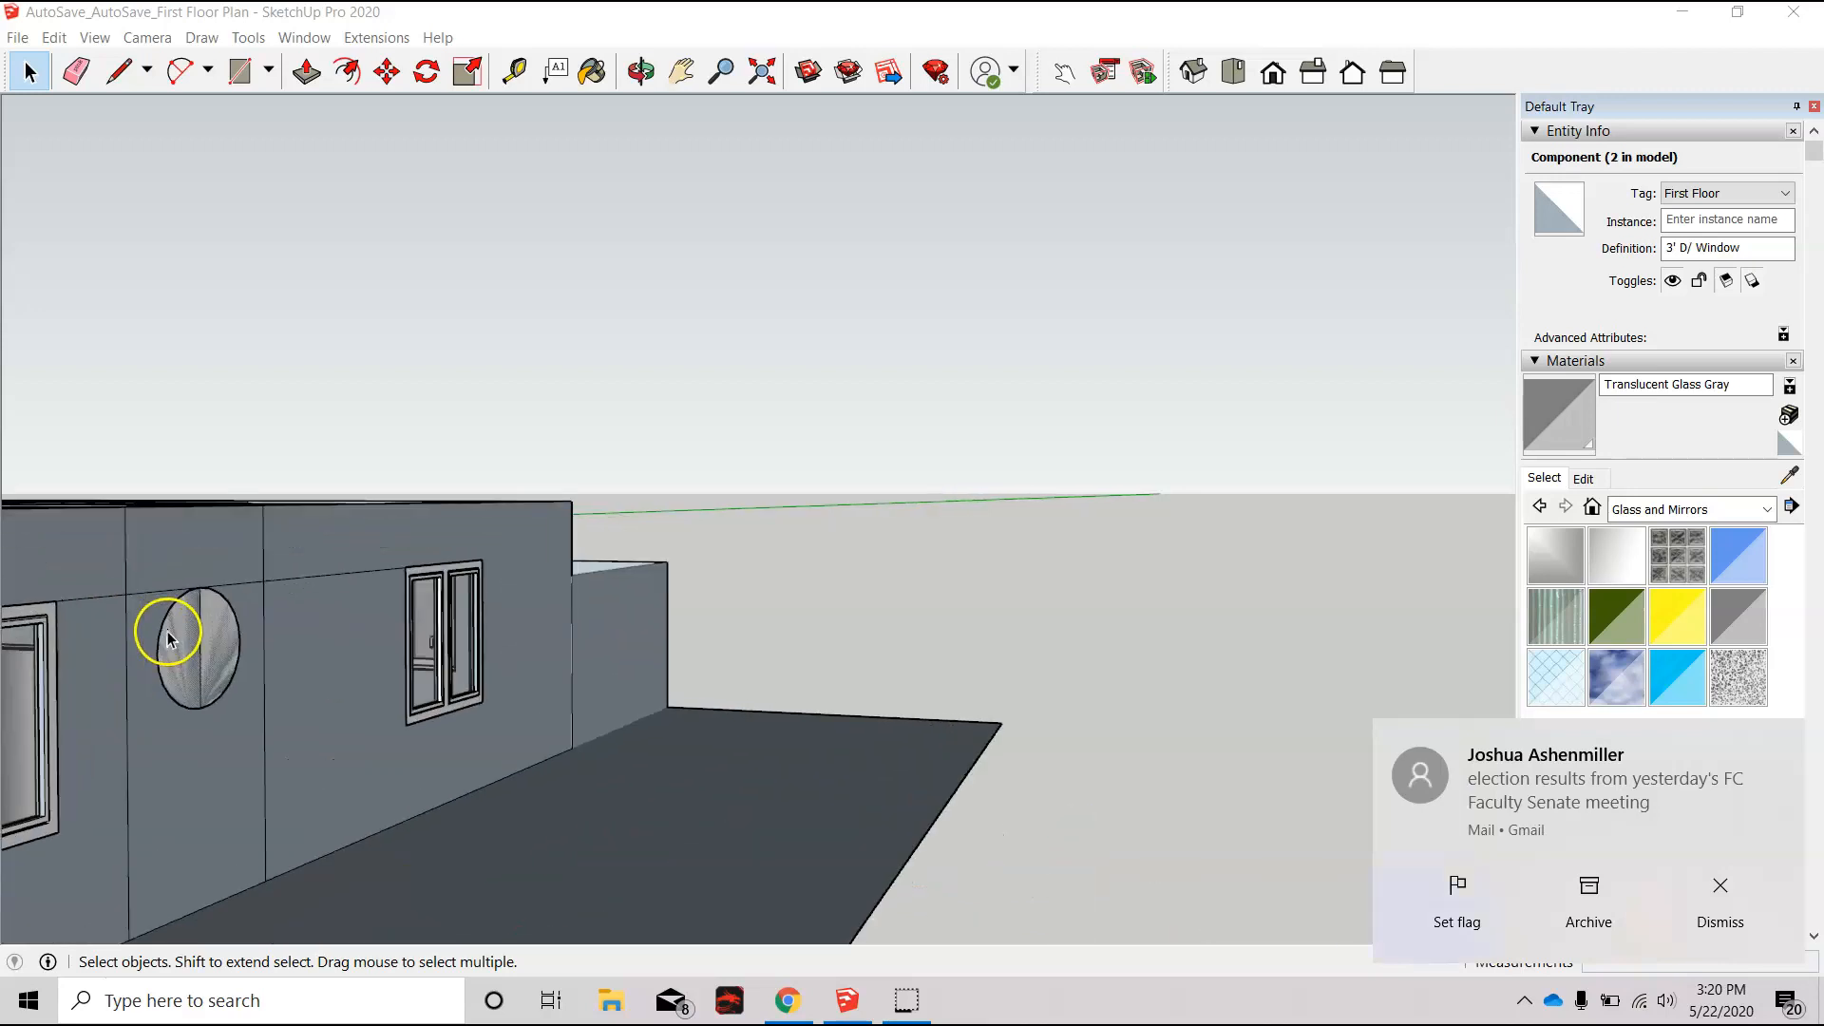
{"action": "scroll", "coordinate": [228, 645], "scroll_direction": "up", "scroll_amount": 3}
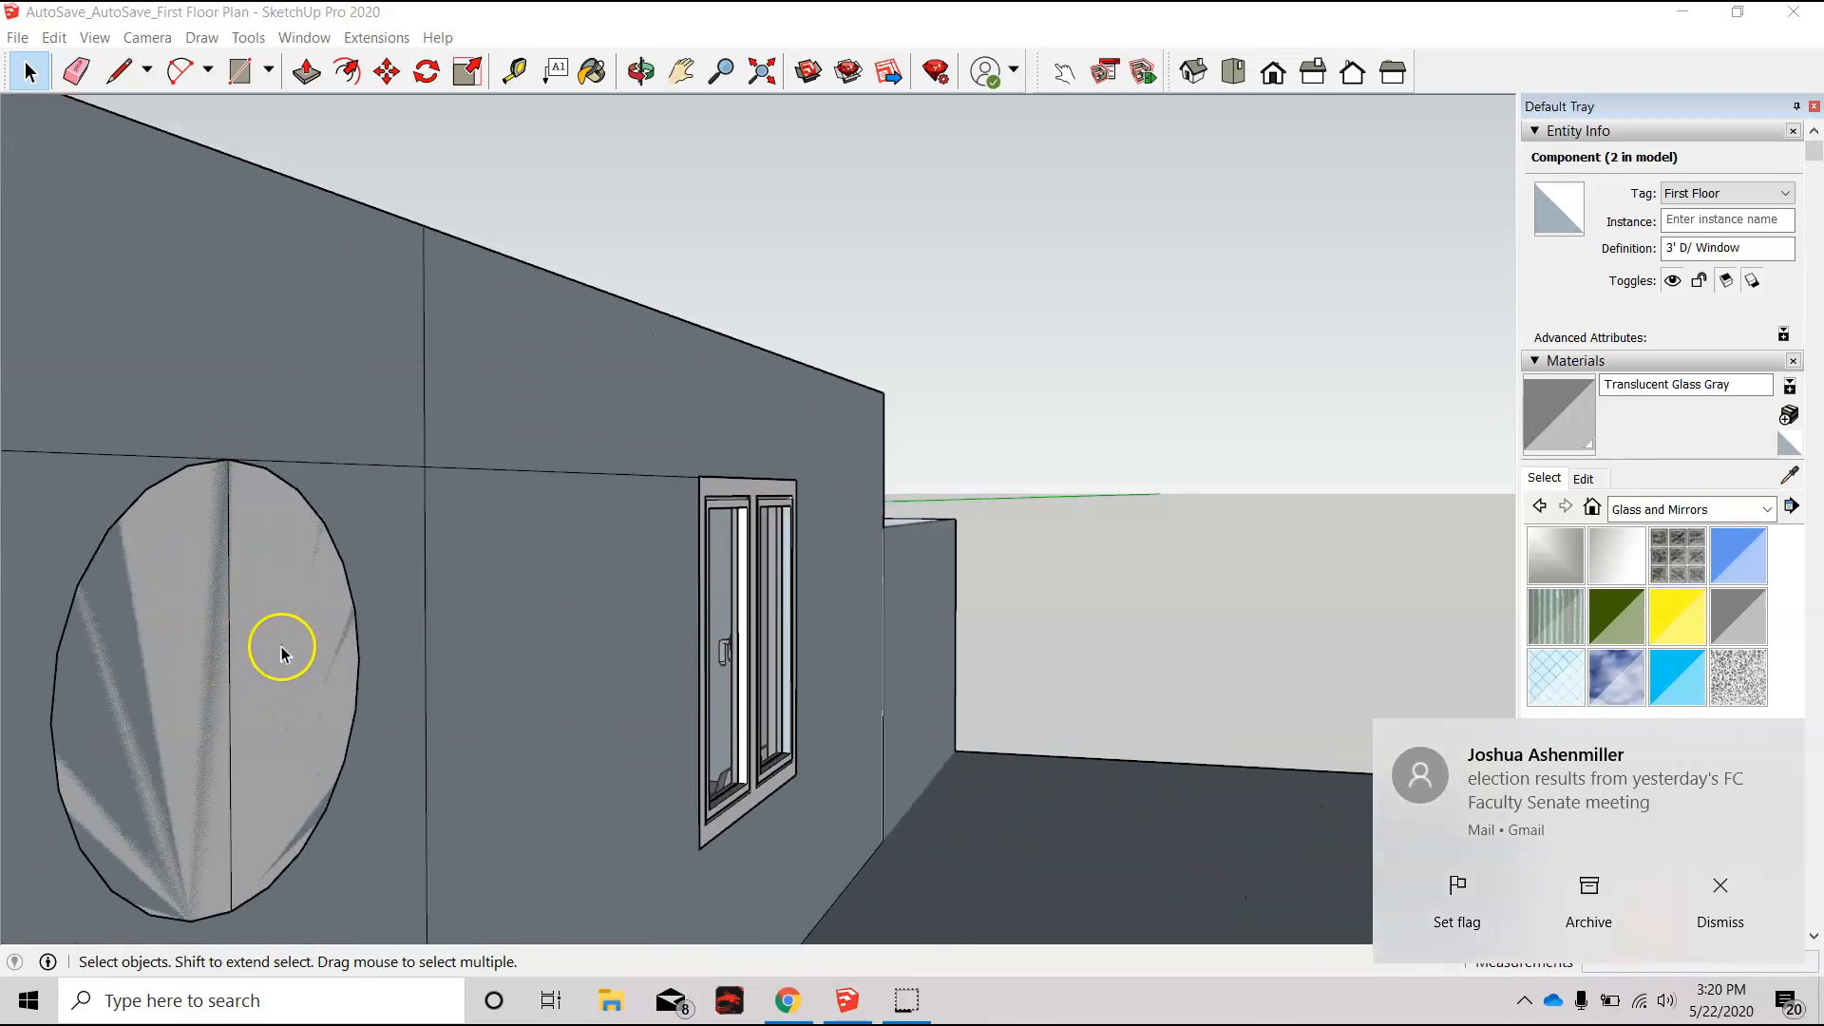
{"action": "scroll", "coordinate": [598, 722], "scroll_direction": "down", "scroll_amount": 3}
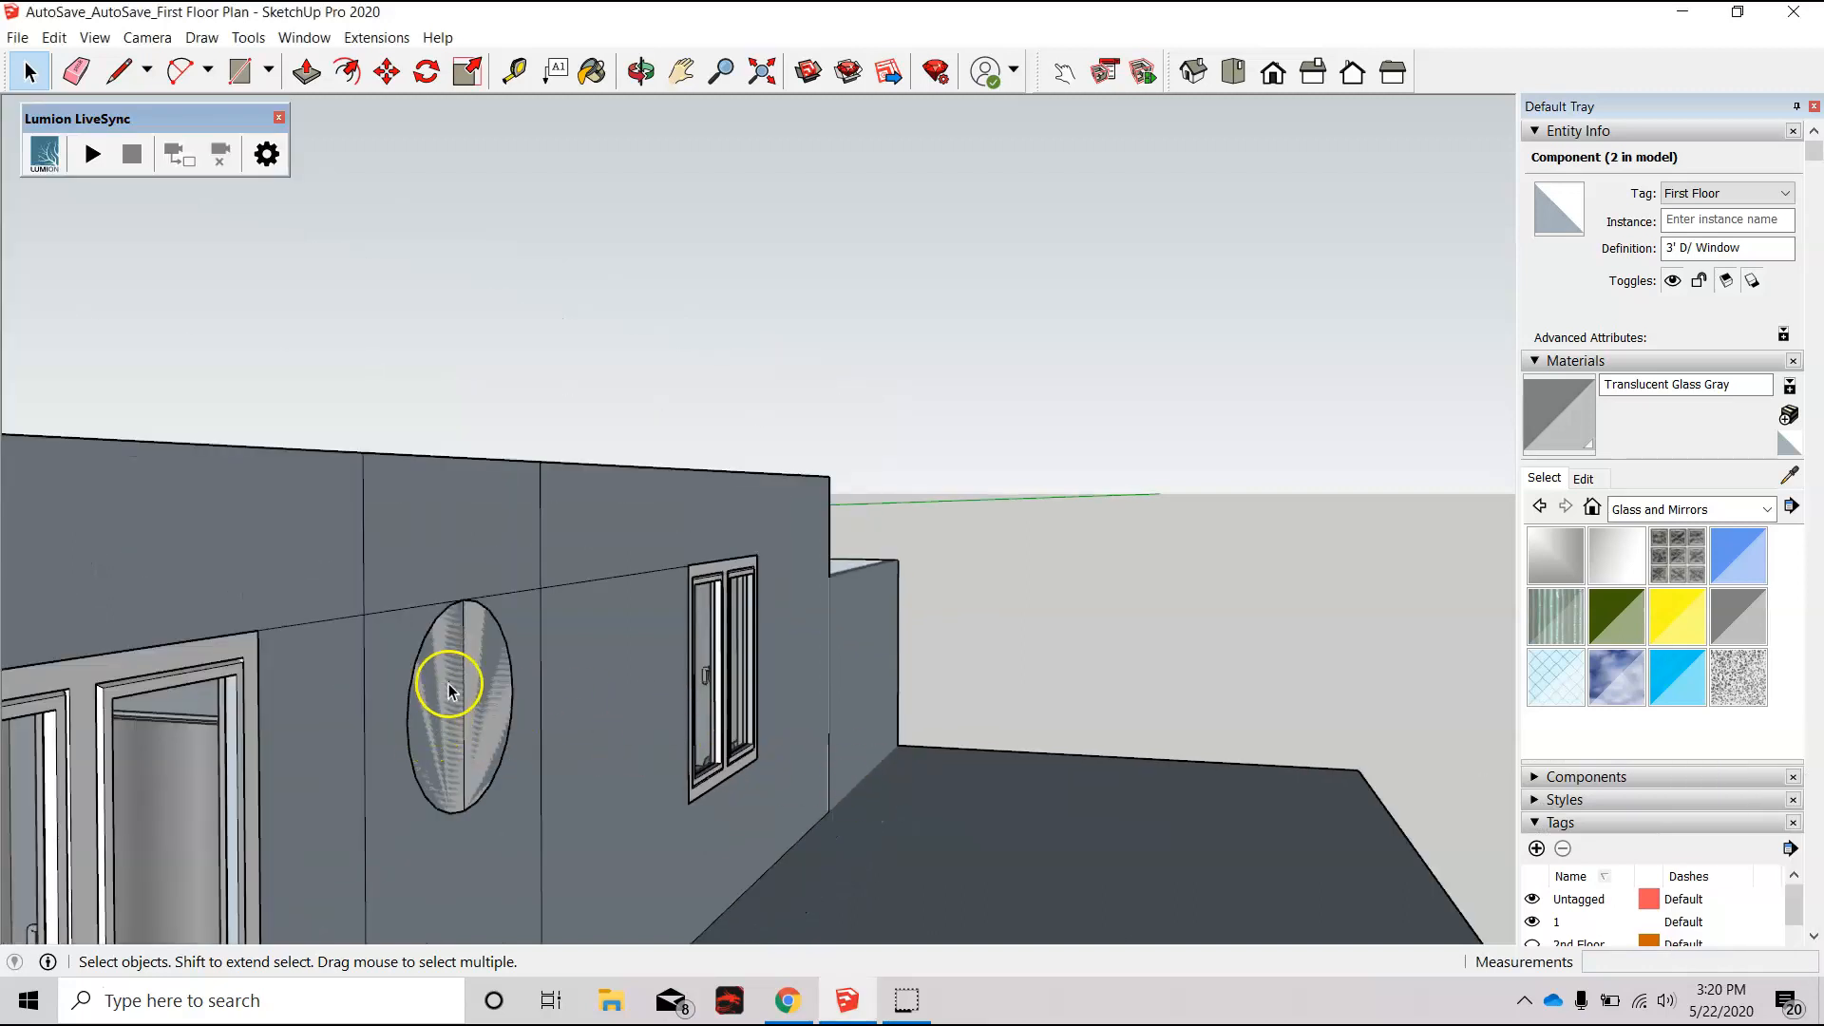
{"action": "left_click", "coordinate": [697, 407]}
{"action": "scroll", "coordinate": [436, 684], "scroll_direction": "up", "scroll_amount": 4}
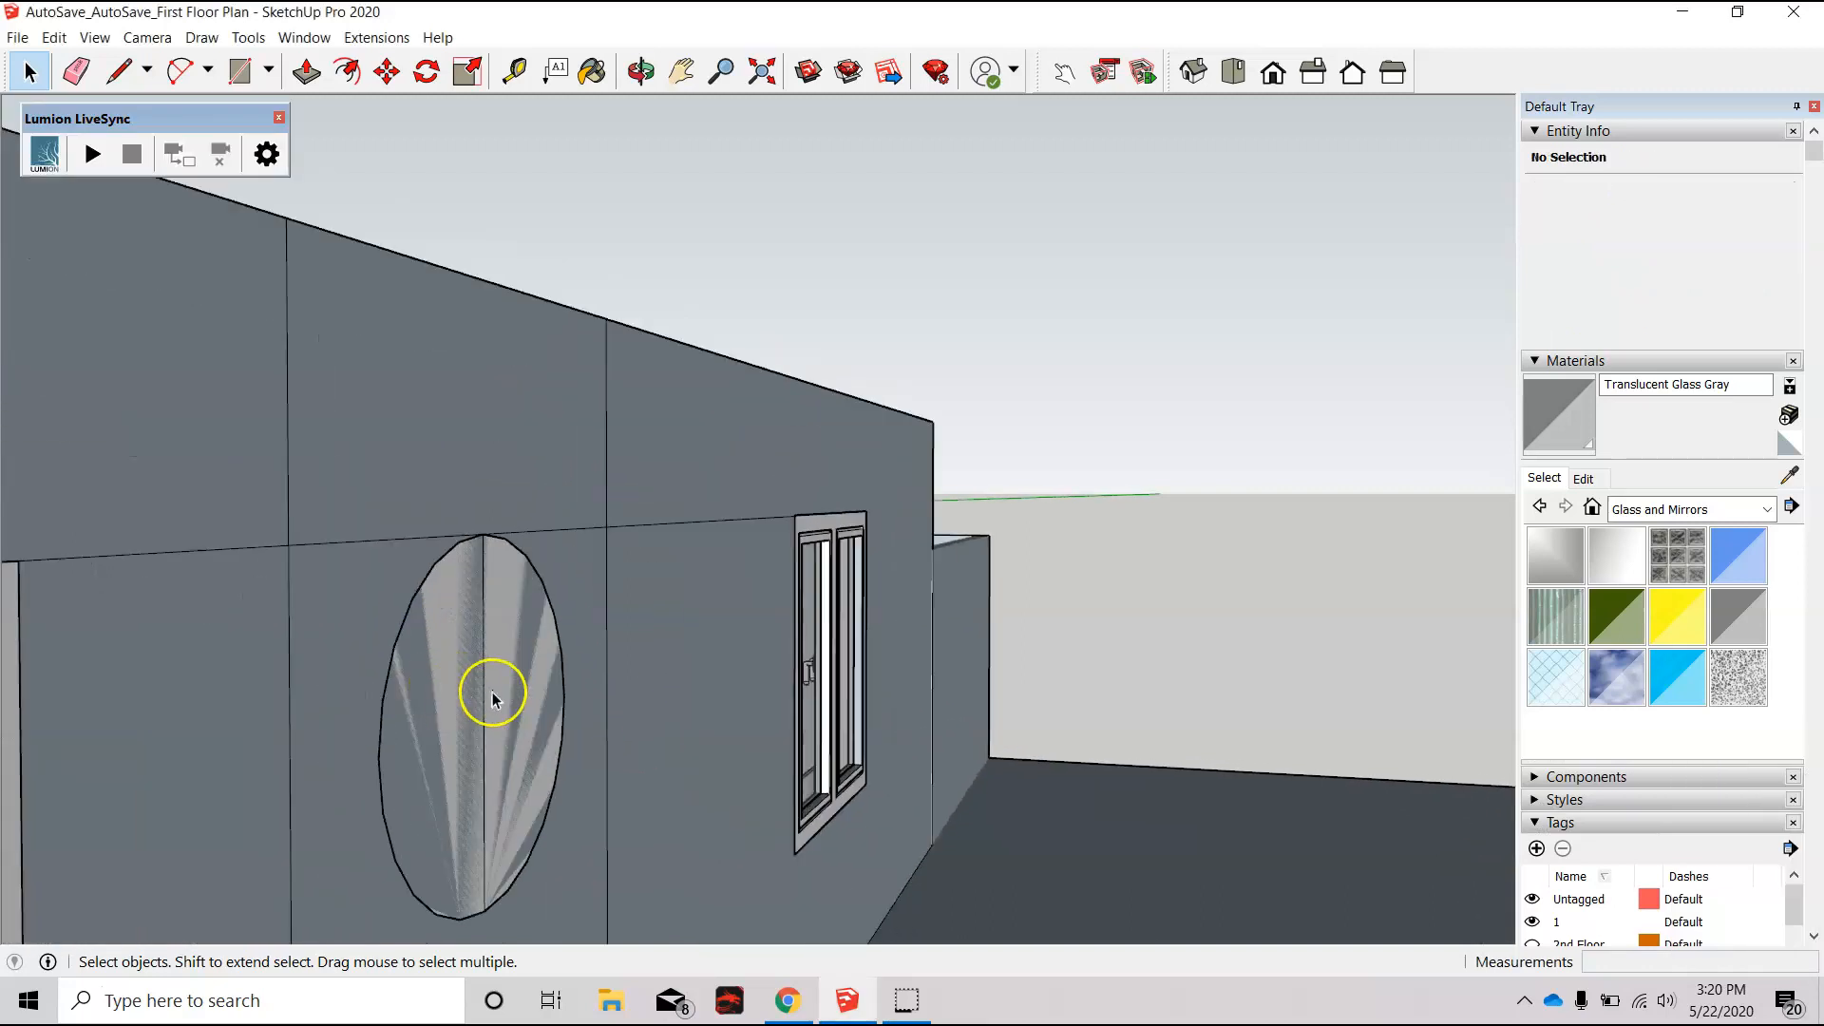
{"action": "key", "text": "e"}
{"action": "scroll", "coordinate": [495, 698], "scroll_direction": "up", "scroll_amount": 2}
{"action": "left_click", "coordinate": [487, 669]}
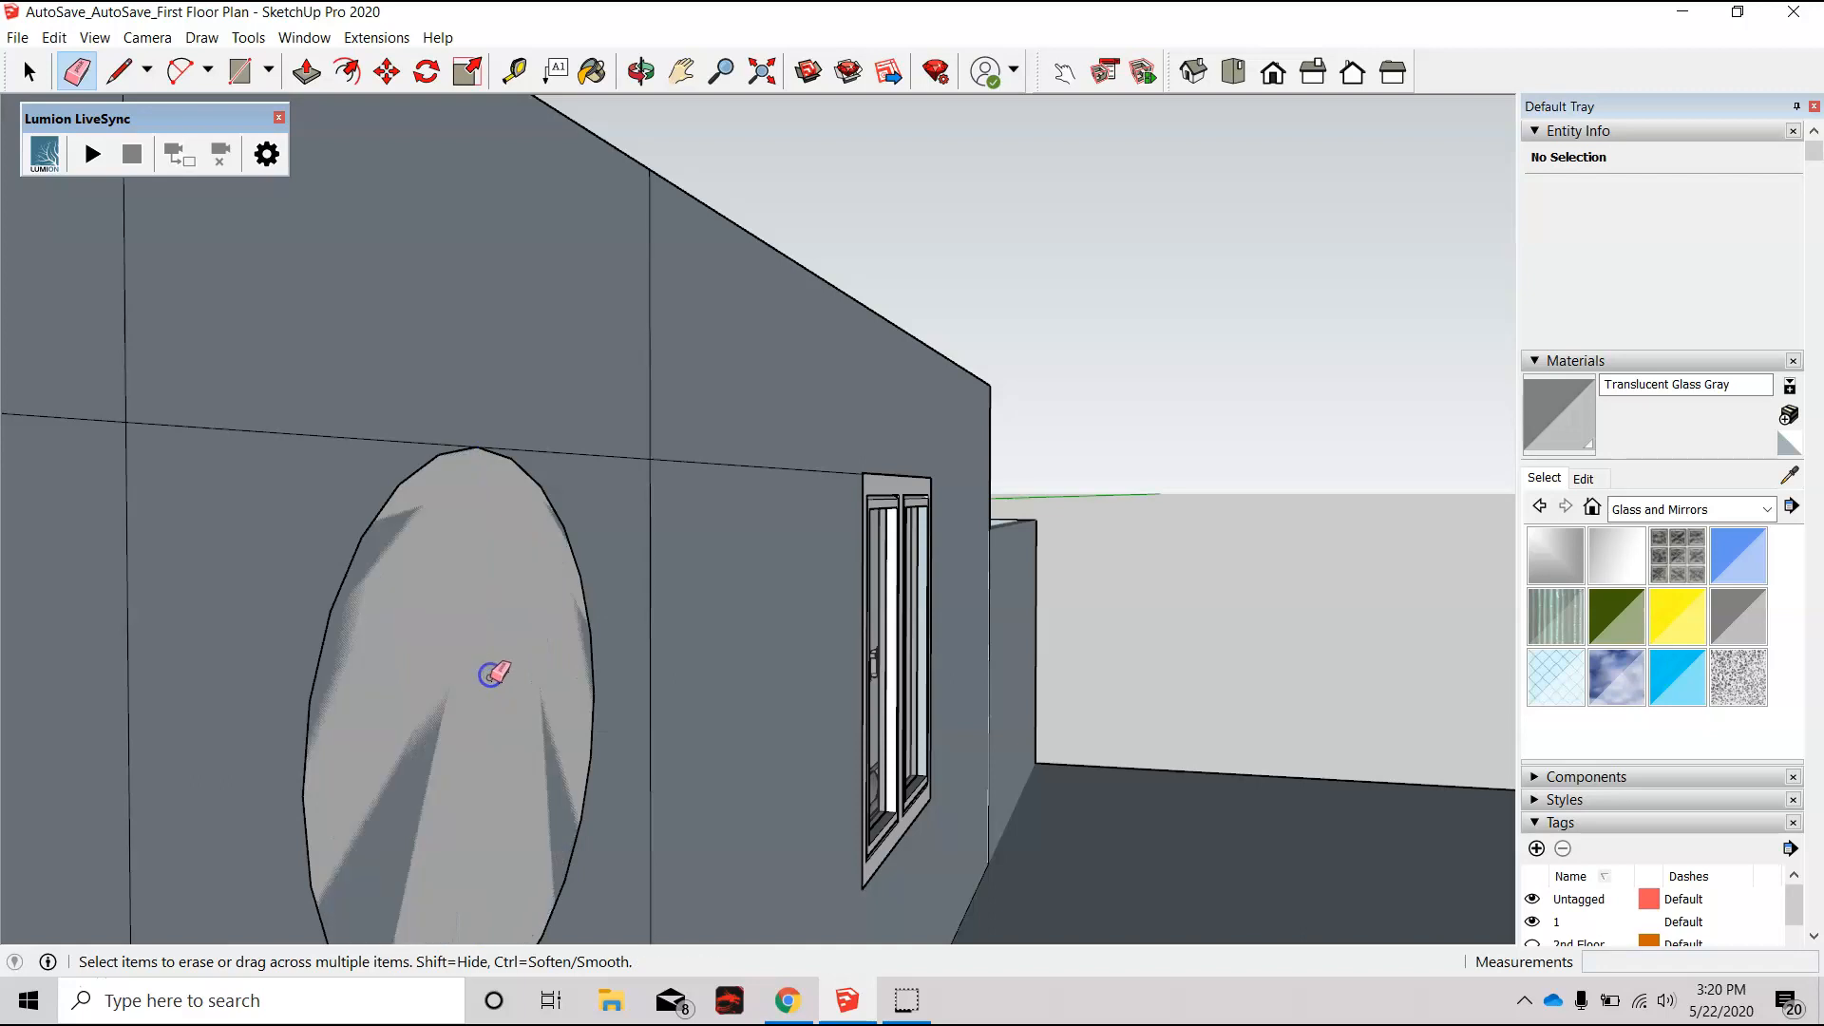
Step: Try deleting the wall panel face that overlaps the round outline, and undo the deletion
{"action": "middle_click_drag", "start_coordinate": [500, 677], "coordinate": [352, 680]}
{"action": "key", "text": "space"}
{"action": "left_click", "coordinate": [302, 682]}
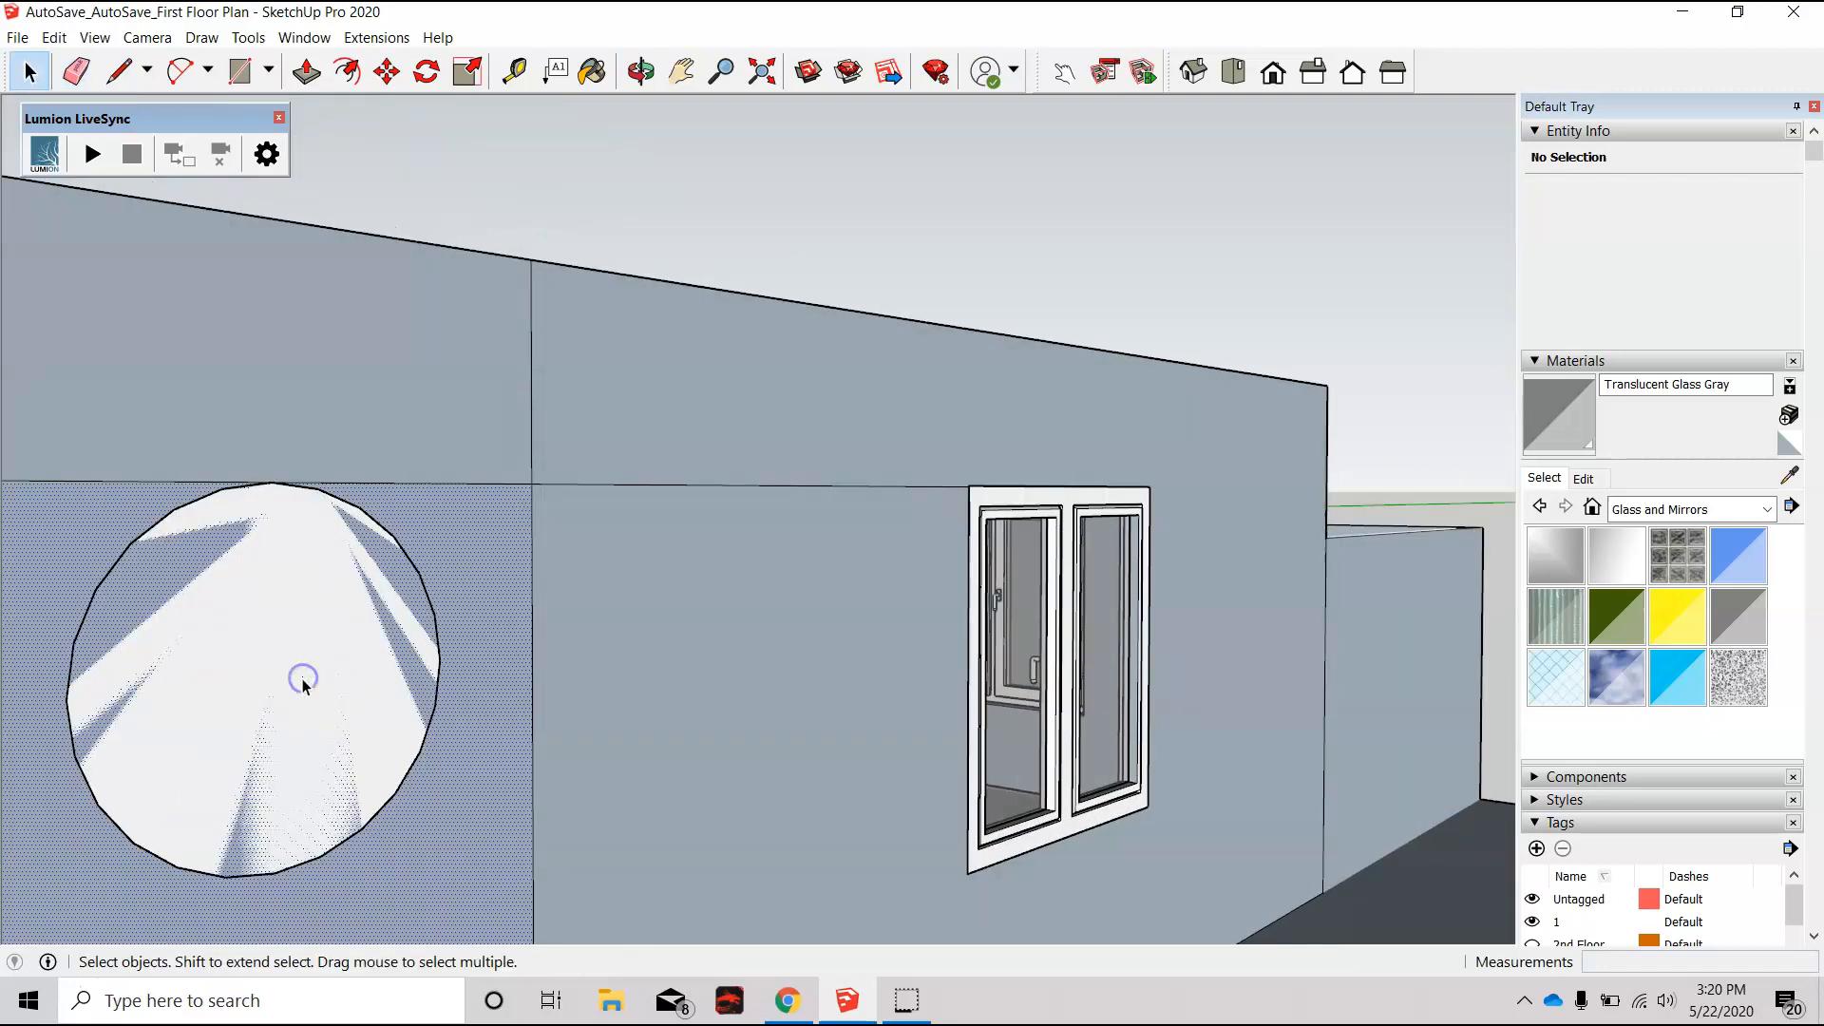
{"action": "scroll", "coordinate": [806, 665], "scroll_direction": "down", "scroll_amount": 3}
{"action": "scroll", "coordinate": [805, 665], "scroll_direction": "down", "scroll_amount": 2}
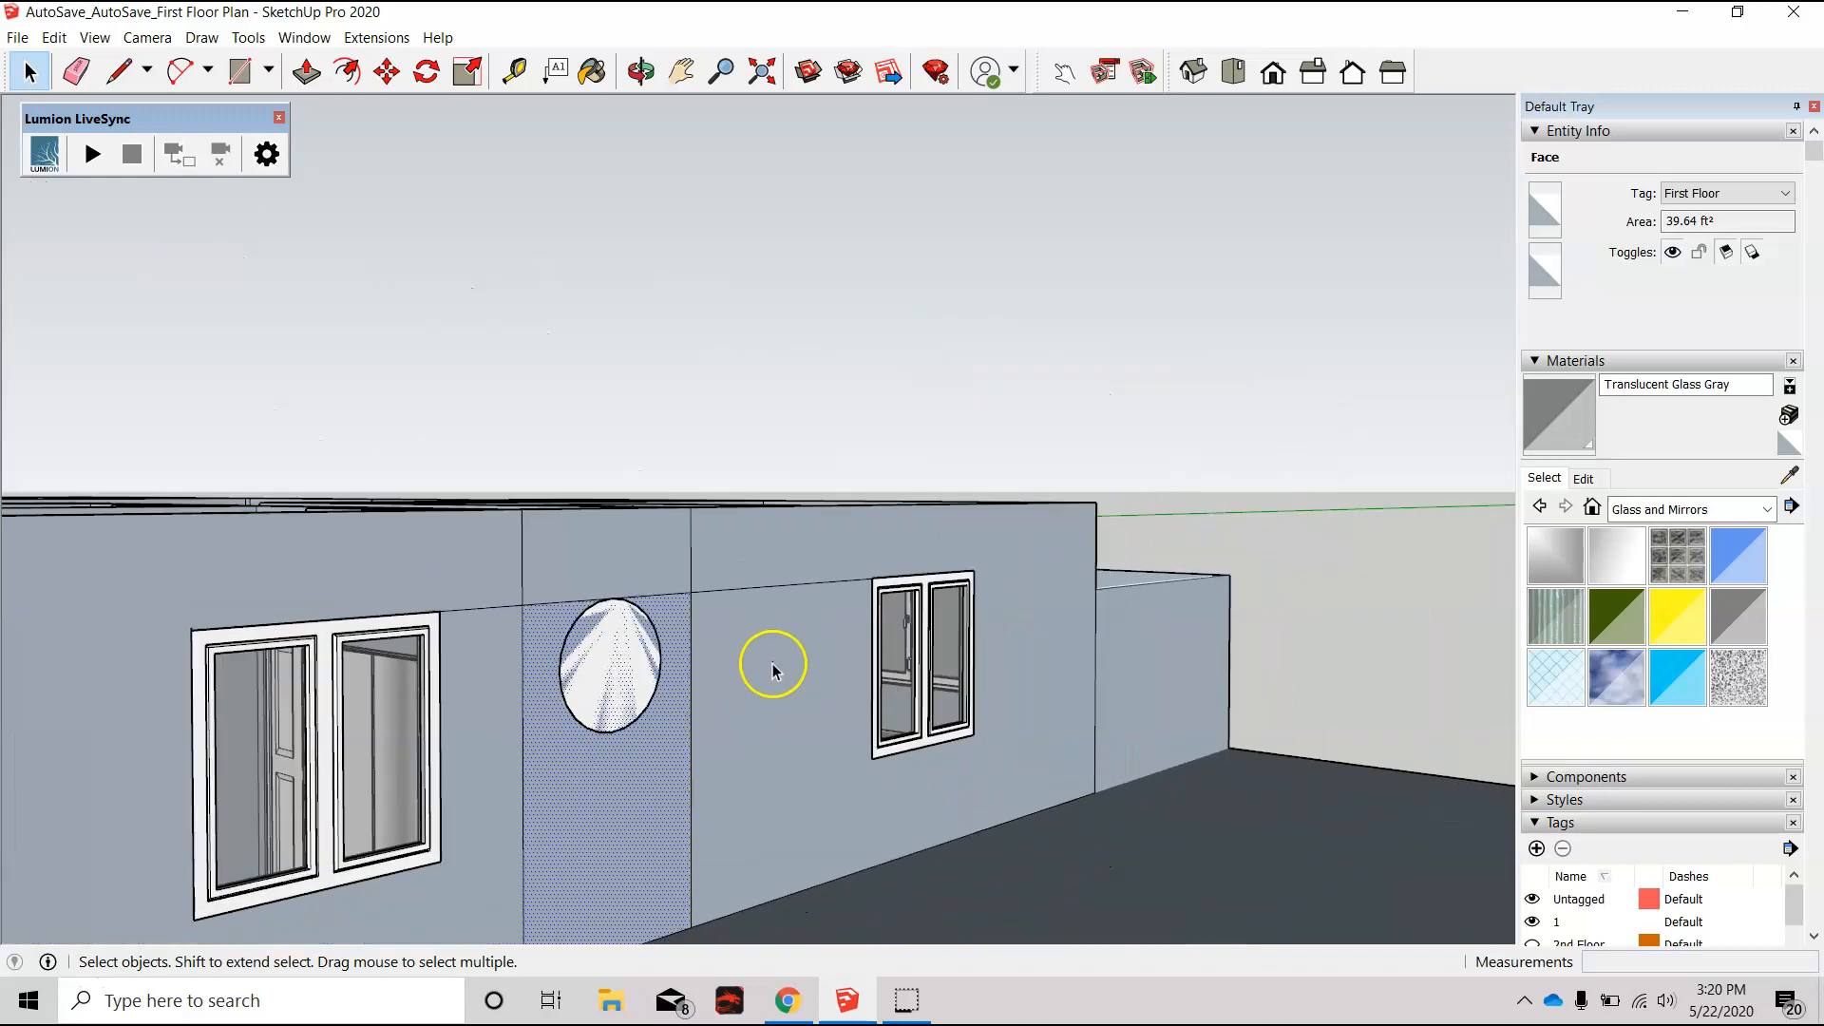
{"action": "key", "text": "Delete"}
{"action": "scroll", "coordinate": [617, 684], "scroll_direction": "up", "scroll_amount": 4}
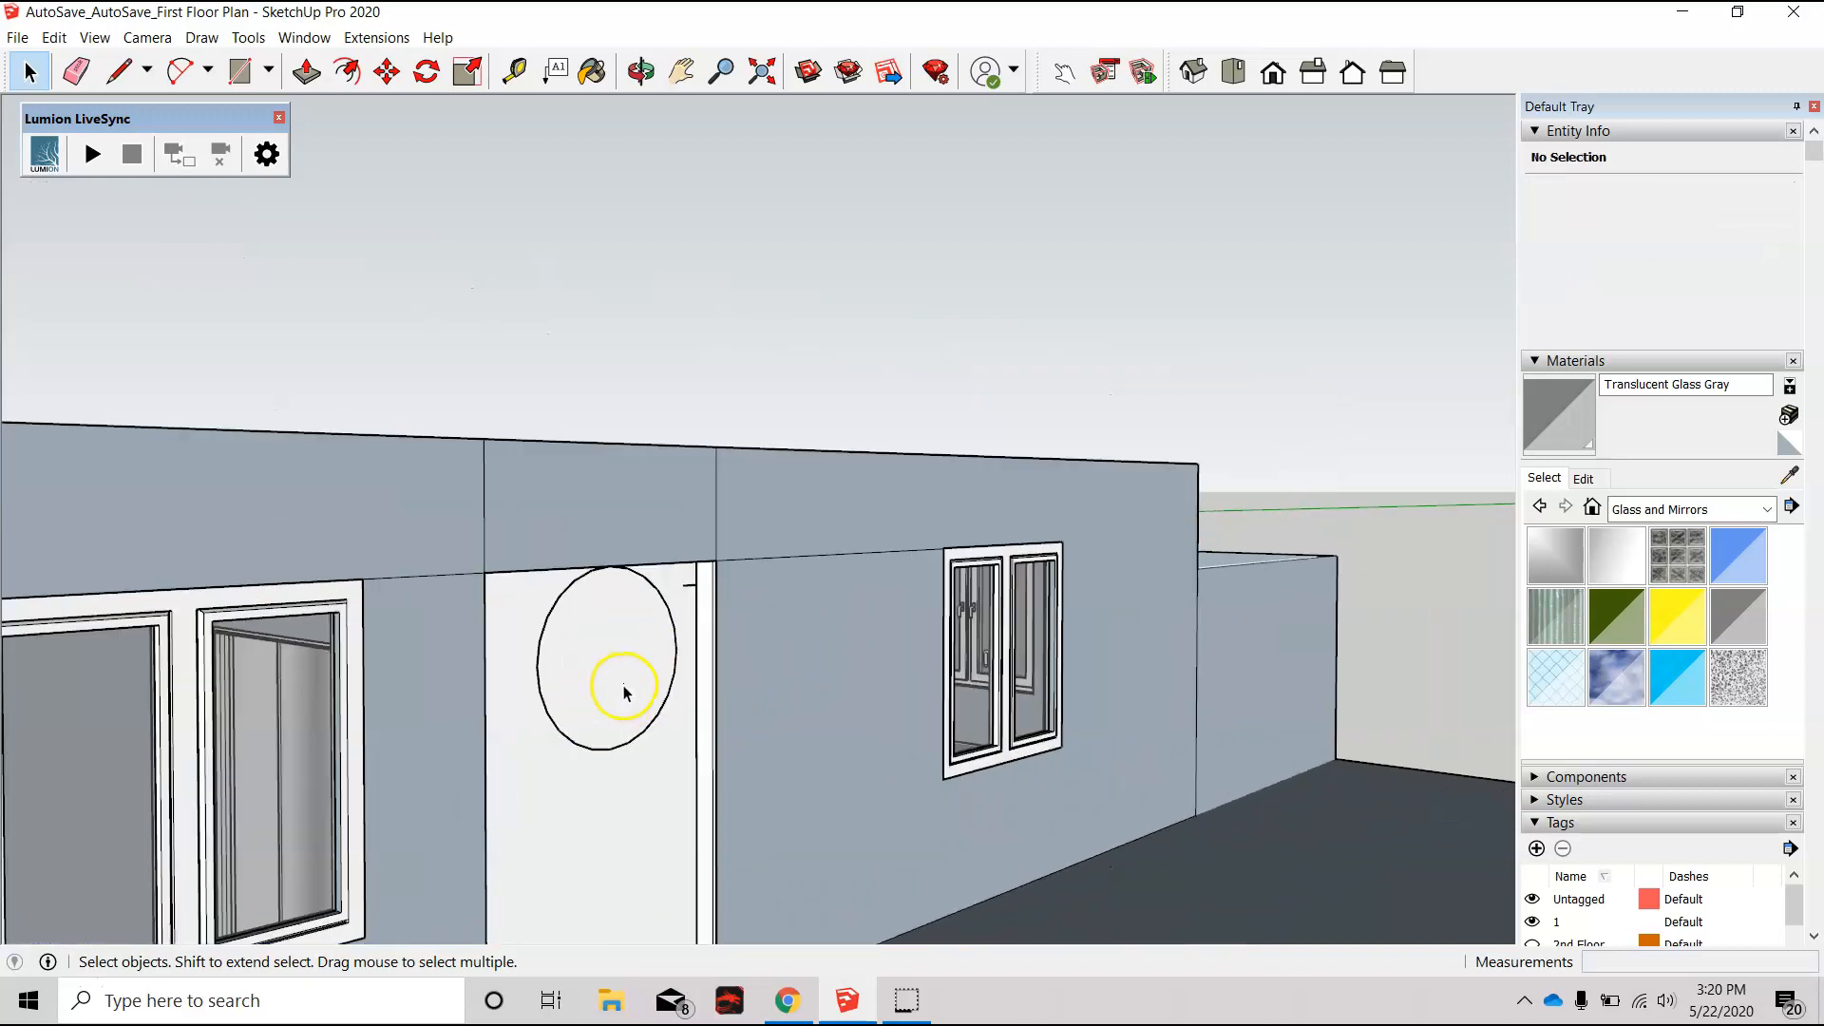
{"action": "scroll", "coordinate": [727, 574], "scroll_direction": "down", "scroll_amount": 4}
{"action": "middle_click_drag", "start_coordinate": [737, 589], "coordinate": [528, 631]}
{"action": "key", "text": "ctrl+z"}
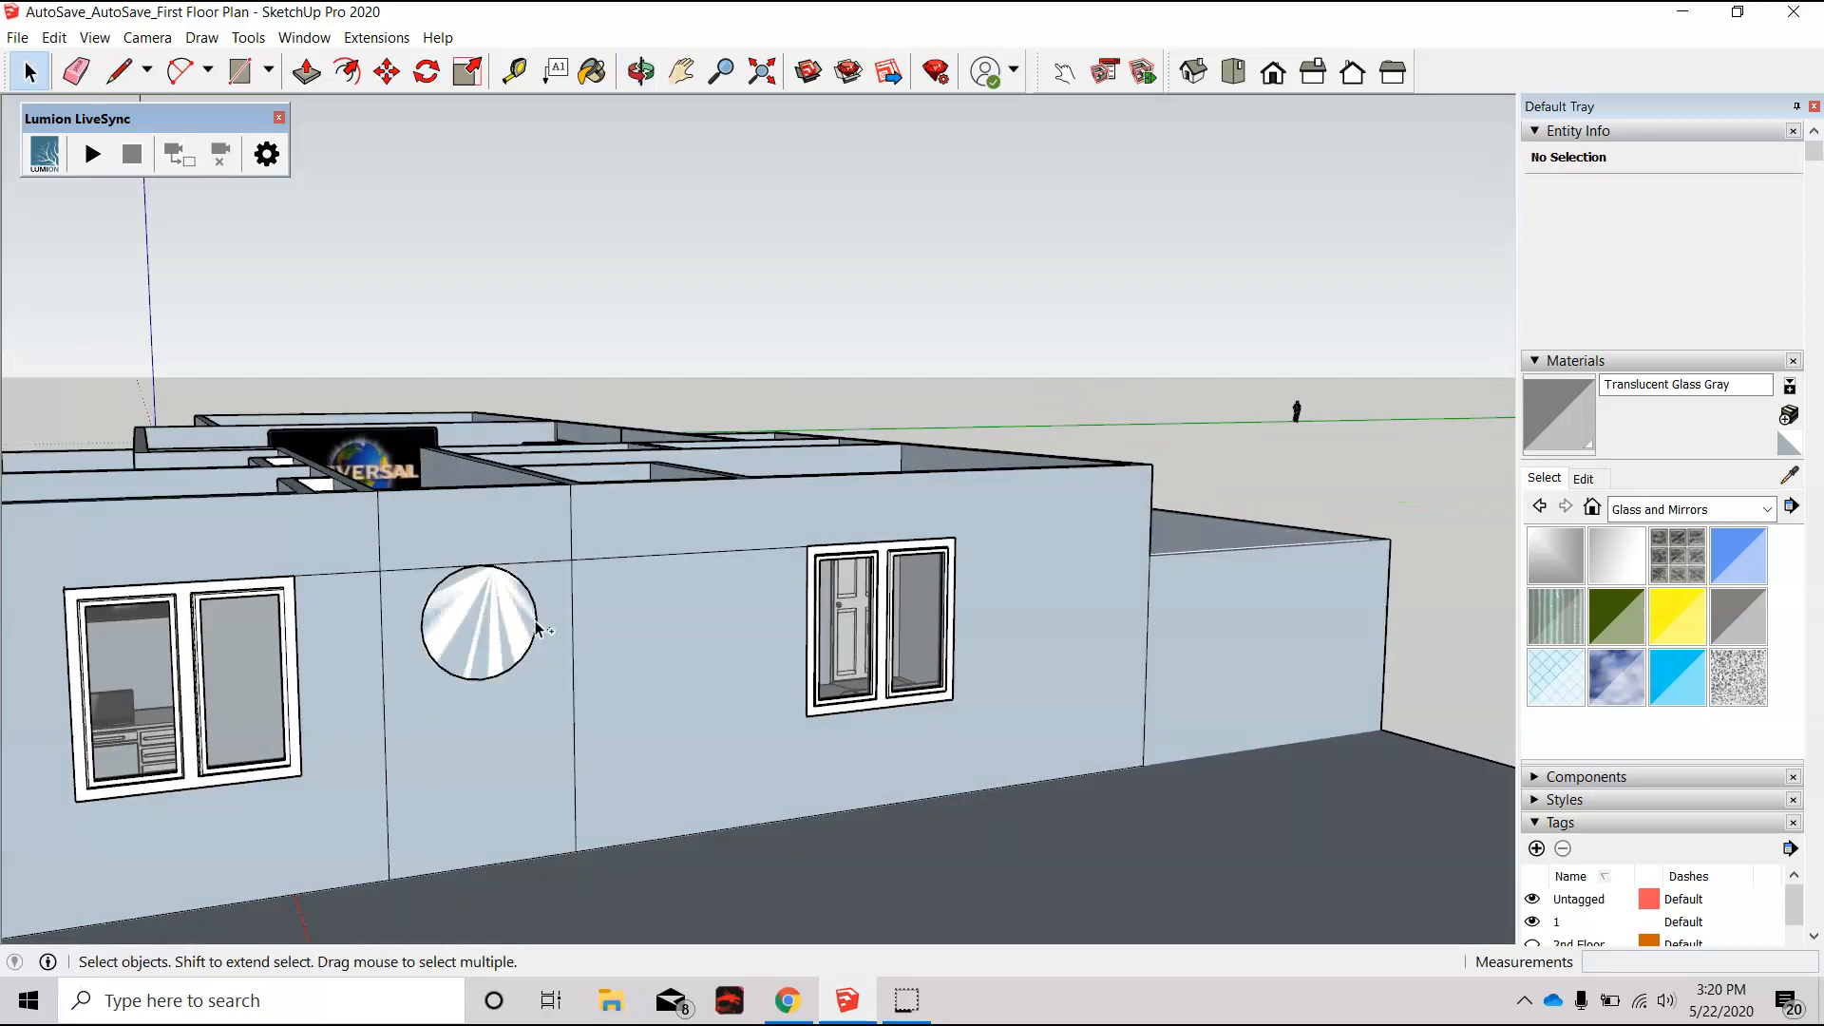
Step: Try deleting the 1' 6" radius circle edge from the wall, and undo the deletion
{"action": "scroll", "coordinate": [472, 666], "scroll_direction": "up", "scroll_amount": 8}
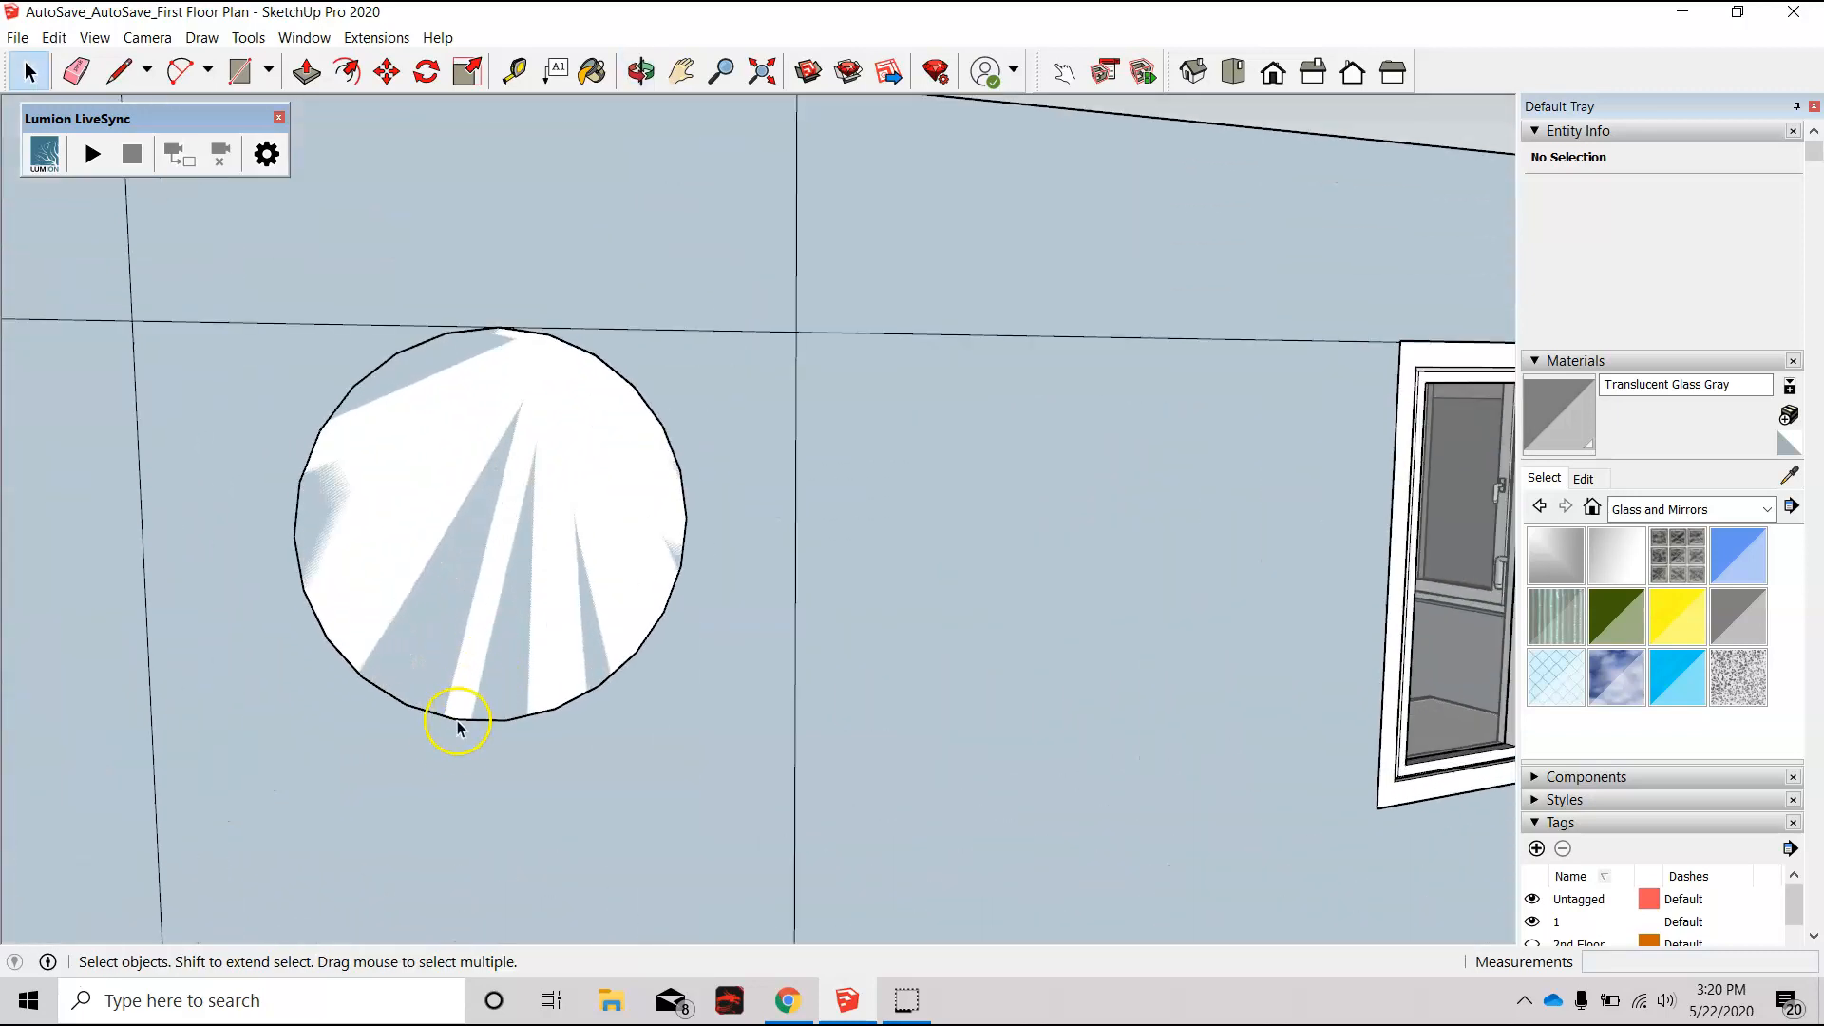
{"action": "left_click", "coordinate": [446, 717]}
{"action": "scroll", "coordinate": [998, 517], "scroll_direction": "down", "scroll_amount": 3}
{"action": "middle_click_drag", "start_coordinate": [998, 517], "coordinate": [912, 483]}
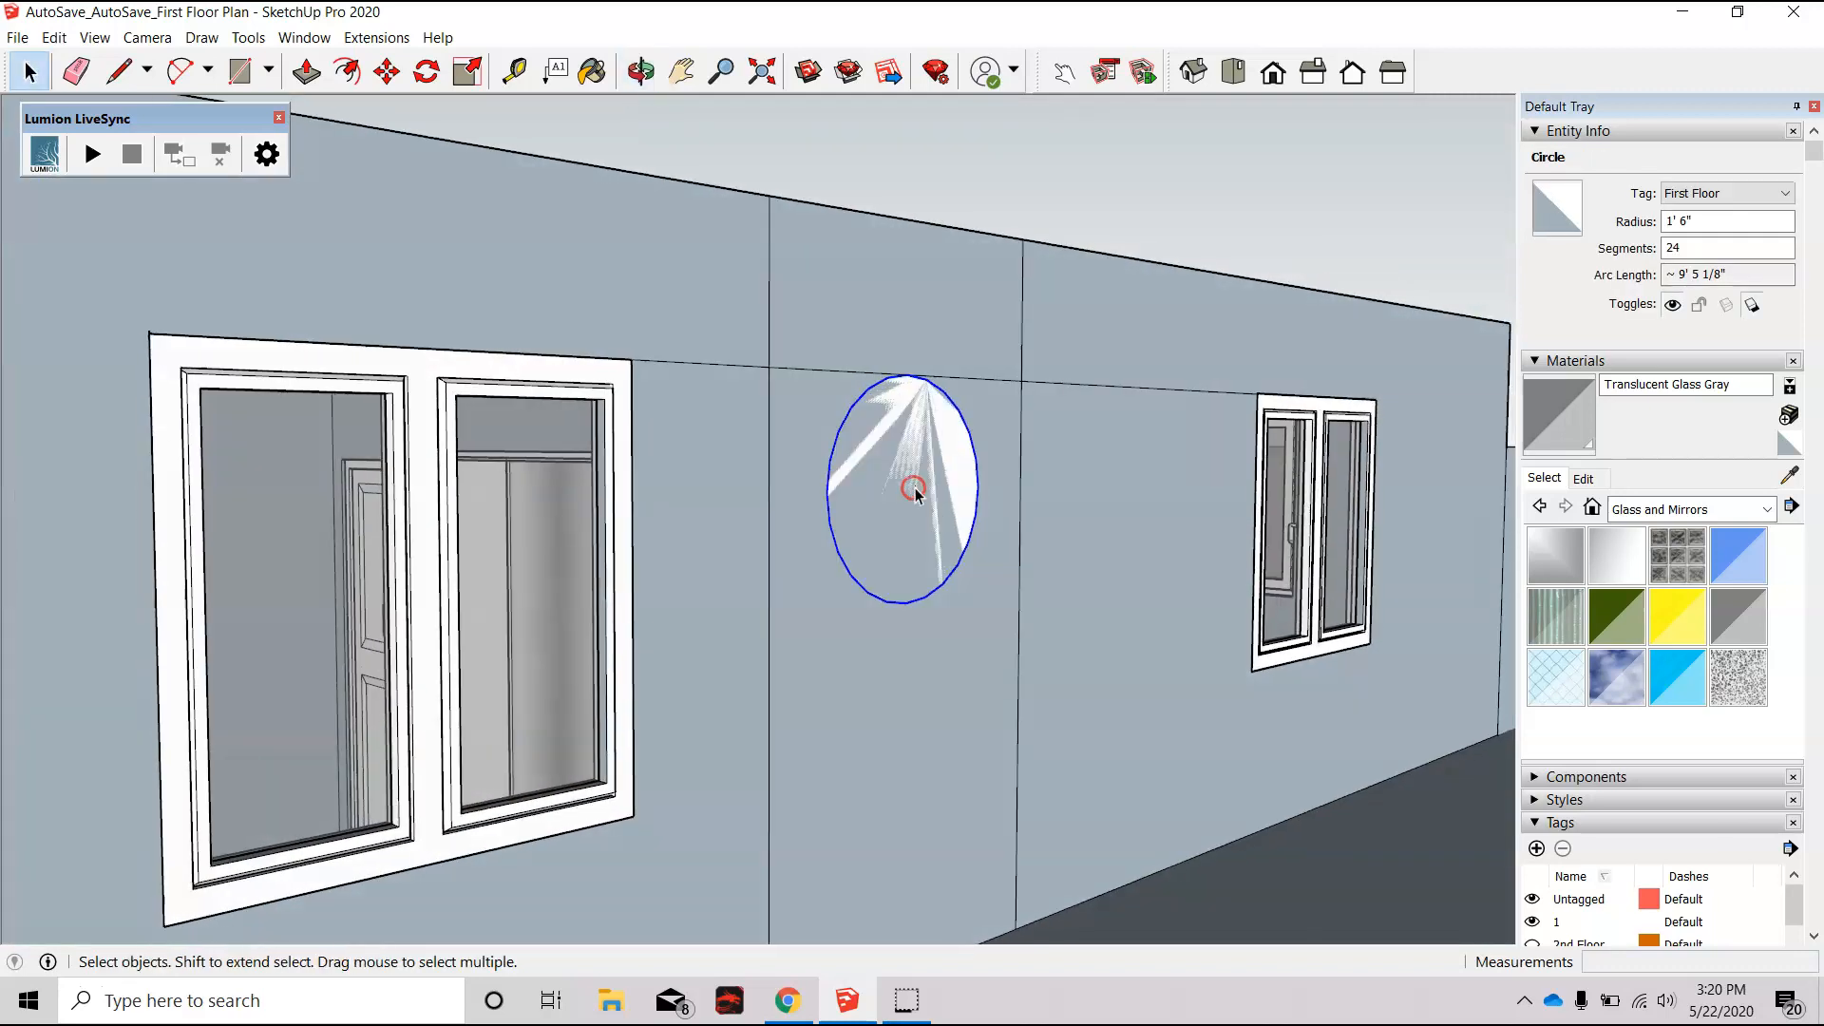
{"action": "scroll", "coordinate": [917, 494], "scroll_direction": "up", "scroll_amount": 2}
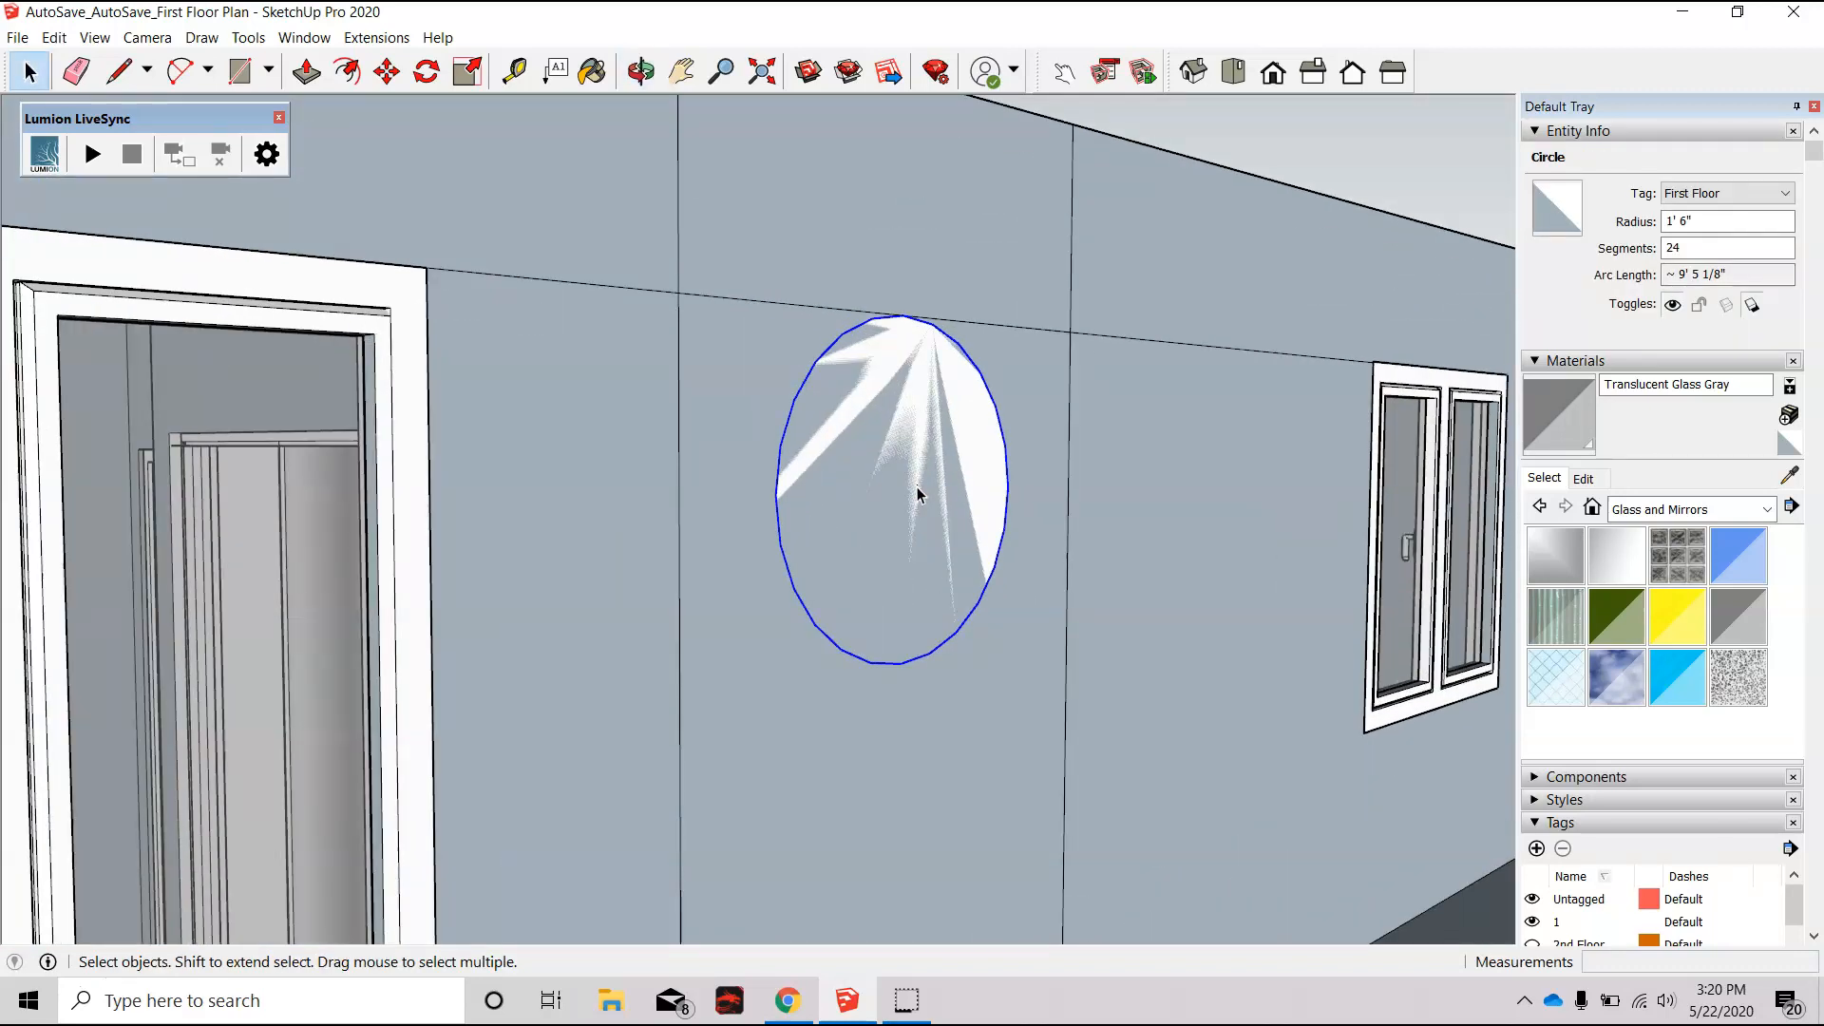
{"action": "key", "text": "Delete"}
{"action": "left_click", "coordinate": [910, 508]}
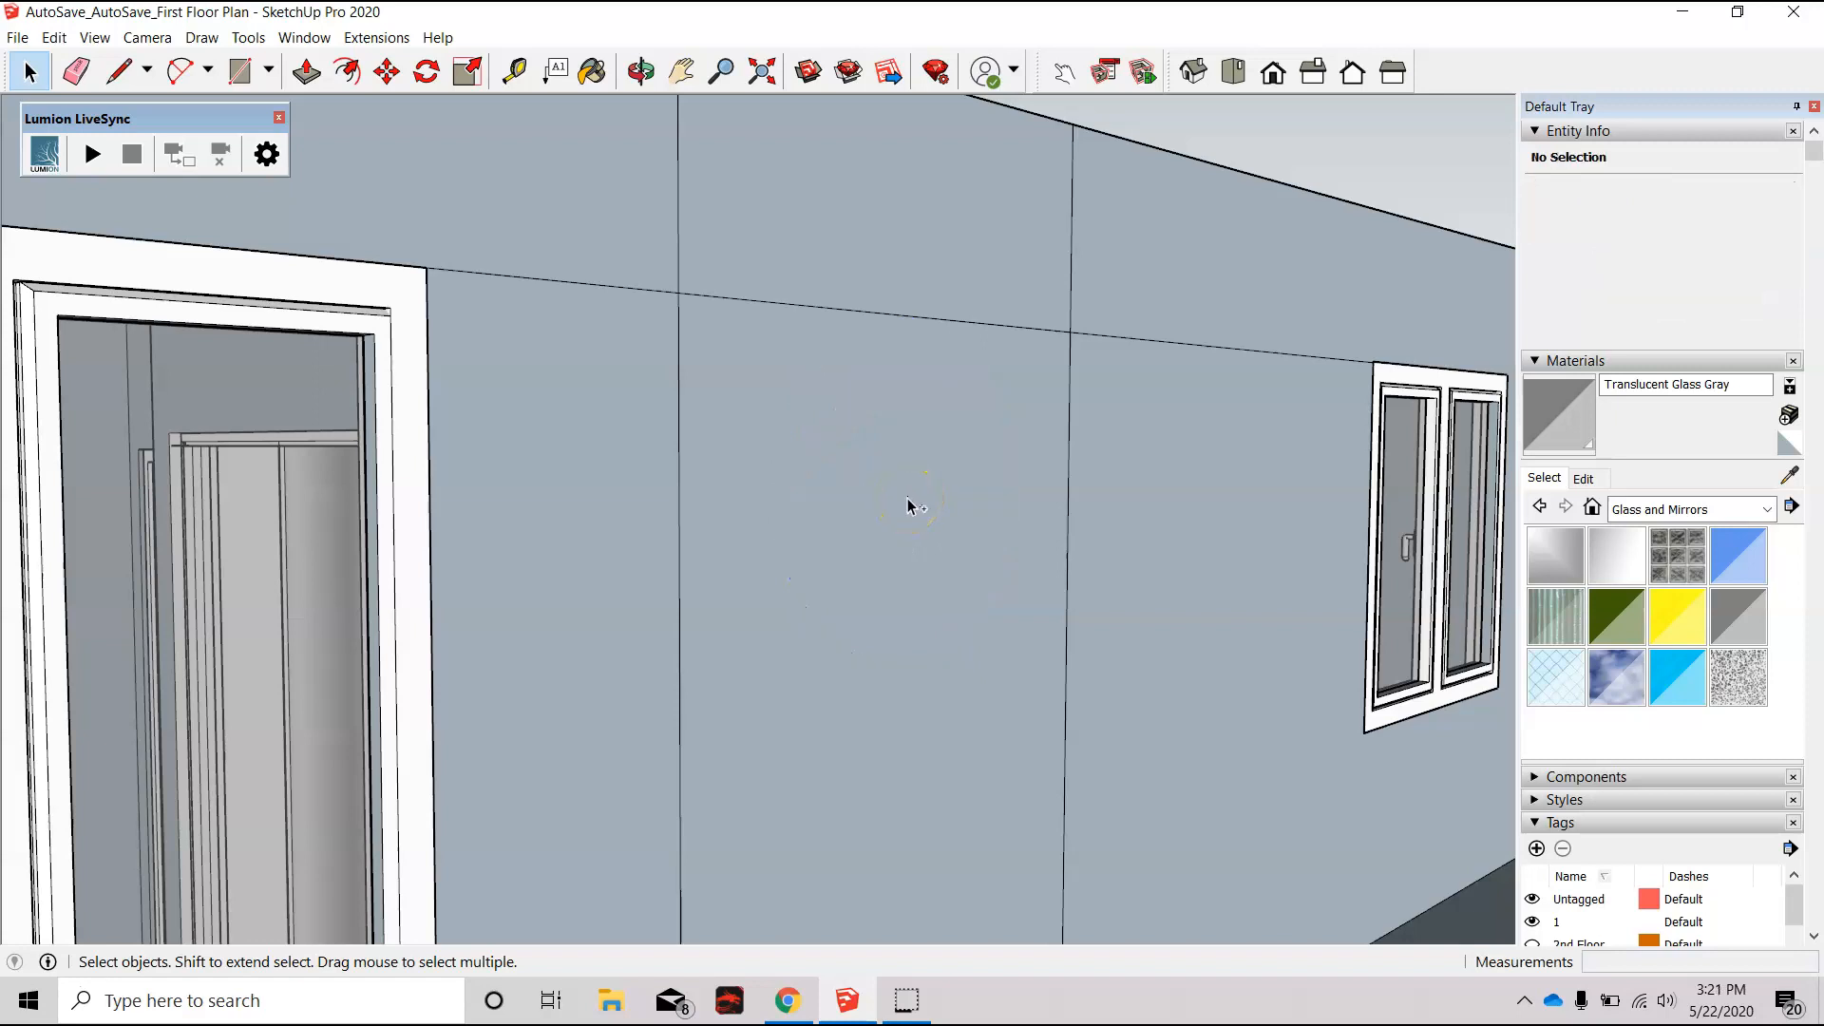
{"action": "key", "text": "ctrl+z"}
Step: Select the round outline on the house wall and delete it, leaving a plain wall panel
{"action": "left_click", "coordinate": [869, 521]}
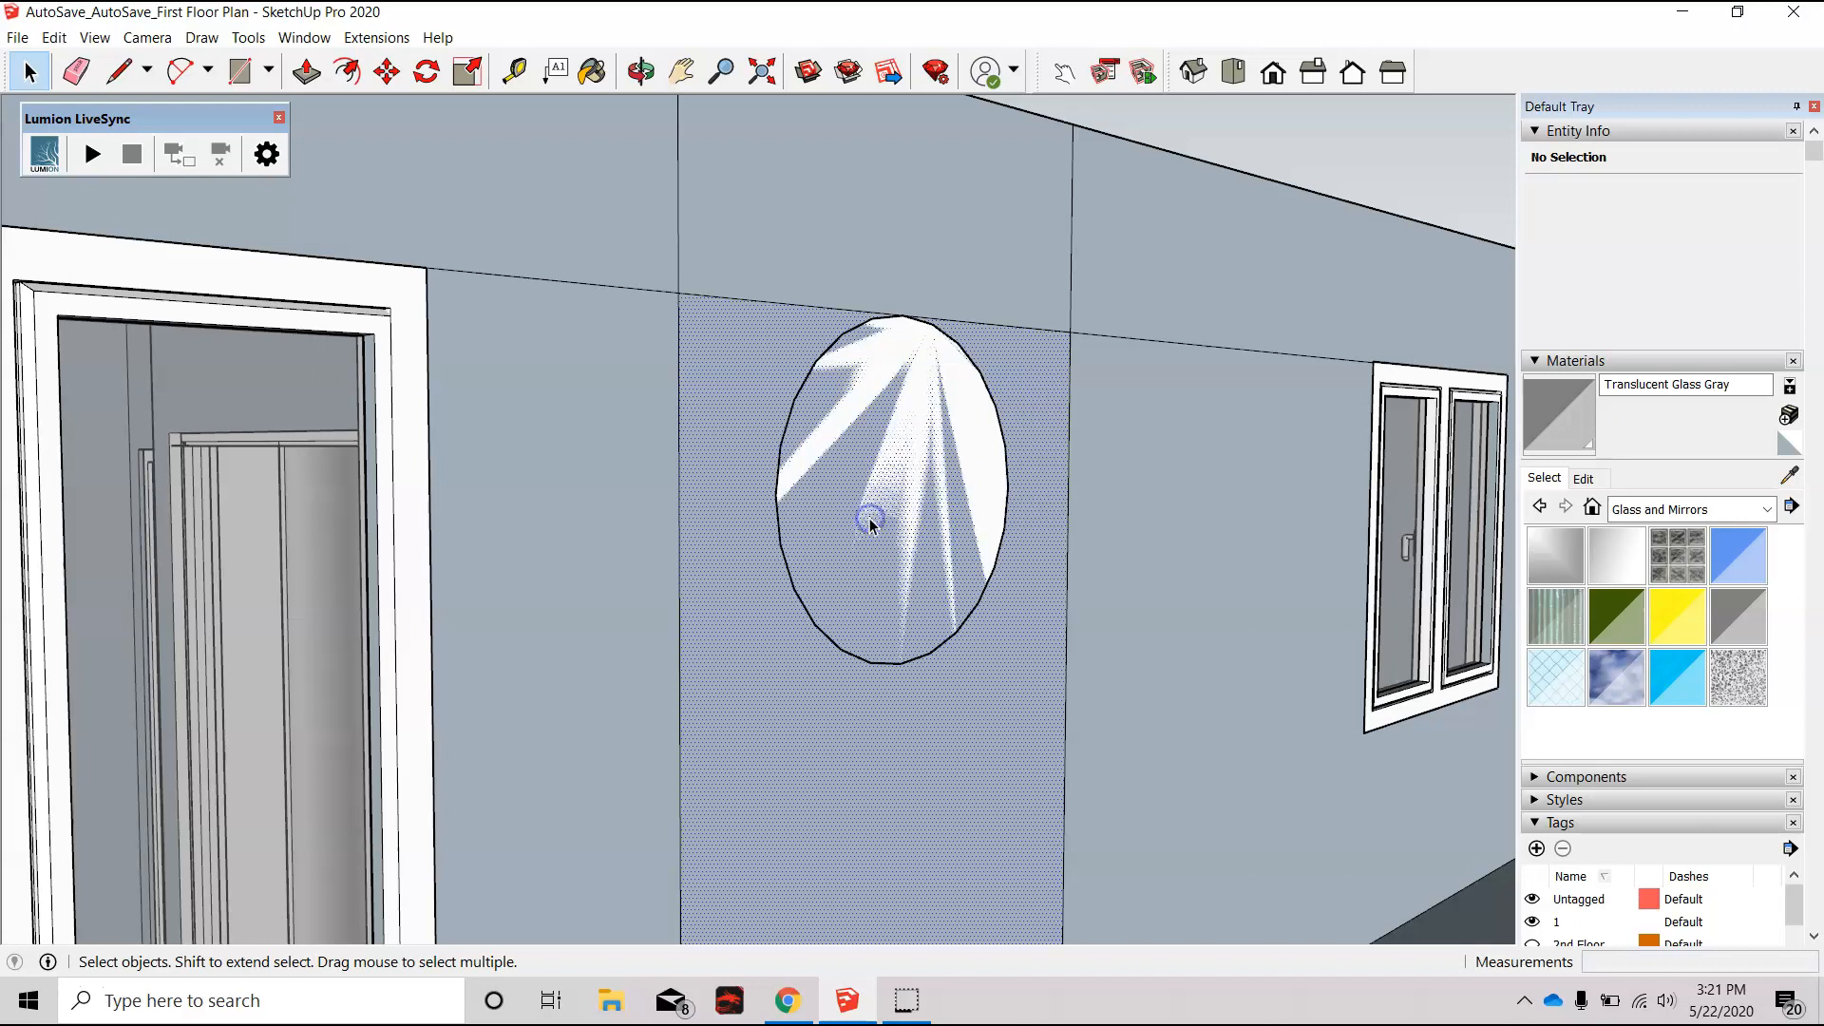
{"action": "double_click", "coordinate": [876, 515]}
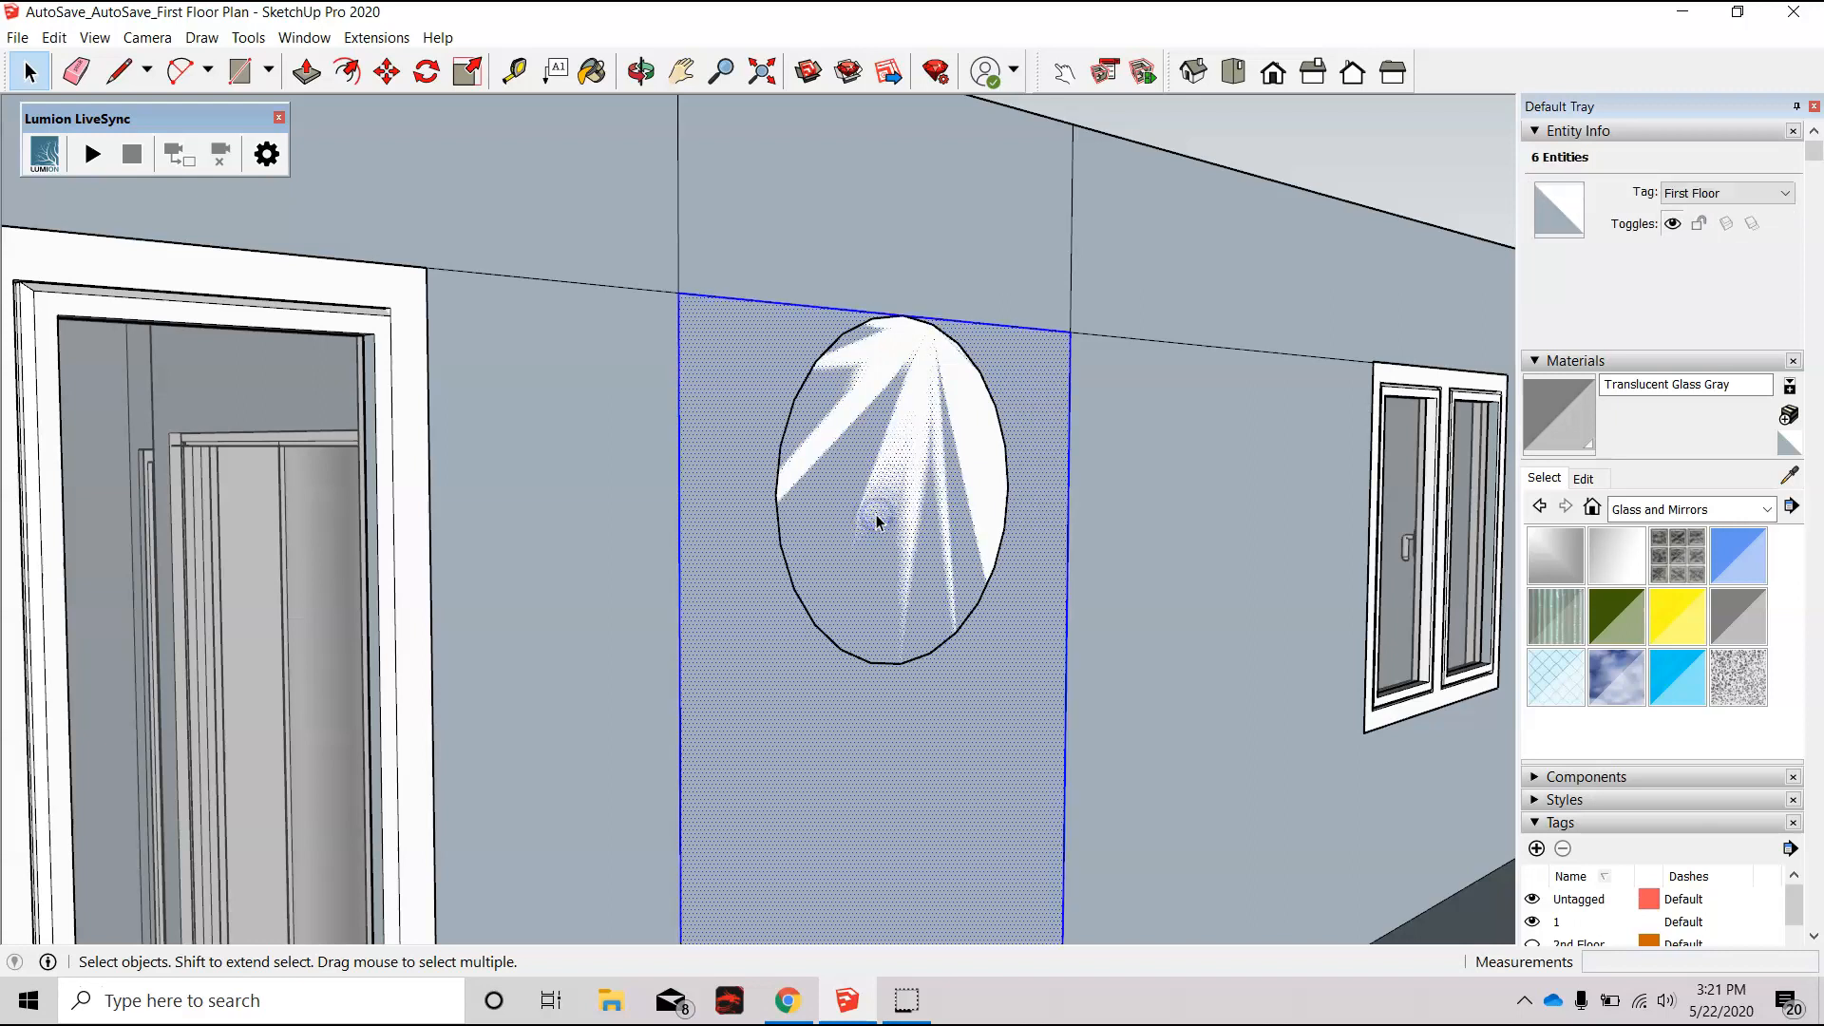
{"action": "middle_click_drag", "start_coordinate": [937, 408], "coordinate": [664, 494]}
{"action": "left_click", "coordinate": [732, 433]}
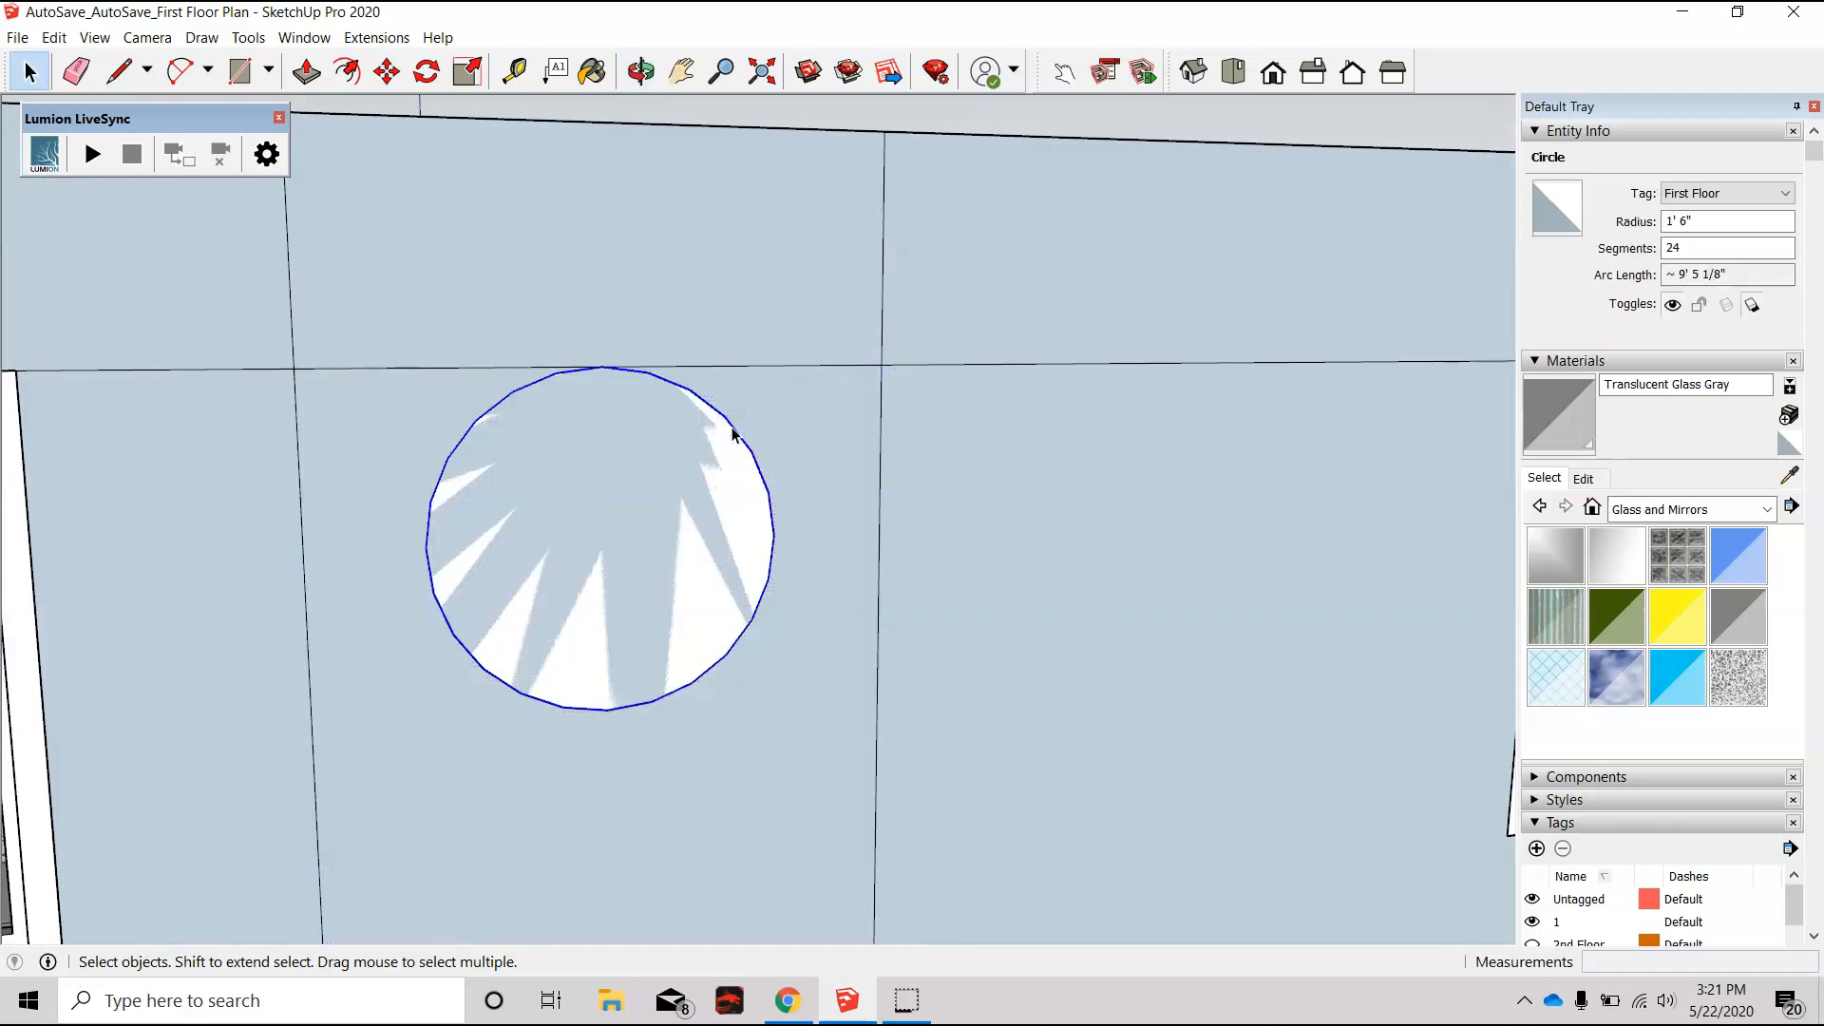
{"action": "key", "text": "Delete"}
{"action": "middle_click_drag", "start_coordinate": [815, 468], "coordinate": [941, 528]}
Step: Draw a circle with an 18" radius flat on the ground beside the house, near the round window components
{"action": "scroll", "coordinate": [848, 478], "scroll_direction": "down", "scroll_amount": 10}
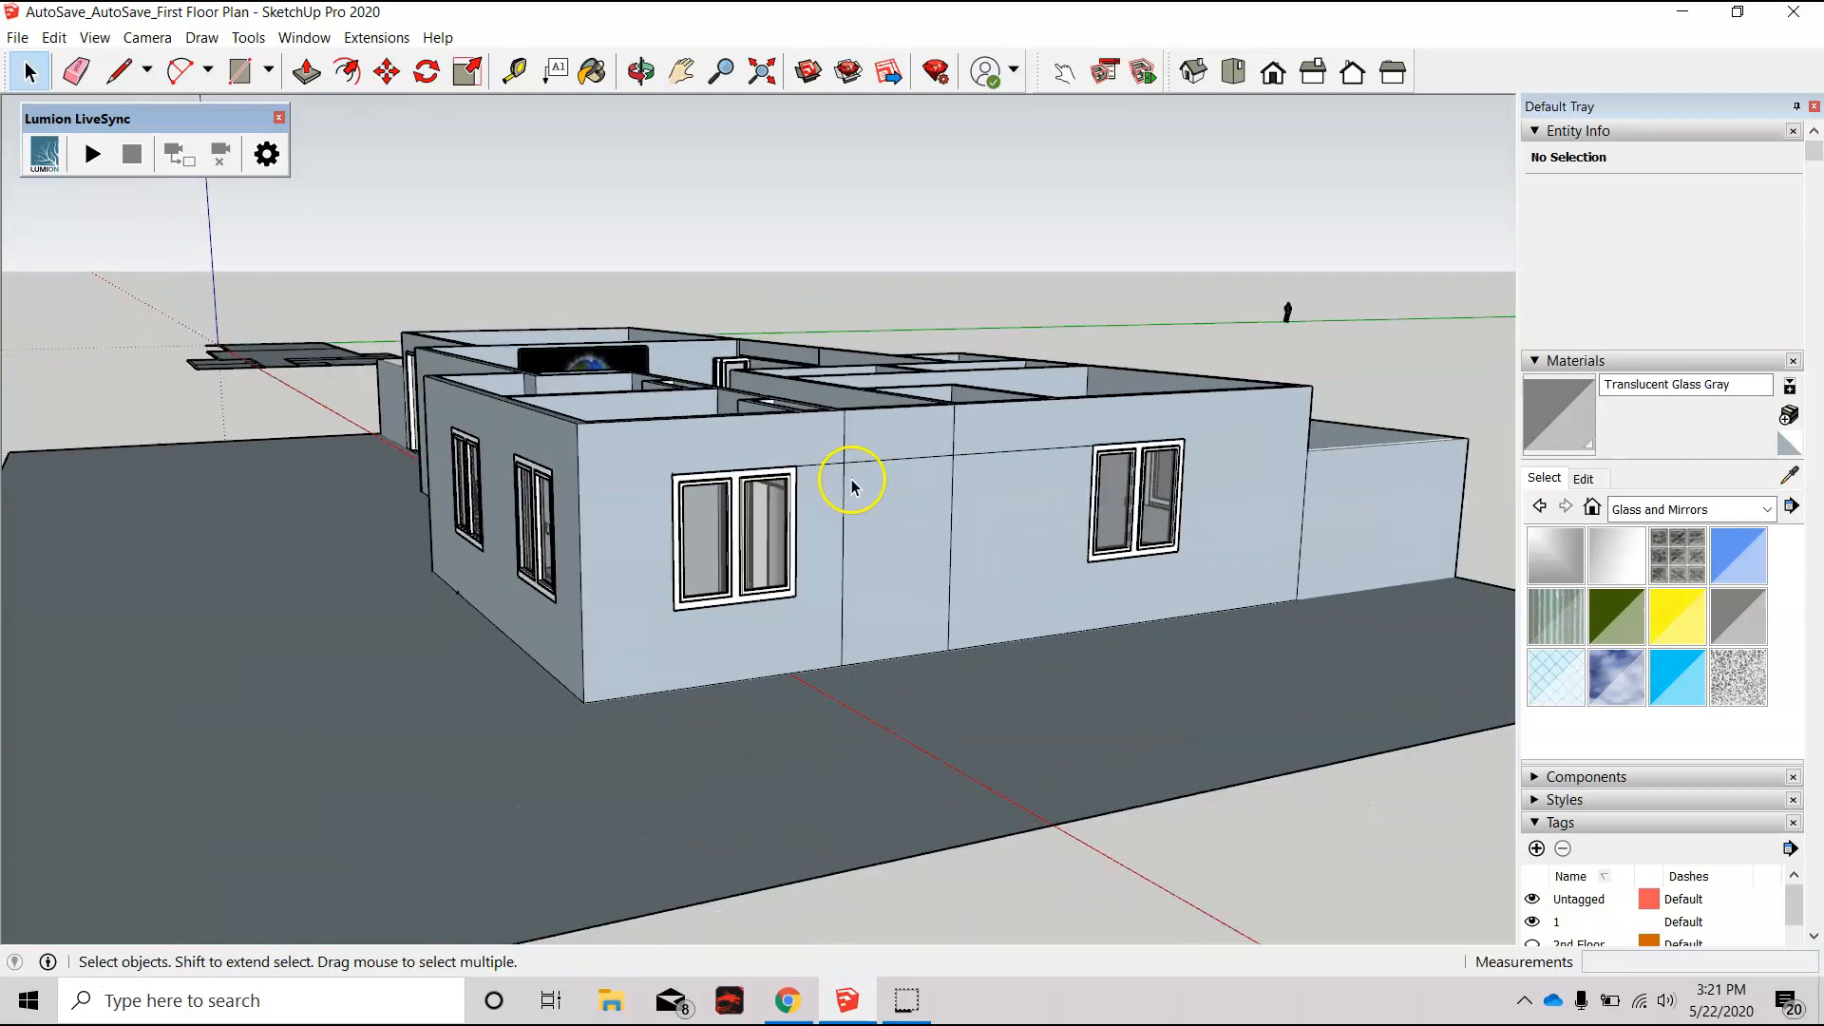
{"action": "scroll", "coordinate": [880, 554], "scroll_direction": "up", "scroll_amount": 10}
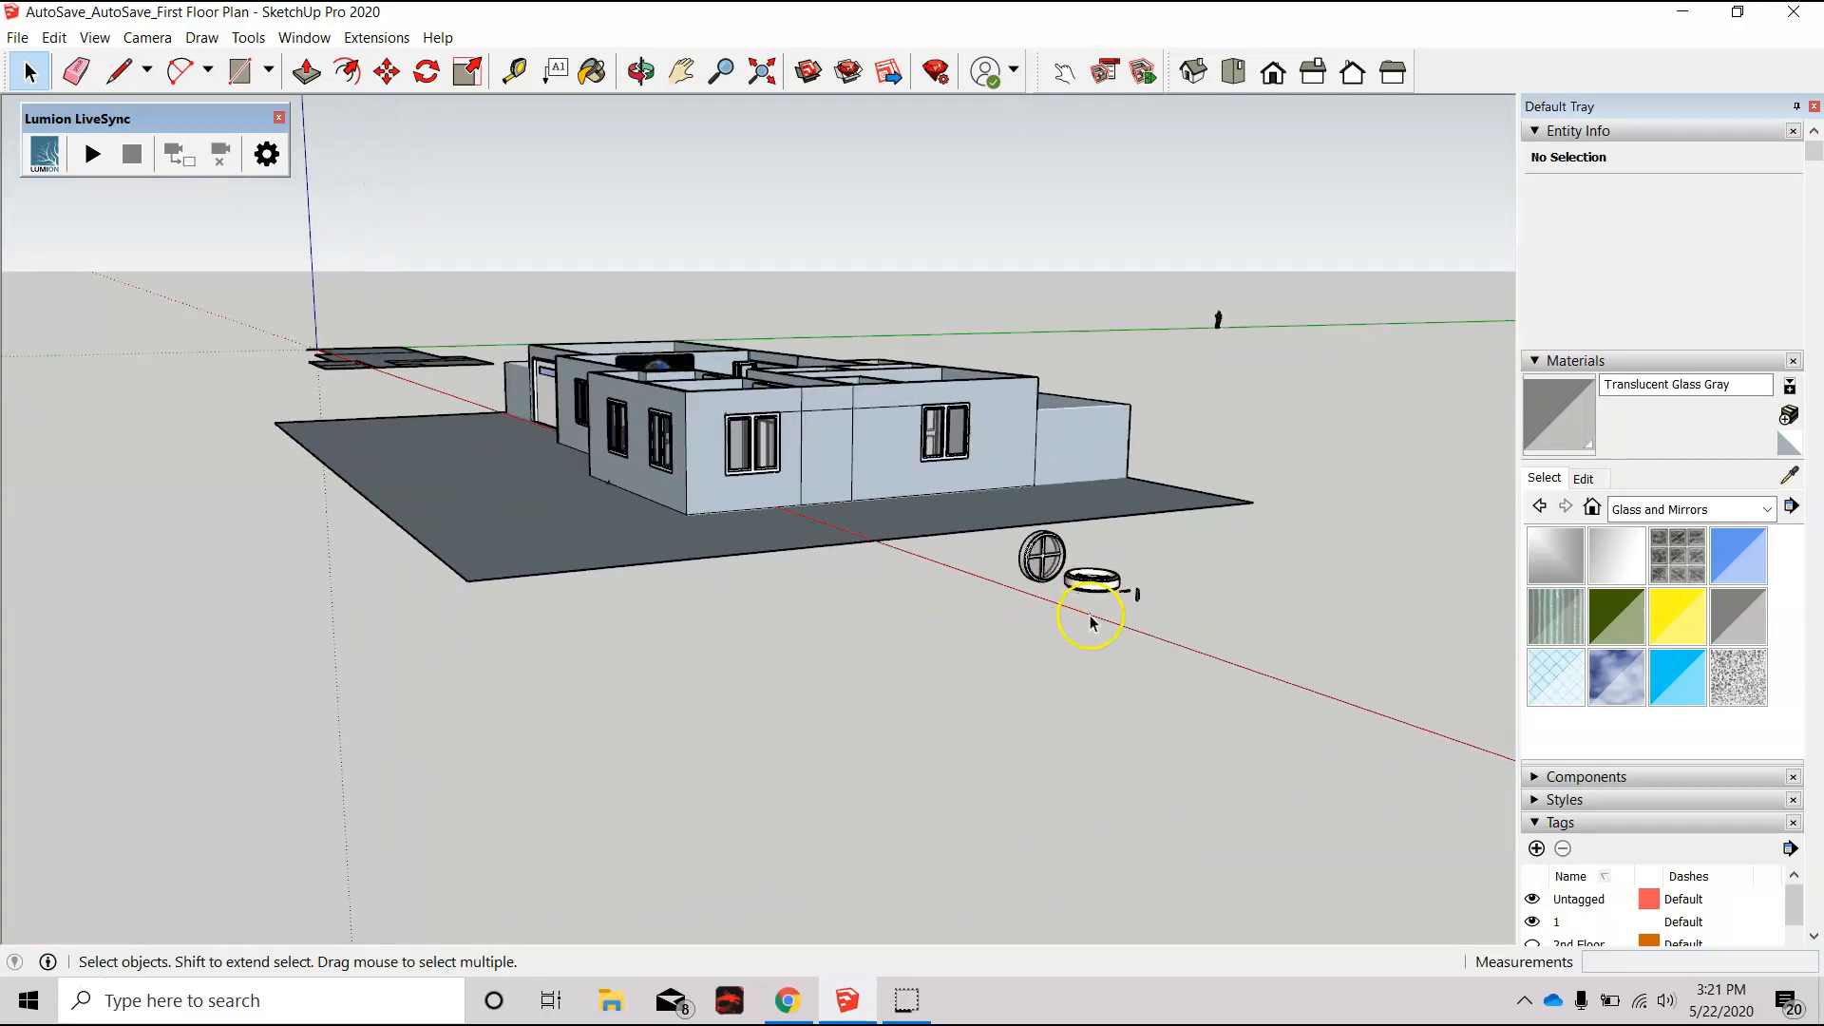
{"action": "scroll", "coordinate": [1048, 536], "scroll_direction": "up", "scroll_amount": 2}
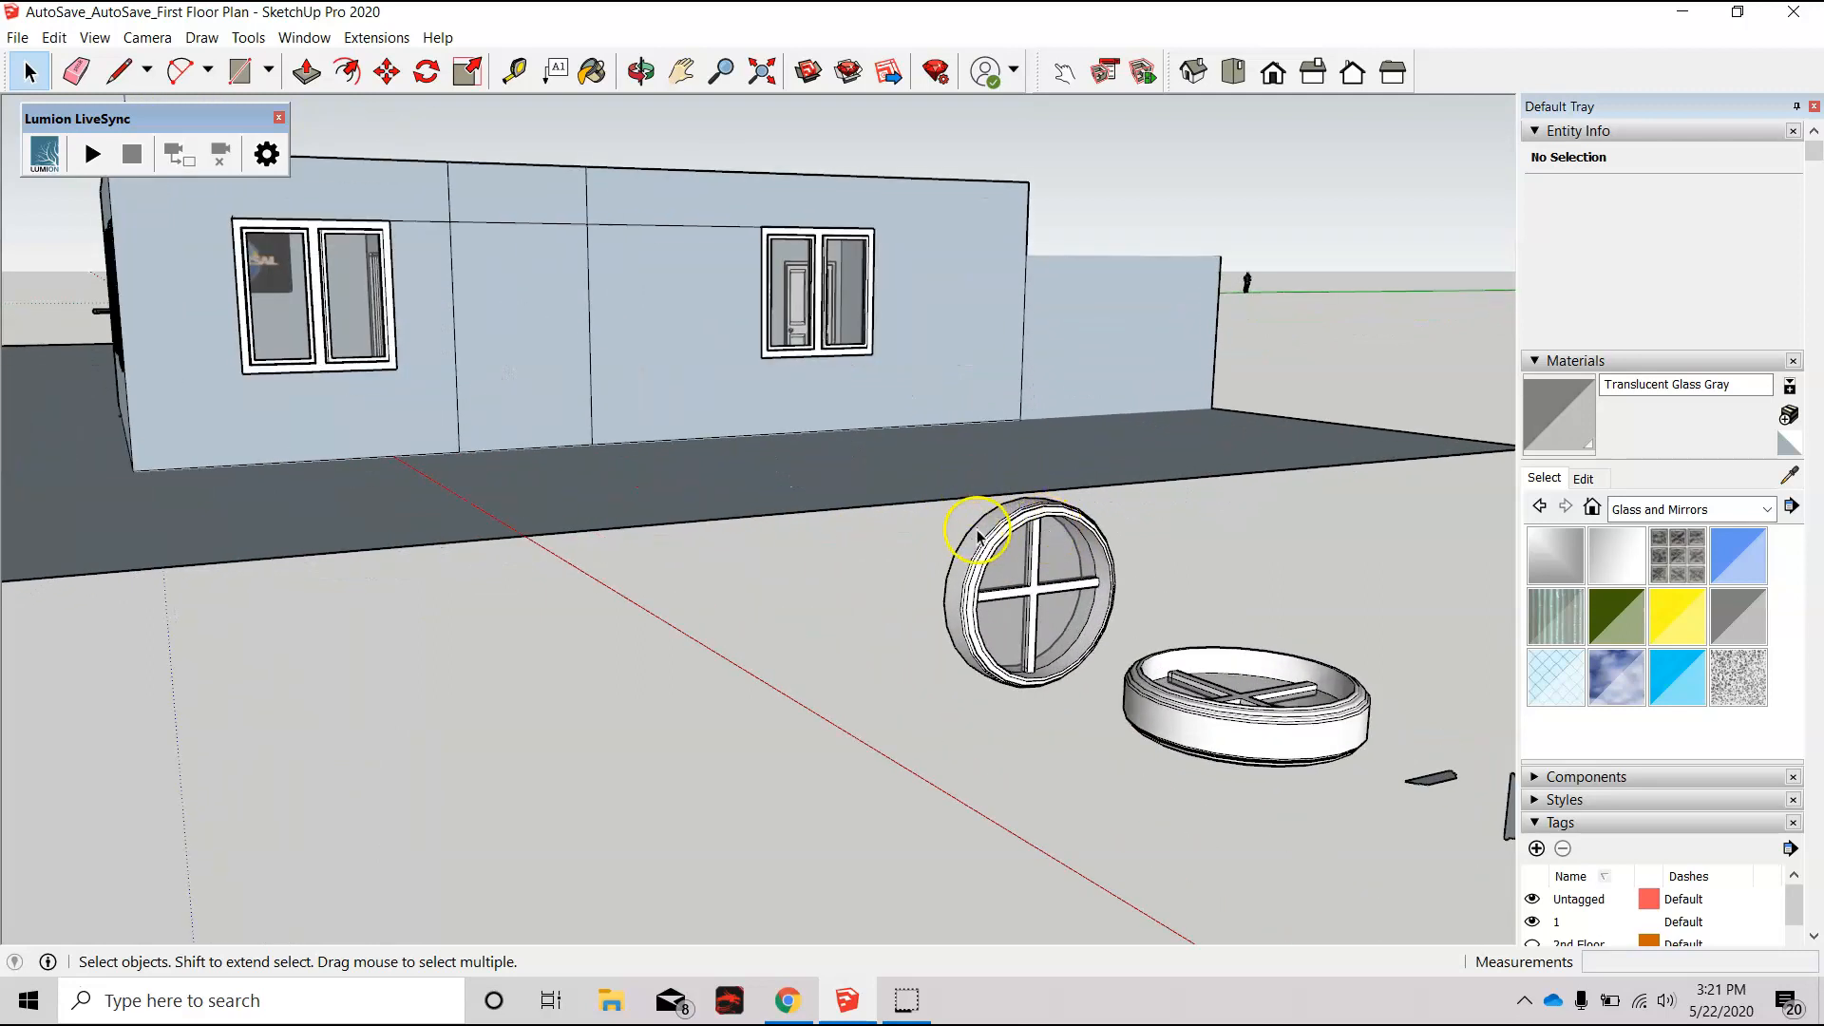
{"action": "middle_click_drag", "start_coordinate": [601, 503], "coordinate": [900, 577]}
{"action": "scroll", "coordinate": [900, 578], "scroll_direction": "down", "scroll_amount": 6}
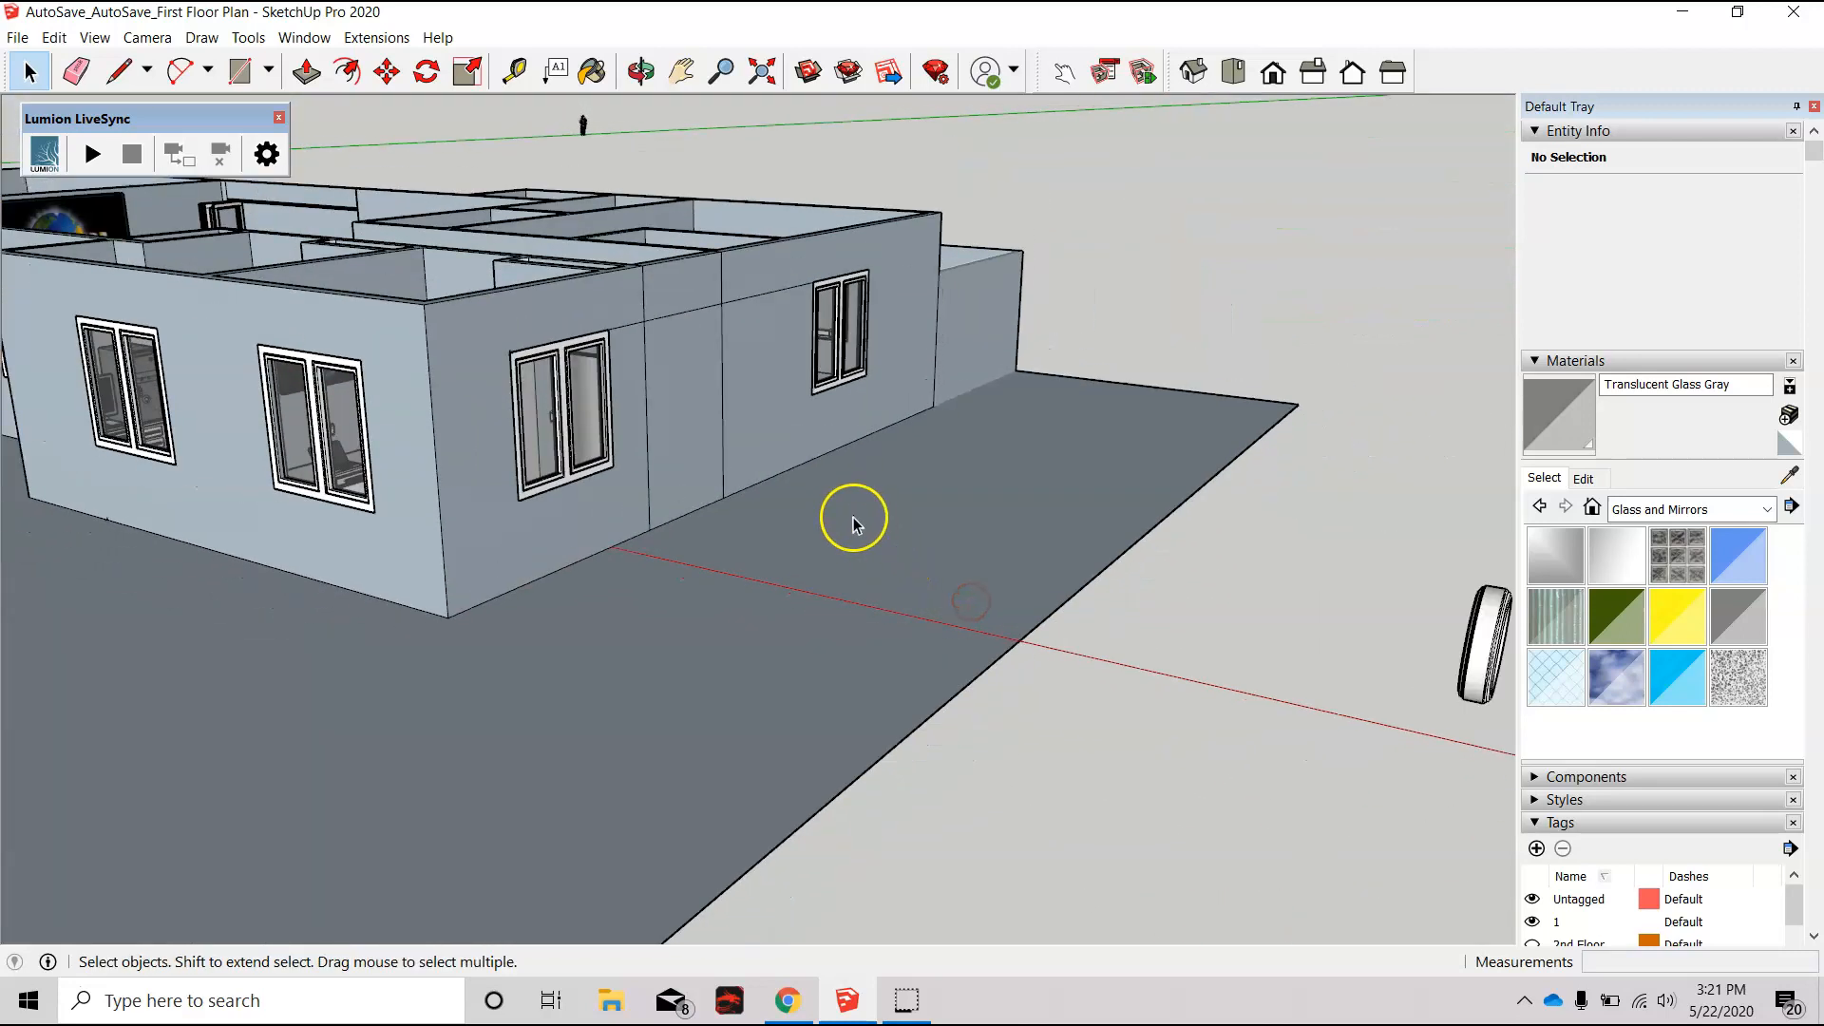
{"action": "key", "text": "c"}
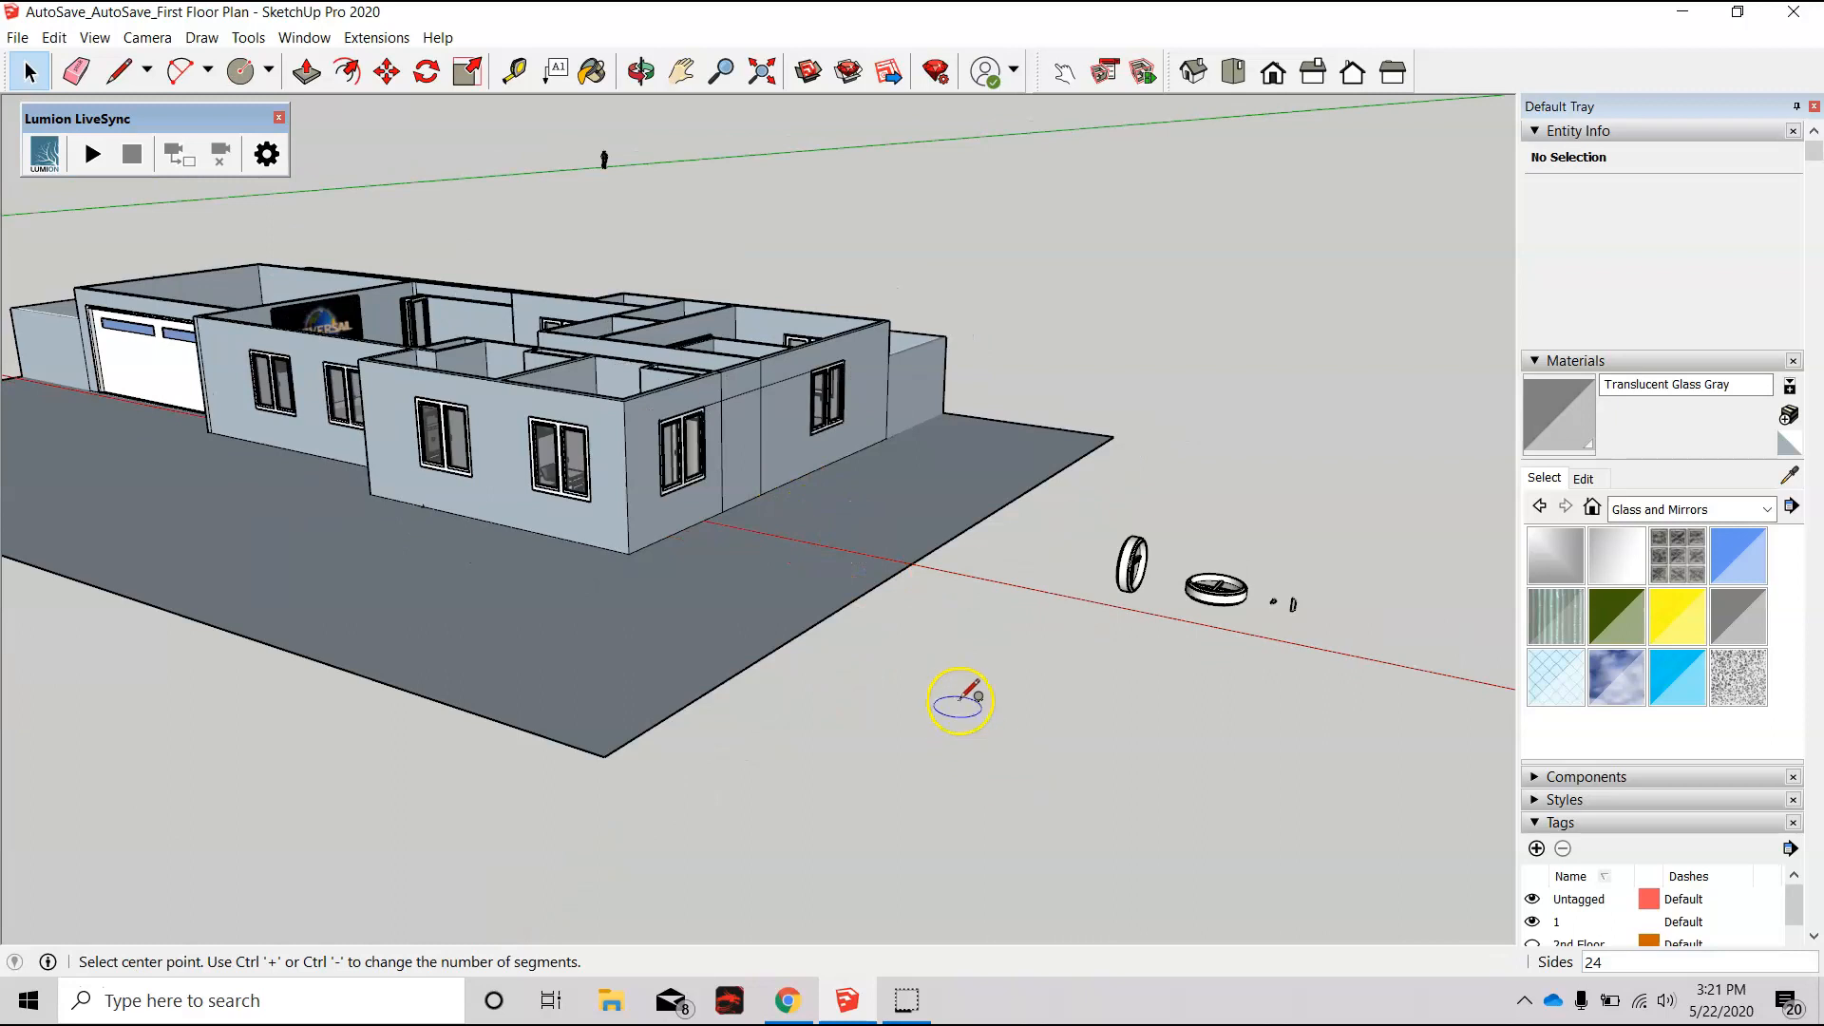
{"action": "left_click", "coordinate": [960, 701]}
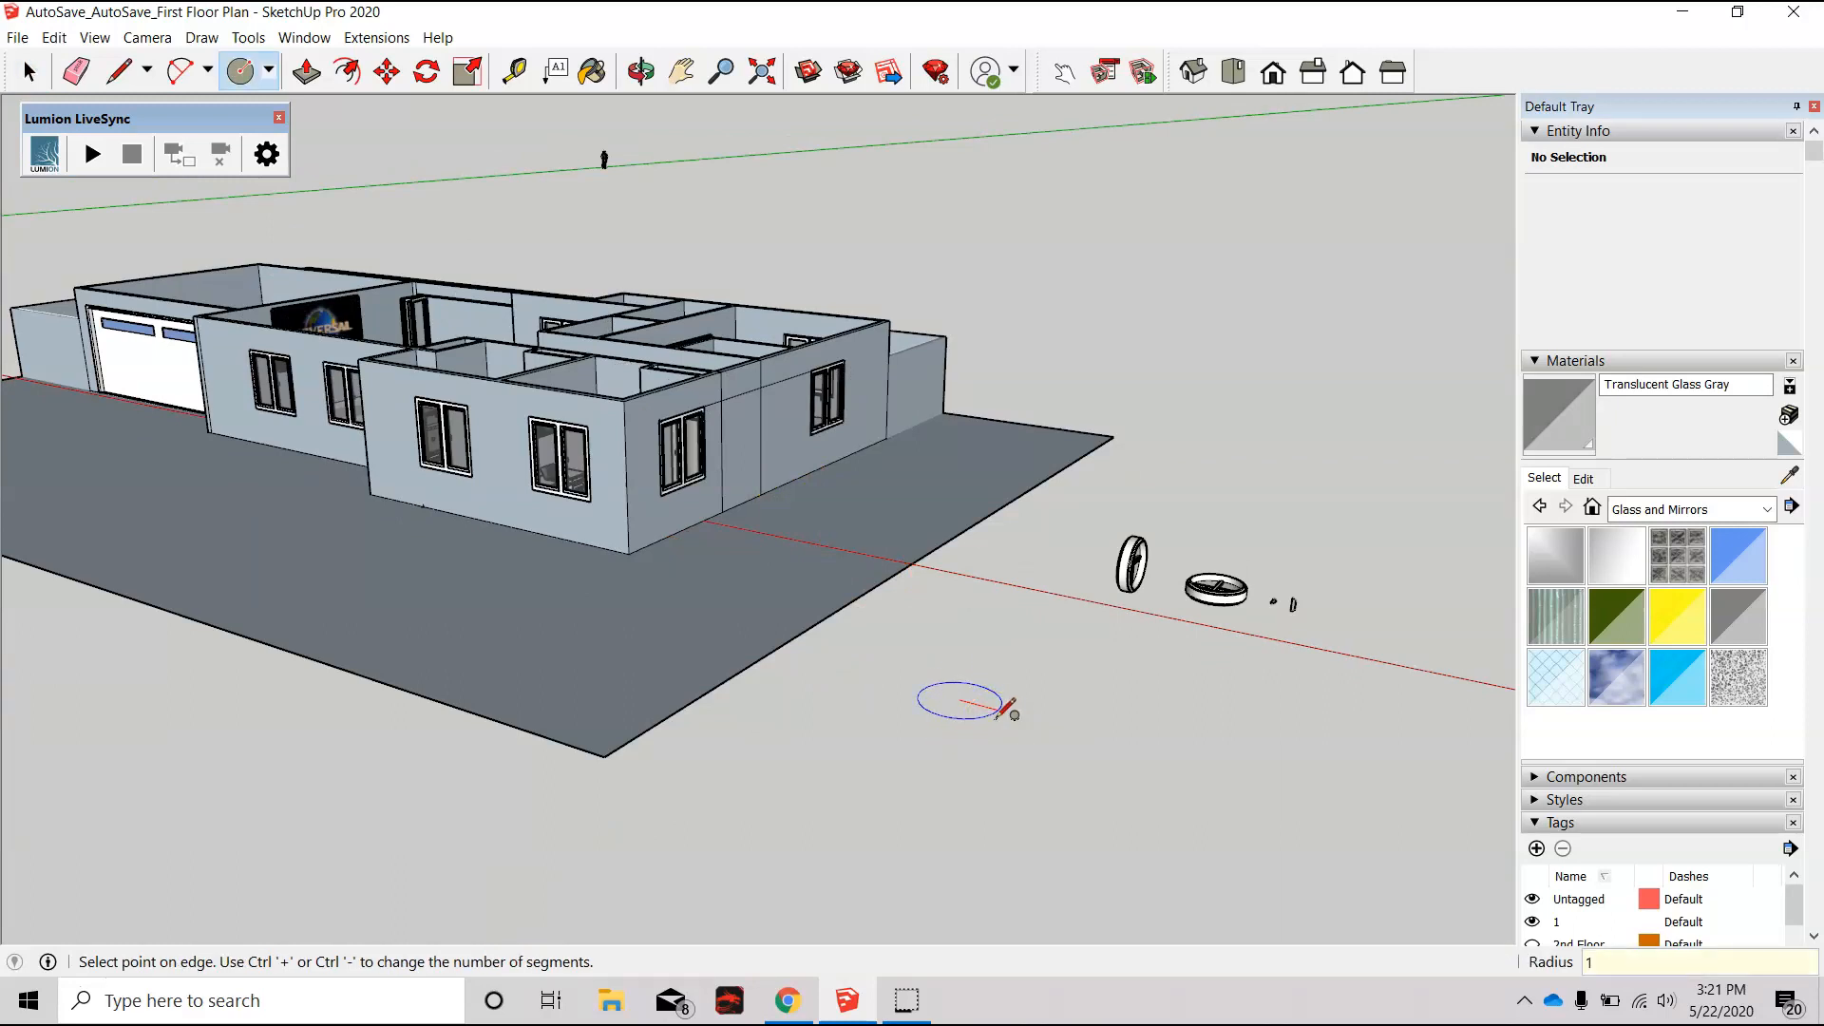
{"action": "type", "text": "18"}
{"action": "key", "text": "Return"}
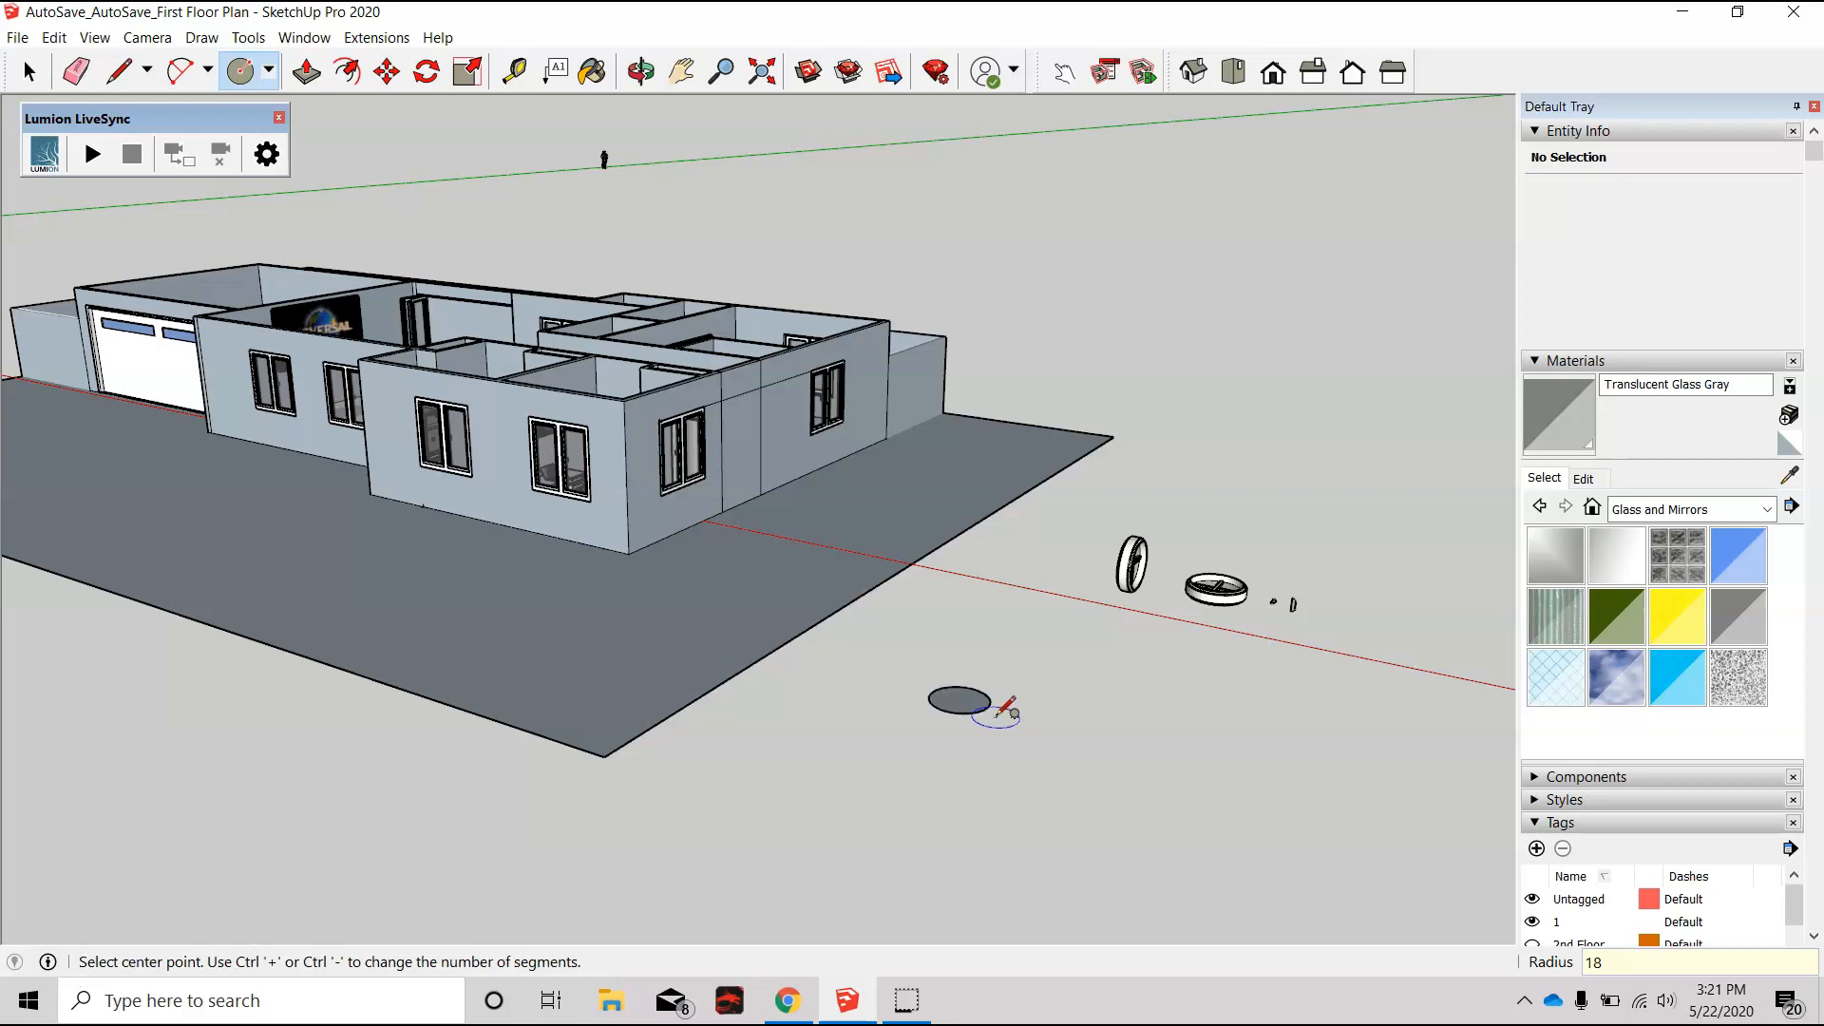
Step: Push/Pull the ground circle up about 6' 9" into a tall cylinder
{"action": "key", "text": "p"}
{"action": "left_click", "coordinate": [958, 695]}
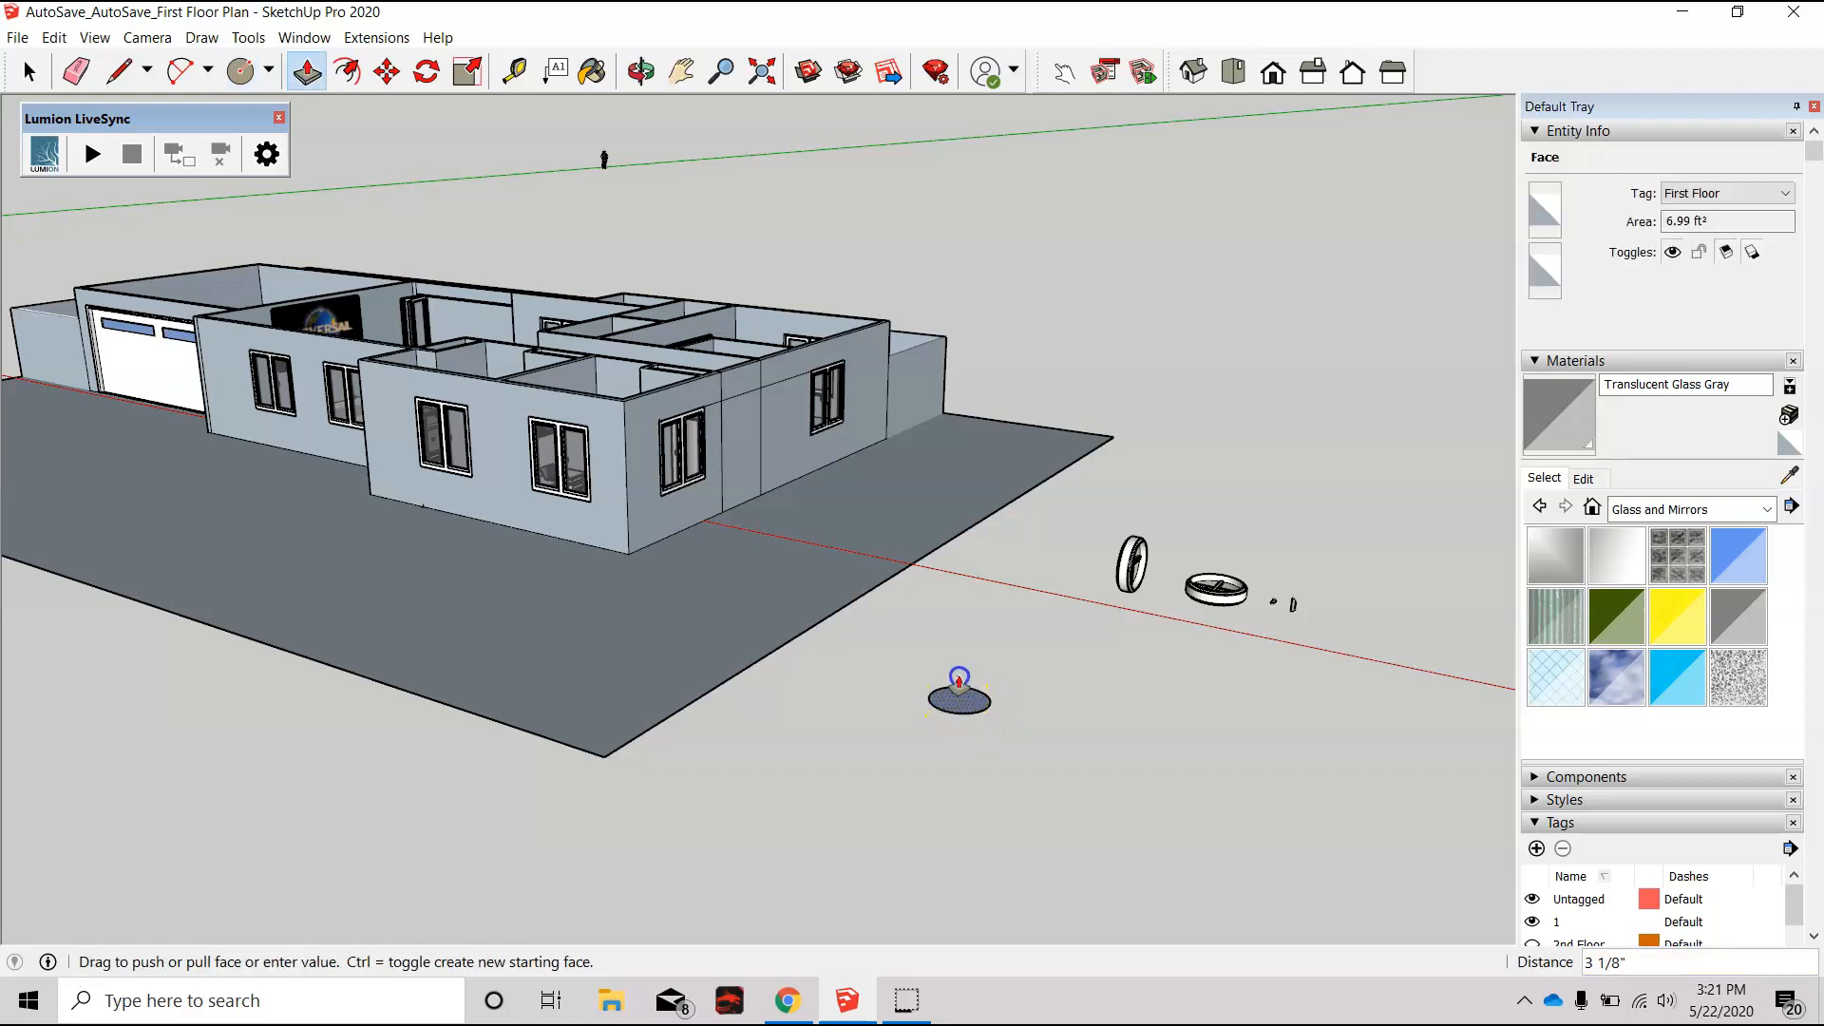
{"action": "left_click", "coordinate": [966, 566]}
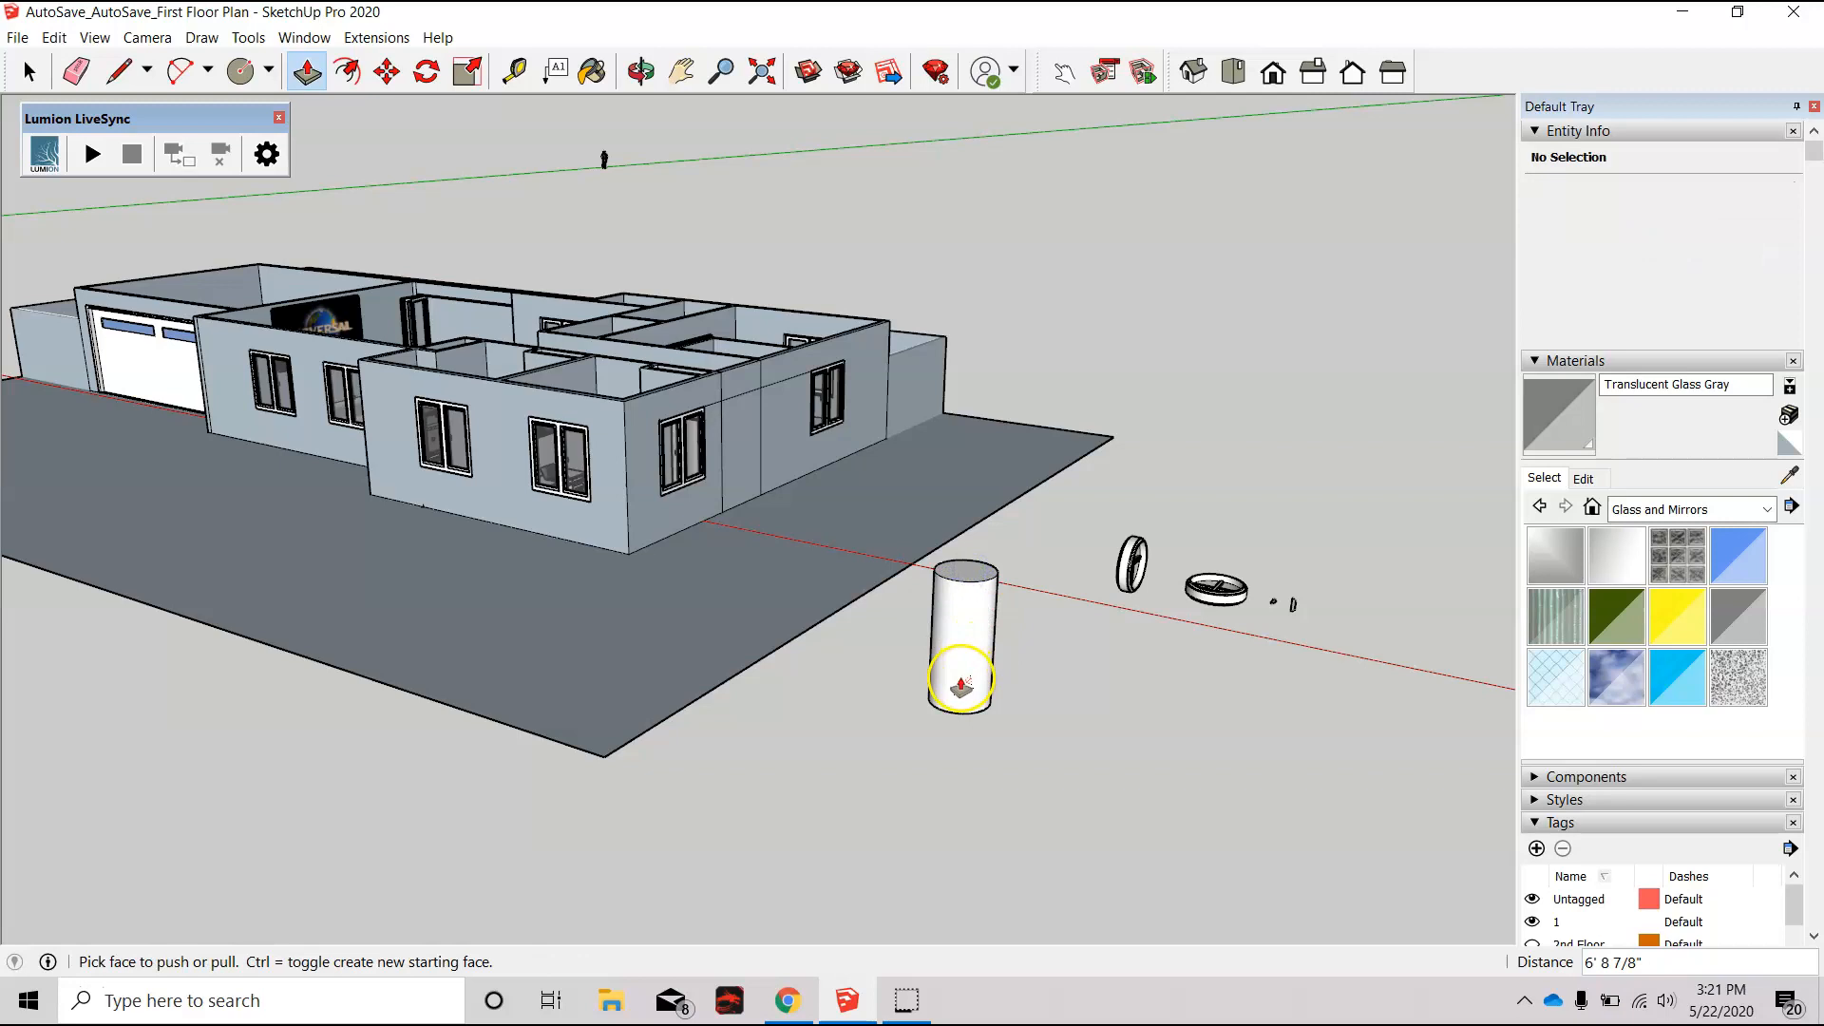
Step: Select the whole cylinder and make it a component under its default name, replacing the selection with the component
{"action": "key", "text": "q"}
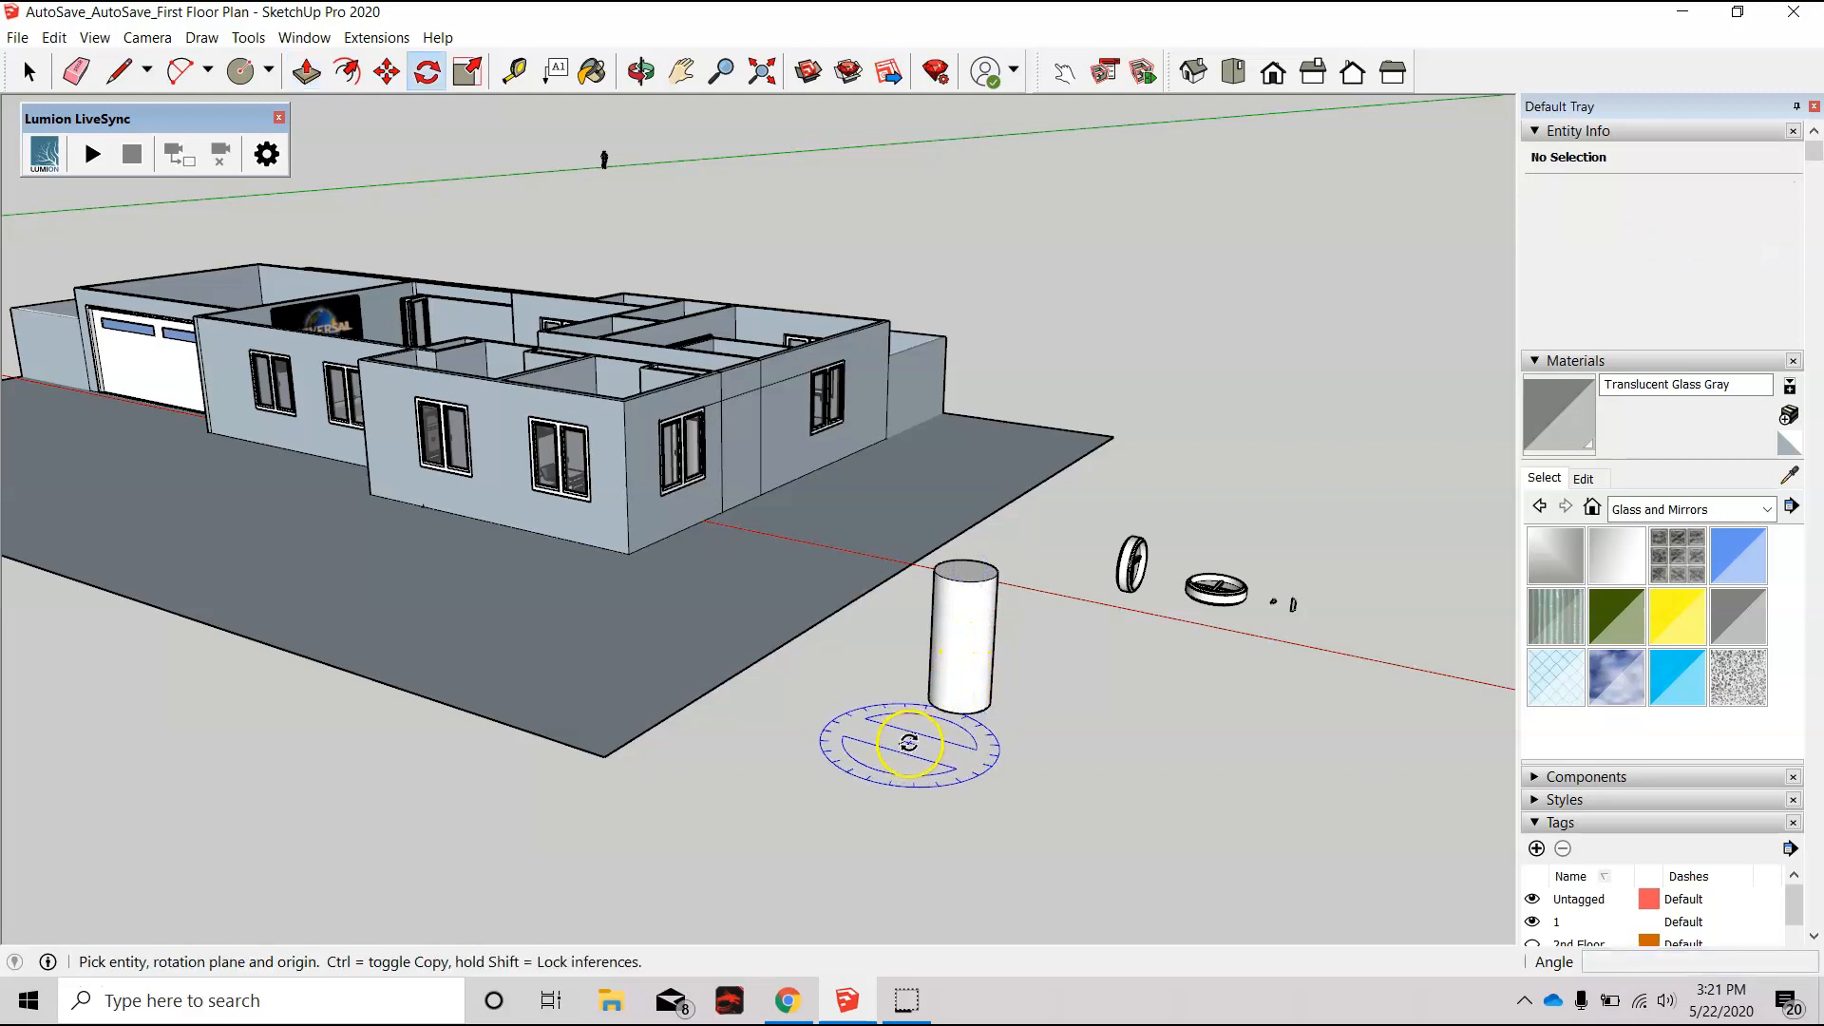
{"action": "middle_click_drag", "start_coordinate": [912, 737], "coordinate": [1065, 739]}
{"action": "scroll", "coordinate": [1066, 739], "scroll_direction": "up", "scroll_amount": 1}
{"action": "key", "text": "space"}
{"action": "middle_click_drag", "start_coordinate": [1220, 637], "coordinate": [1160, 859]}
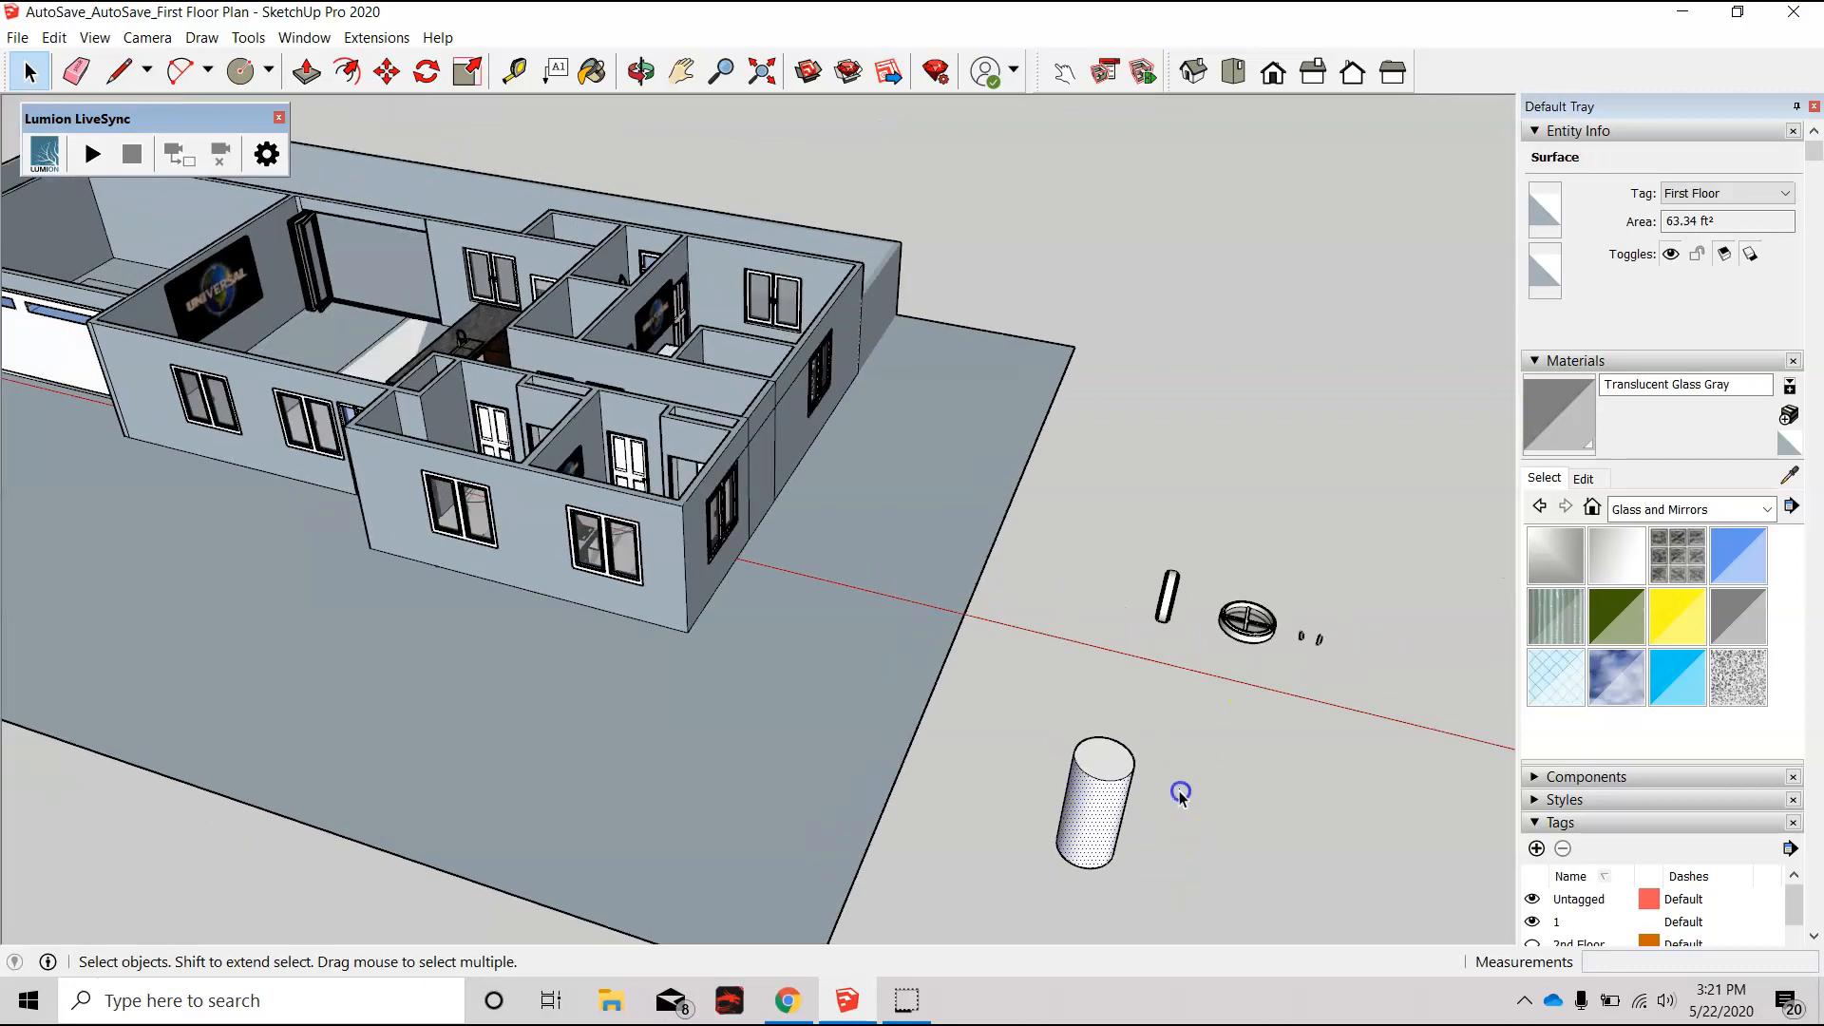
{"action": "left_click", "coordinate": [1175, 756]}
{"action": "left_click_drag", "start_coordinate": [1023, 879], "coordinate": [1018, 875]}
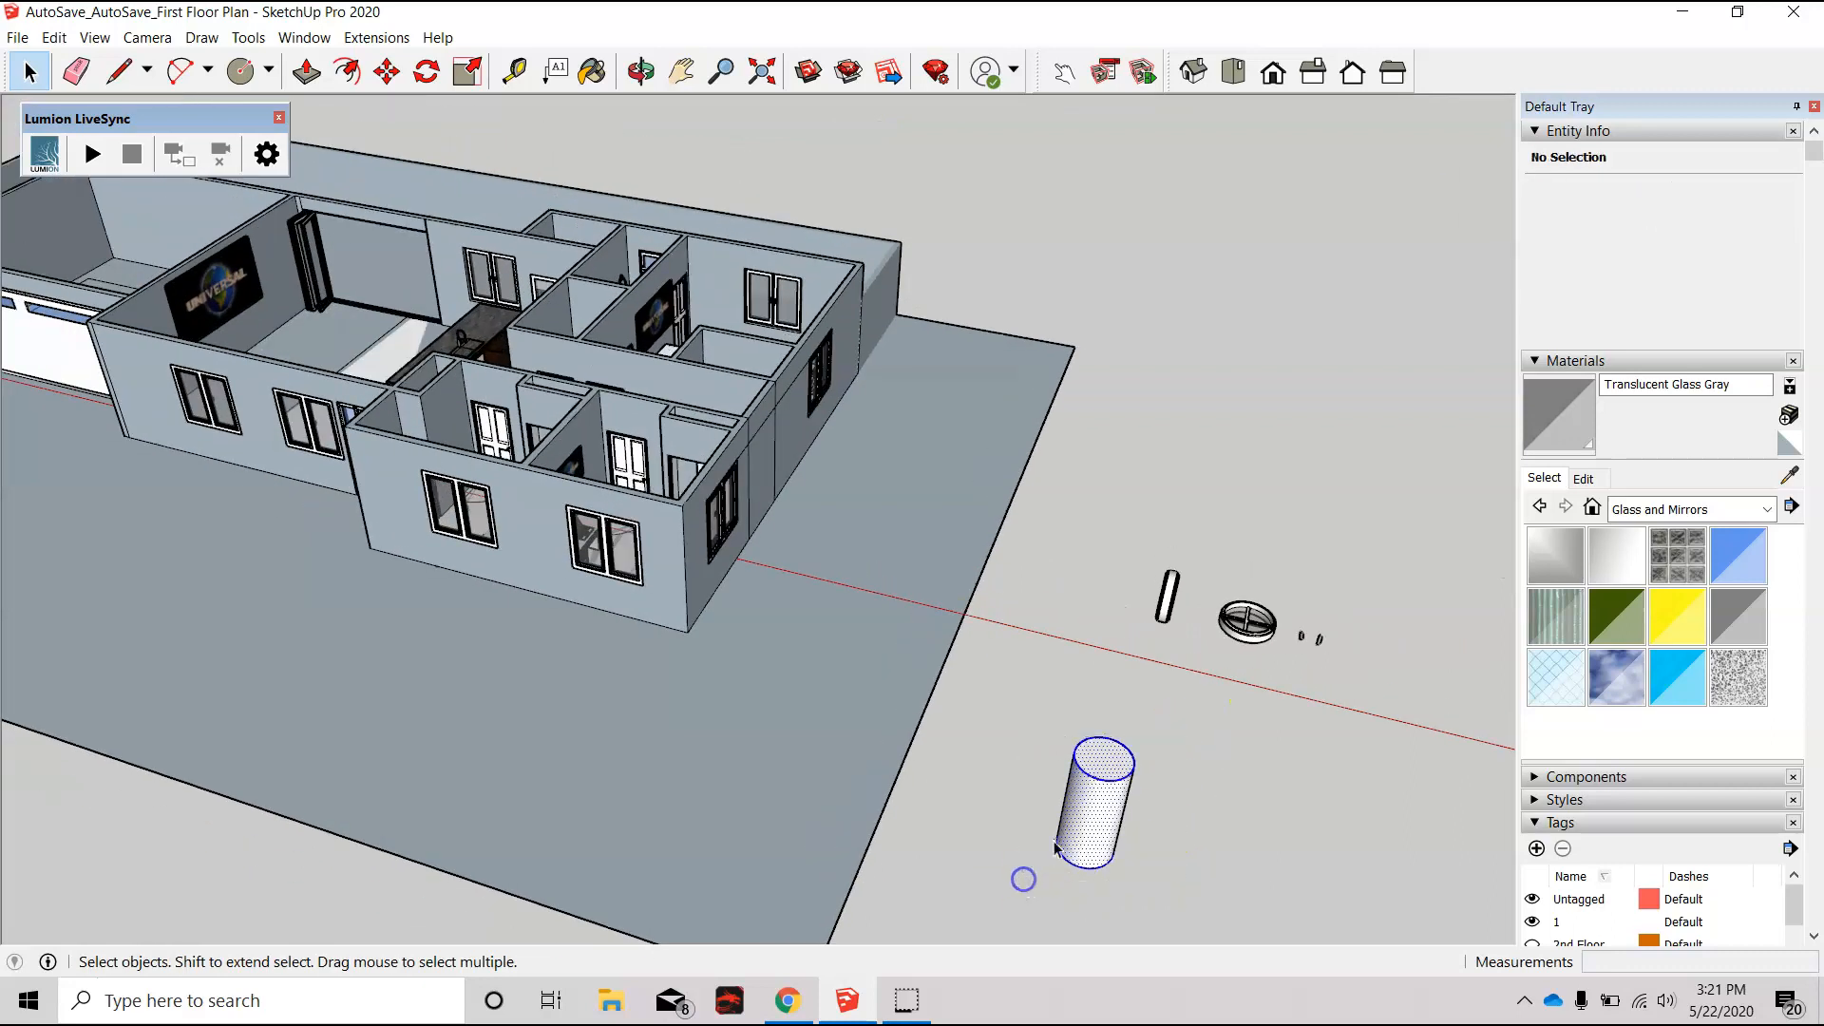
{"action": "right_click", "coordinate": [1087, 818]}
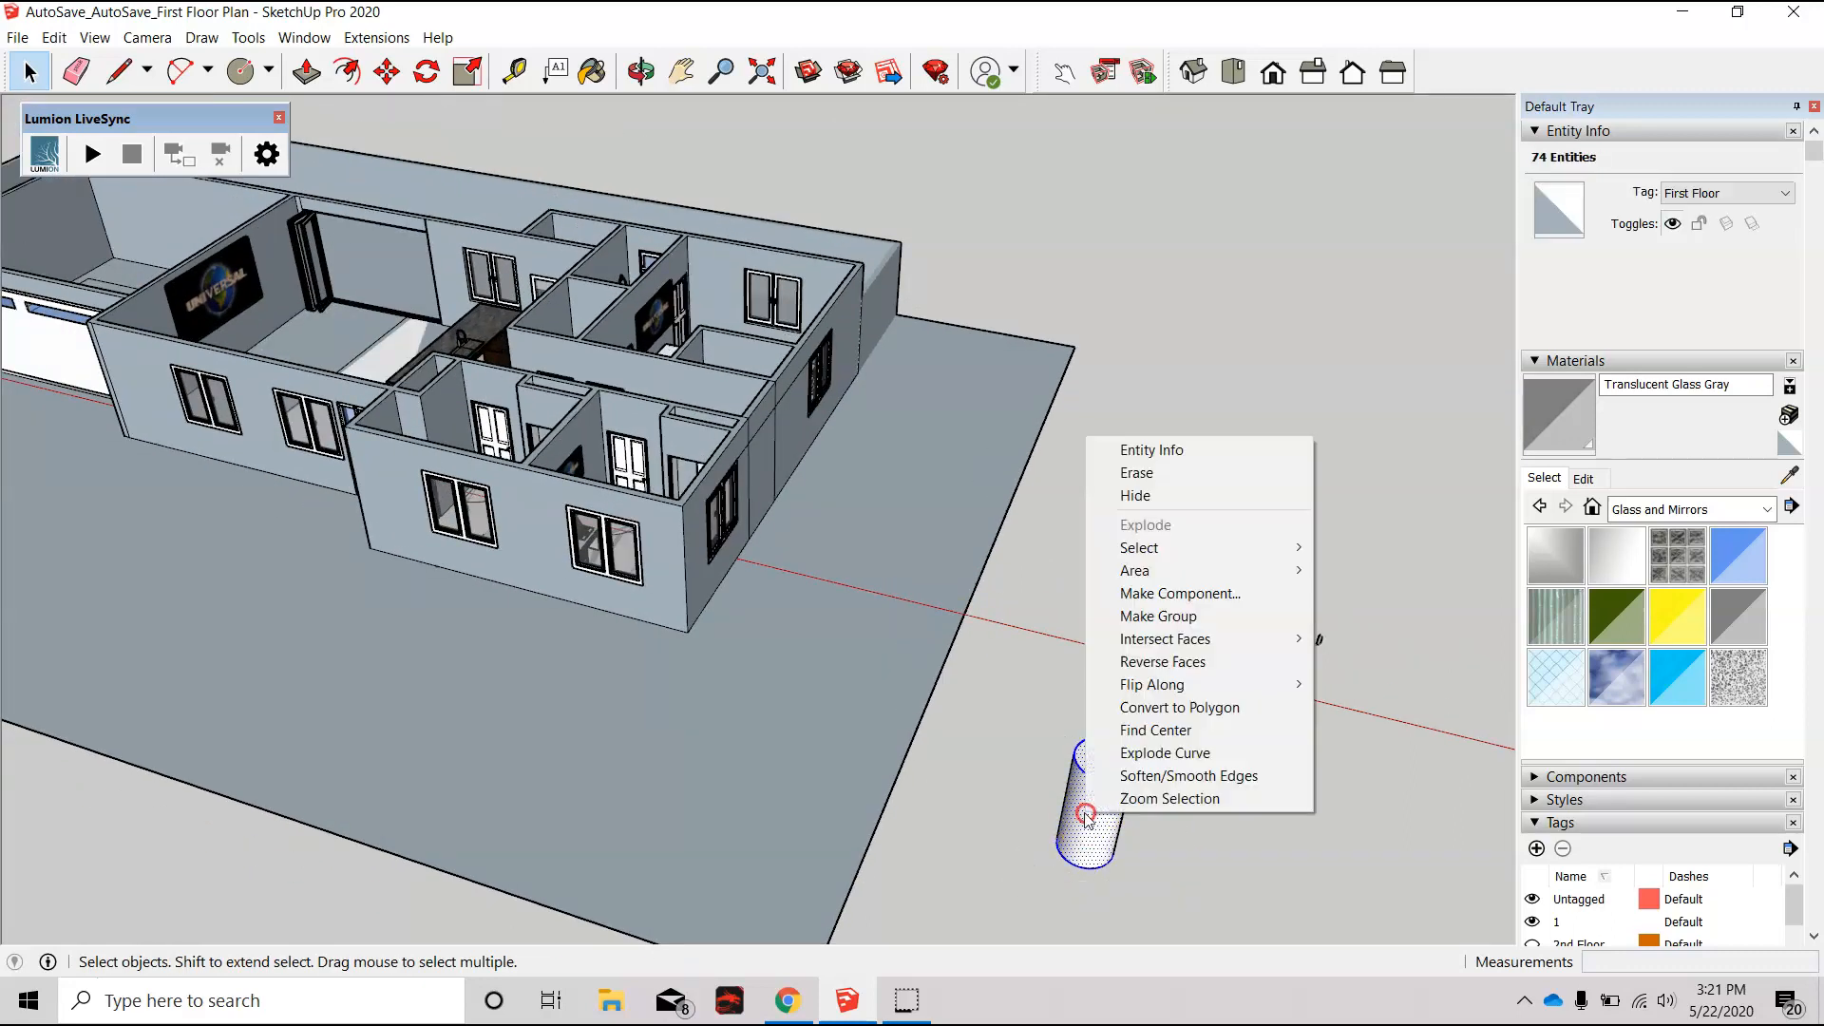
{"action": "left_click", "coordinate": [1206, 593]}
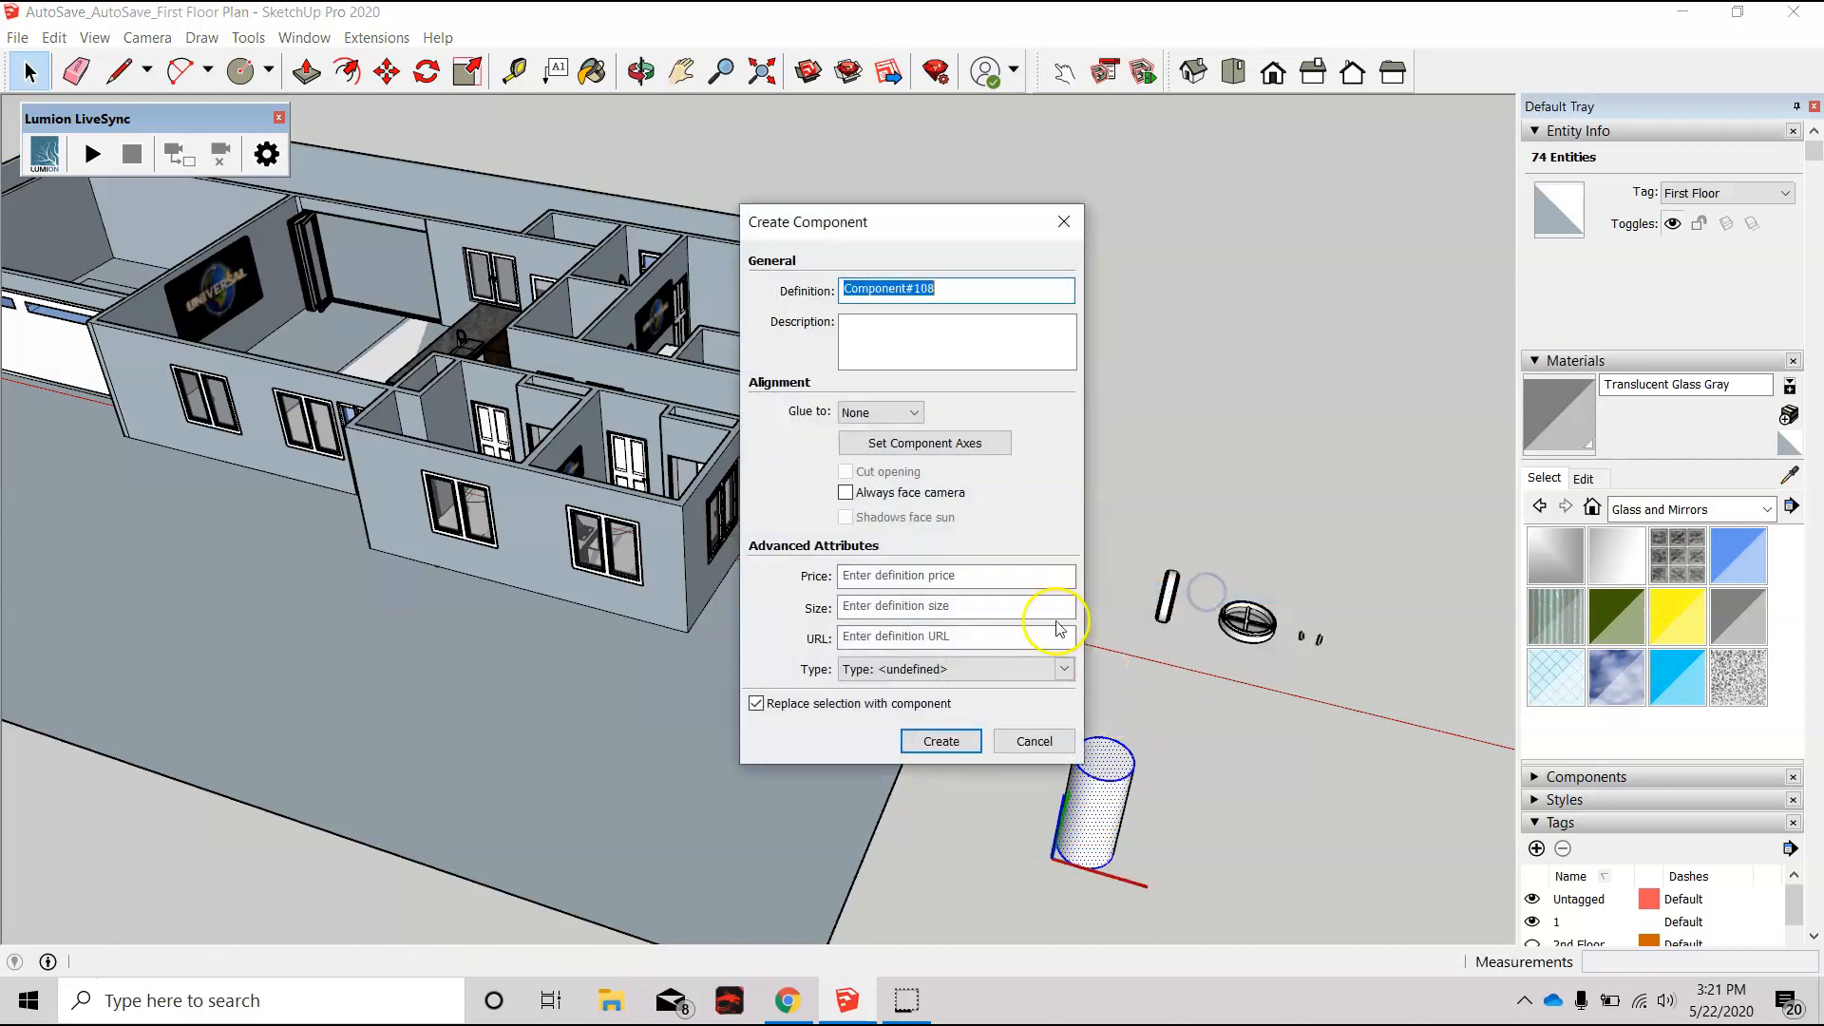
{"action": "left_click", "coordinate": [939, 742]}
Step: Rotate the cylinder component 90 degrees in the green-axis plane about its bottom corner so it lies horizontally toward the house
{"action": "middle_click_drag", "start_coordinate": [1140, 864], "coordinate": [1275, 623]}
{"action": "scroll", "coordinate": [1224, 596], "scroll_direction": "up", "scroll_amount": 3}
{"action": "scroll", "coordinate": [1224, 597], "scroll_direction": "up", "scroll_amount": 2}
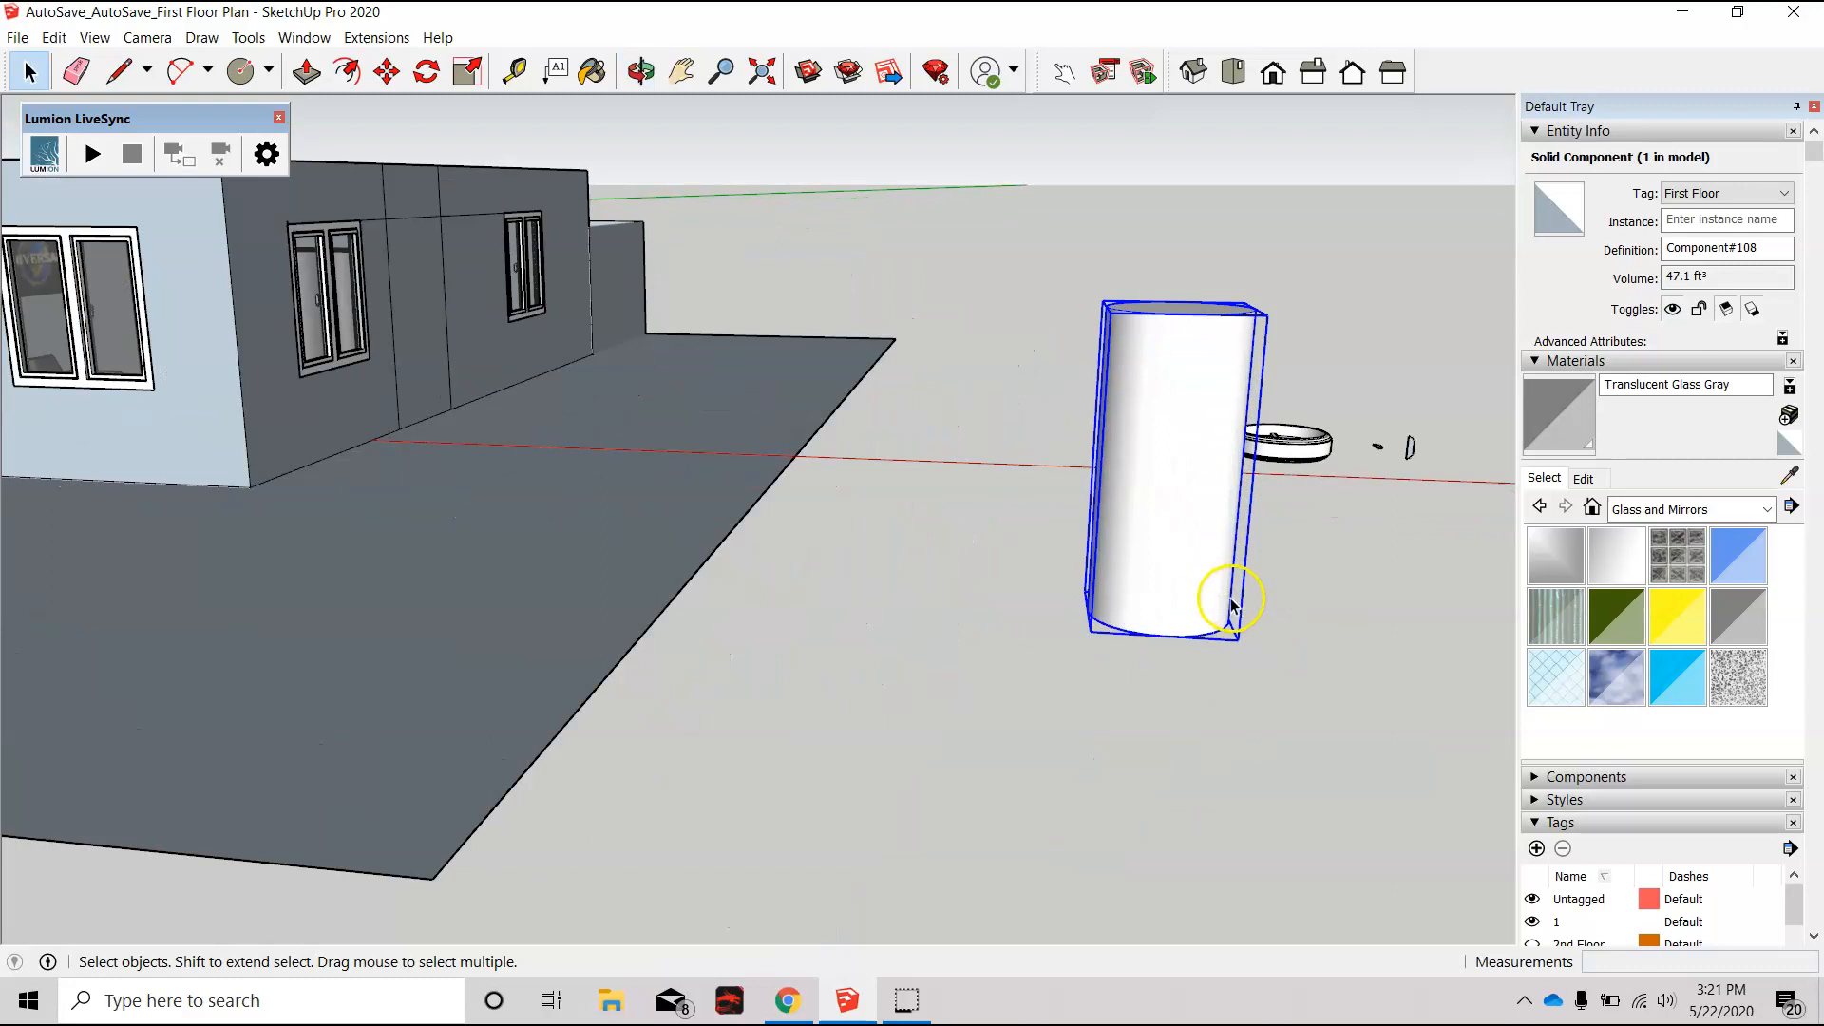
{"action": "key", "text": "q"}
{"action": "middle_click_drag", "start_coordinate": [1148, 725], "coordinate": [1121, 608]}
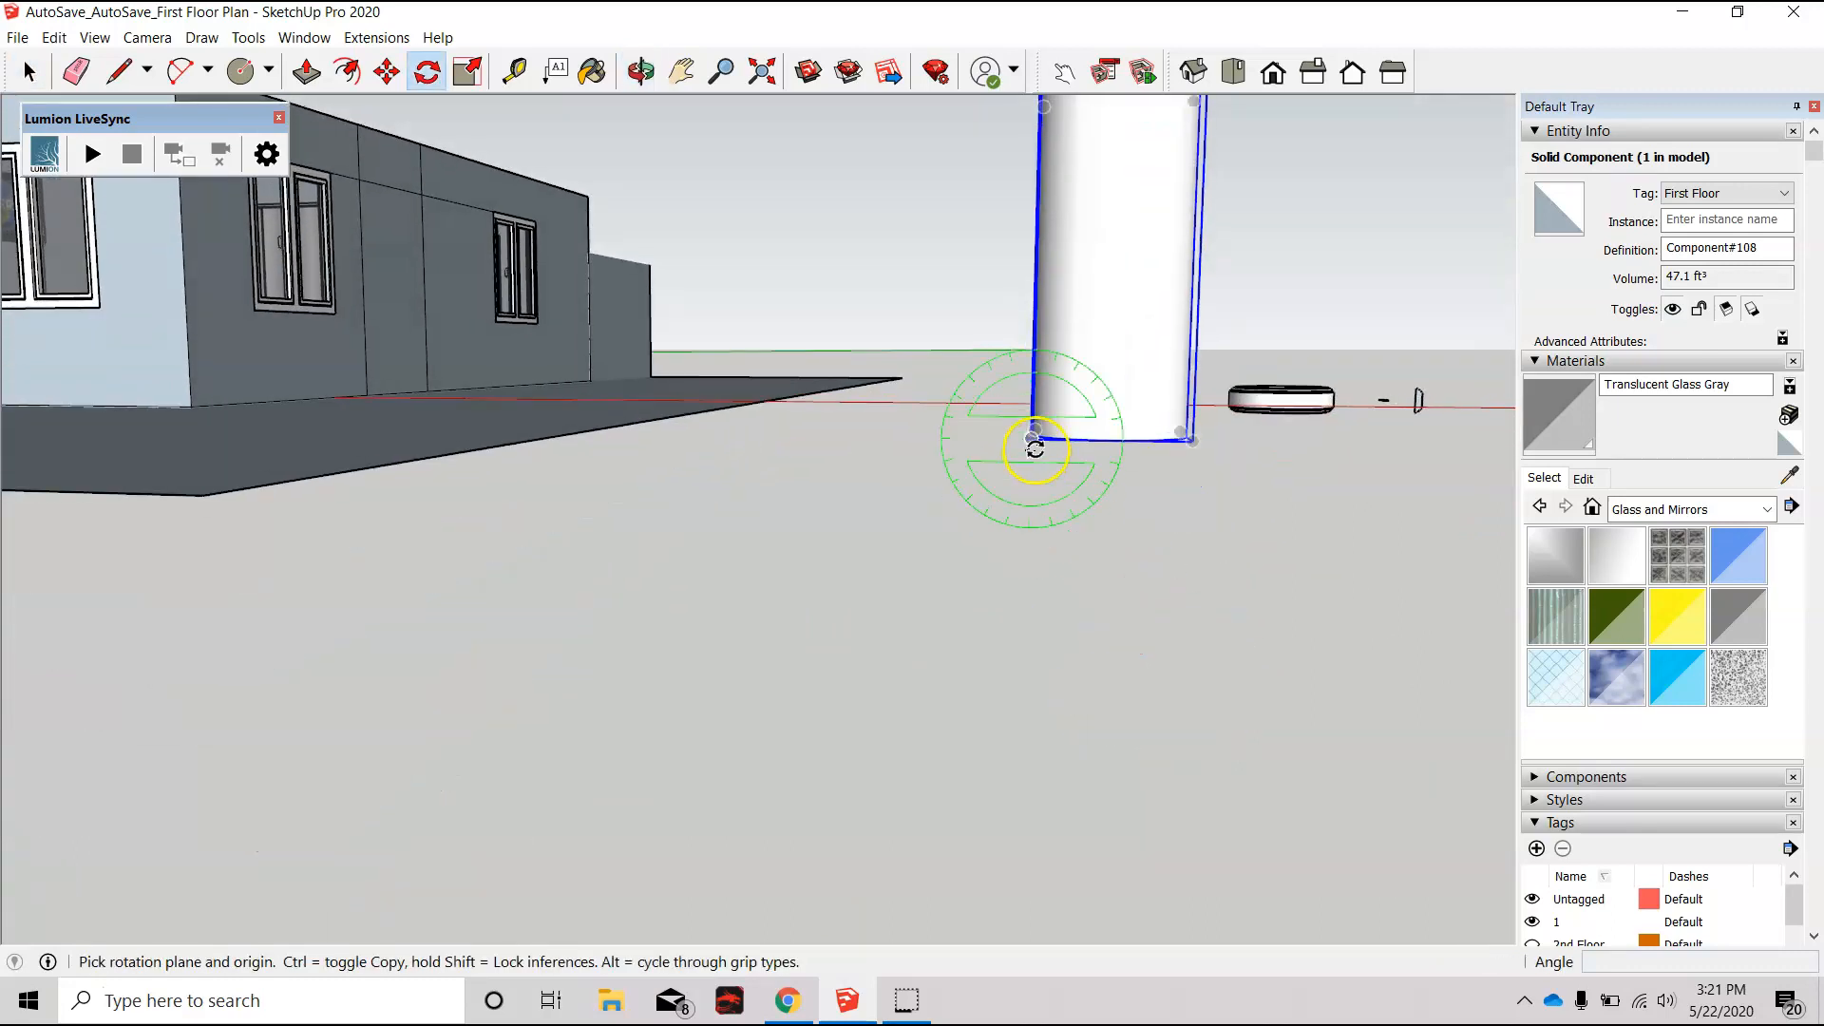
{"action": "left_click", "coordinate": [1032, 439]}
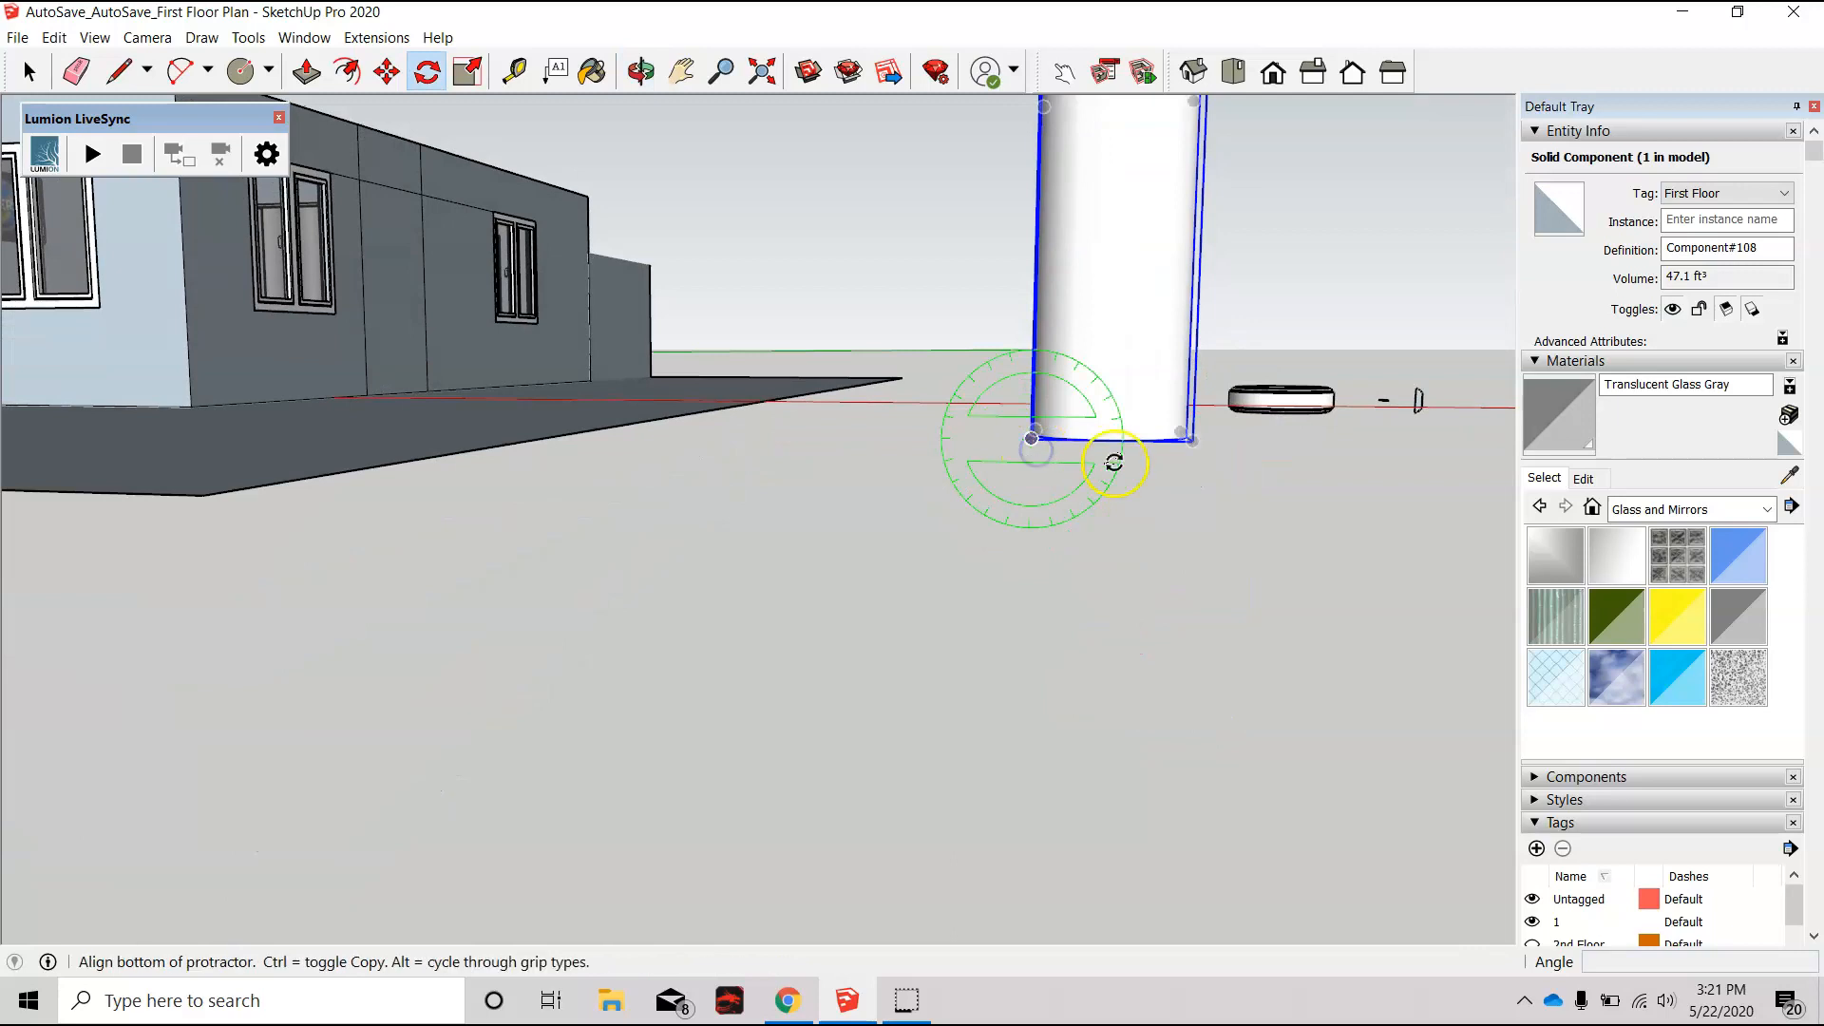
{"action": "left_click", "coordinate": [1287, 446]}
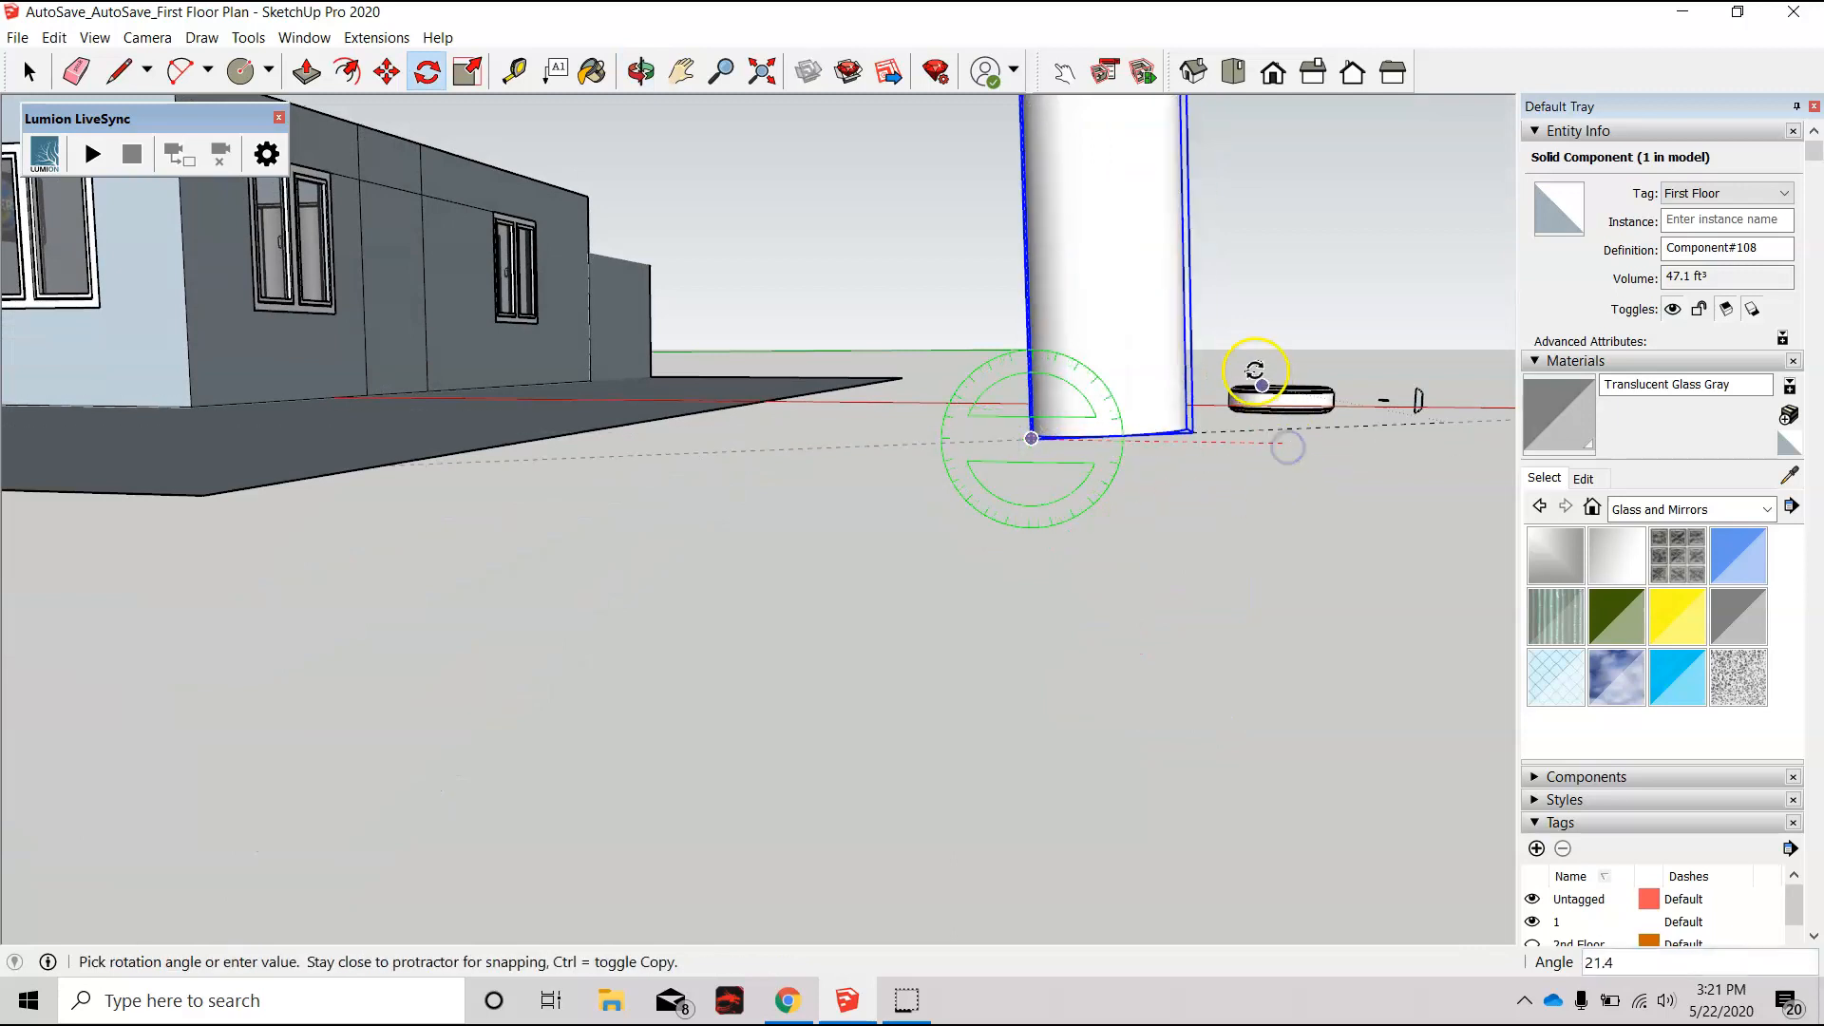
{"action": "left_click", "coordinate": [1033, 164]}
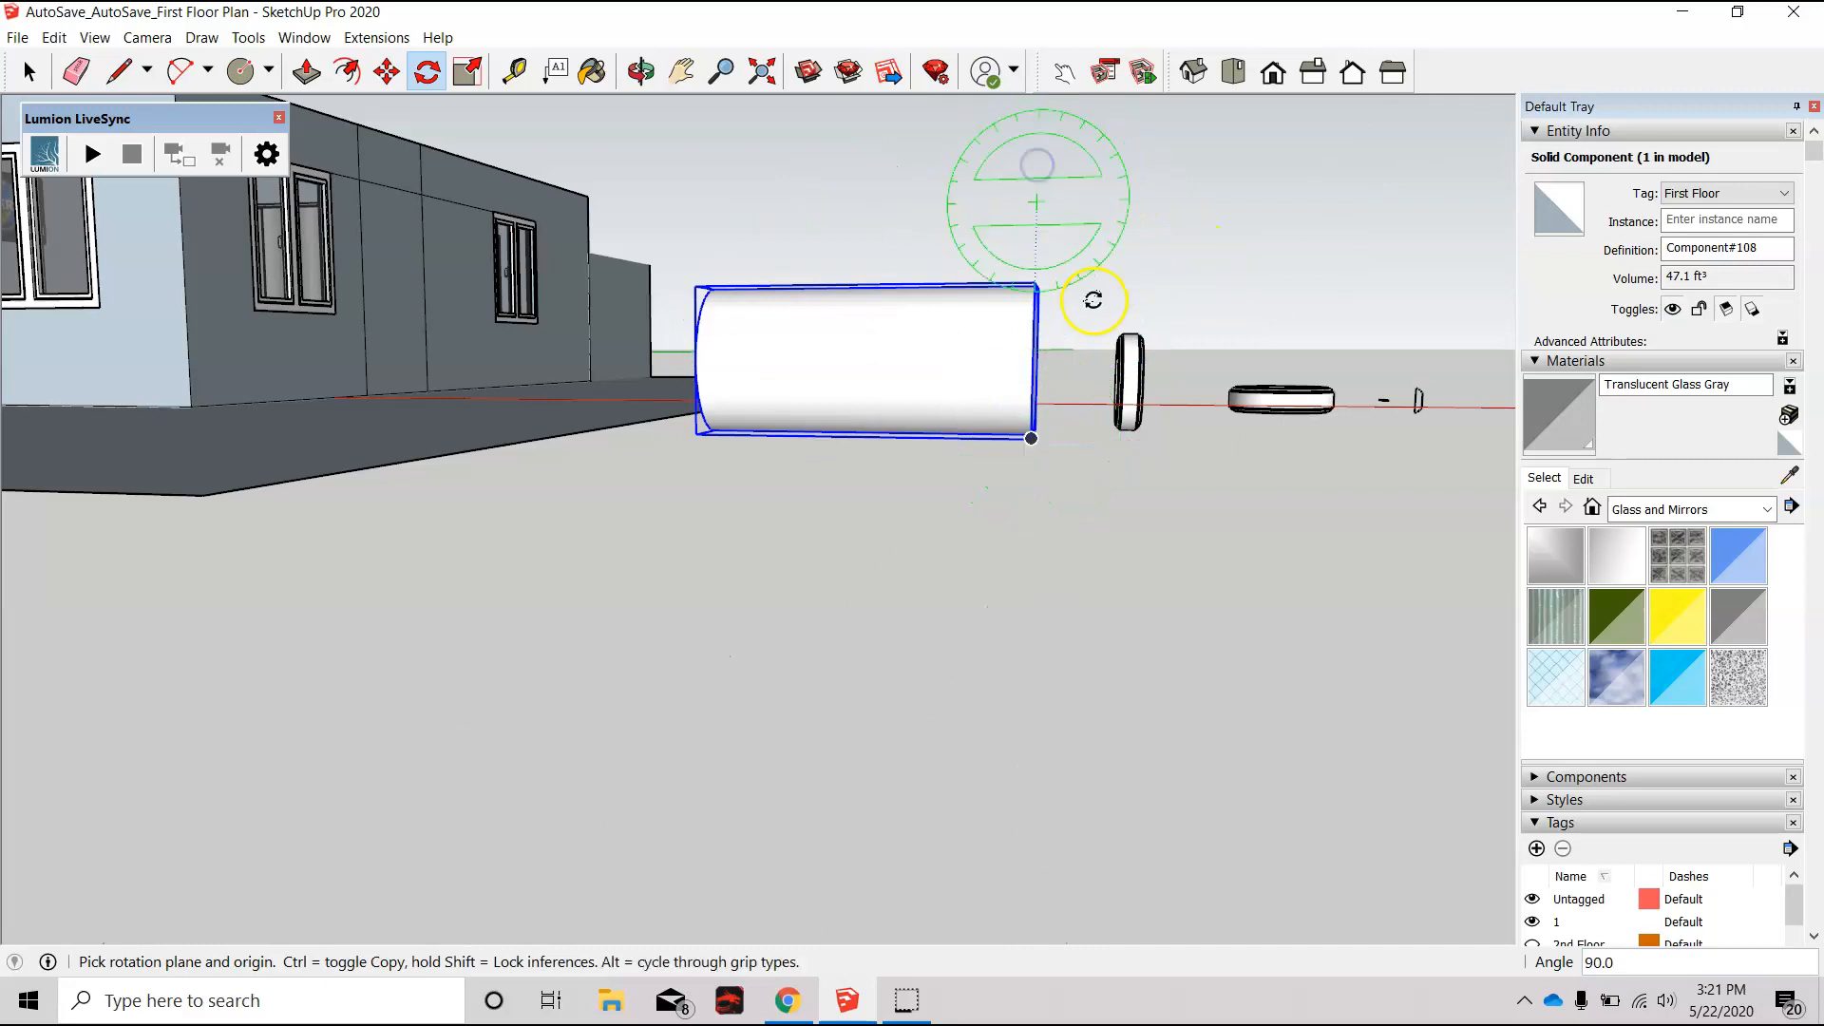
Step: Move the cylinder by its near-end top endpoint onto the house's side wall, between the two vertical seams and touching the horizontal window-head line
{"action": "middle_click_drag", "start_coordinate": [1145, 428], "coordinate": [1325, 521]}
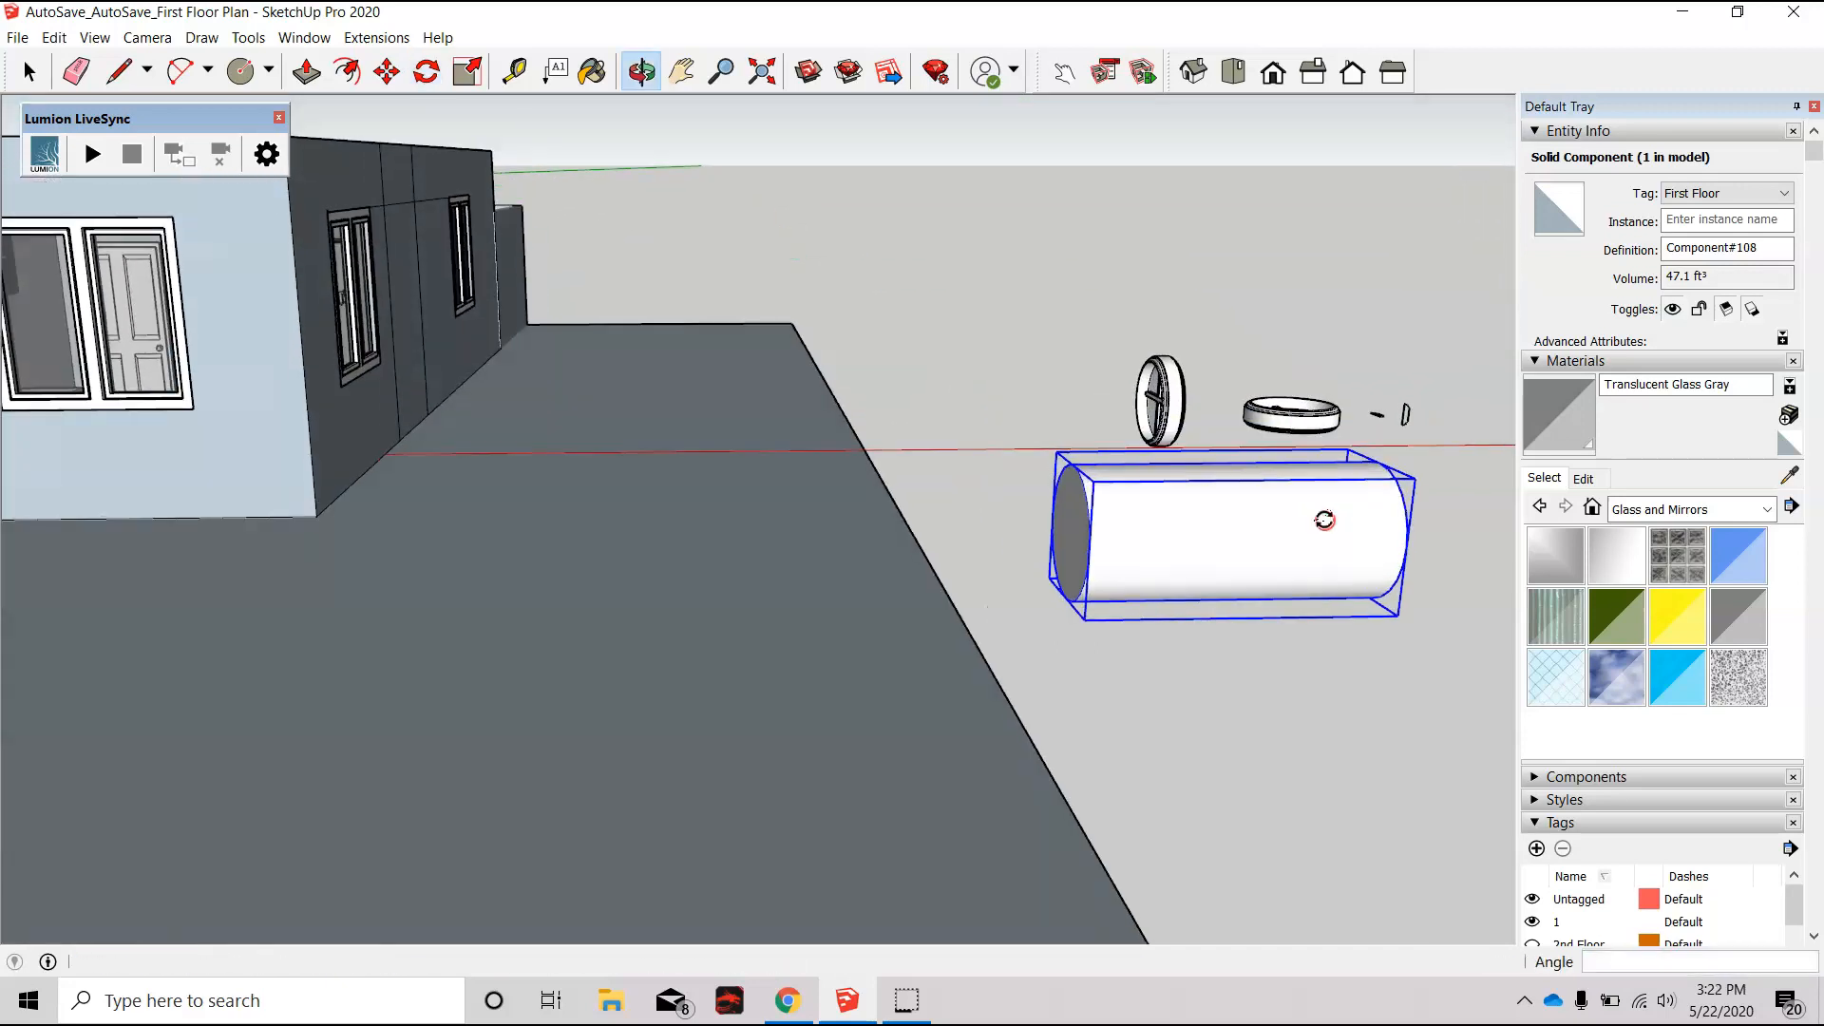
{"action": "key", "text": "m"}
{"action": "scroll", "coordinate": [1035, 461], "scroll_direction": "up", "scroll_amount": 4}
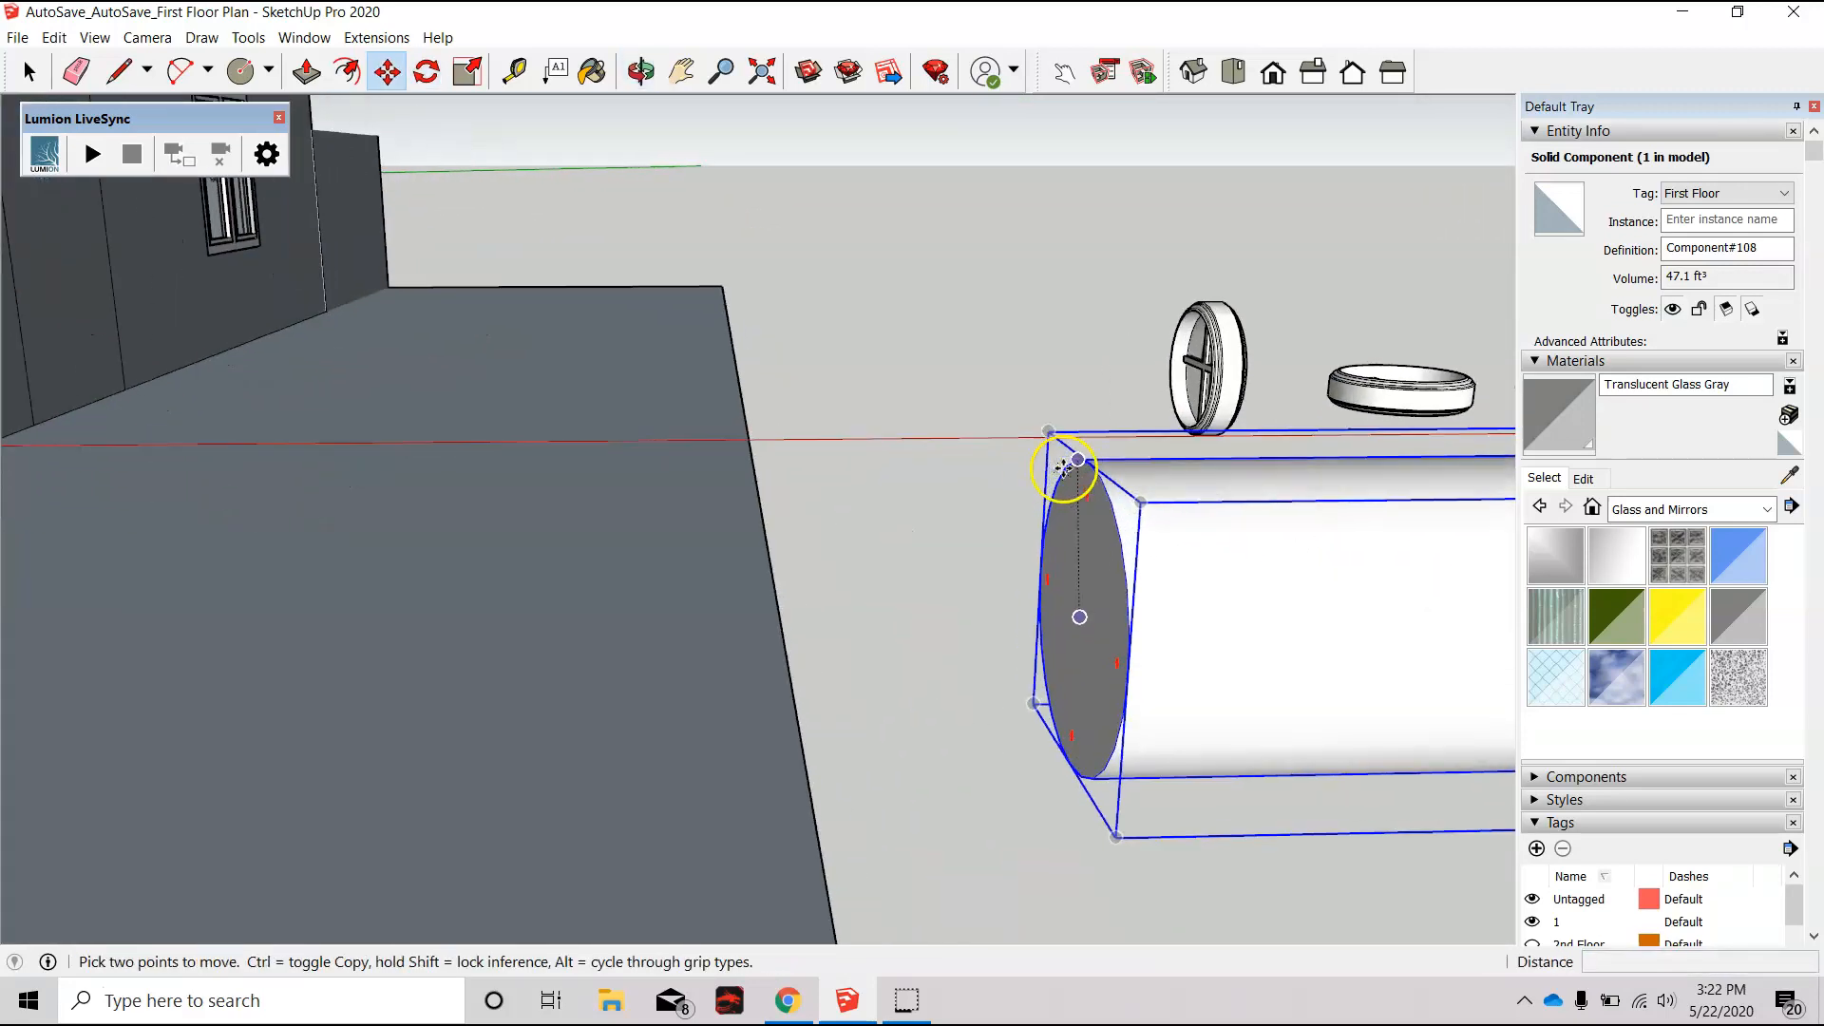
{"action": "scroll", "coordinate": [1025, 456], "scroll_direction": "up", "scroll_amount": 3}
{"action": "scroll", "coordinate": [1042, 504], "scroll_direction": "down", "scroll_amount": 3}
{"action": "middle_click_drag", "start_coordinate": [1079, 643], "coordinate": [1039, 504]}
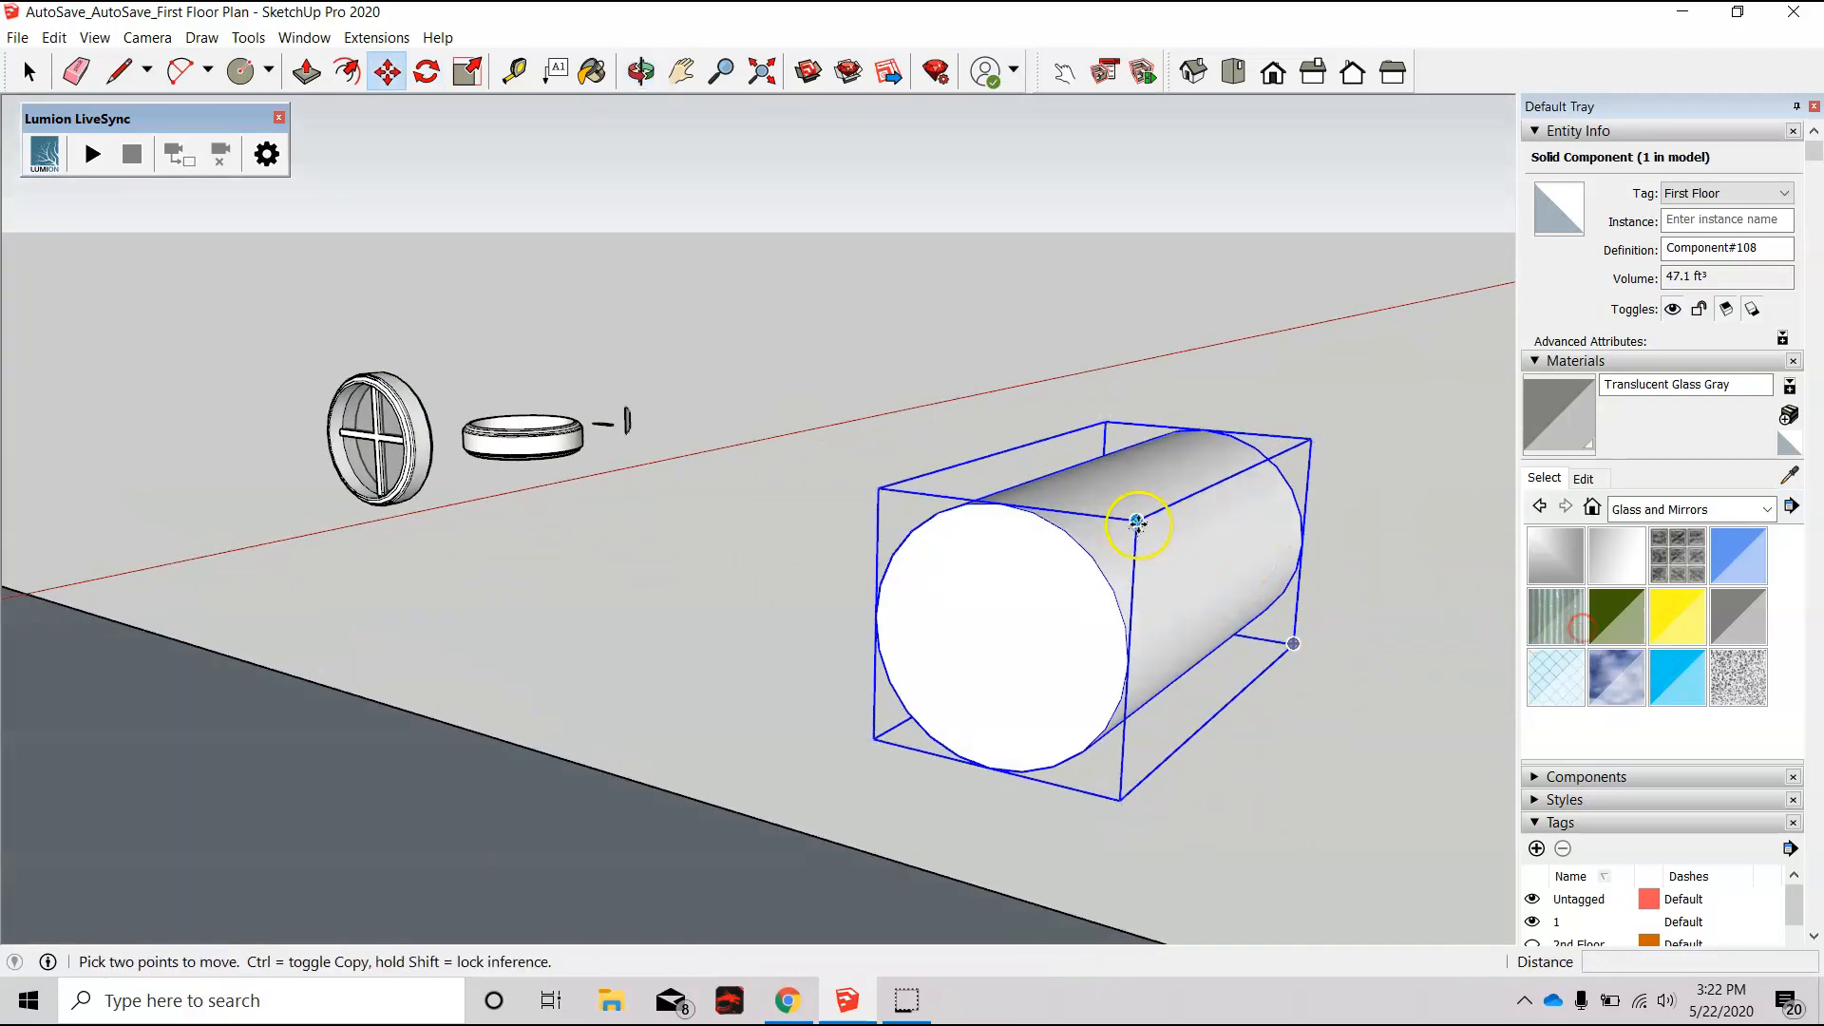
{"action": "scroll", "coordinate": [1045, 530], "scroll_direction": "up", "scroll_amount": 3}
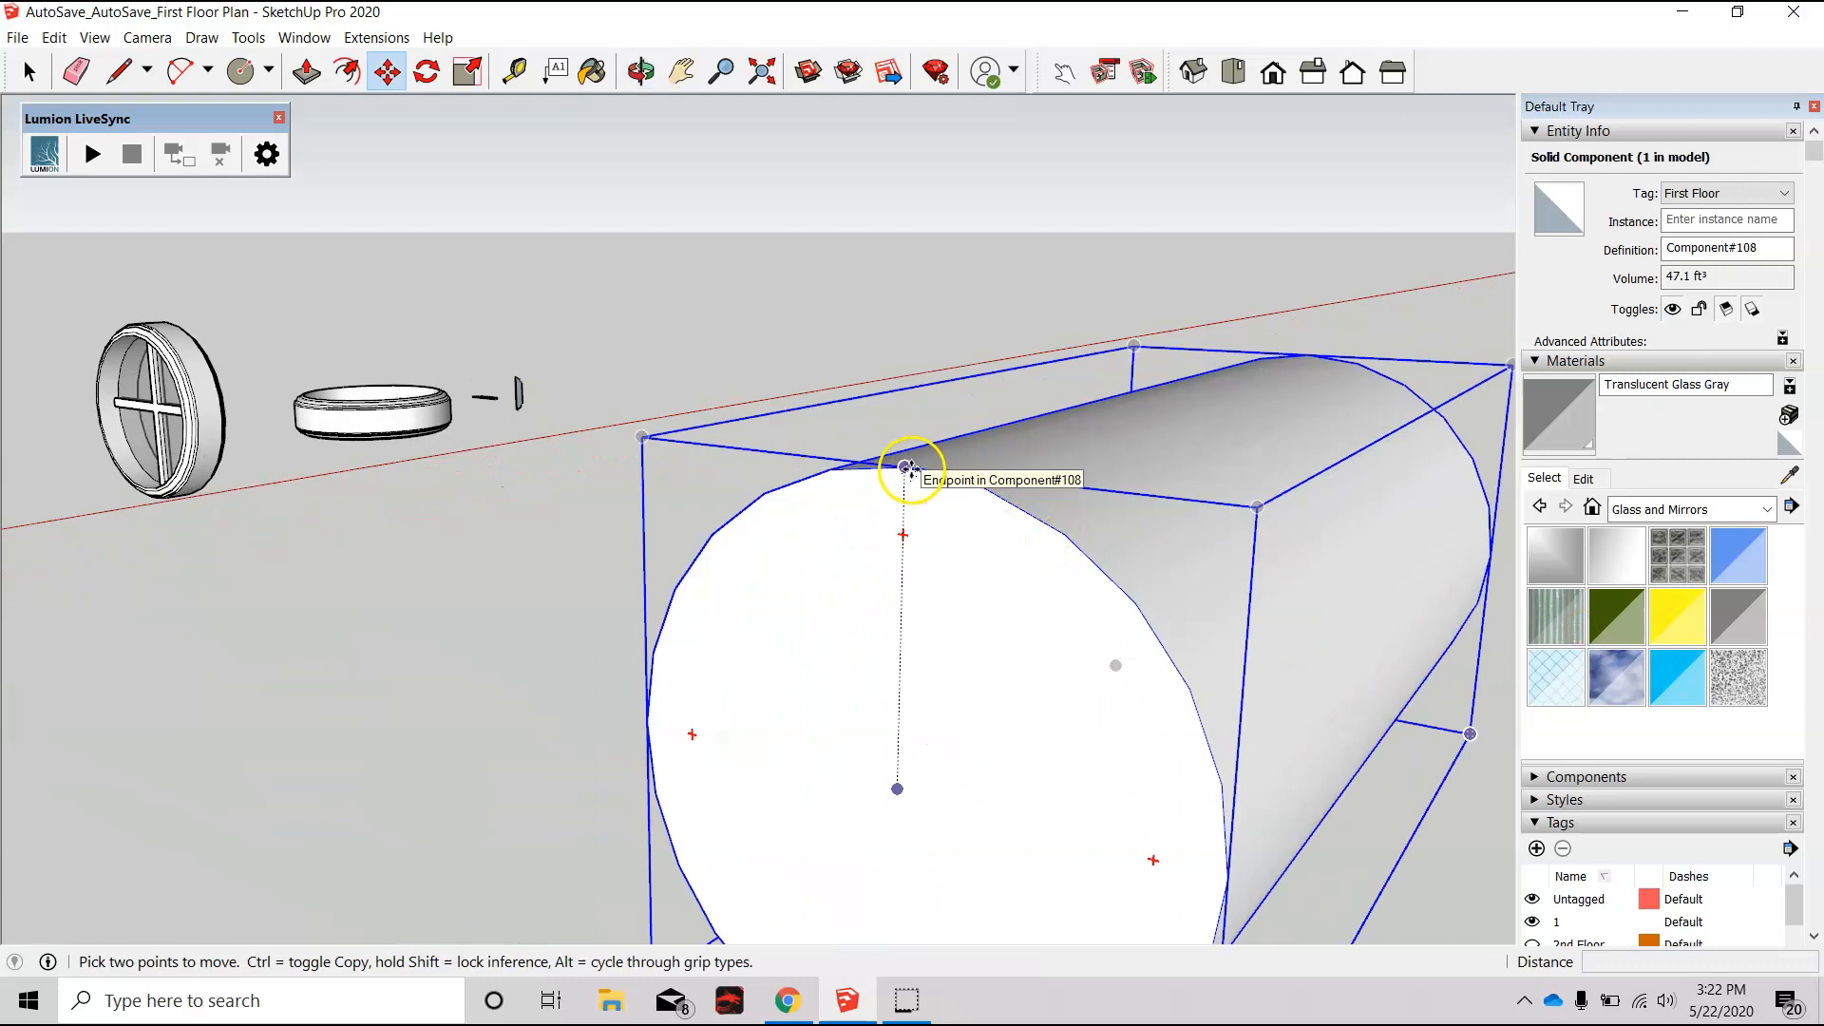
{"action": "left_click", "coordinate": [902, 470]}
{"action": "scroll", "coordinate": [901, 473], "scroll_direction": "down", "scroll_amount": 6}
{"action": "middle_click_drag", "start_coordinate": [931, 656], "coordinate": [52, 680]}
{"action": "scroll", "coordinate": [602, 375], "scroll_direction": "up", "scroll_amount": 6}
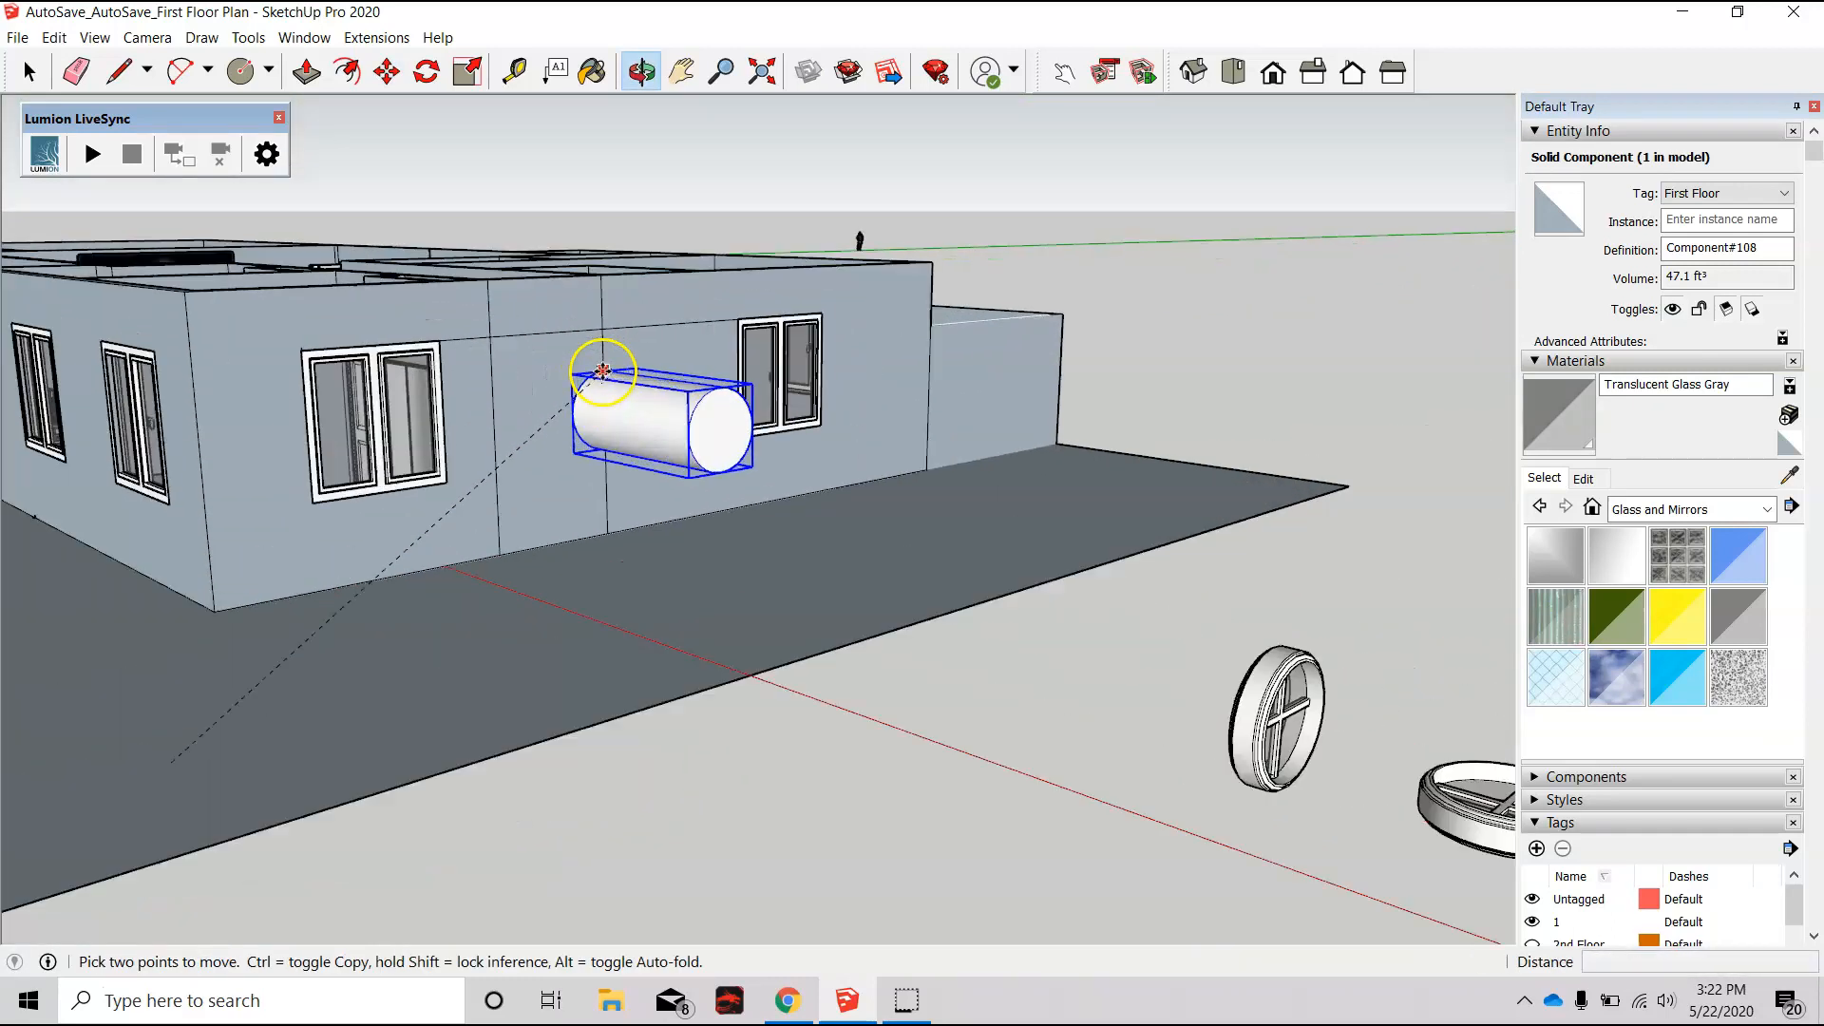
{"action": "scroll", "coordinate": [505, 301], "scroll_direction": "up", "scroll_amount": 5}
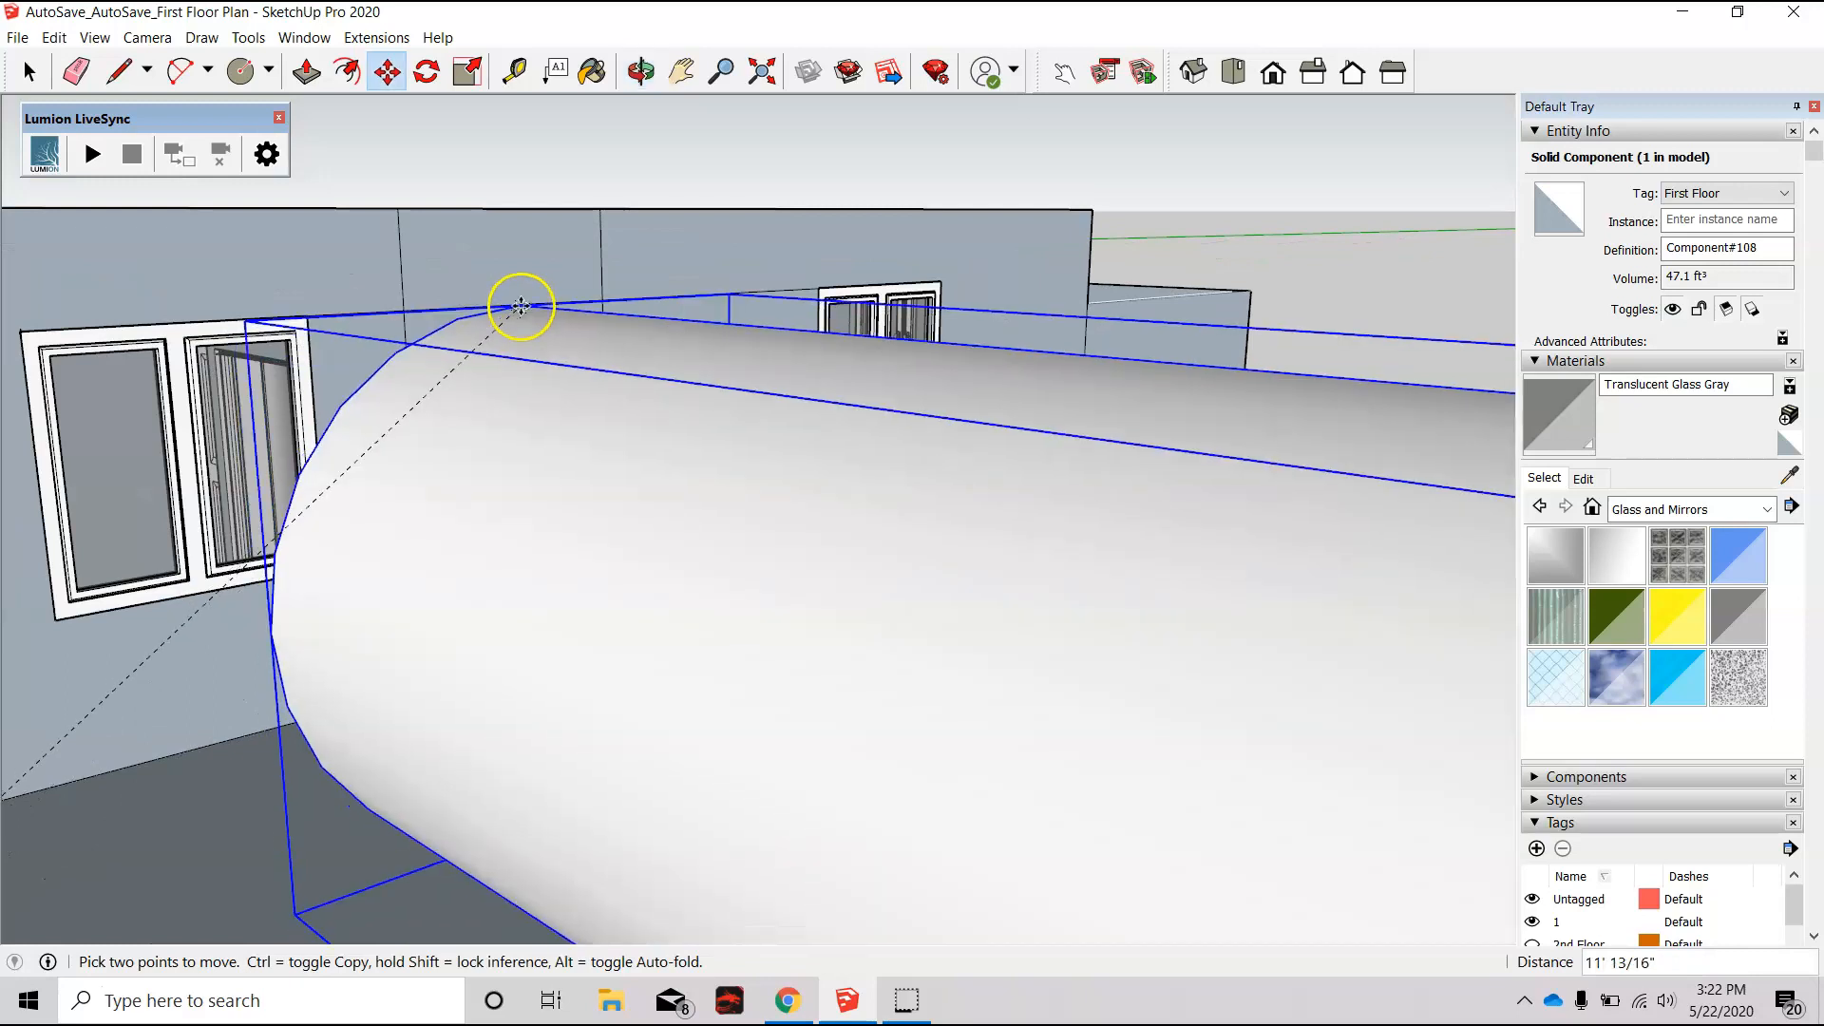
{"action": "scroll", "coordinate": [566, 342], "scroll_direction": "down", "scroll_amount": 5}
{"action": "middle_click_drag", "start_coordinate": [566, 344], "coordinate": [400, 573]}
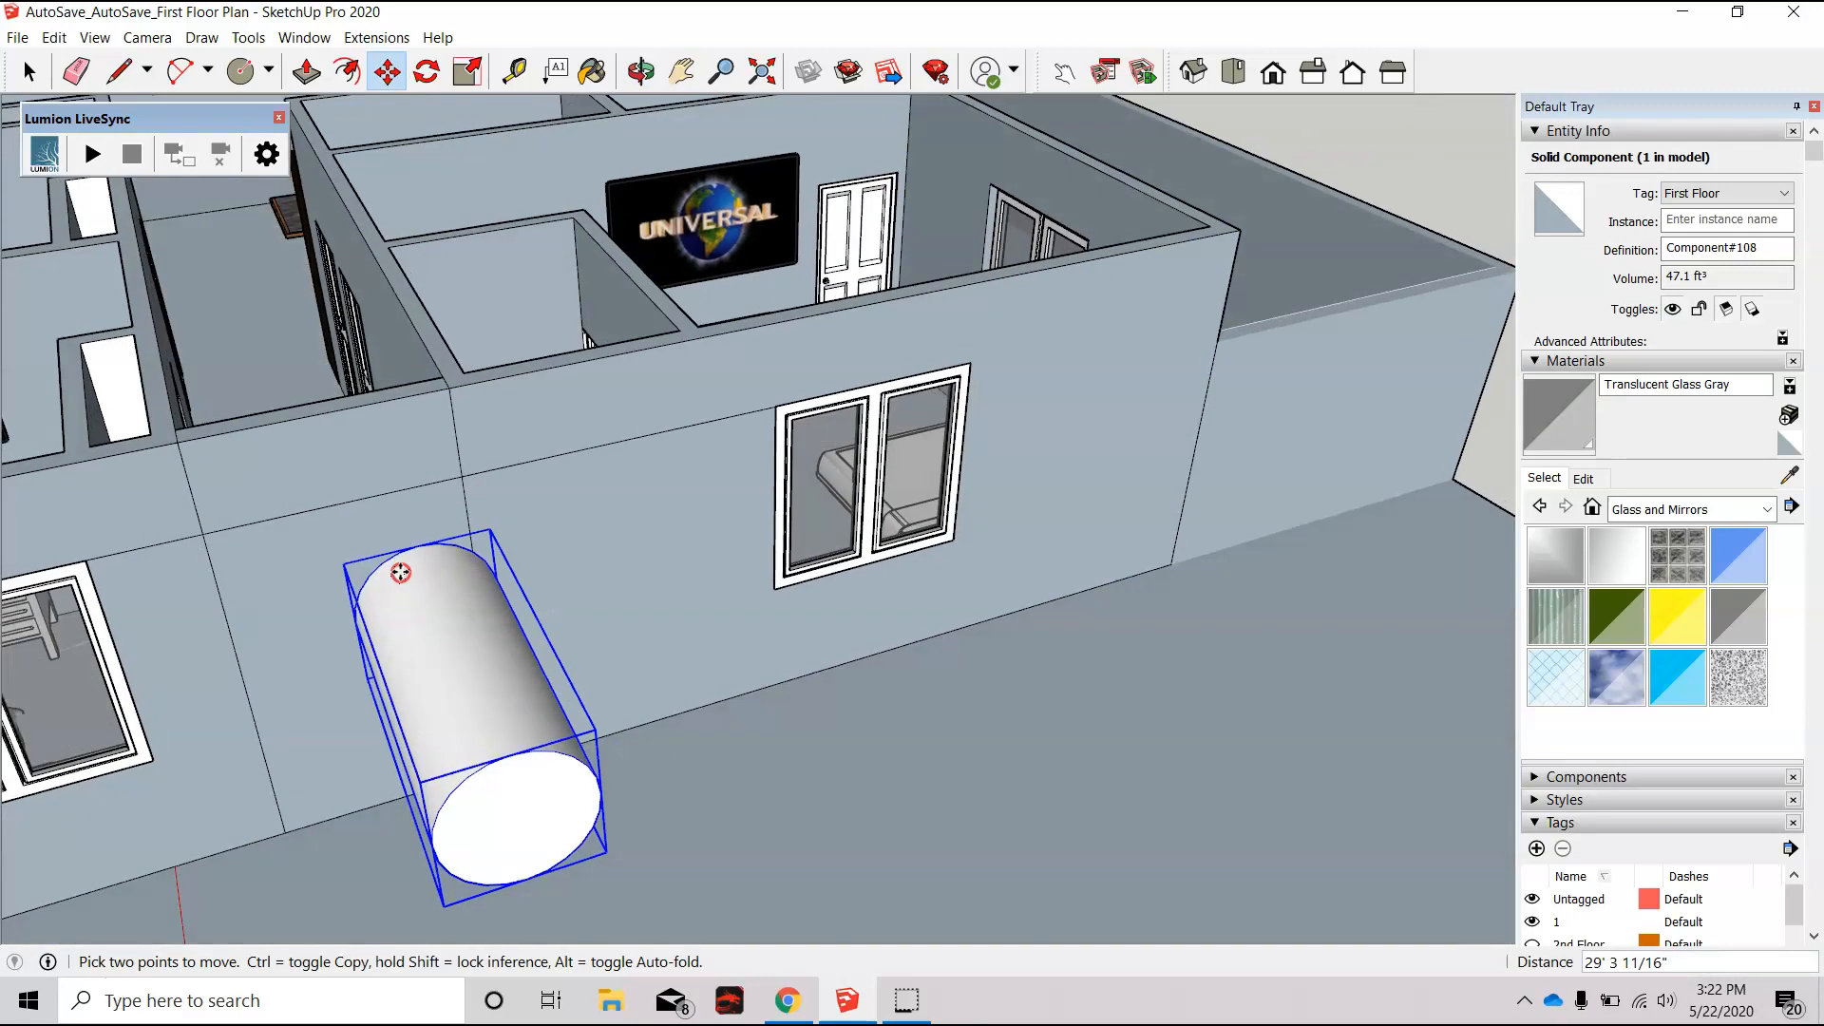
{"action": "left_click", "coordinate": [323, 498]}
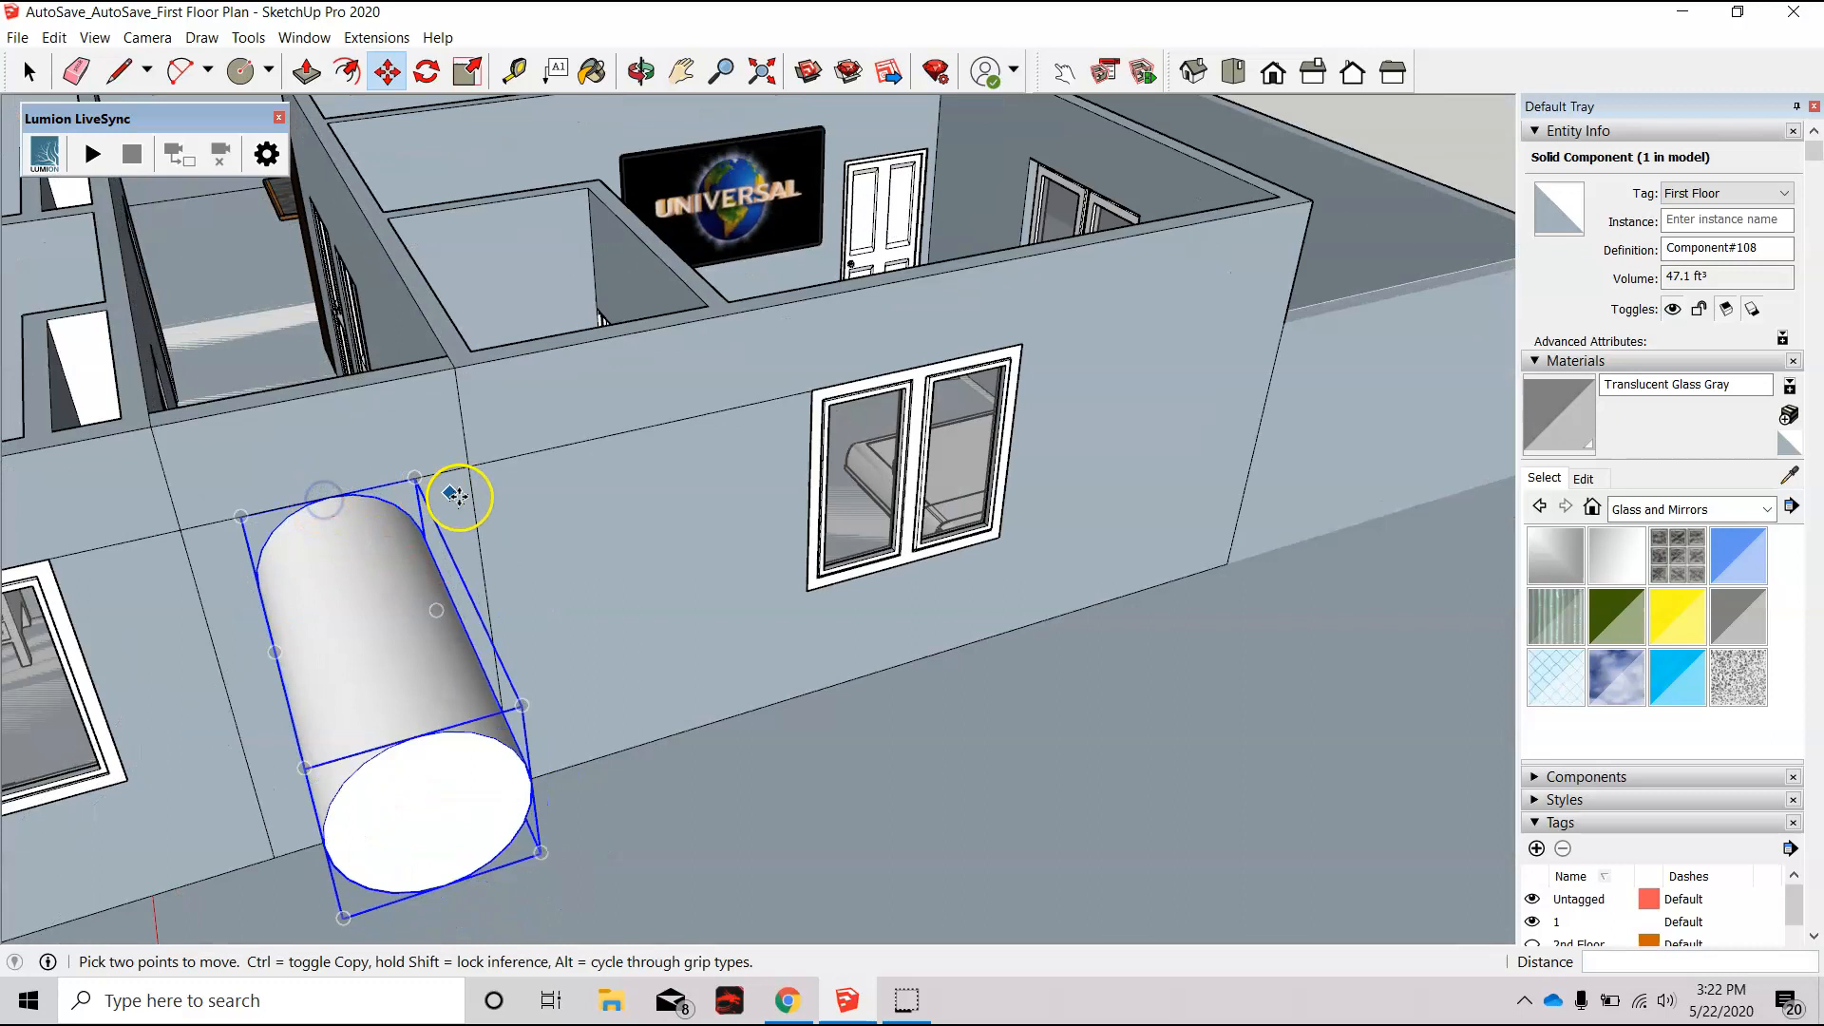
Step: Move the cylinder along its own axis about 2' 4" toward the house so it passes through the side wall
{"action": "scroll", "coordinate": [480, 518], "scroll_direction": "down", "scroll_amount": 2}
{"action": "middle_click_drag", "start_coordinate": [407, 701], "coordinate": [918, 675]}
{"action": "left_click", "coordinate": [979, 674]}
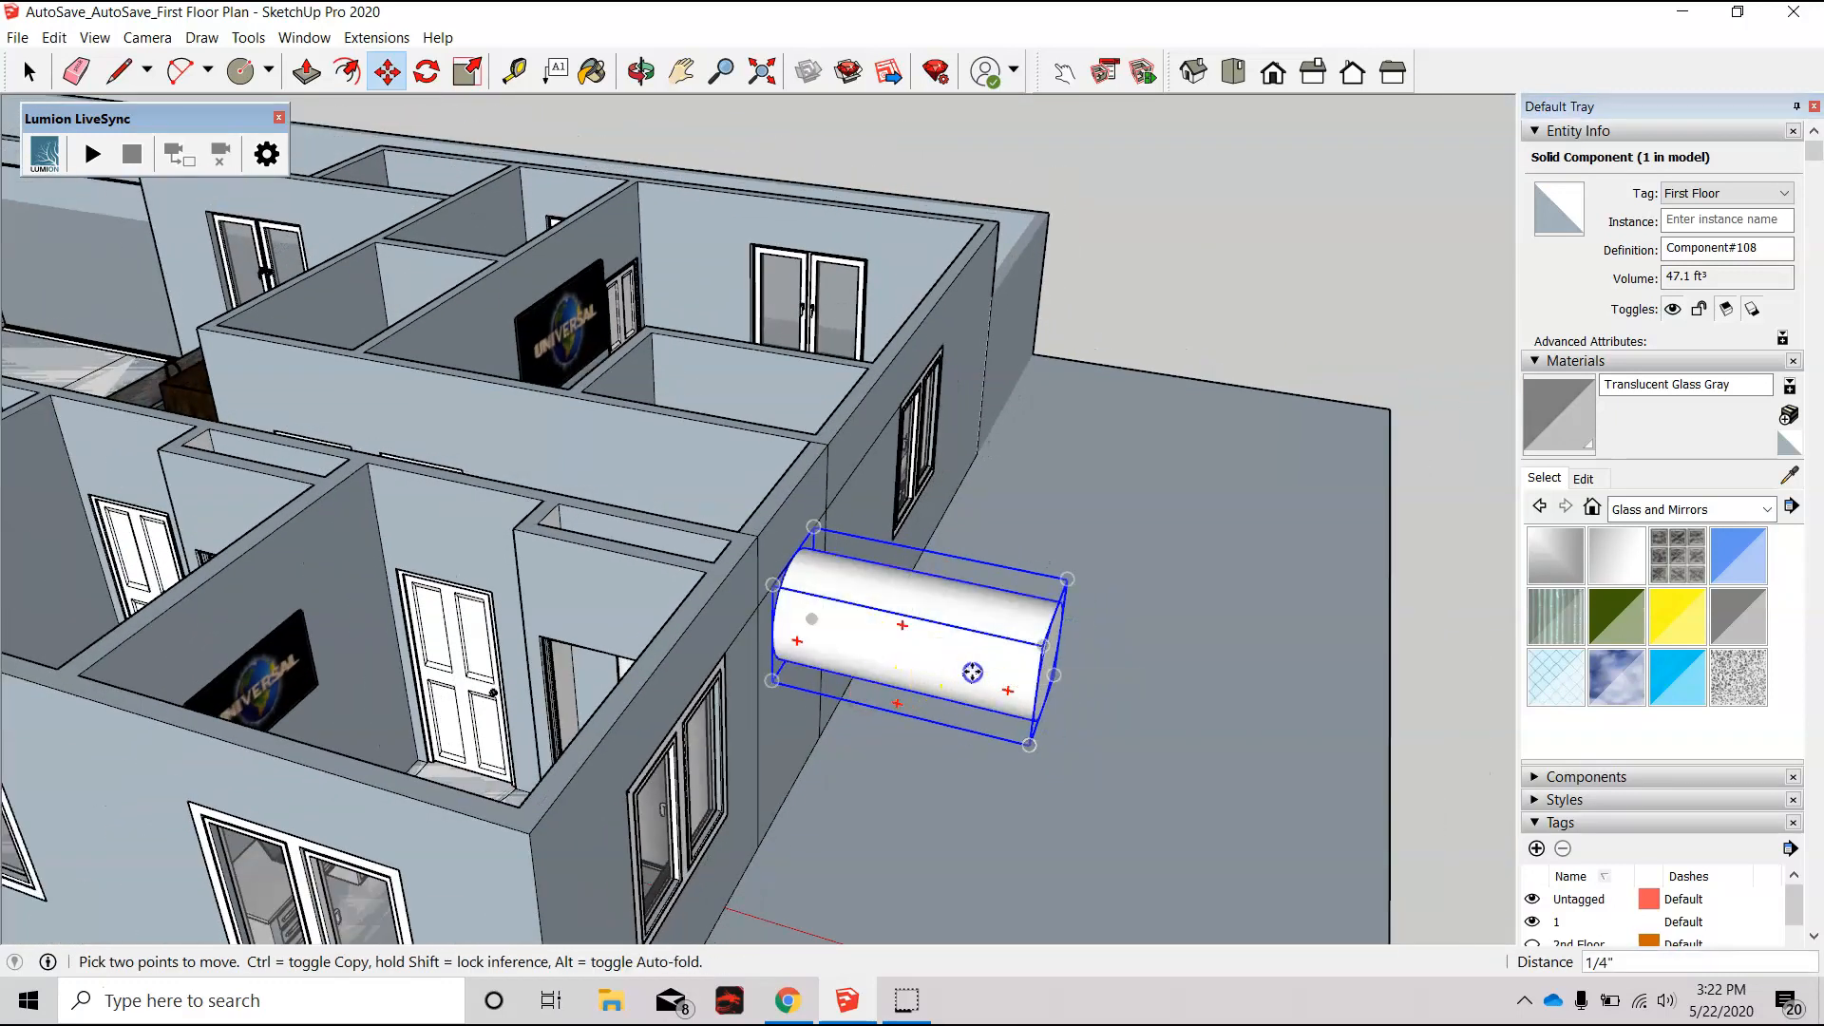
{"action": "left_click", "coordinate": [893, 656]}
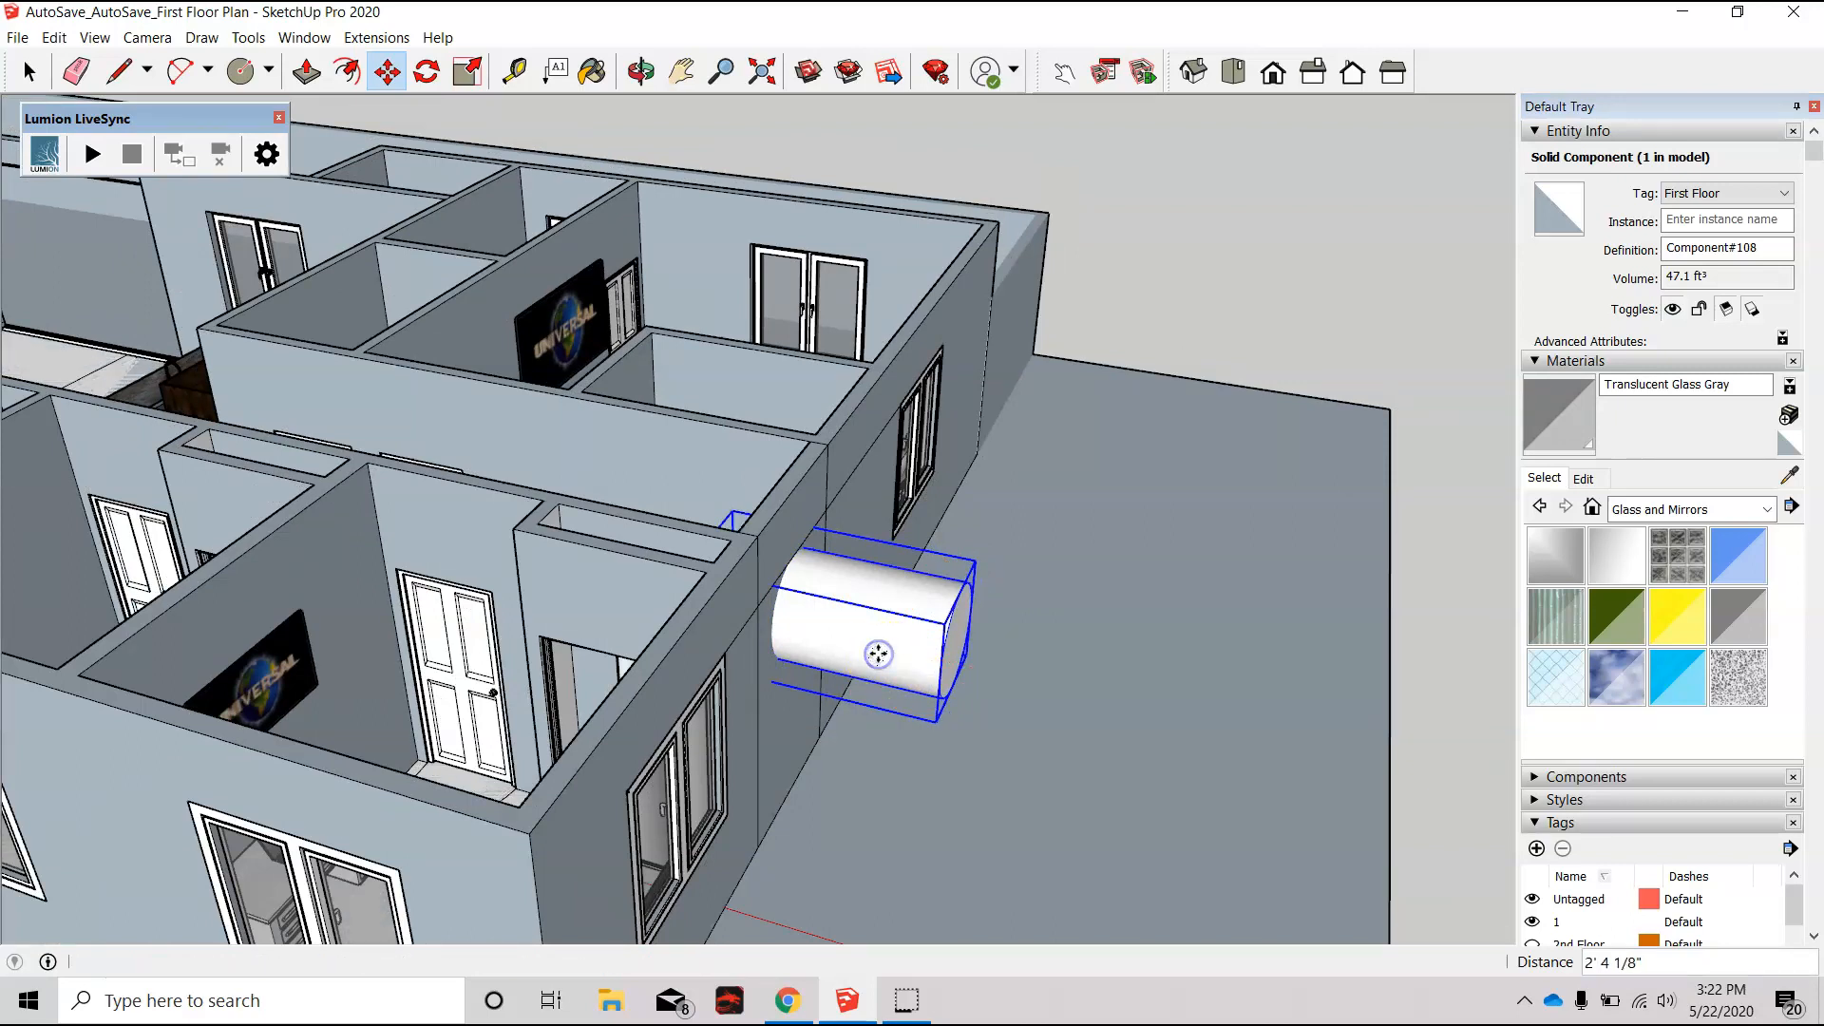
Step: Explode the cylinder component into loose geometry and clear the selection
{"action": "key", "text": "space"}
{"action": "left_click", "coordinate": [822, 632]}
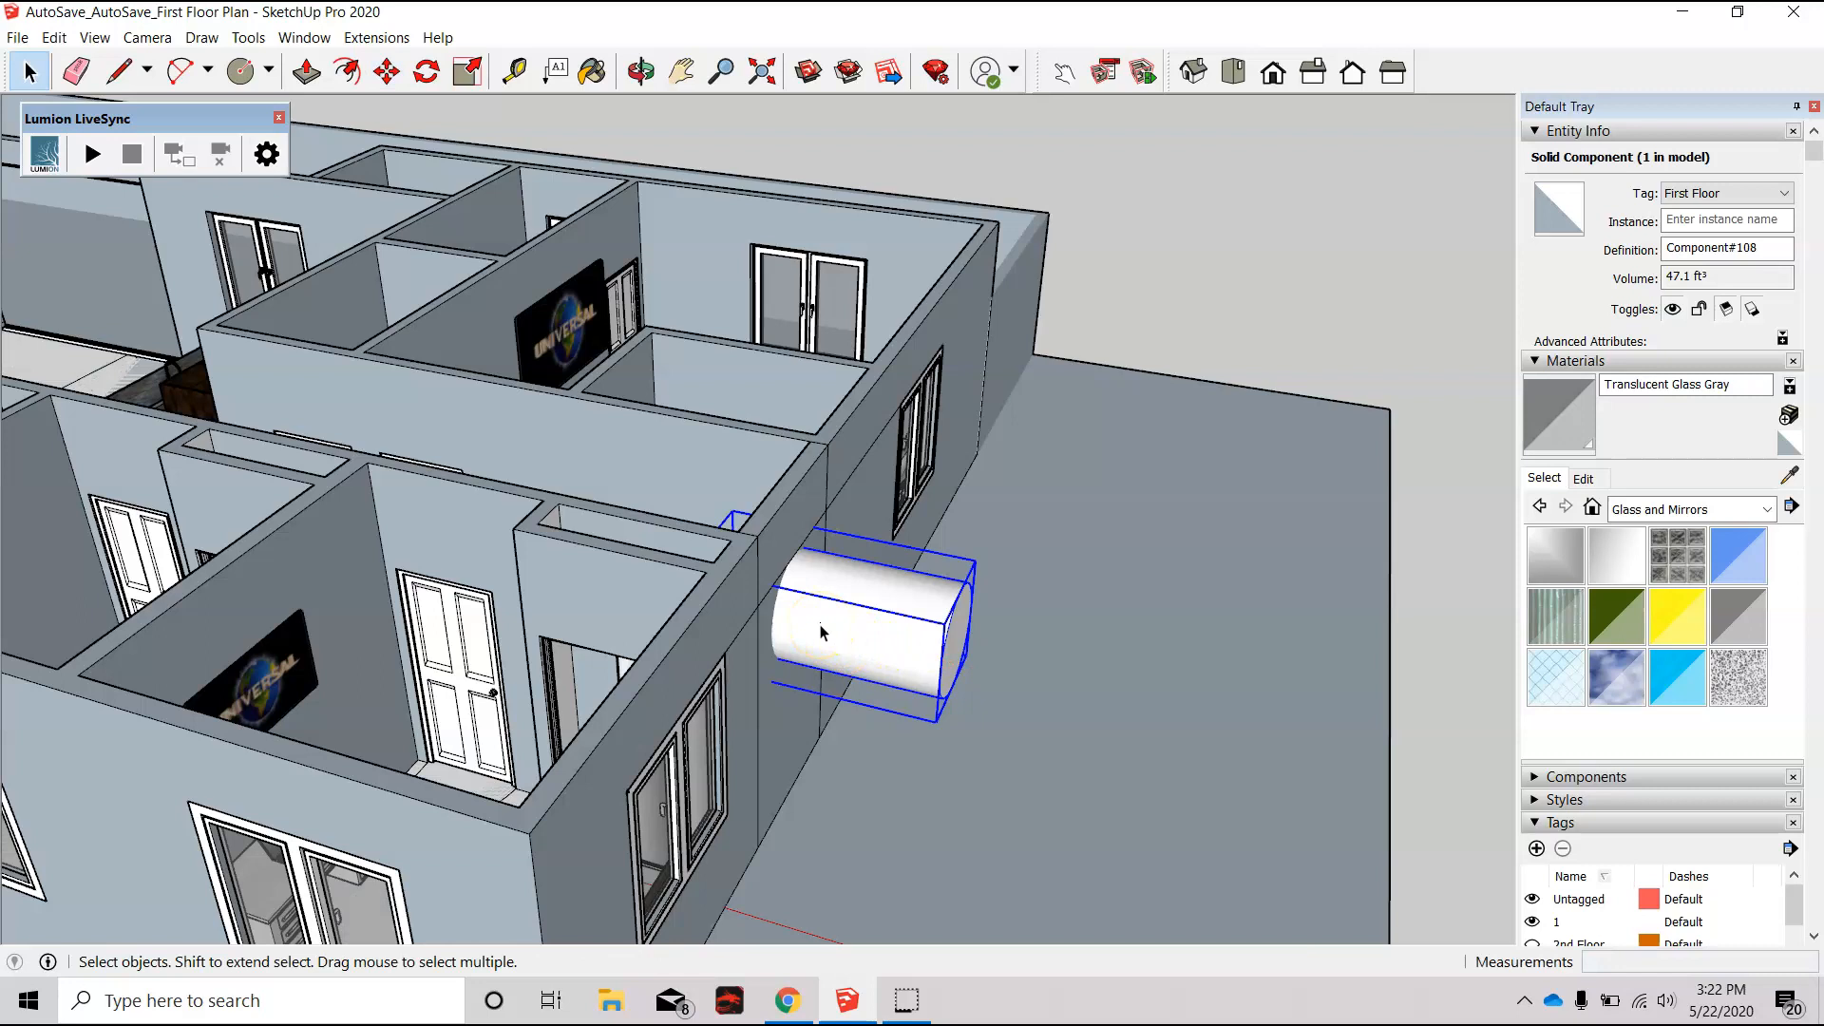
{"action": "right_click", "coordinate": [822, 632]}
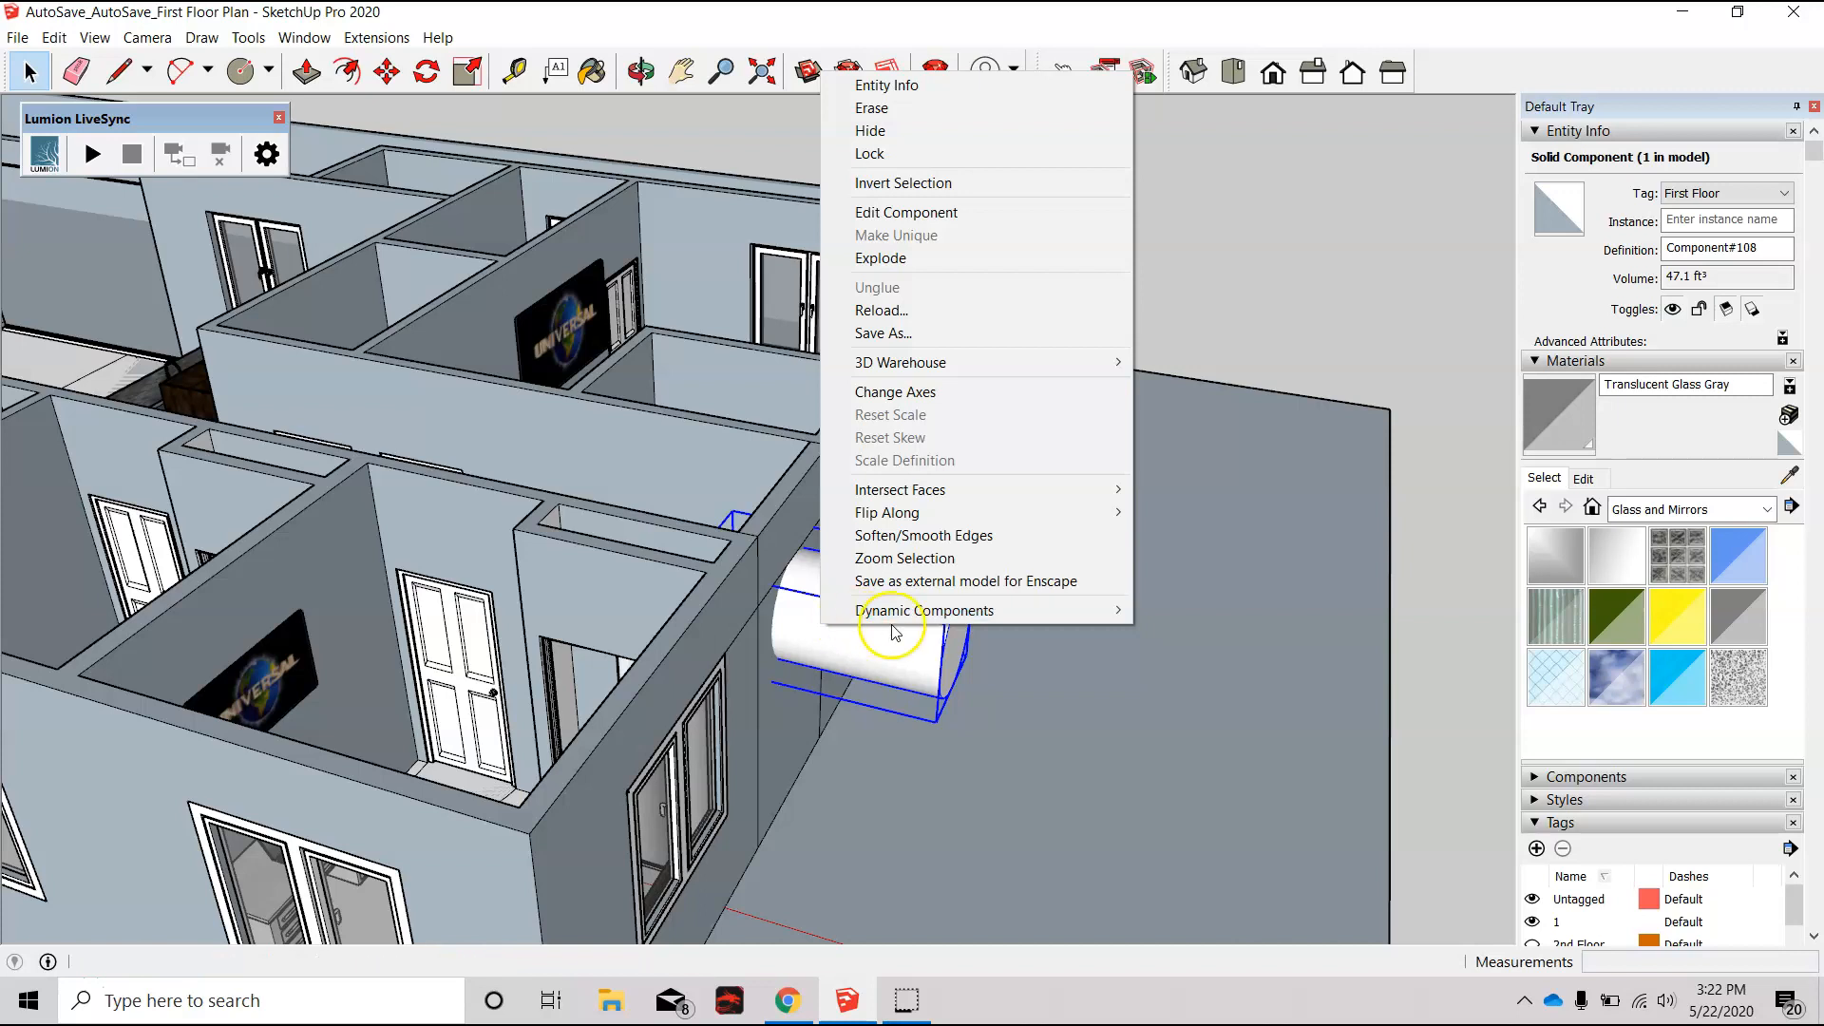
{"action": "left_click", "coordinate": [912, 257]}
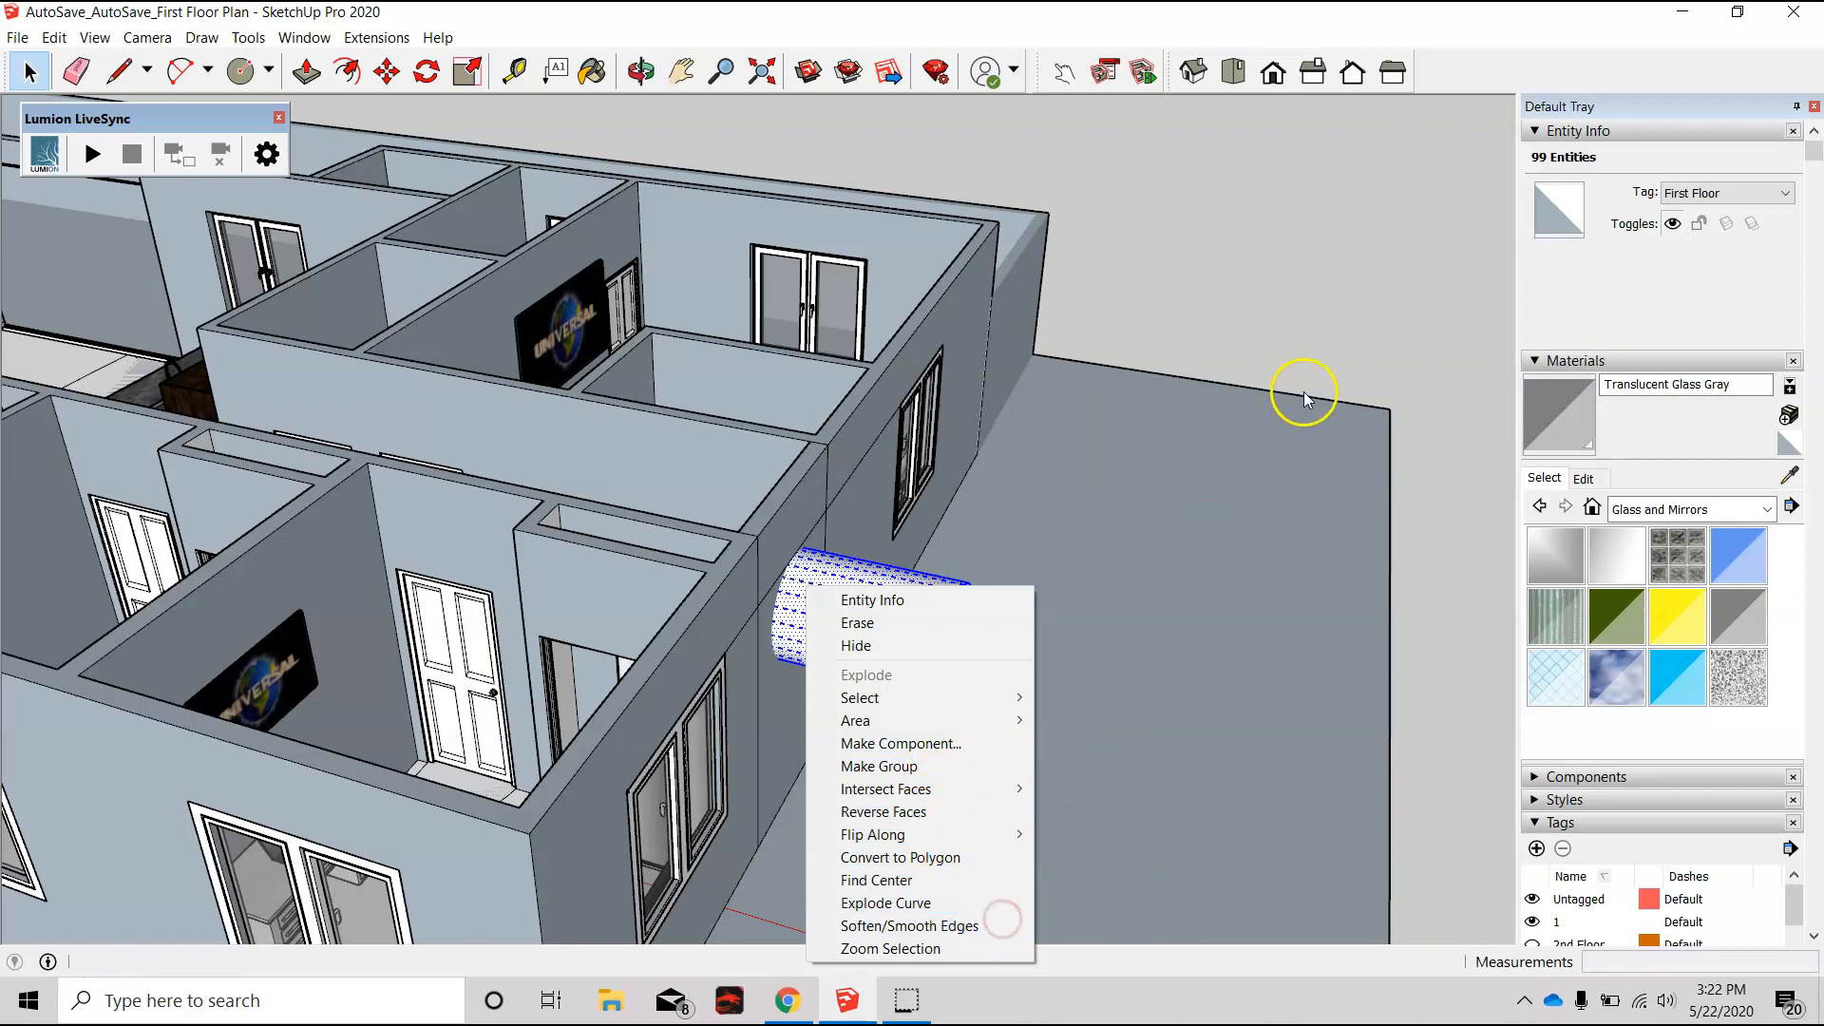
{"action": "left_click", "coordinate": [1317, 295]}
Step: Intersect the outer wall face around the cylinder with the model
{"action": "scroll", "coordinate": [928, 609], "scroll_direction": "up", "scroll_amount": 4}
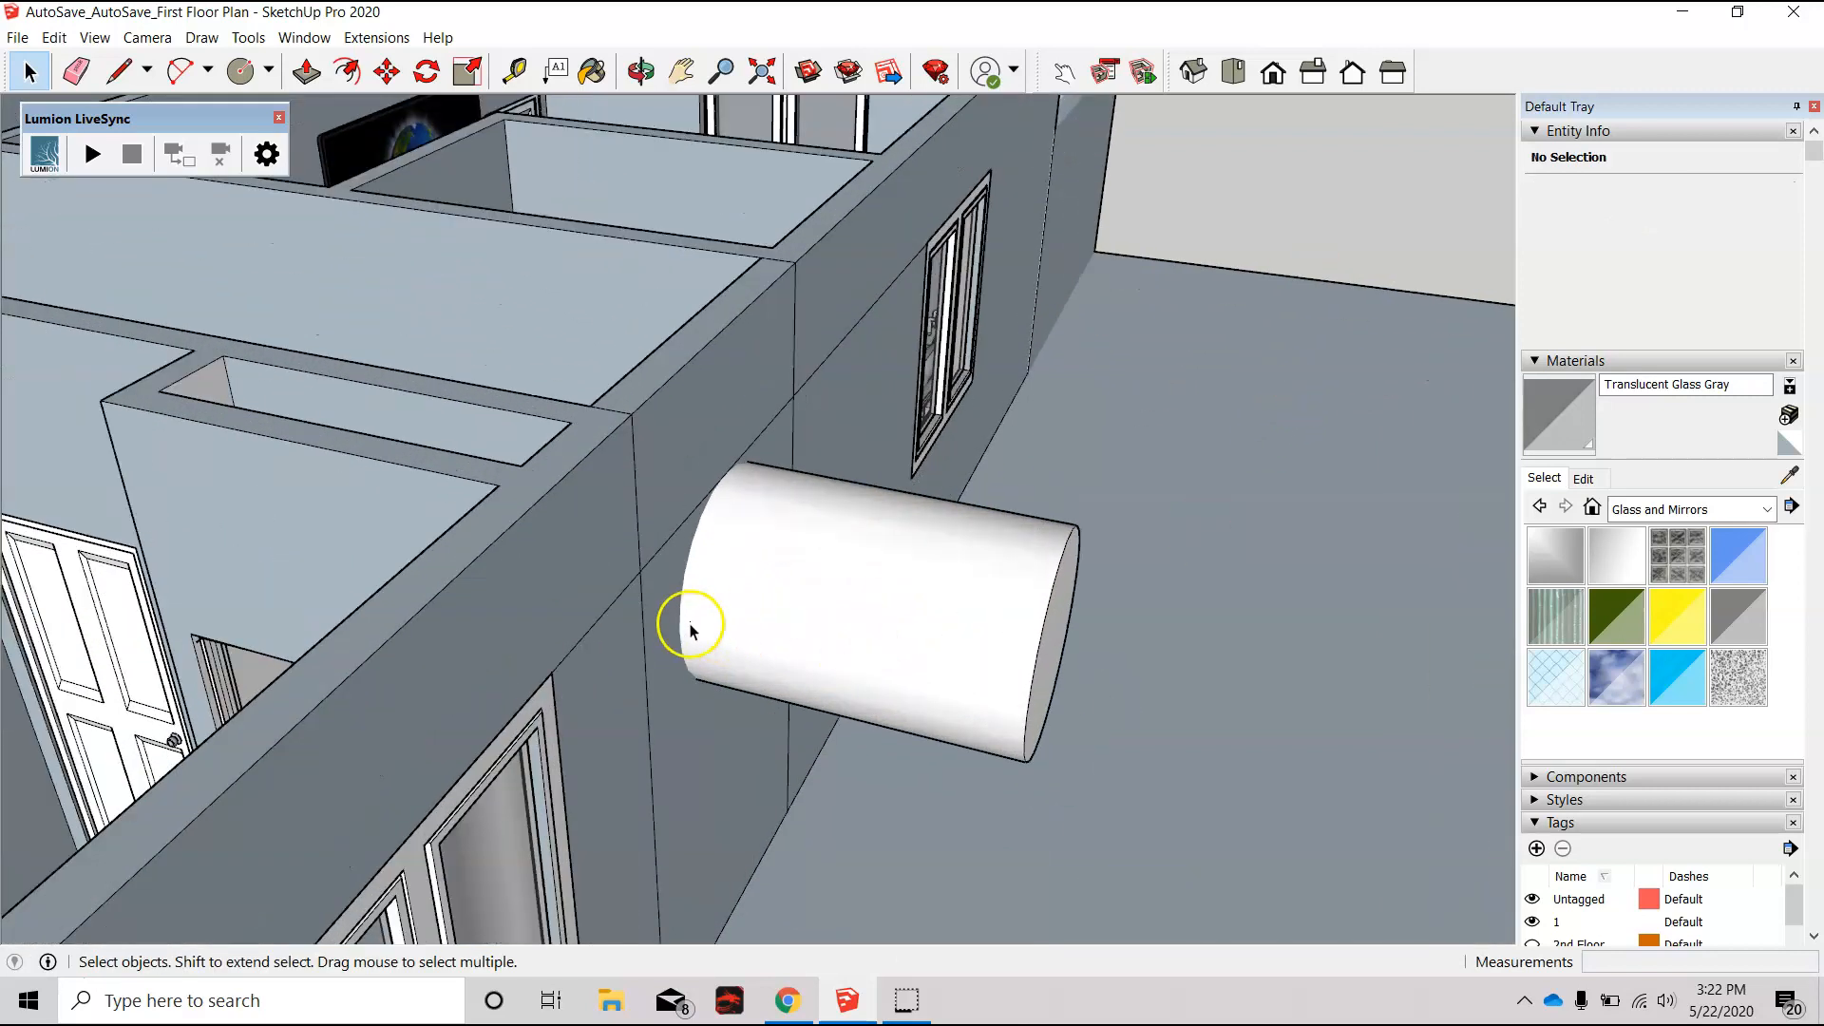
{"action": "right_click", "coordinate": [669, 597]}
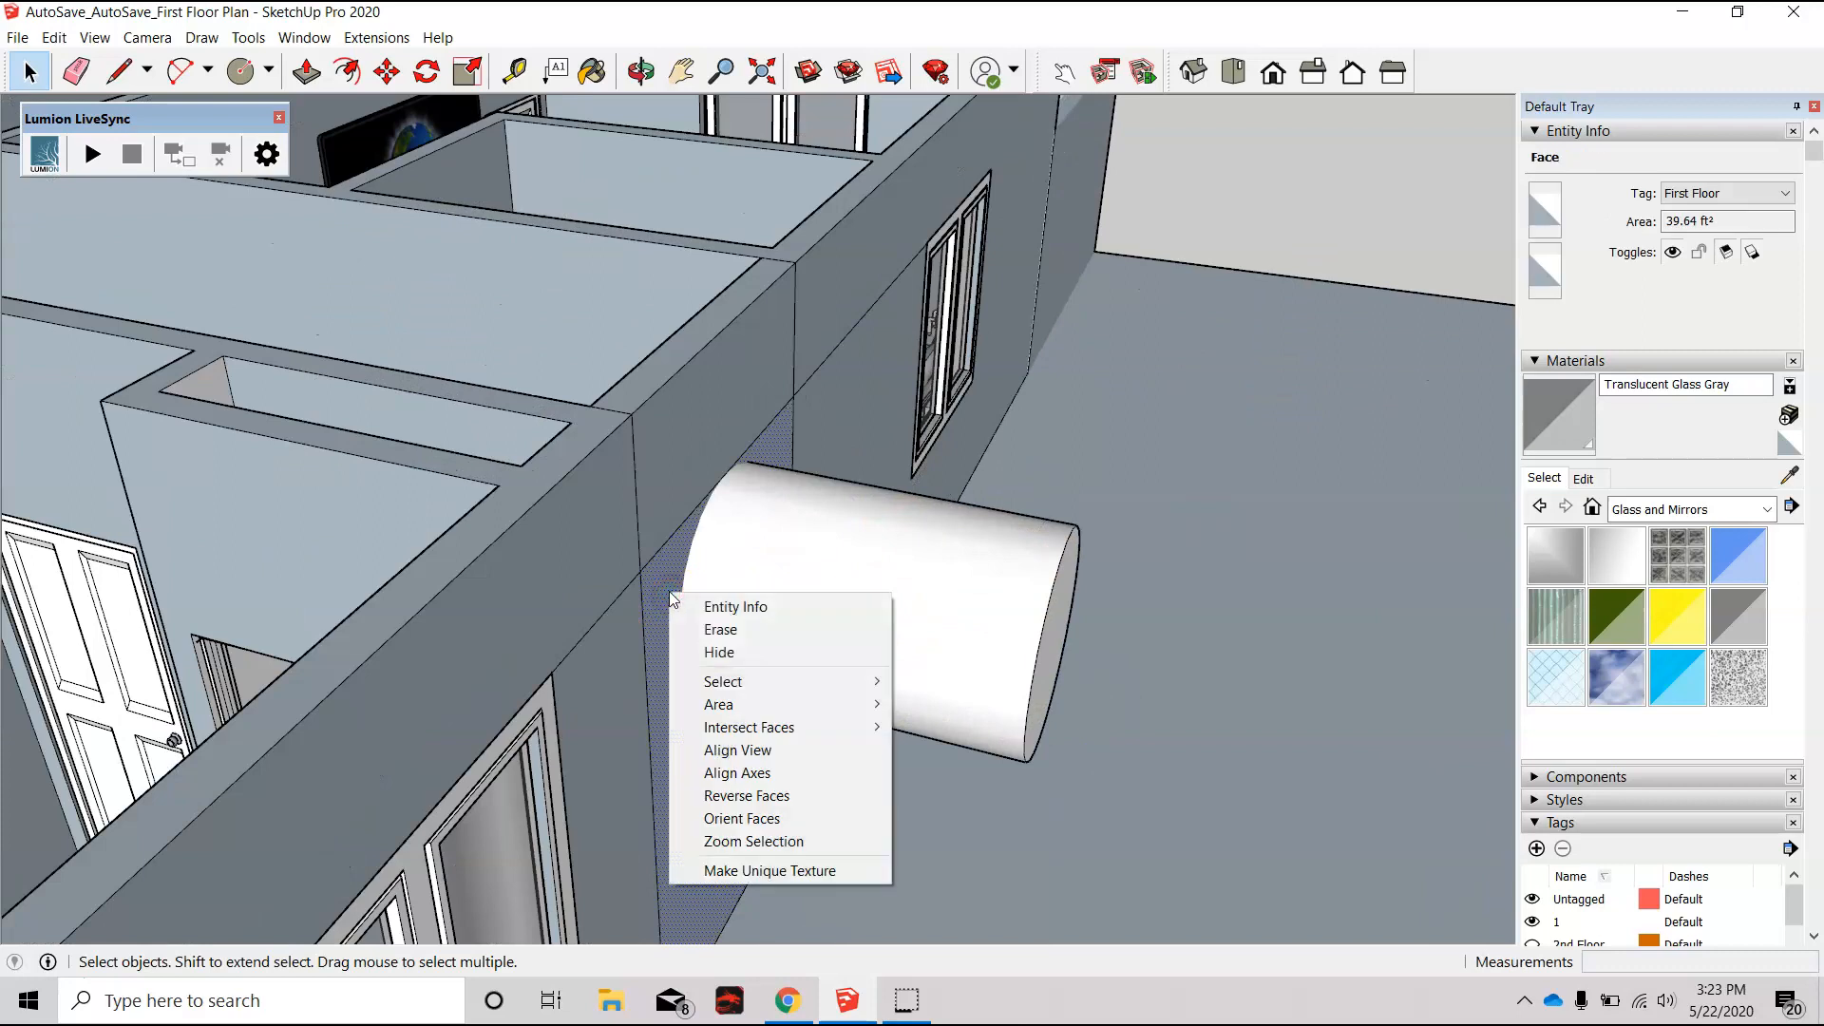
{"action": "mouse_move", "coordinate": [775, 728]}
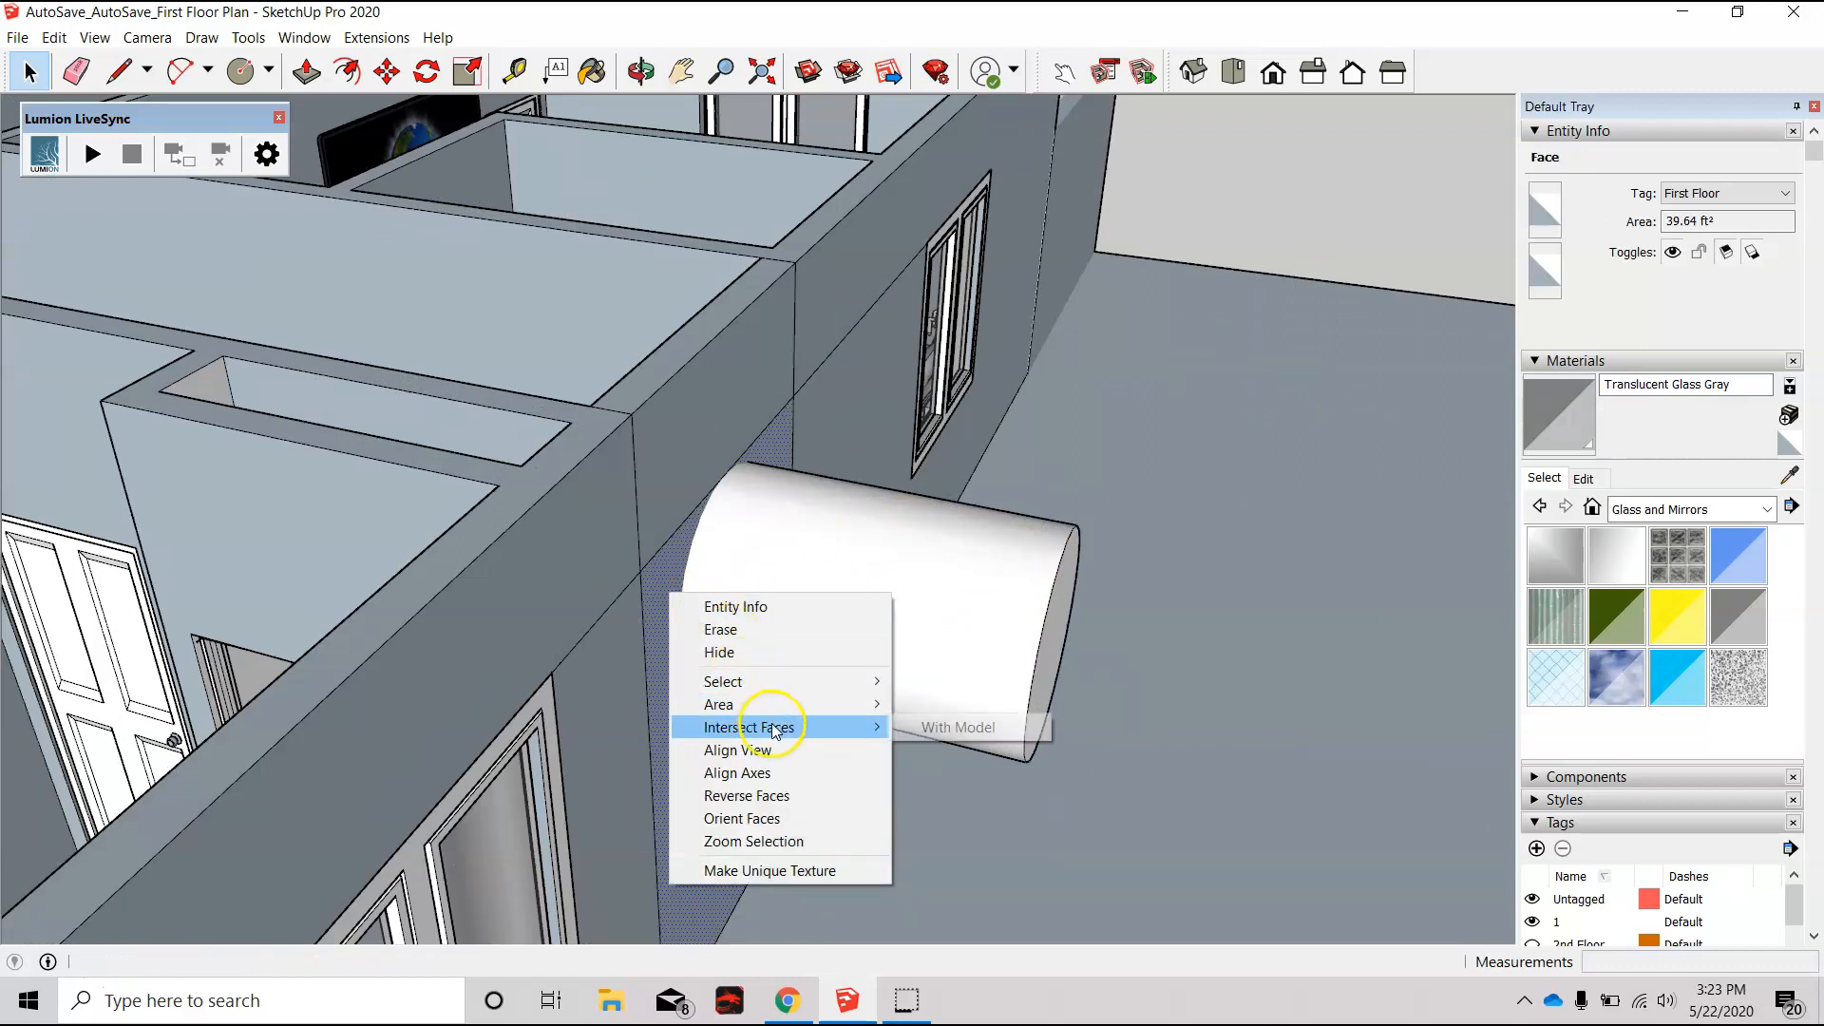
{"action": "left_click", "coordinate": [947, 728]}
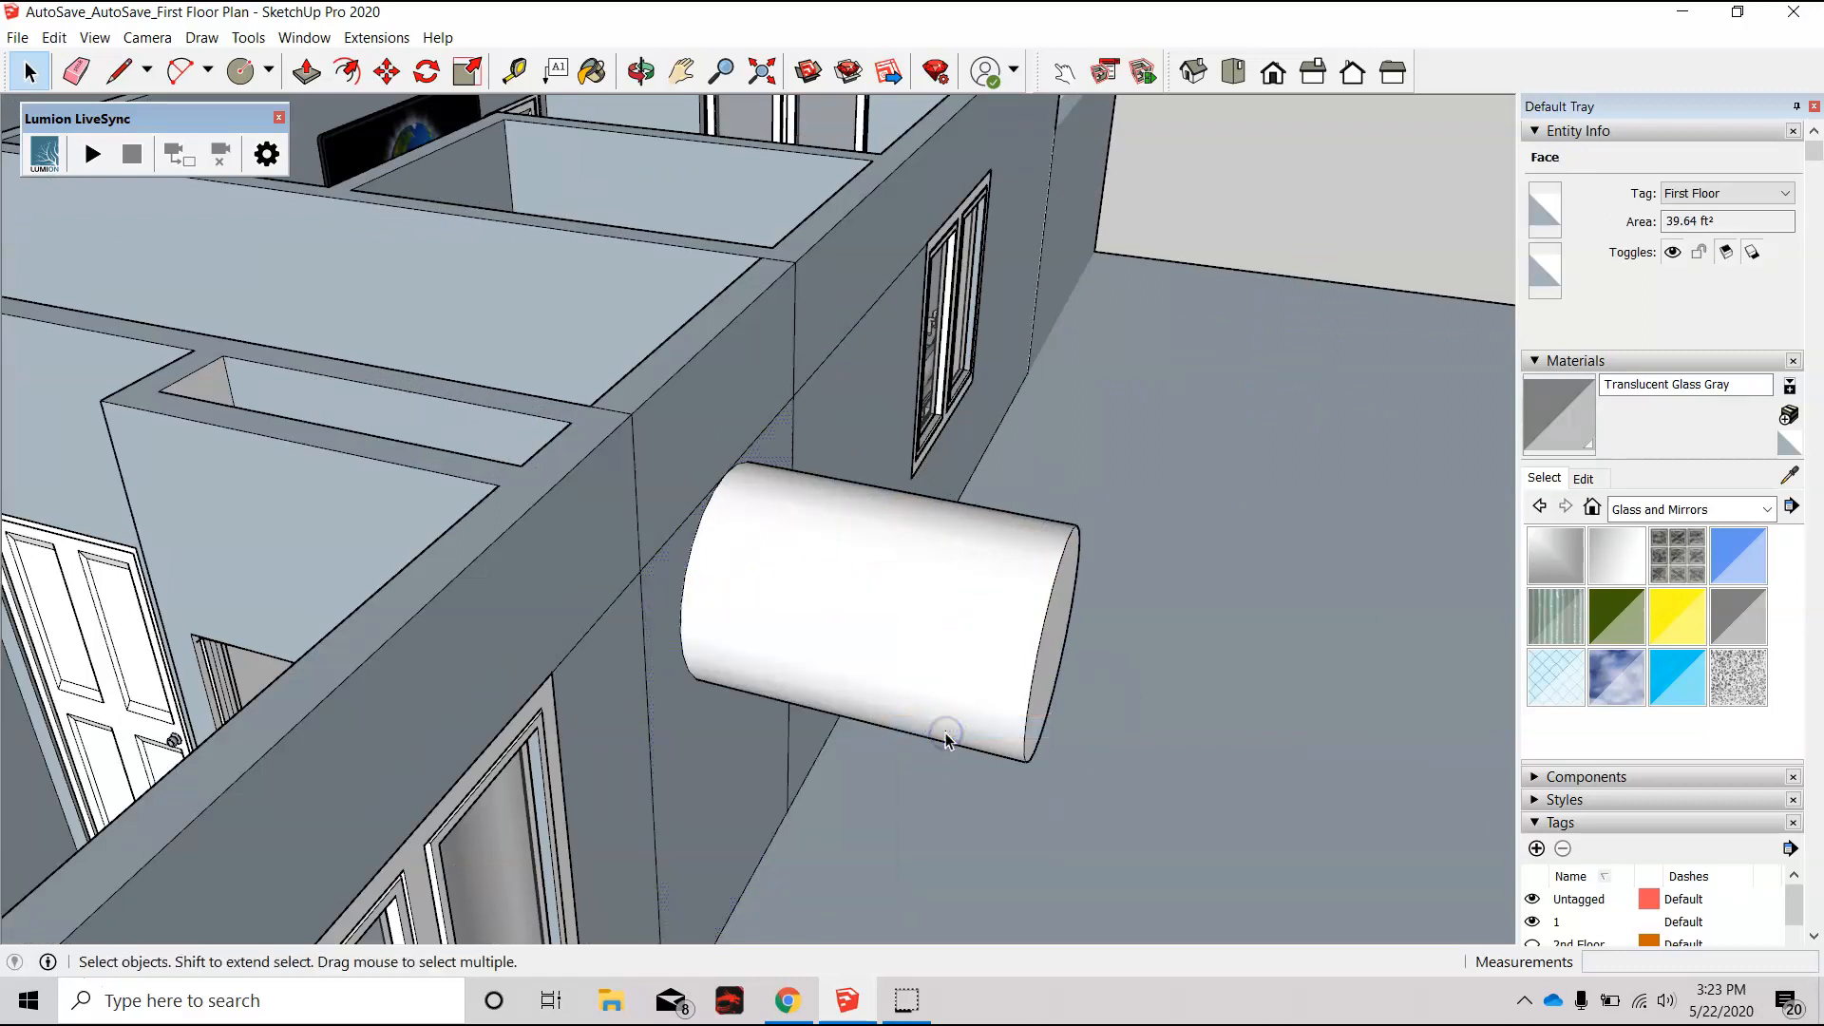
{"action": "left_click", "coordinate": [672, 649]}
Step: Intersect the inner wall face around the cylinder with the model
{"action": "middle_click_drag", "start_coordinate": [602, 411], "coordinate": [1330, 585]}
{"action": "left_click", "coordinate": [960, 468]}
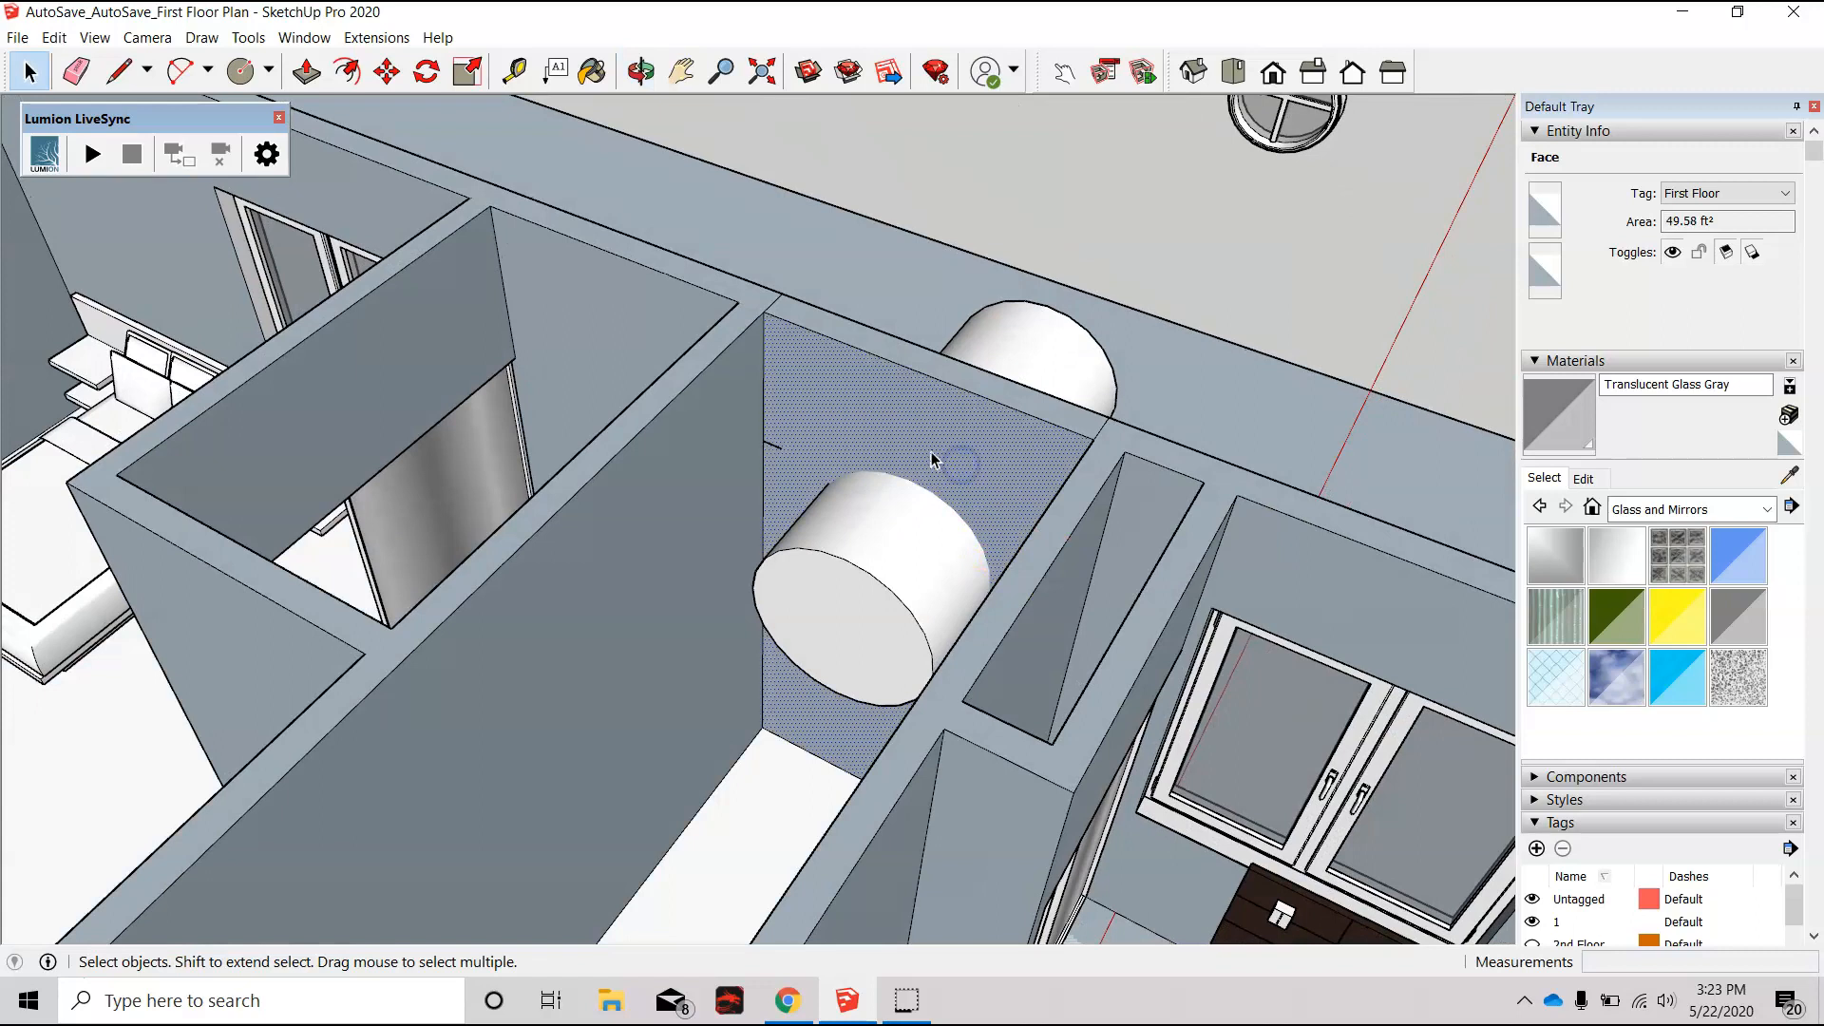
{"action": "right_click", "coordinate": [932, 460]}
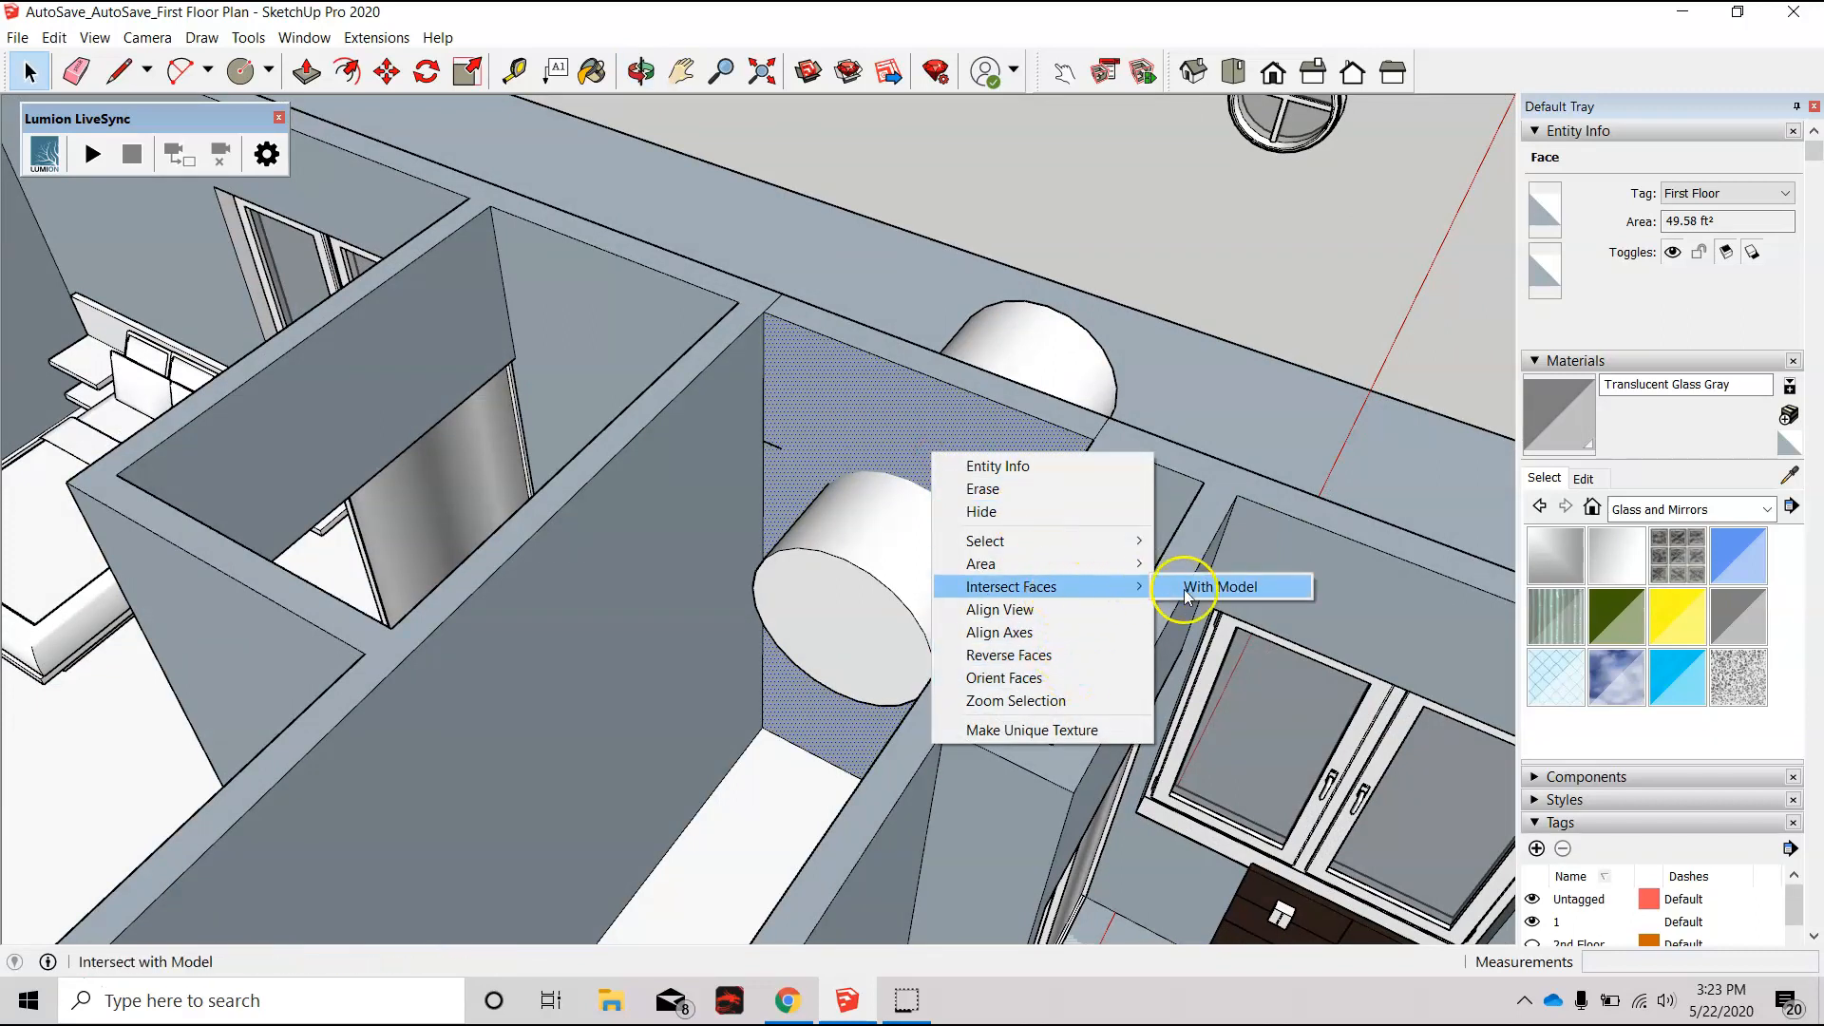
{"action": "left_click", "coordinate": [1184, 589]}
Step: Select and delete the cylinder section that projects outside the side wall
{"action": "middle_click_drag", "start_coordinate": [737, 646], "coordinate": [863, 817]}
{"action": "scroll", "coordinate": [862, 817], "scroll_direction": "down", "scroll_amount": 4}
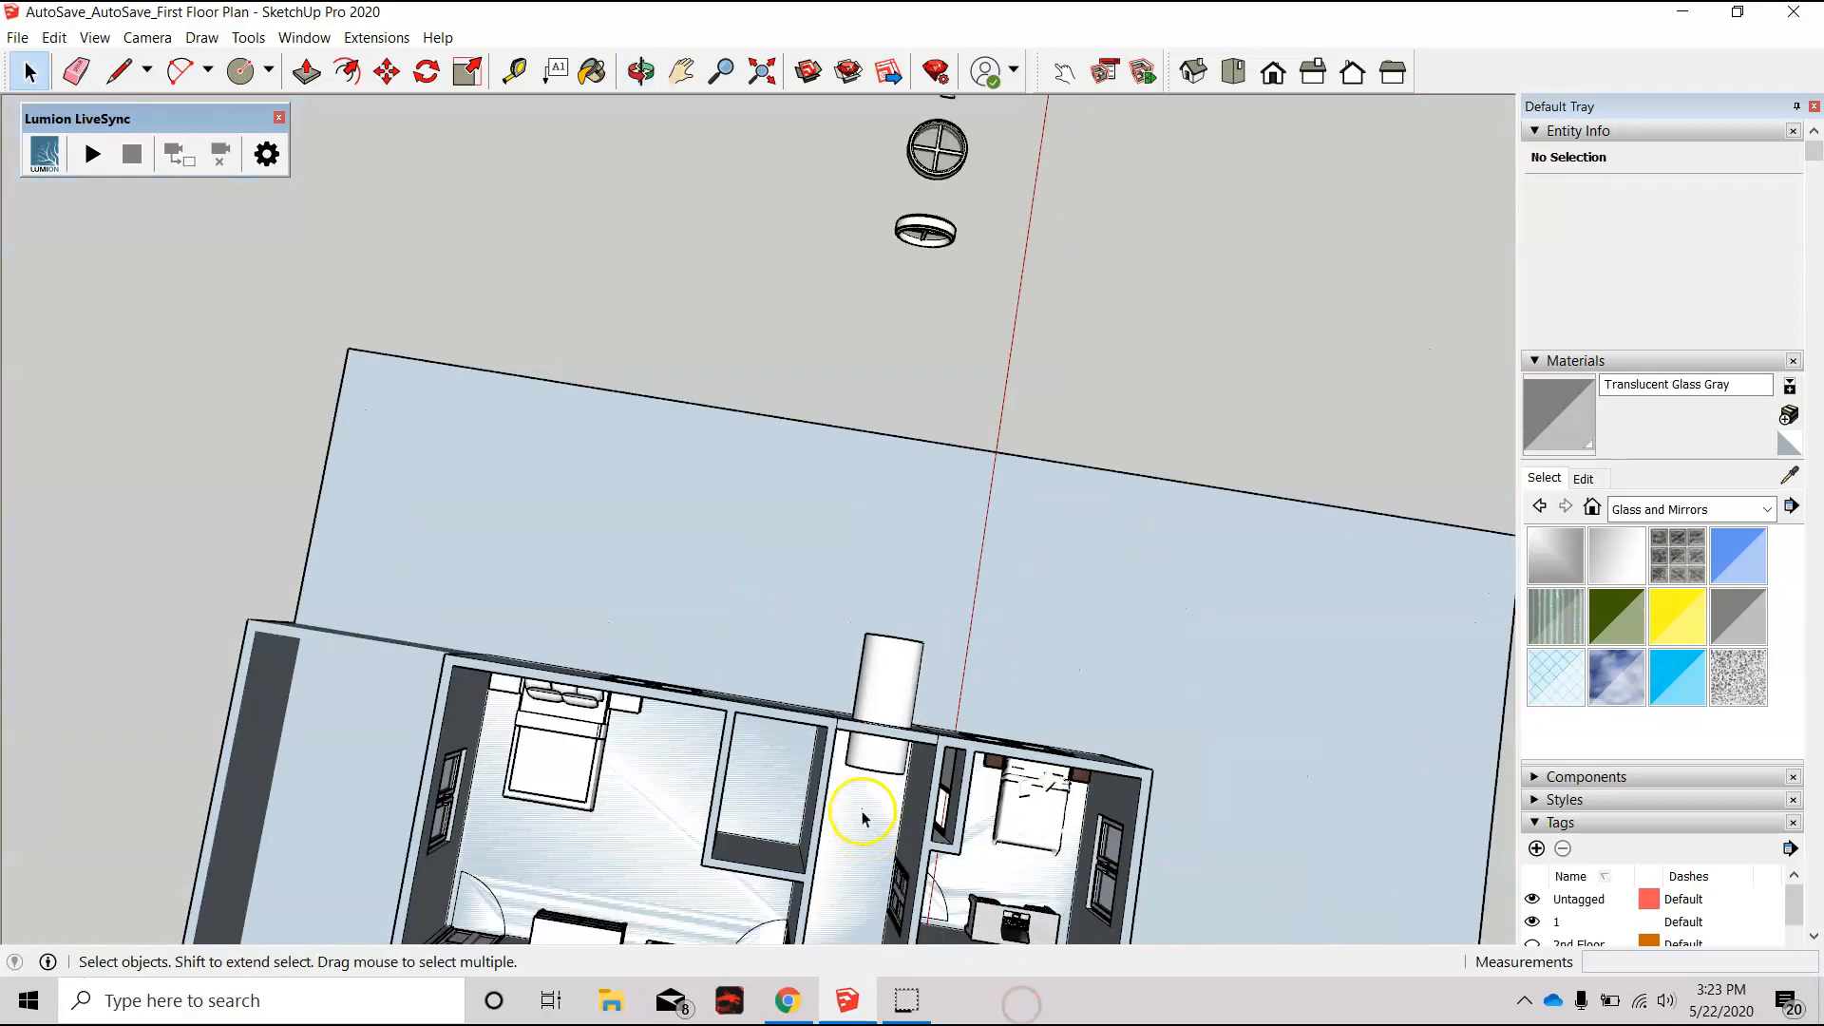
{"action": "middle_click_drag", "start_coordinate": [989, 727], "coordinate": [233, 90]}
{"action": "middle_click_drag", "start_coordinate": [732, 489], "coordinate": [639, 460]}
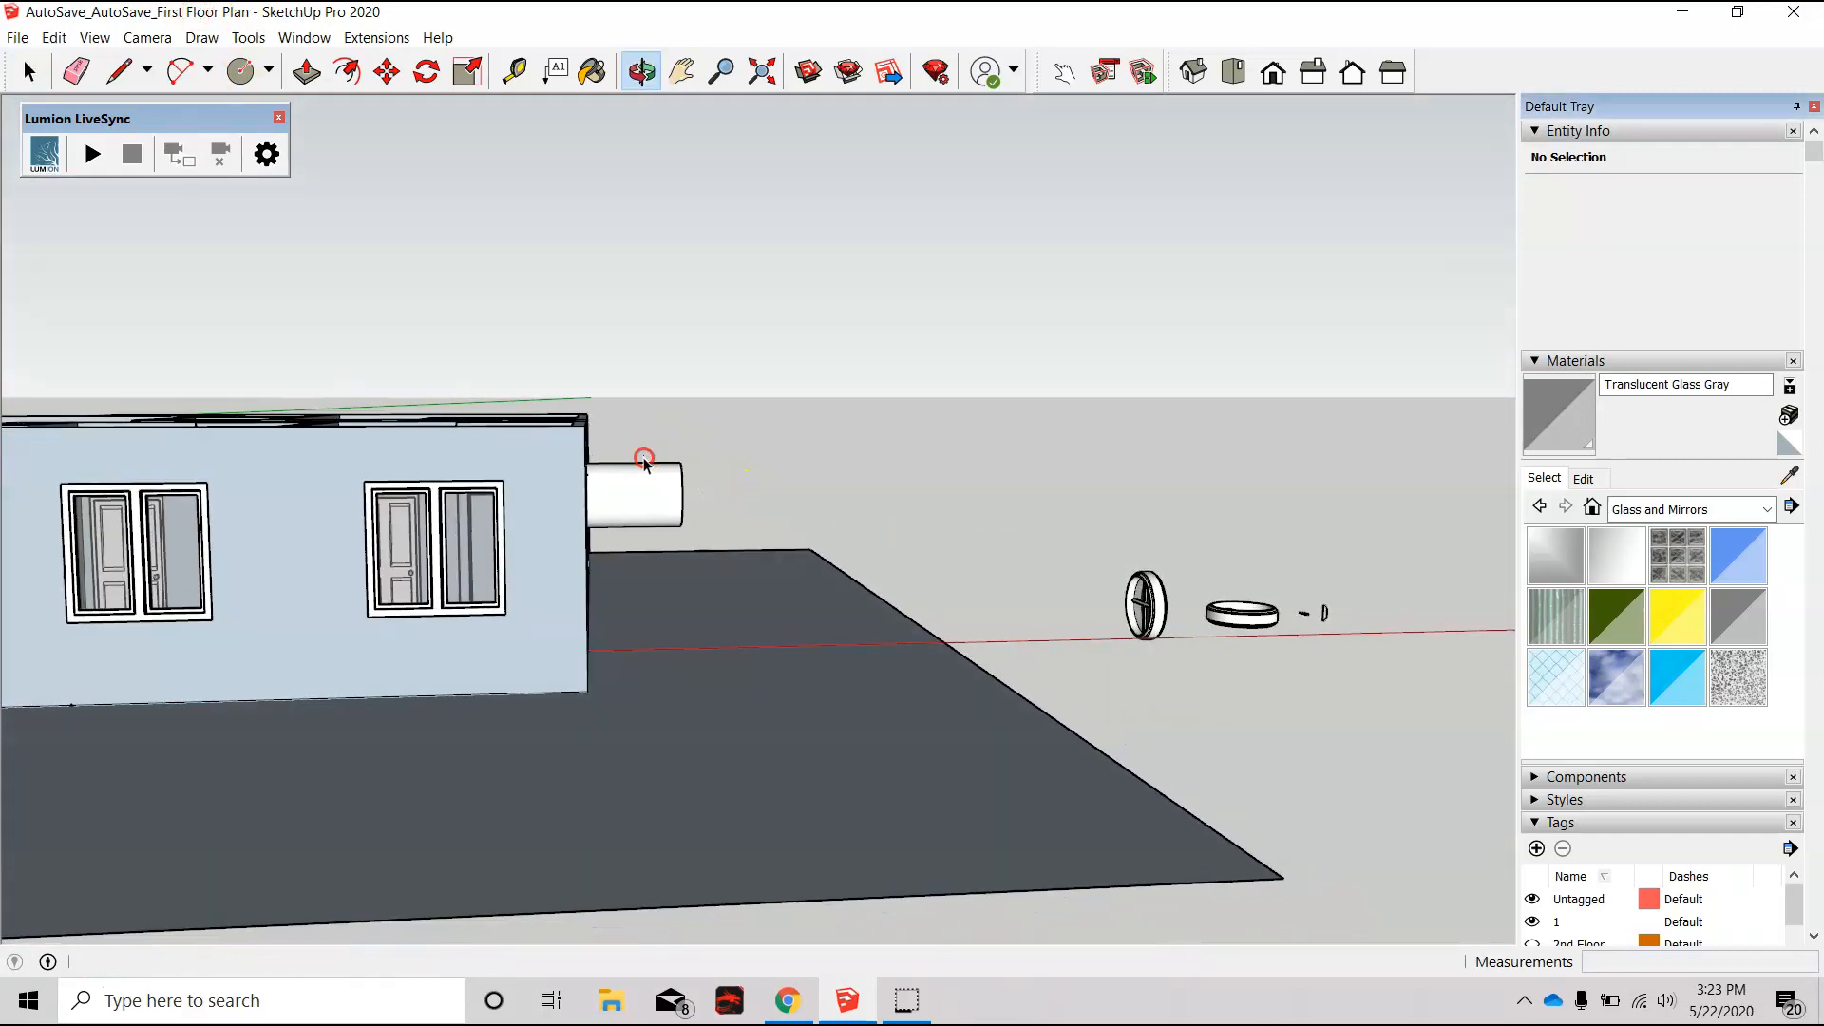
{"action": "left_click_drag", "start_coordinate": [642, 535], "coordinate": [641, 536]}
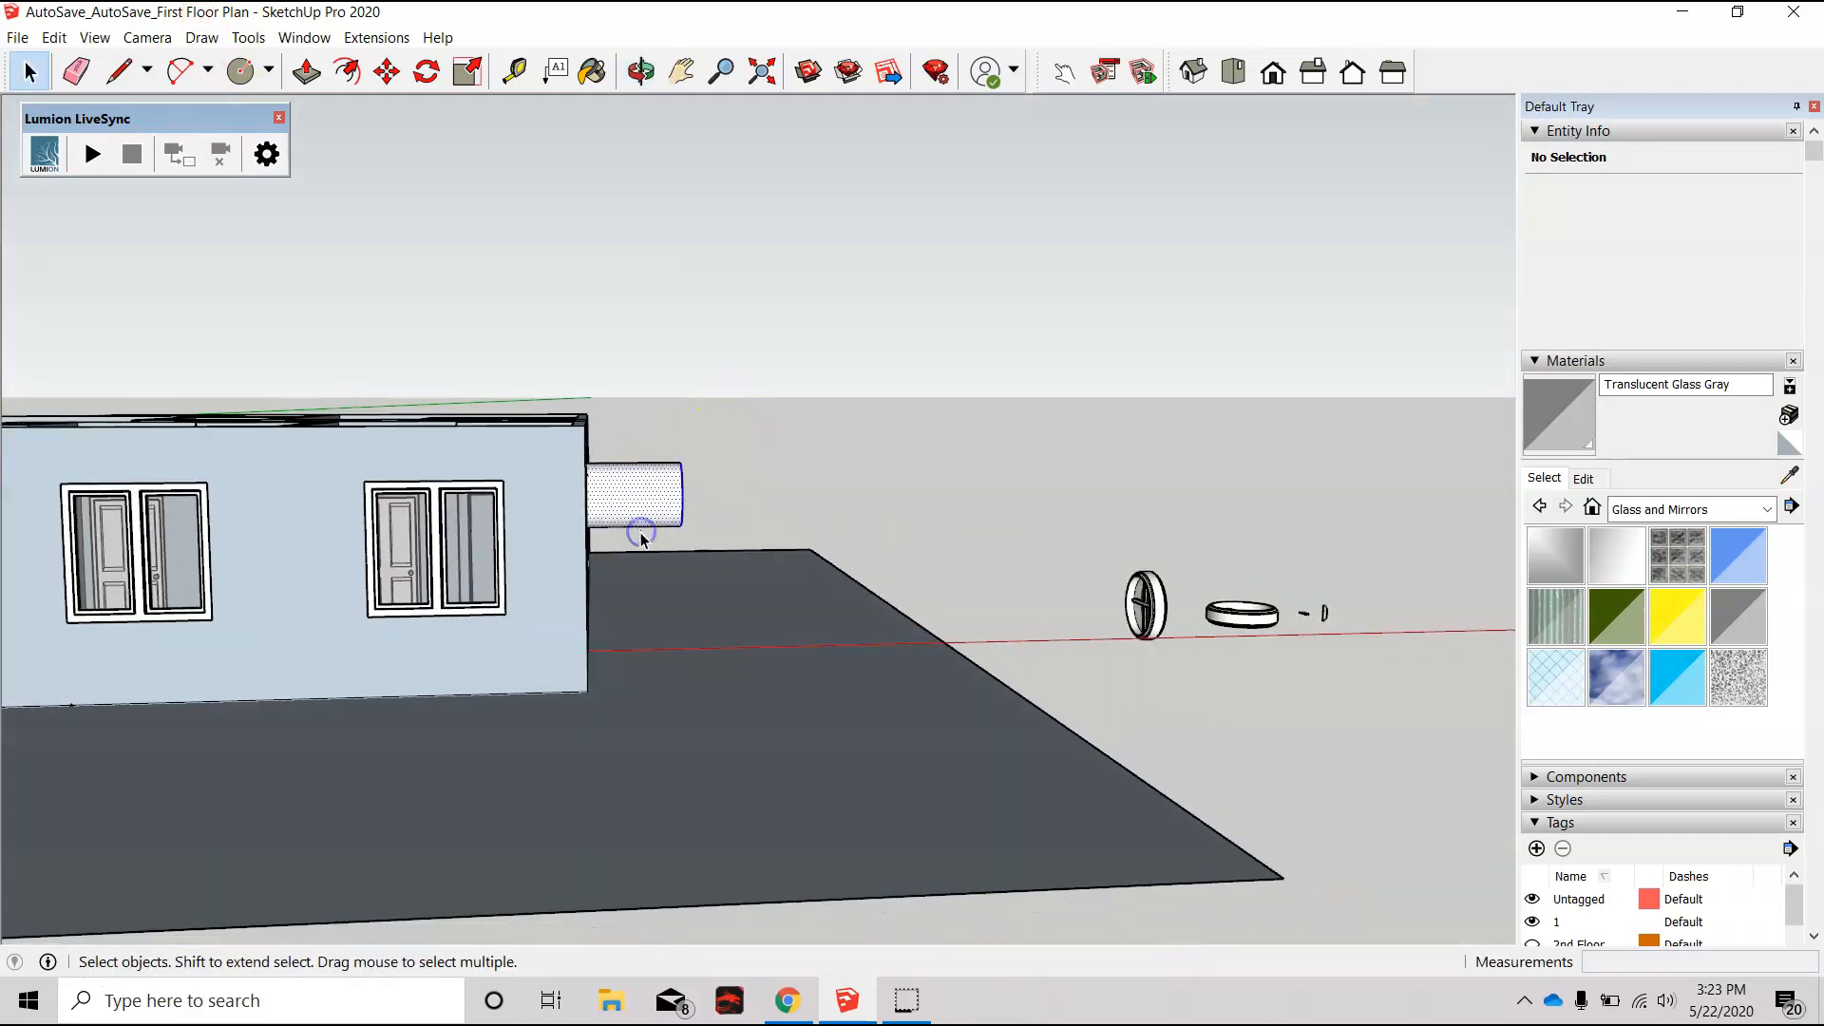
{"action": "left_click", "coordinate": [643, 519]}
{"action": "middle_click_drag", "start_coordinate": [761, 453], "coordinate": [541, 550]}
{"action": "scroll", "coordinate": [570, 494], "scroll_direction": "up", "scroll_amount": 6}
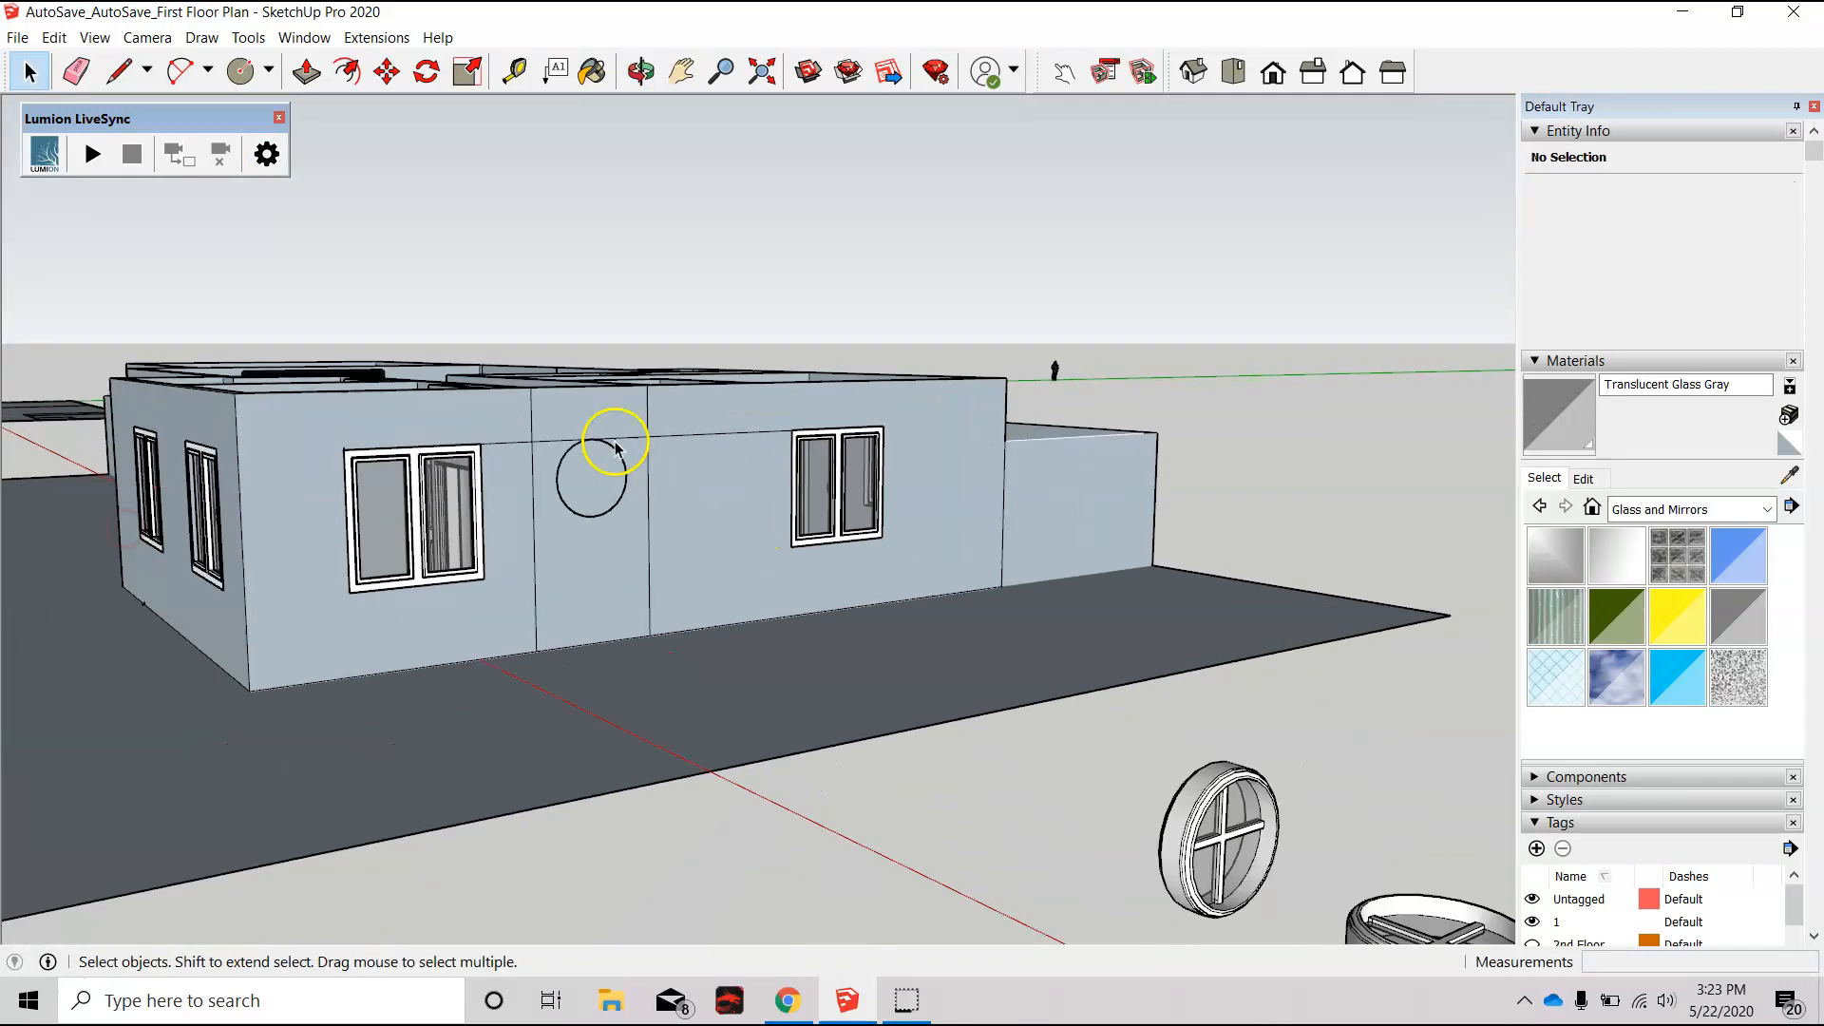
Step: Try deleting the outer wall panel together with its circular cutout, and undo the deletion
{"action": "key", "text": "Delete"}
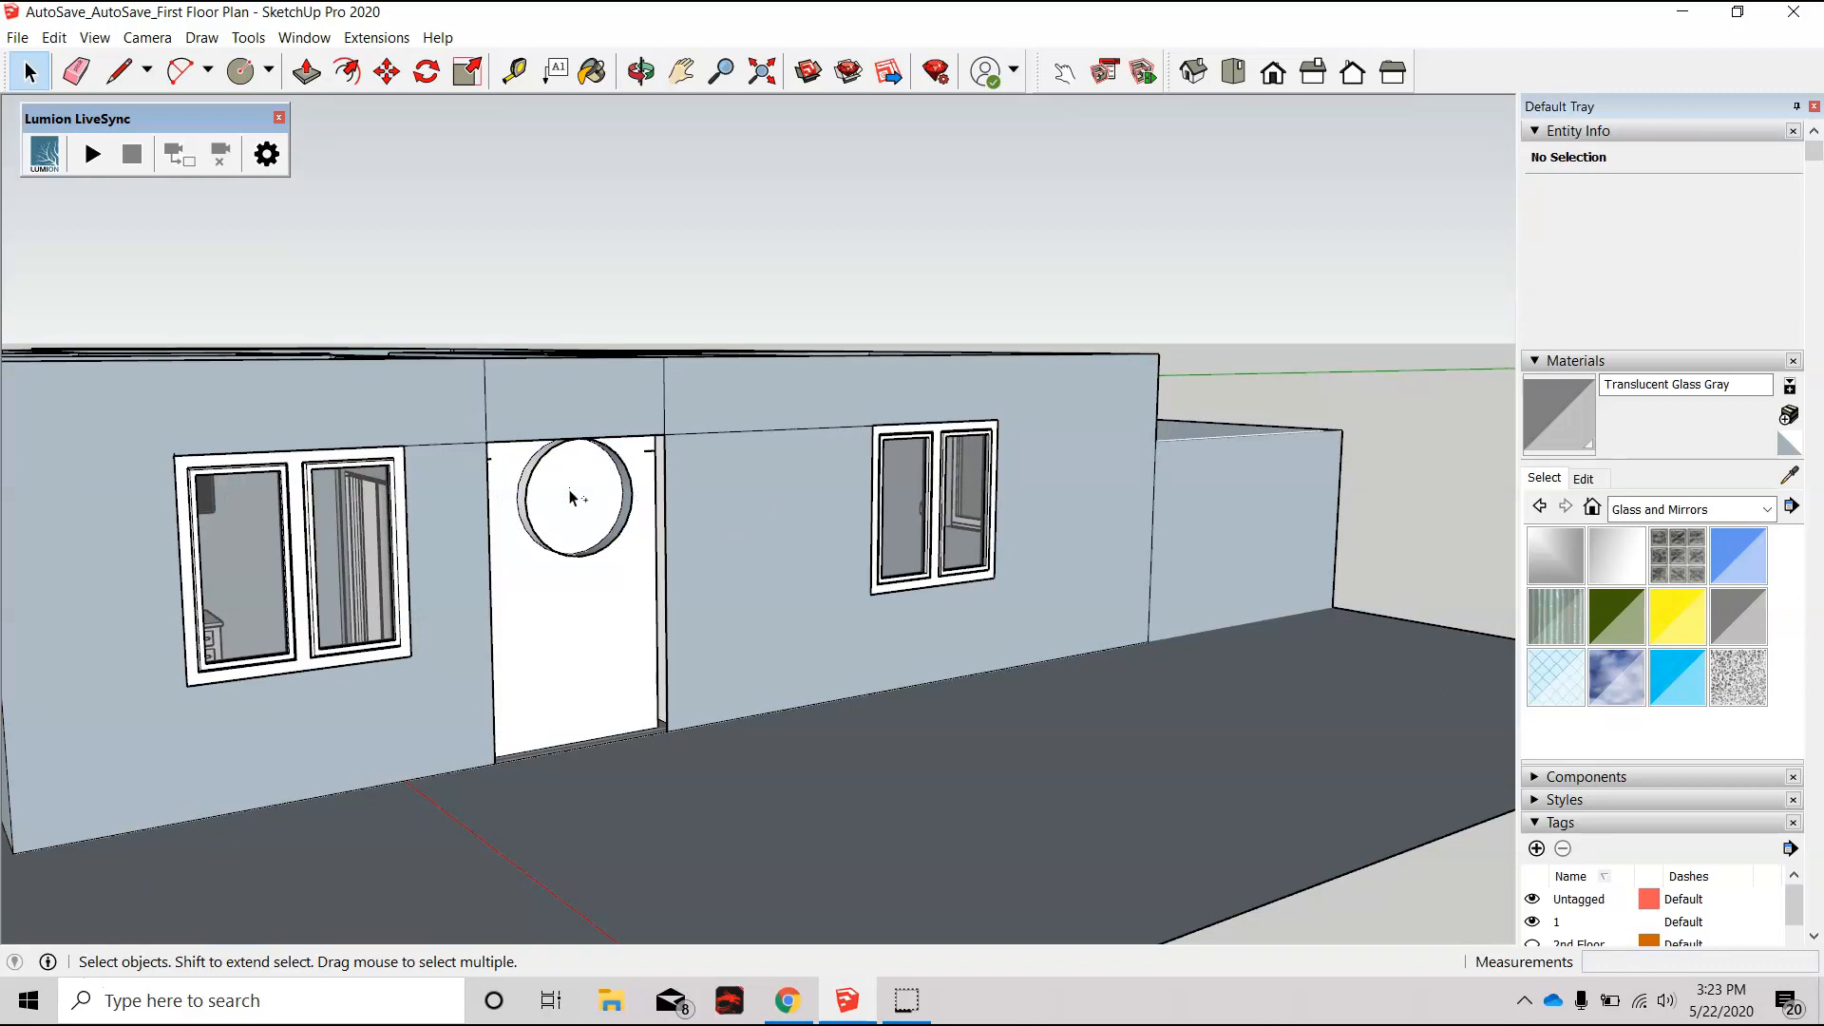
{"action": "middle_click_drag", "start_coordinate": [798, 563], "coordinate": [687, 655]}
{"action": "scroll", "coordinate": [570, 646], "scroll_direction": "up", "scroll_amount": 4}
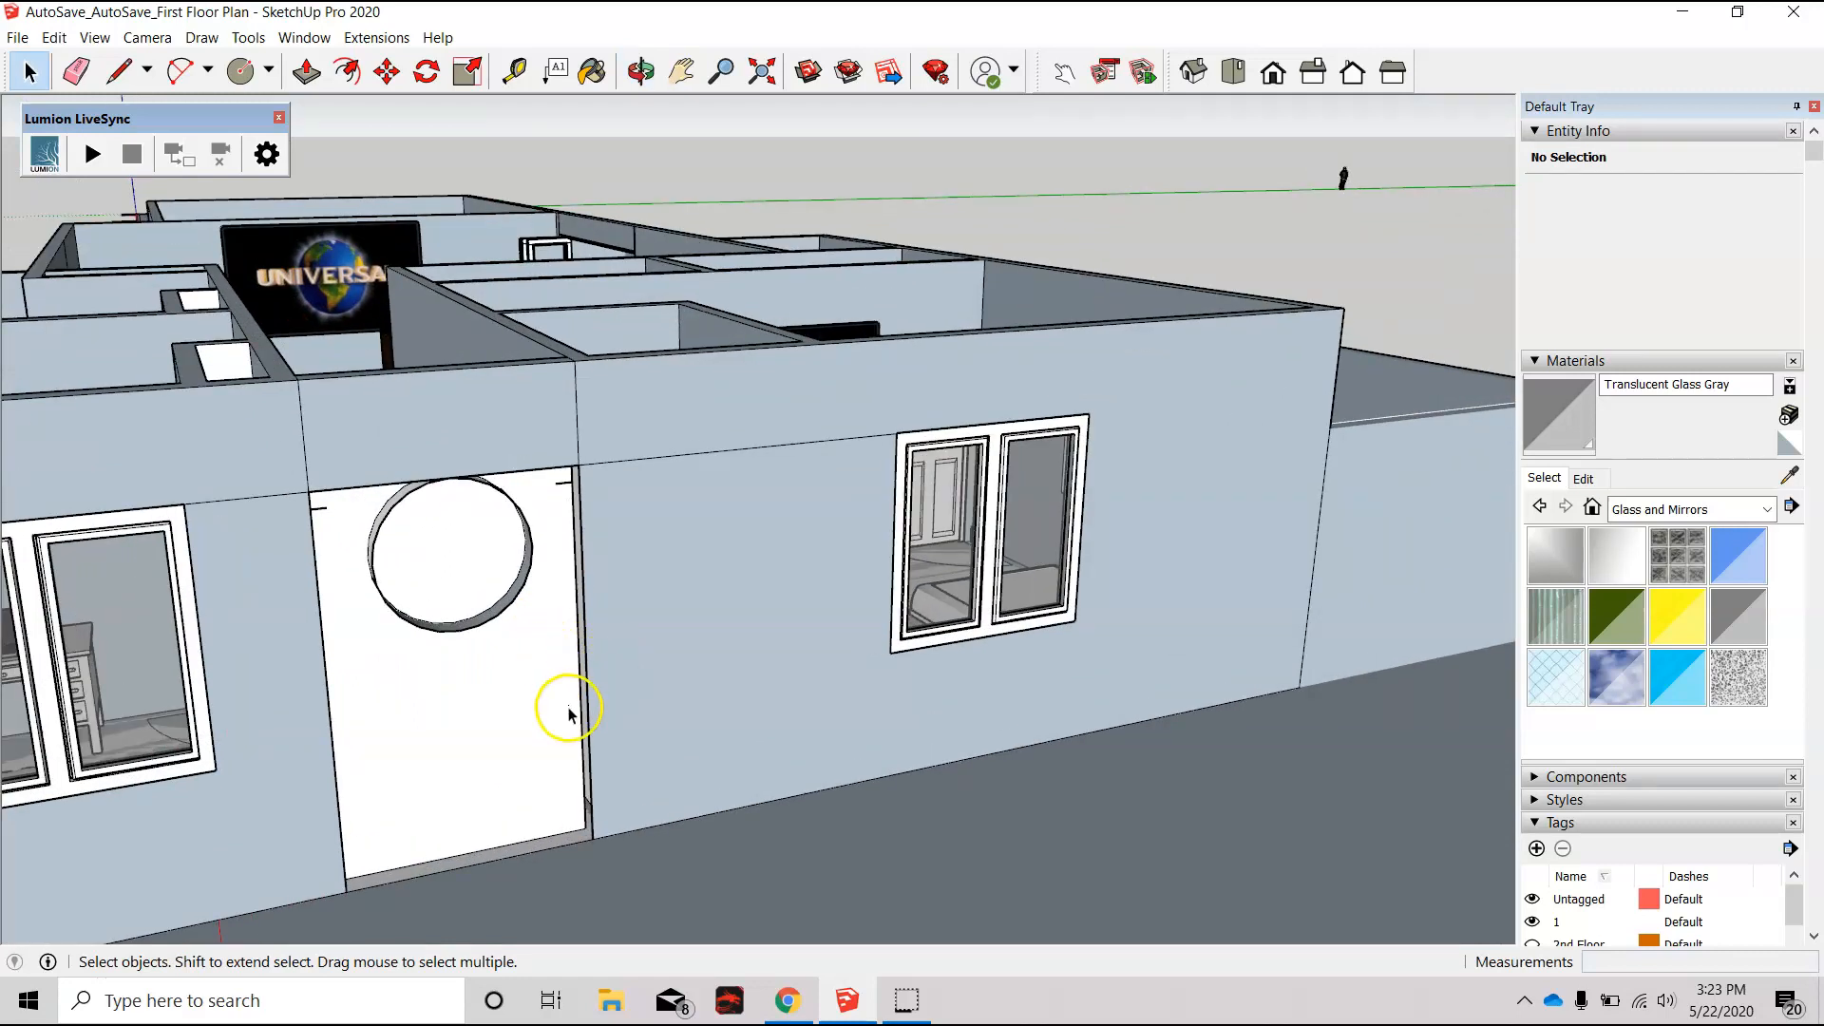
{"action": "key", "text": "ctrl+z"}
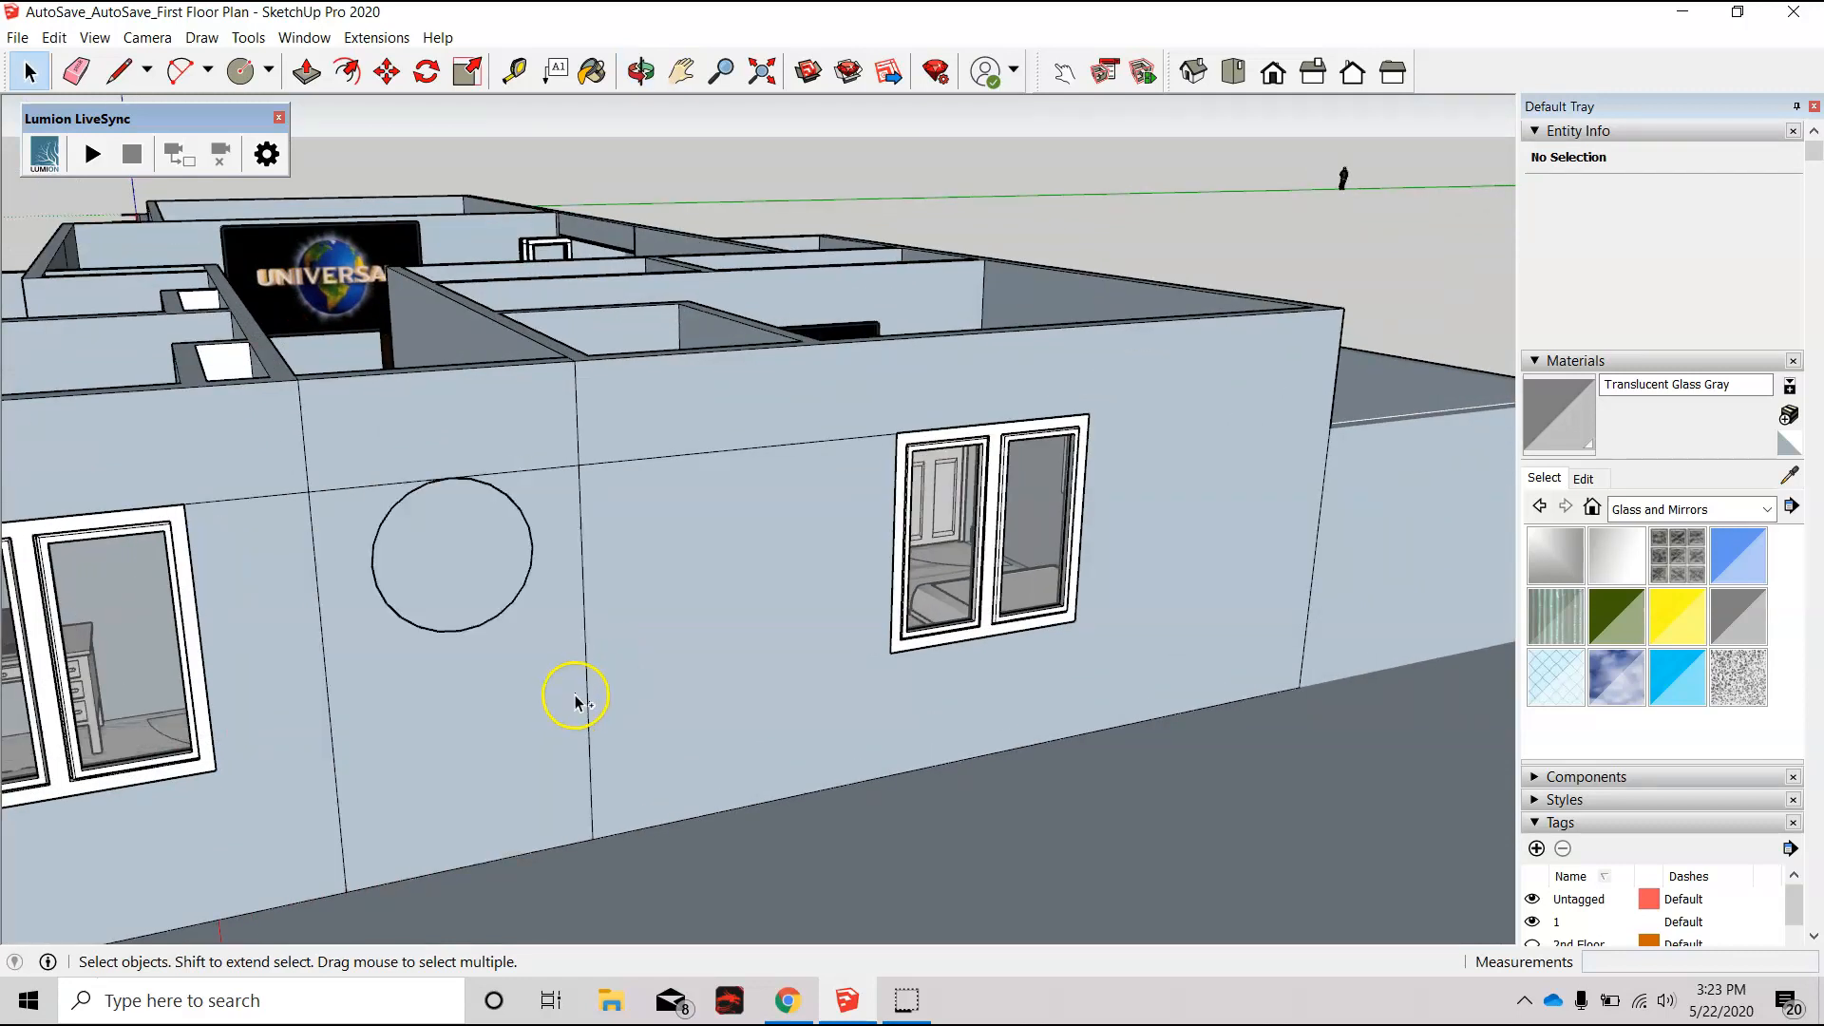
Step: Select the outer wall panel around the circle and examine the circular outline up close
{"action": "scroll", "coordinate": [444, 619], "scroll_direction": "down", "scroll_amount": 1}
{"action": "left_click", "coordinate": [435, 618]}
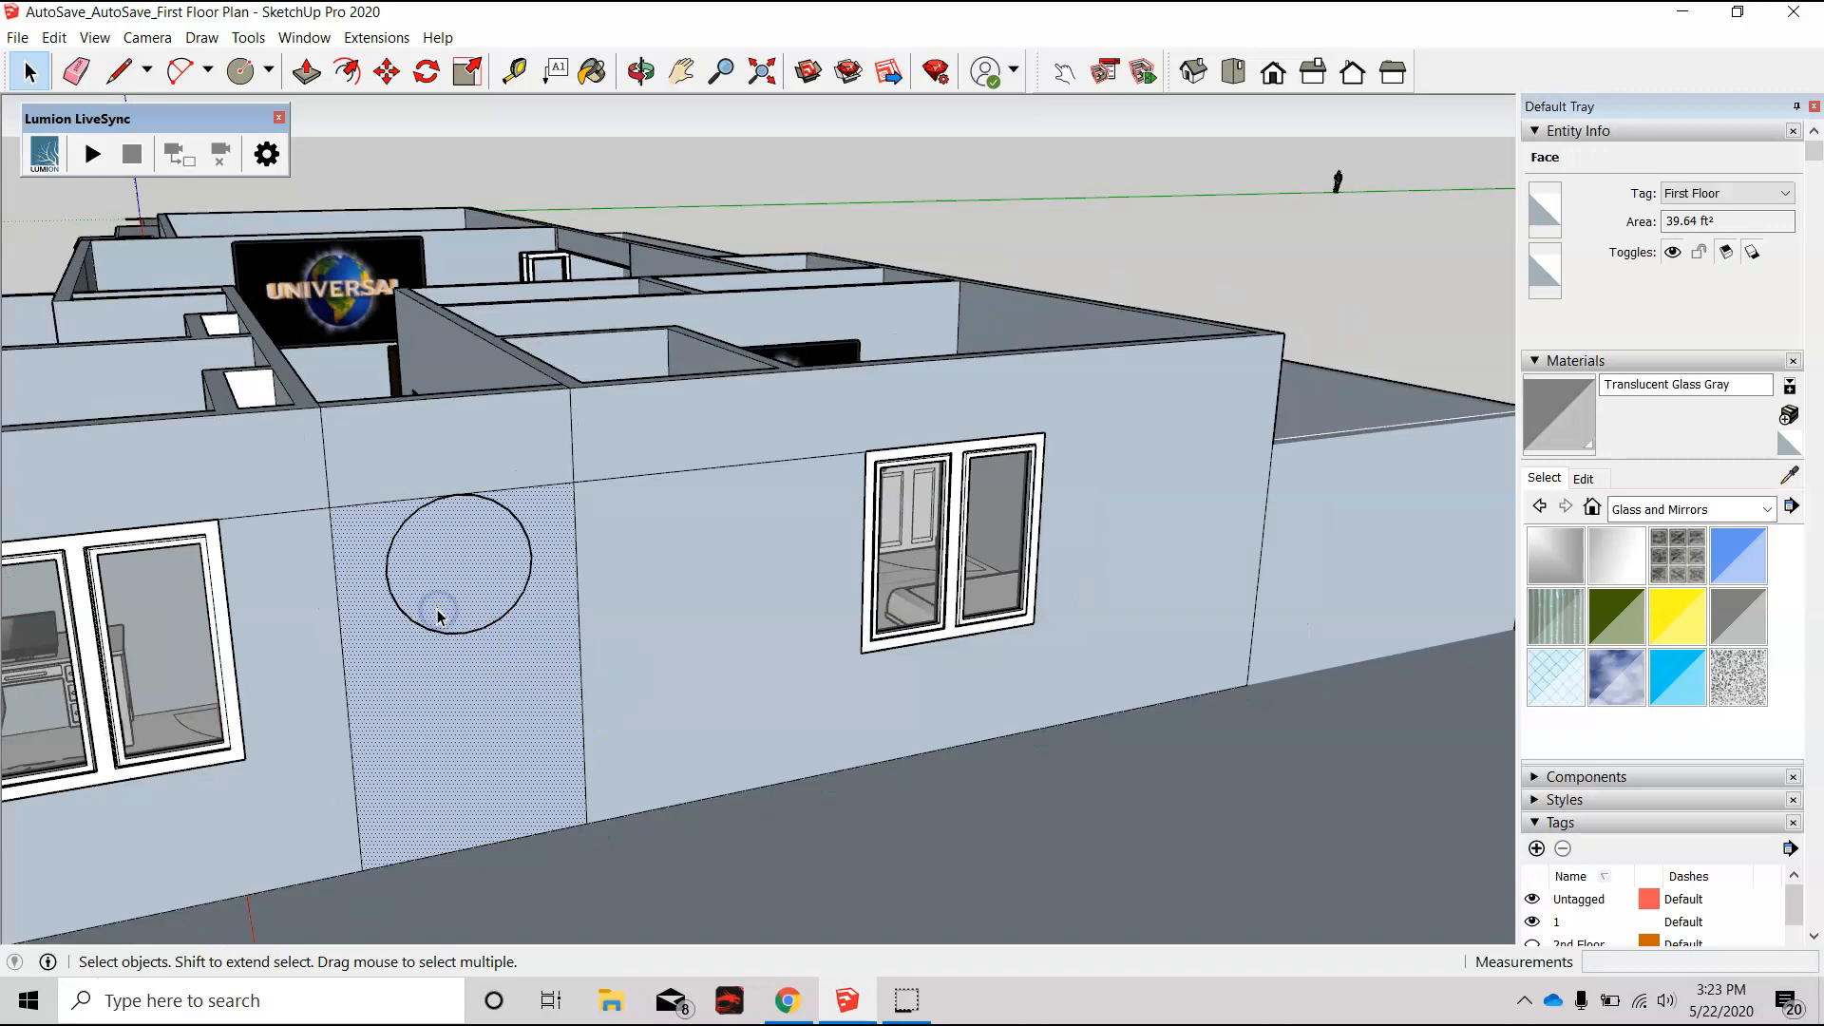
{"action": "scroll", "coordinate": [433, 543], "scroll_direction": "up", "scroll_amount": 5}
{"action": "middle_click_drag", "start_coordinate": [448, 545], "coordinate": [800, 593]}
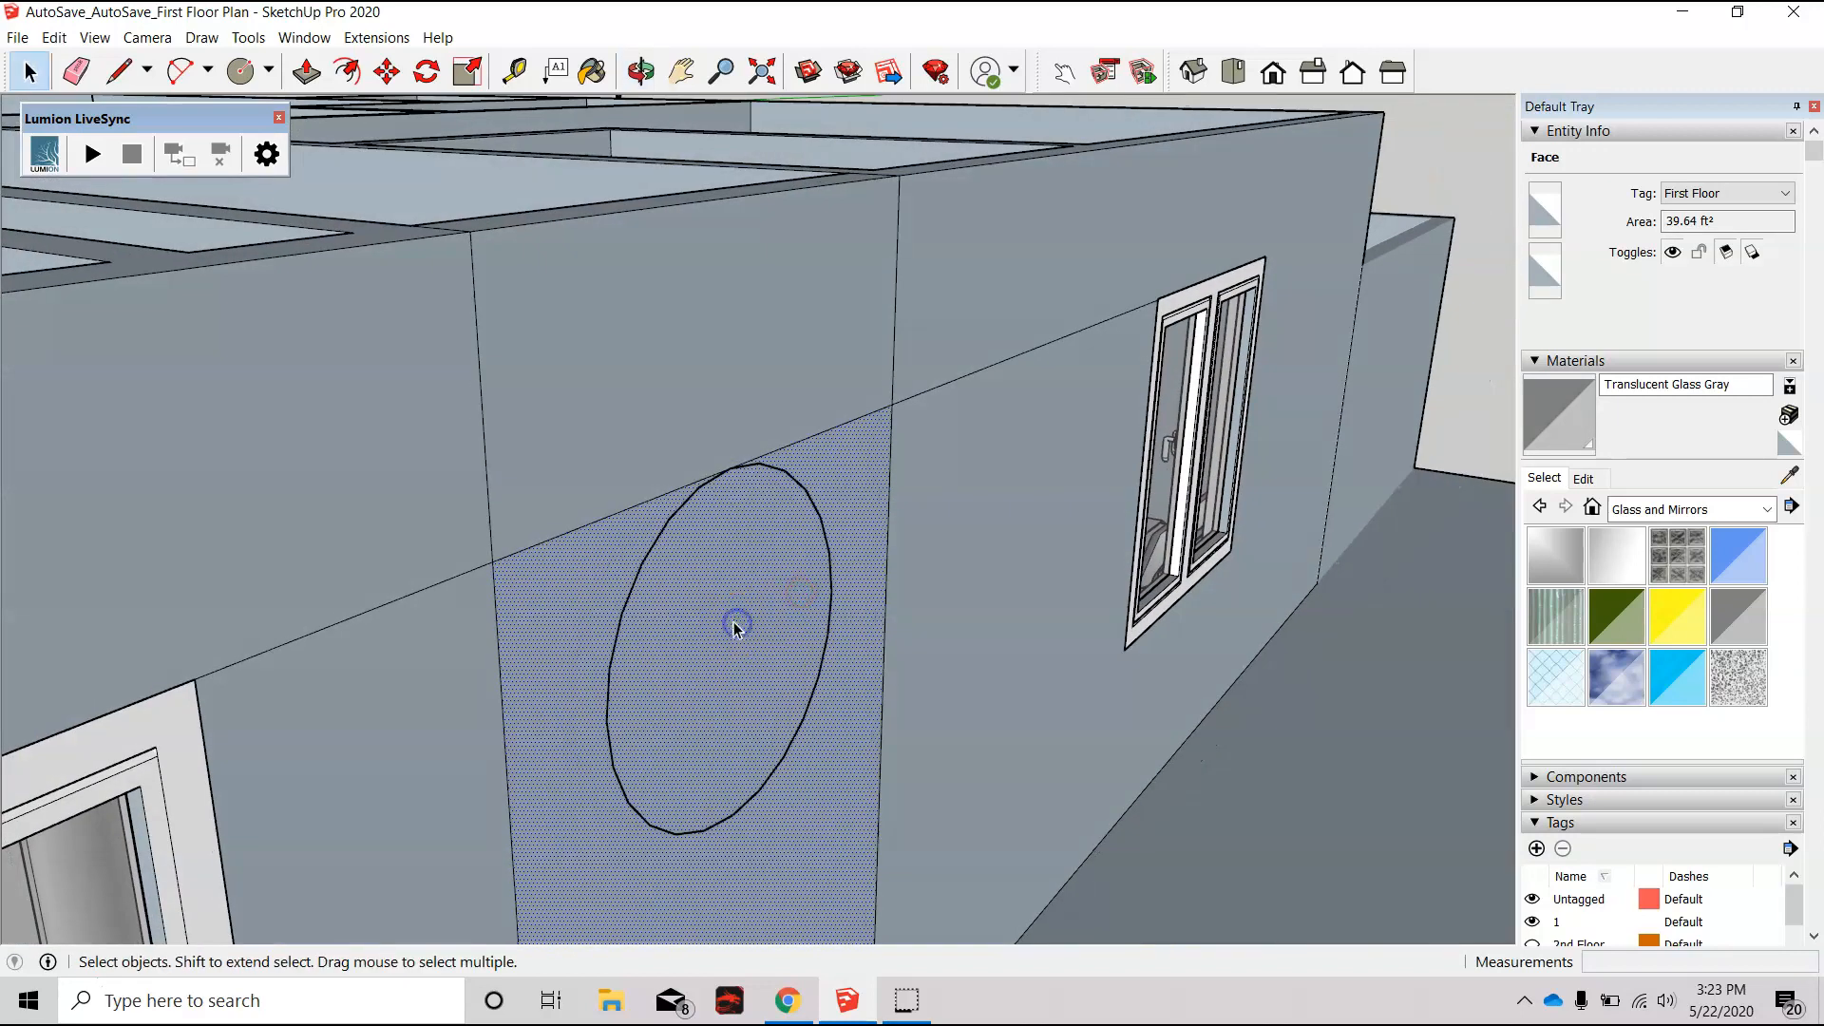
{"action": "scroll", "coordinate": [671, 582], "scroll_direction": "down", "scroll_amount": 1}
{"action": "scroll", "coordinate": [684, 597], "scroll_direction": "up", "scroll_amount": 1}
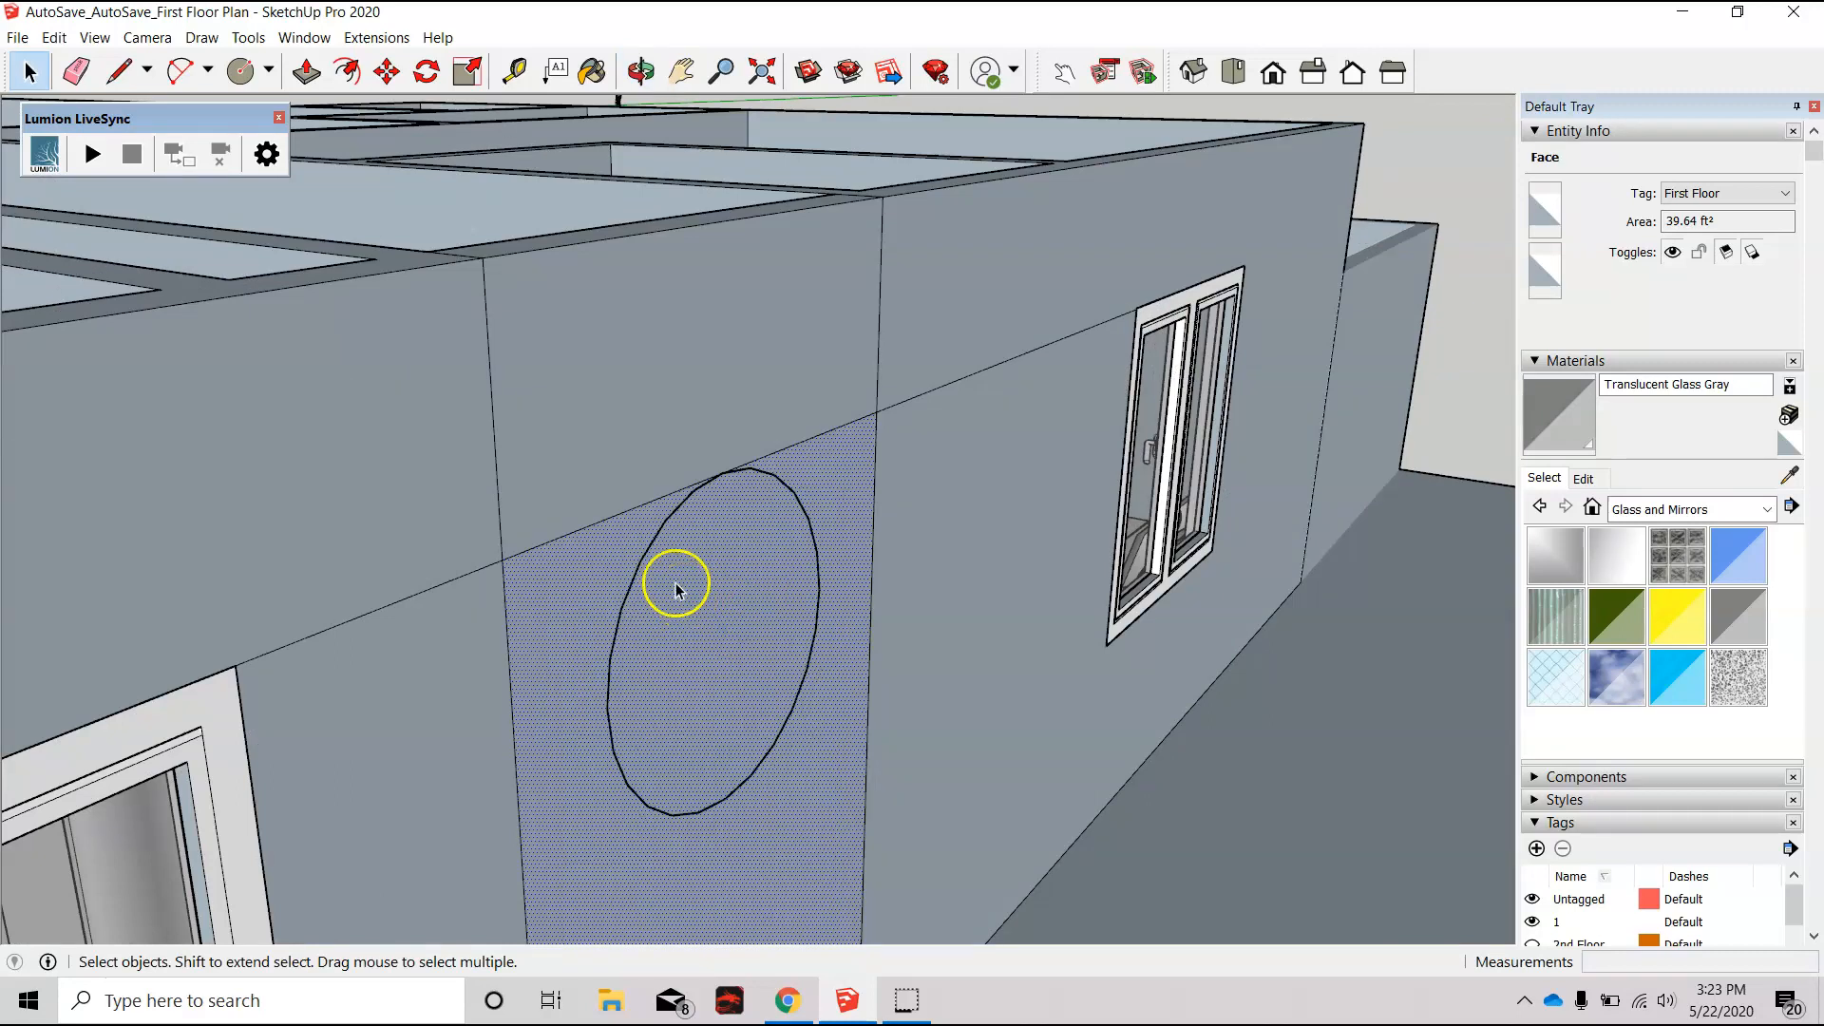
{"action": "scroll", "coordinate": [670, 580], "scroll_direction": "down", "scroll_amount": 2}
{"action": "scroll", "coordinate": [652, 540], "scroll_direction": "down", "scroll_amount": 1}
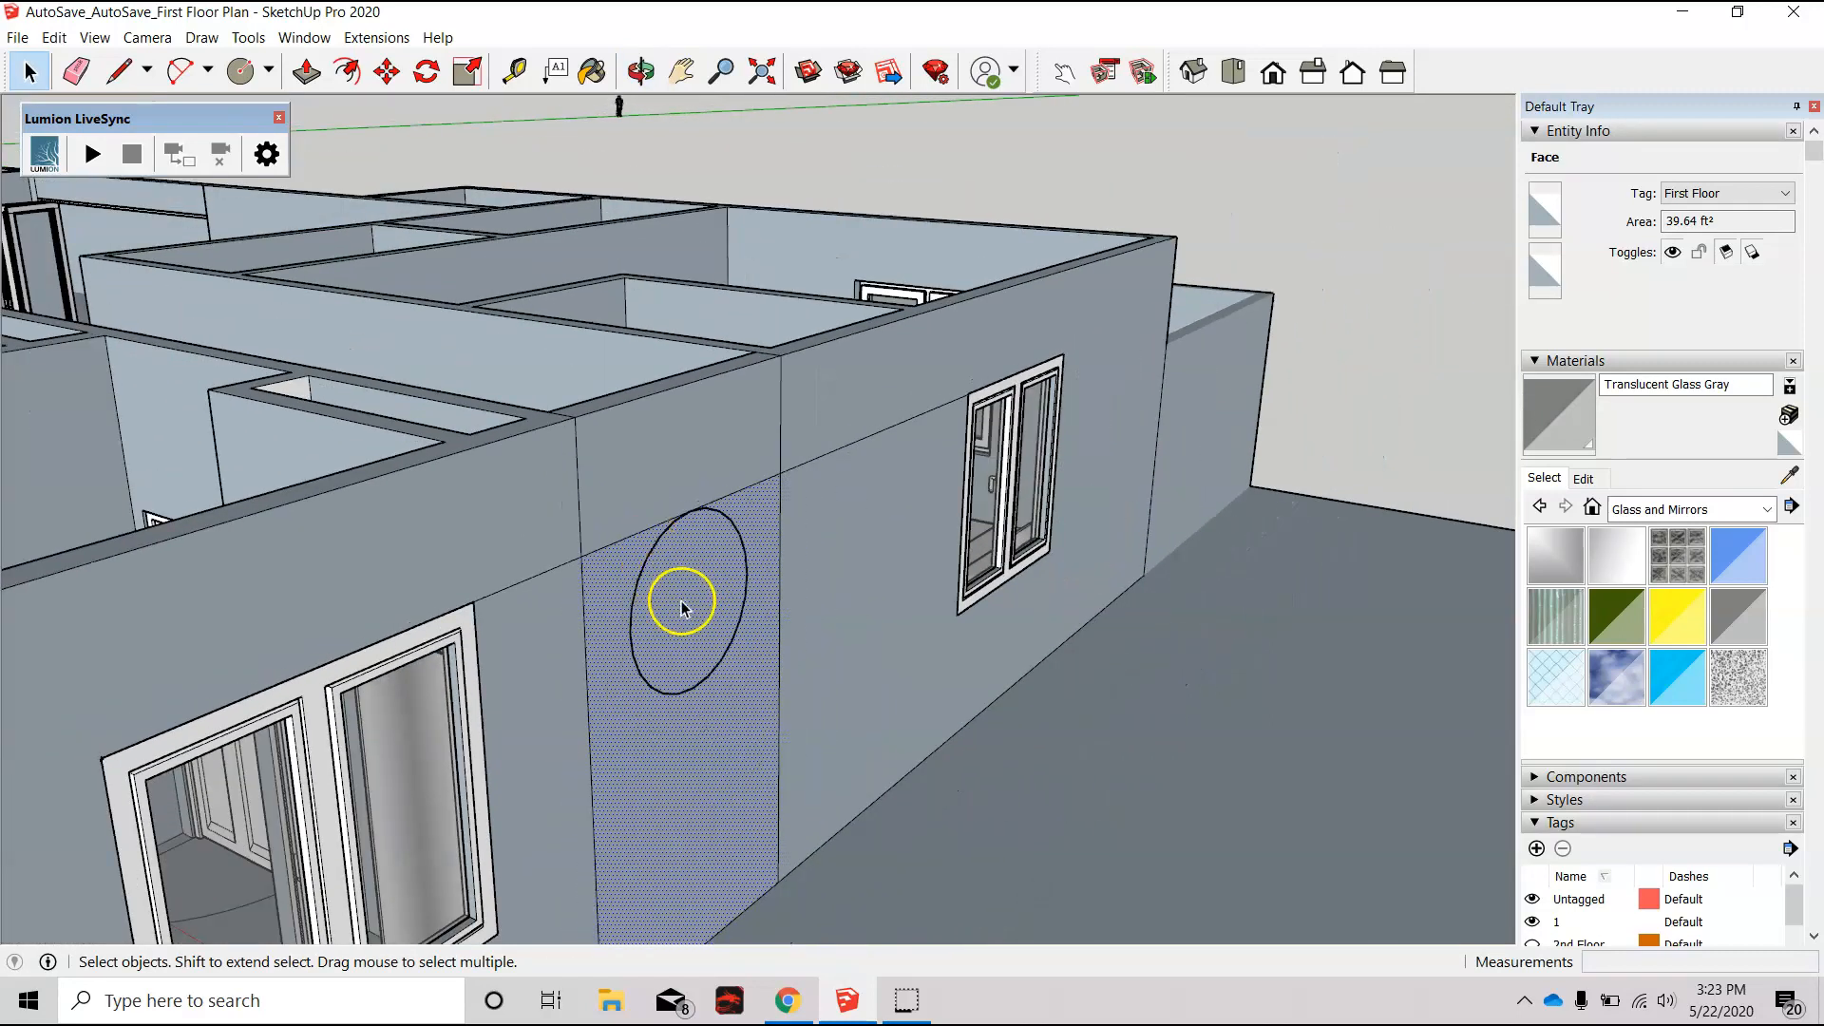
{"action": "scroll", "coordinate": [684, 604], "scroll_direction": "up", "scroll_amount": 4}
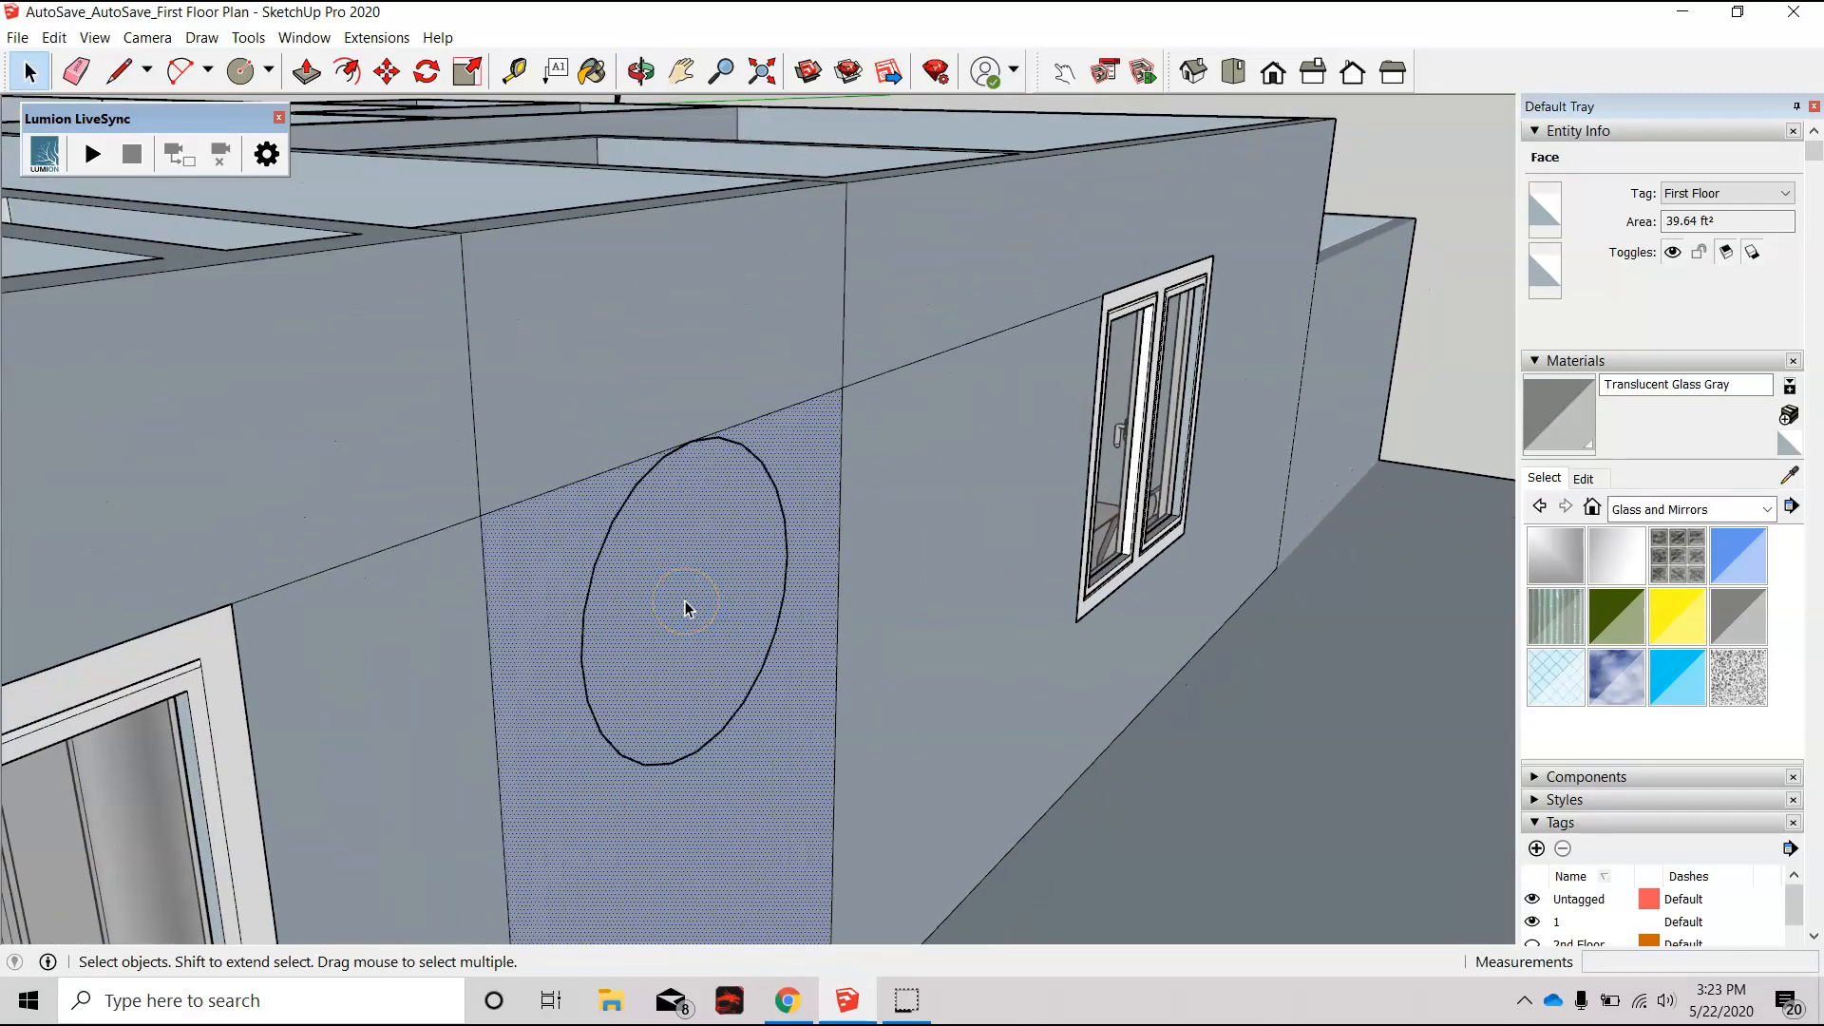
Step: Erase all edges of the circular outline from the outer wall, including the leftover segments touching the horizontal seam
{"action": "key", "text": "e"}
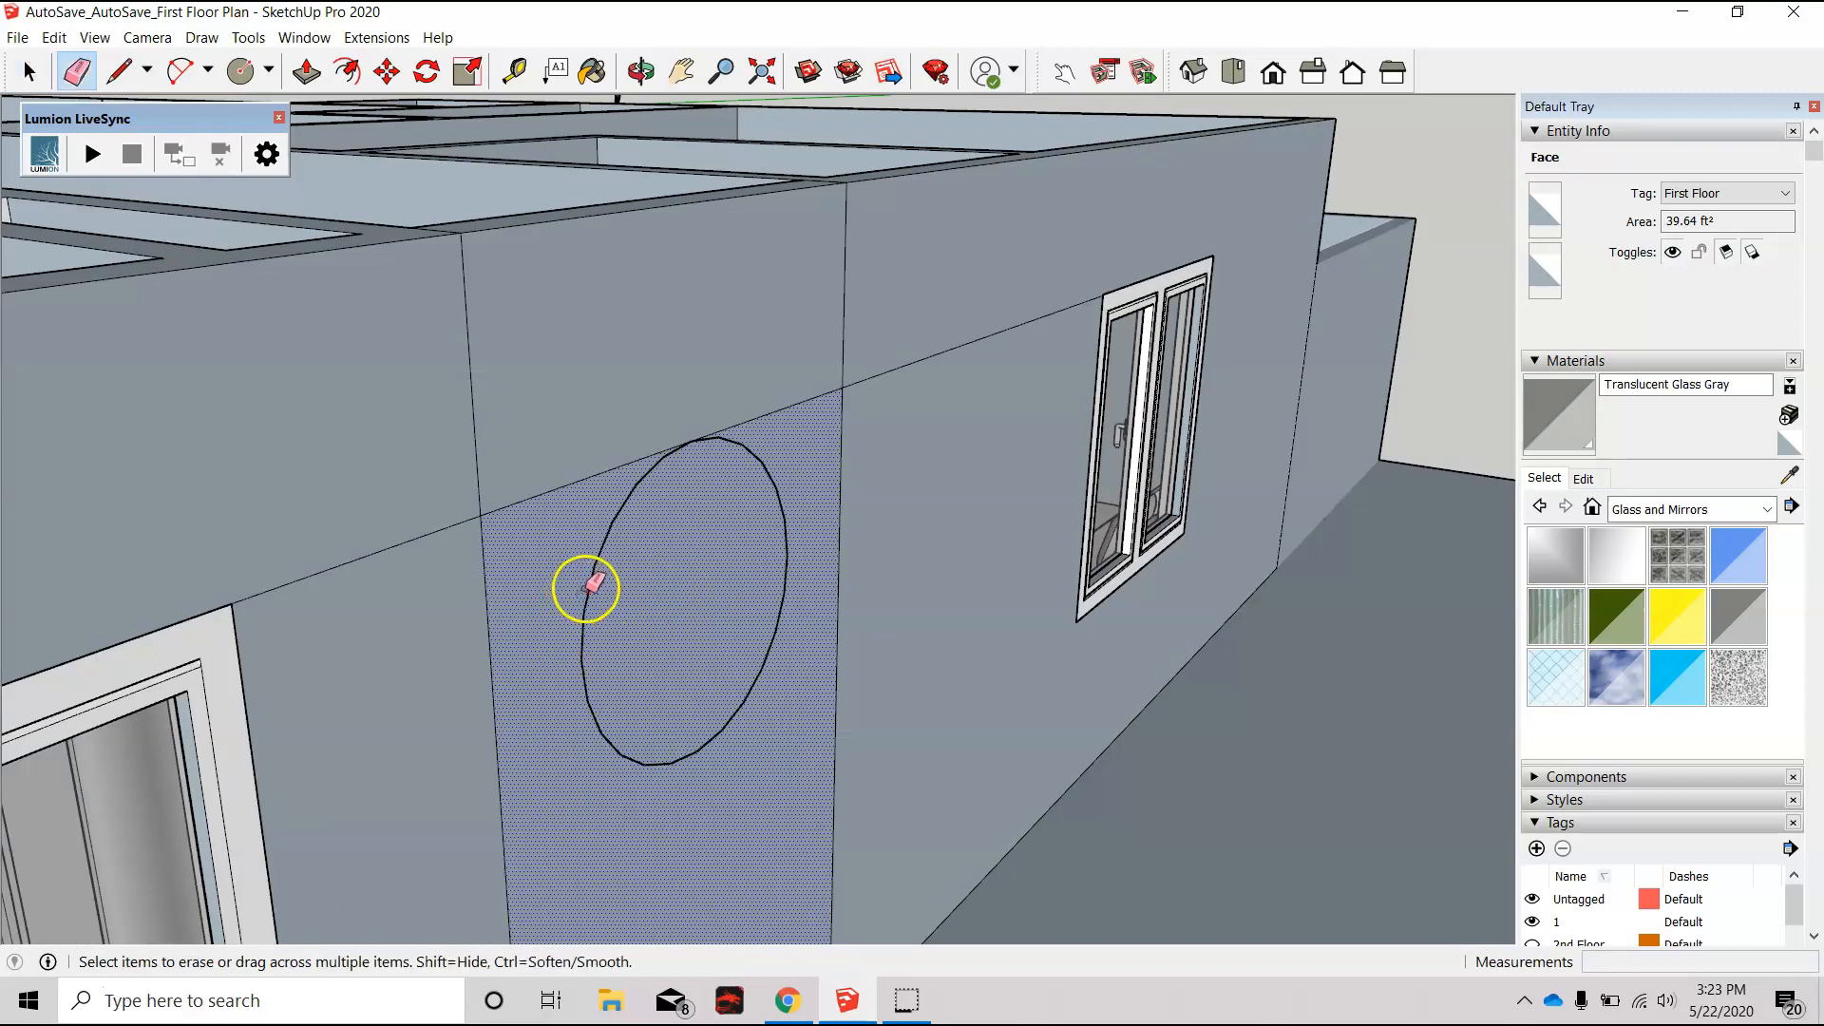
{"action": "mouse_move", "coordinate": [597, 582]}
{"action": "left_mouse_down"}
{"action": "mouse_move", "coordinate": [623, 611]}
{"action": "mouse_move", "coordinate": [599, 566]}
{"action": "left_mouse_up"}
{"action": "left_click_drag", "start_coordinate": [634, 503], "coordinate": [660, 475]}
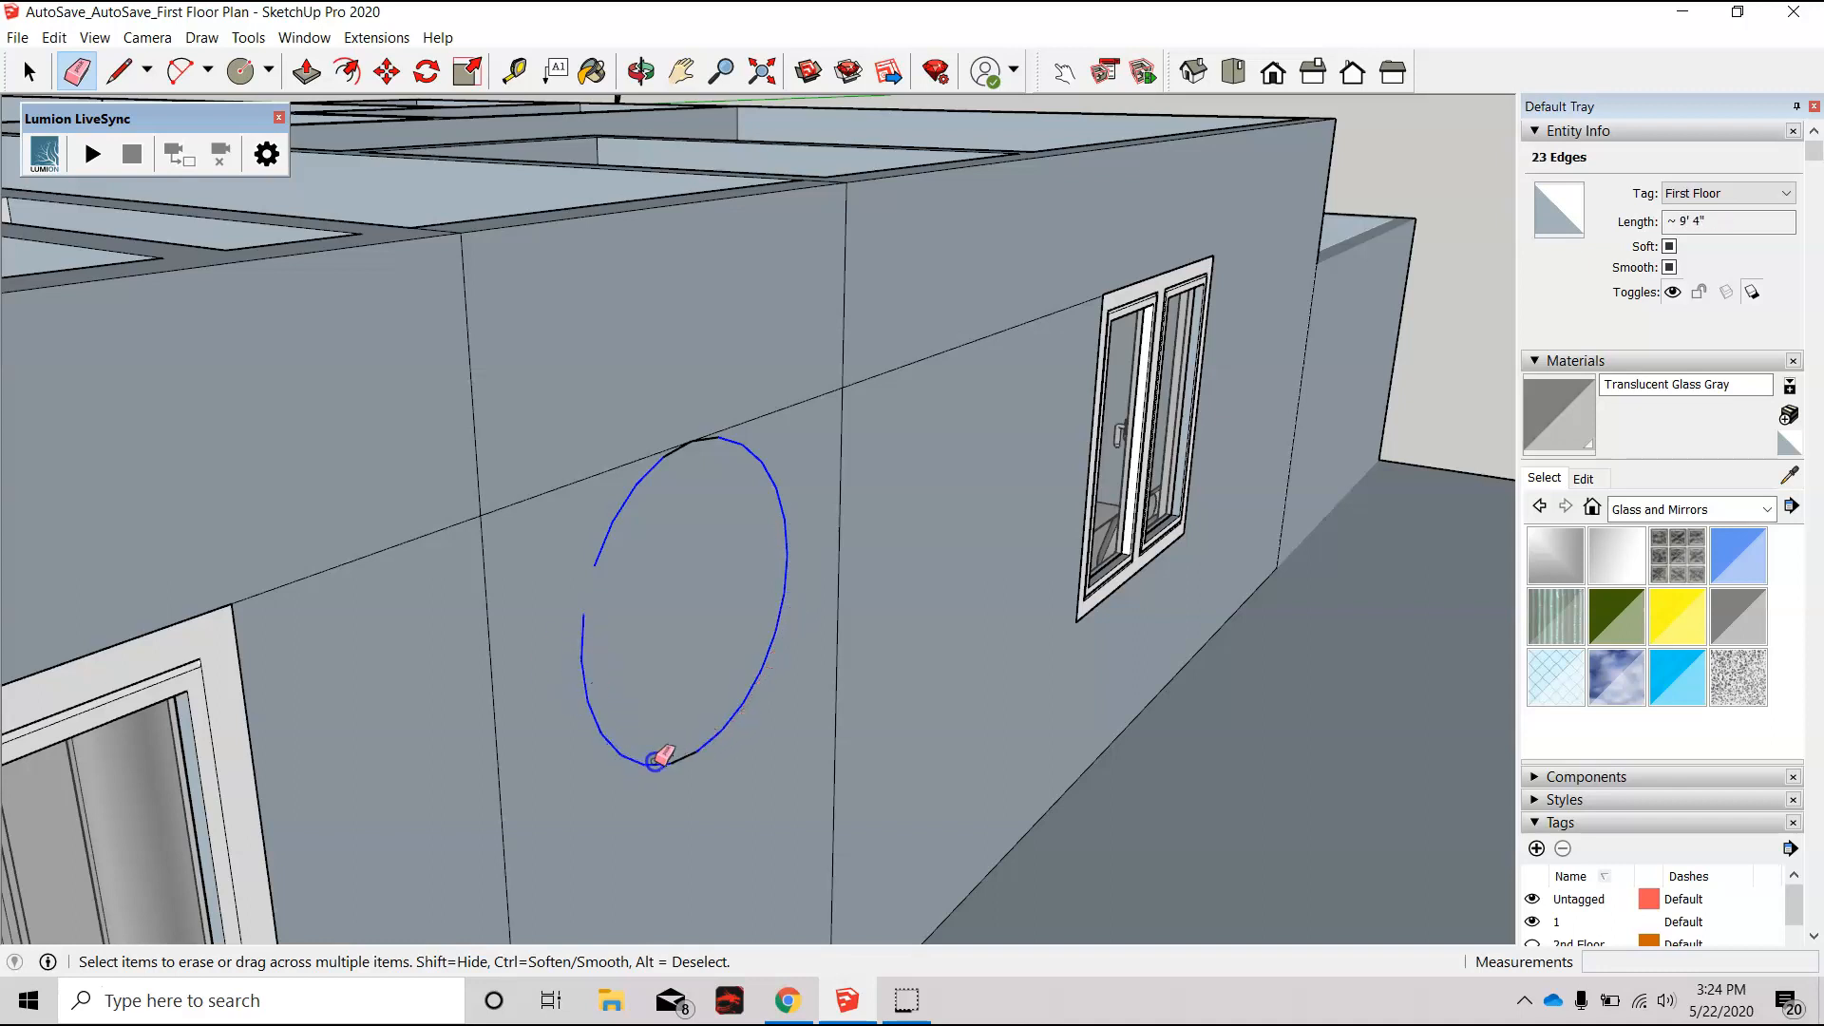
{"action": "left_click_drag", "start_coordinate": [704, 756], "coordinate": [704, 756]}
{"action": "scroll", "coordinate": [712, 509], "scroll_direction": "up", "scroll_amount": 10}
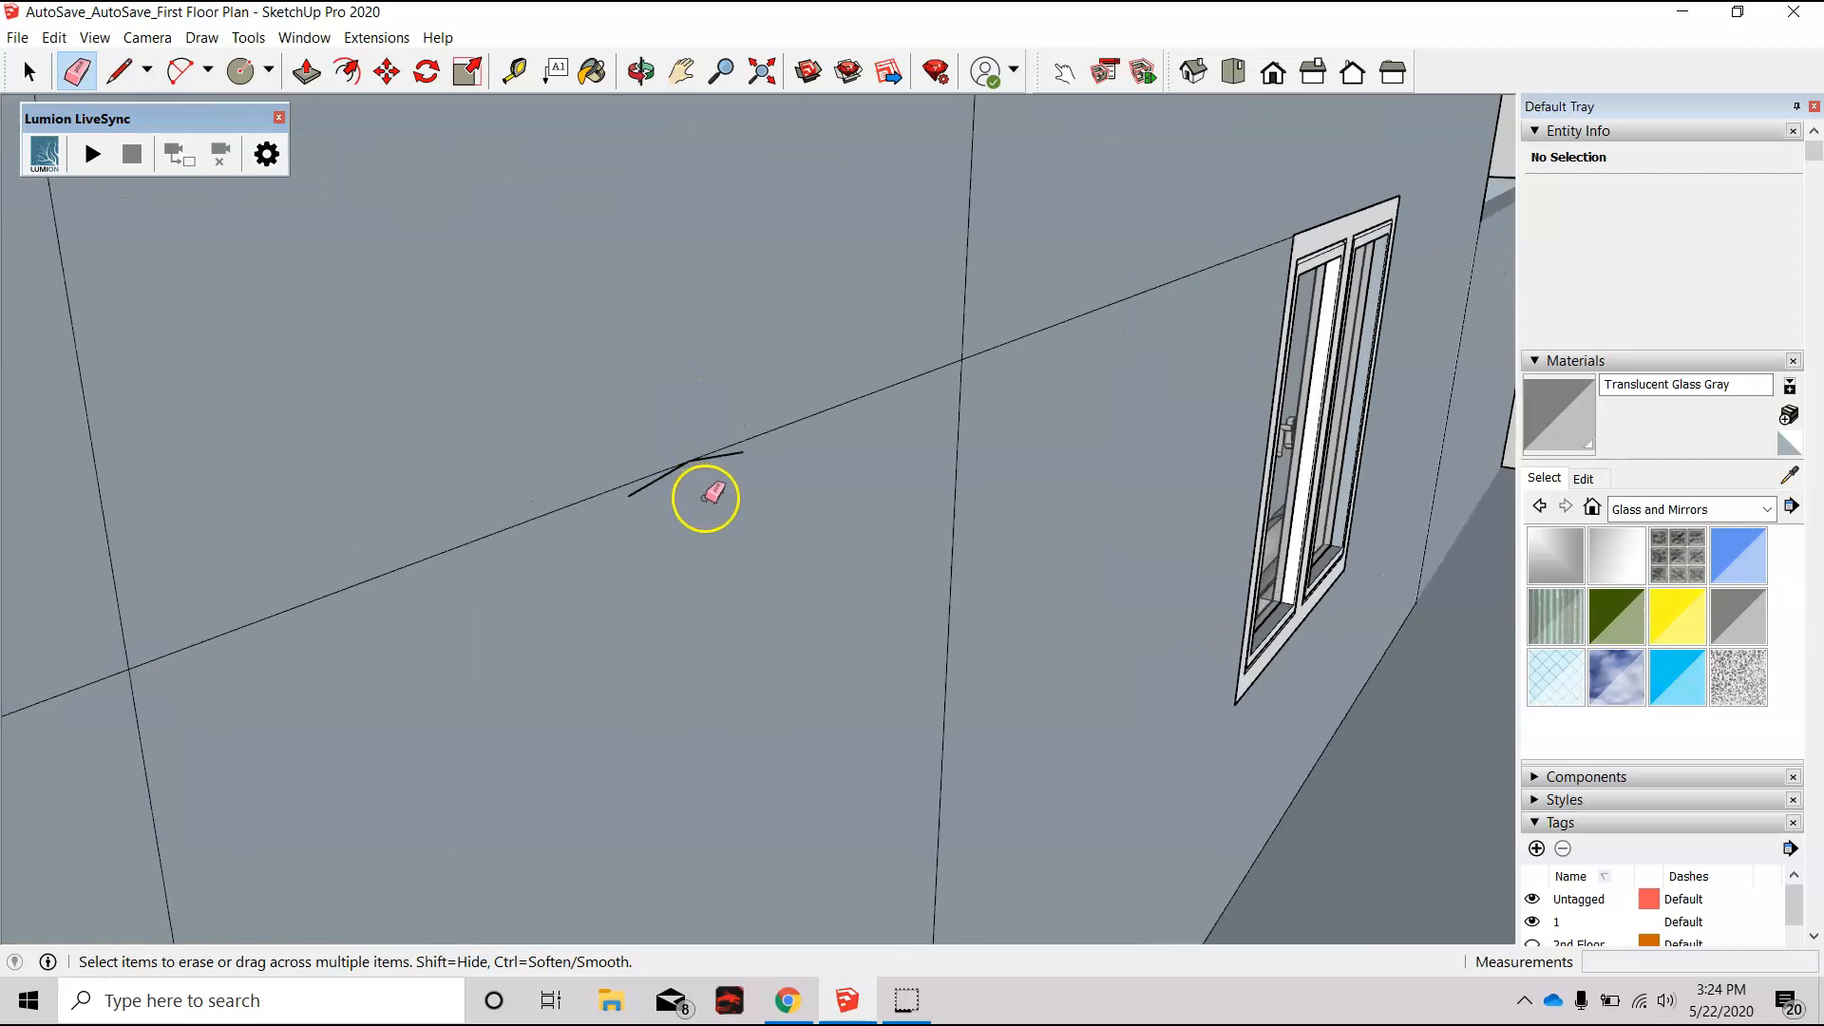
{"action": "scroll", "coordinate": [739, 432], "scroll_direction": "up", "scroll_amount": 1}
{"action": "left_click", "coordinate": [769, 427]}
{"action": "left_click_drag", "start_coordinate": [577, 483], "coordinate": [594, 502]}
{"action": "scroll", "coordinate": [619, 516], "scroll_direction": "down", "scroll_amount": 5}
{"action": "scroll", "coordinate": [627, 510], "scroll_direction": "down", "scroll_amount": 6}
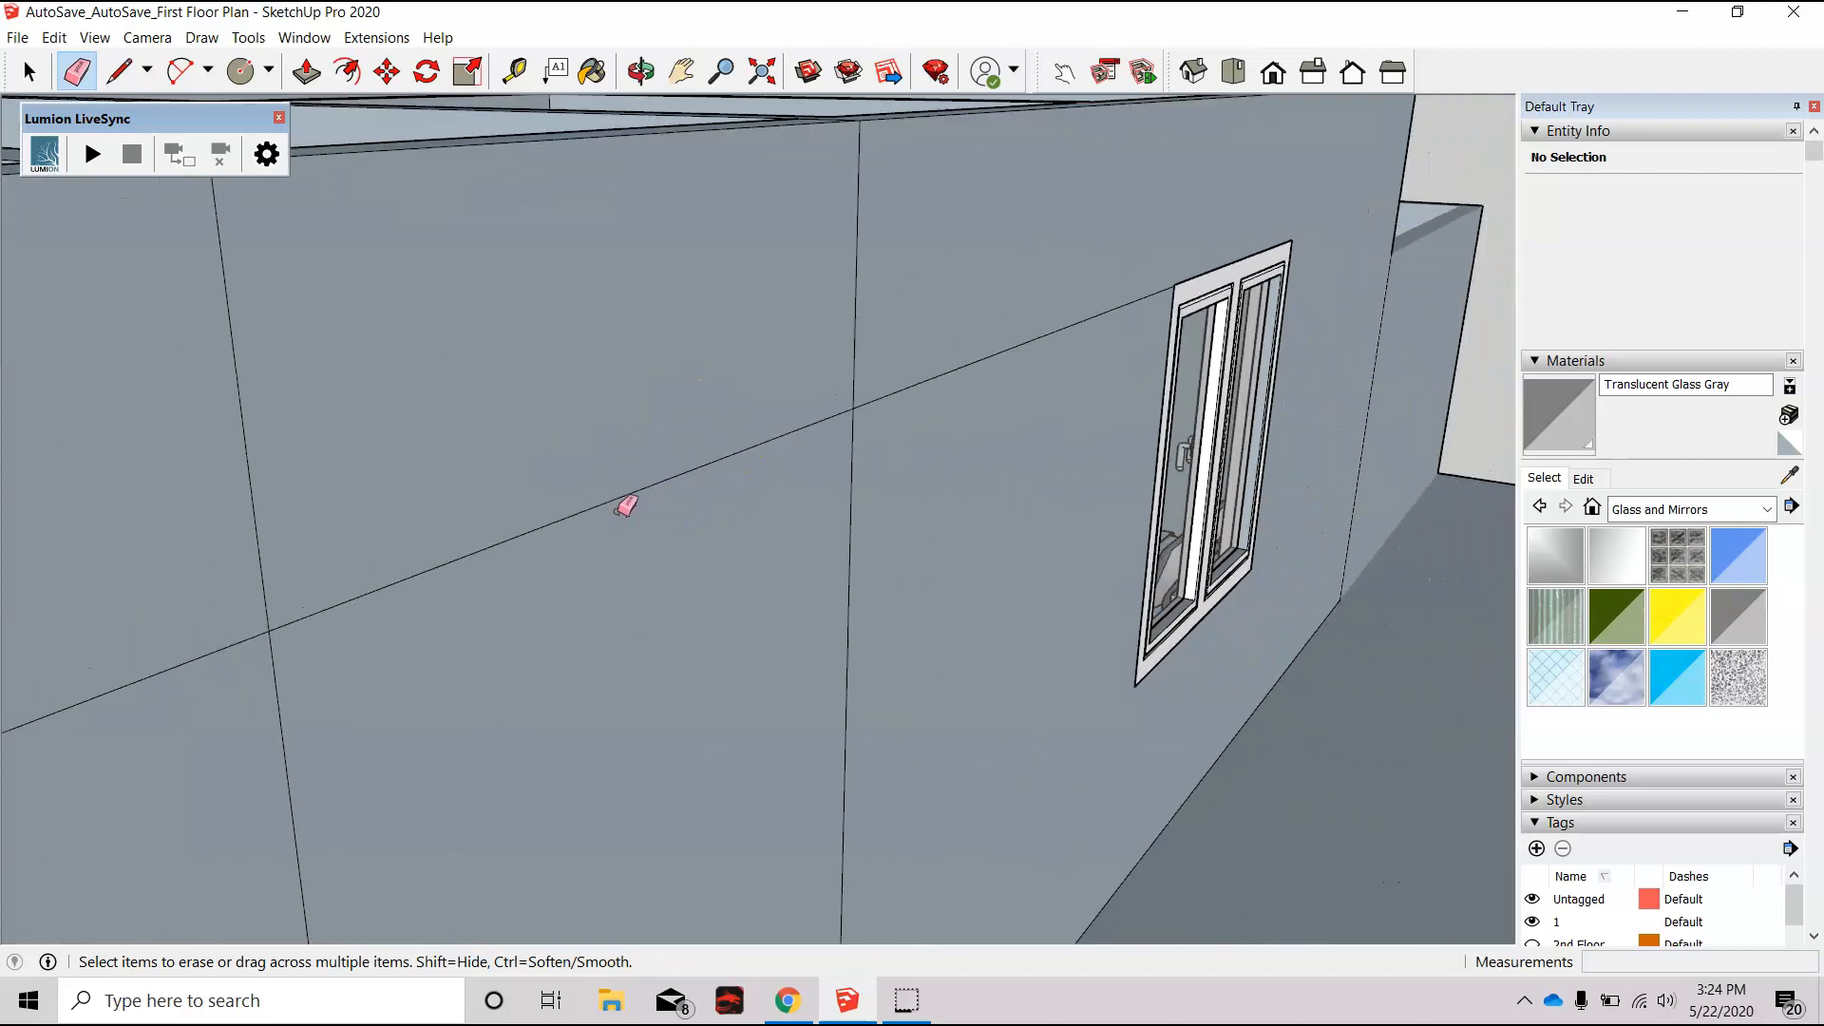
Step: Draw a 1' 6" vertical guide line down from the middle of the narrow panel's seam and a 1' 6" radius circle centred on its lower end
{"action": "scroll", "coordinate": [625, 503], "scroll_direction": "down", "scroll_amount": 5}
{"action": "middle_click_drag", "start_coordinate": [590, 509], "coordinate": [451, 431]}
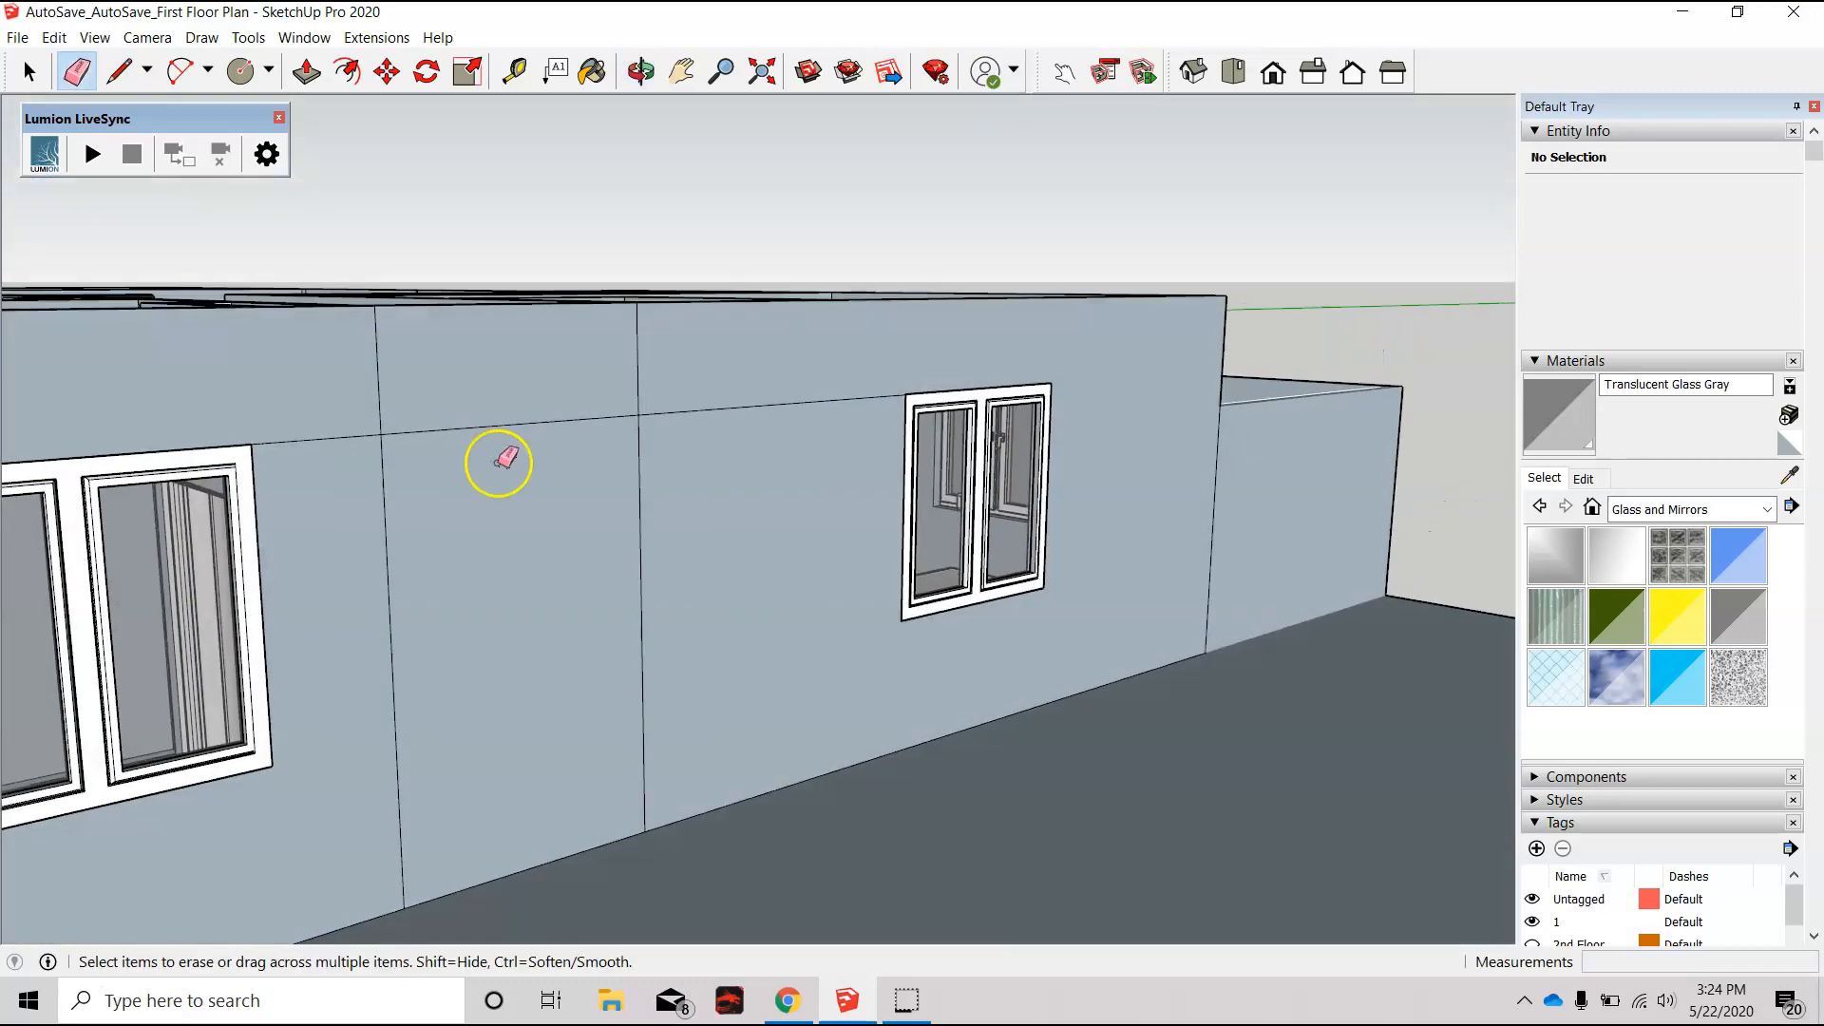
{"action": "key", "text": "l"}
{"action": "left_click", "coordinate": [518, 423]}
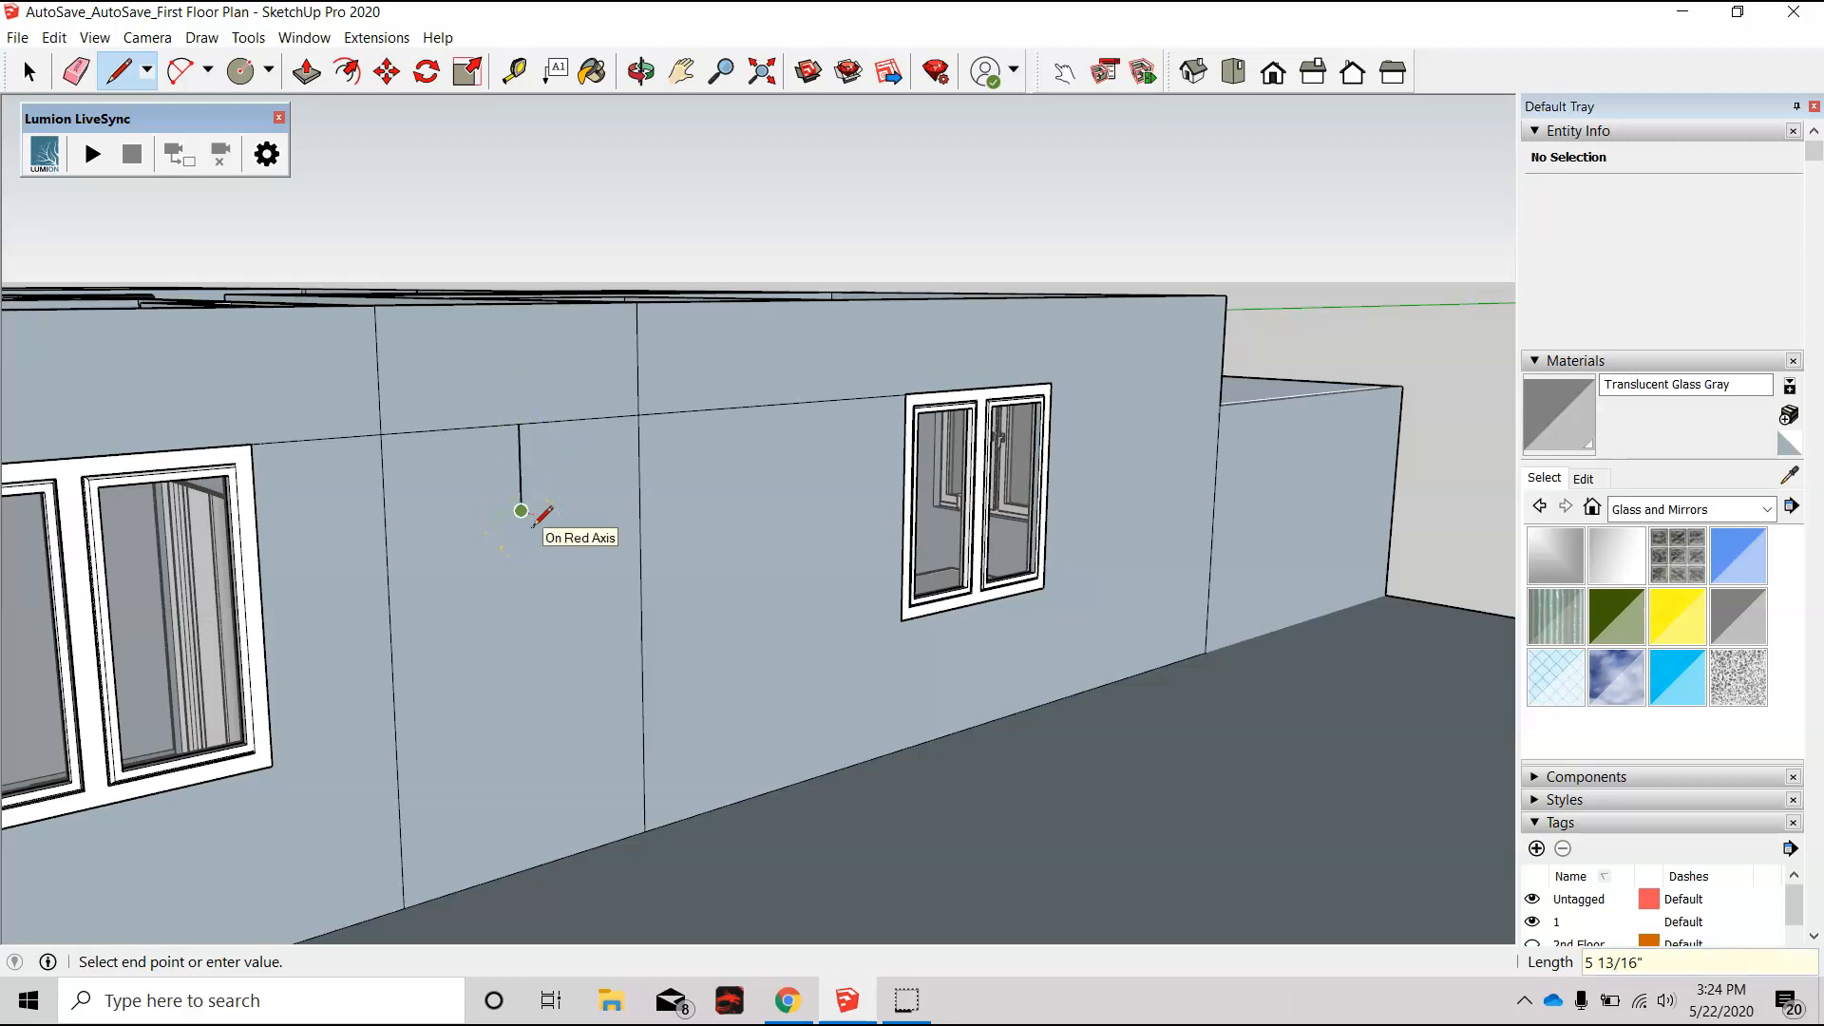
{"action": "key", "text": "c"}
{"action": "left_click", "coordinate": [519, 510]}
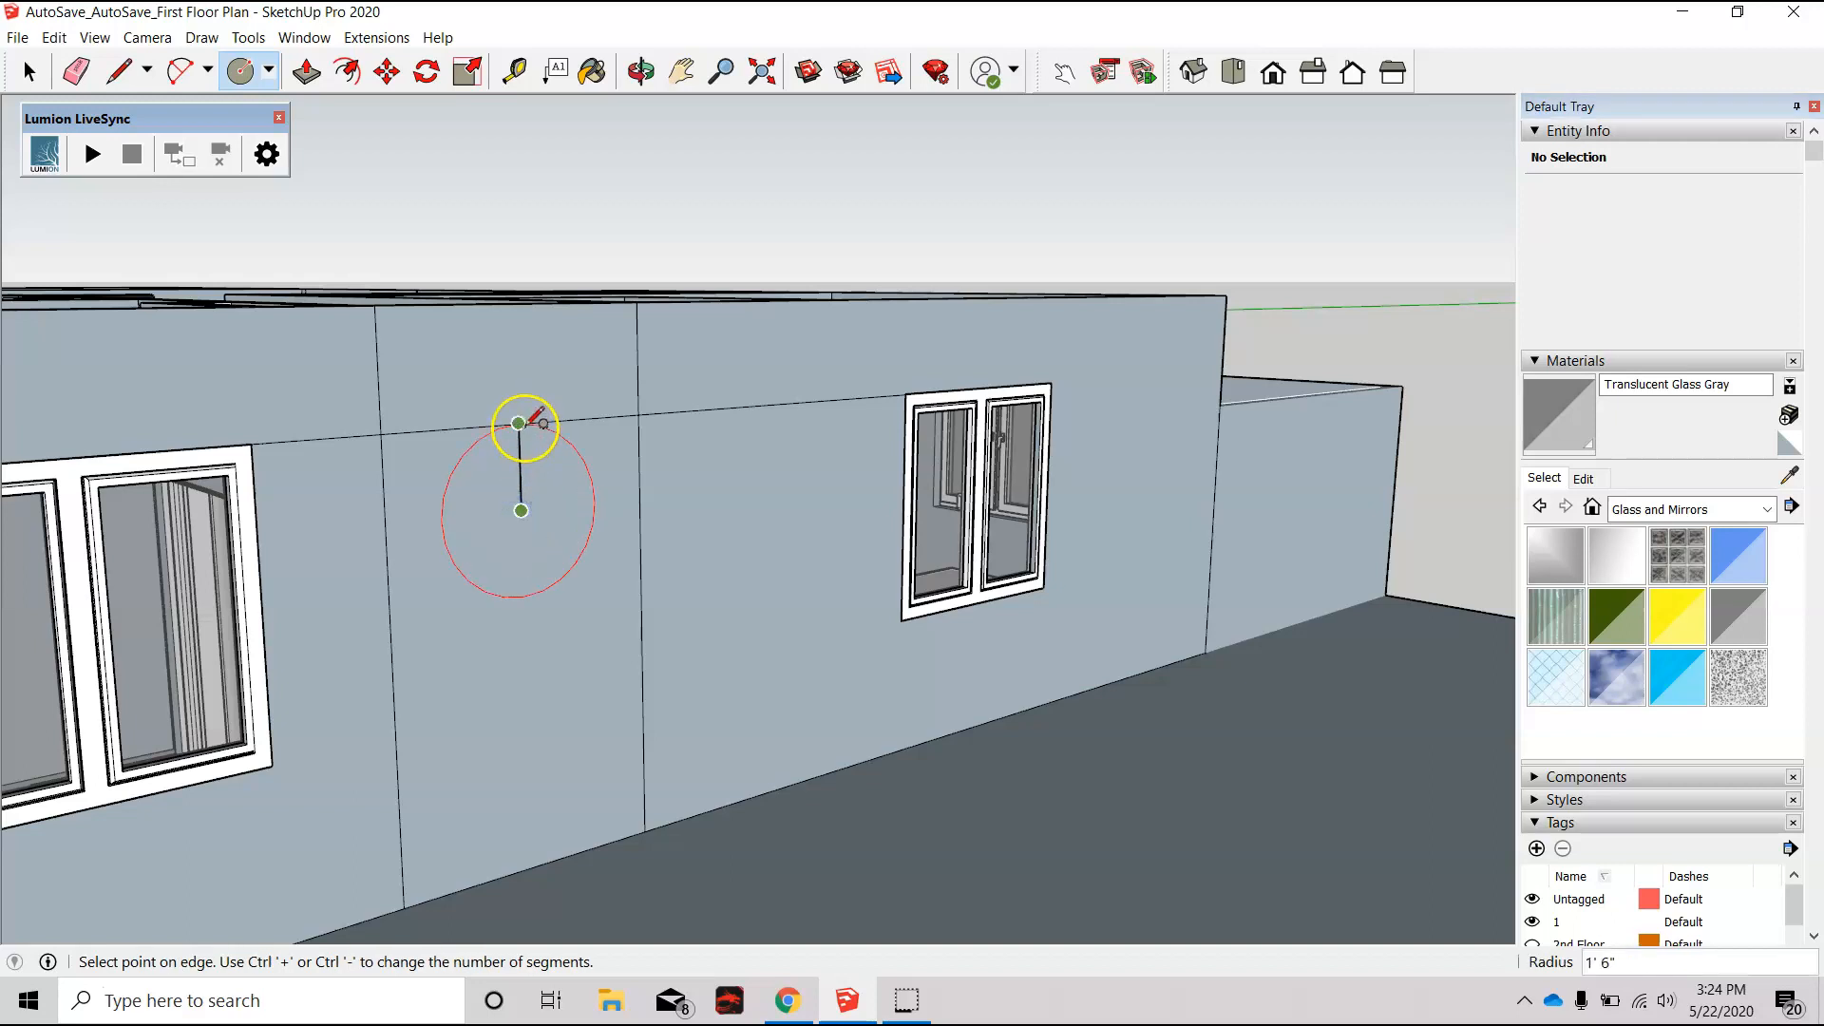
{"action": "left_click", "coordinate": [526, 426]}
{"action": "mouse_move", "coordinate": [557, 529]}
{"action": "middle_mouse_down"}
{"action": "mouse_move", "coordinate": [914, 501]}
{"action": "mouse_move", "coordinate": [960, 611]}
{"action": "mouse_move", "coordinate": [969, 717]}
{"action": "mouse_move", "coordinate": [735, 748]}
{"action": "mouse_move", "coordinate": [591, 684]}
{"action": "middle_mouse_up"}
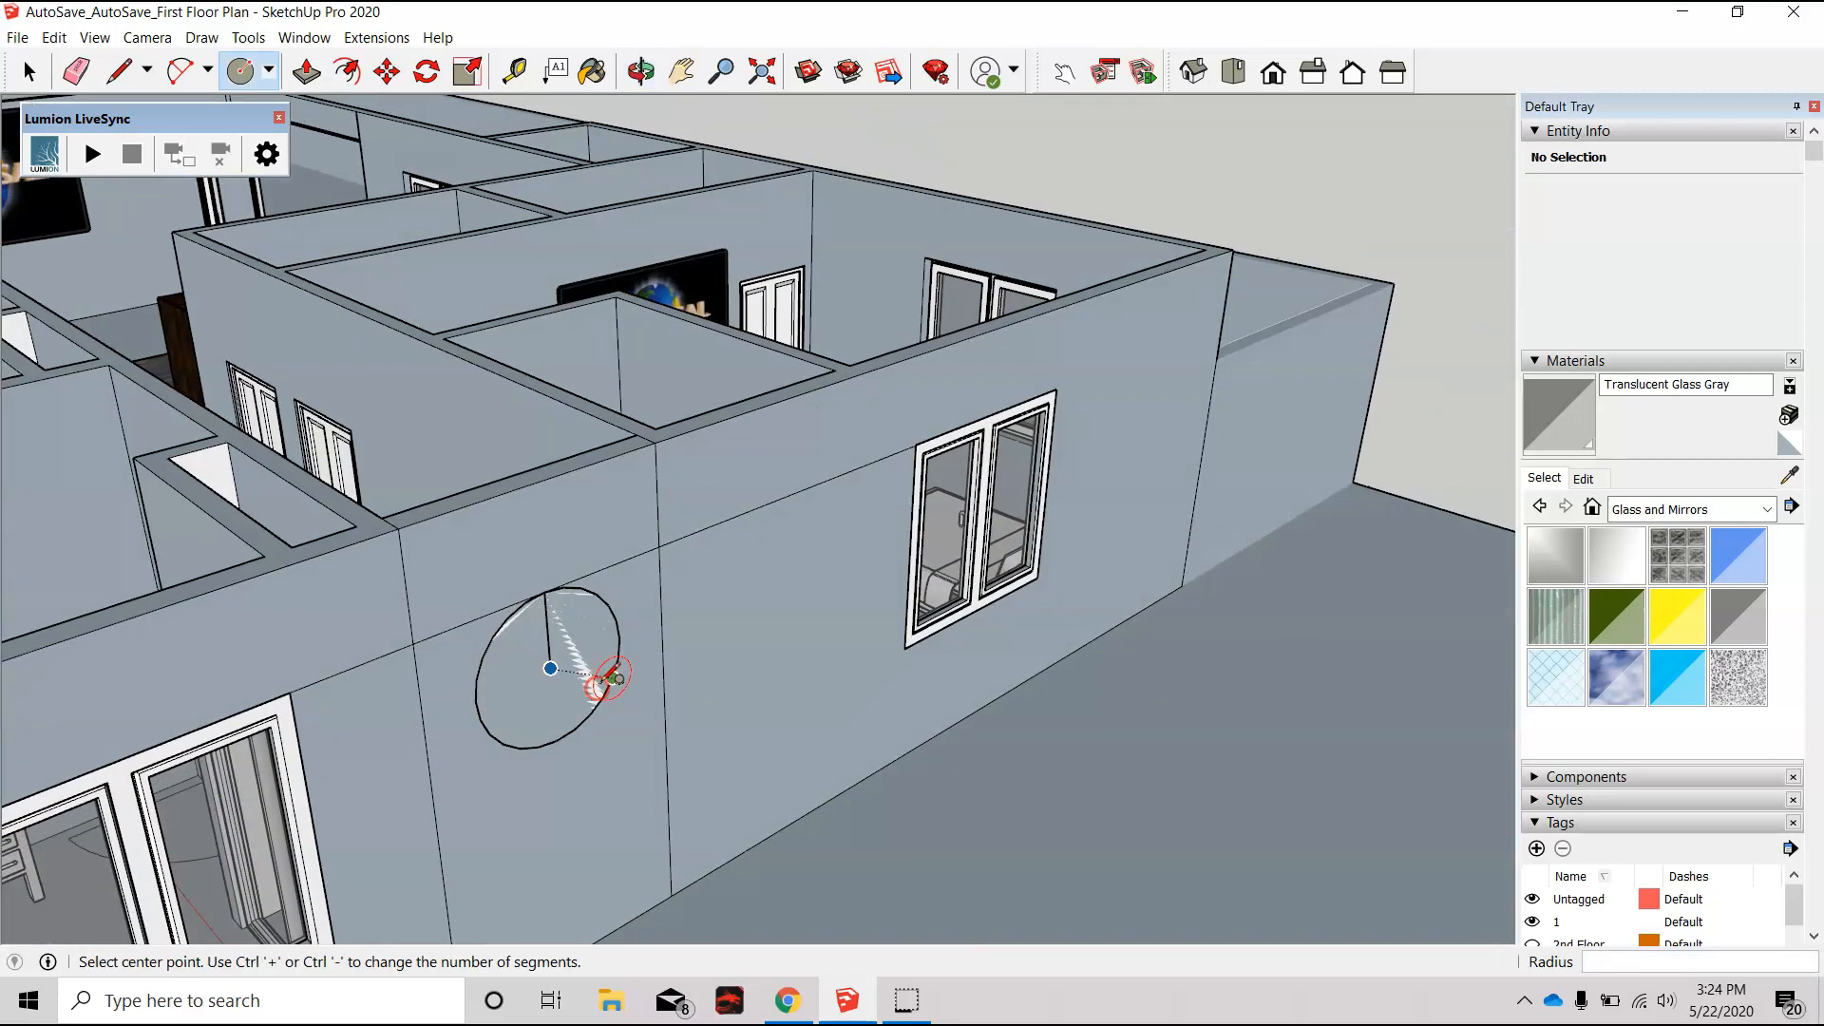
Step: Select the new circle's outline and try to Push/Pull the wall face inside it
{"action": "key", "text": "space"}
{"action": "scroll", "coordinate": [521, 684], "scroll_direction": "up", "scroll_amount": 4}
{"action": "scroll", "coordinate": [655, 636], "scroll_direction": "up", "scroll_amount": 3}
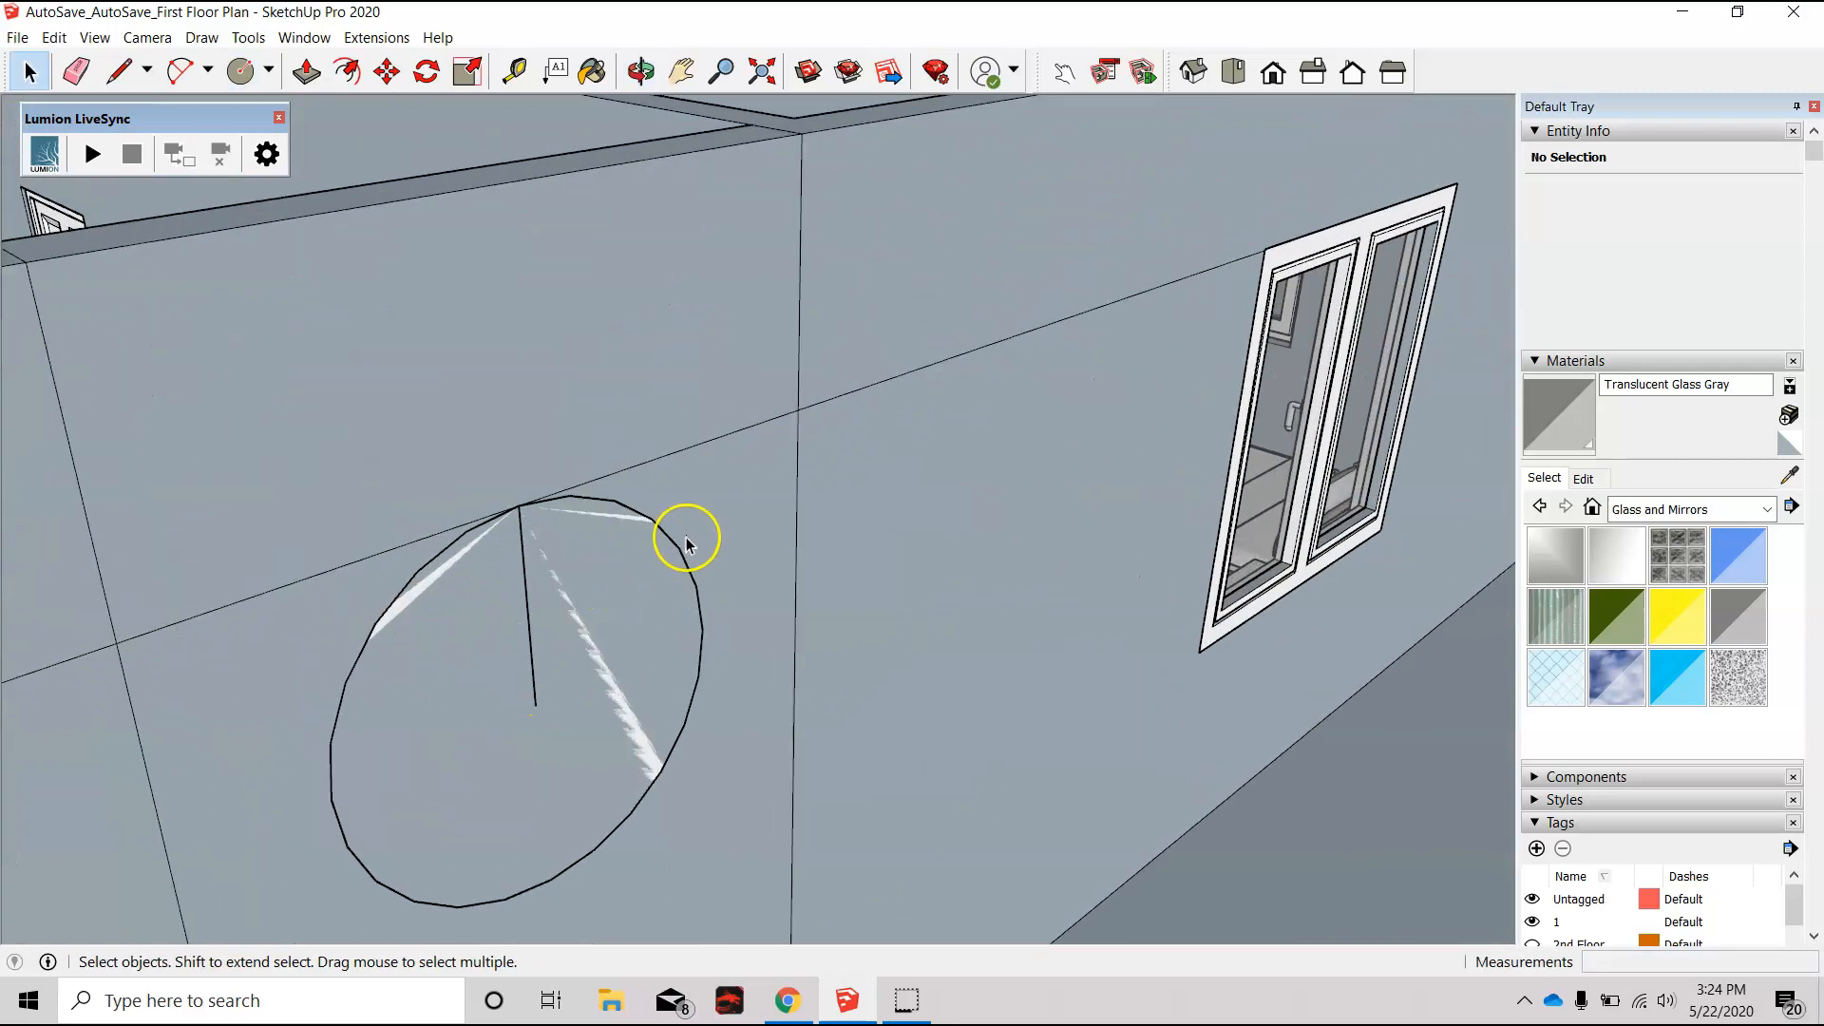
{"action": "left_click", "coordinate": [673, 548]}
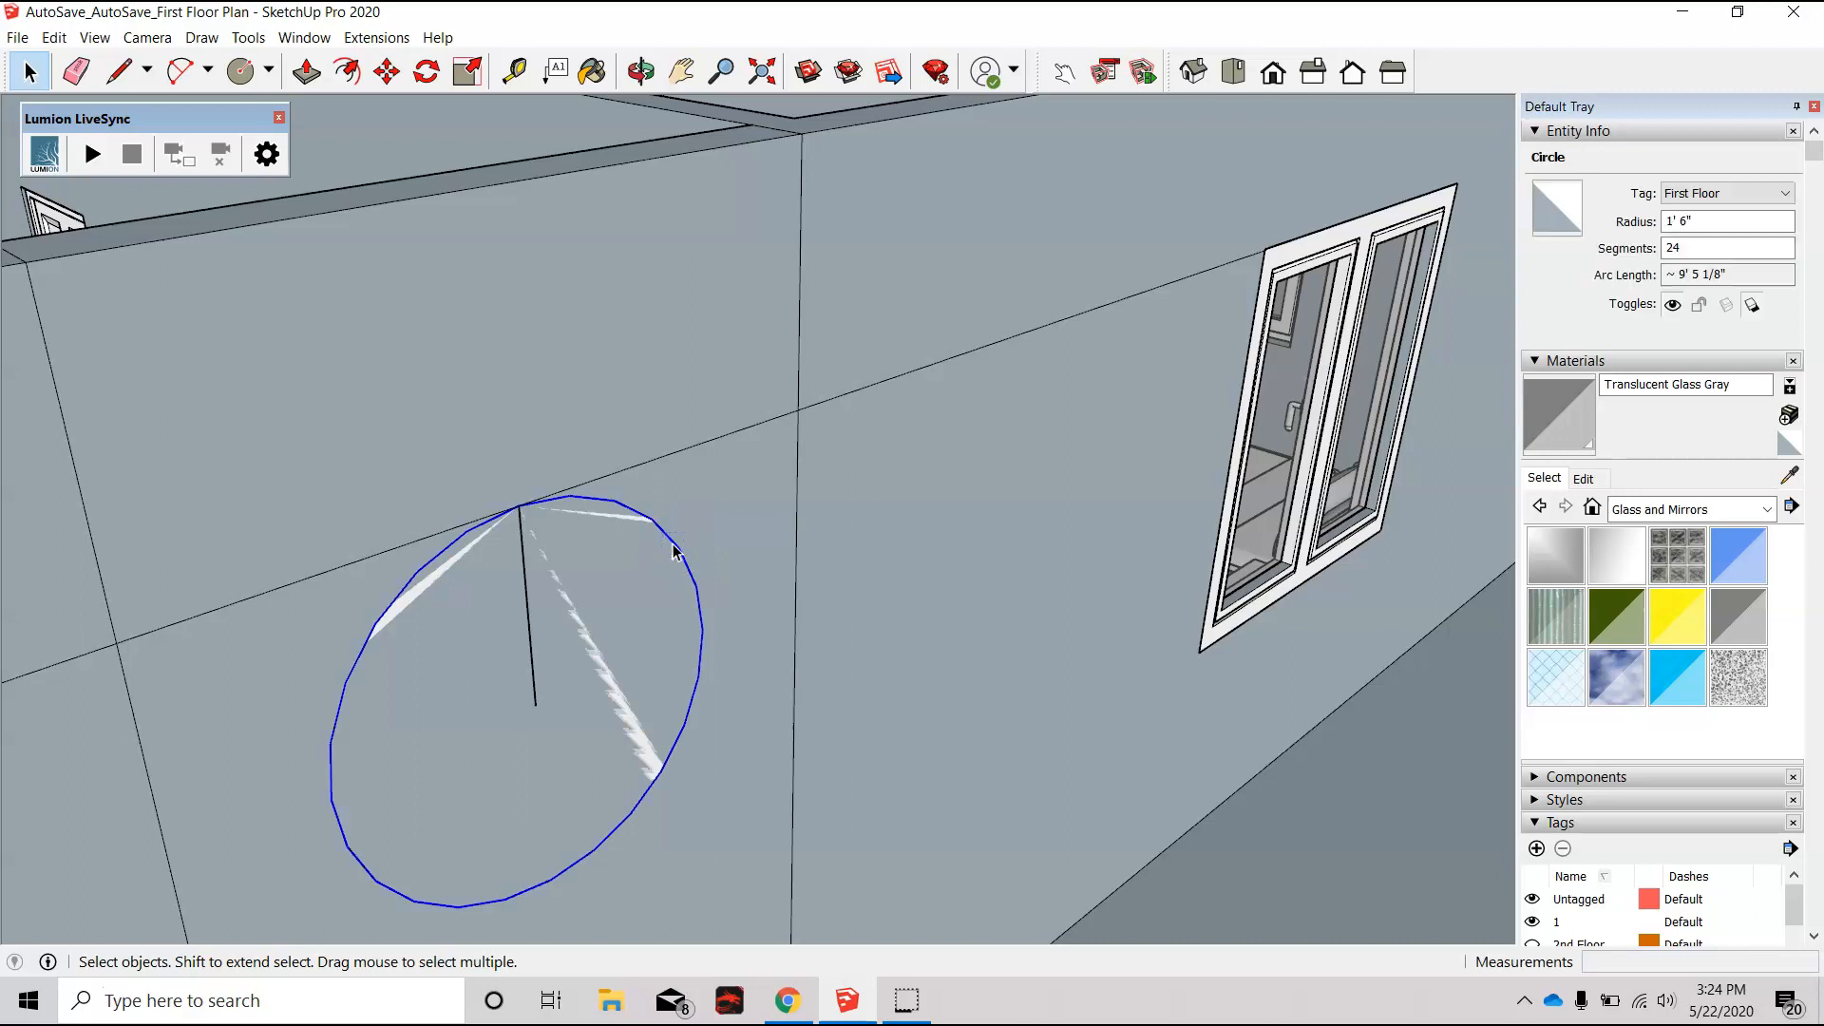
{"action": "scroll", "coordinate": [677, 548], "scroll_direction": "down", "scroll_amount": 3}
{"action": "scroll", "coordinate": [647, 582], "scroll_direction": "up", "scroll_amount": 4}
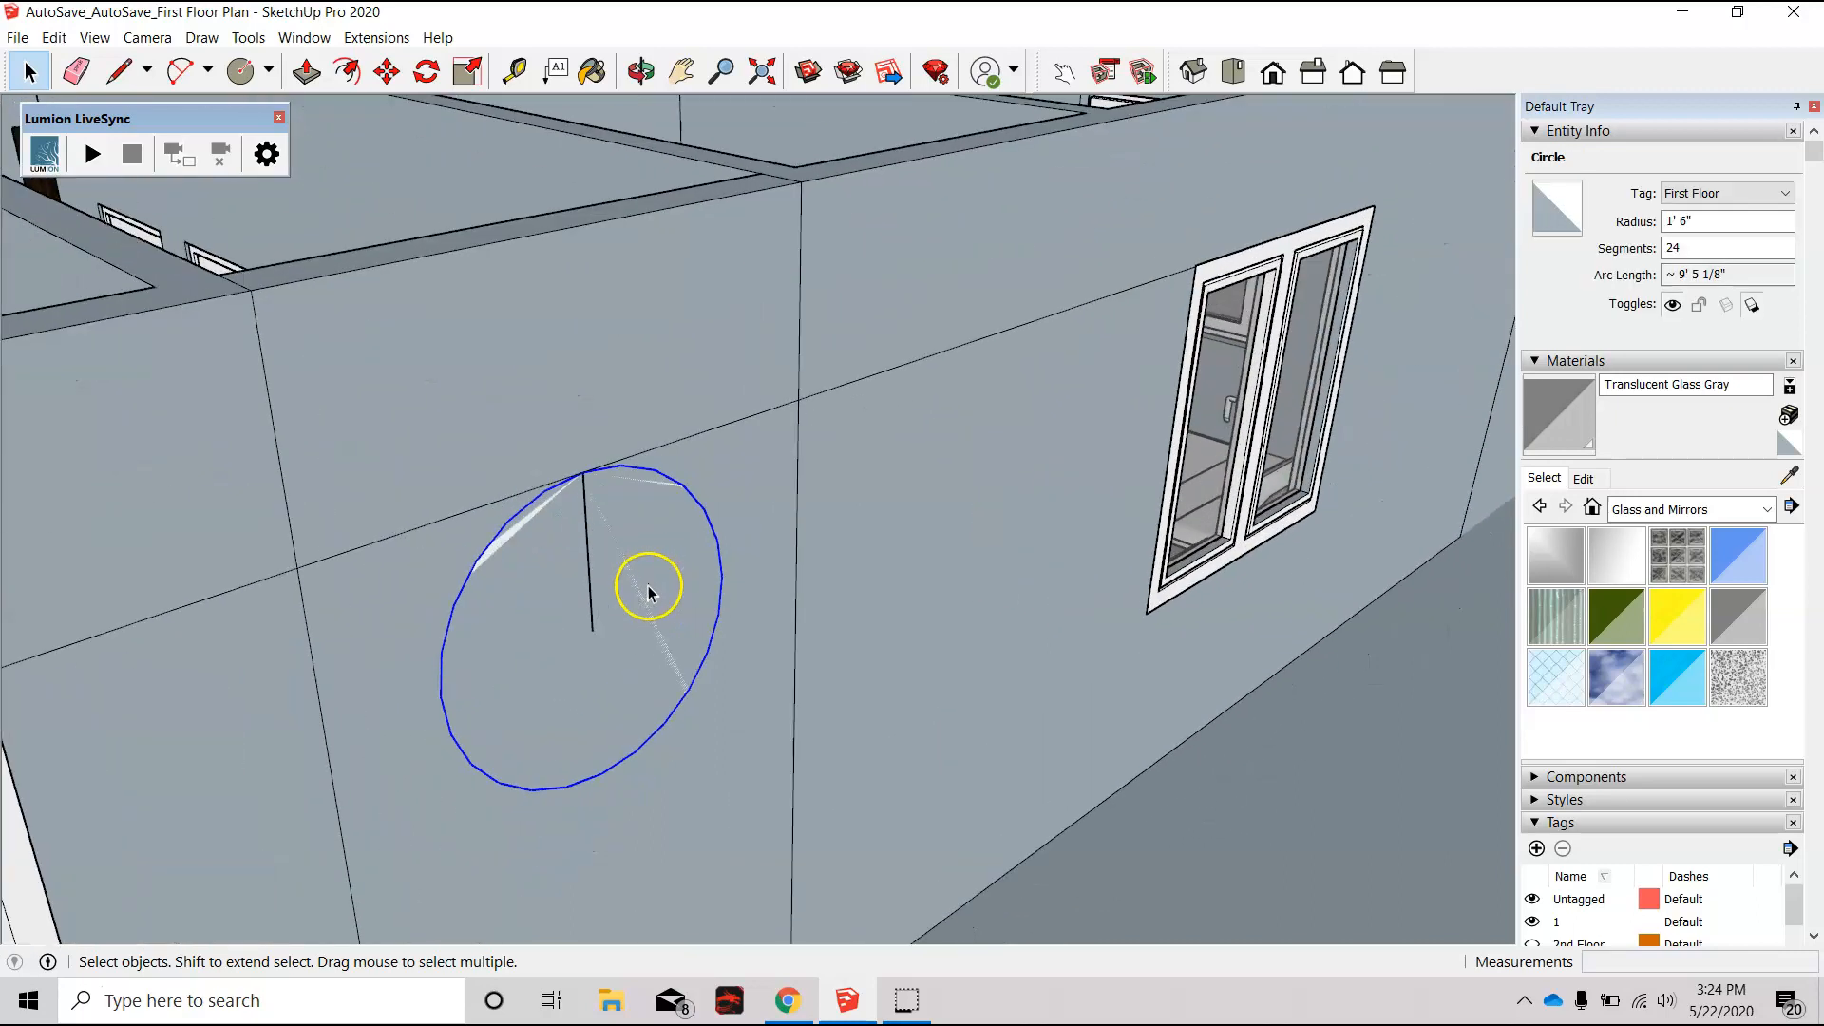
{"action": "key", "text": "p"}
{"action": "left_click", "coordinate": [660, 595]}
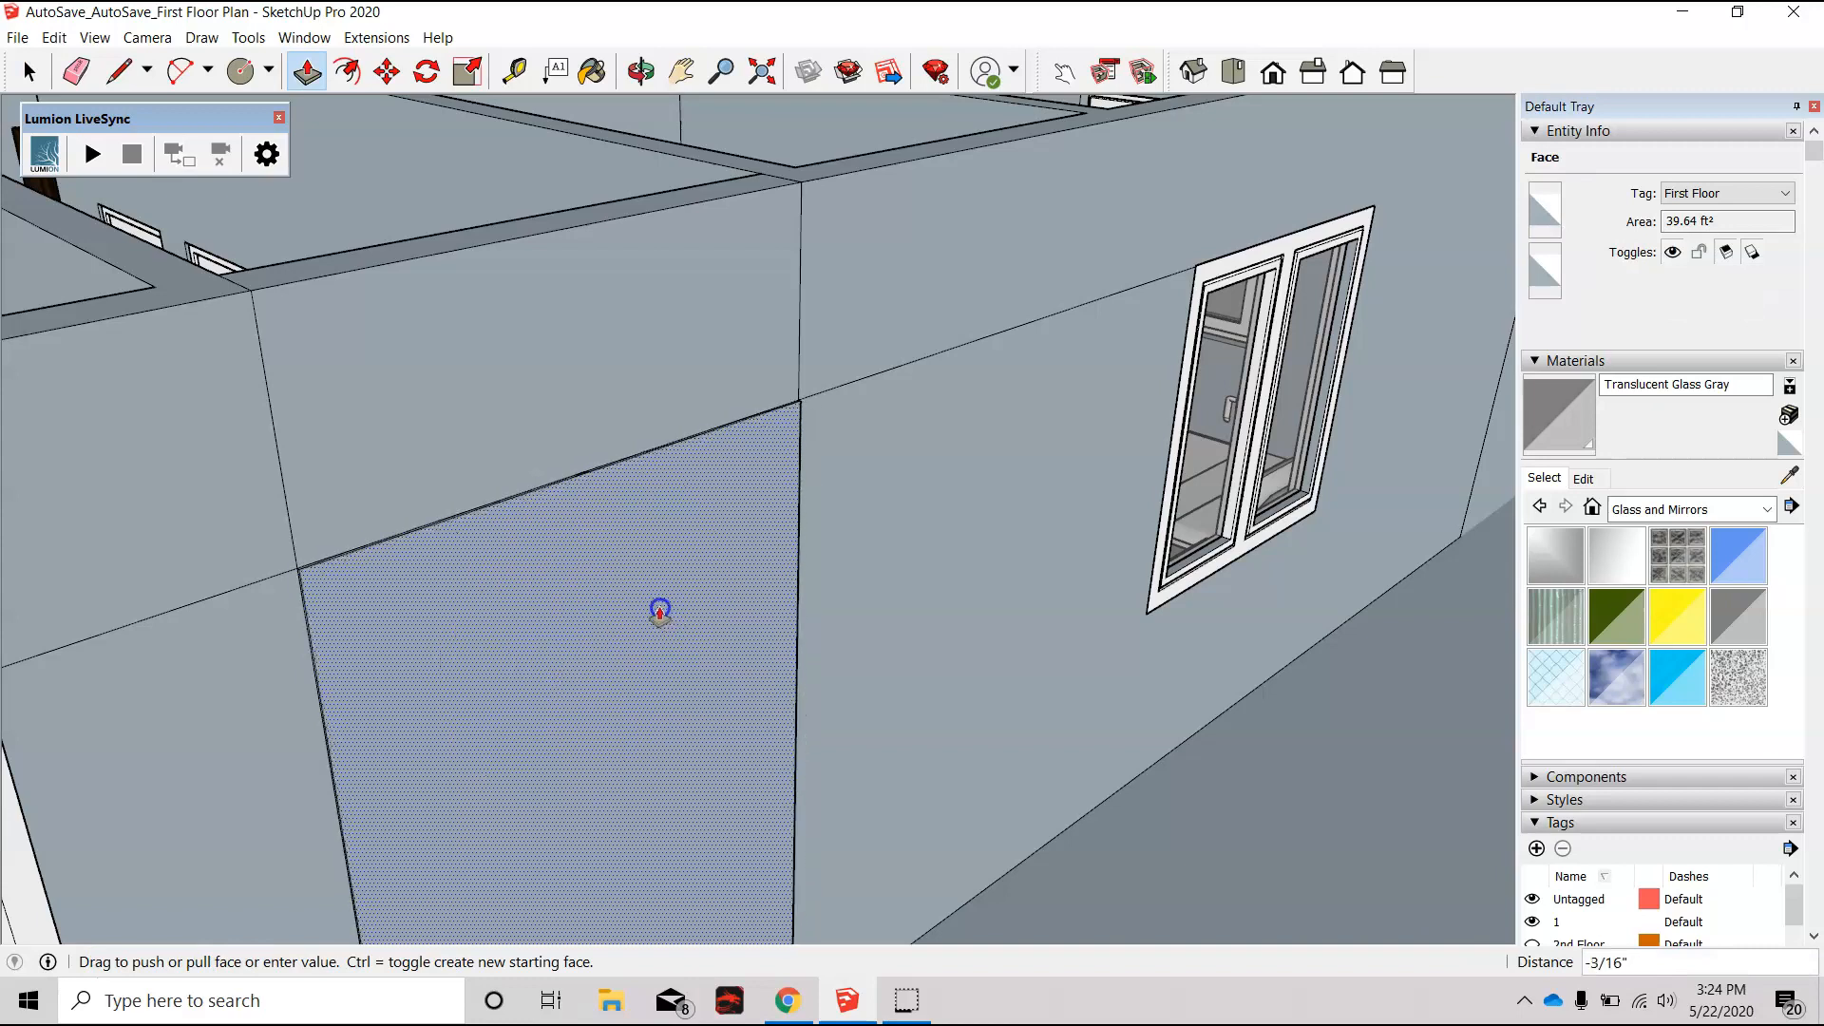
{"action": "left_click", "coordinate": [656, 607]}
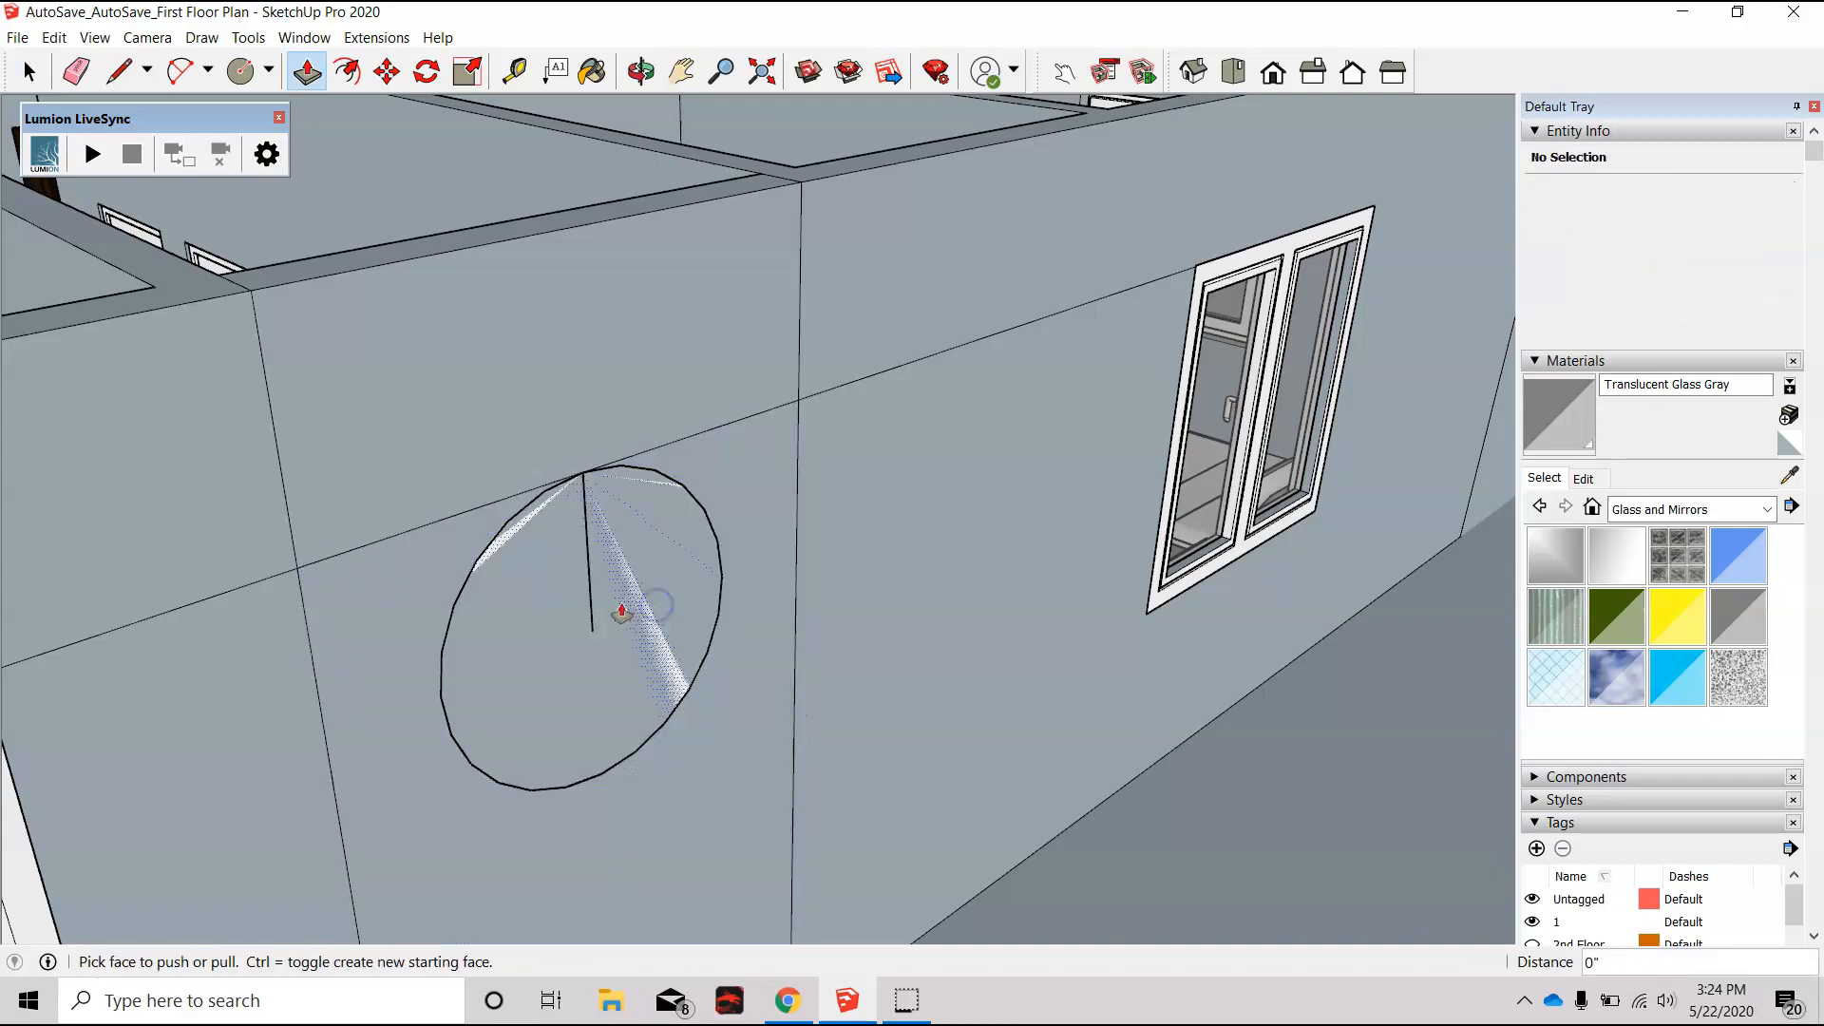
Step: Delete the narrow outer wall panel behind the circle while keeping the circle and guide line
{"action": "key", "text": "space"}
{"action": "left_click", "coordinate": [581, 572]}
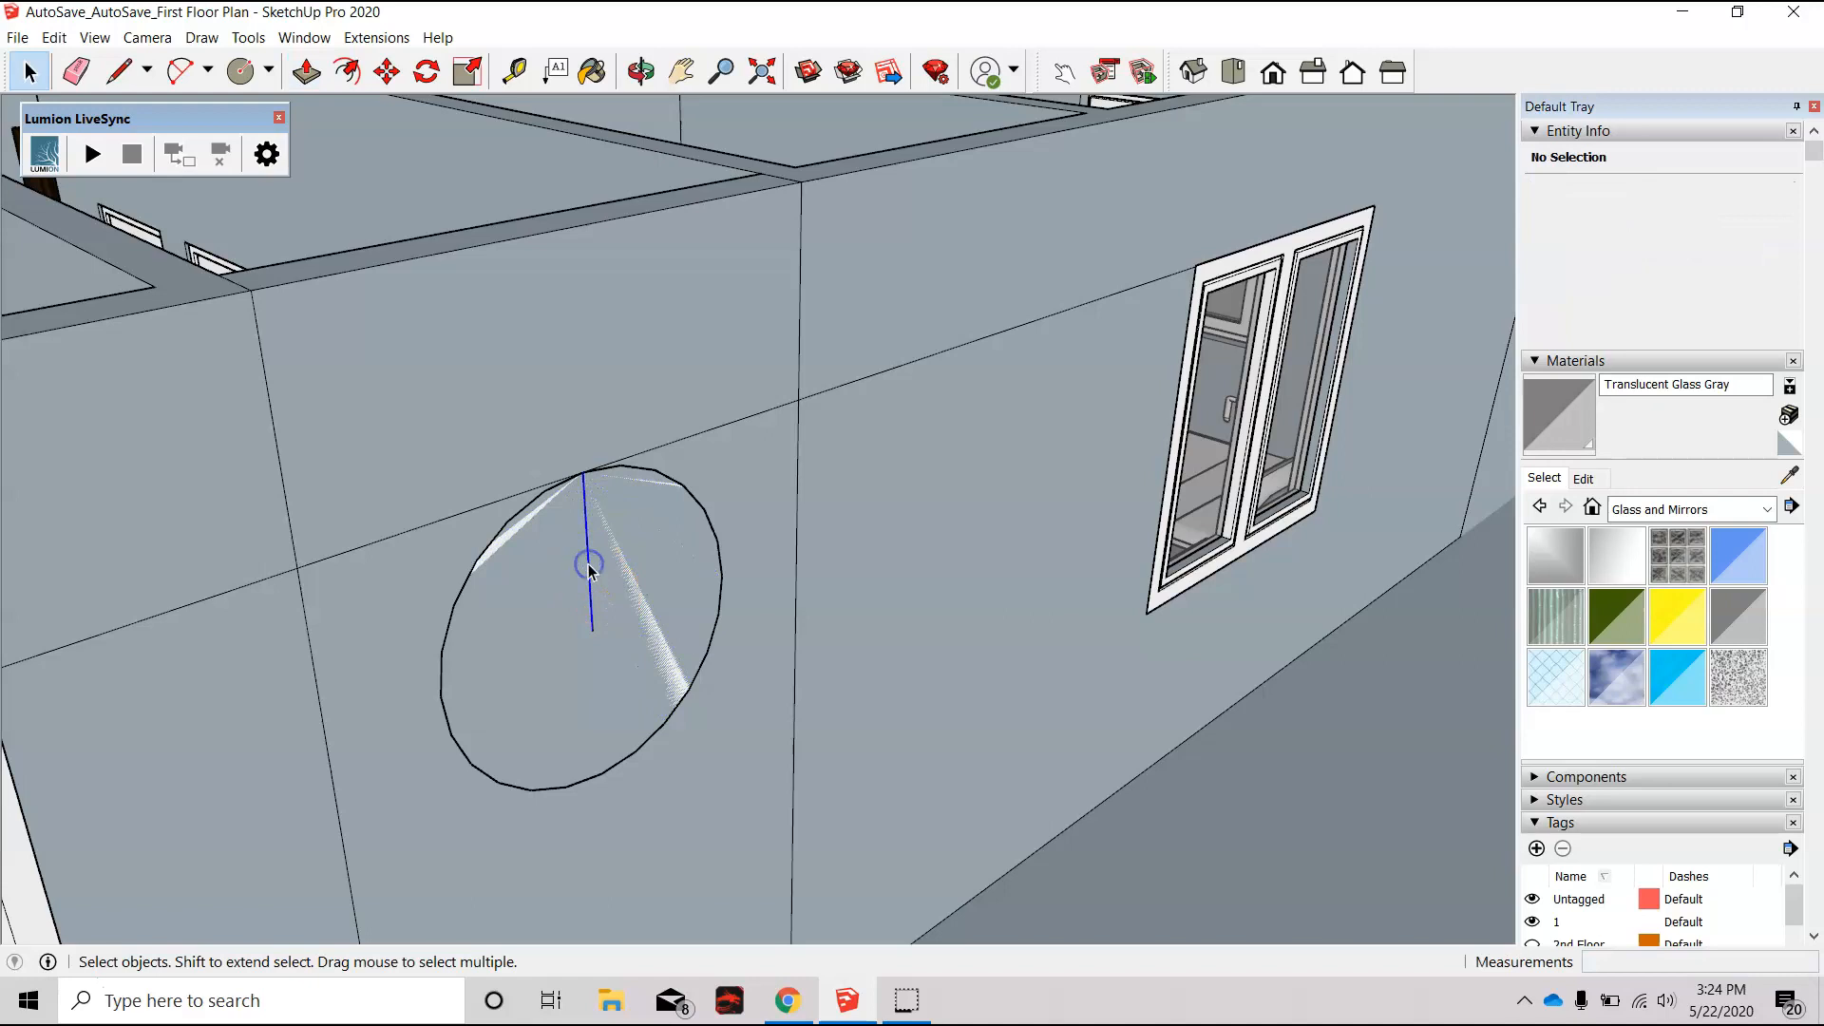
{"action": "scroll", "coordinate": [703, 573], "scroll_direction": "down", "scroll_amount": 2}
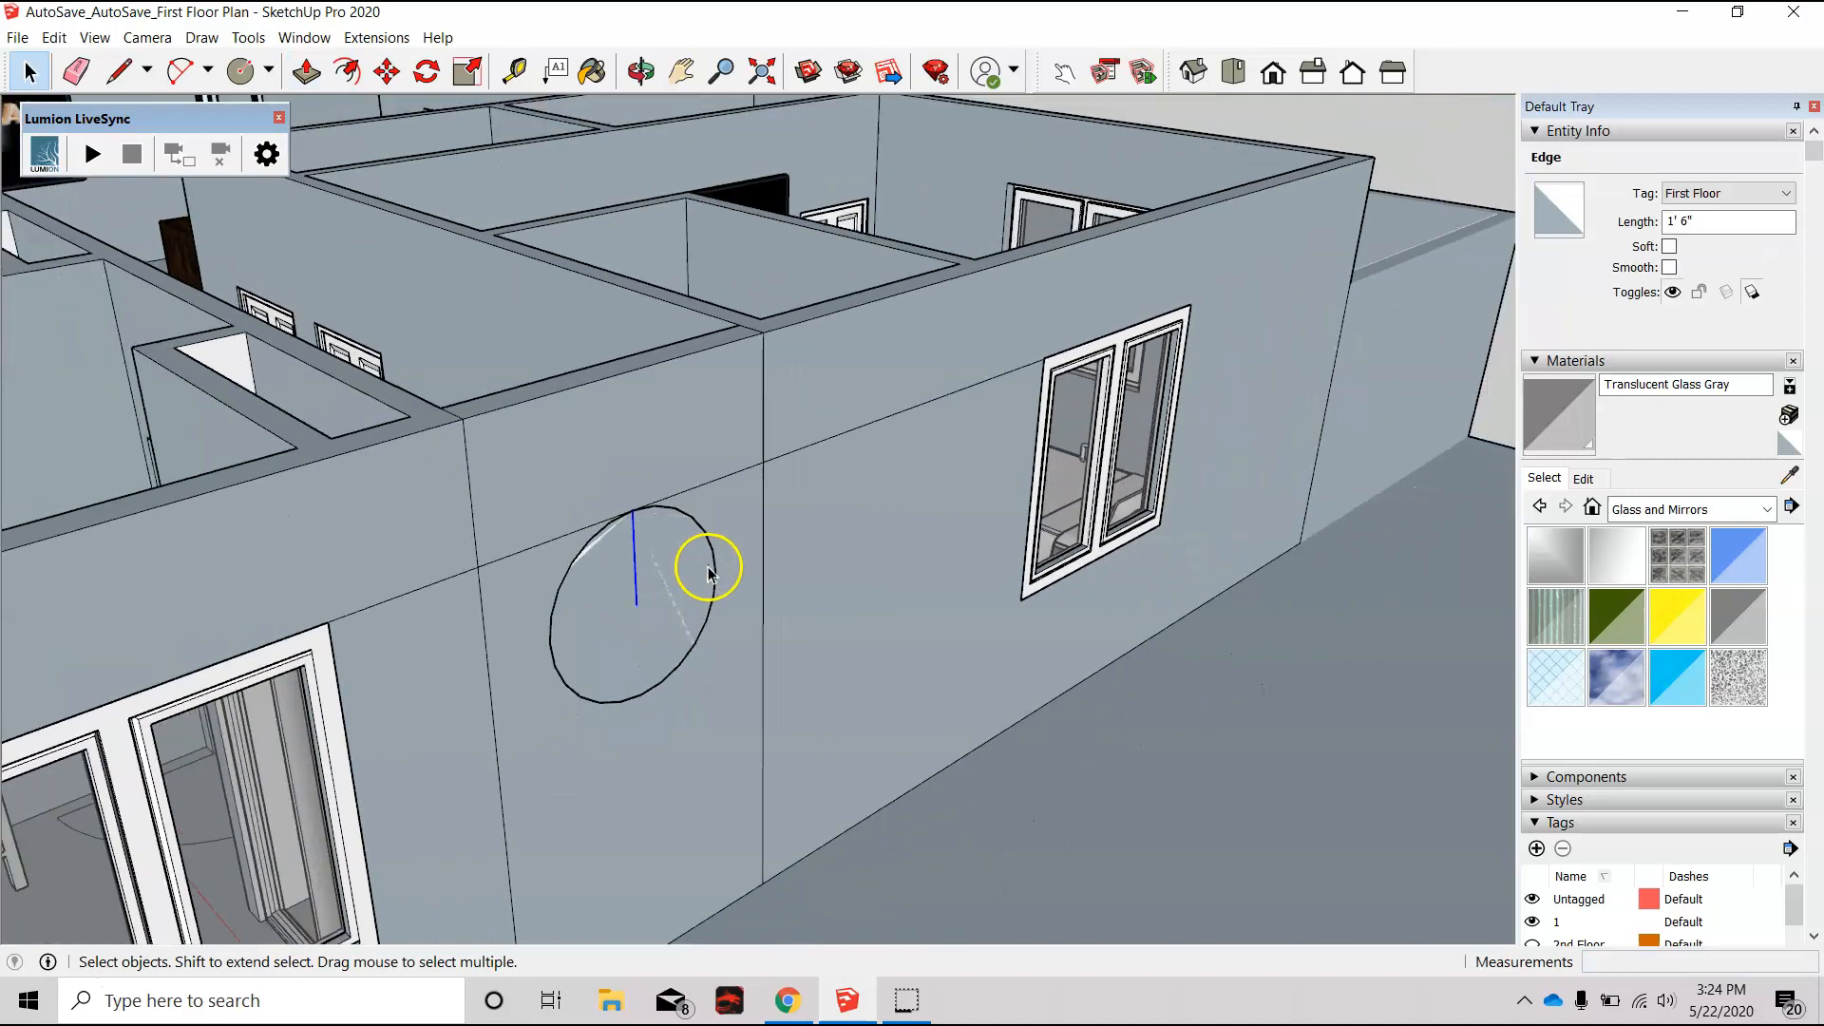
{"action": "scroll", "coordinate": [738, 574], "scroll_direction": "down", "scroll_amount": 2}
{"action": "left_click", "coordinate": [726, 662]}
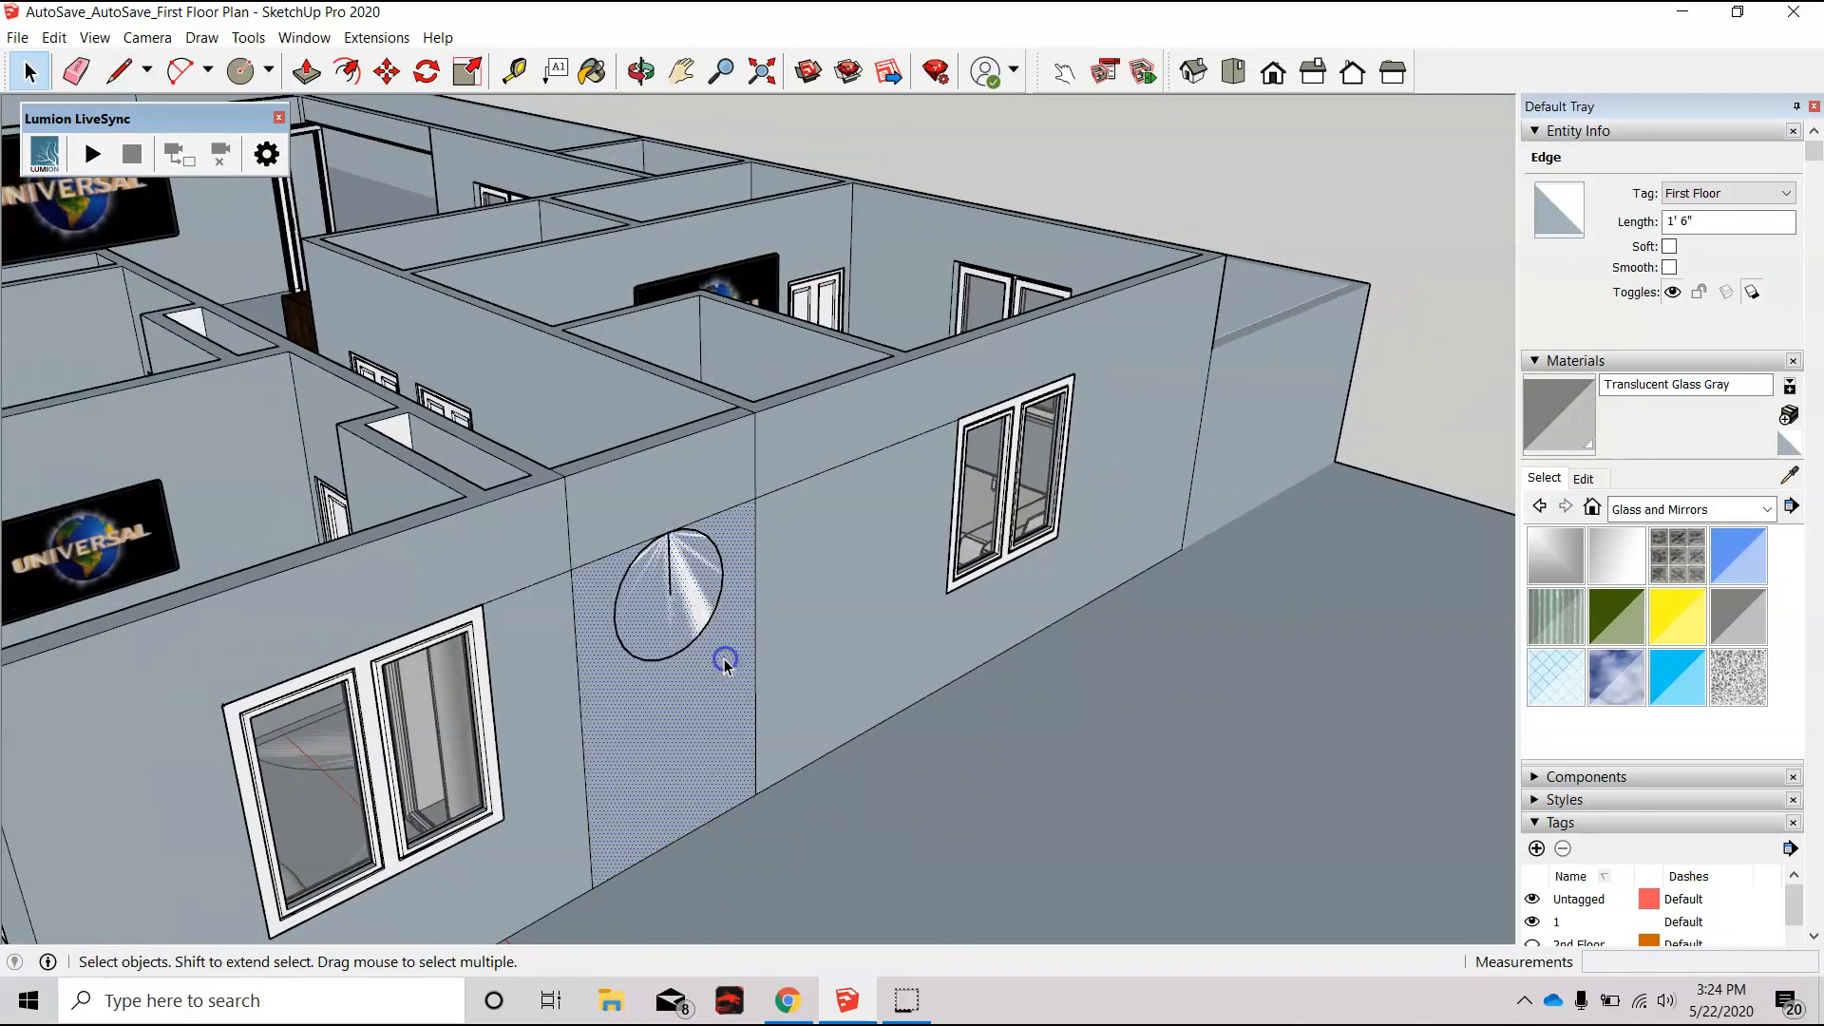
{"action": "scroll", "coordinate": [717, 665], "scroll_direction": "up", "scroll_amount": 3}
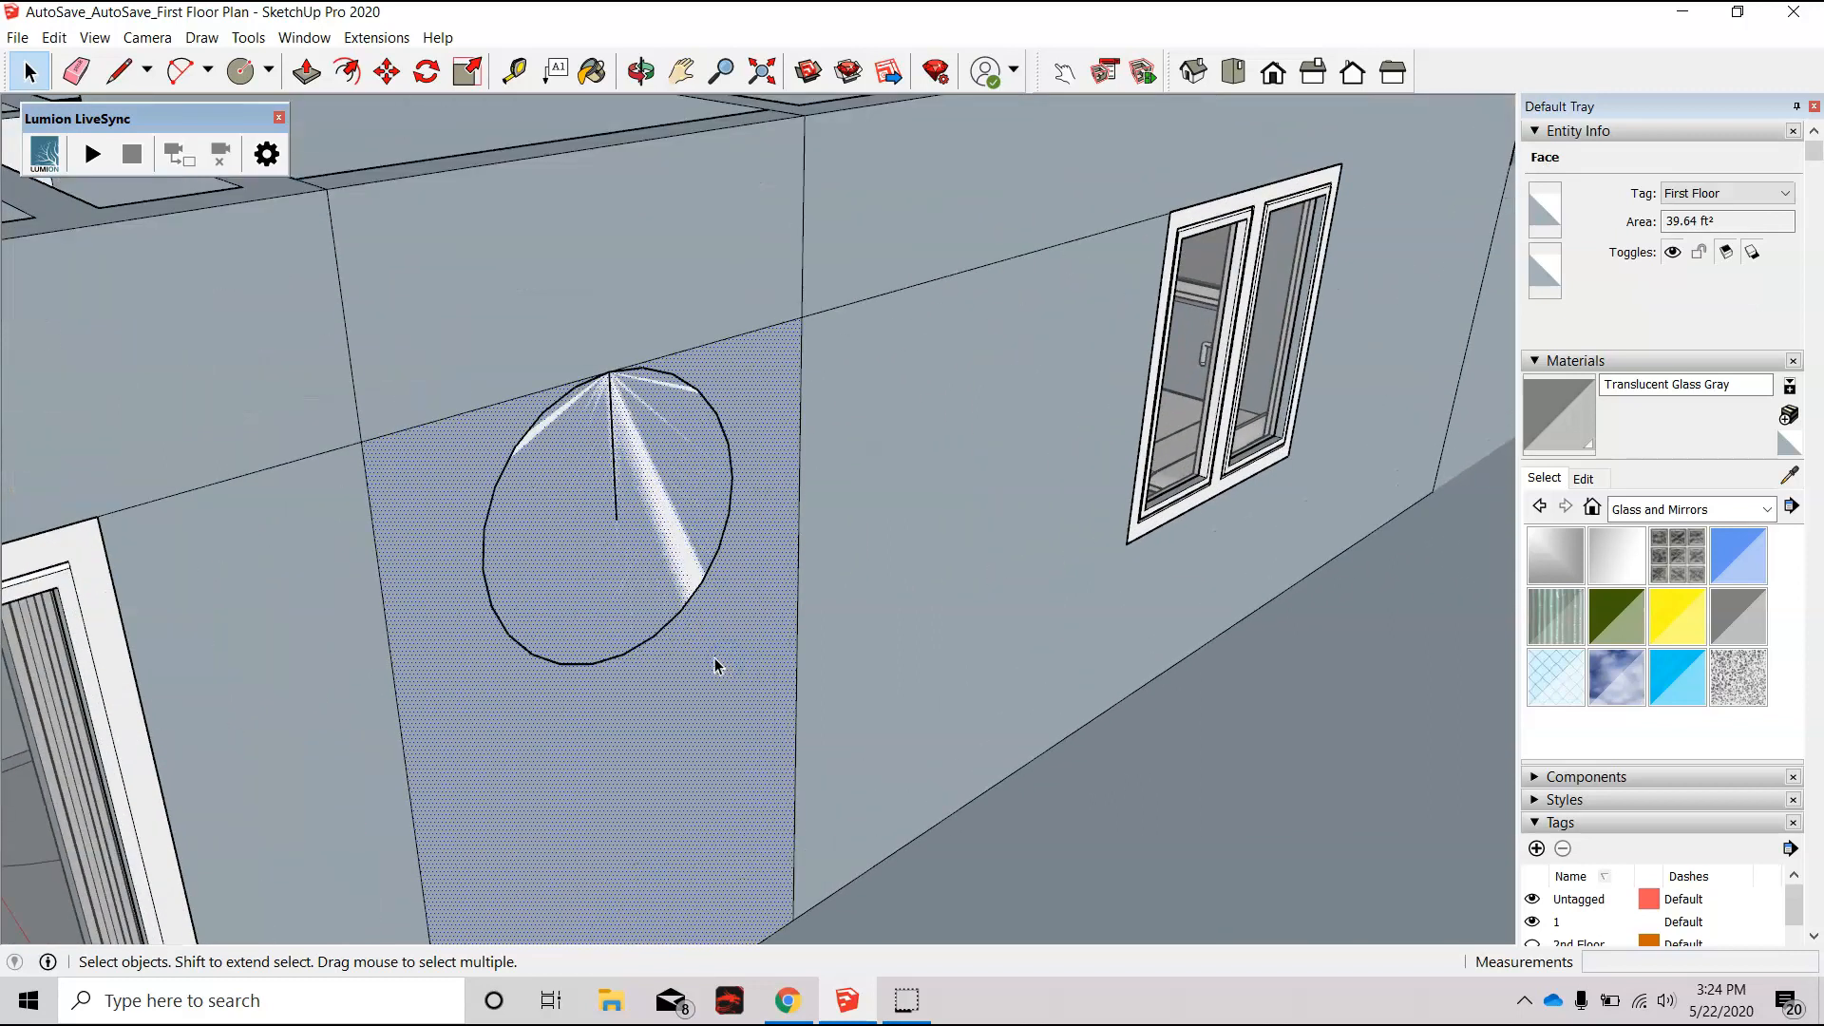
{"action": "key", "text": "Delete"}
{"action": "scroll", "coordinate": [640, 491], "scroll_direction": "down", "scroll_amount": 3}
{"action": "middle_click_drag", "start_coordinate": [612, 537], "coordinate": [505, 428]}
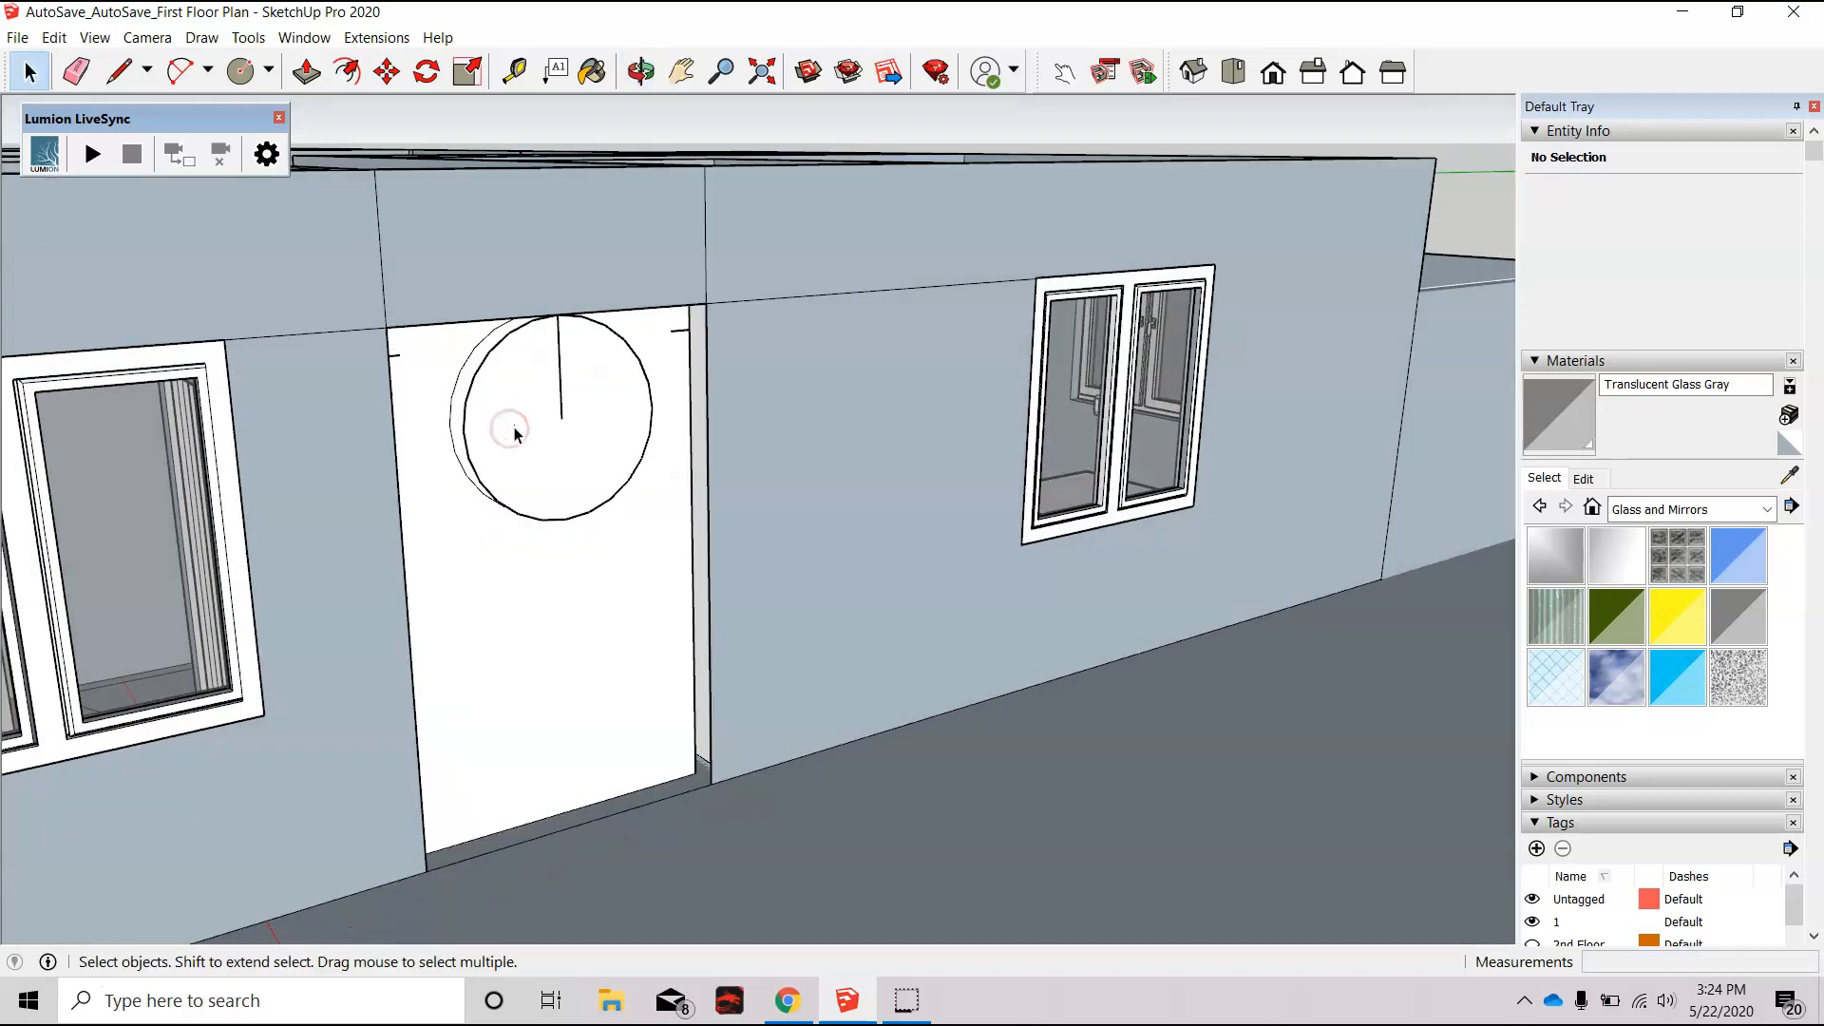
Step: Redraw the missing outer wall panel as a rectangle between the opening's opposite corners, and check its orientation against the neighbouring walls
{"action": "key", "text": "r"}
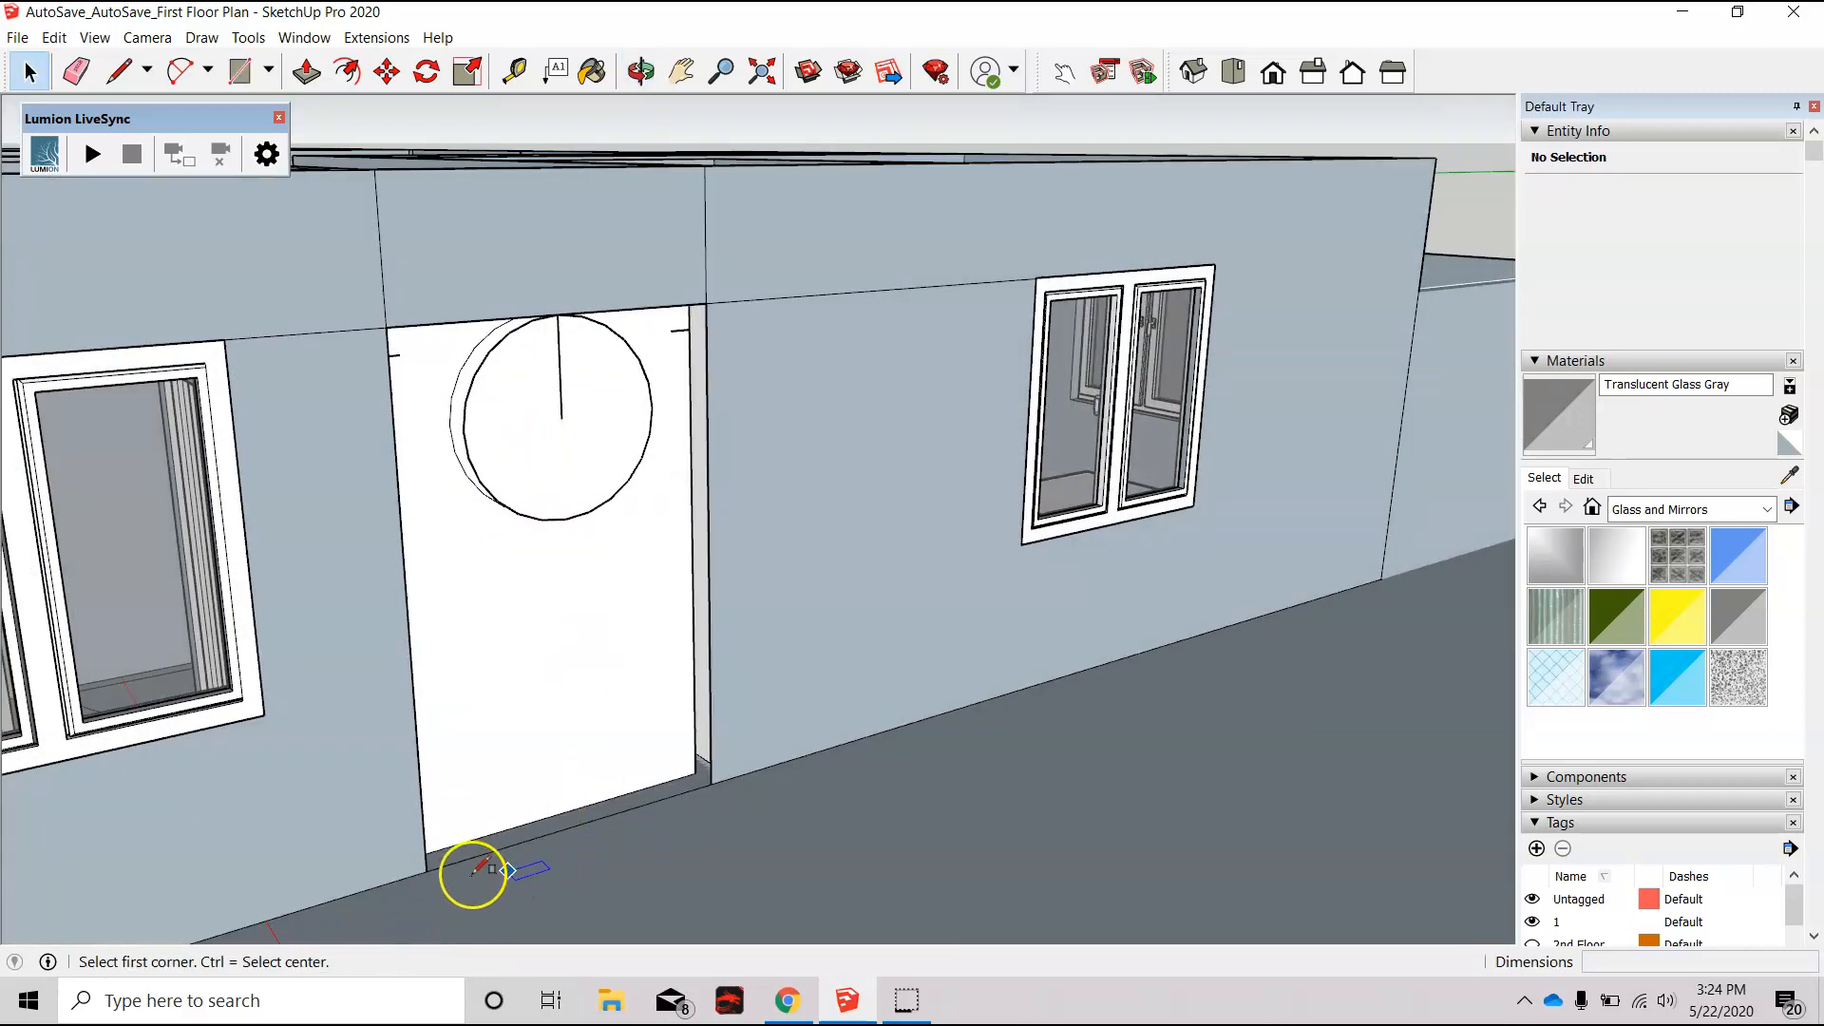
{"action": "left_click", "coordinate": [430, 869]}
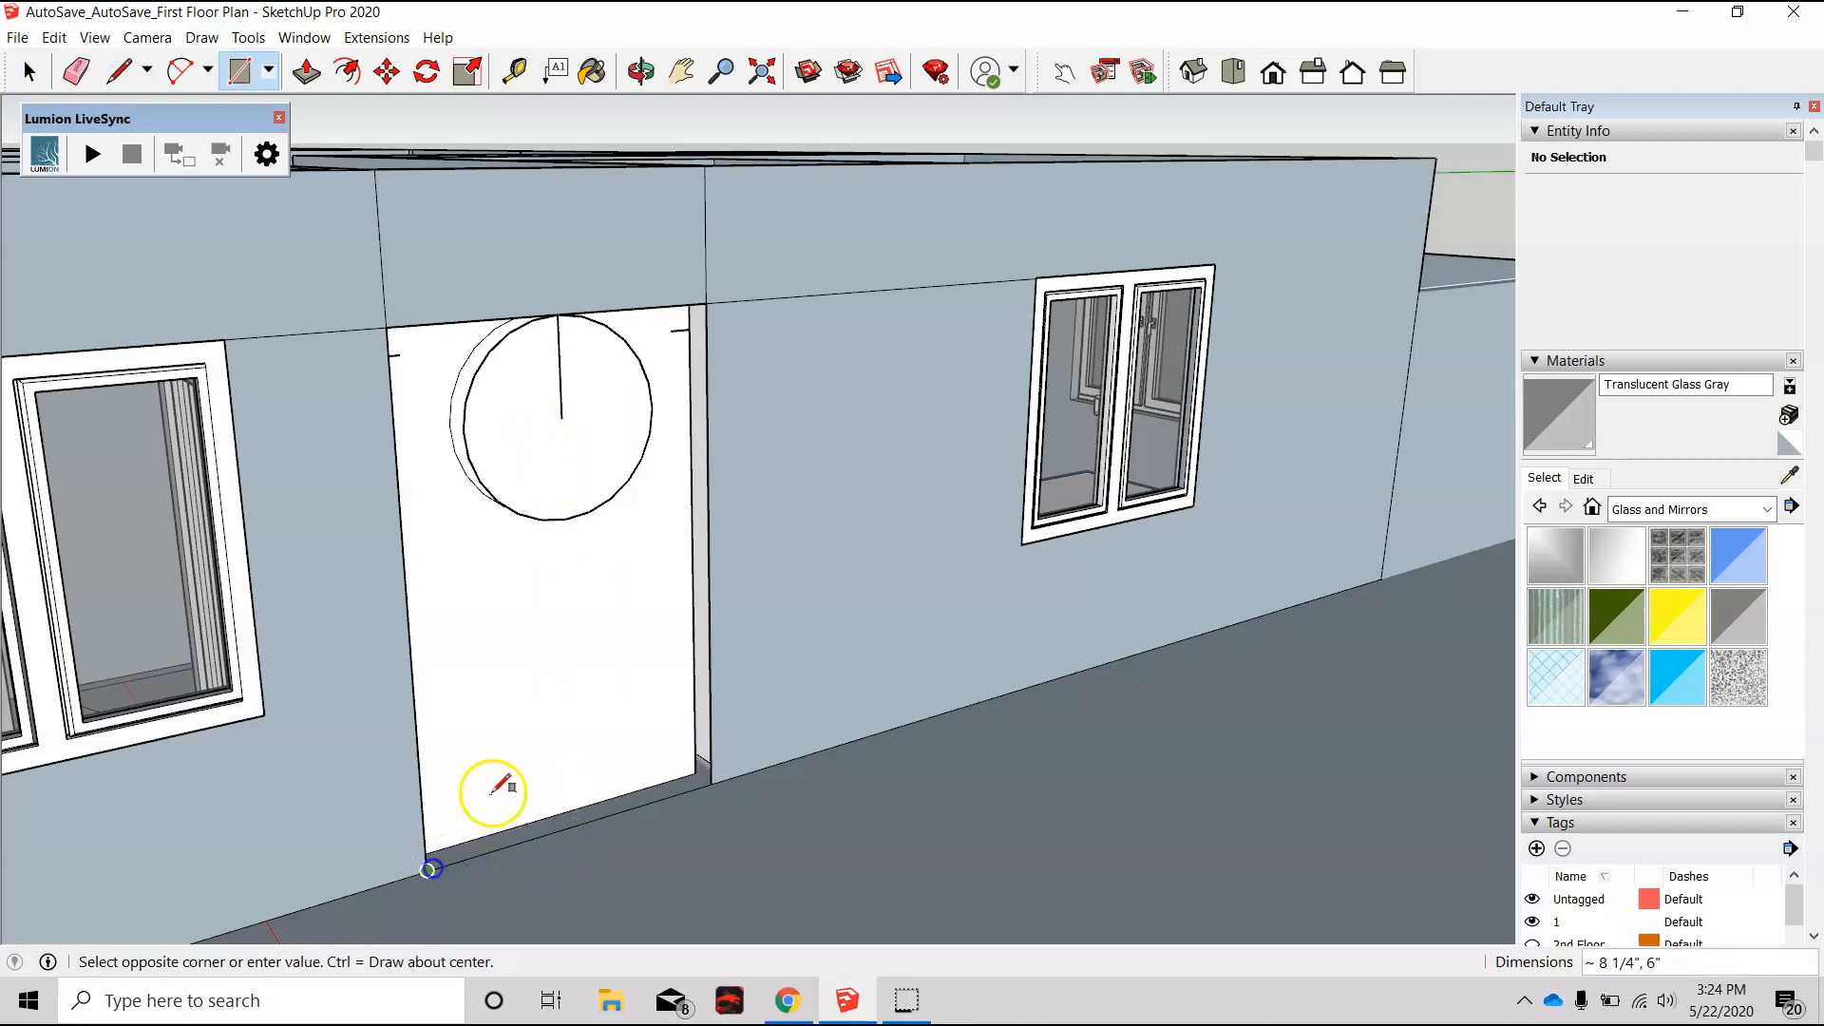
{"action": "left_click", "coordinate": [708, 302]}
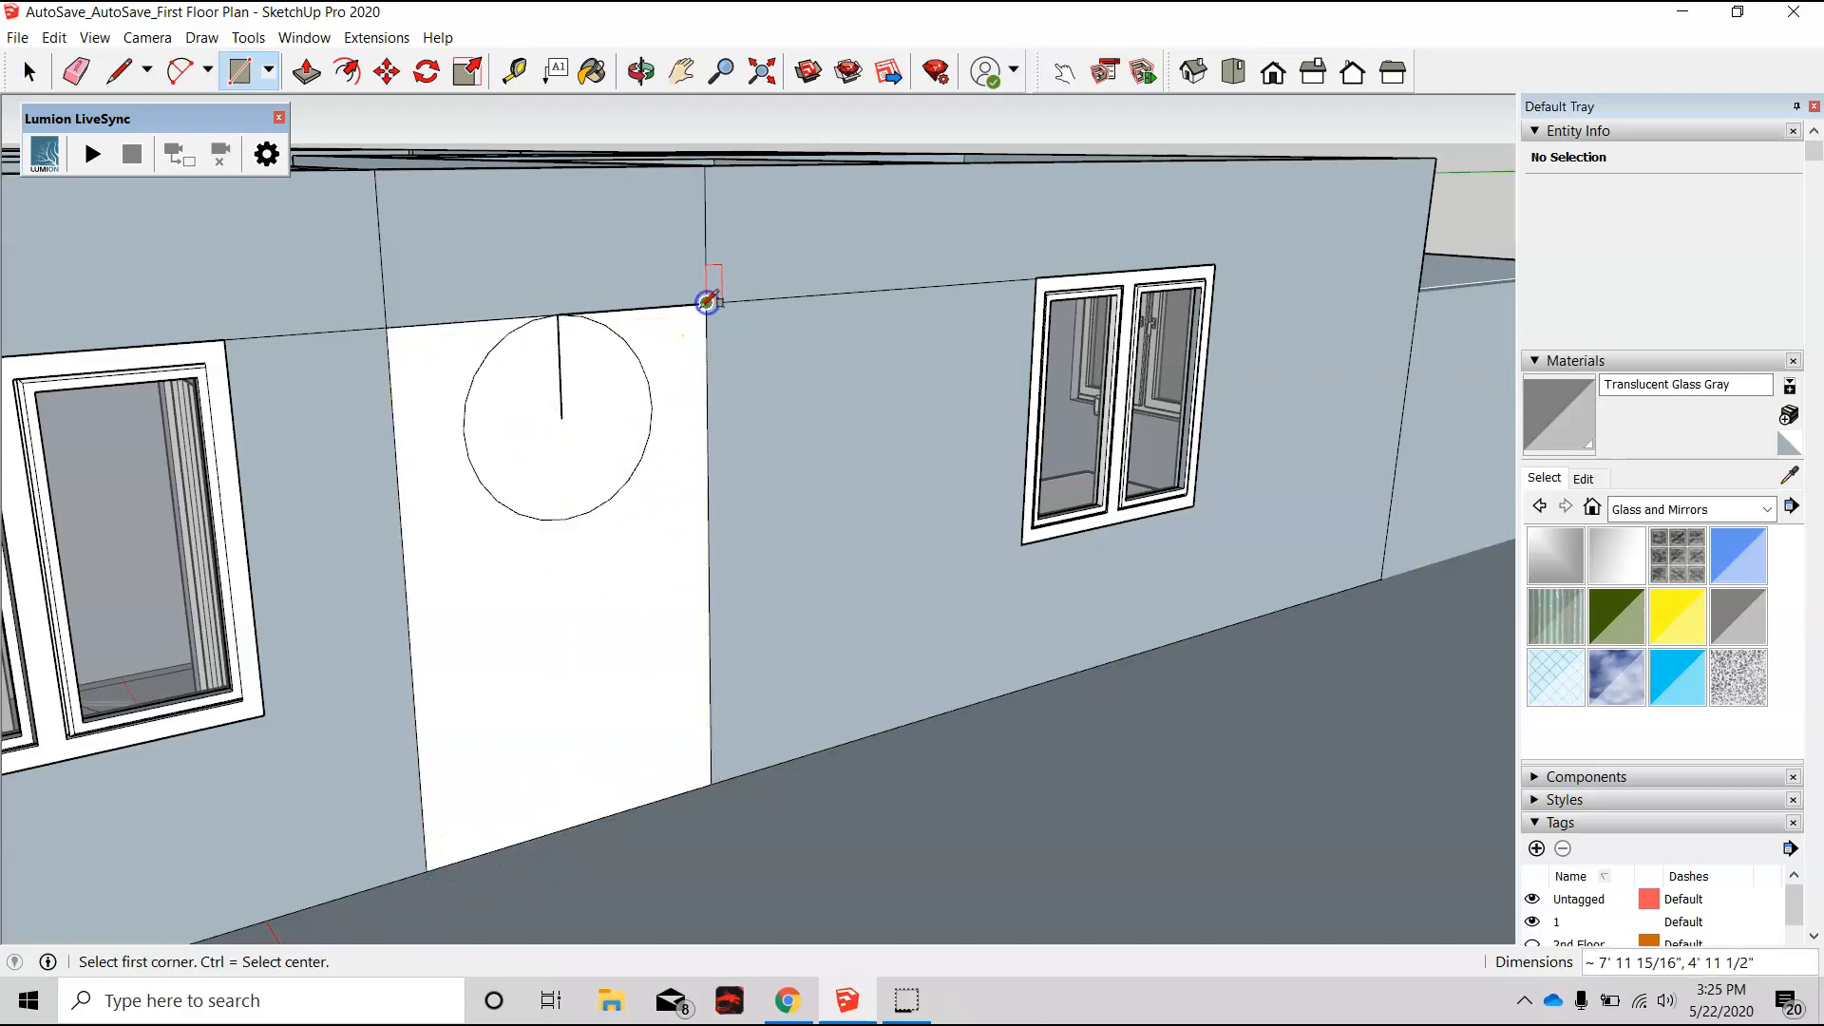
{"action": "key", "text": "p"}
{"action": "left_click", "coordinate": [607, 442]}
{"action": "middle_click_drag", "start_coordinate": [636, 472], "coordinate": [831, 503]}
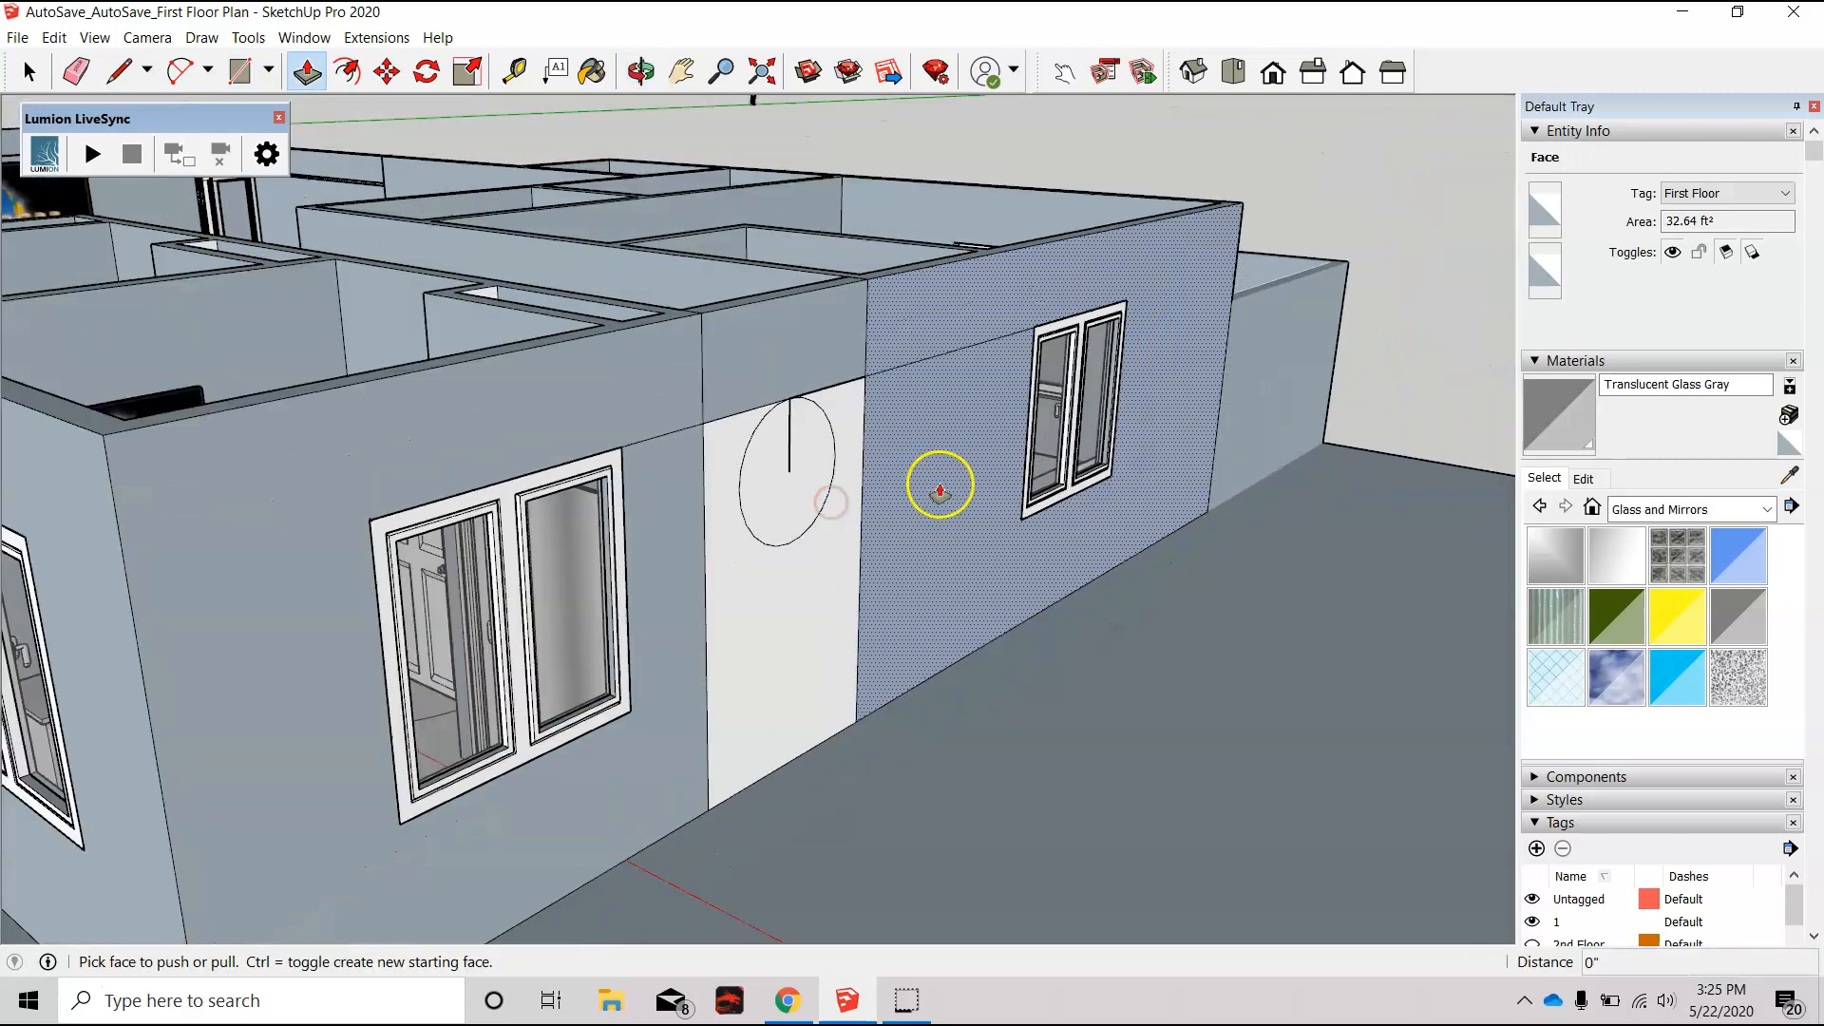
{"action": "scroll", "coordinate": [941, 485], "scroll_direction": "down", "scroll_amount": 1}
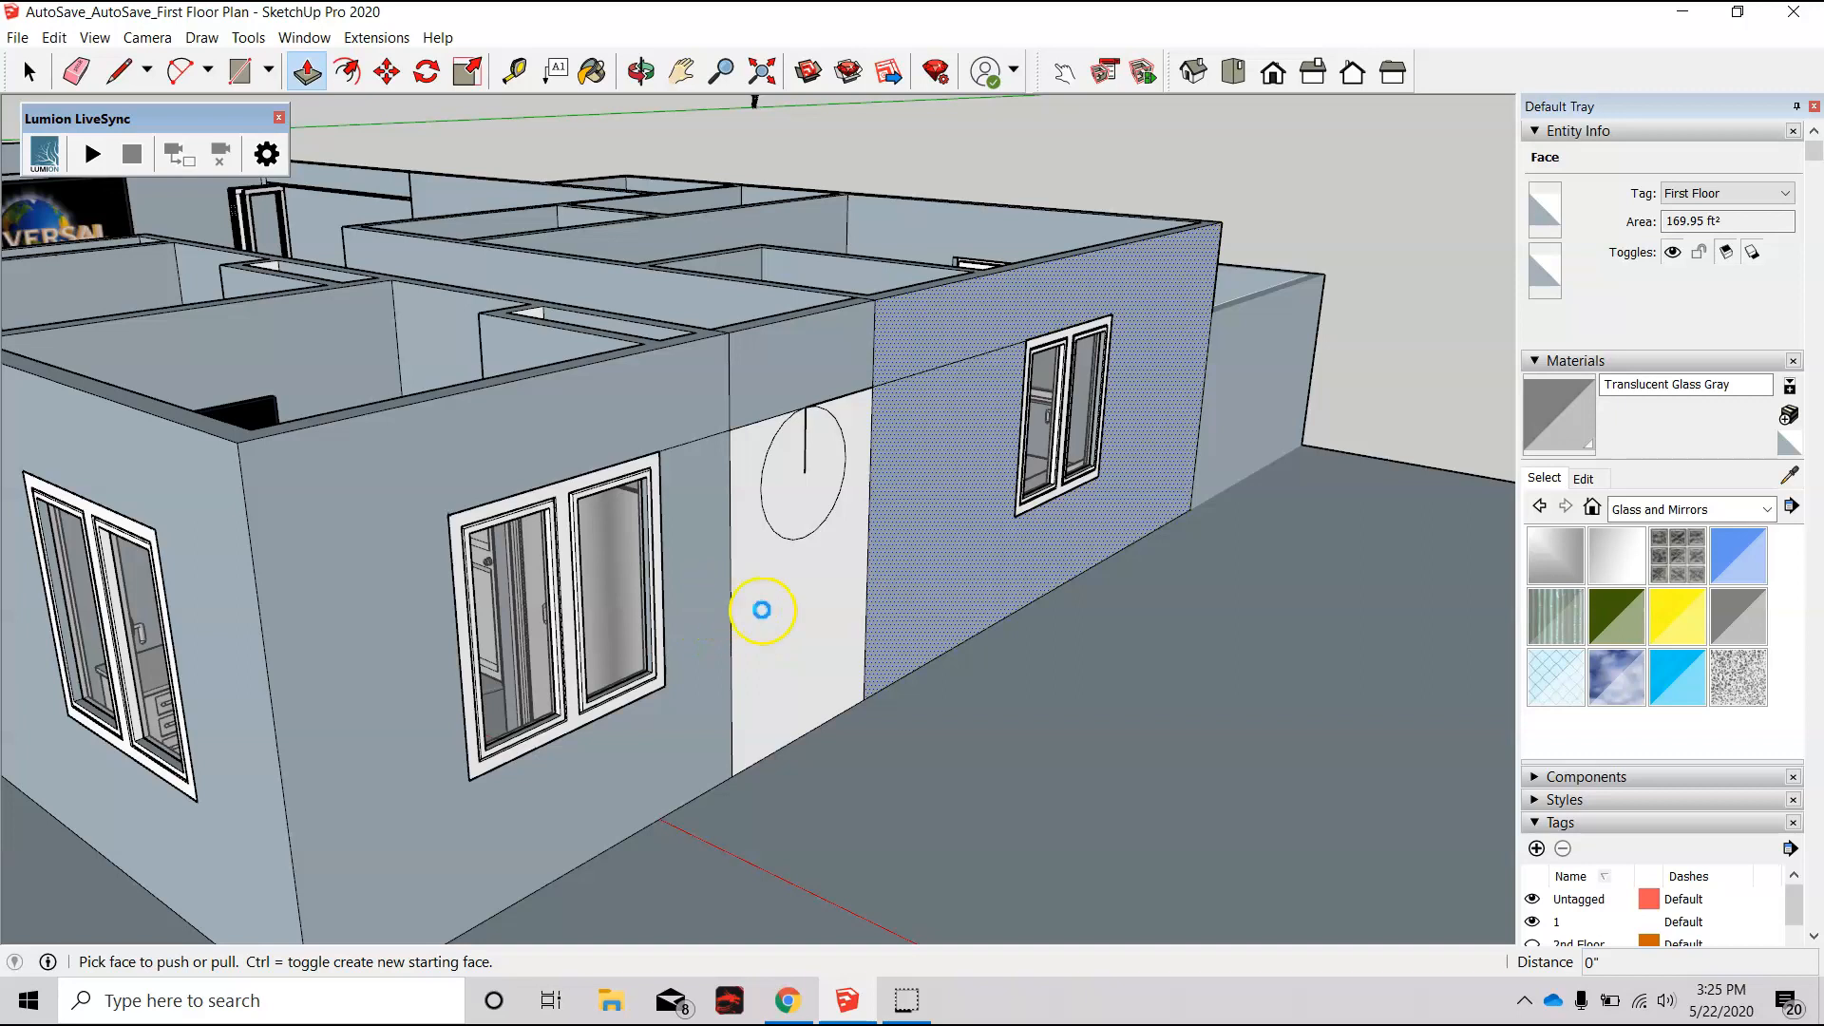
Step: Reverse the outer wall faces on both sides of the new panel, above it, and on the adjoining end wall
{"action": "key", "text": "space"}
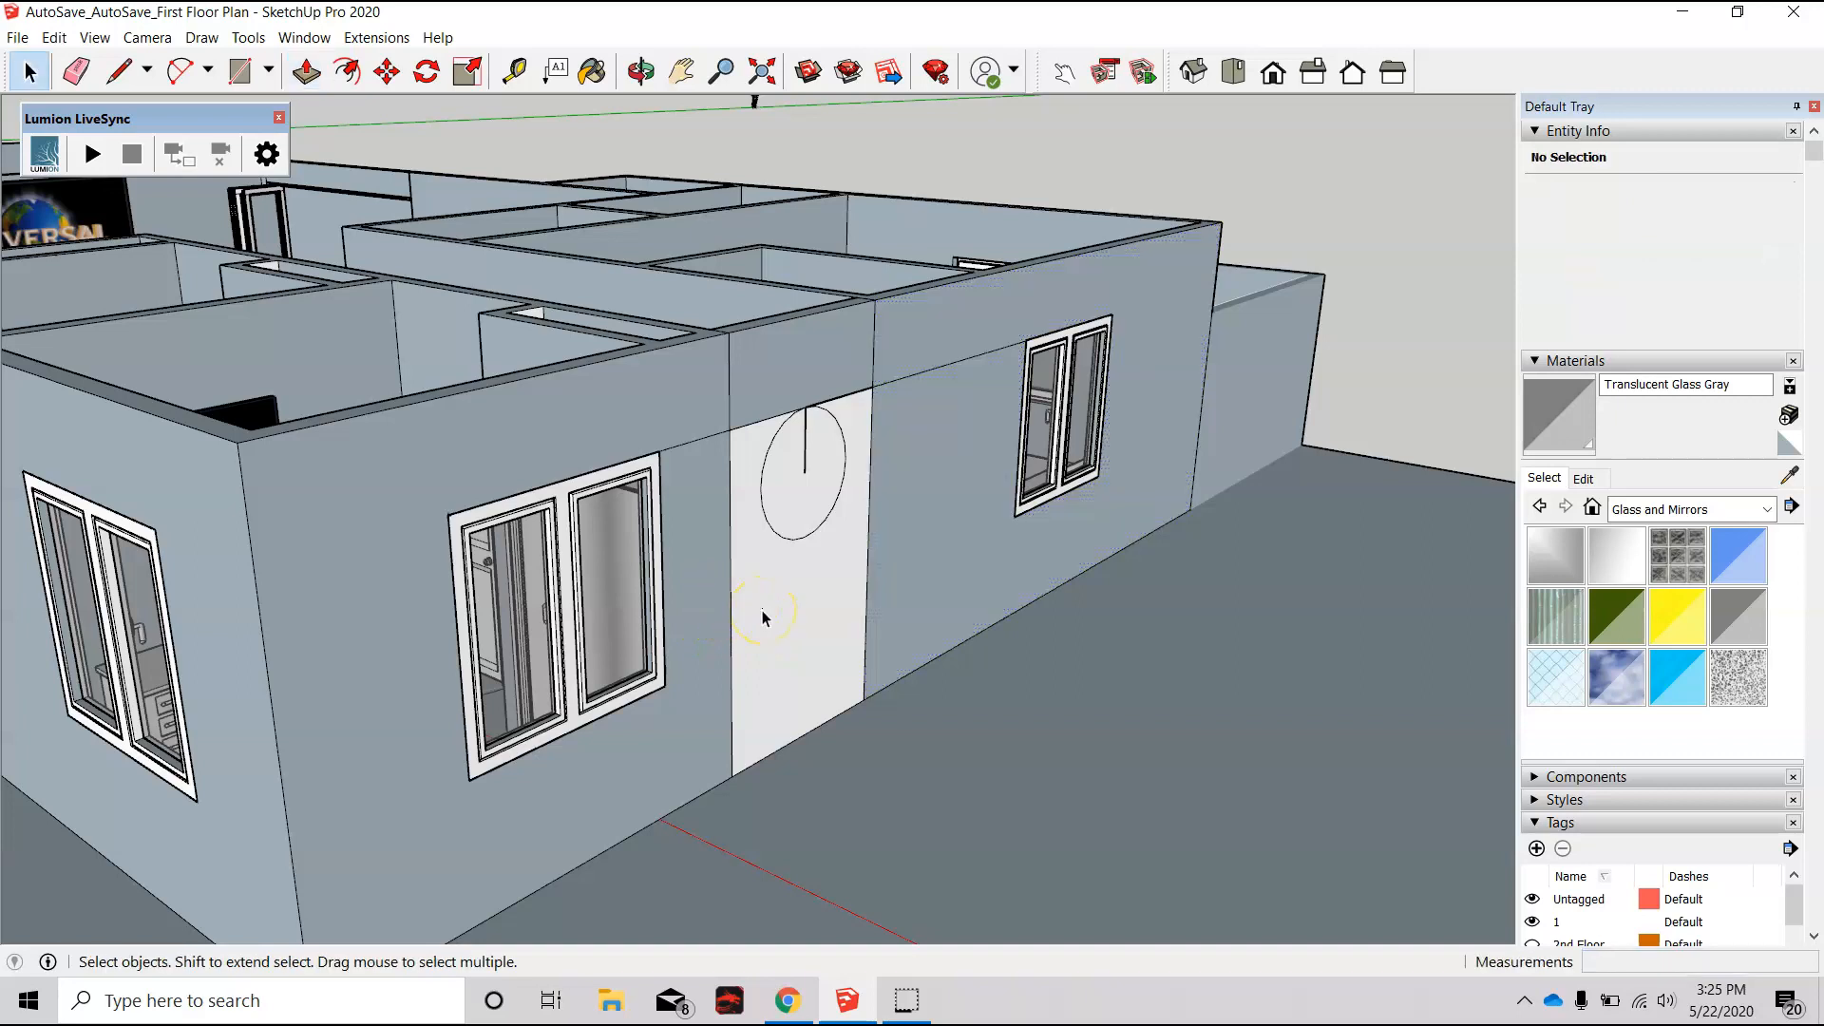
{"action": "right_click", "coordinate": [901, 488]}
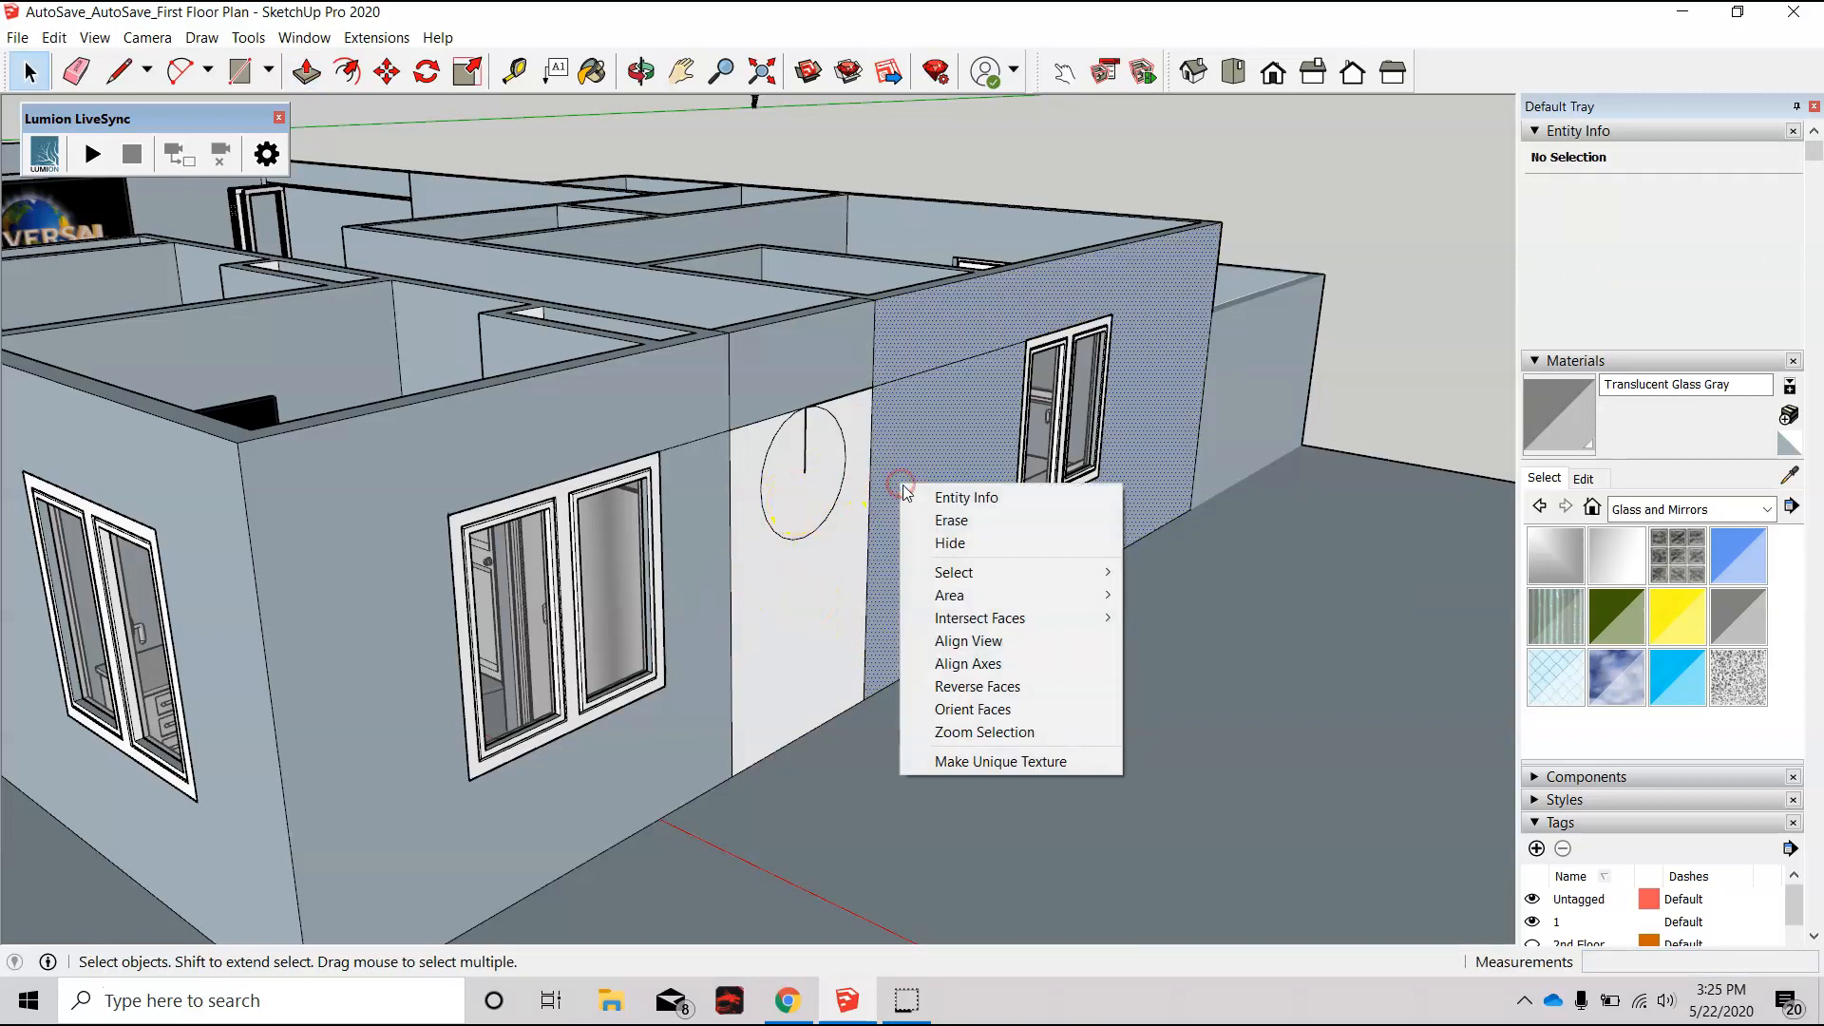
{"action": "left_click", "coordinate": [1049, 685]}
{"action": "right_click", "coordinate": [870, 356]}
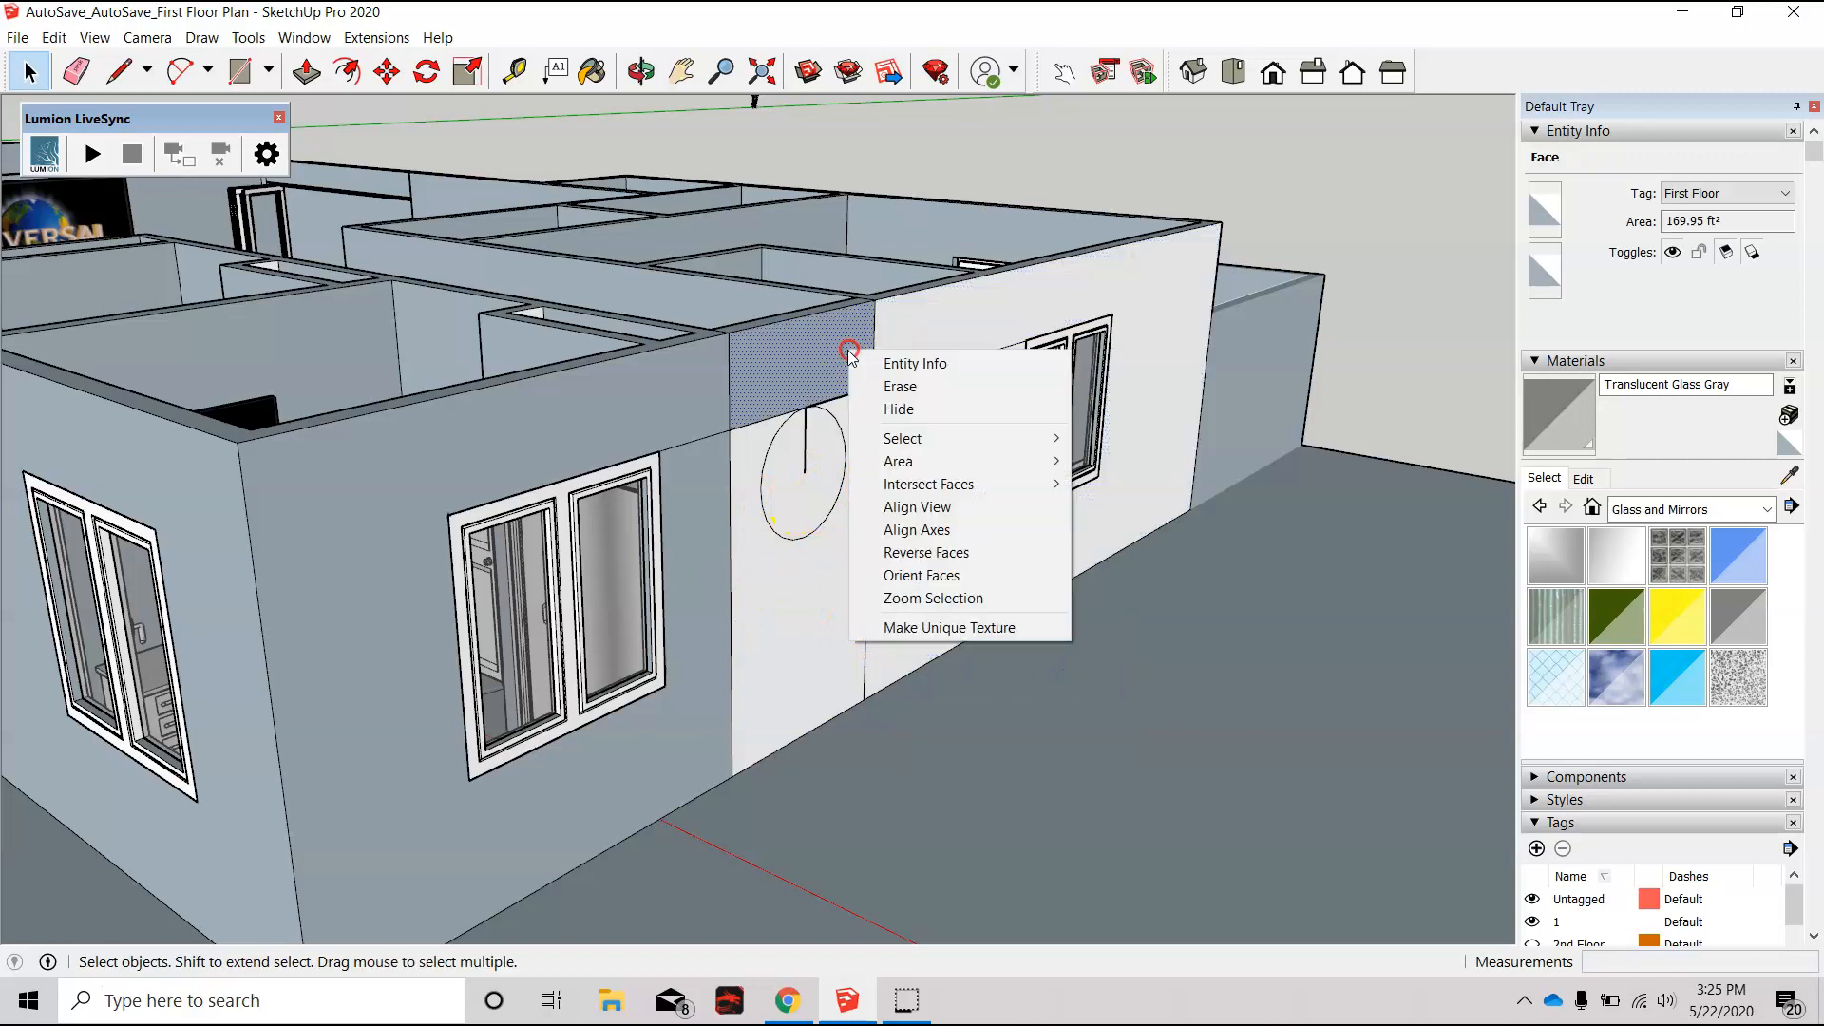
{"action": "left_click", "coordinate": [958, 547]}
{"action": "right_click", "coordinate": [698, 407]}
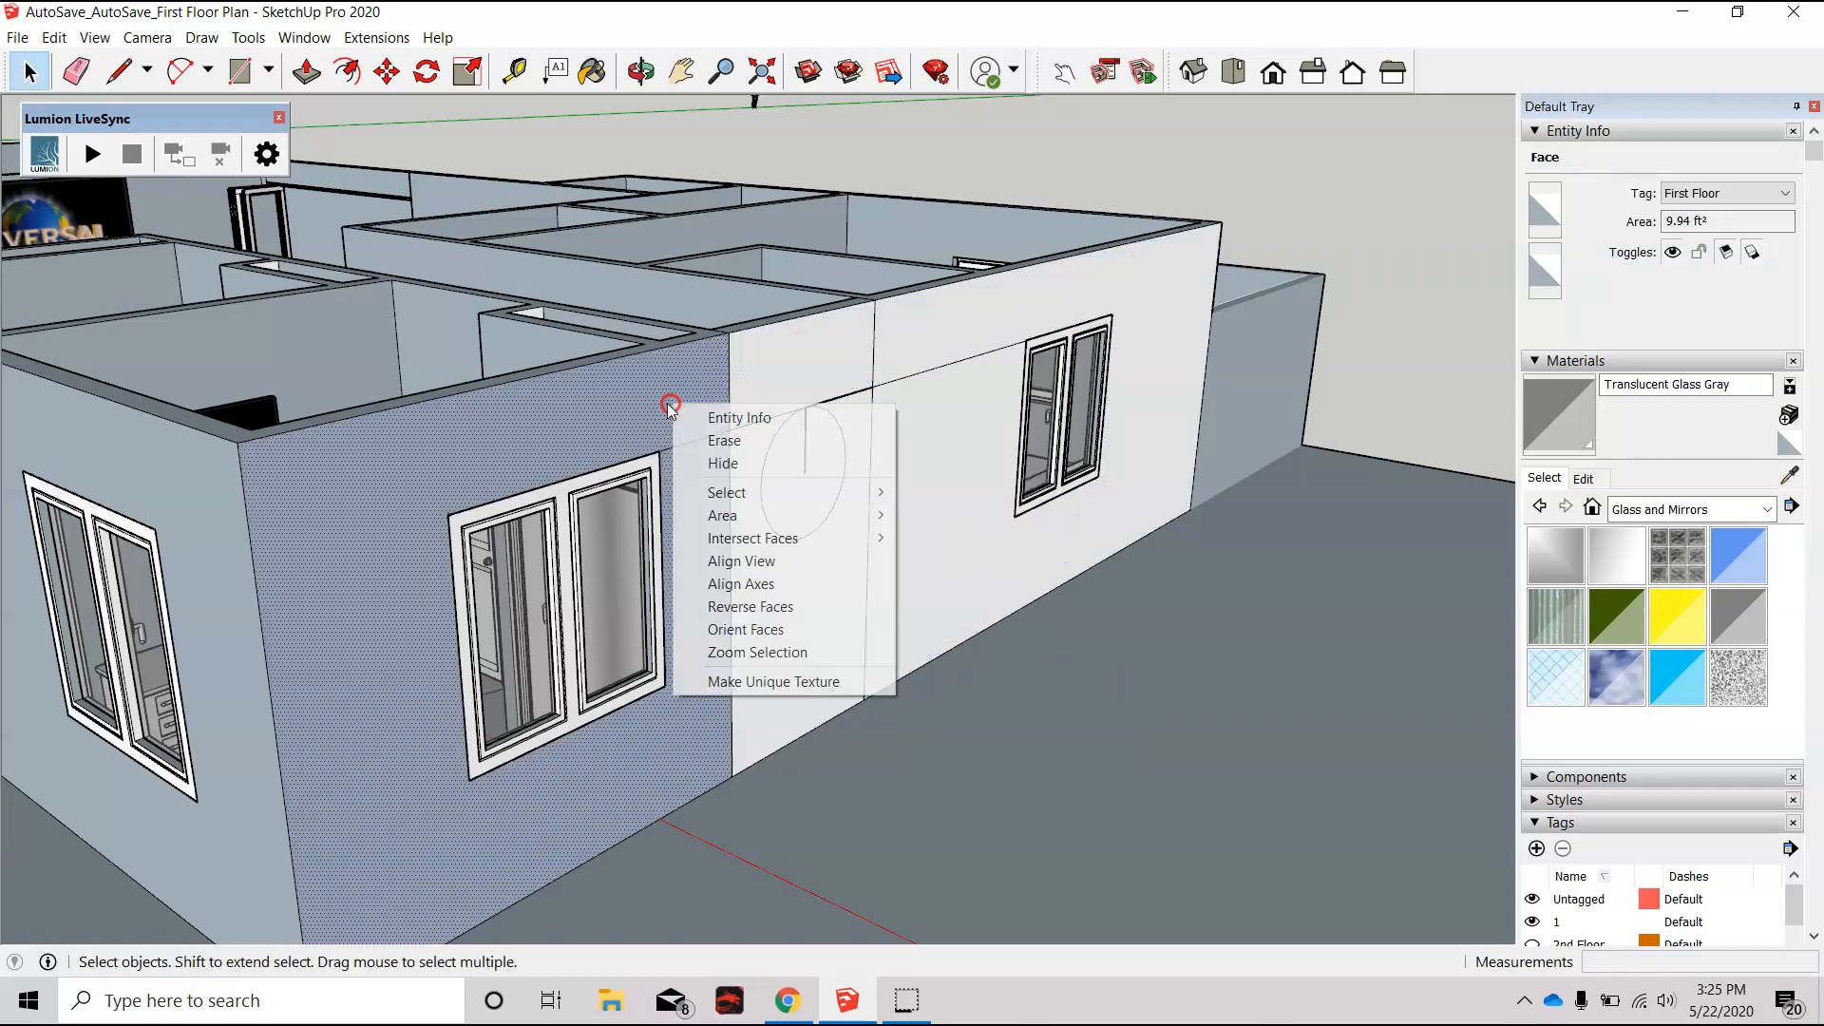
{"action": "left_click", "coordinate": [781, 605]}
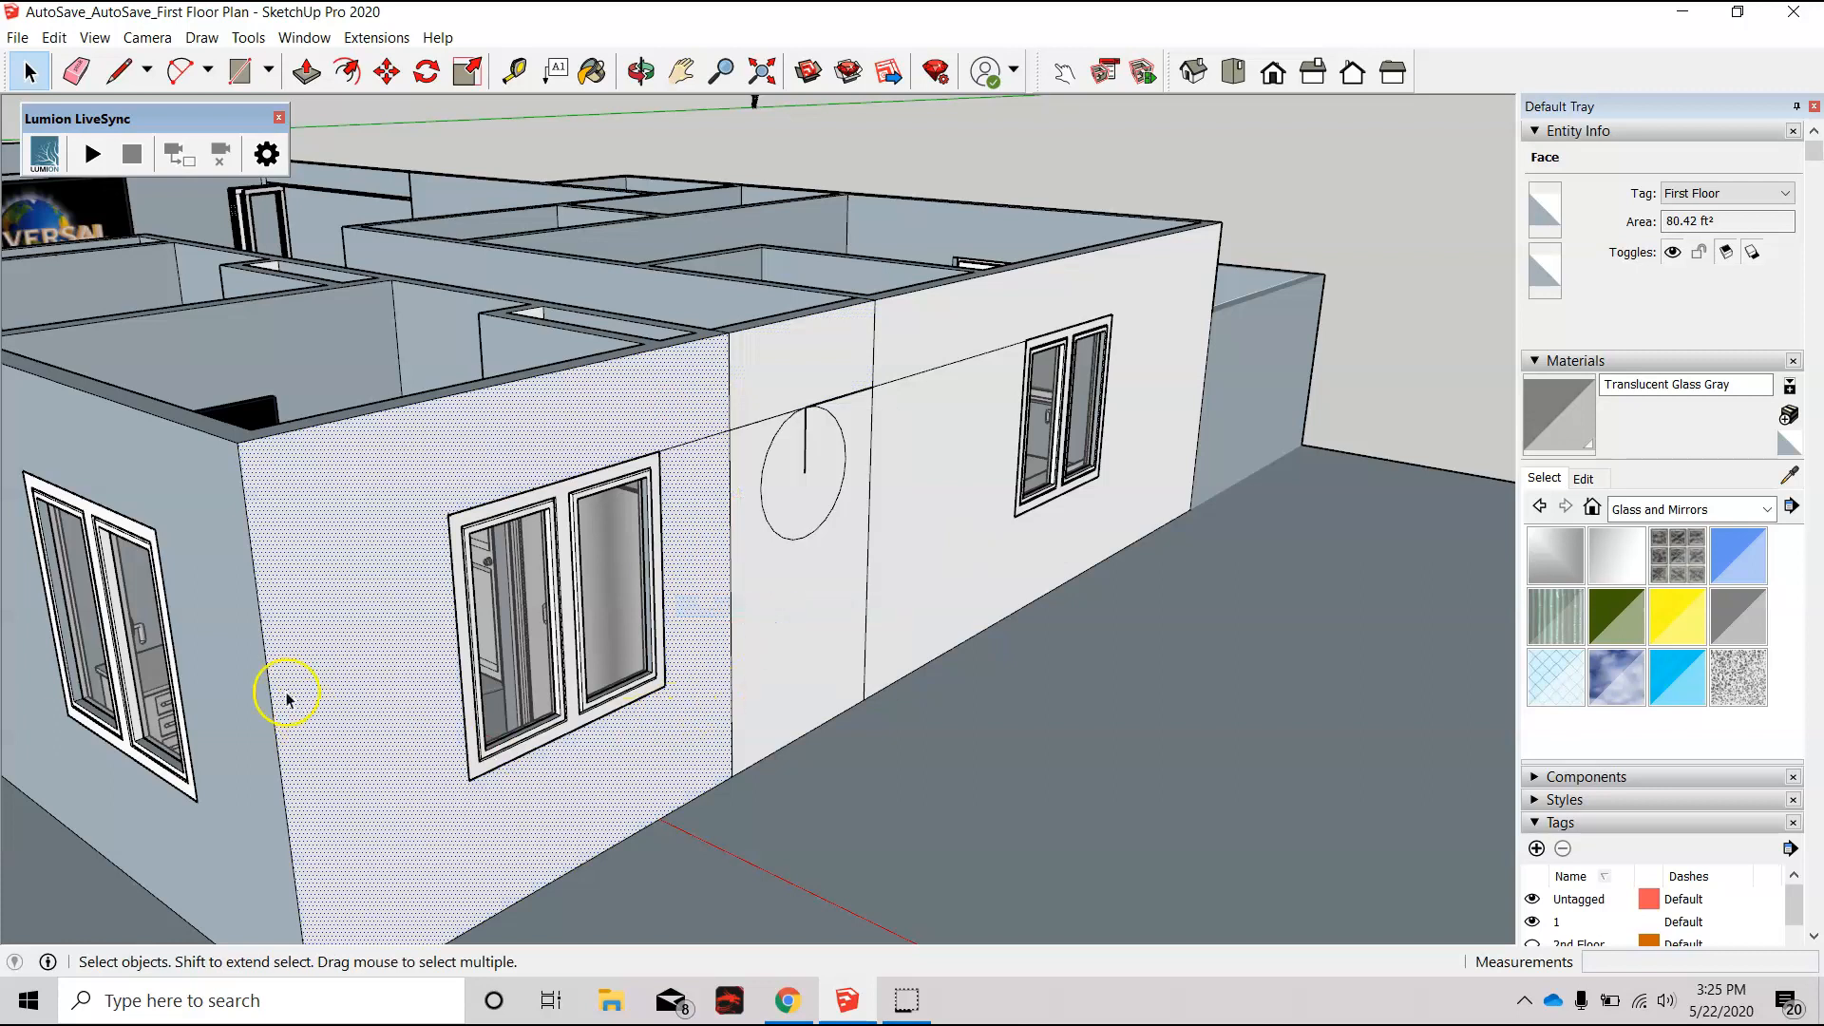
{"action": "right_click", "coordinate": [194, 577]}
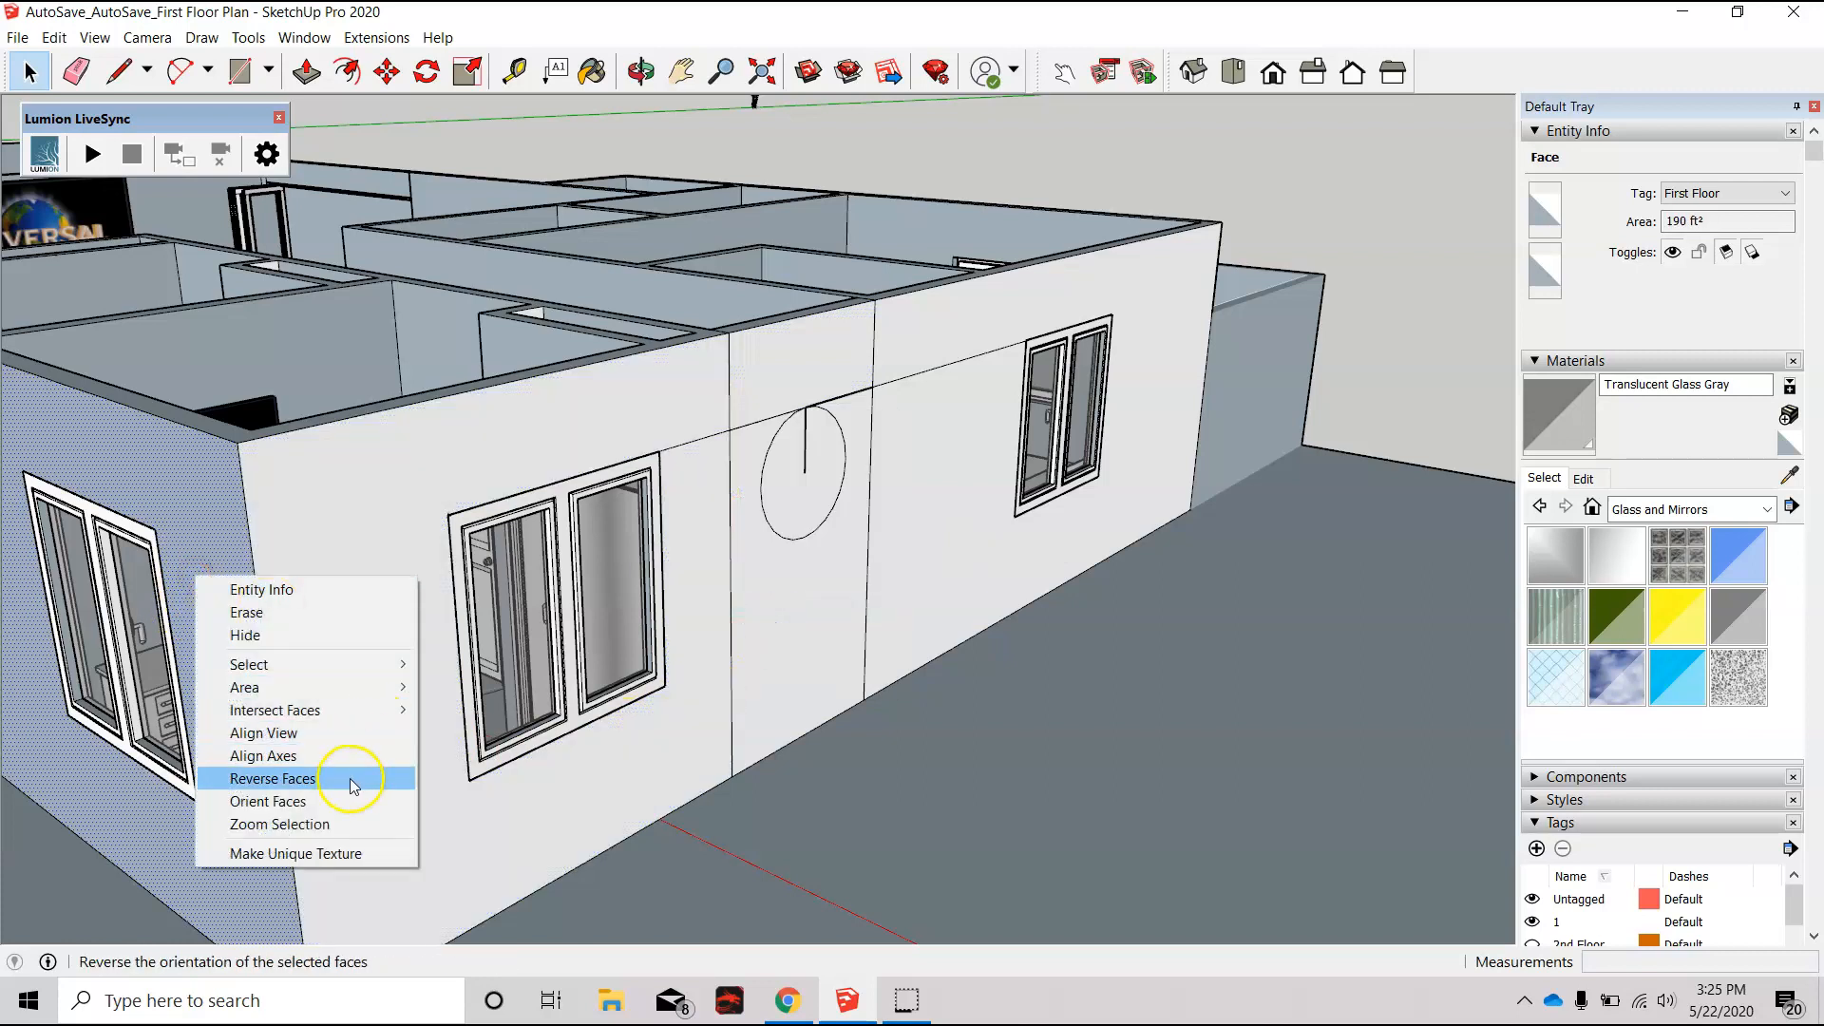
{"action": "left_click", "coordinate": [349, 779]}
Step: Erase the vertical guide line inside the circle and push the circular face 6" into the wall
{"action": "scroll", "coordinate": [679, 527], "scroll_direction": "up", "scroll_amount": 5}
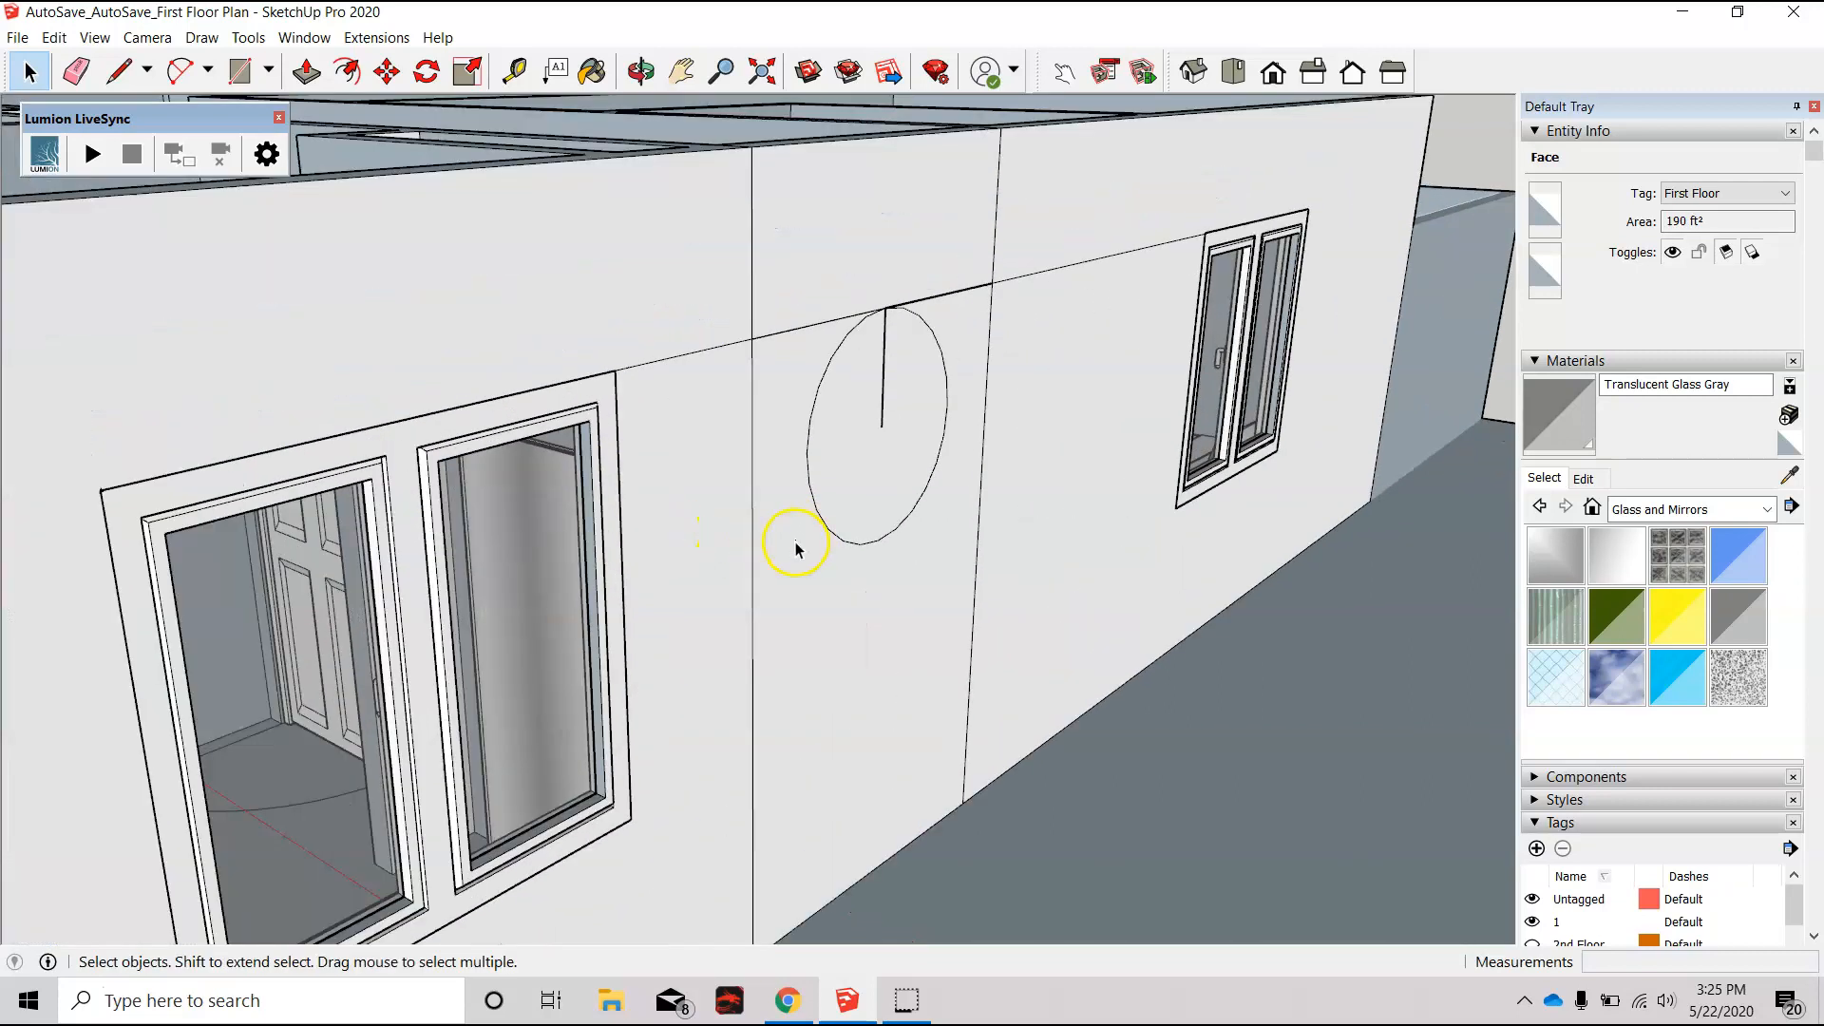
{"action": "scroll", "coordinate": [692, 518], "scroll_direction": "down", "scroll_amount": 4}
{"action": "scroll", "coordinate": [819, 501], "scroll_direction": "up", "scroll_amount": 5}
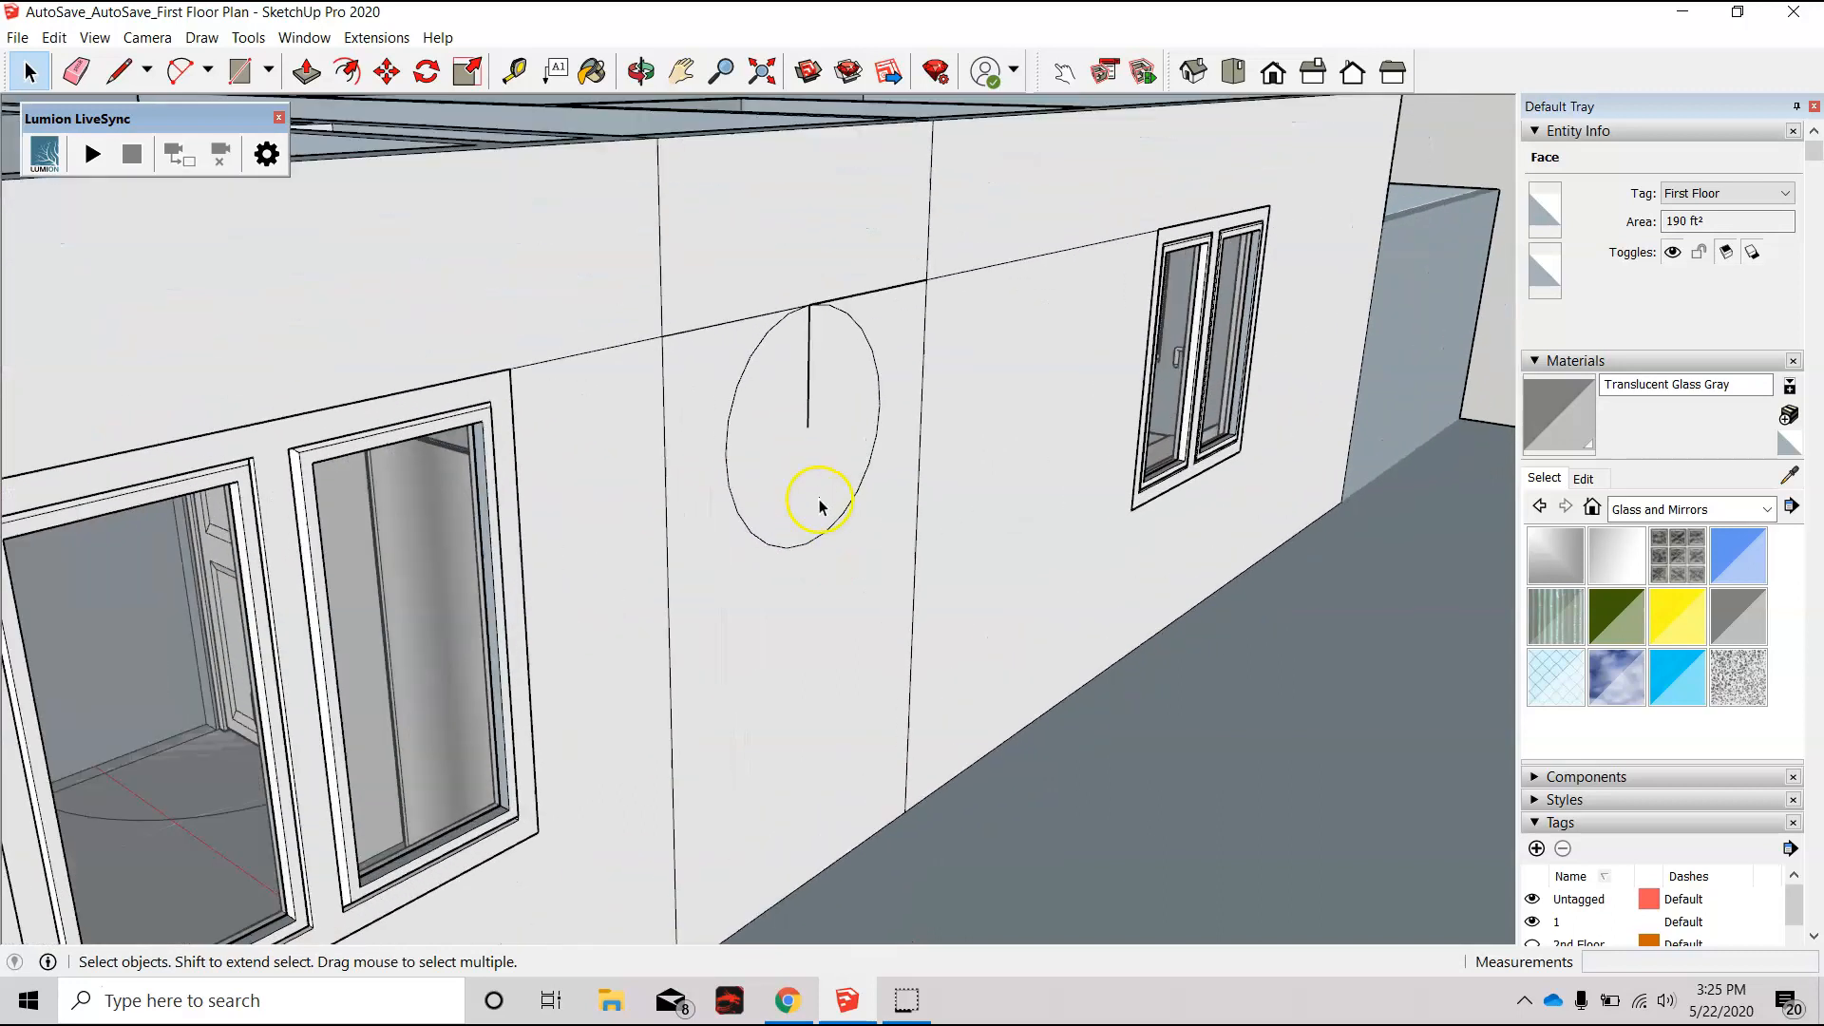
{"action": "middle_click_drag", "start_coordinate": [834, 489], "coordinate": [712, 505]}
{"action": "key", "text": "e"}
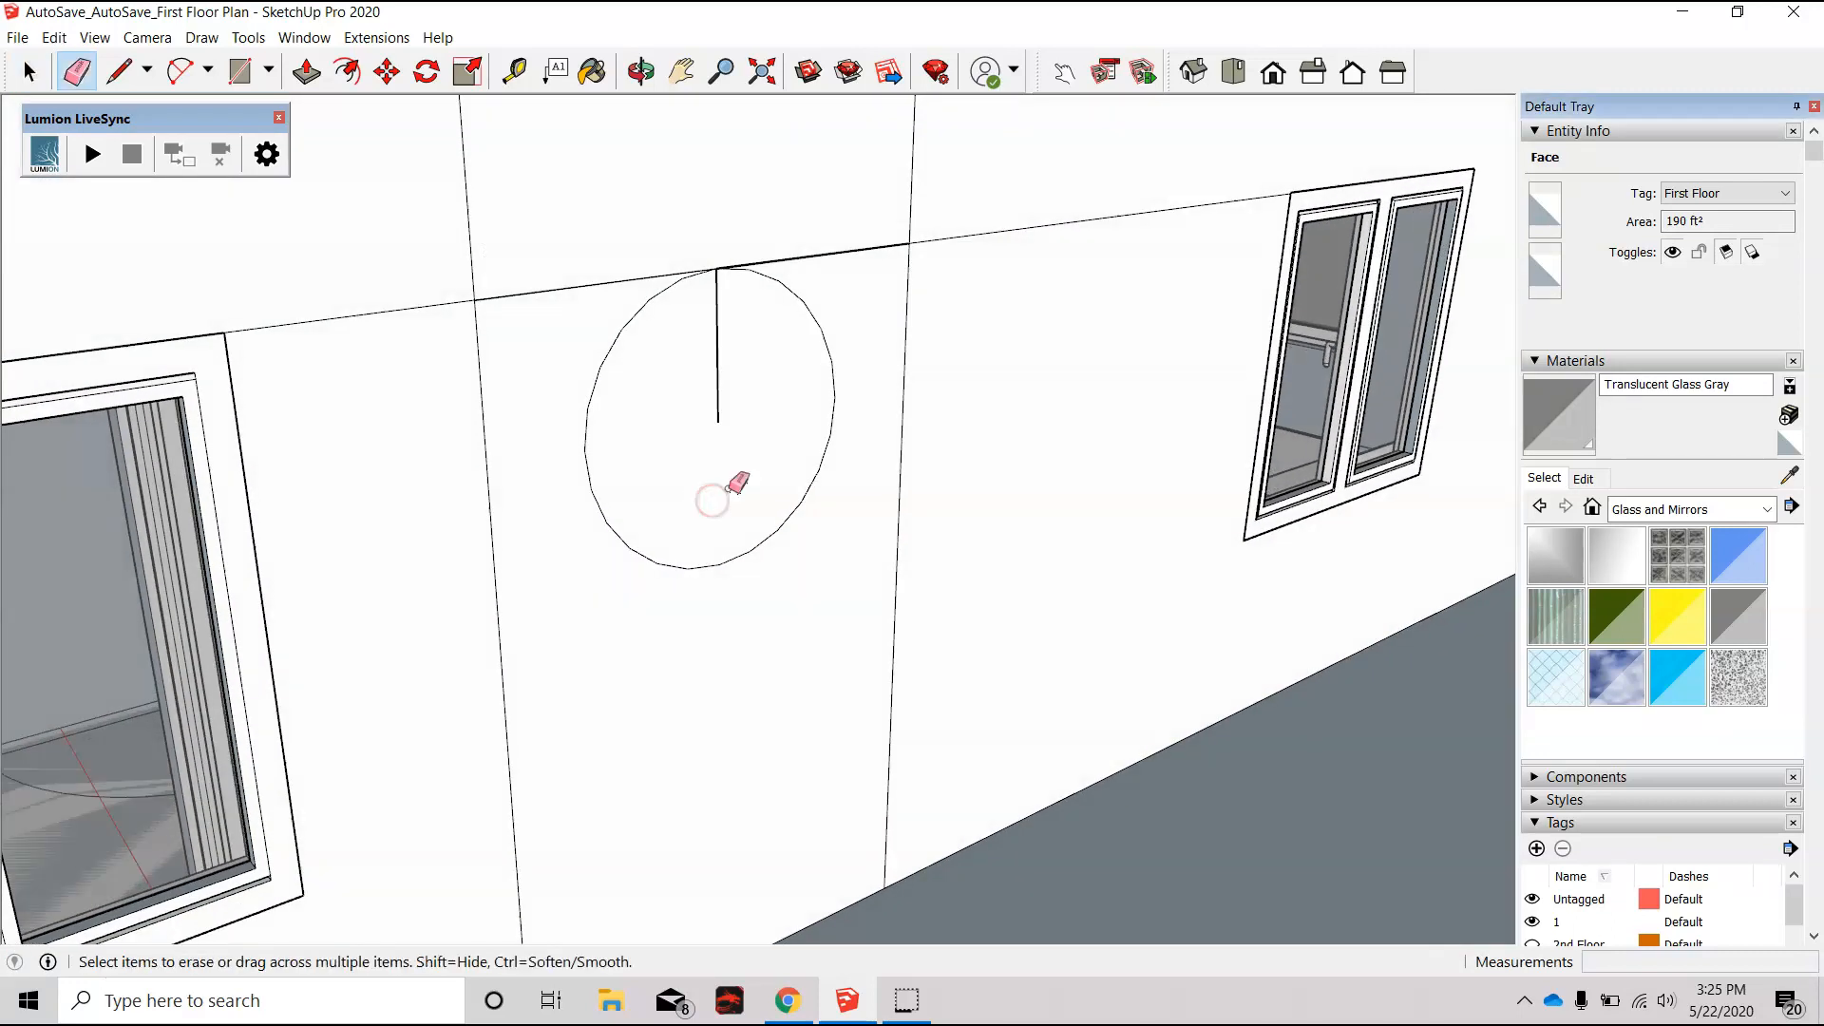
{"action": "left_click", "coordinate": [719, 370]}
{"action": "key", "text": "p"}
{"action": "left_click_drag", "start_coordinate": [773, 399], "coordinate": [660, 413]}
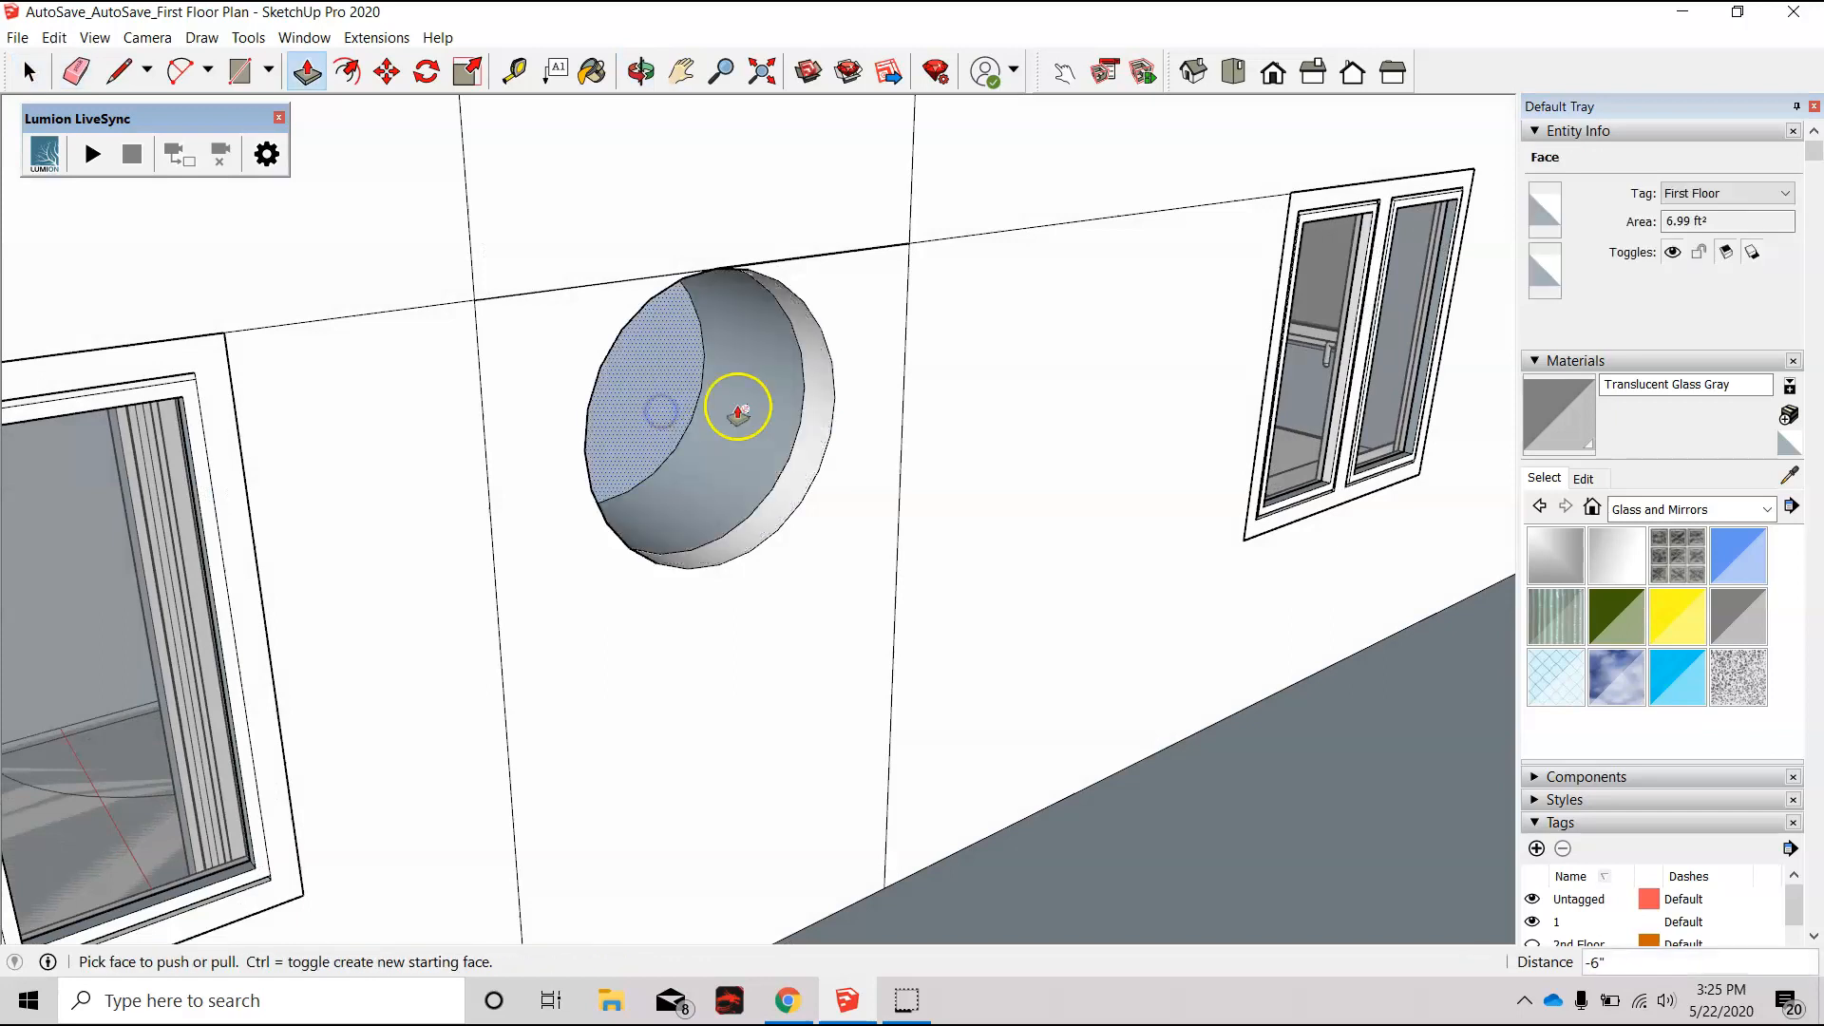
Step: Erase the rim of the cylinder projecting inside the room and the two short leftover edges on the inner wall
{"action": "middle_click_drag", "start_coordinate": [791, 456], "coordinate": [1539, 988]}
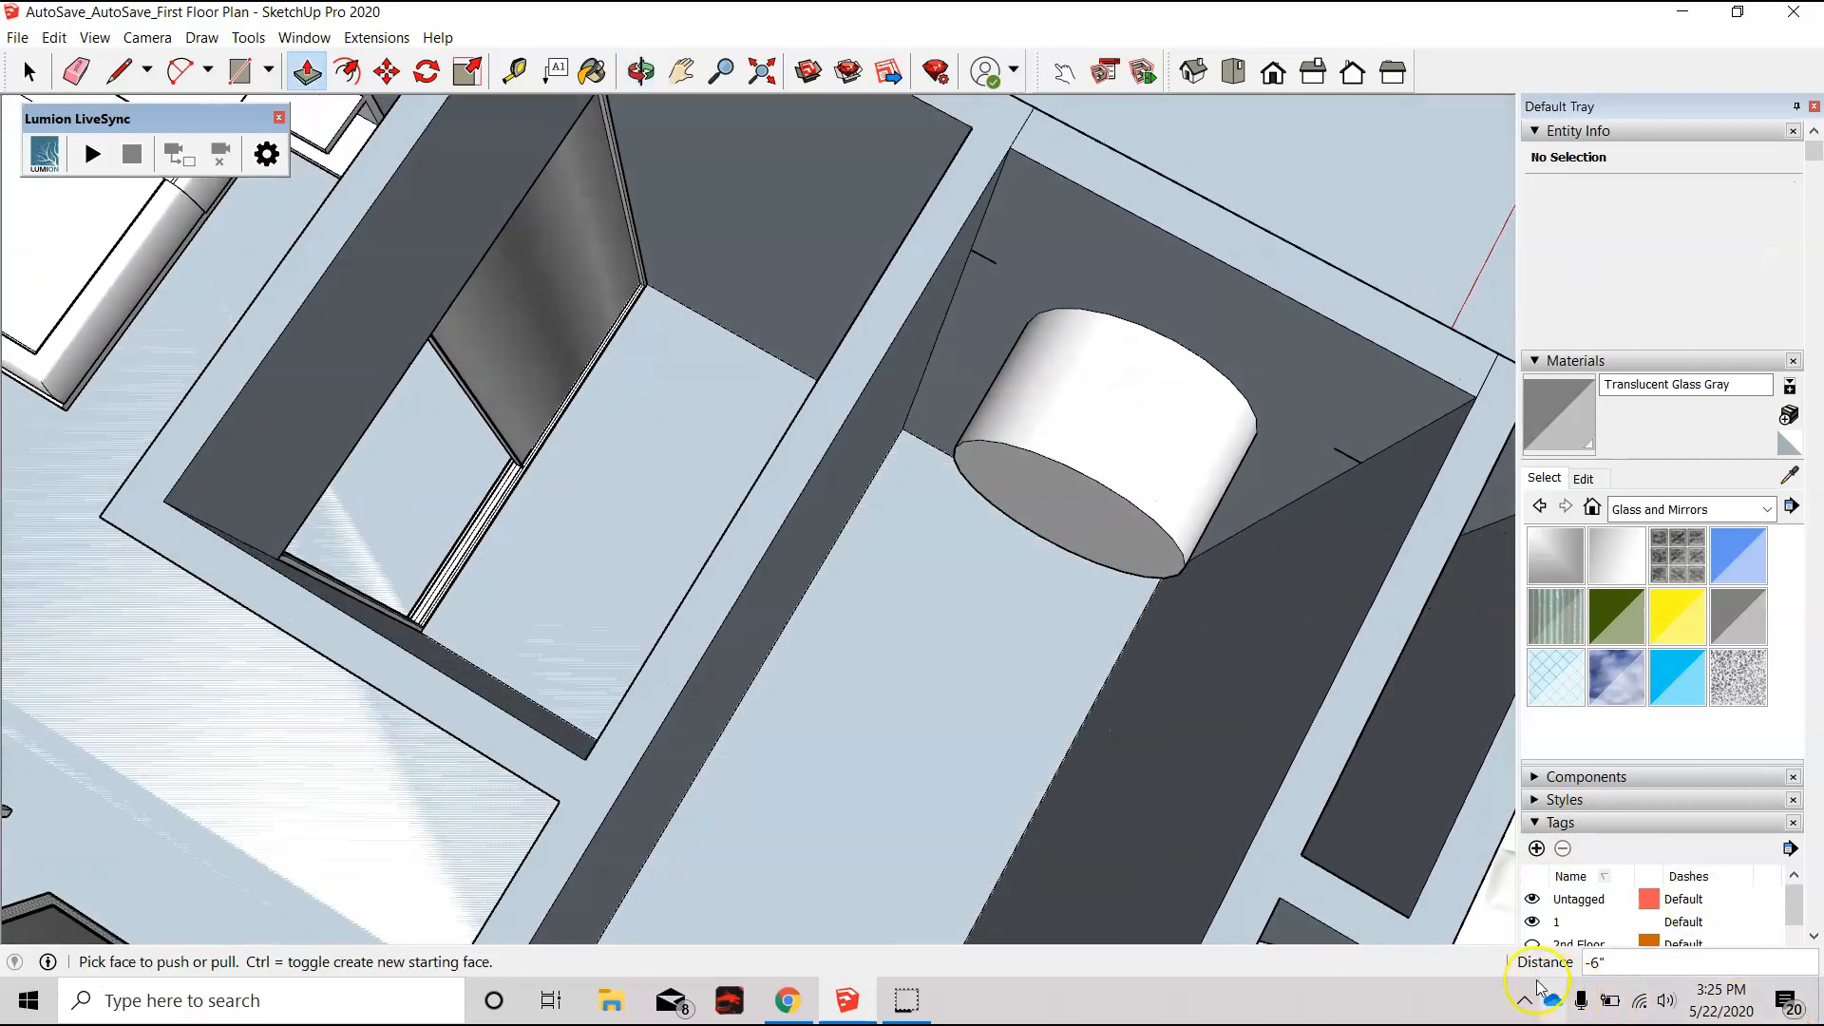
{"action": "key", "text": "e"}
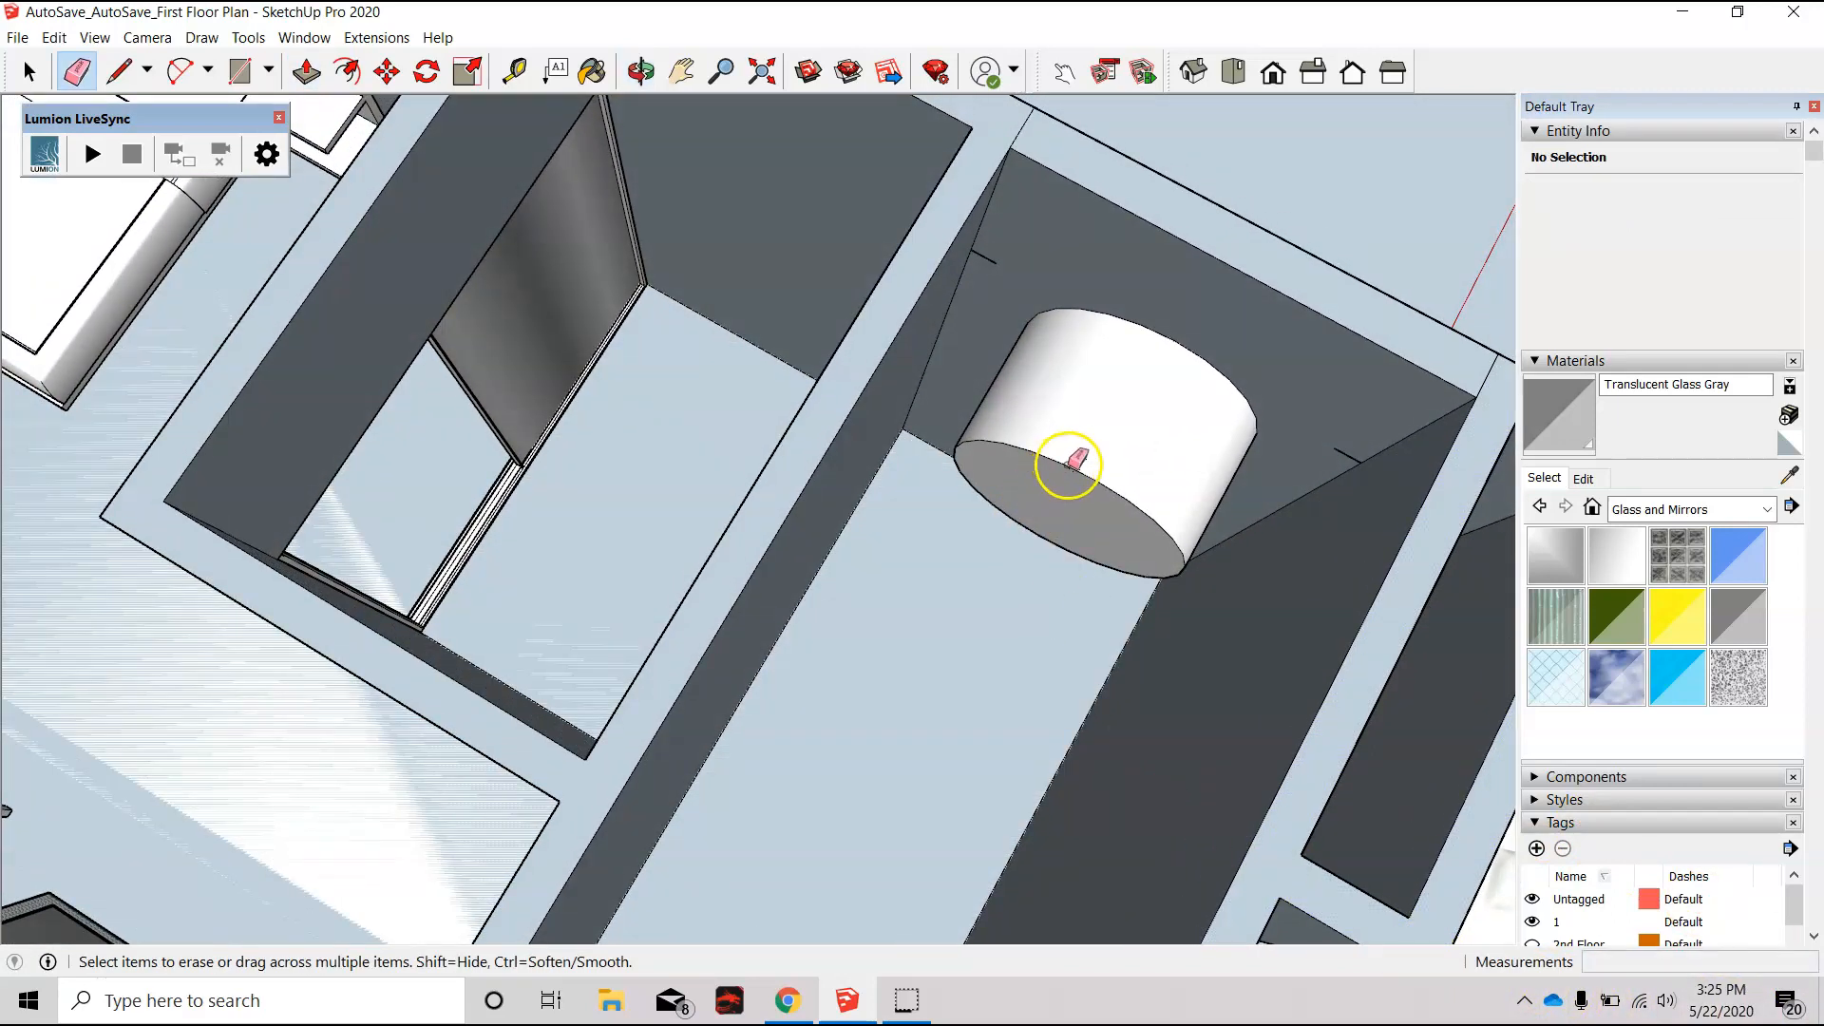
{"action": "left_click", "coordinate": [1068, 465]}
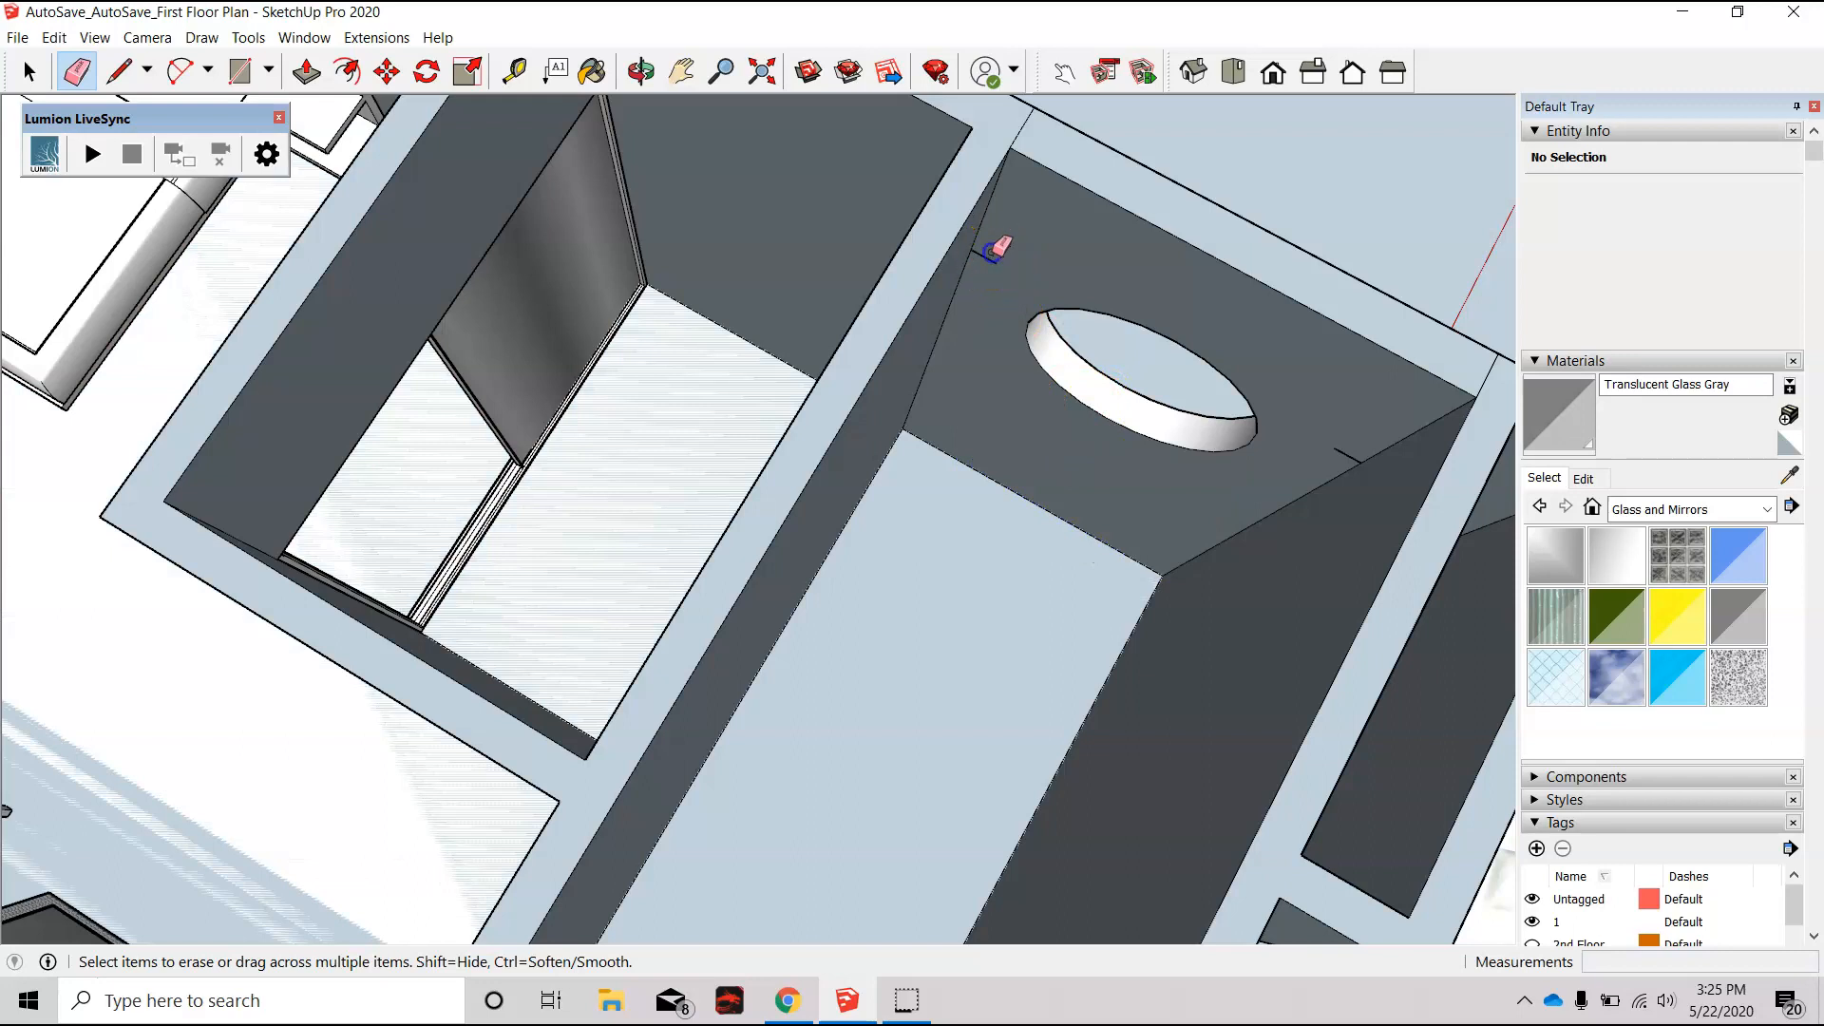
{"action": "left_click", "coordinate": [1345, 453]}
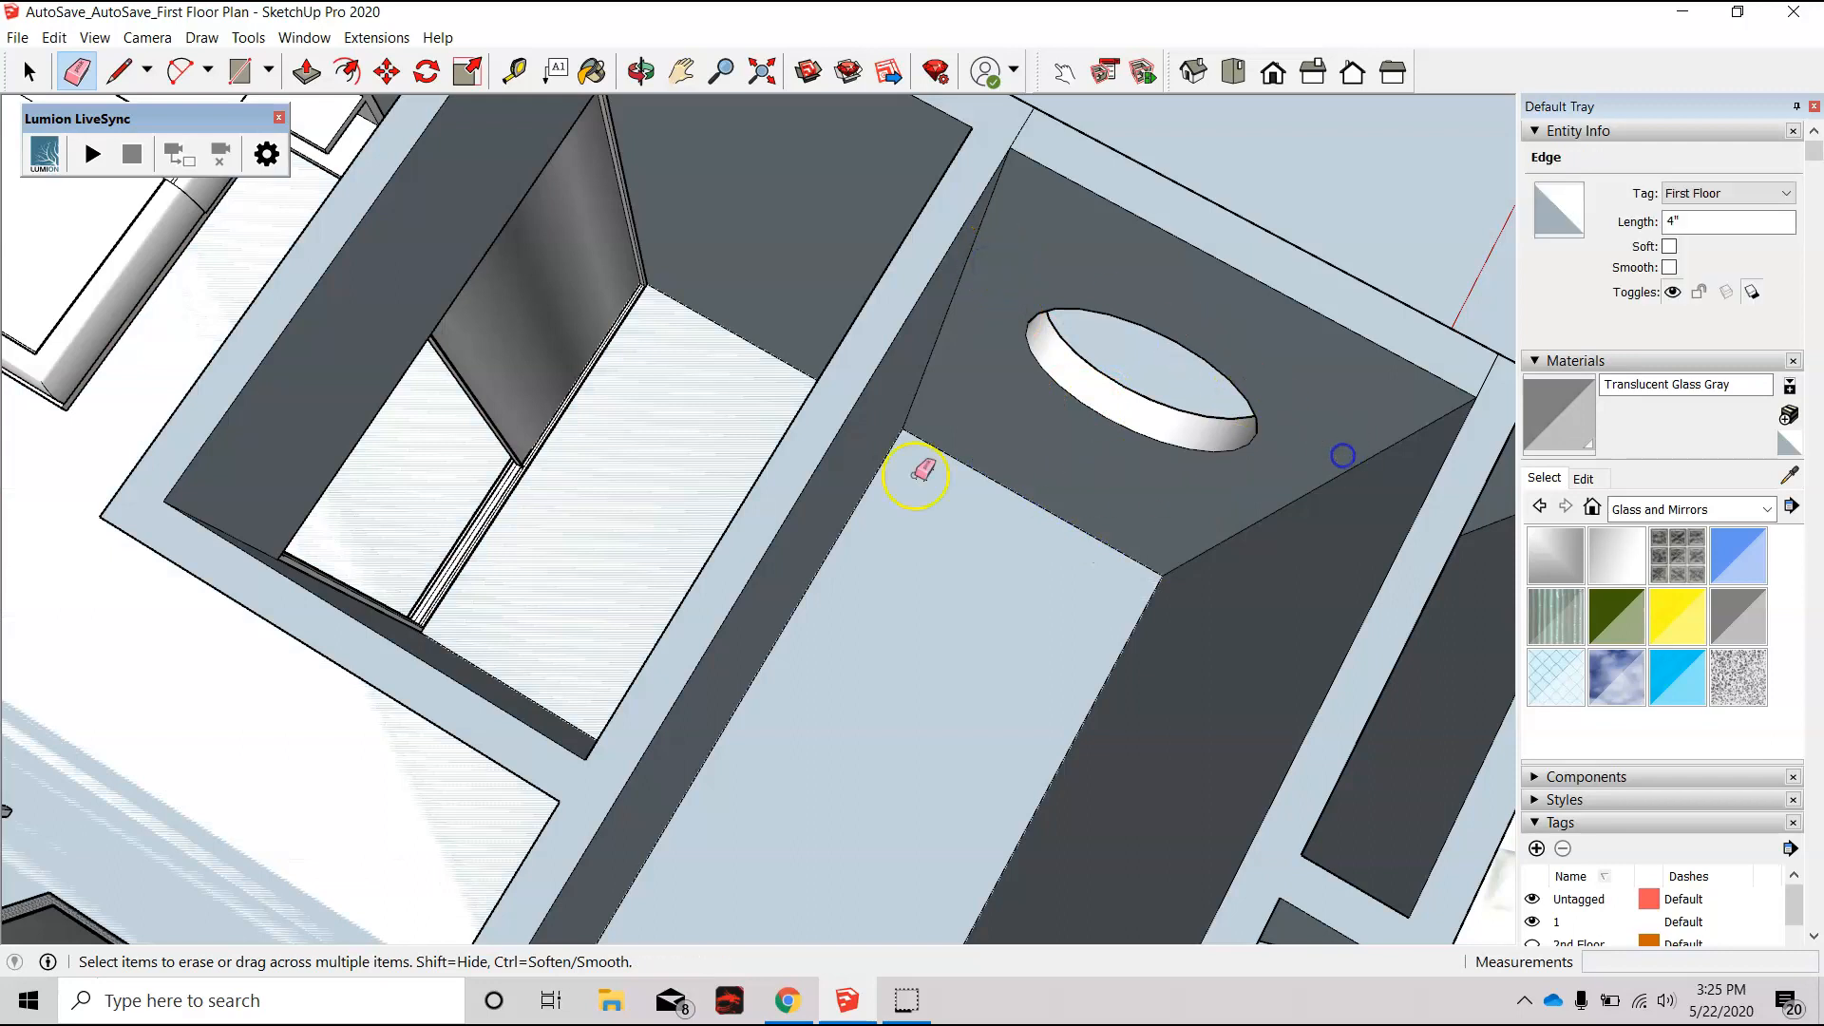
{"action": "scroll", "coordinate": [874, 475], "scroll_direction": "down", "scroll_amount": 4}
{"action": "scroll", "coordinate": [872, 475], "scroll_direction": "down", "scroll_amount": 4}
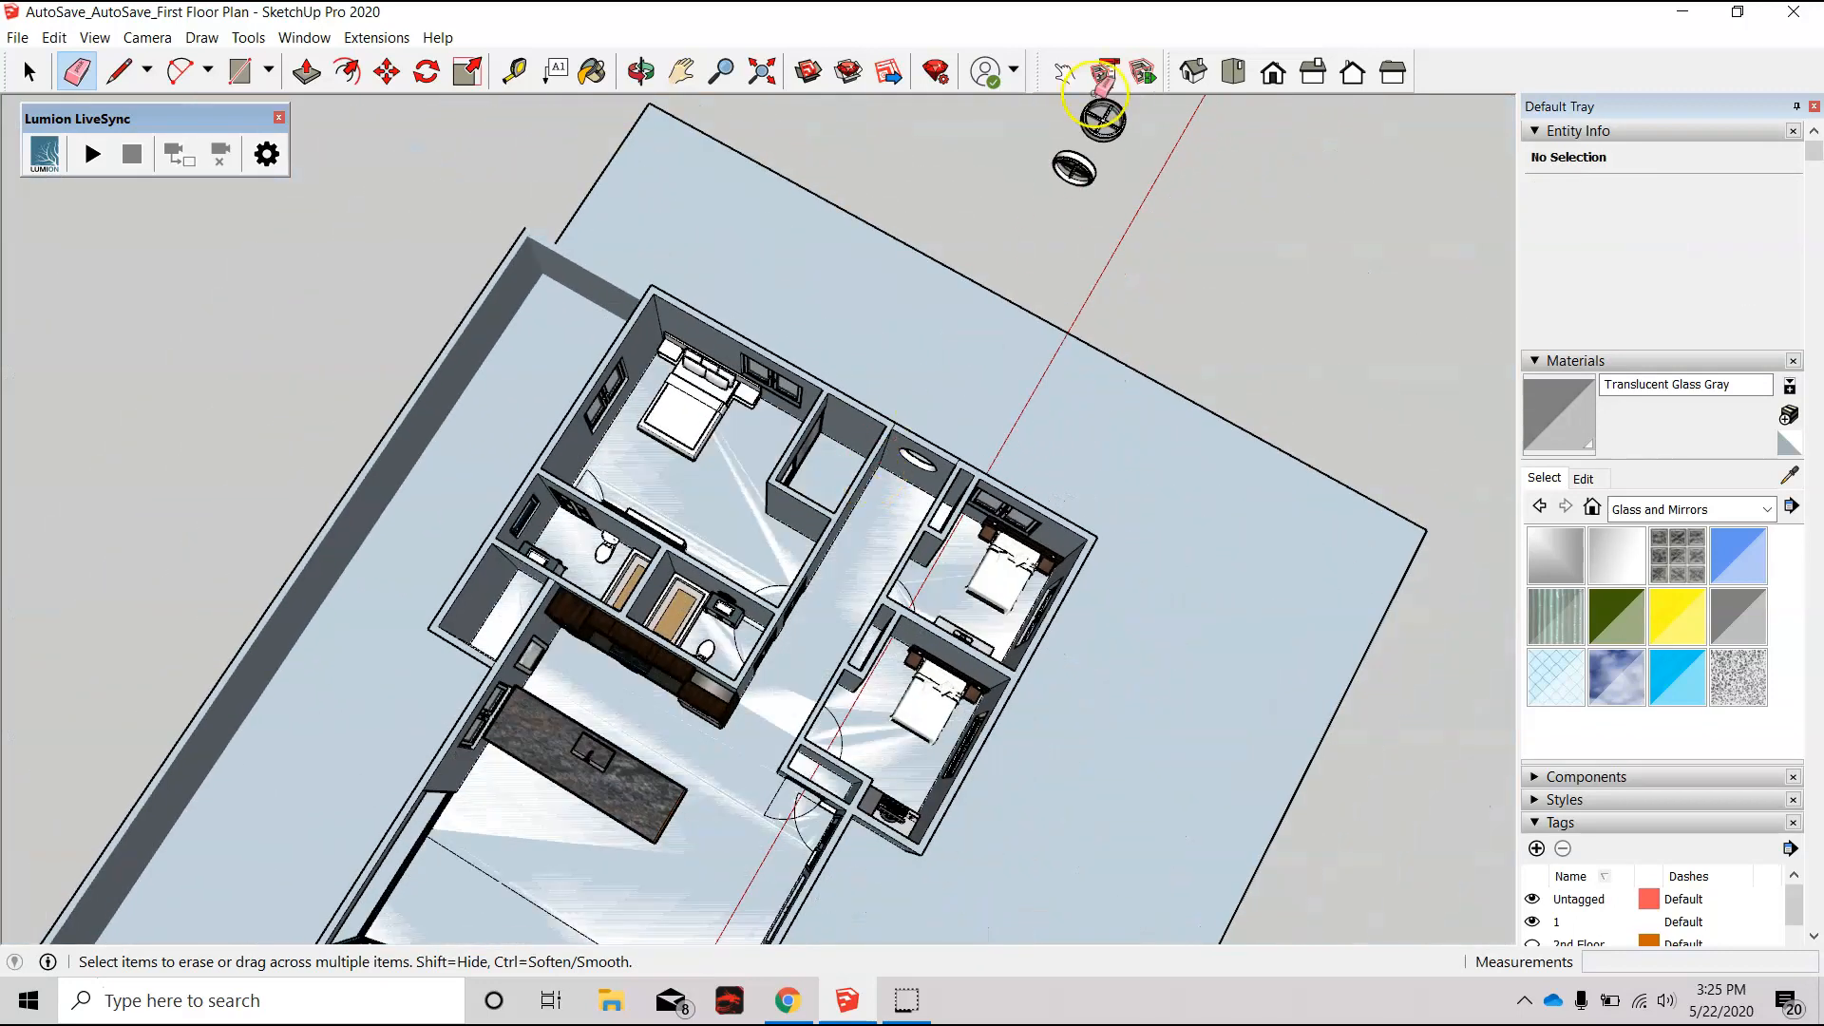
{"action": "scroll", "coordinate": [1083, 171], "scroll_direction": "up", "scroll_amount": 10}
{"action": "mouse_move", "coordinate": [1087, 171]}
{"action": "middle_mouse_down"}
{"action": "mouse_move", "coordinate": [1173, 285]}
{"action": "mouse_move", "coordinate": [875, 330]}
{"action": "mouse_move", "coordinate": [74, 23]}
{"action": "mouse_move", "coordinate": [260, 195]}
{"action": "middle_mouse_up"}
{"action": "key", "text": "space"}
{"action": "key", "text": "m"}
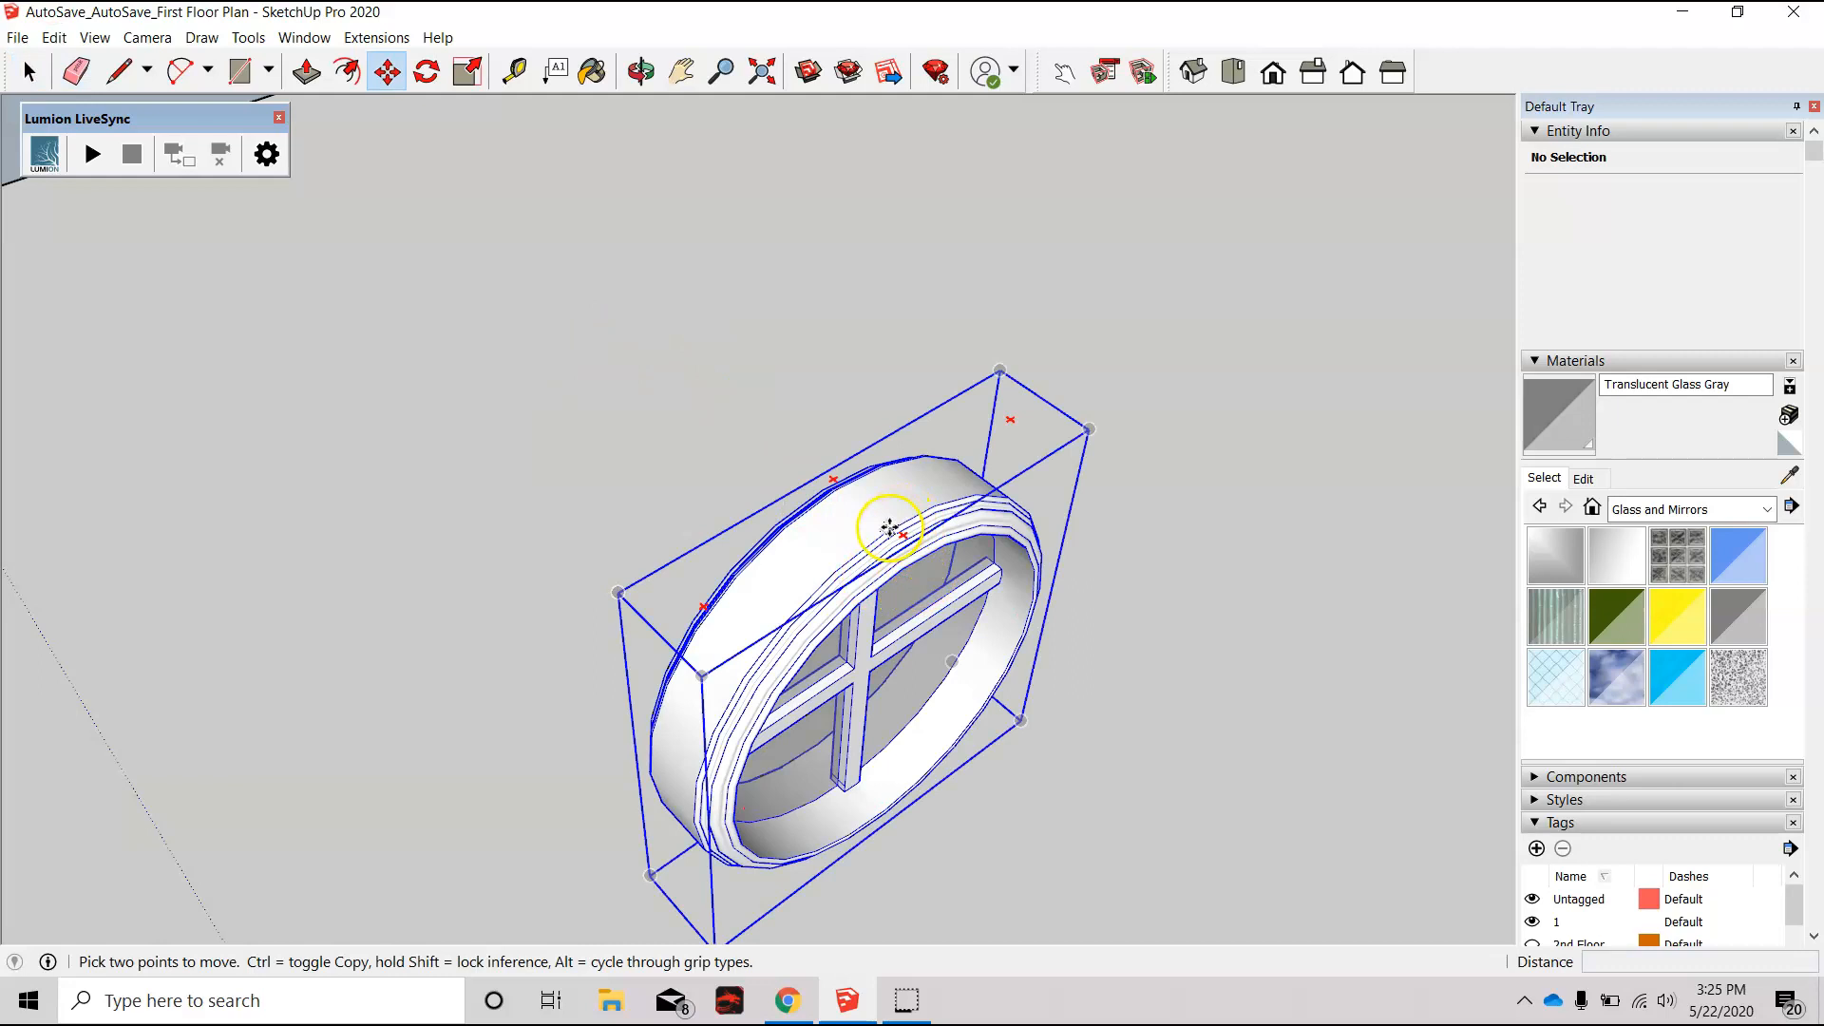
{"action": "scroll", "coordinate": [893, 527], "scroll_direction": "up", "scroll_amount": 5}
{"action": "left_click", "coordinate": [886, 528]}
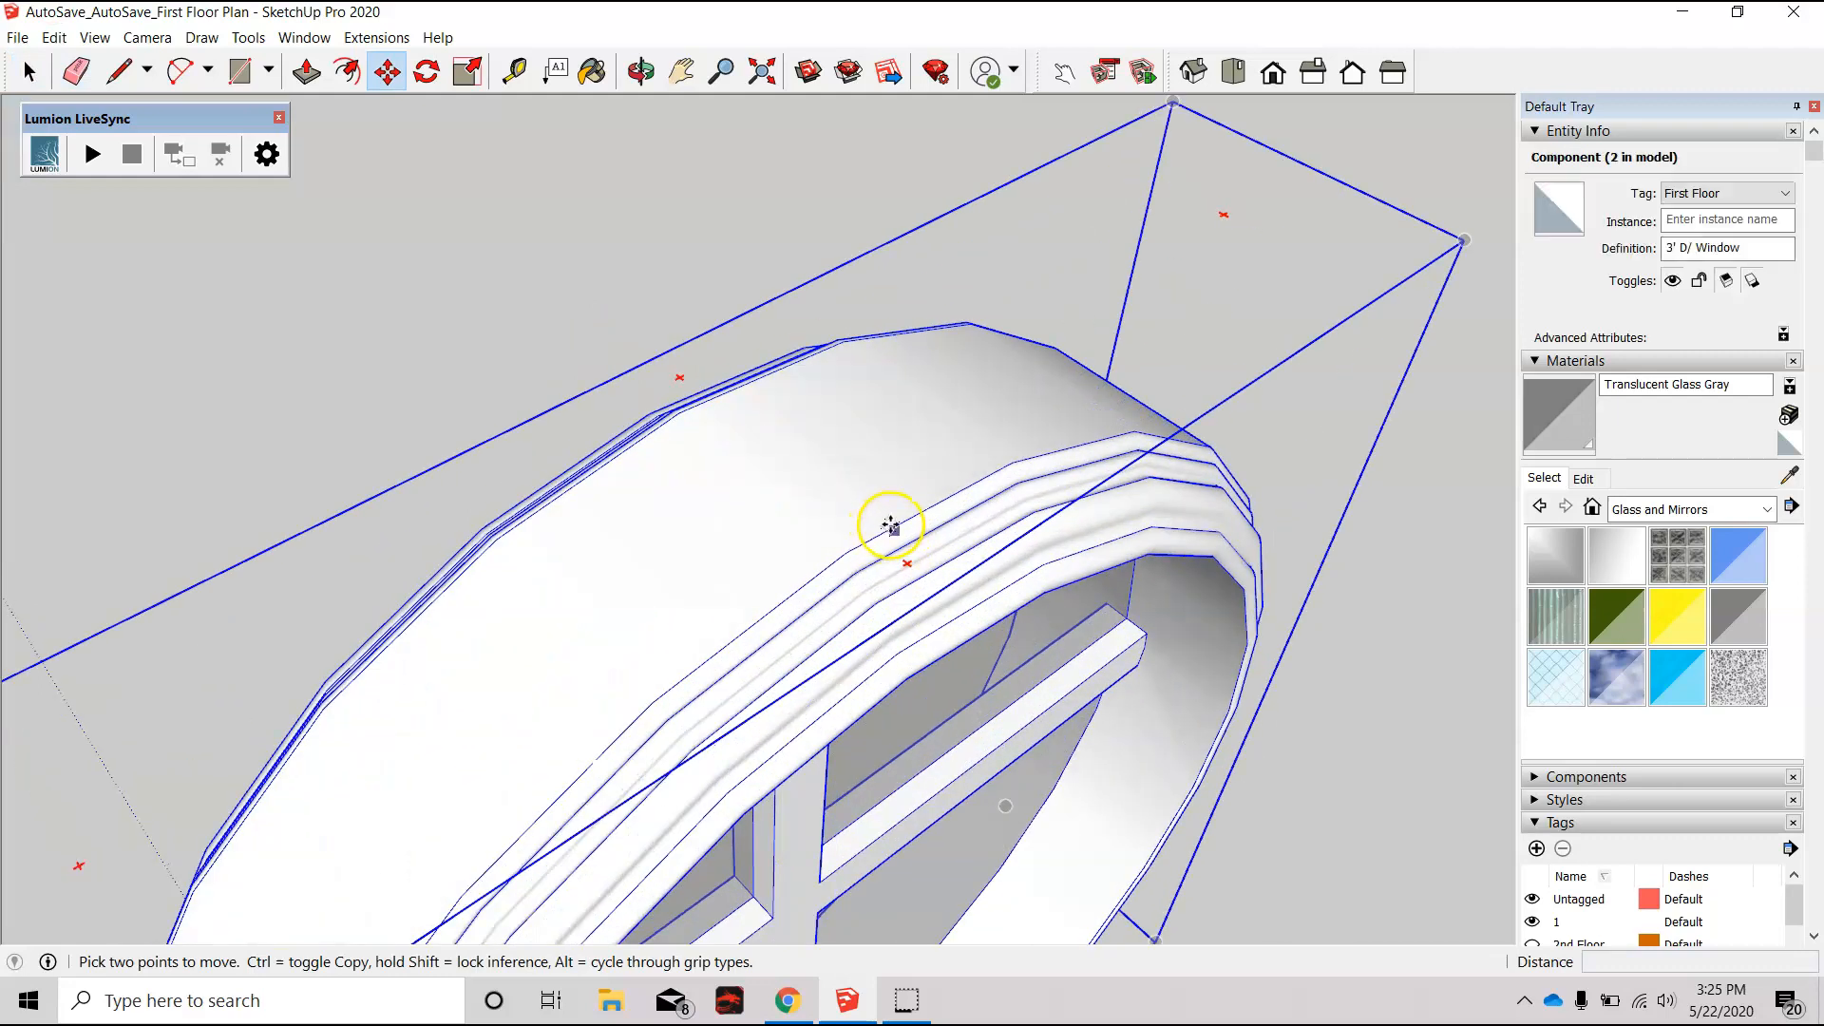
{"action": "mouse_move", "coordinate": [909, 568]}
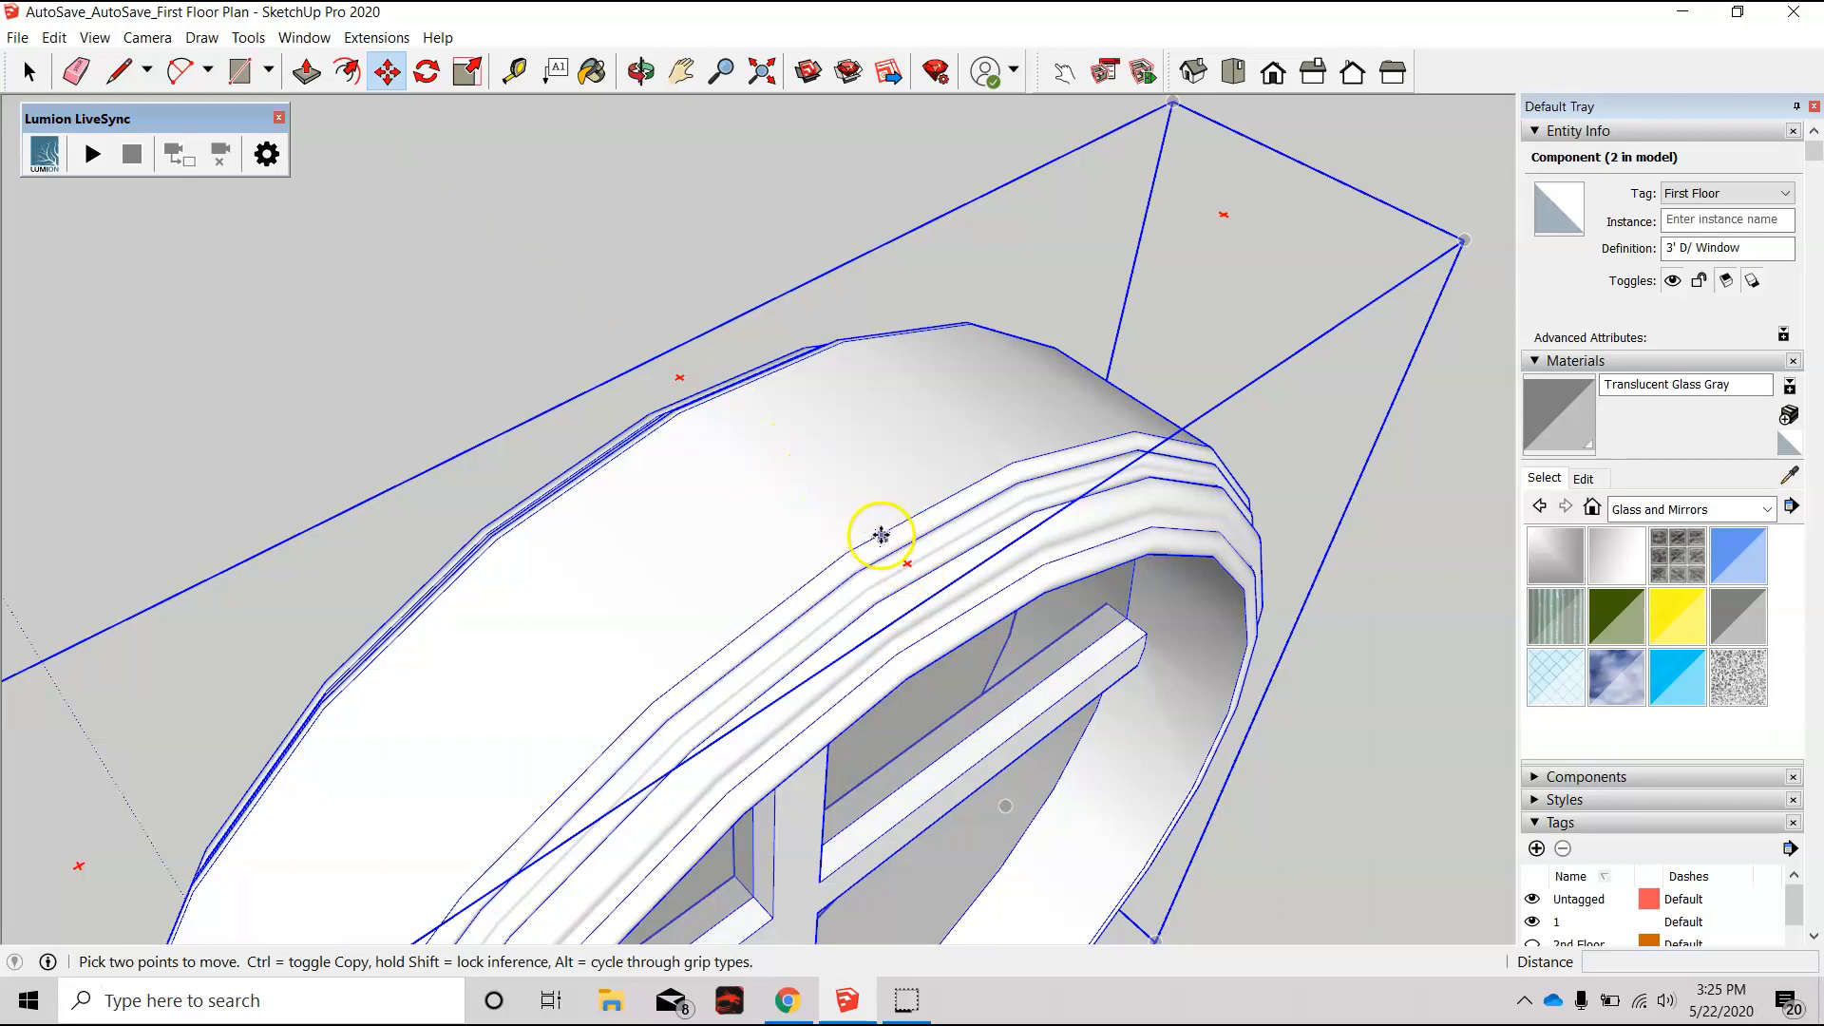
{"action": "scroll", "coordinate": [779, 475], "scroll_direction": "down", "scroll_amount": 5}
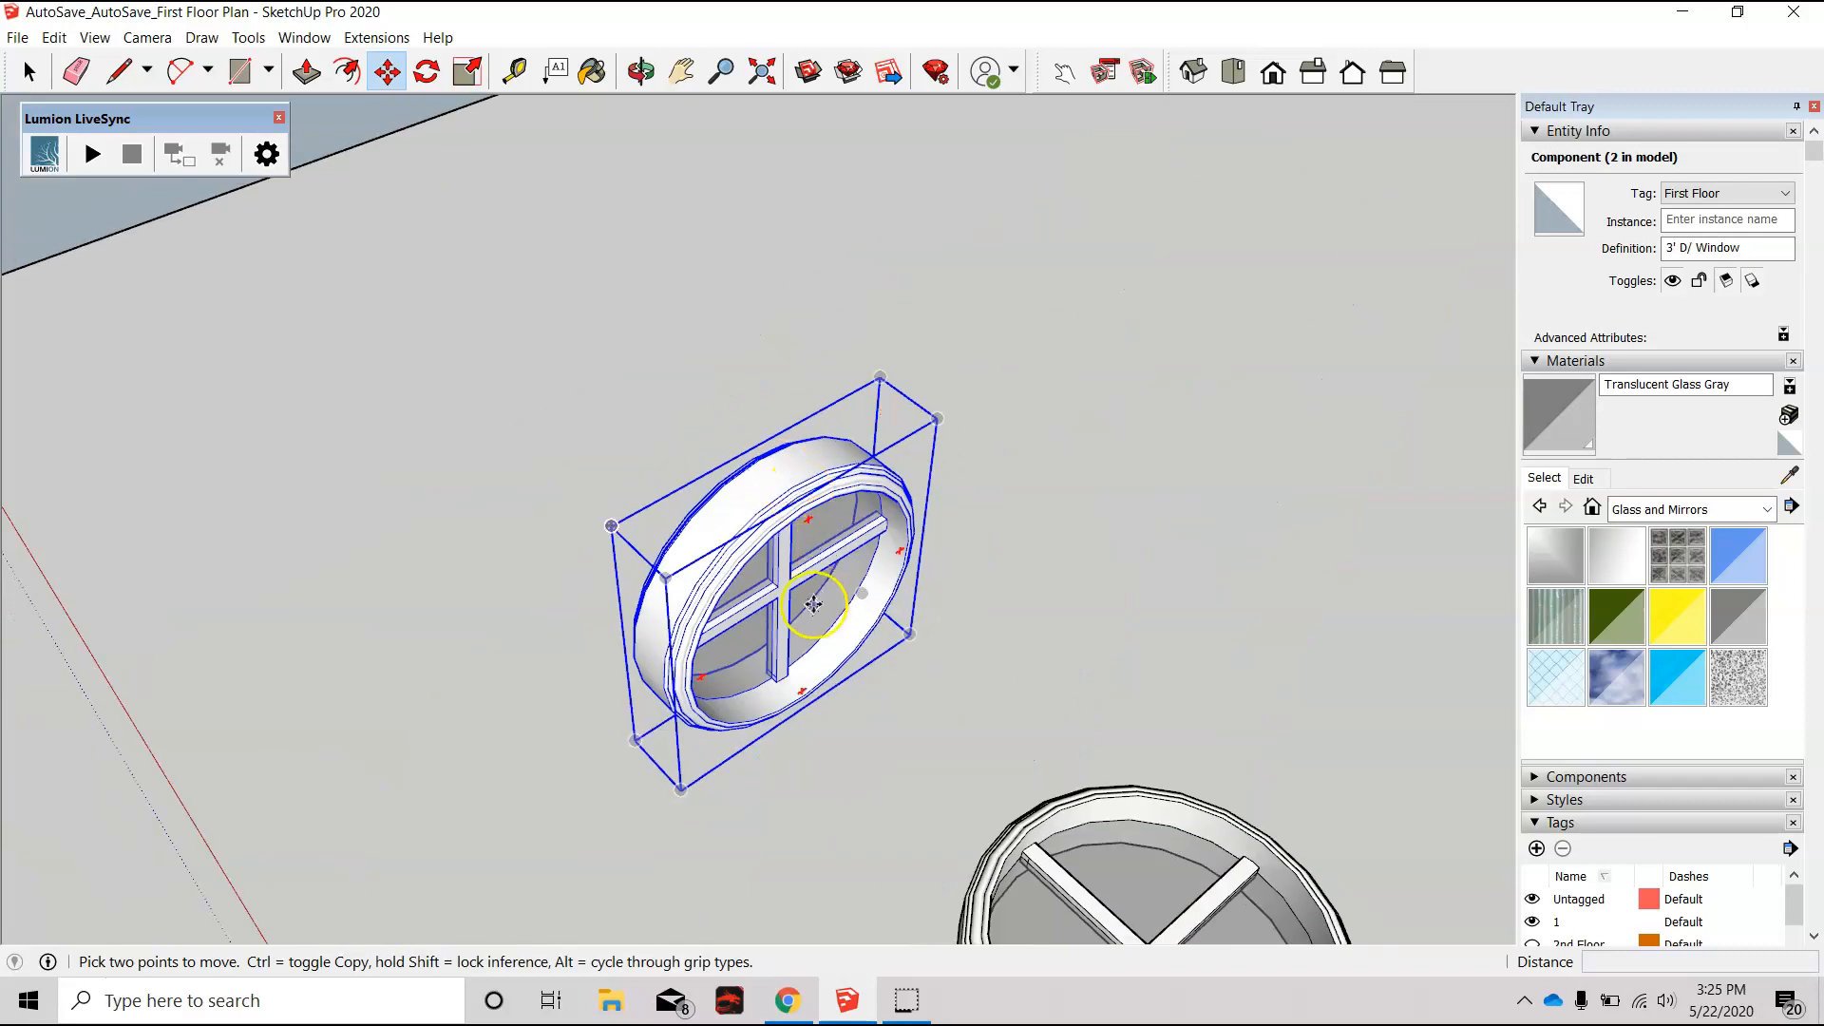
Step: Draw a vertical guide line about 2' 3" long from the centre of the upright window's crossbars up past its outer rim
{"action": "scroll", "coordinate": [810, 598], "scroll_direction": "up", "scroll_amount": 5}
{"action": "key", "text": "t"}
{"action": "key", "text": "l"}
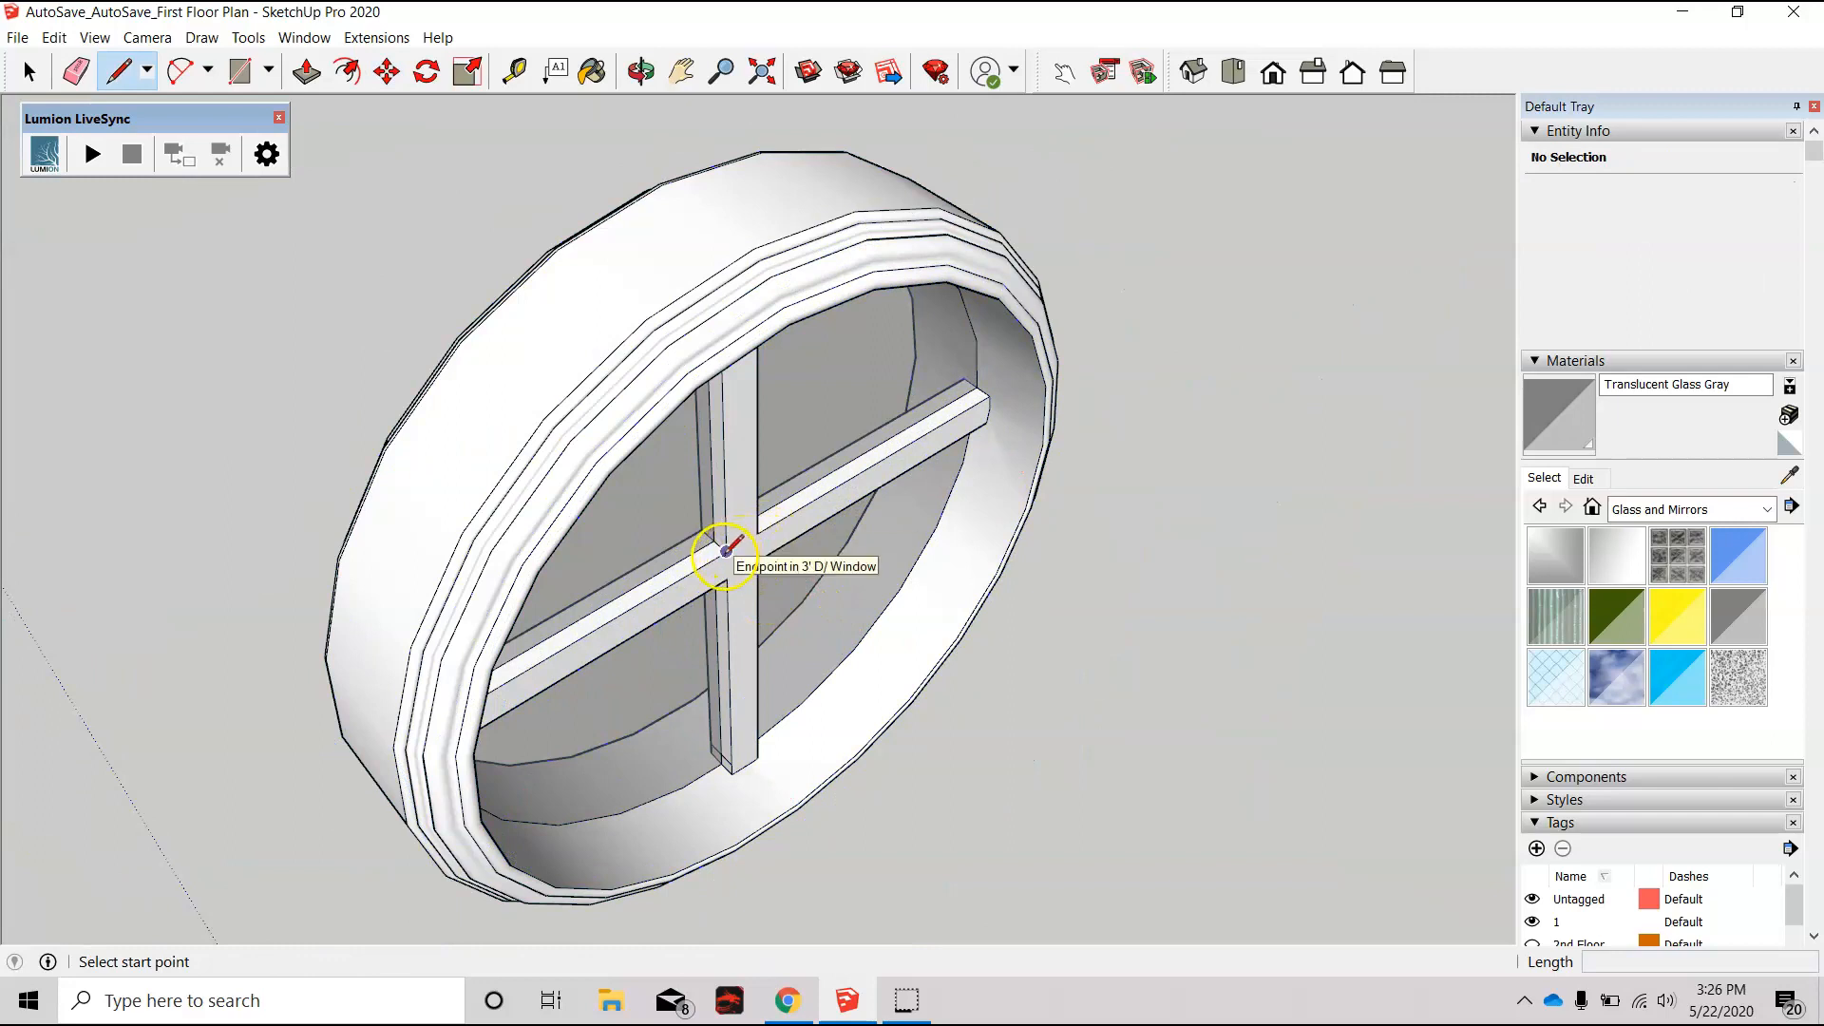
{"action": "left_click", "coordinate": [724, 551]}
{"action": "key", "text": "Escape"}
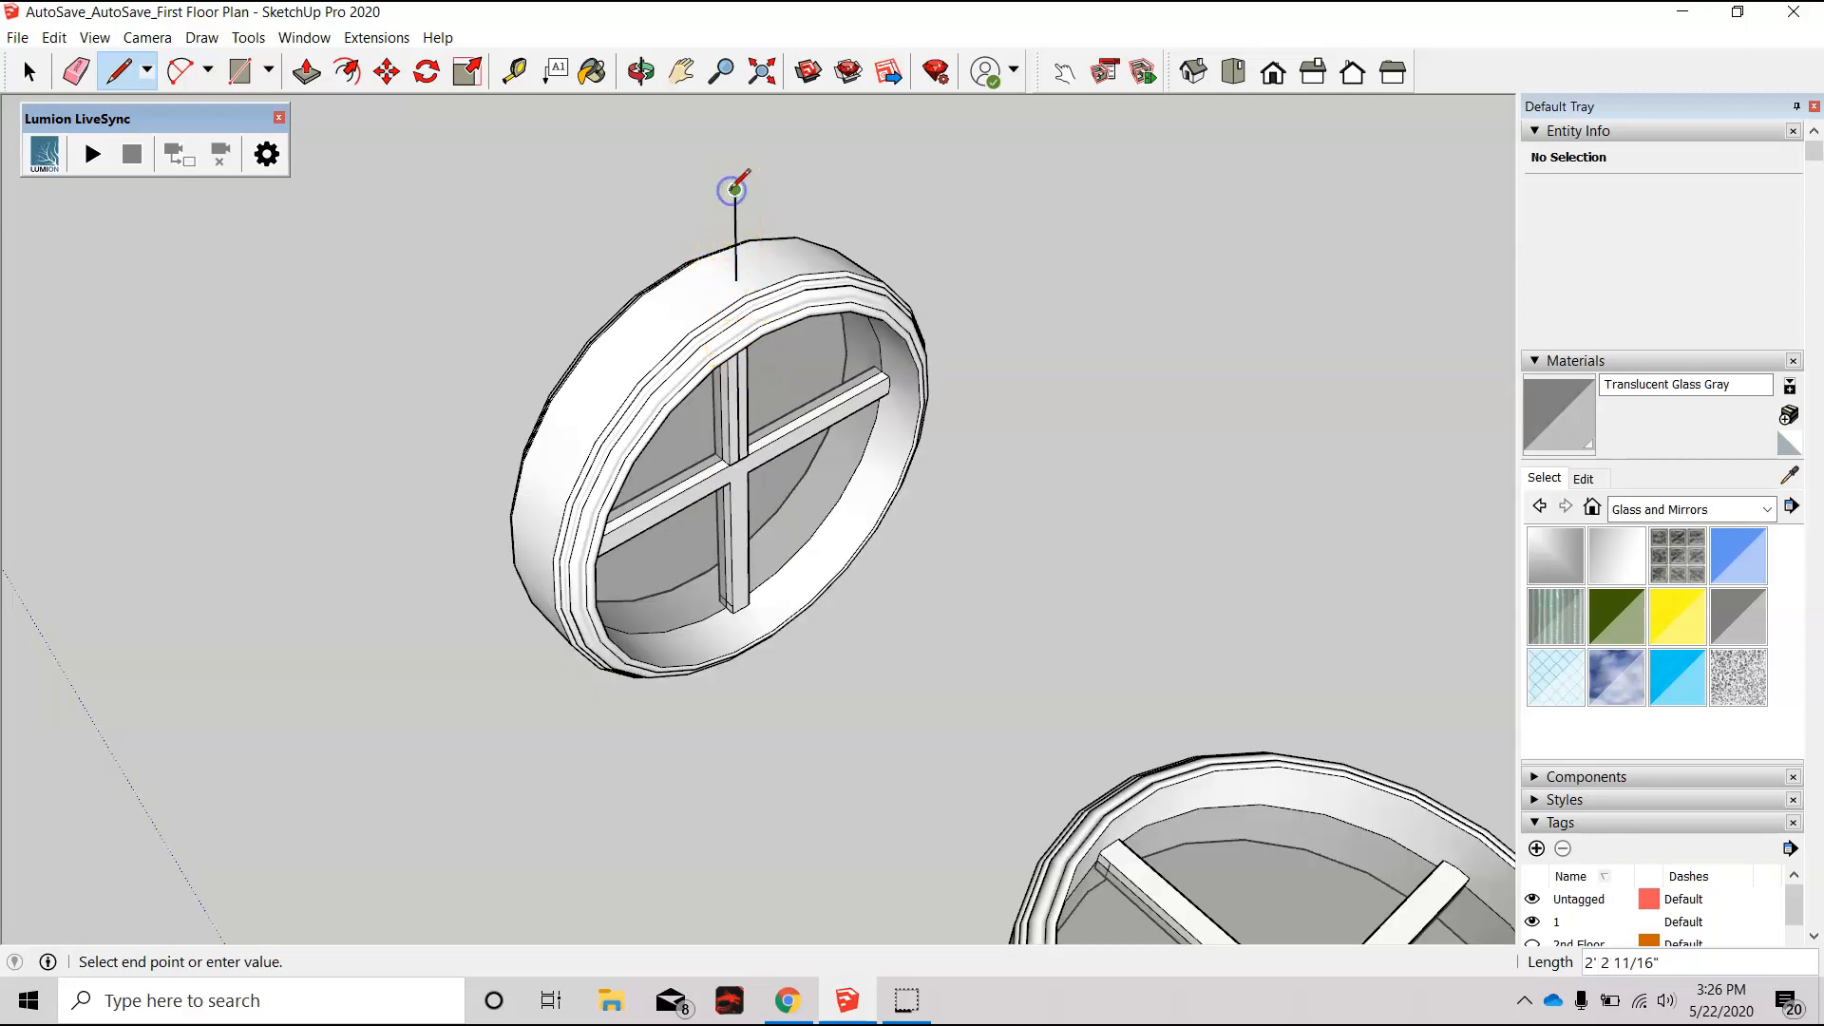
Step: Draw a short line along the red axis from where the vertical guide meets the outer rim to the front moulding's edge
{"action": "left_click", "coordinate": [737, 278]}
{"action": "scroll", "coordinate": [745, 283], "scroll_direction": "up", "scroll_amount": 3}
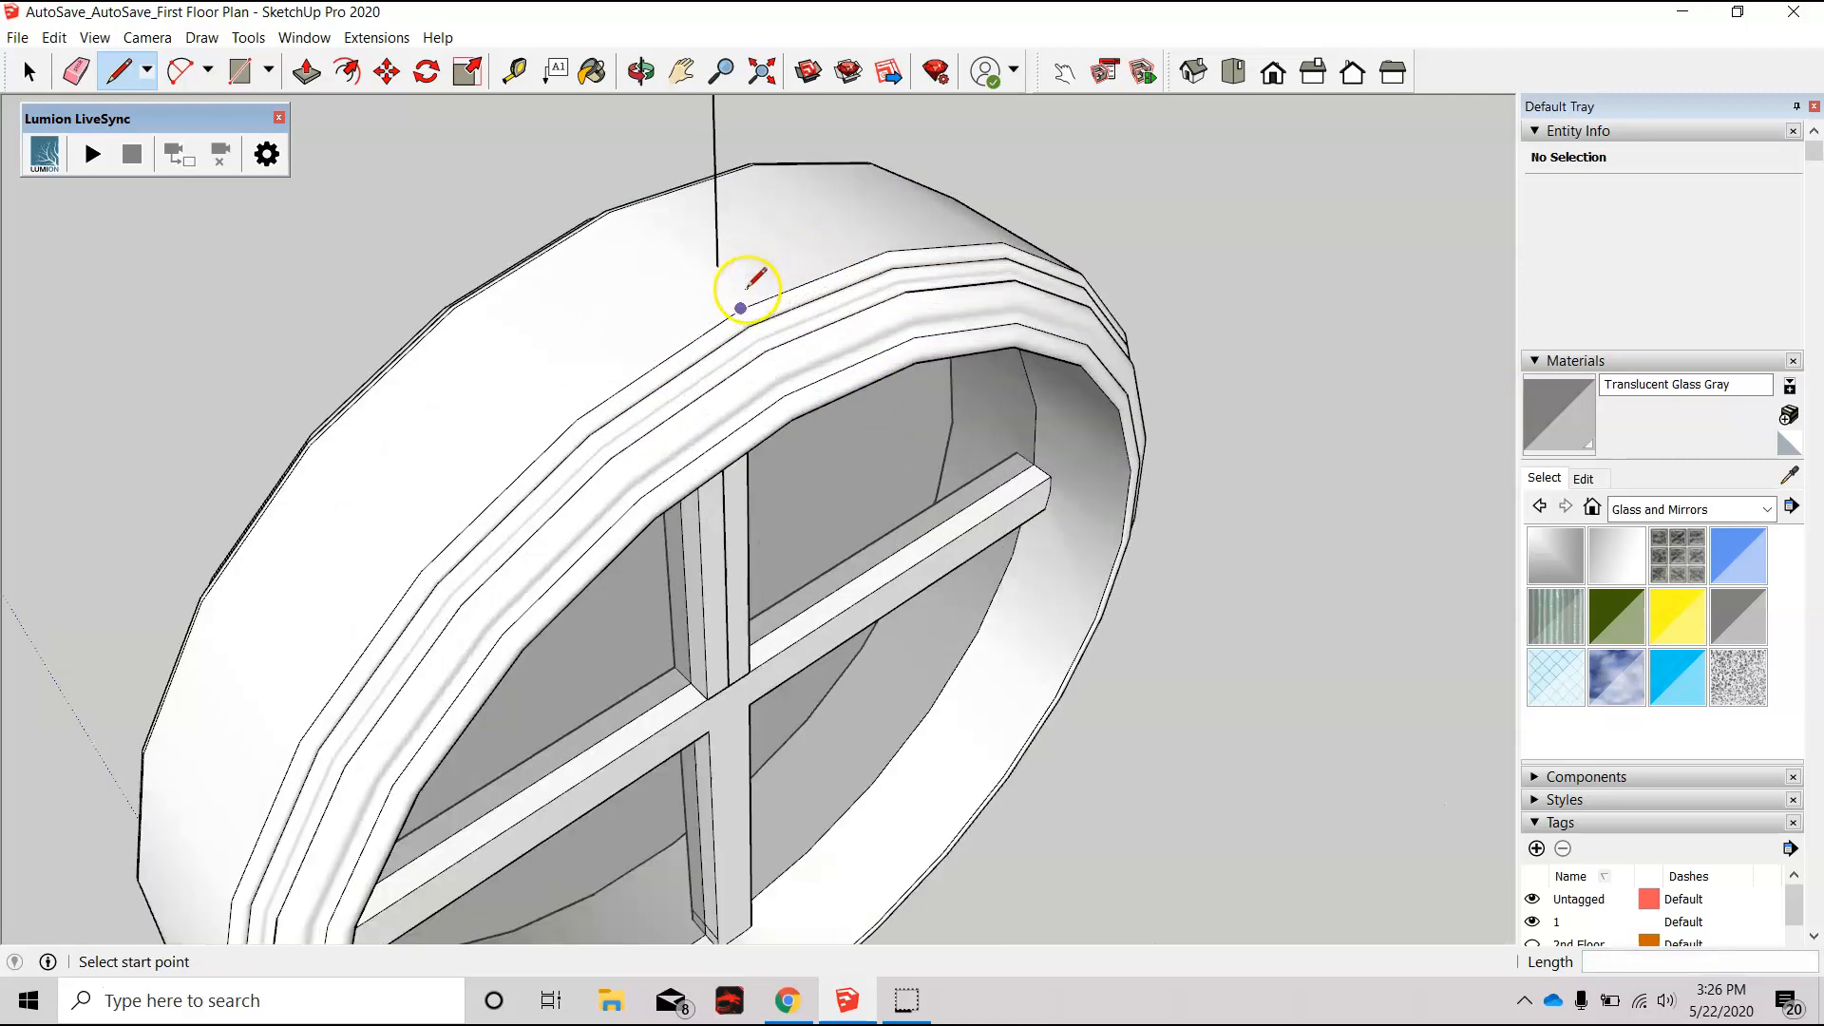
{"action": "left_click", "coordinate": [718, 264]}
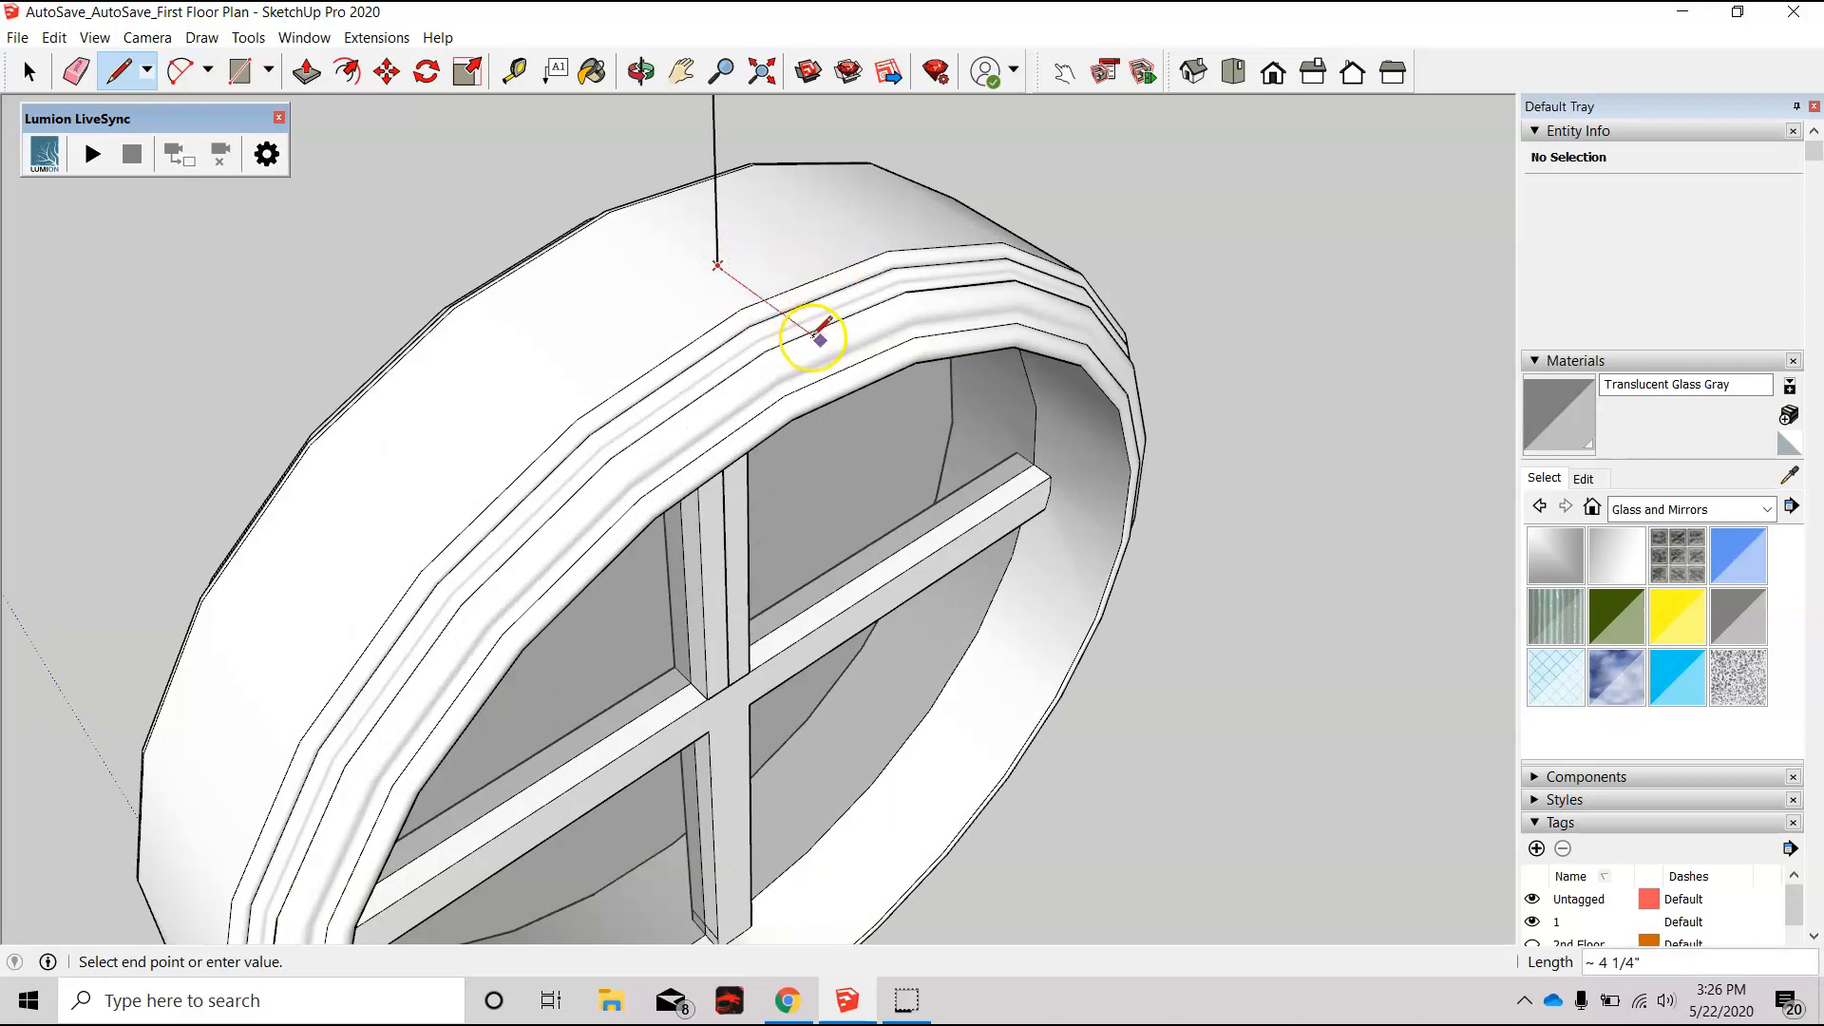
{"action": "left_click", "coordinate": [770, 301]}
{"action": "key", "text": "Escape"}
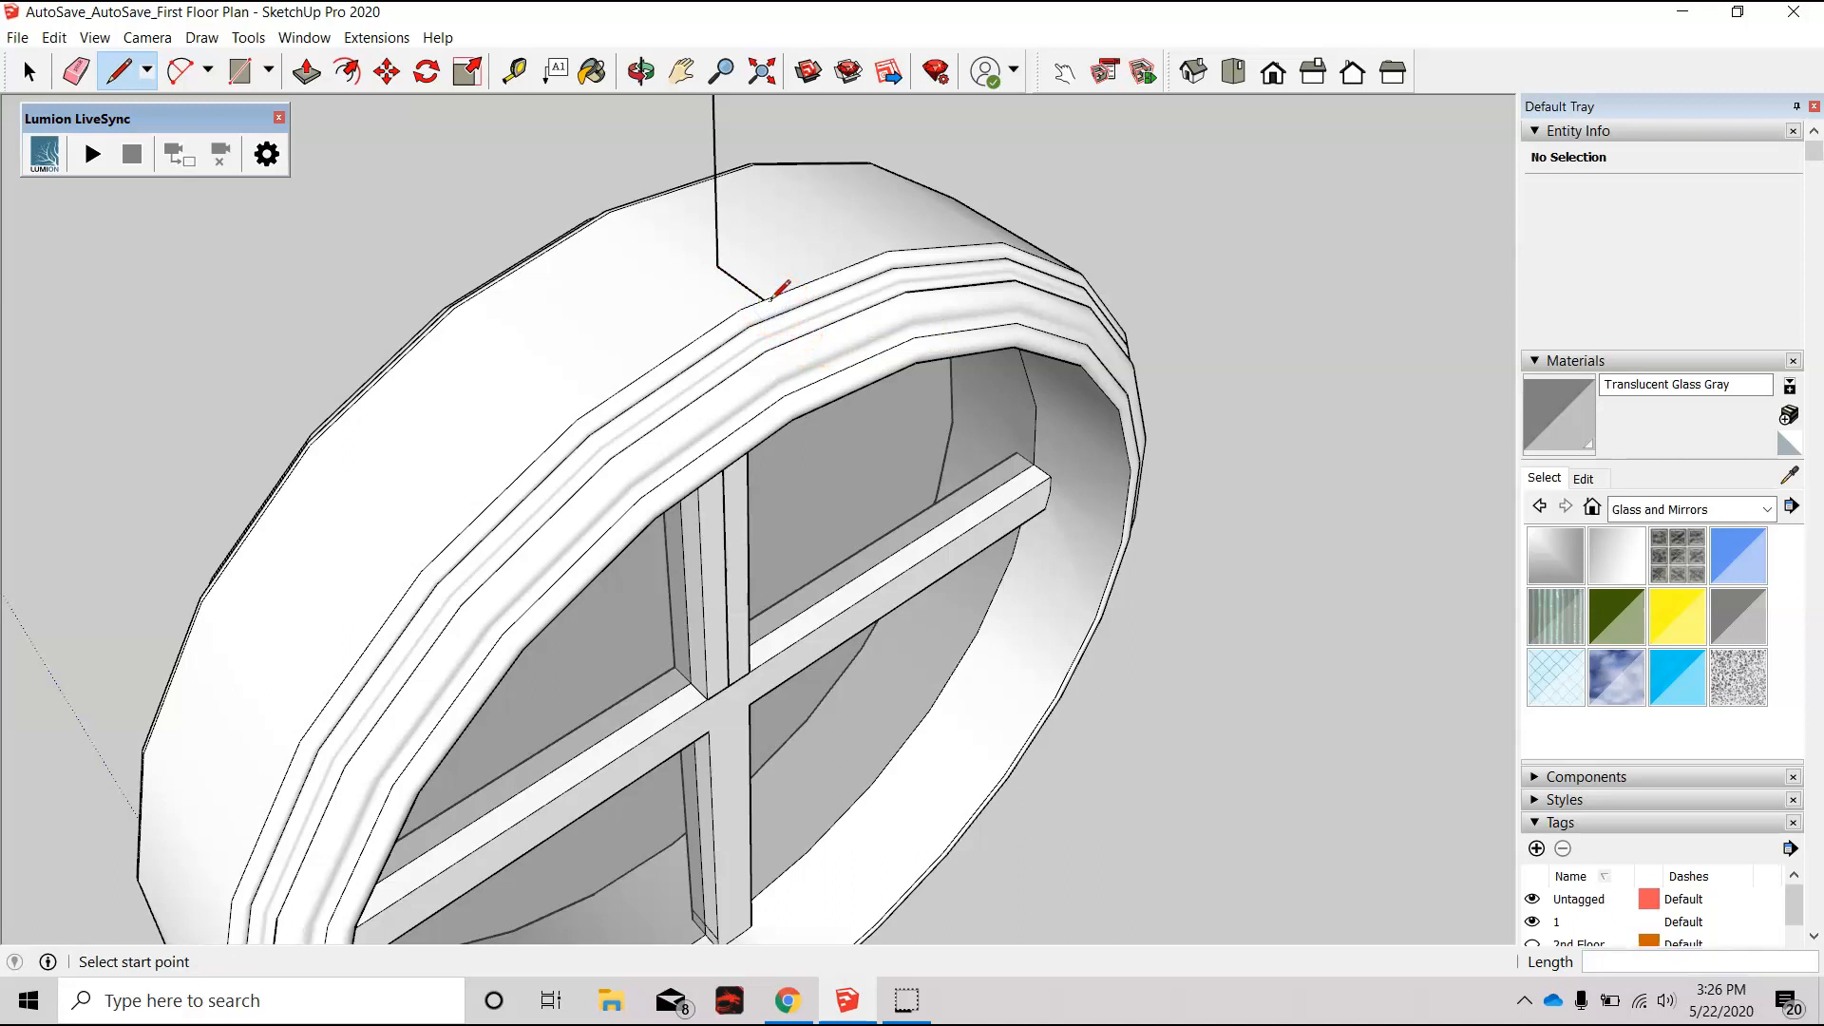
Step: Erase the vertical guide line above the window rim and along the crossbar, keeping the short line on the rim
{"action": "key", "text": "e"}
{"action": "left_click_drag", "start_coordinate": [730, 129], "coordinate": [636, 134]}
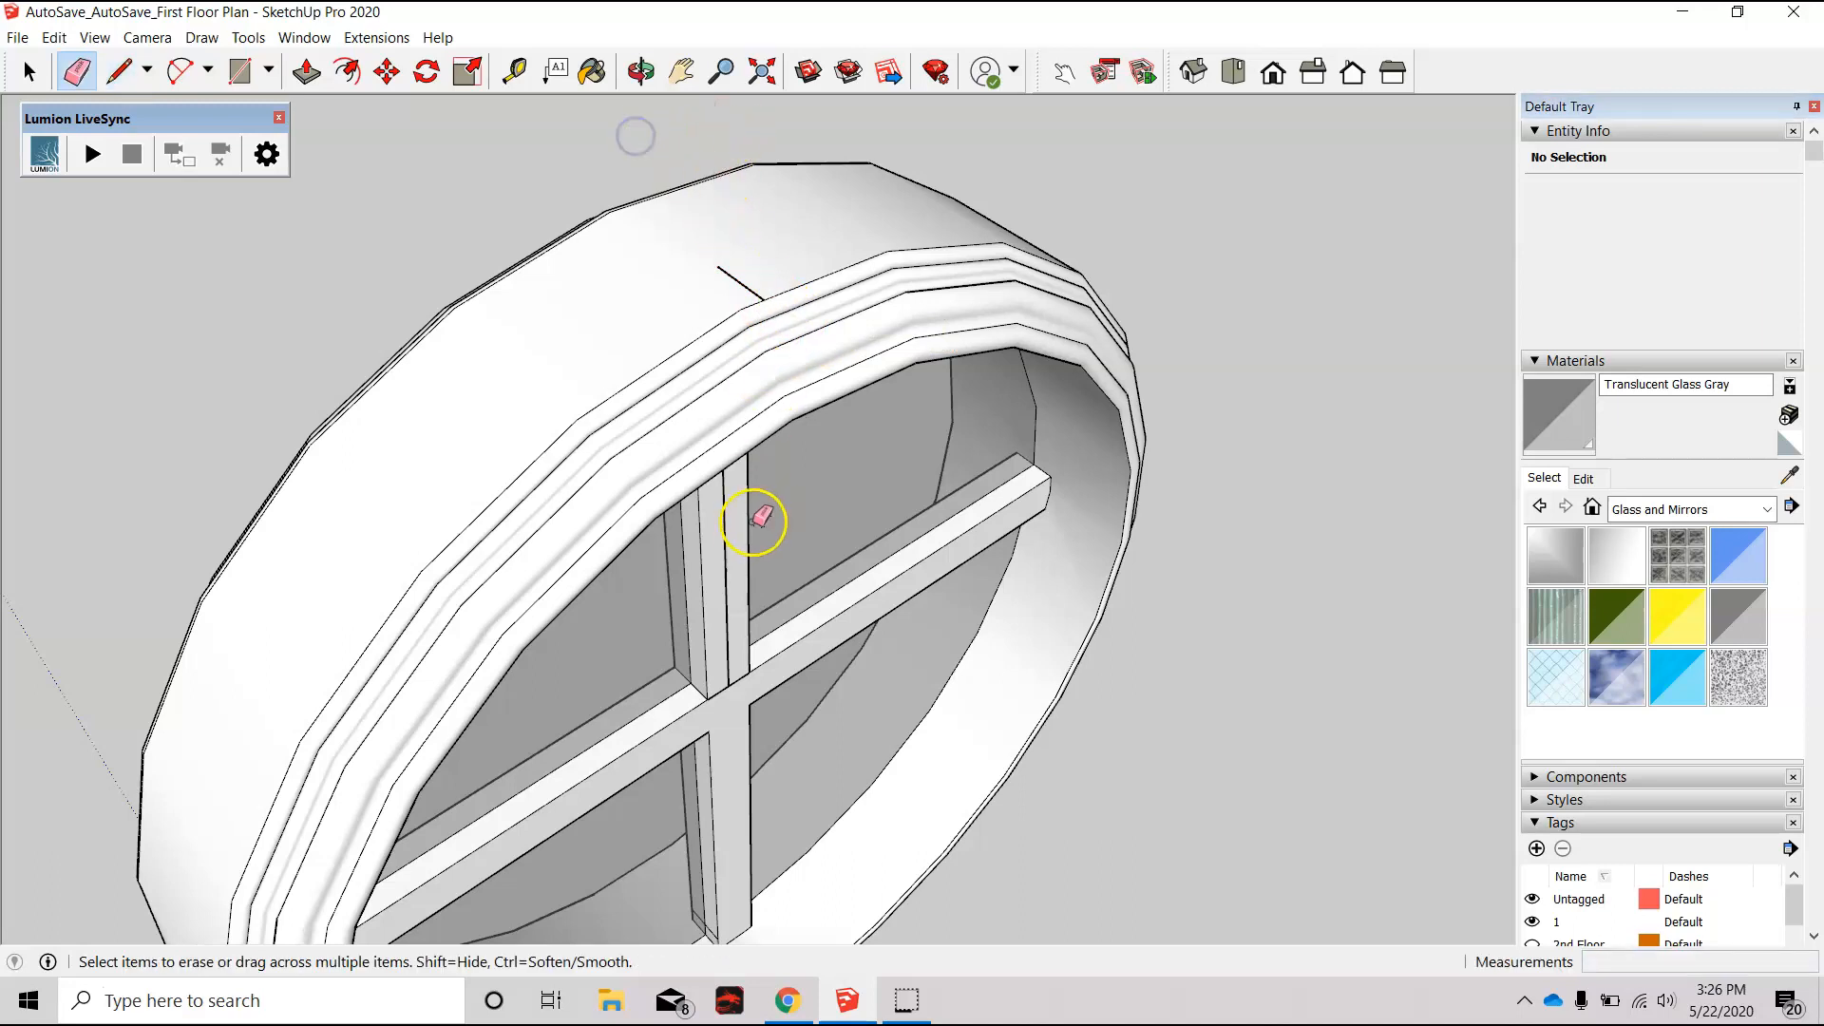
{"action": "scroll", "coordinate": [739, 546], "scroll_direction": "up", "scroll_amount": 3}
{"action": "left_click_drag", "start_coordinate": [727, 501], "coordinate": [703, 530]}
{"action": "scroll", "coordinate": [704, 531], "scroll_direction": "down", "scroll_amount": 3}
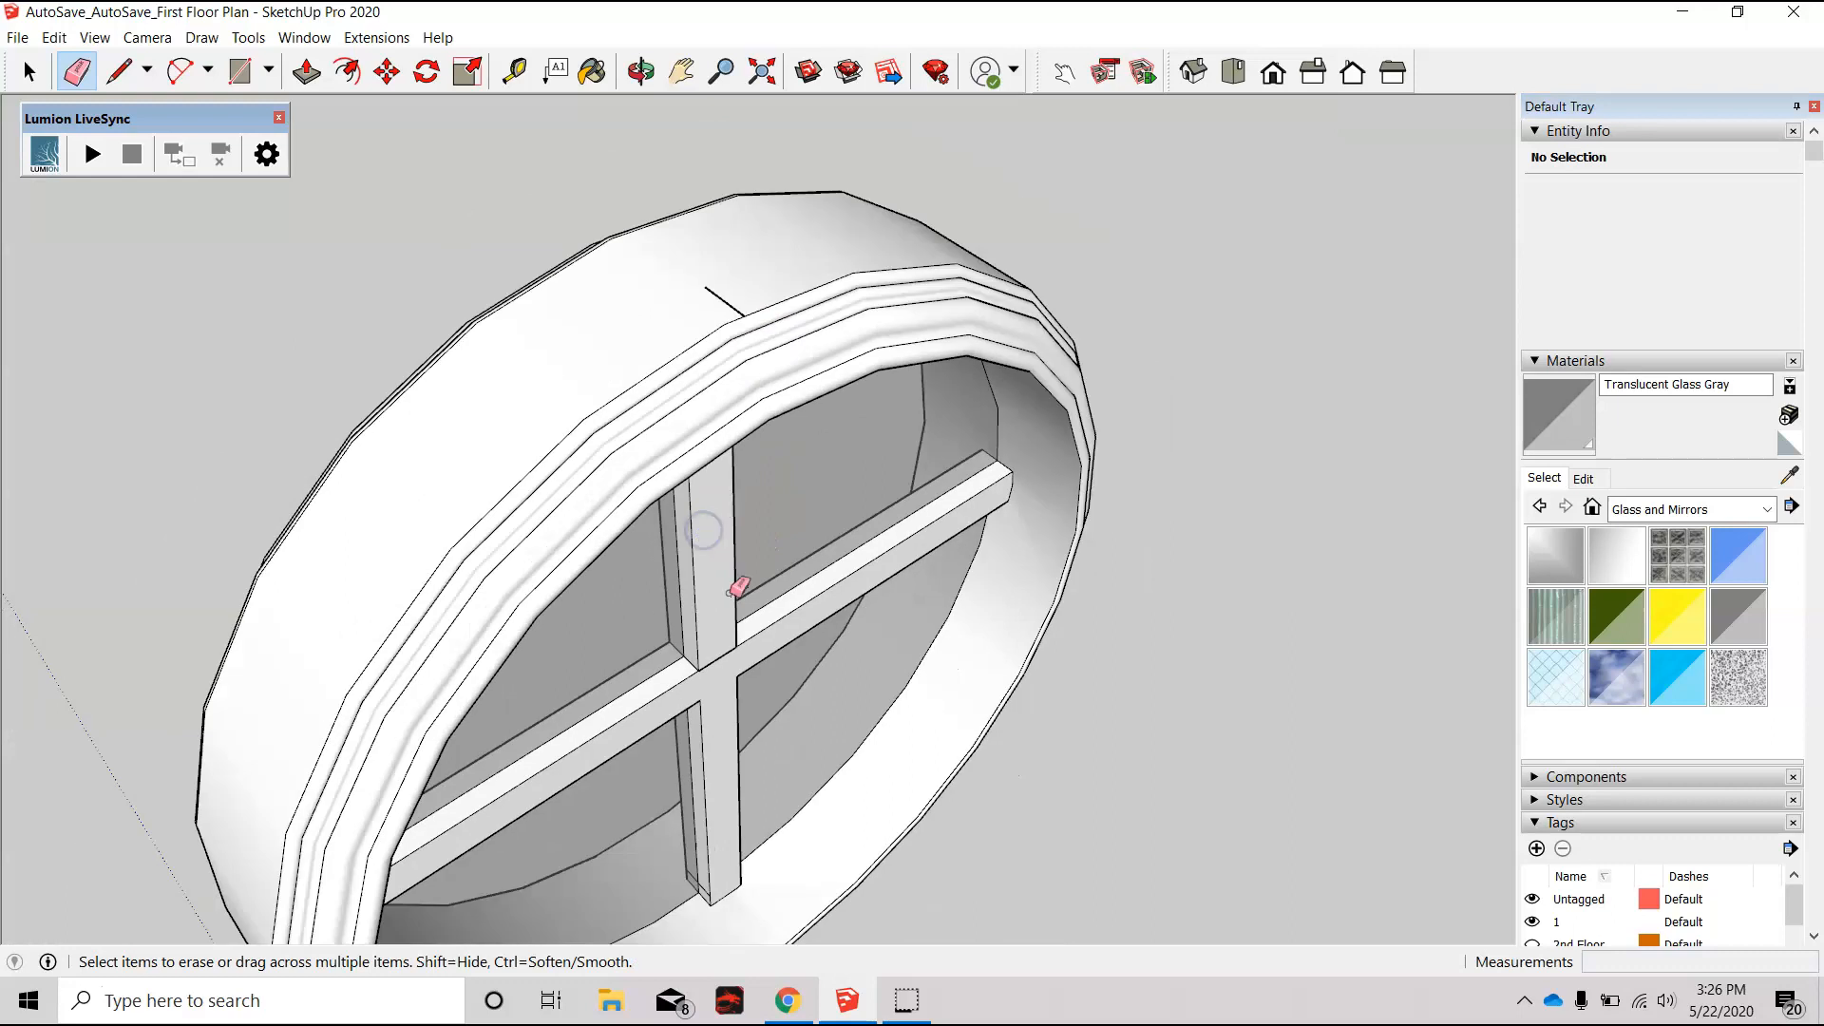
Step: Move the upright 3' D/ Window from the short rim line's front endpoint to the top point of the round wall opening, and deselect it
{"action": "scroll", "coordinate": [860, 656], "scroll_direction": "down", "scroll_amount": 5}
{"action": "scroll", "coordinate": [864, 551], "scroll_direction": "up", "scroll_amount": 3}
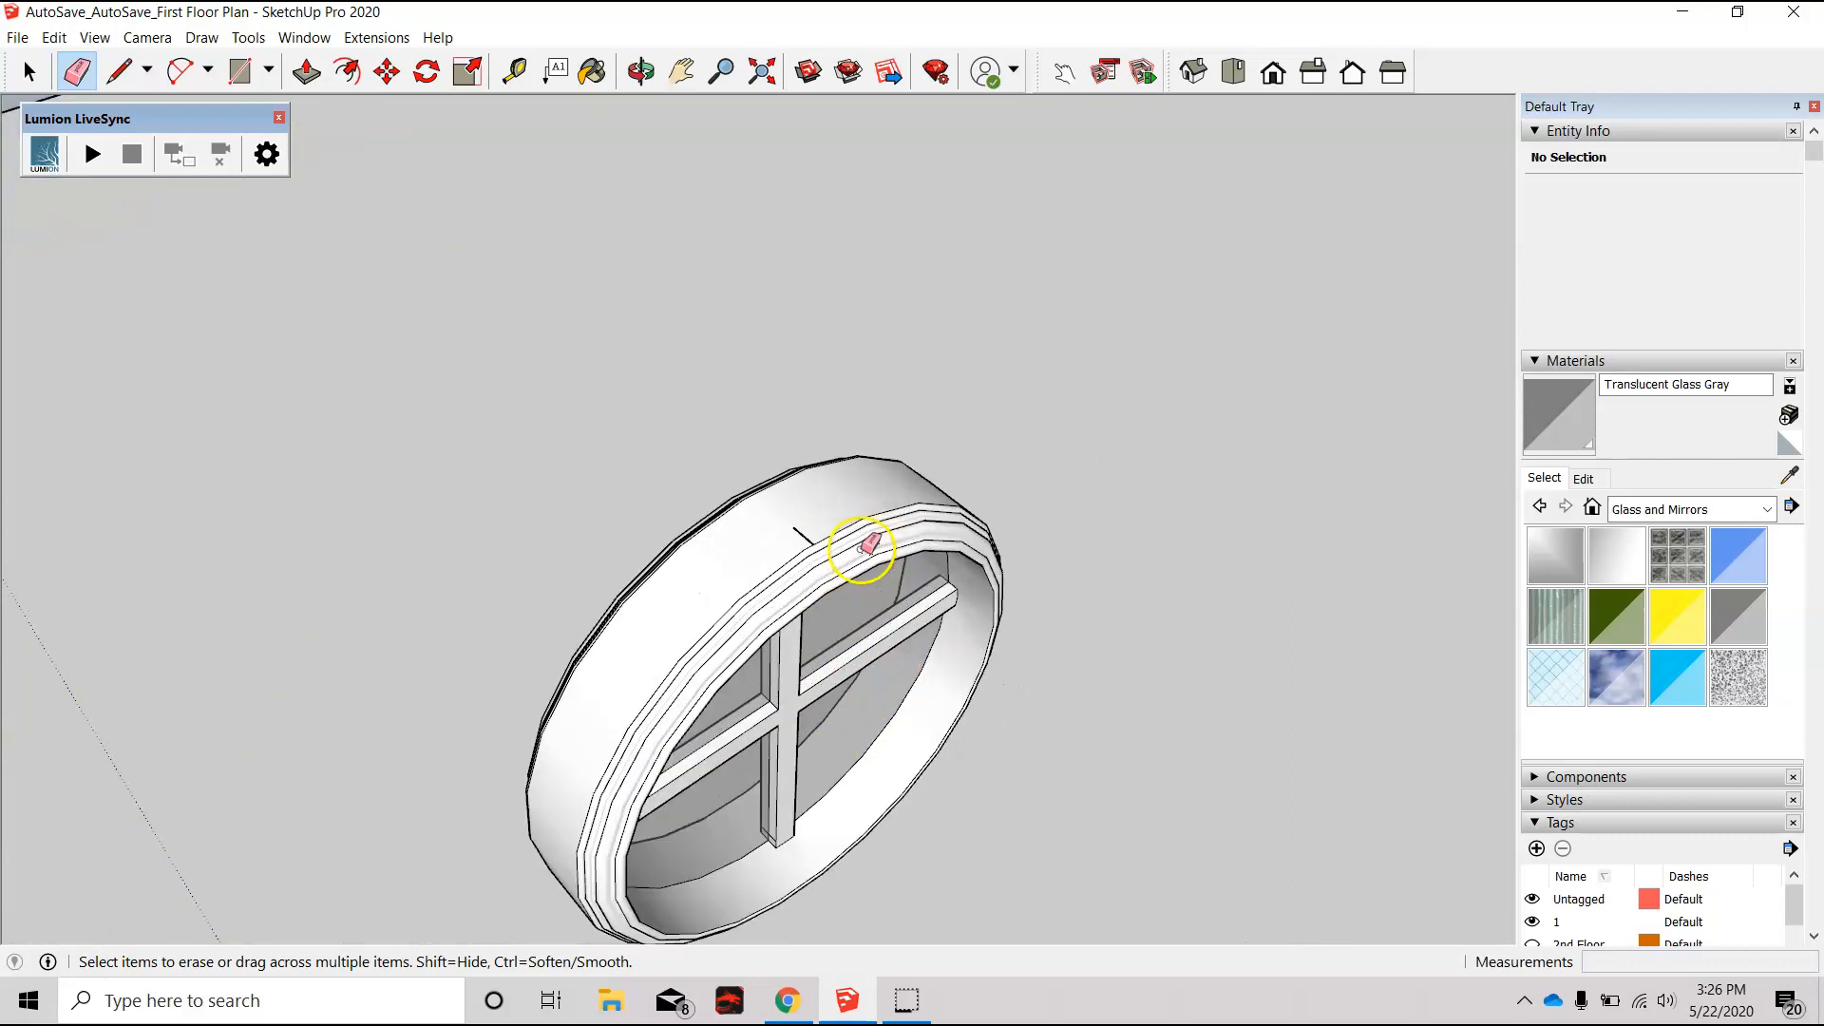
{"action": "key", "text": "space"}
{"action": "left_click", "coordinate": [856, 499]}
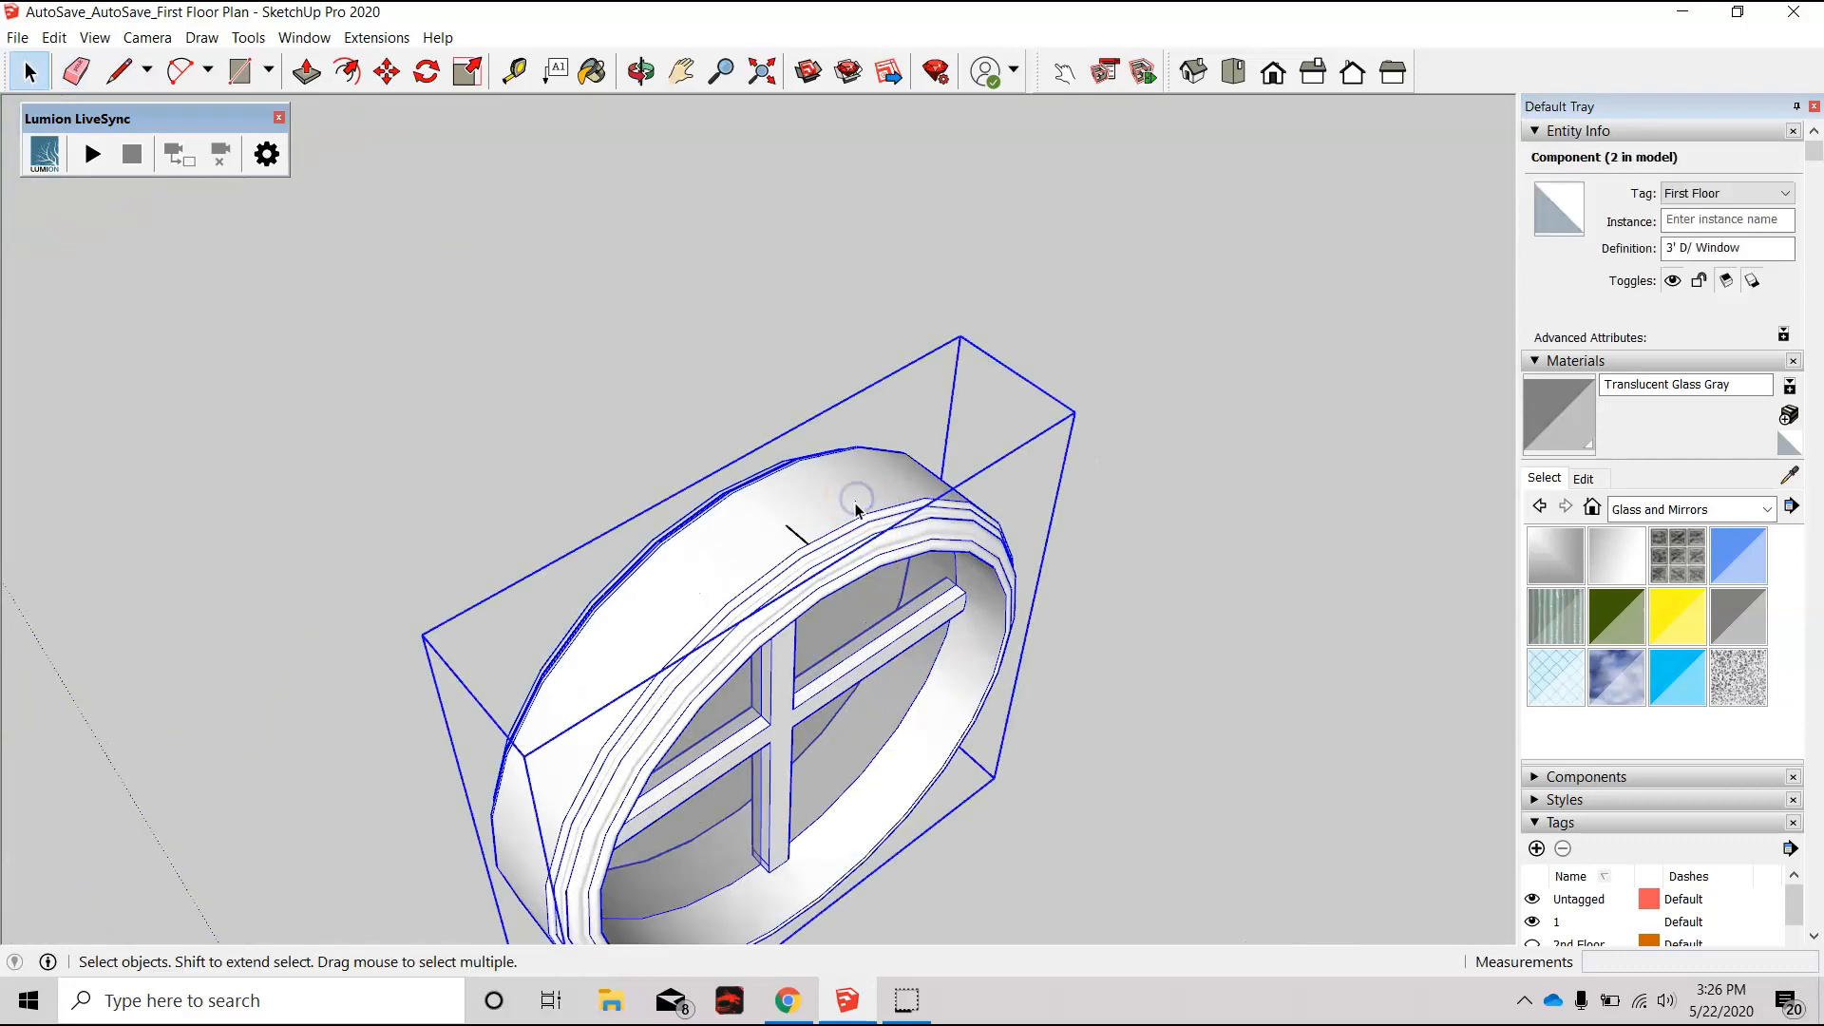
{"action": "key", "text": "m"}
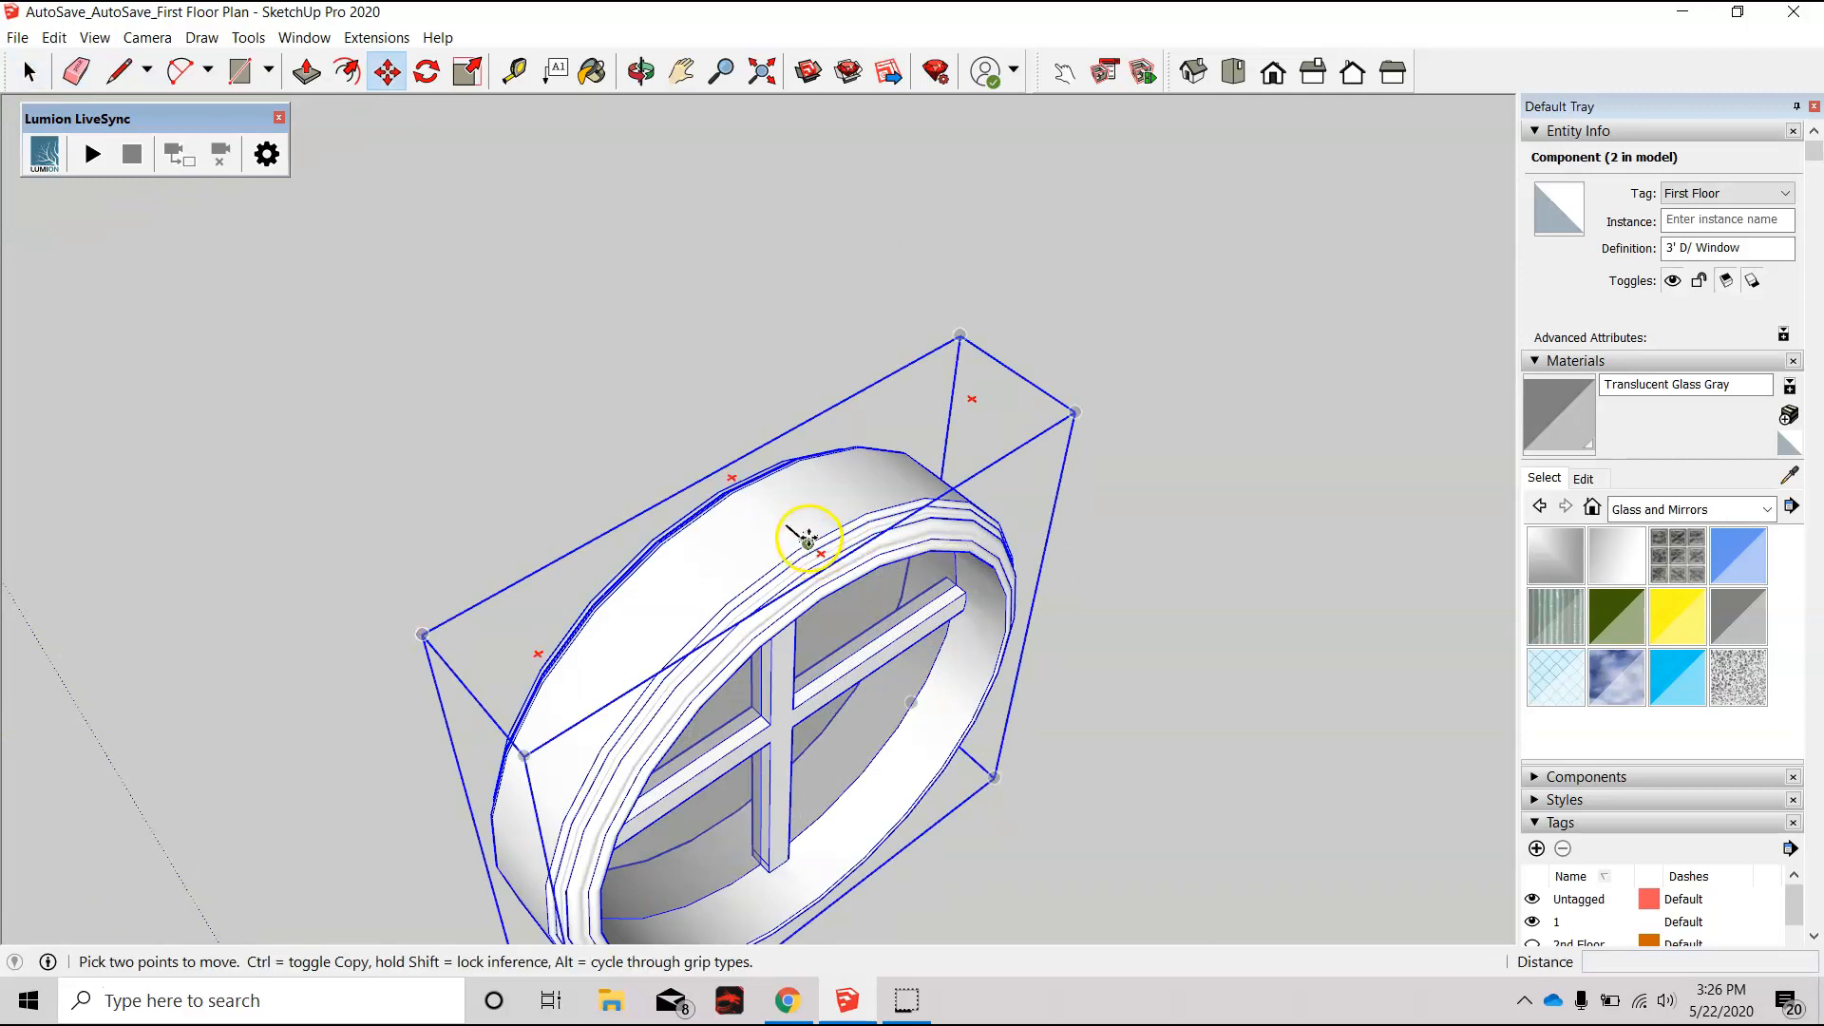
{"action": "left_click", "coordinate": [807, 540]}
{"action": "scroll", "coordinate": [754, 476], "scroll_direction": "down", "scroll_amount": 8}
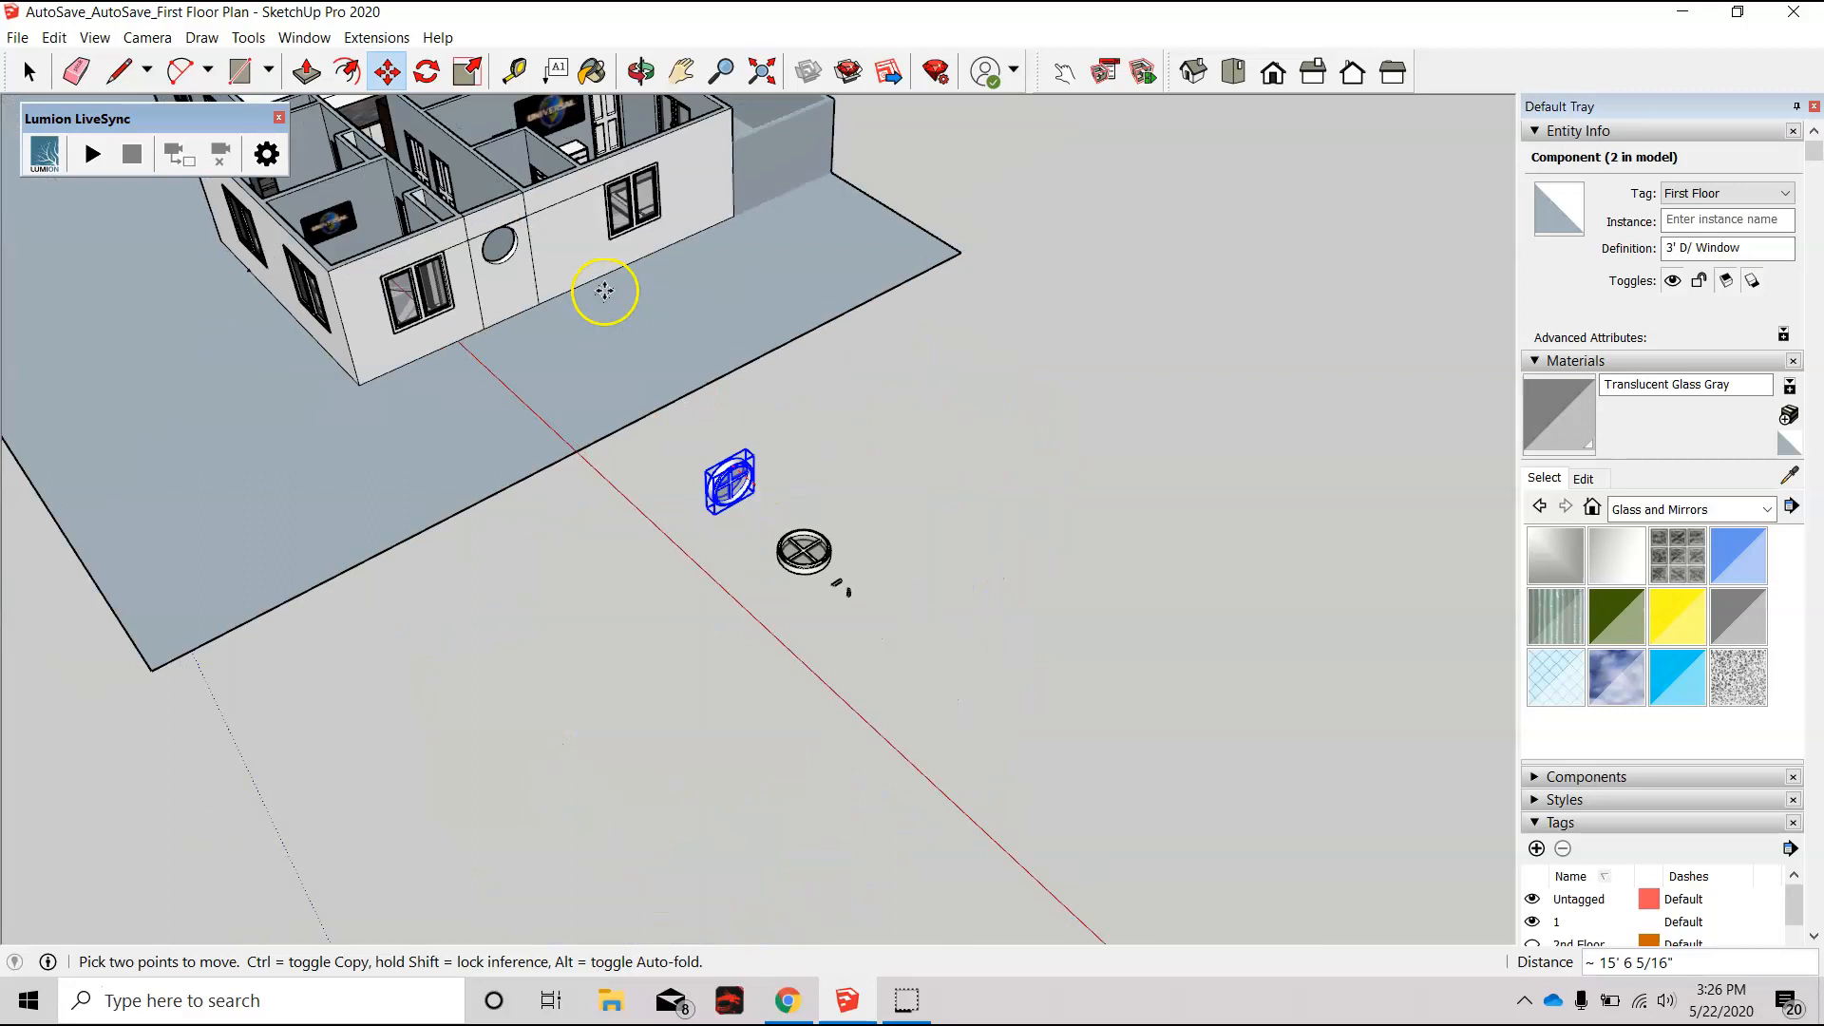
{"action": "scroll", "coordinate": [501, 239], "scroll_direction": "up", "scroll_amount": 10}
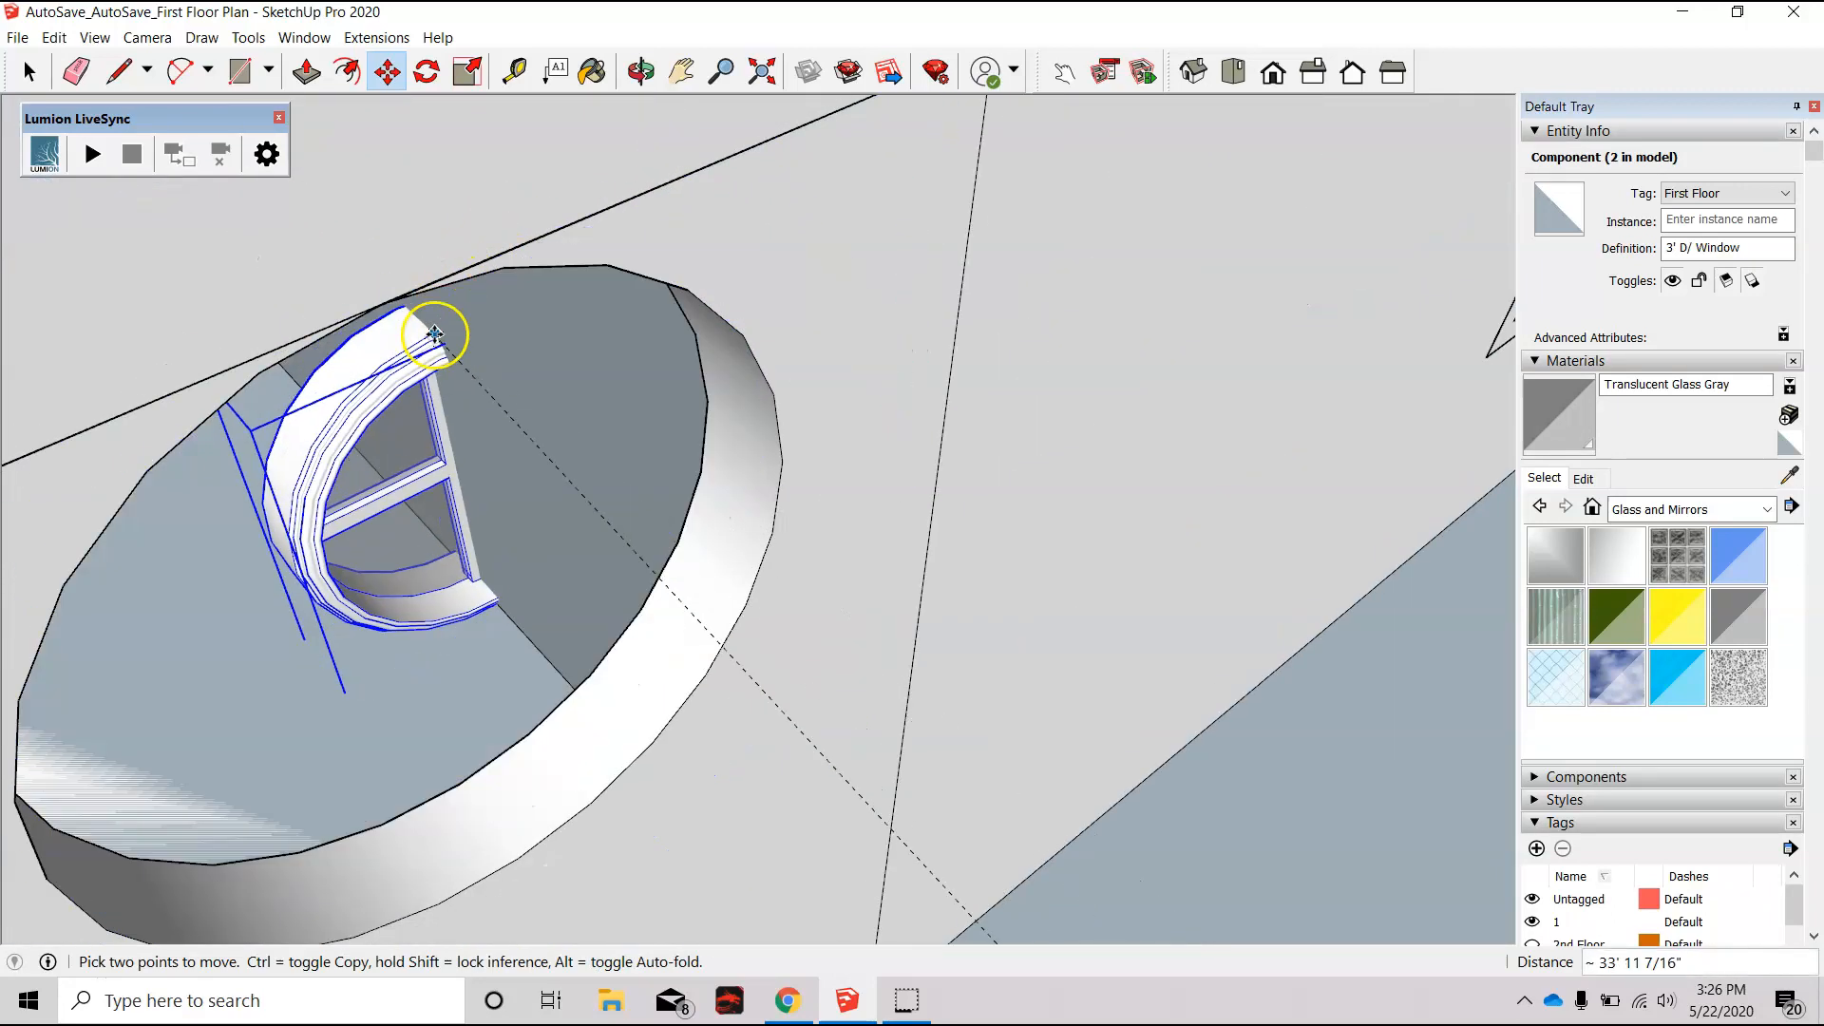
{"action": "left_click", "coordinate": [377, 302]}
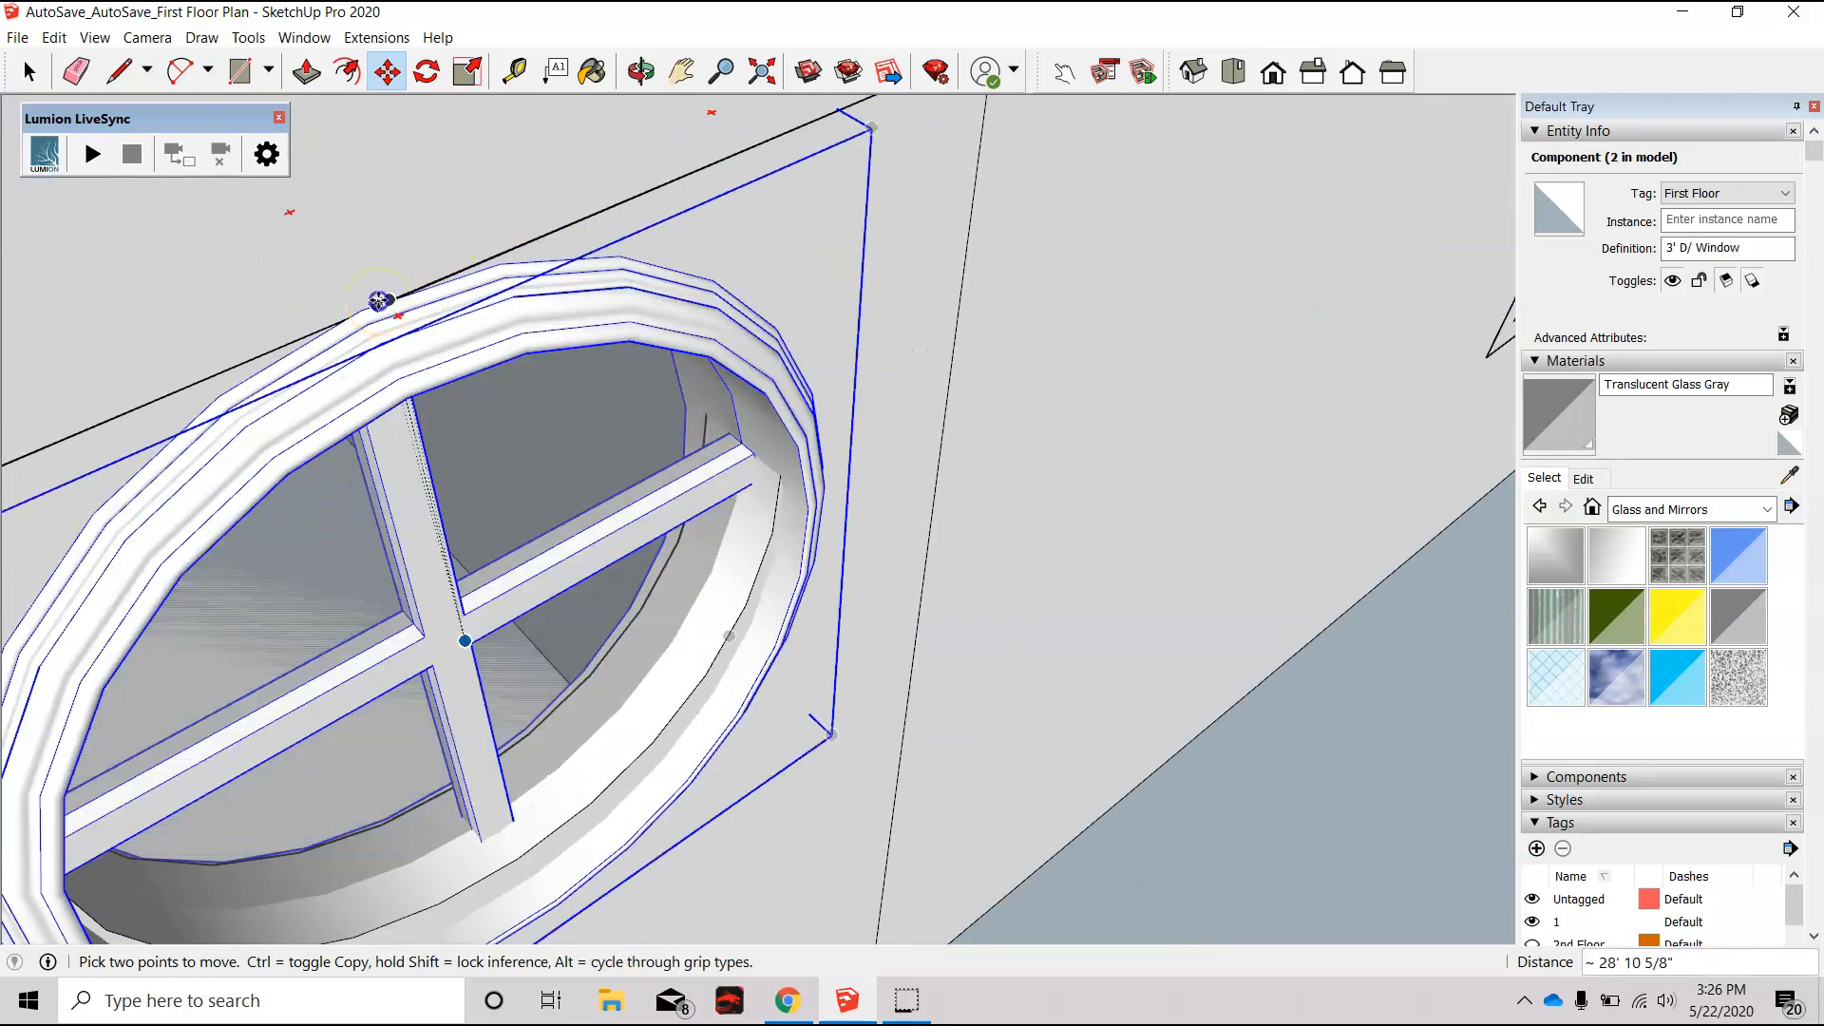
{"action": "scroll", "coordinate": [684, 300], "scroll_direction": "down", "scroll_amount": 4}
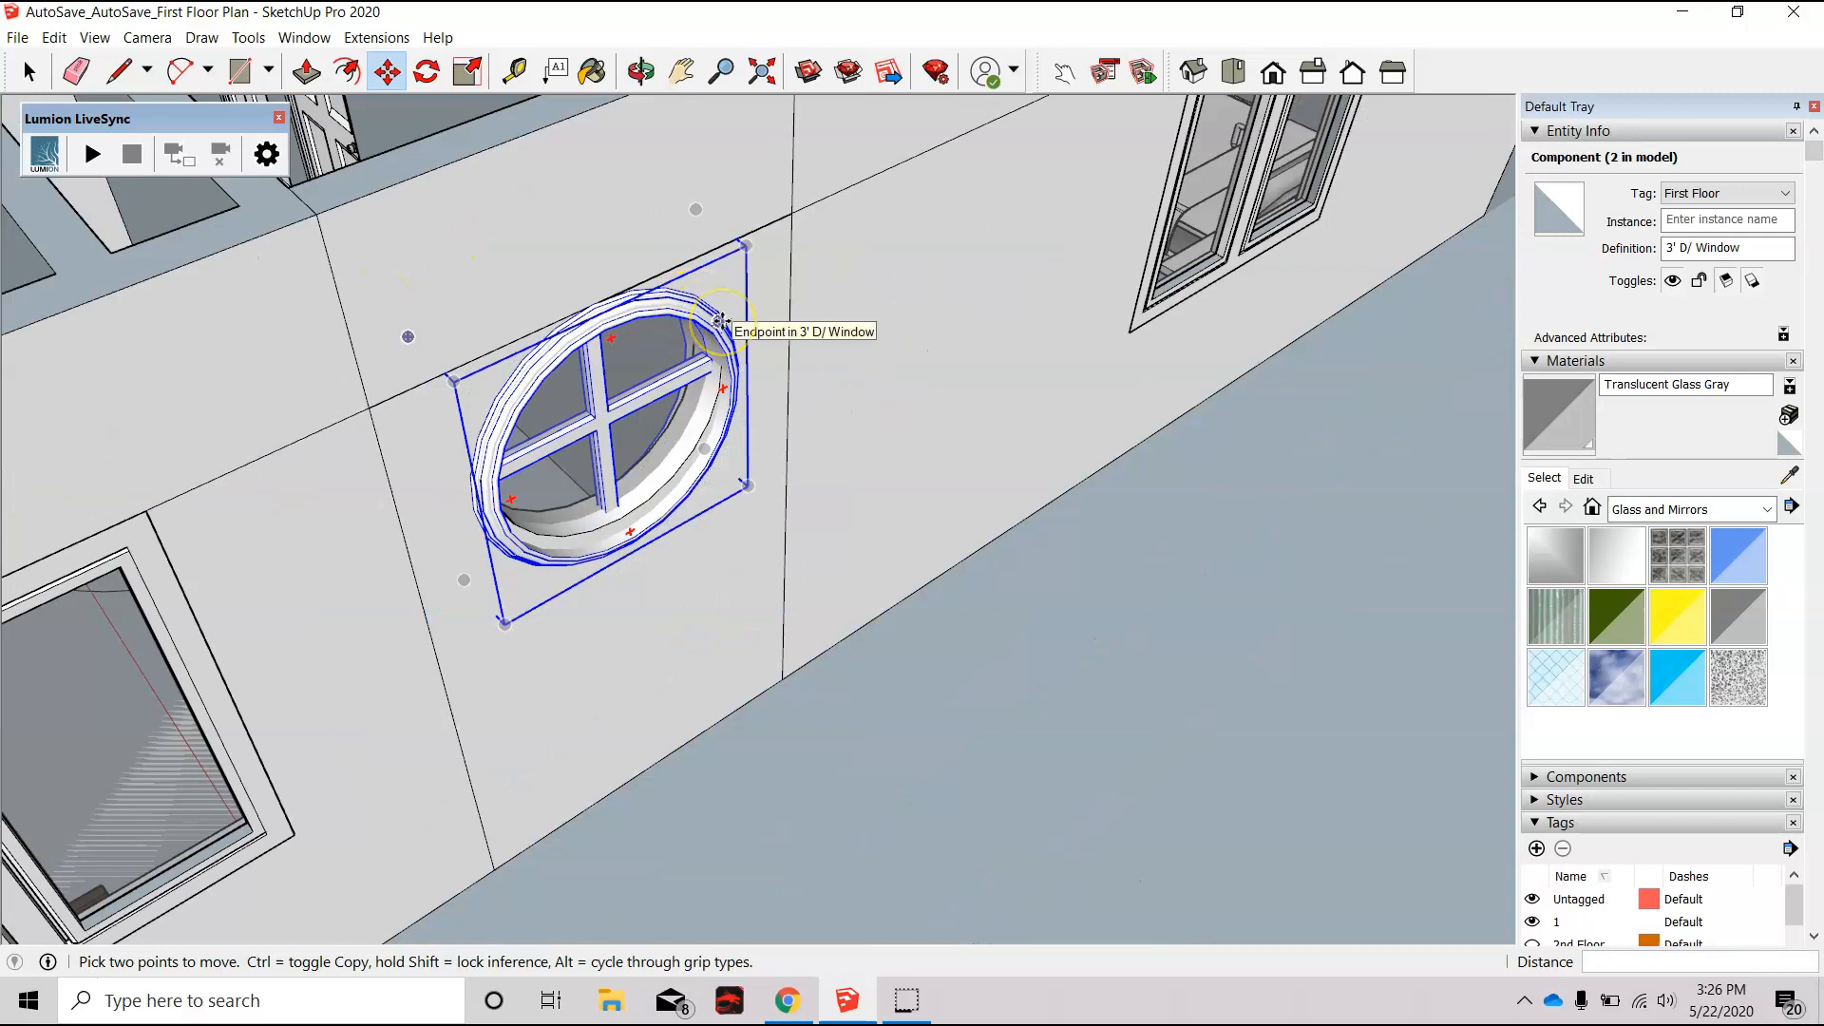
{"action": "key", "text": "space"}
{"action": "left_click", "coordinate": [991, 624]}
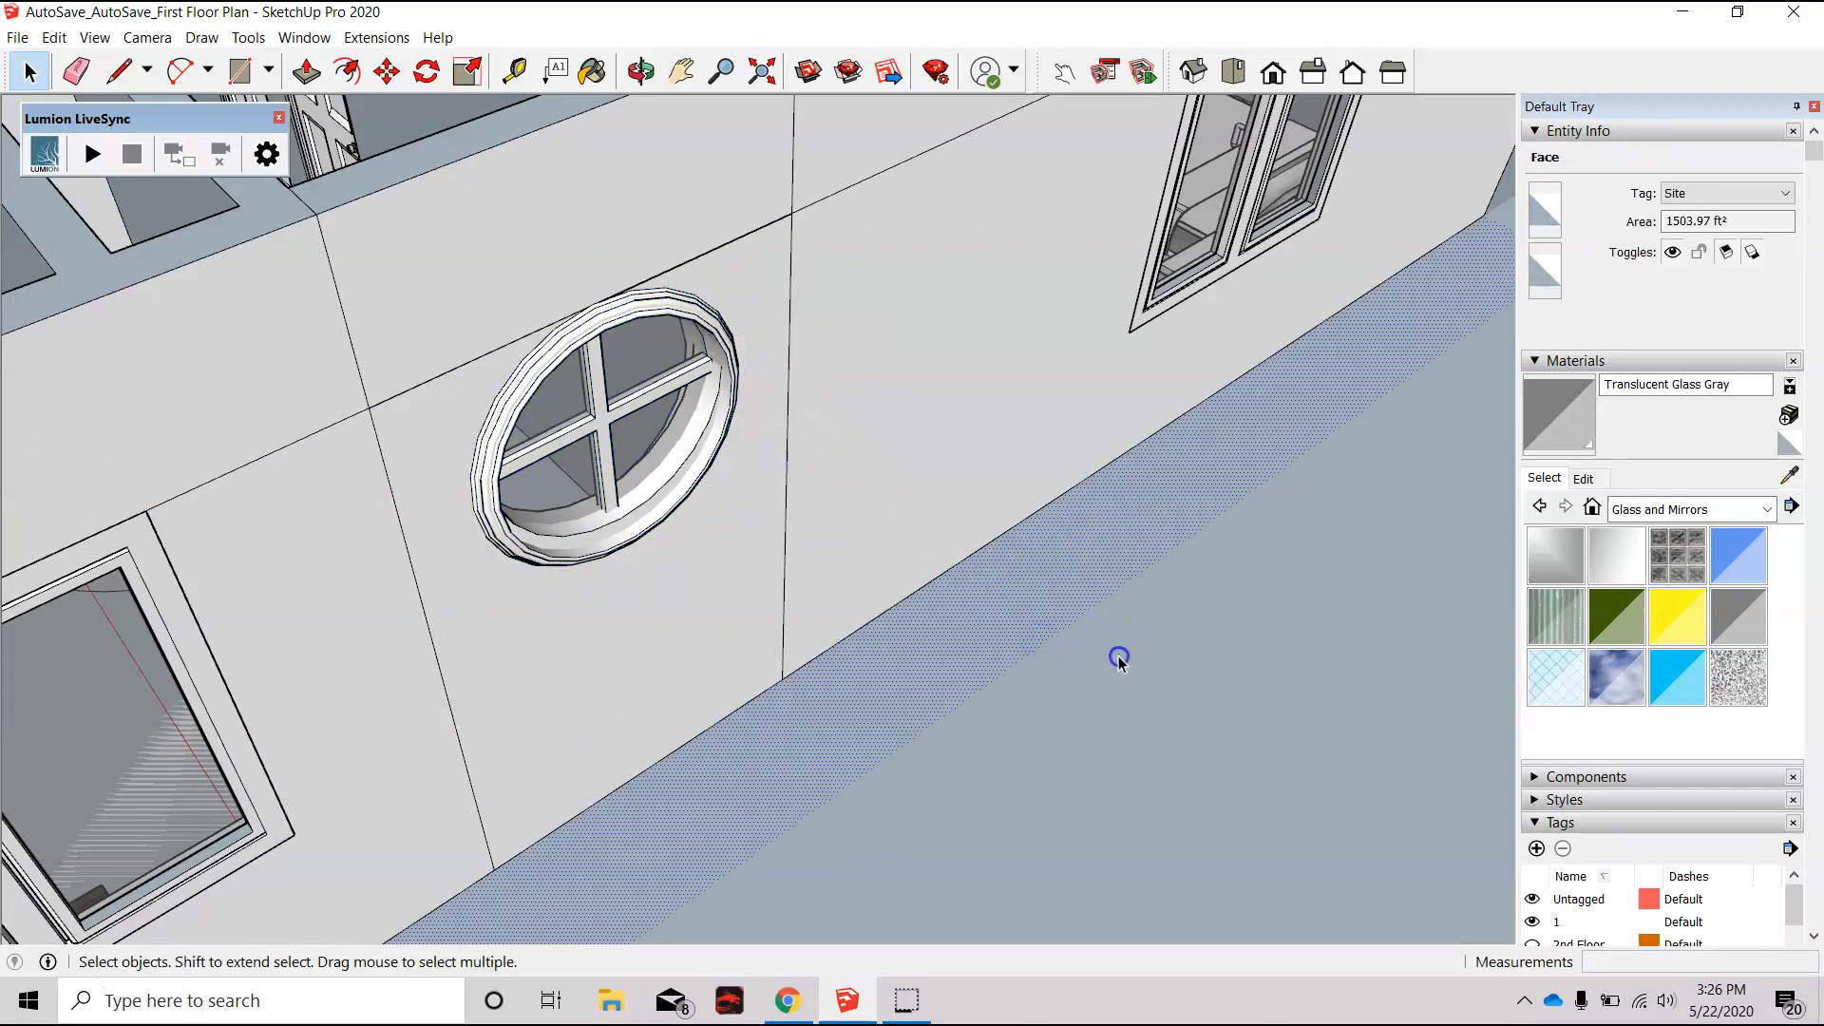
Step: Try to erase the vertical seam lines on both sides of the round window, and undo the erasure
{"action": "scroll", "coordinate": [931, 617], "scroll_direction": "down", "scroll_amount": 5}
{"action": "scroll", "coordinate": [930, 622], "scroll_direction": "down", "scroll_amount": 1}
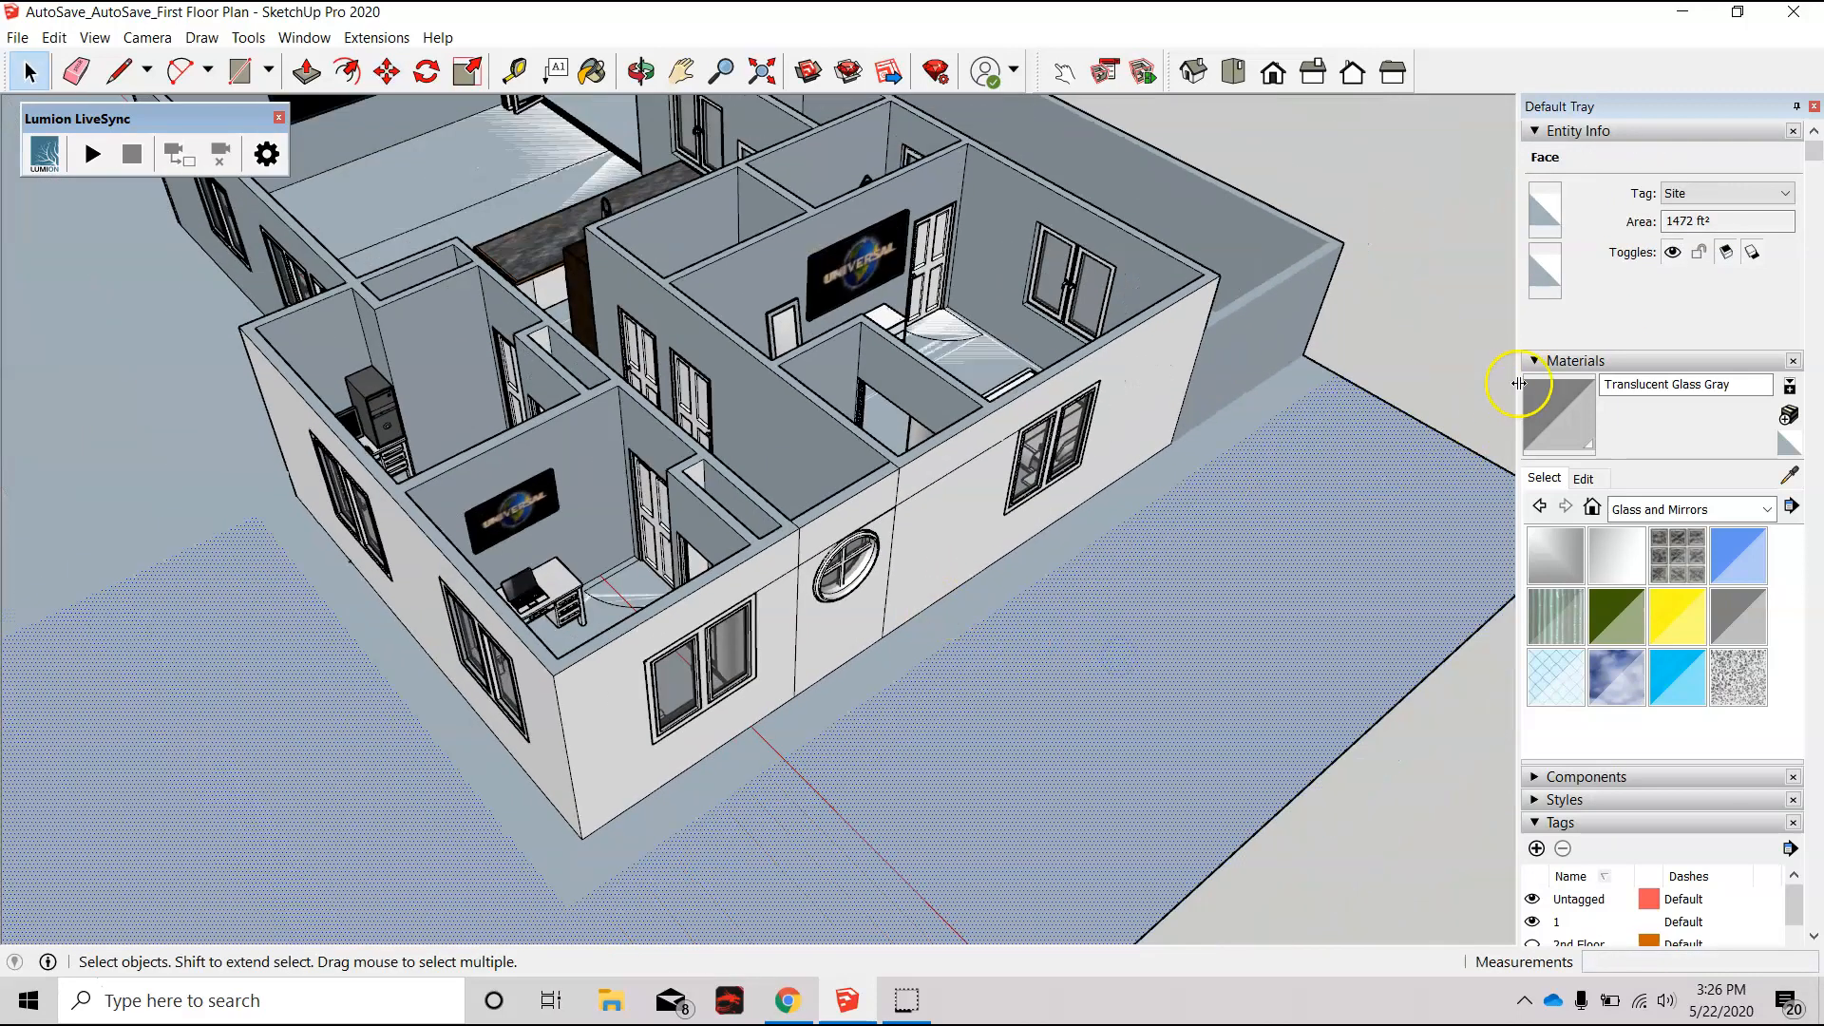
{"action": "left_click", "coordinate": [1425, 357]}
{"action": "scroll", "coordinate": [864, 575], "scroll_direction": "up", "scroll_amount": 6}
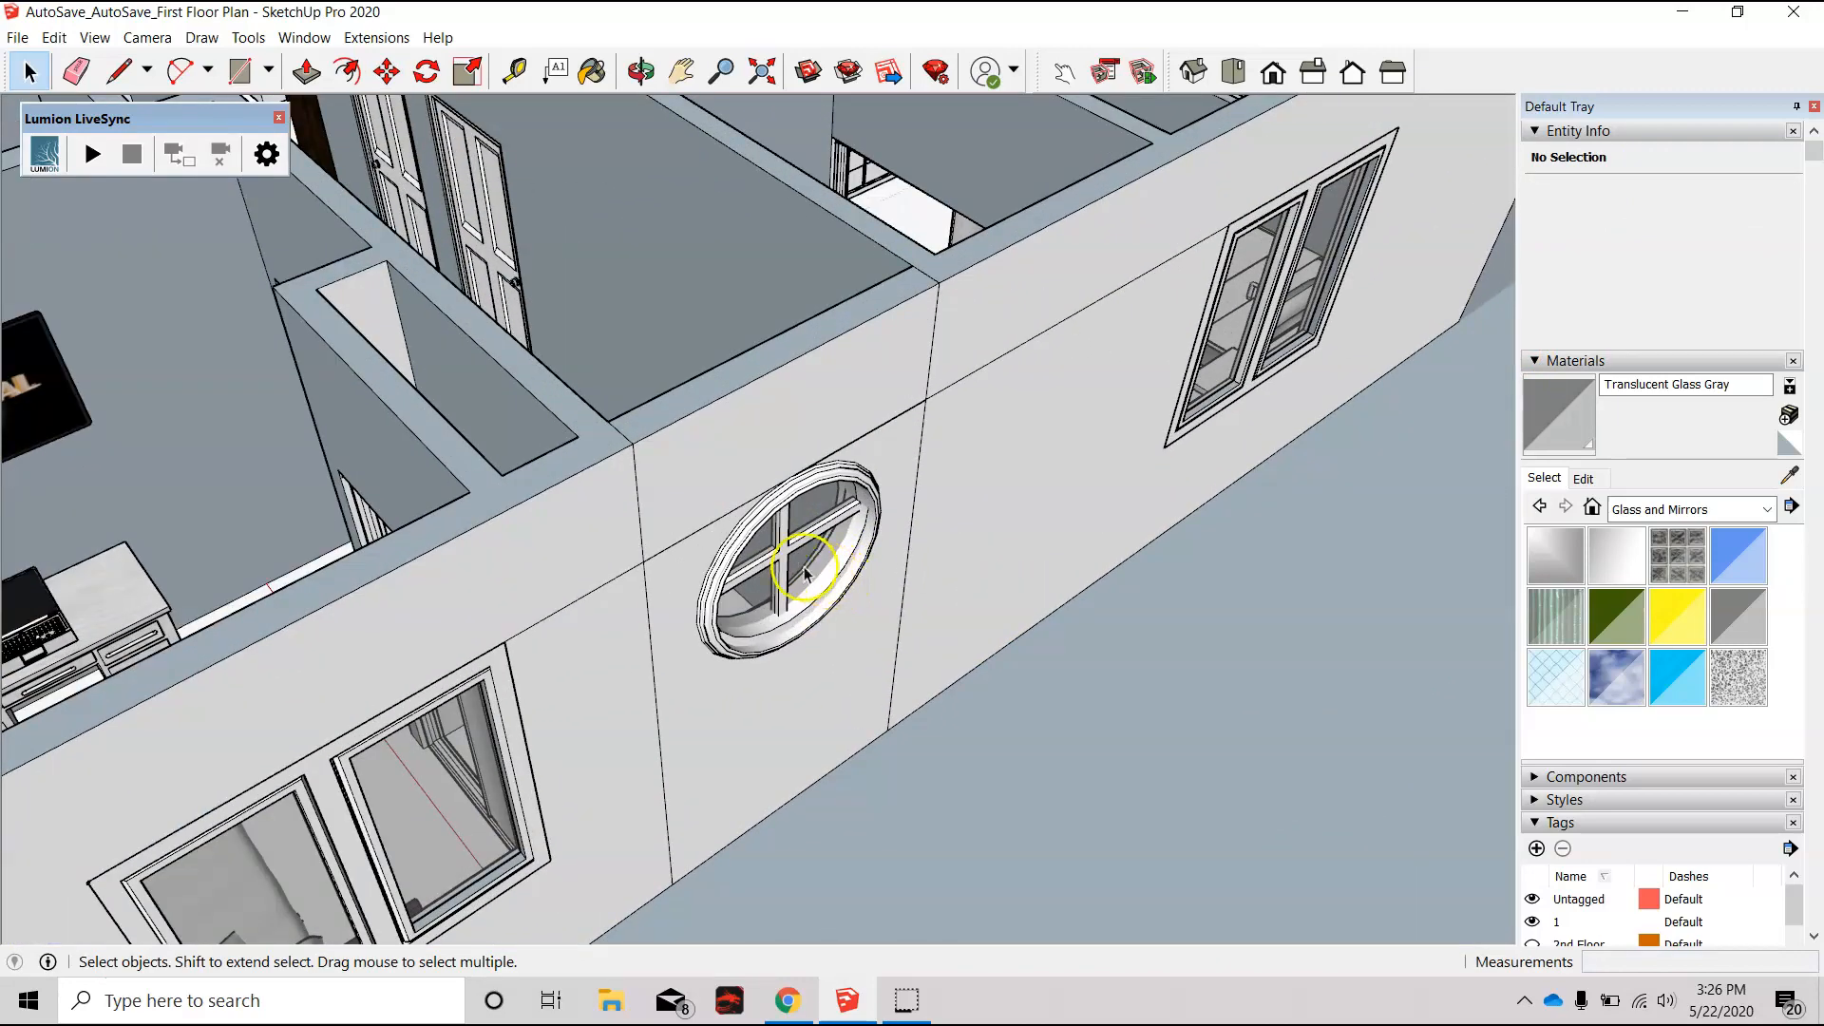
{"action": "mouse_move", "coordinate": [714, 494]}
{"action": "middle_mouse_down"}
{"action": "mouse_move", "coordinate": [989, 595]}
{"action": "mouse_move", "coordinate": [1320, 619]}
{"action": "mouse_move", "coordinate": [1678, 597]}
{"action": "mouse_move", "coordinate": [1804, 407]}
{"action": "mouse_move", "coordinate": [1805, 339]}
{"action": "mouse_move", "coordinate": [843, 701]}
{"action": "mouse_move", "coordinate": [571, 510]}
{"action": "mouse_move", "coordinate": [703, 495]}
{"action": "middle_mouse_up"}
{"action": "key", "text": "e"}
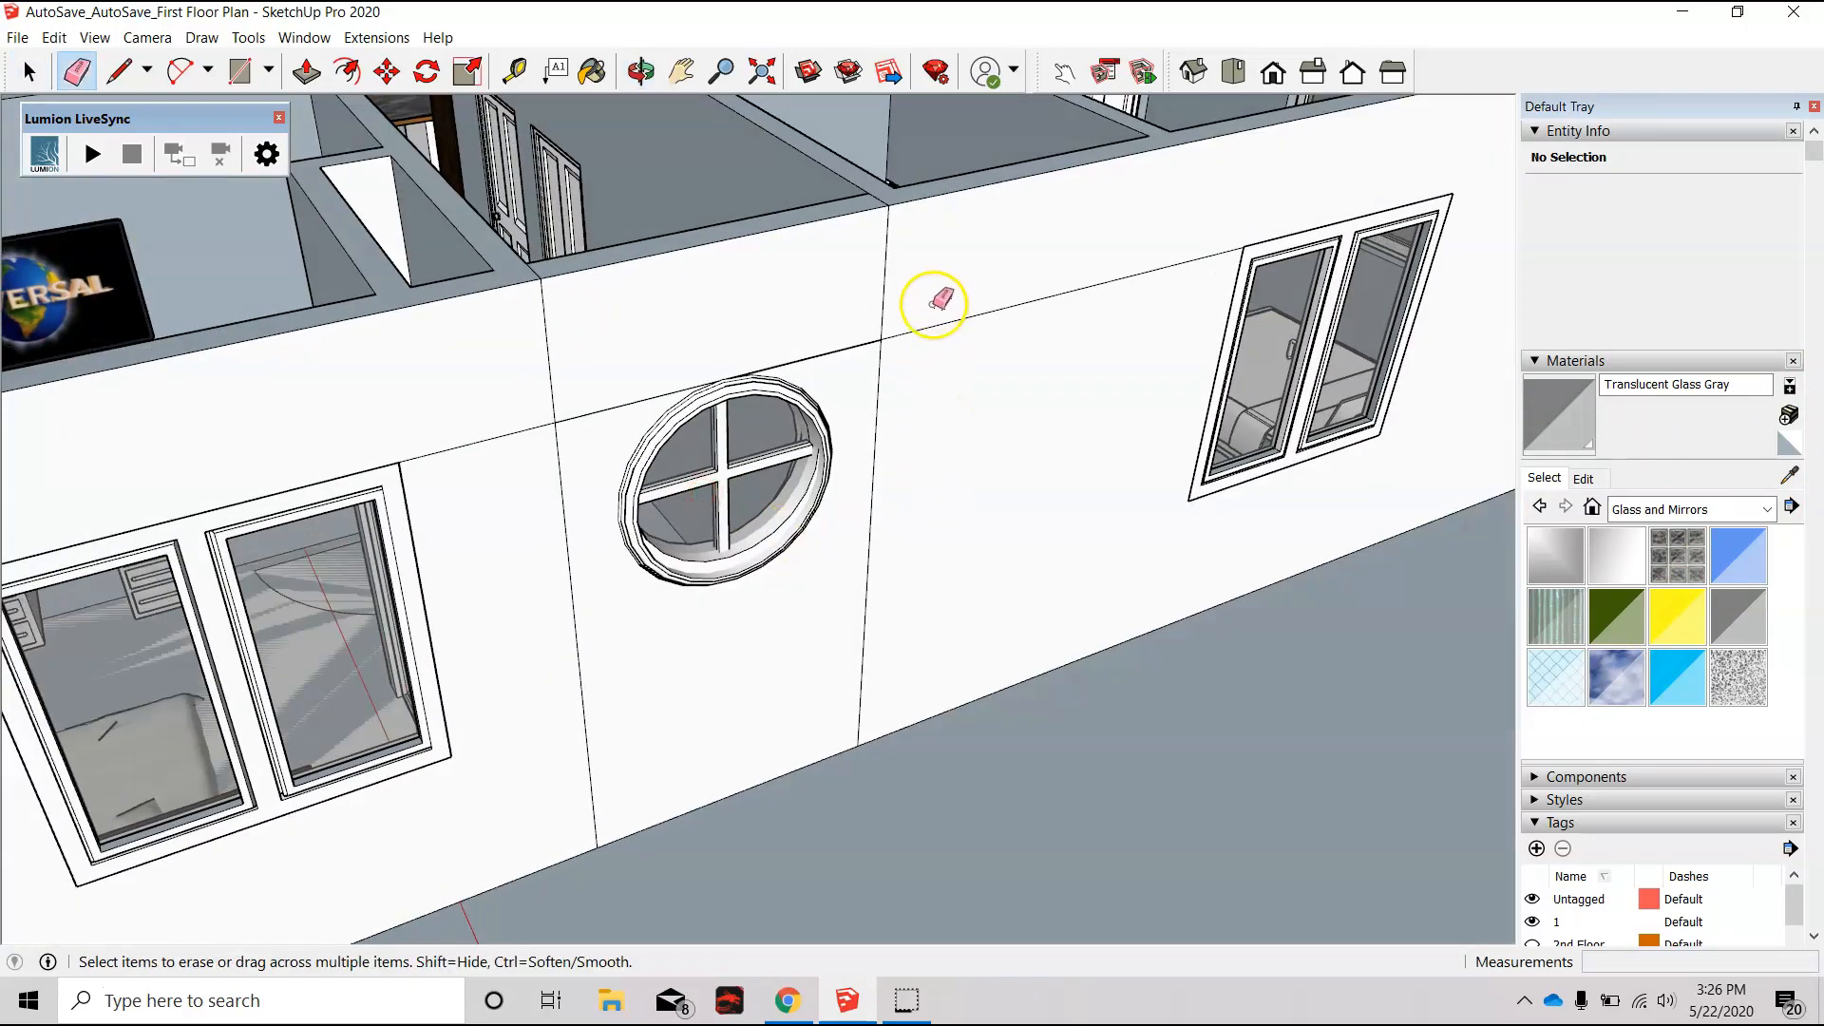
{"action": "left_click_drag", "start_coordinate": [921, 410], "coordinate": [879, 310]}
{"action": "mouse_move", "coordinate": [612, 329]}
{"action": "left_mouse_down"}
{"action": "mouse_move", "coordinate": [558, 509]}
{"action": "mouse_move", "coordinate": [606, 609]}
{"action": "left_mouse_up"}
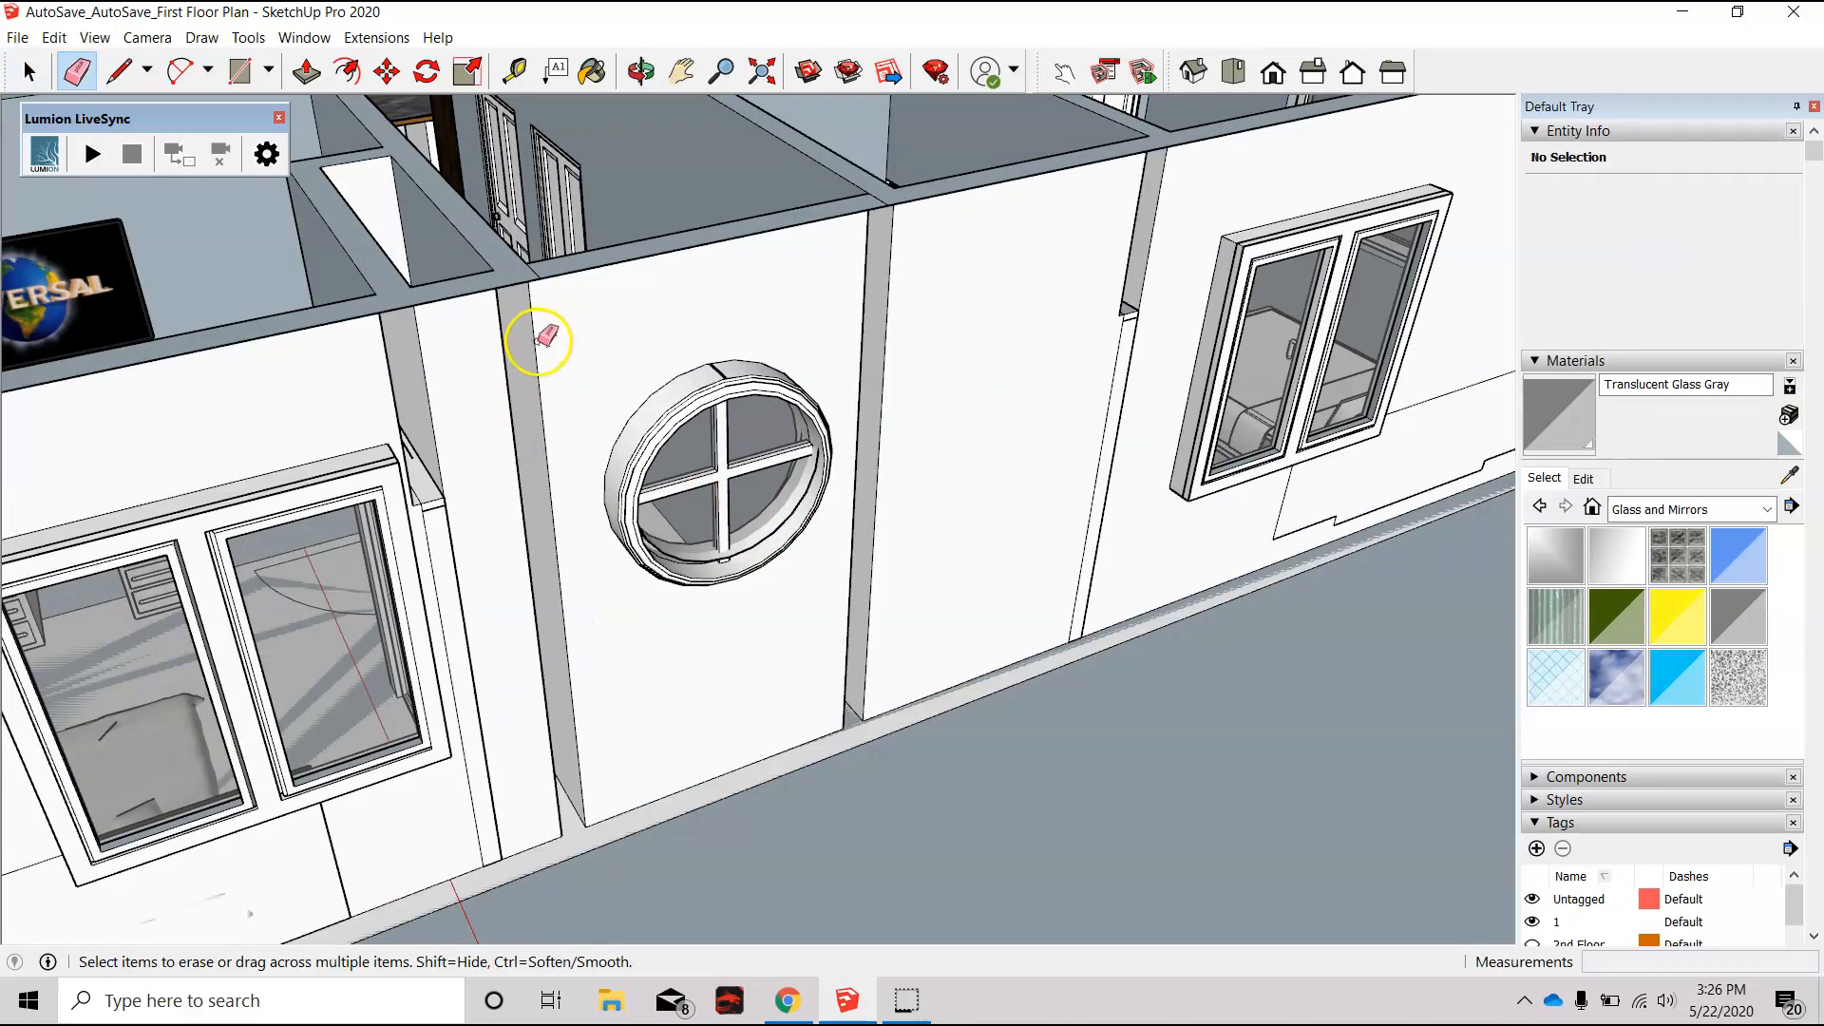
{"action": "key", "text": "ctrl+z"}
Step: Erase the vertical seam lines on both sides of the round window and the horizontal seams running to the neighbouring windows
{"action": "left_click_drag", "start_coordinate": [546, 359], "coordinate": [524, 382]}
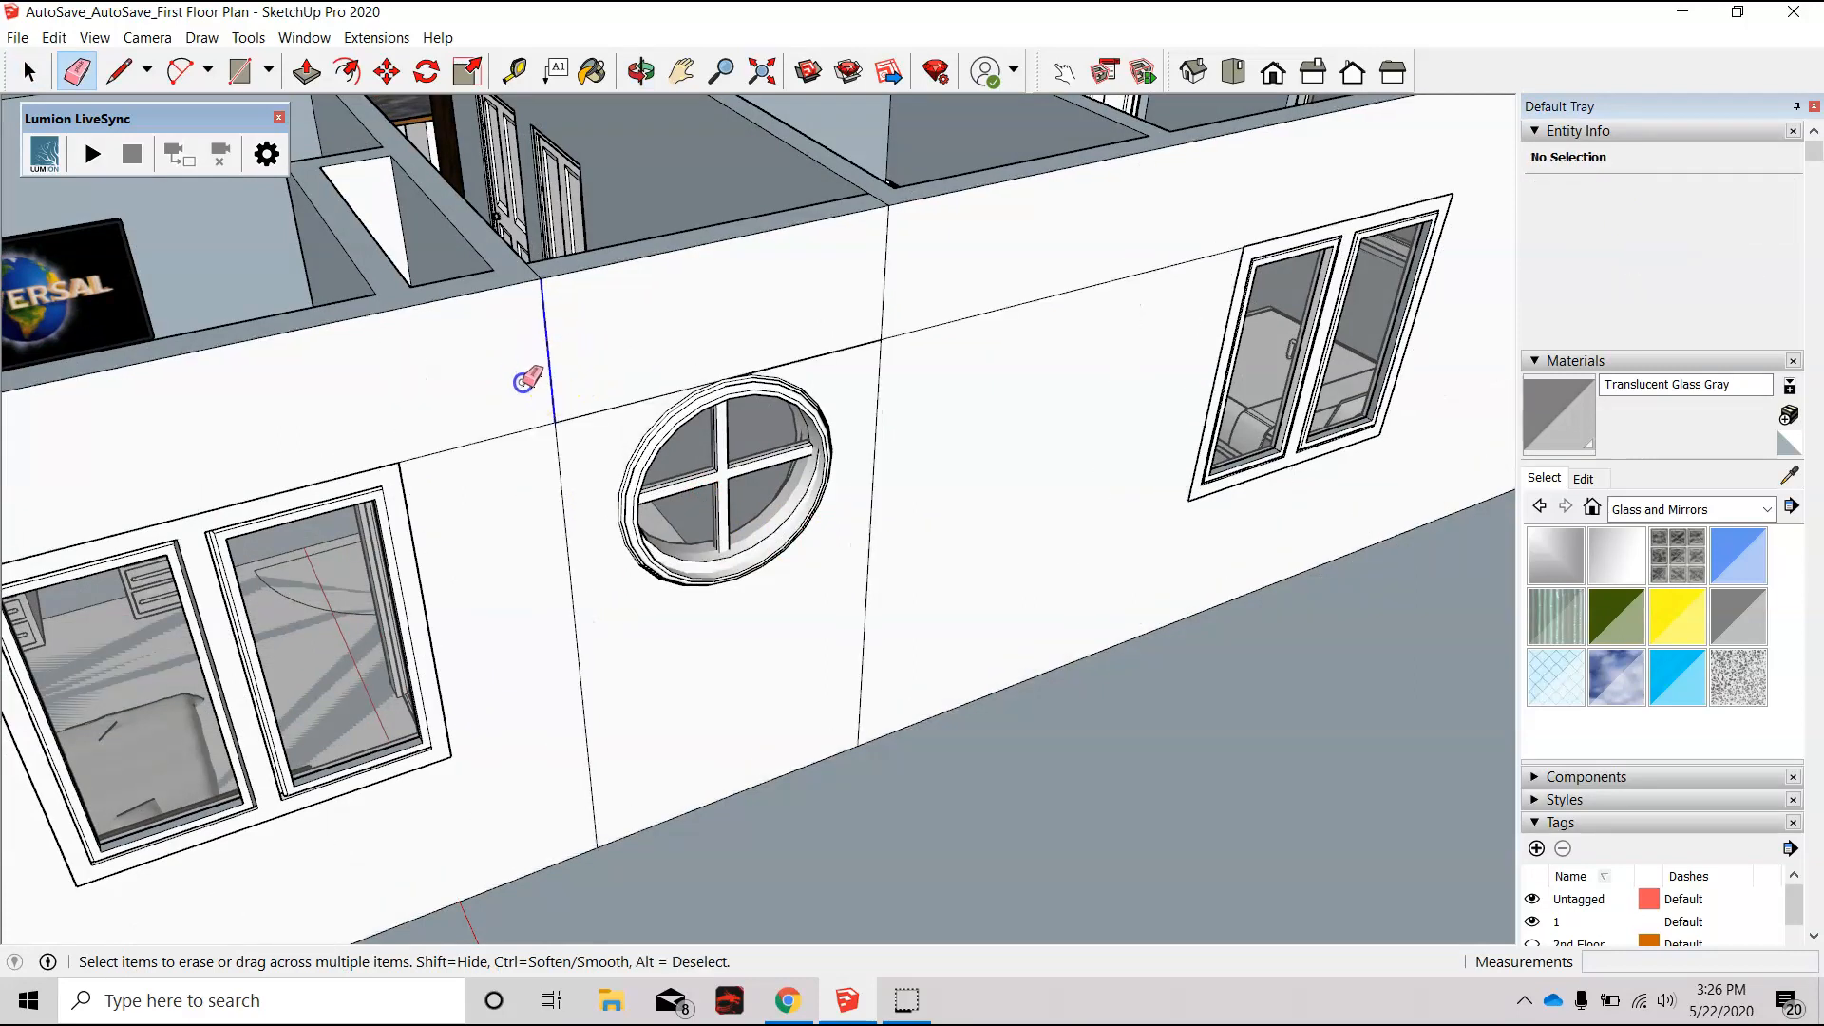
{"action": "mouse_move", "coordinate": [828, 286]}
{"action": "left_mouse_down"}
{"action": "mouse_move", "coordinate": [925, 271]}
{"action": "mouse_move", "coordinate": [979, 373]}
{"action": "left_mouse_up"}
{"action": "left_click_drag", "start_coordinate": [487, 437], "coordinate": [493, 478]}
{"action": "left_click", "coordinate": [775, 366]}
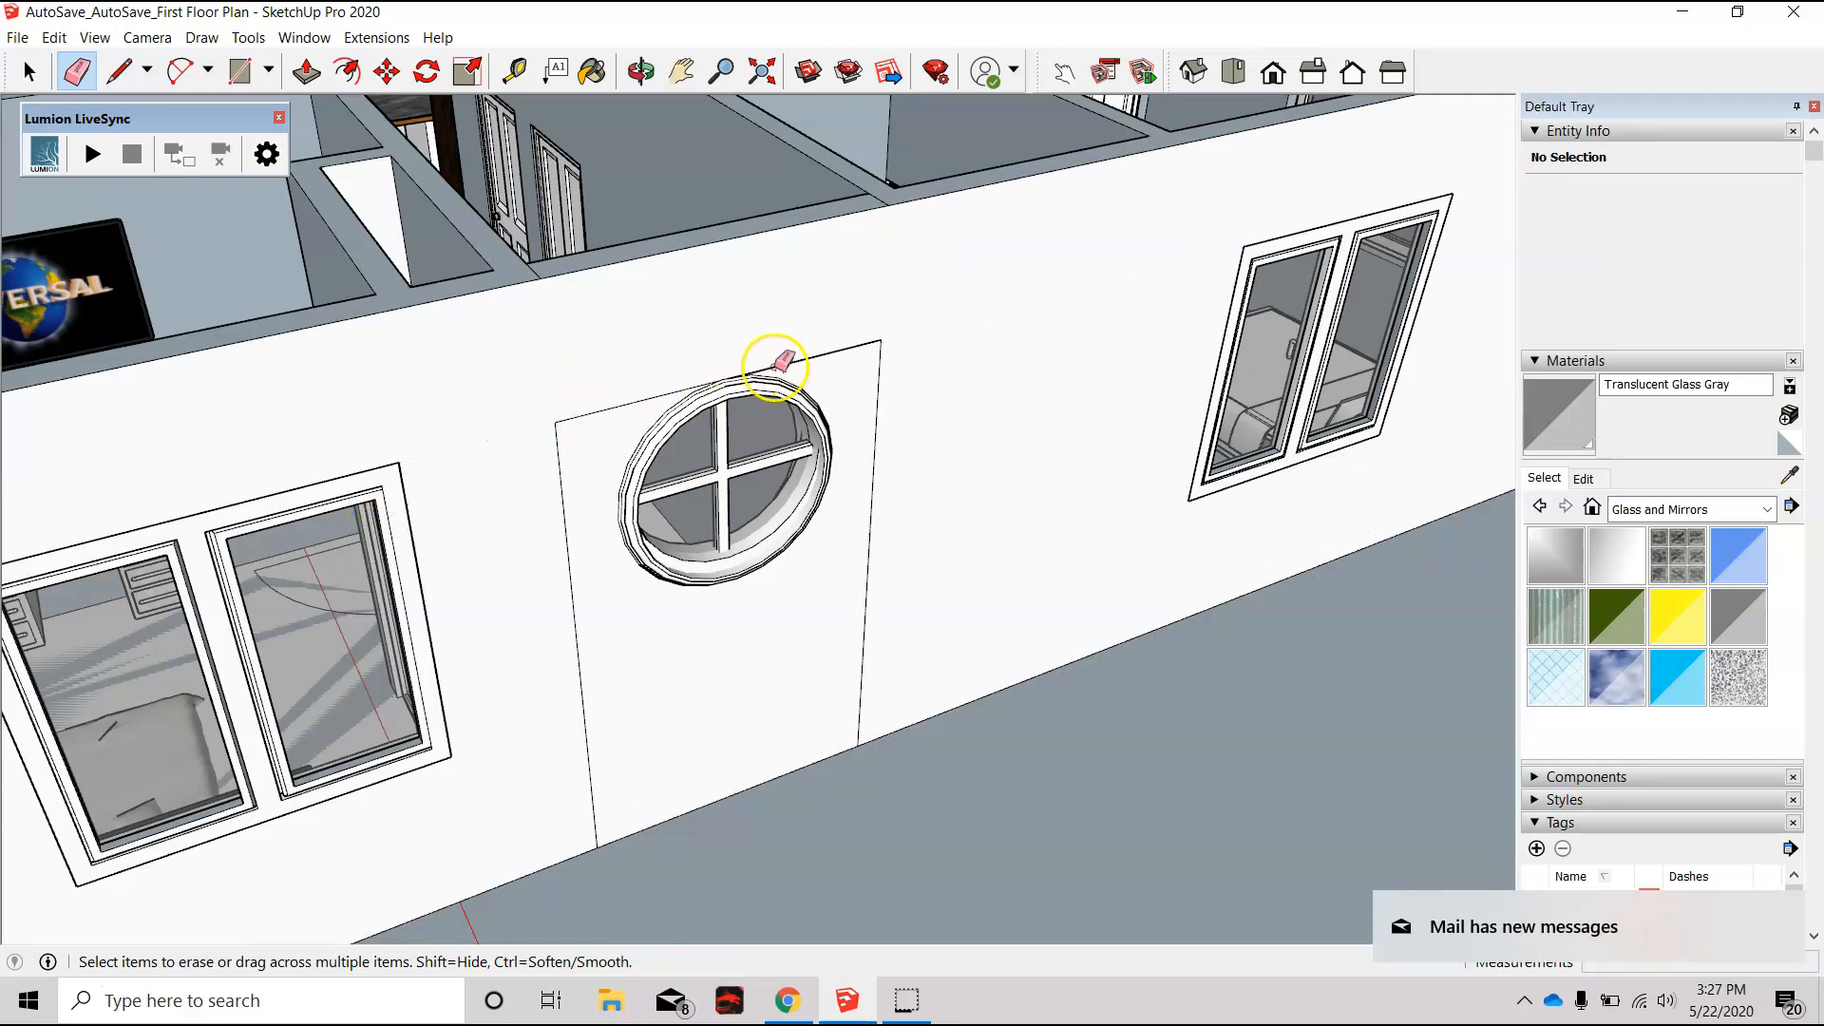
{"action": "left_click_drag", "start_coordinate": [783, 365], "coordinate": [785, 363]}
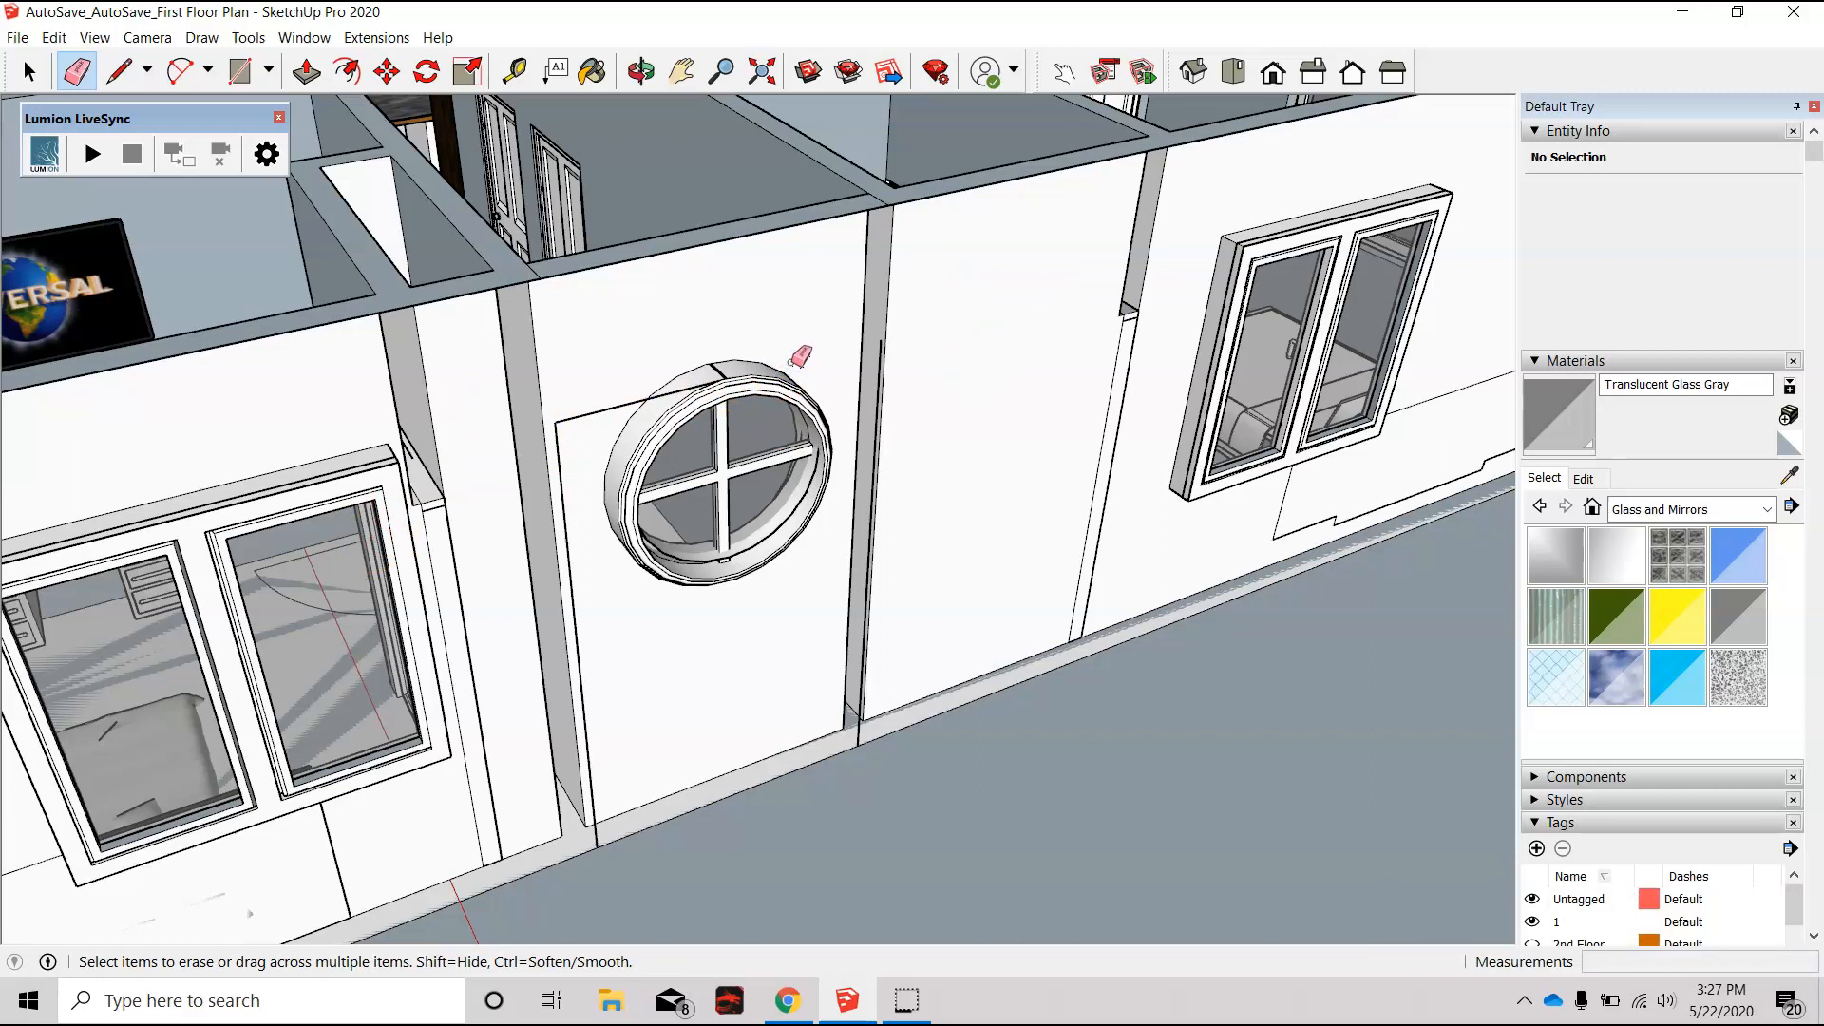
{"action": "left_click_drag", "start_coordinate": [576, 665], "coordinate": [577, 651]}
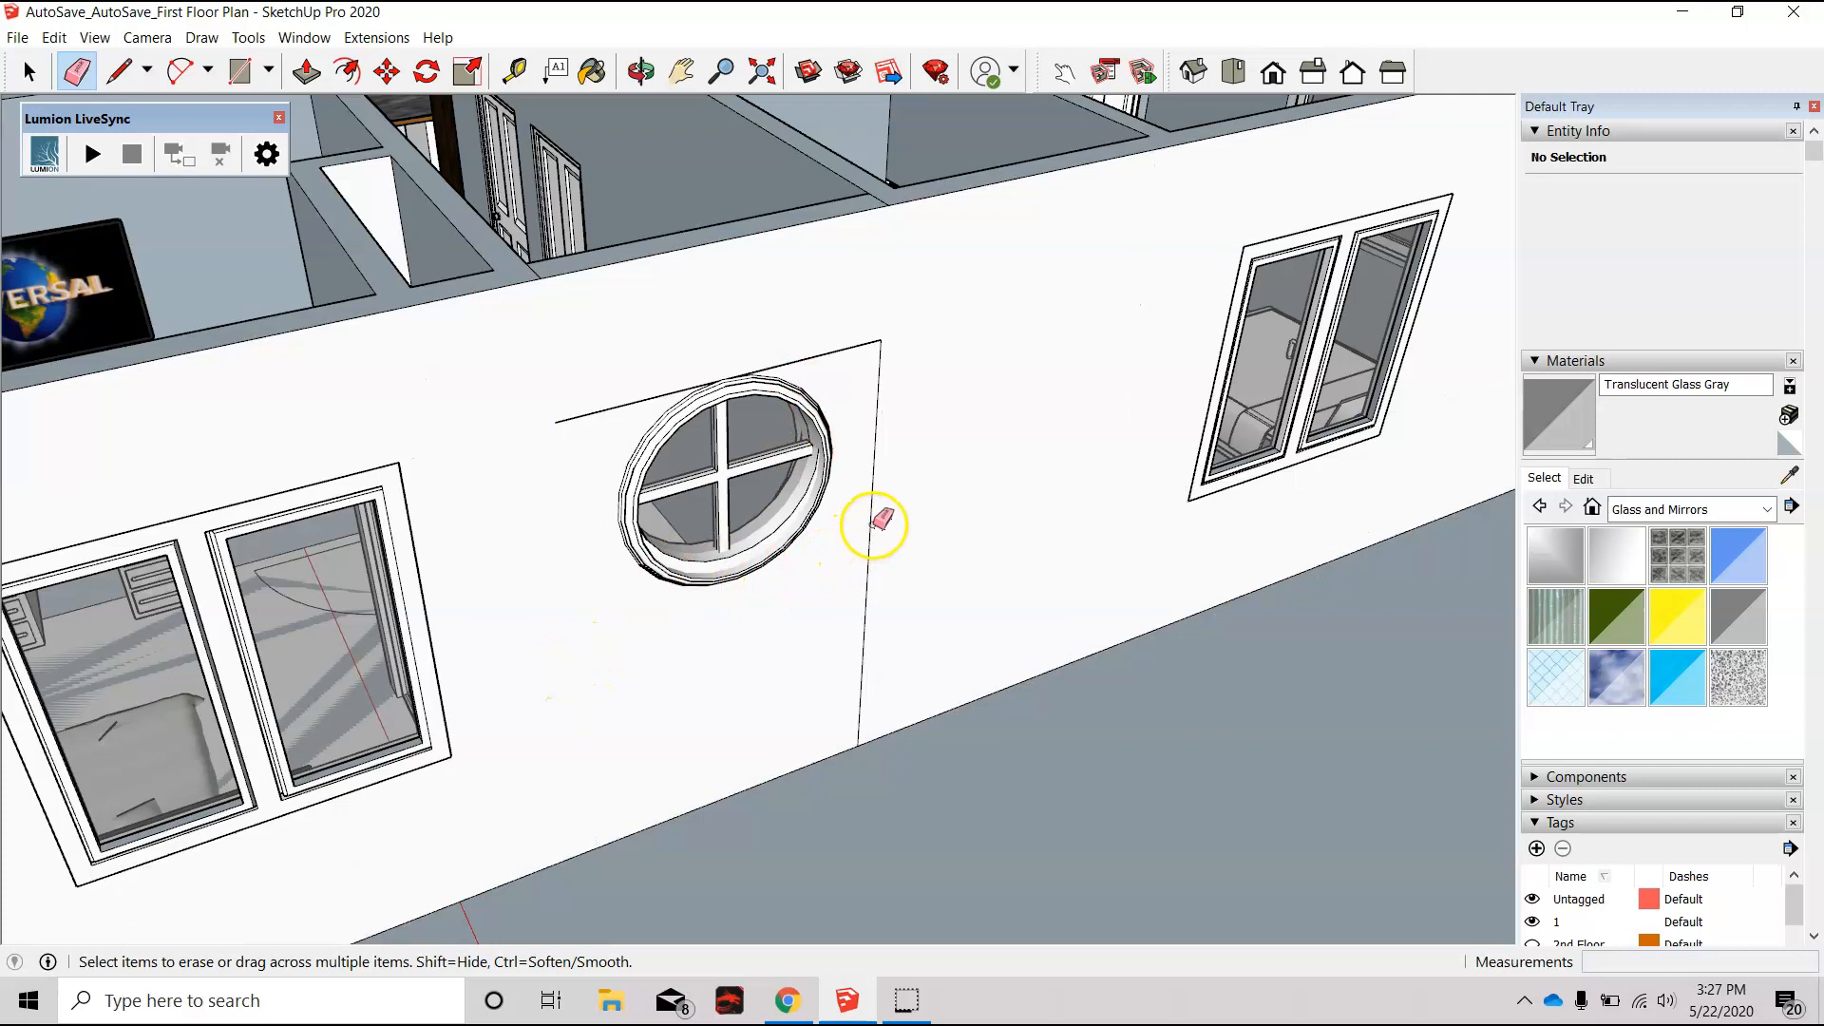
{"action": "left_click_drag", "start_coordinate": [875, 525], "coordinate": [875, 523]}
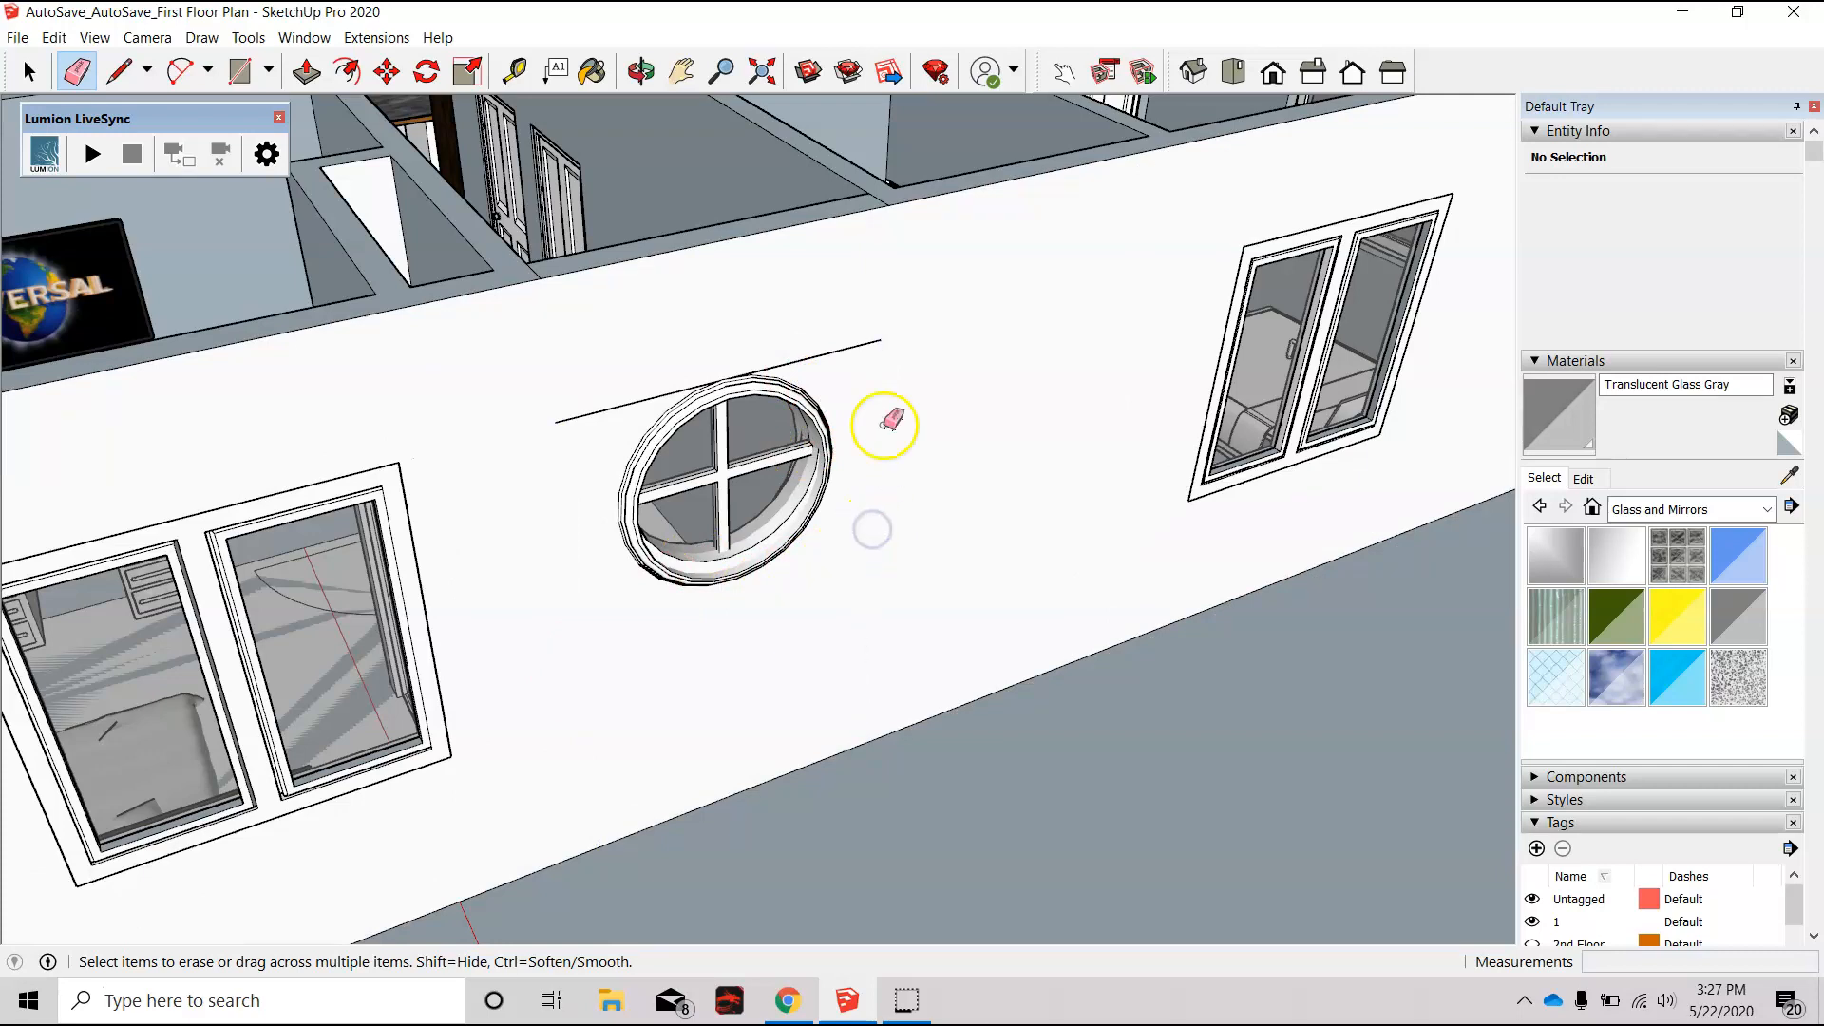
Step: Try to erase the remaining horizontal line across the top of the round window, and undo the erasure to restore the opening
{"action": "left_click", "coordinate": [844, 351]}
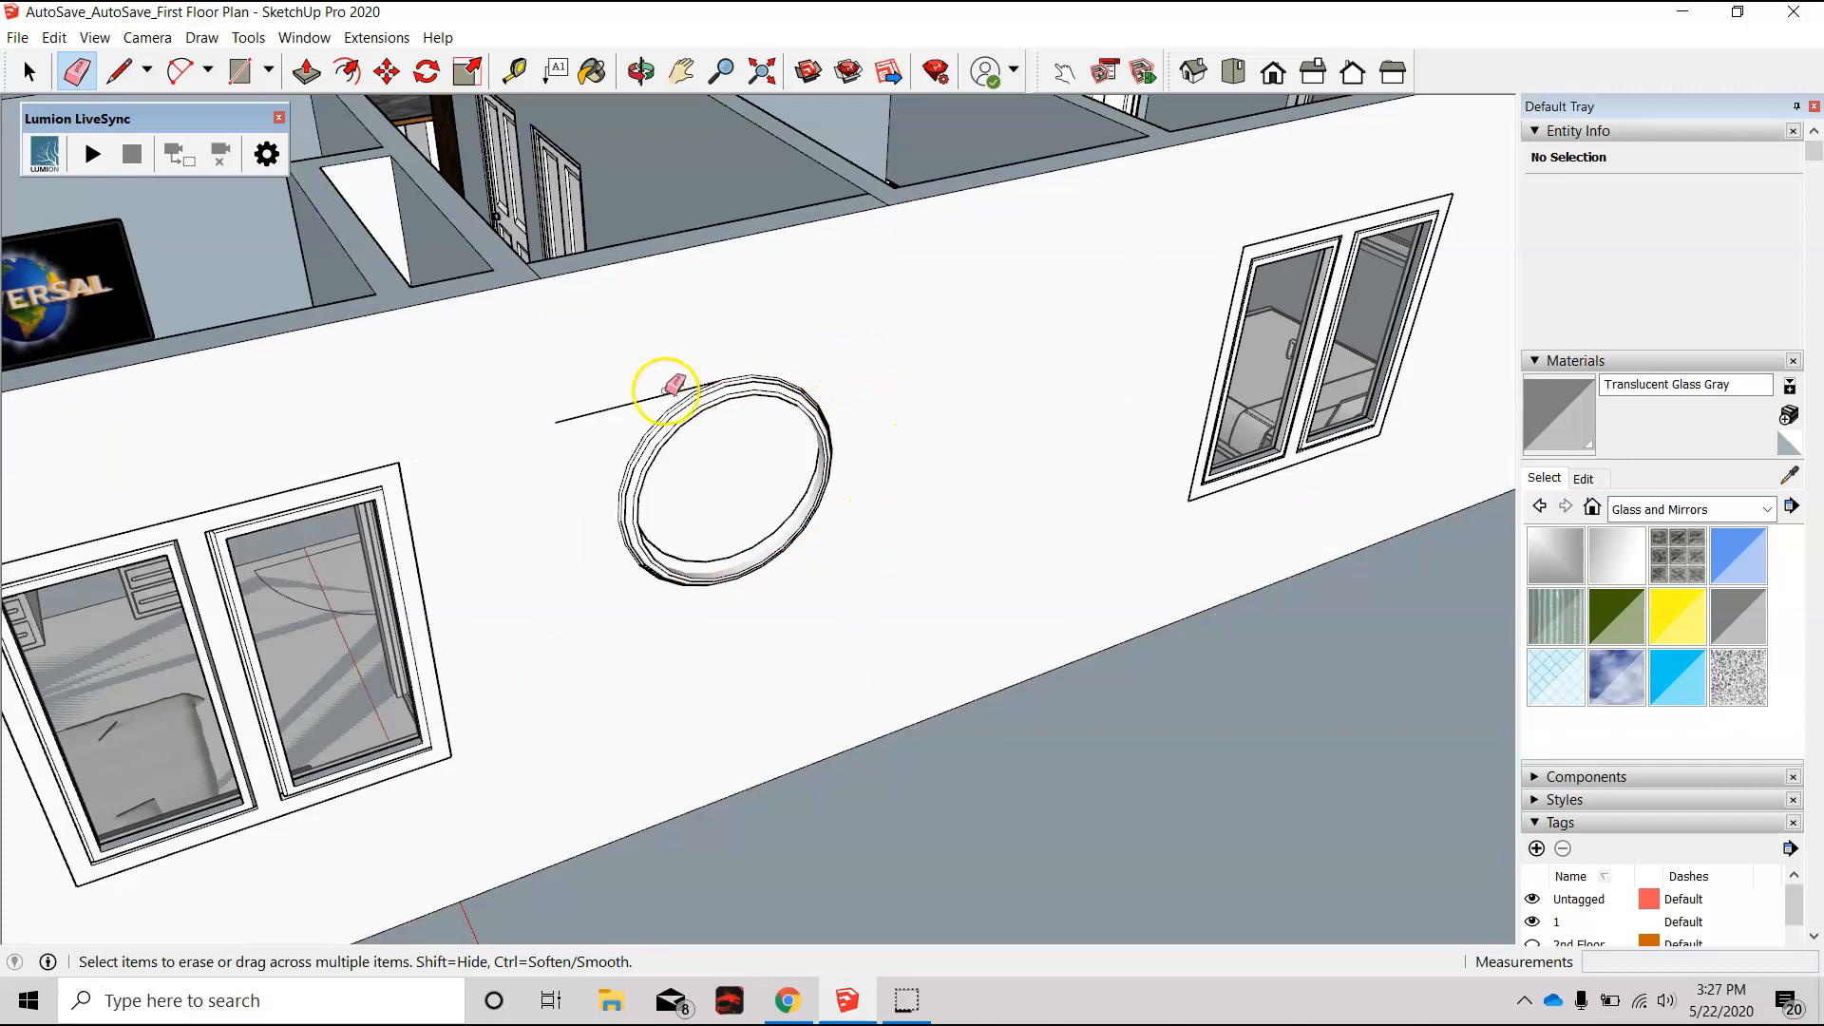
{"action": "key", "text": "space"}
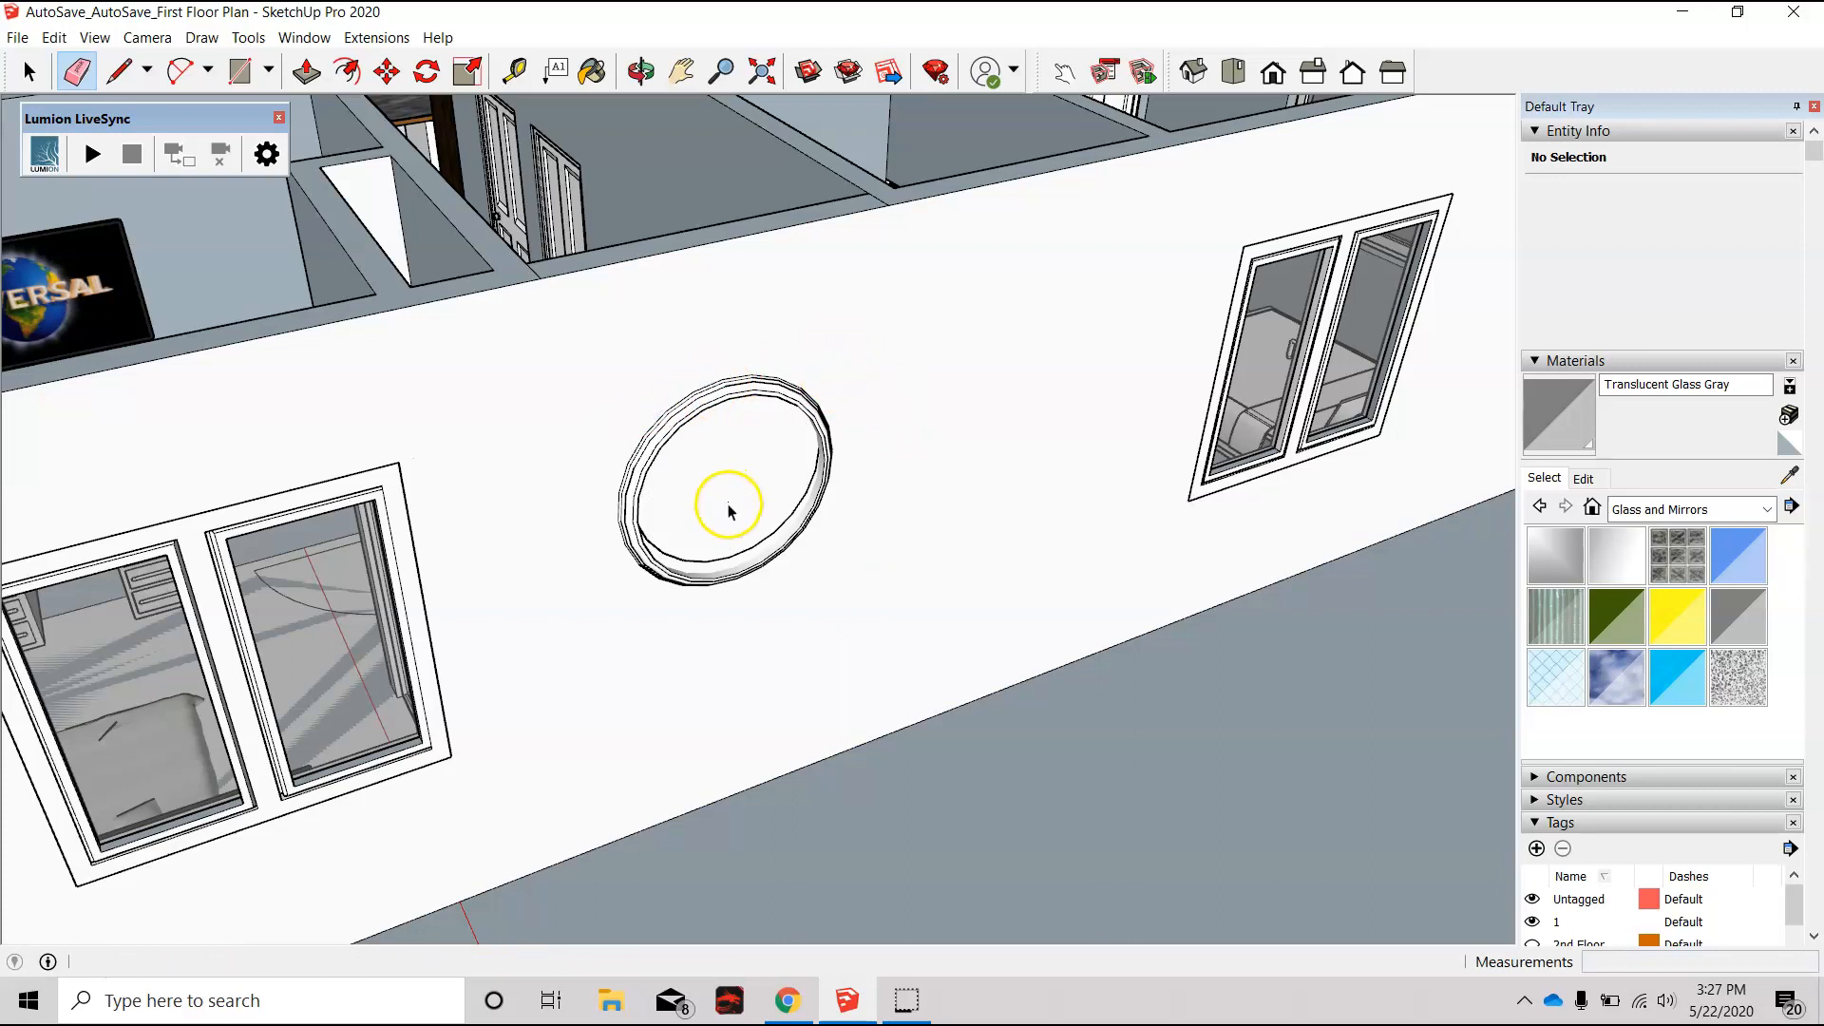
{"action": "left_click", "coordinate": [744, 492]}
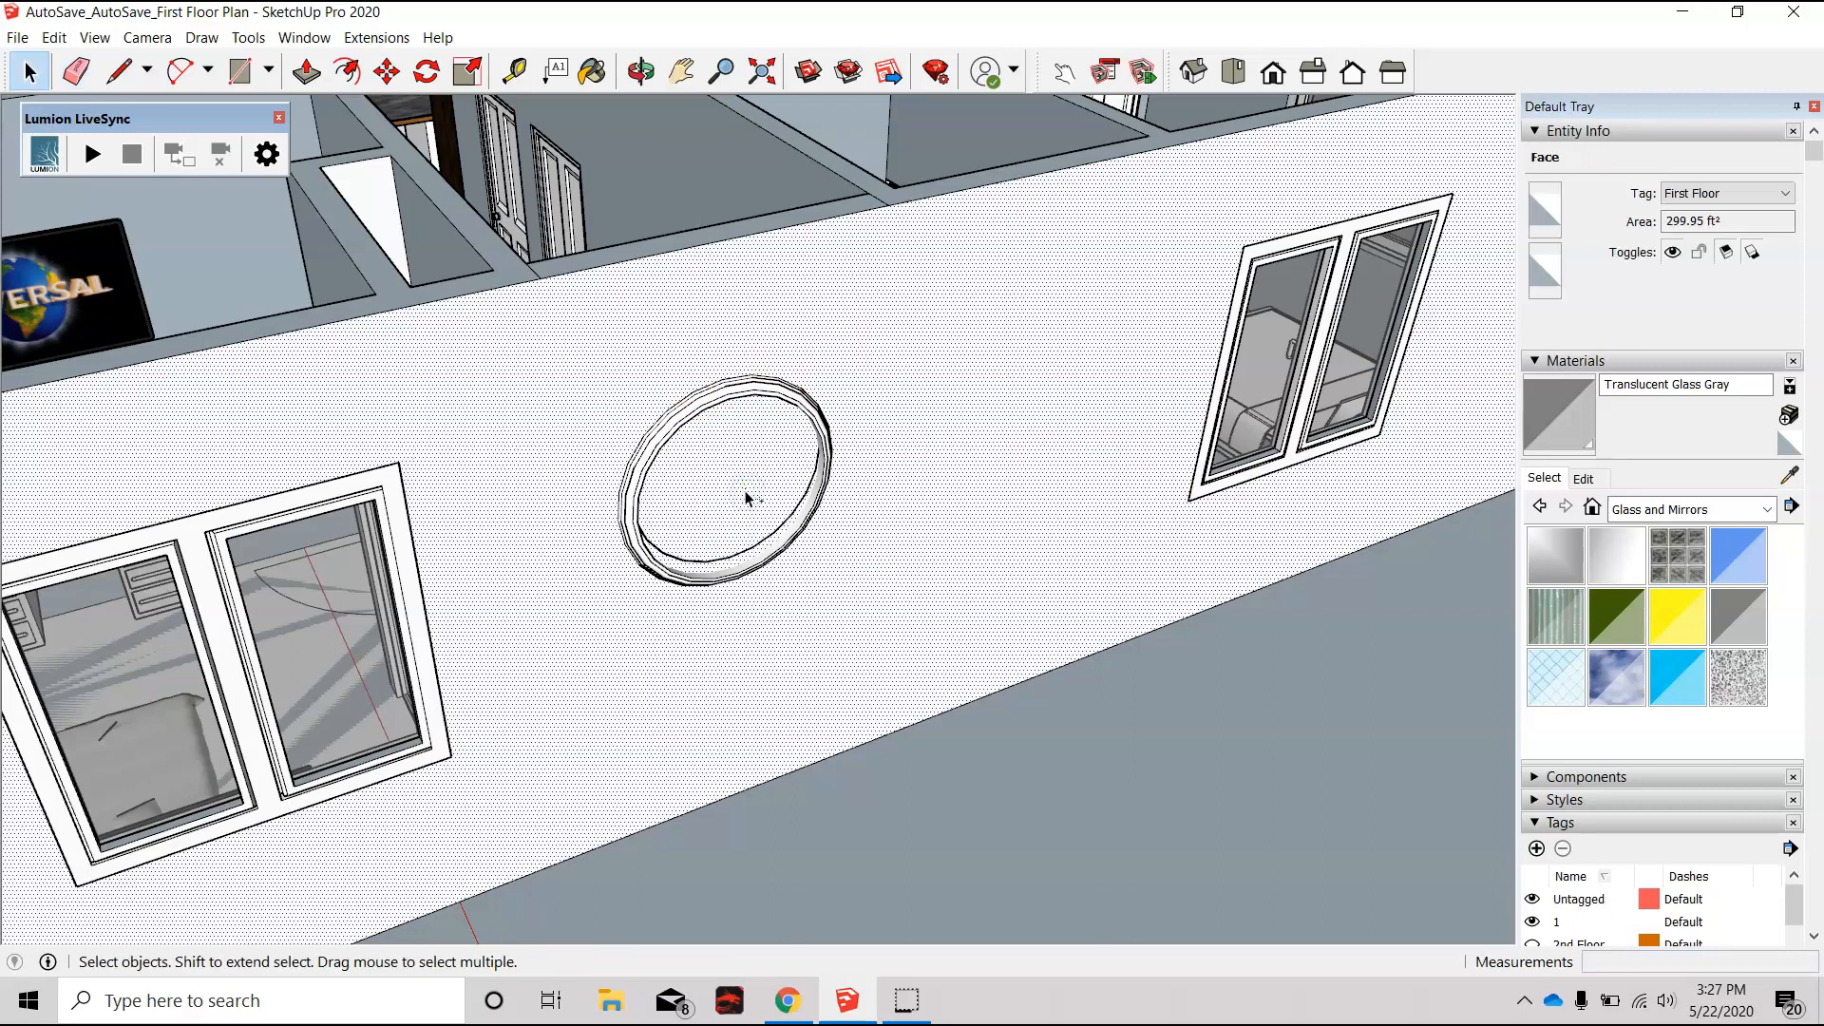
{"action": "key", "text": "ctrl+z"}
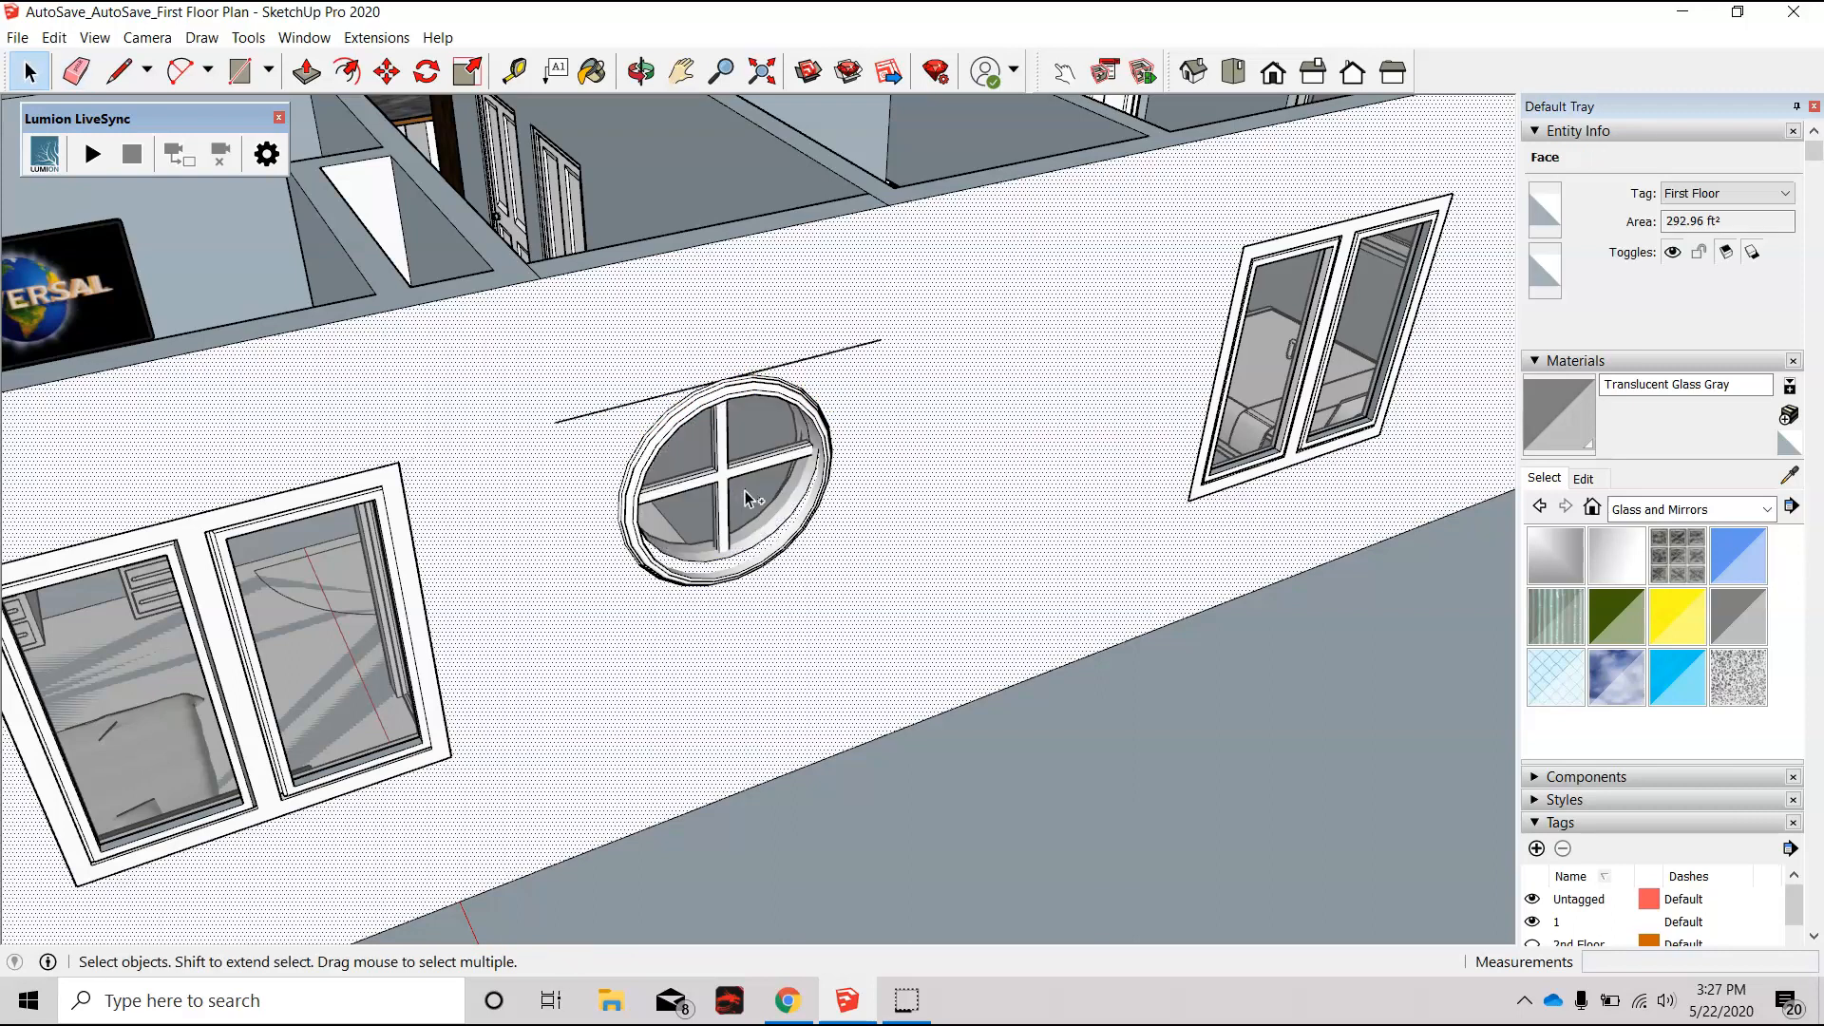
{"action": "scroll", "coordinate": [718, 461], "scroll_direction": "down", "scroll_amount": 6}
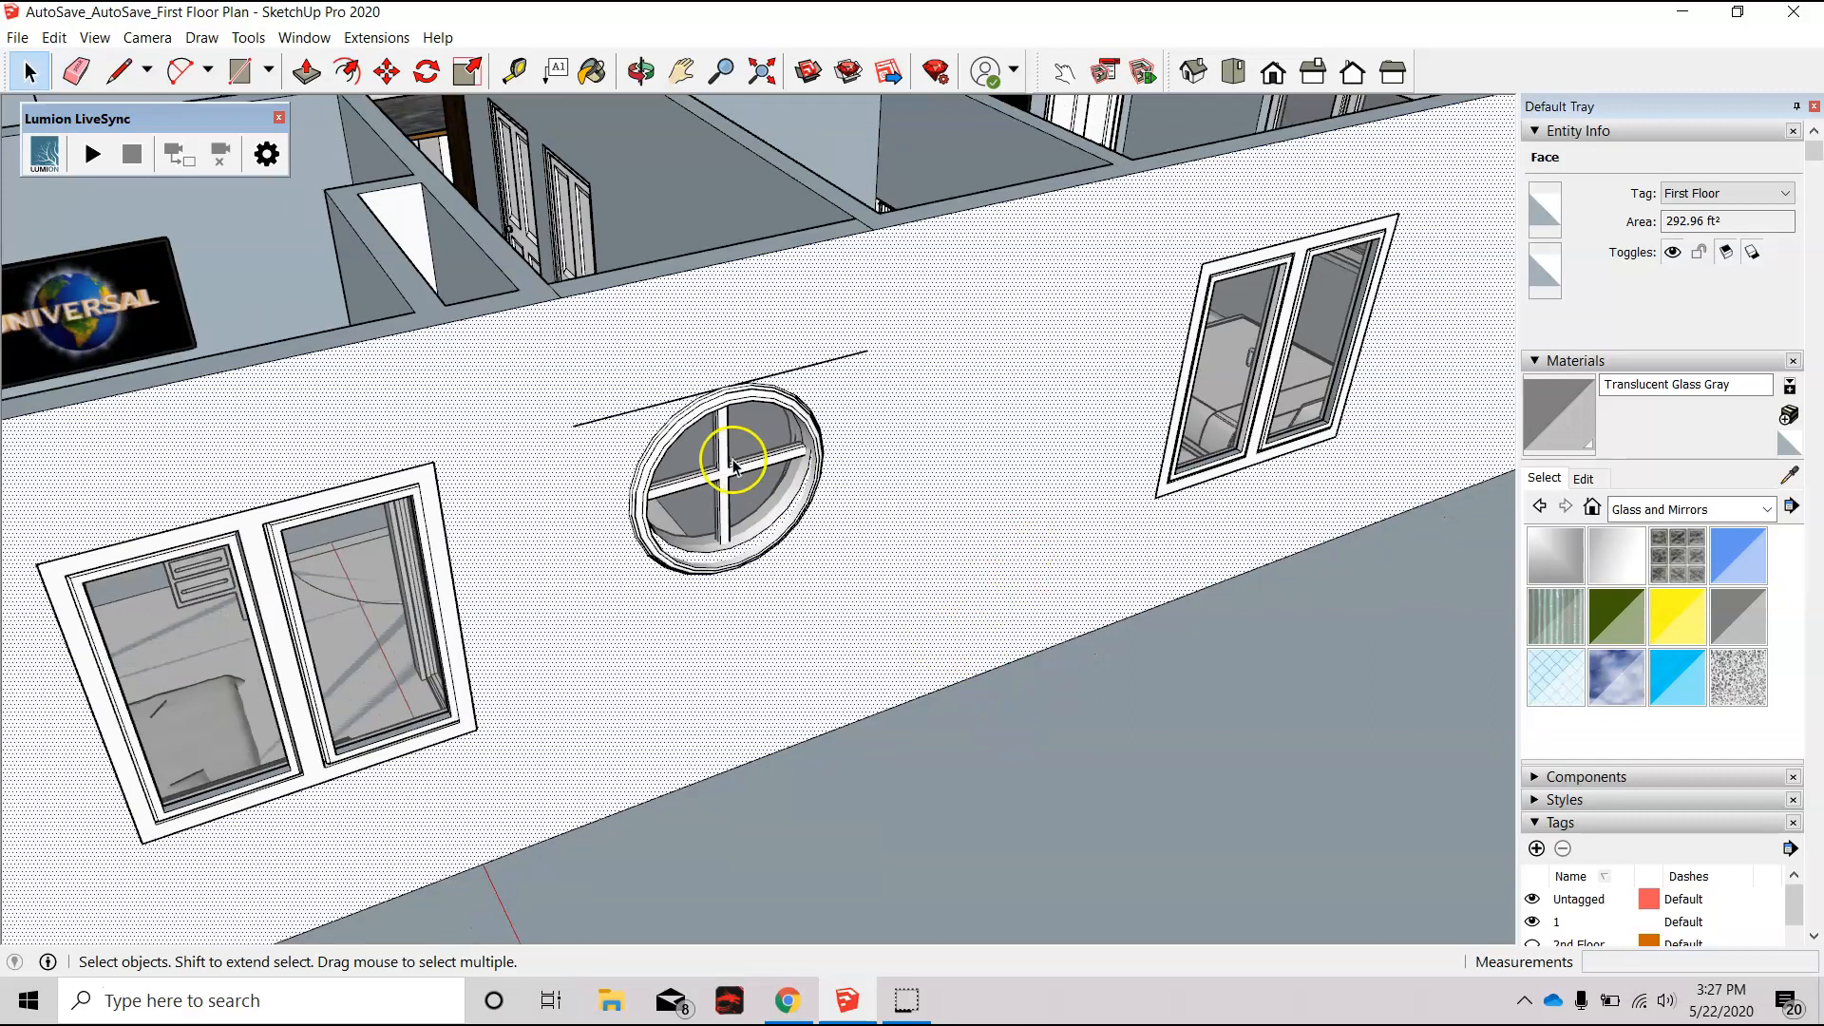
{"action": "left_click", "coordinate": [1415, 141]}
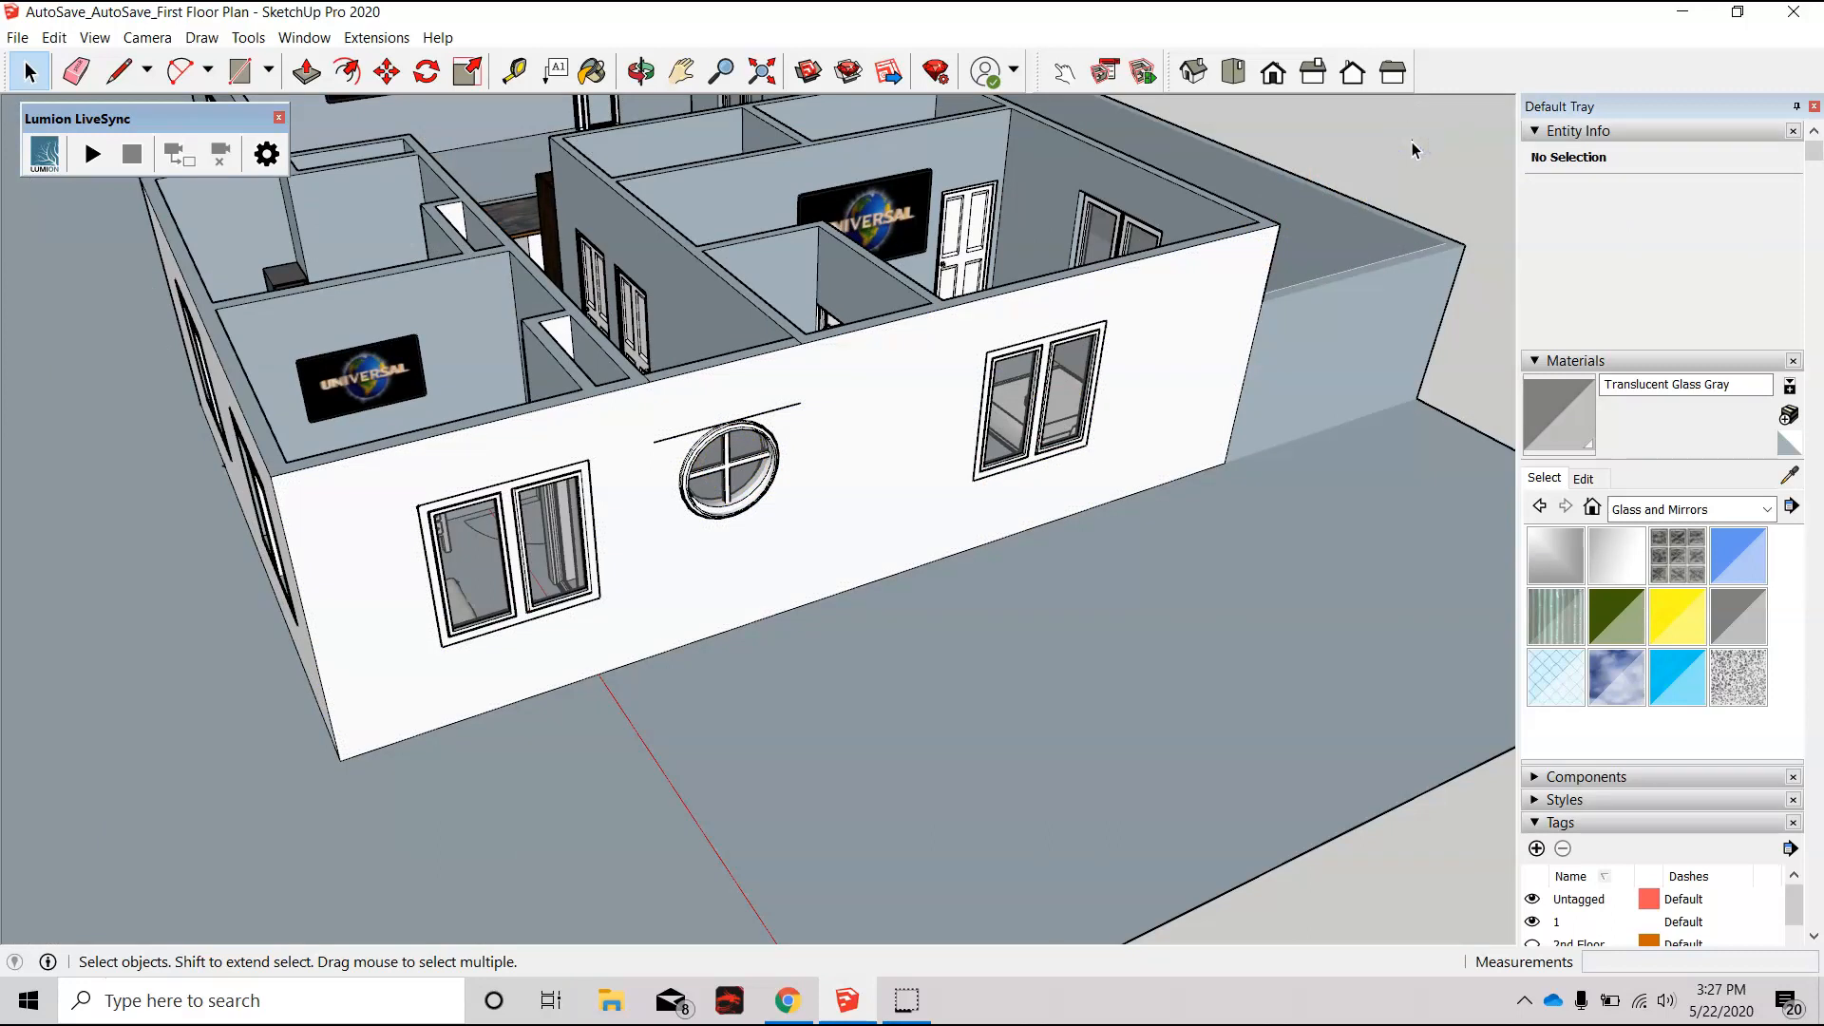
Step: Hide the edge segments on both sides of the horizontal line across the top of the round window, including the overlapping edge at the right
{"action": "scroll", "coordinate": [766, 432], "scroll_direction": "up", "scroll_amount": 8}
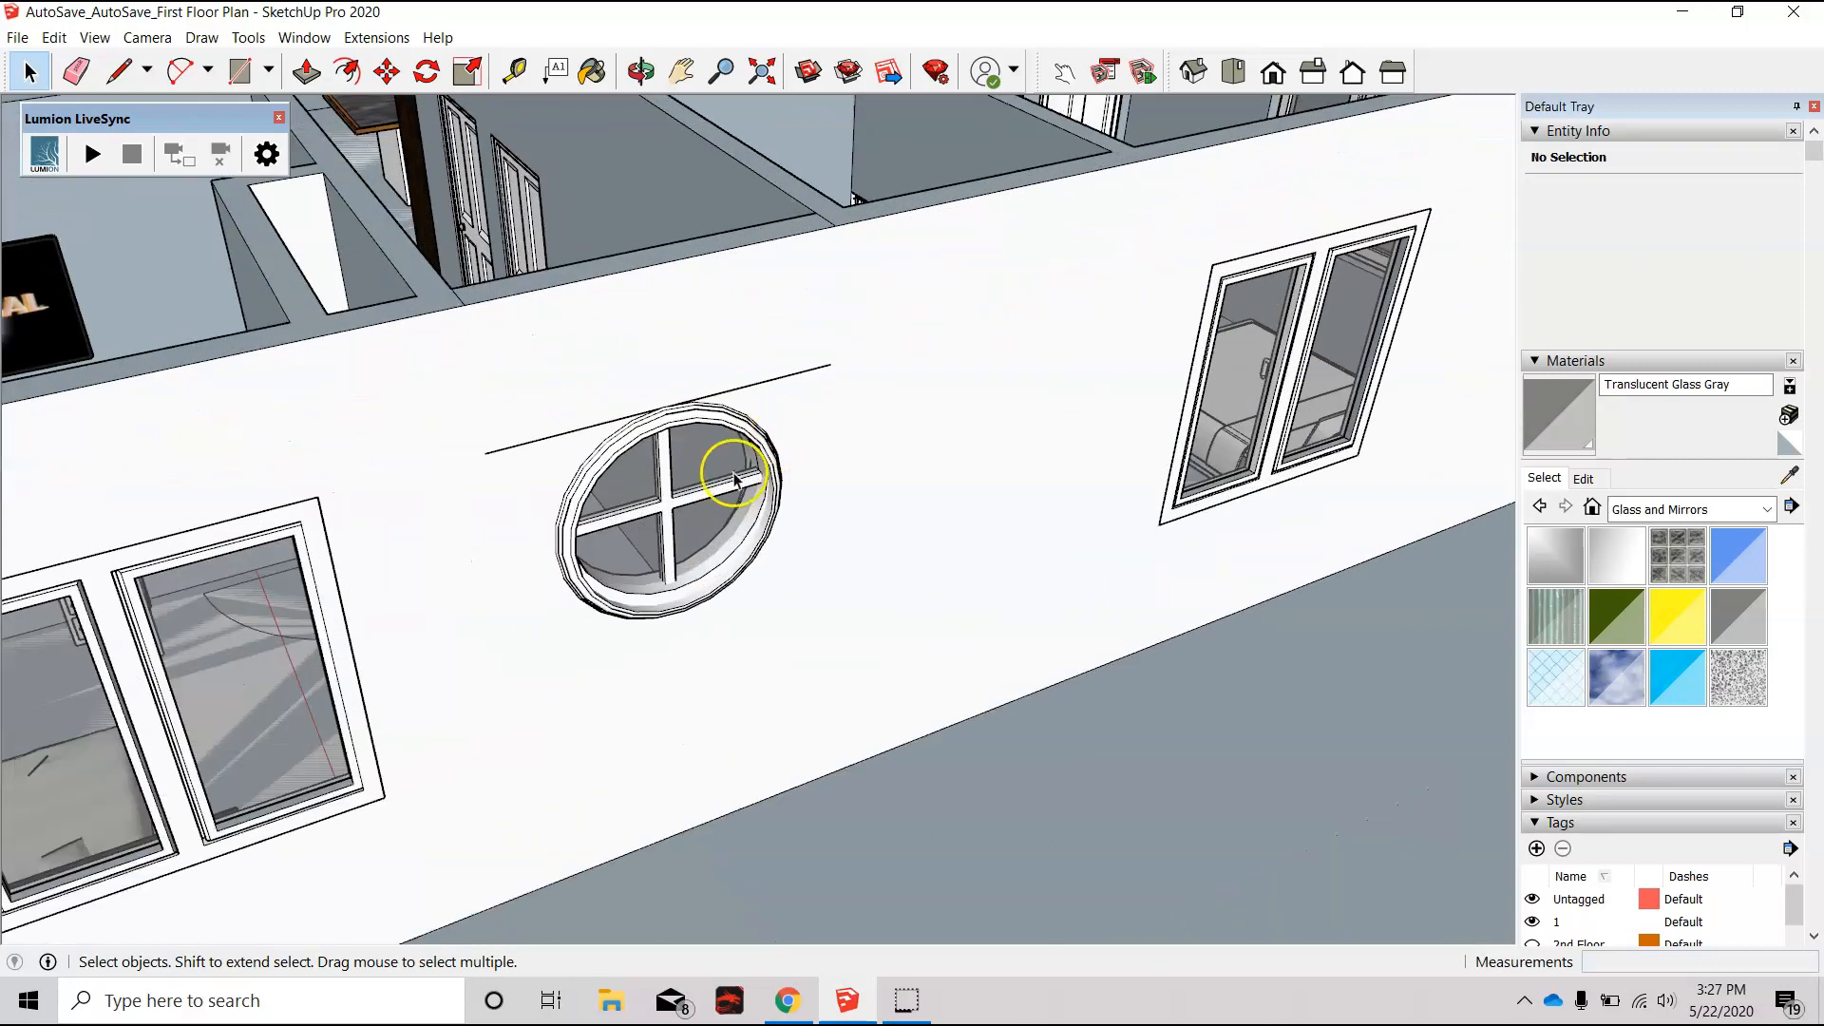
{"action": "middle_click_drag", "start_coordinate": [824, 562], "coordinate": [831, 567]}
{"action": "left_click", "coordinate": [849, 271]}
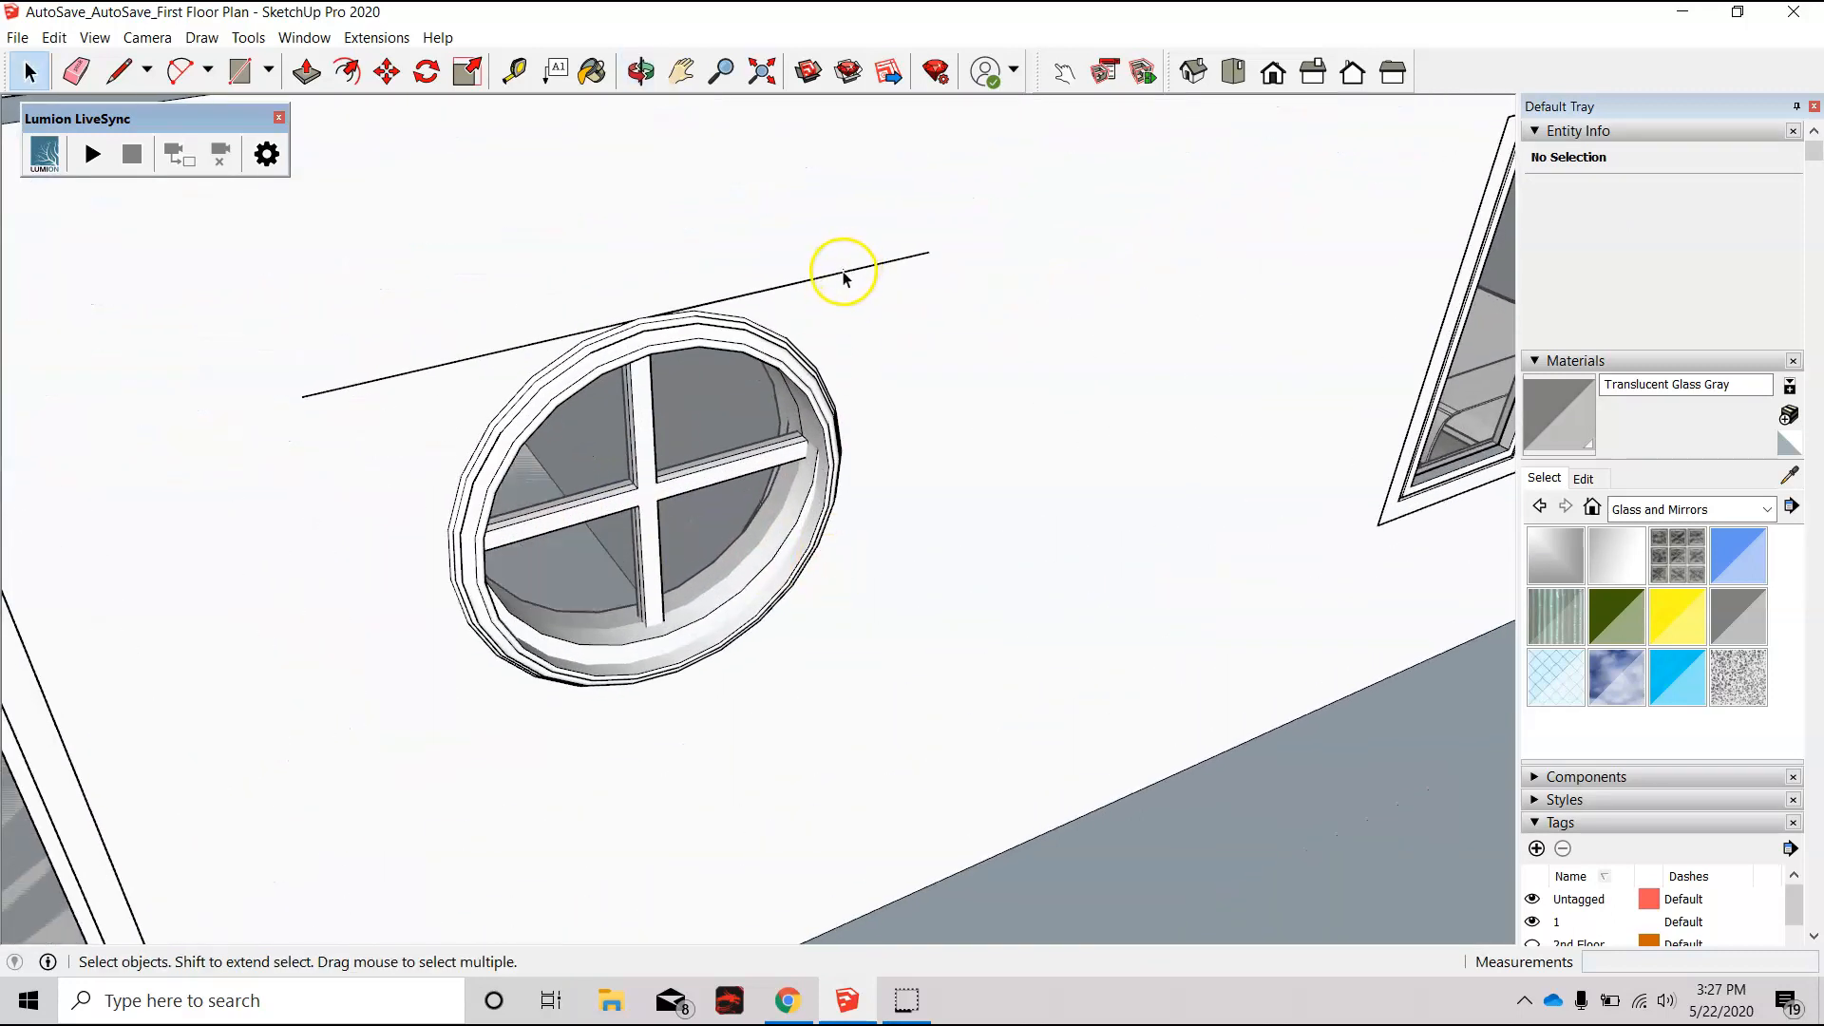
{"action": "right_click", "coordinate": [845, 274]}
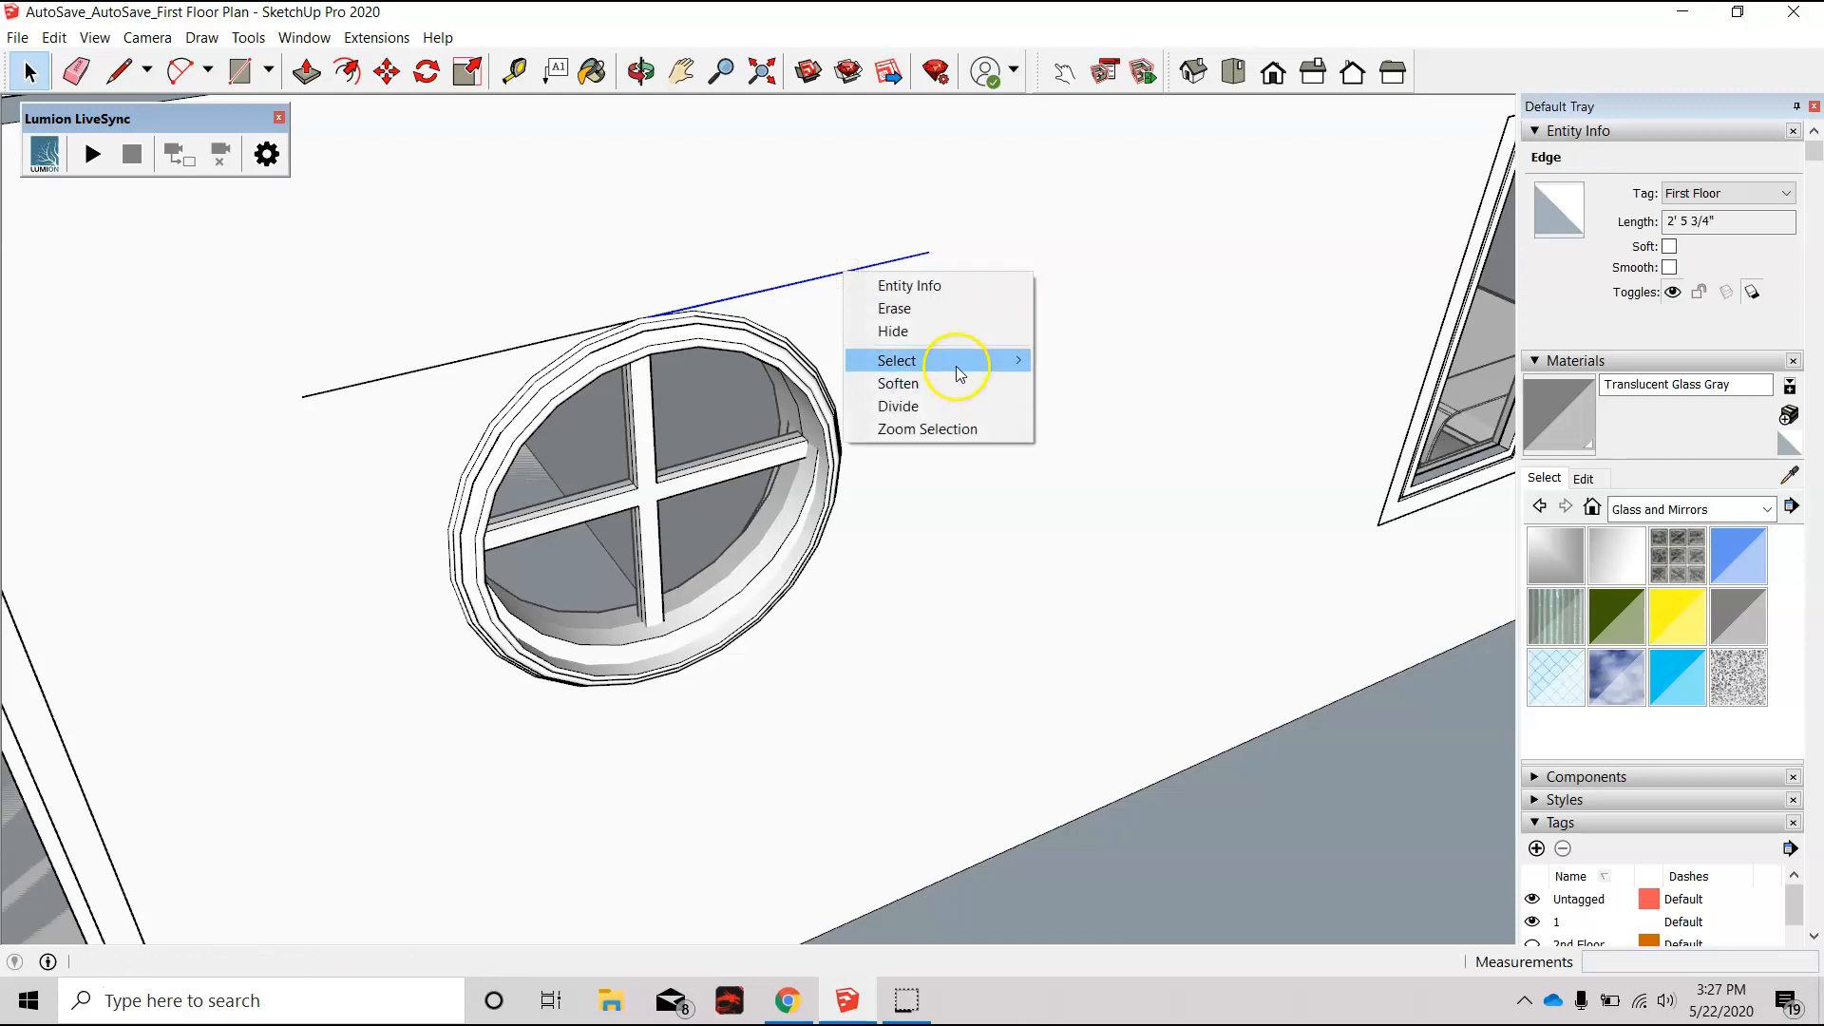
{"action": "left_click", "coordinate": [941, 331]}
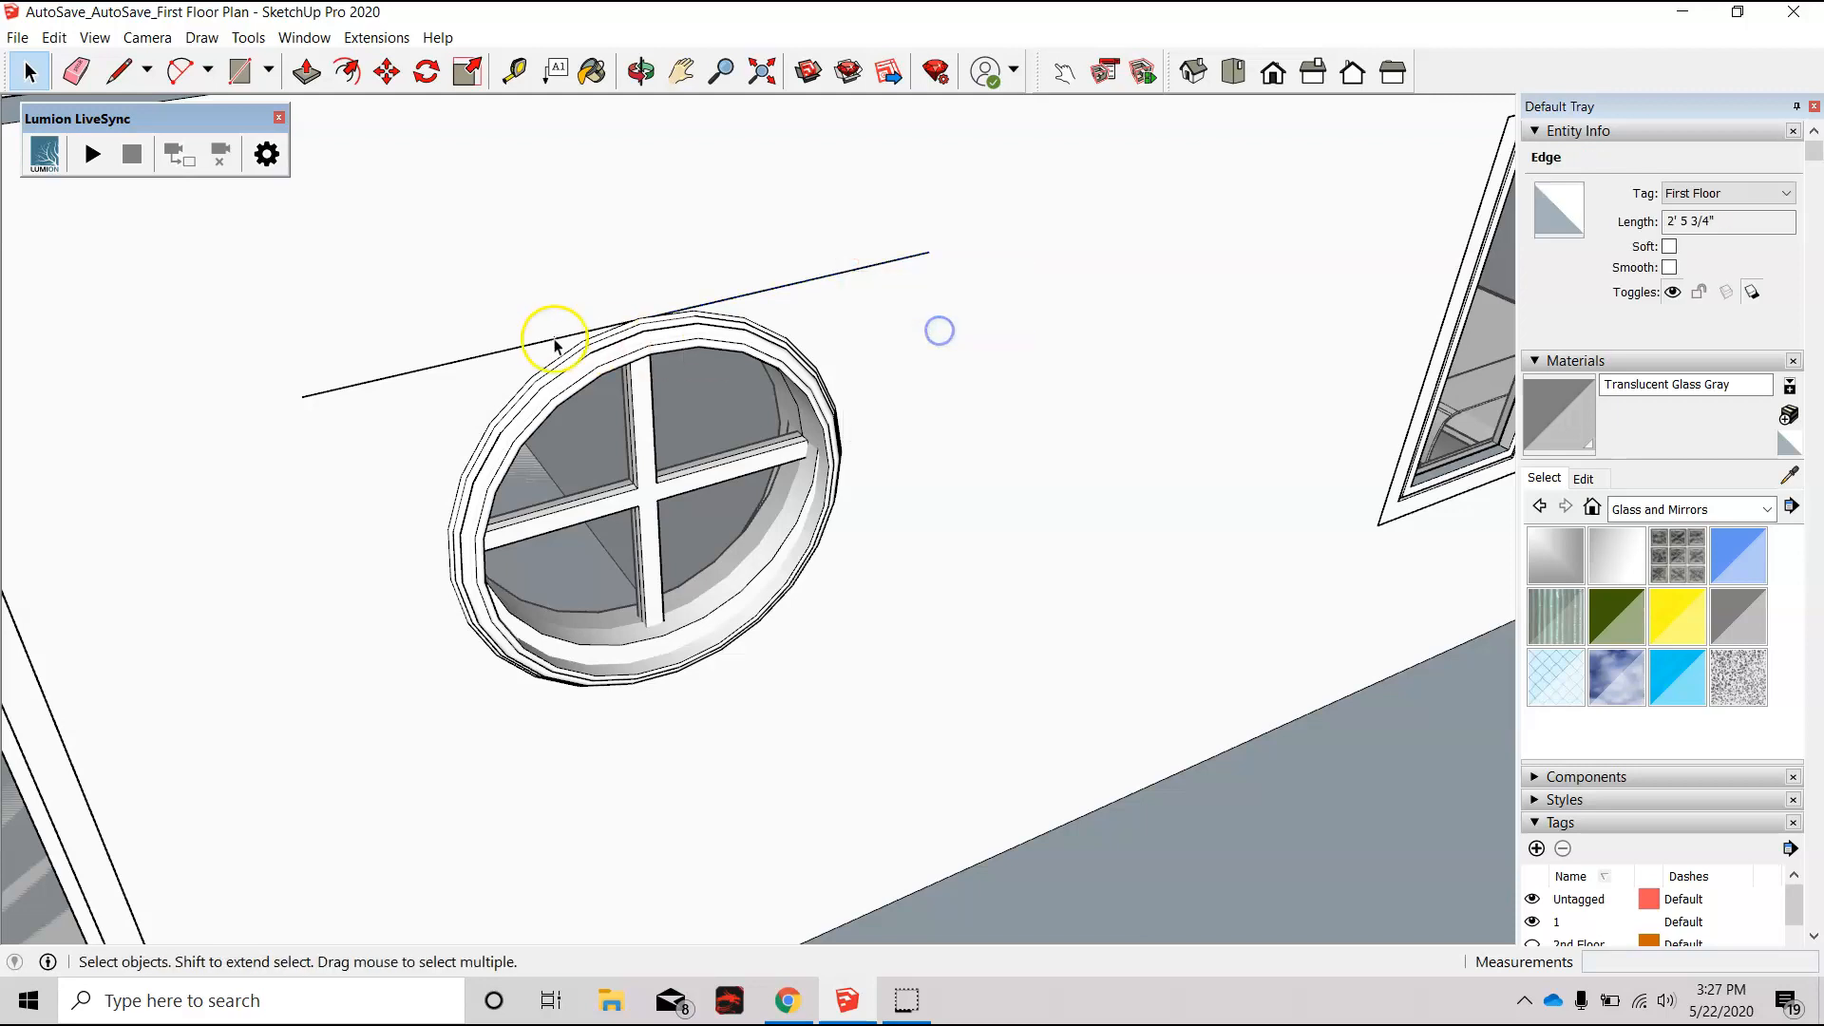
{"action": "right_click", "coordinate": [478, 358]}
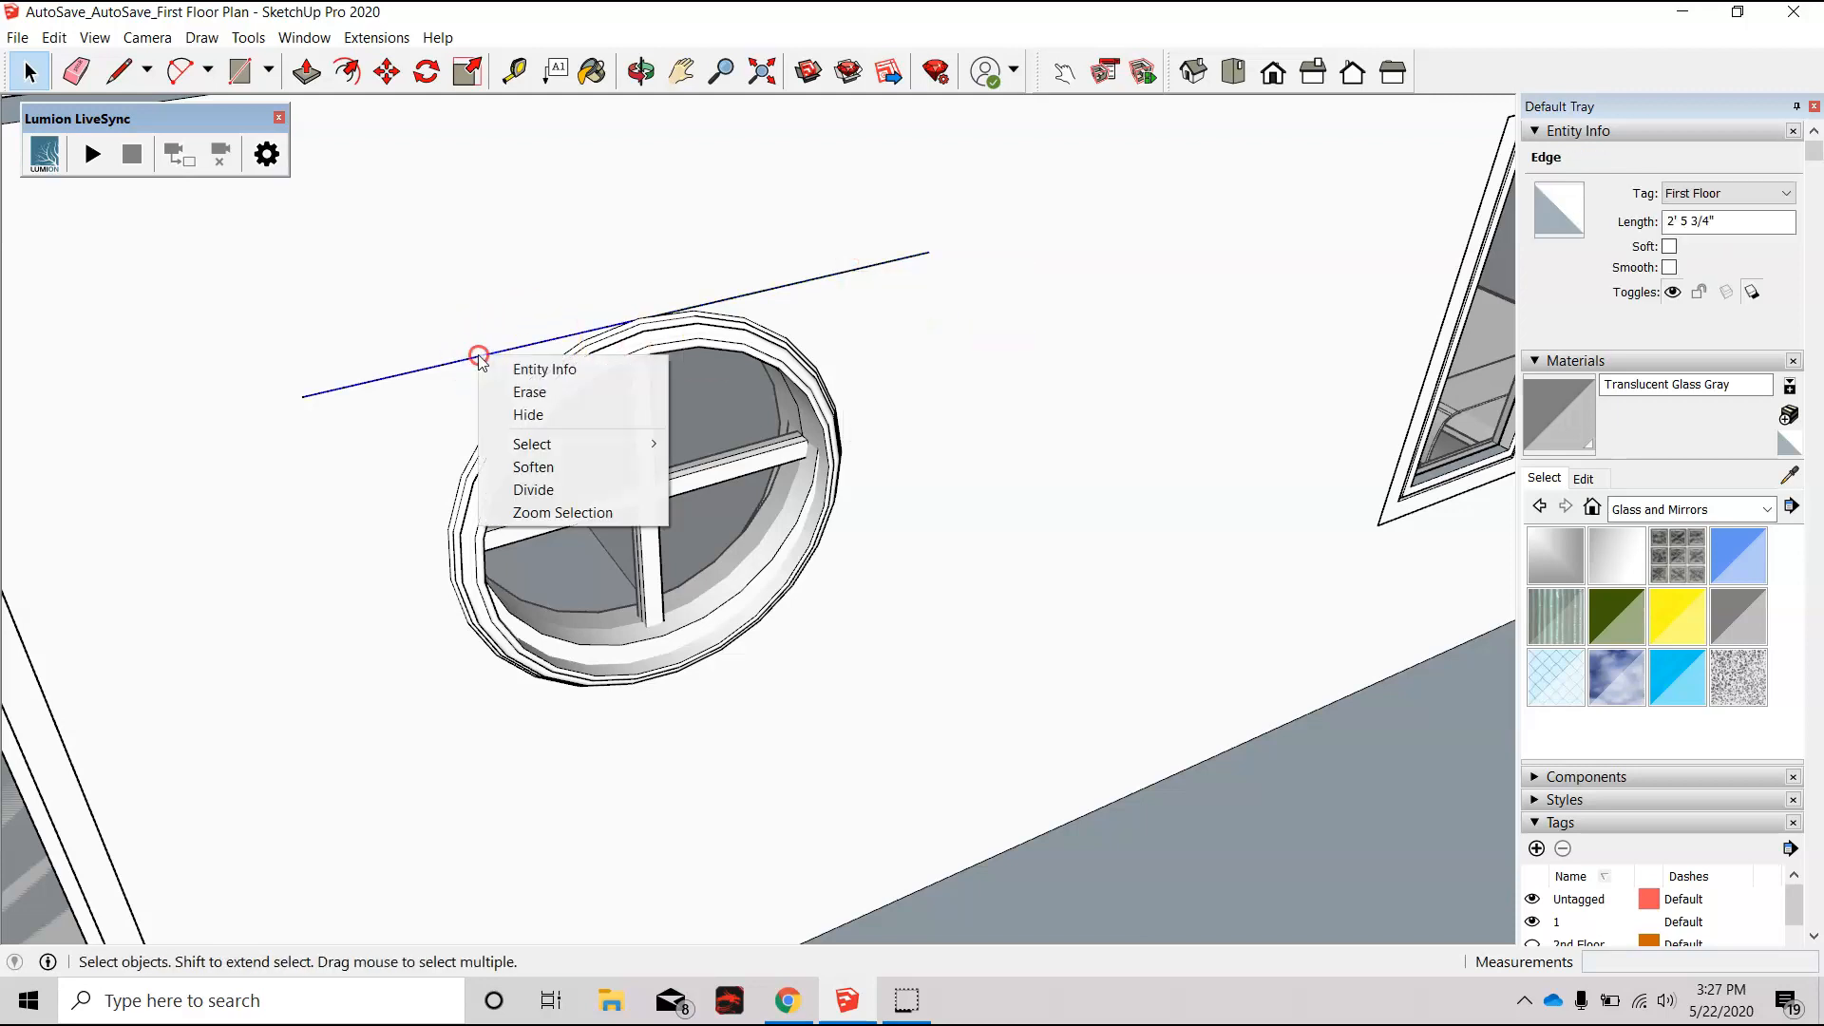
{"action": "left_click", "coordinate": [521, 415]}
{"action": "left_click", "coordinate": [807, 280]}
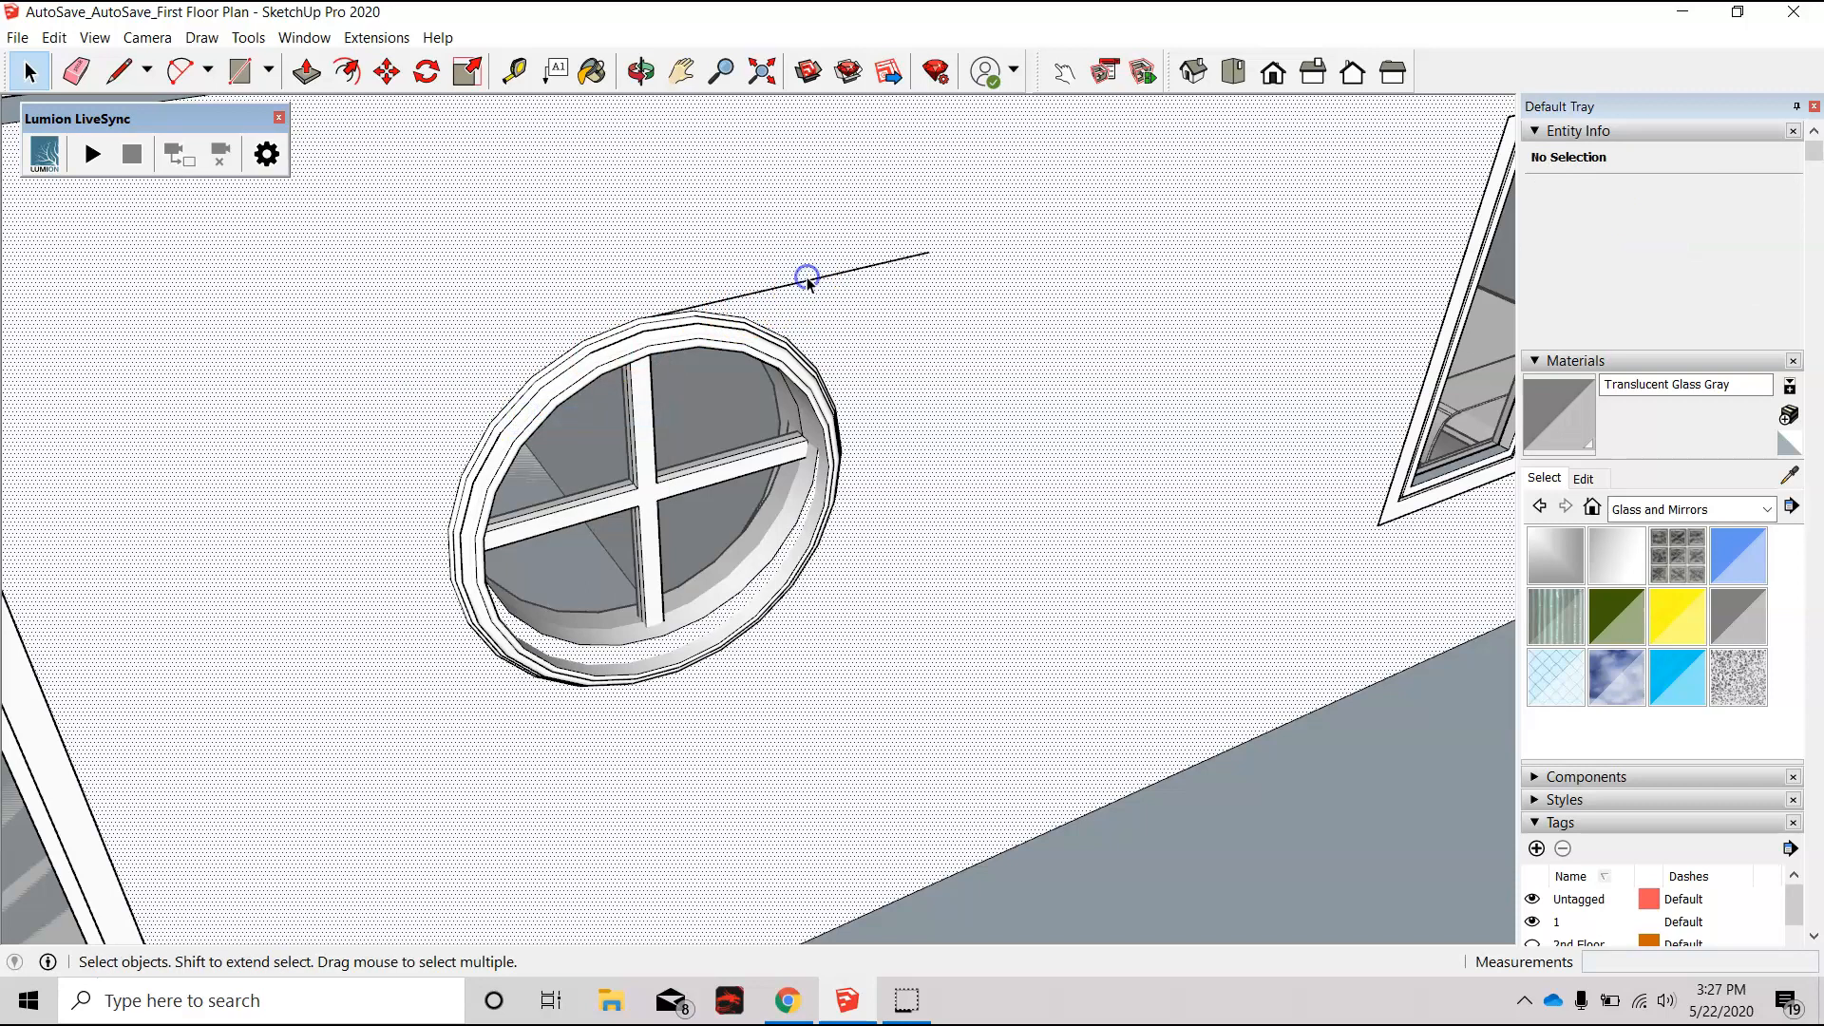
{"action": "left_click", "coordinate": [808, 281]}
{"action": "right_click", "coordinate": [807, 282]}
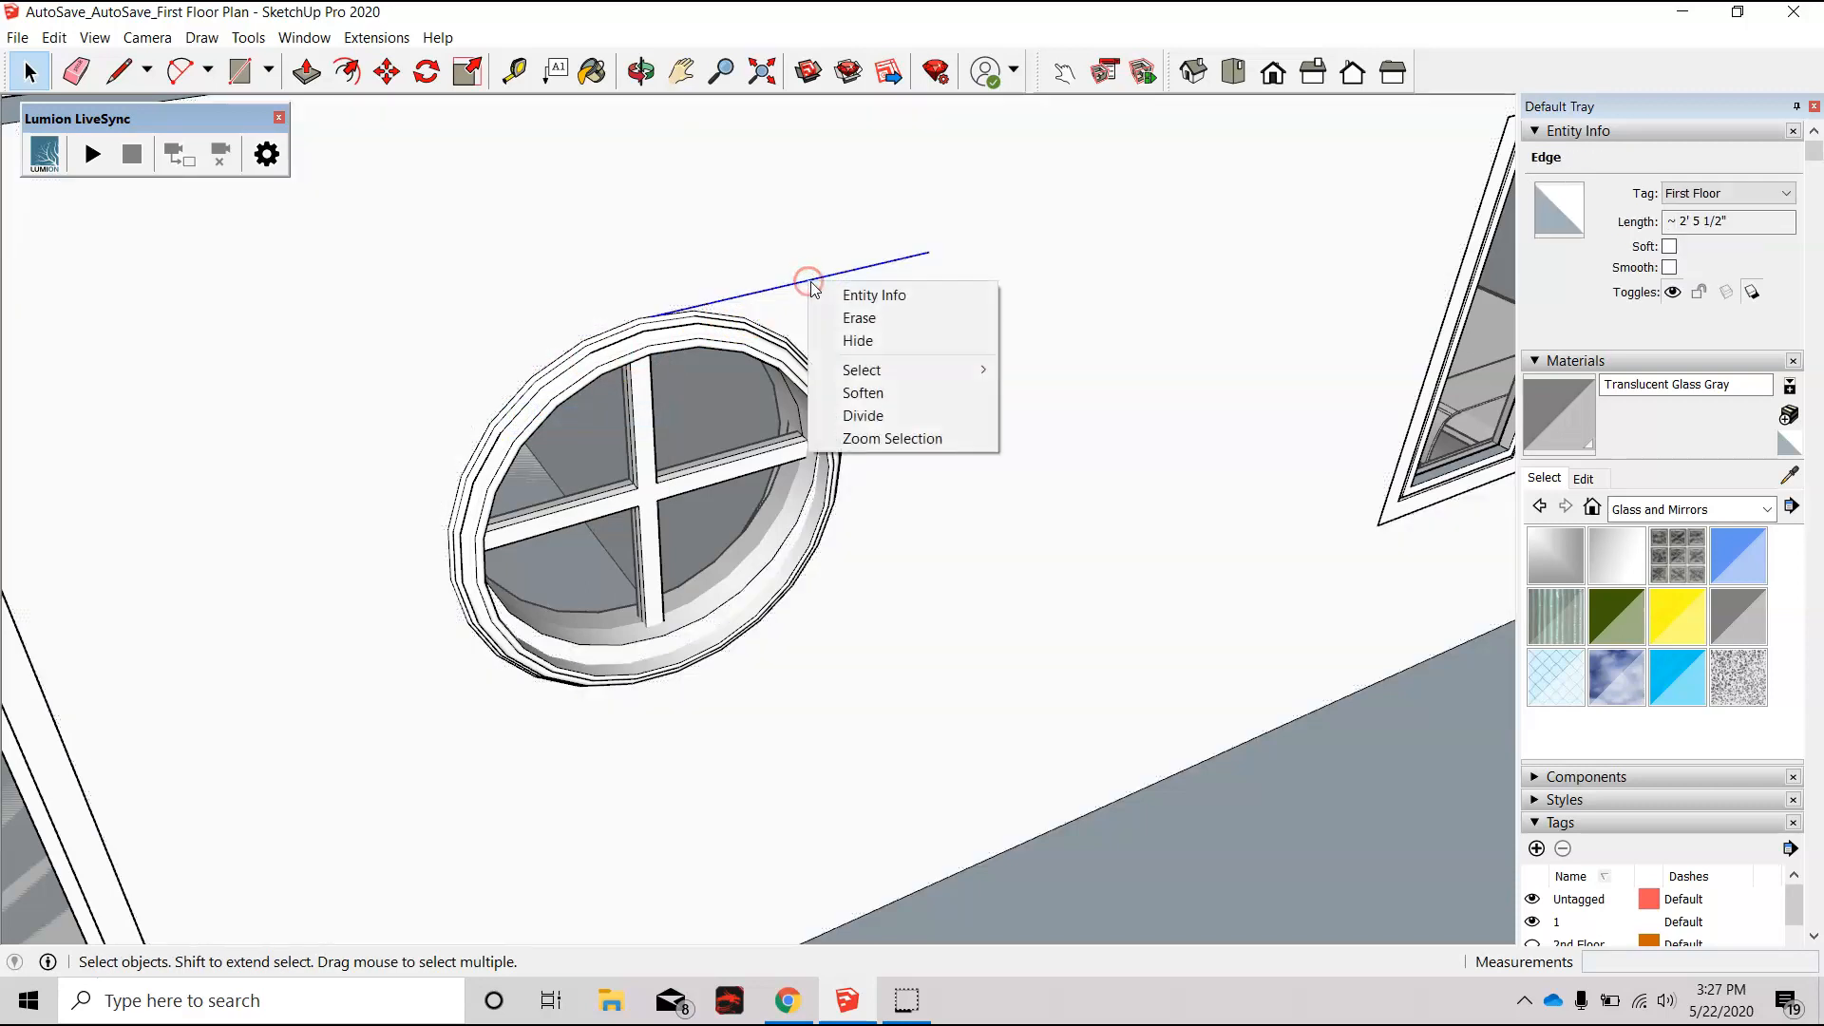
{"action": "left_click", "coordinate": [894, 339]}
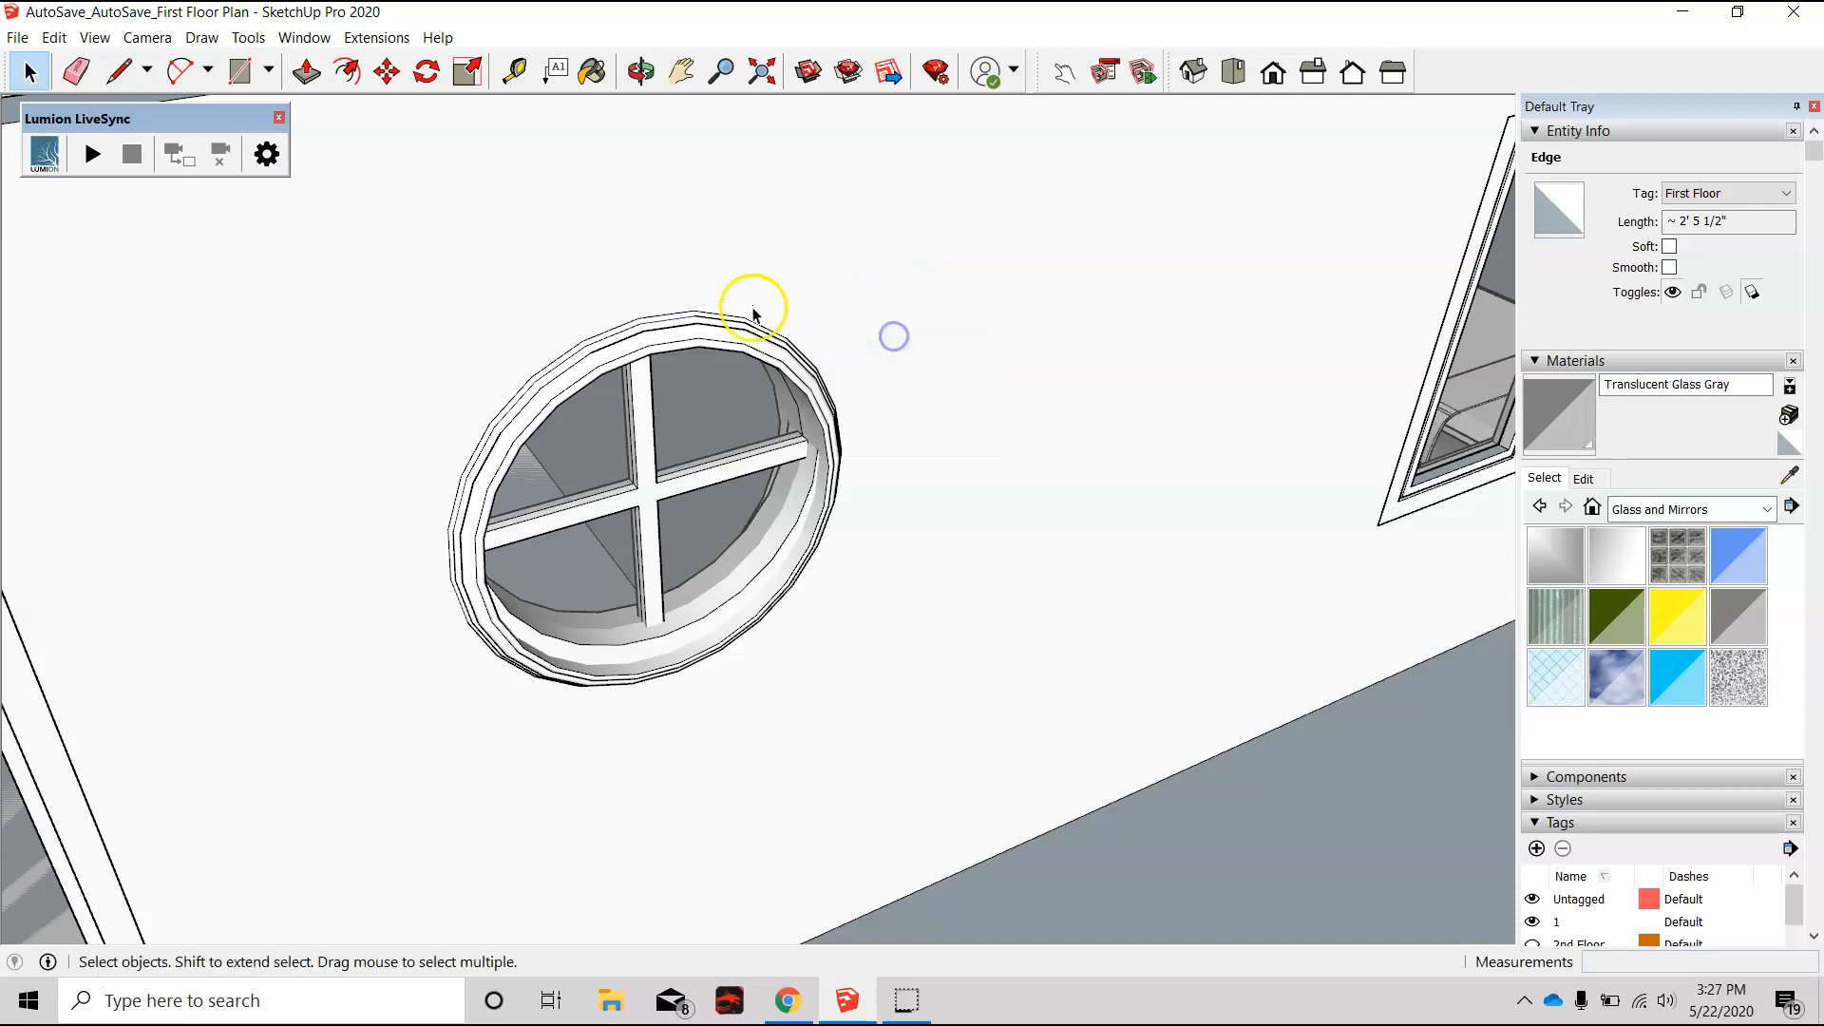
Step: Move the round 3' D/ Window component up about 2 1/2" along the blue axis in the side wall
{"action": "scroll", "coordinate": [753, 301], "scroll_direction": "down", "scroll_amount": 3}
{"action": "scroll", "coordinate": [599, 342], "scroll_direction": "up", "scroll_amount": 5}
{"action": "scroll", "coordinate": [653, 401], "scroll_direction": "down", "scroll_amount": 3}
{"action": "middle_click_drag", "start_coordinate": [608, 451], "coordinate": [242, 280]}
{"action": "scroll", "coordinate": [361, 263], "scroll_direction": "up", "scroll_amount": 5}
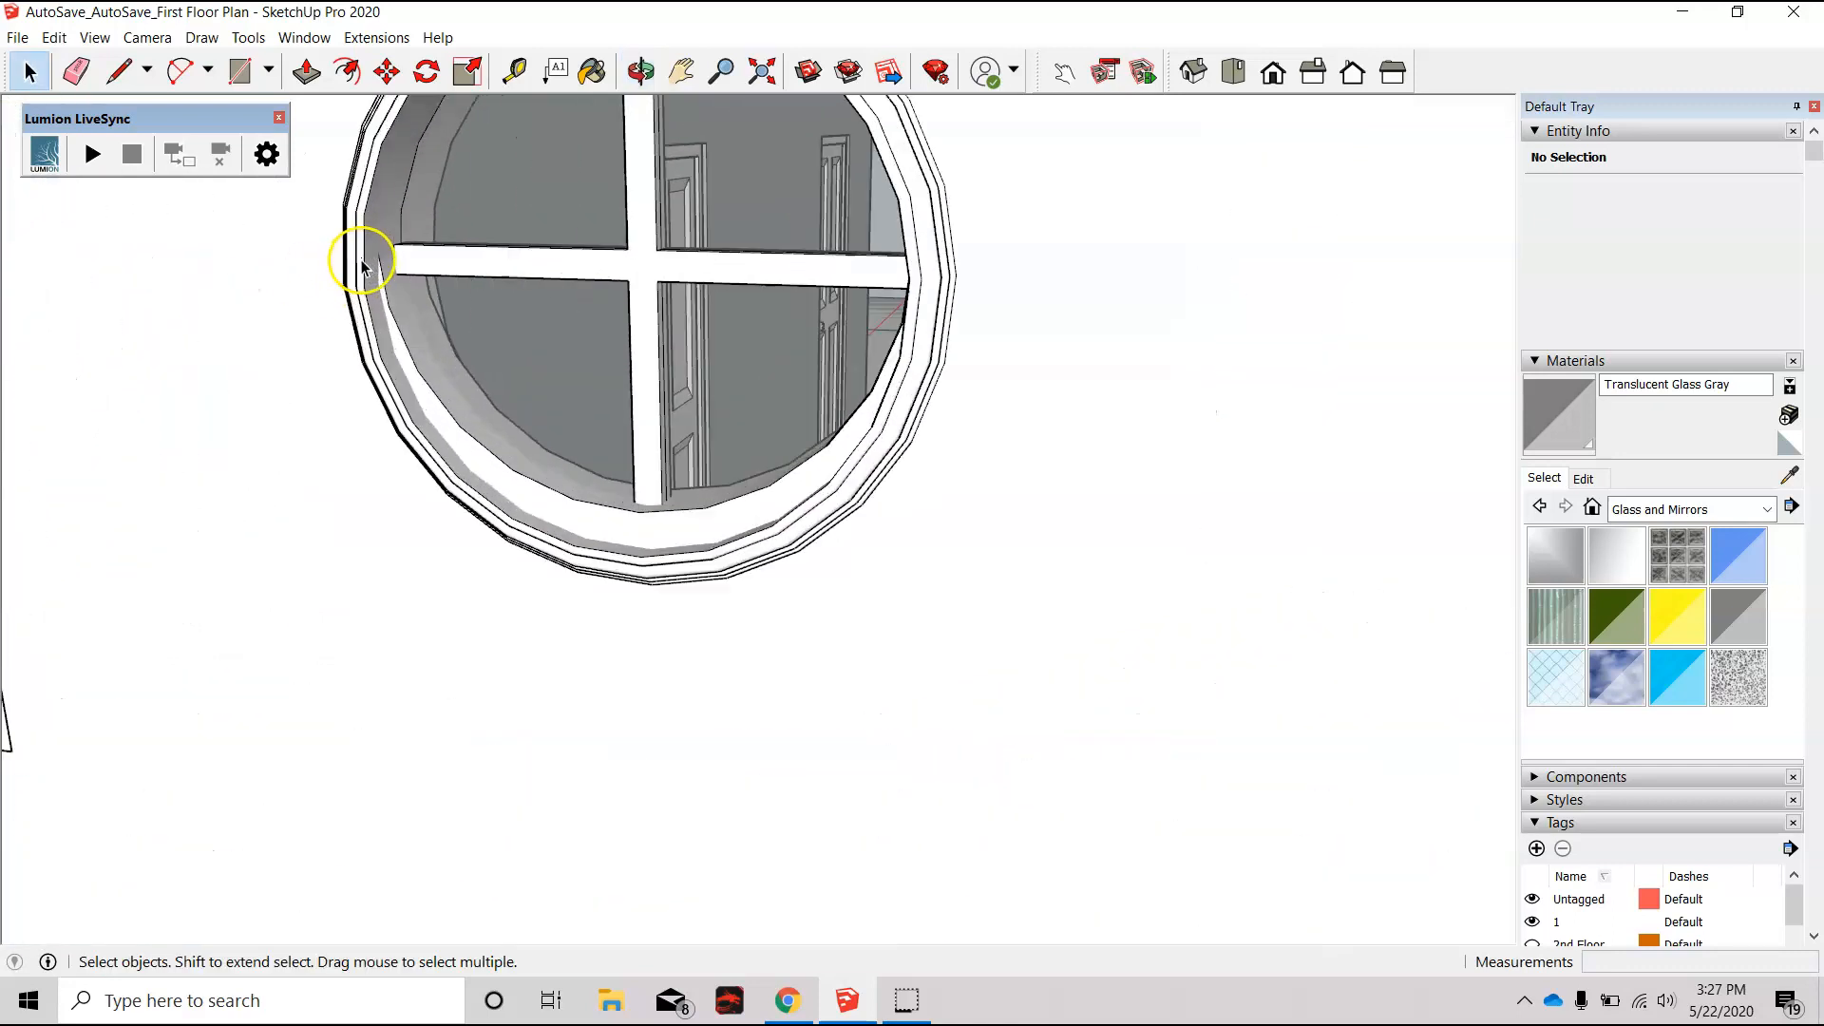
{"action": "scroll", "coordinate": [818, 639], "scroll_direction": "down", "scroll_amount": 4}
{"action": "scroll", "coordinate": [771, 371], "scroll_direction": "up", "scroll_amount": 2}
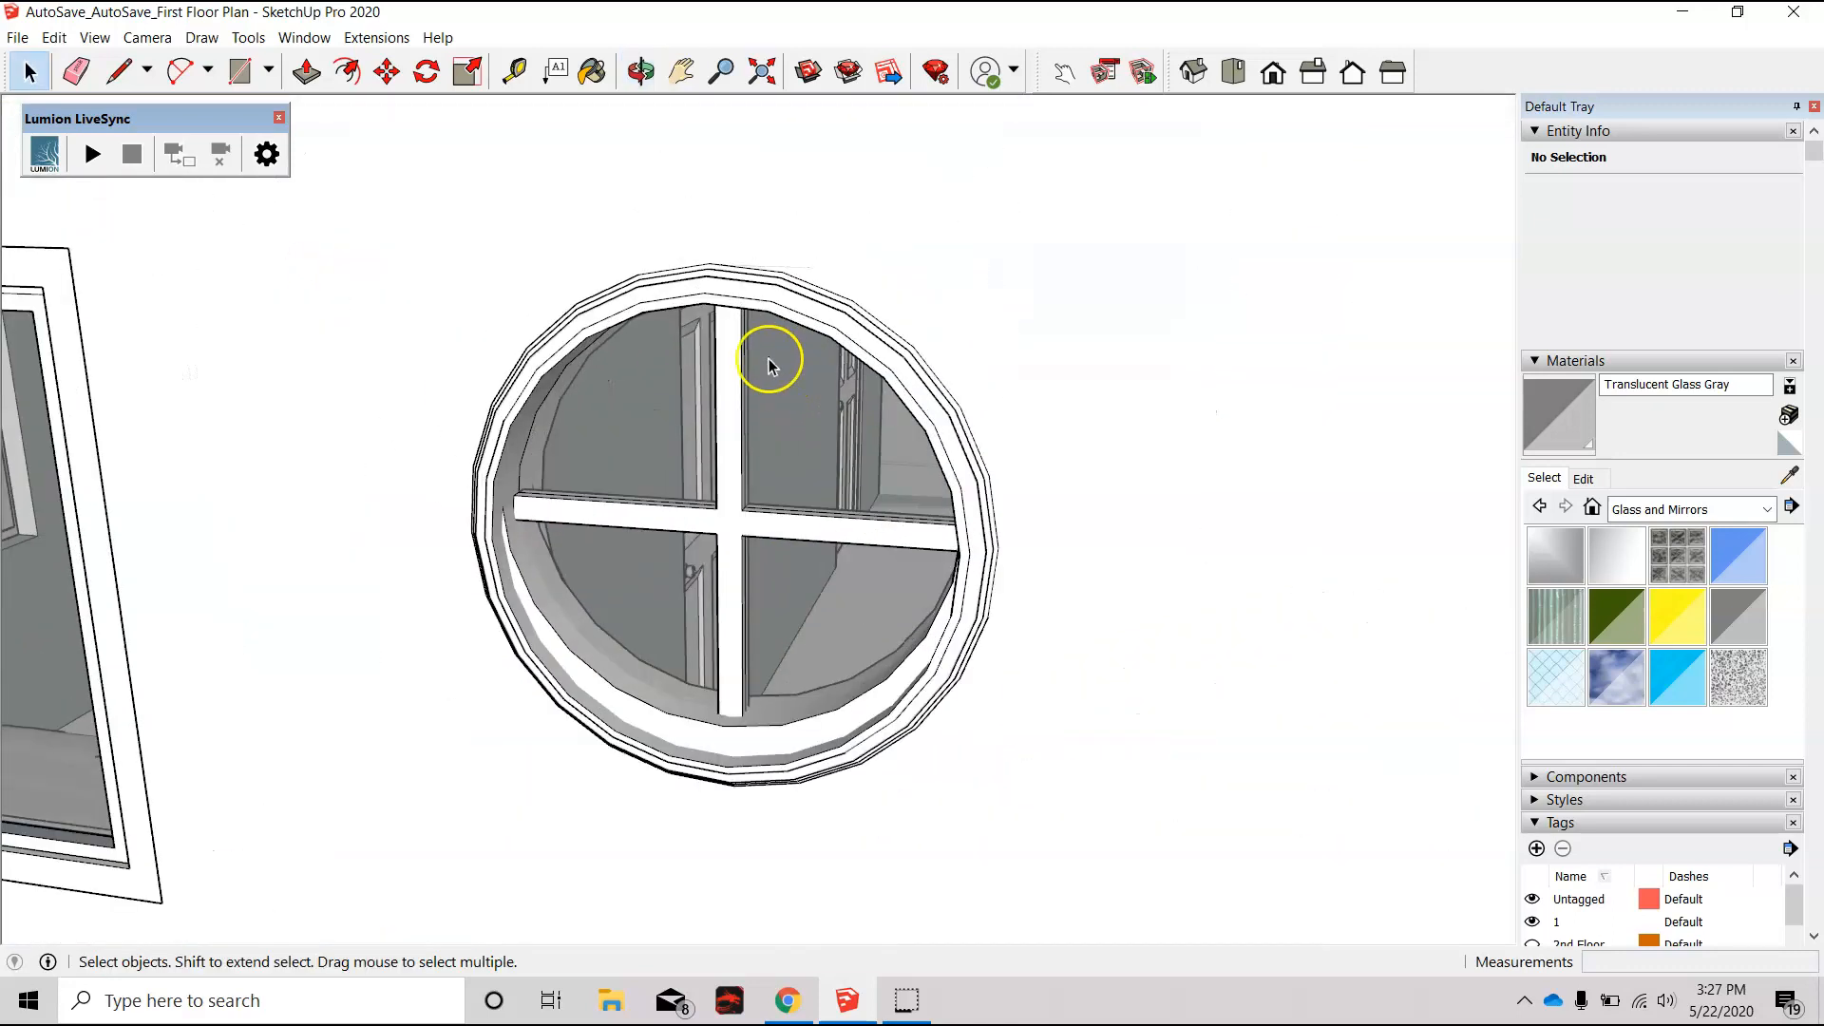
{"action": "left_click", "coordinate": [725, 302]}
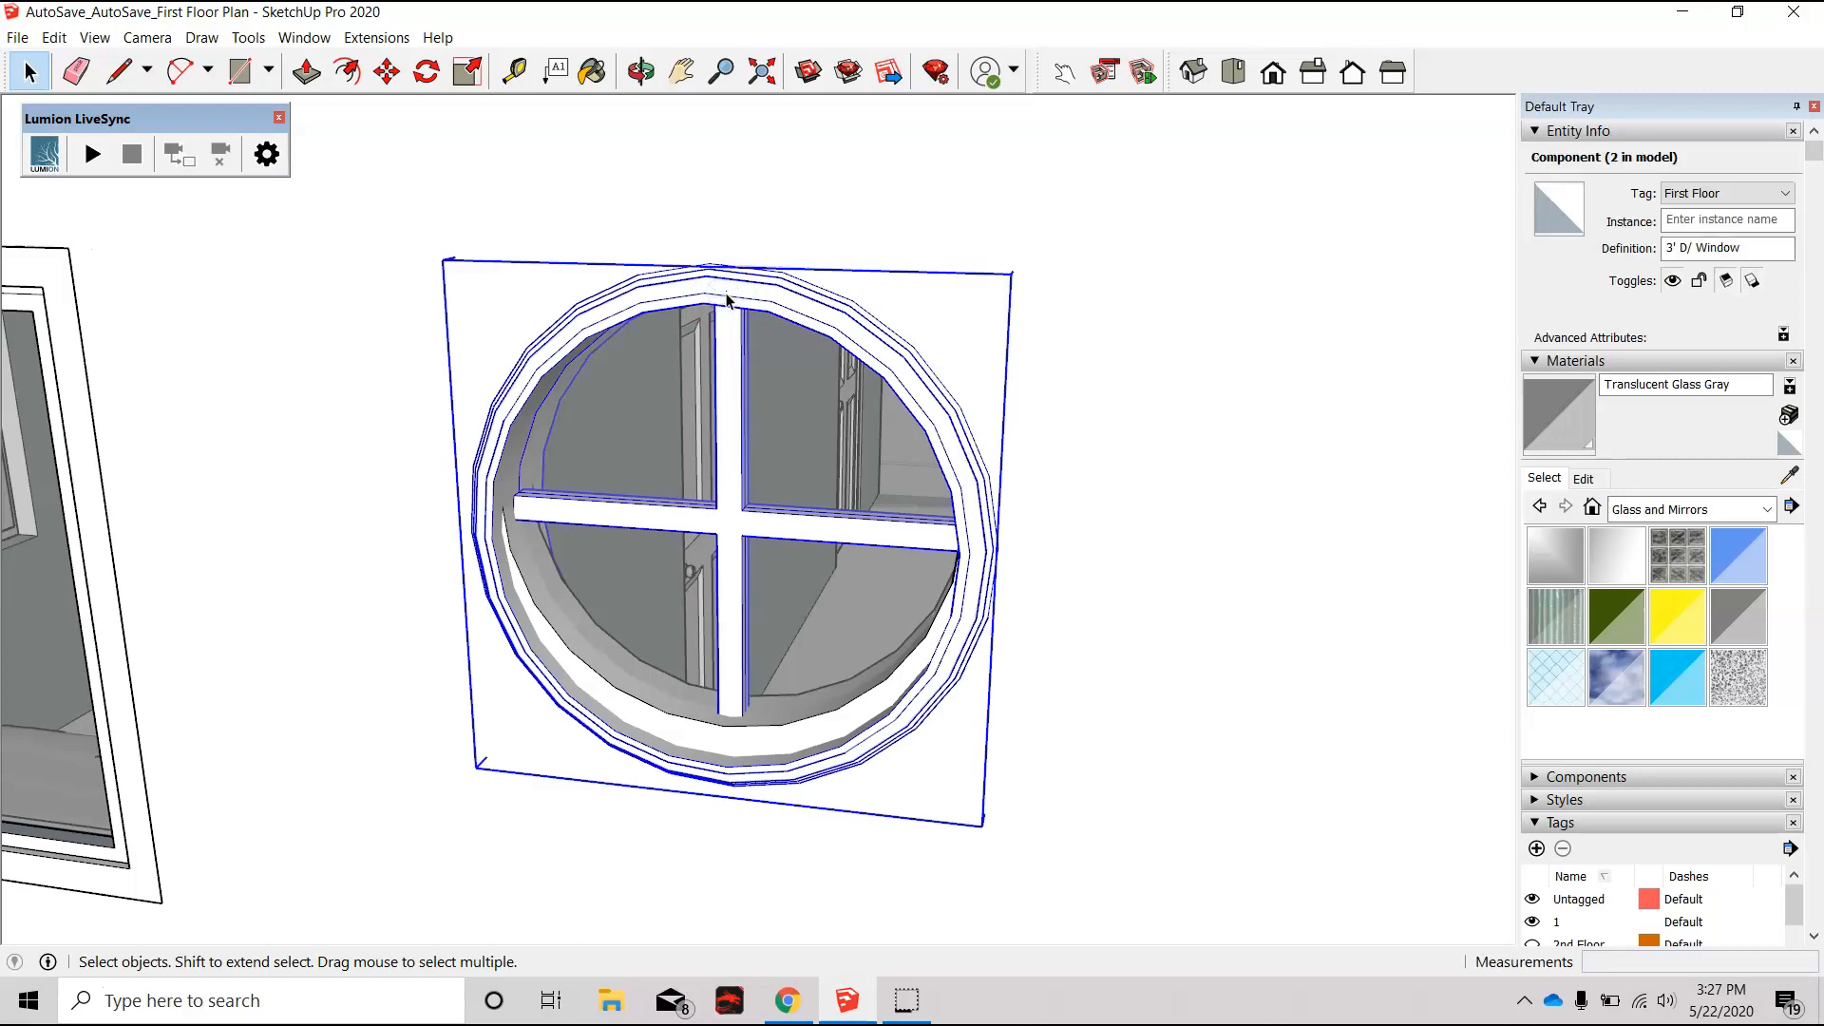
{"action": "key", "text": "m"}
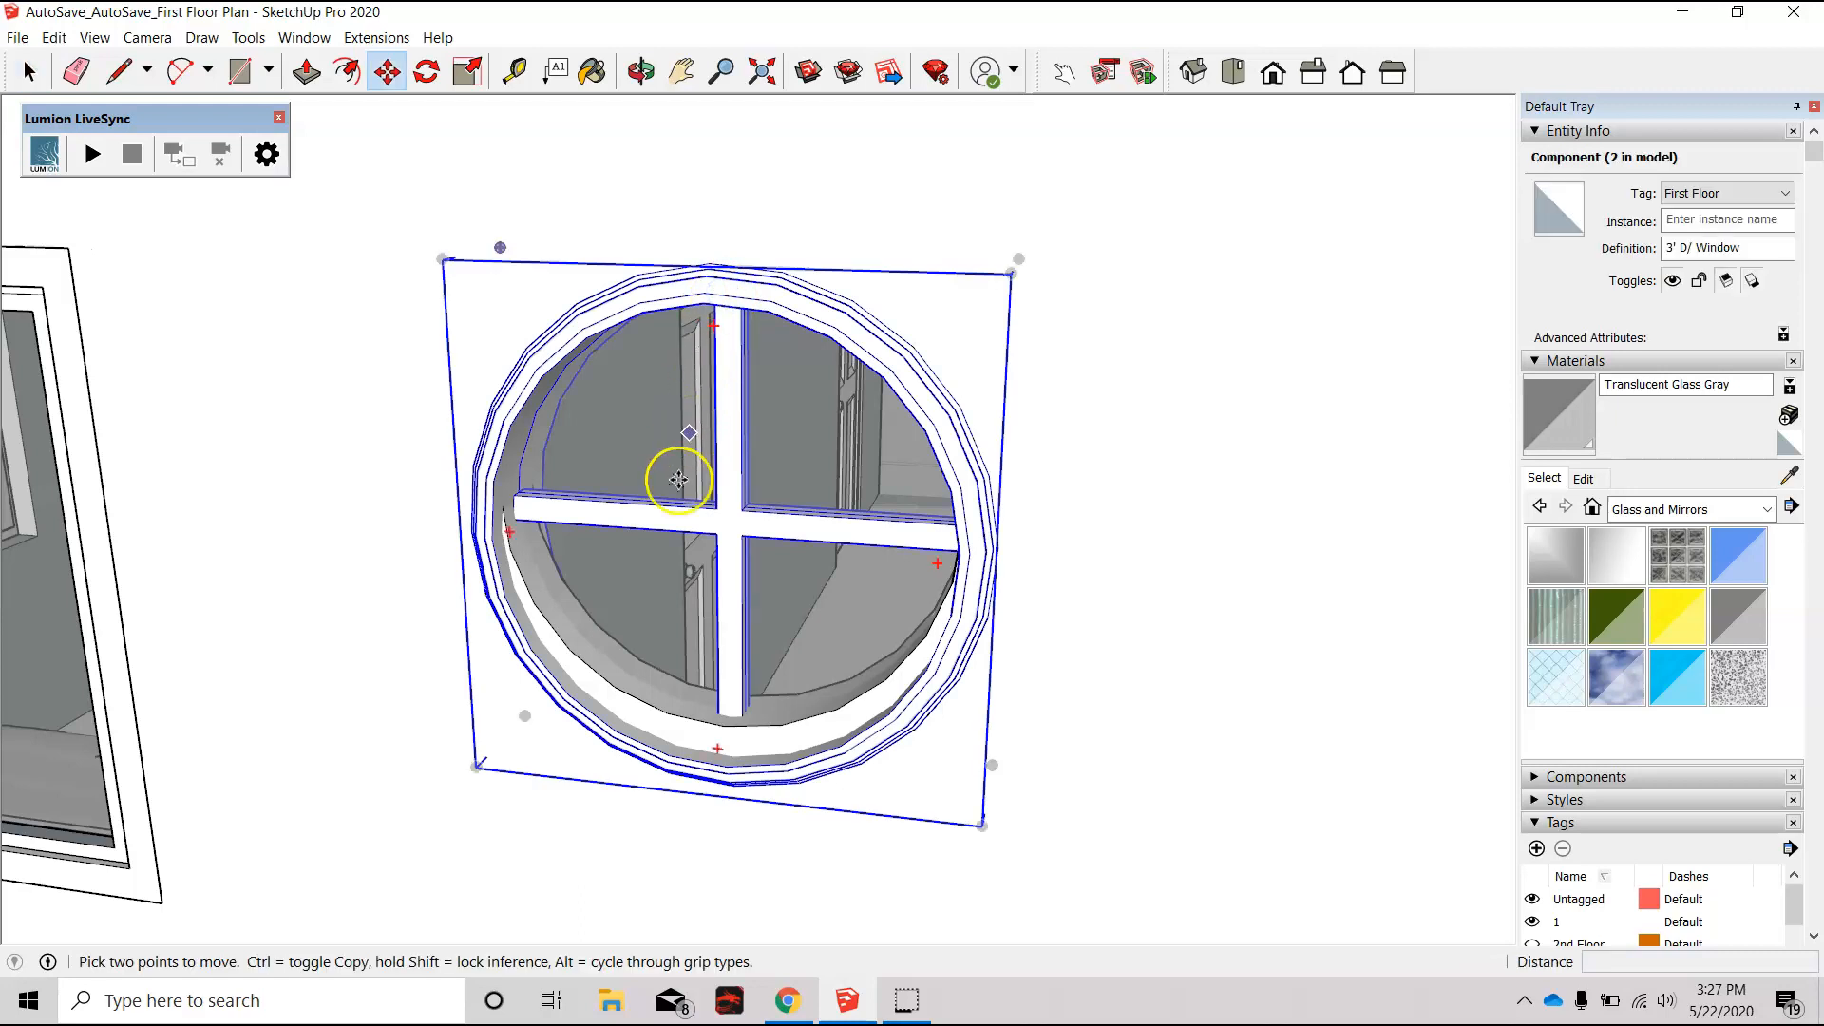
{"action": "left_click", "coordinate": [729, 524]}
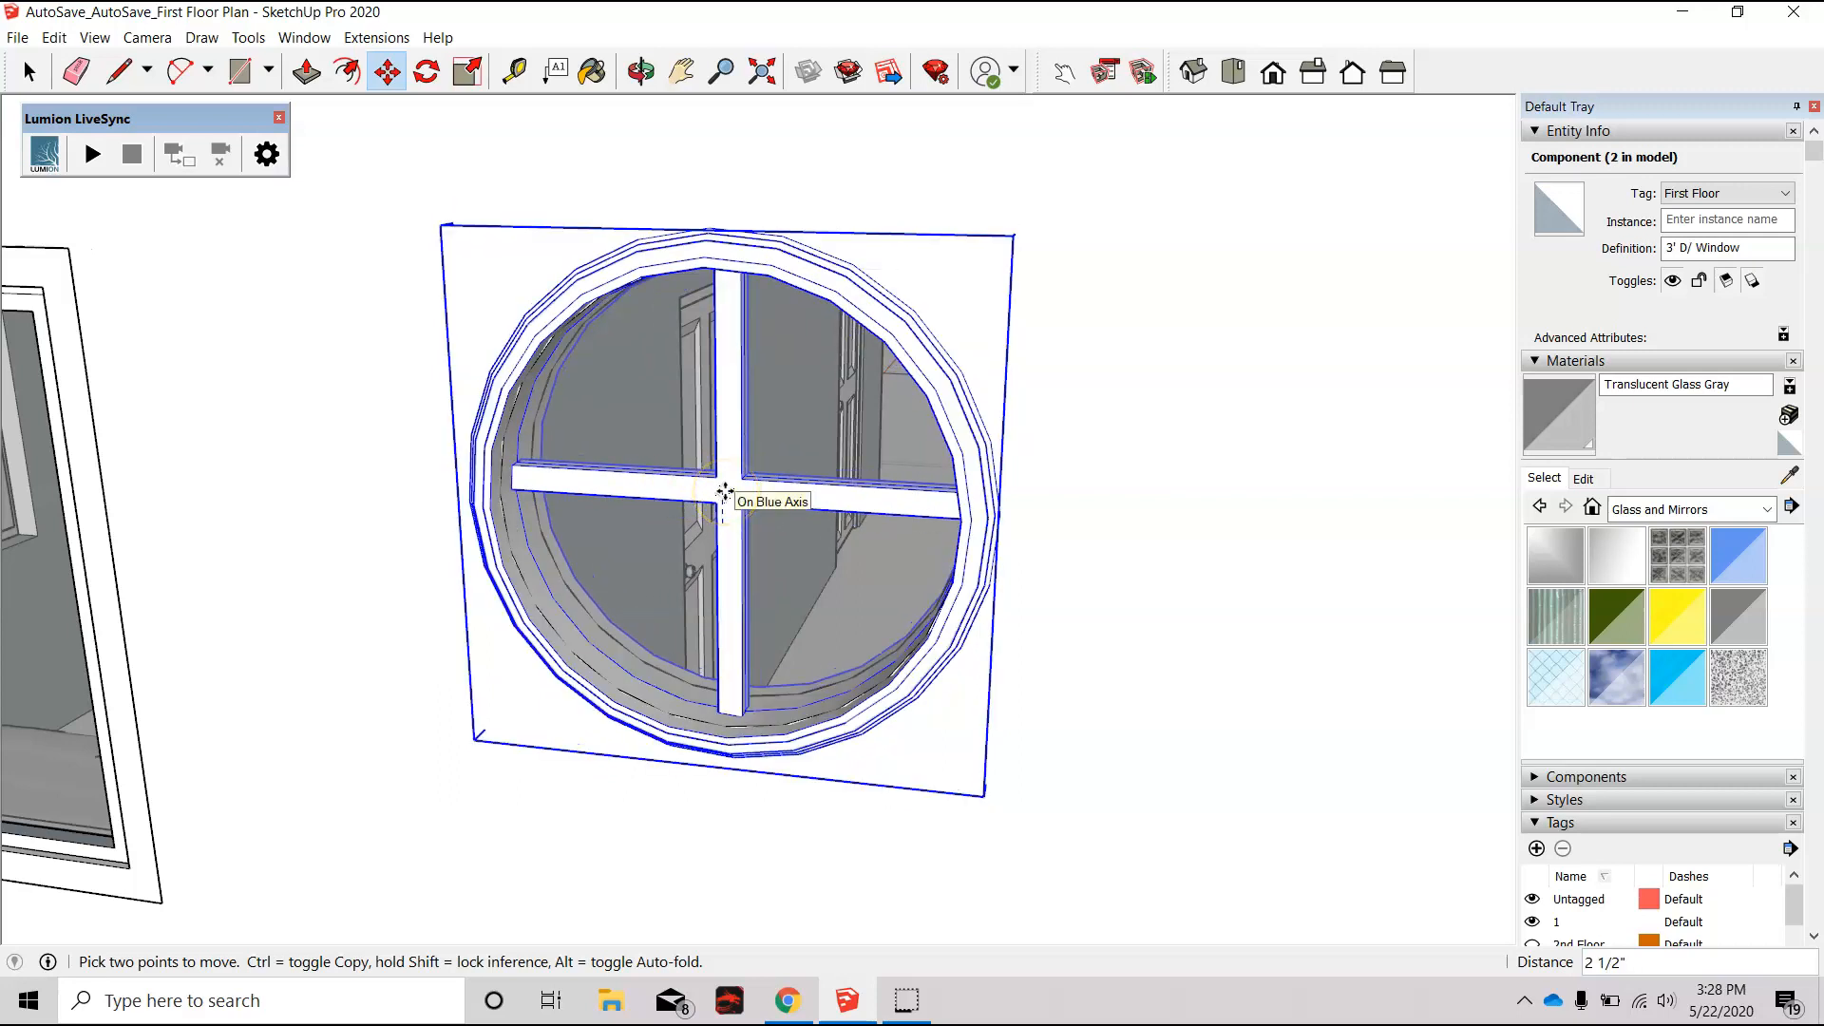
{"action": "left_click", "coordinate": [724, 491]}
{"action": "scroll", "coordinate": [730, 486], "scroll_direction": "down", "scroll_amount": 3}
{"action": "scroll", "coordinate": [750, 464], "scroll_direction": "down", "scroll_amount": 4}
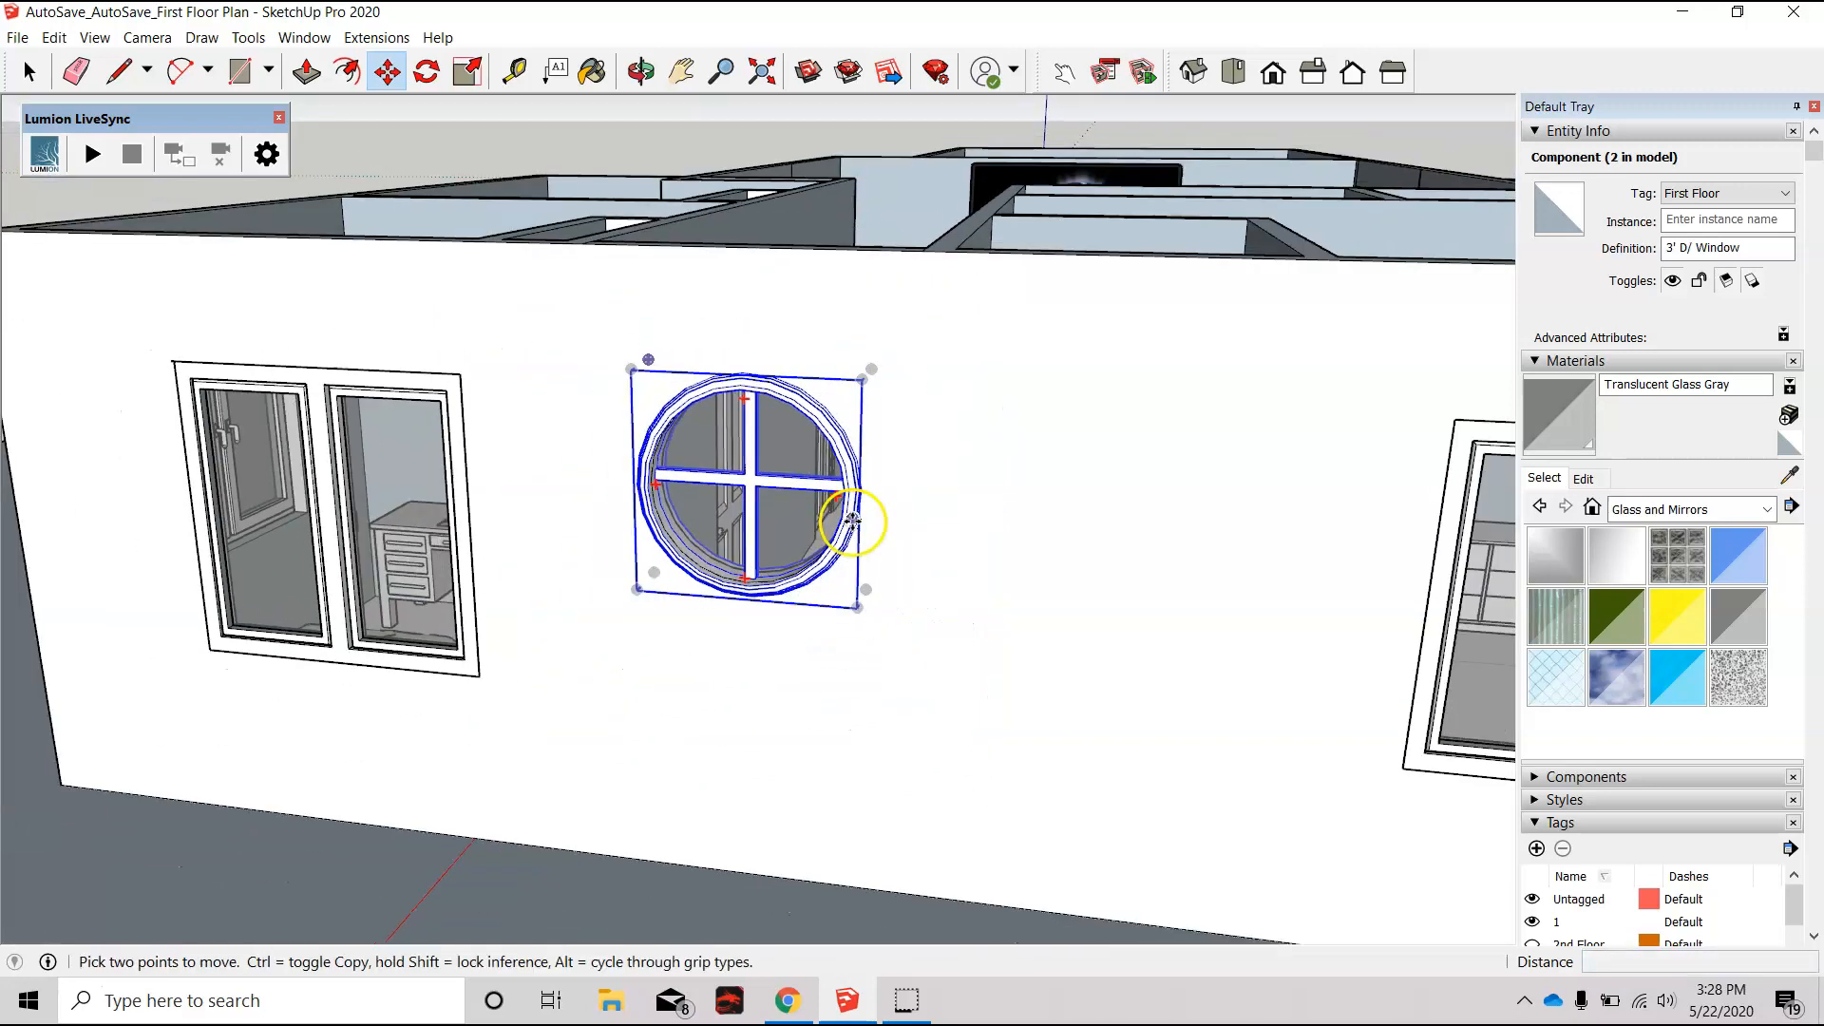
{"action": "middle_click_drag", "start_coordinate": [704, 700], "coordinate": [854, 639]}
{"action": "middle_click_drag", "start_coordinate": [1010, 680], "coordinate": [1329, 831]}
{"action": "scroll", "coordinate": [924, 717], "scroll_direction": "down", "scroll_amount": 3}
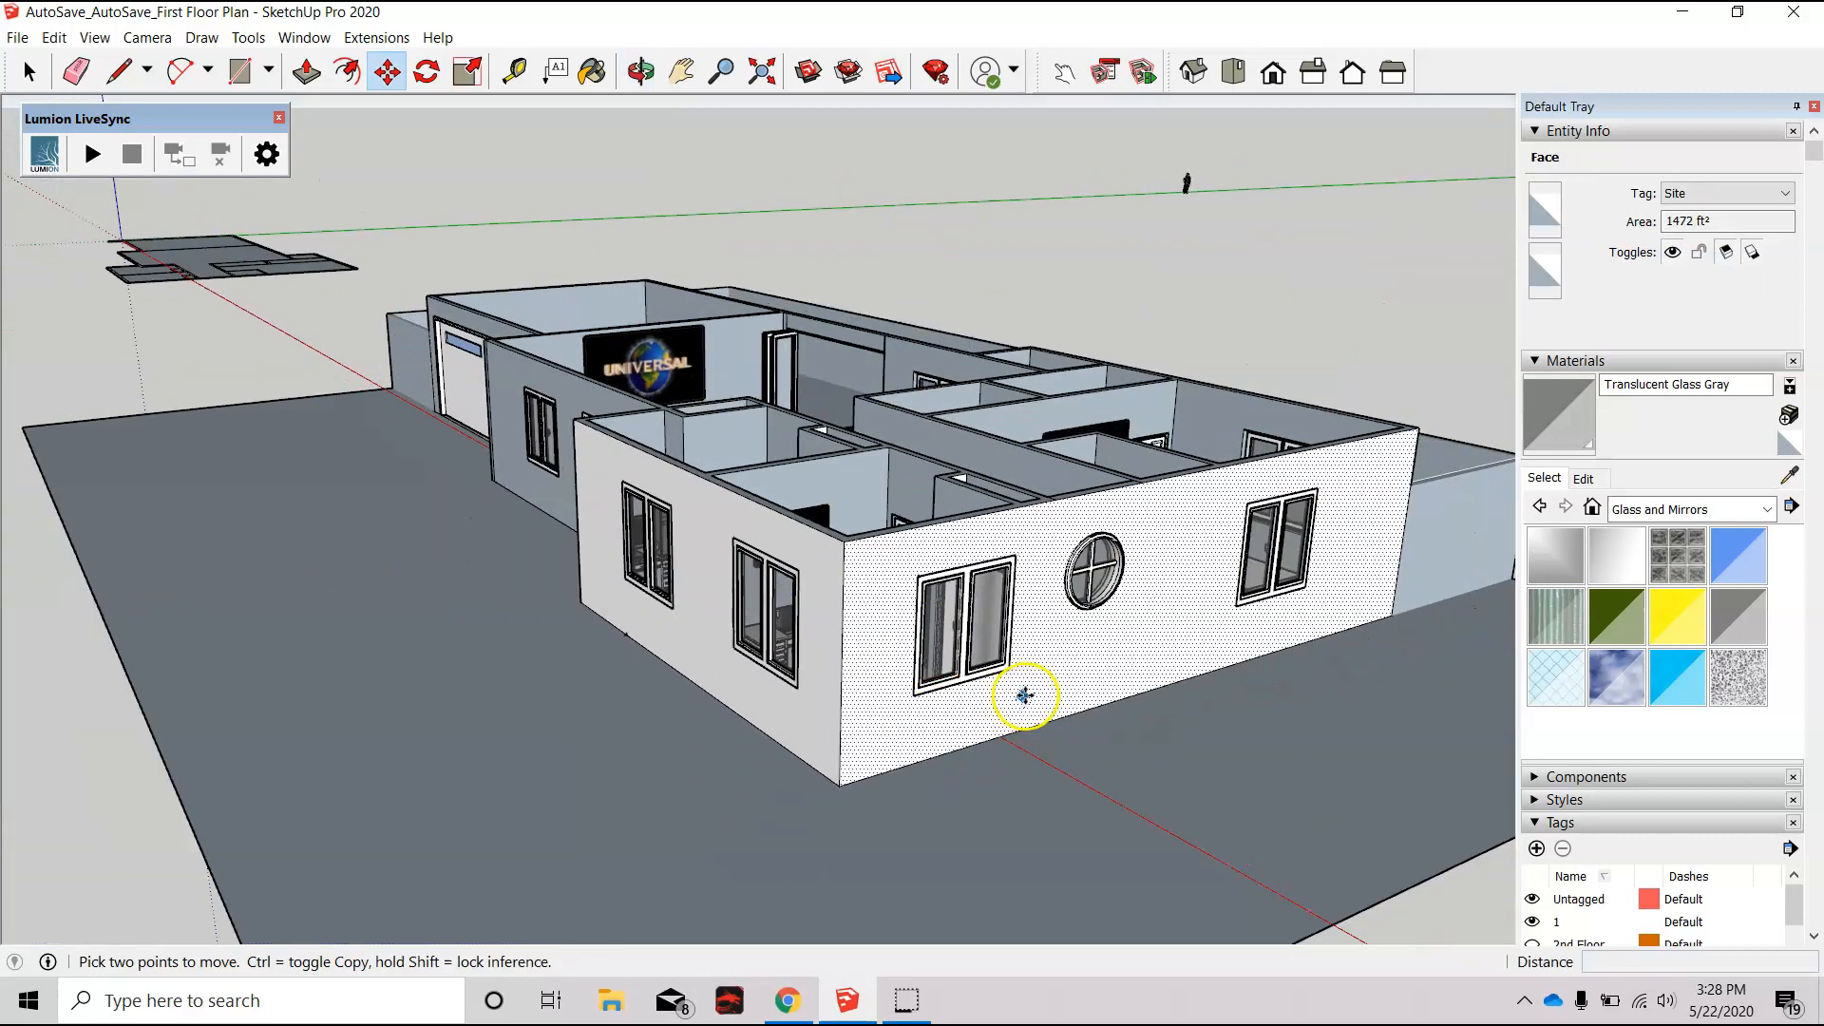